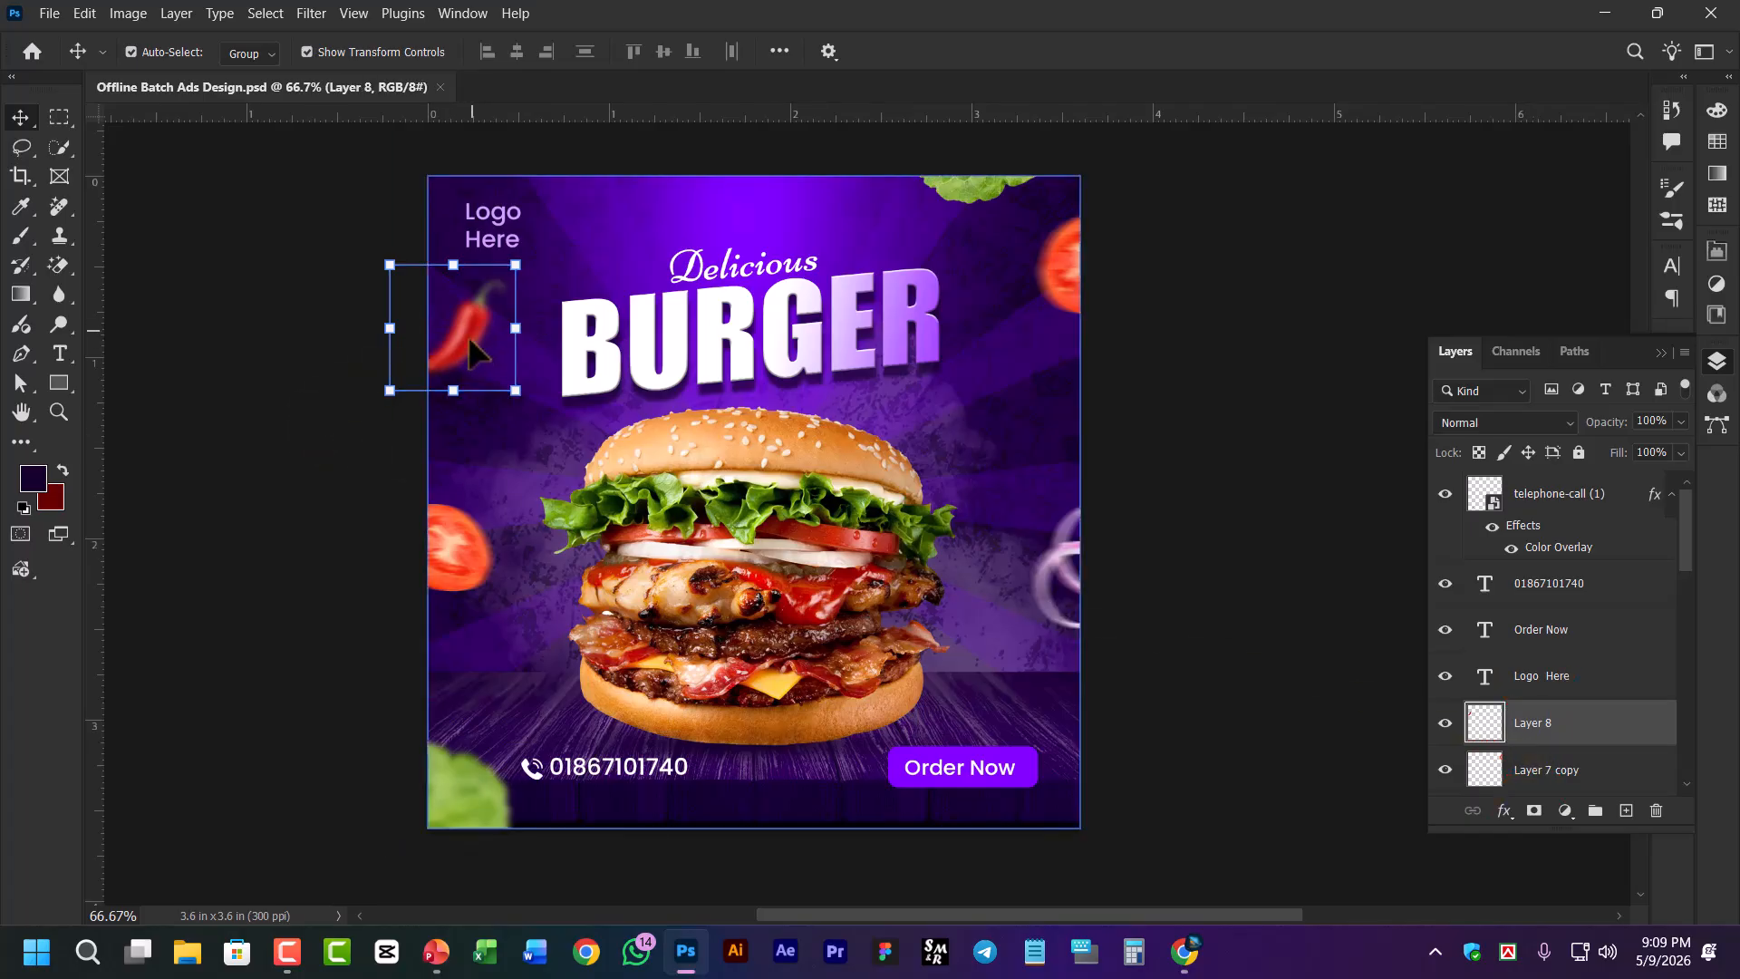
left_click(470, 549)
left_click(1061, 272)
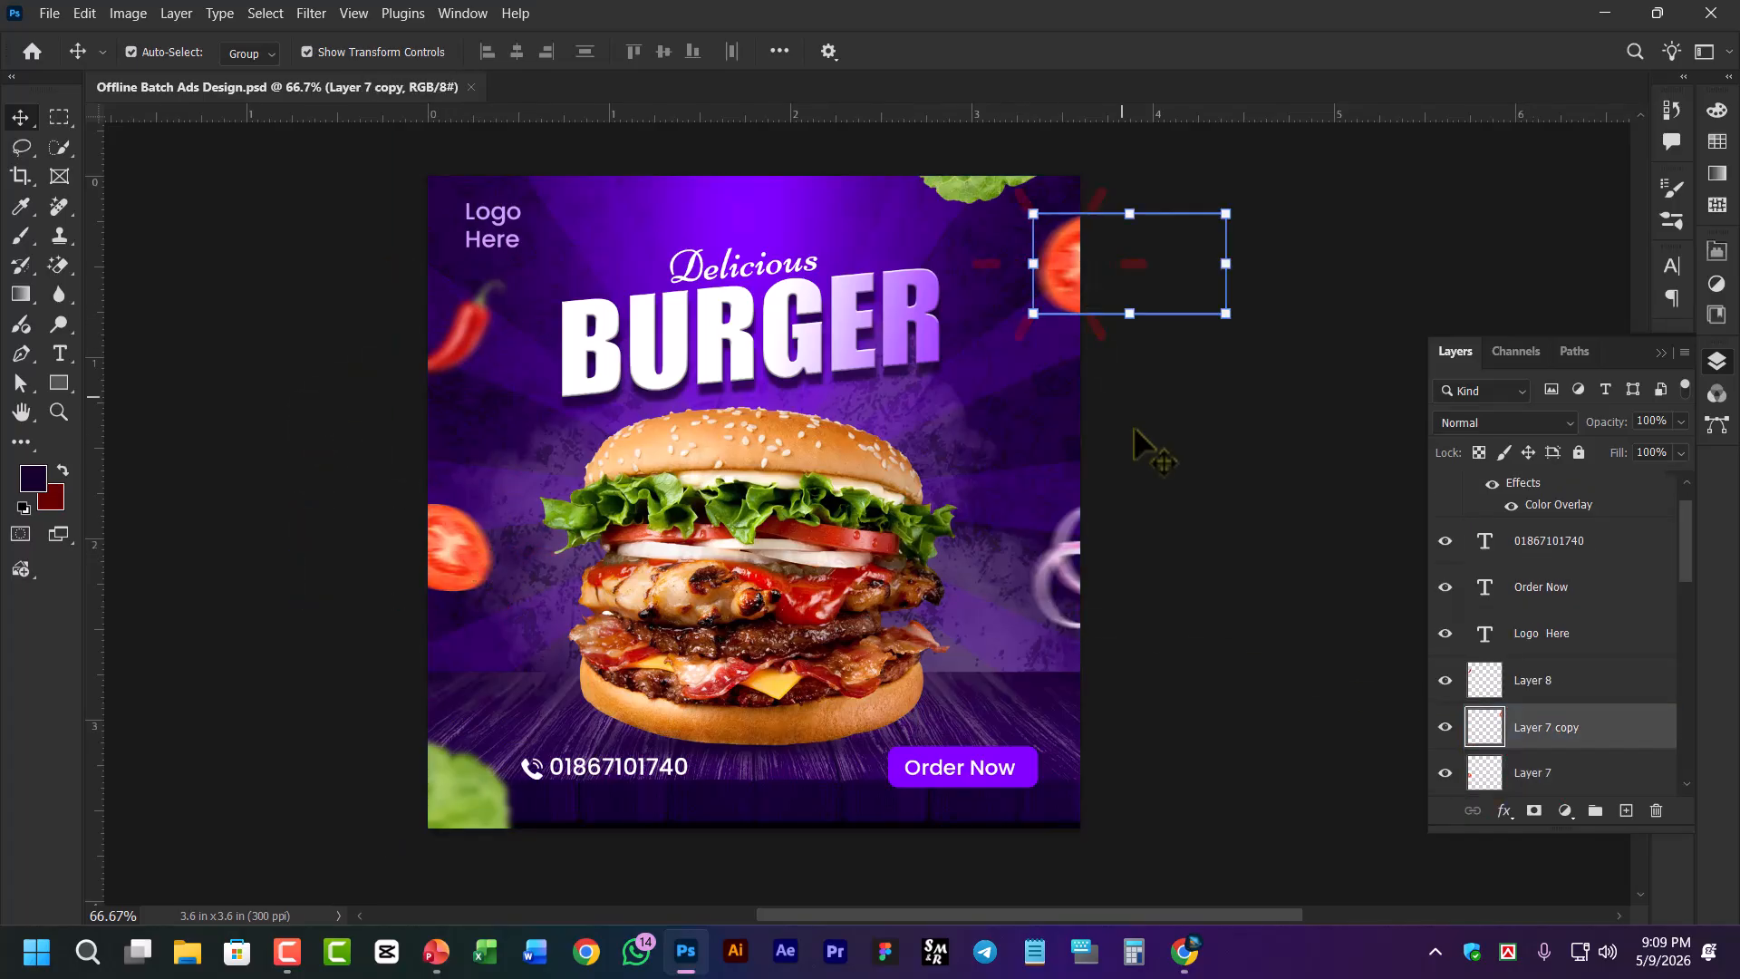
left_click(1140, 427)
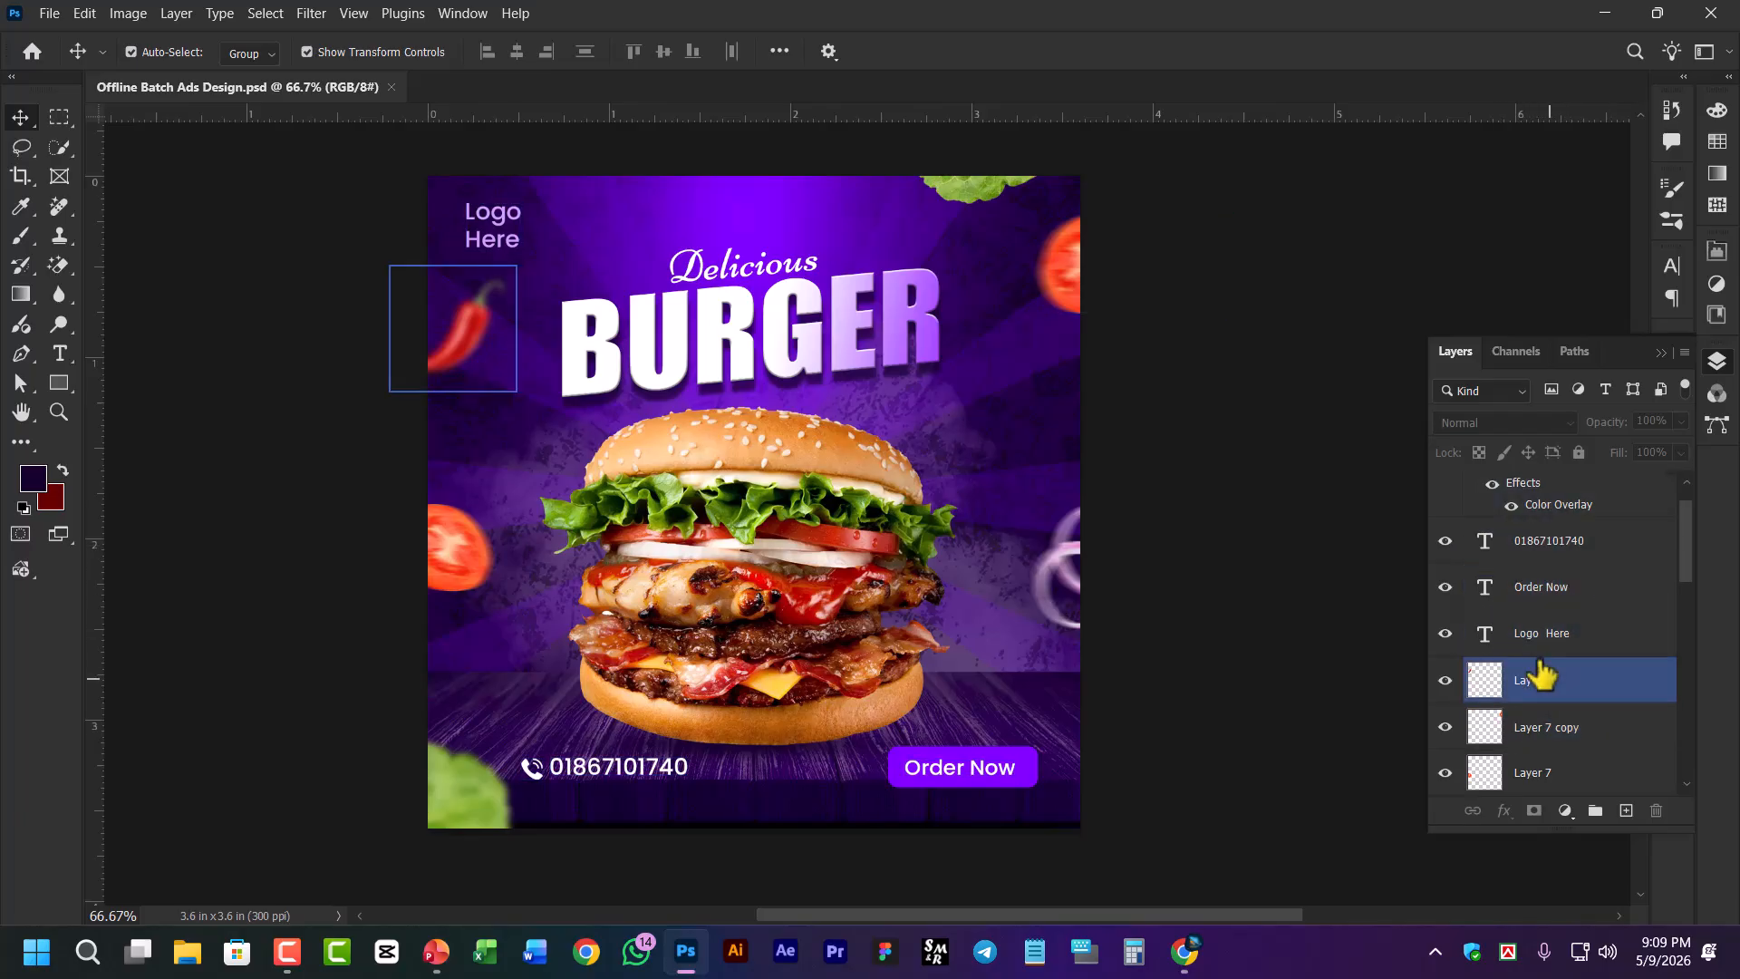
scroll(1541, 635, "up", 1)
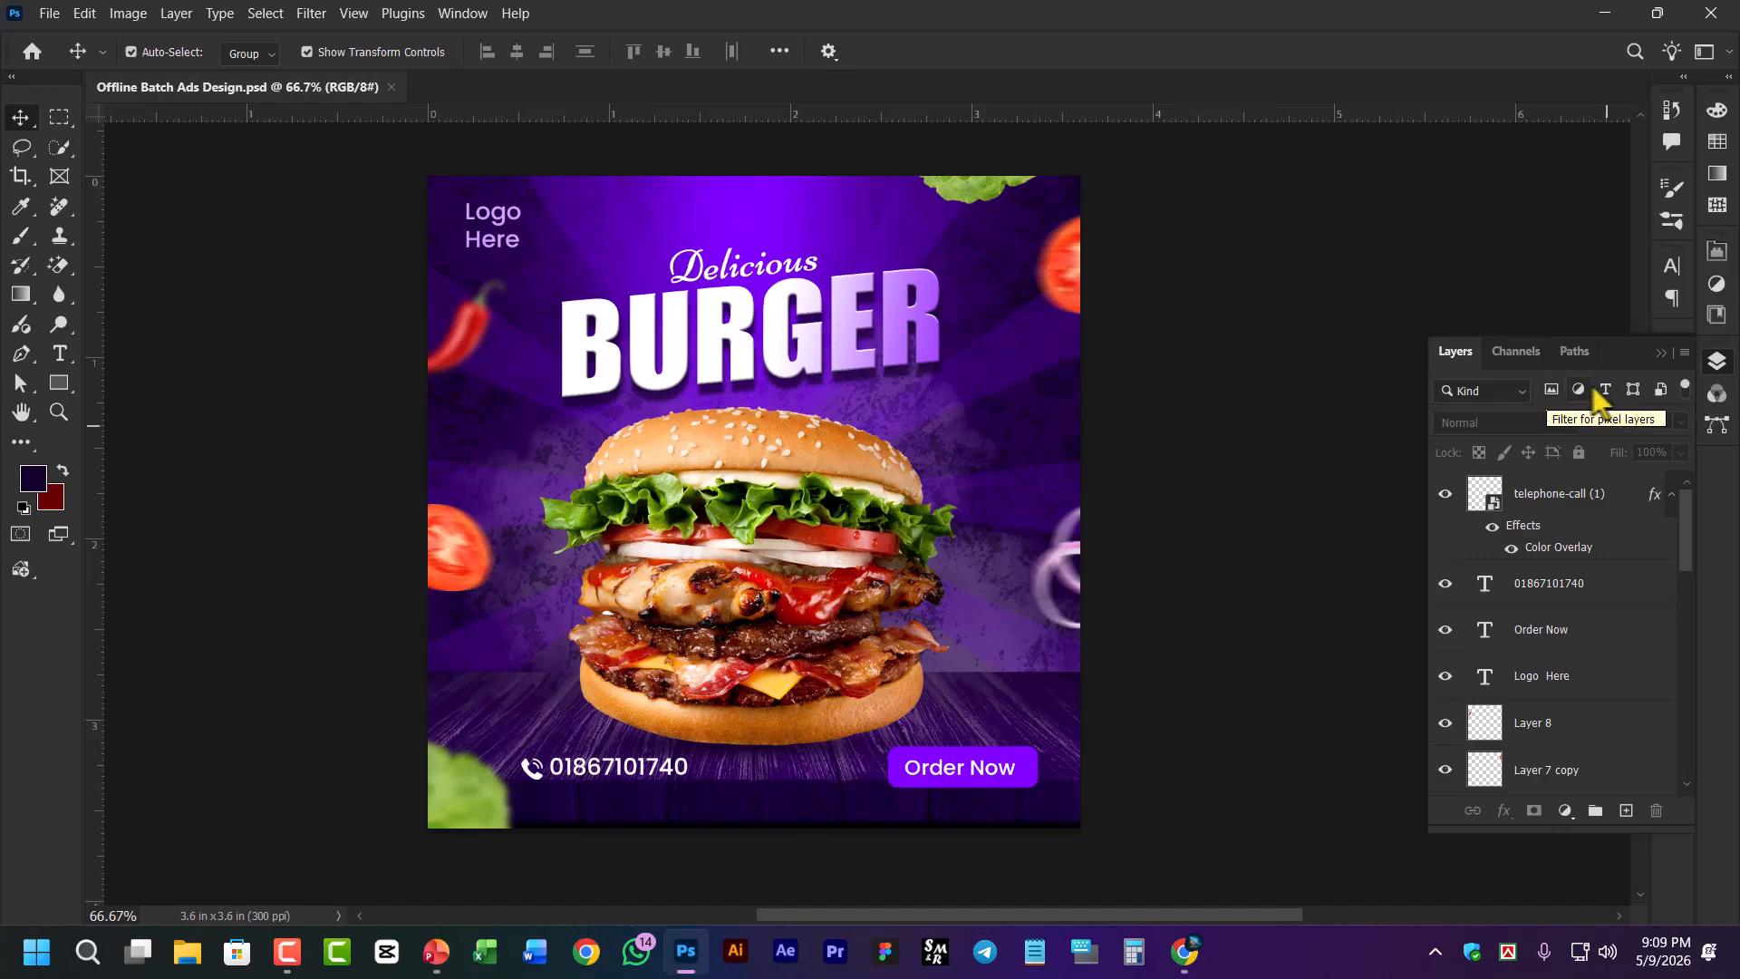
left_click(1495, 723)
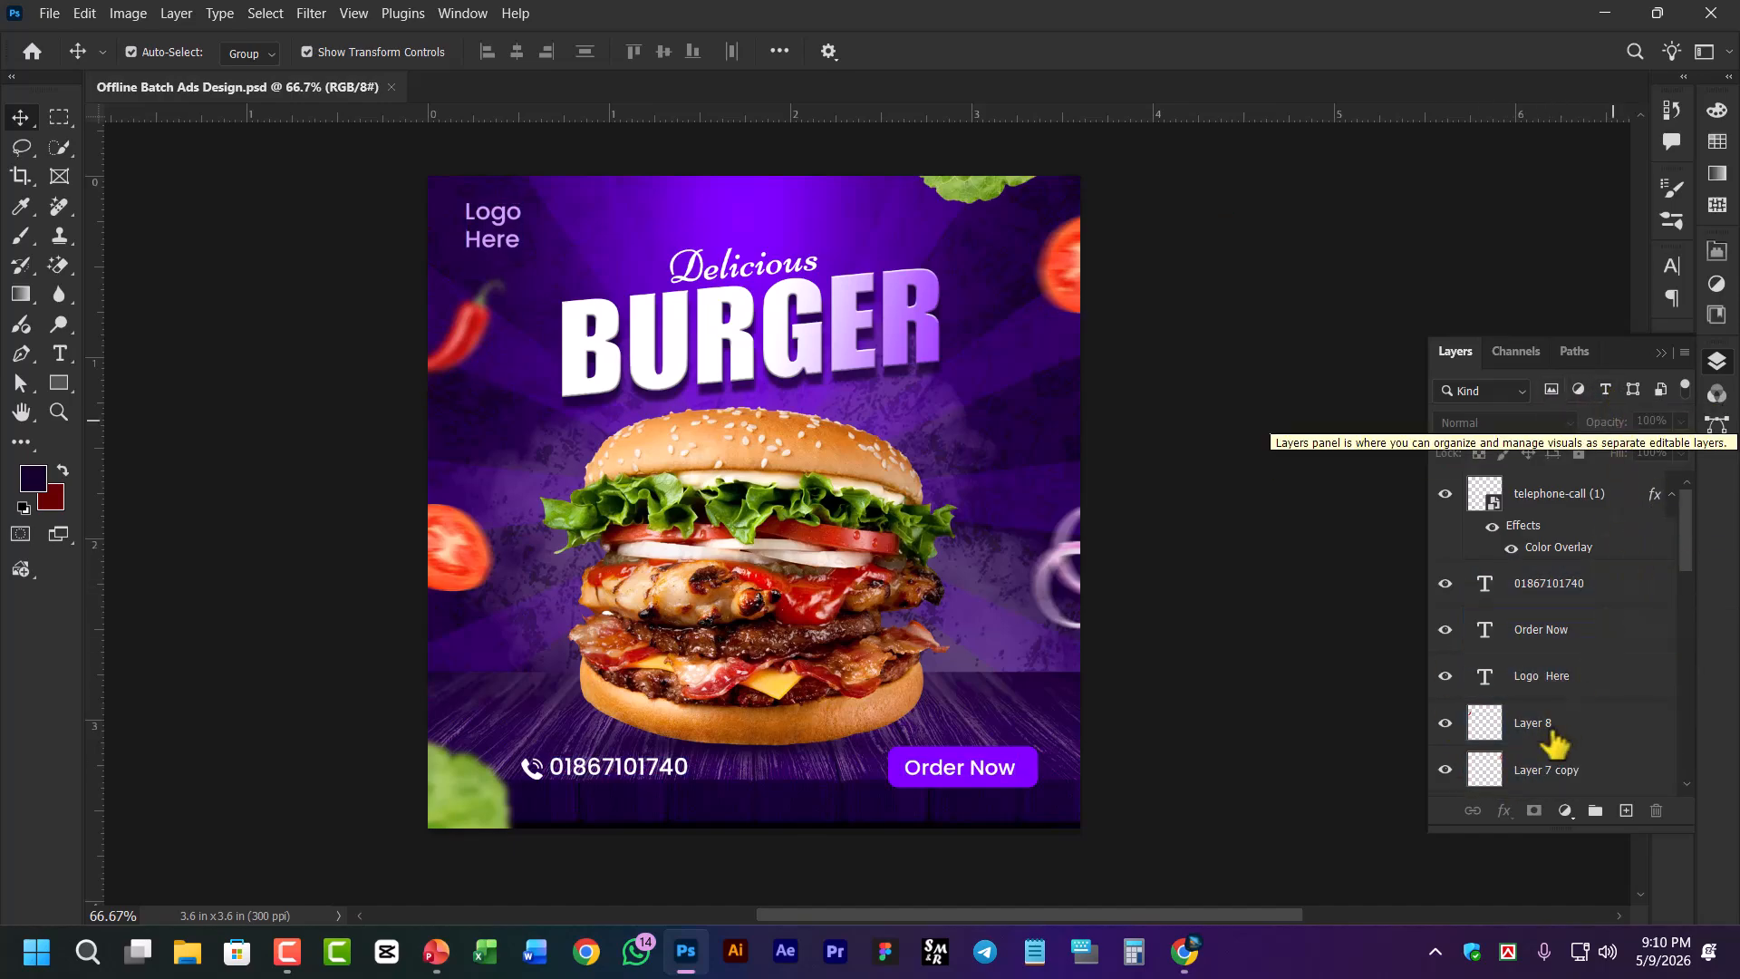
left_click(1595, 496)
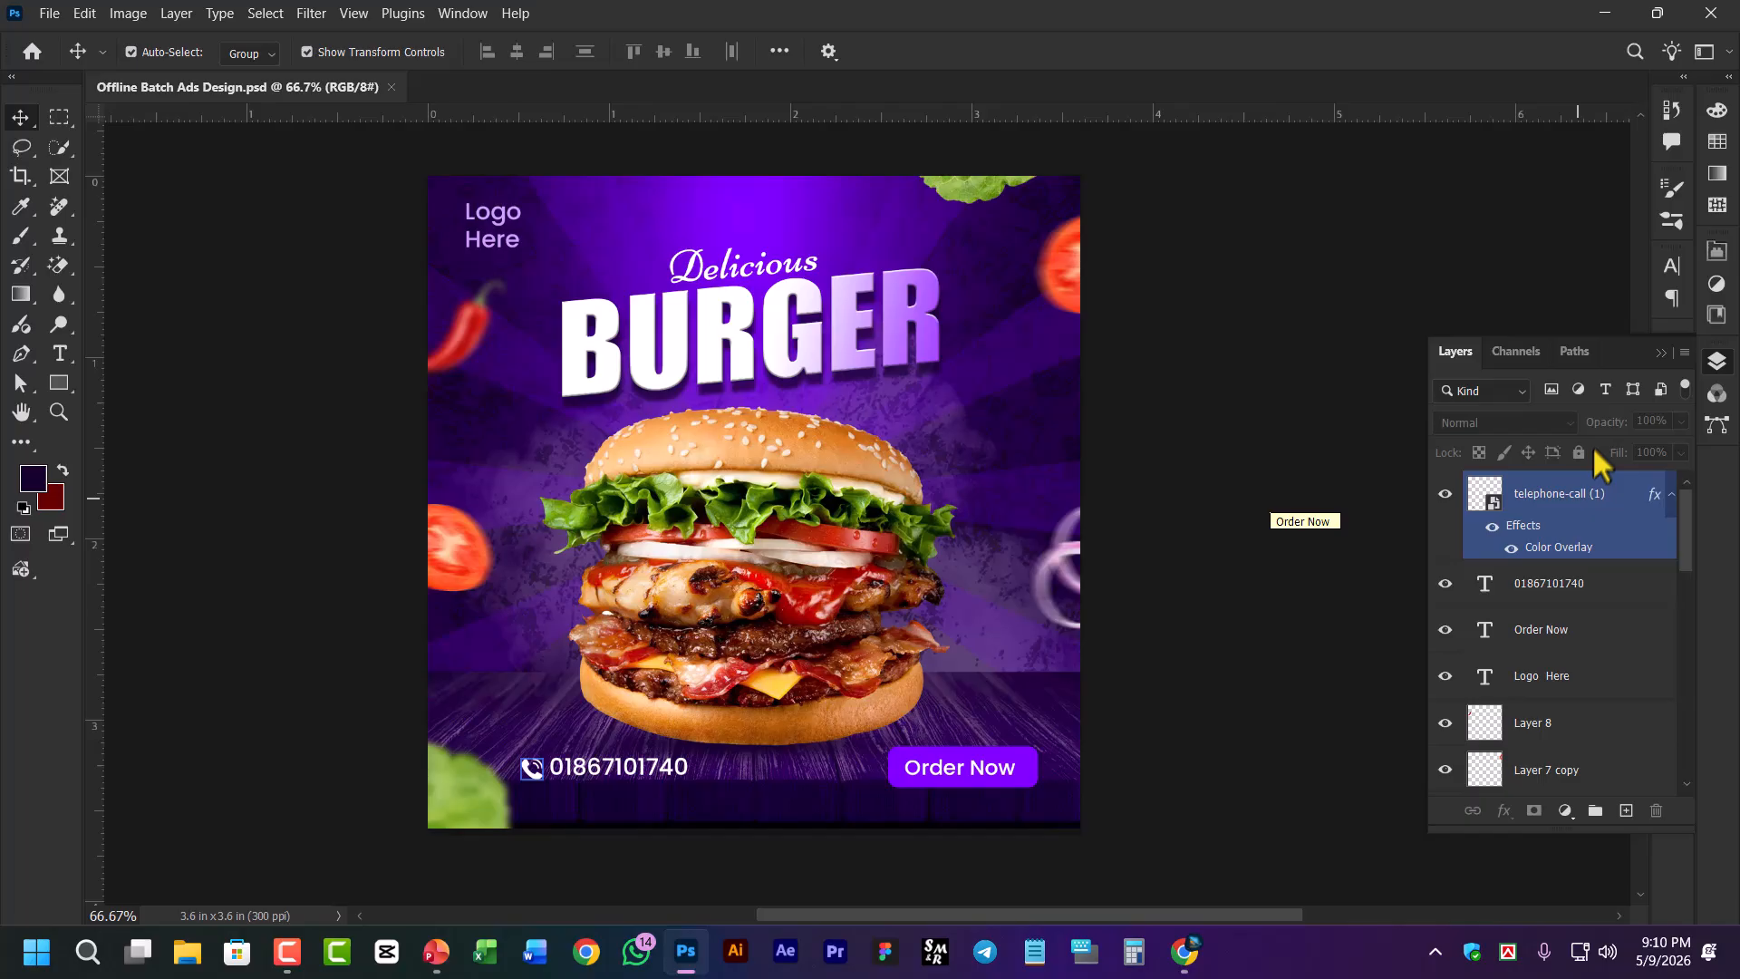
Filter the layer list to text layers only and put all of the text layers into one group
left_click(1605, 391)
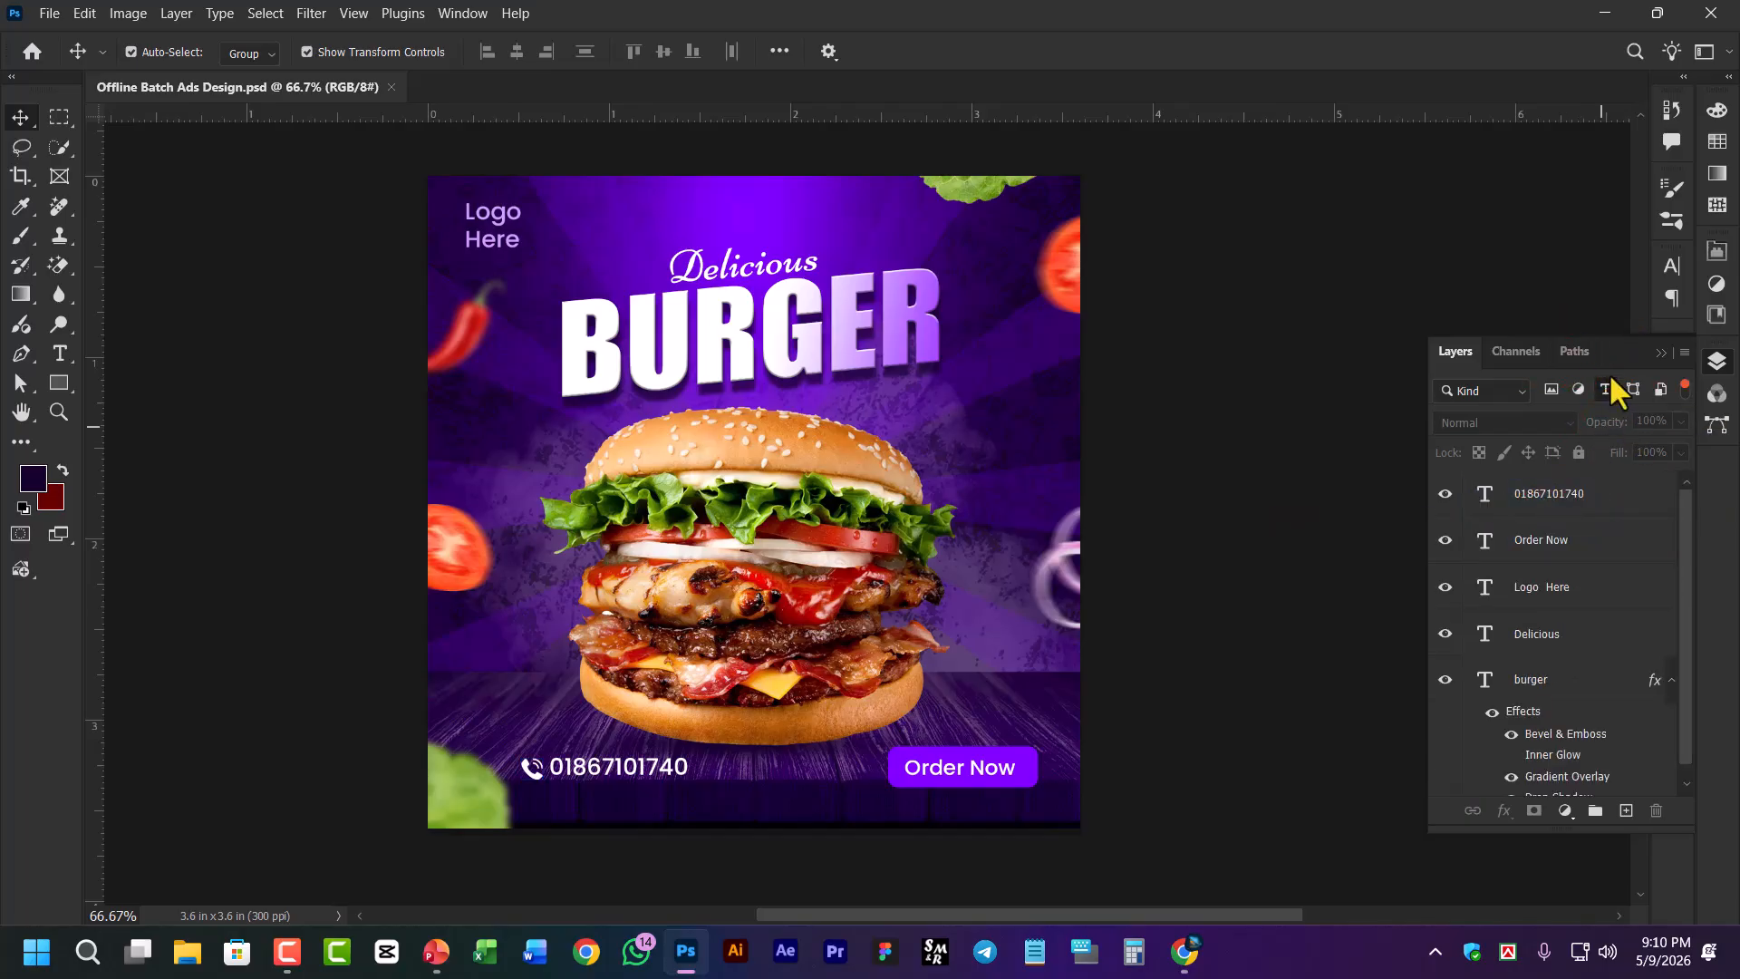
left_click(1555, 681)
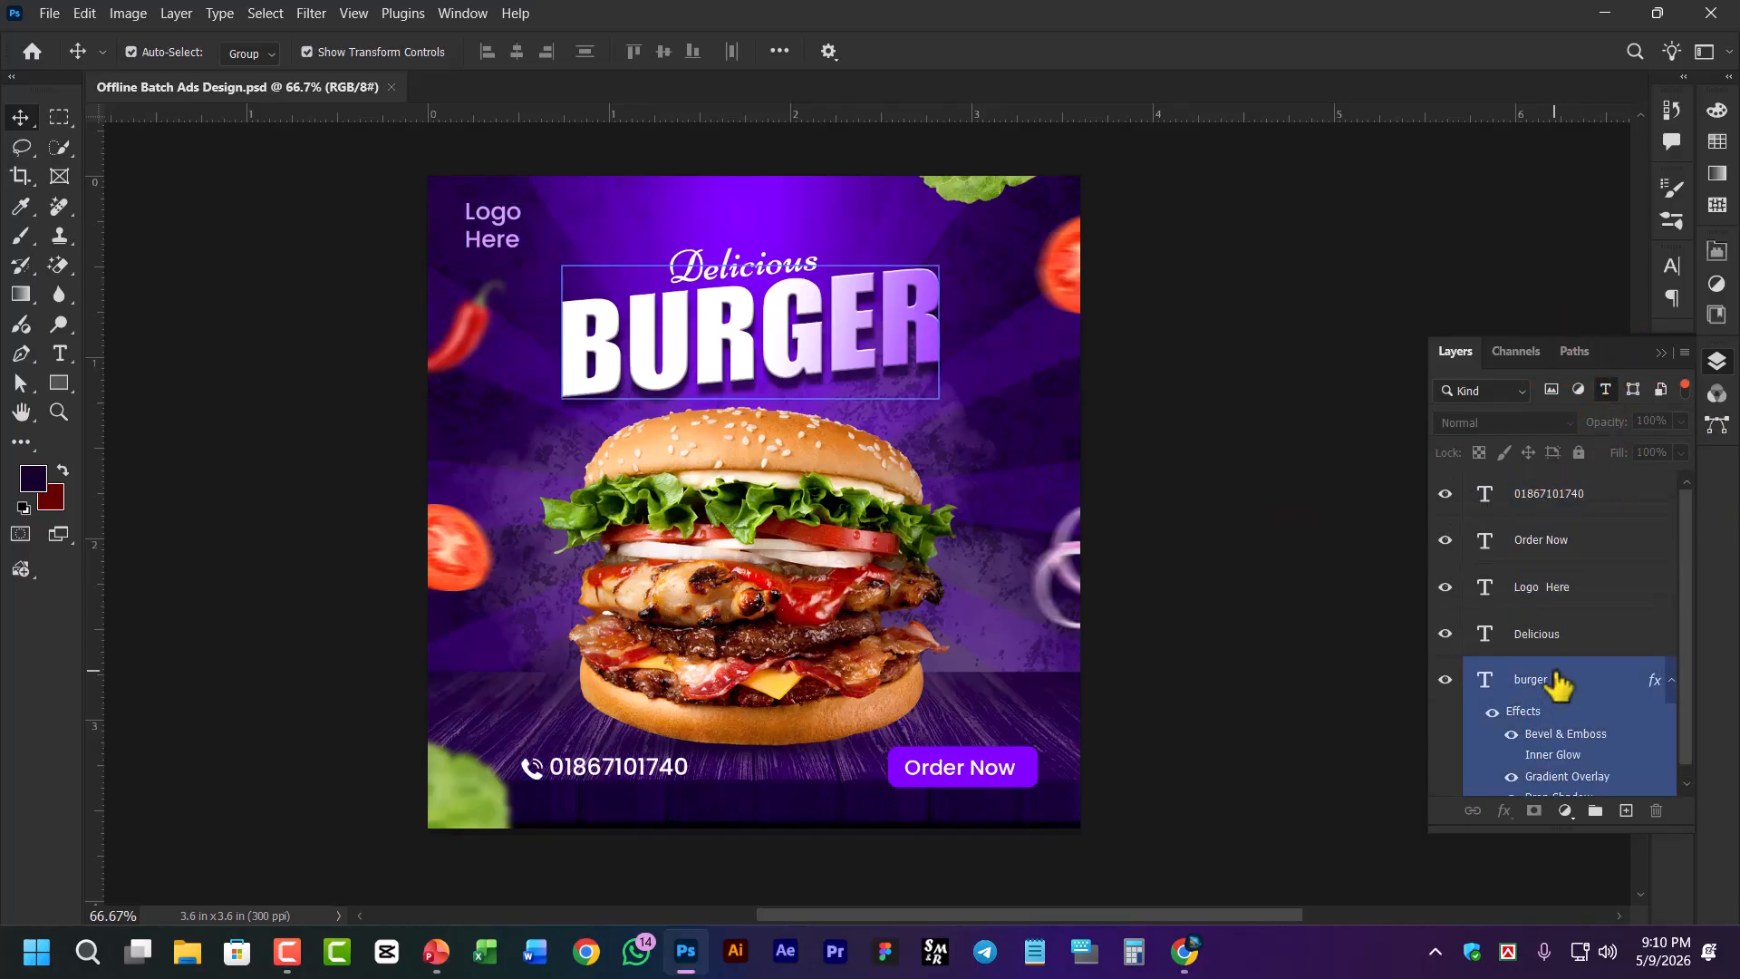
left_click(1532, 584)
left_click(1543, 514)
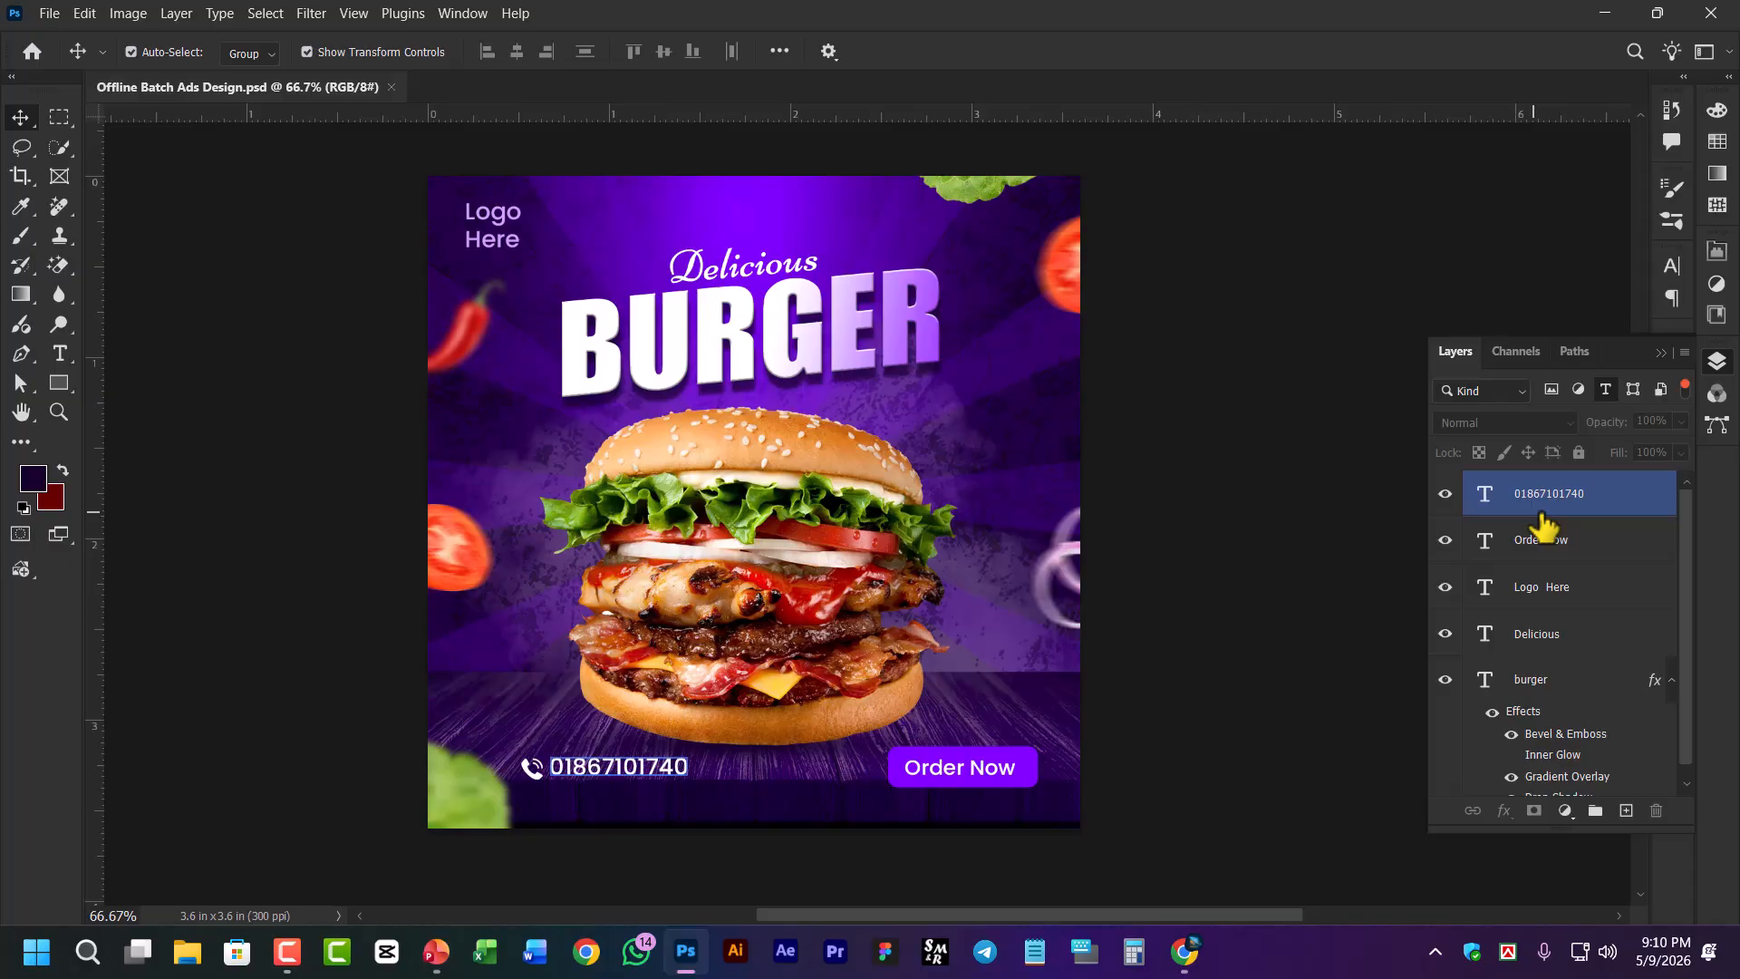
left_click(1553, 692)
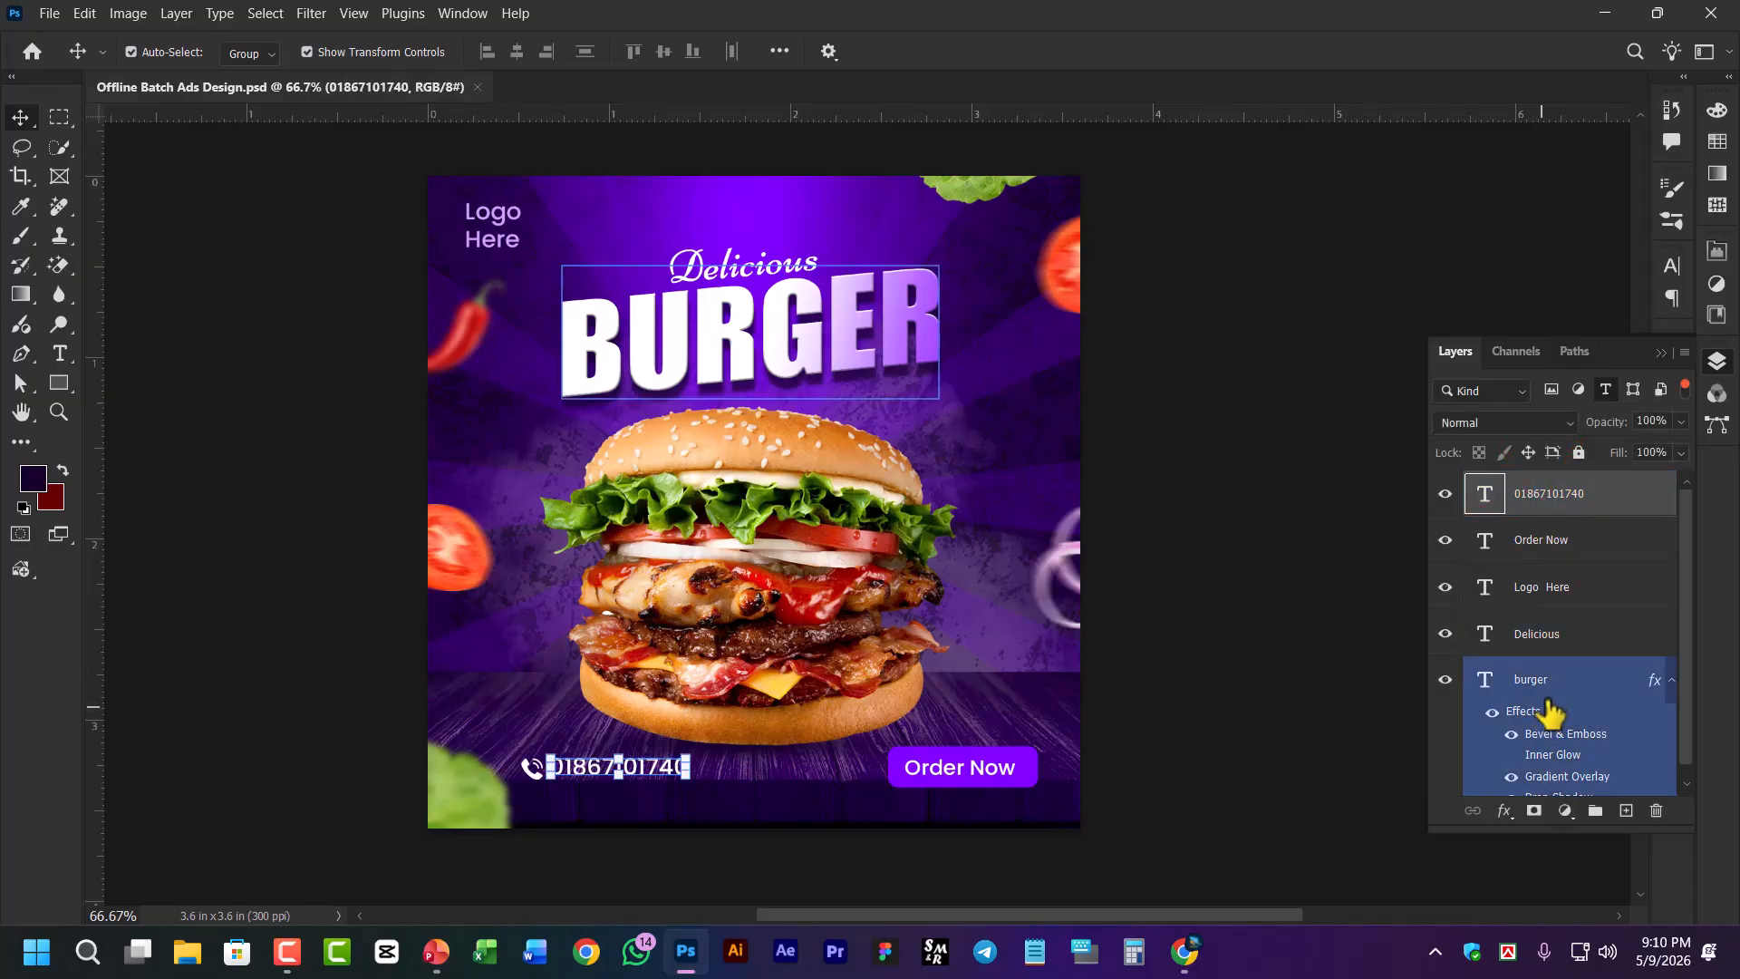
key("ctrl+alt+a")
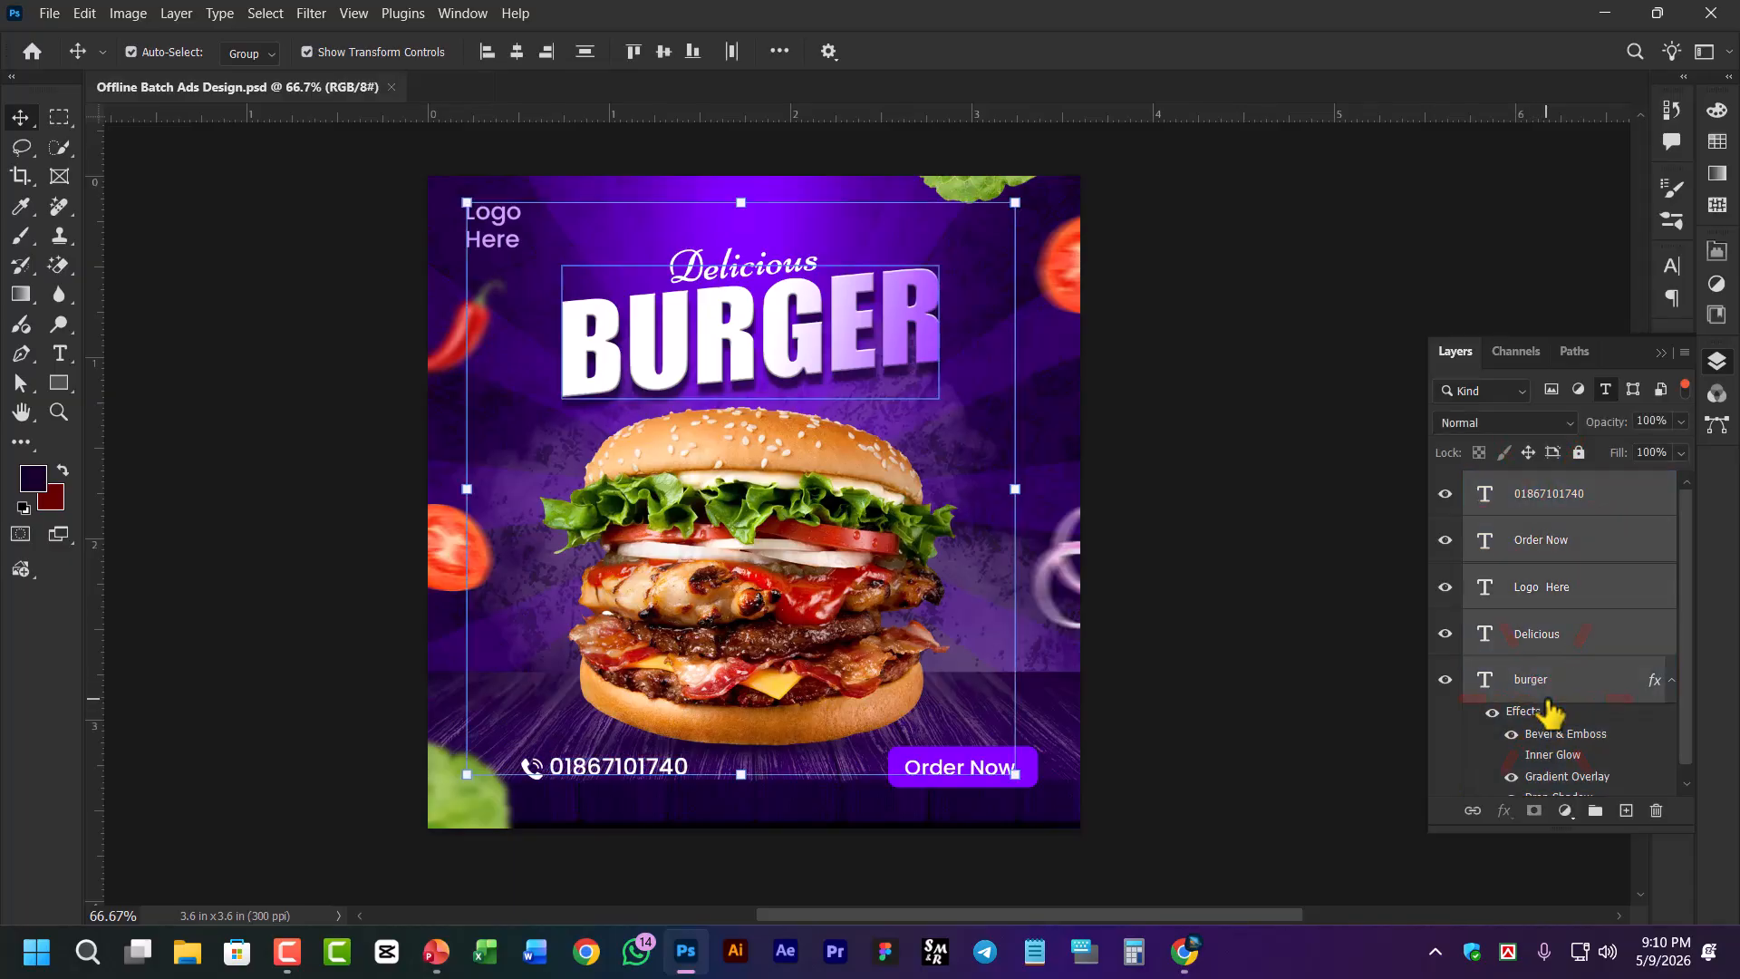
left_click(1596, 810)
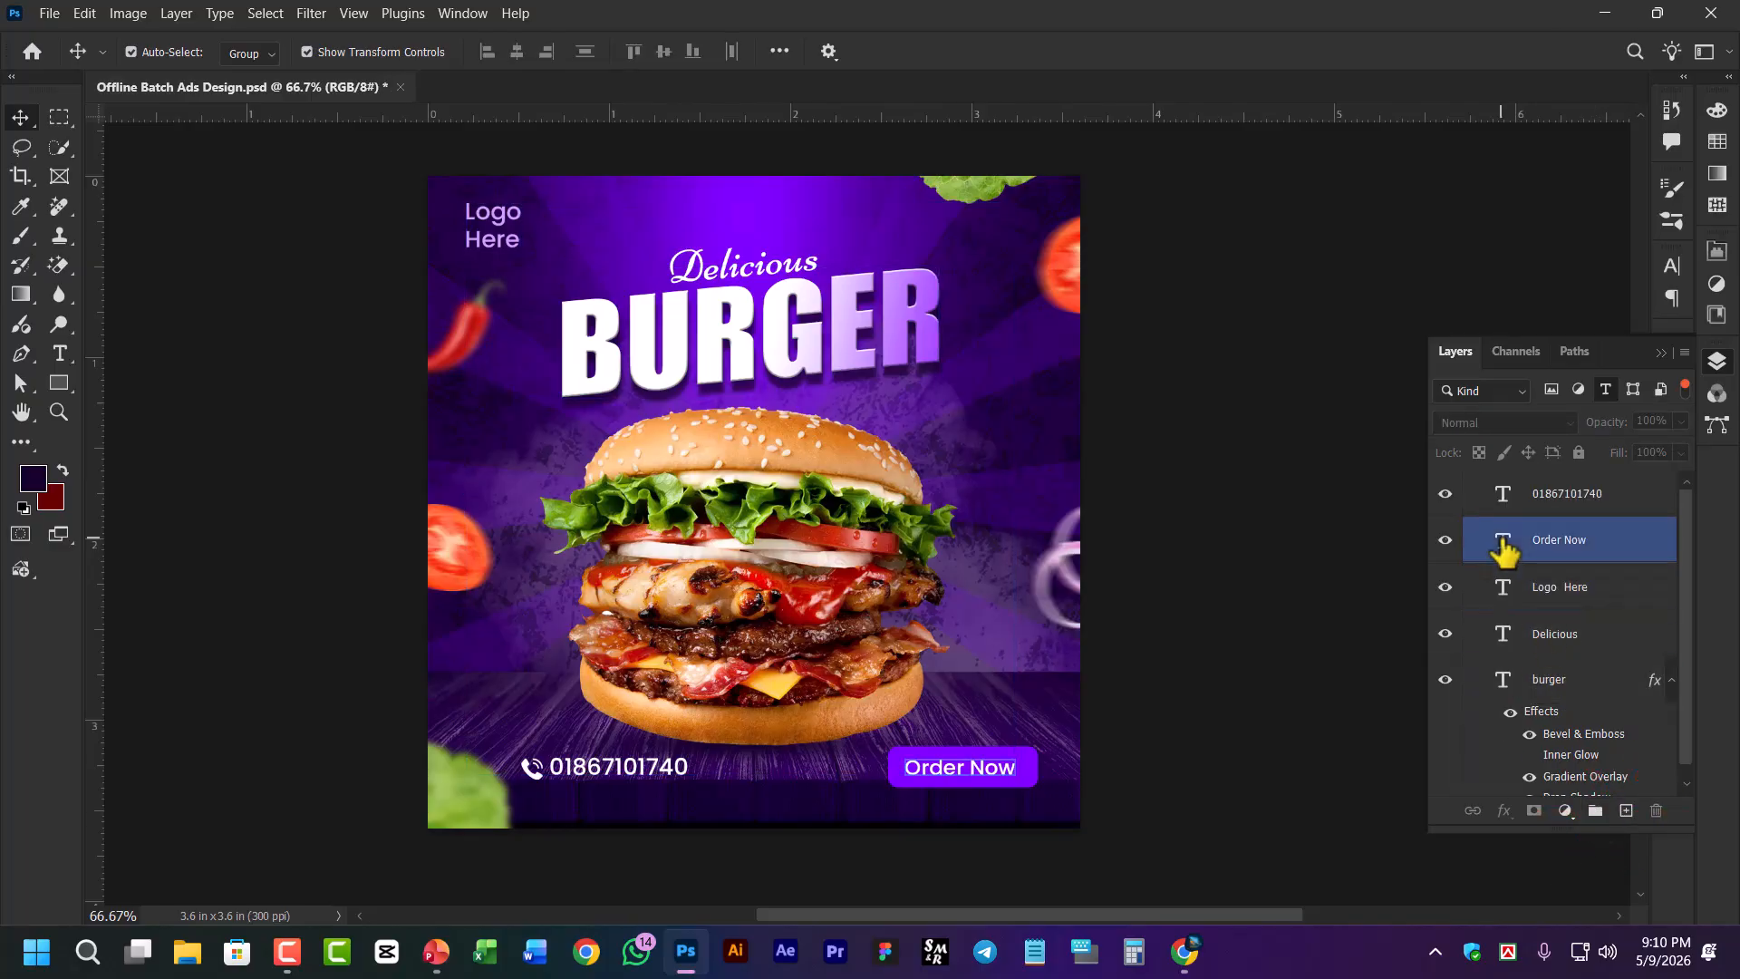
left_click(1595, 811)
Turn off the text-layer filter so that the layer list shows every layer again
left_click(1550, 680)
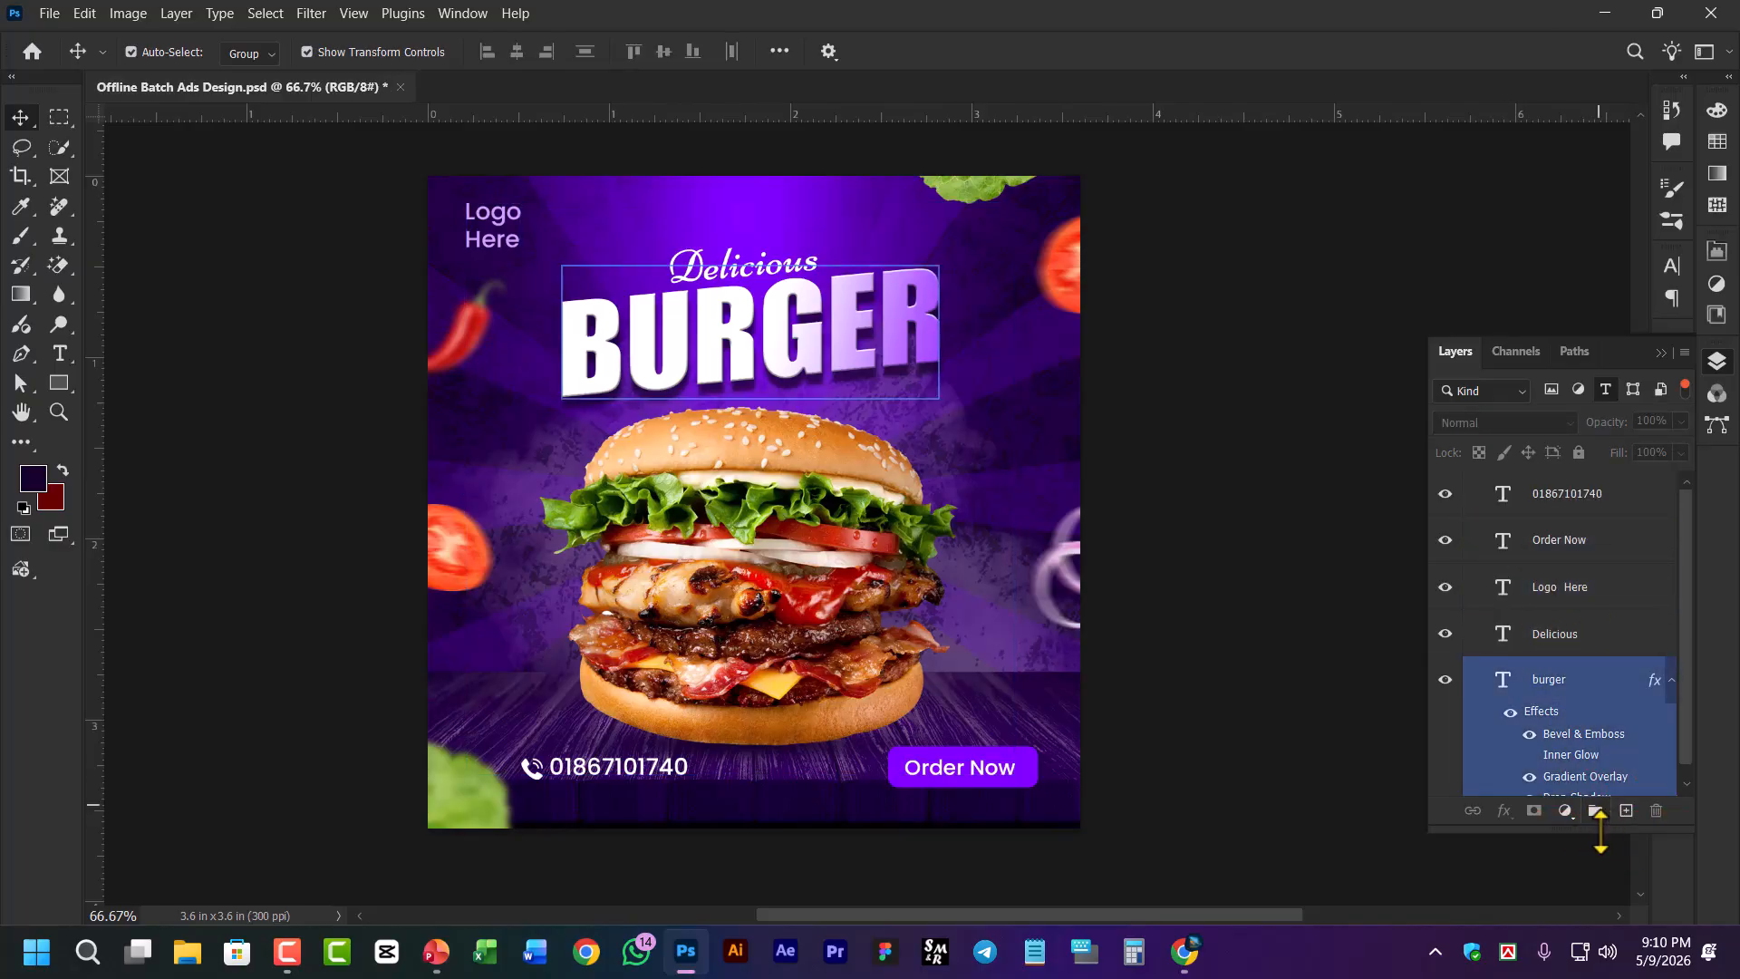
left_click(1553, 633)
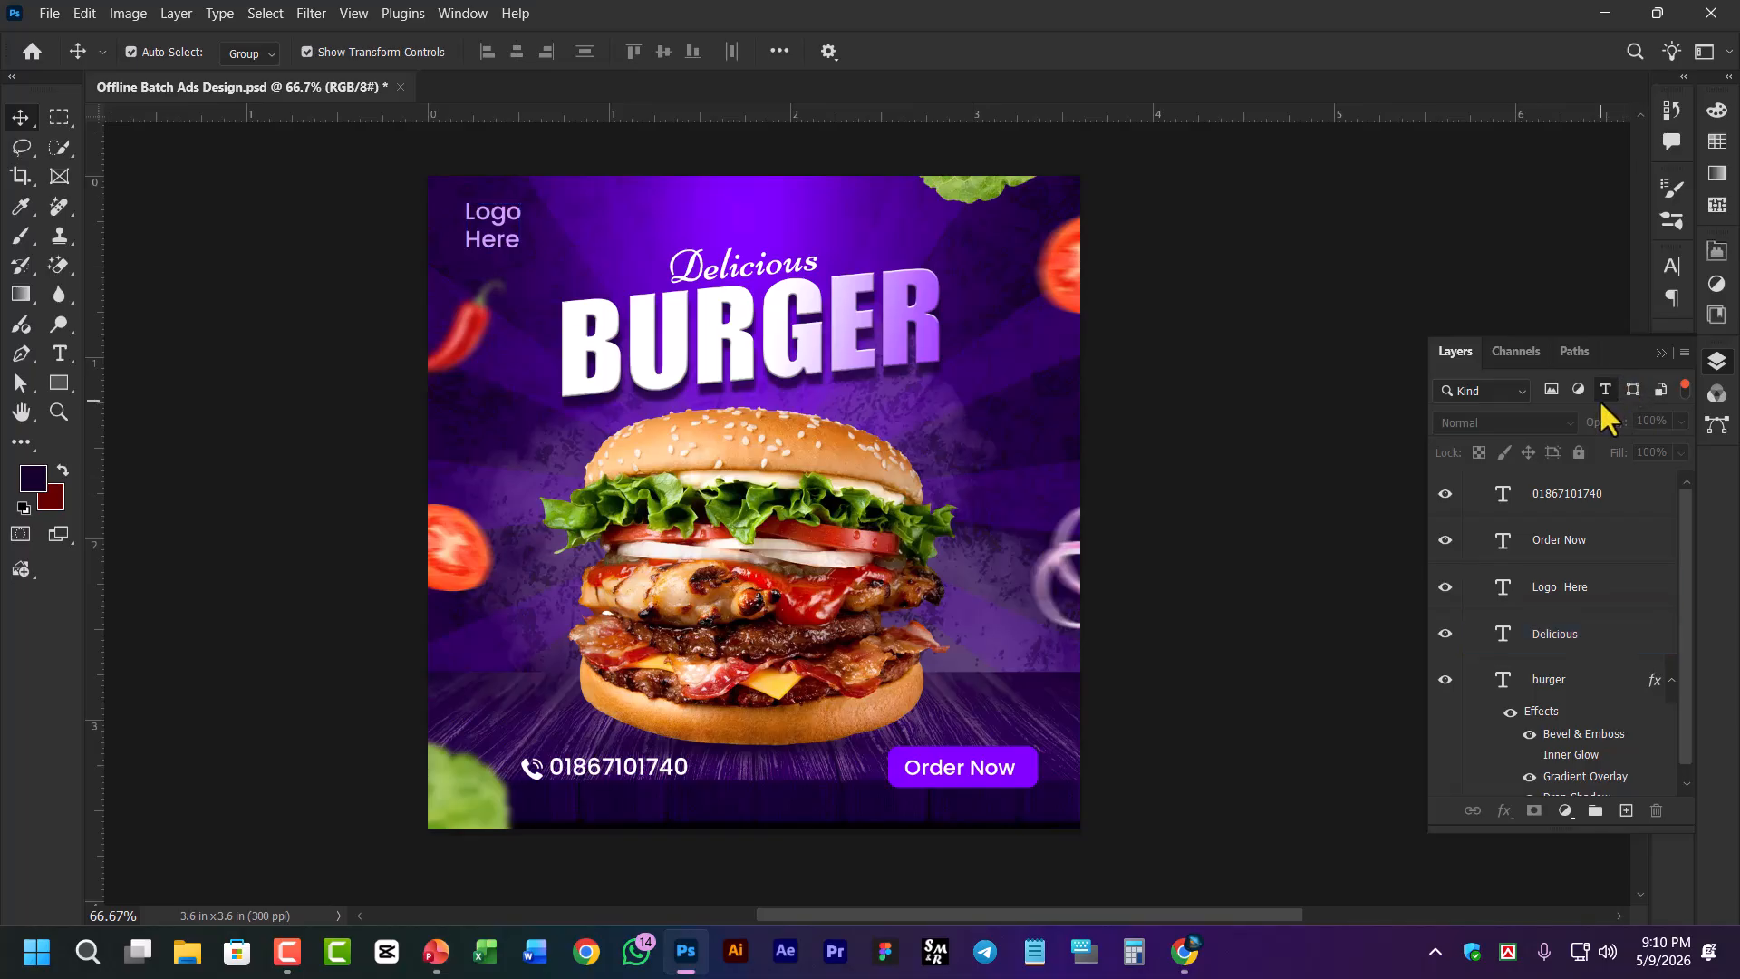
left_click(1606, 390)
left_click(1532, 700)
left_click(1546, 657)
left_click(1552, 617)
left_click(1534, 578)
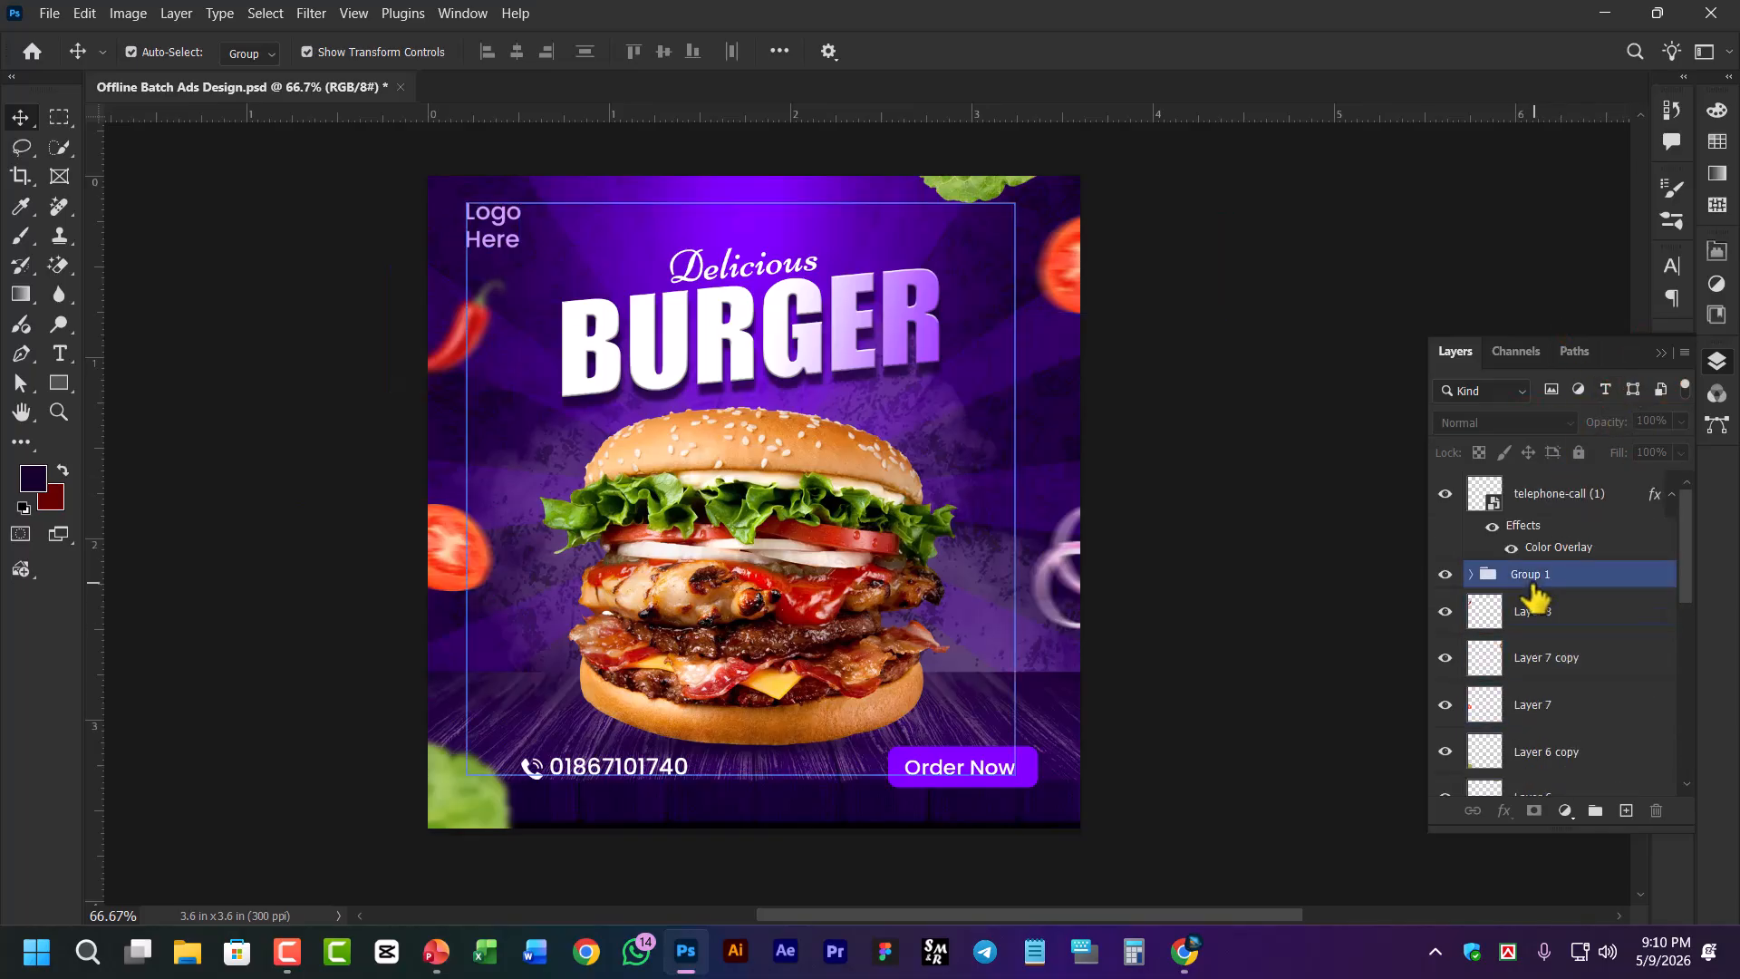
Expand Group 1 and review the text layers it contains
left_click(1472, 574)
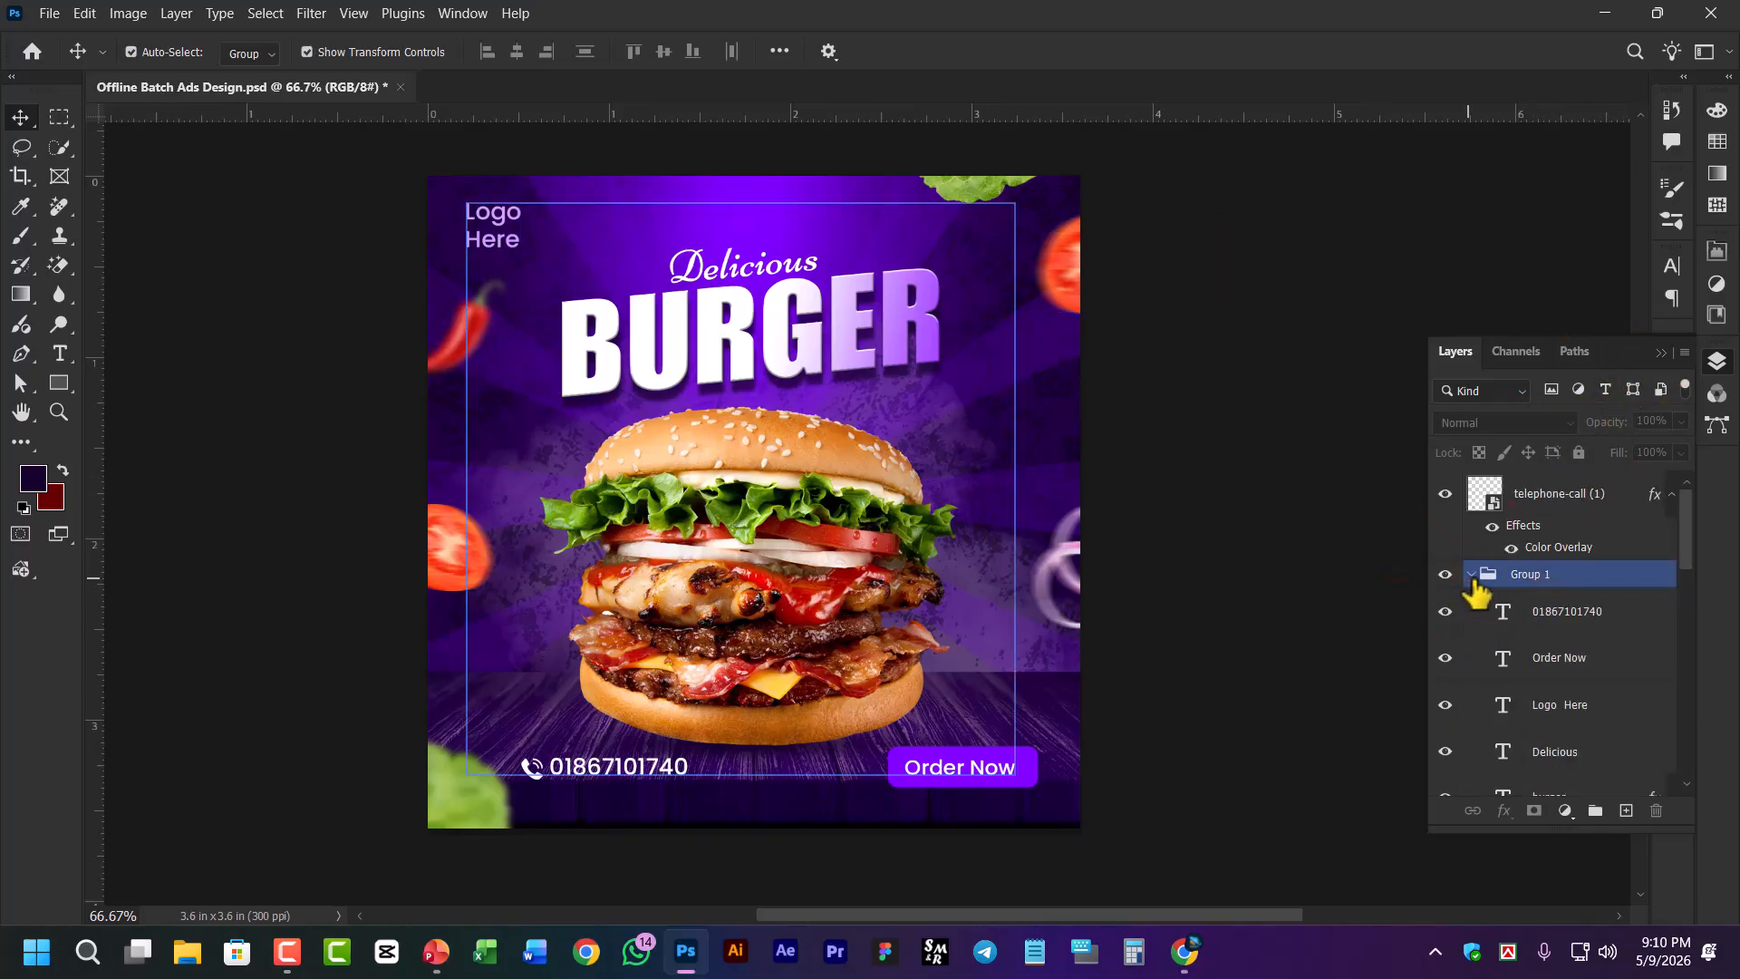
left_click(1471, 575)
left_click(1471, 575)
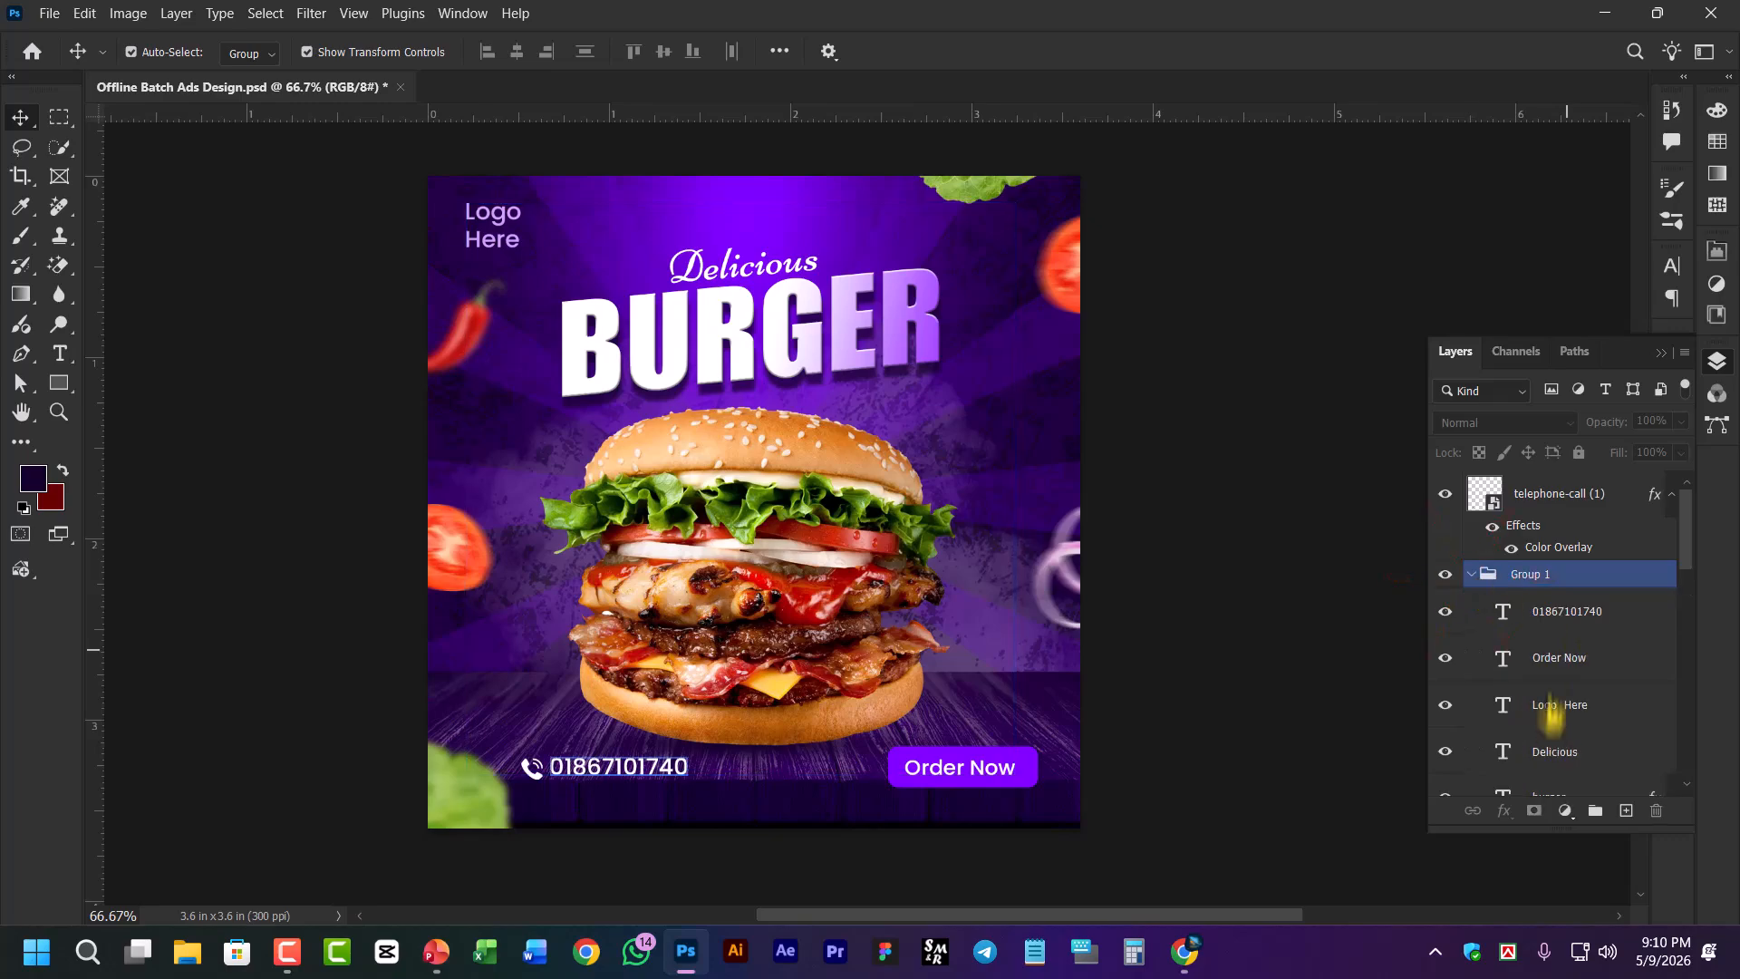
left_click(1566, 652)
scroll(1560, 667, "down", 2)
left_click(1558, 668)
scroll(1558, 623, "up", 2)
left_click(1559, 620)
left_click(1547, 519)
left_click(1537, 613)
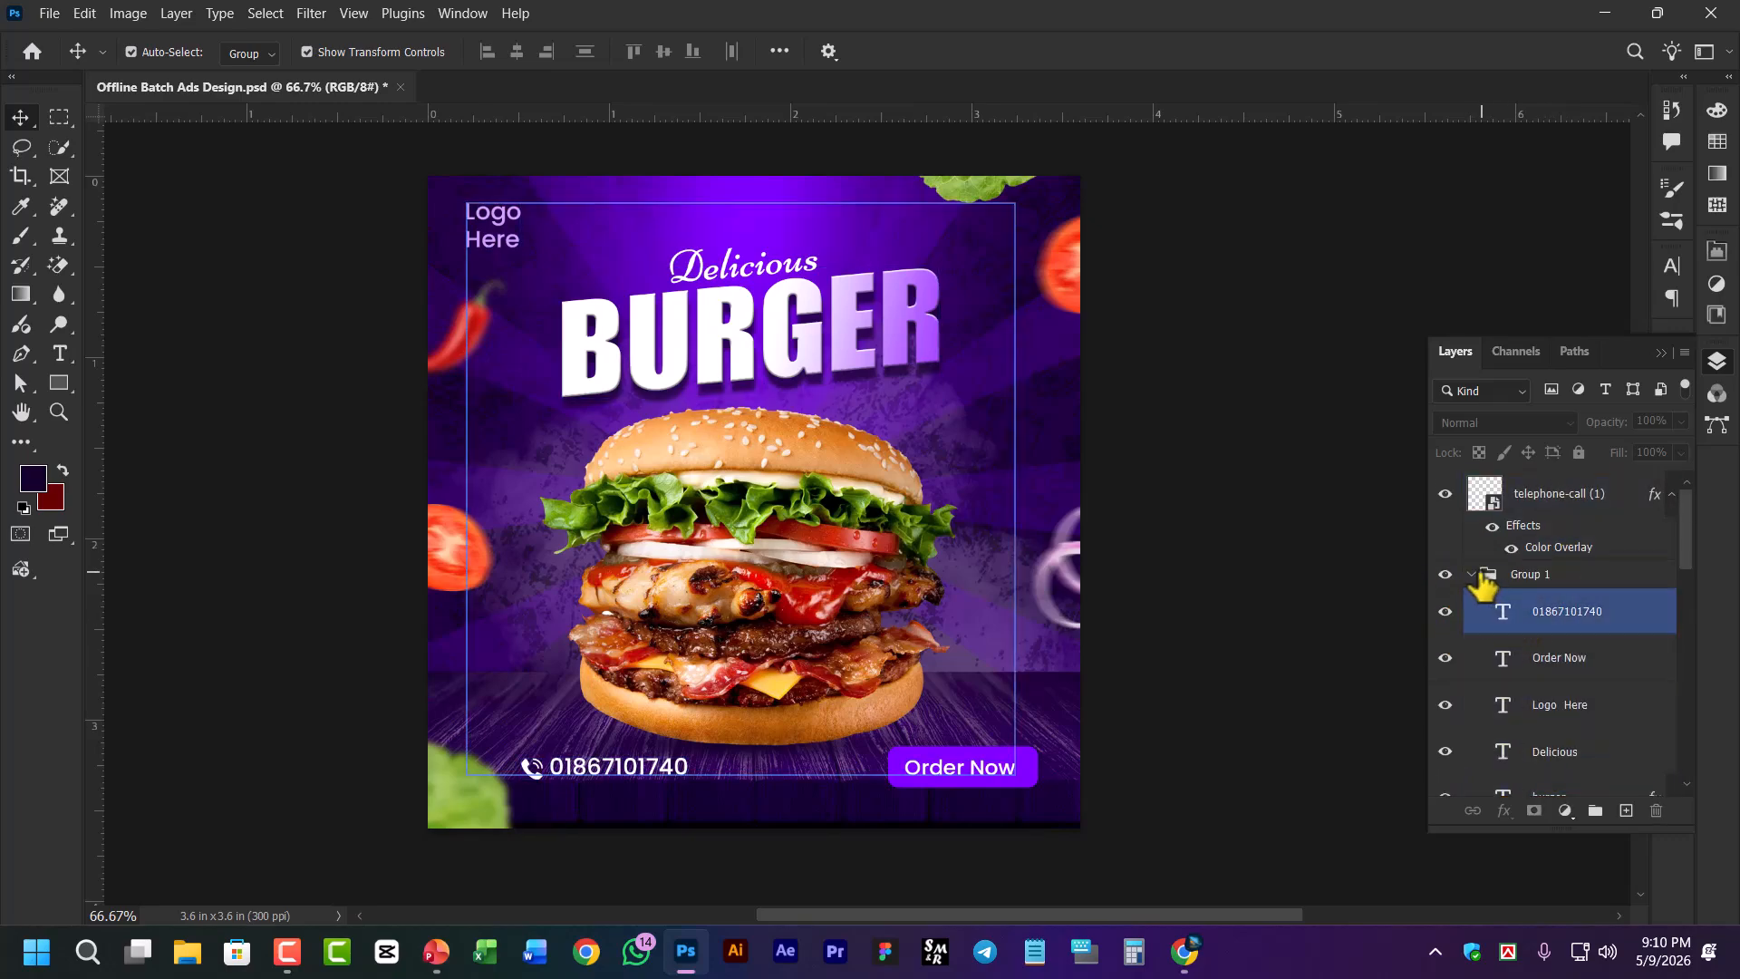
Collapse Group 1 and rename it as "Text Layer"
left_click(1483, 576)
left_click(1471, 575)
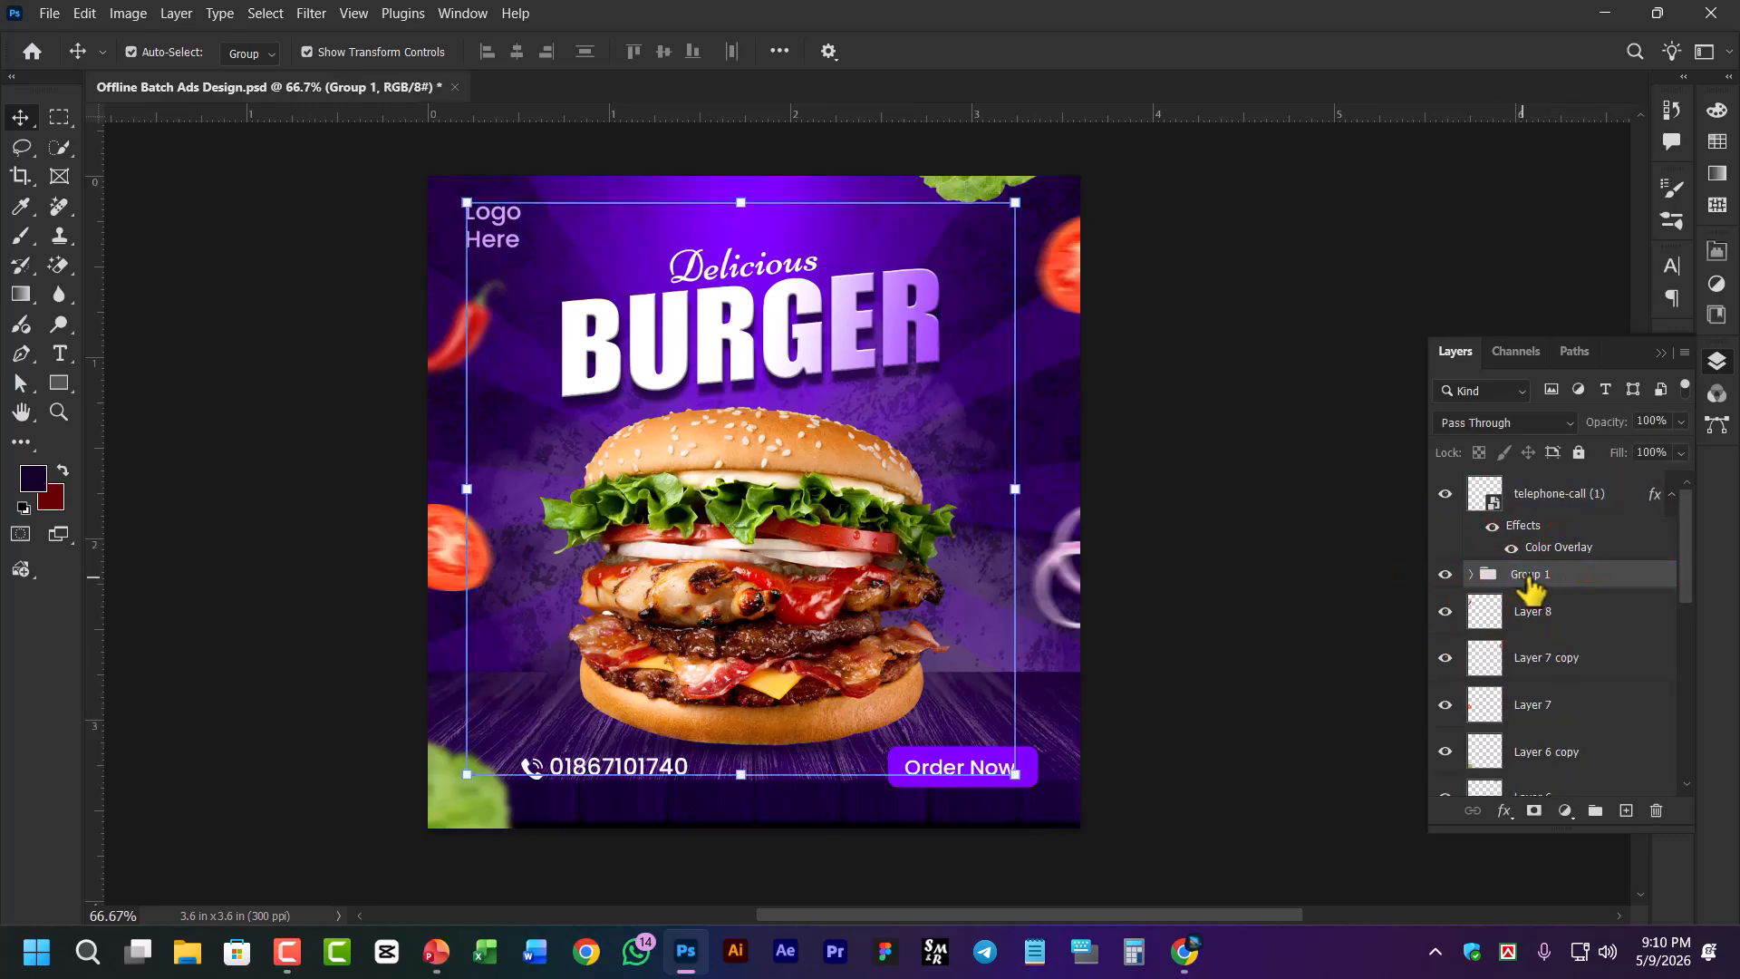
double_click(1528, 575)
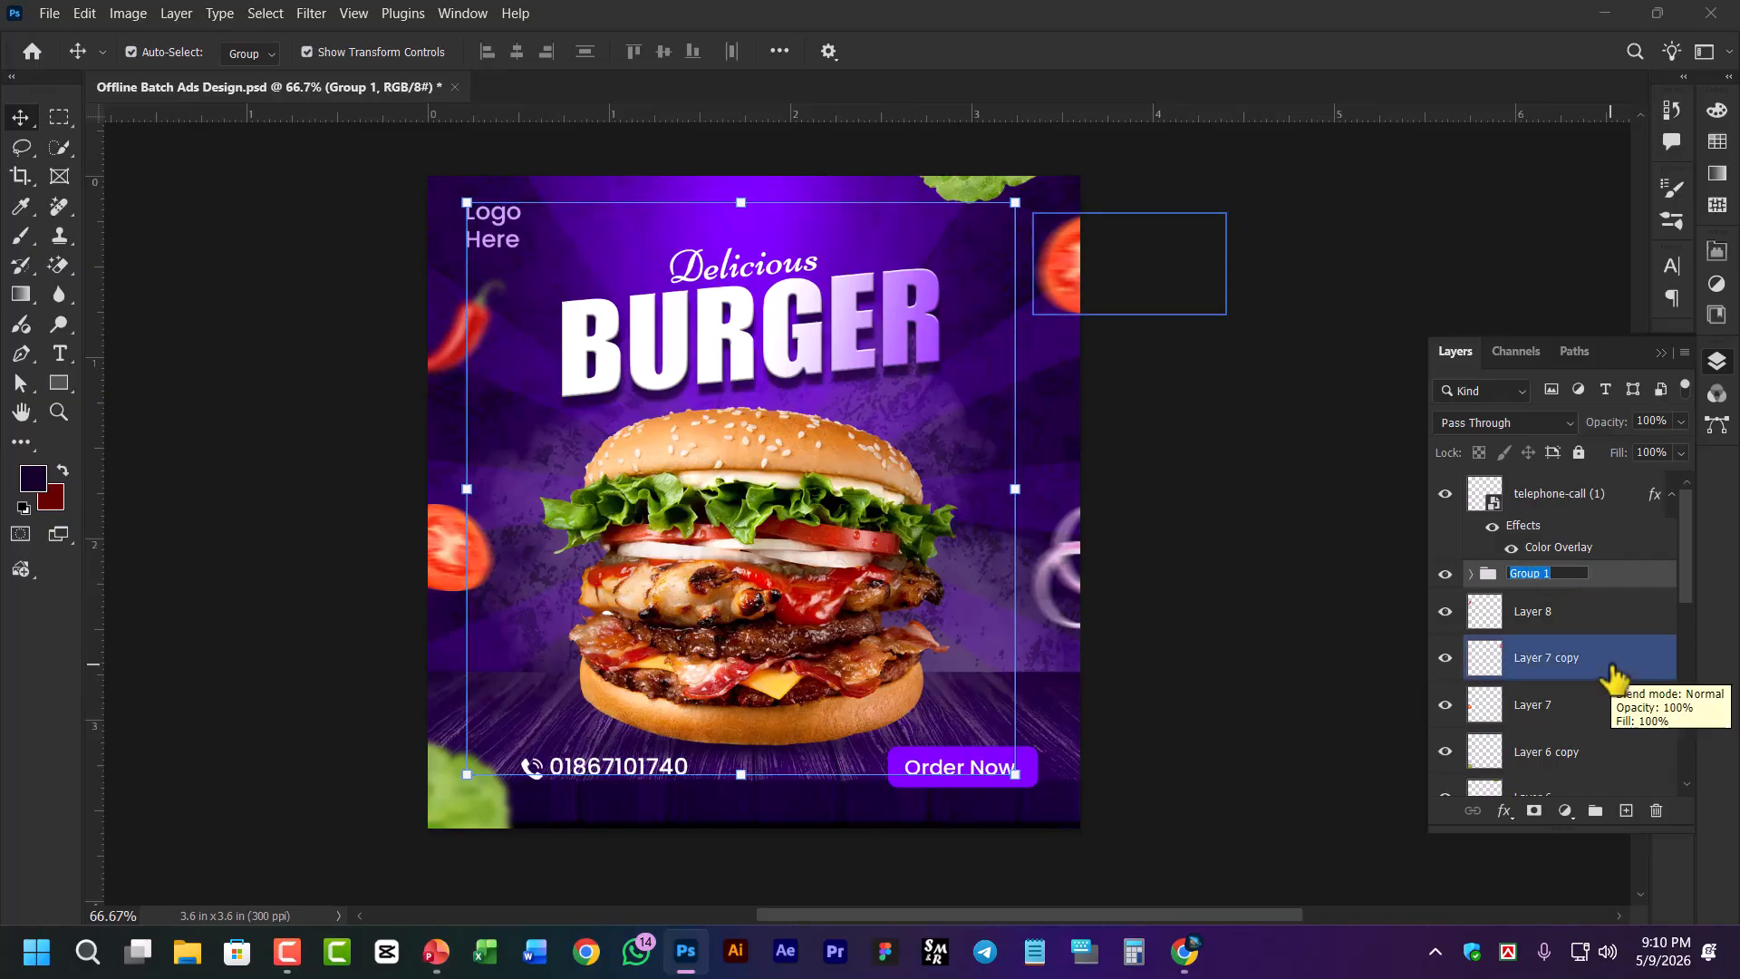
type("Text La")
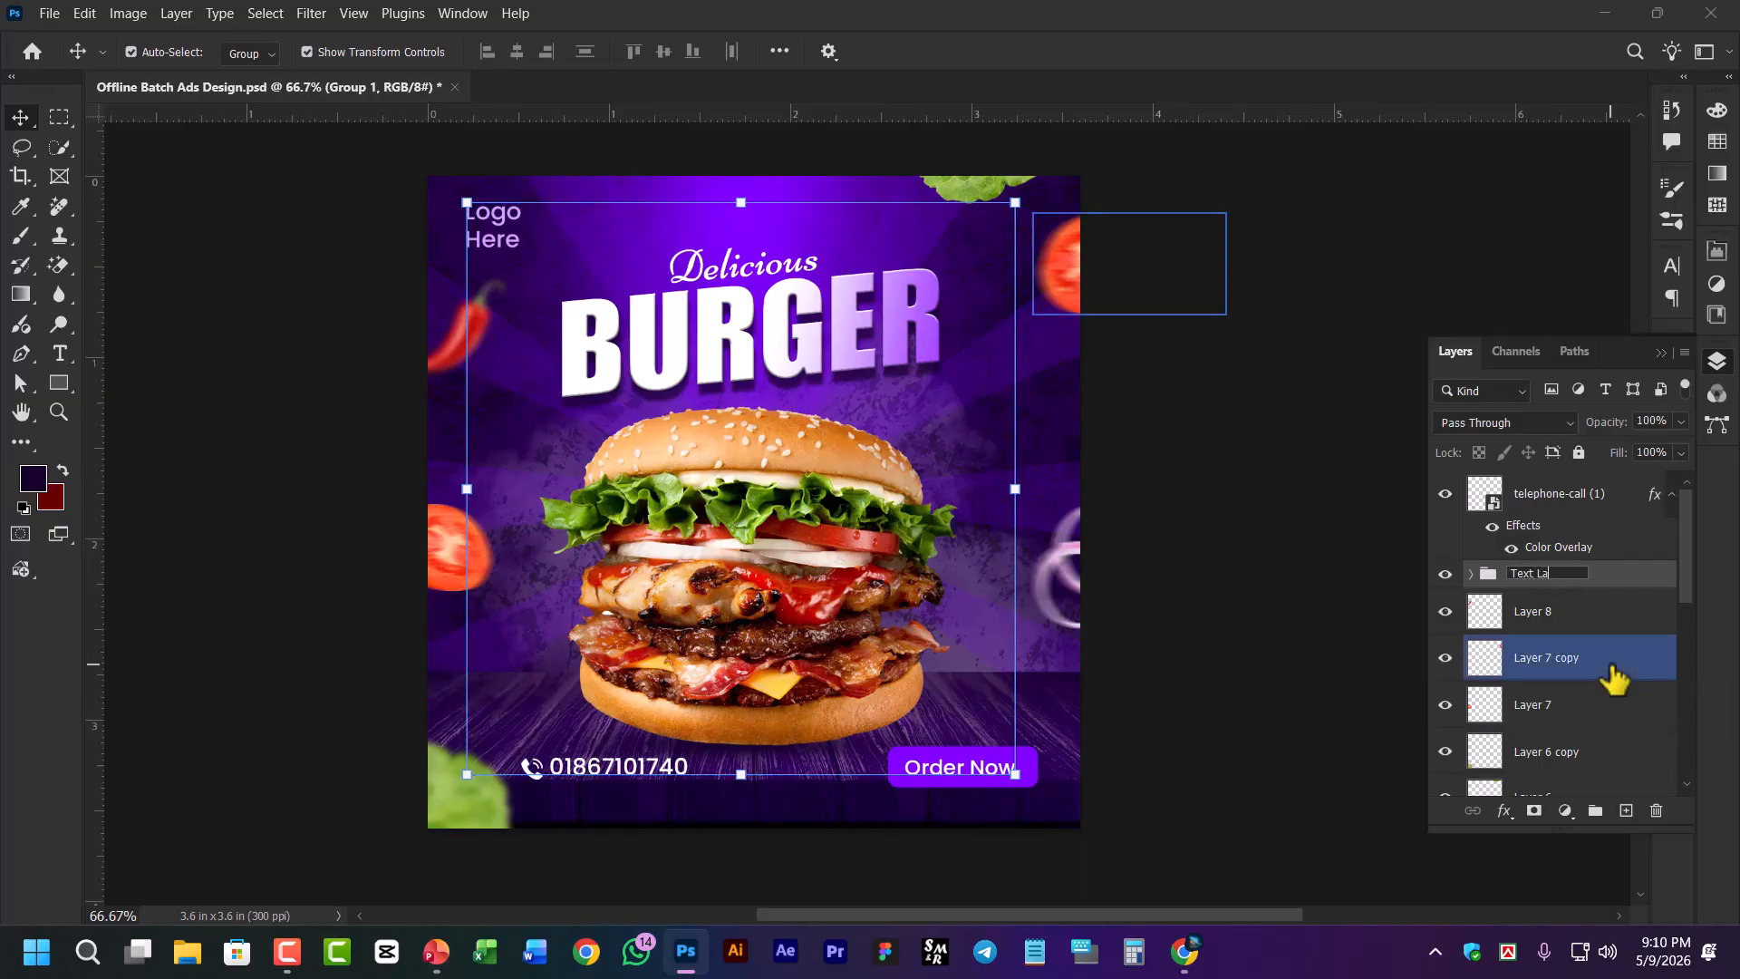
type("yer")
key("Return")
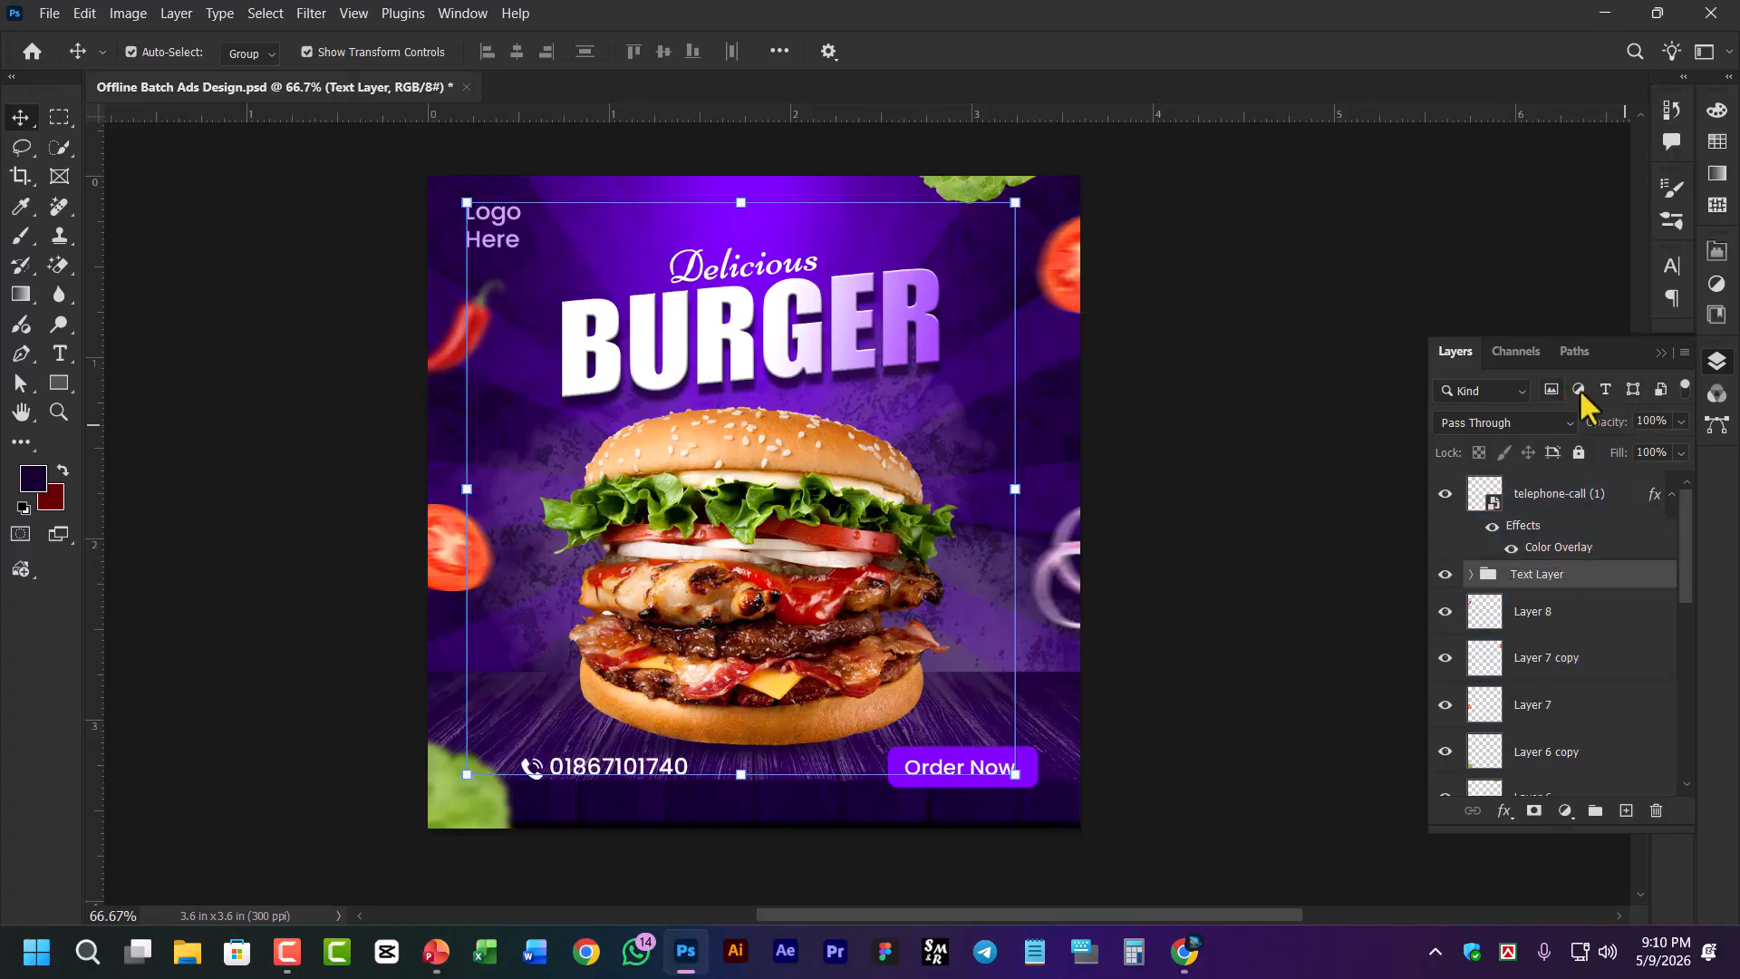
Filter the layer list to pixel layers only and look through the listed layers
left_click(1552, 390)
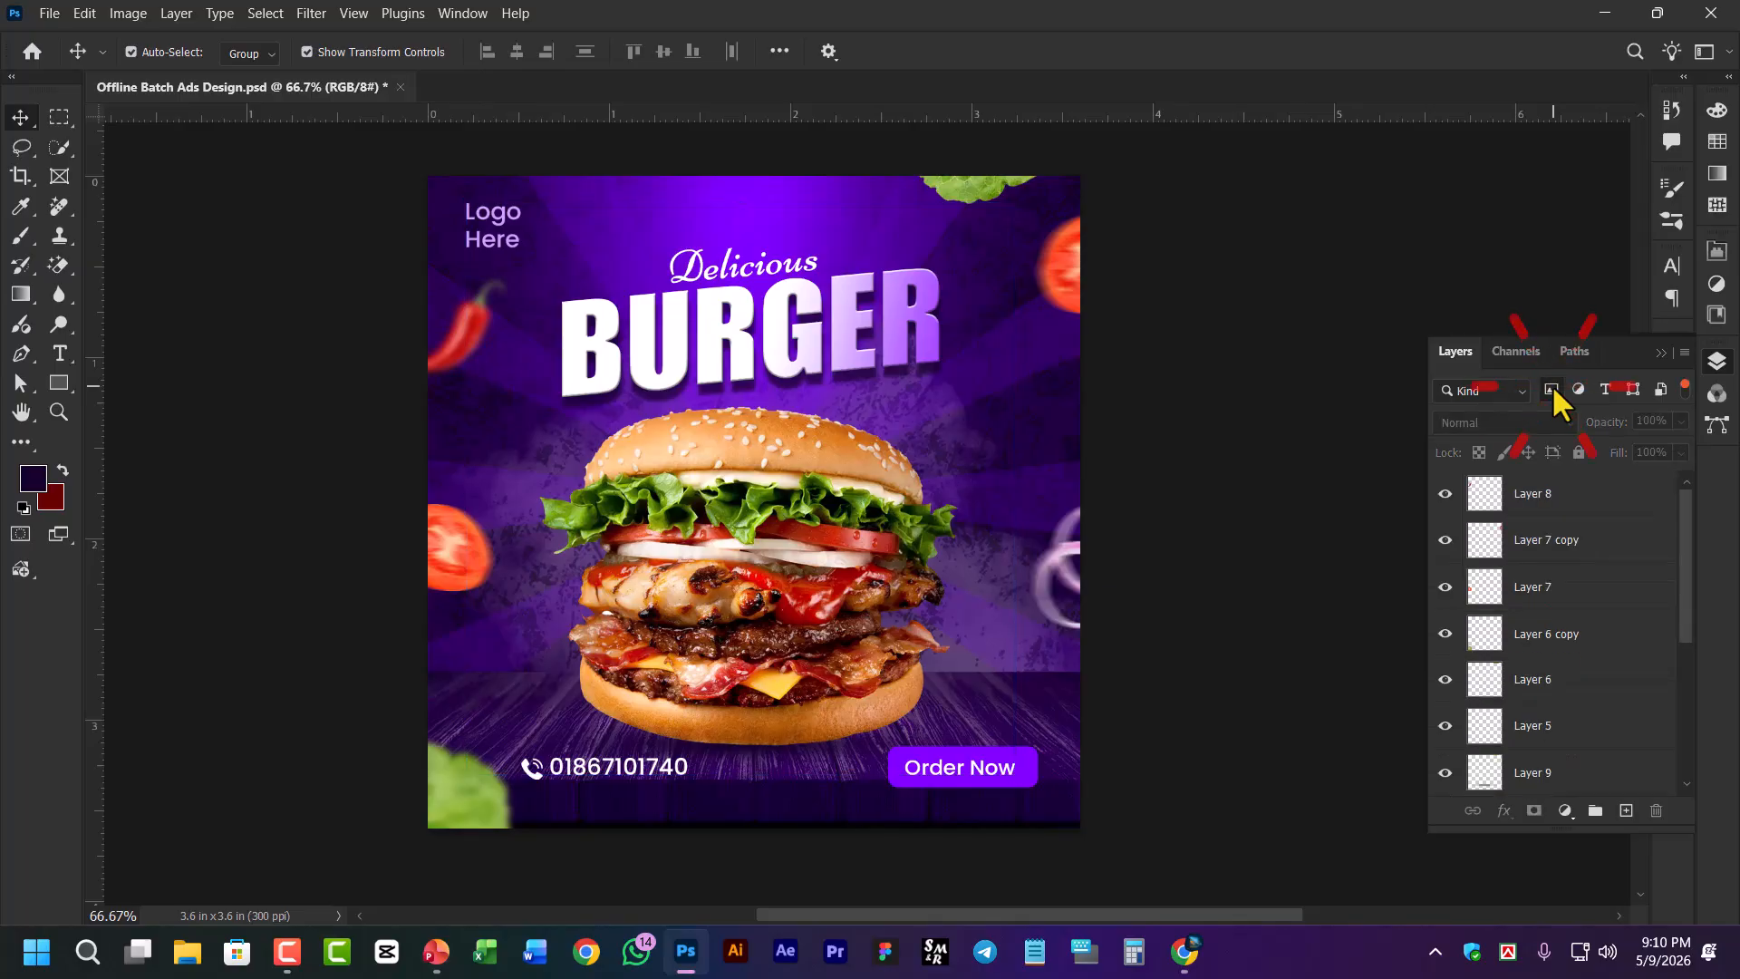
scroll(1566, 671, "down", 5)
scroll(1566, 671, "up", 6)
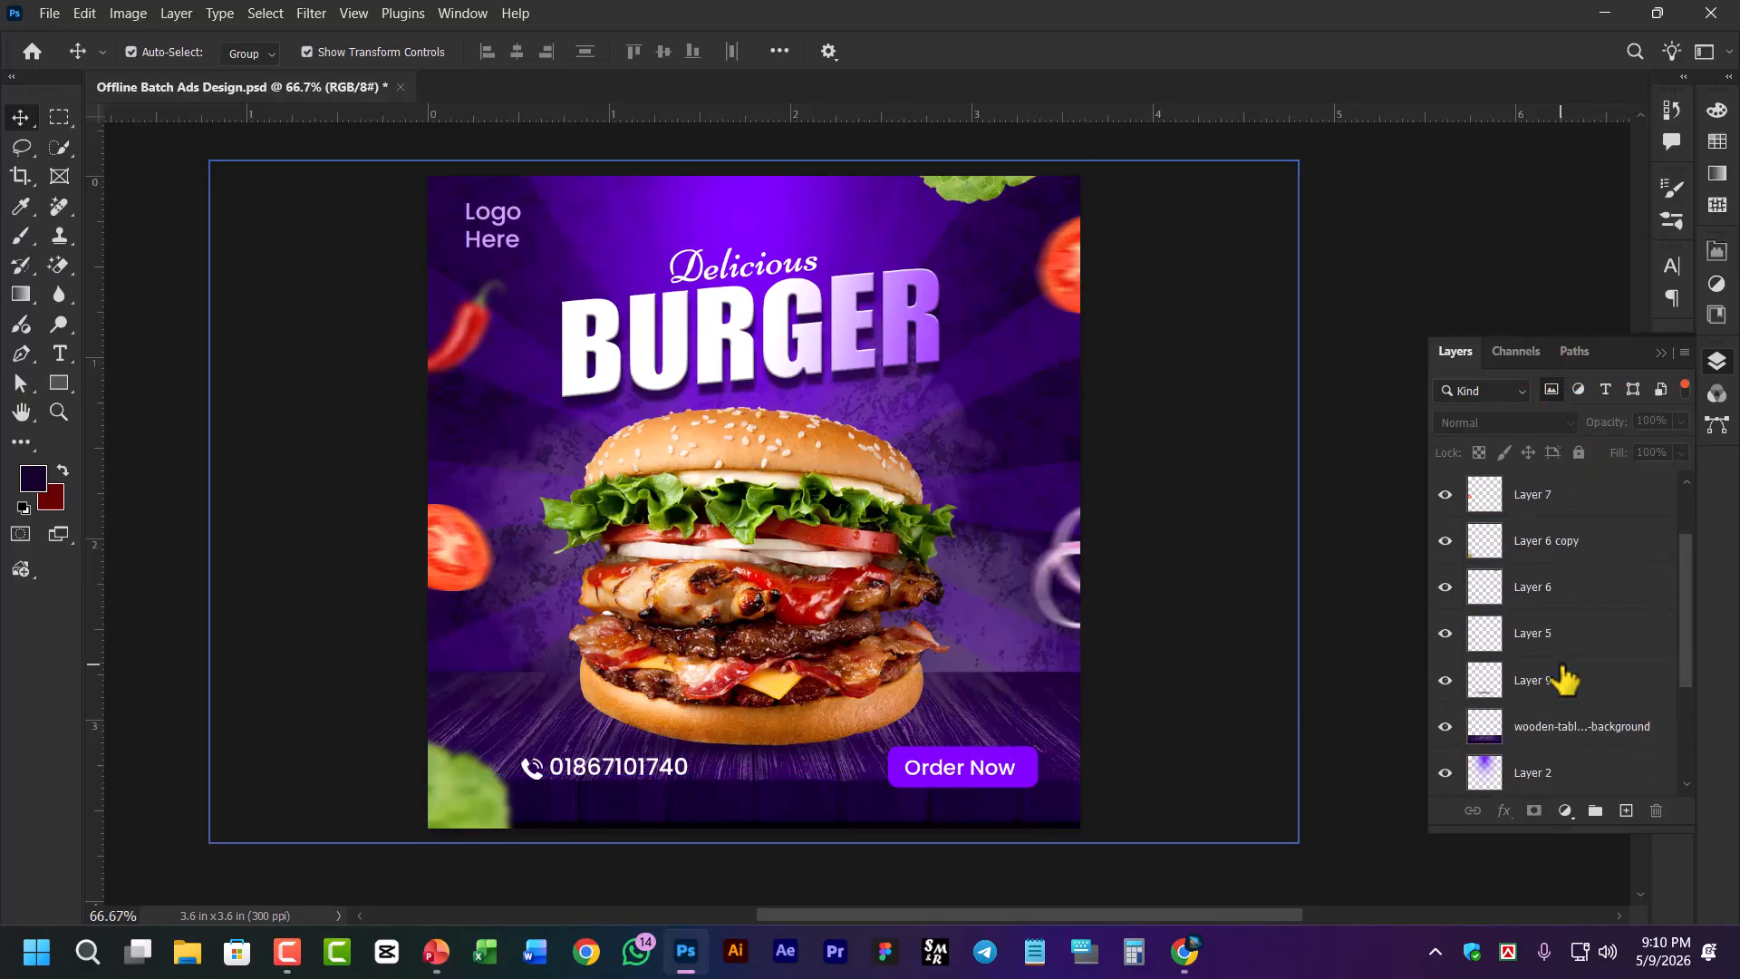
scroll(1577, 607, "down", 3)
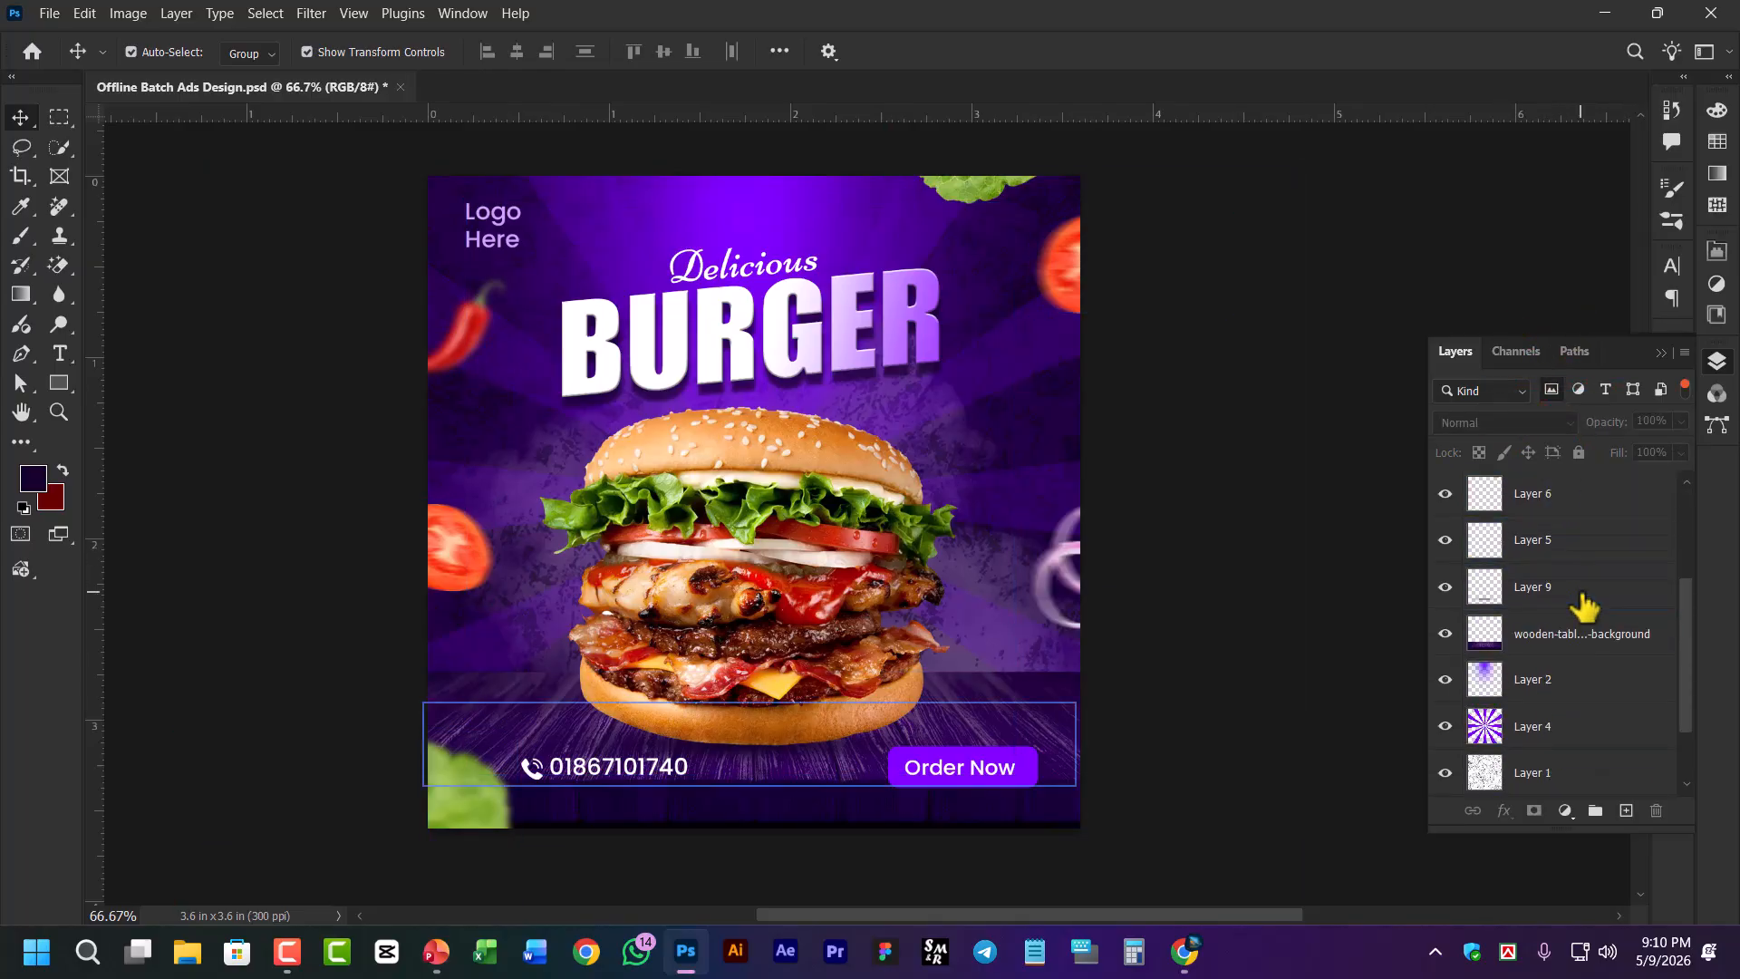
scroll(1561, 613, "up", 3)
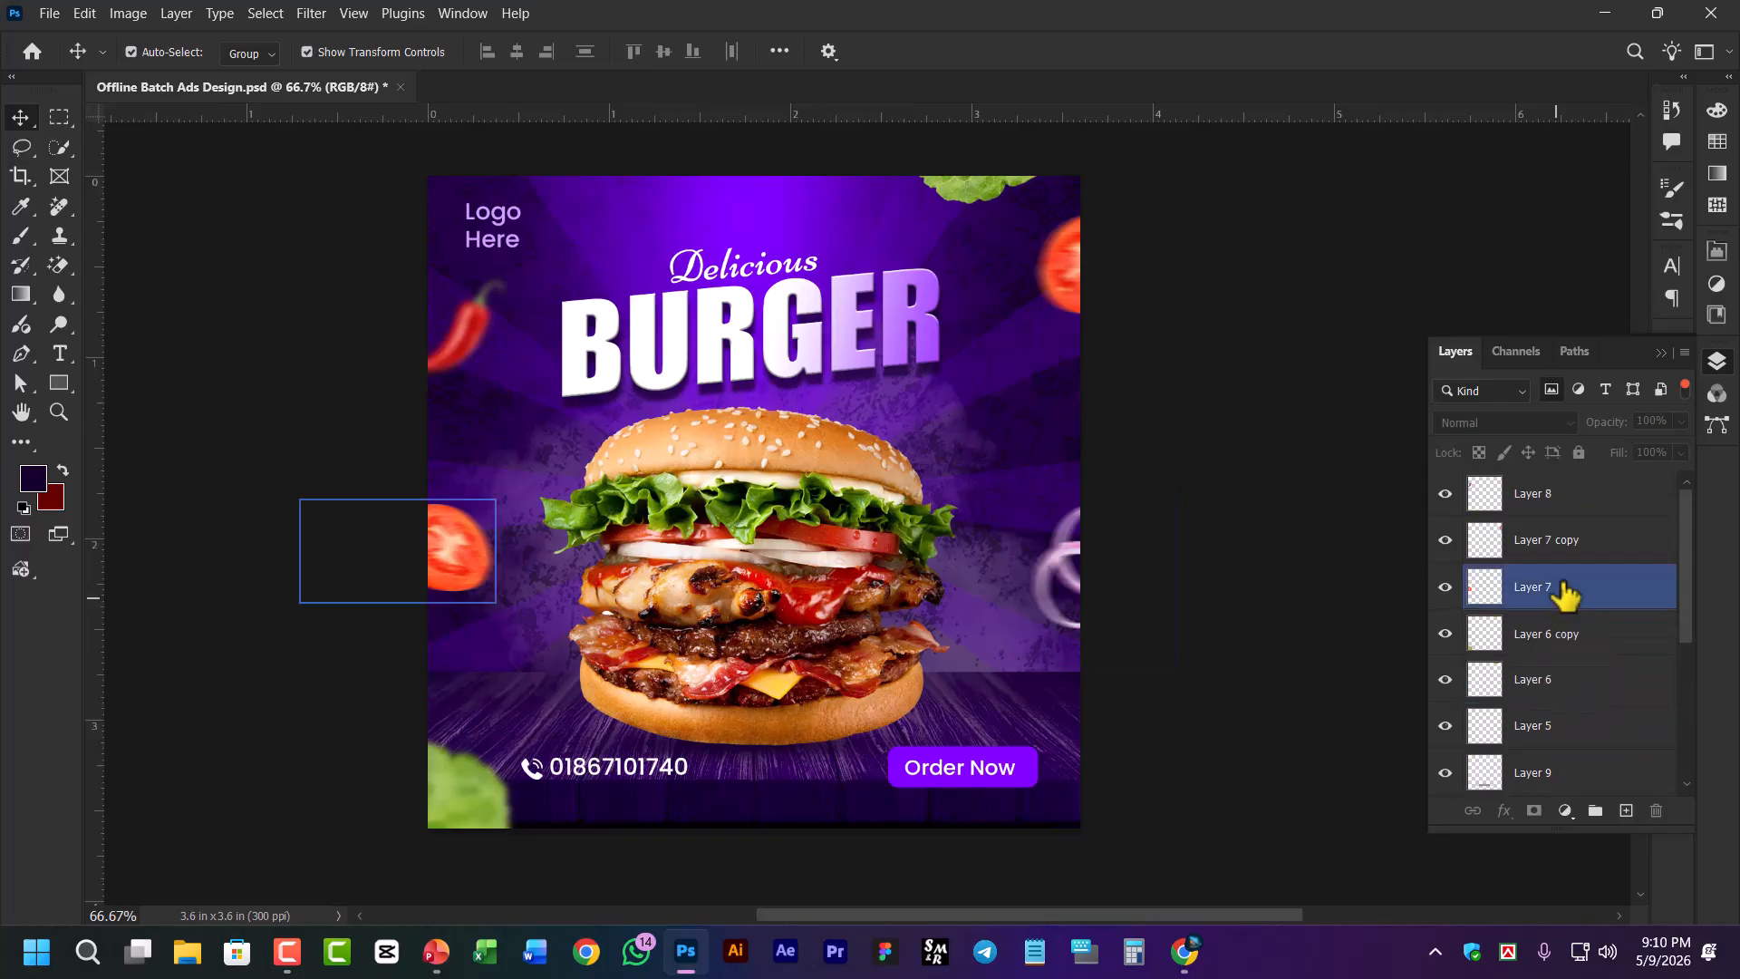
left_click(1558, 589)
key("ctrl+a")
left_click(1565, 544)
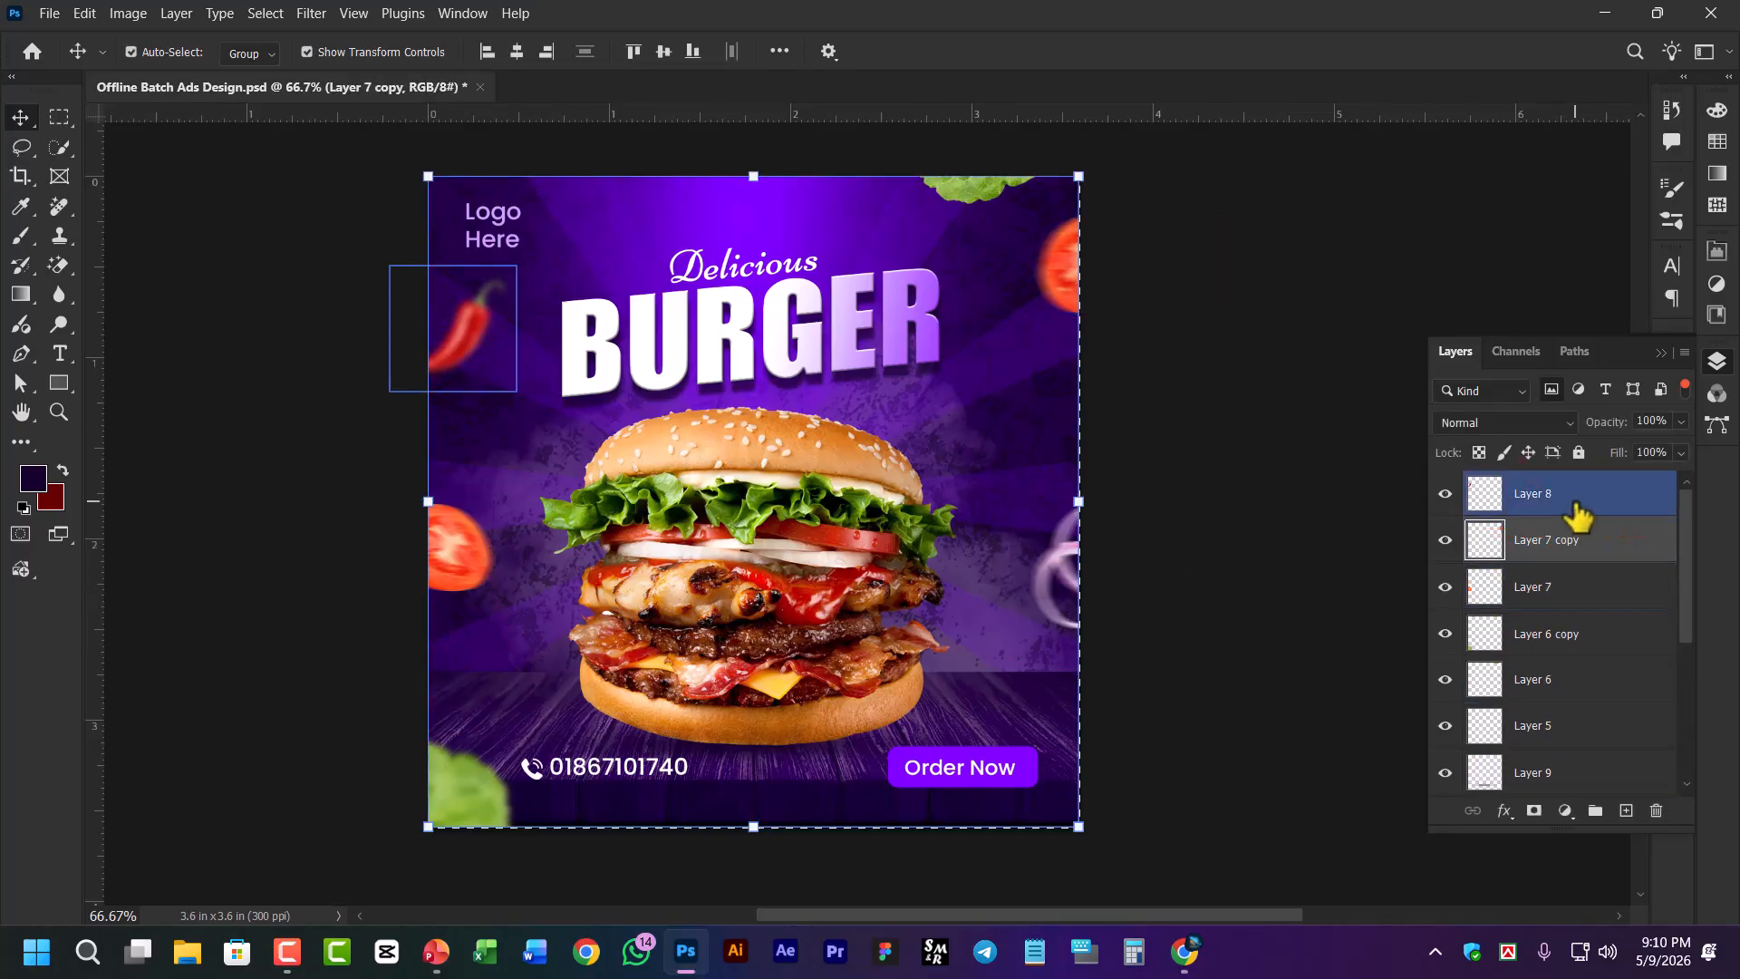
left_click(1566, 510)
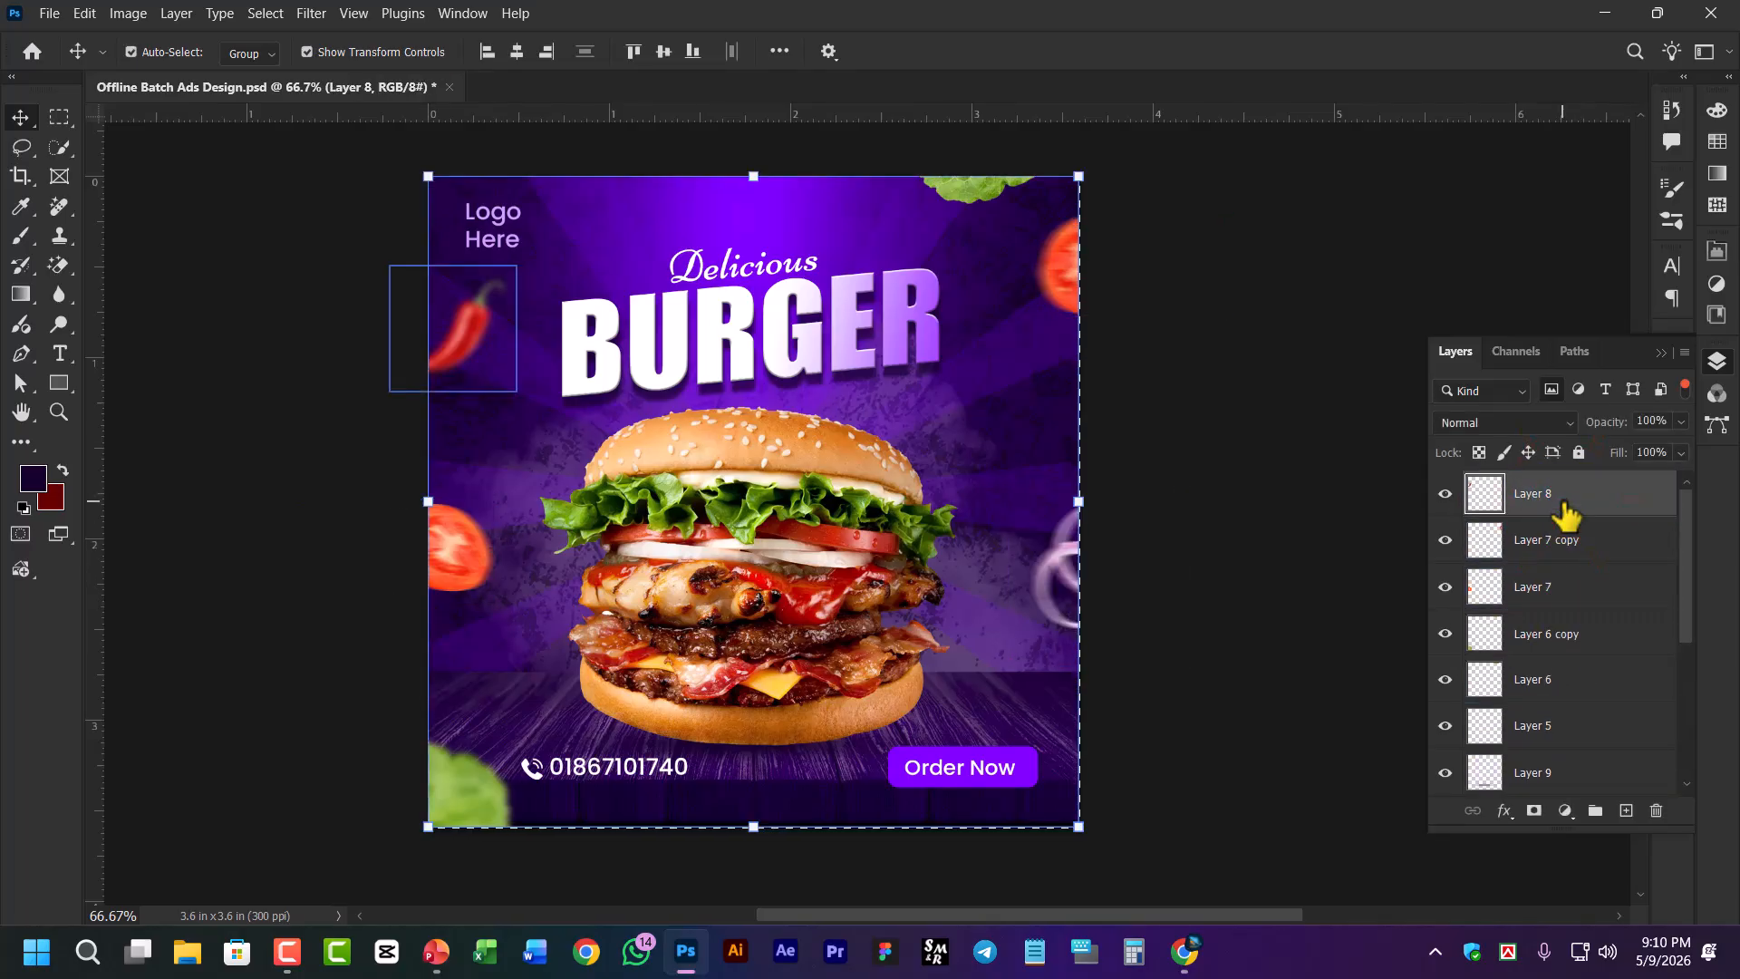
key("ctrl+d")
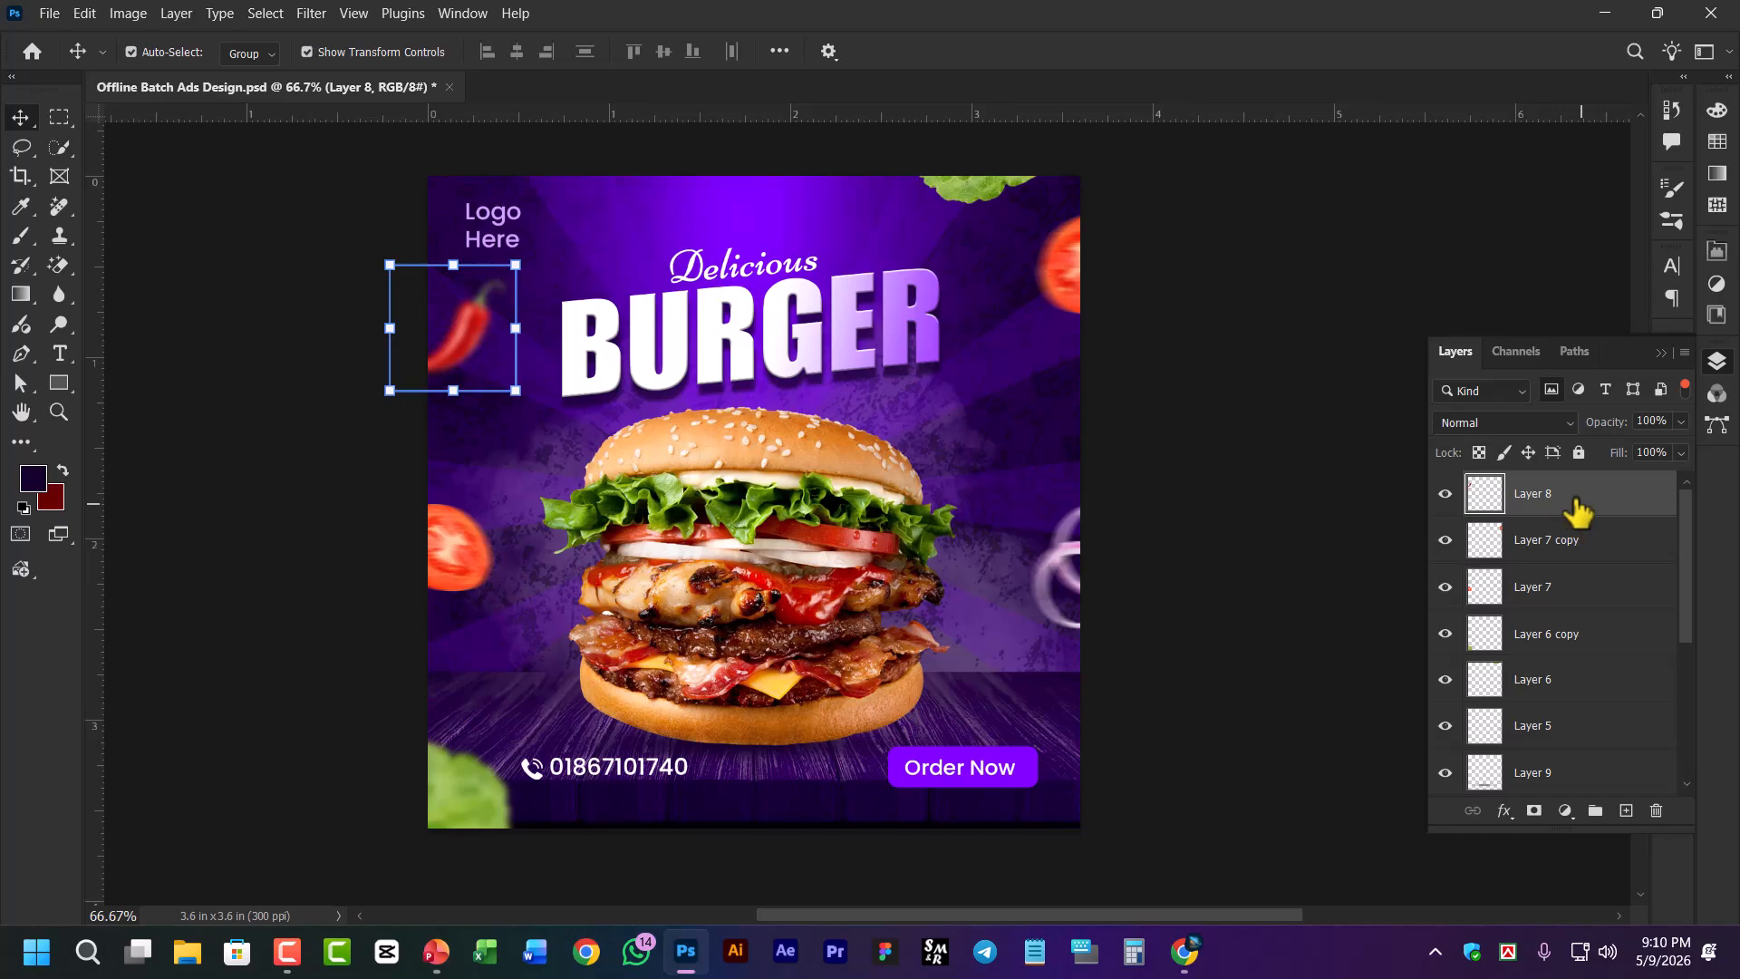
scroll(1574, 731, "down", 3)
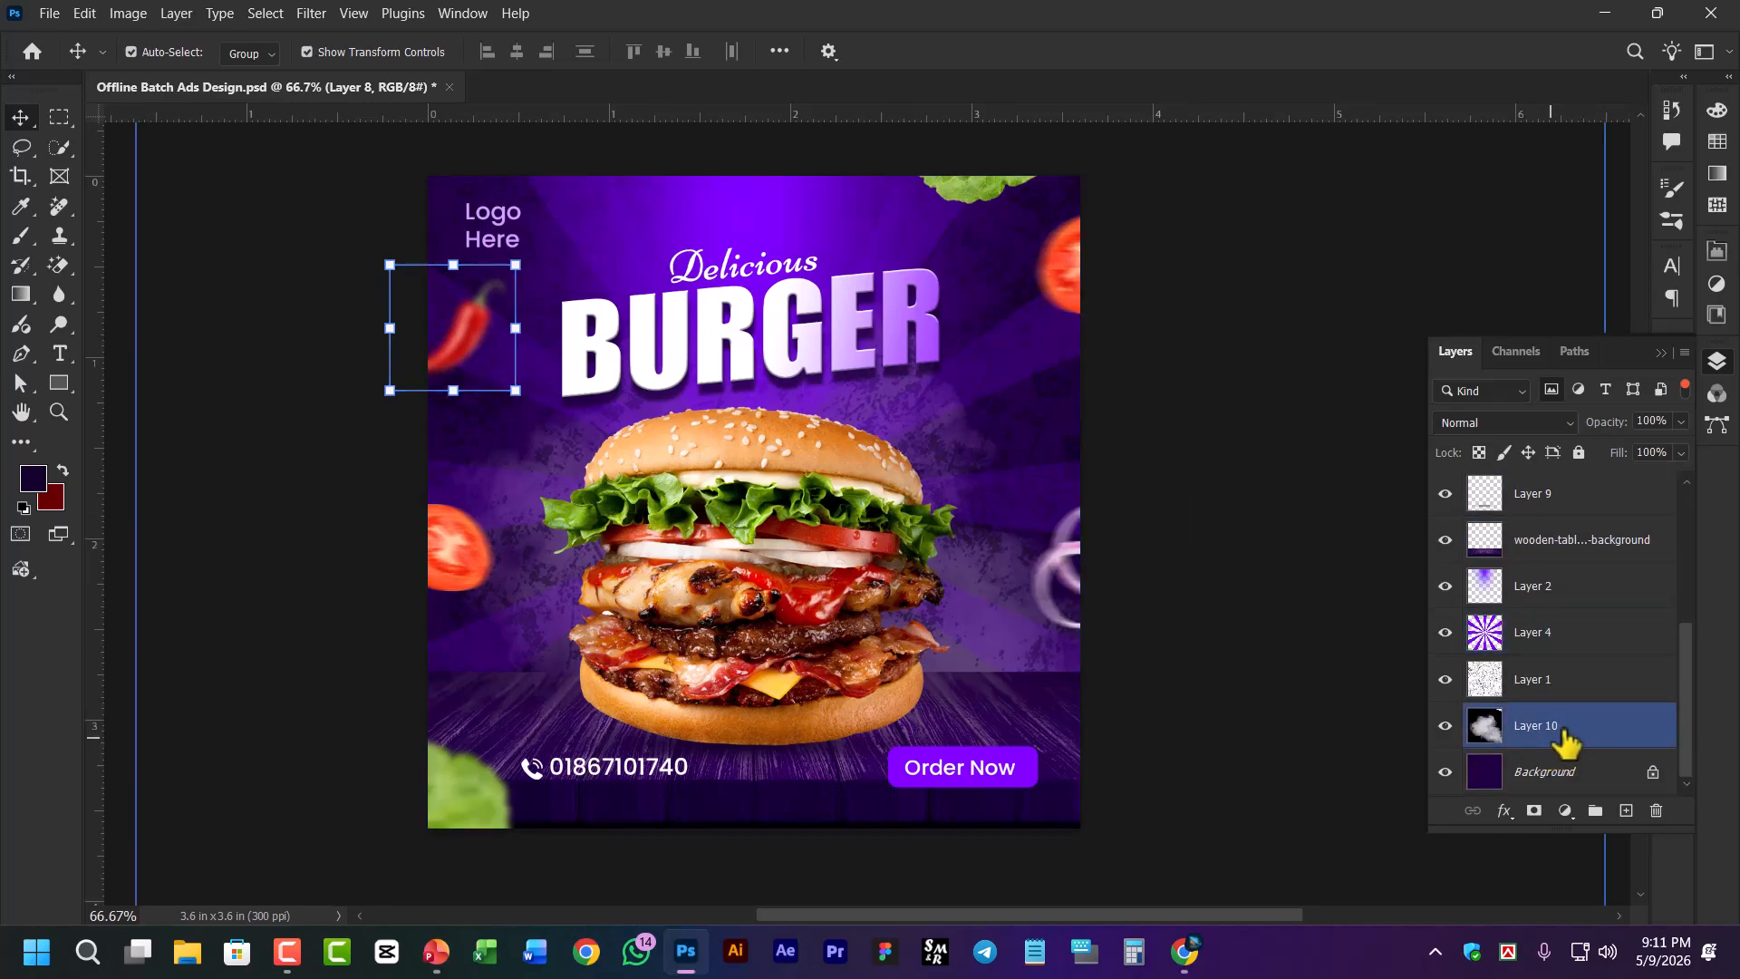
left_click(1565, 731, "shift")
scroll(1573, 730, "up", 3)
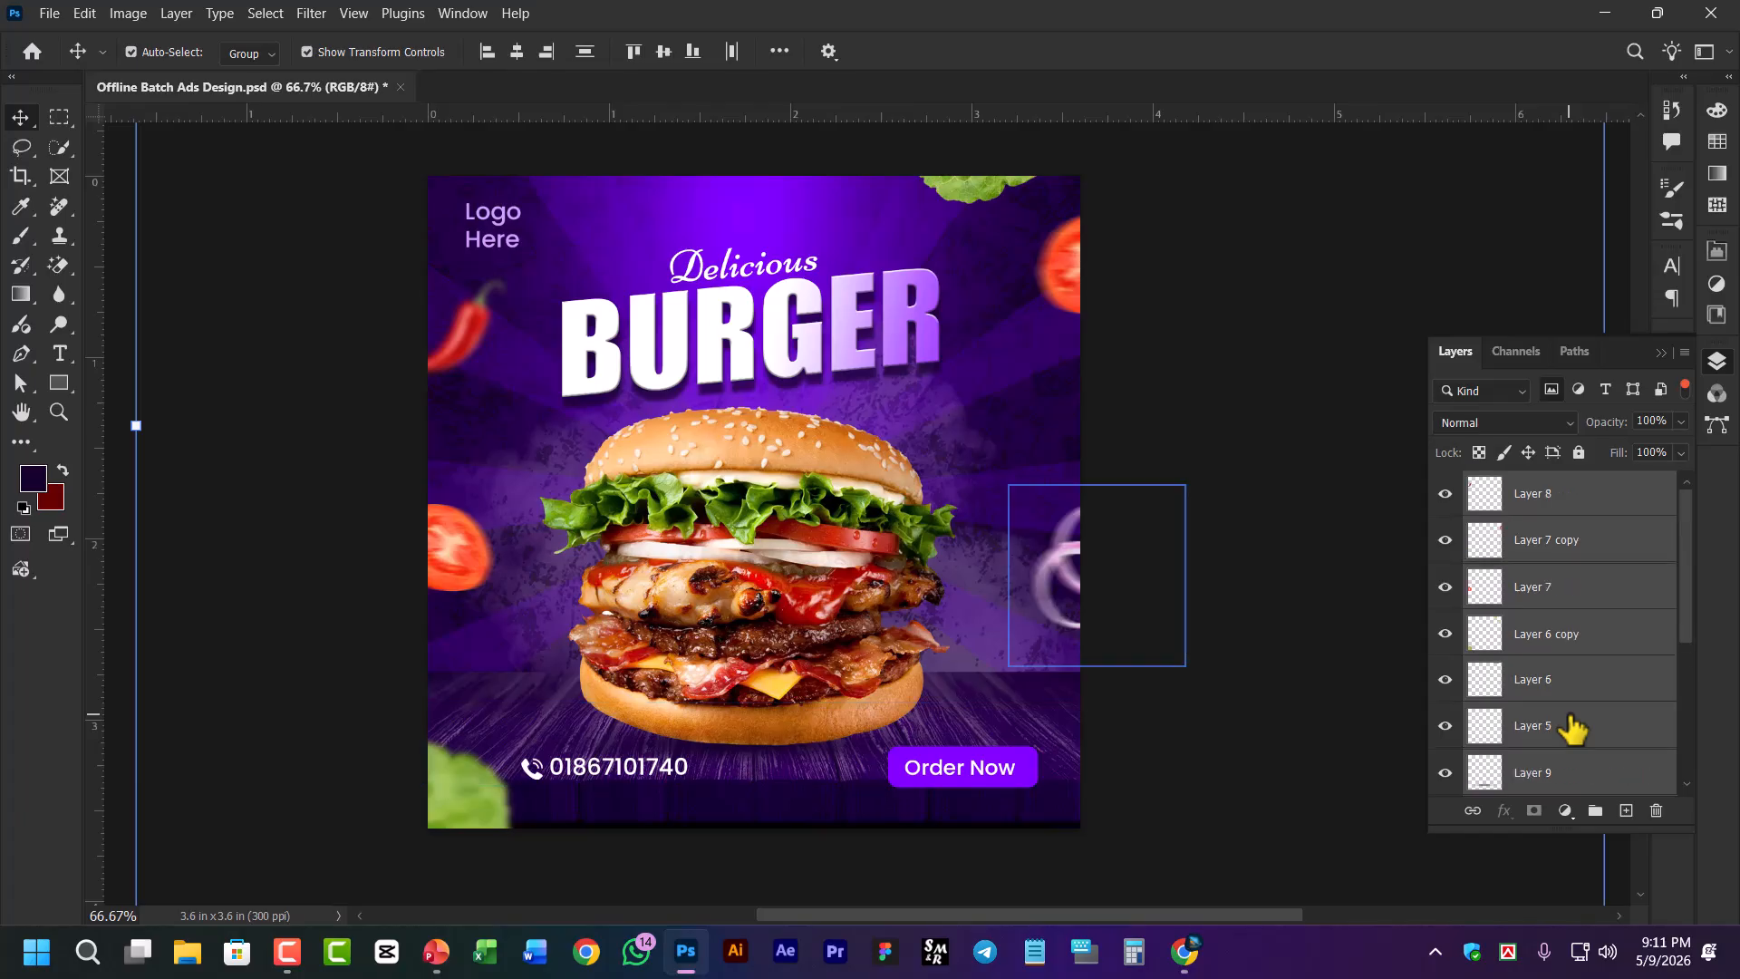
Select all filtered pixel layers from Layer 8 down to Layer 10, leaving the Background layer out
left_click(1564, 501)
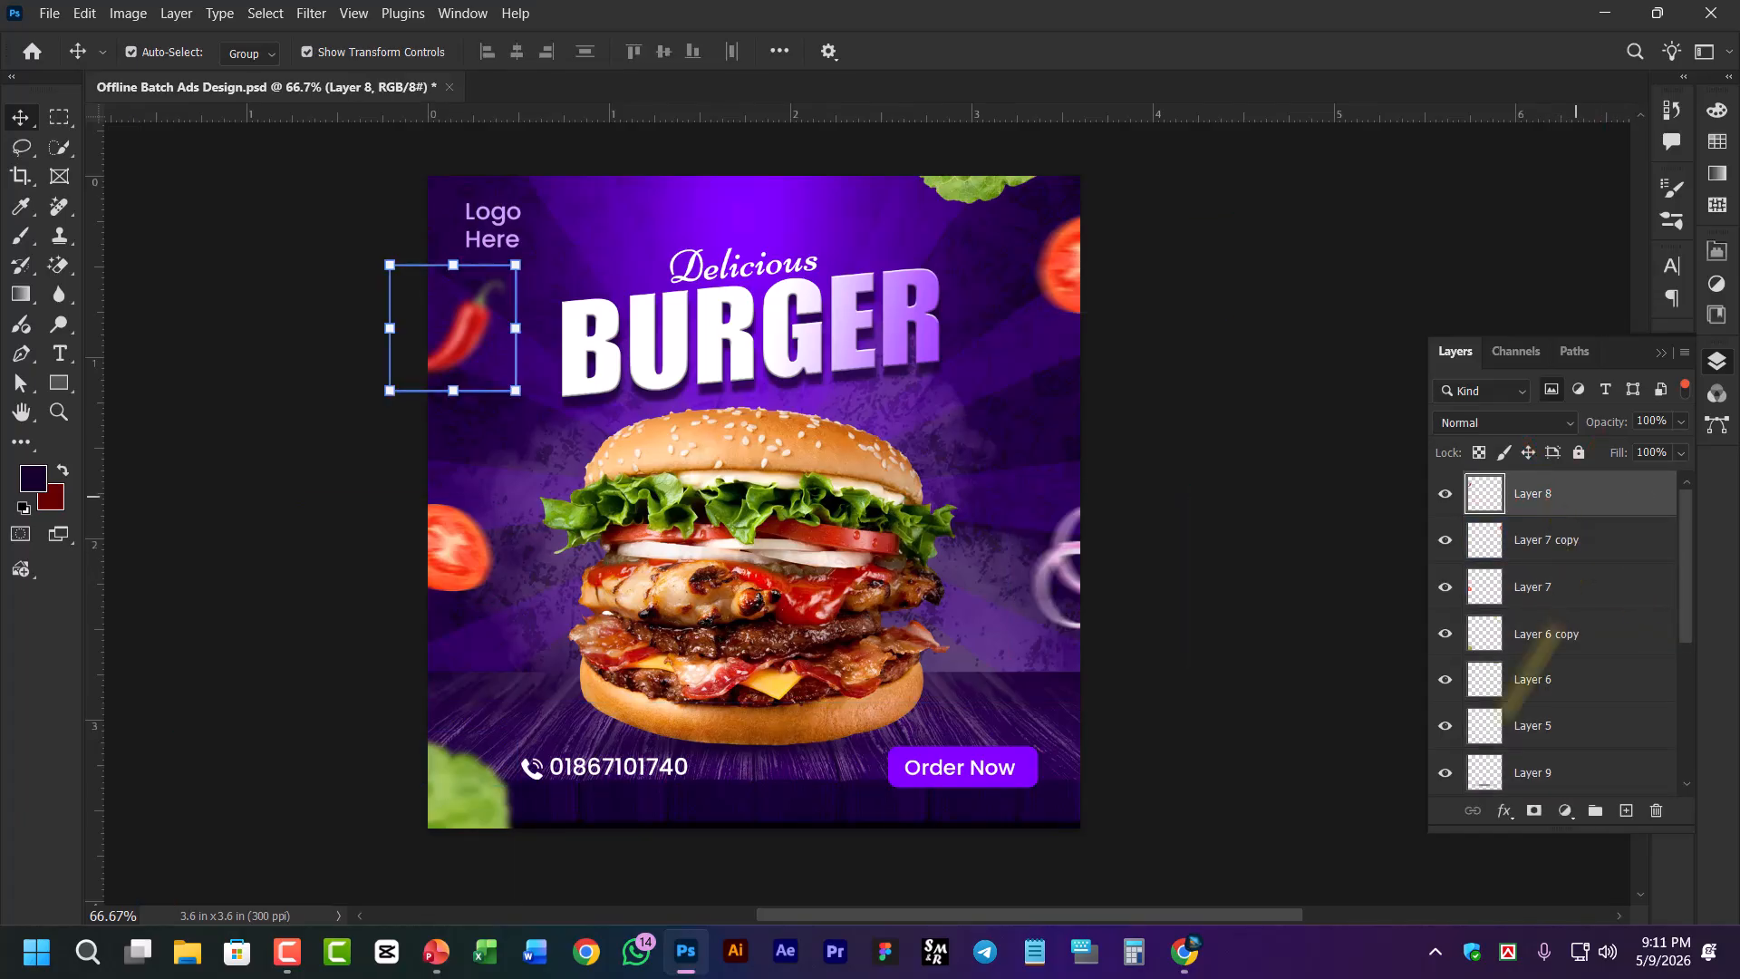
left_click(1095, 954)
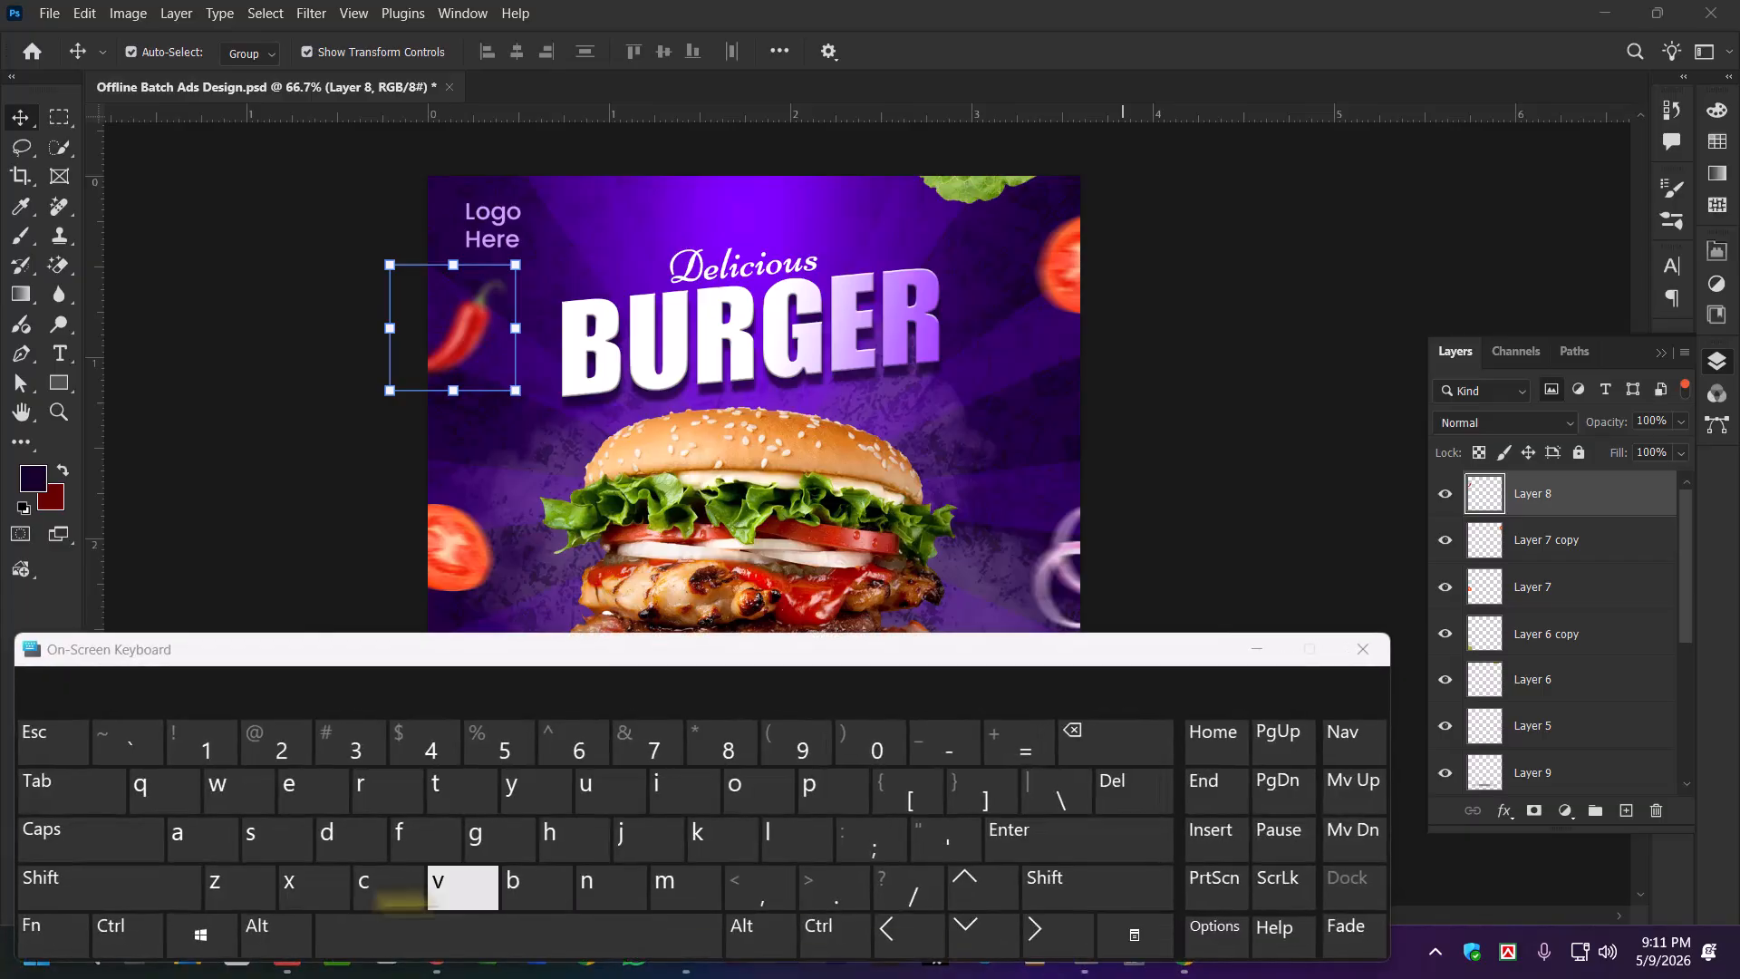
left_click(1364, 649)
scroll(1570, 681, "down", 3)
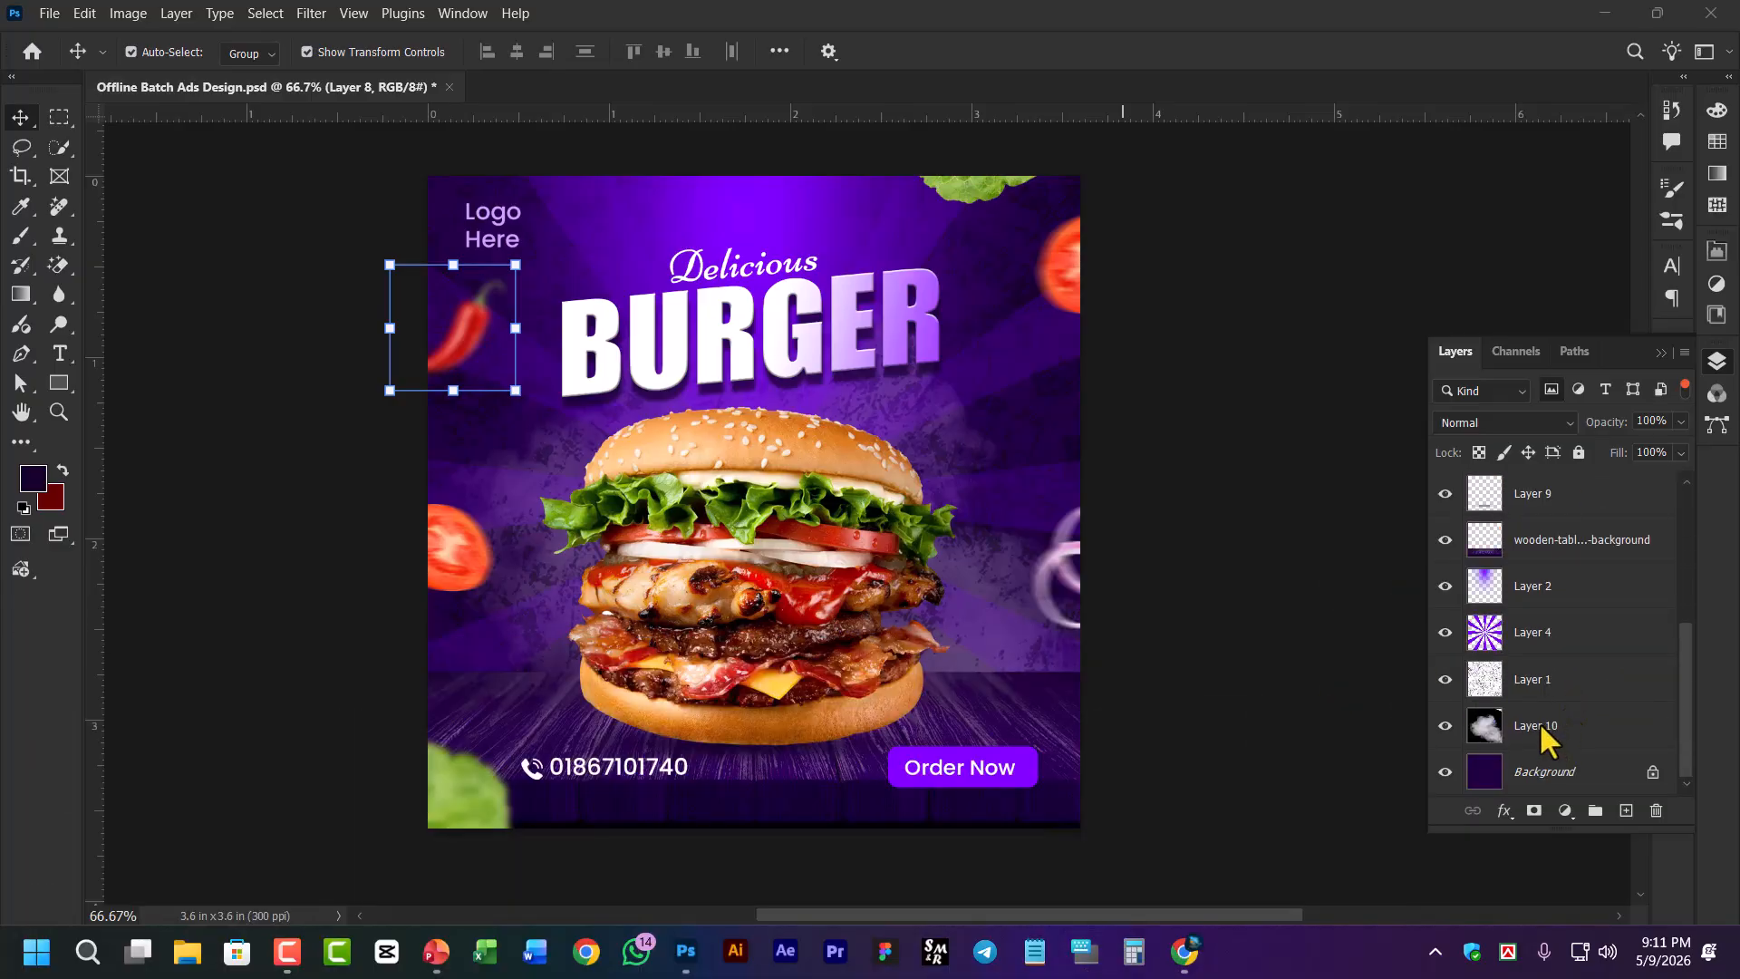
left_click(1539, 726, "shift")
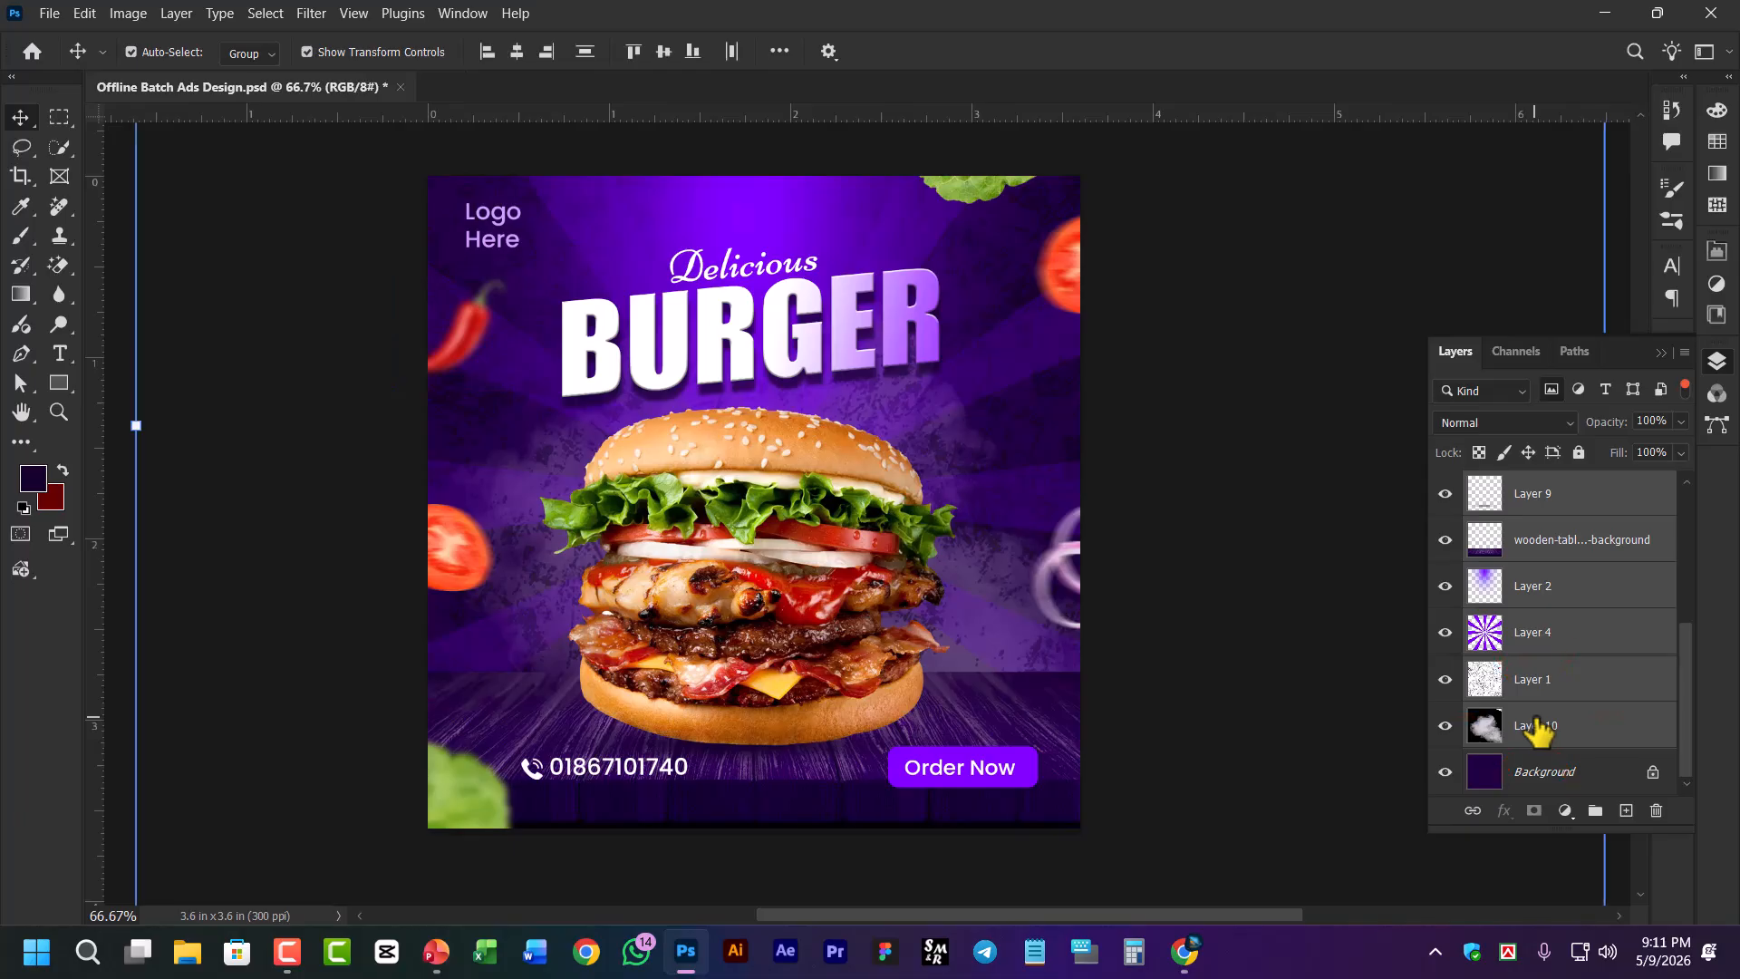
scroll(1546, 587, "up", 3)
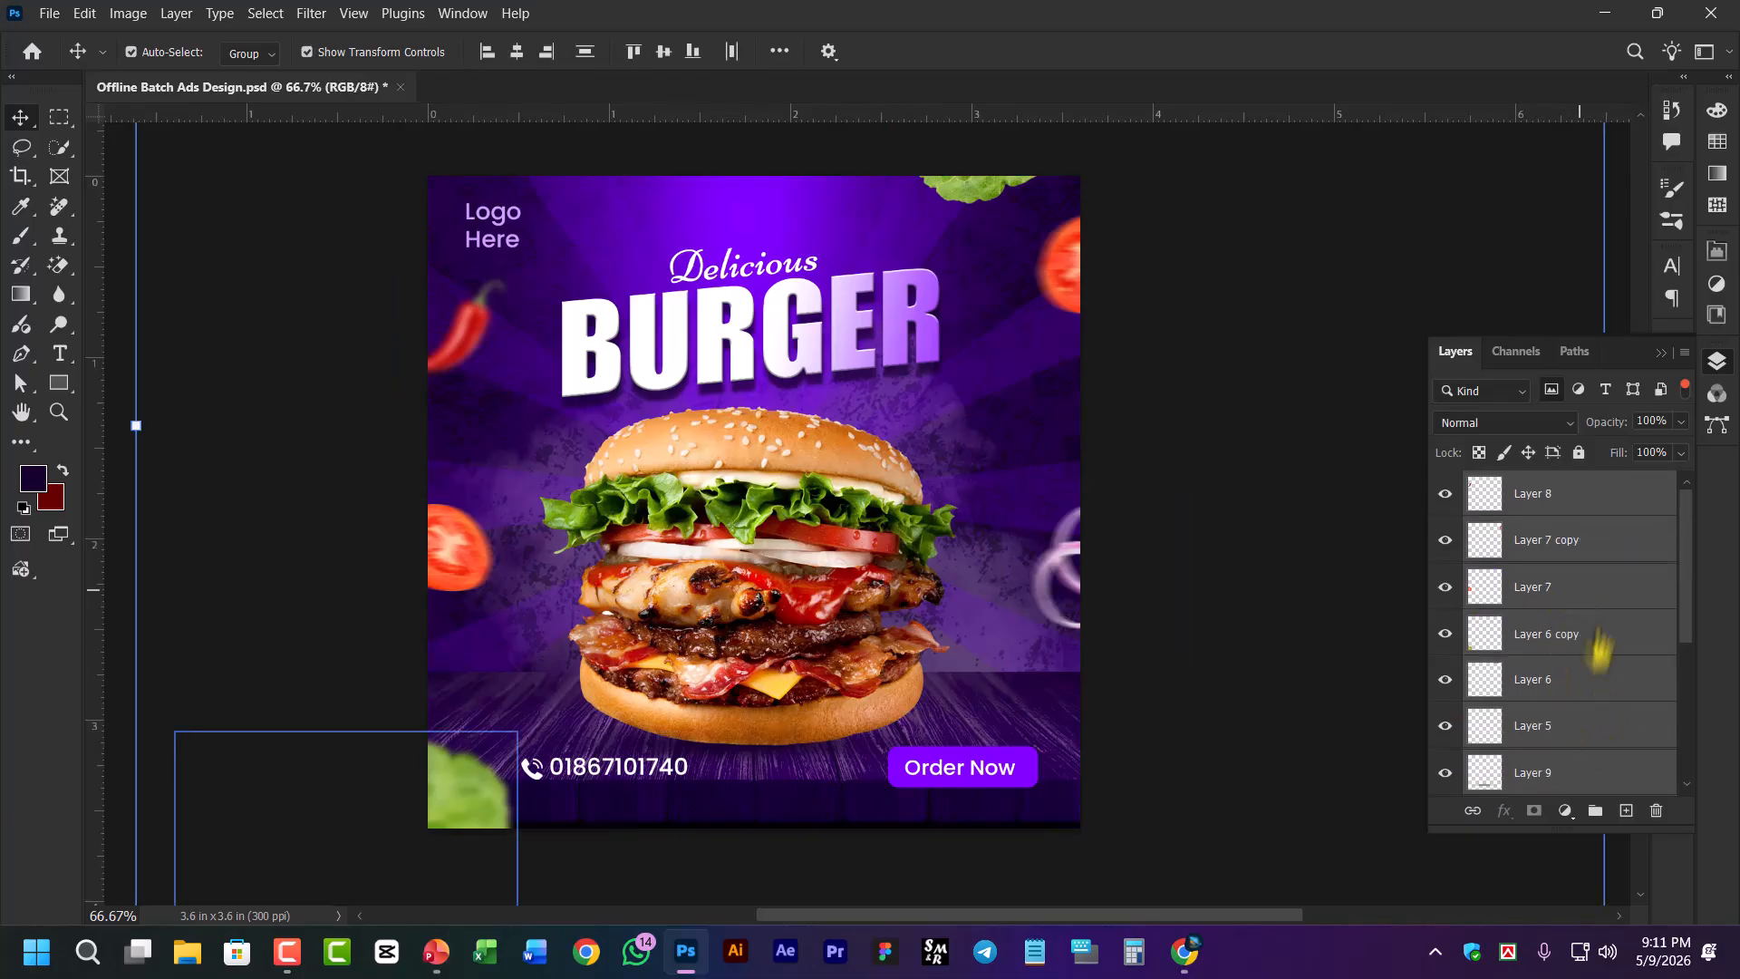
Group the selected pixel layers and clear the pixel filter from the layer list
left_click(1598, 814)
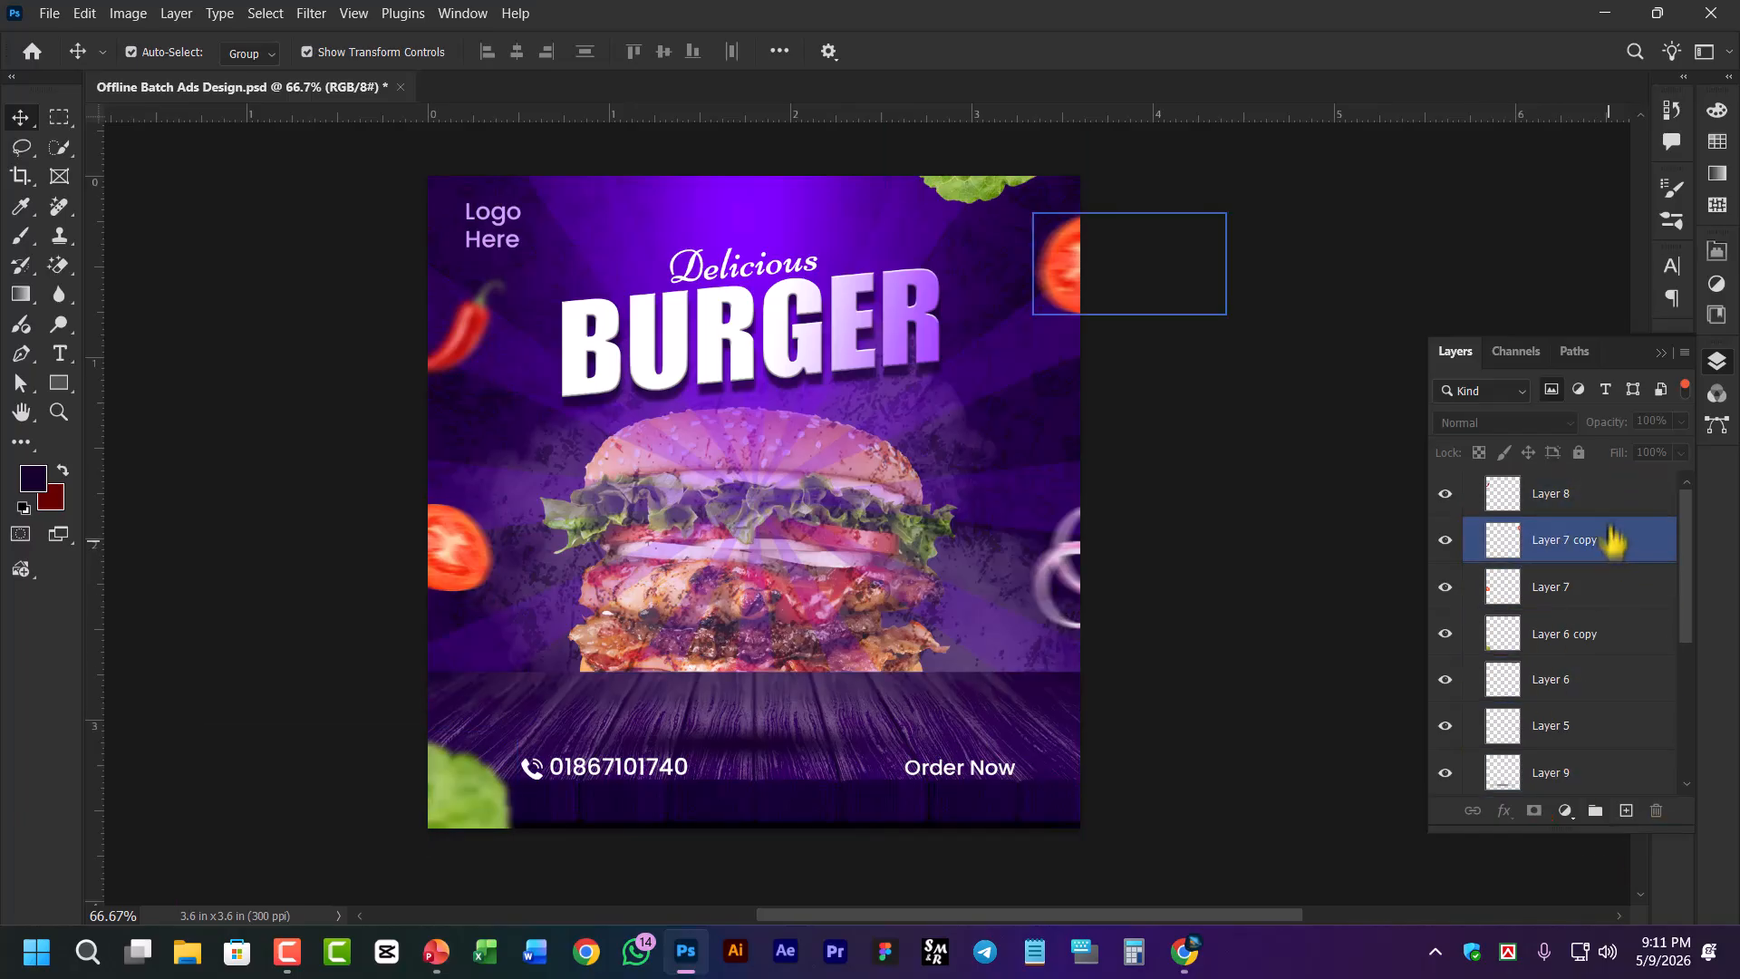
left_click(1548, 390)
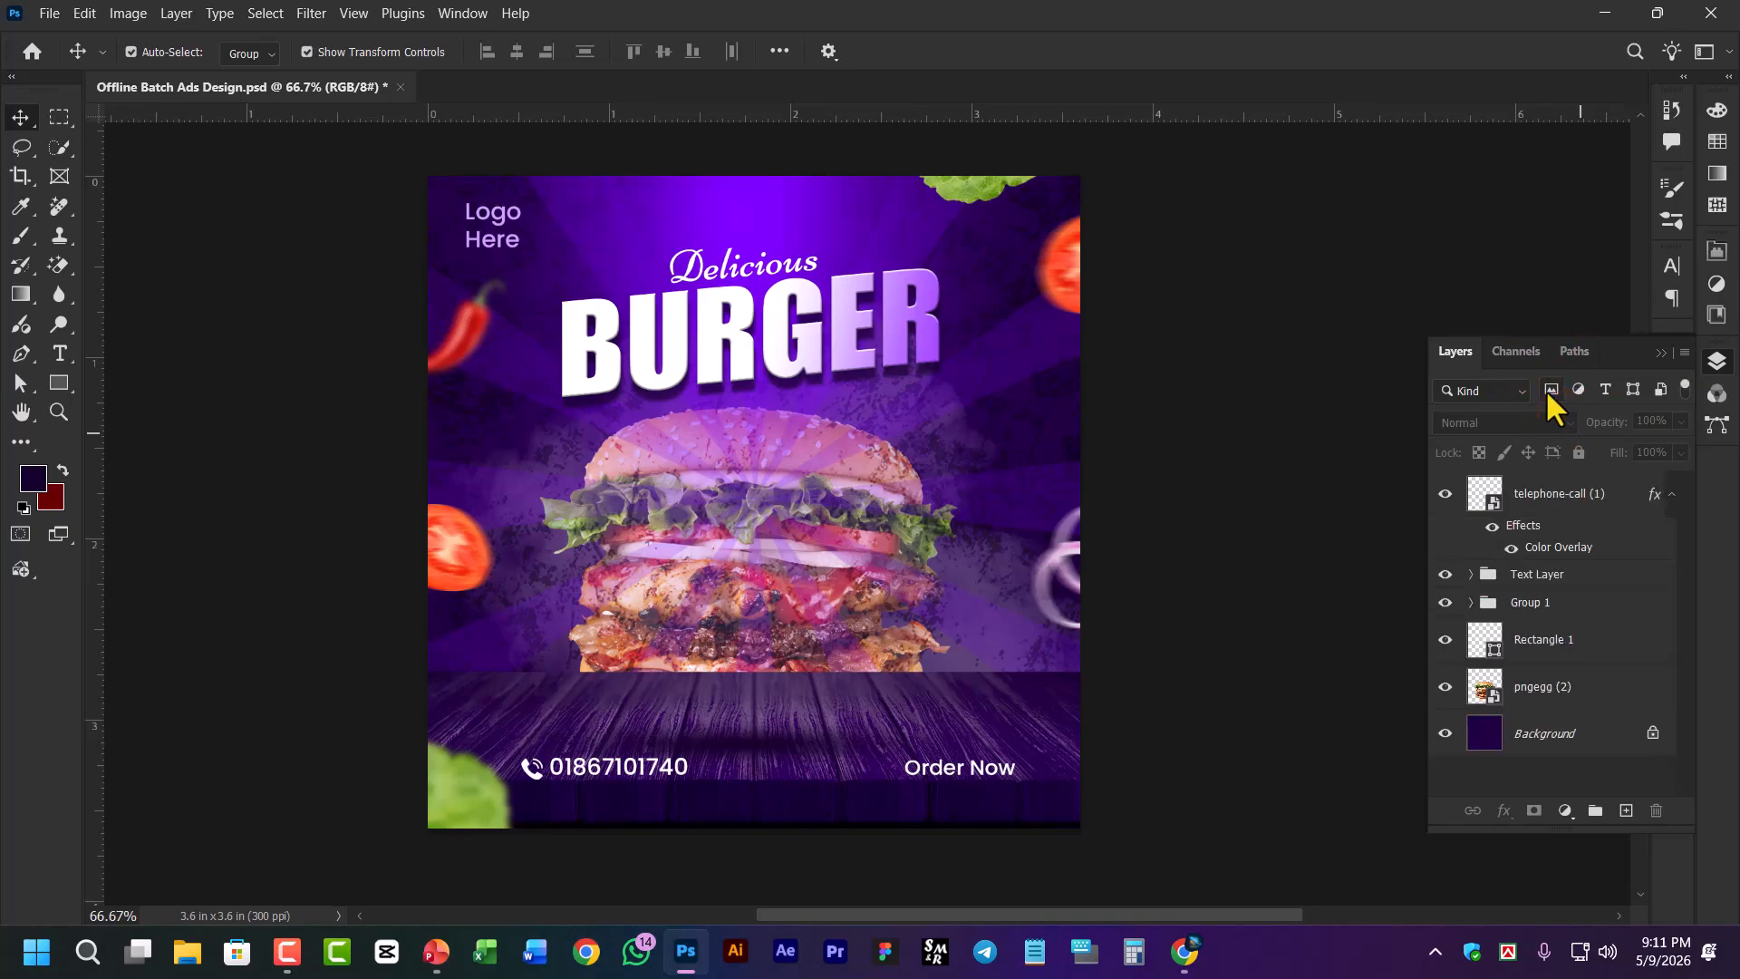
Magnify the screen and preview the layer list filtered by pixel, text and shape layers, clearing each filter
key("super+plus")
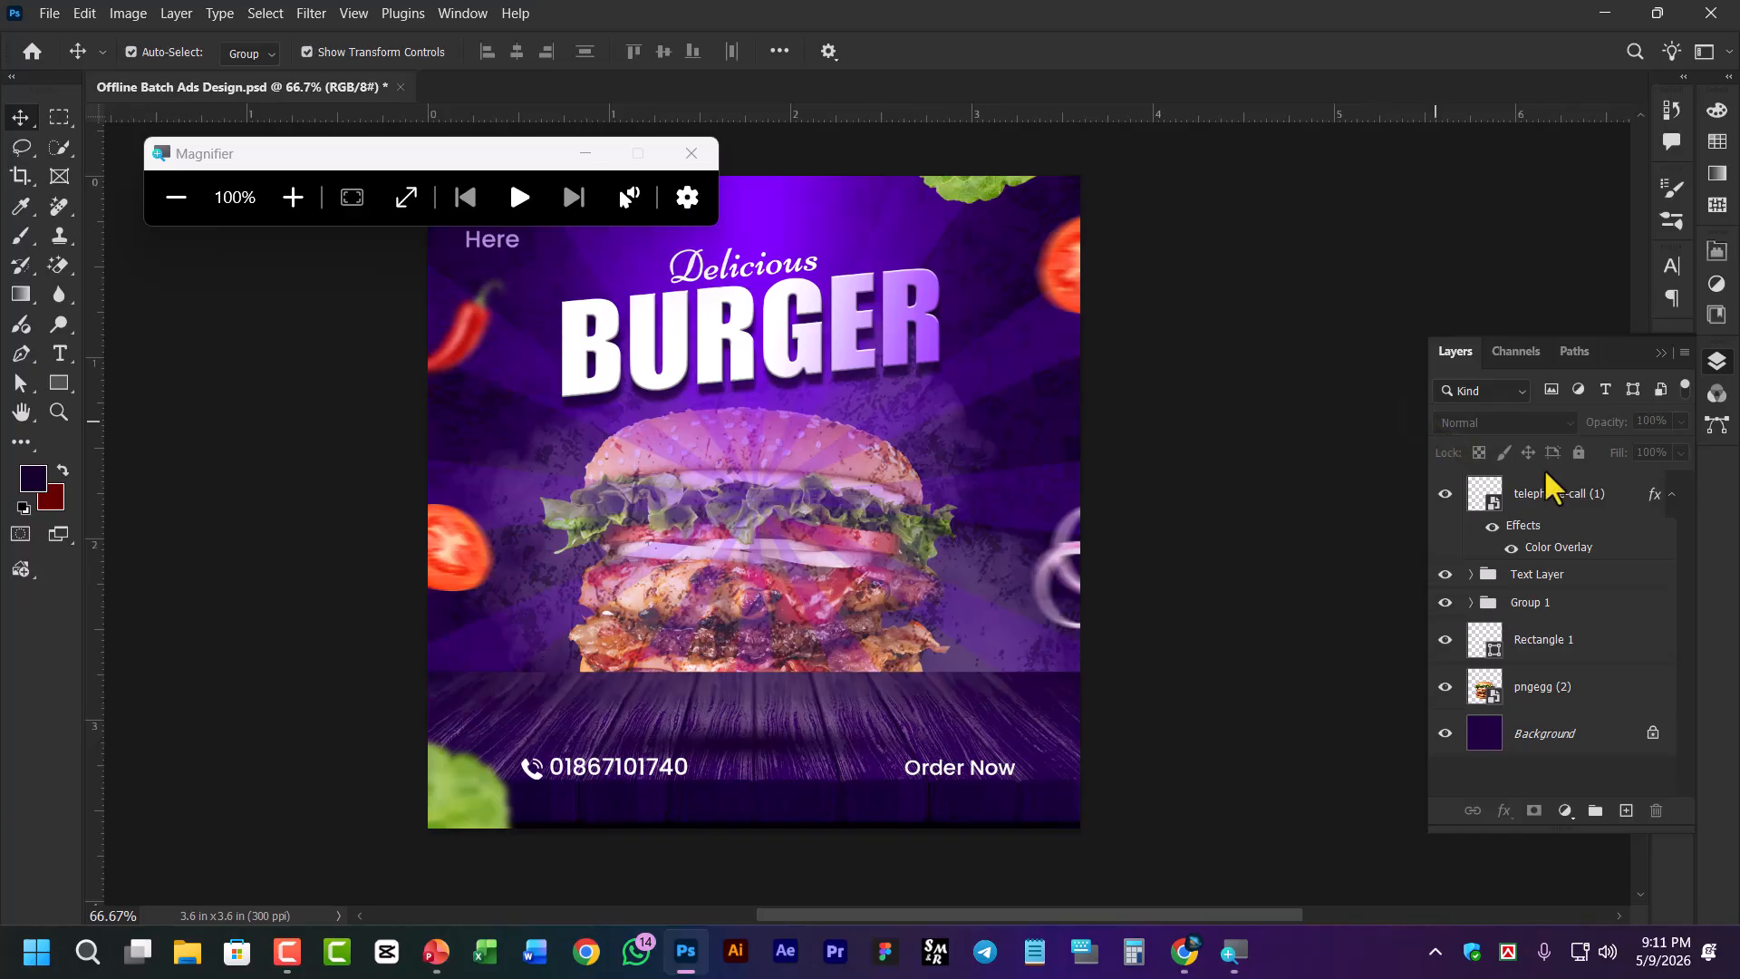
key("super+plus")
left_click(1552, 388)
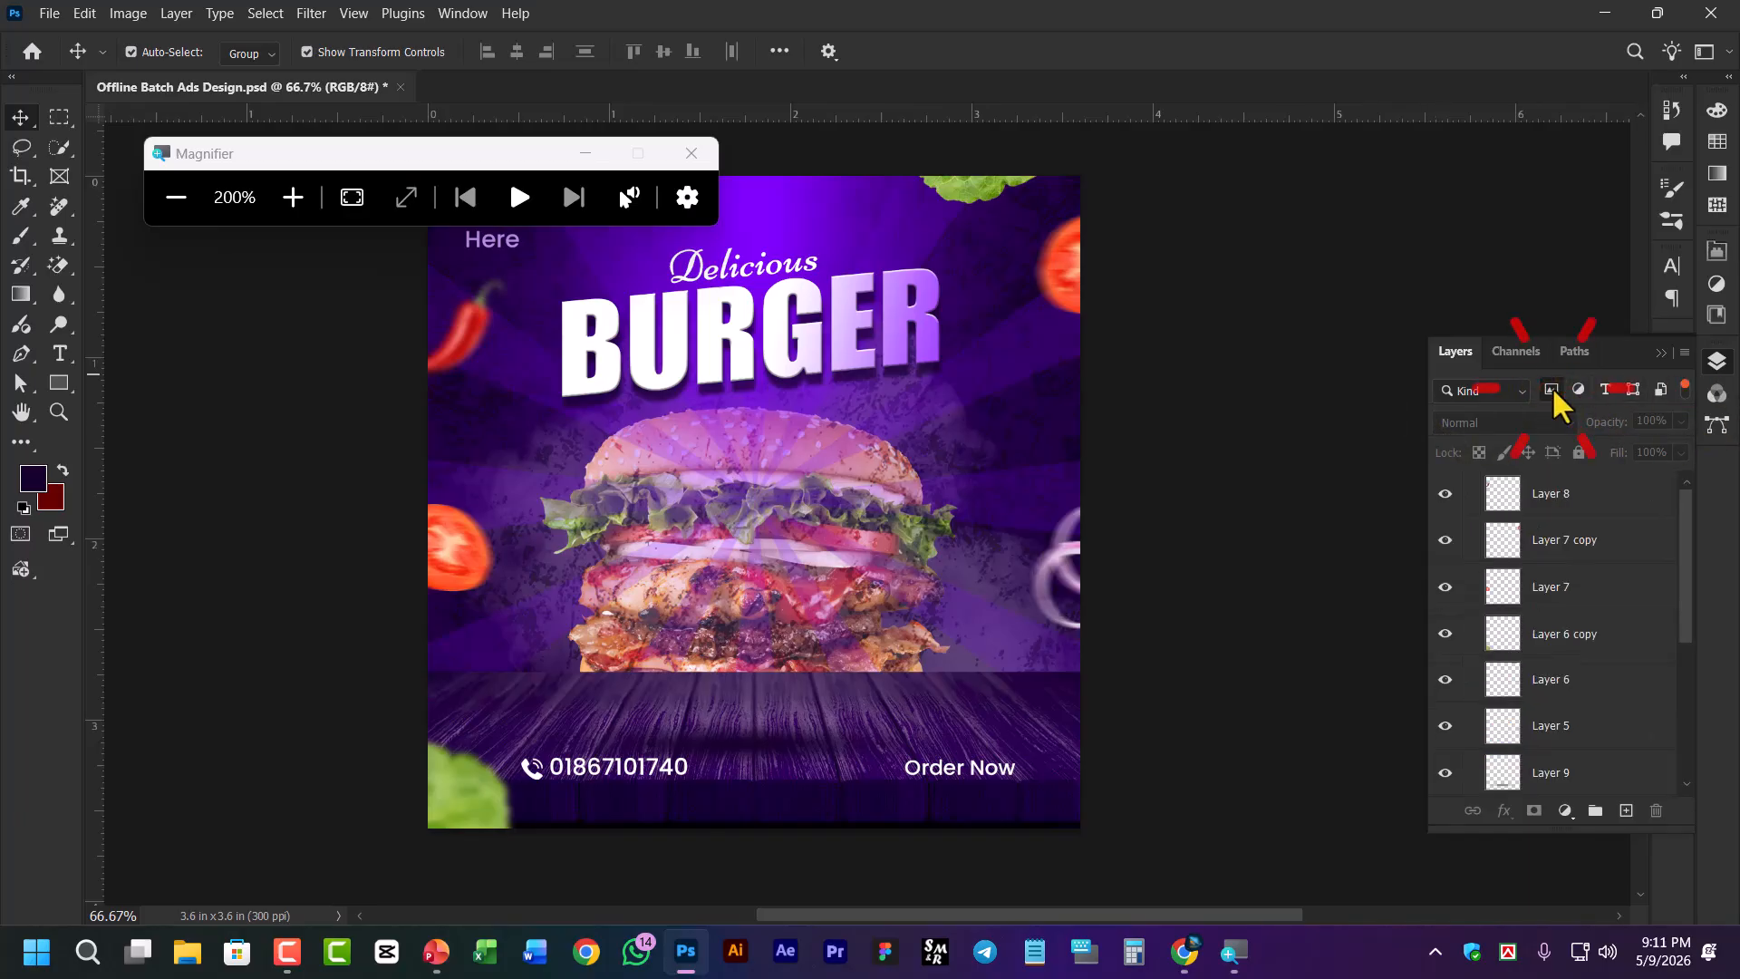
left_click(1606, 390)
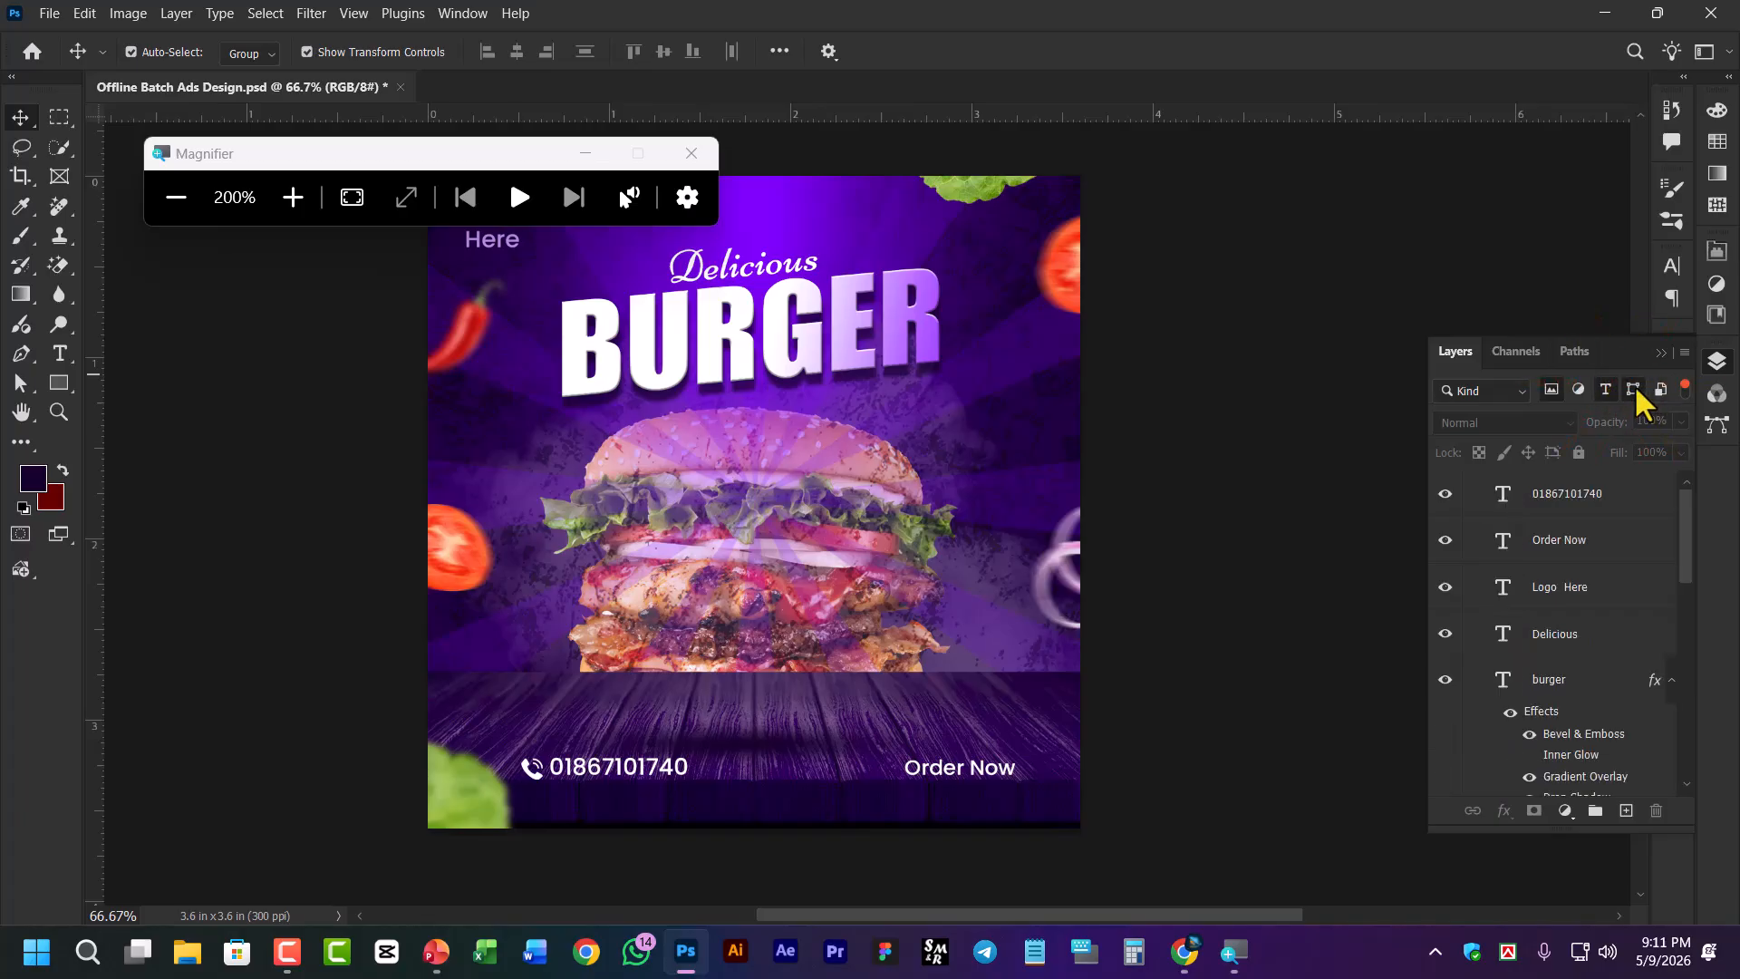
left_click(1605, 390)
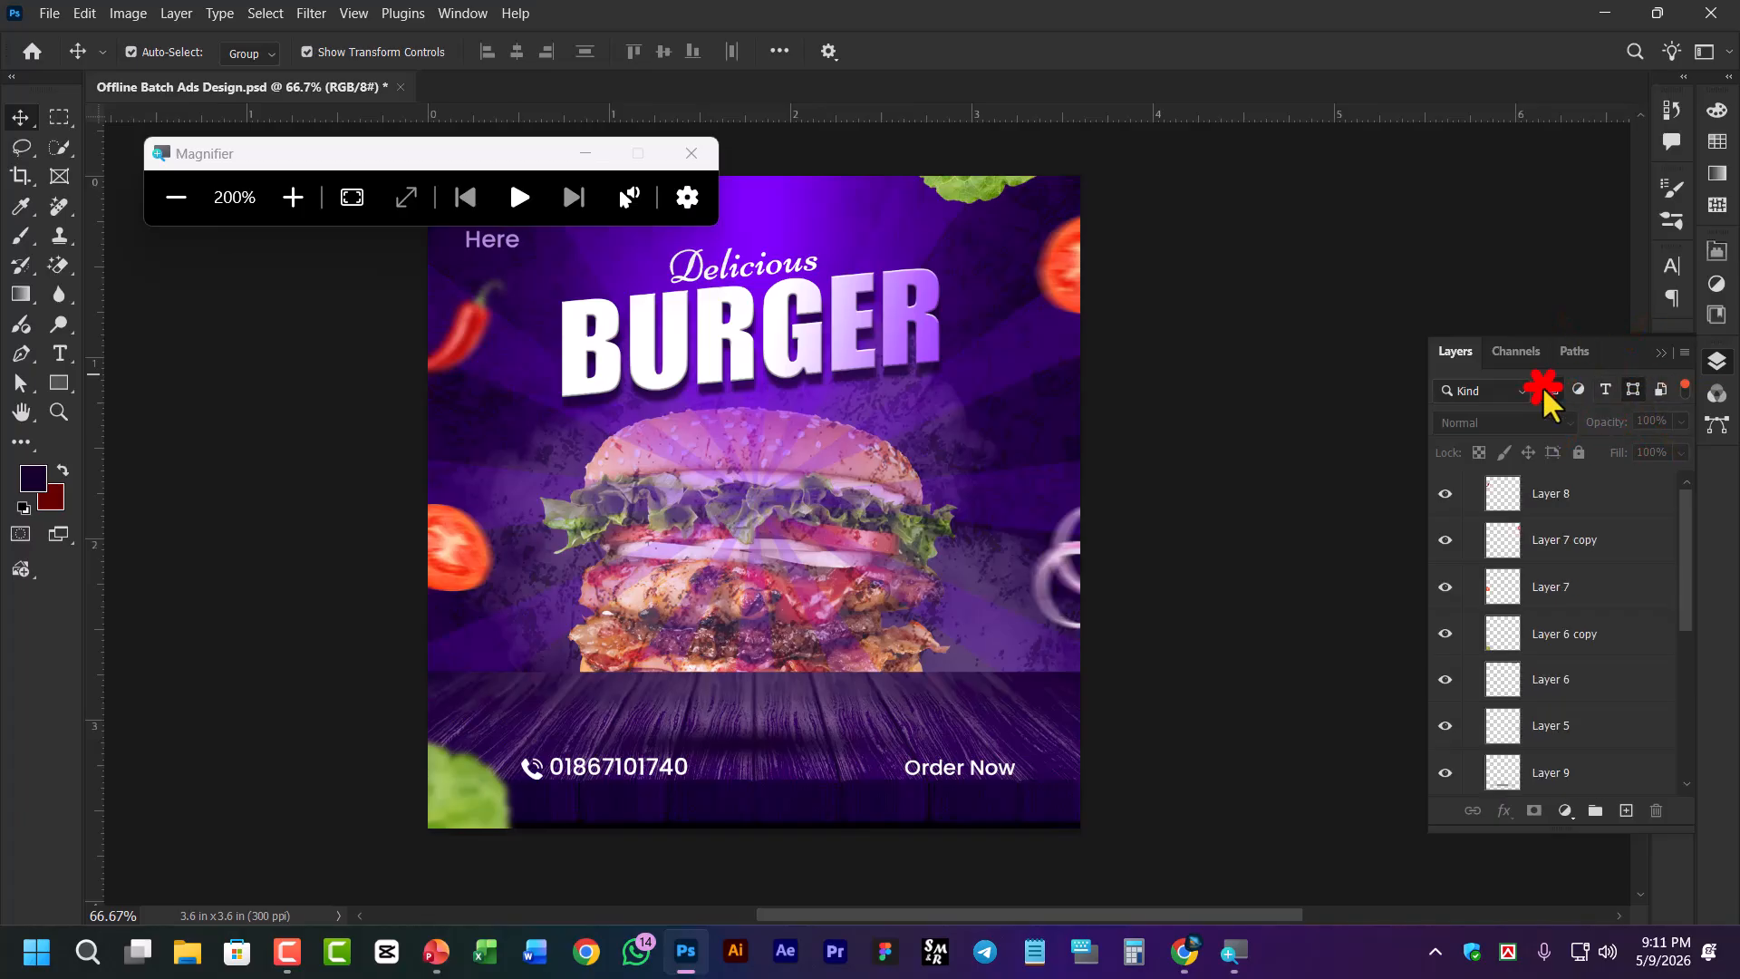
left_click(1634, 390)
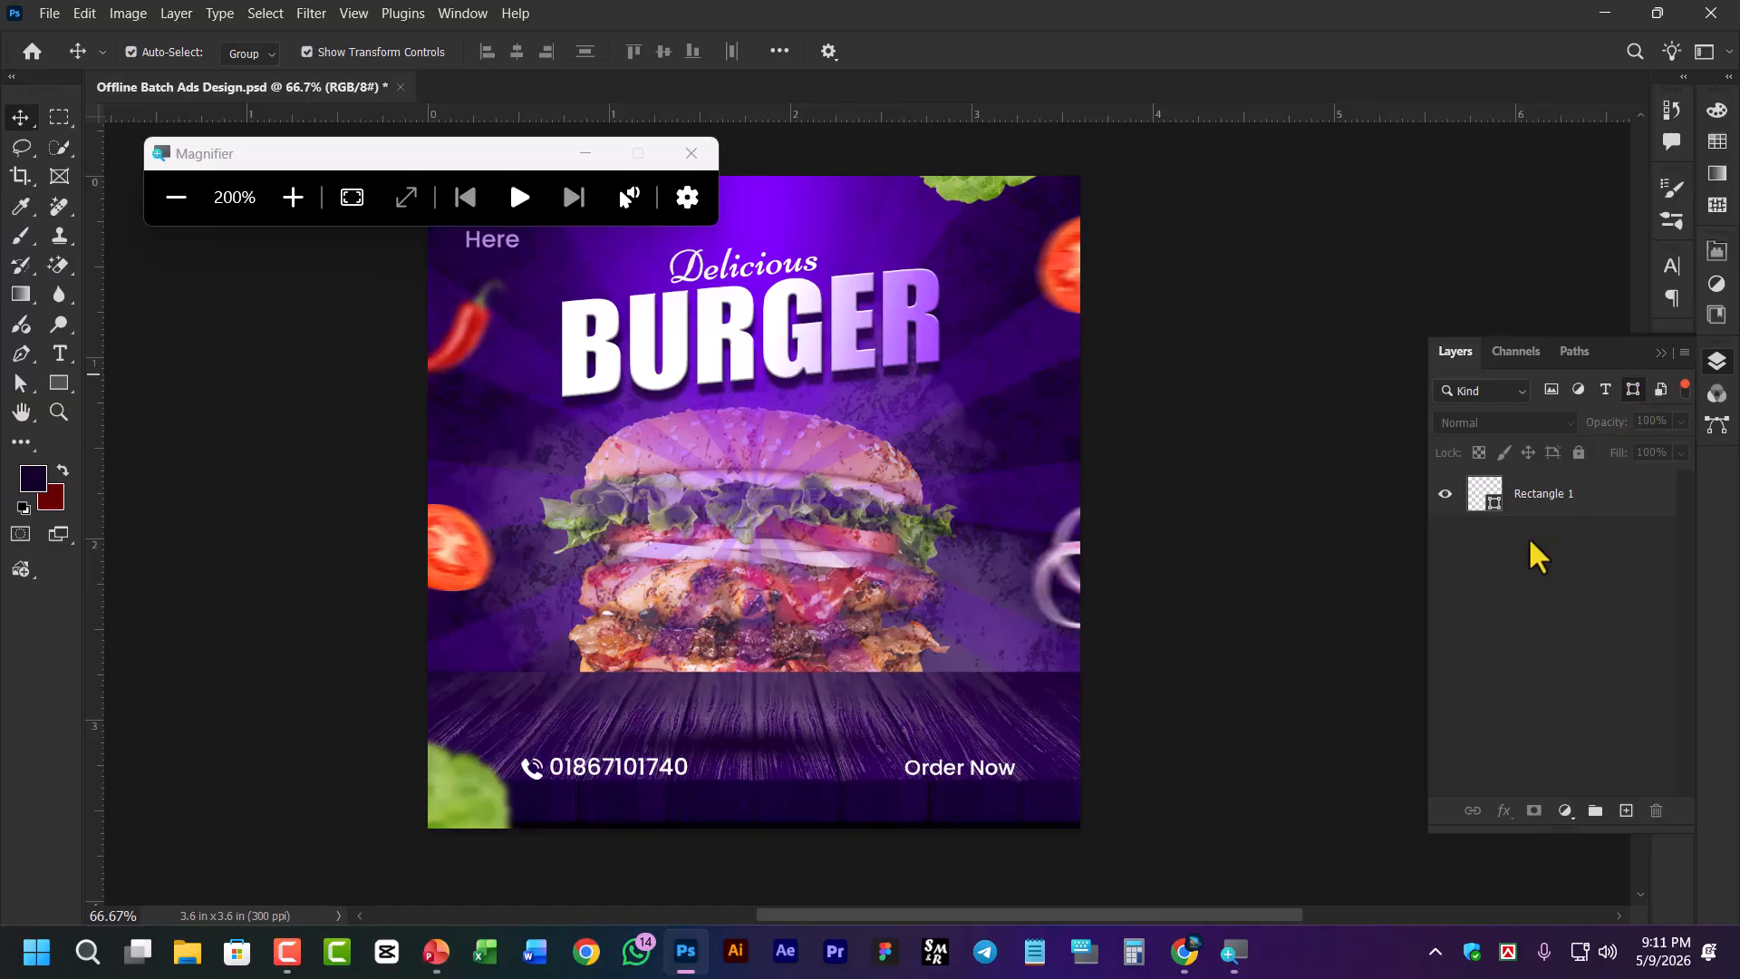
left_click(1530, 505)
left_click(1627, 391)
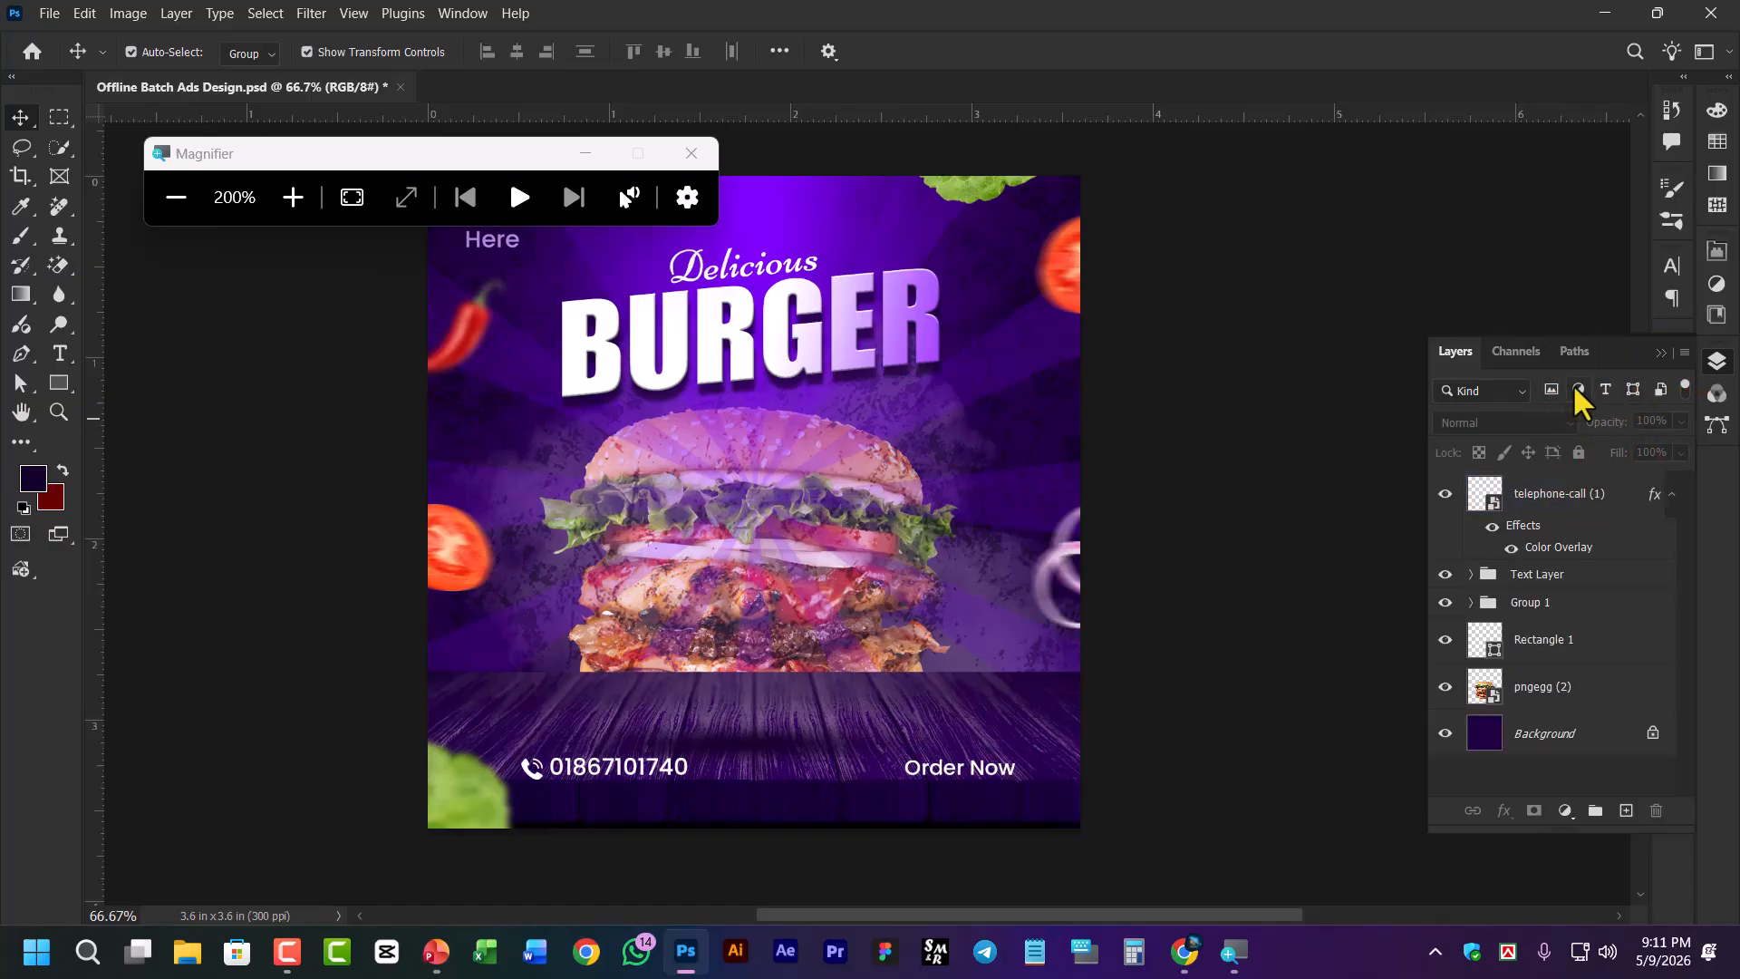
Preview the layer list filtered to adjustment layers and to smart objects, clearing each filter
left_click(1578, 391)
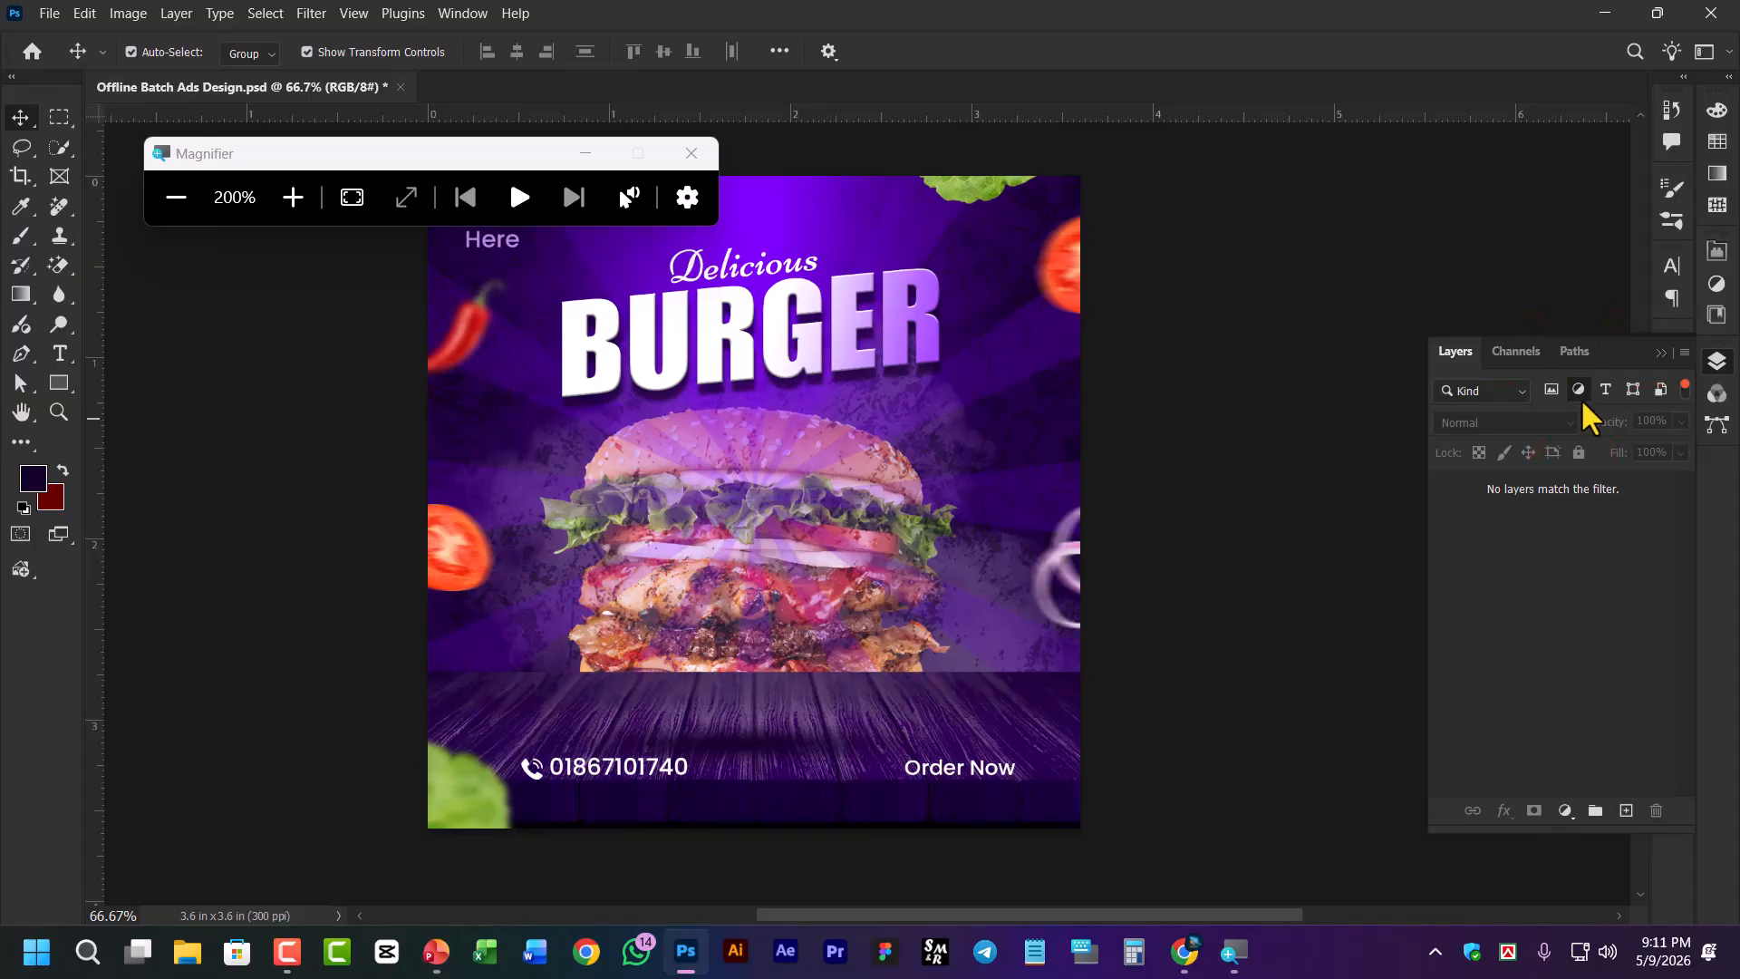
left_click(1579, 394)
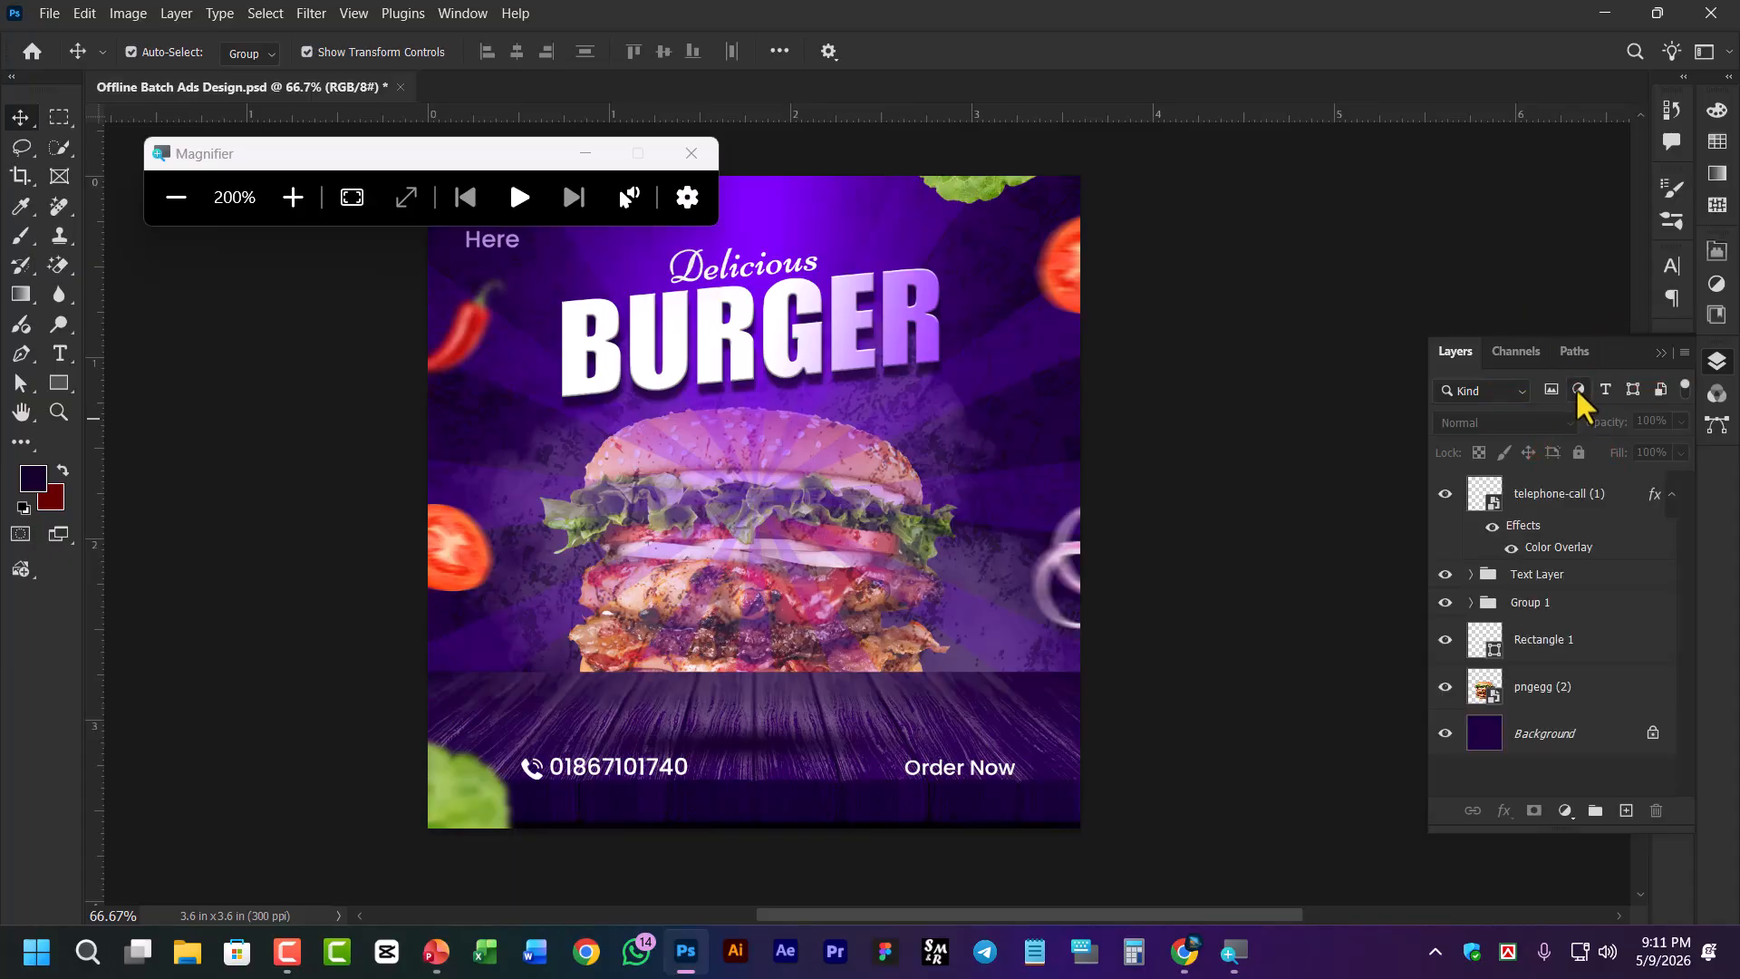
left_click(1577, 390)
left_click(1577, 389)
left_click(1661, 390)
left_click(1539, 548)
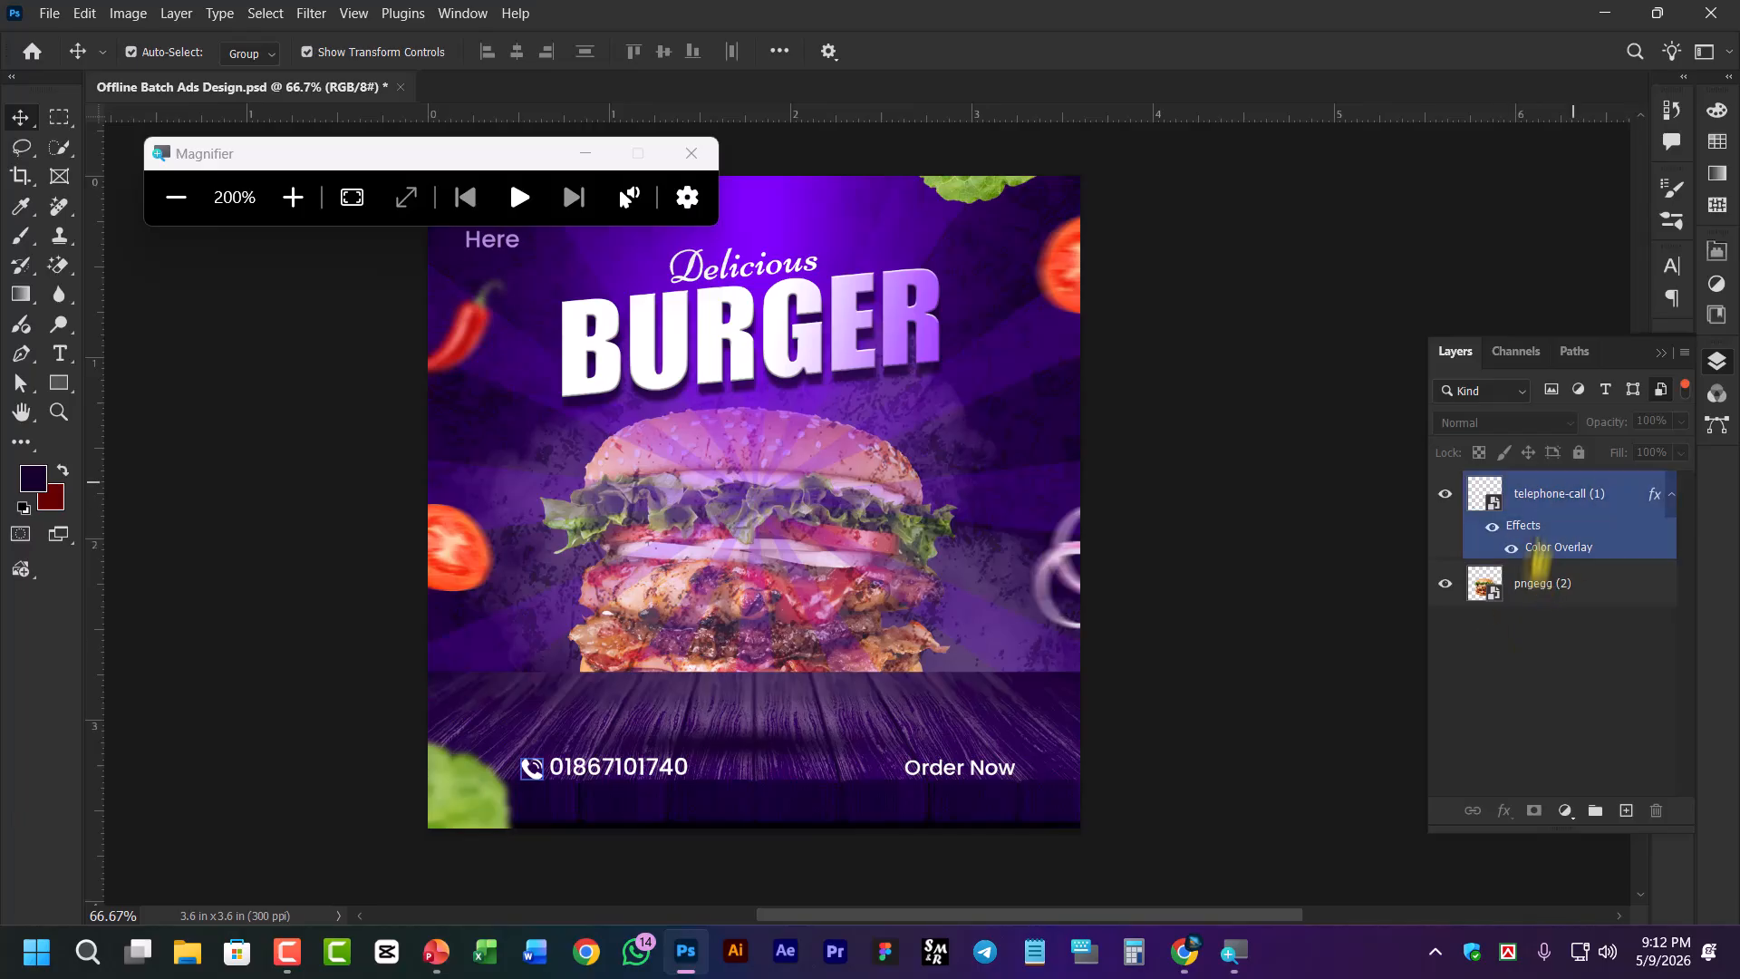
left_click(1660, 390)
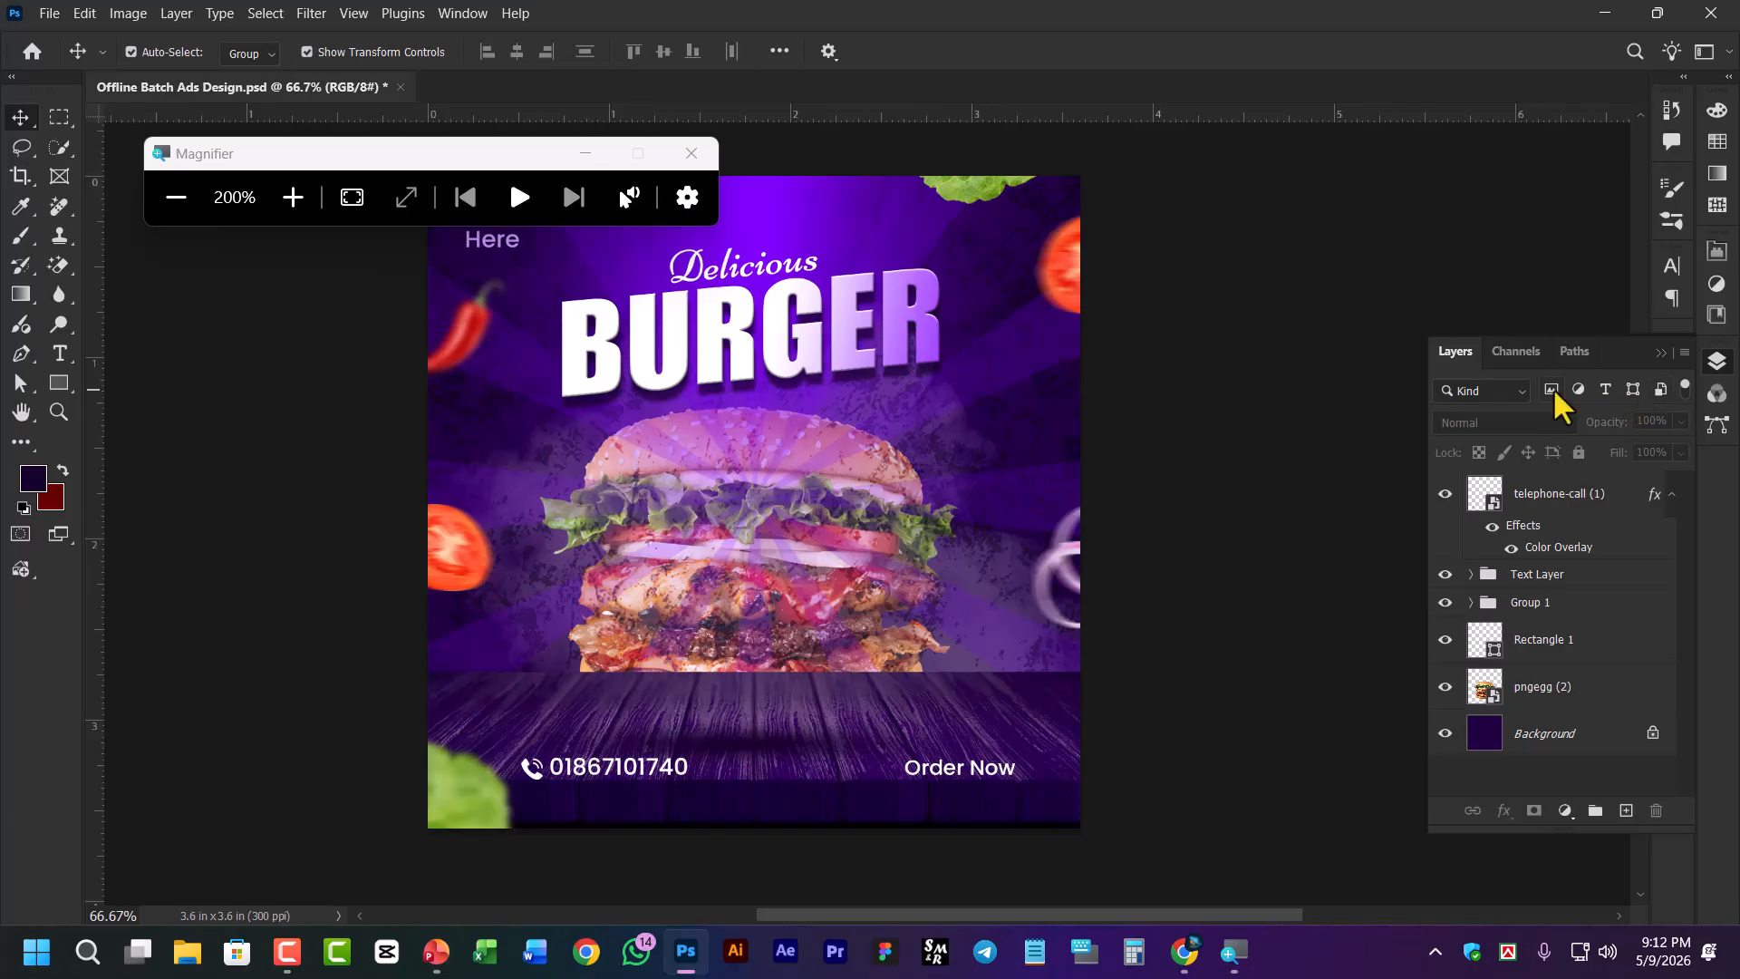
Switch the text and pixel layer filters on and off to compare the listed layers
left_click(1606, 389)
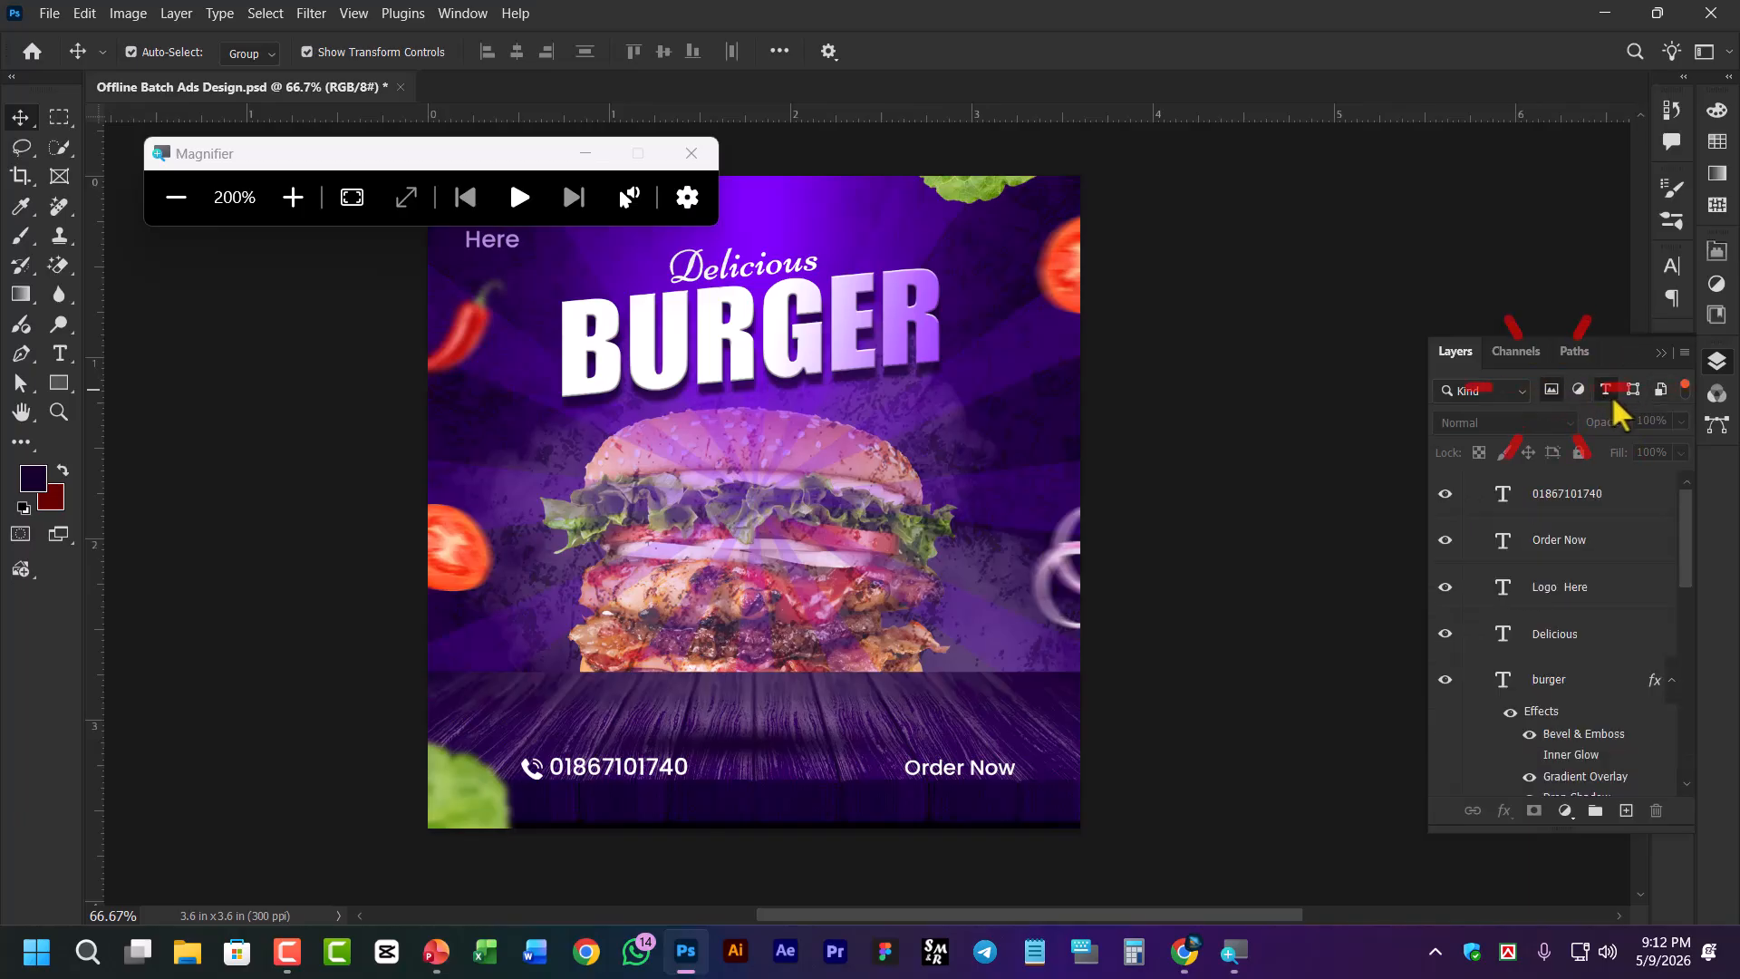
left_click(1607, 391)
left_click(1551, 388)
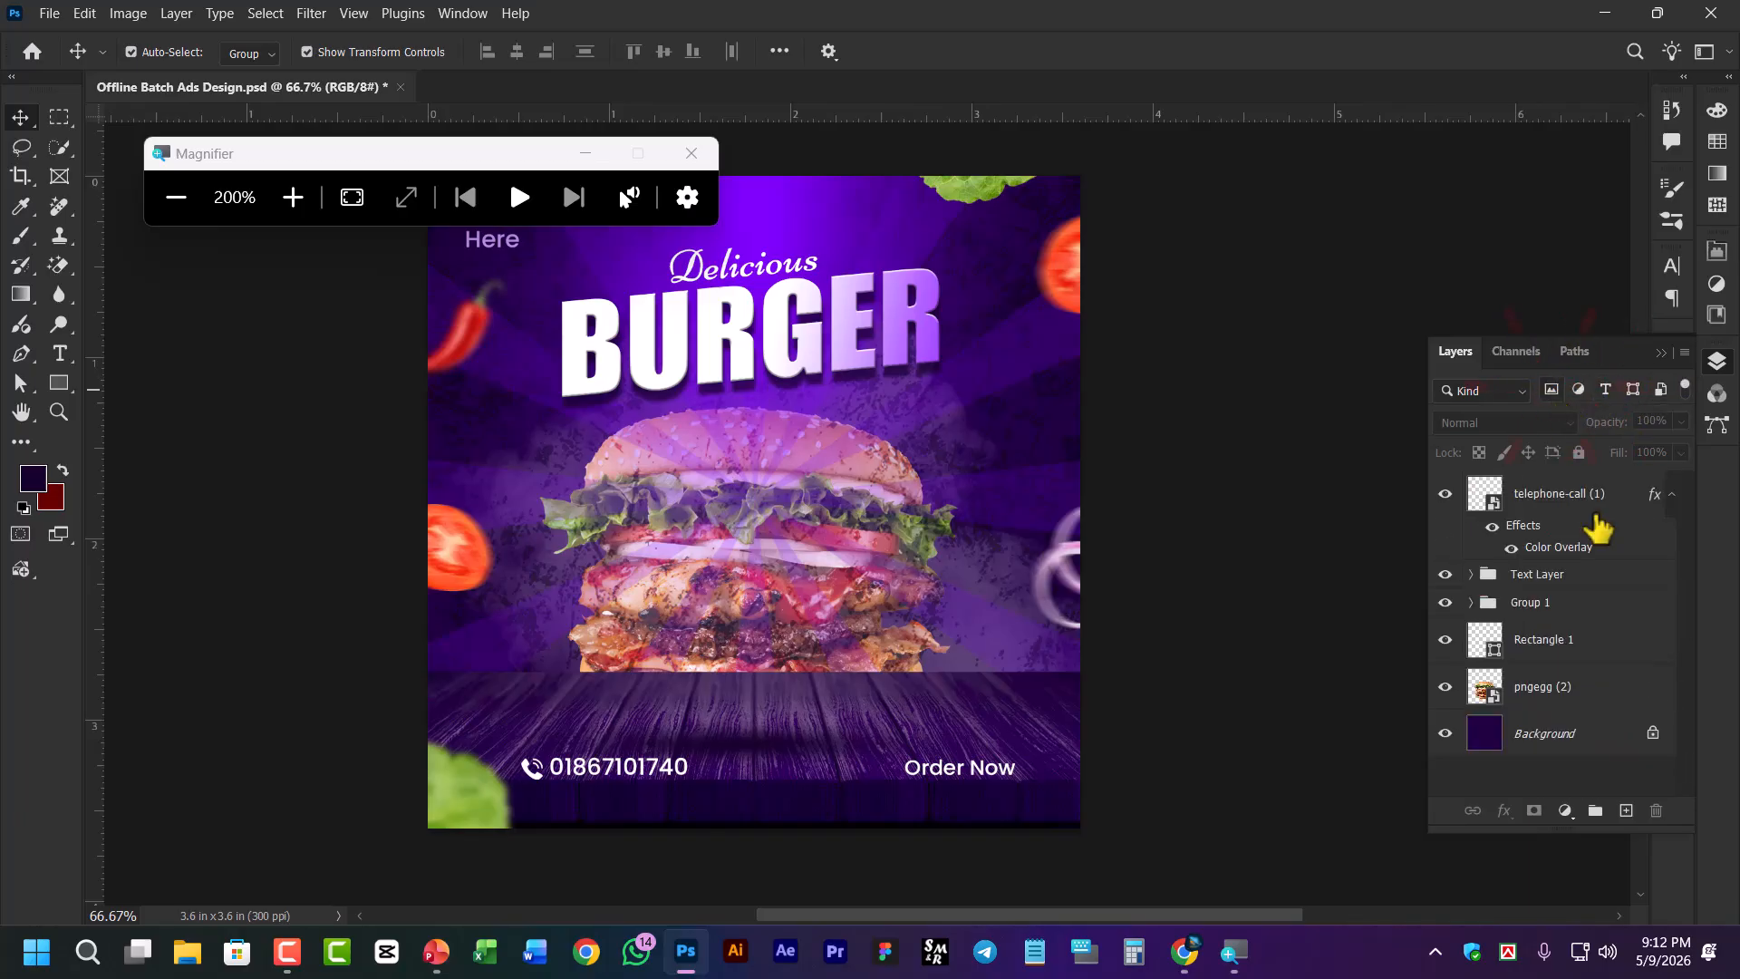
Set the layer filter type to Group and check the Text Layer and Group 1 entries
left_click(1484, 391)
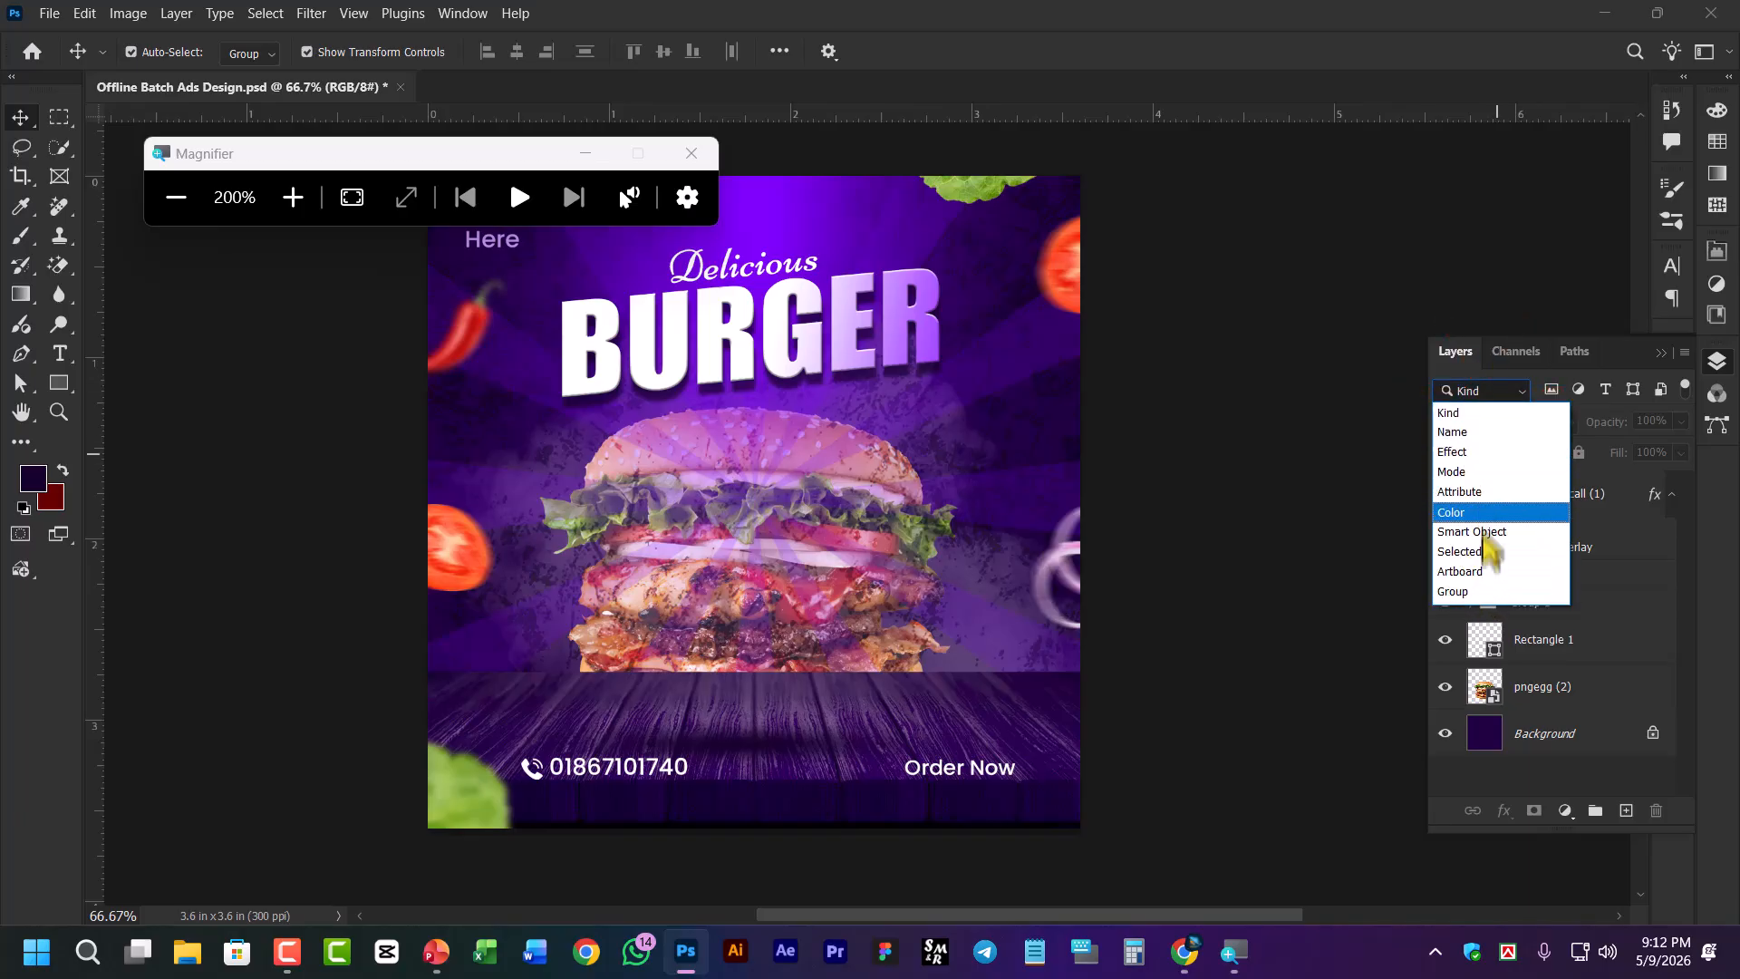
left_click(1465, 594)
left_click(1564, 504)
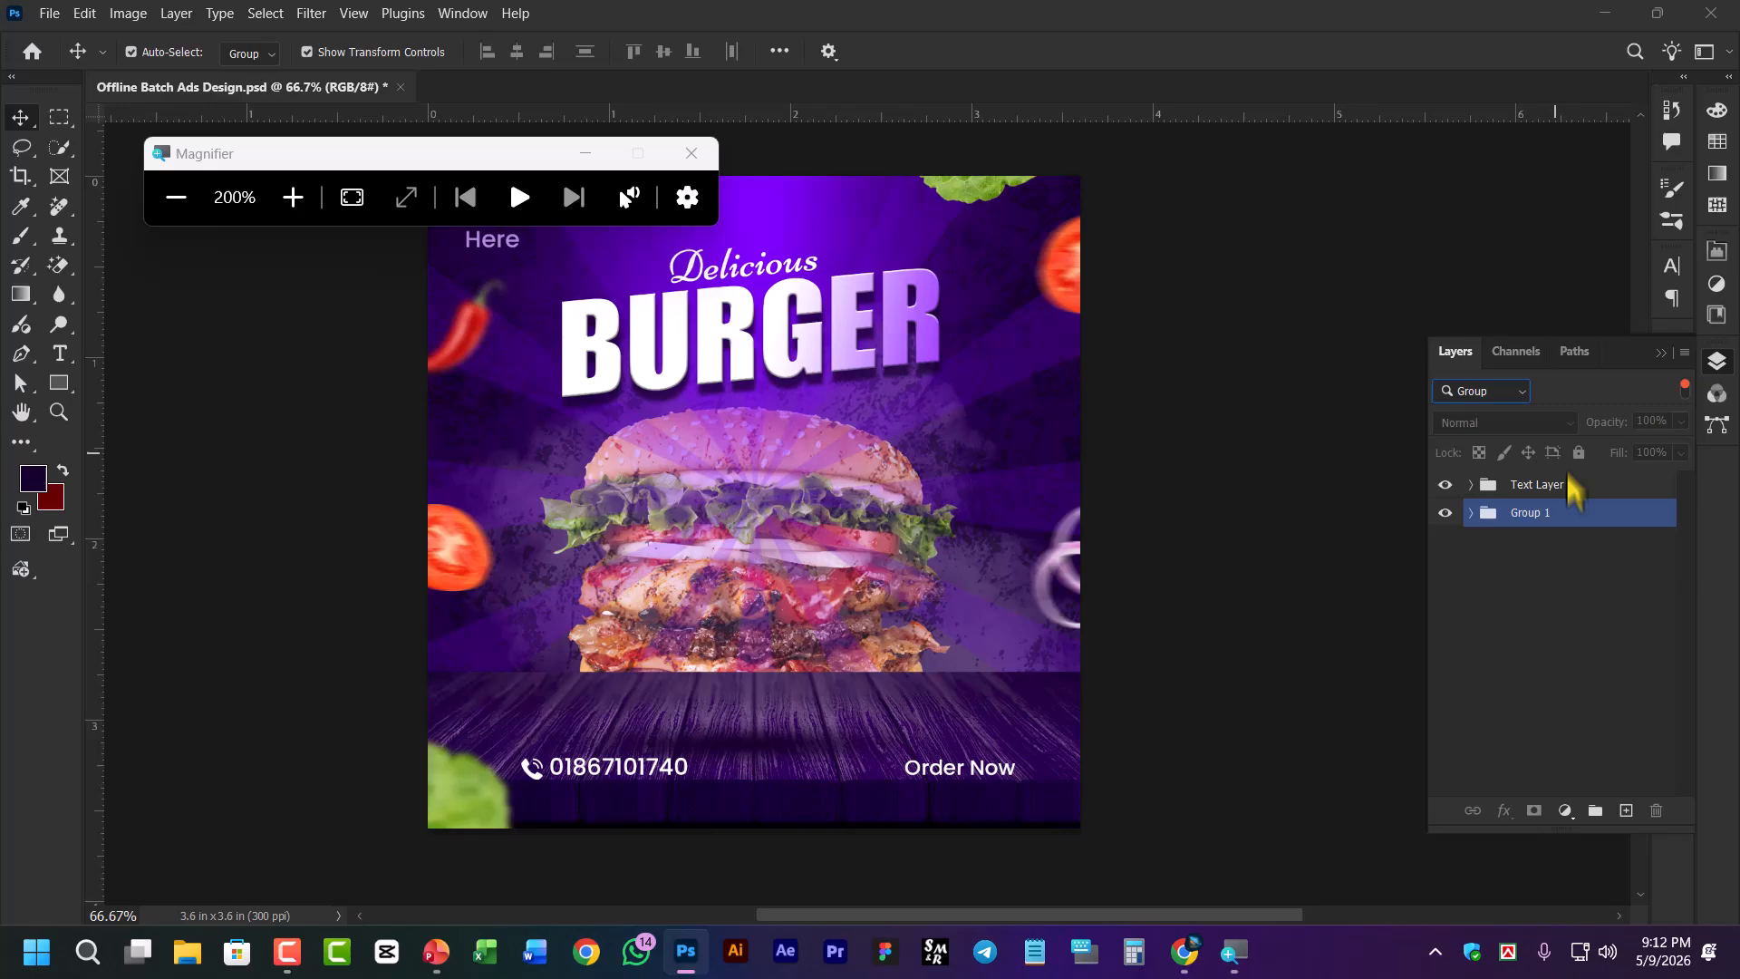
left_click(1517, 490)
left_click(1530, 517)
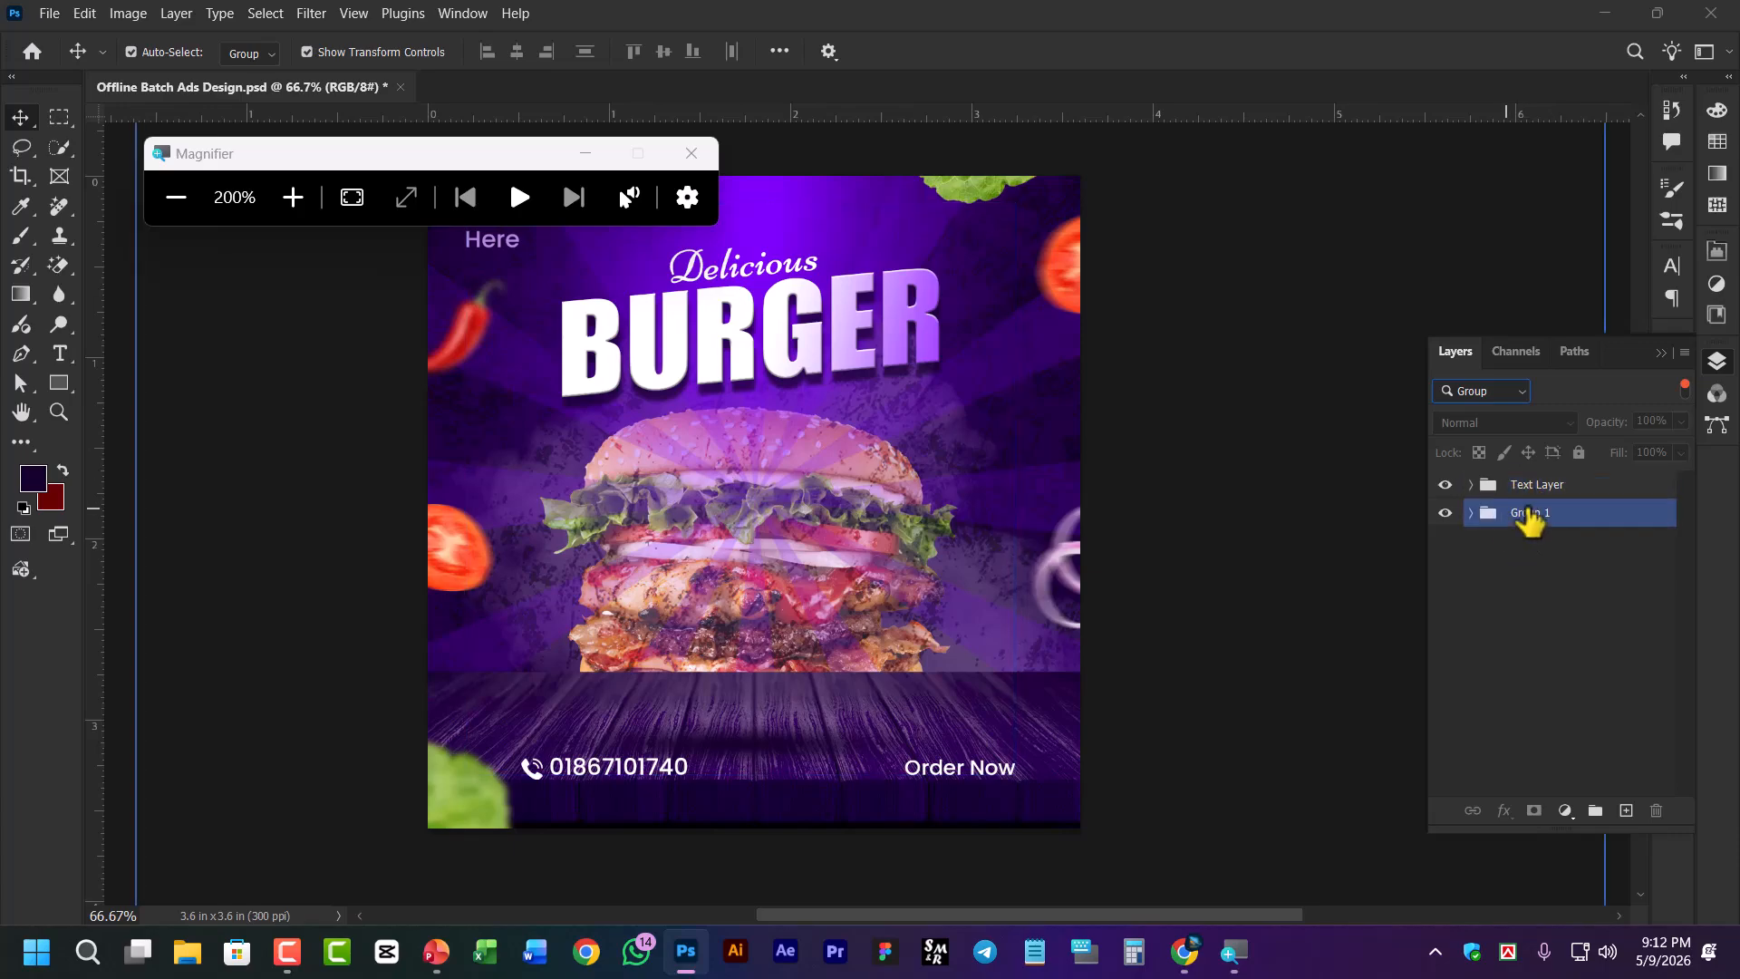
Try the Name filter type and the Effect filter with Bevel & Emboss, examining the burger layer's effects
left_click(1507, 391)
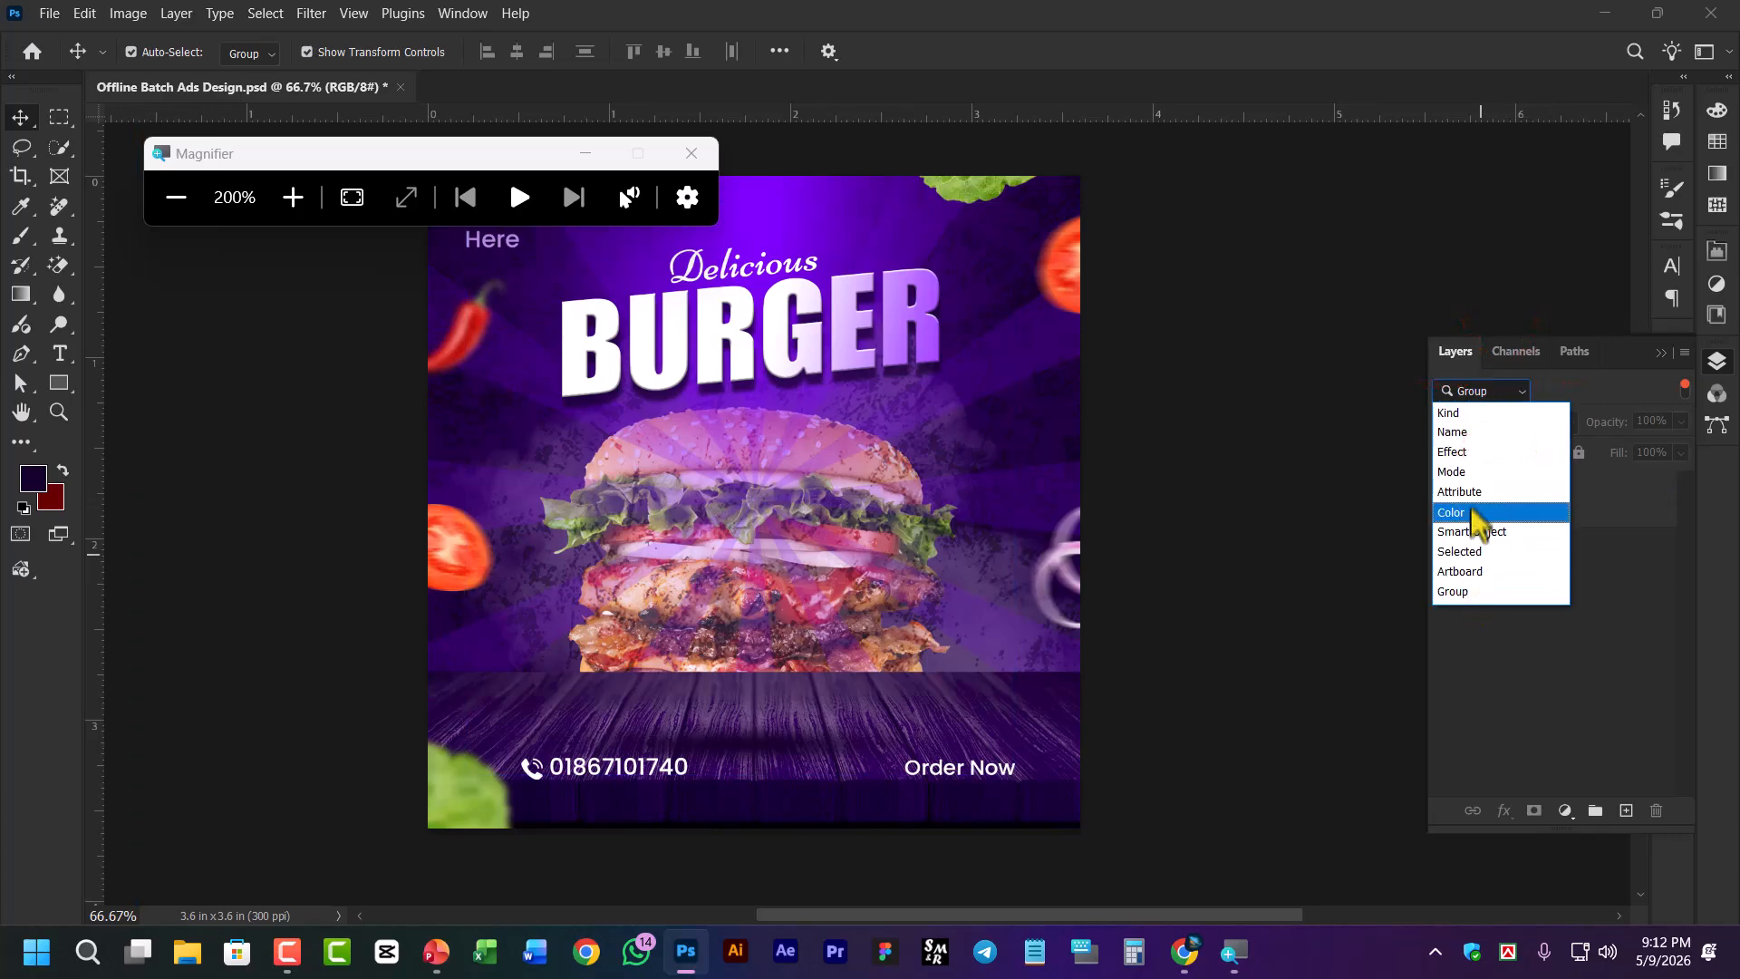
left_click(1471, 433)
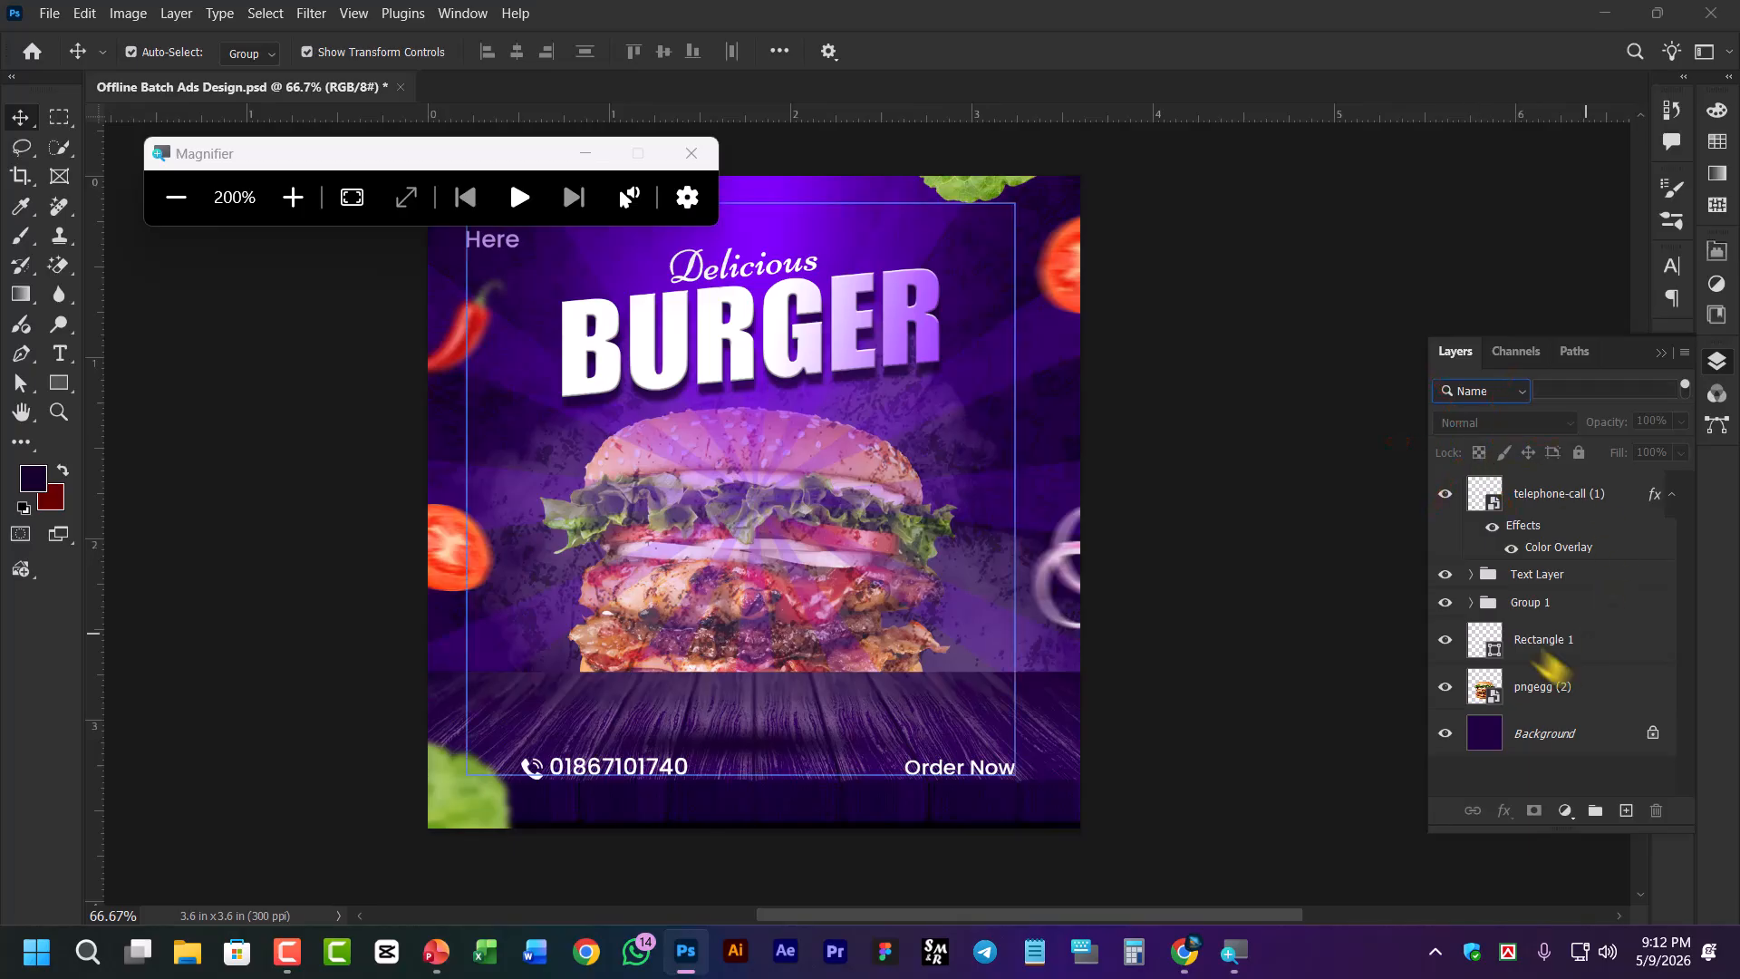
left_click(1476, 391)
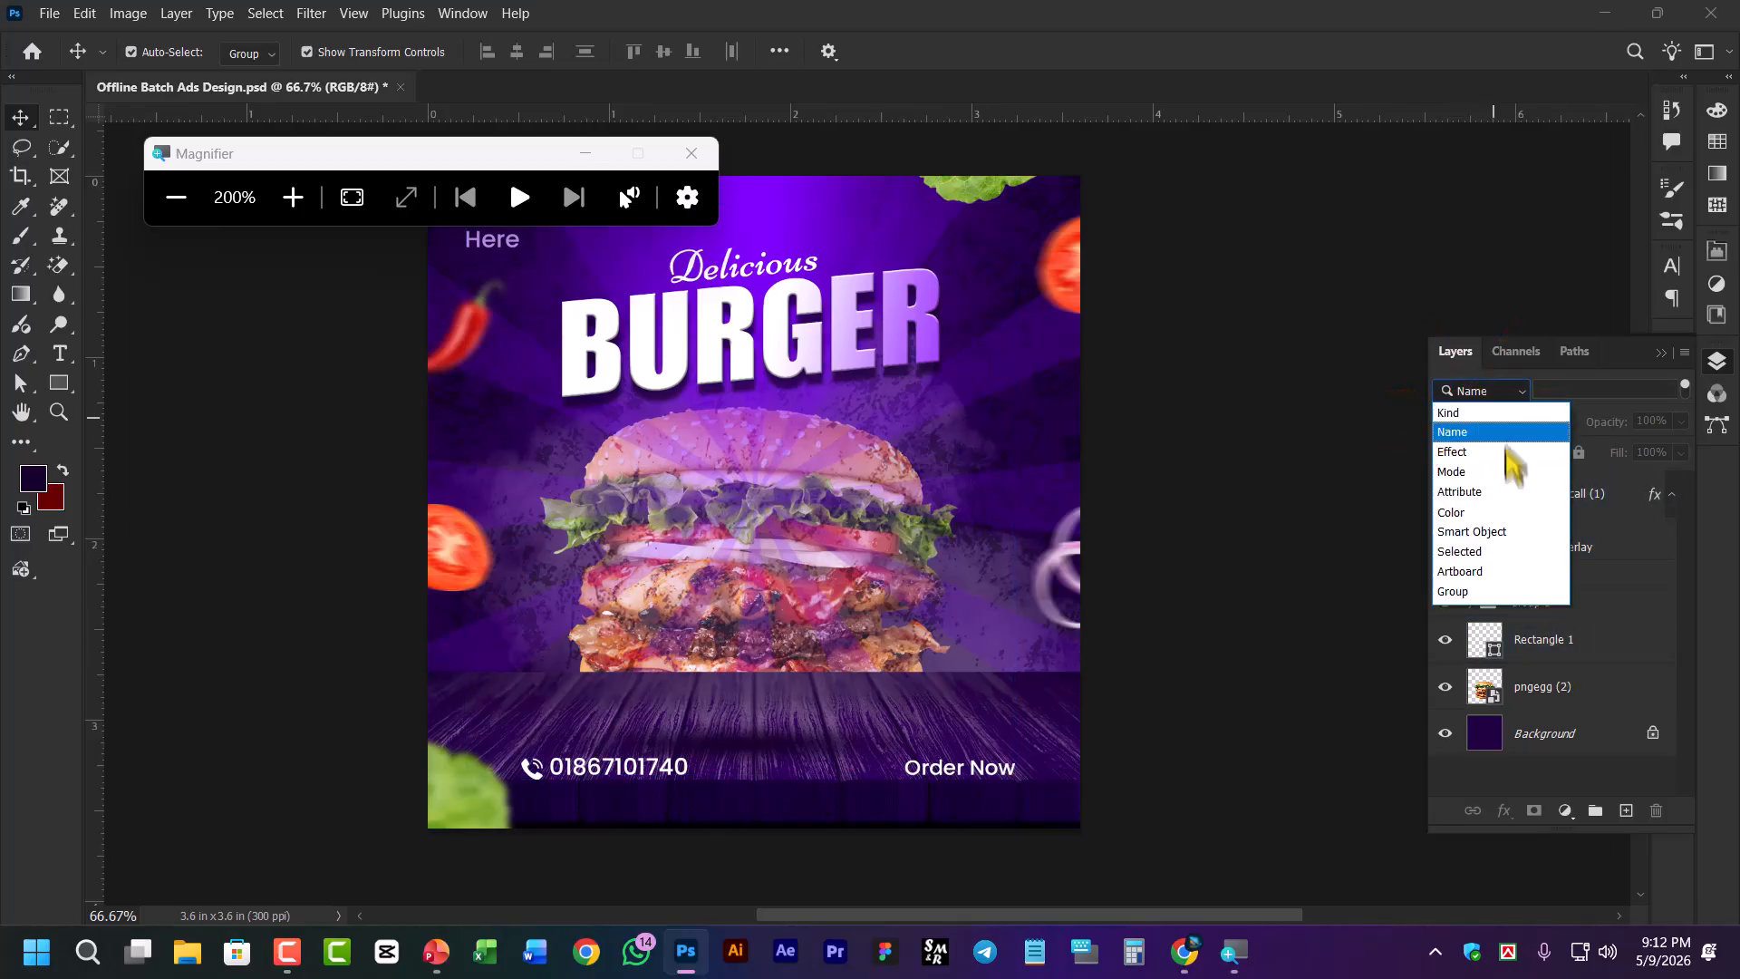
left_click(1470, 451)
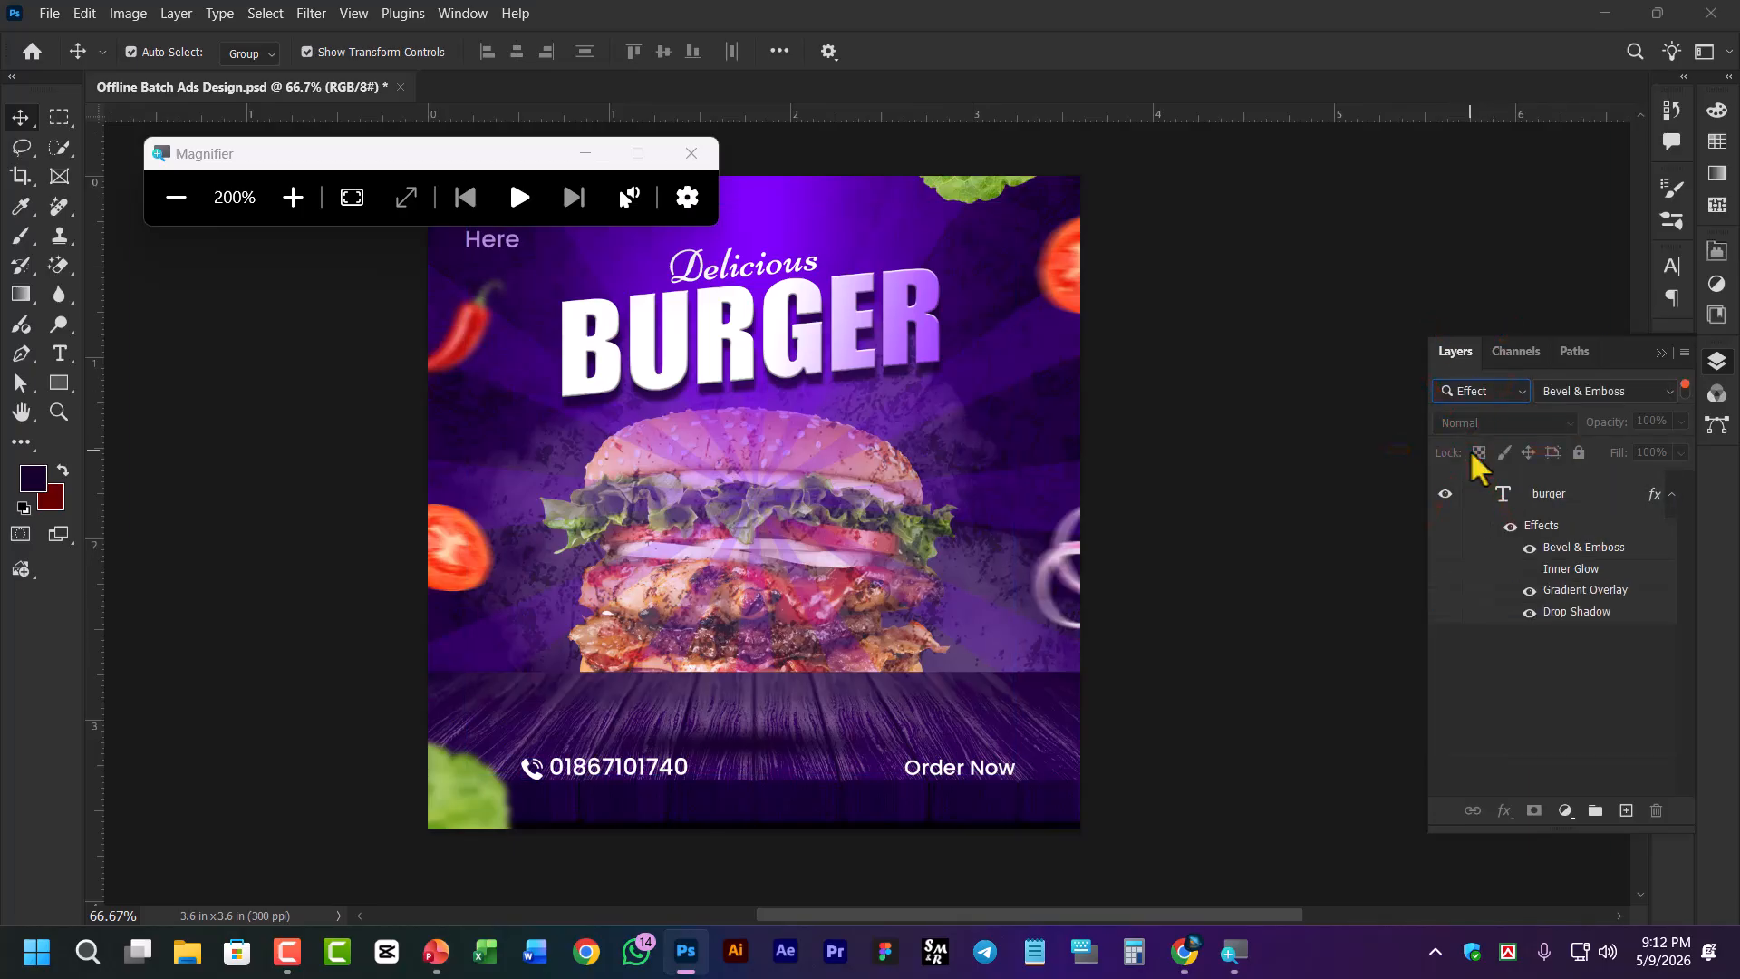
left_click(1595, 611)
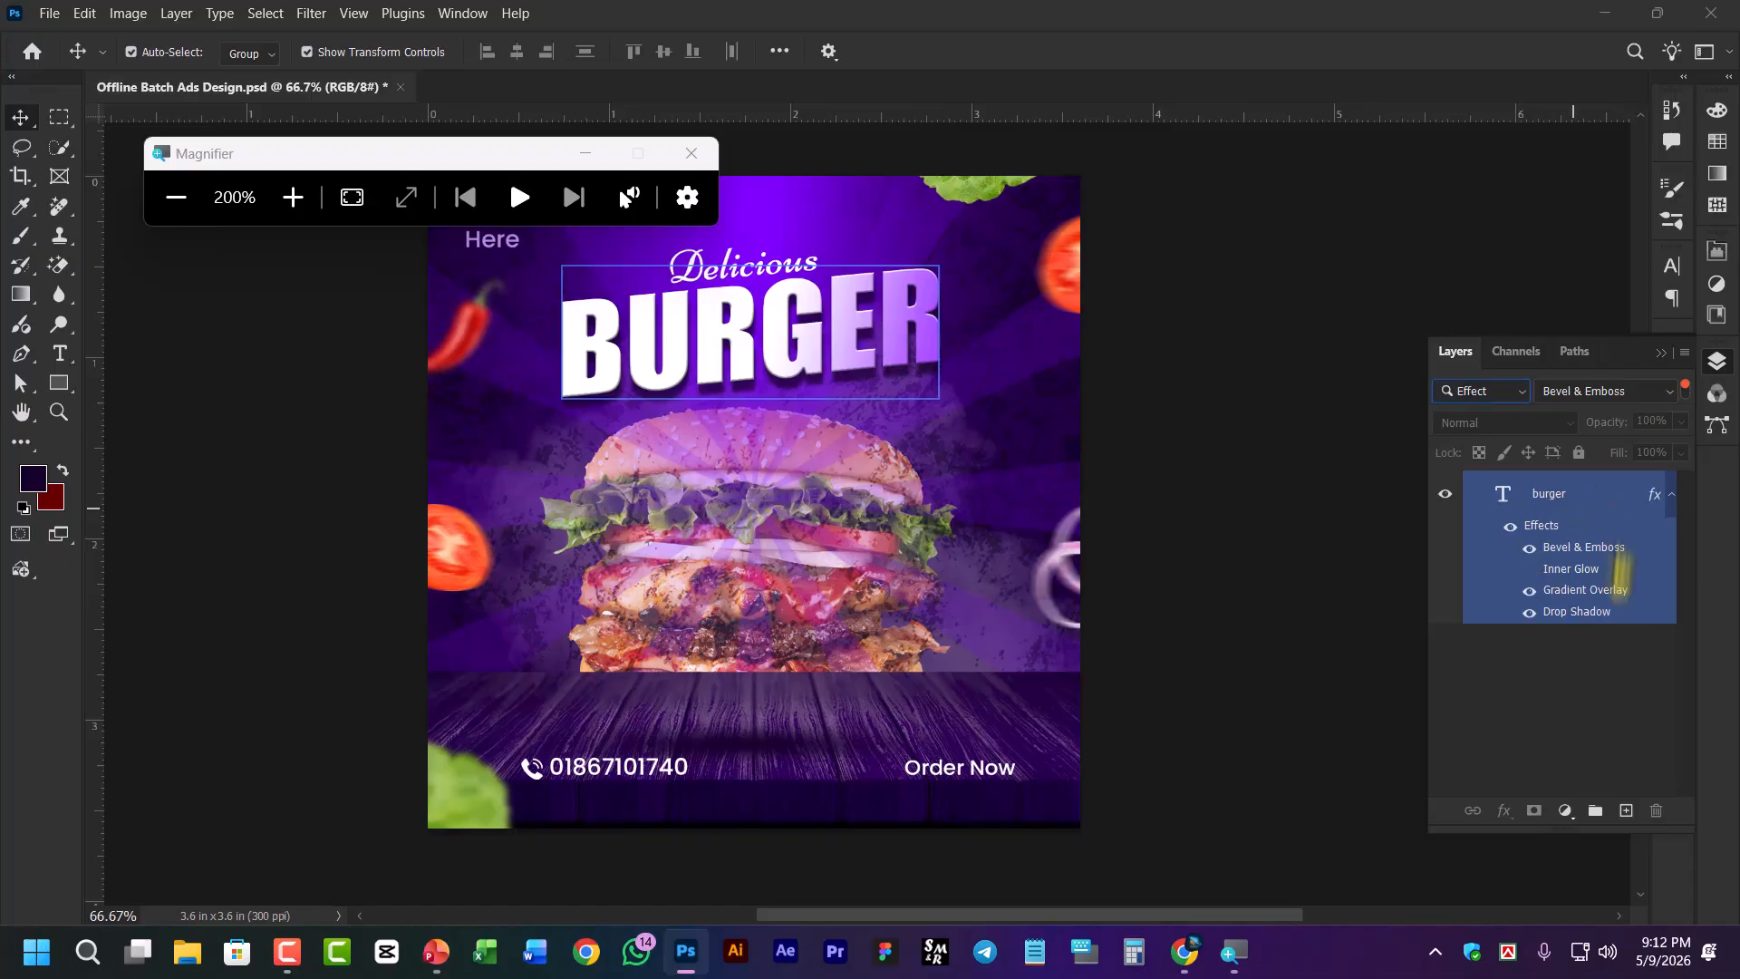
left_click(1541, 696)
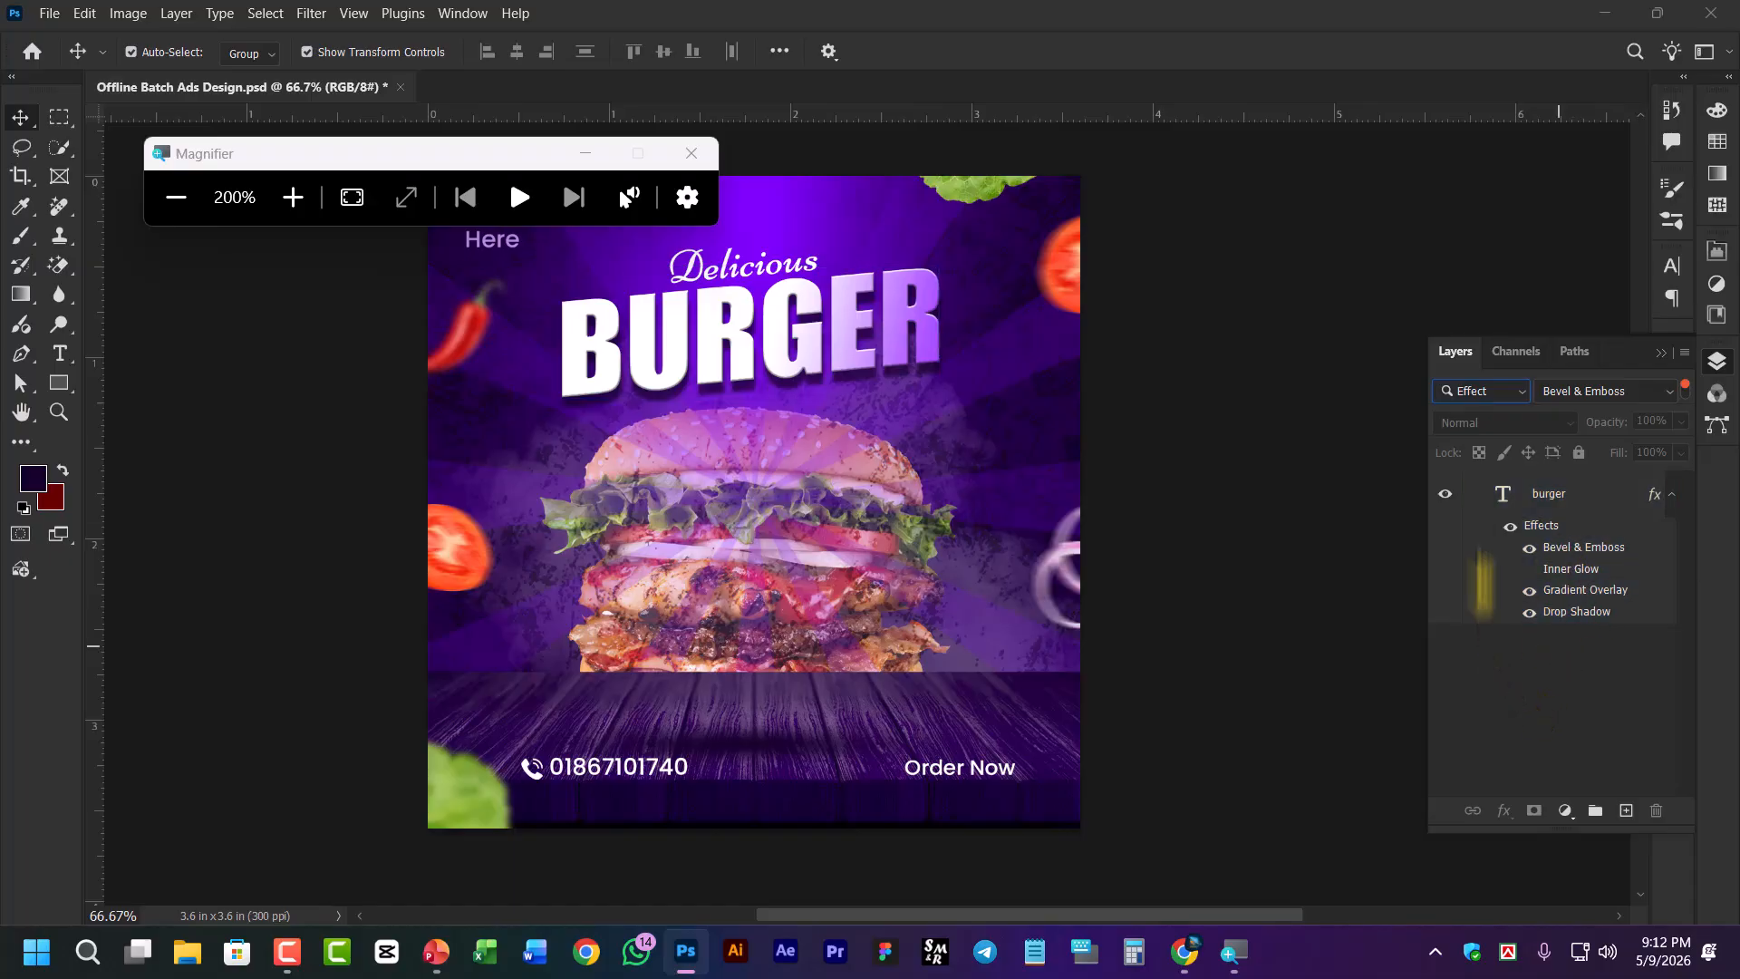
left_click(1501, 498)
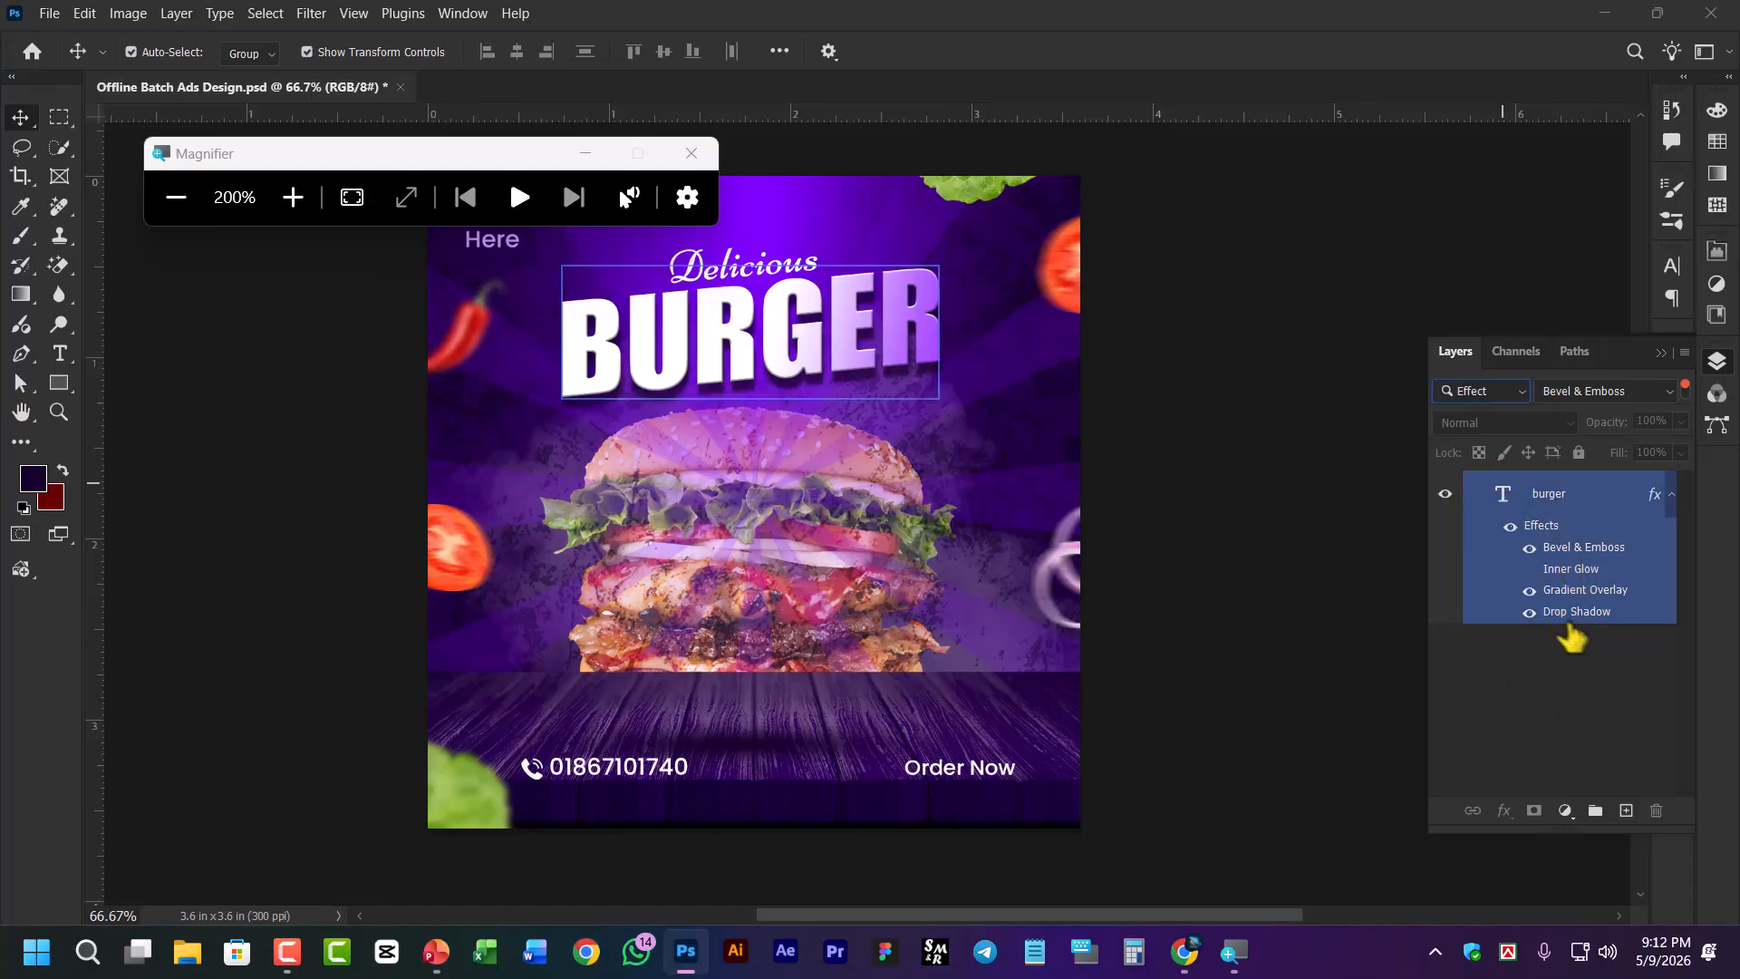
Return the layer filter type to Kind and toggle layer filtering off and on
left_click(1478, 385)
left_click(1463, 414)
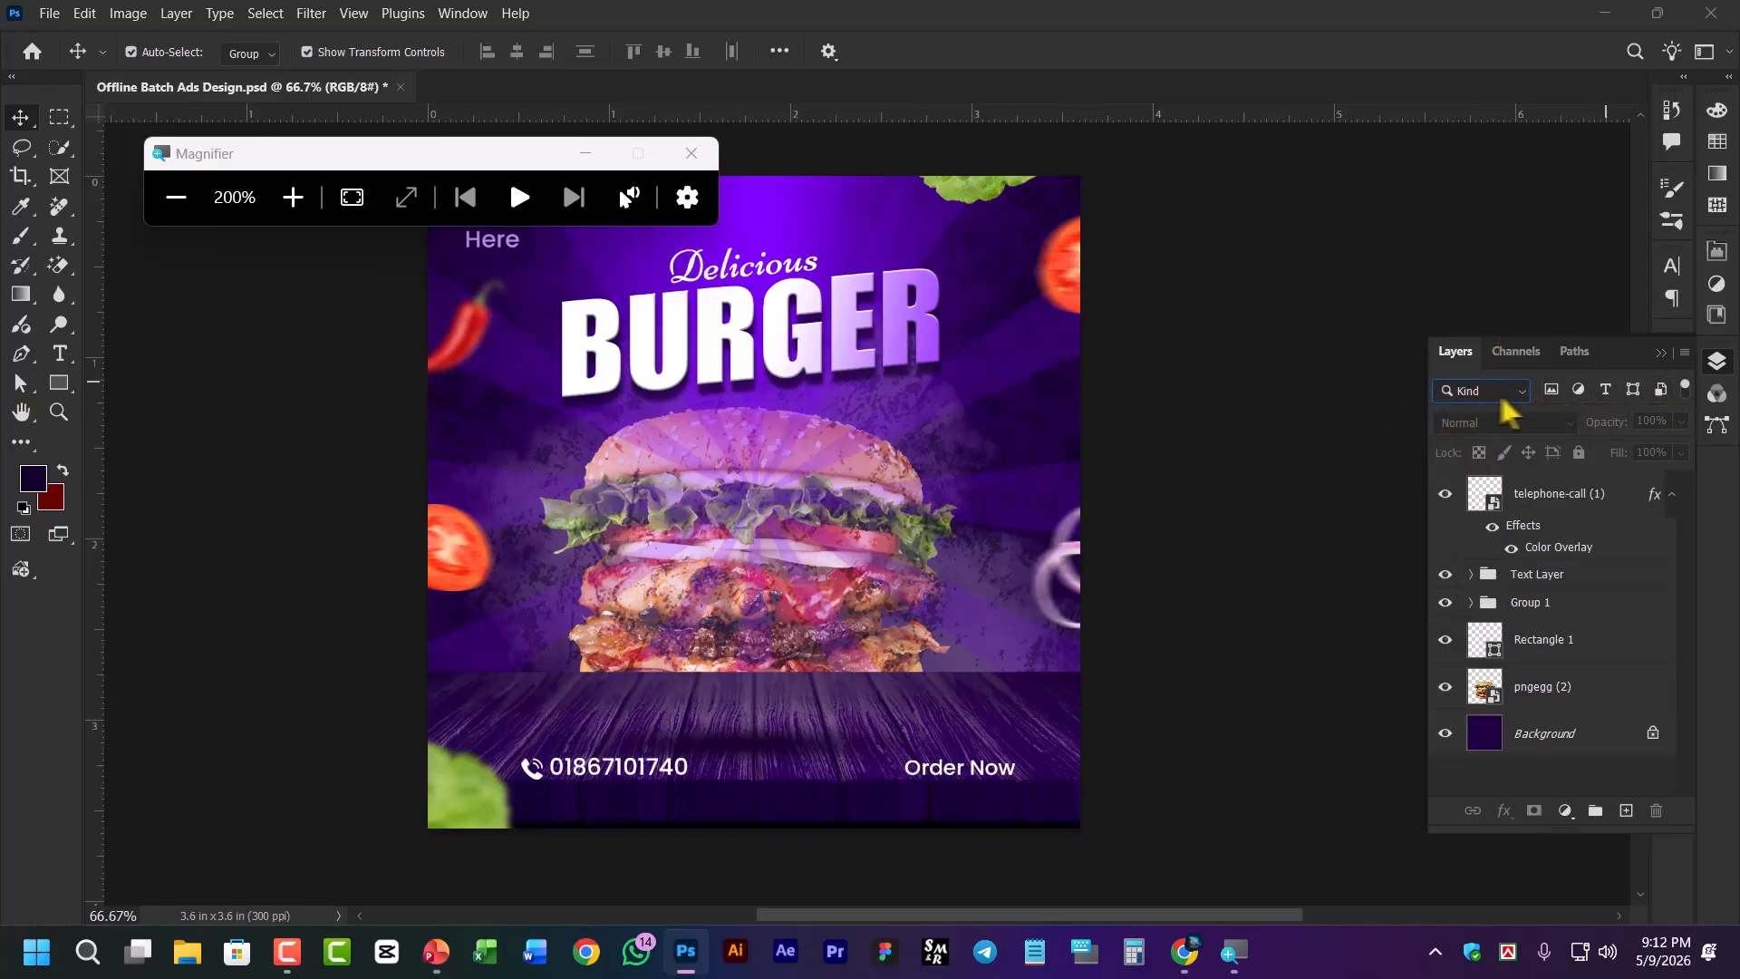
left_click(1685, 385)
left_click(1684, 387)
left_click(1685, 385)
left_click(1685, 387)
left_click(1684, 385)
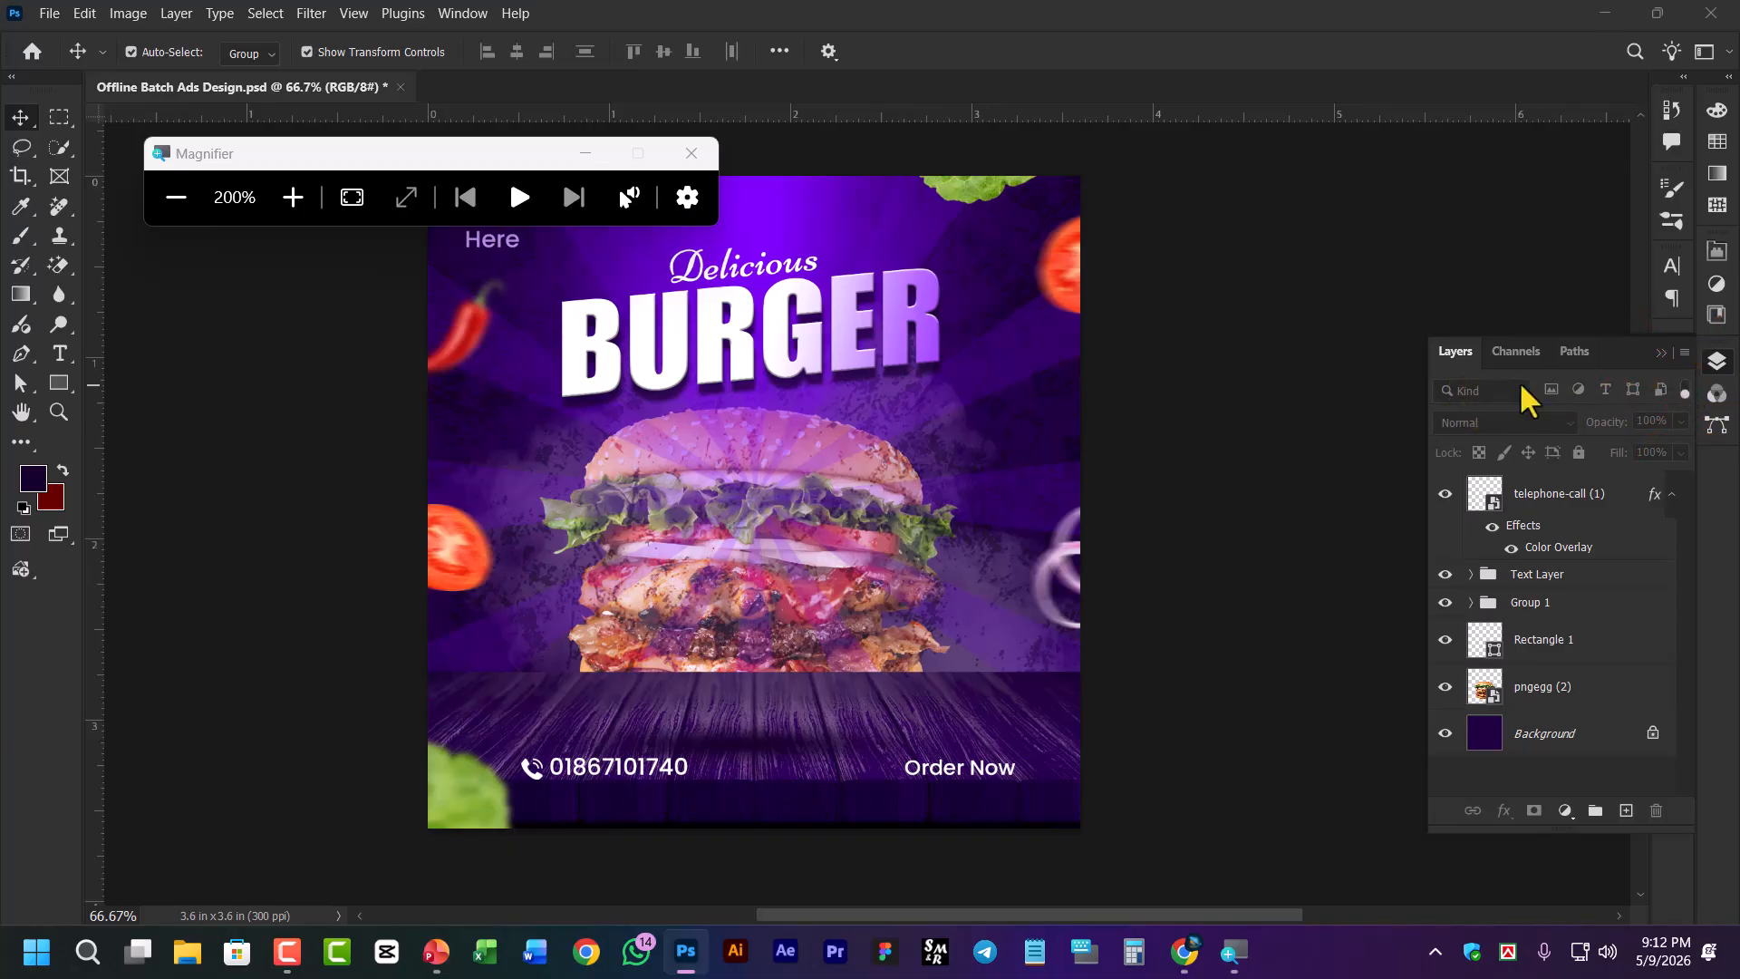
left_click(1552, 389)
Zoom the ad out to 50% and close the Magnifier
key("ctrl+minus")
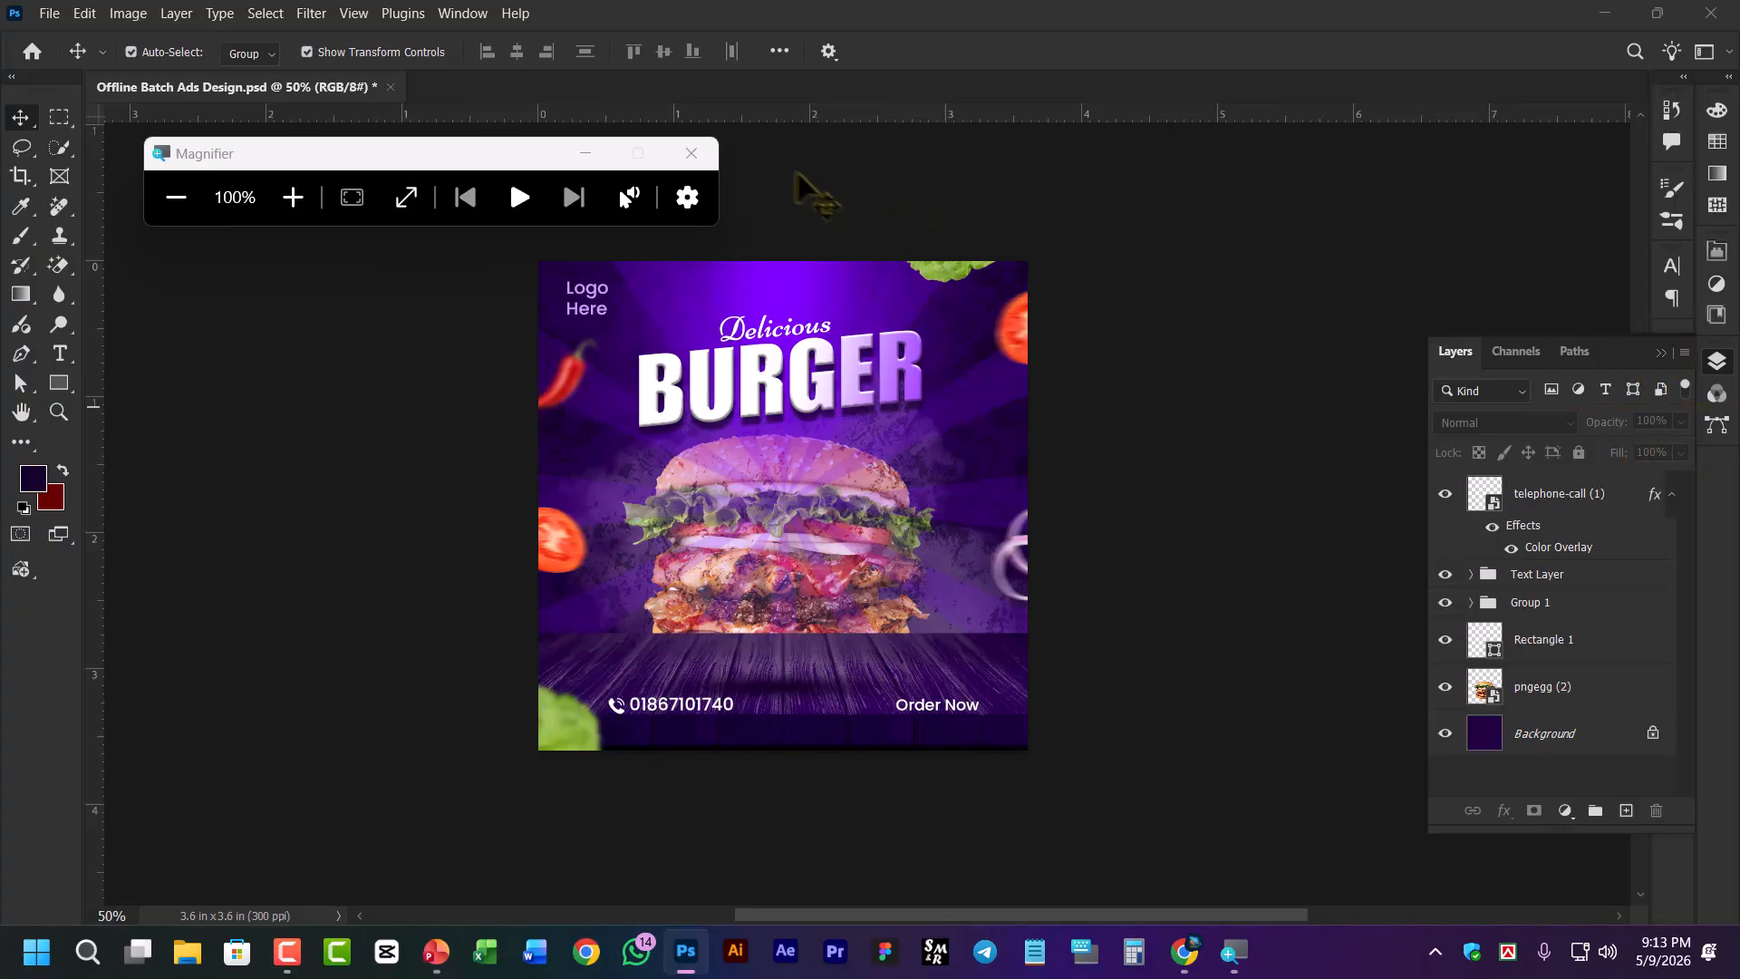
left_click(692, 153)
left_click(1559, 549)
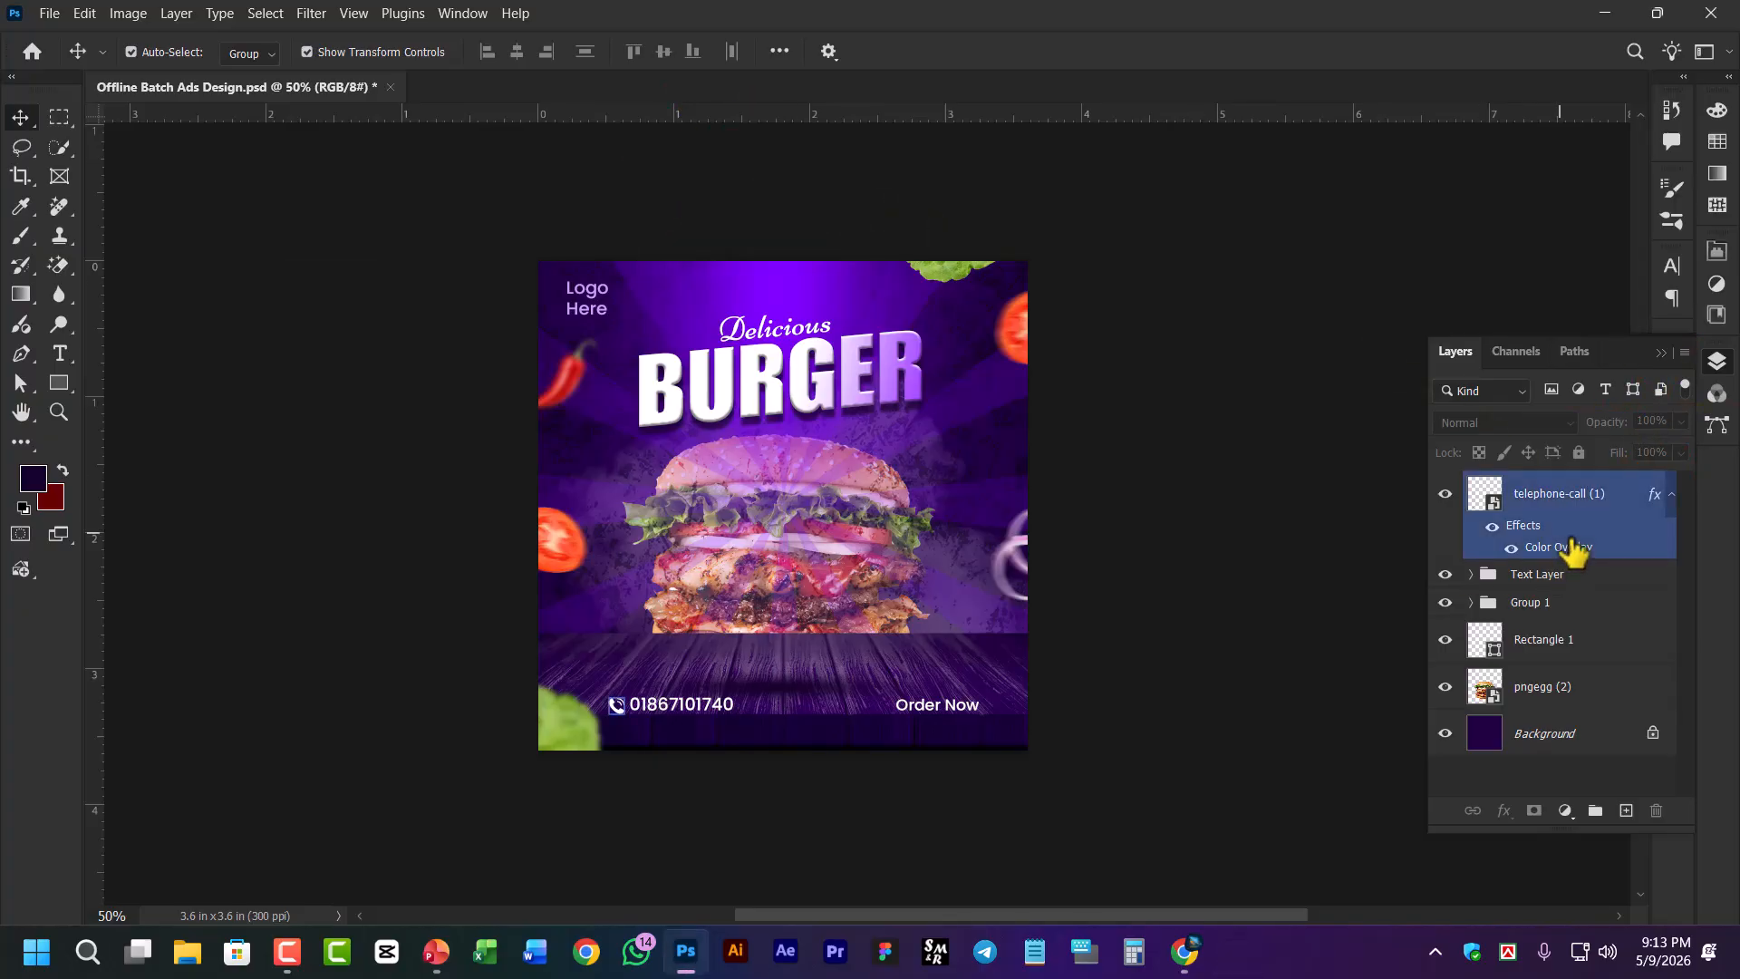
left_click(1682, 564)
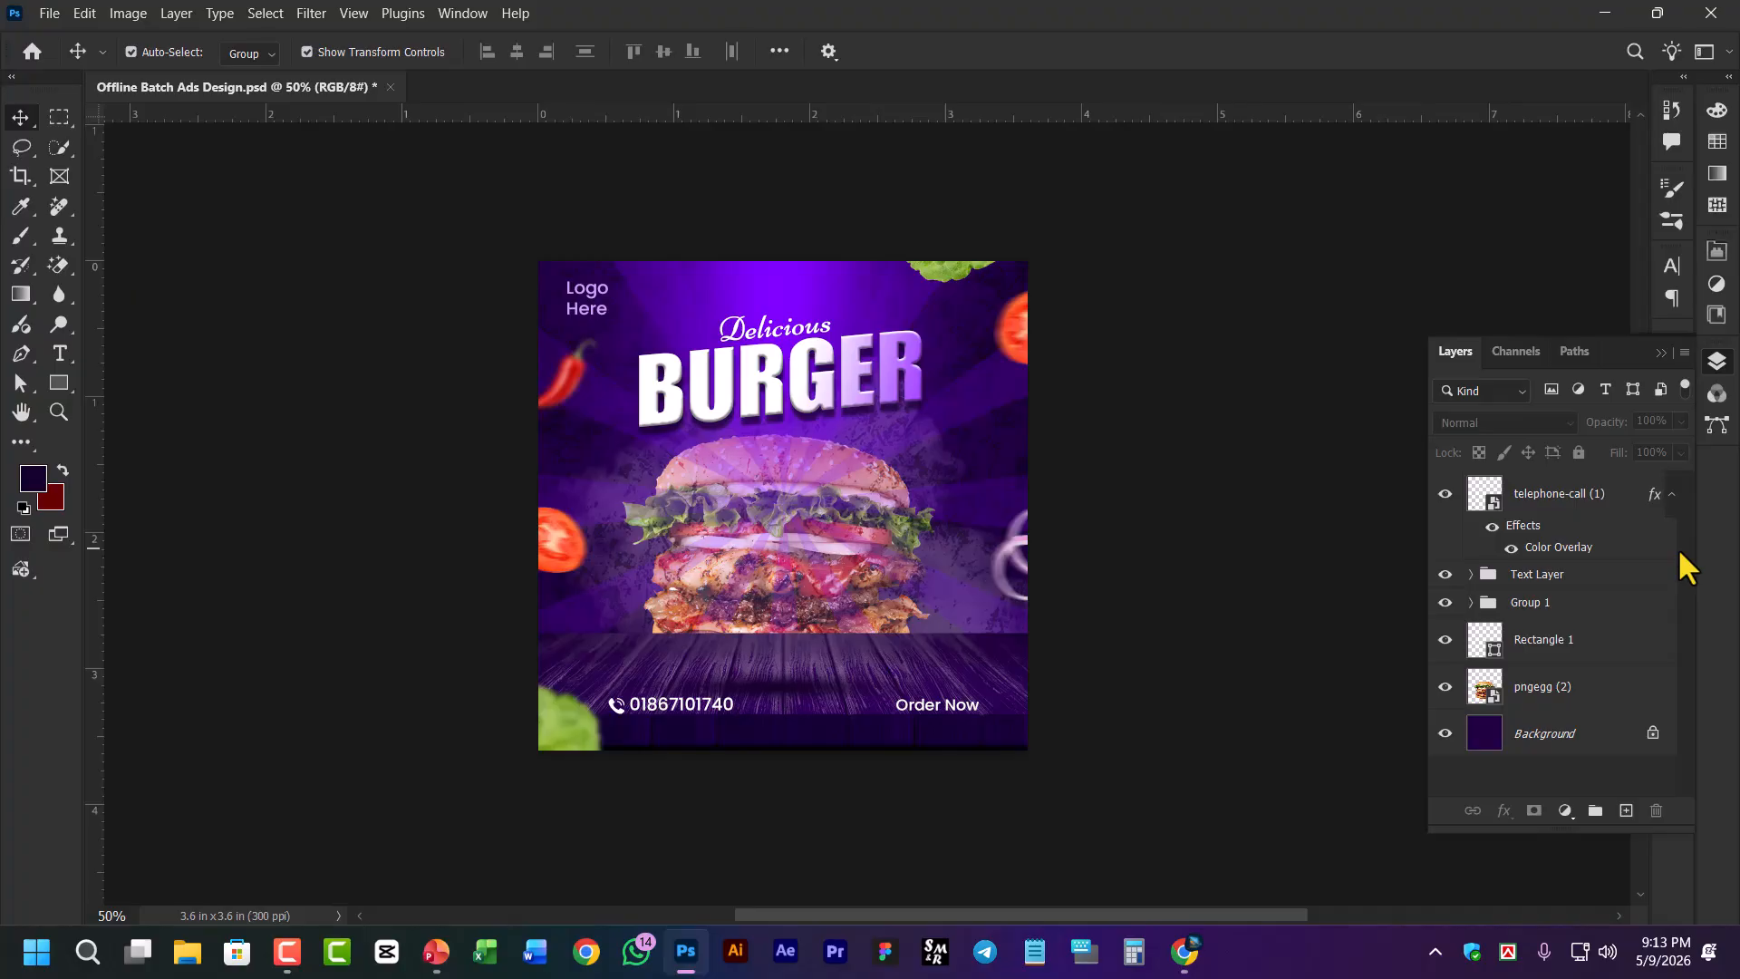
Magnify the screen, review the layer list filtered to pixel layers, and clear the filter
key("super+plus")
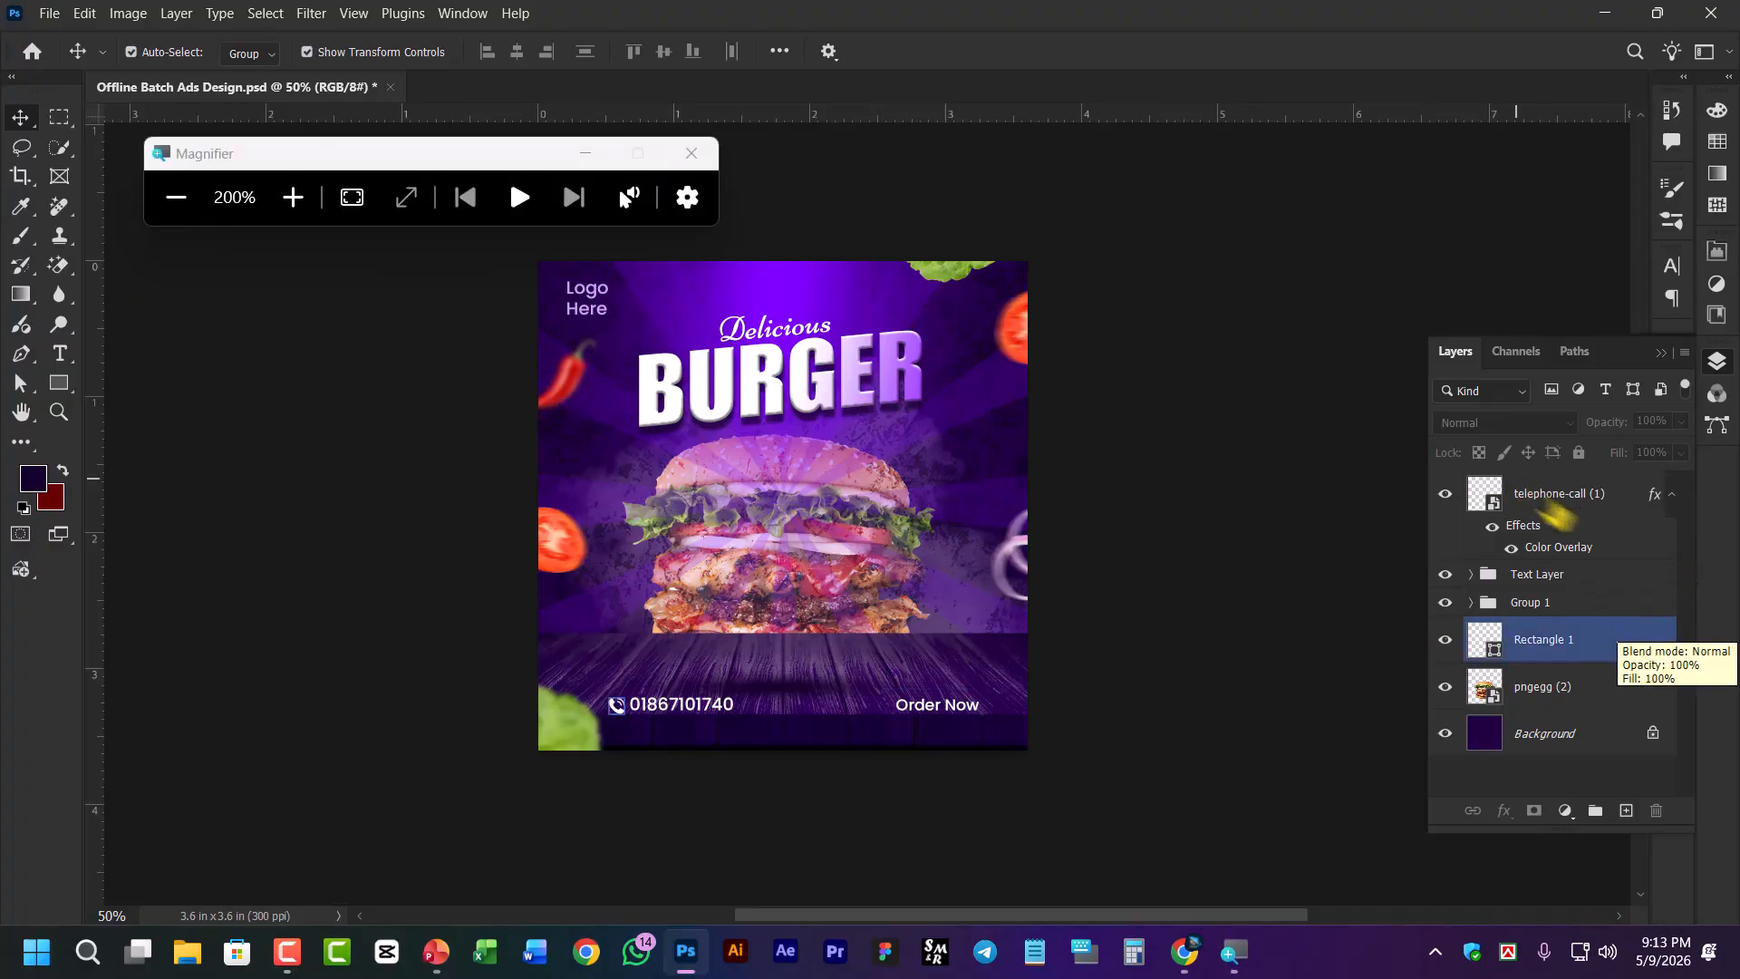
scroll(1575, 494, "up", 1)
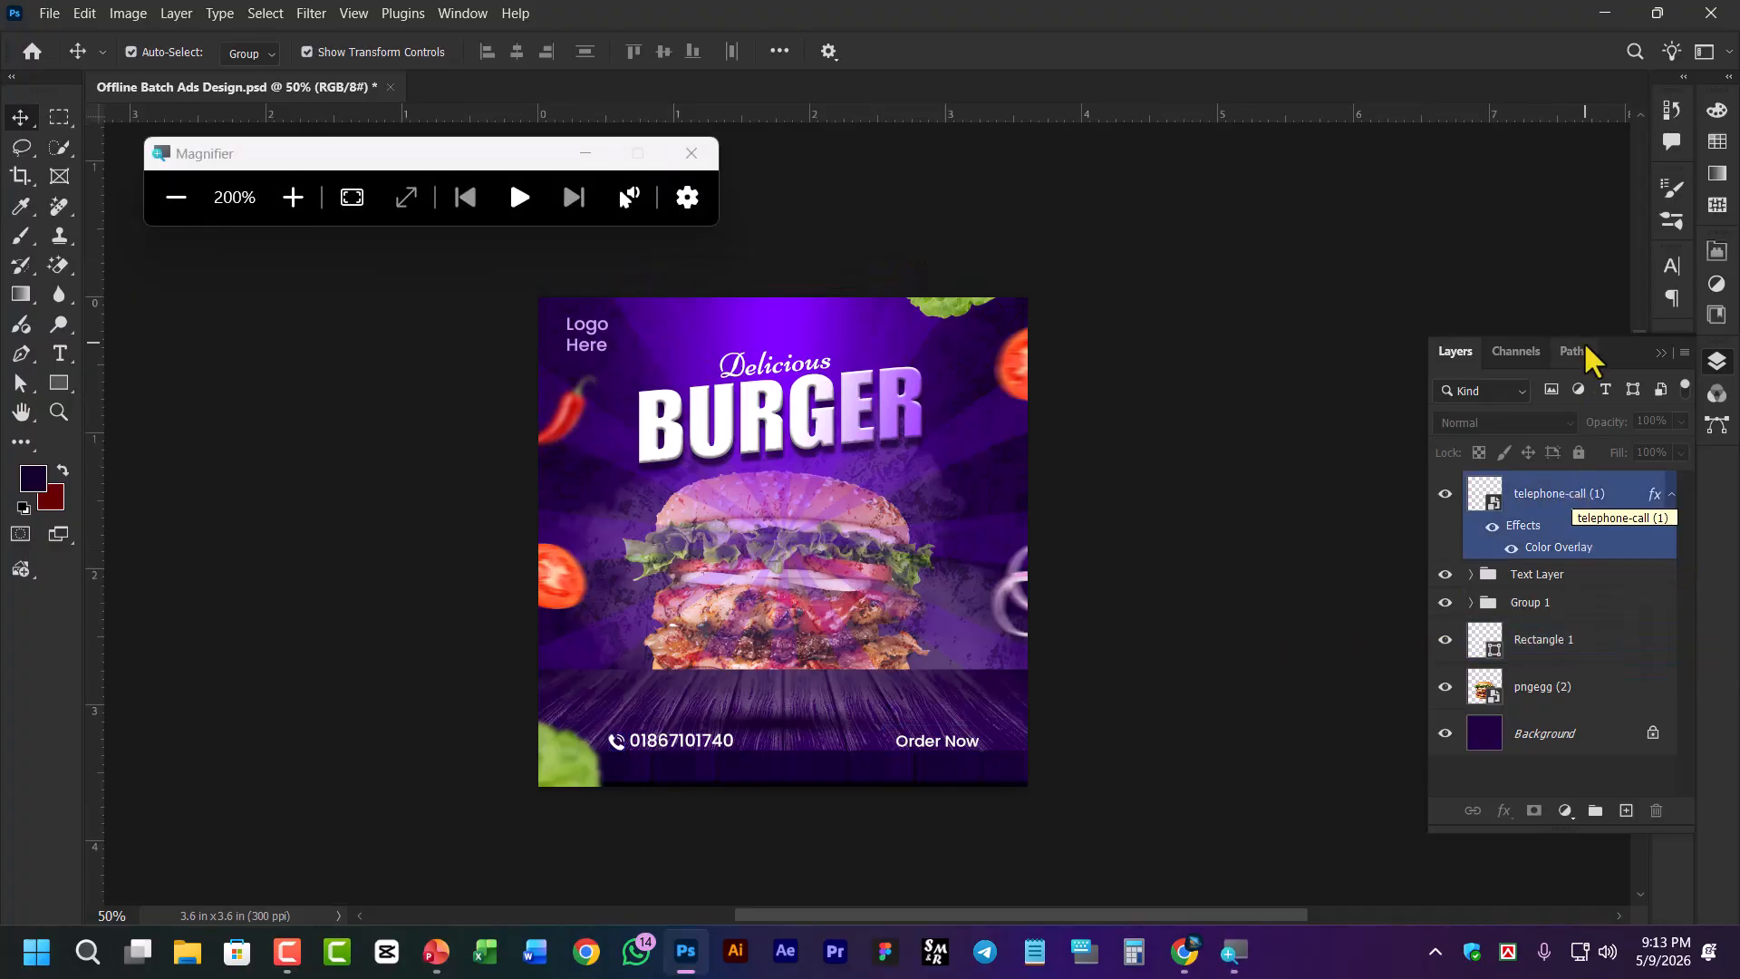
left_click(1552, 389)
left_click(1552, 540)
left_click(1556, 494)
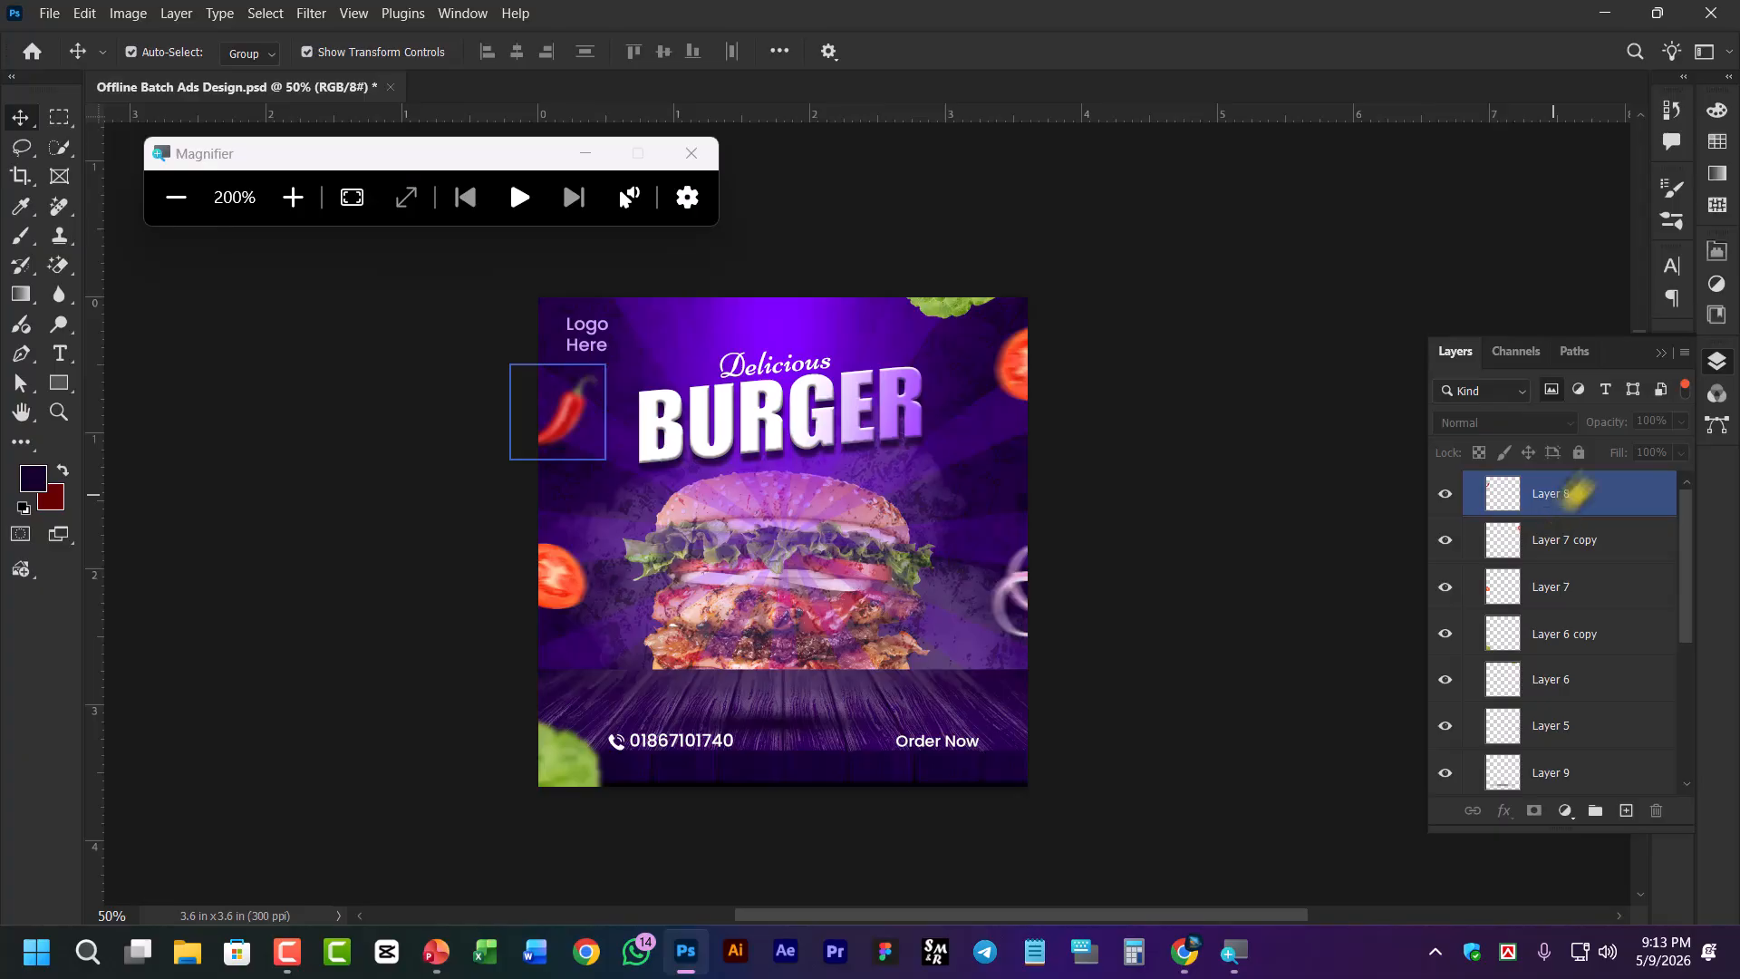
left_click(1552, 389)
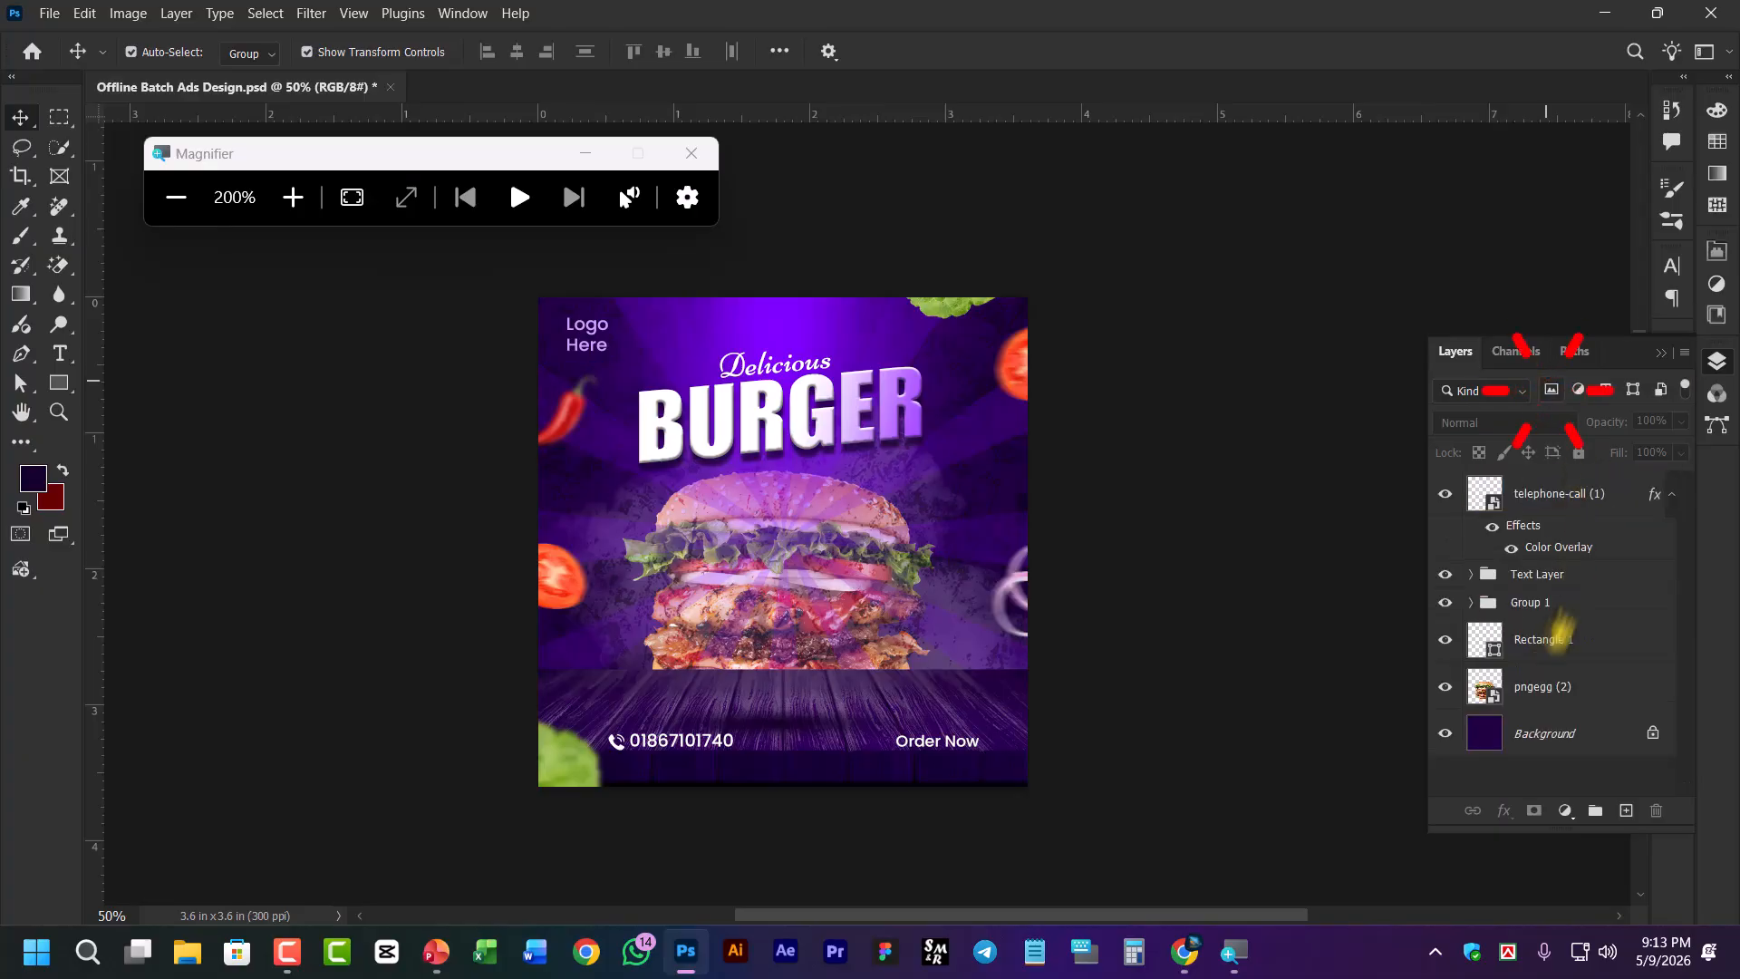
Rename the Group 1 layer group as Images
left_click(1541, 639)
left_click(1529, 602)
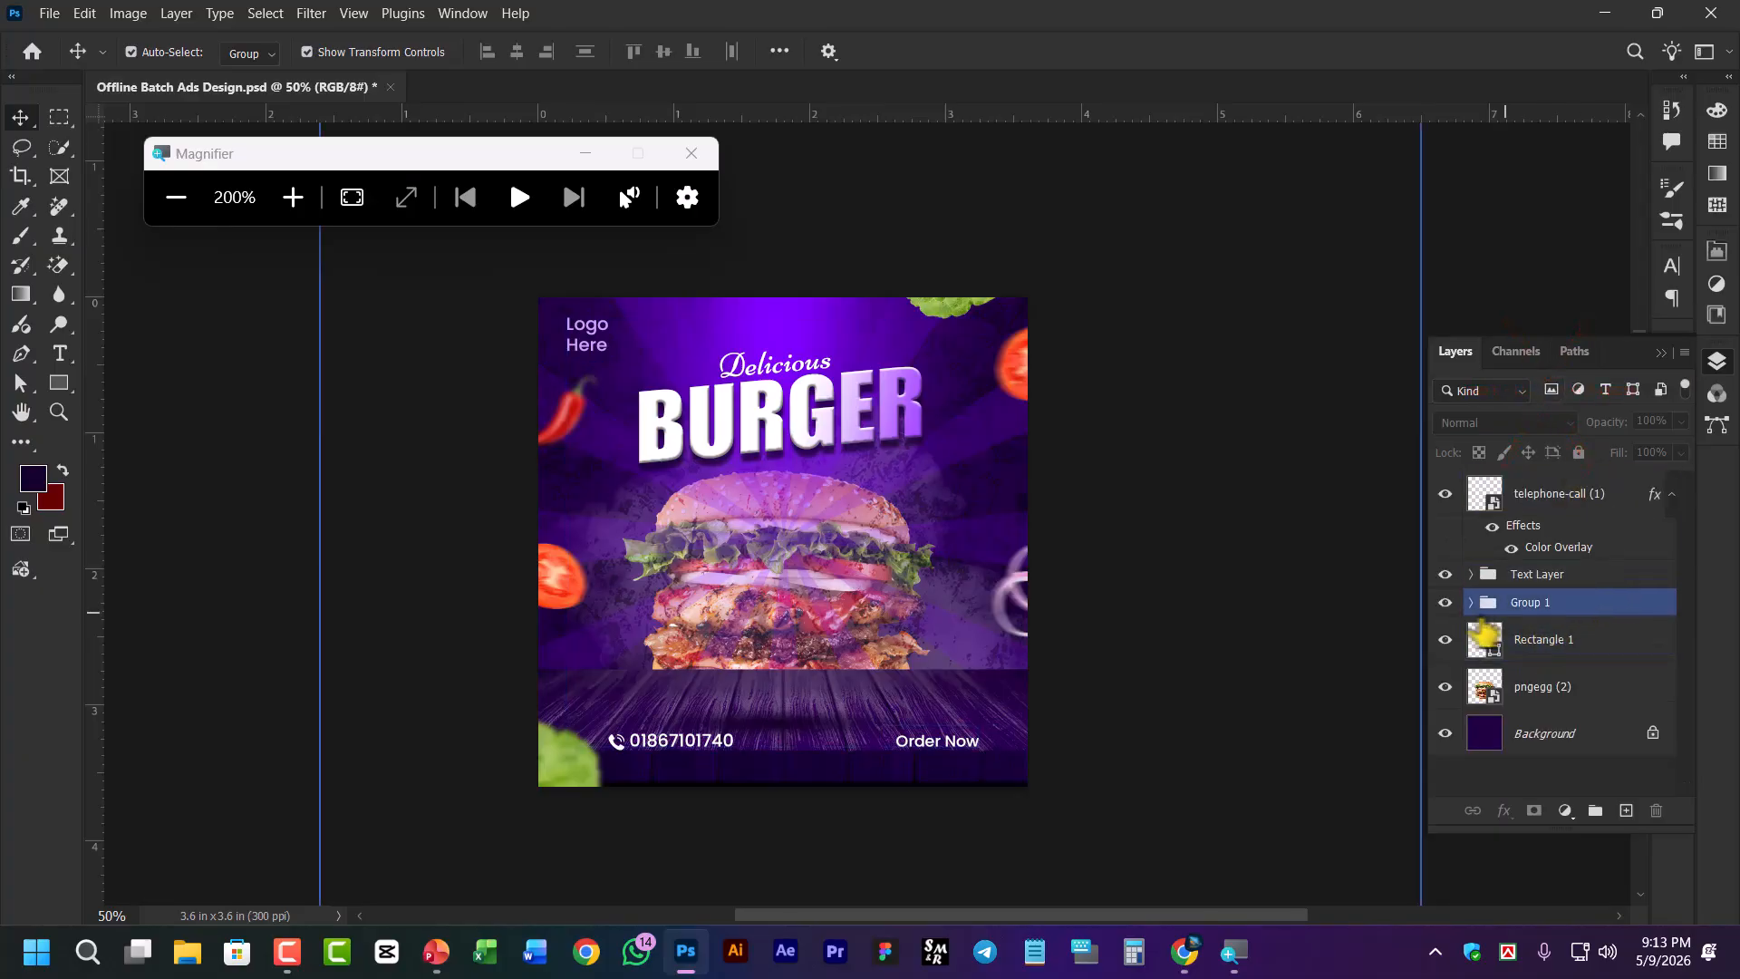
double_click(1539, 606)
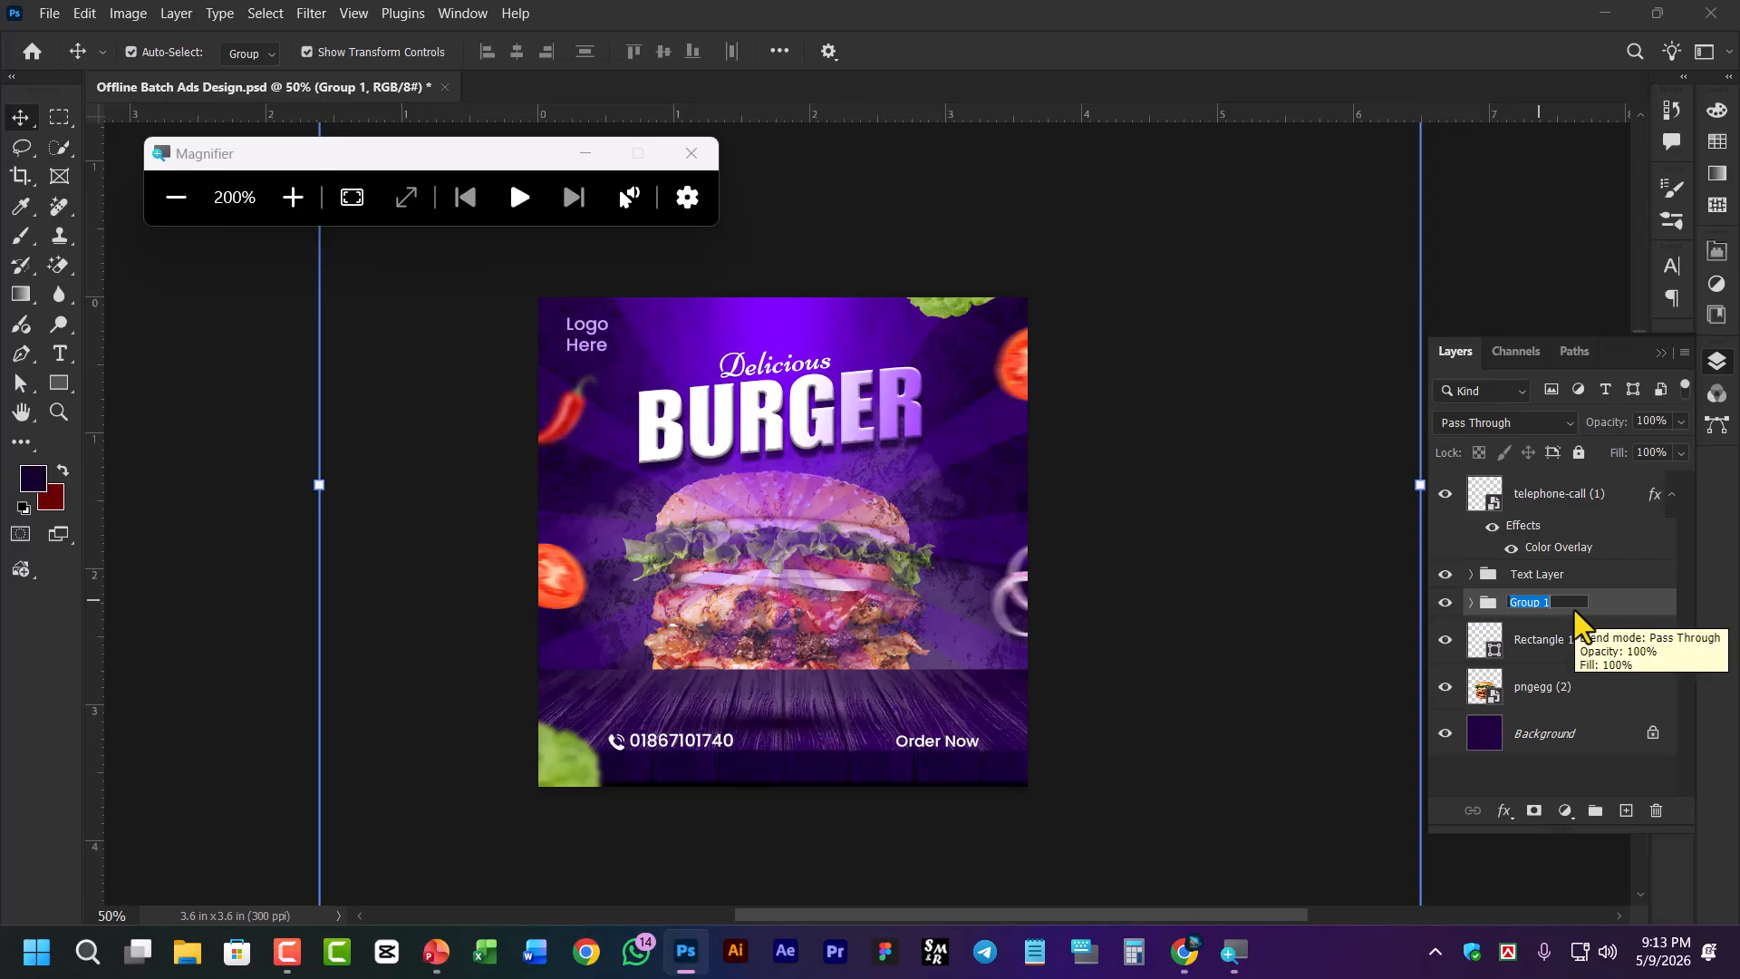
key("BackSpace")
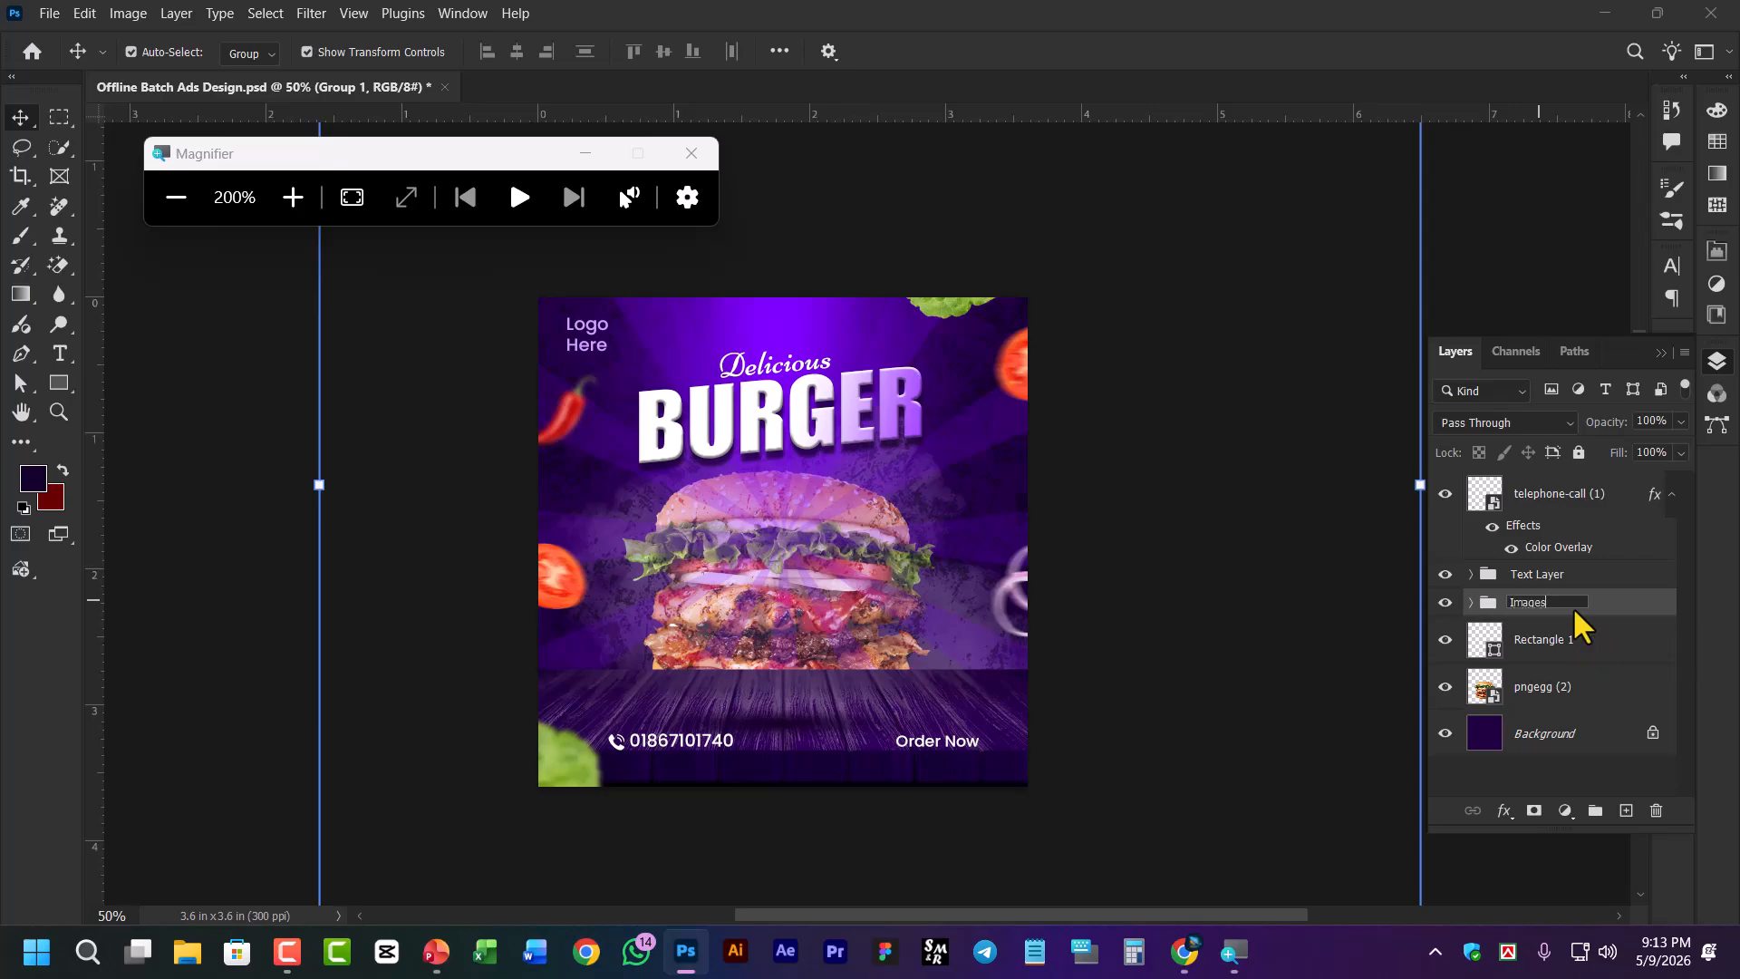
key("Return")
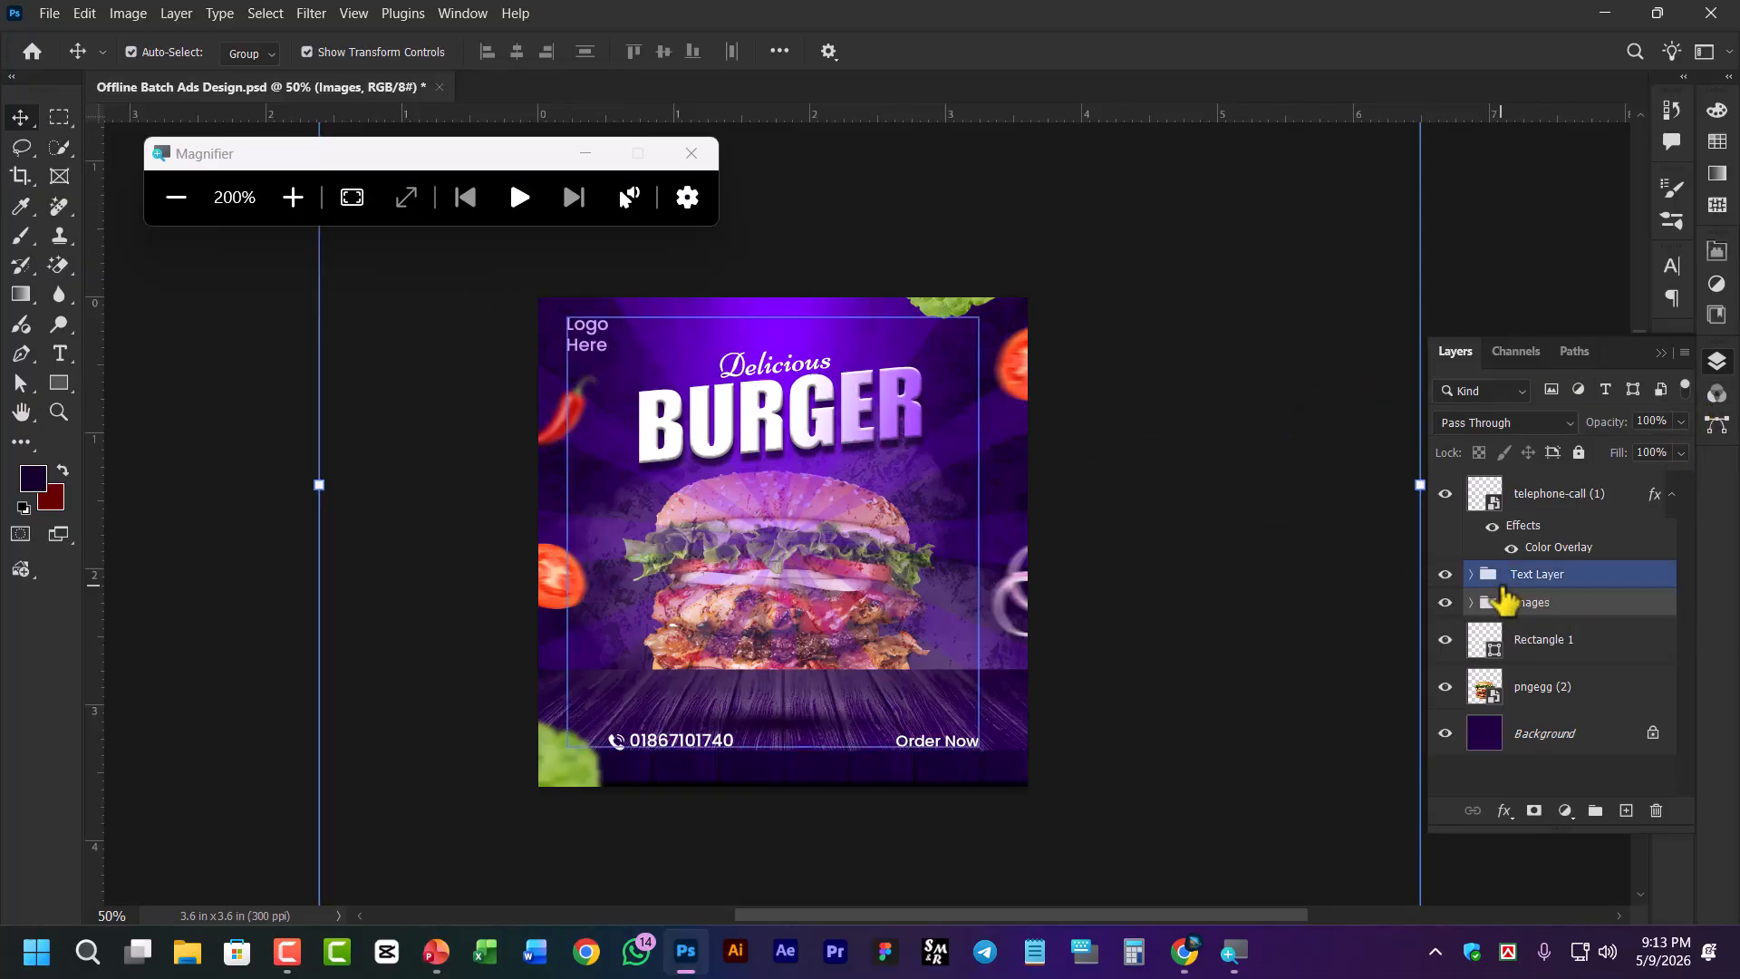
scroll(1498, 589, "down", 1)
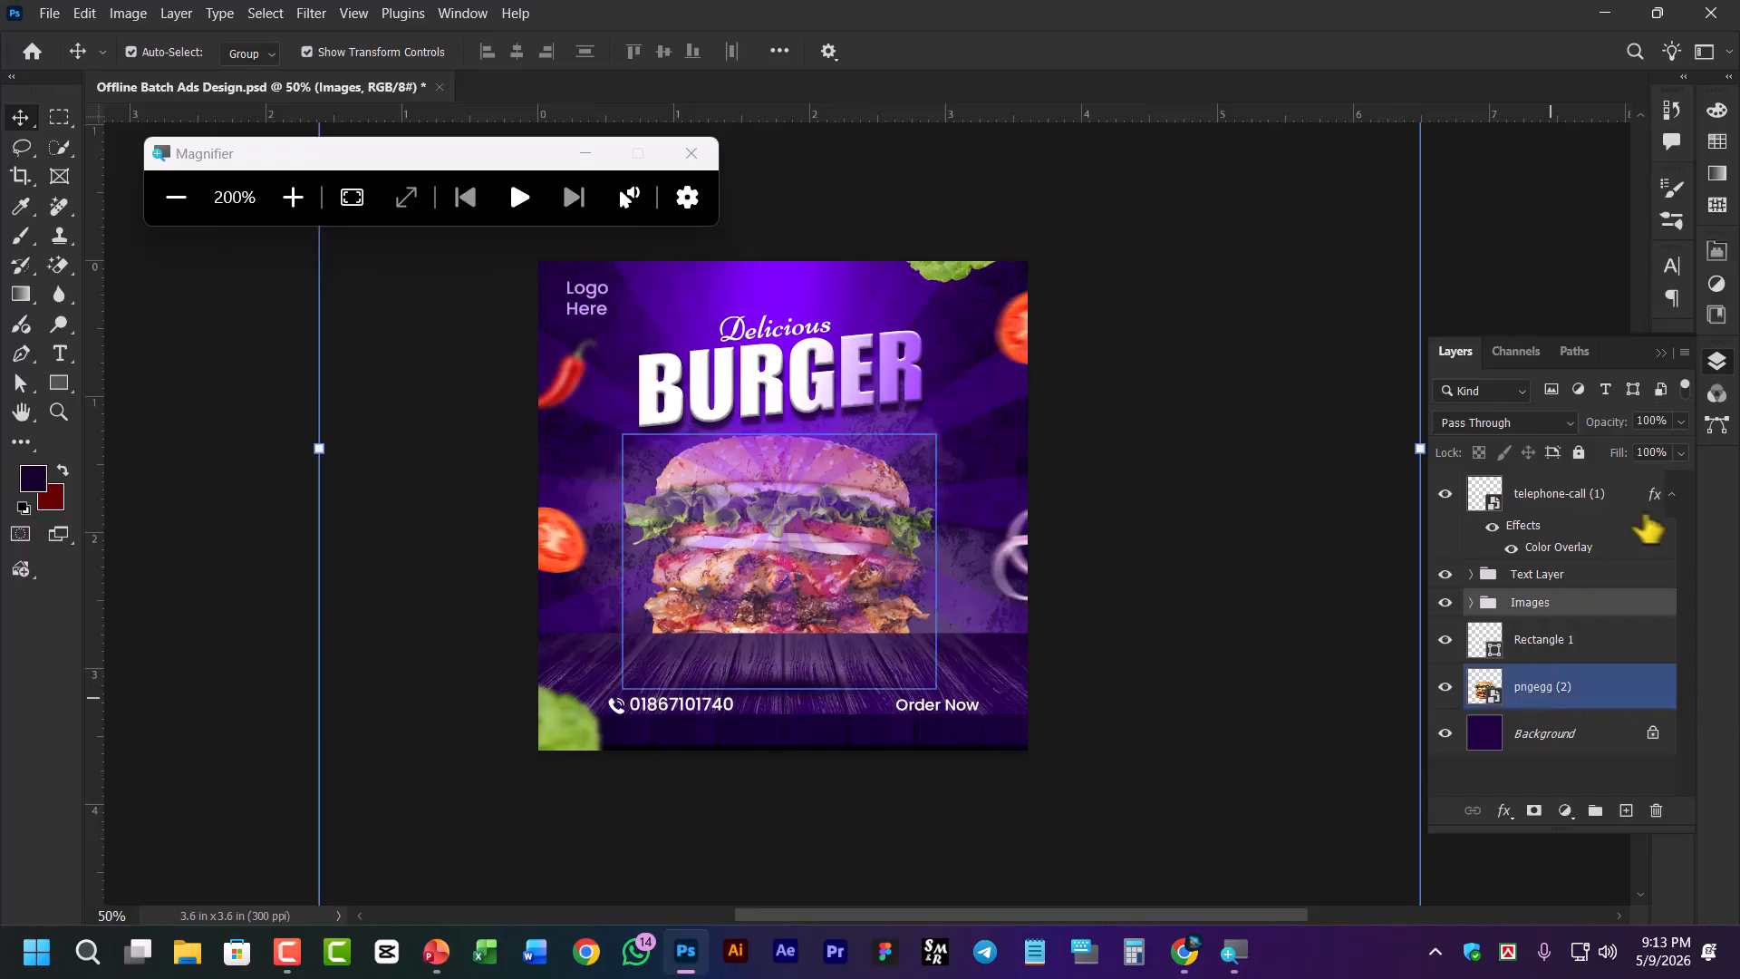
left_click(1583, 644)
left_click(1575, 785)
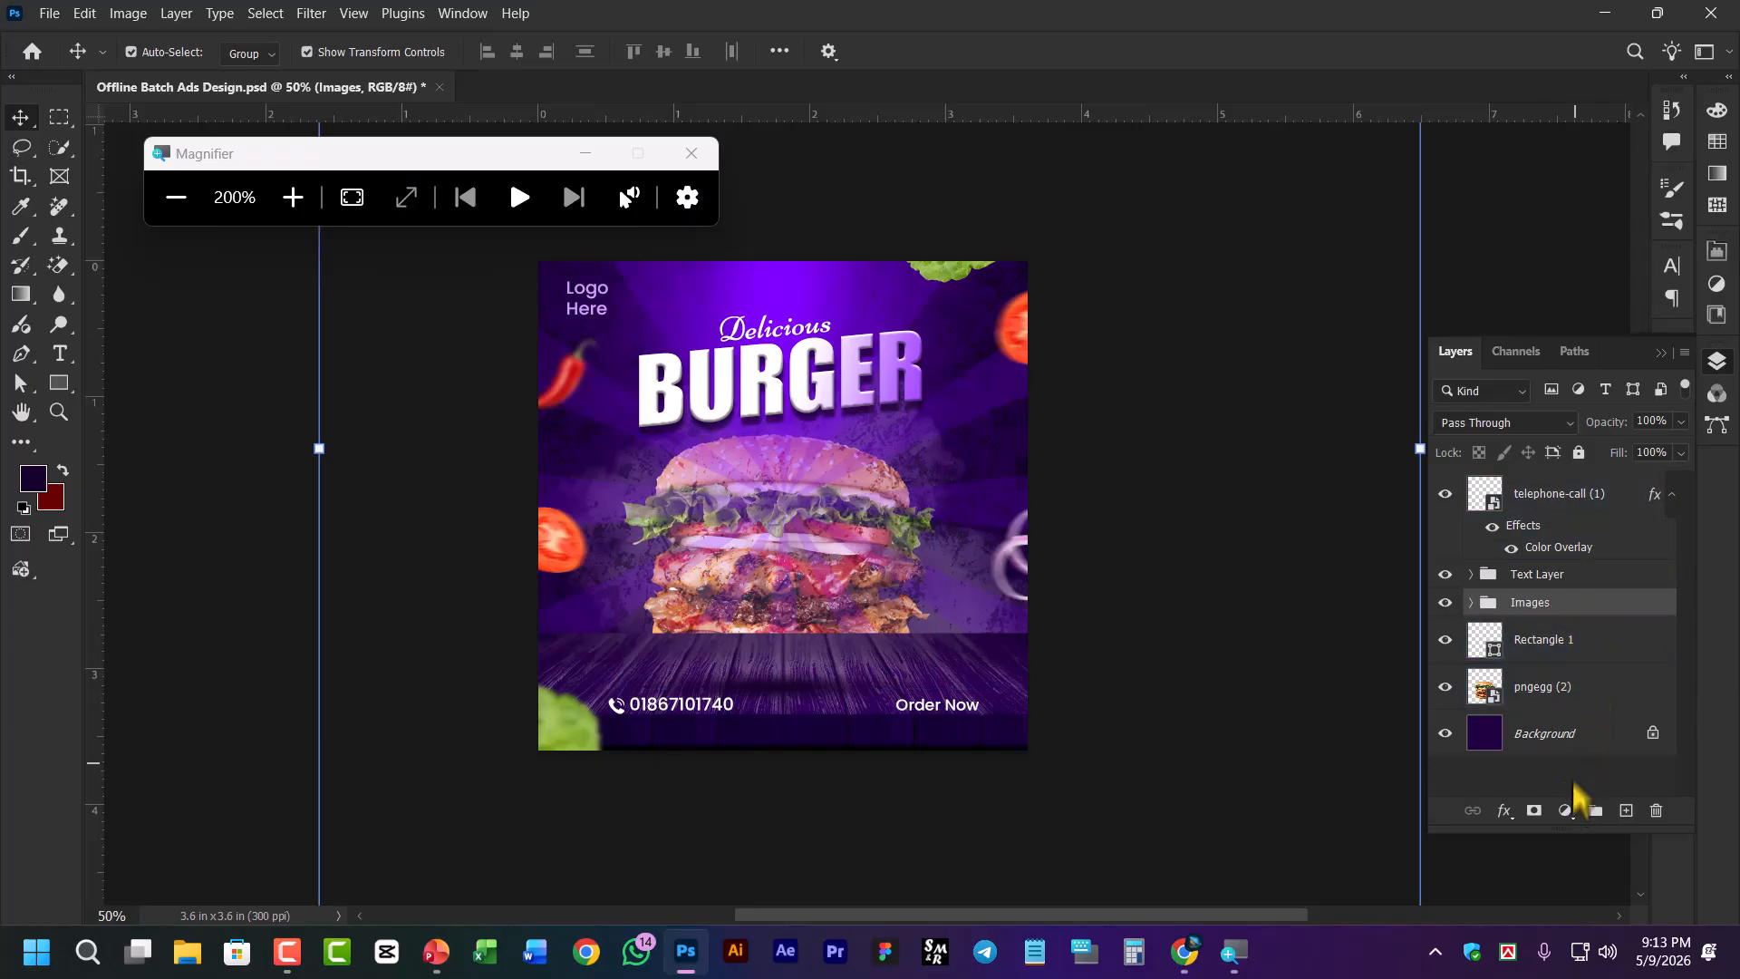
left_click(1556, 691)
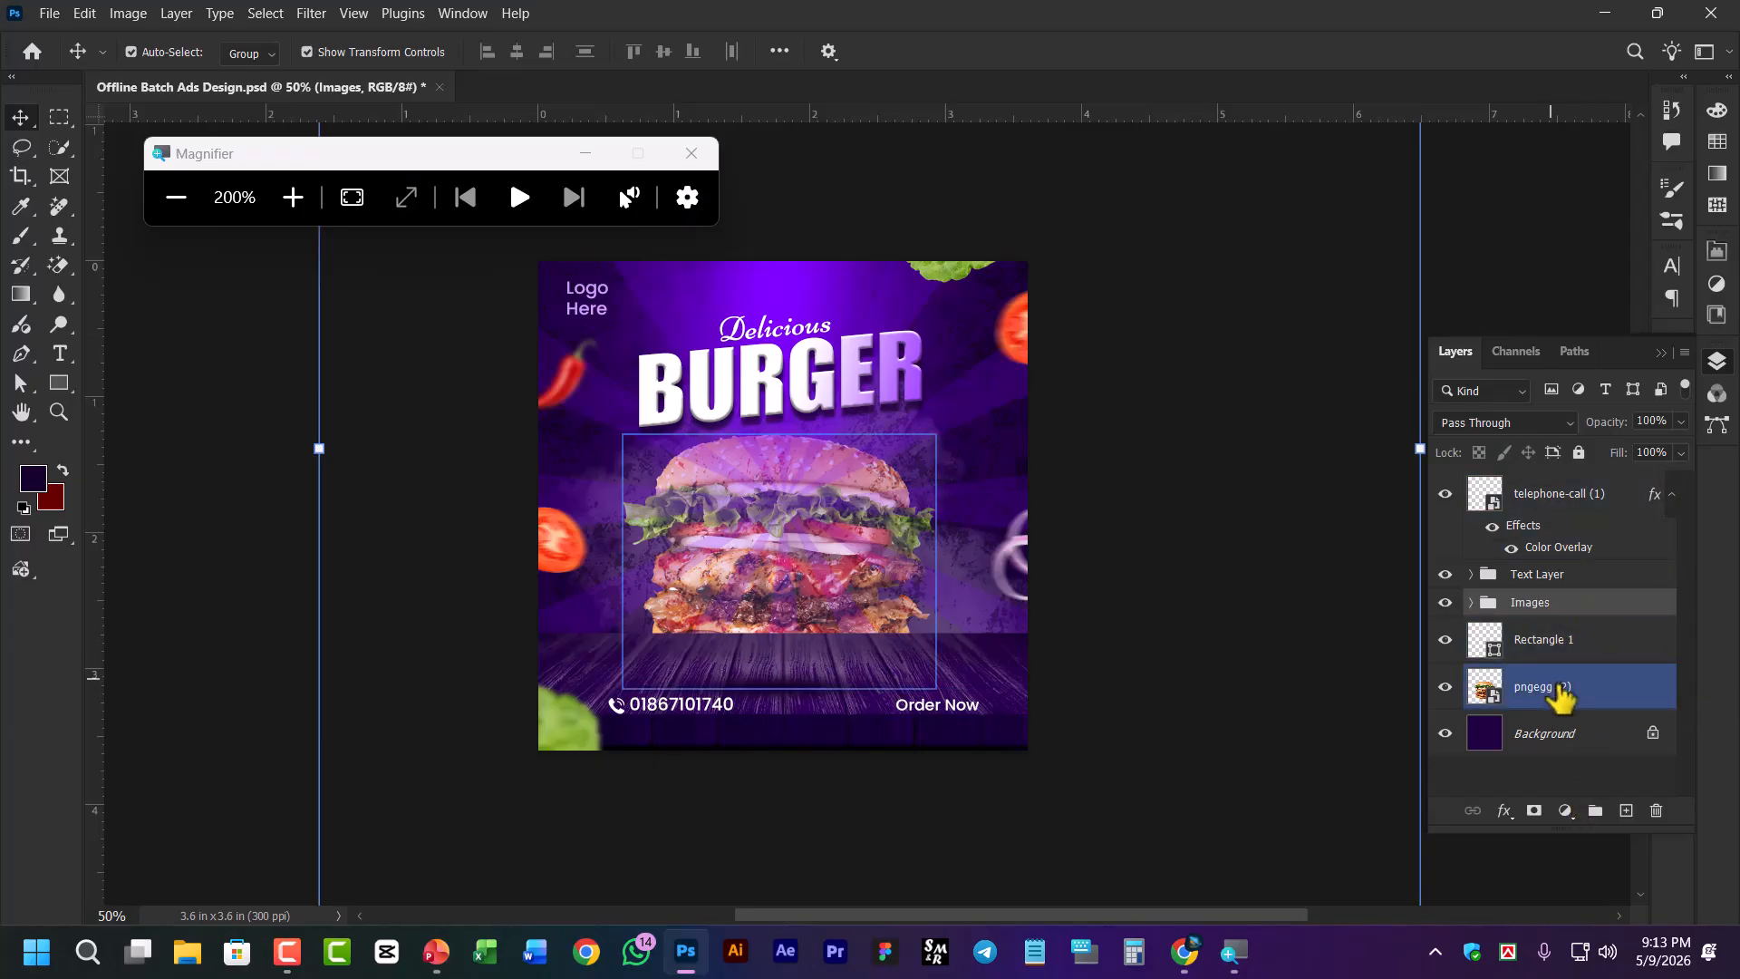
left_click(1593, 645)
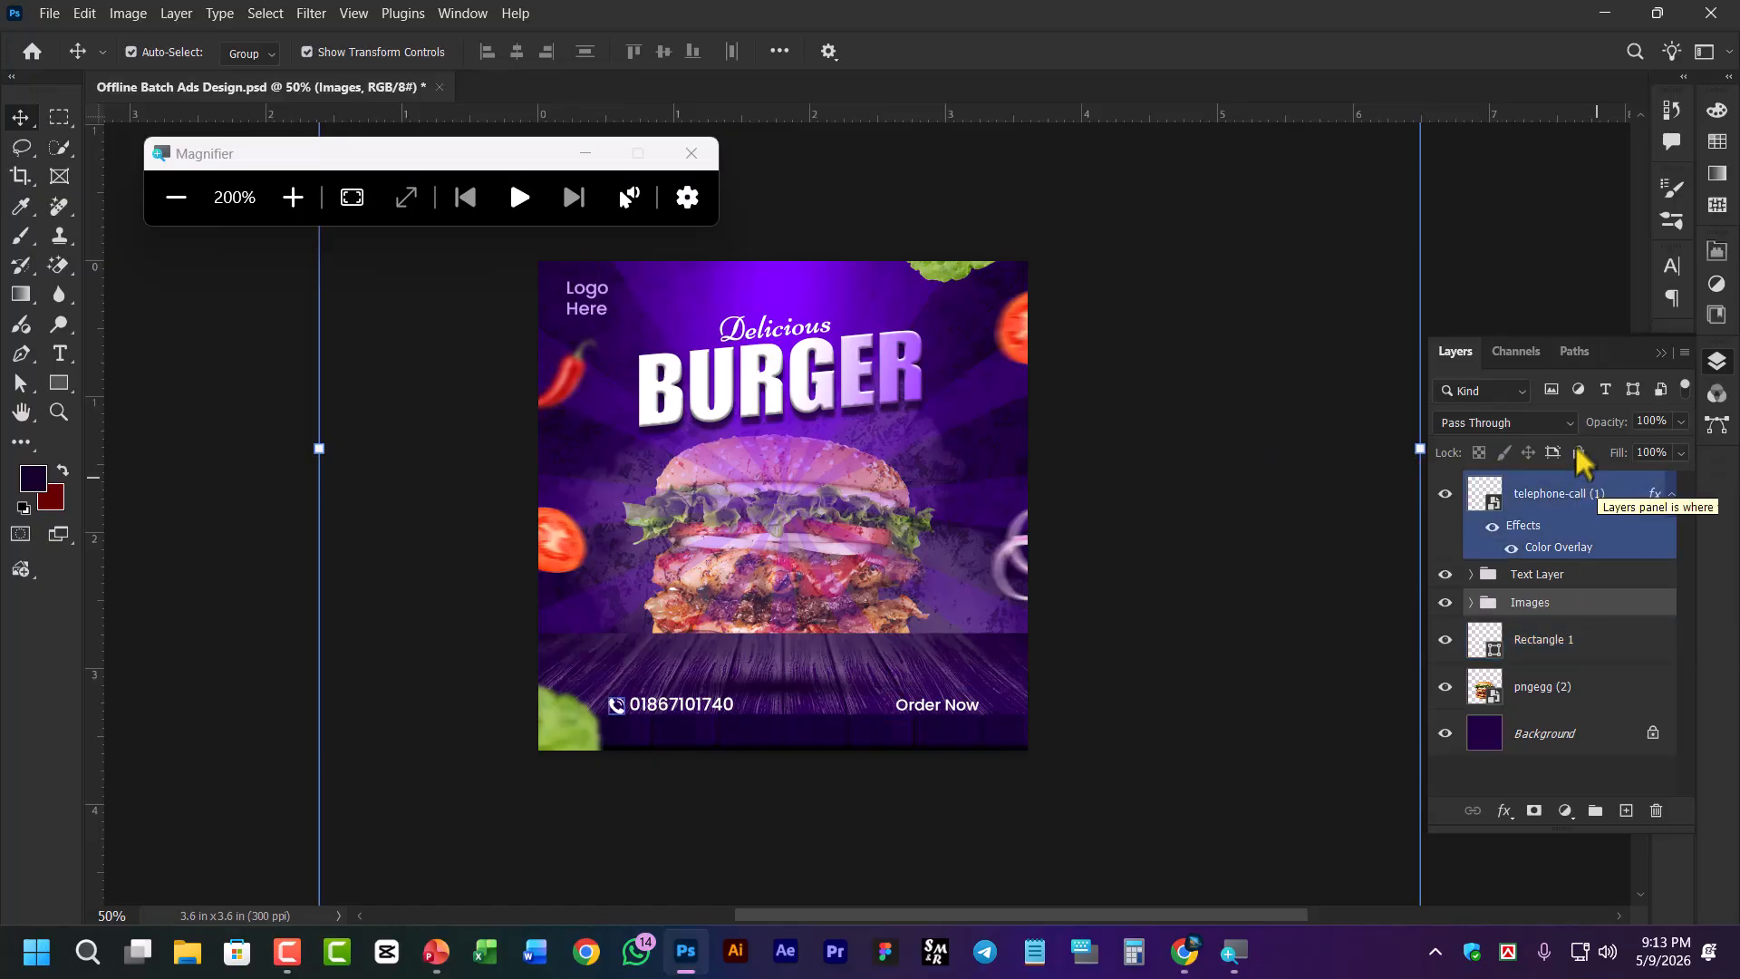
Filter the layer list to shape layers and create new layer groups with the Rectangle 1 layer selected
left_click(1633, 389)
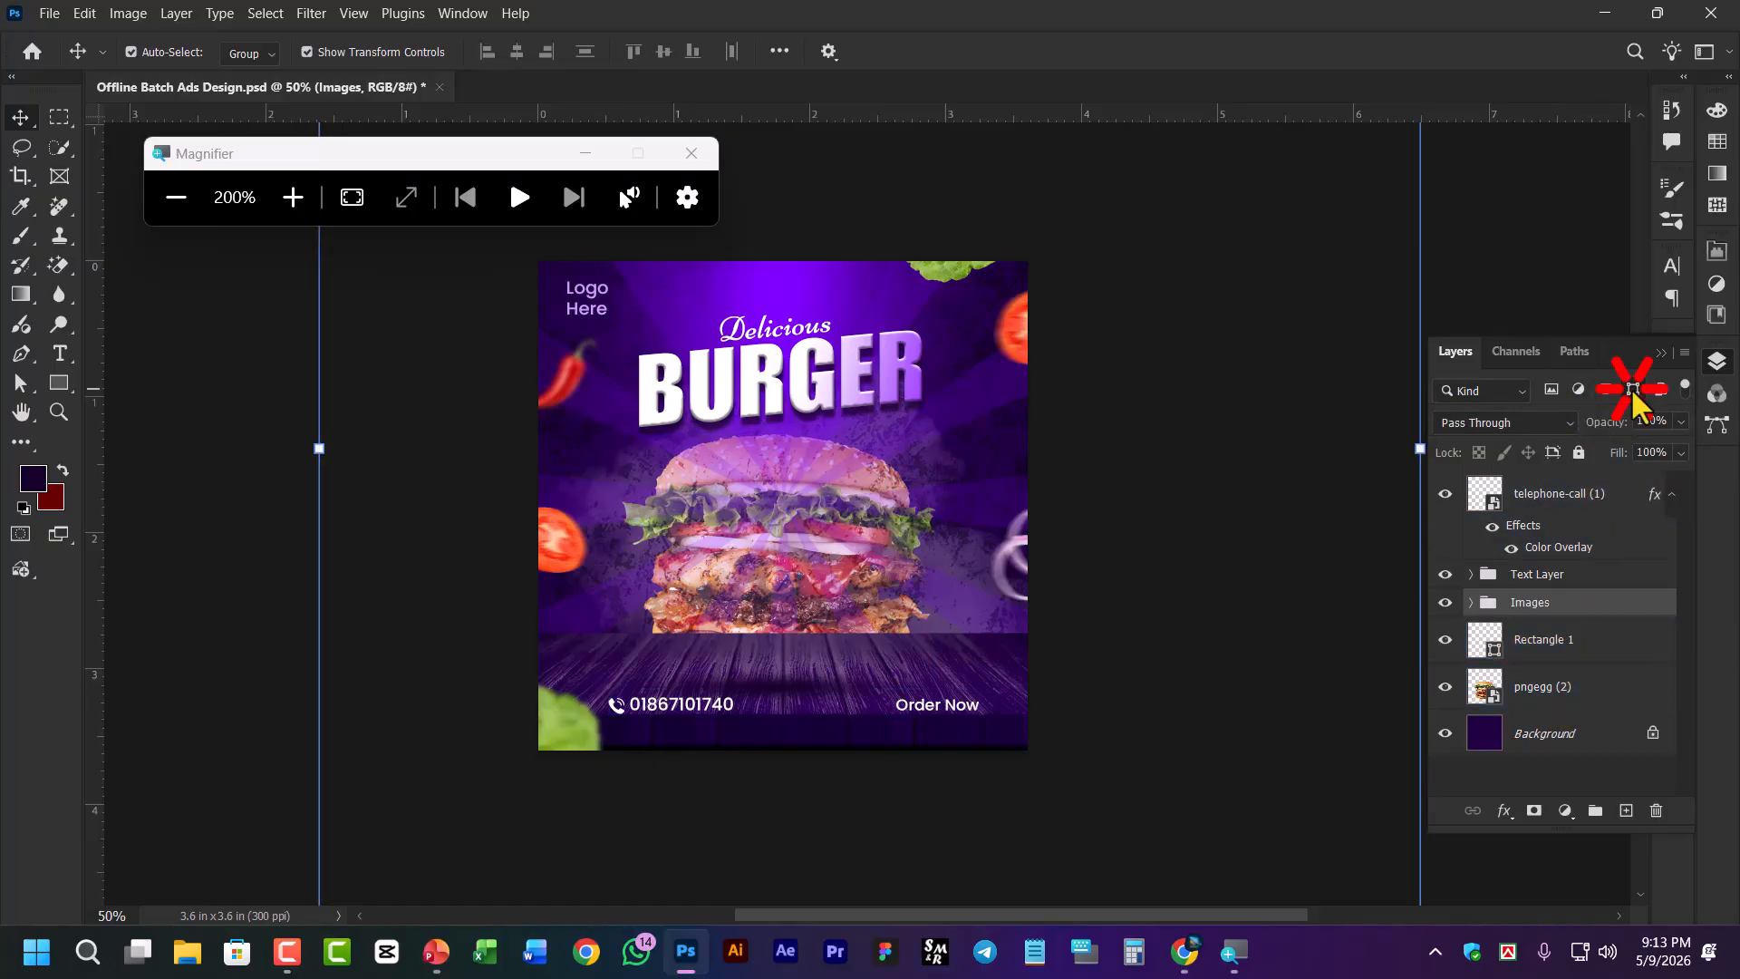
left_click(1575, 505)
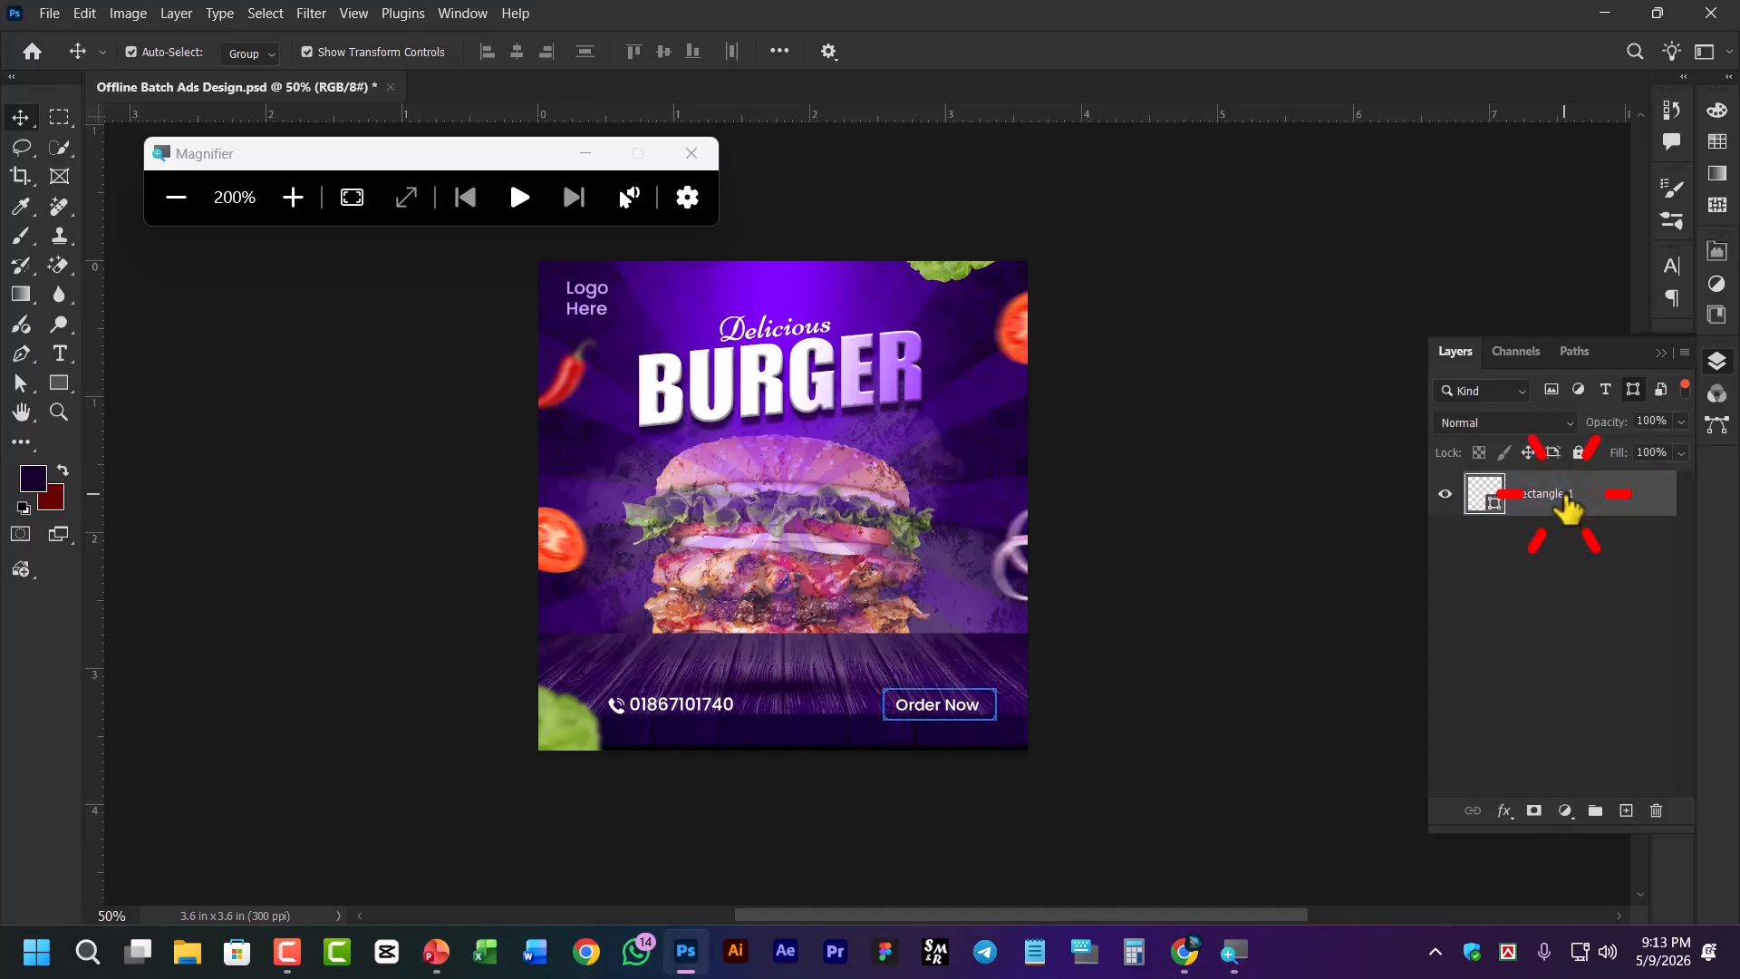
left_click(1591, 820)
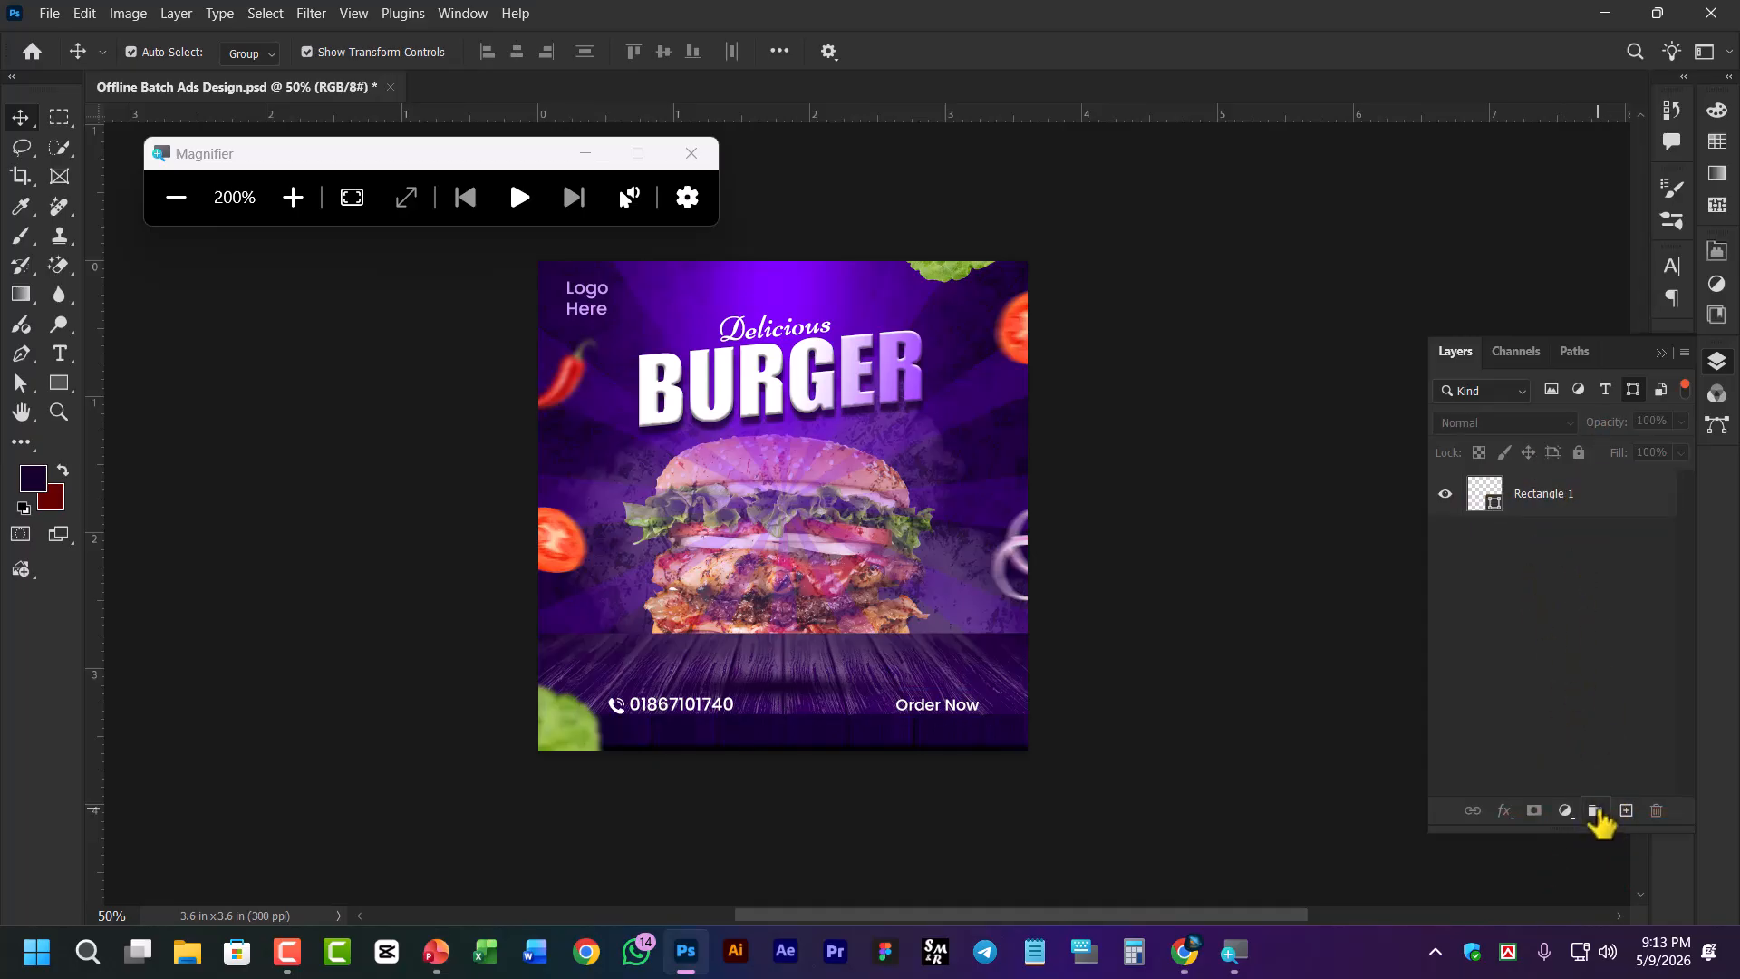
left_click(1552, 497)
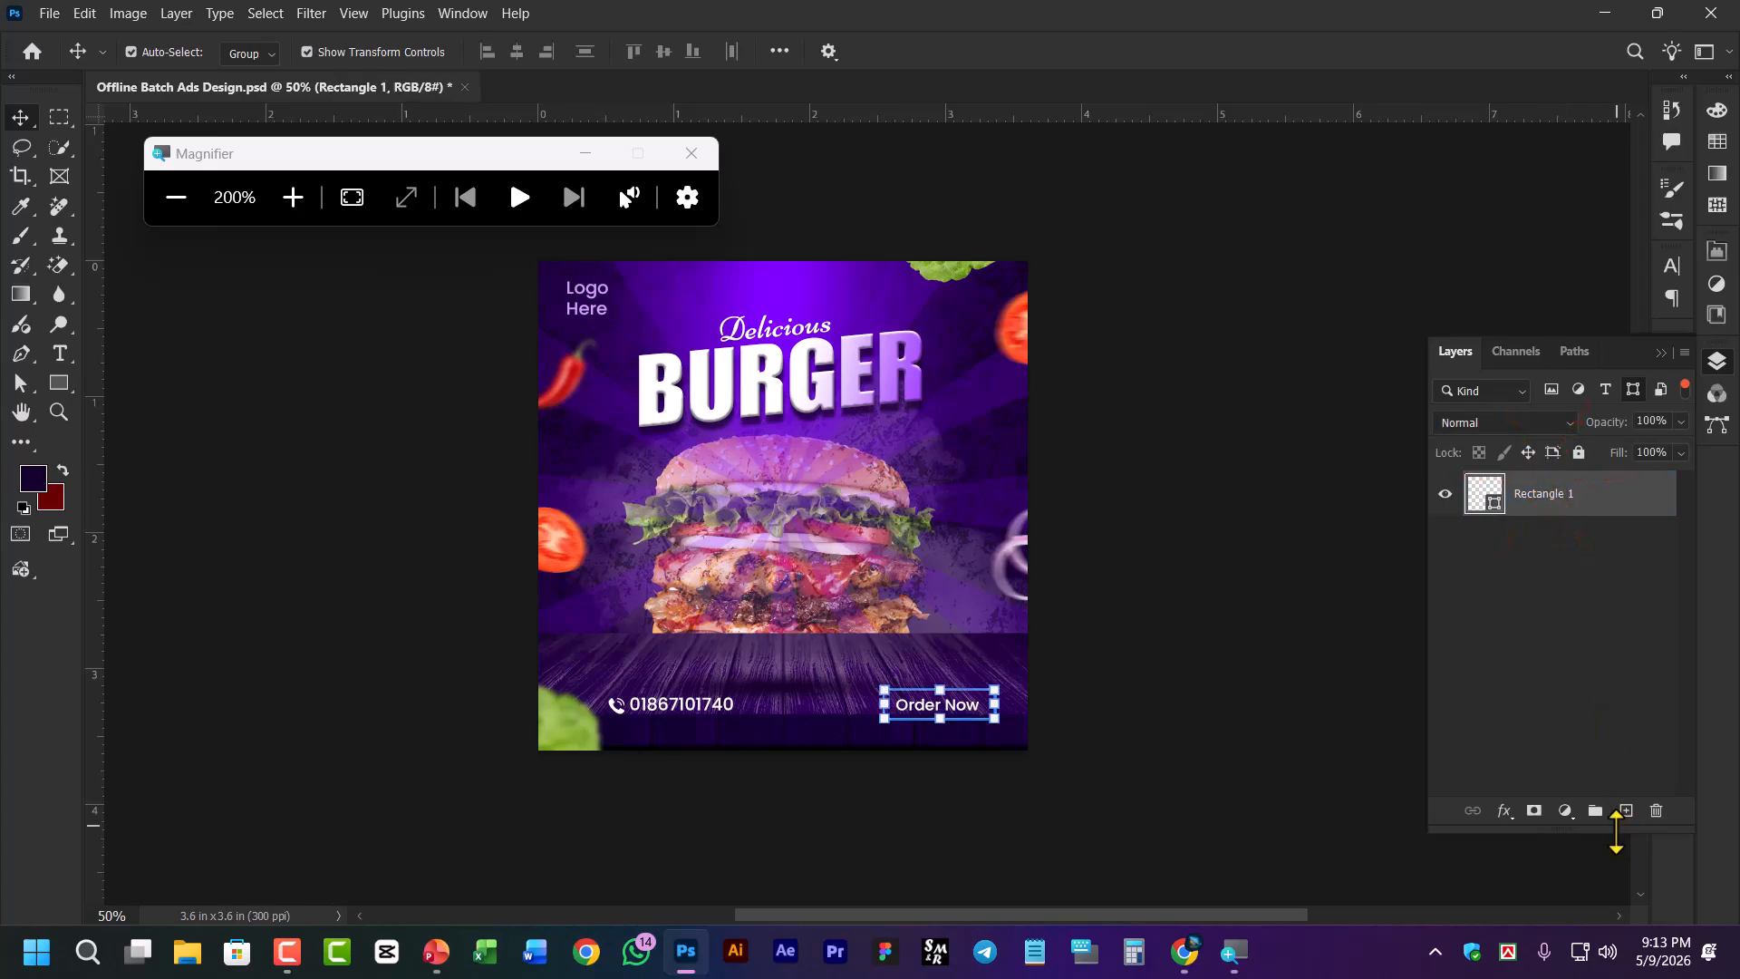
left_click(1602, 807)
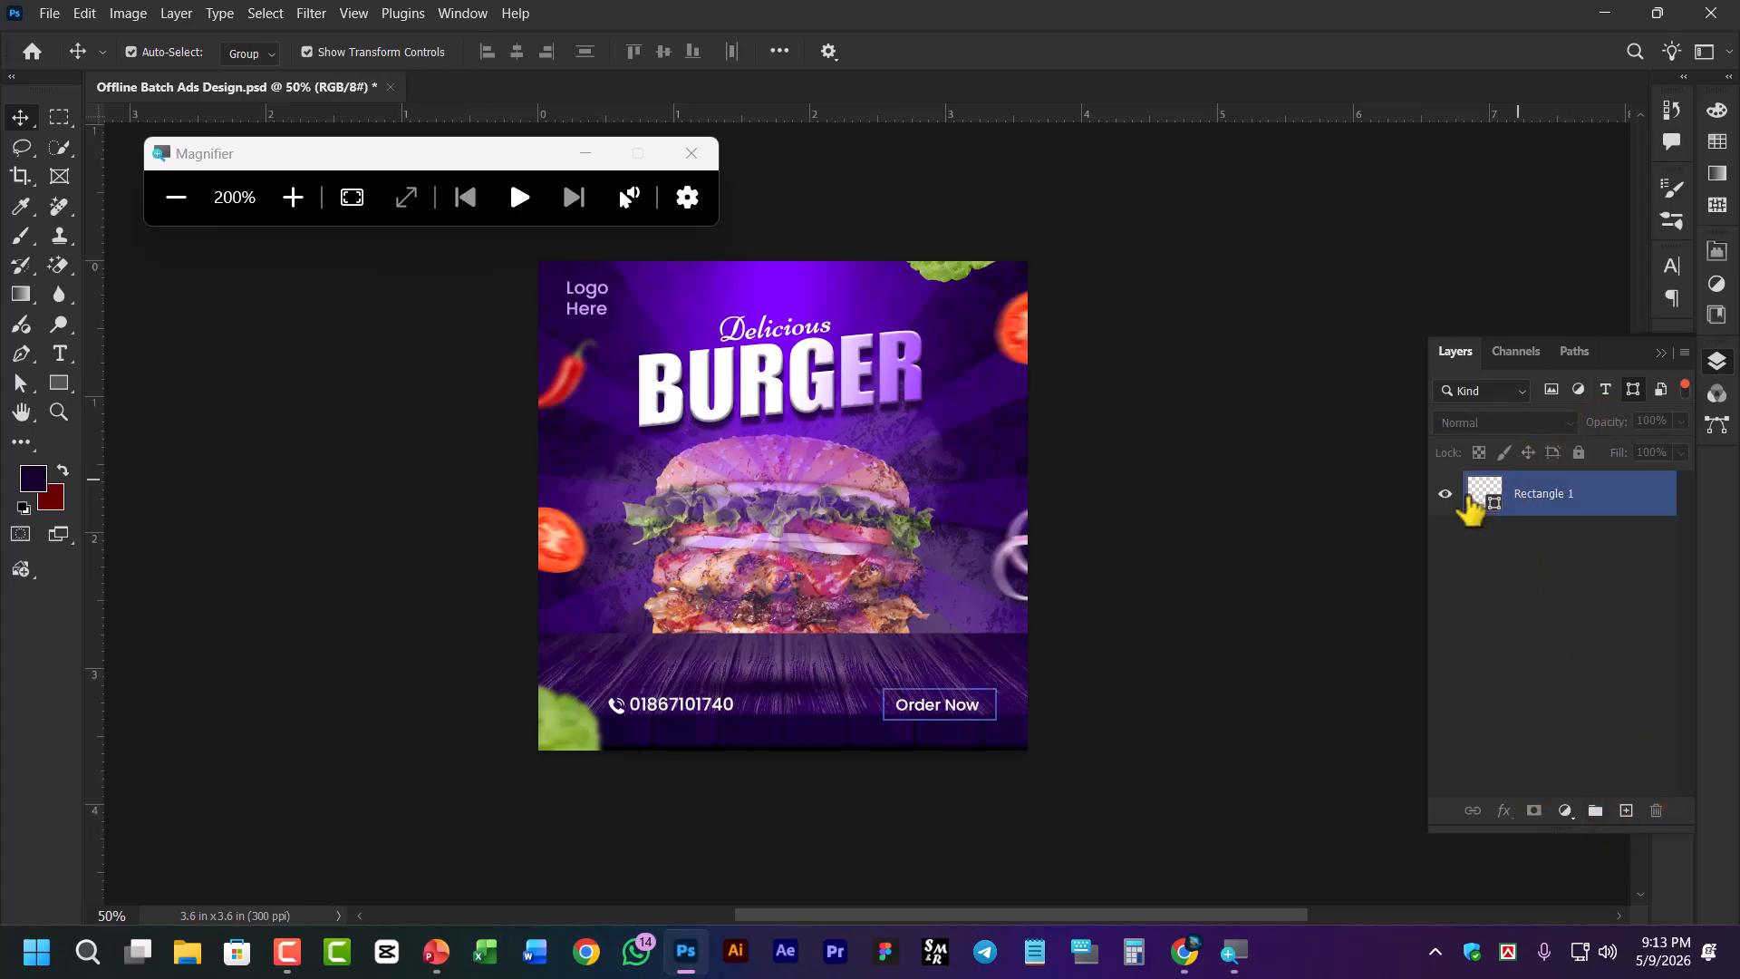
Add pixel layers to the filtered list, remove them again, and clear the shape-layer filter
left_click(1552, 390)
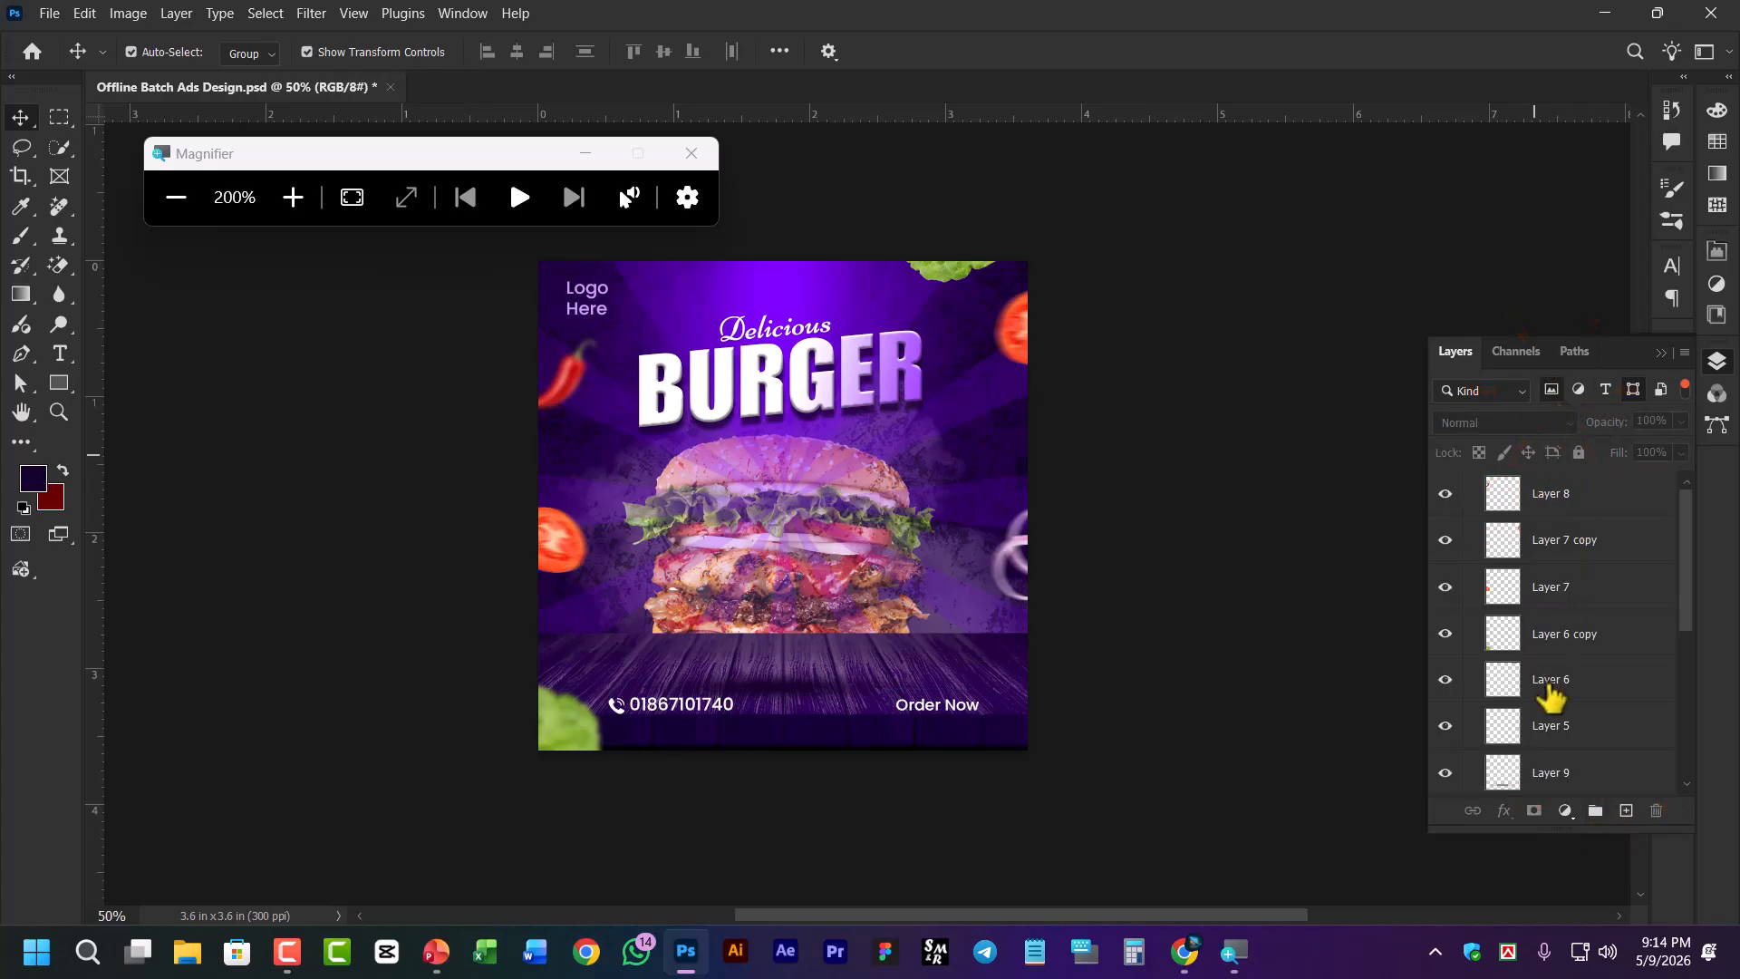
left_click(1552, 390)
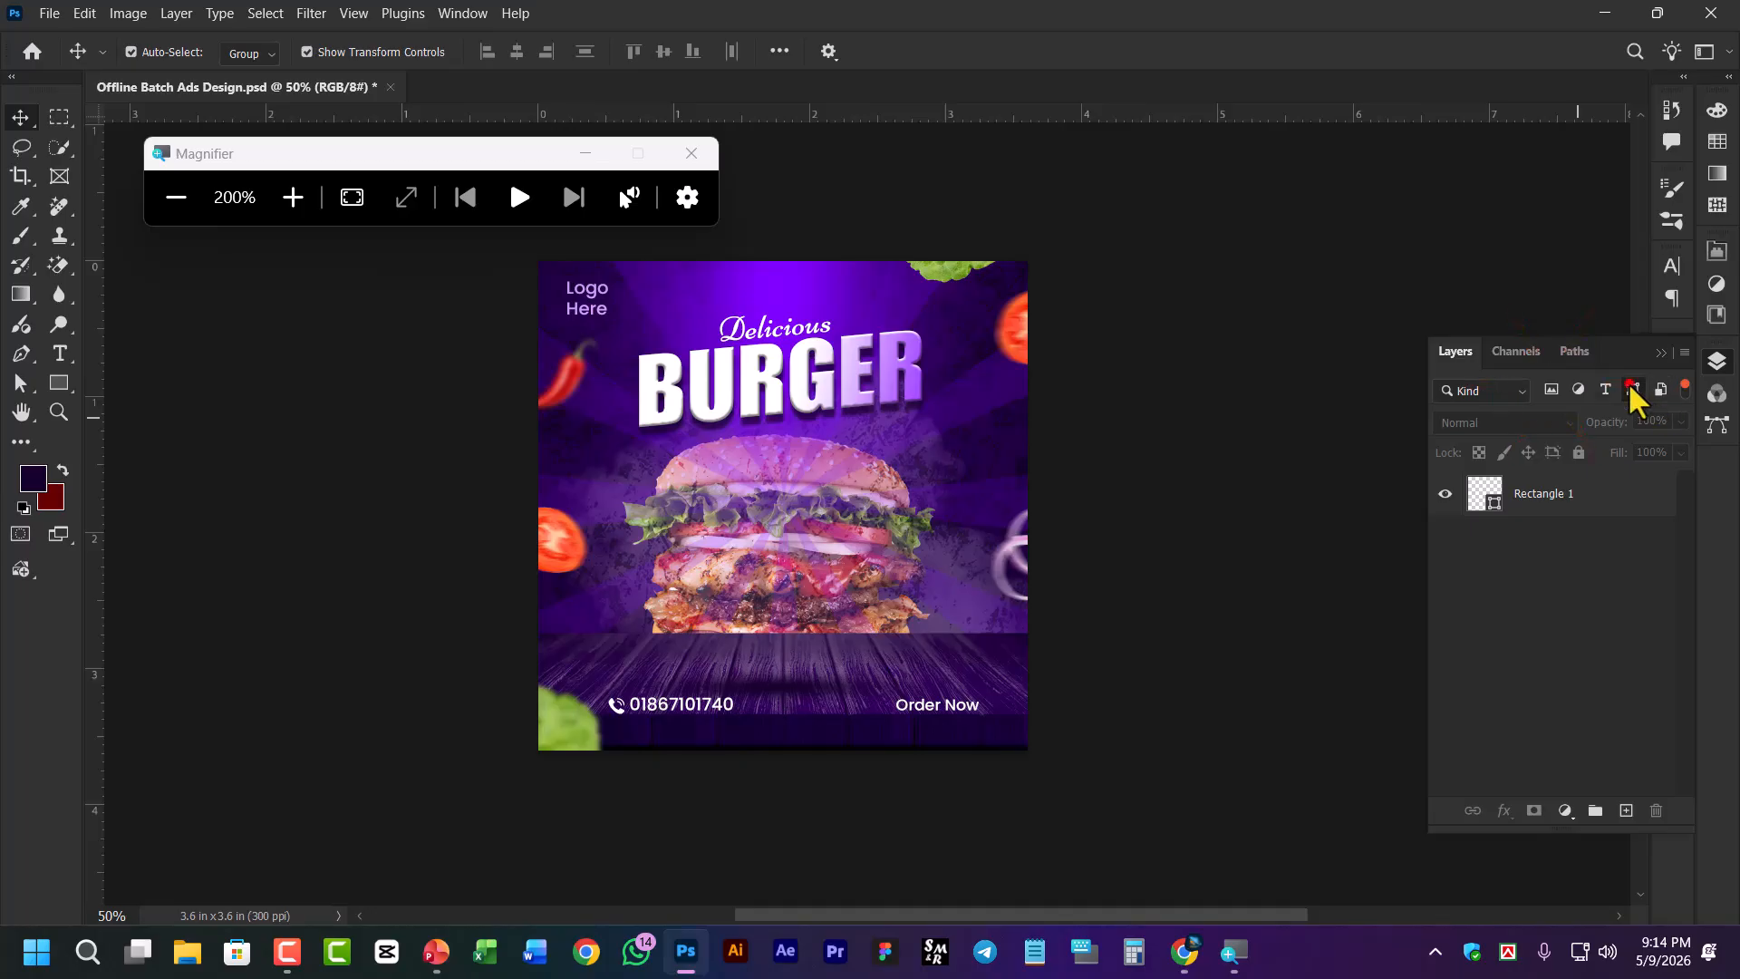
left_click(1633, 390)
Remove the empty Group 3 above the Rectangle 1 layer
left_click(1643, 660)
left_click(1545, 689)
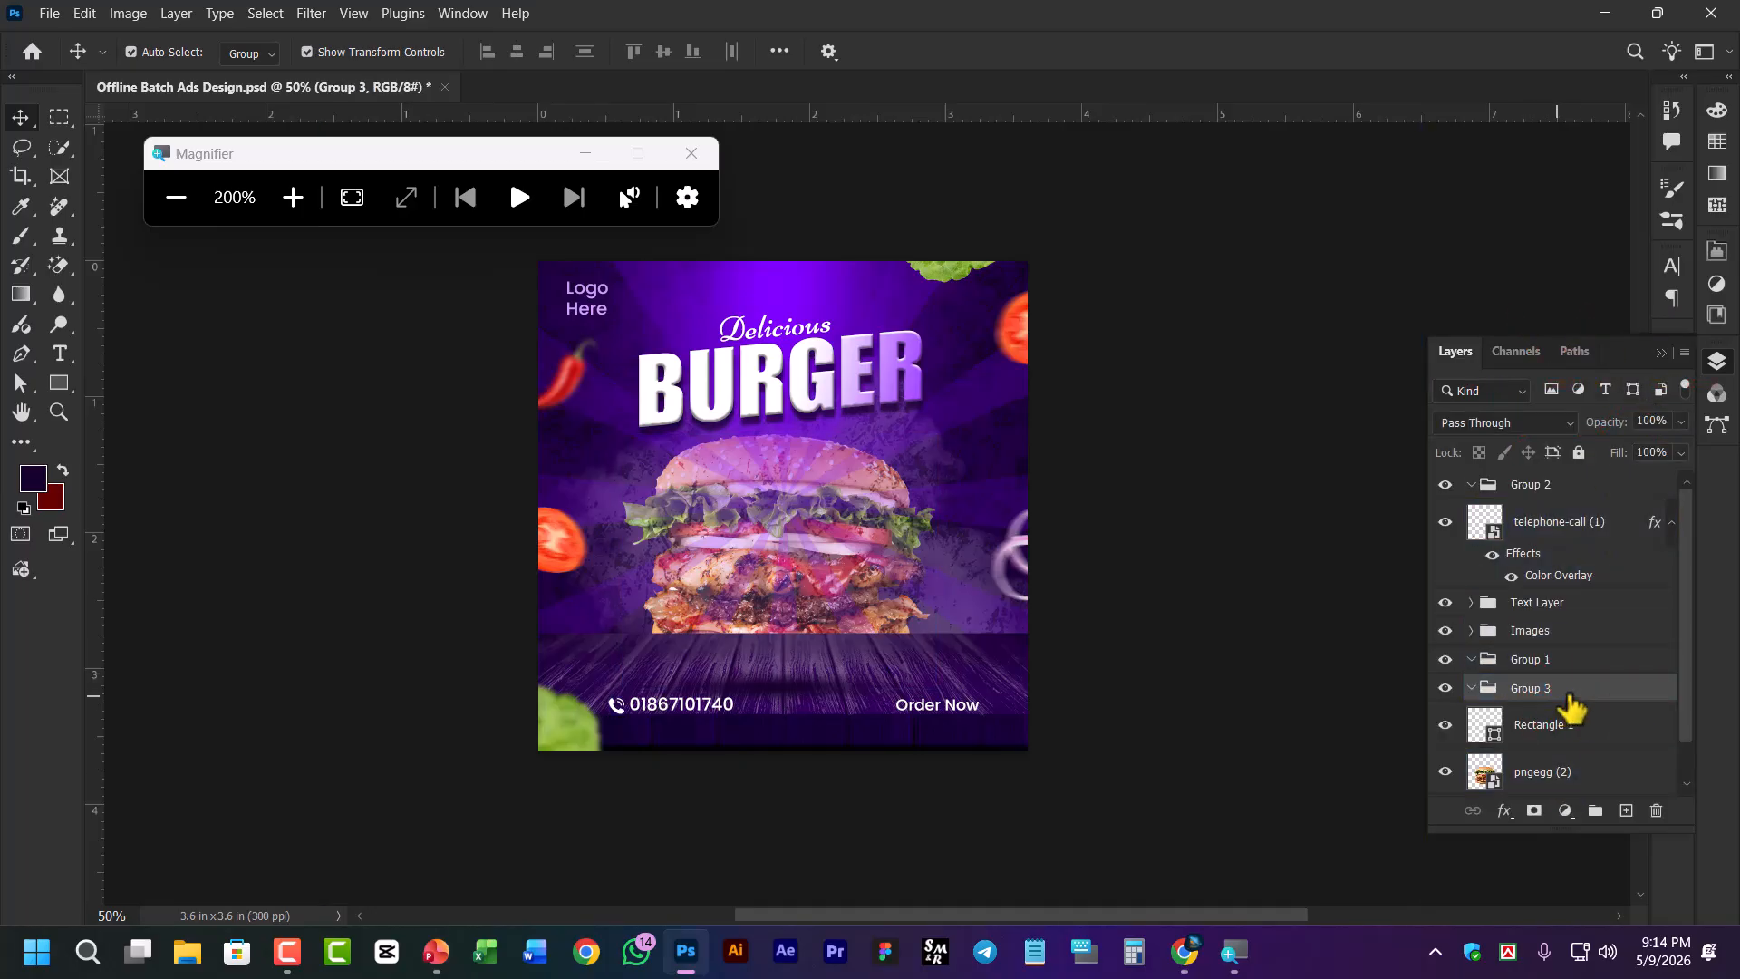
key("ctrl+shift+g")
Rename the empty Group 1 as Shape and close the Magnifier
left_click(1567, 668)
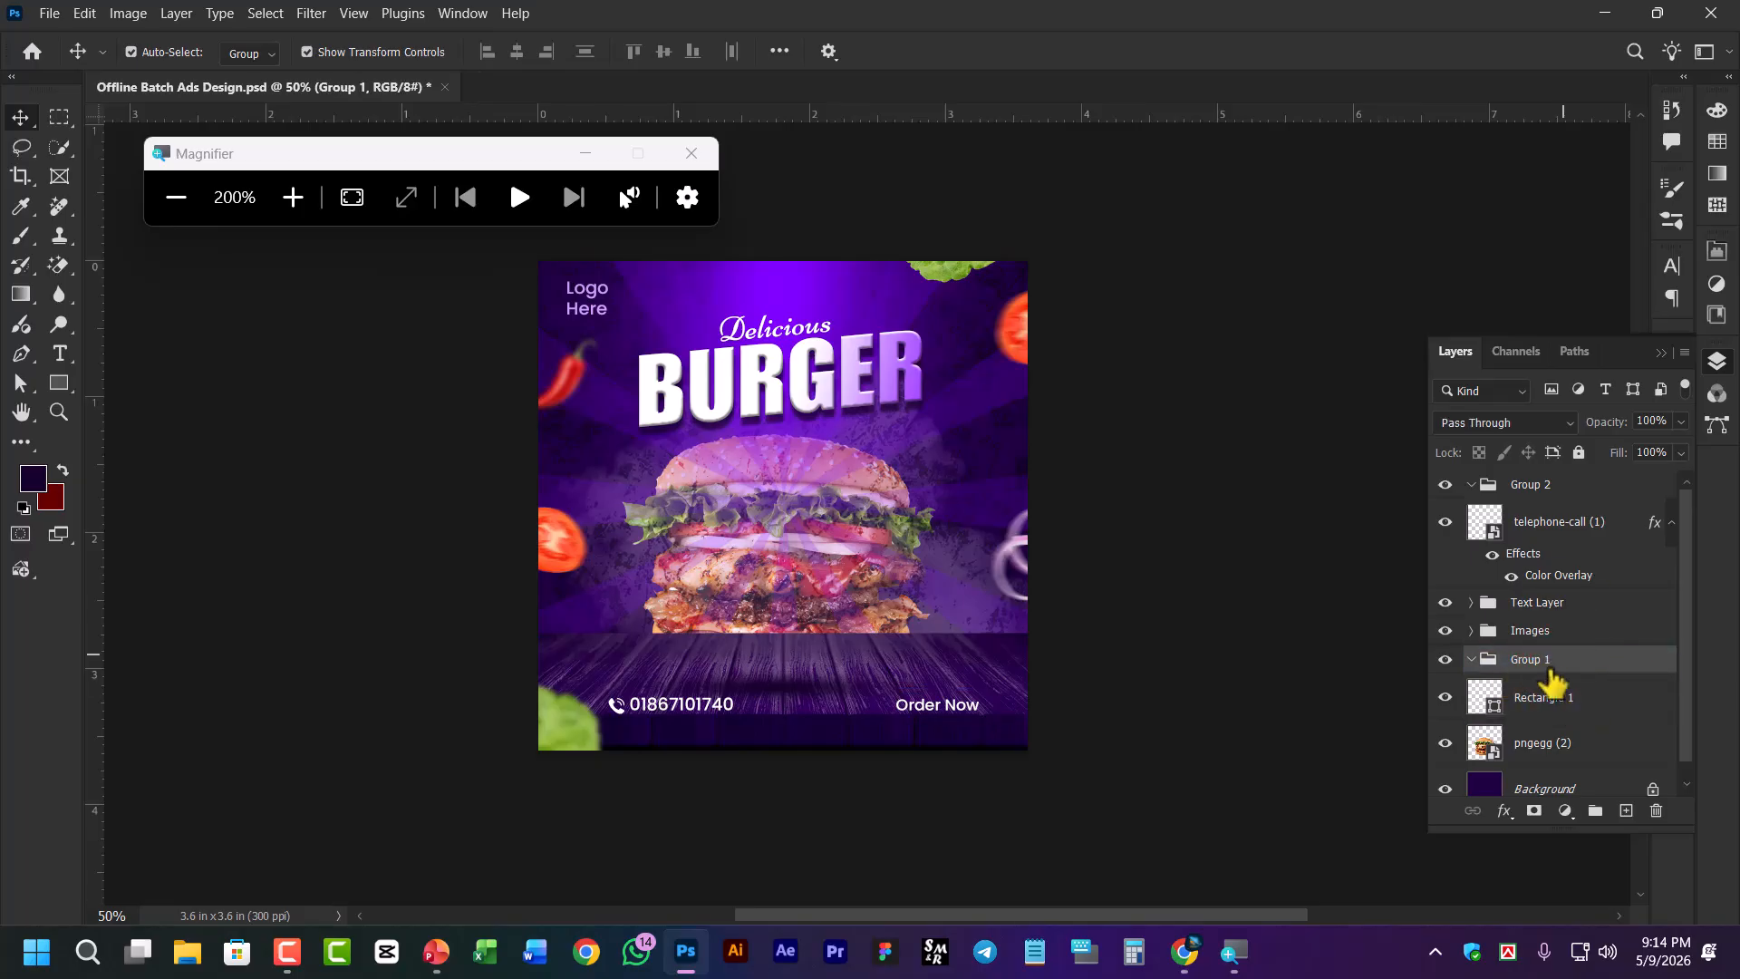
double_click(1530, 661)
key("Return")
left_click(694, 145)
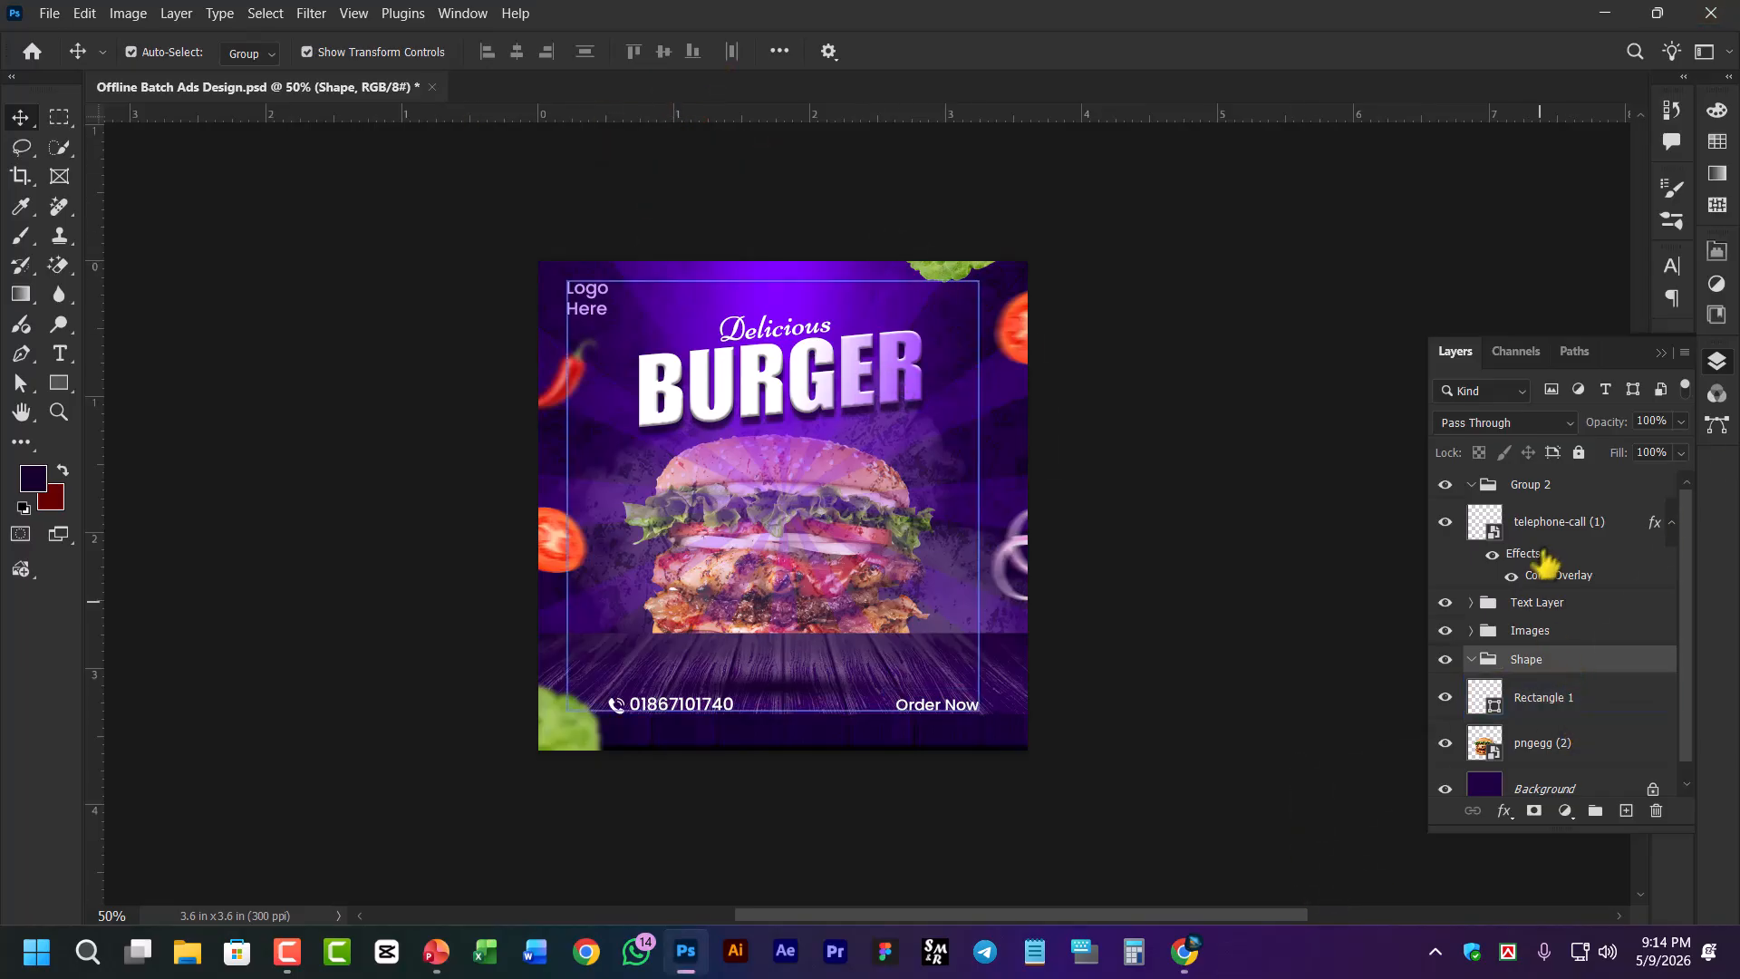
Move the Text Layer and Images groups to the top of the layer stack, with Images above Text Layer
scroll(1567, 637, "down", 1)
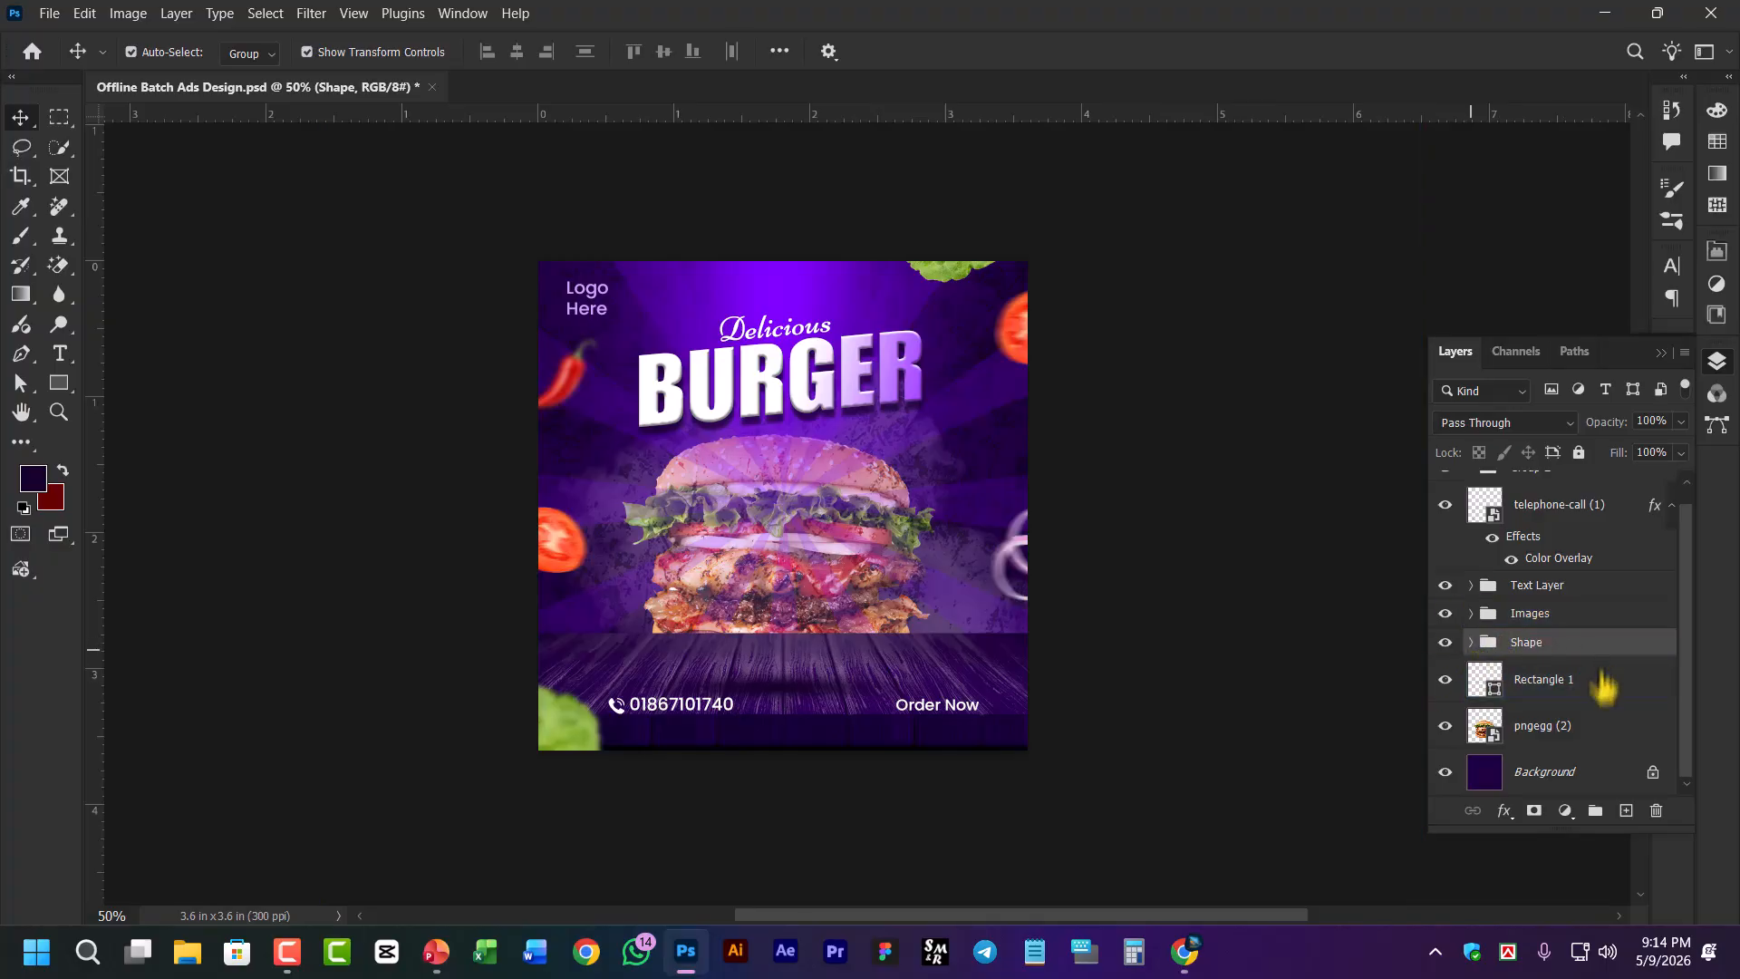
left_click(1548, 506)
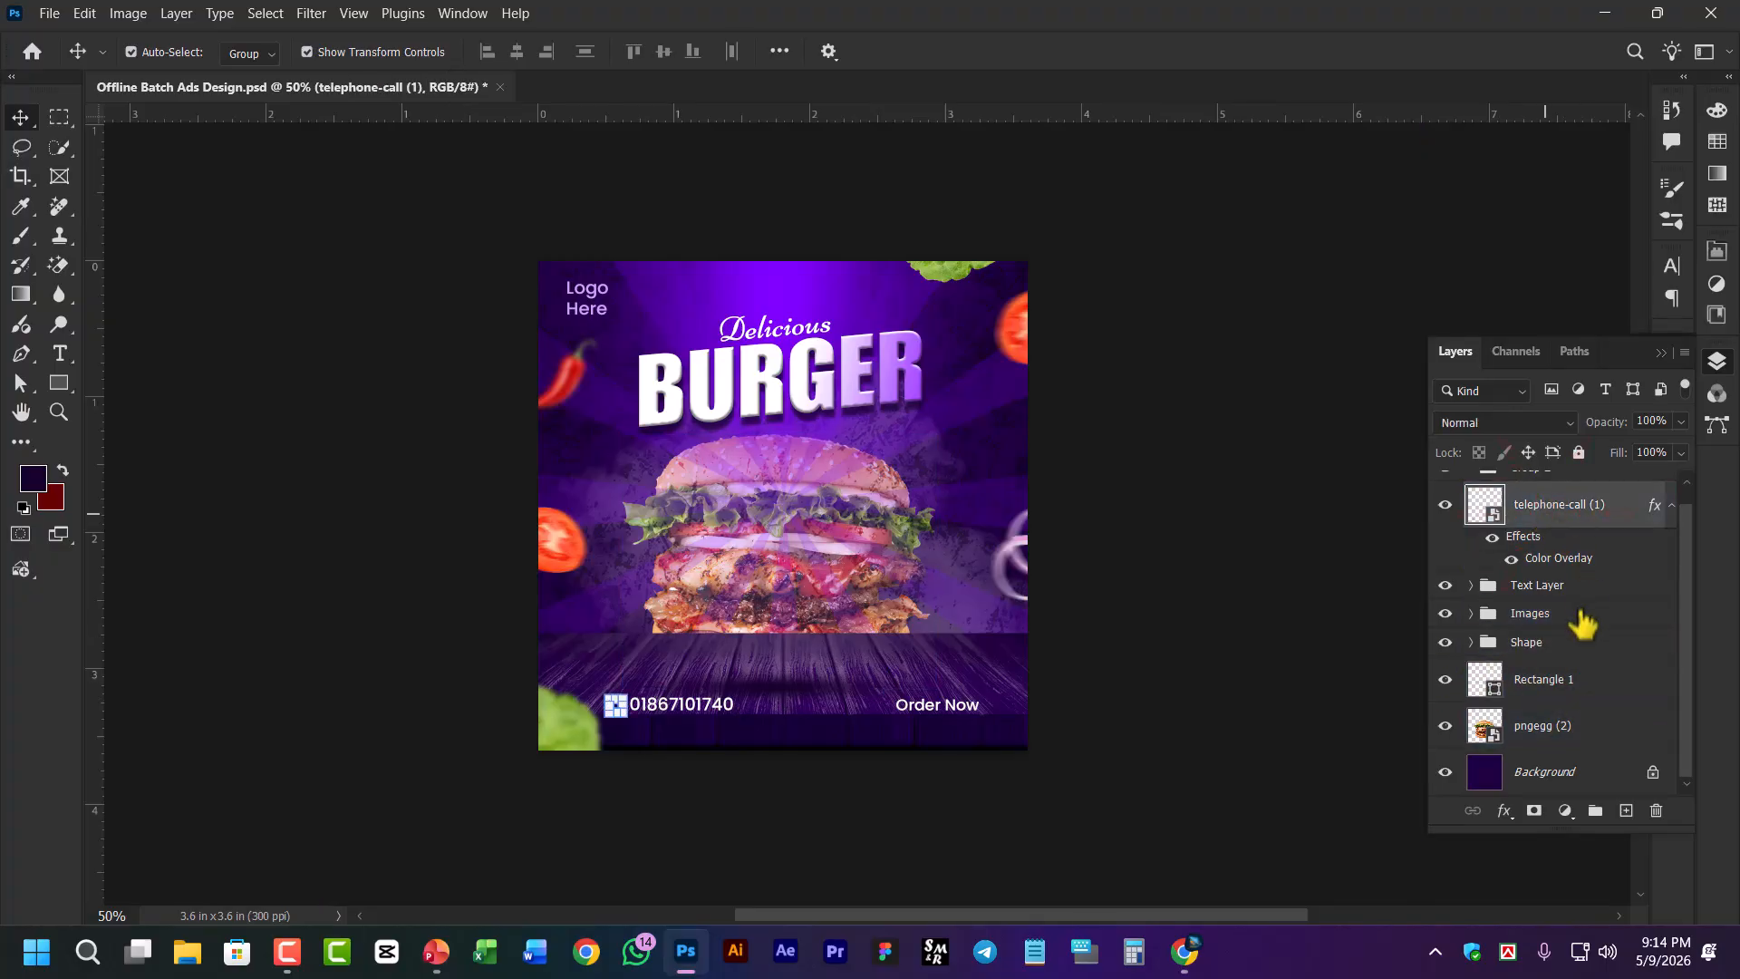
scroll(1585, 622, "up", 1)
left_click(1471, 486)
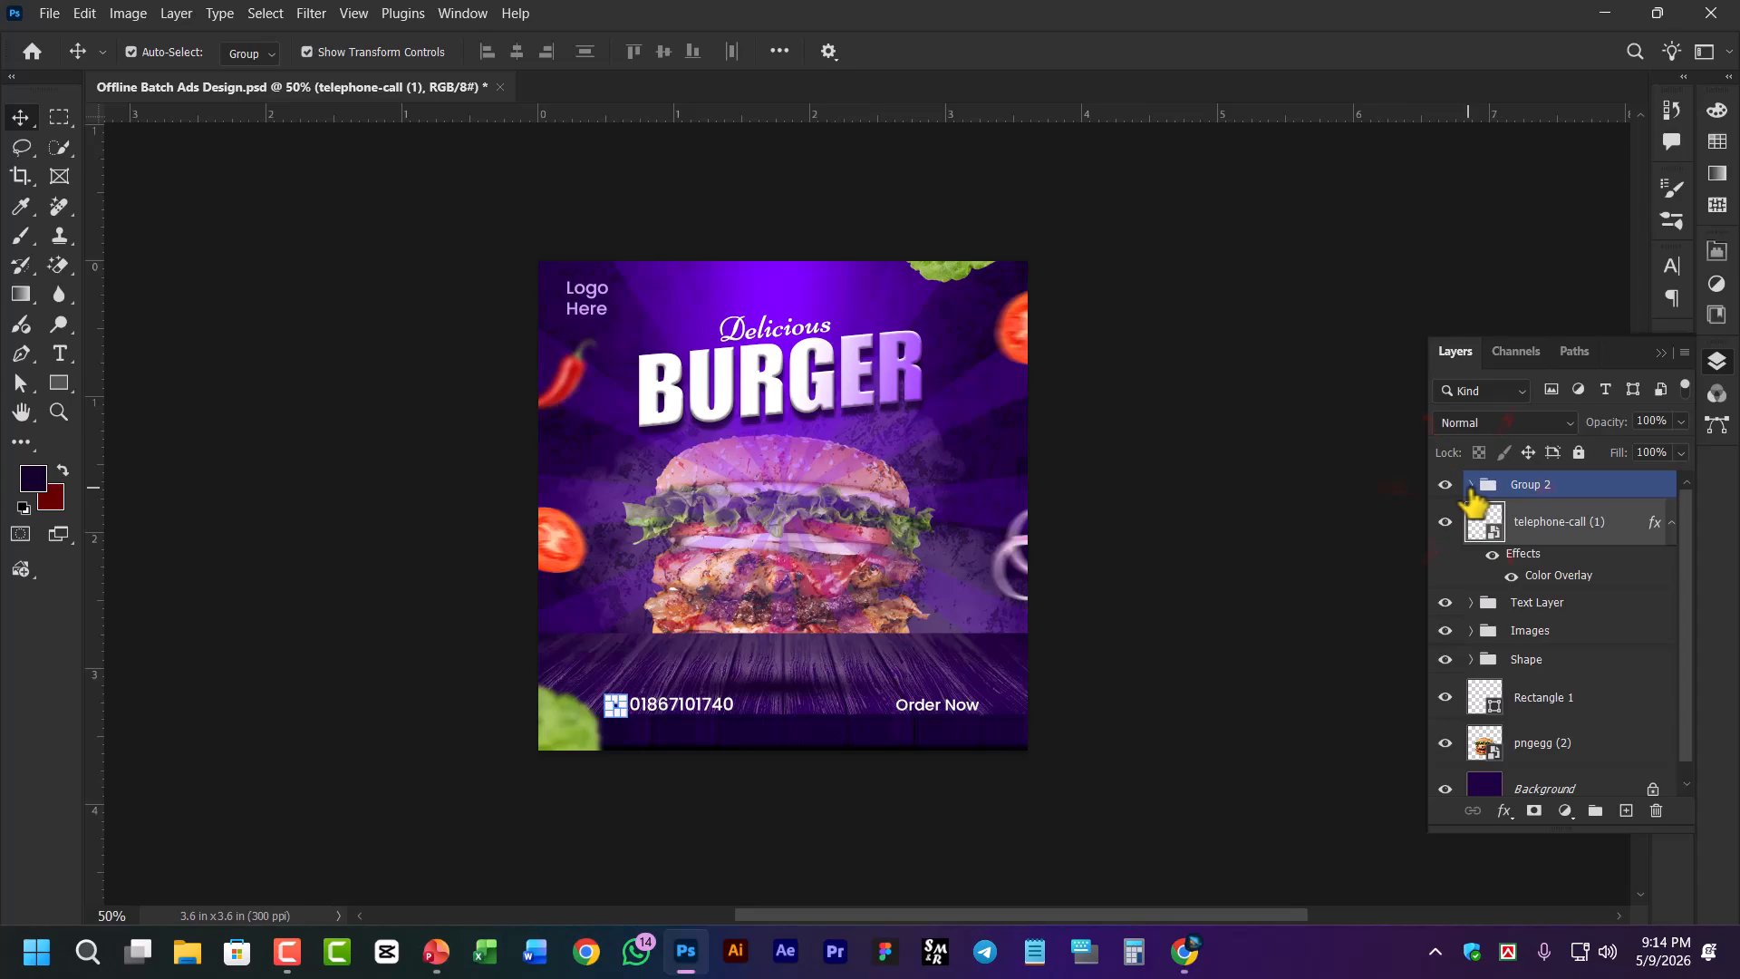
mouse_move(1471, 494)
left_mouse_down()
mouse_move(1535, 698)
mouse_move(1522, 602)
mouse_move(1526, 668)
mouse_move(1552, 670)
mouse_move(1535, 505)
mouse_move(1480, 459)
mouse_move(1483, 473)
left_mouse_up()
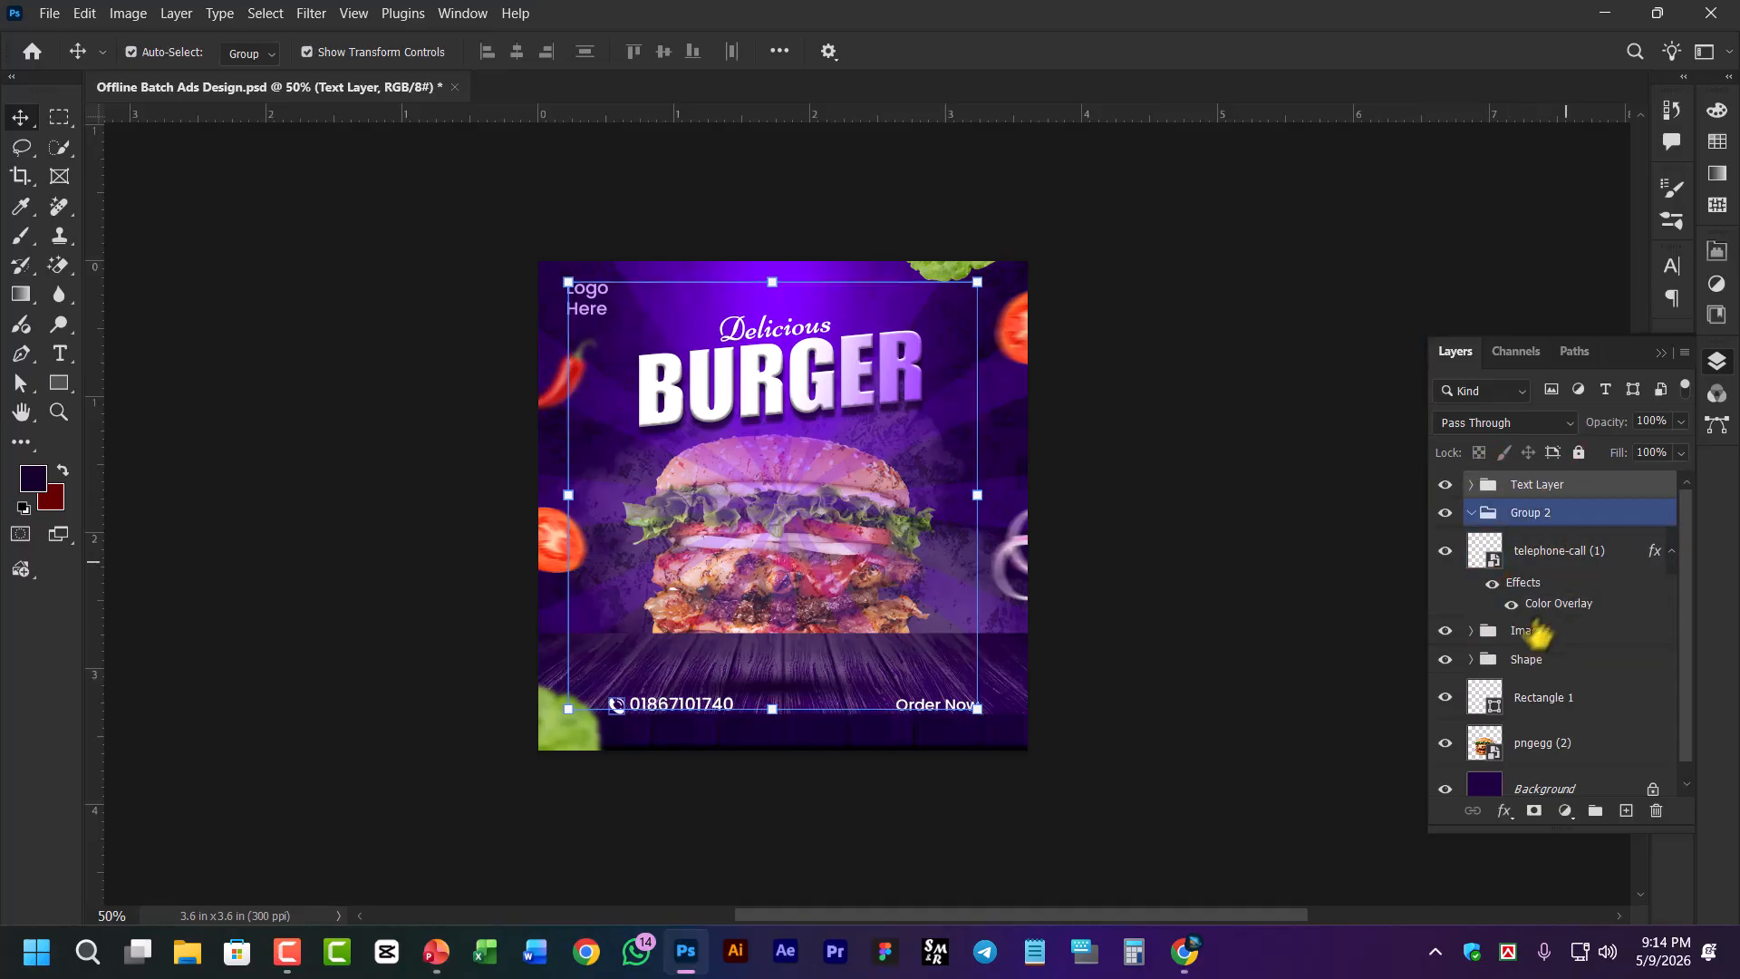
left_click_drag(1524, 634, 1480, 471)
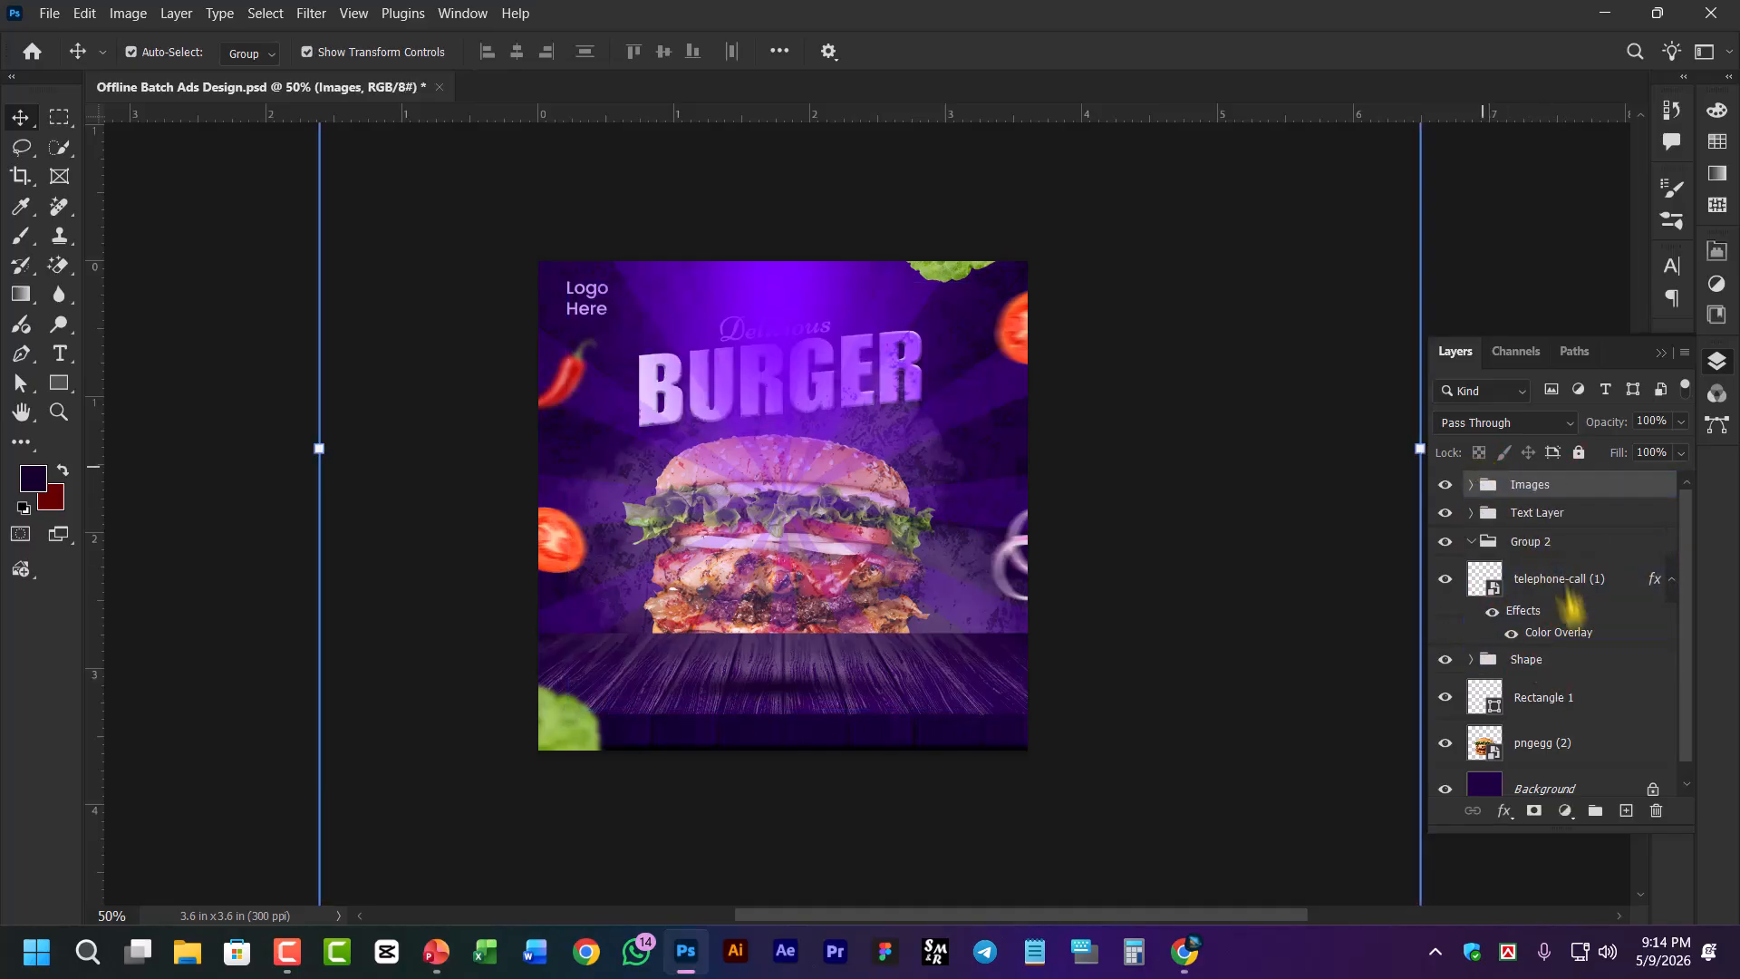
Move the Shape group directly below Group 2 and collapse Group 2
left_click(1559, 699)
left_click_drag(1549, 666, 1526, 569)
left_click(1536, 541)
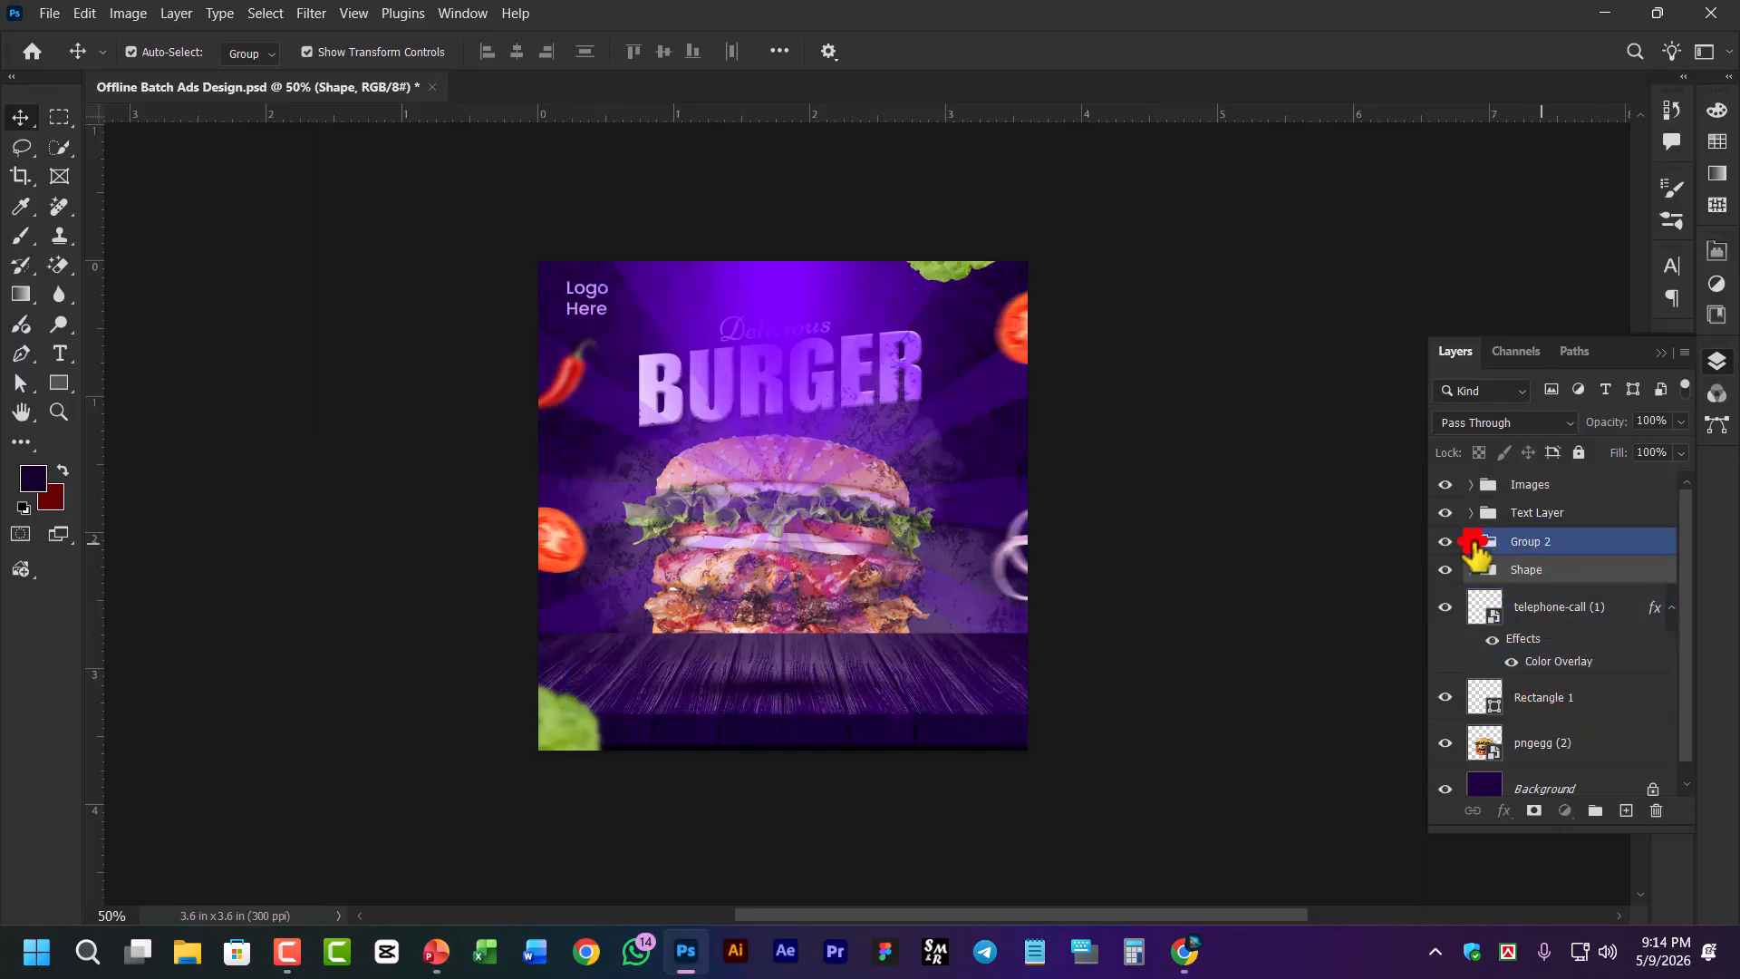
Expand the Text Layer group, examine the text layers it contains, and collapse it again
left_click(1541, 487)
left_click(1548, 513, "shift")
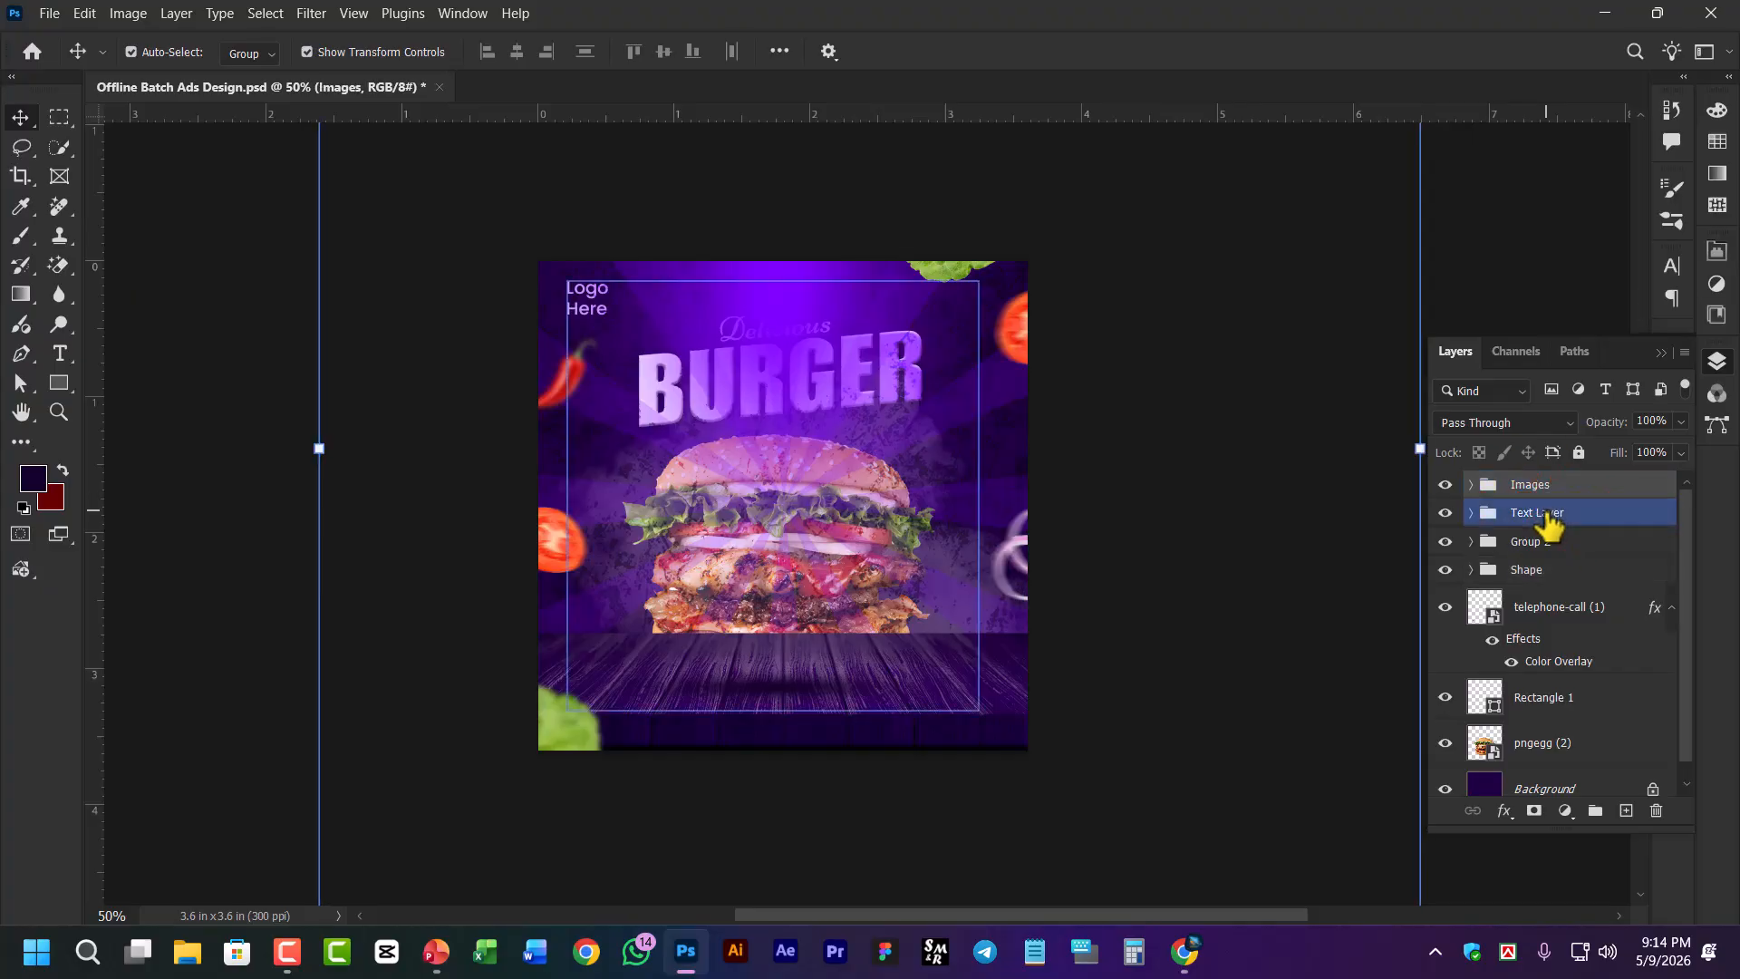
left_click(1548, 513)
left_click_drag(1552, 524, 1481, 528)
left_click(1472, 513)
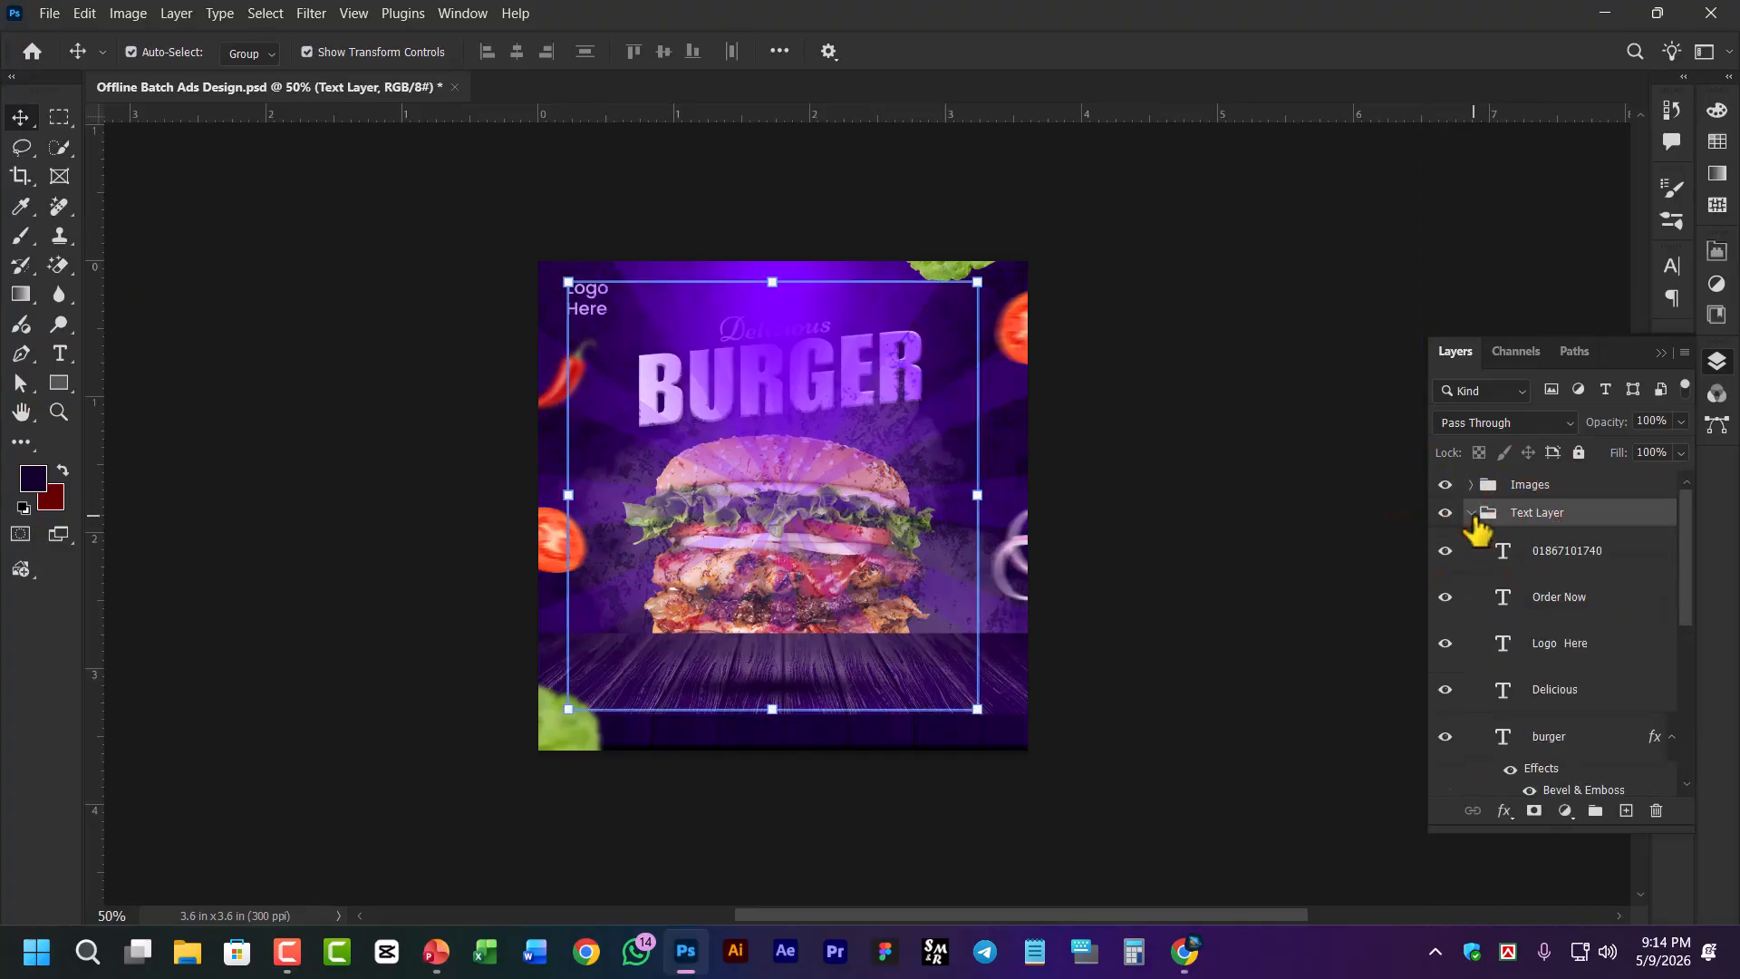
left_click(1473, 514)
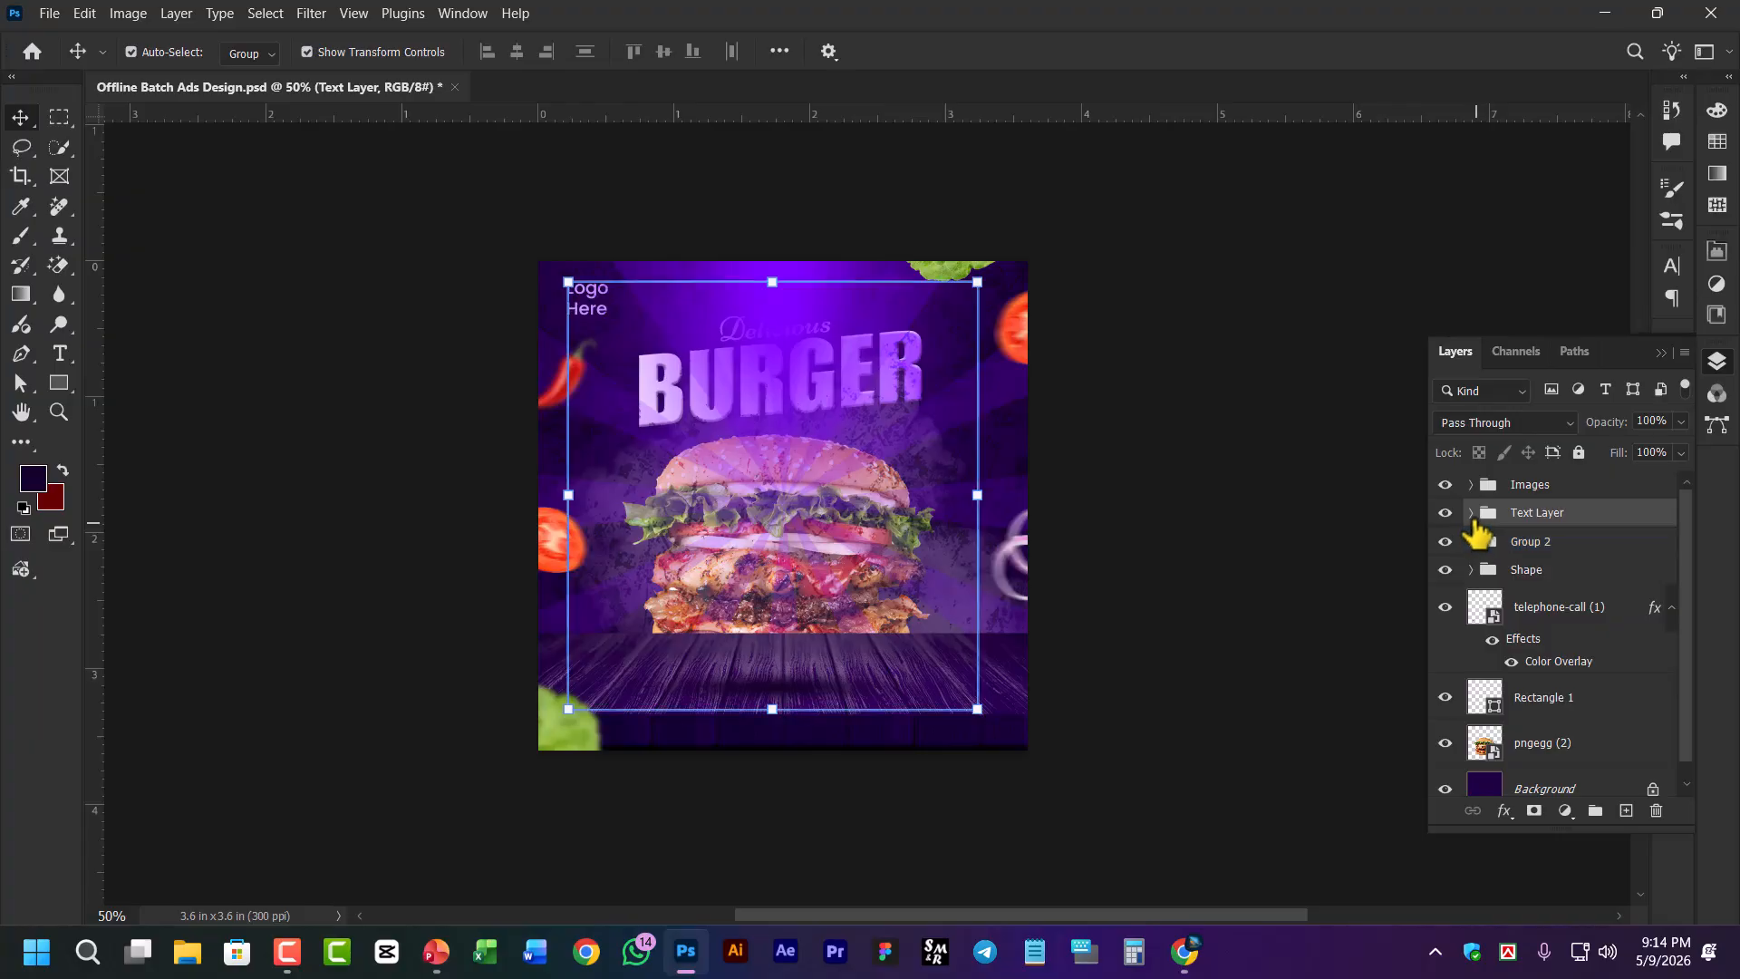
left_click(1472, 514)
scroll(1575, 667, "down", 1)
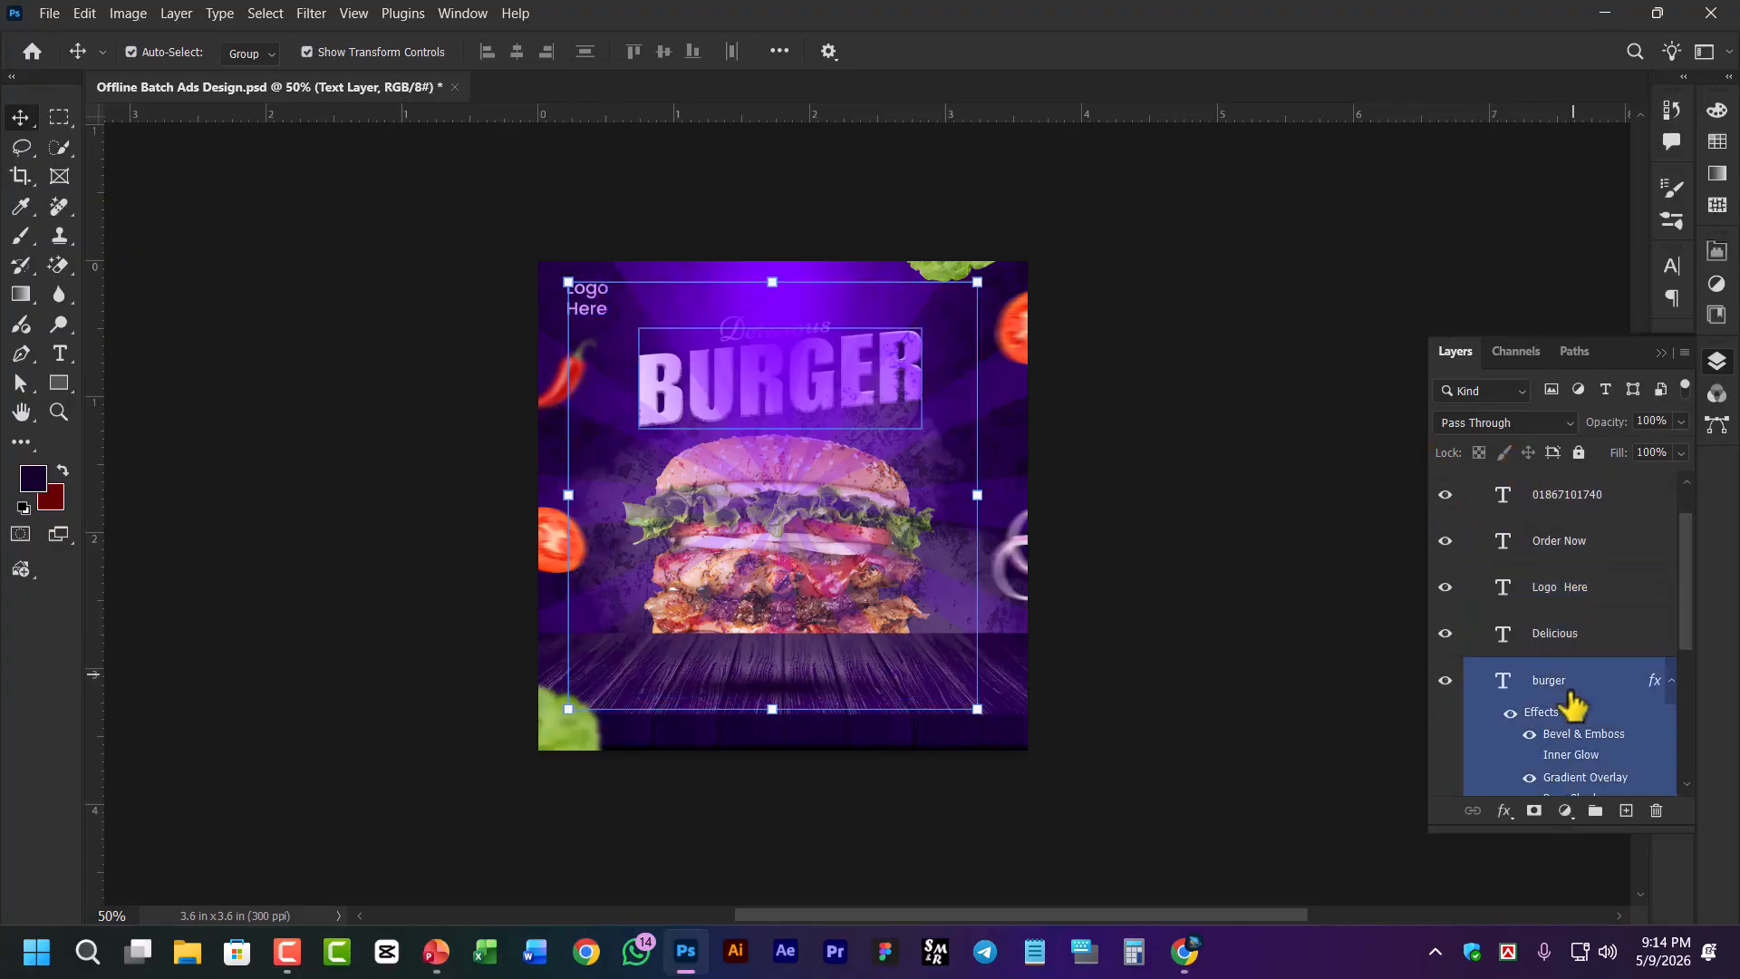
left_click(1564, 691)
scroll(1554, 691, "up", 1)
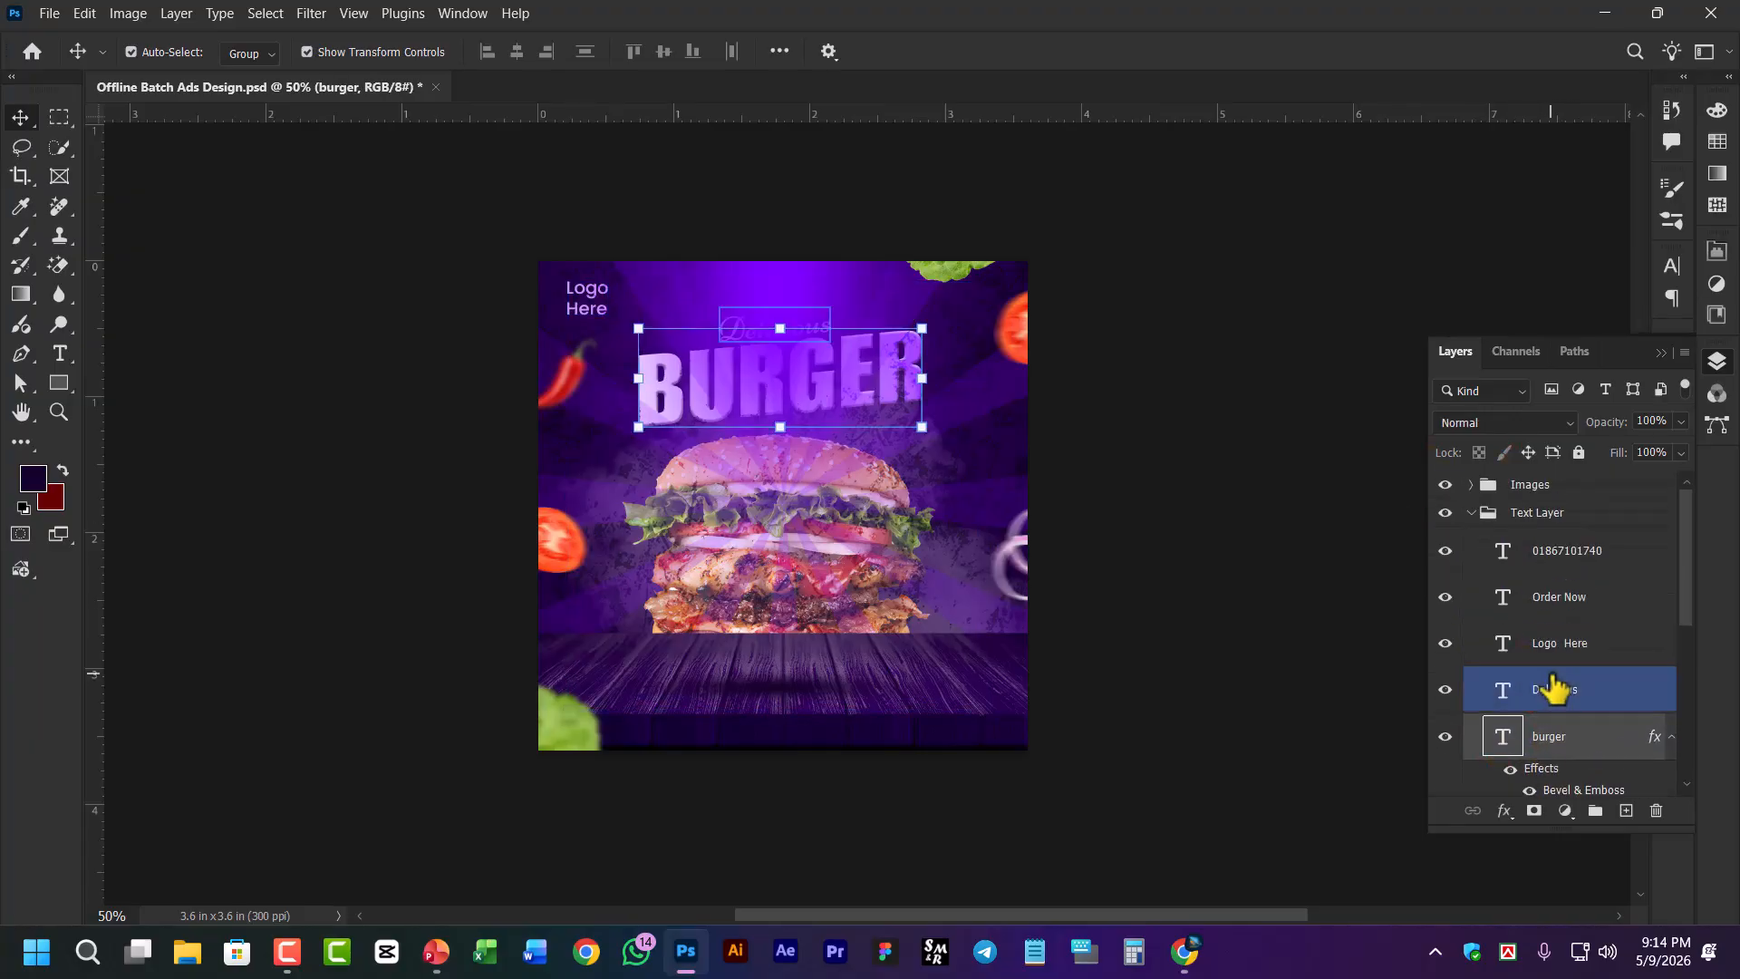
left_click(1472, 513)
left_click(1487, 542)
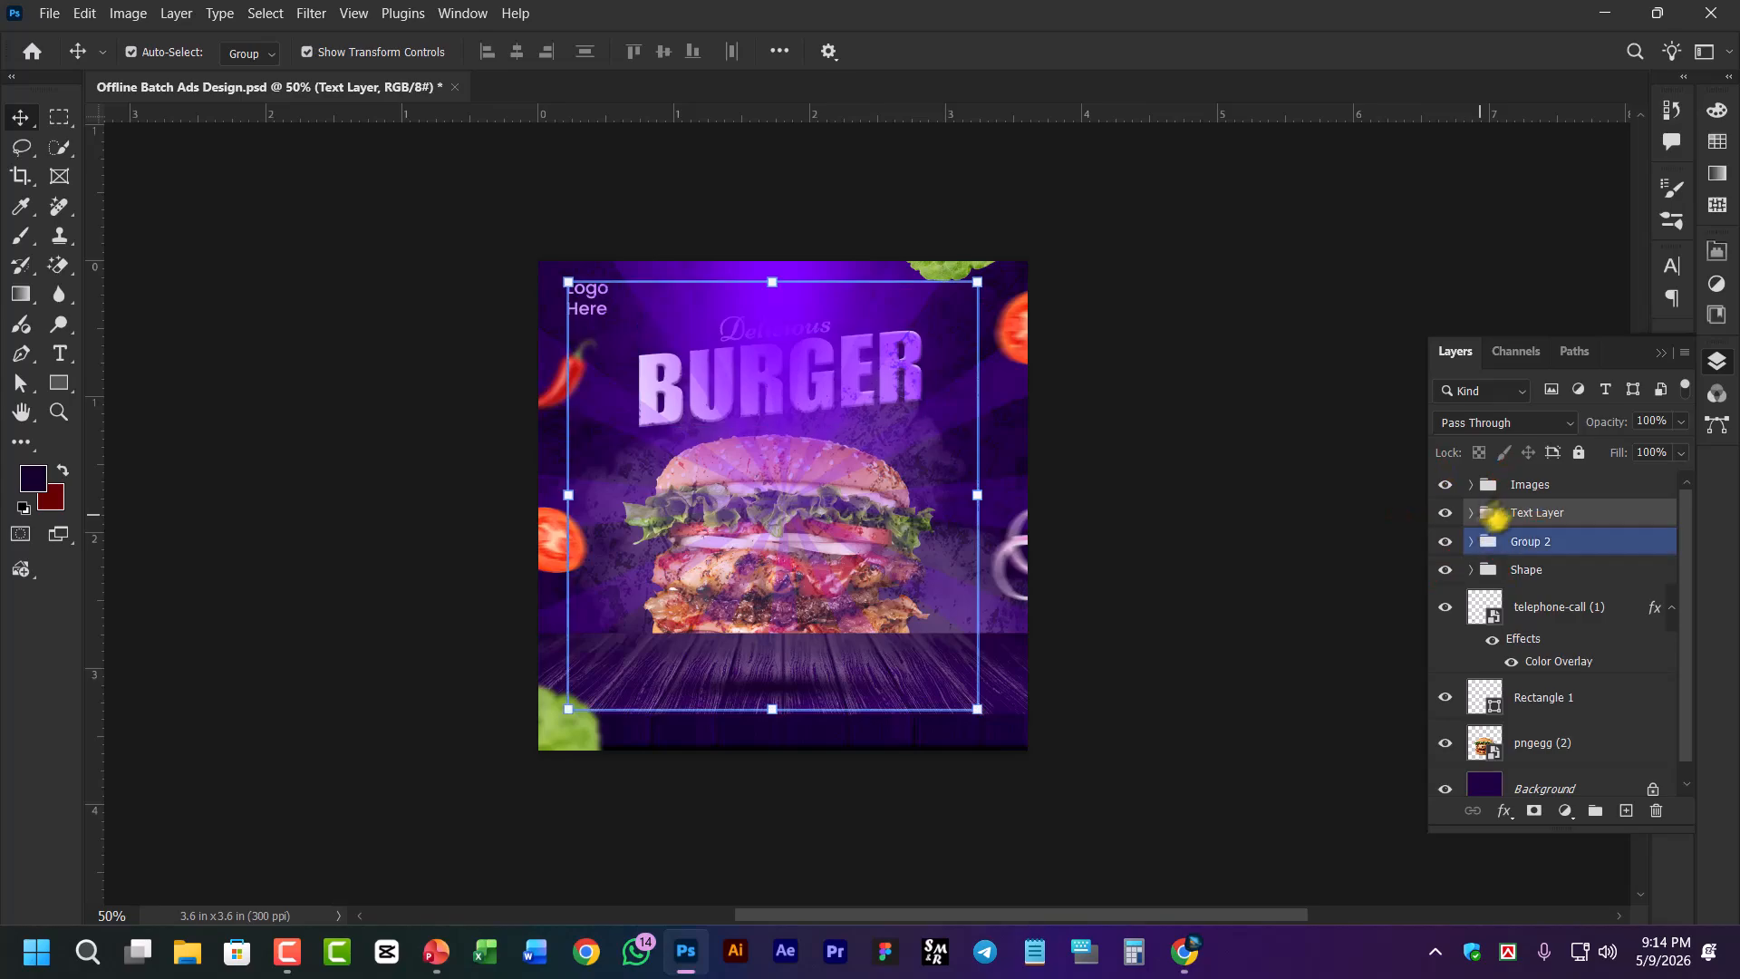
Expand the Images group, rename Layer 8 as Chilli, and open the Layer 7 copy name for editing
left_click(1487, 485)
left_click(1476, 512)
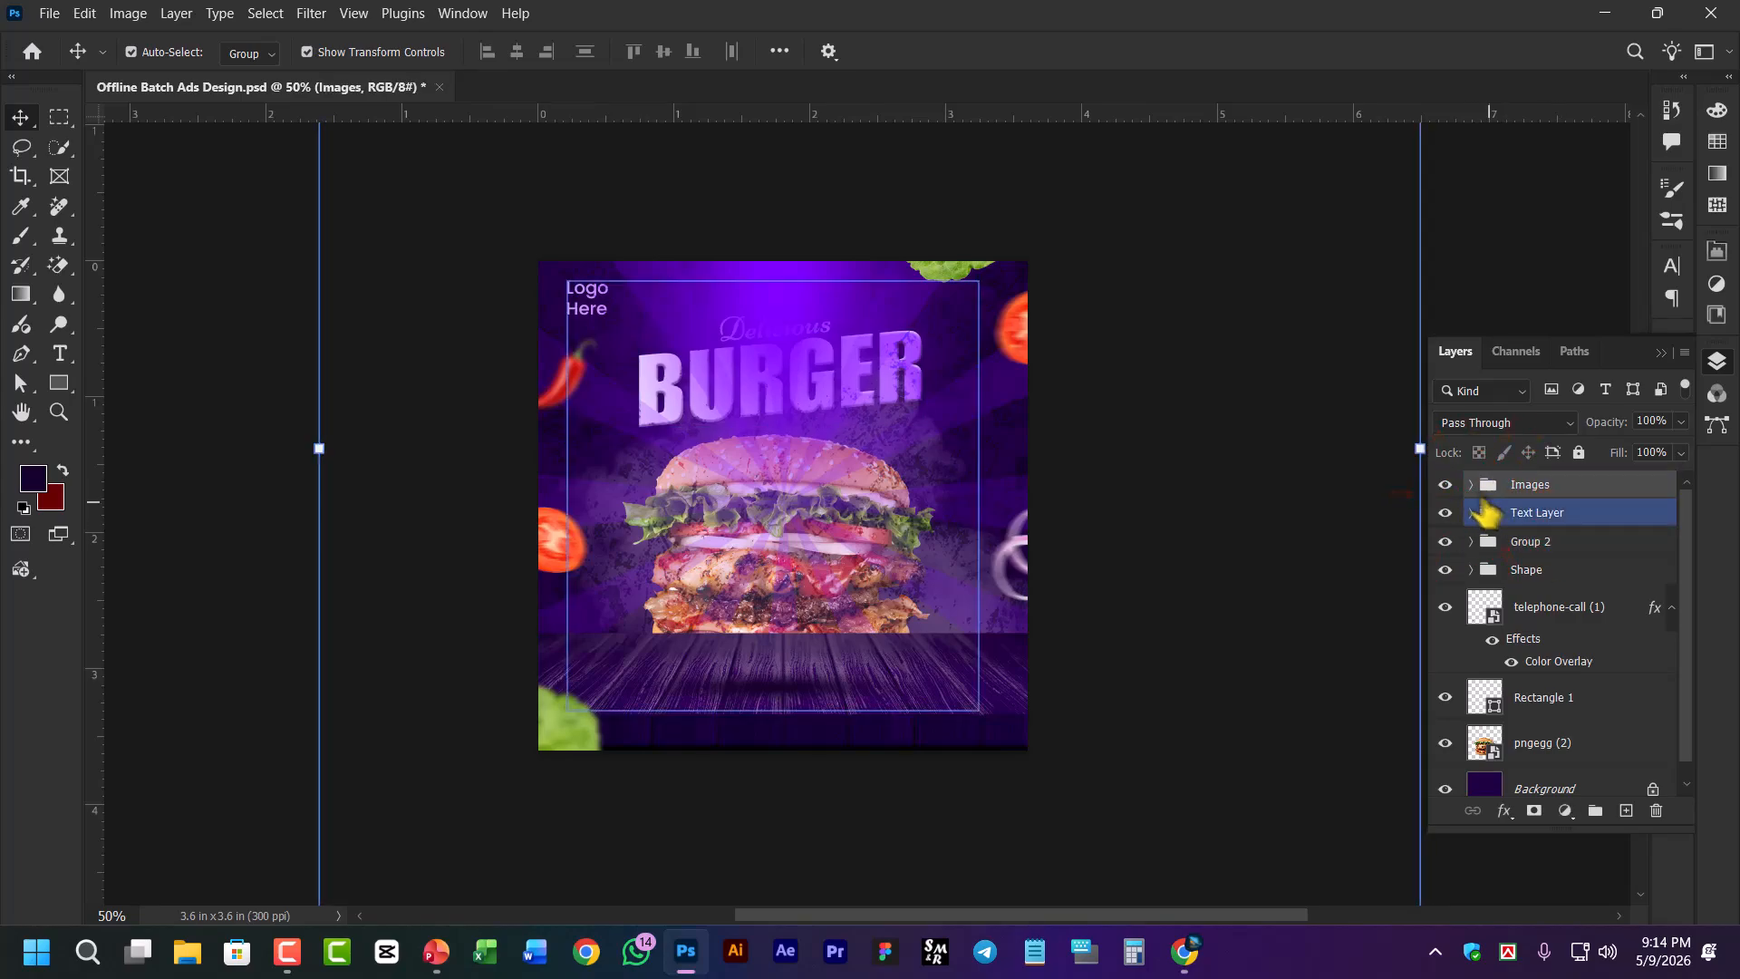
left_click(1470, 485)
left_click(1556, 558)
left_click(1553, 535)
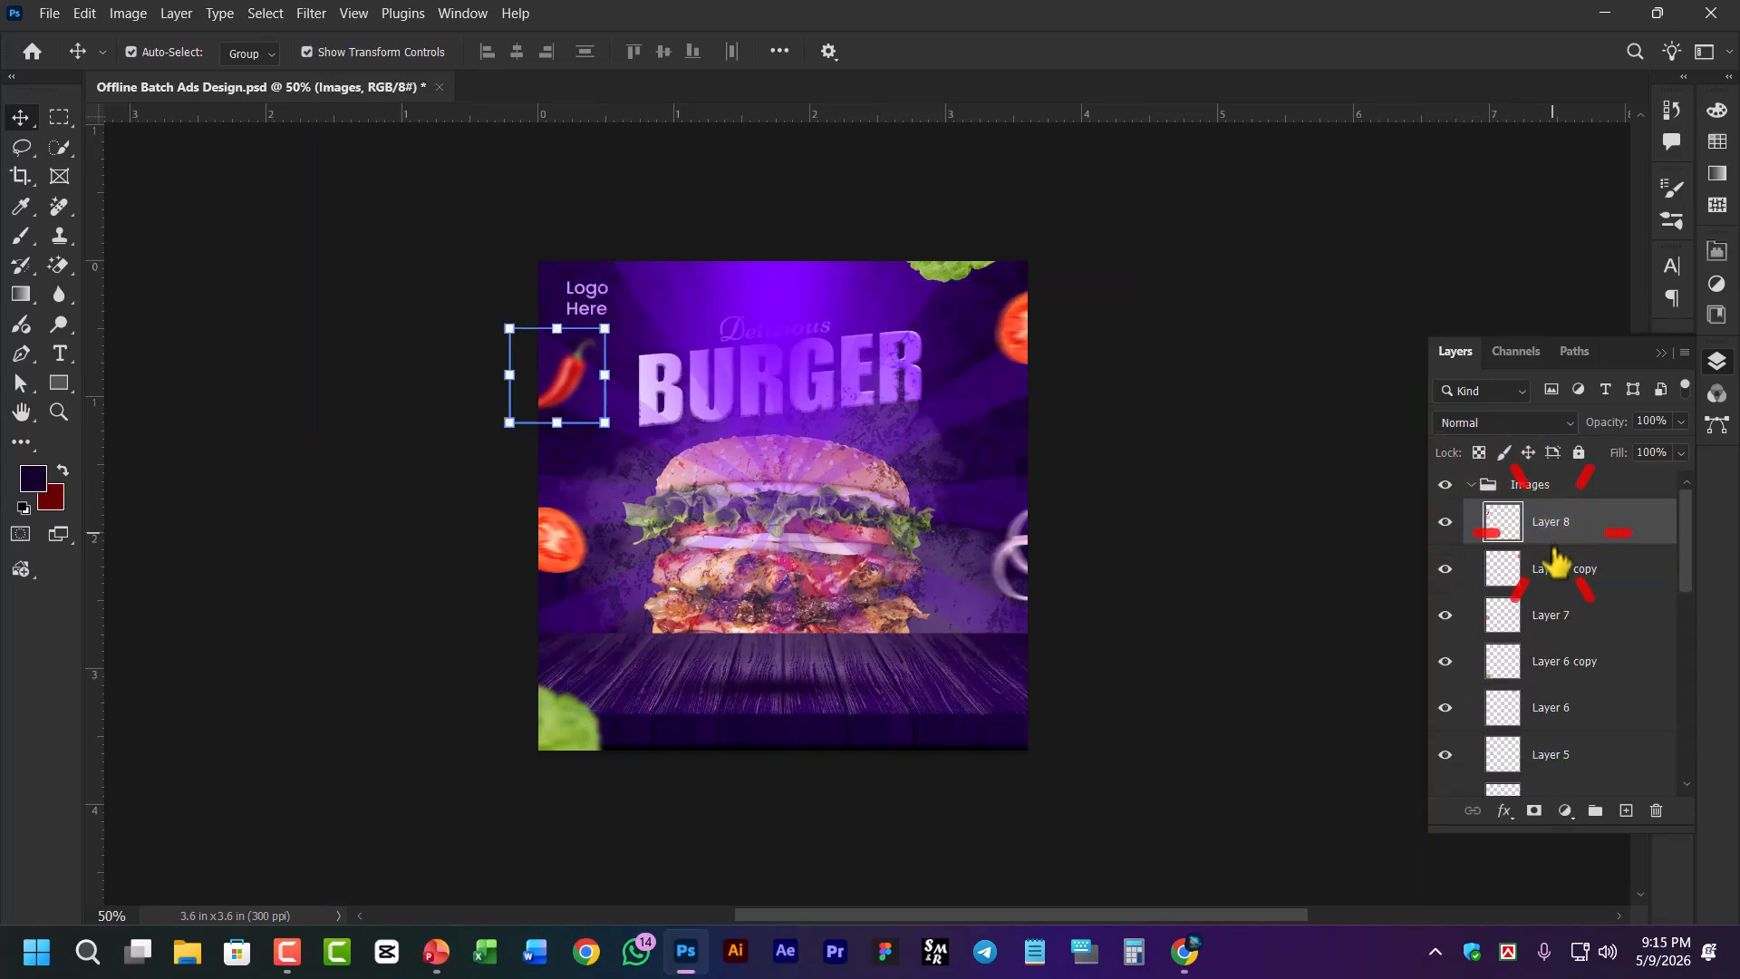
double_click(1555, 532)
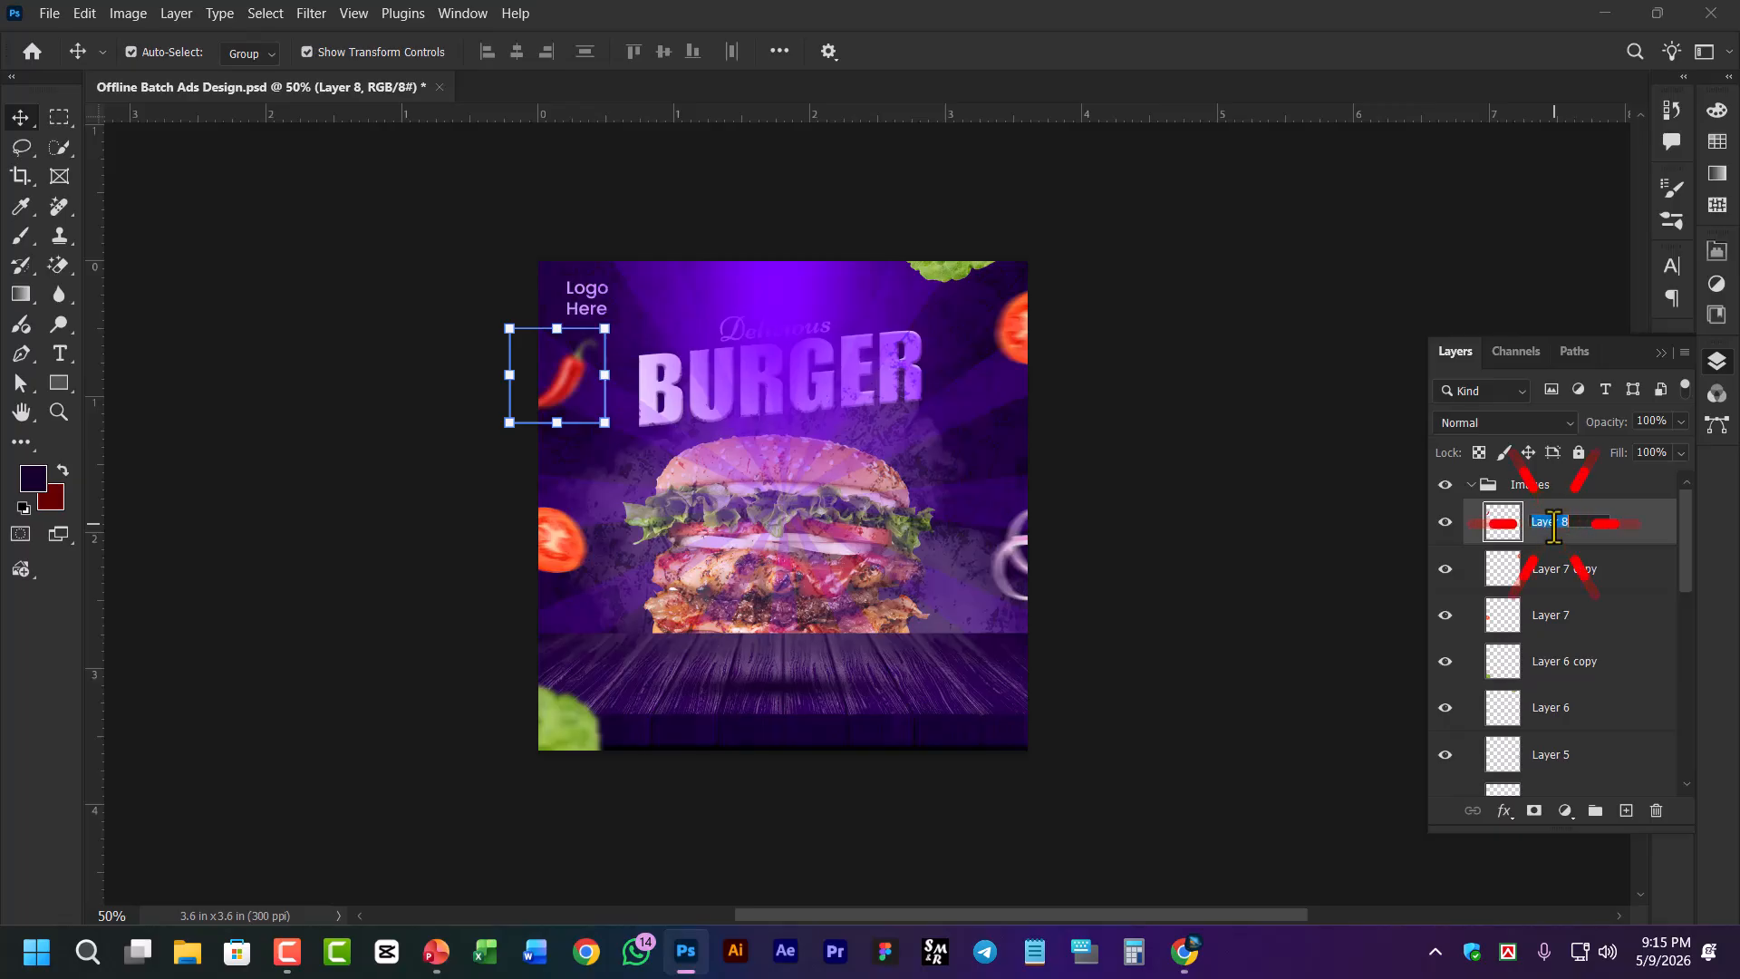
type("Chilli")
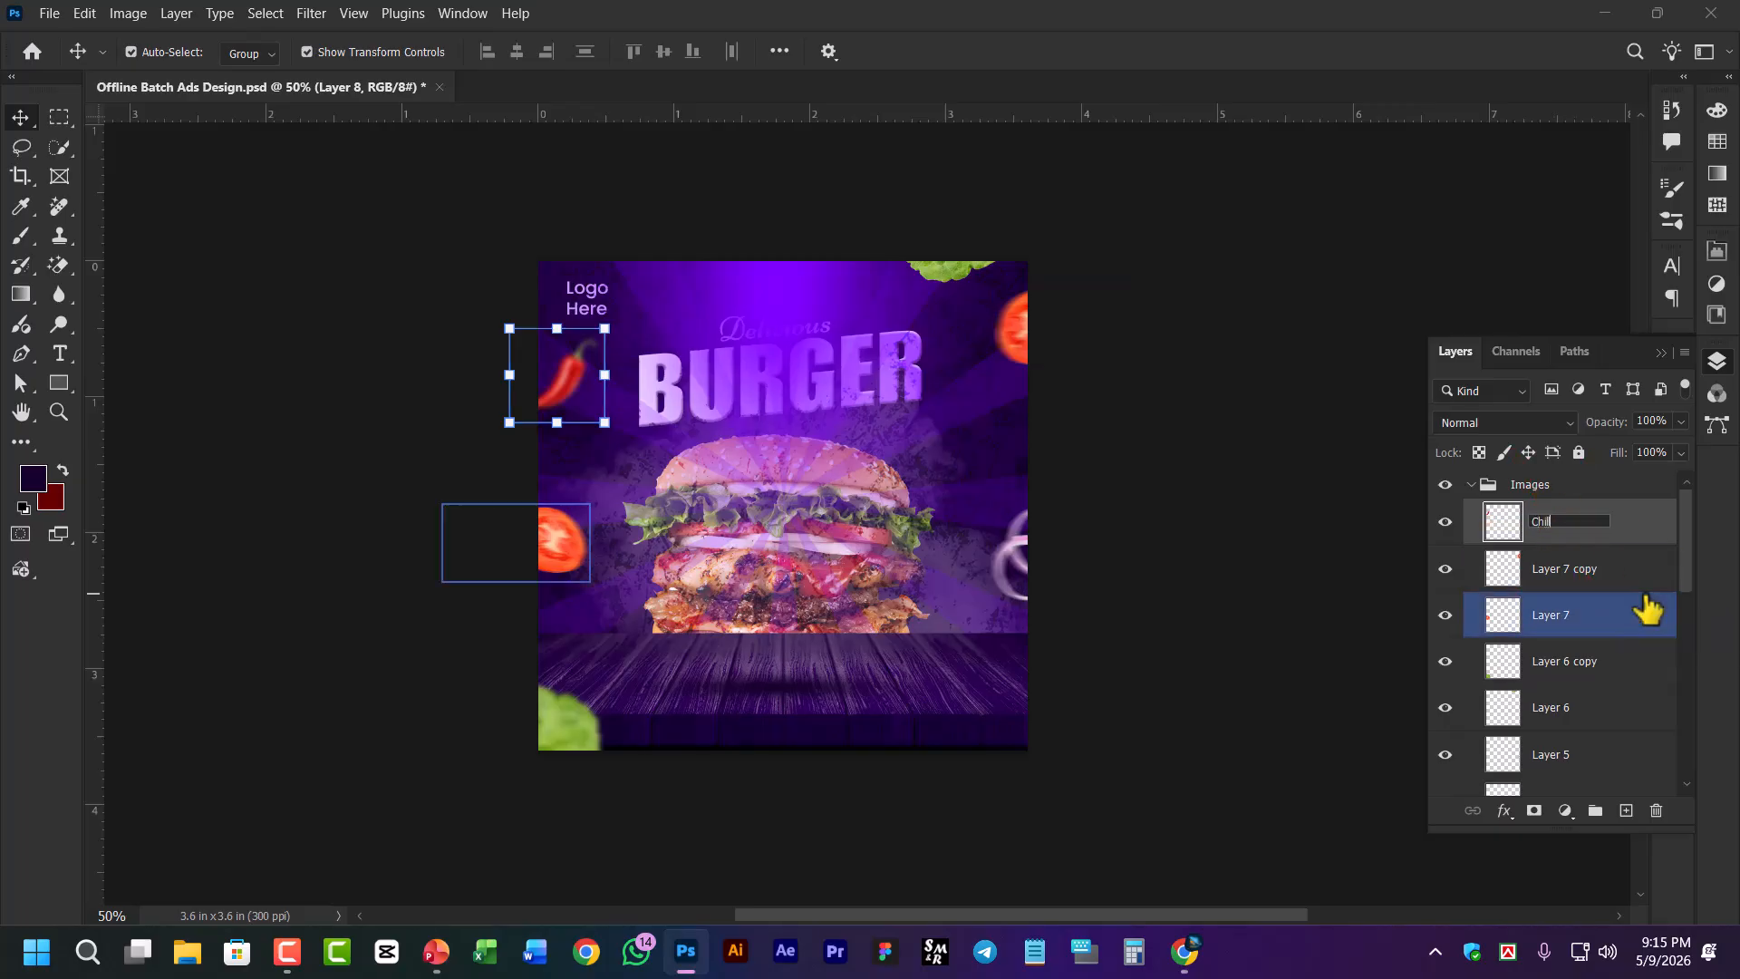
key("Tab")
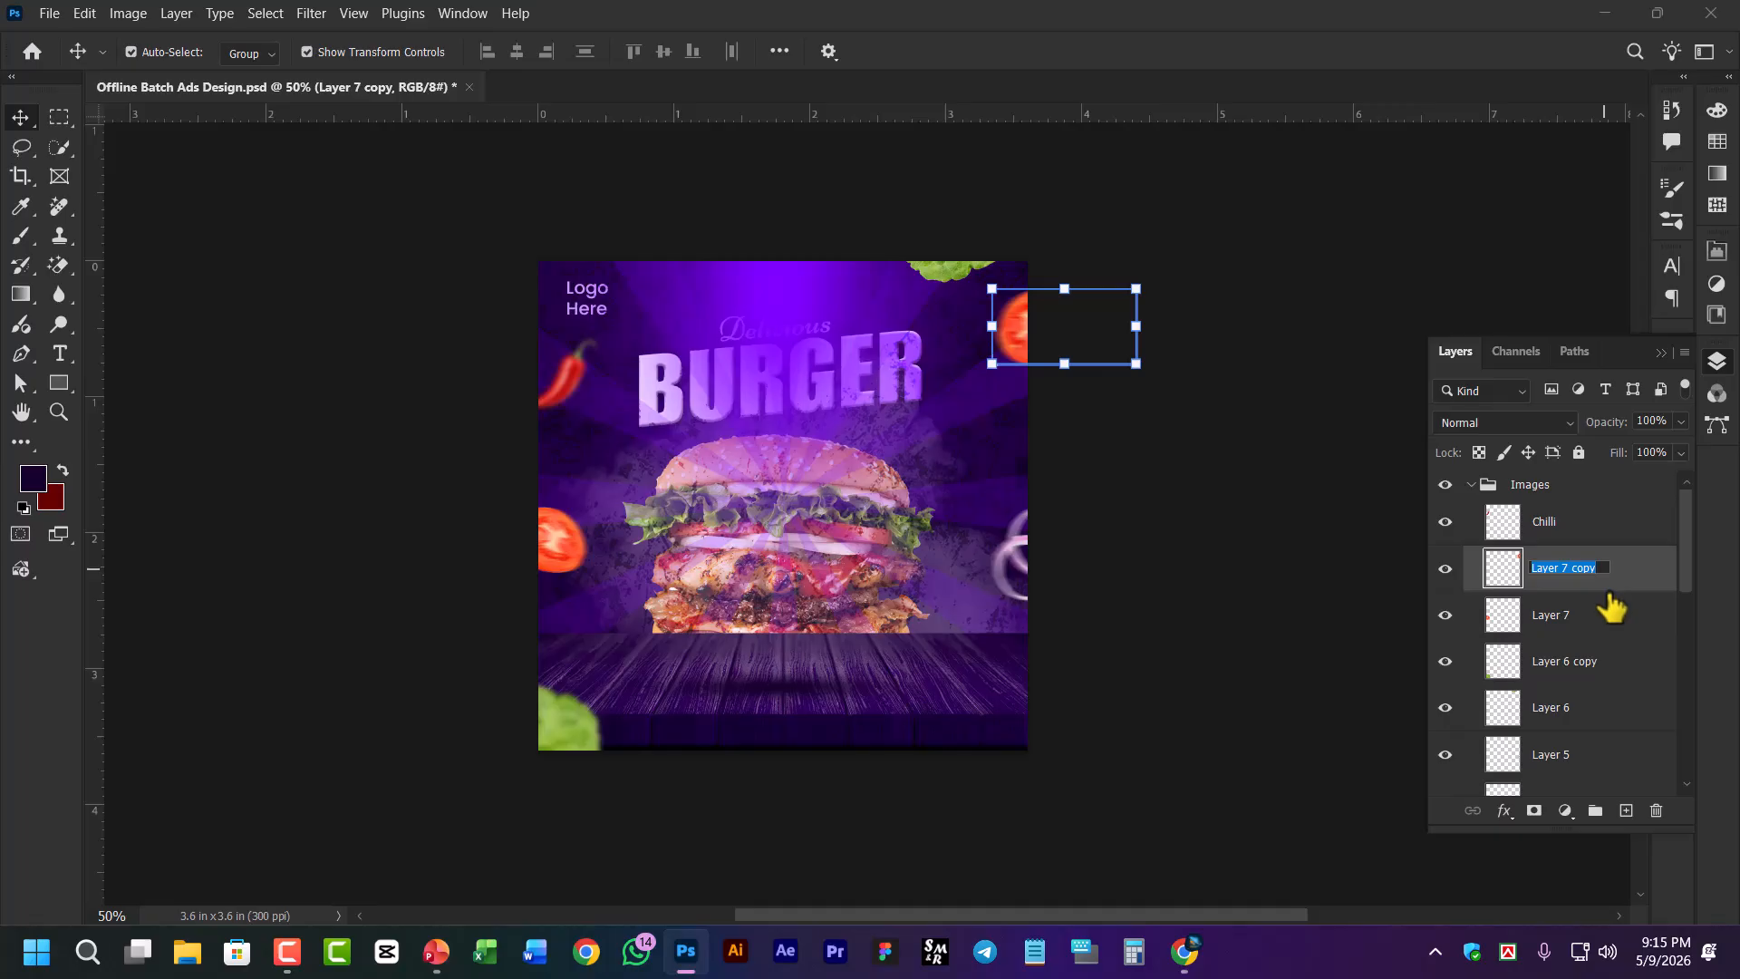
Rename Layer 7 copy as Tomato, leave the Layer 7 name as it is, and collapse the Images group
type("Tomato")
key("Return")
left_click(1570, 623)
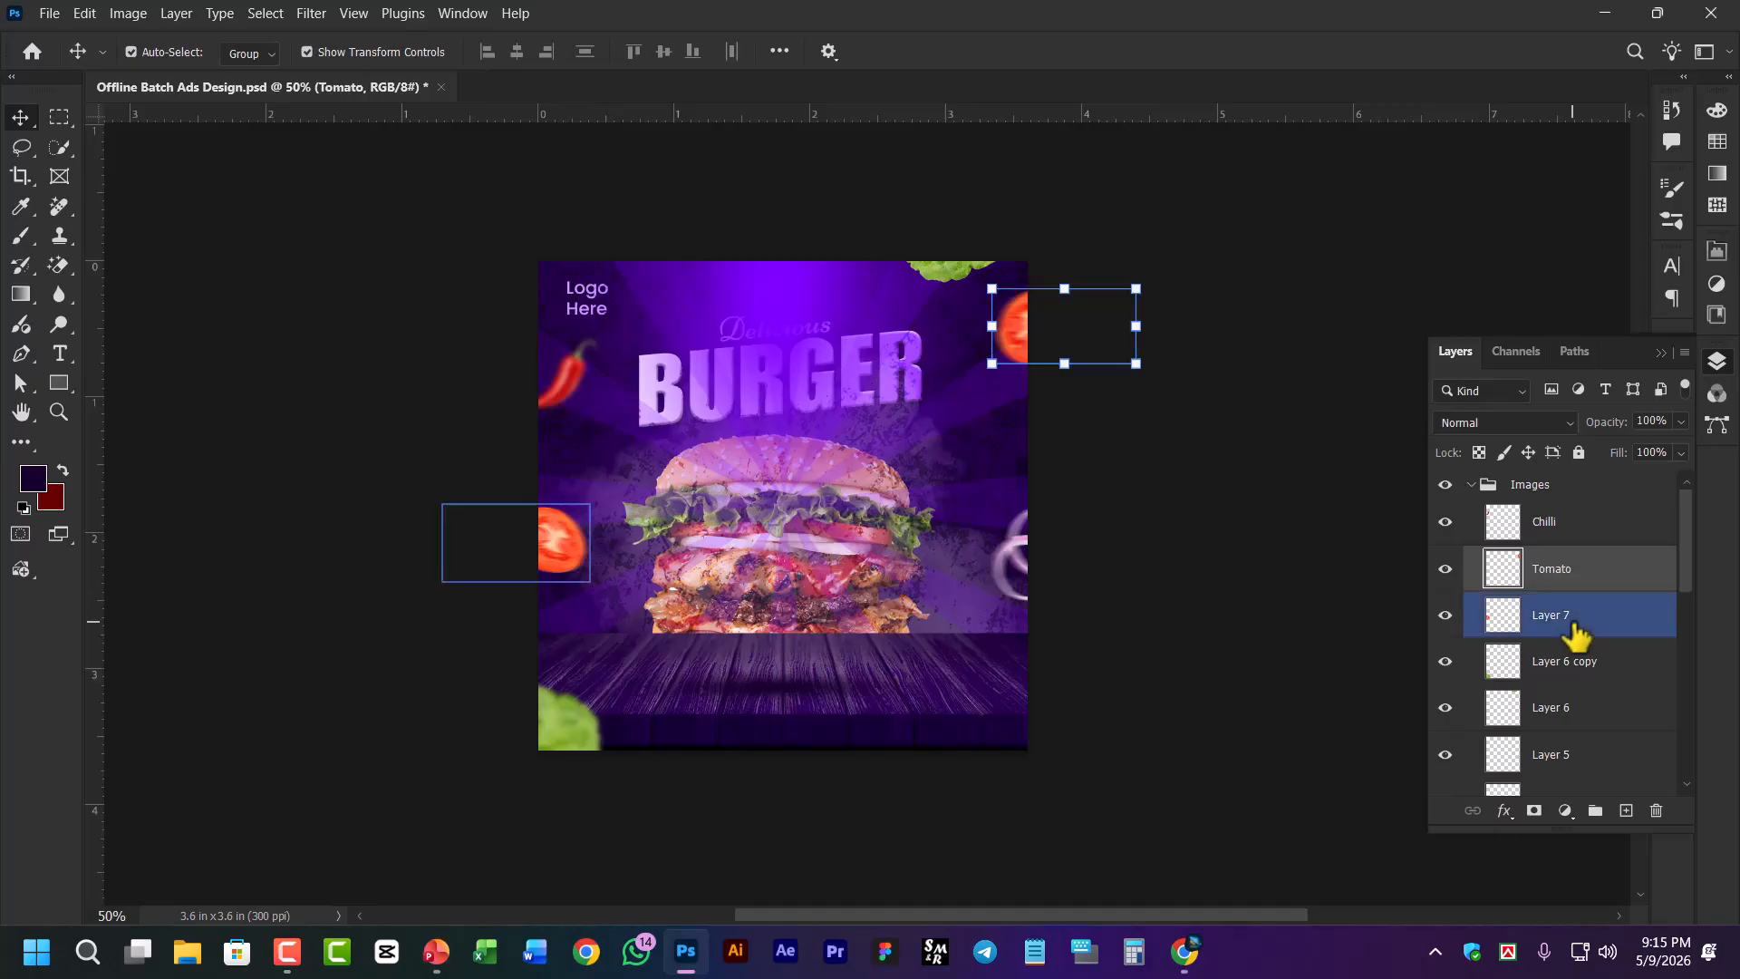
double_click(1561, 615)
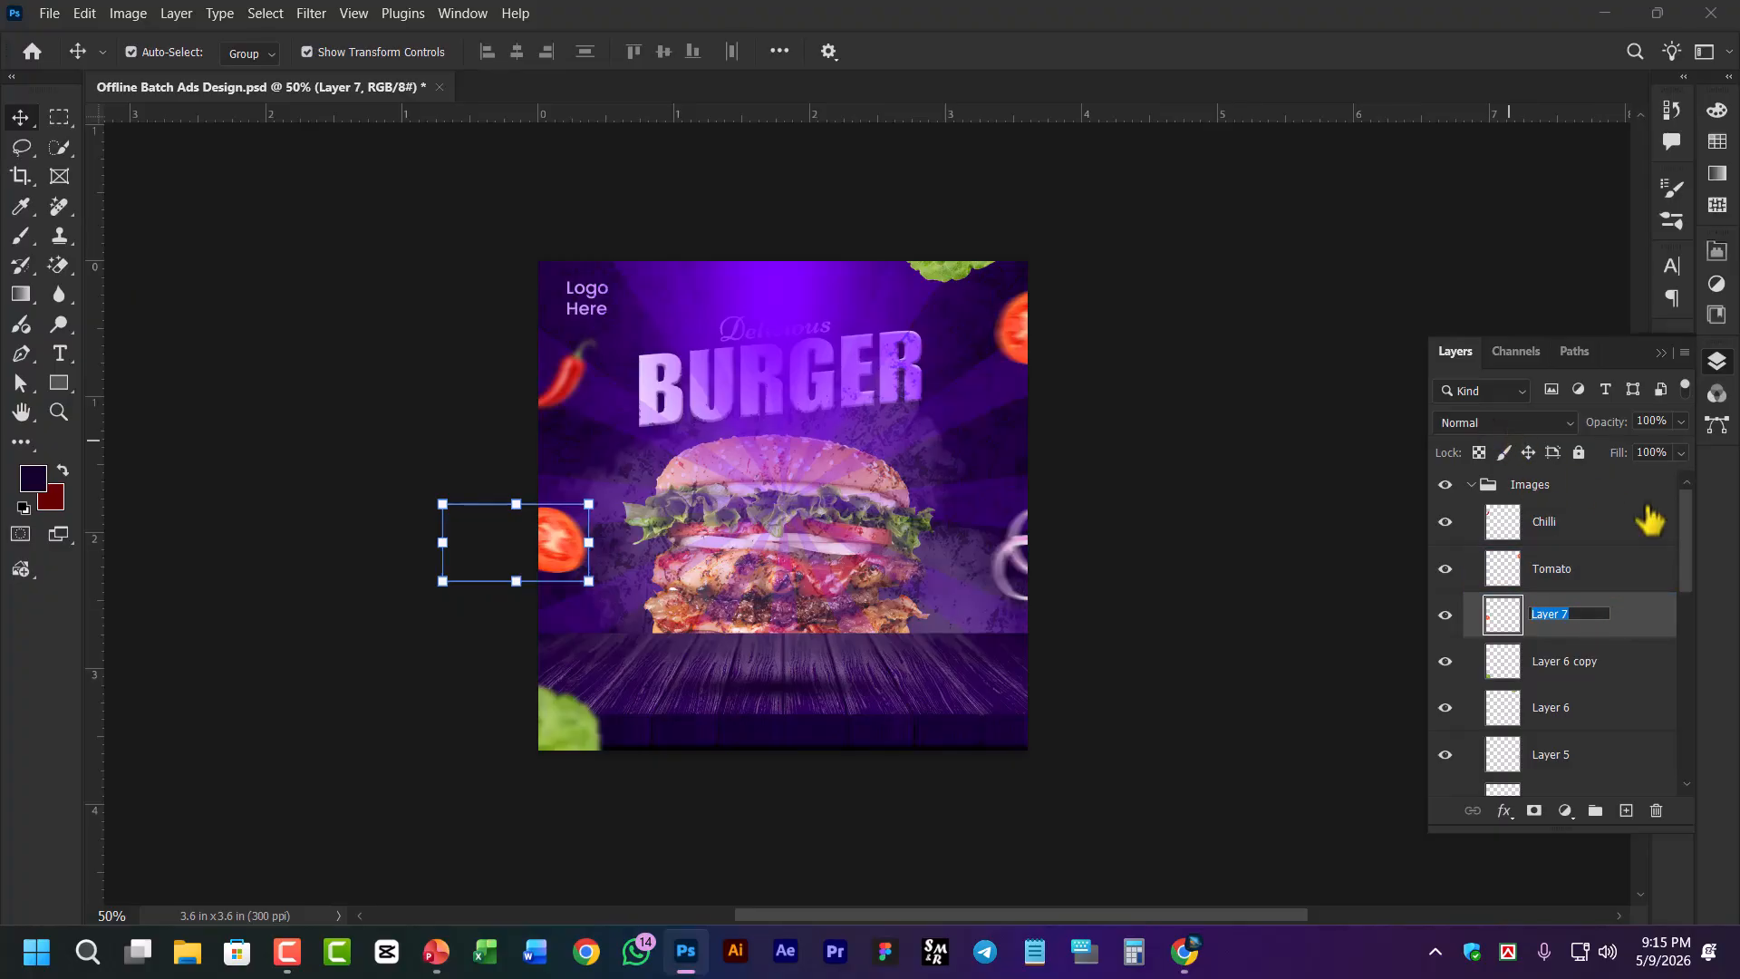
key("Return")
left_click(1481, 495)
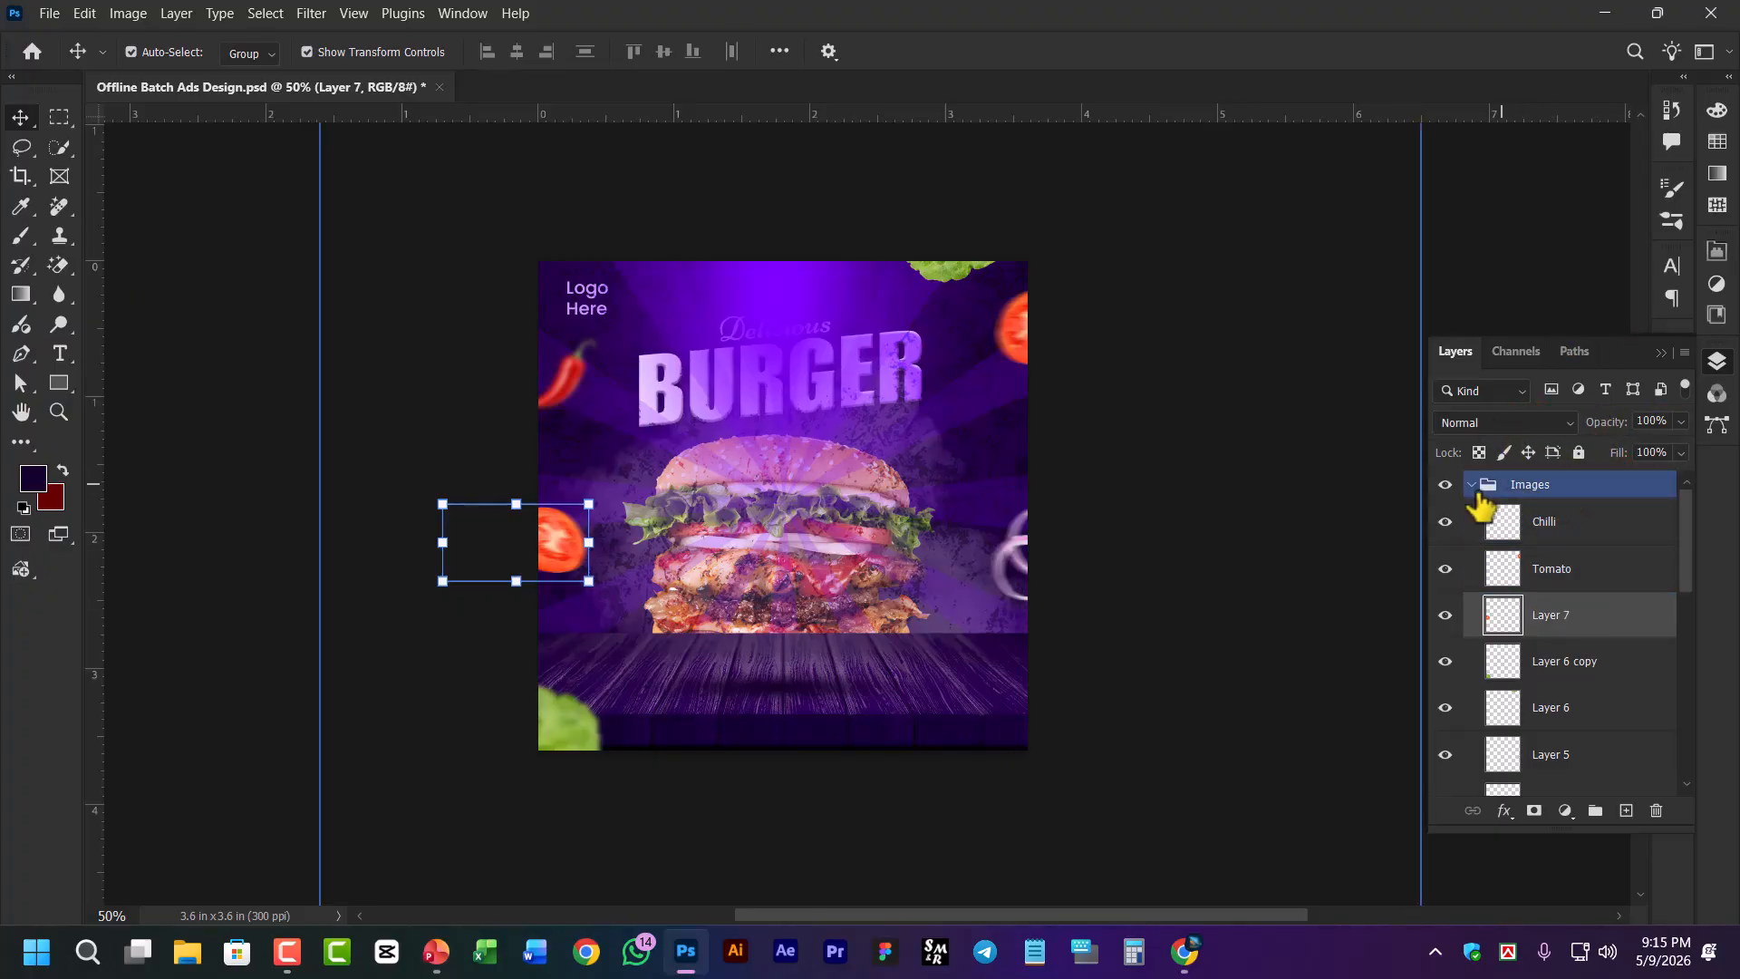
left_click(1474, 491)
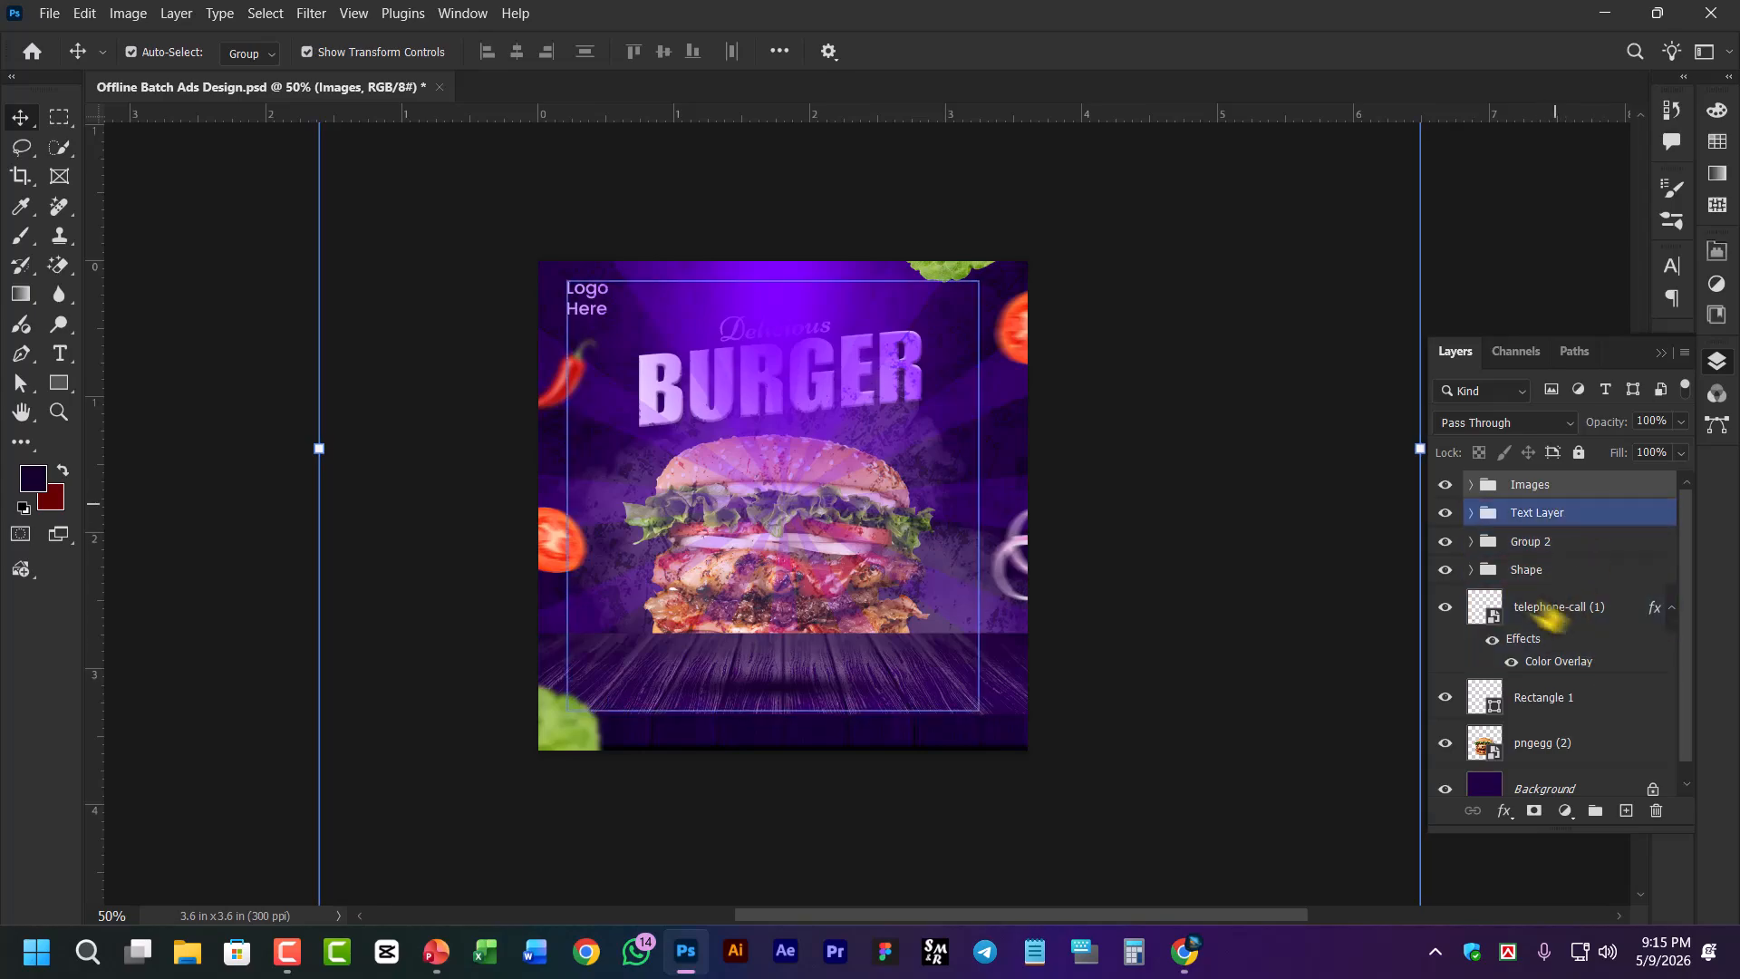
right_click(1508, 496)
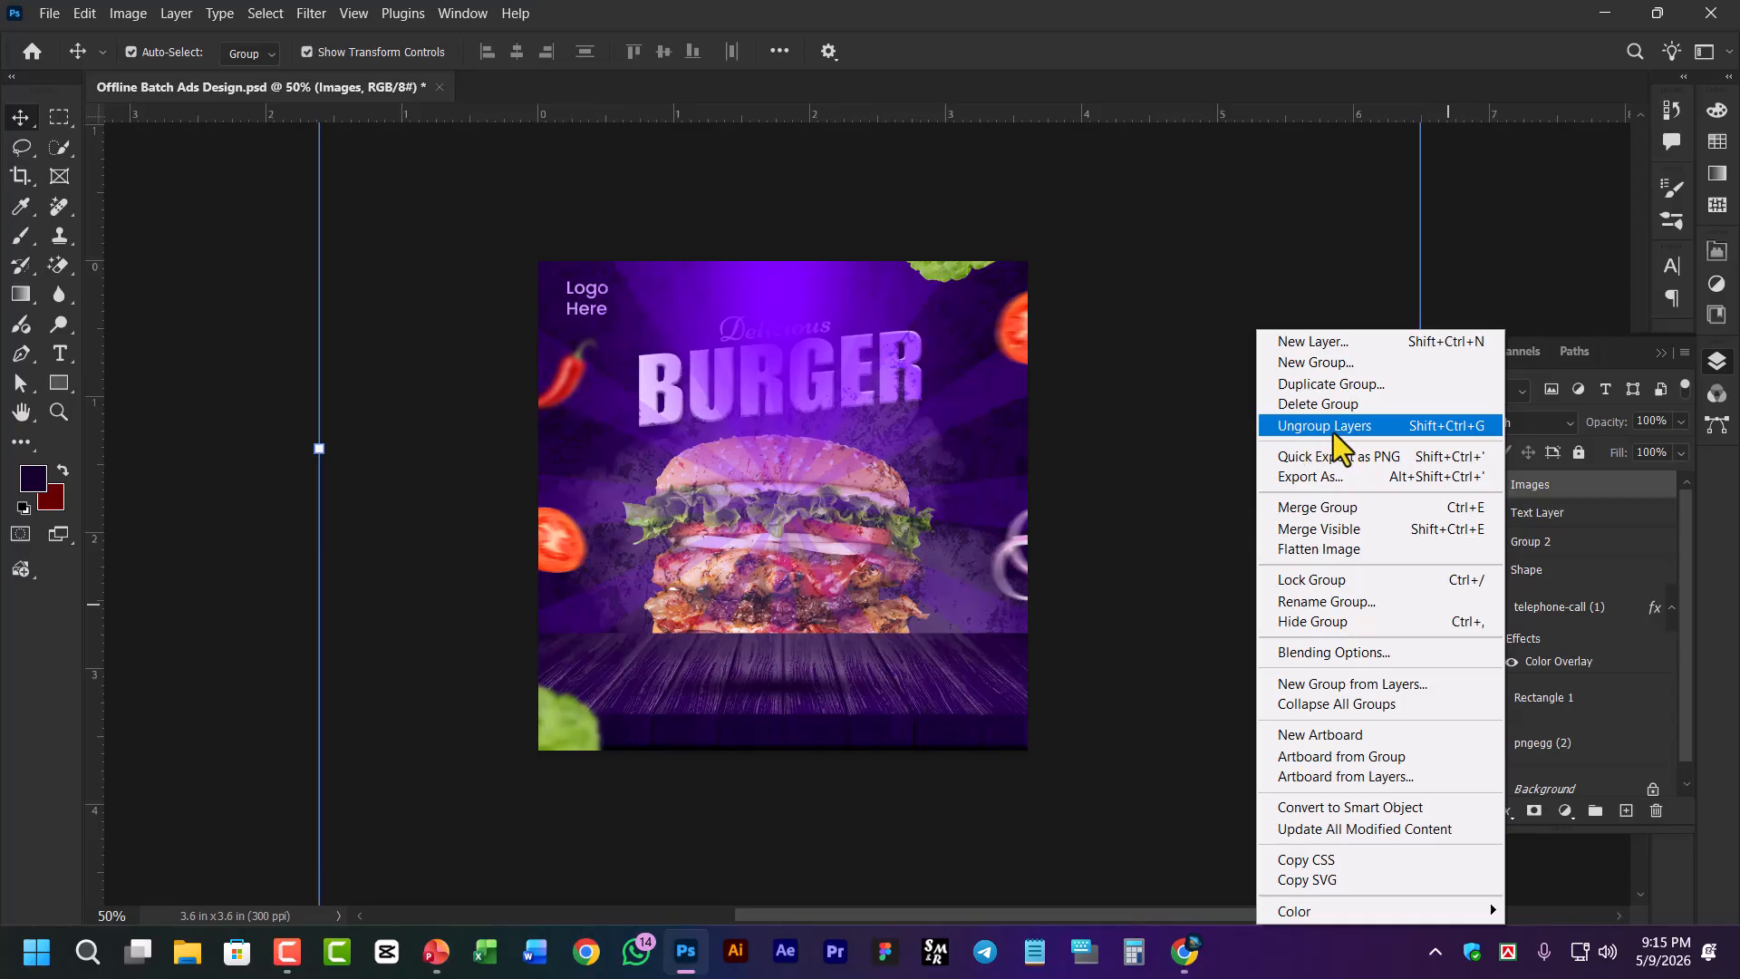
left_click(1561, 495)
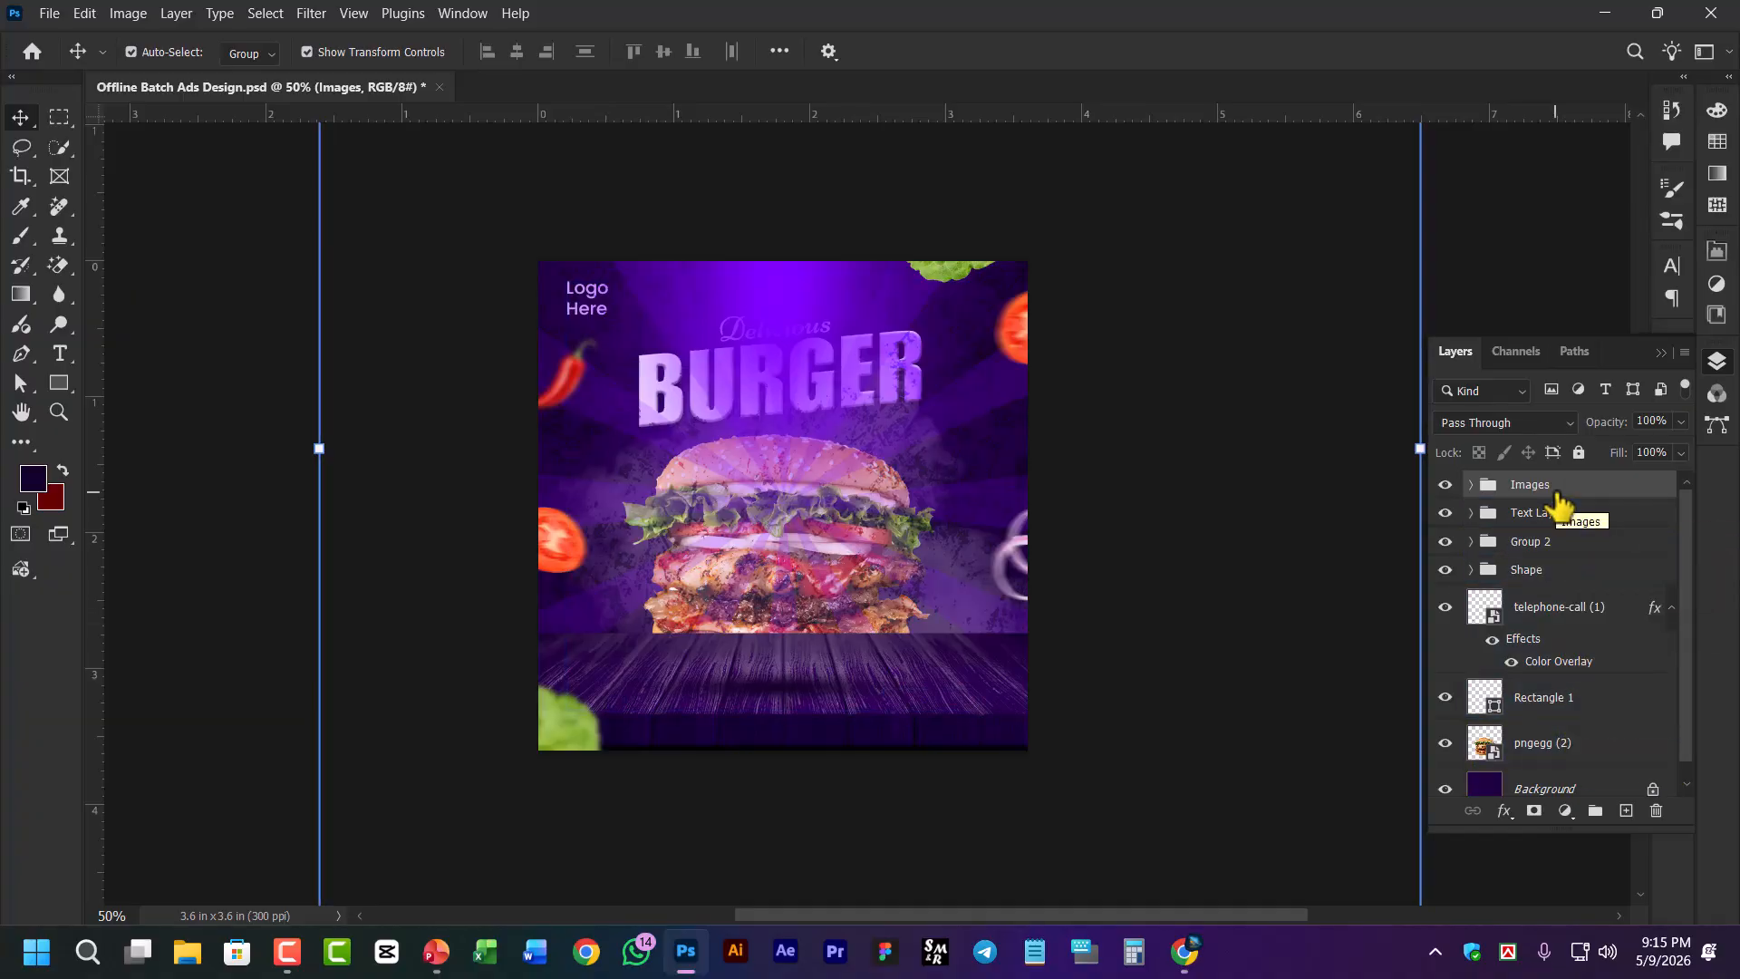
left_click(1469, 239)
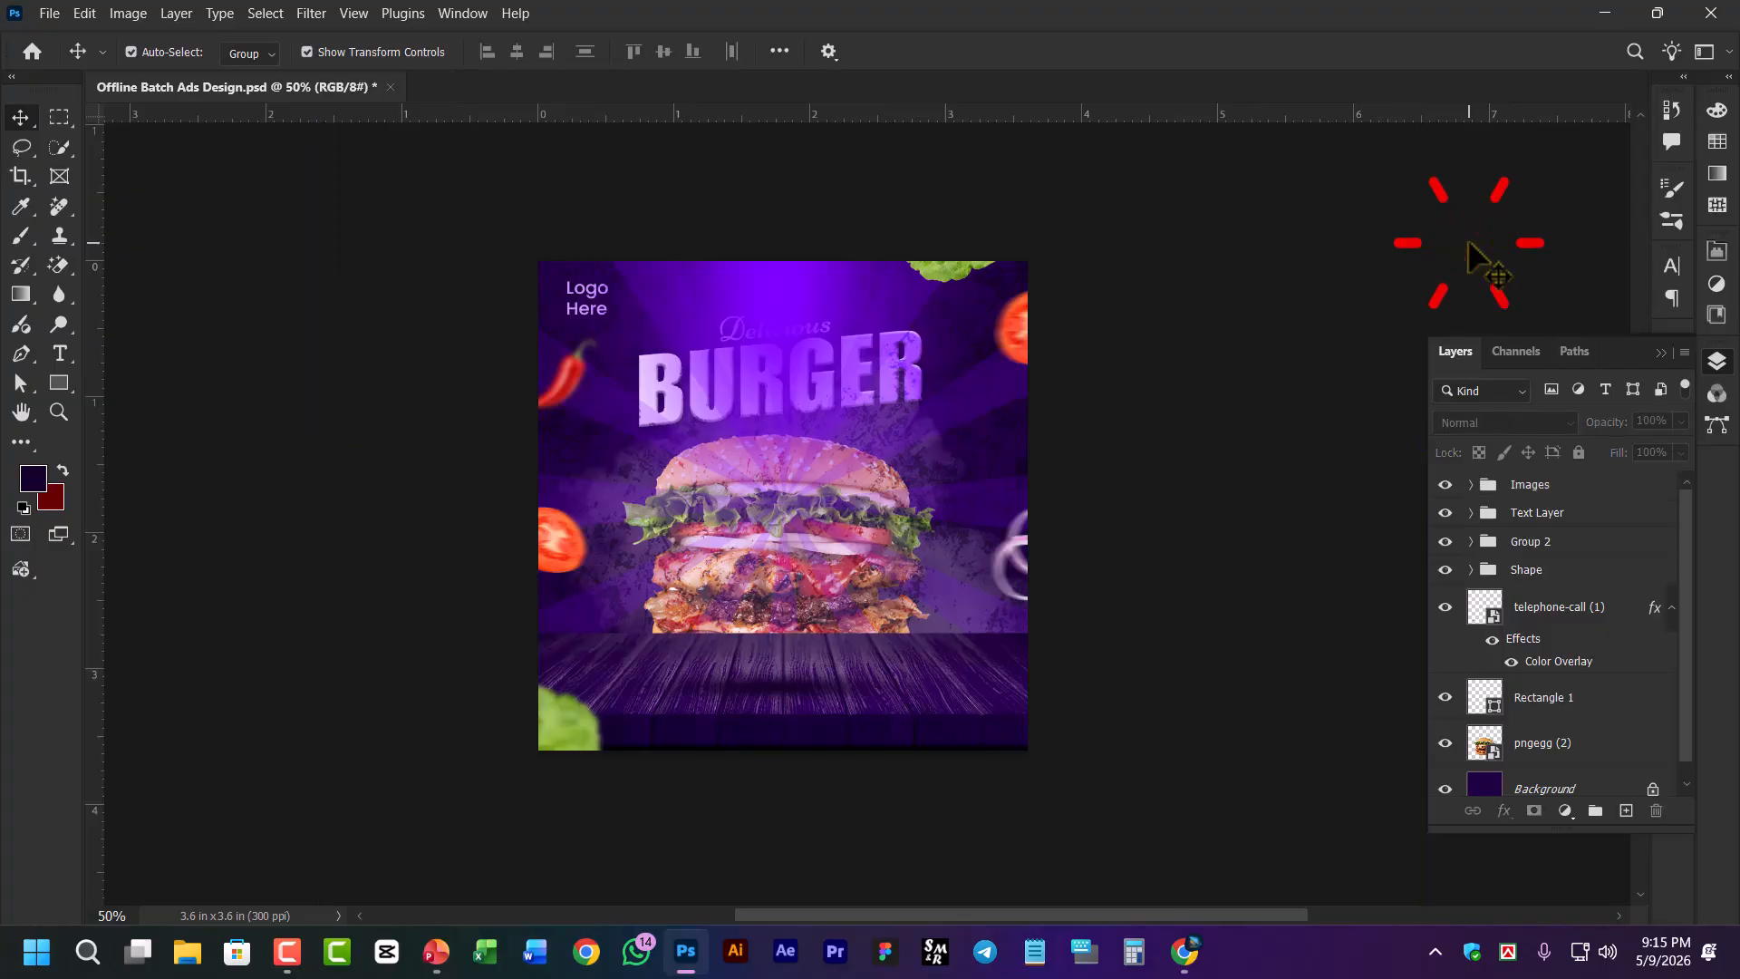
Shift the Images group slightly up and left on the canvas, send it down to just above Background, and deselect it
mouse_move(771, 376)
left_mouse_down()
mouse_move(776, 437)
mouse_move(769, 379)
left_mouse_up()
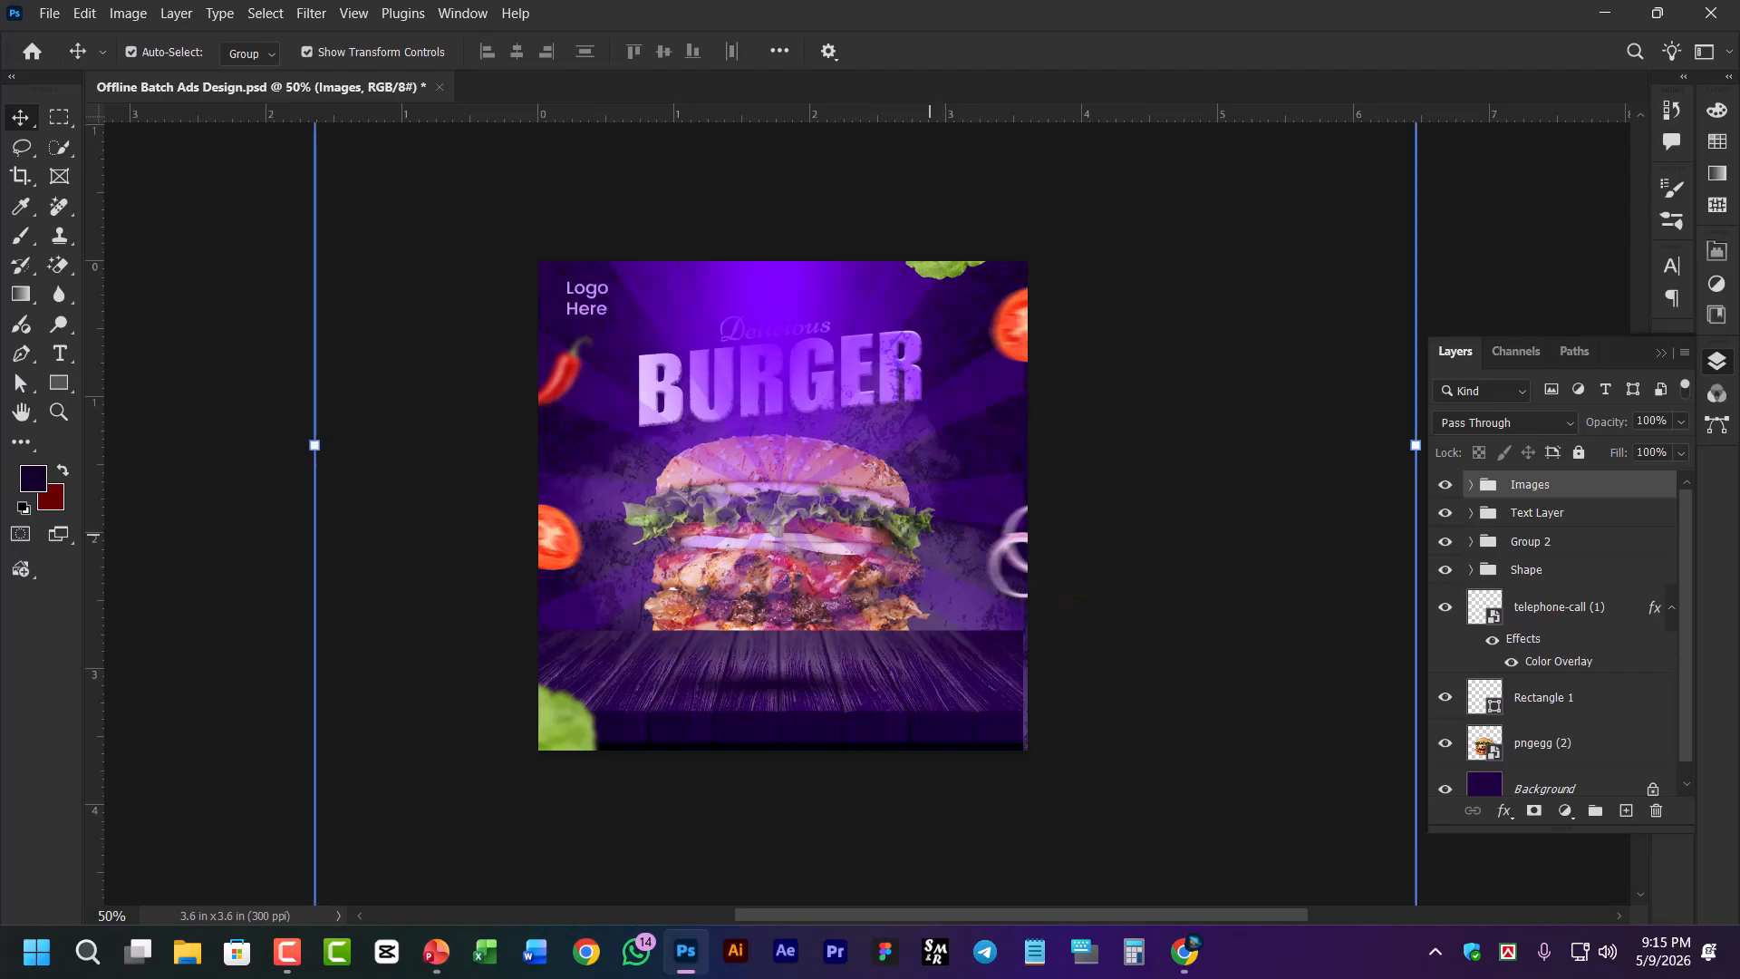
left_click_drag(808, 480, 787, 454)
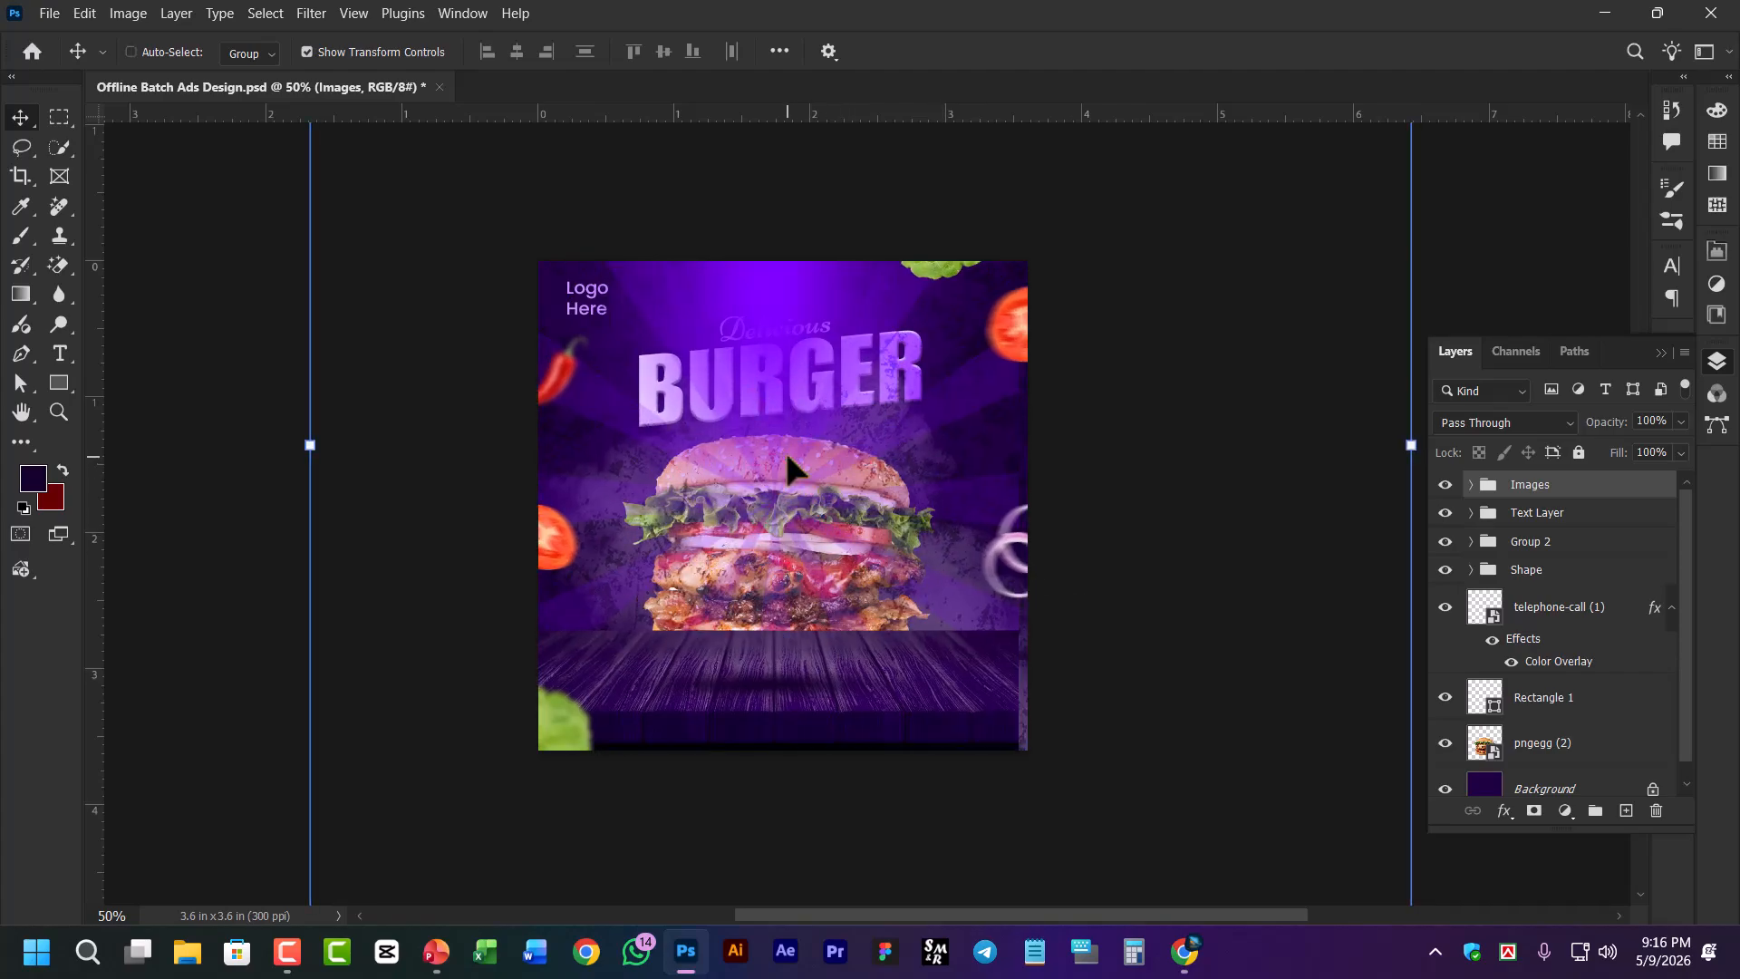
key("ctrl+[")
key("ctrl+[")
key("ctrl+[")
key("ctrl+[")
key("ctrl+[")
key("ctrl+[")
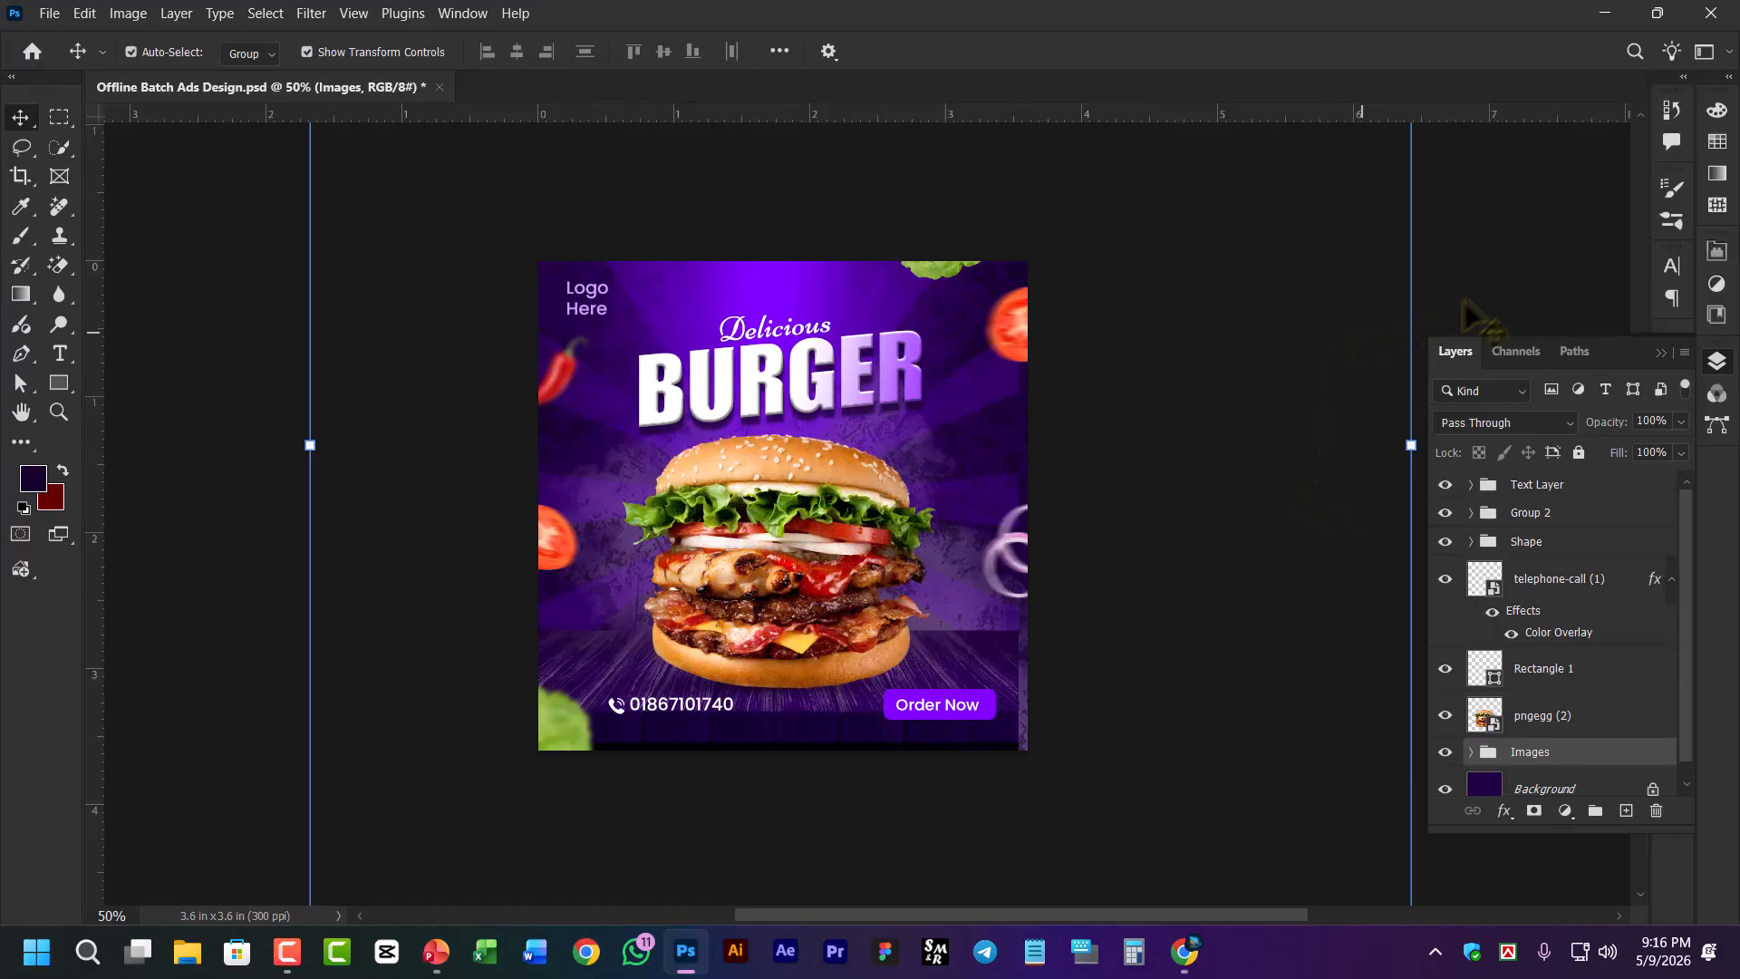
left_click(1501, 279)
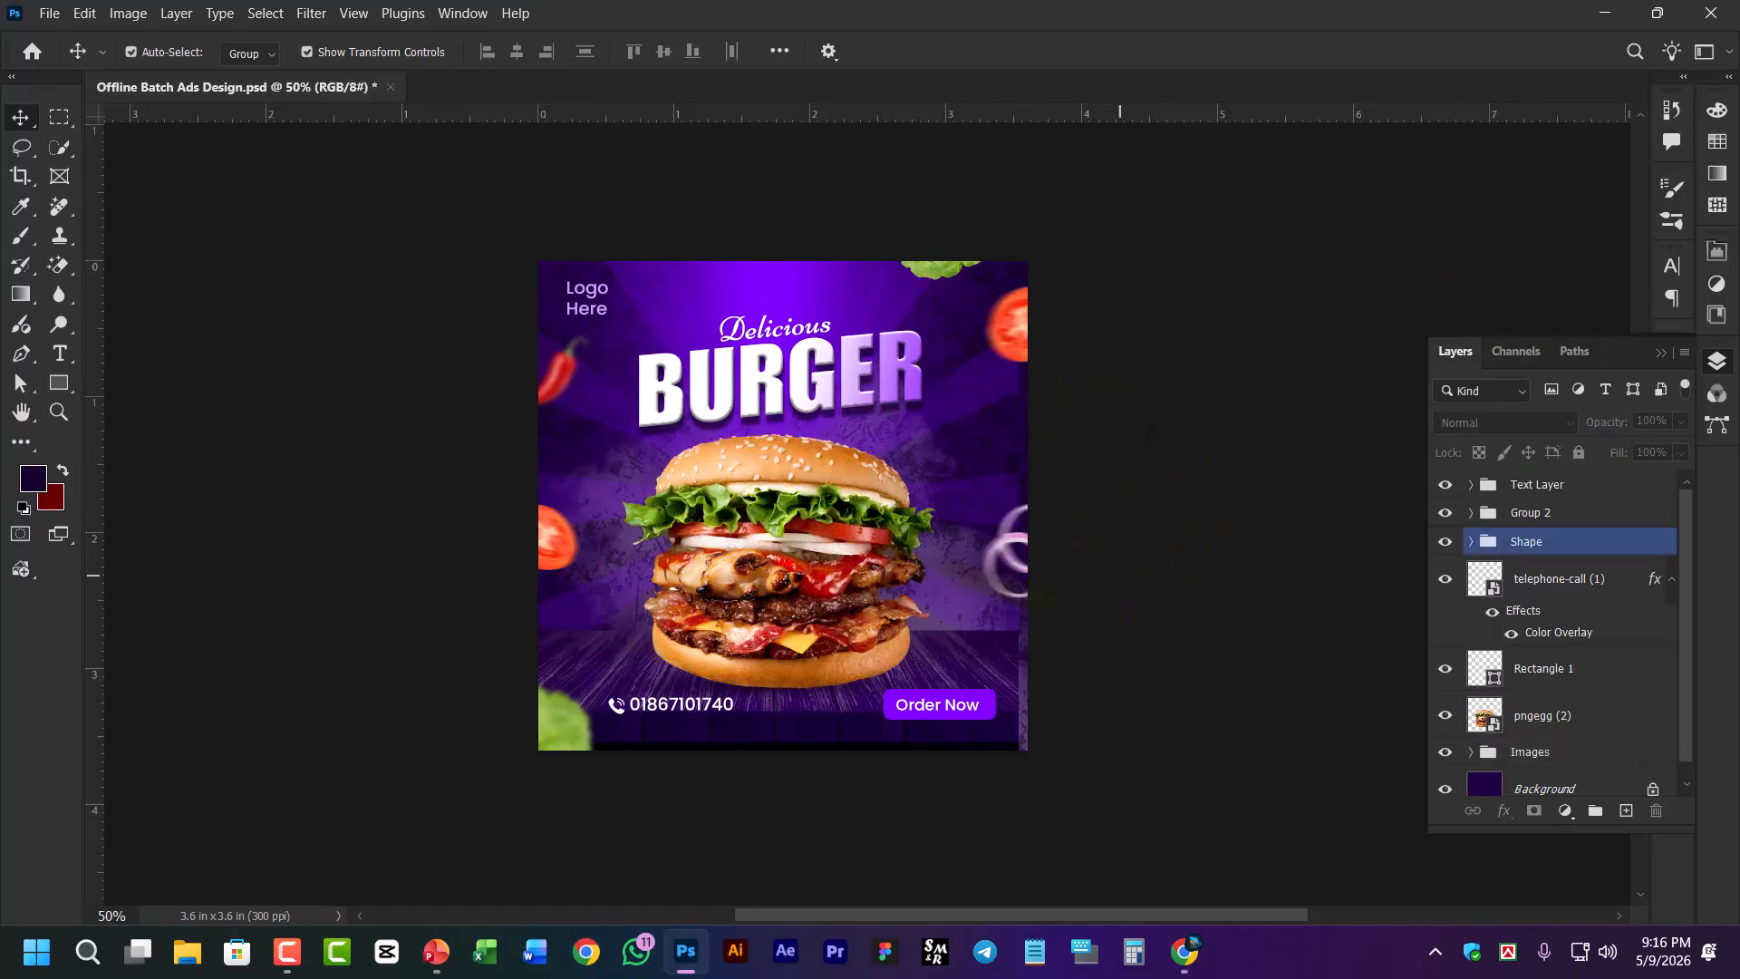
Select the BURGER title and the burger image on the canvas to check which group or layer each belongs to, and deselect
left_click(816, 399)
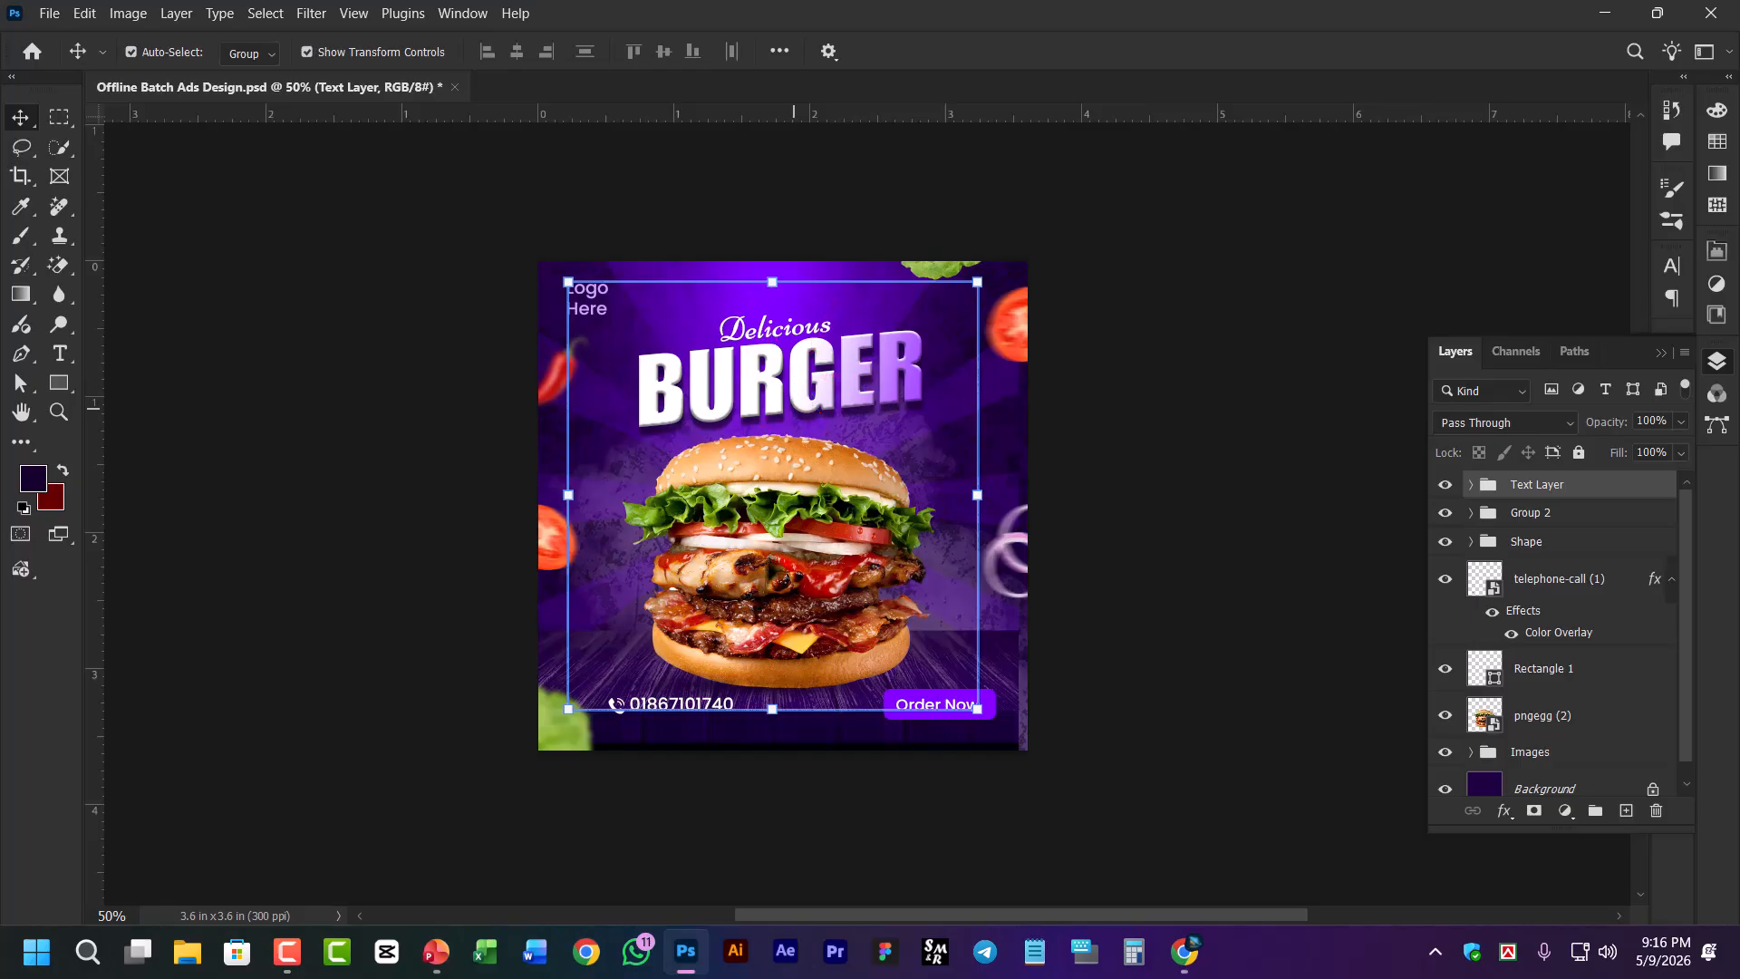
left_click(734, 570)
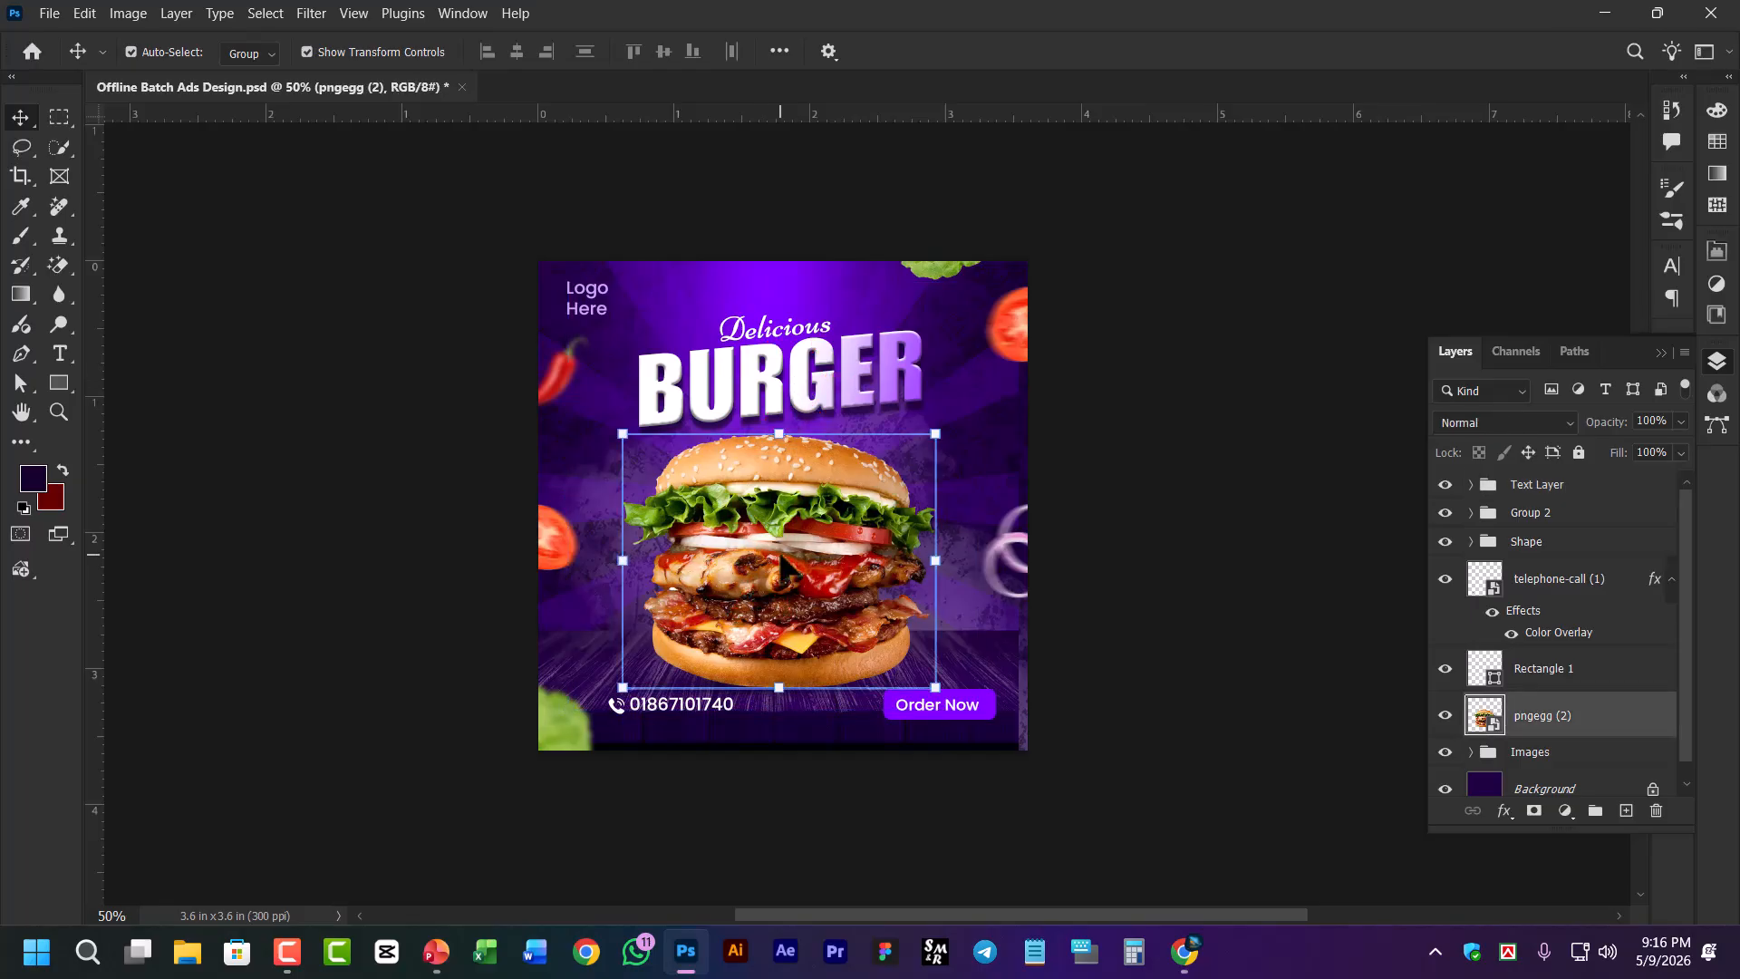
left_click(1187, 594)
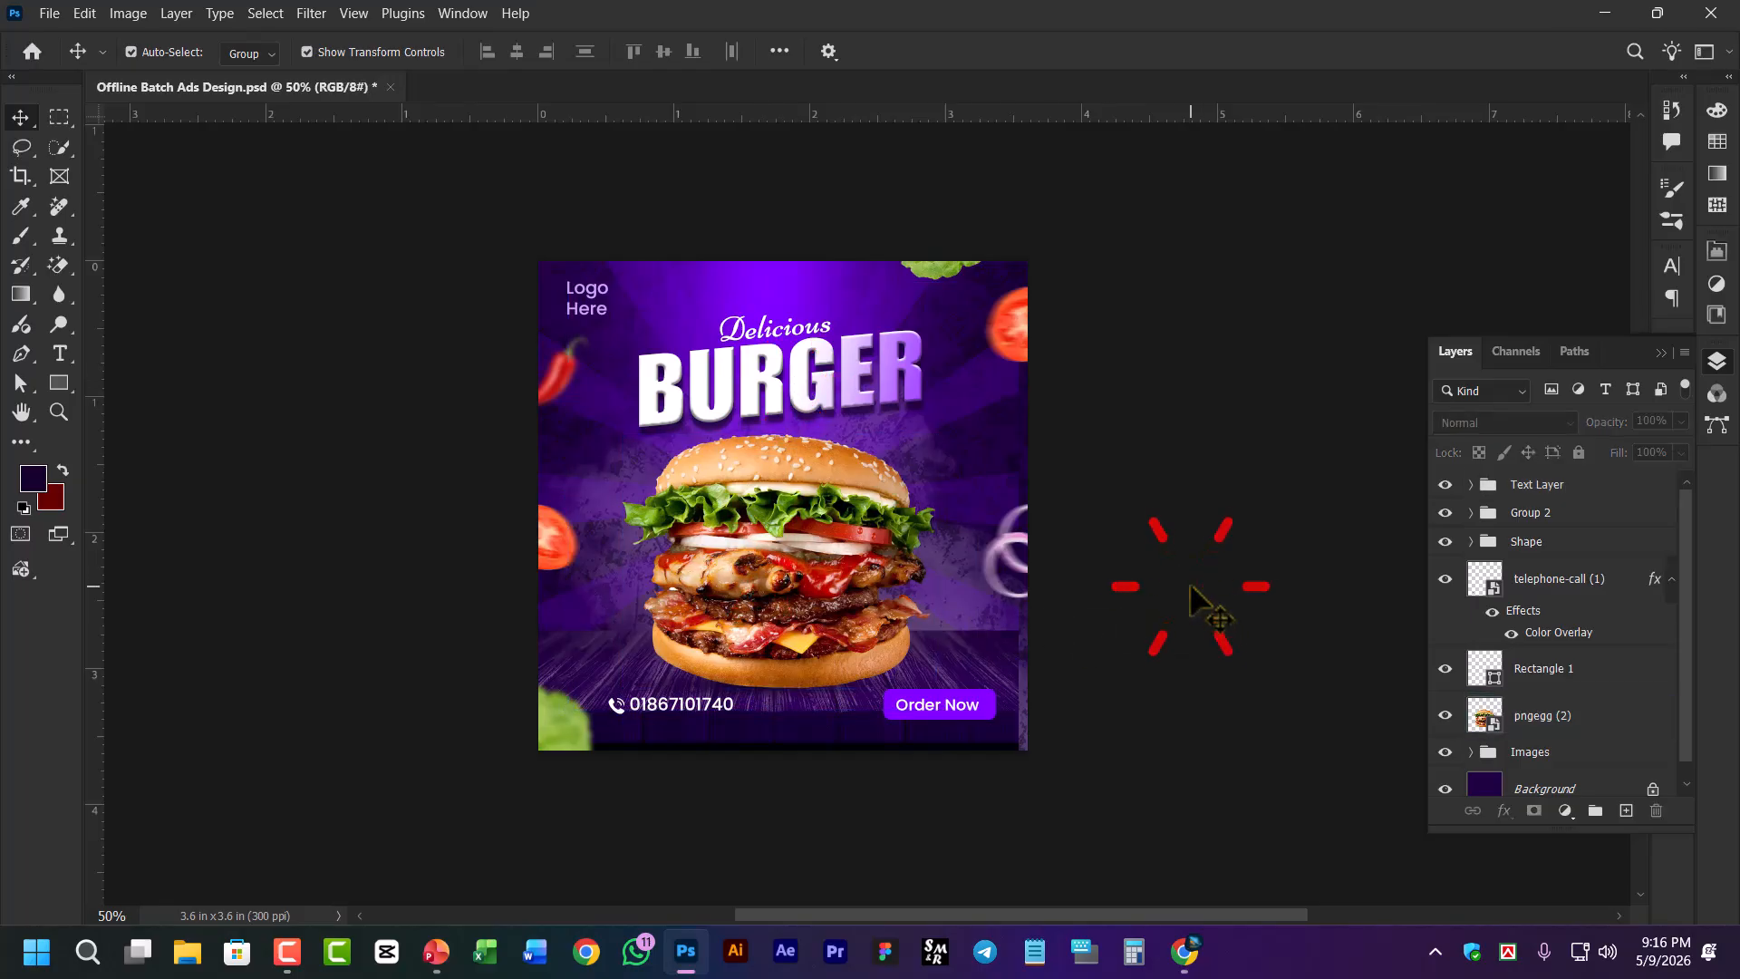
left_click(1559, 542)
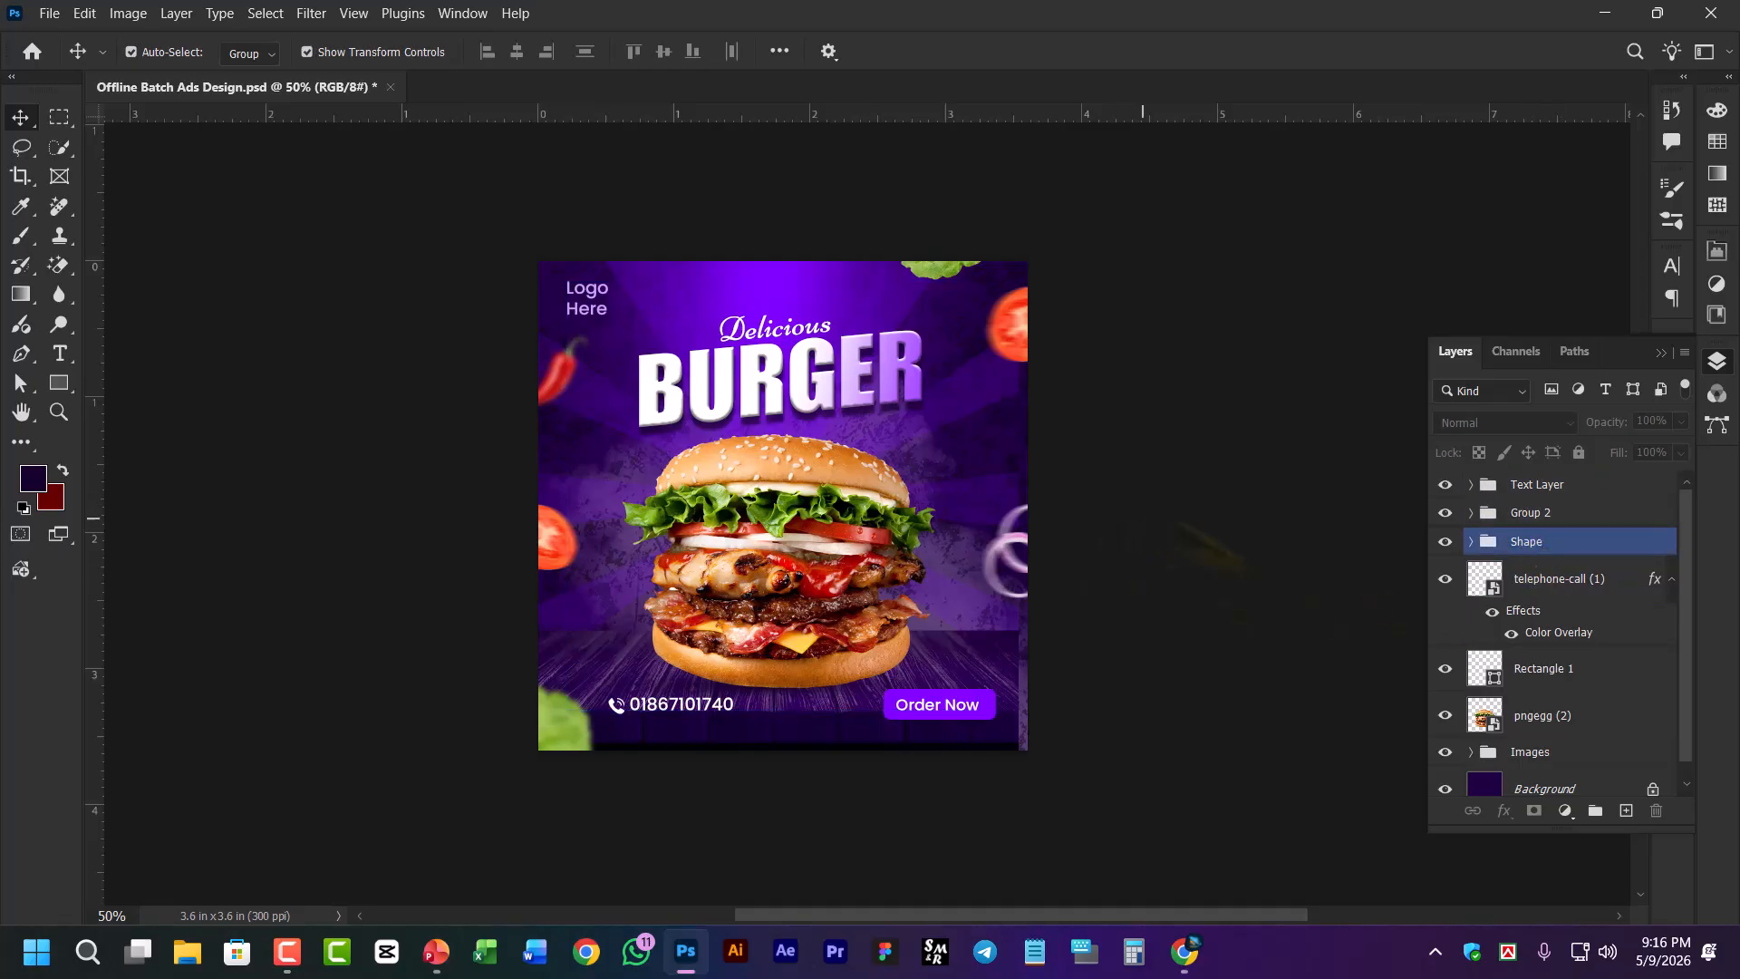
left_click(1238, 573)
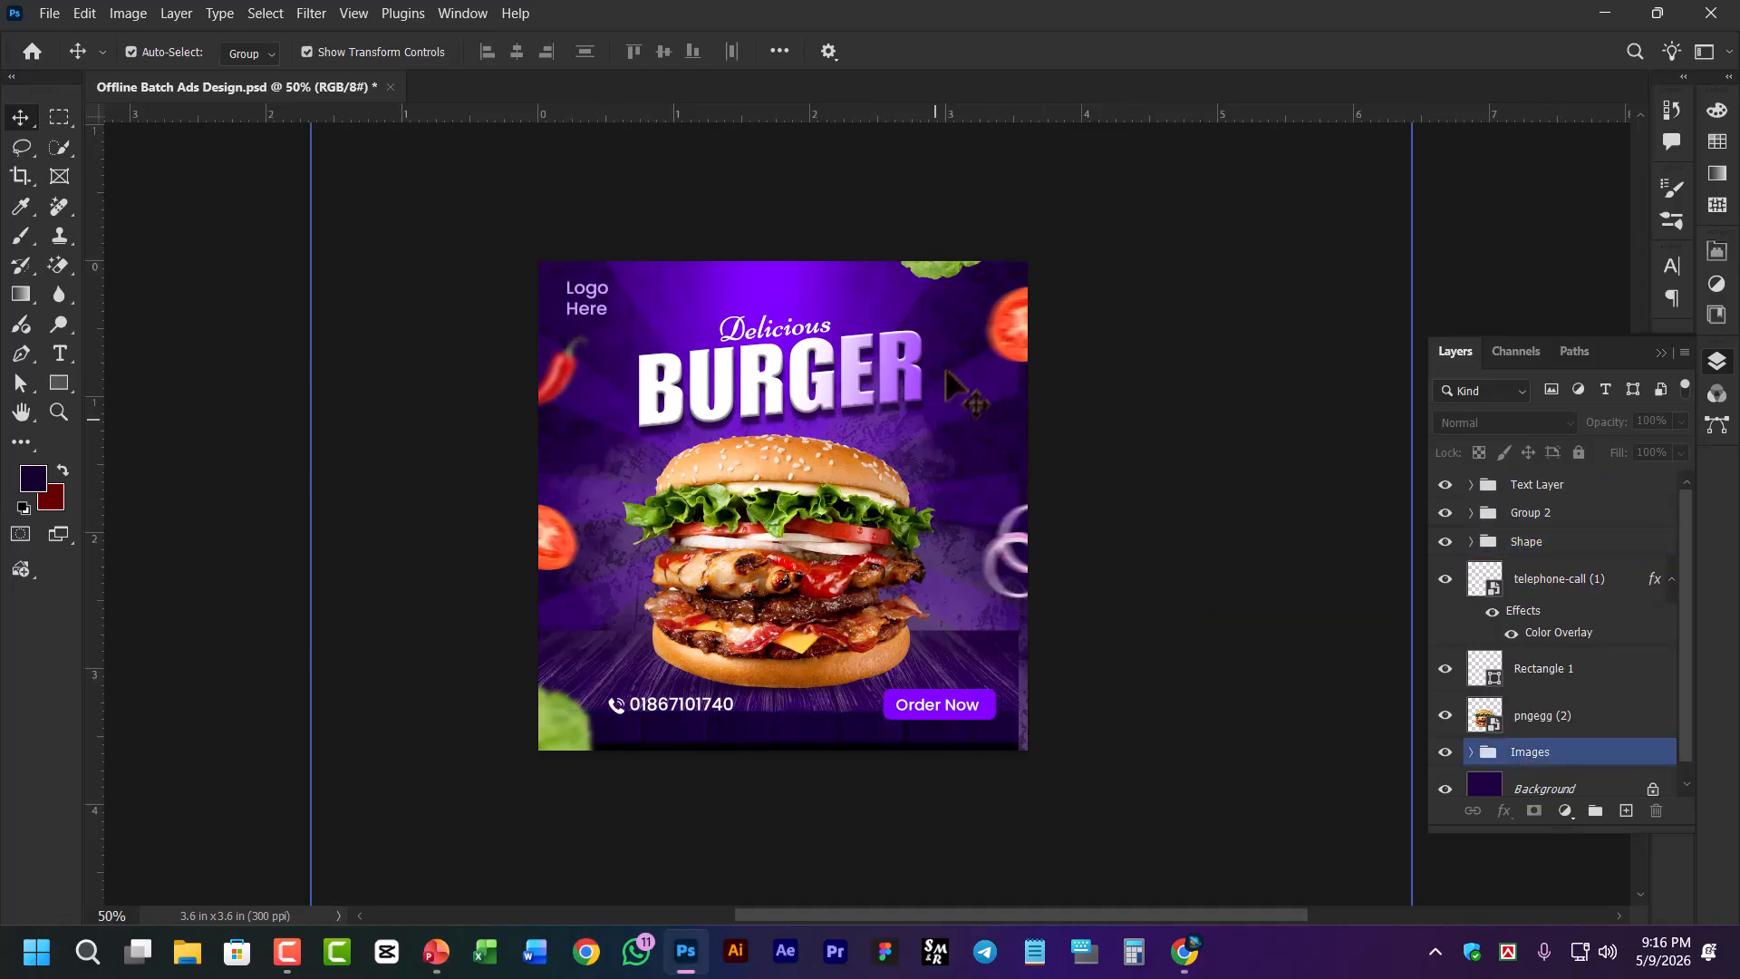
Move the Images group diagonally on the canvas, undo that move, and deselect the group
left_click_drag(952, 349, 916, 396)
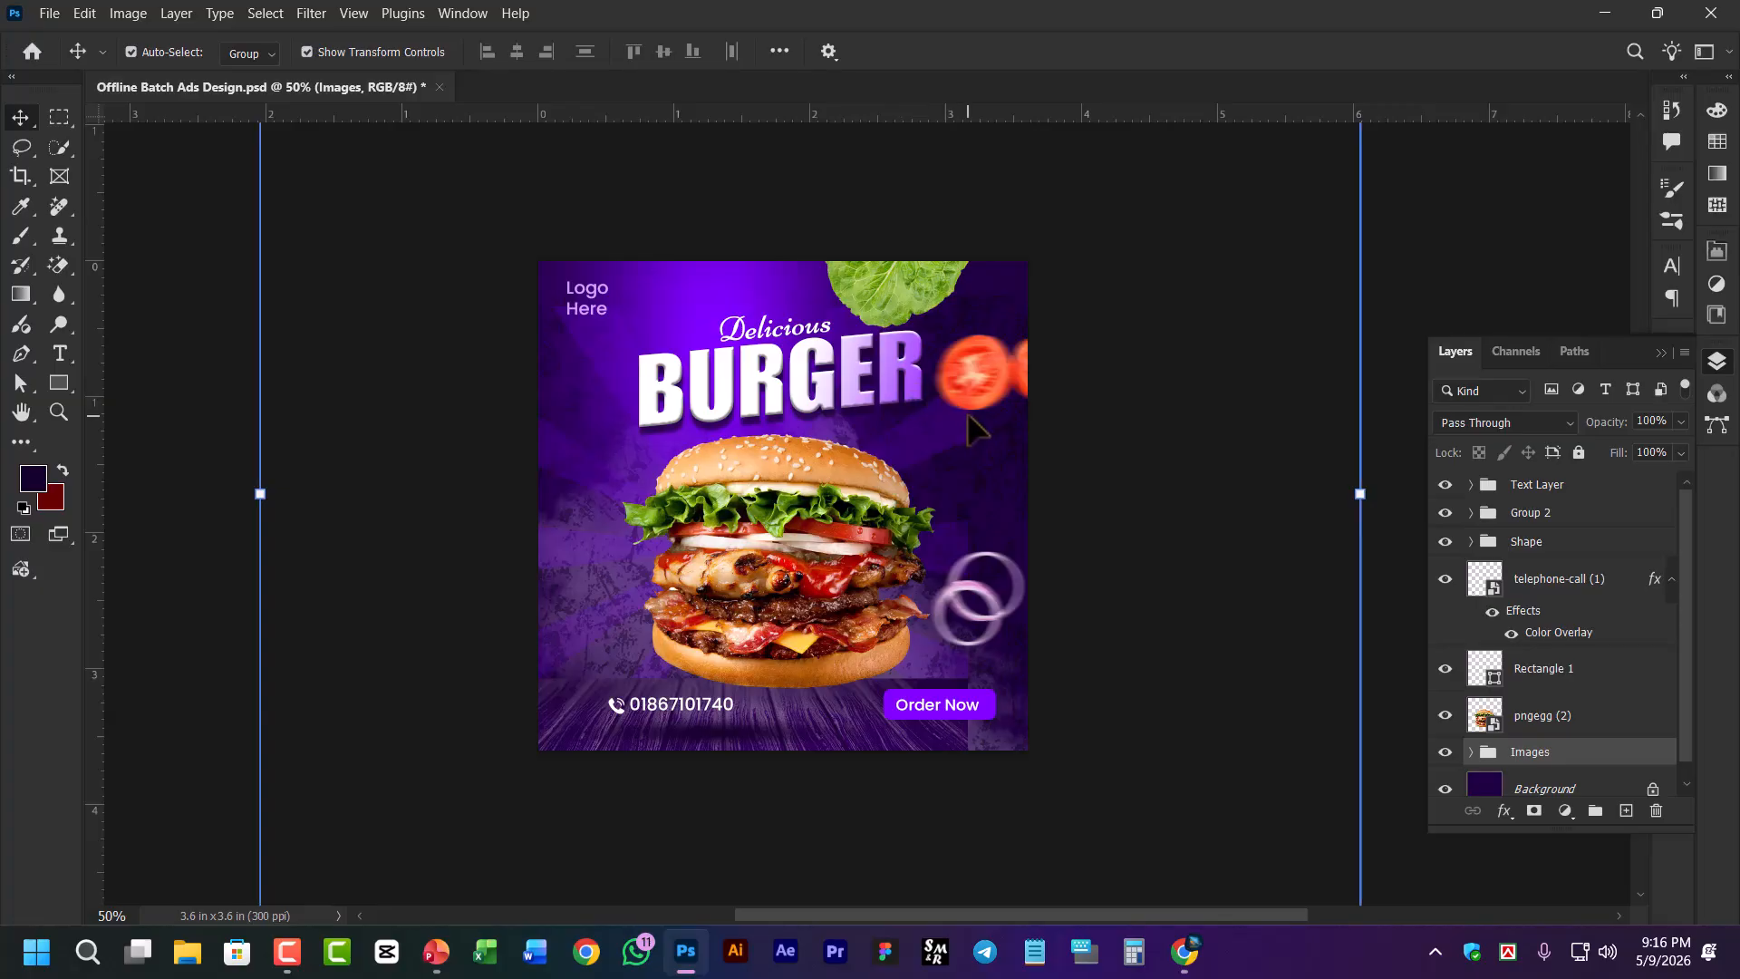
key("ctrl+z")
left_click(1469, 233)
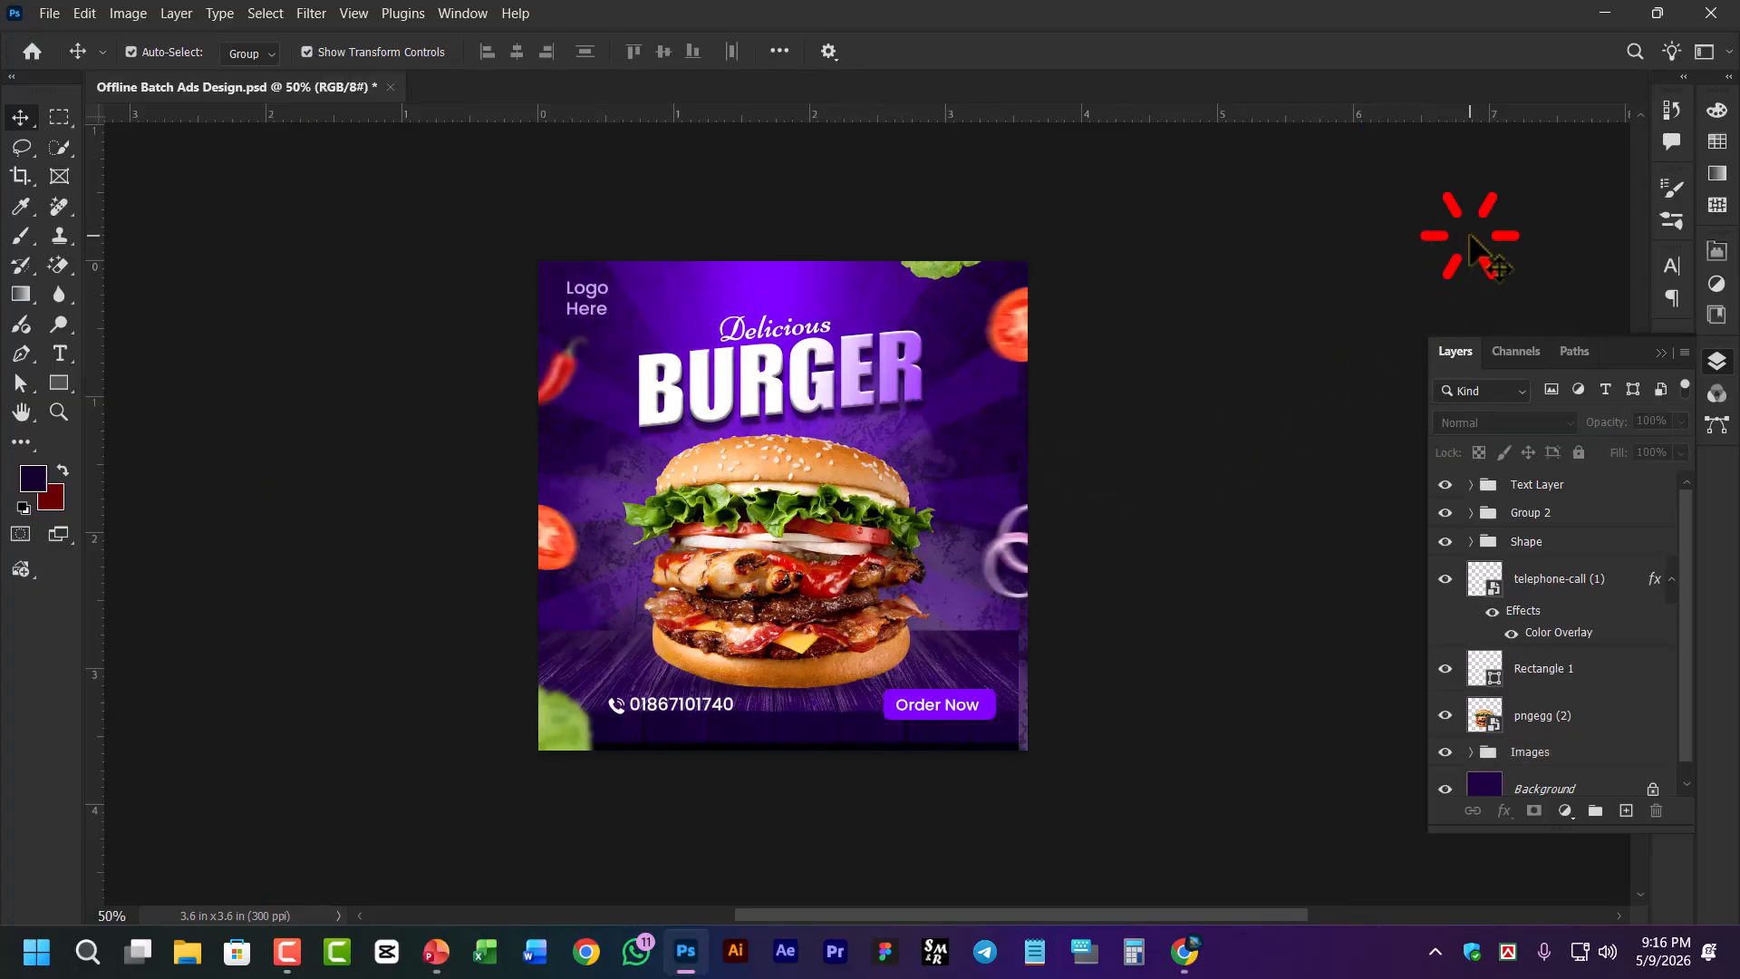
Try moving the whole Text Layer group by its BURGER title on the canvas and undo the moves
left_click(942, 365)
left_click(895, 372)
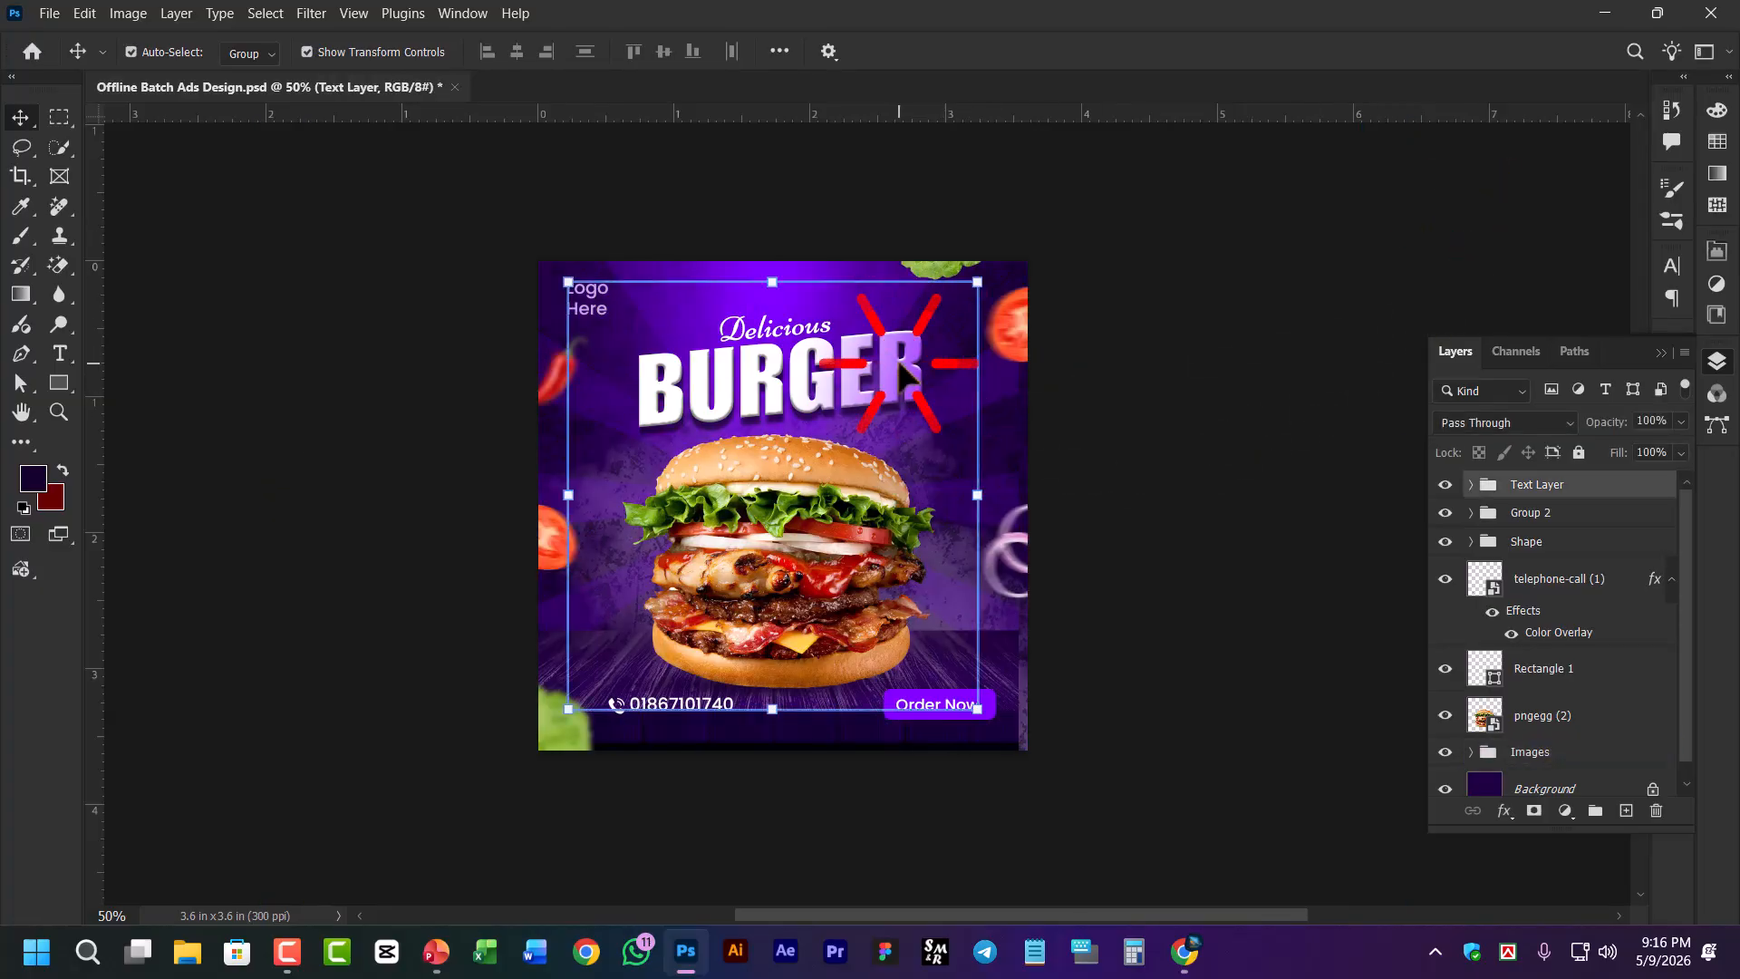
mouse_move(881, 364)
left_mouse_down()
mouse_move(890, 426)
mouse_move(885, 361)
left_mouse_up()
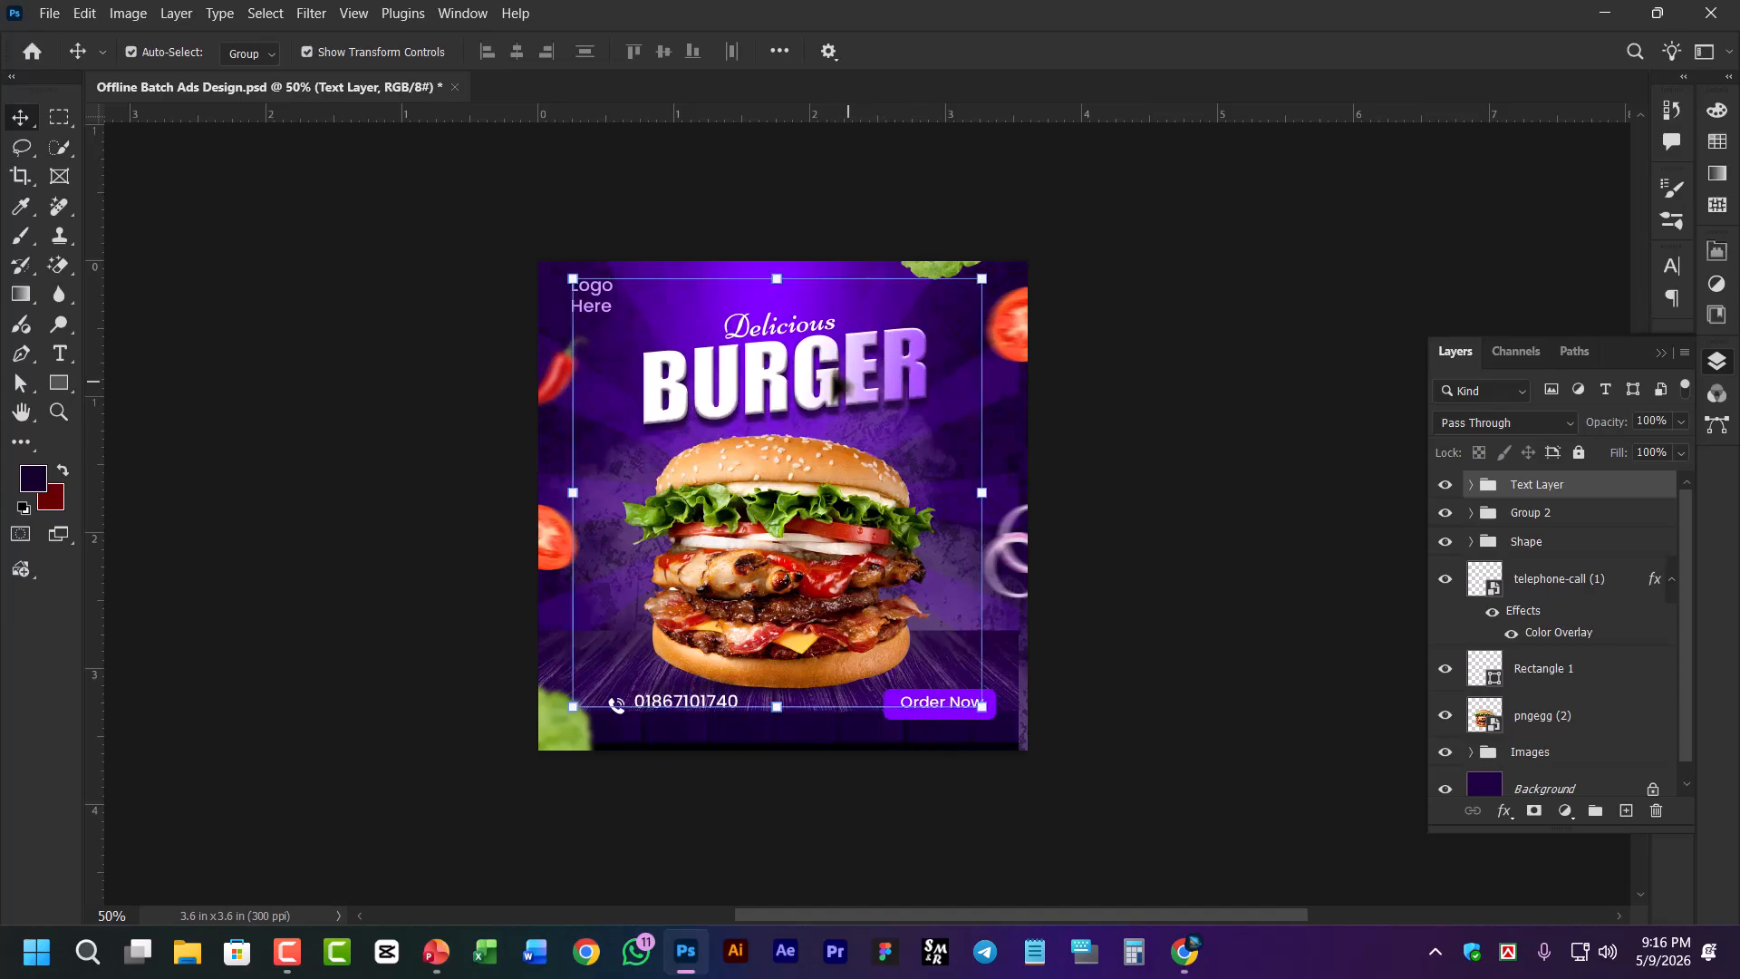
key("ctrl+z")
key("ctrl+z")
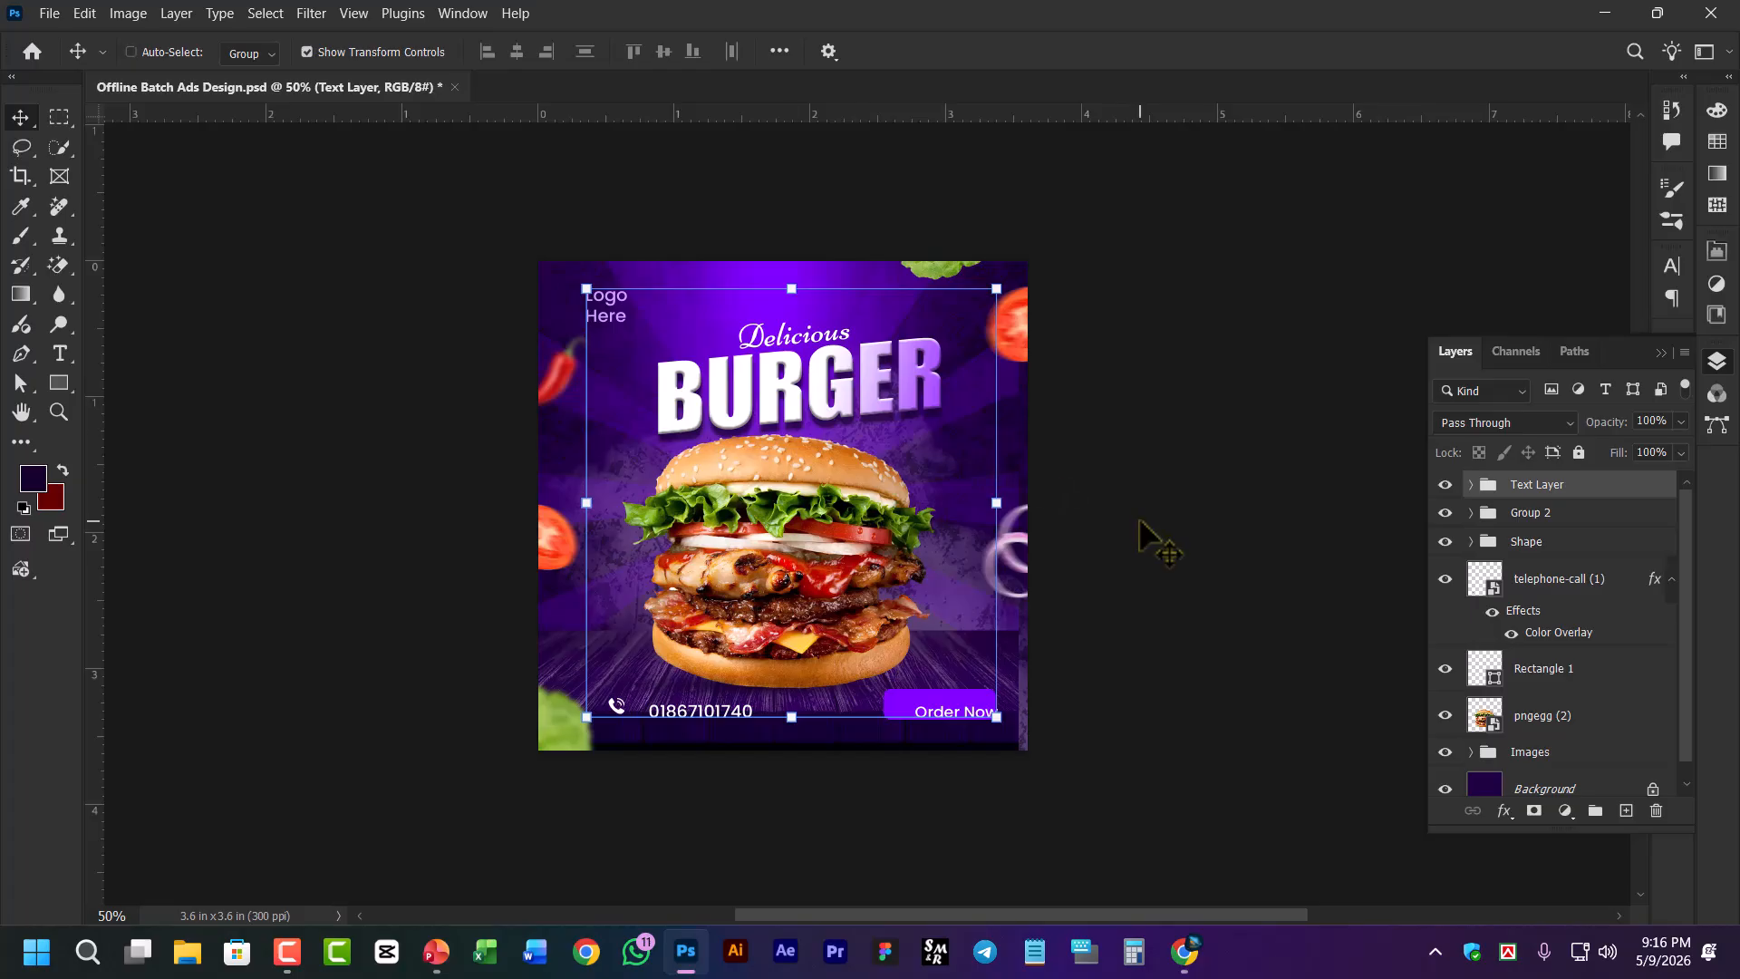
key("ctrl+z")
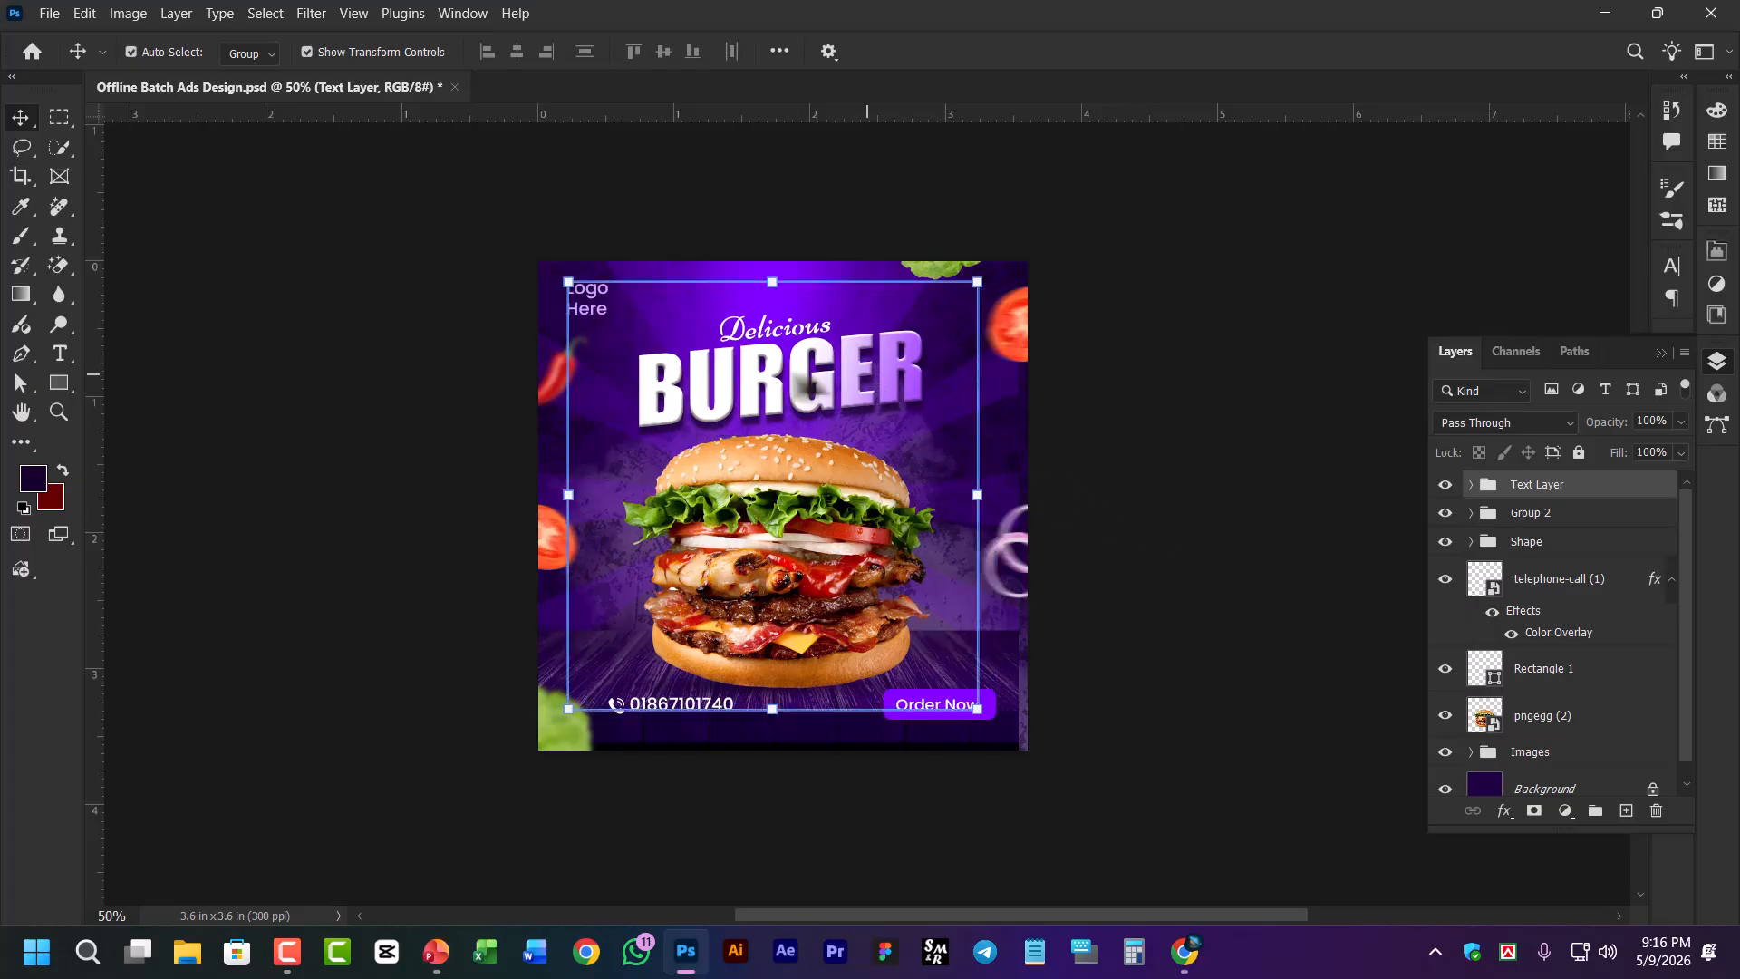
left_click(832, 367)
mouse_move(832, 367)
left_mouse_down()
mouse_move(825, 393)
mouse_move(824, 359)
left_mouse_up()
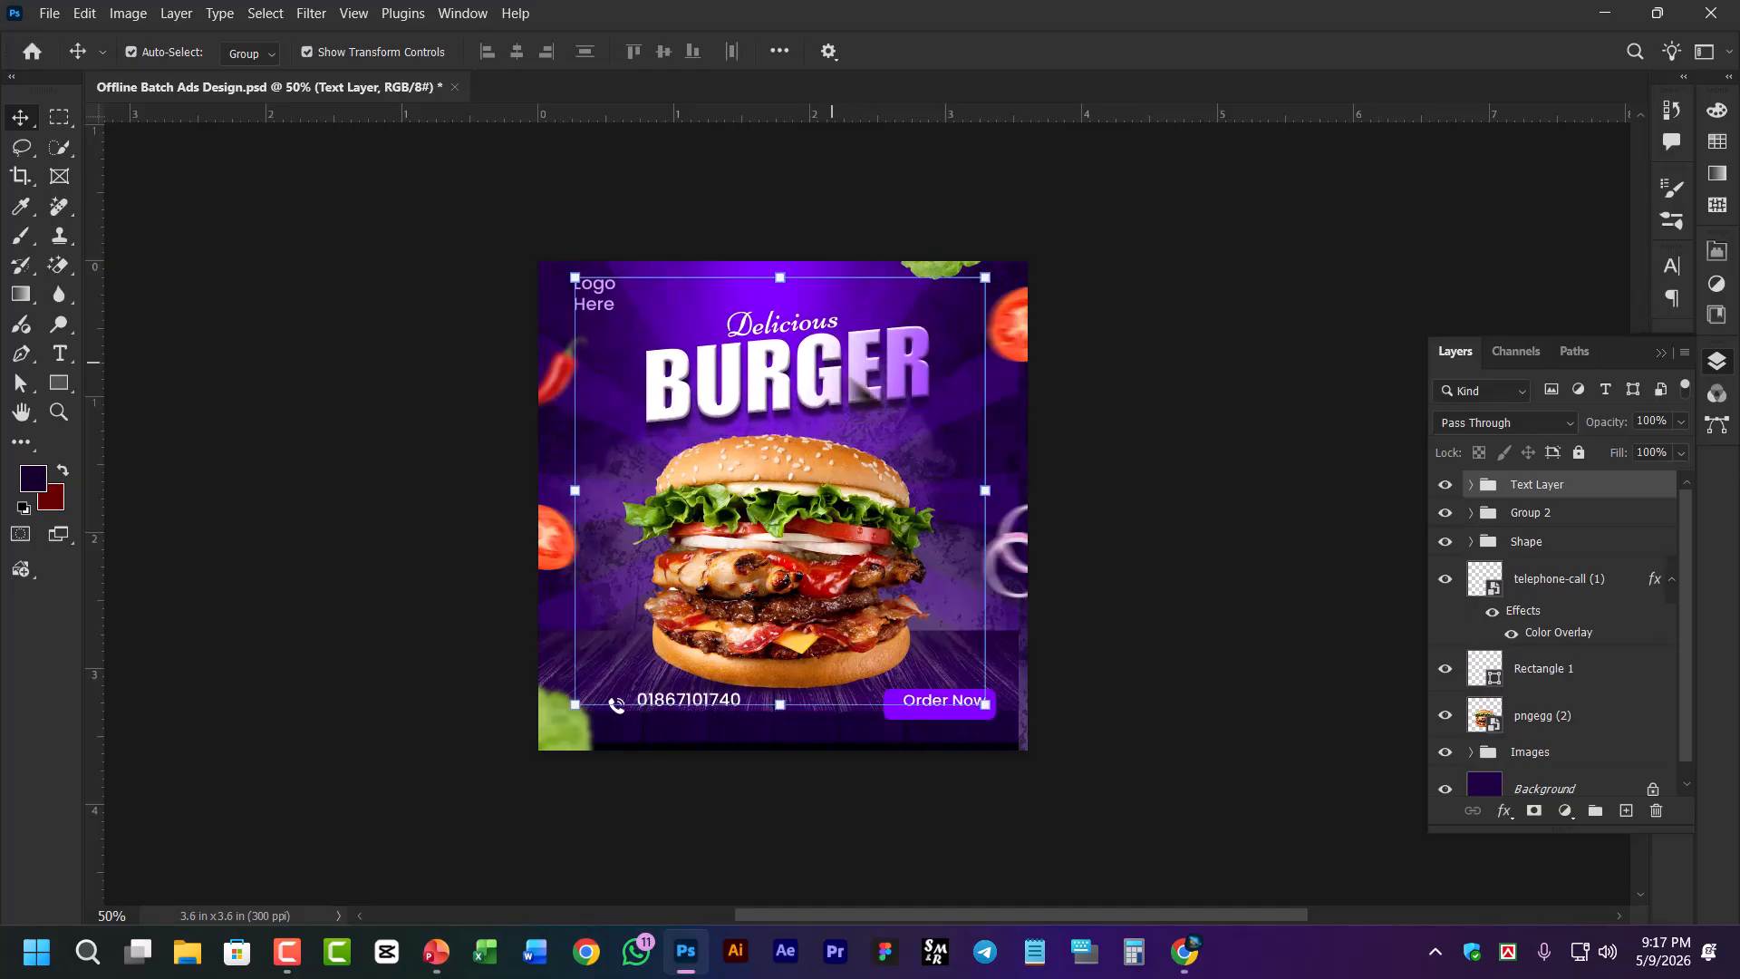
left_click(1150, 723)
left_click(821, 396)
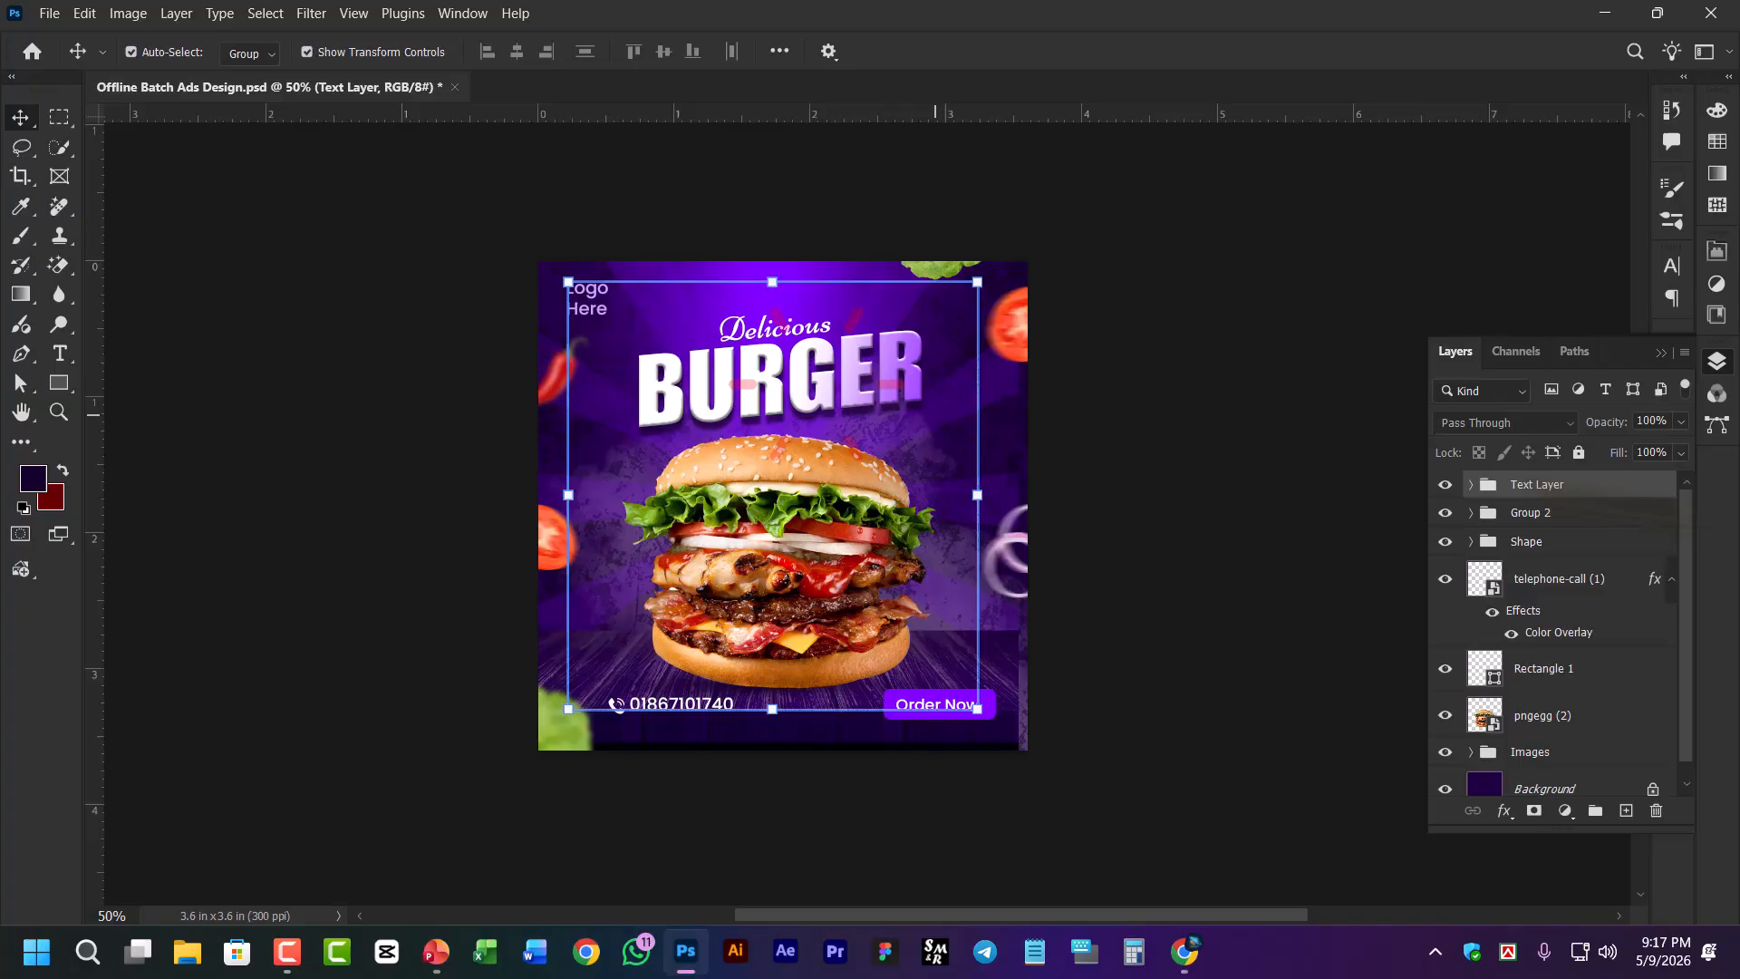
Expand the Text Layer group and compare selecting the burger text layer in the stack with selecting the title on the canvas
left_click(1471, 484)
left_click(1567, 580)
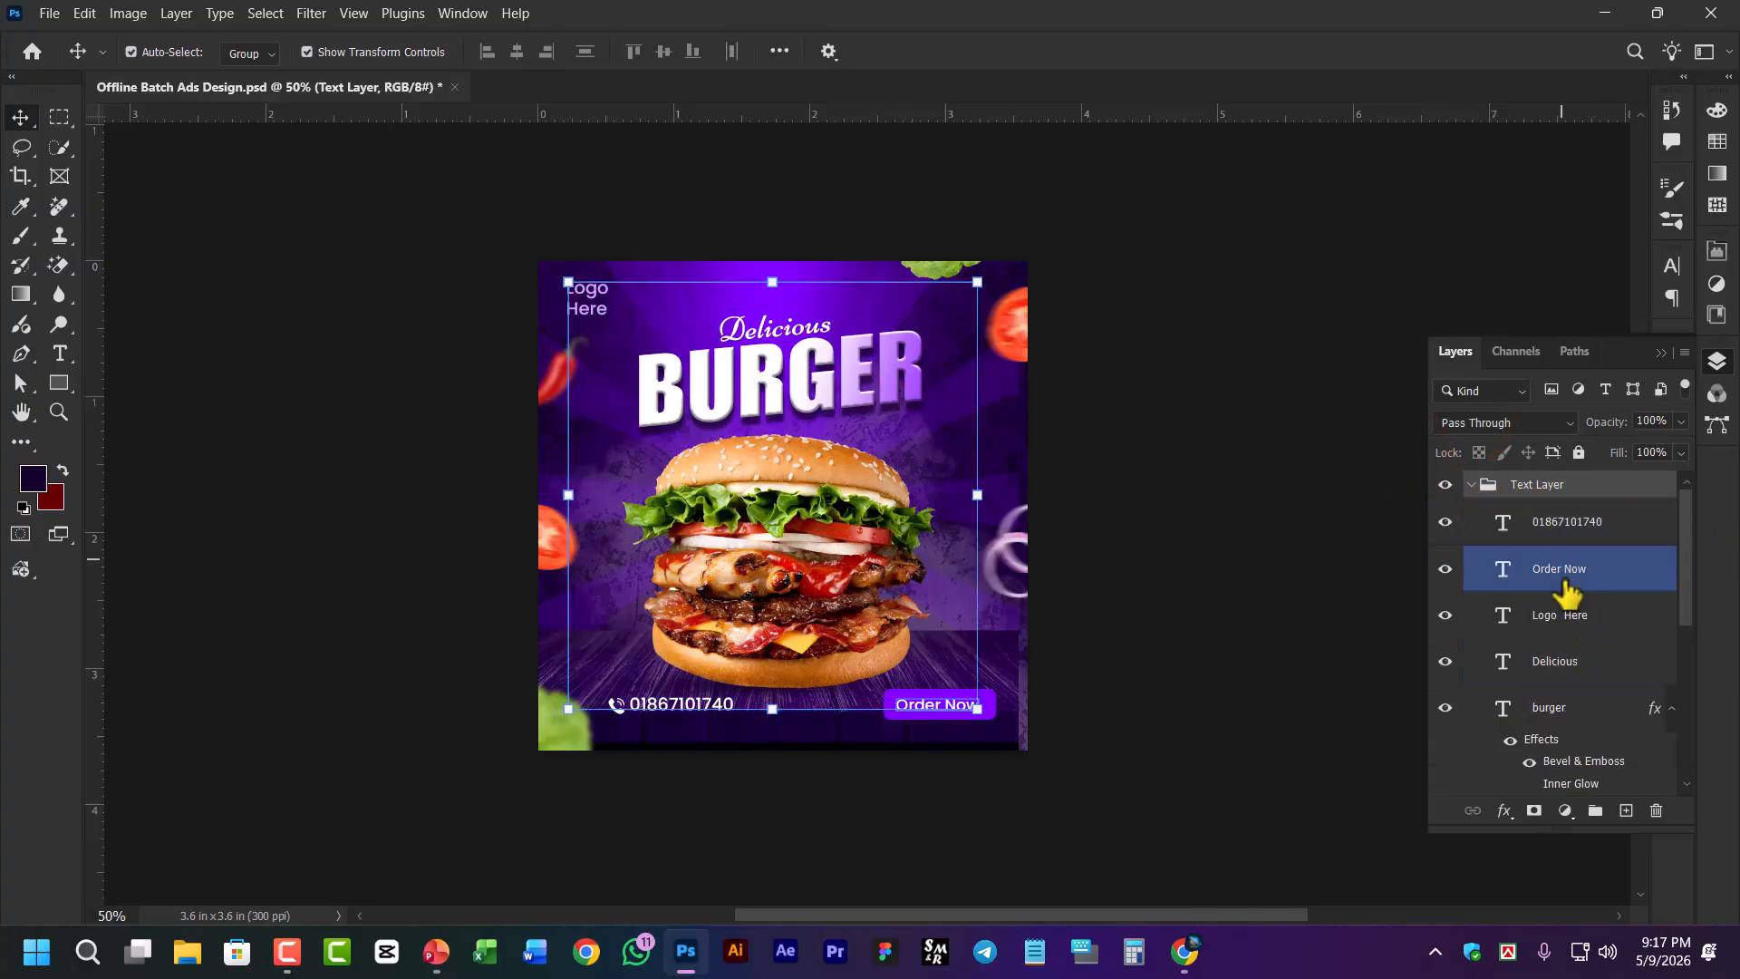
left_click(1586, 624)
left_click(1591, 648)
scroll(1592, 658, "down", 2)
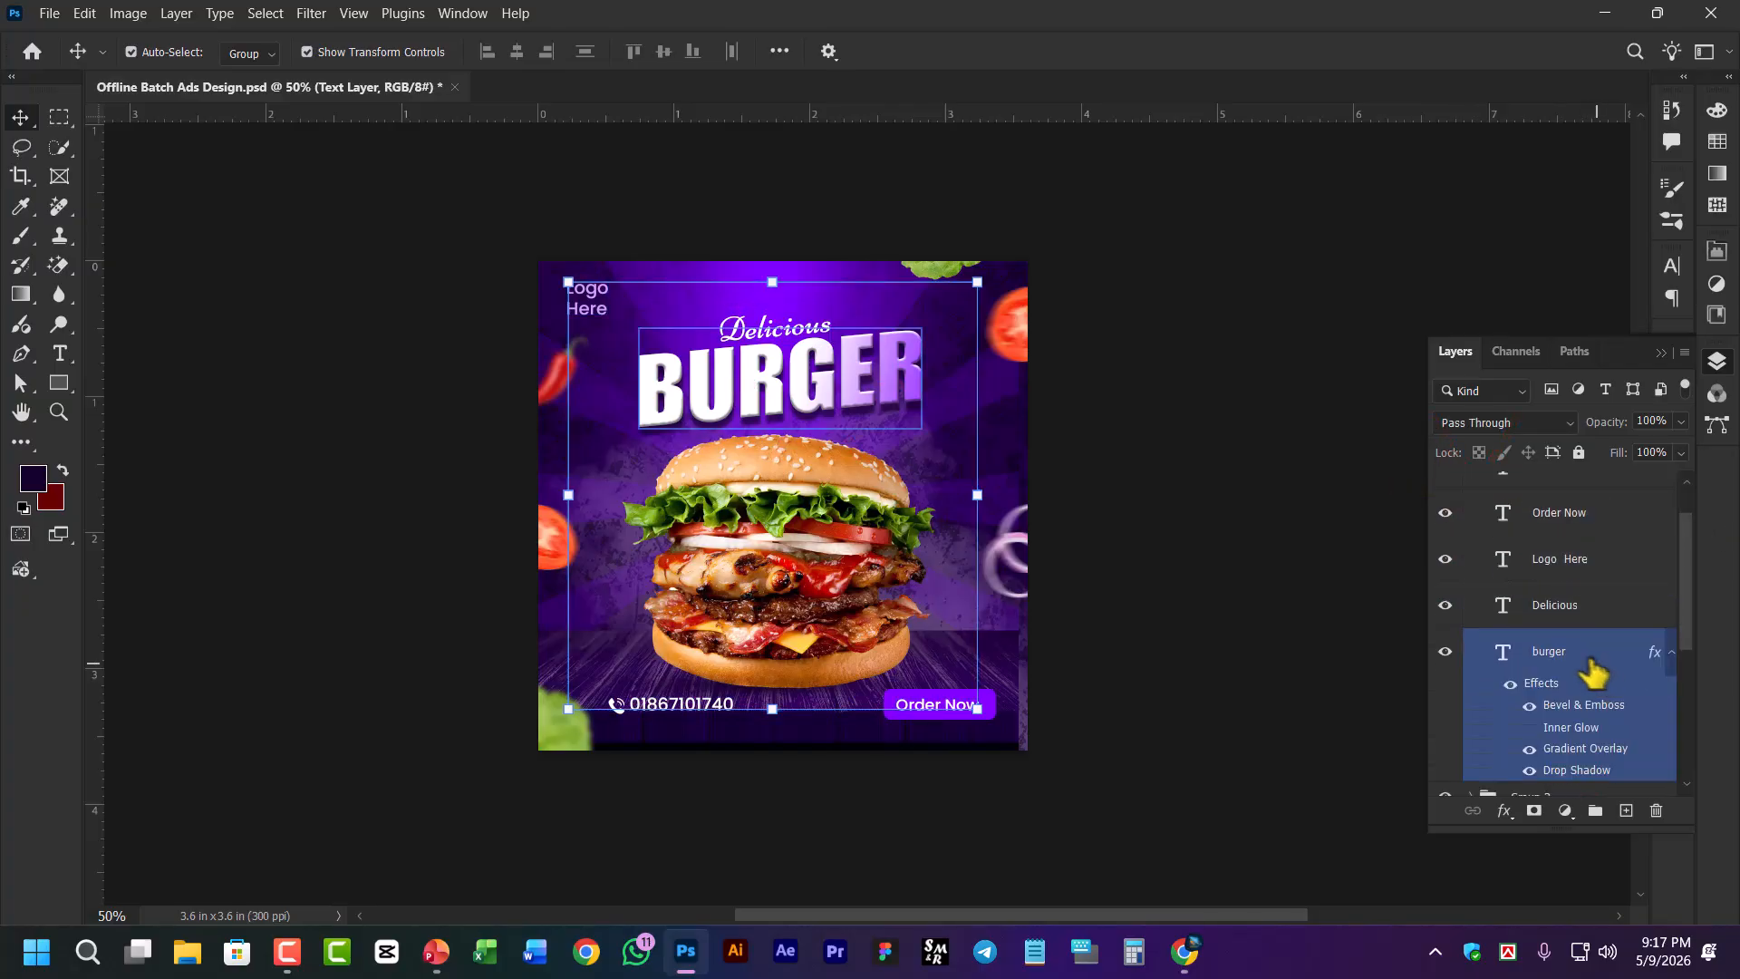
left_click(1584, 657)
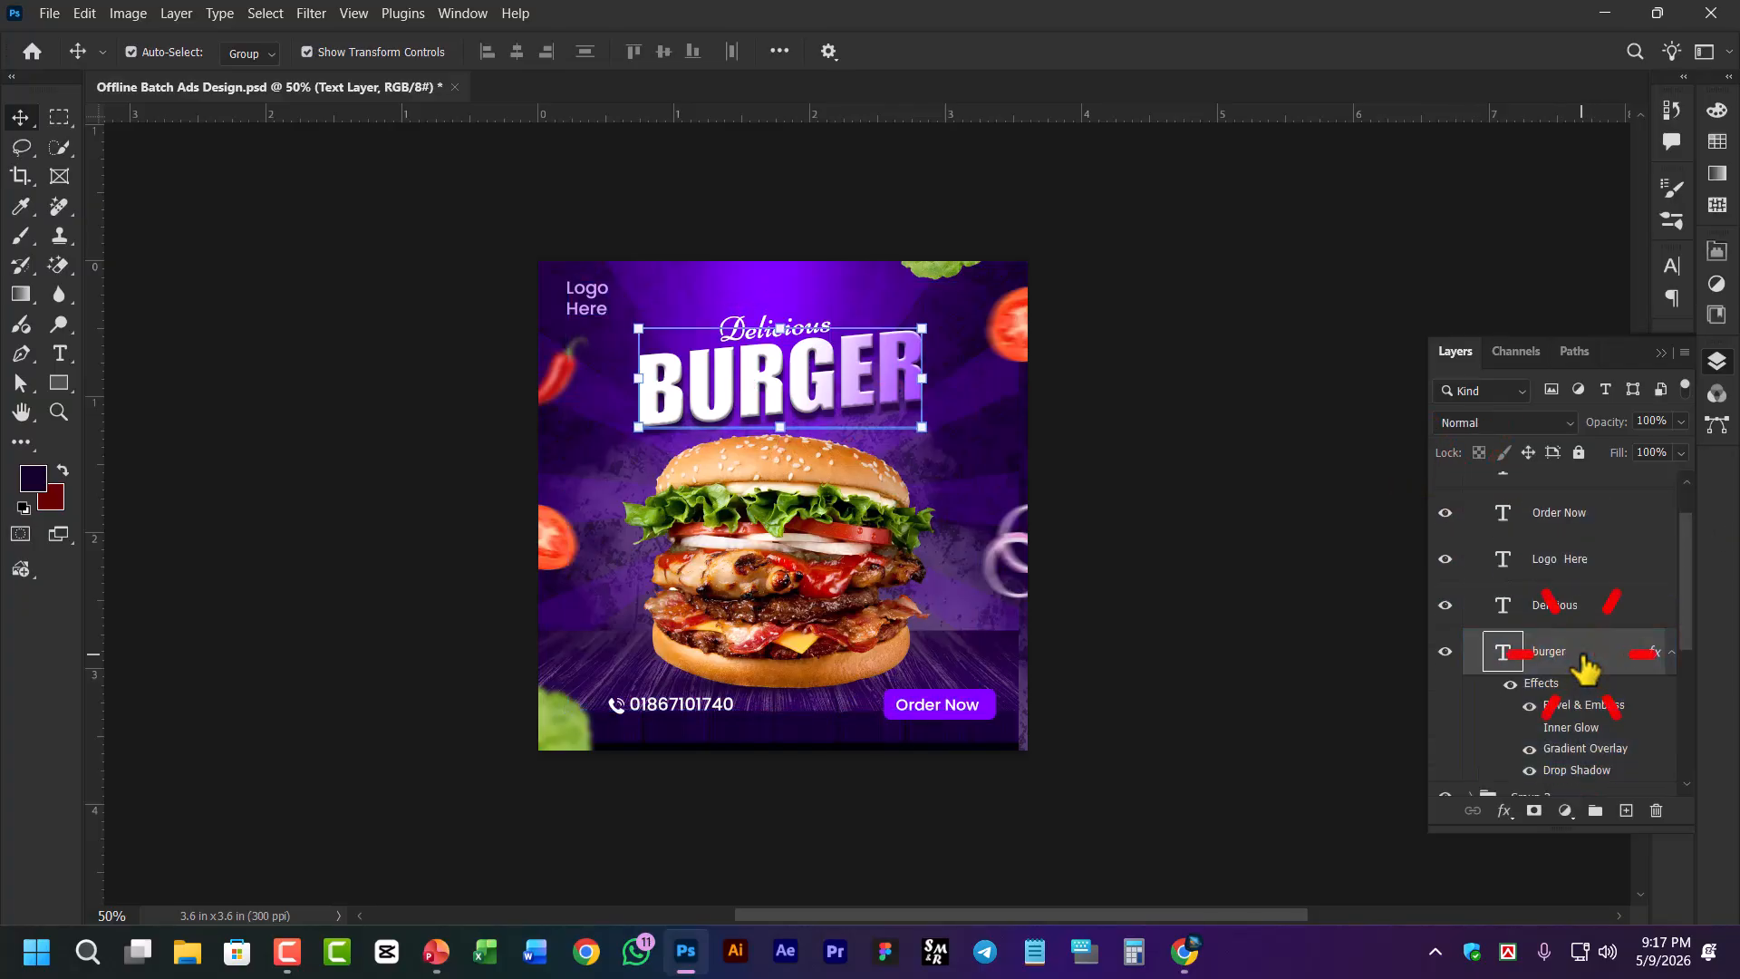
left_click(884, 388)
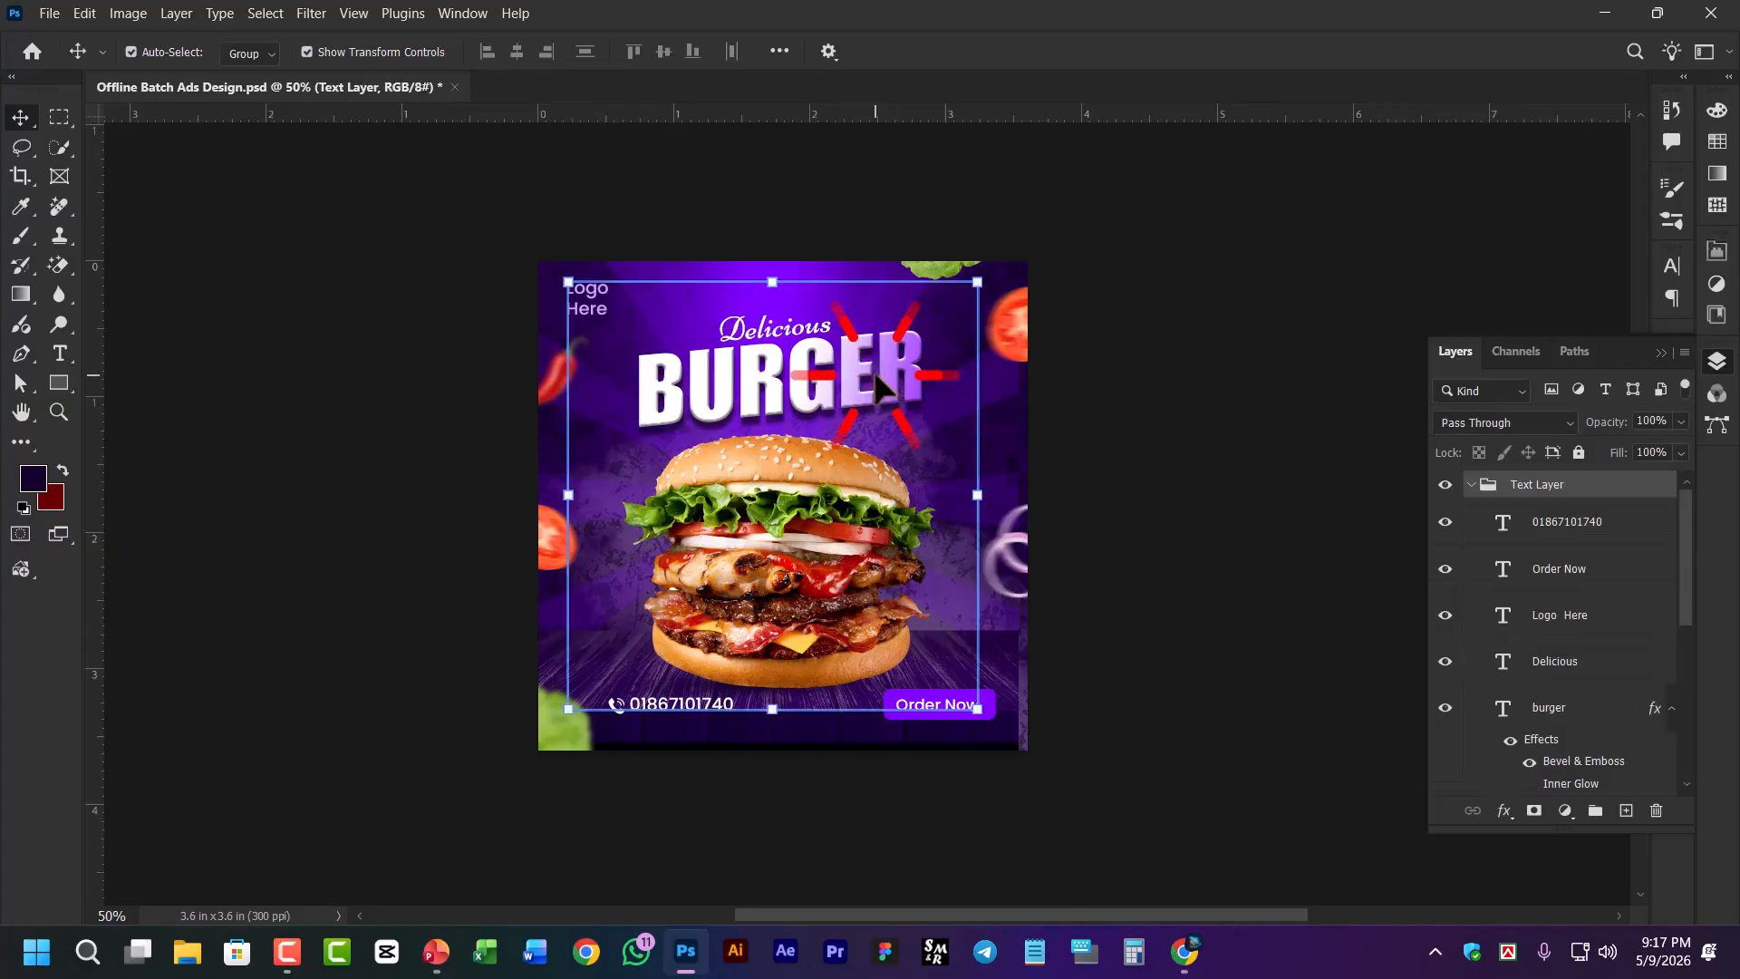
Select the burger text layer, open its title for editing with the Type tool, and return to the Move tool without changes
left_click(1576, 709)
left_click(60, 354)
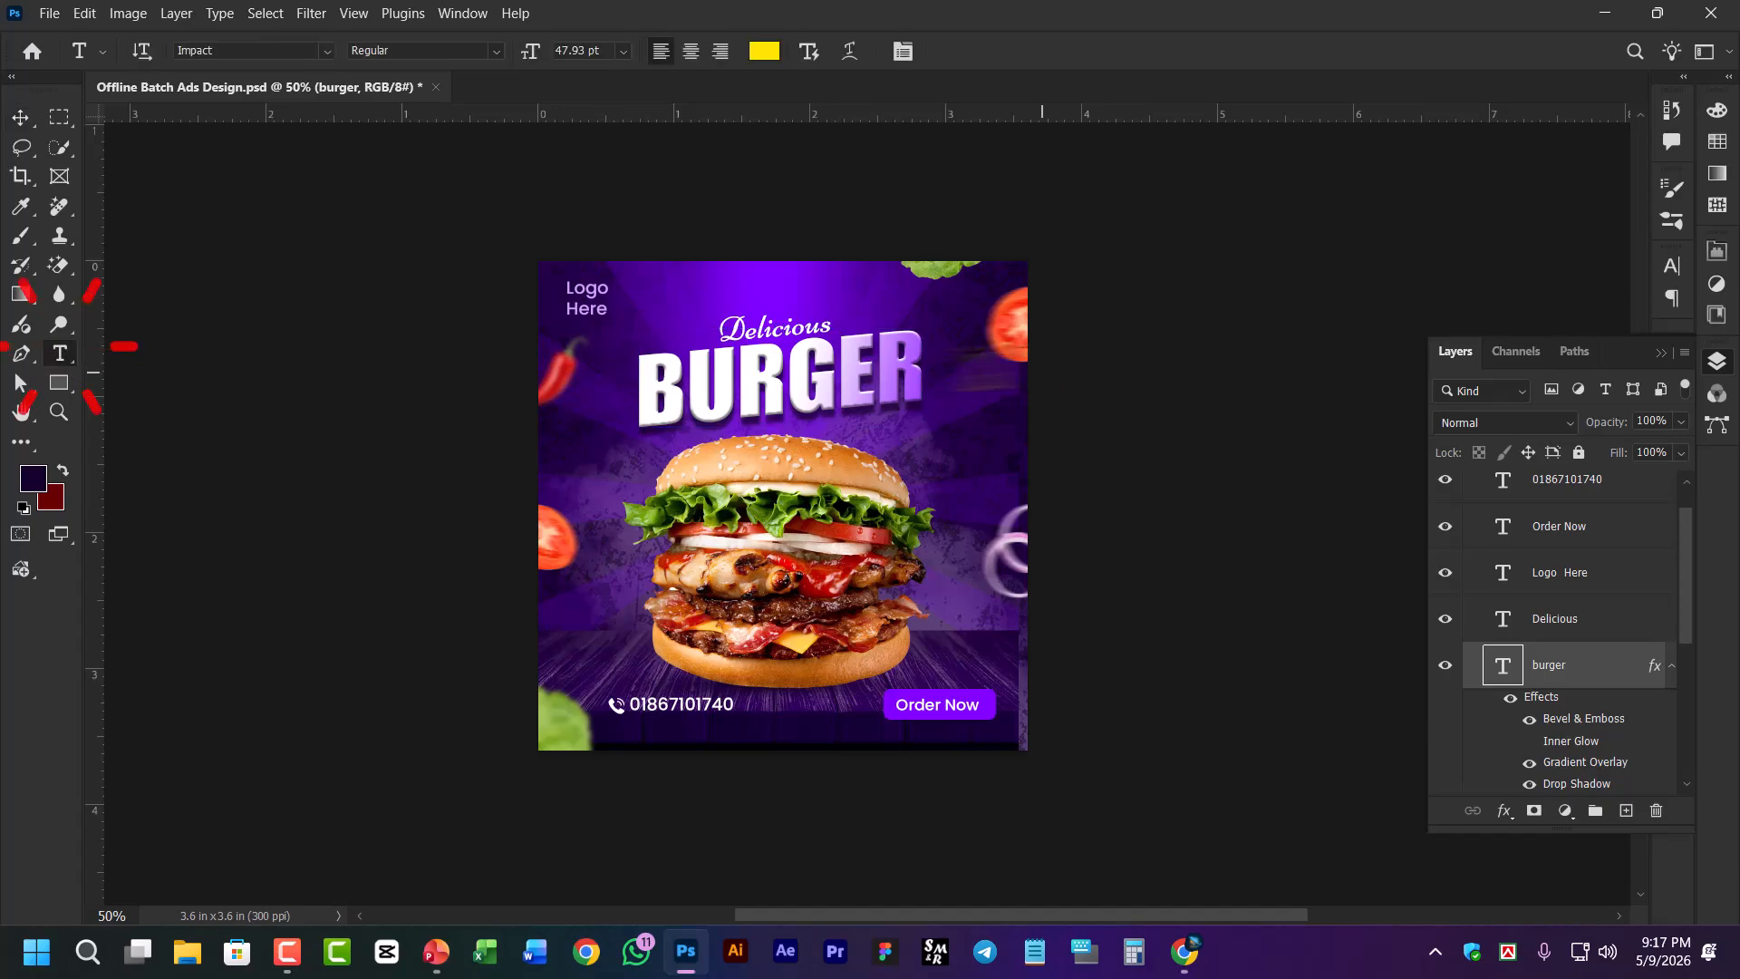
left_click(693, 380)
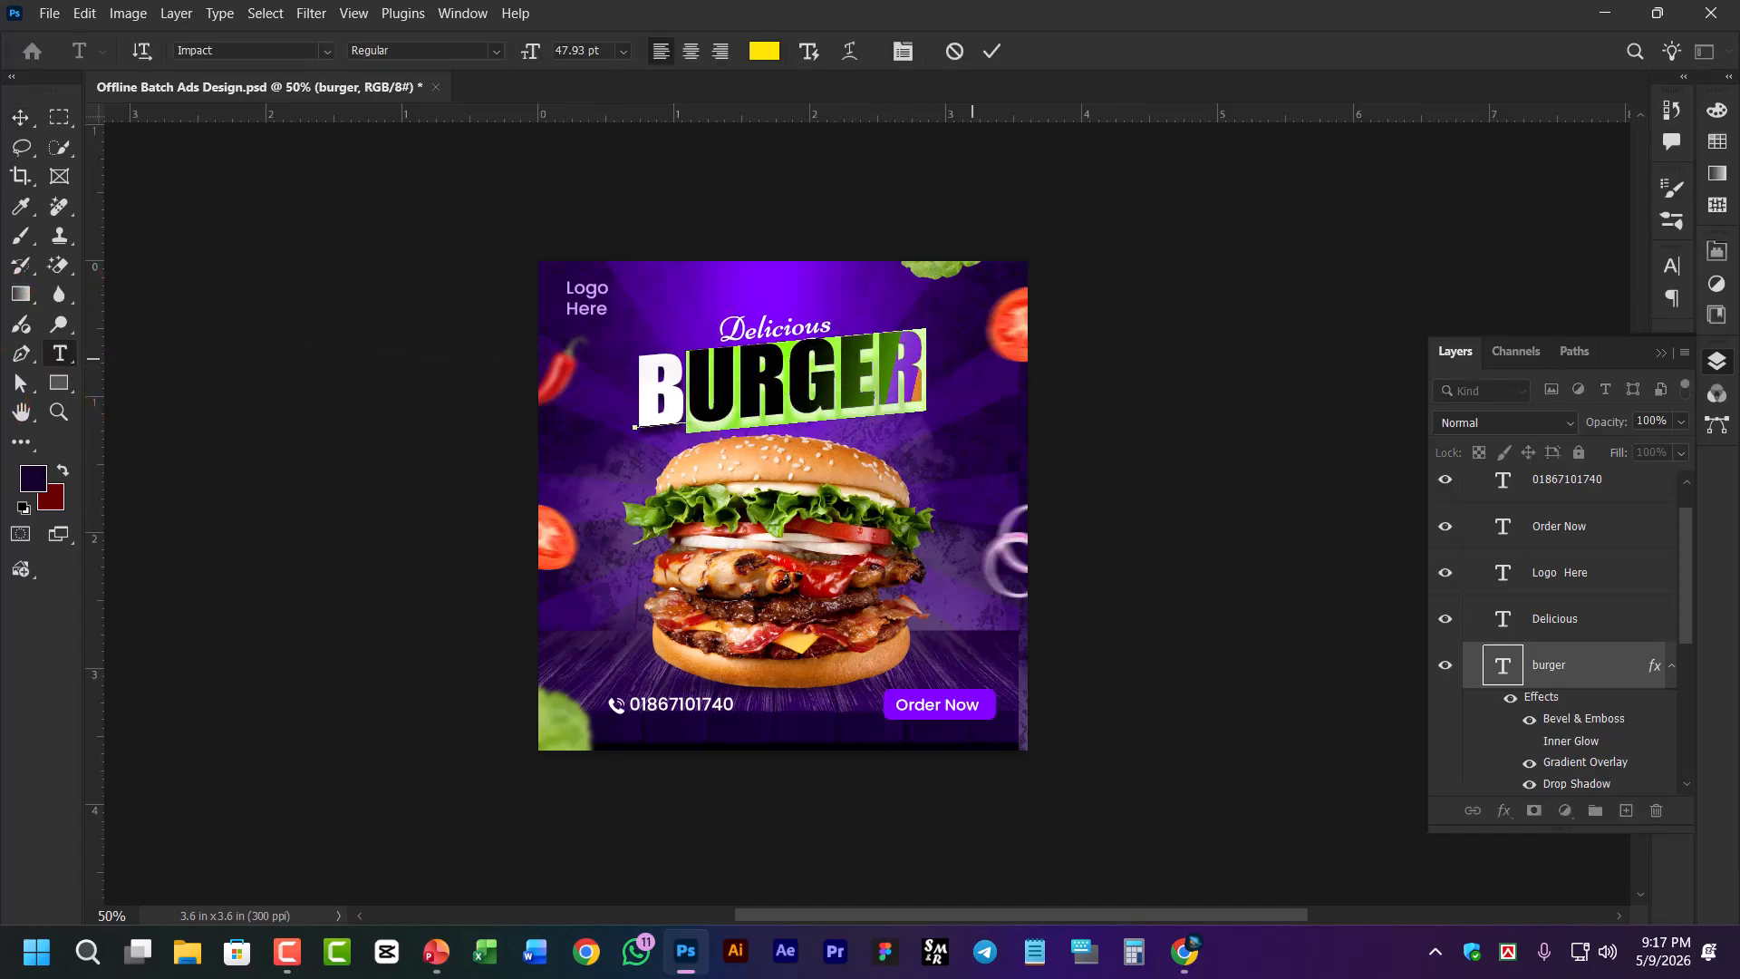
left_click(23, 116)
Collapse the Text Layer group and deselect all layers
left_click(1508, 574)
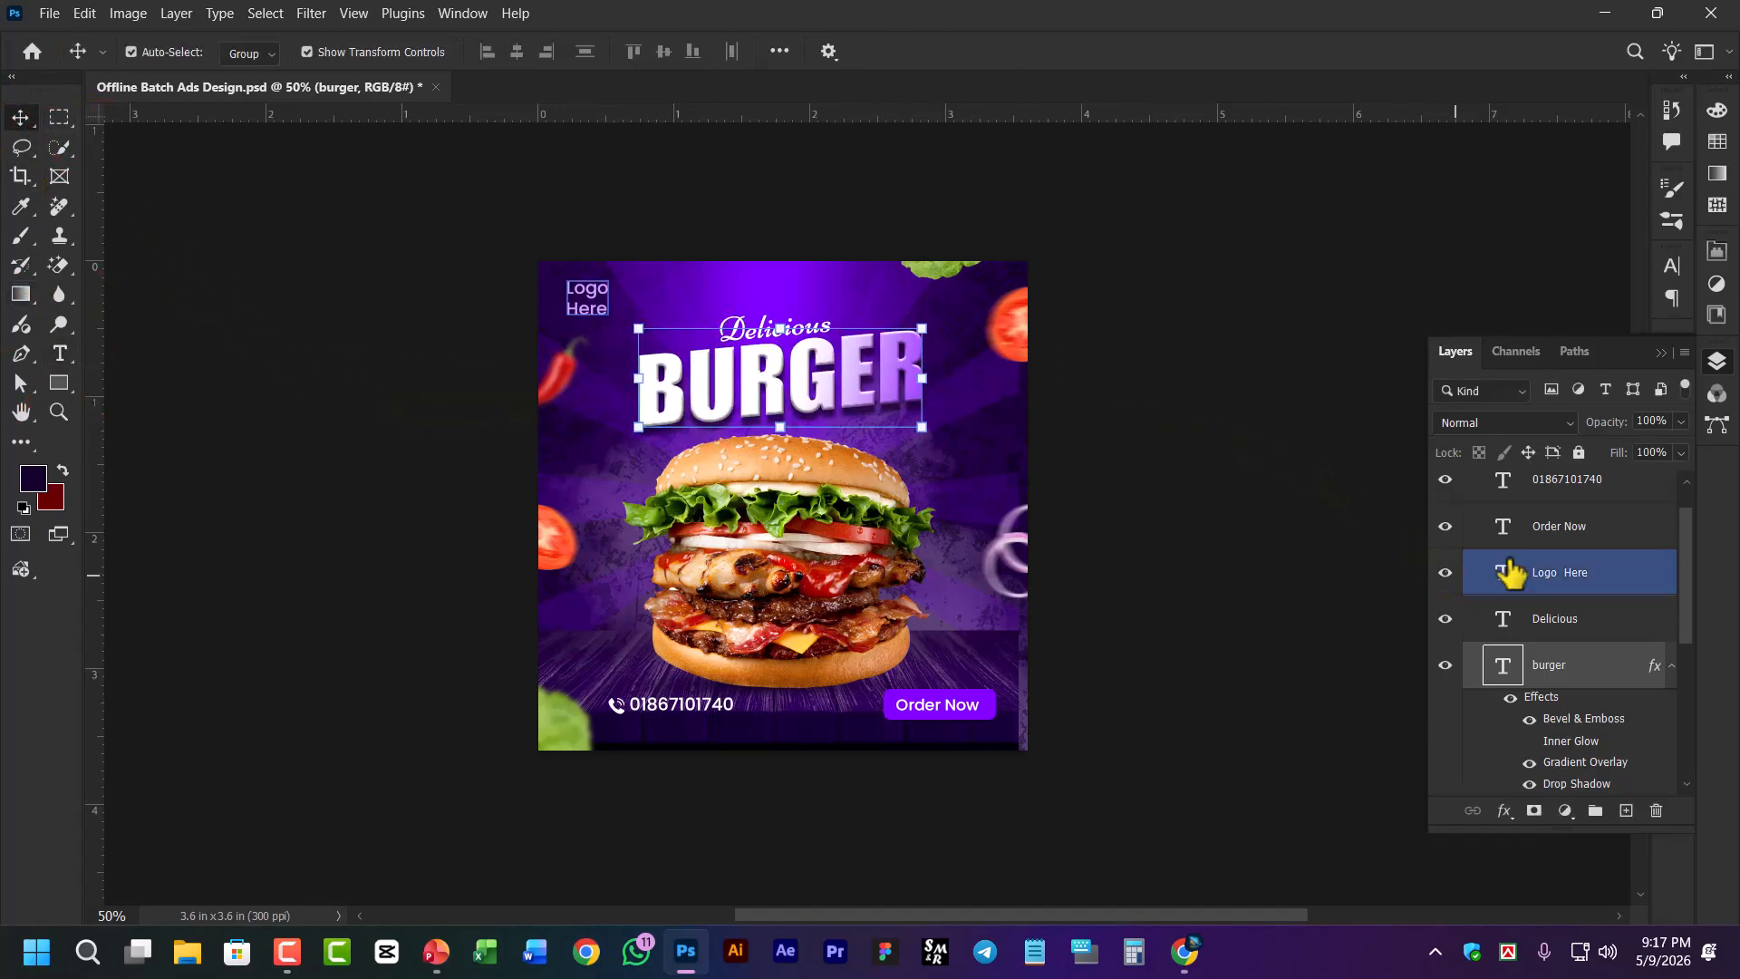
scroll(1527, 568, "up", 1)
left_click(1527, 569)
left_click(1477, 490)
left_click(1471, 485)
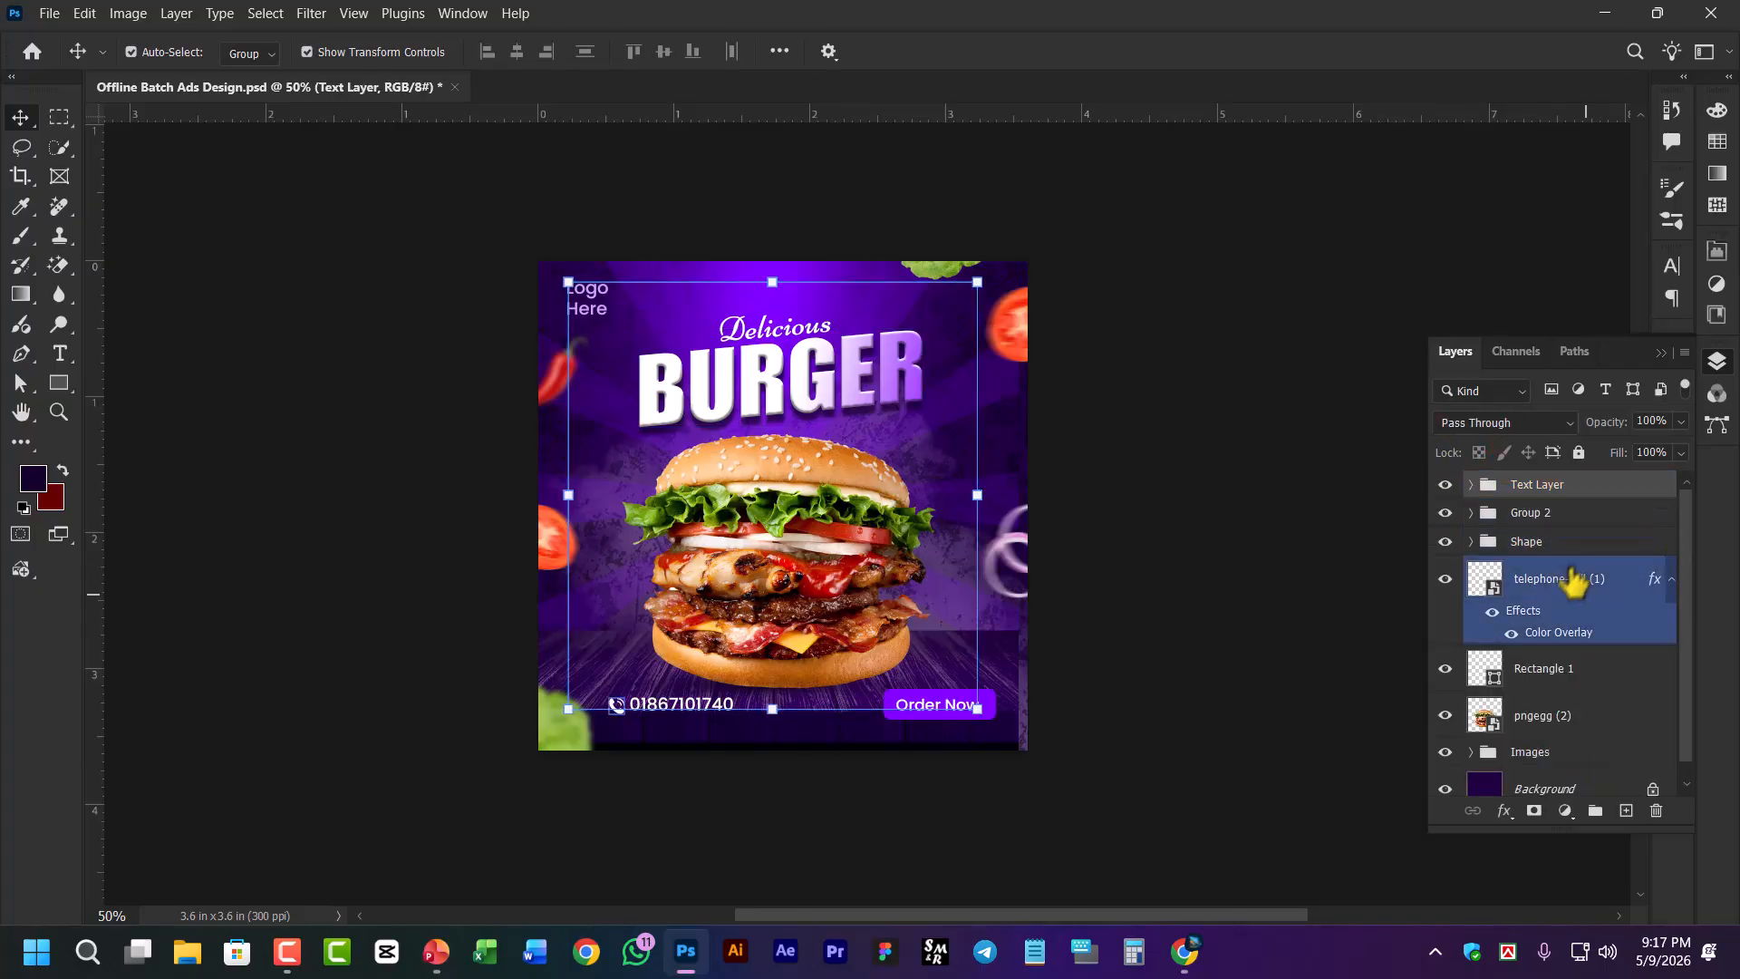
left_click(1181, 447)
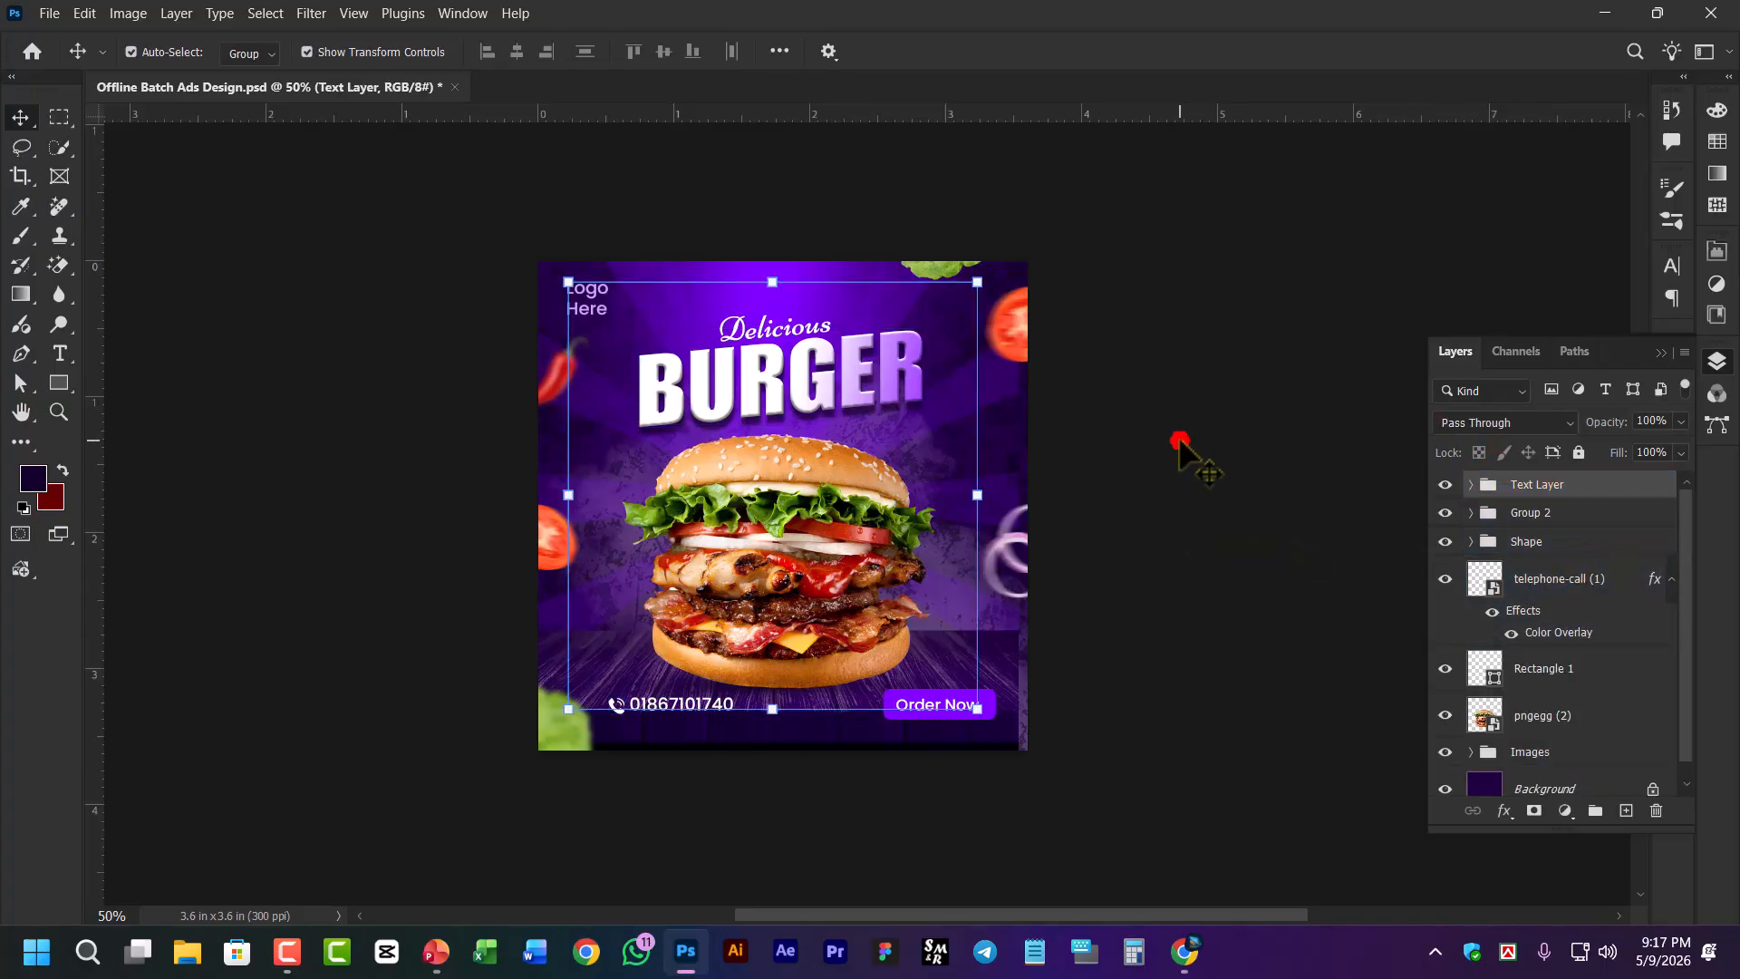
left_click(1539, 614)
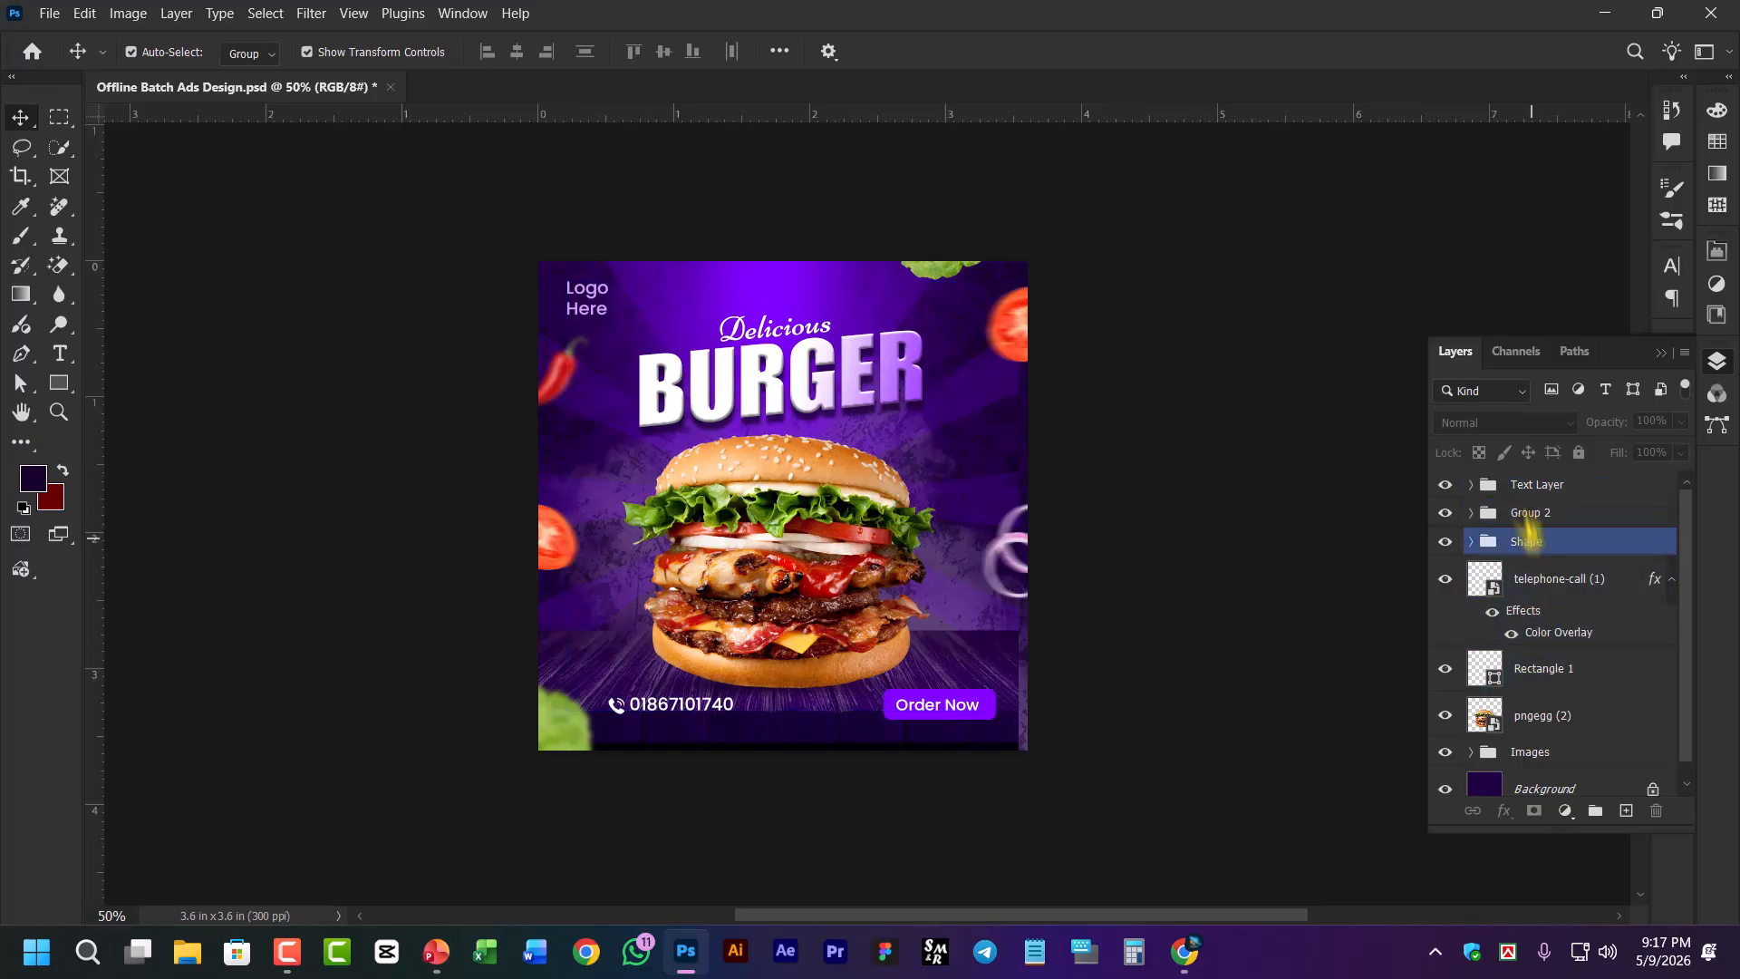
left_click(1547, 514)
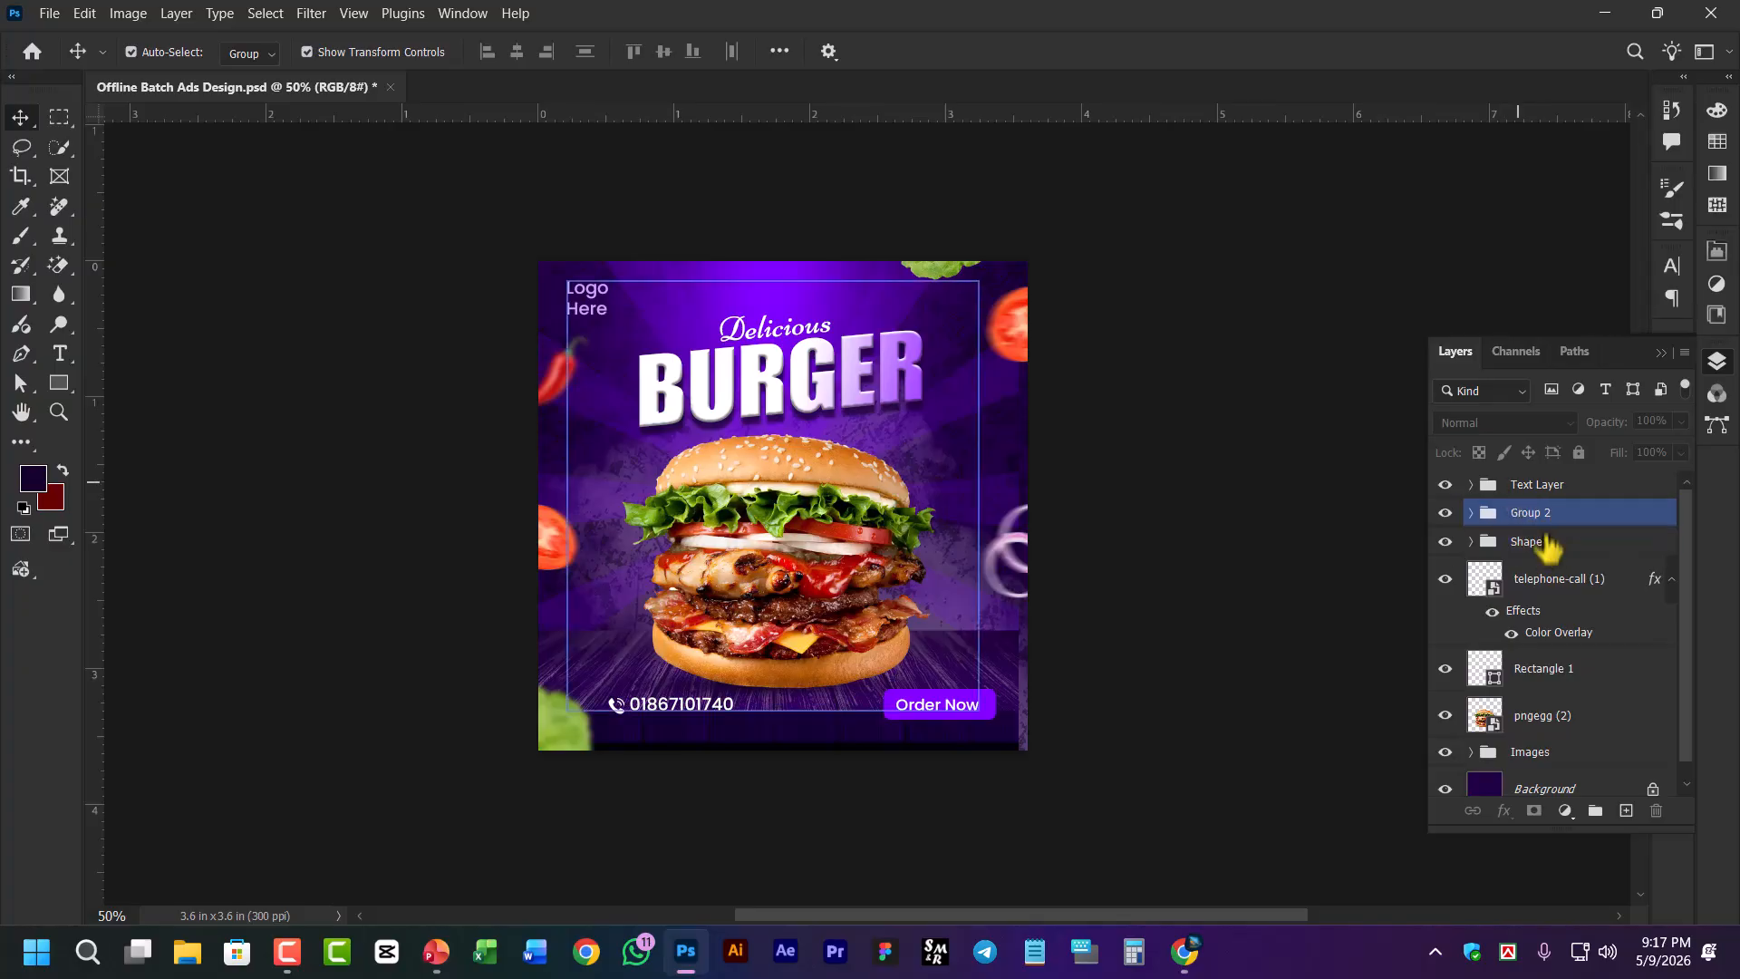
Review the Text Layer, Group 2 and Shape groups and the ungrouped telephone-call (1) layer in the layer stack
left_click(1557, 542)
left_click(1567, 585)
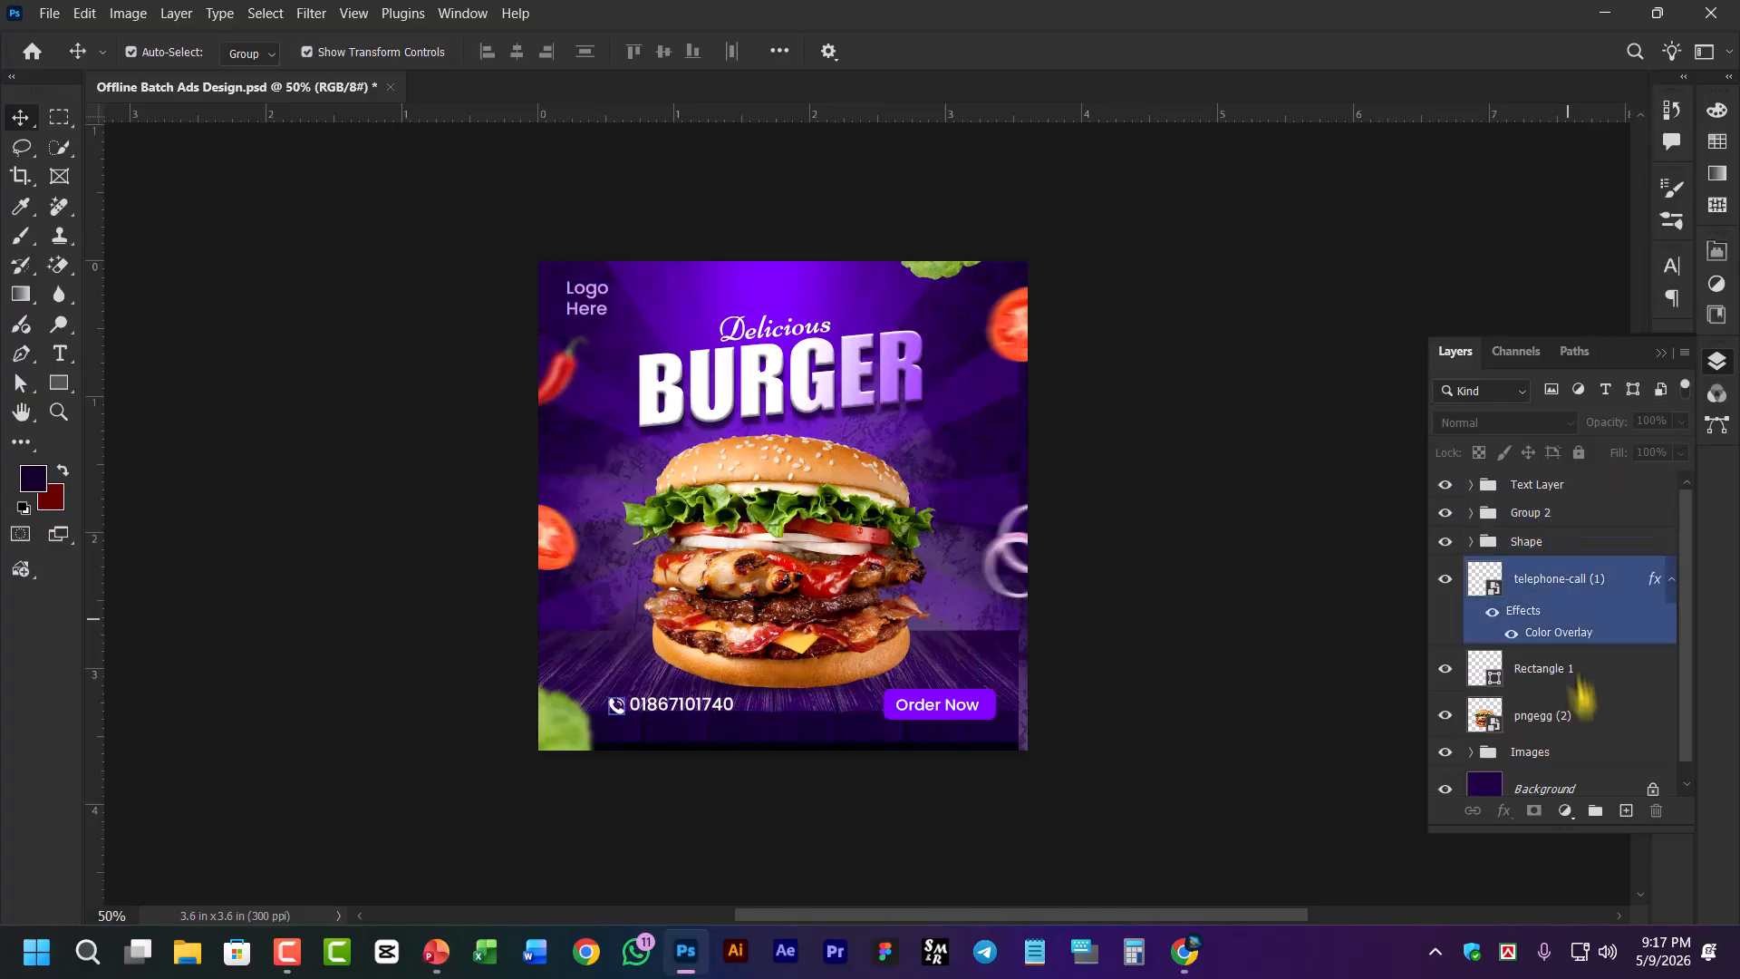
left_click(1552, 541)
left_click(1554, 515)
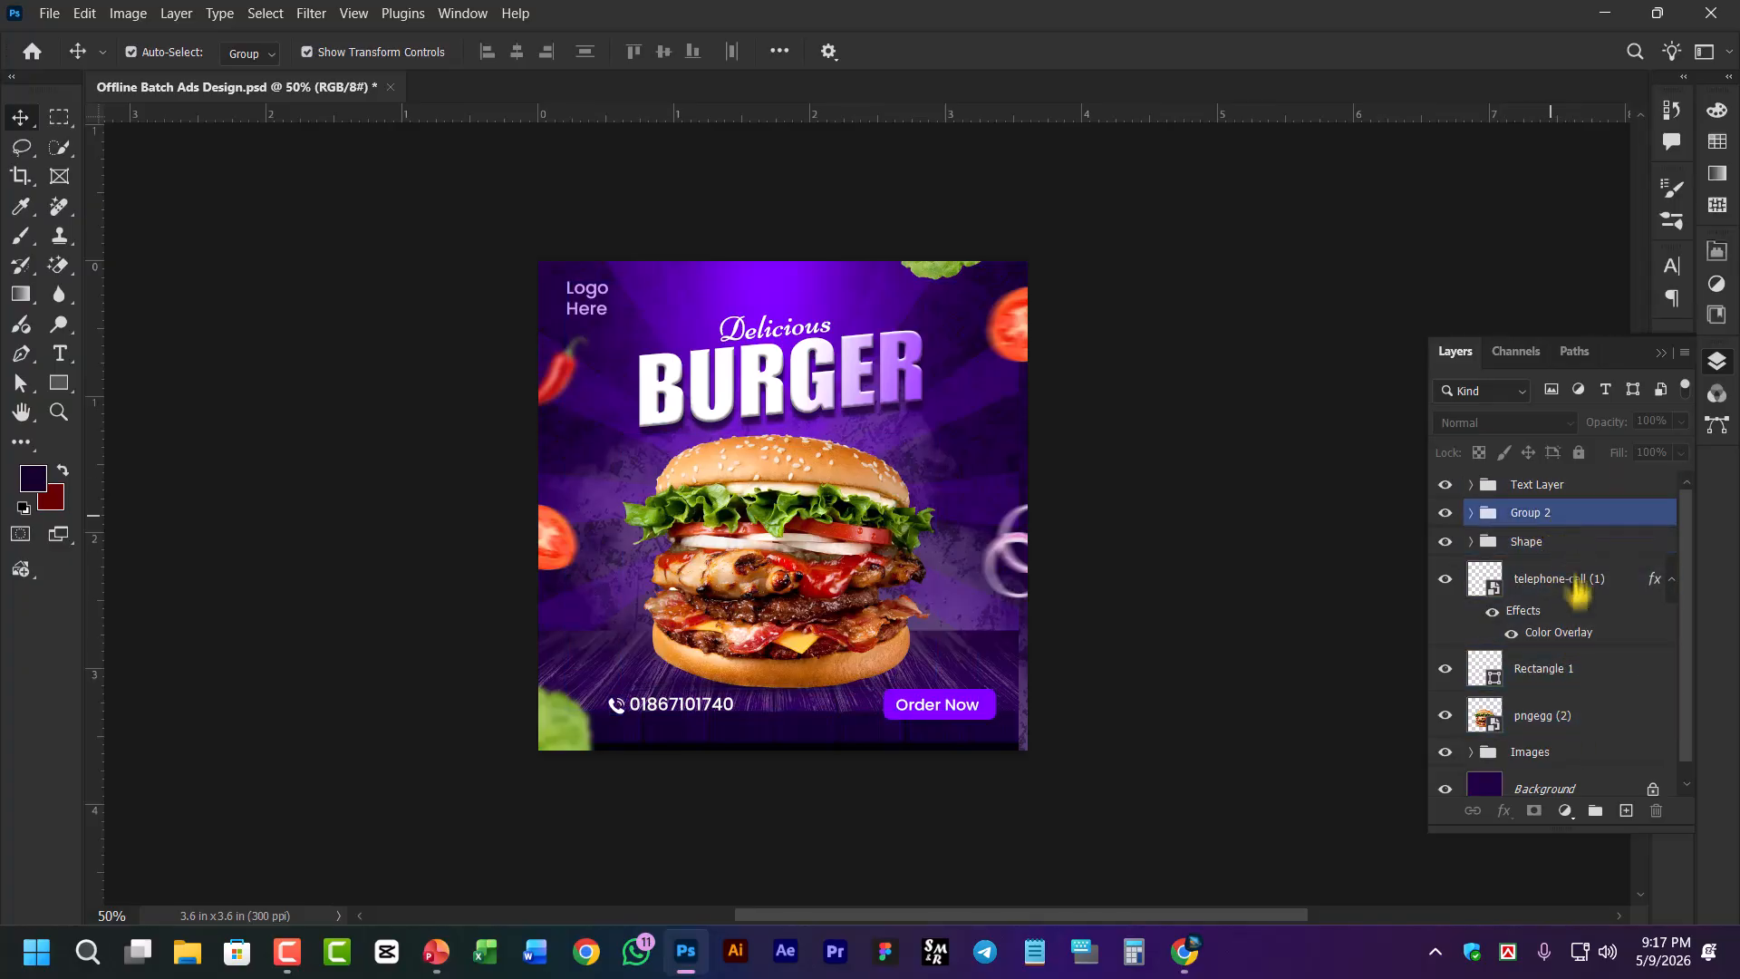
left_click(1577, 589)
left_click(1534, 541)
left_click(1532, 572)
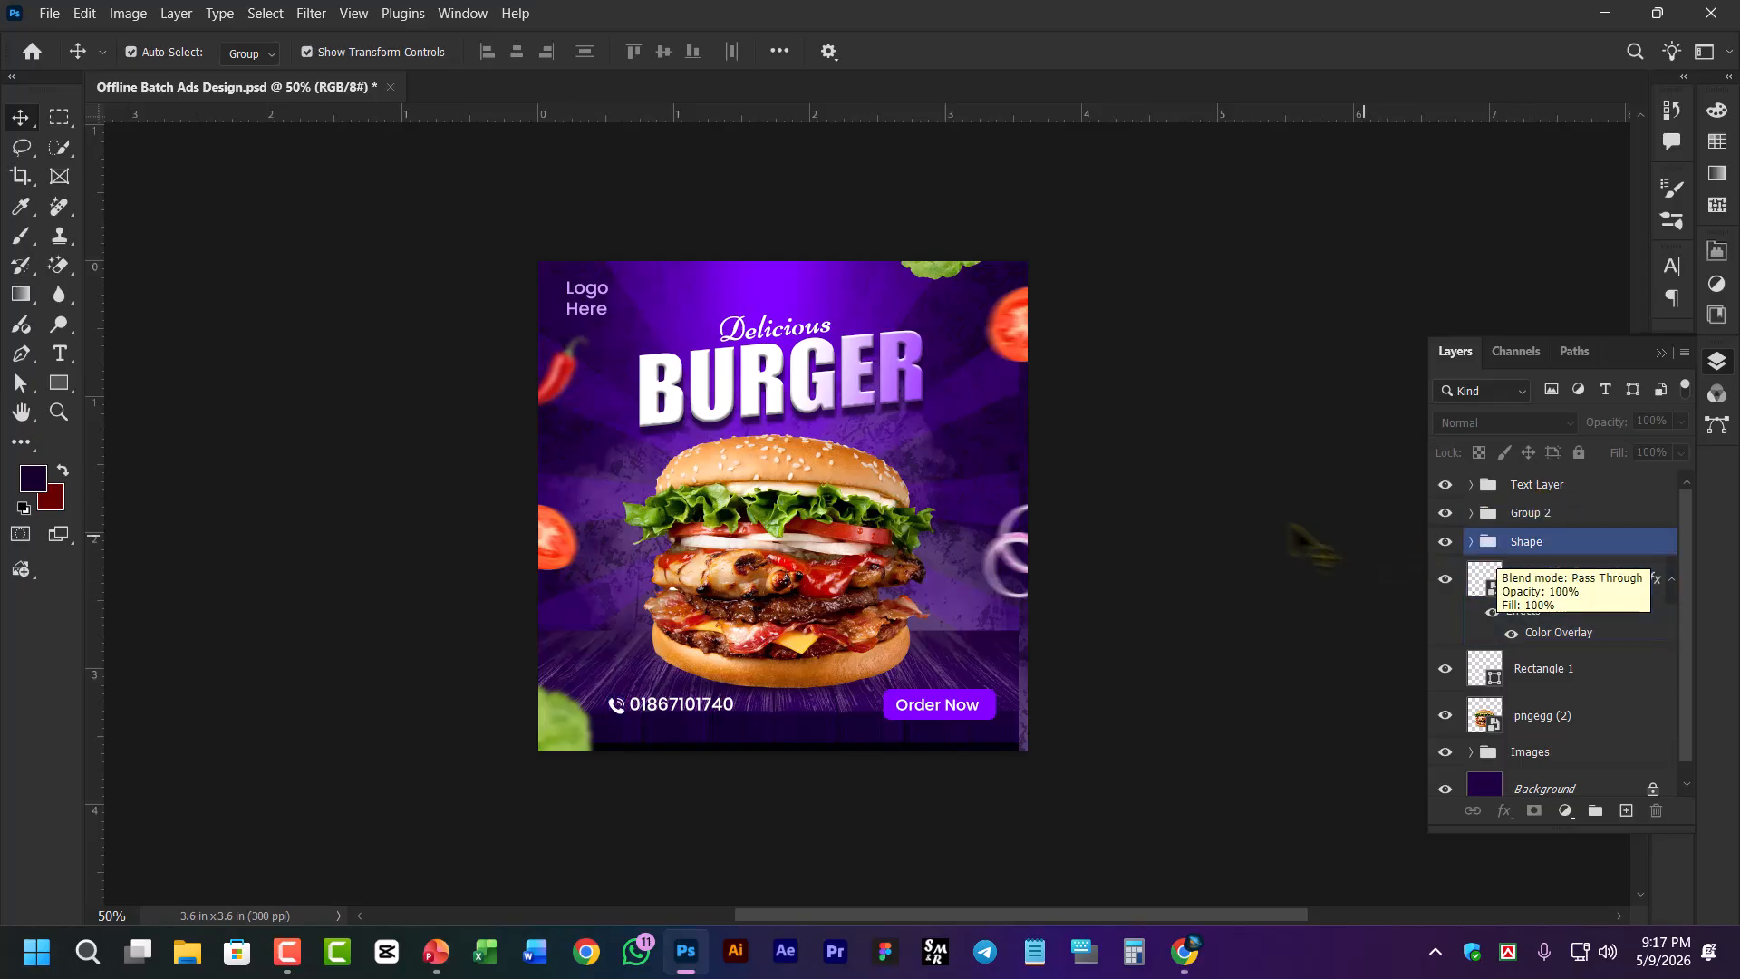
left_click(1523, 535)
left_click(1564, 613)
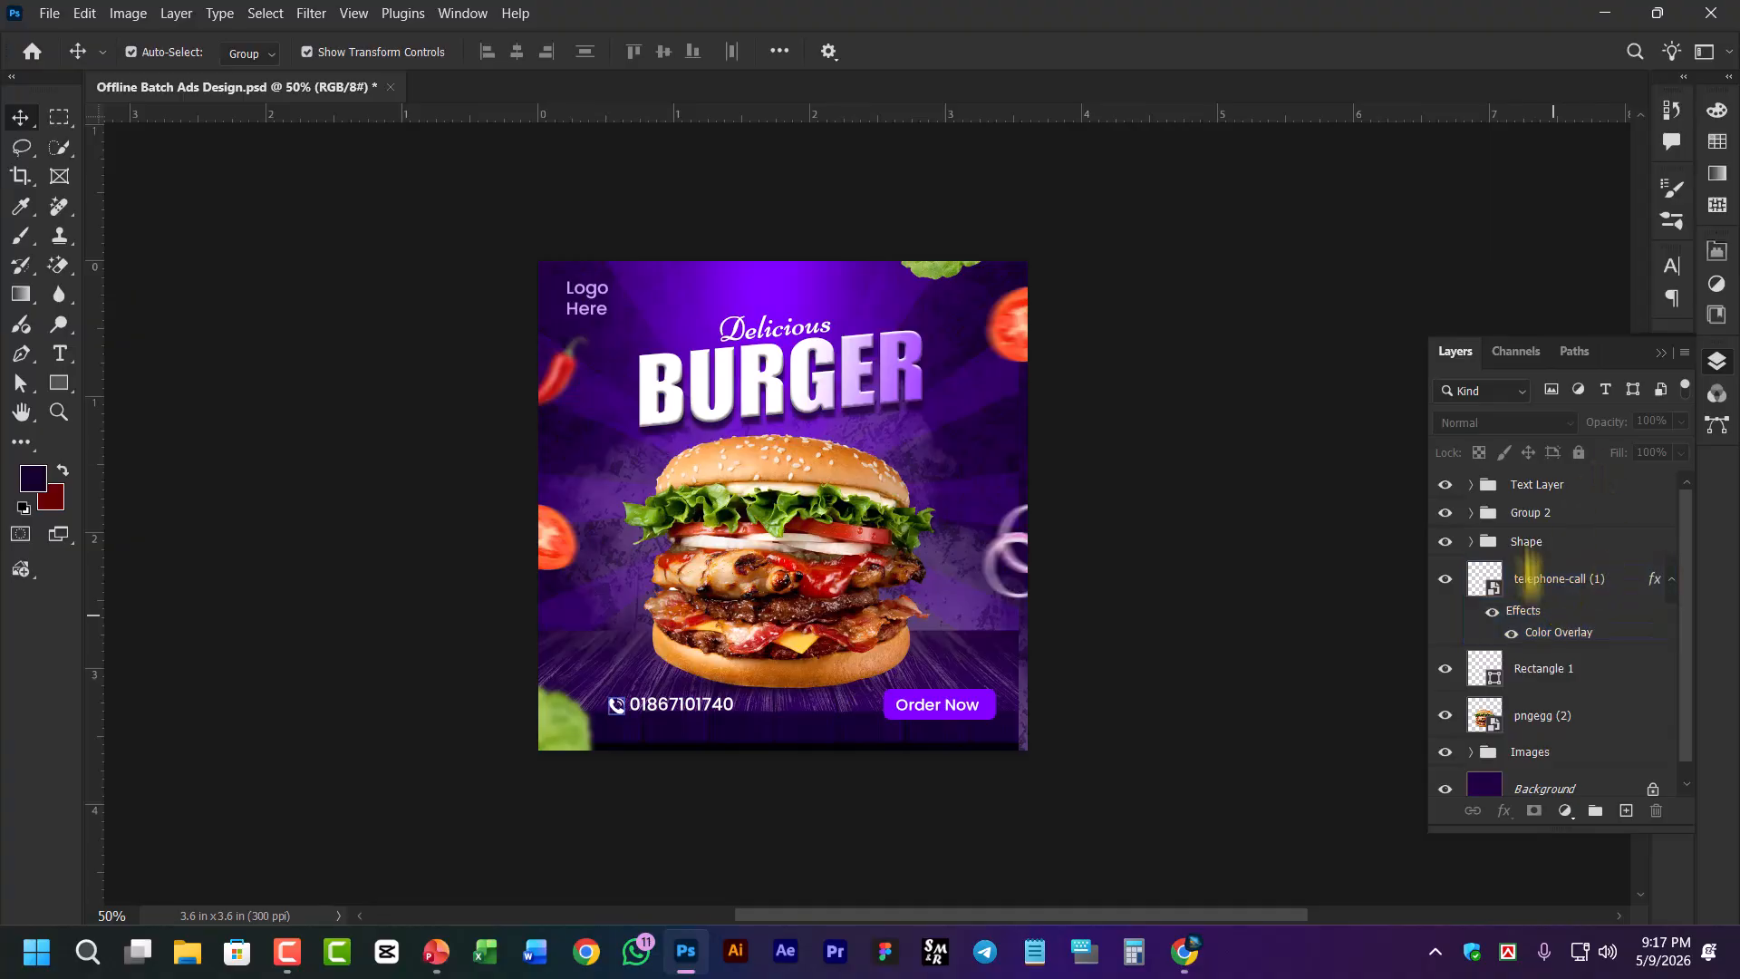
left_click(1577, 490)
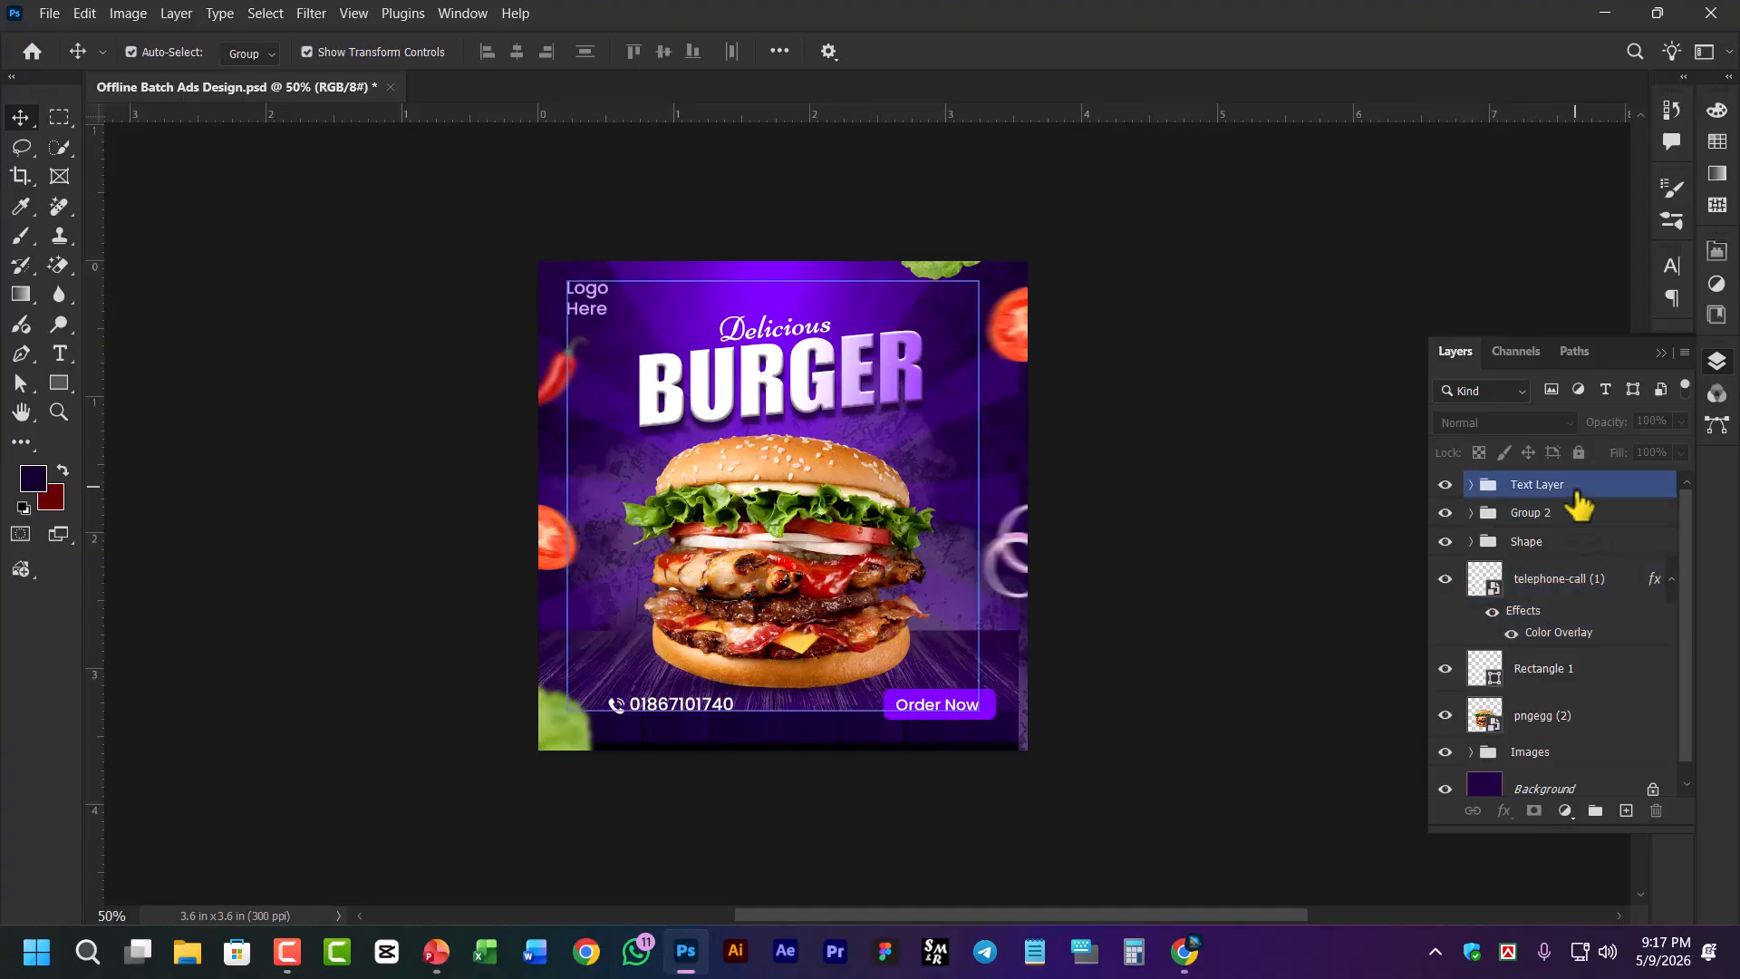
left_click(1569, 585)
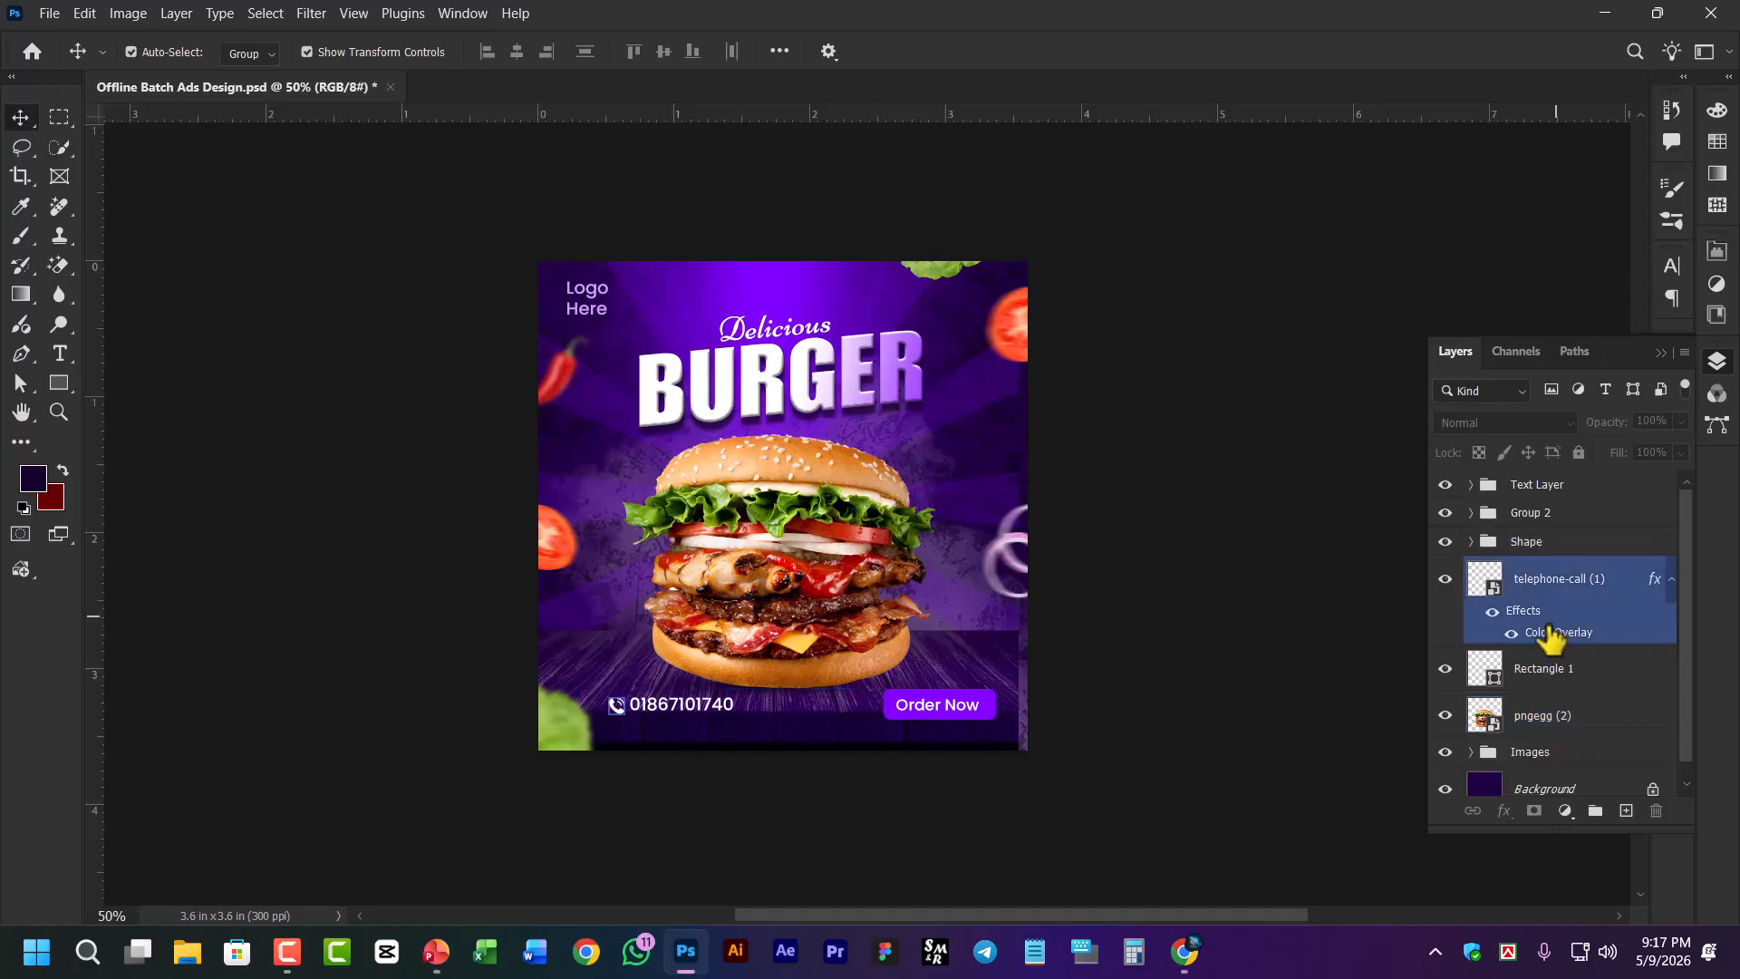
left_click(1544, 544)
left_click(1537, 487)
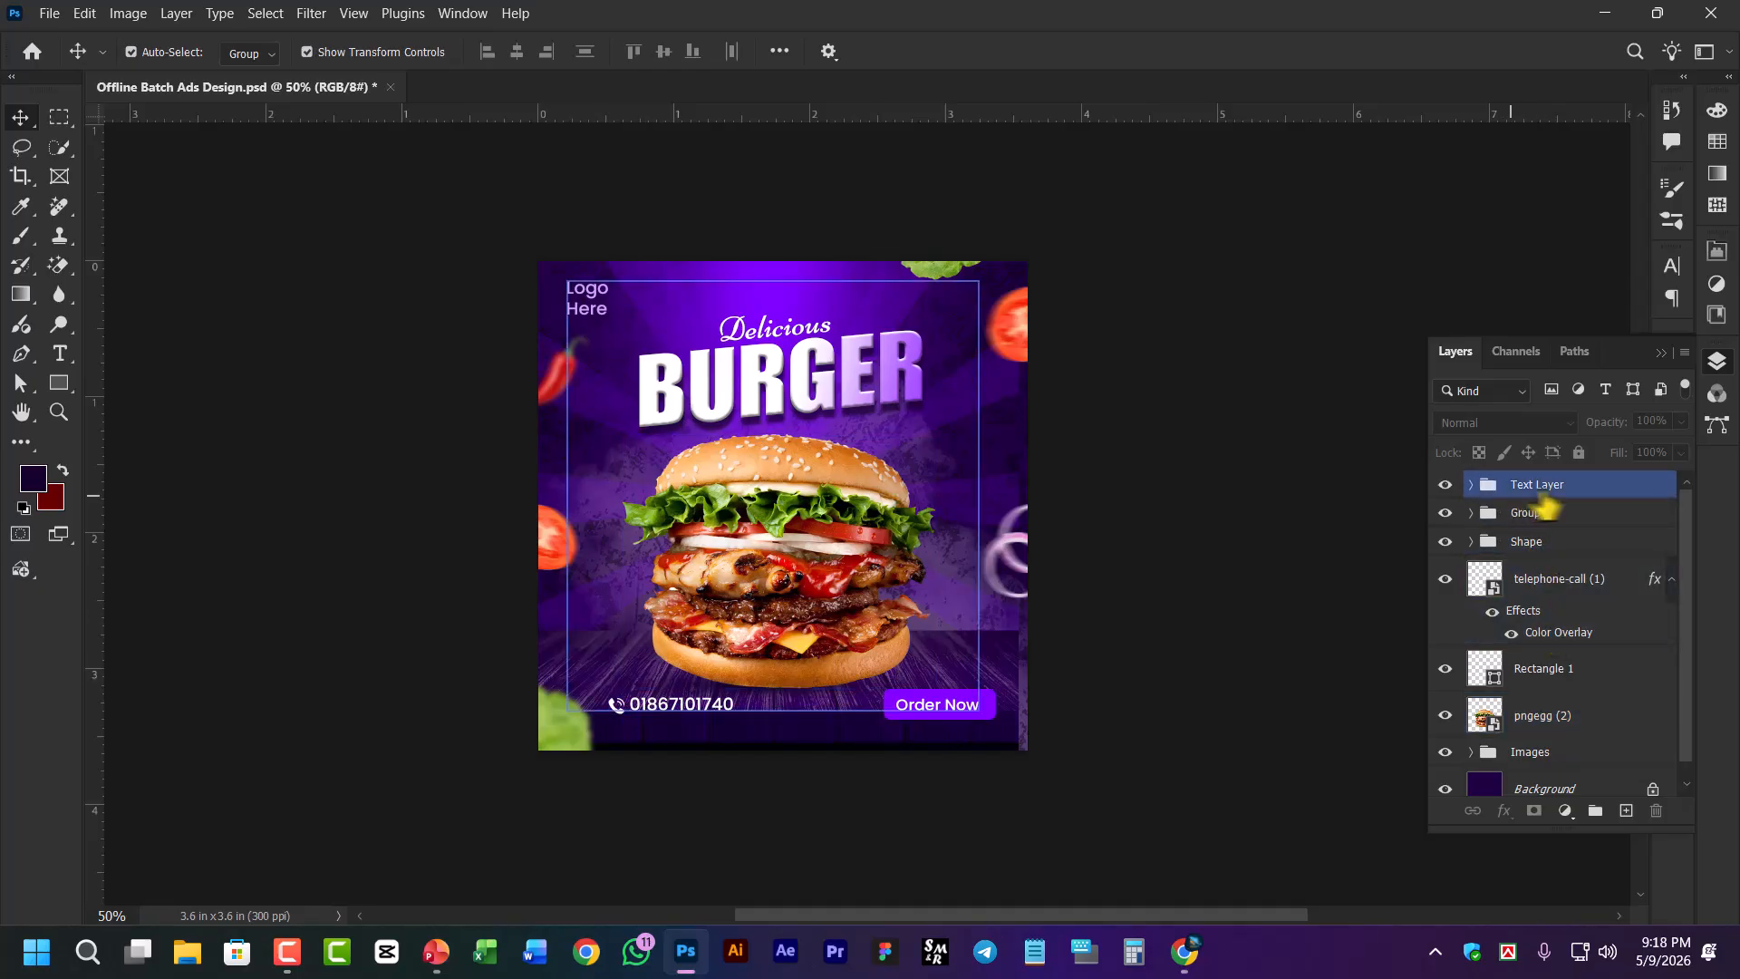
left_click(1552, 512)
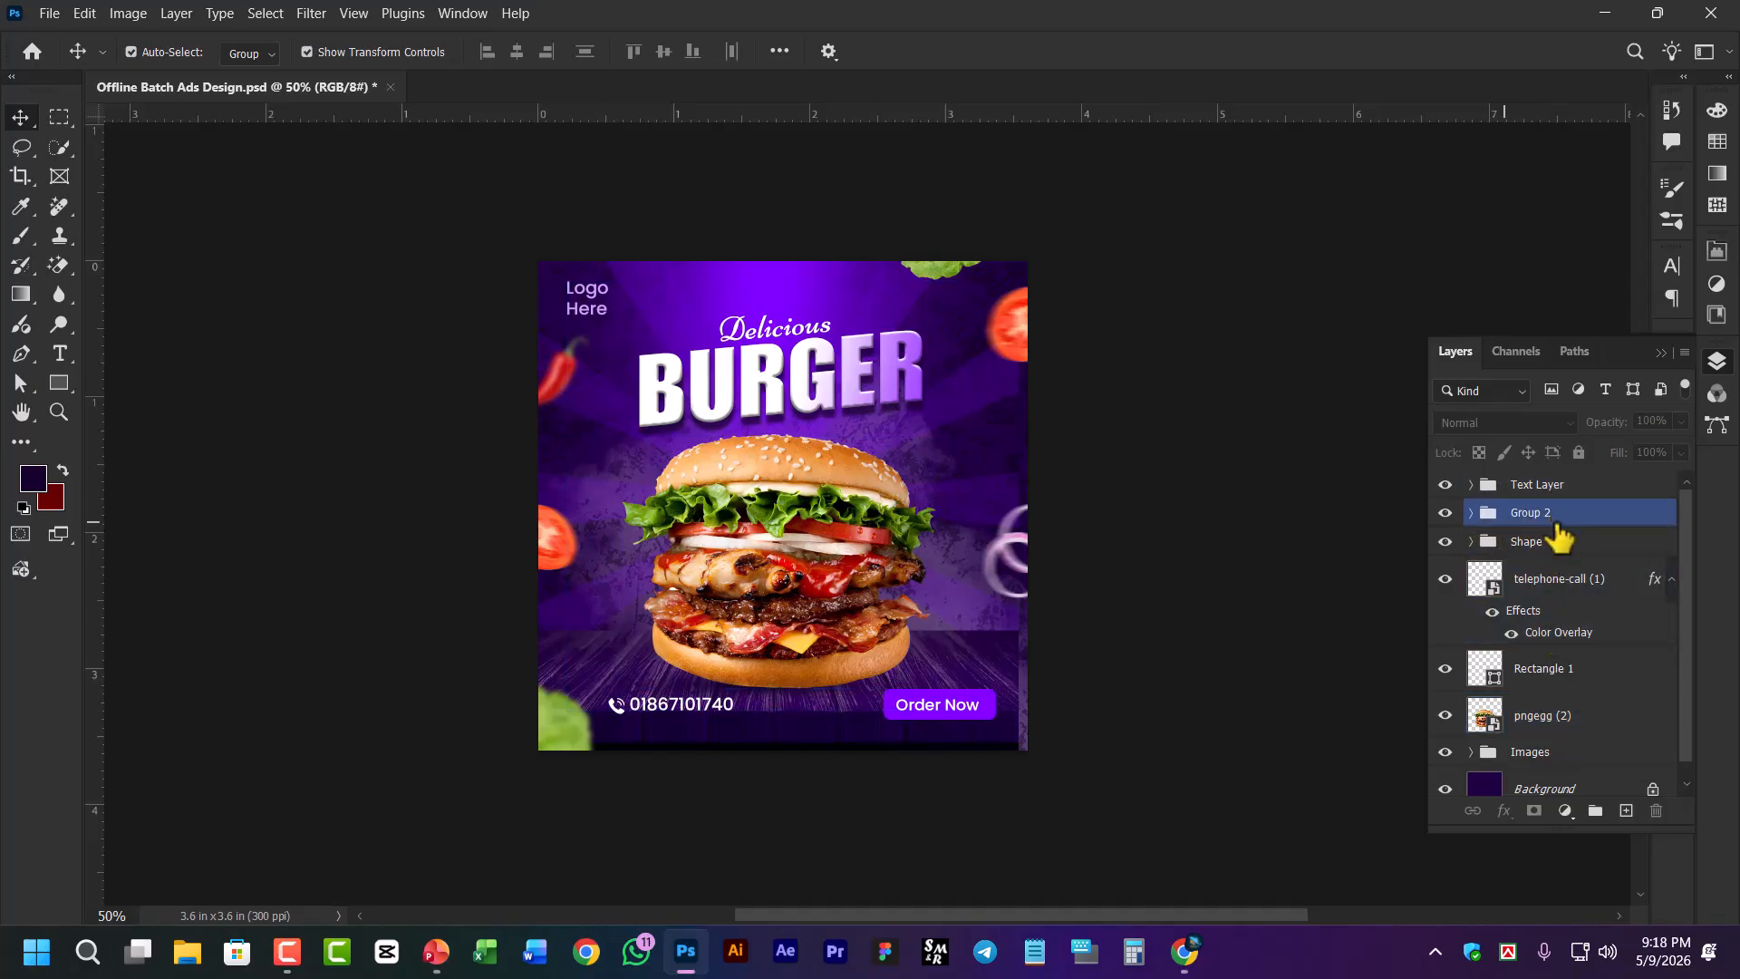
left_click(1523, 548)
left_click(1262, 485)
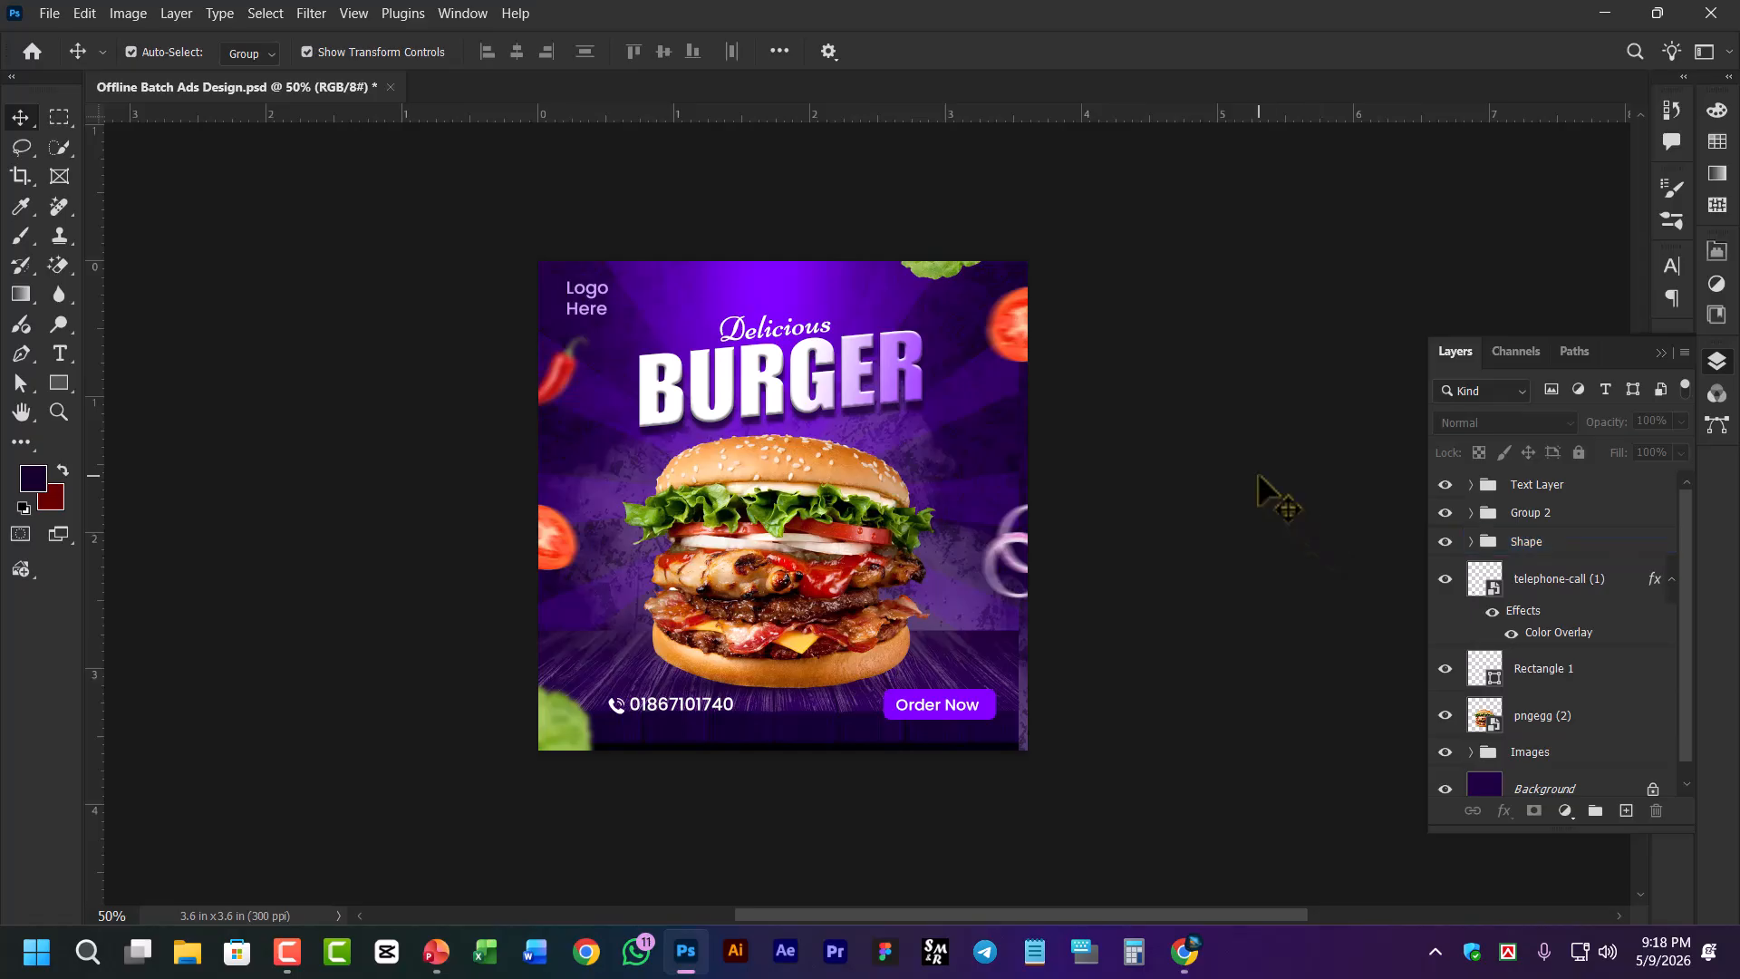
Select the Text Layer and Images groups through the canvas, then try moving the Images group and undo the move
left_click(600, 355)
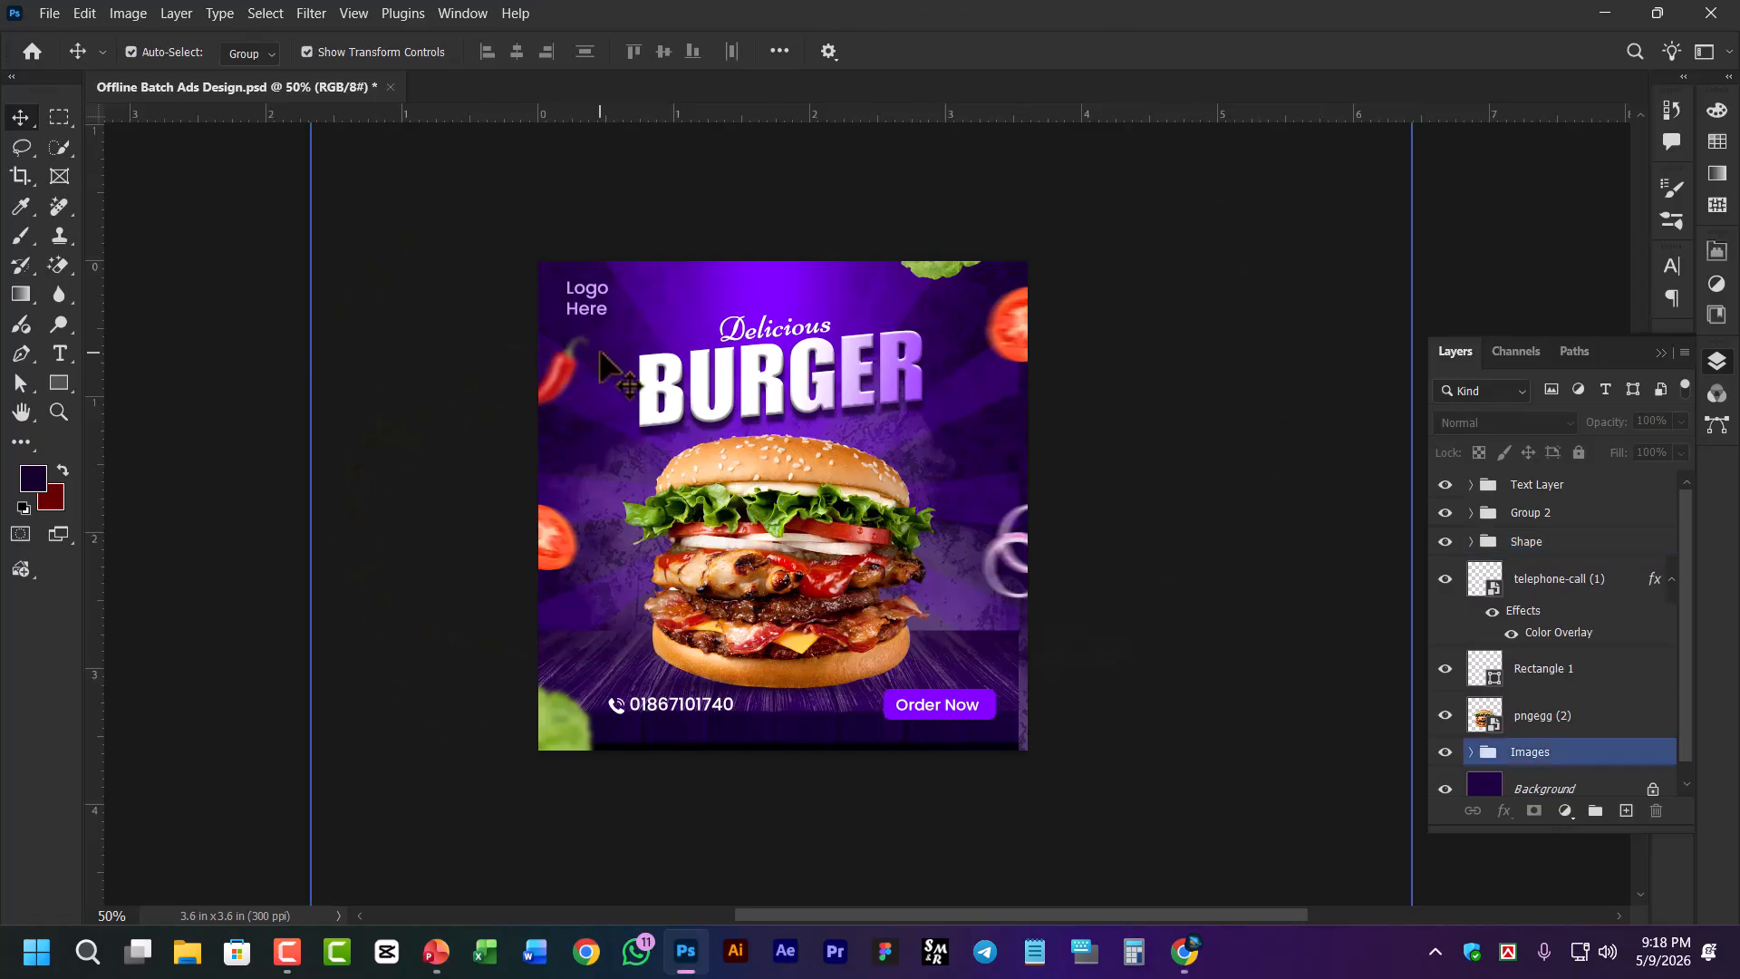
left_click(907, 399)
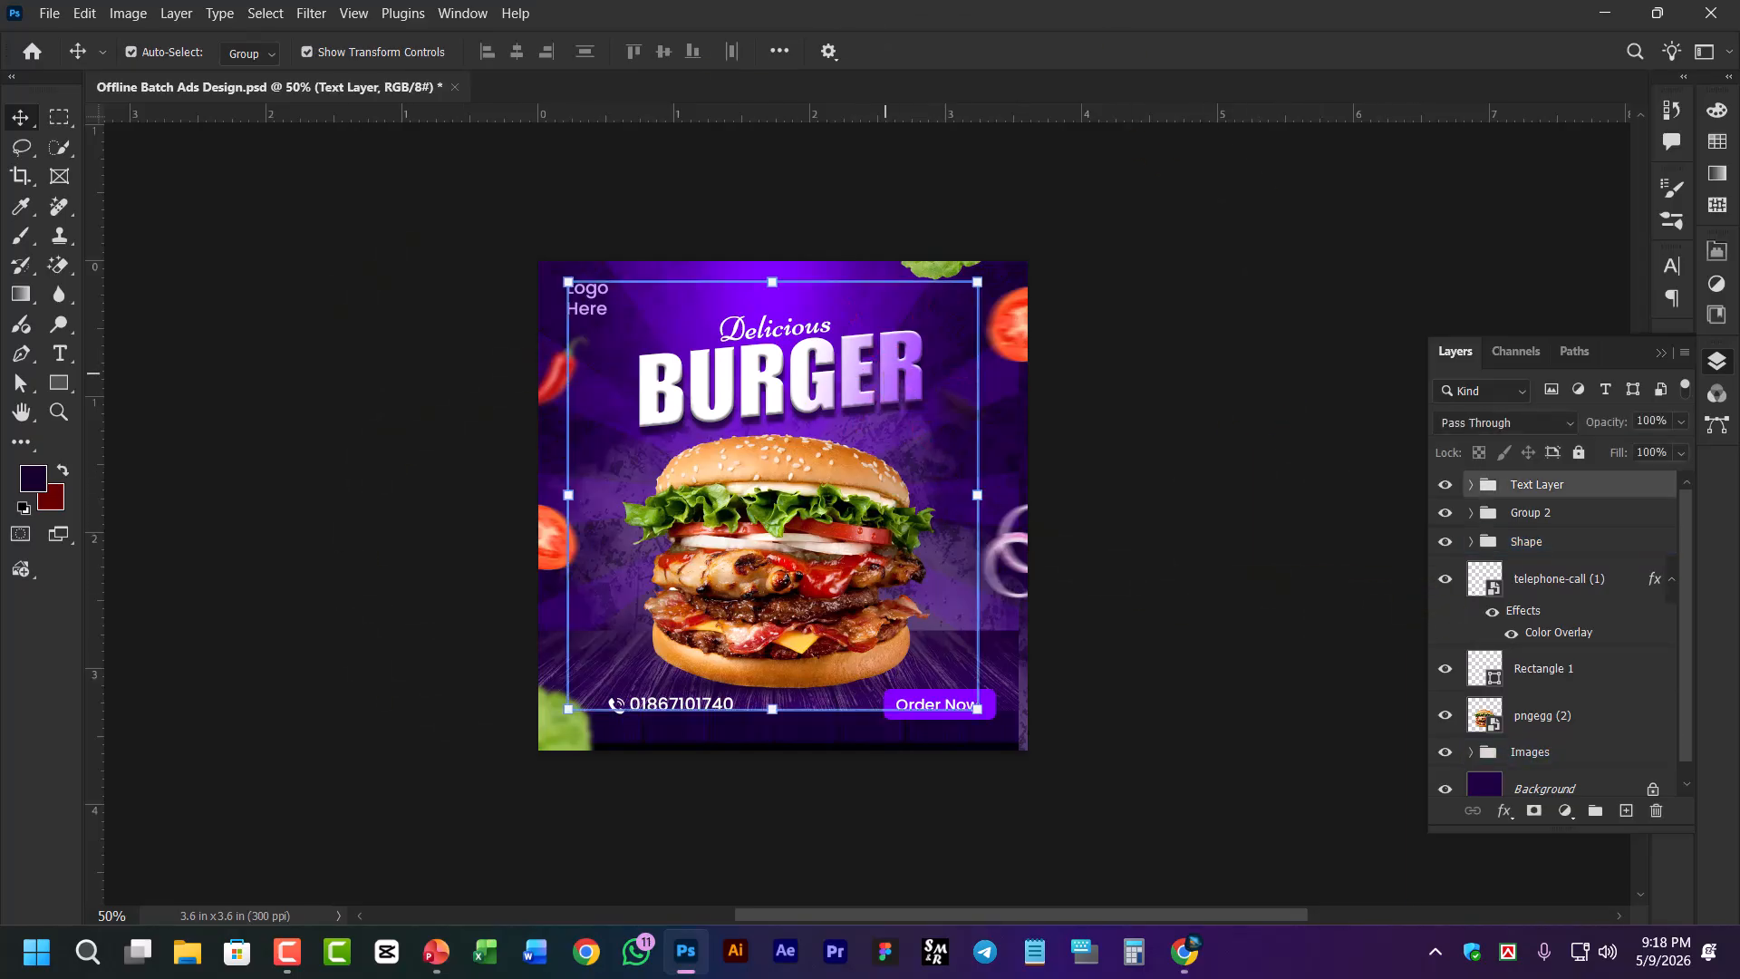
left_click(1095, 433)
left_click(991, 389)
left_click_drag(990, 400, 959, 374)
key("ctrl+z")
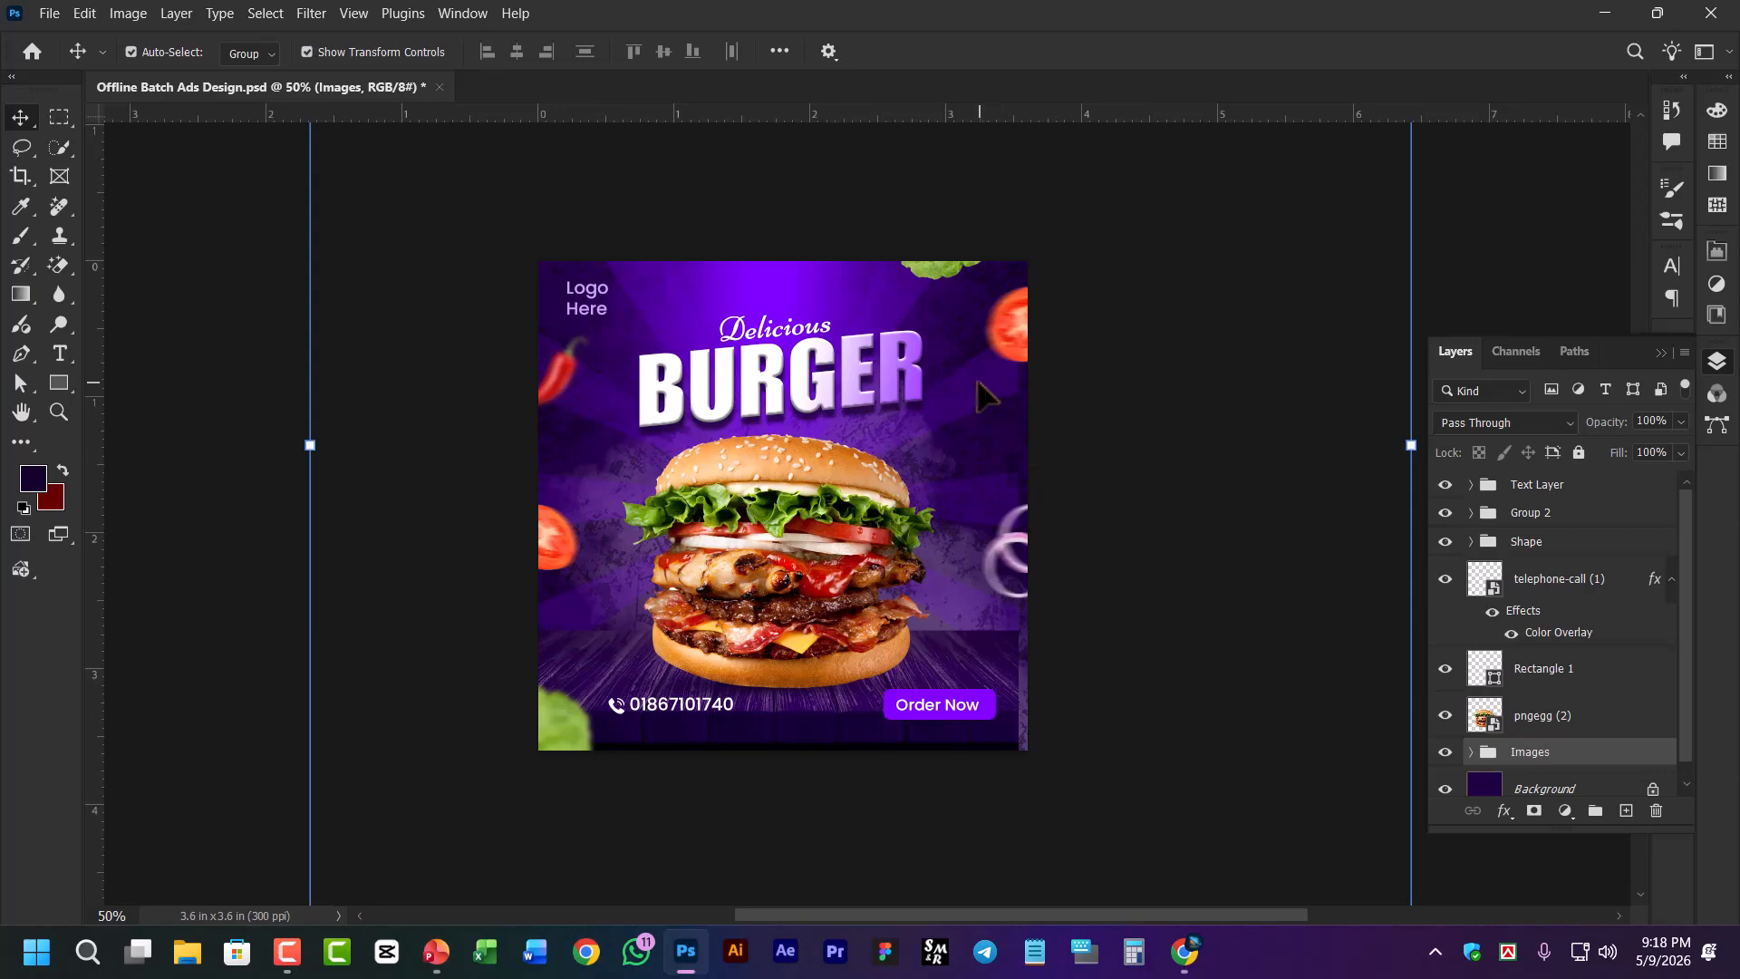
left_click(1016, 334)
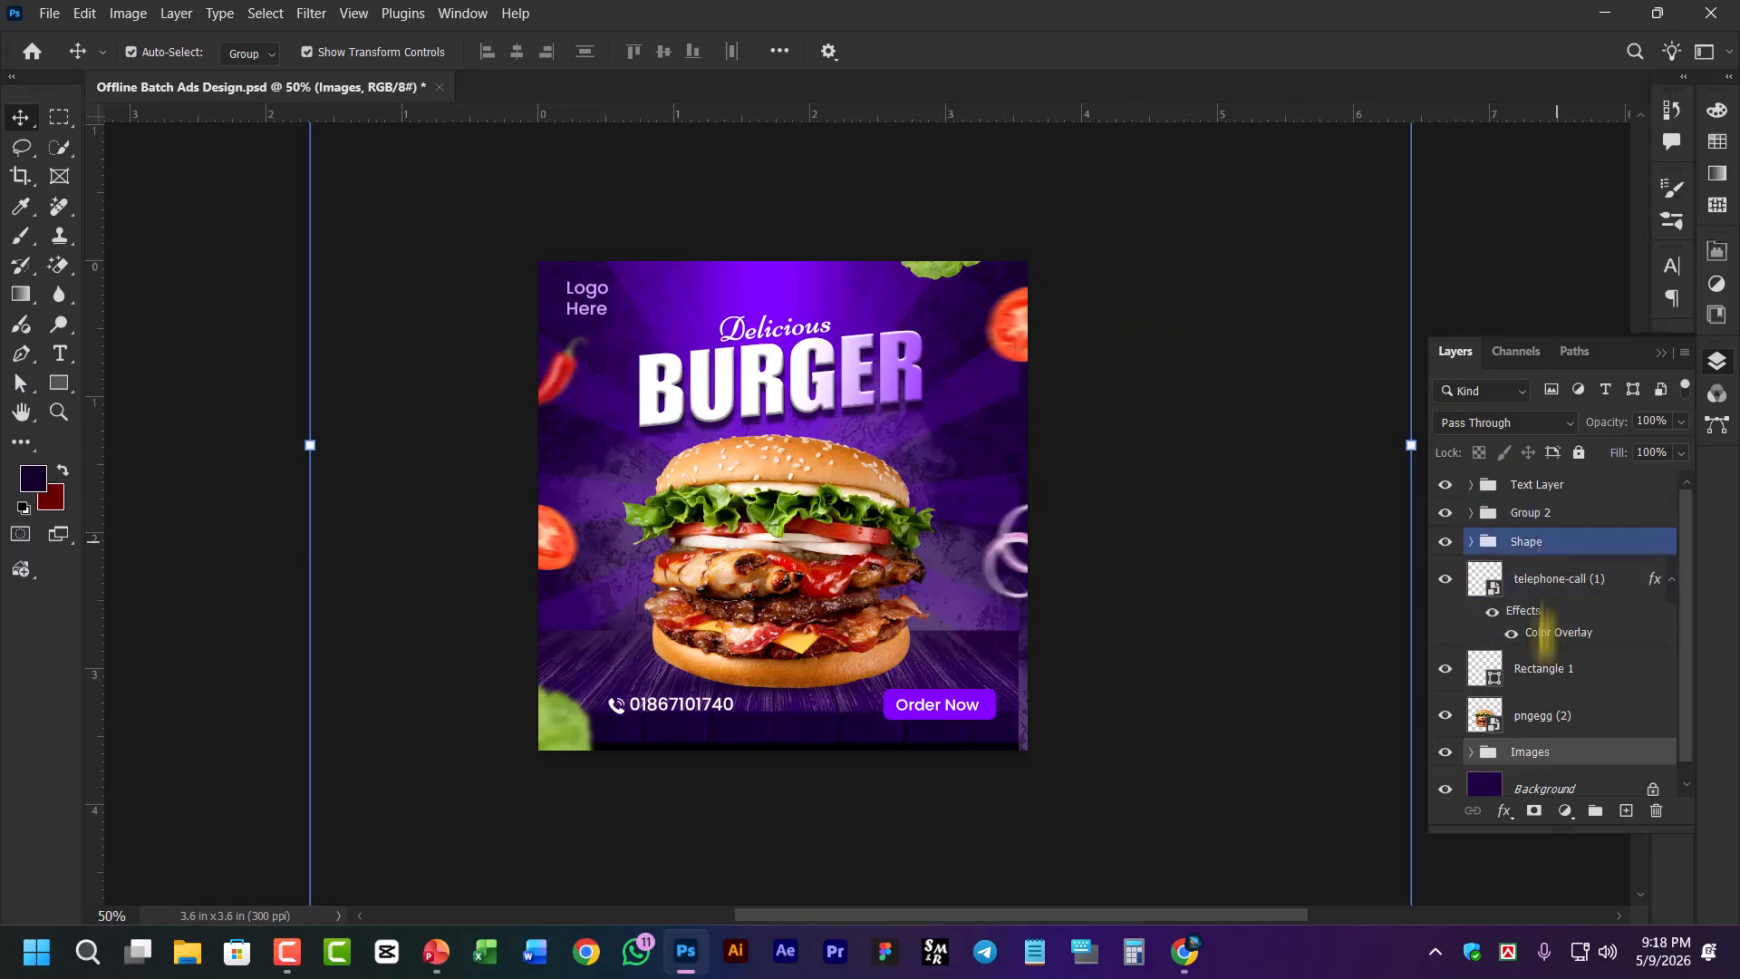
Expand the Images group and select the Tomato layer inside it
left_click(1472, 754)
left_click(1566, 736)
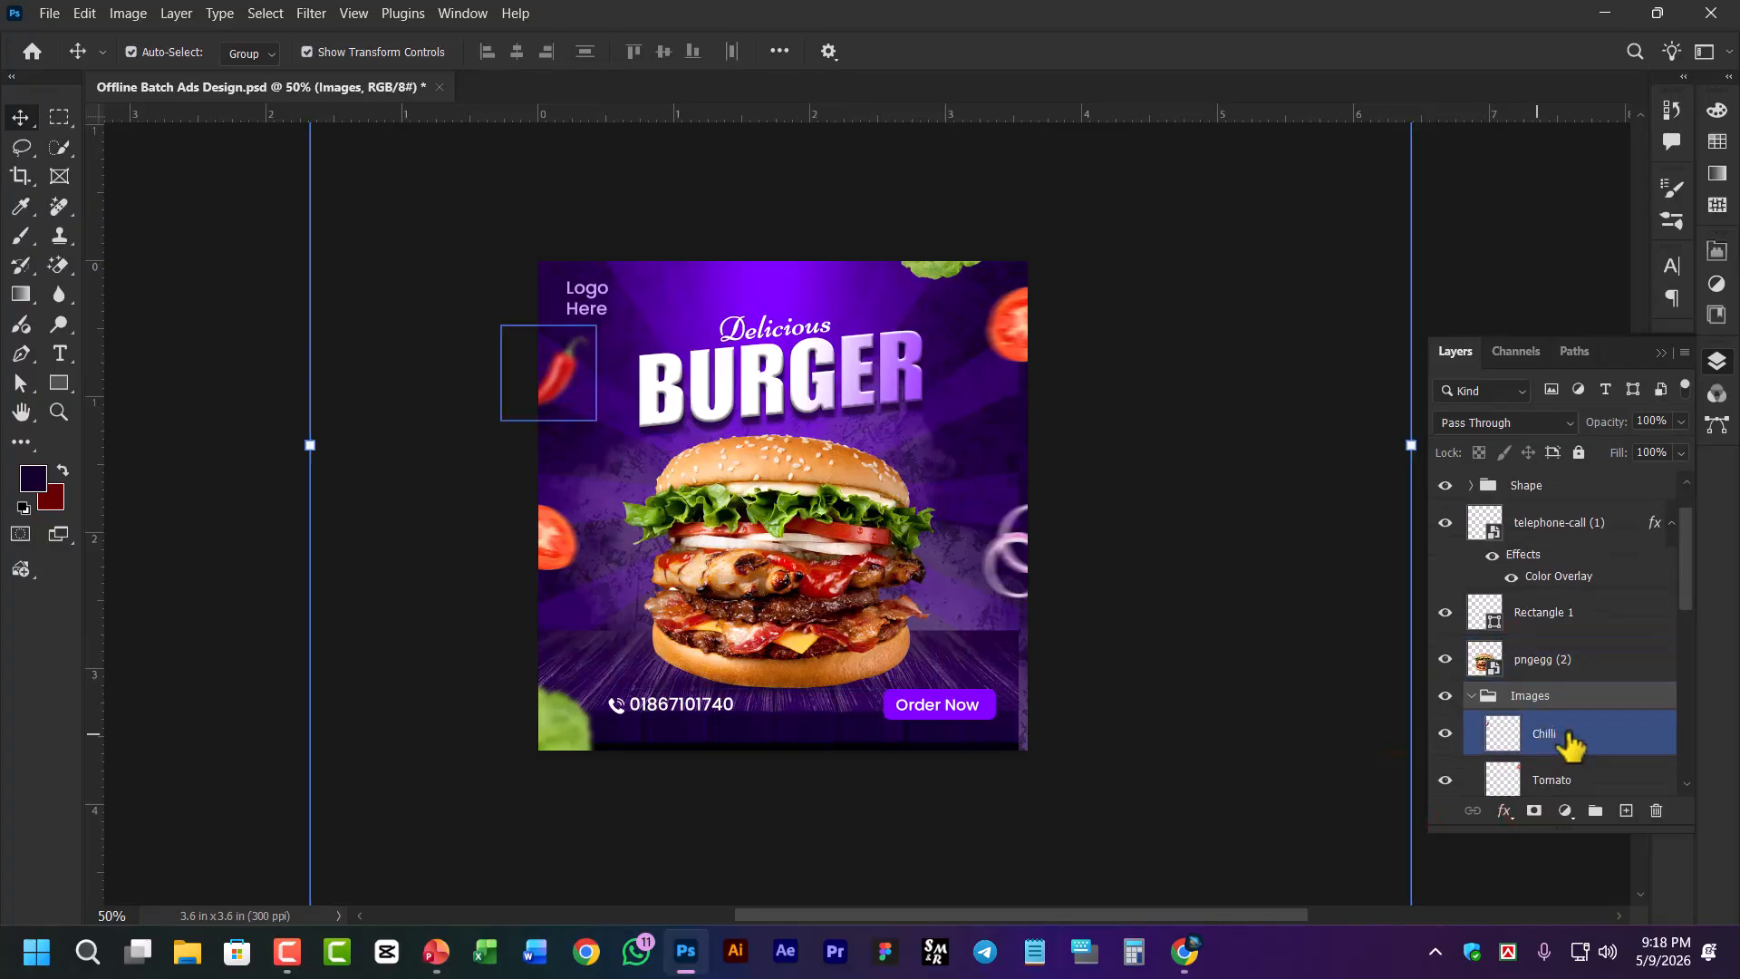
scroll(1573, 748, "down", 2)
left_click(1553, 680)
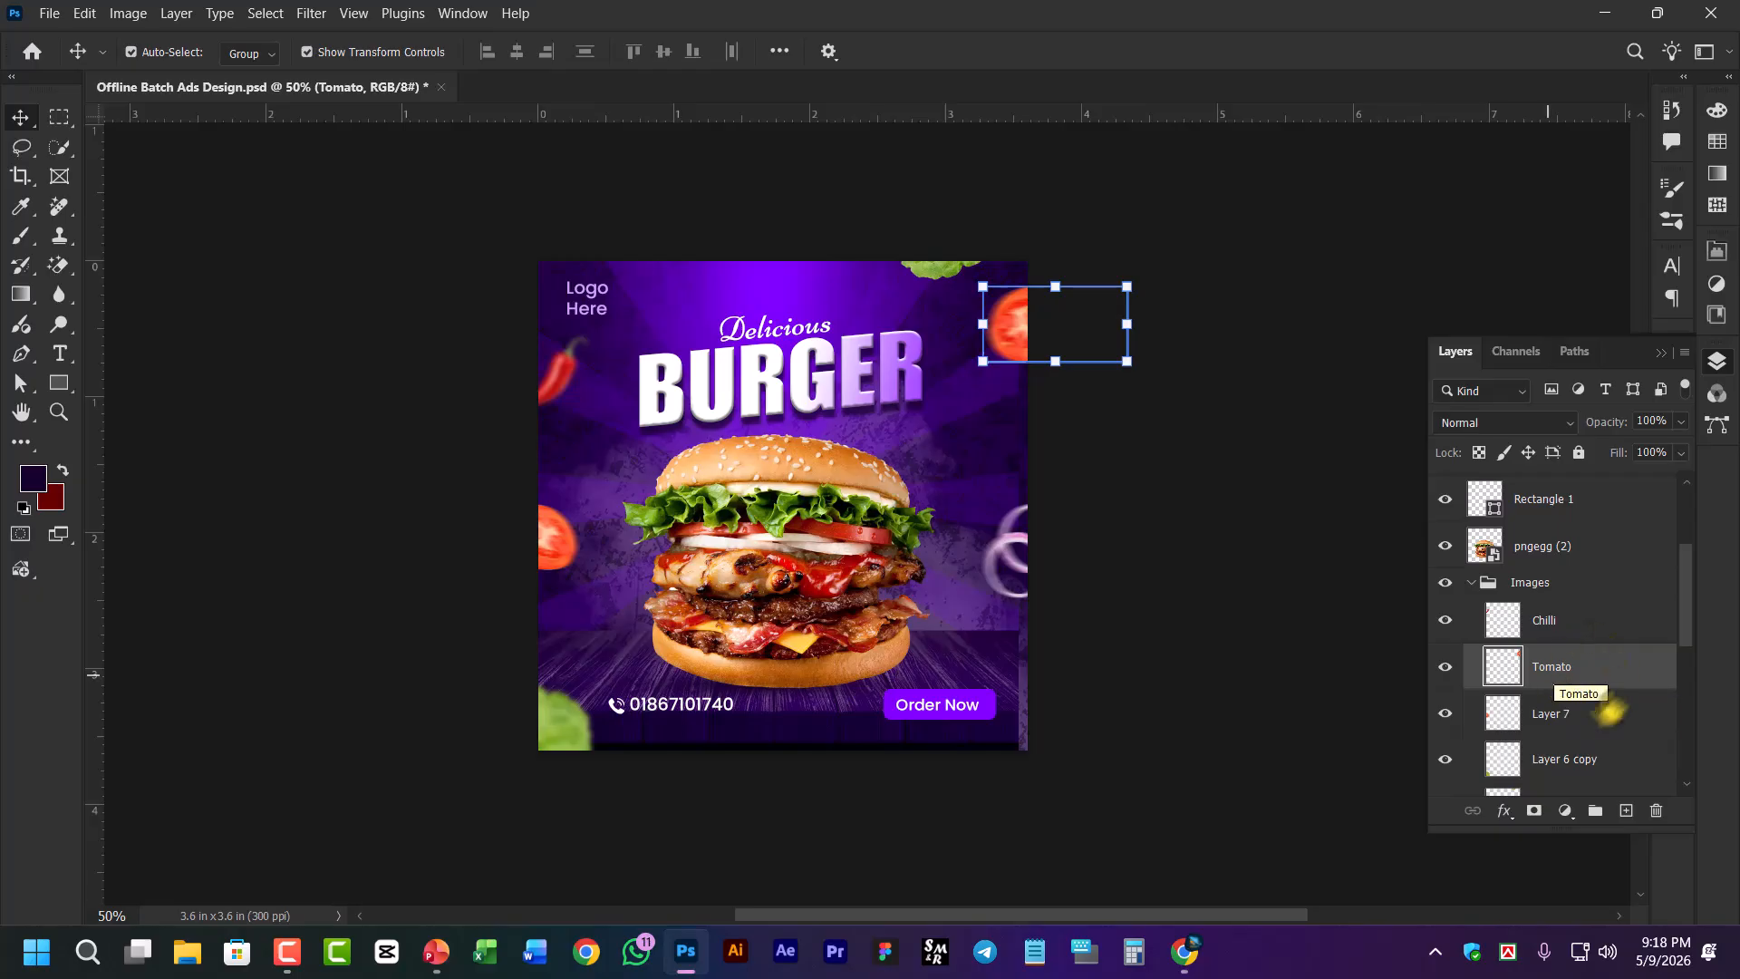
scroll(1532, 689, "down", 5)
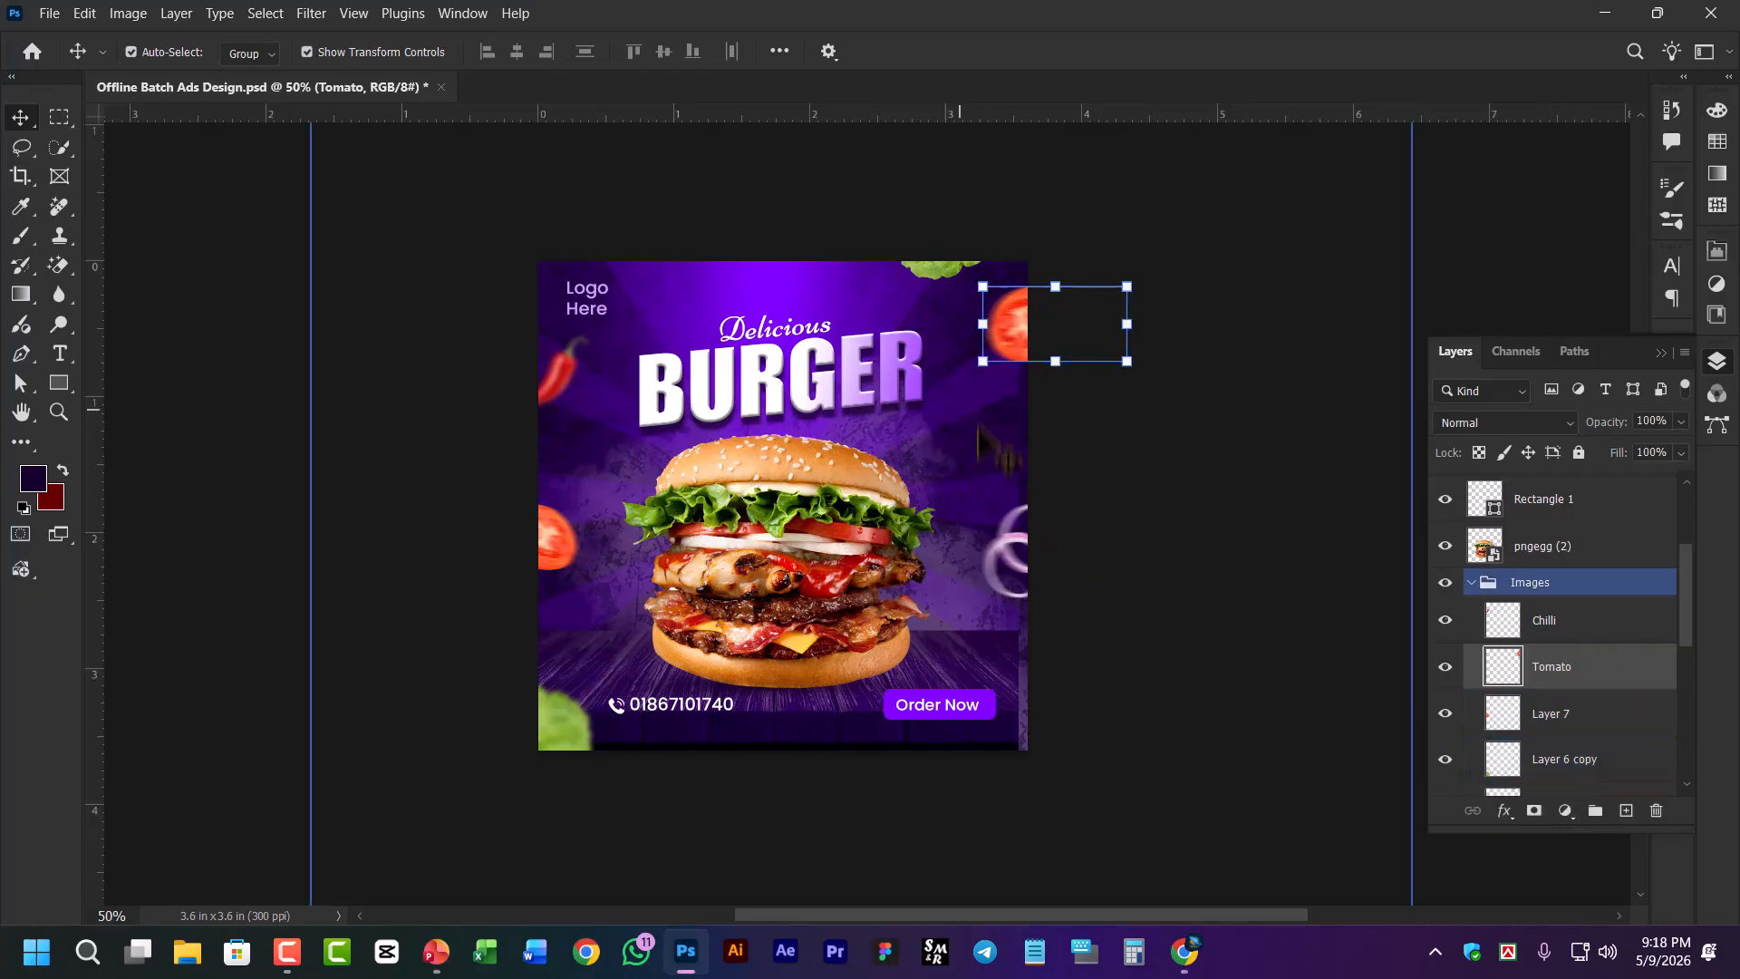
Select the sunburst rays layer, Layer 4, in the Images group and lock its position
scroll(1532, 694, "down", 2)
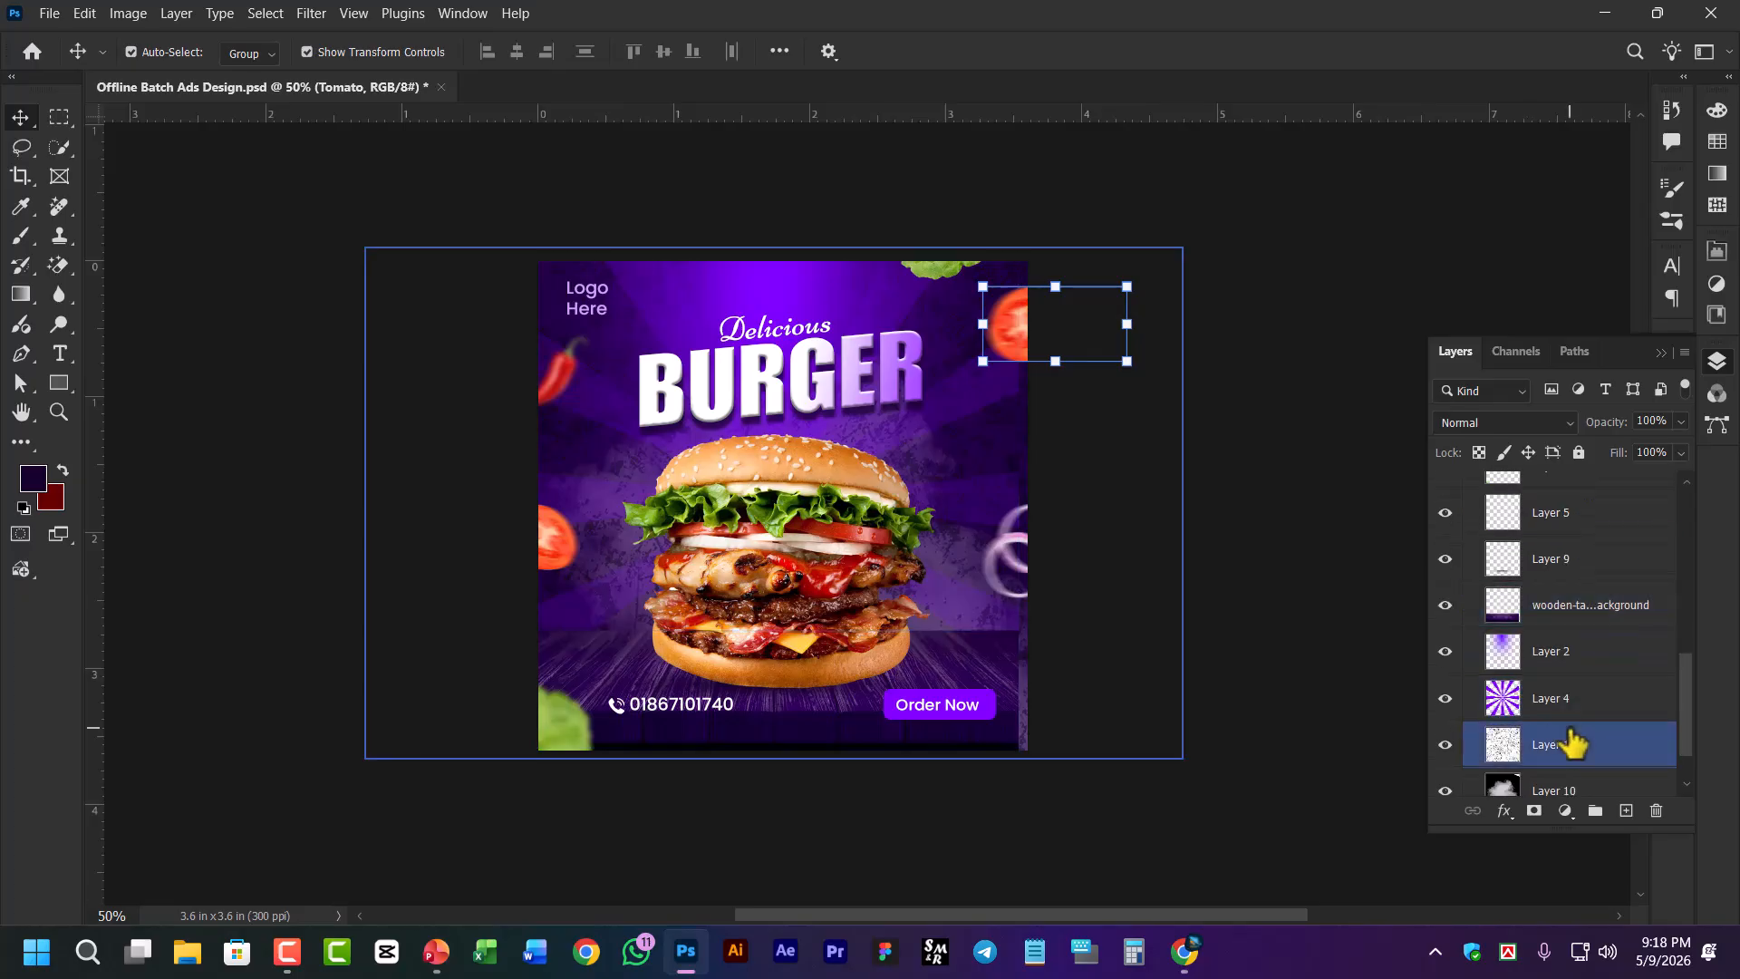
left_click(1555, 706)
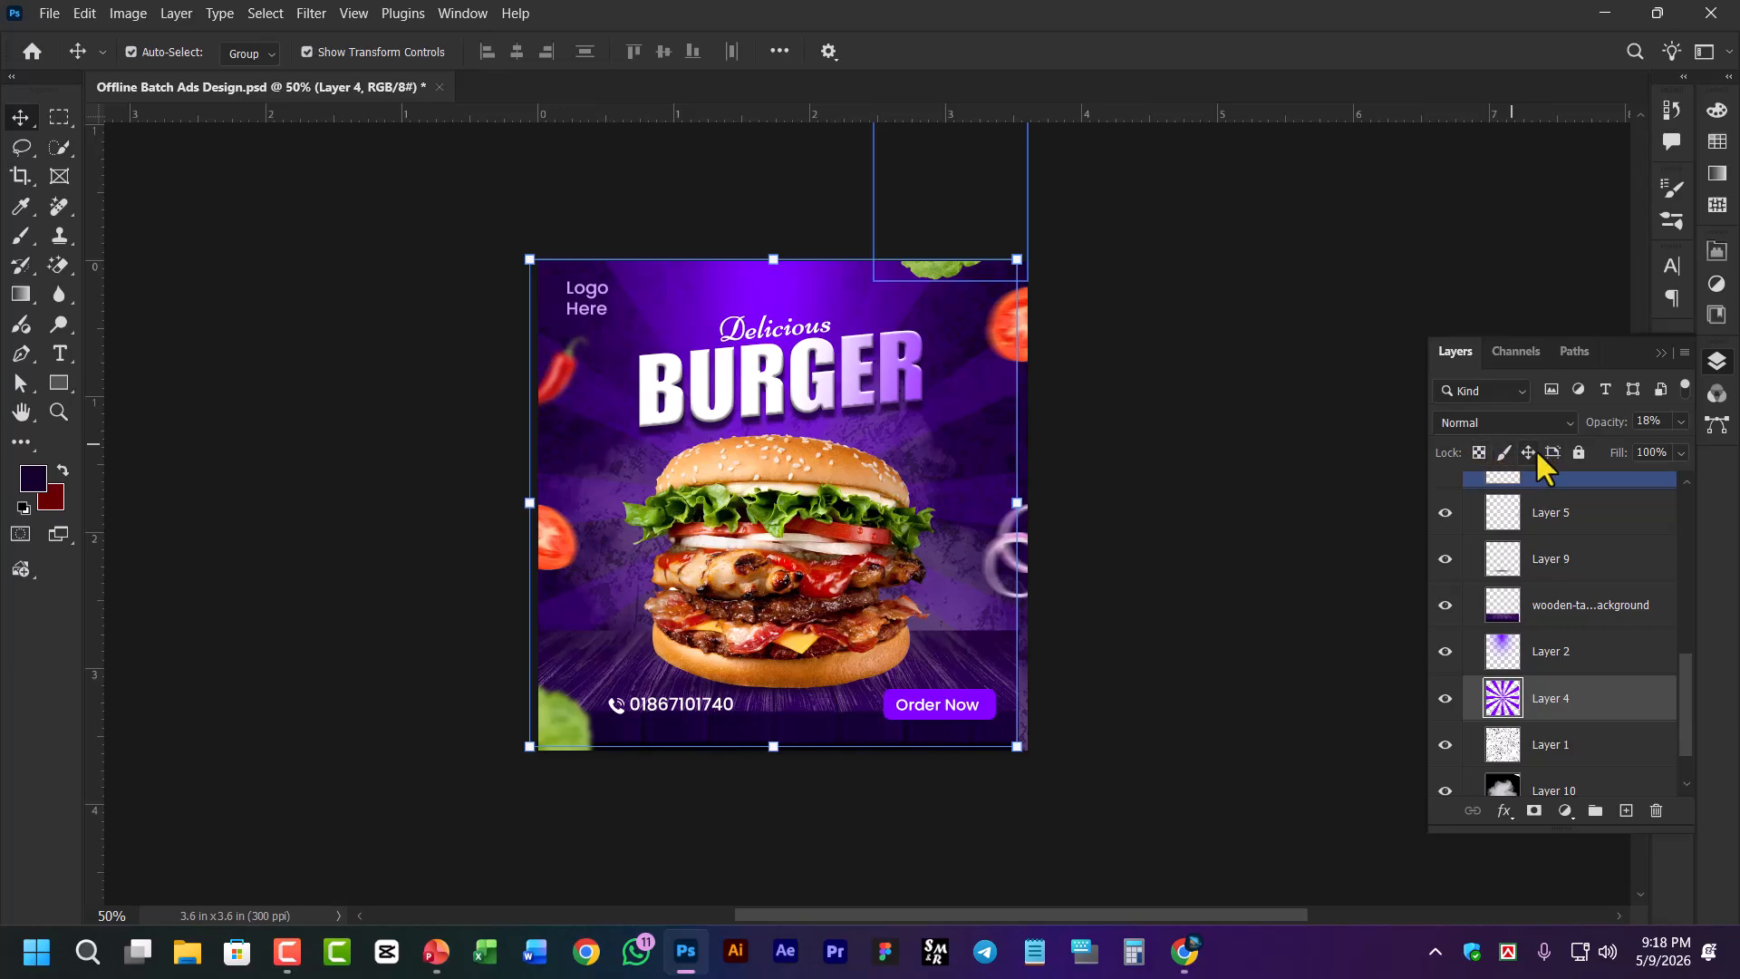
key("super+plus")
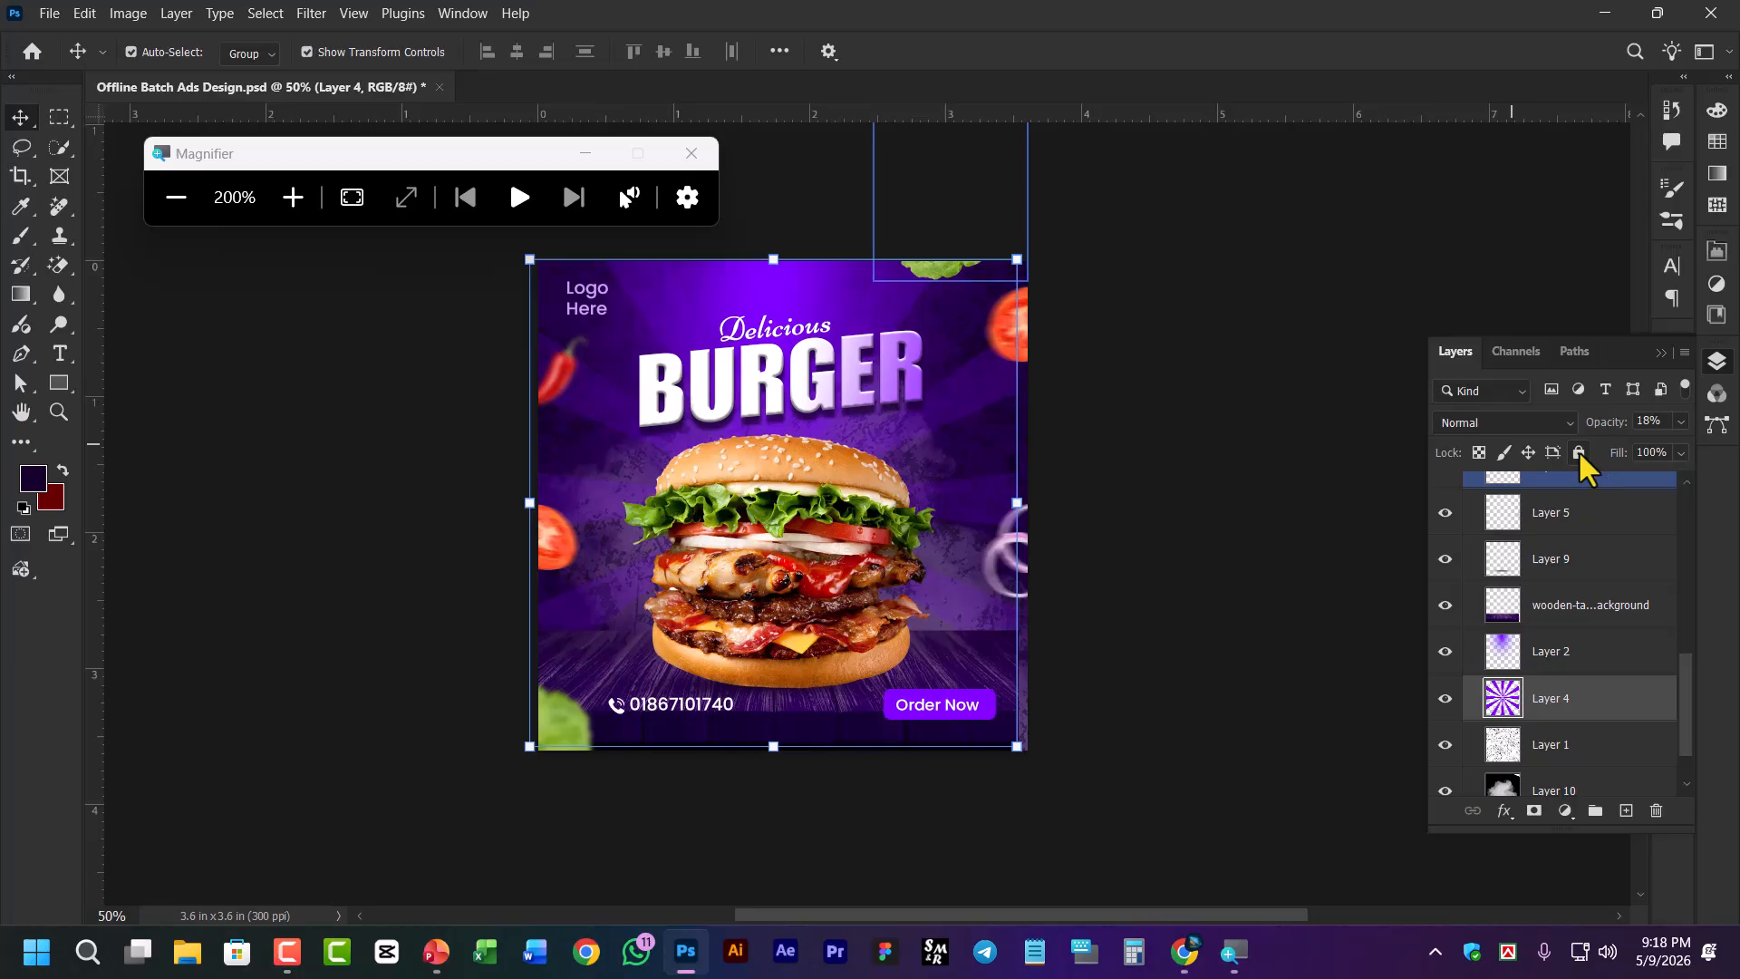
left_click(1526, 453)
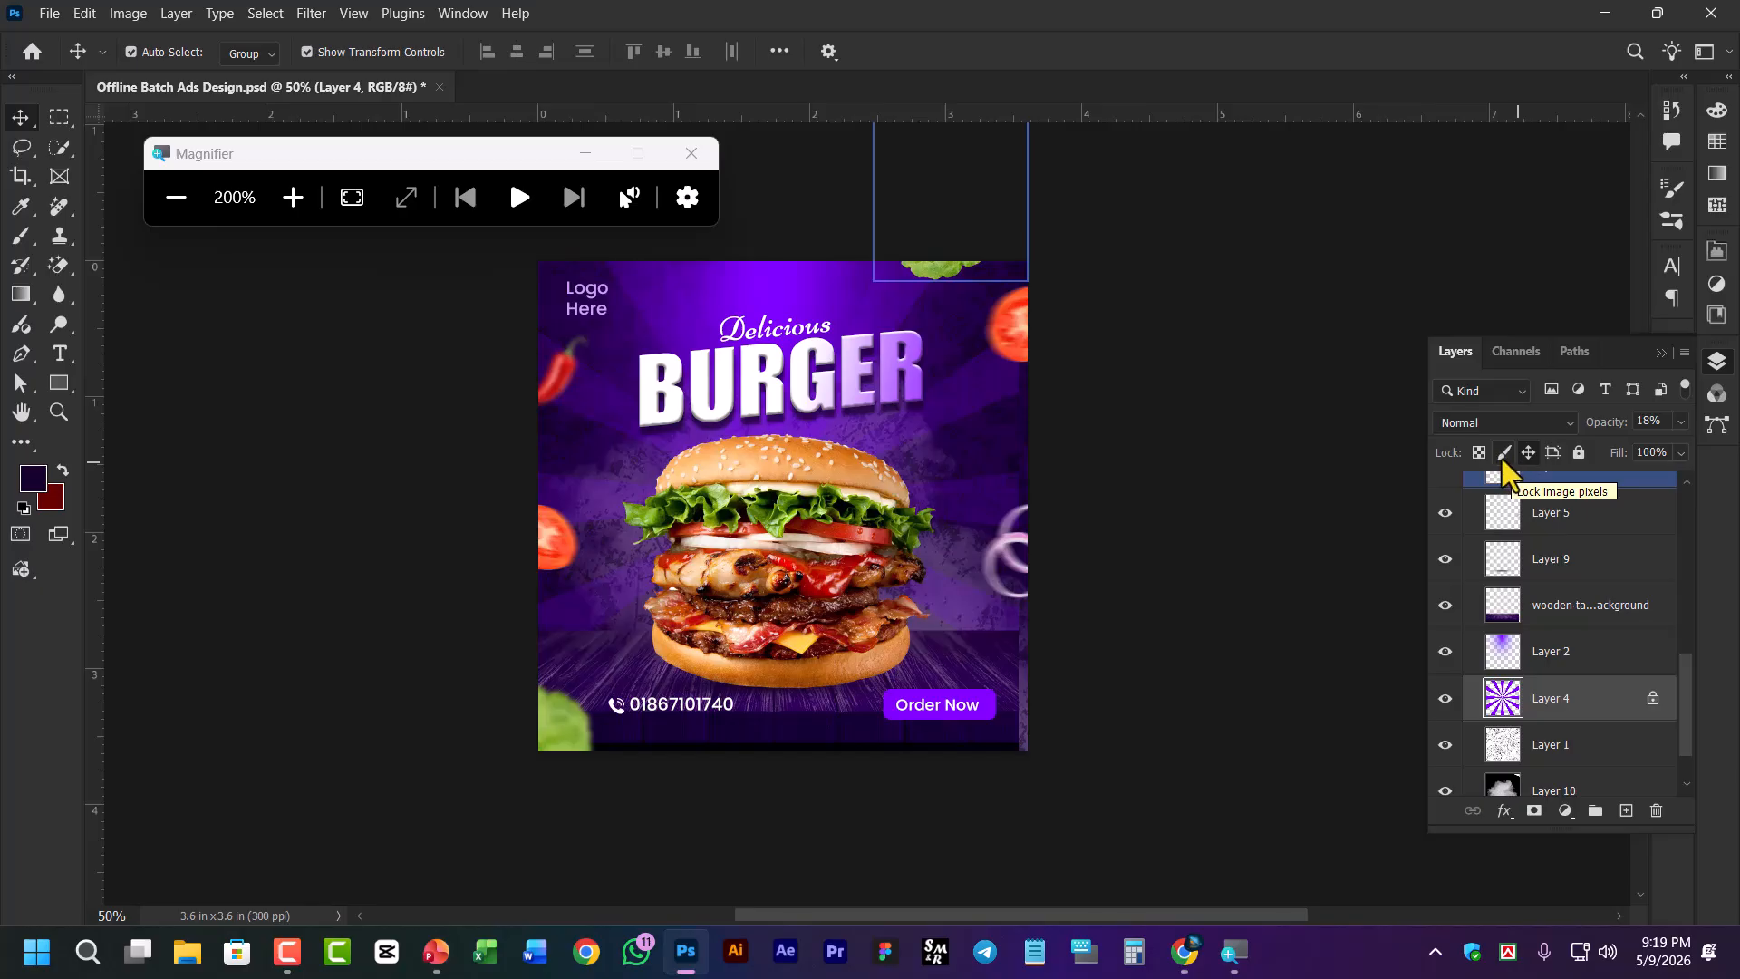
Lock the image pixels of the onion ring layer, Layer 5, and close the Magnifier
left_click(1541, 524)
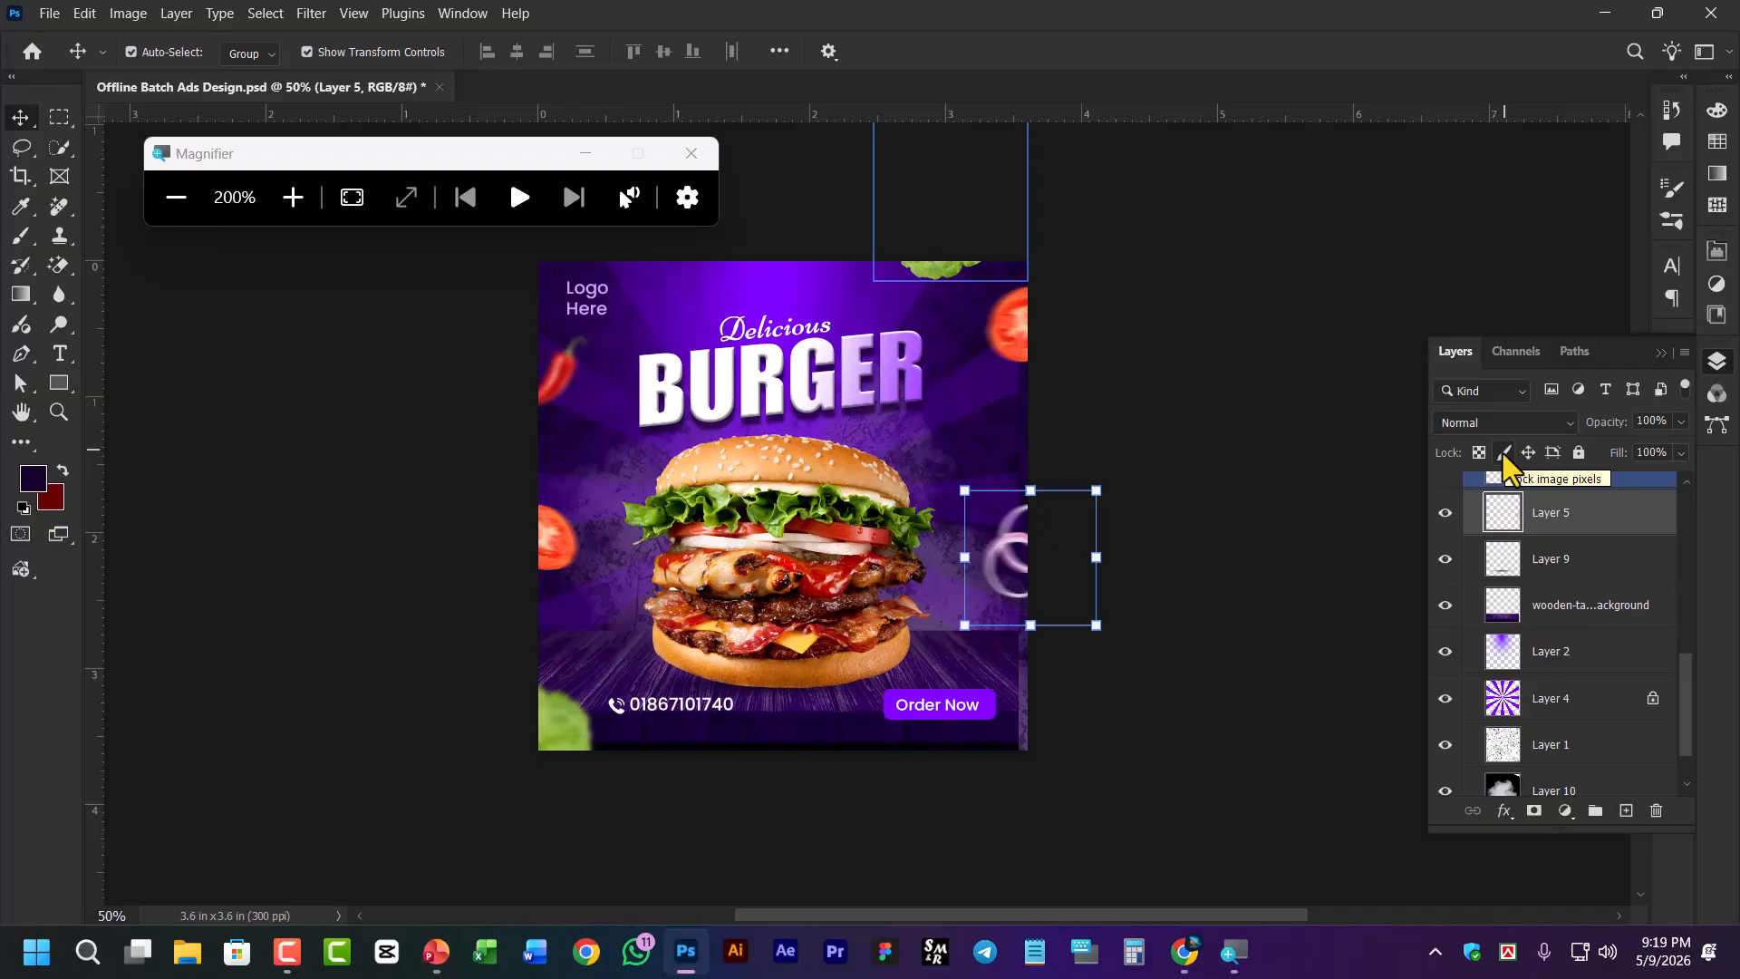
left_click(1503, 453)
left_click(692, 153)
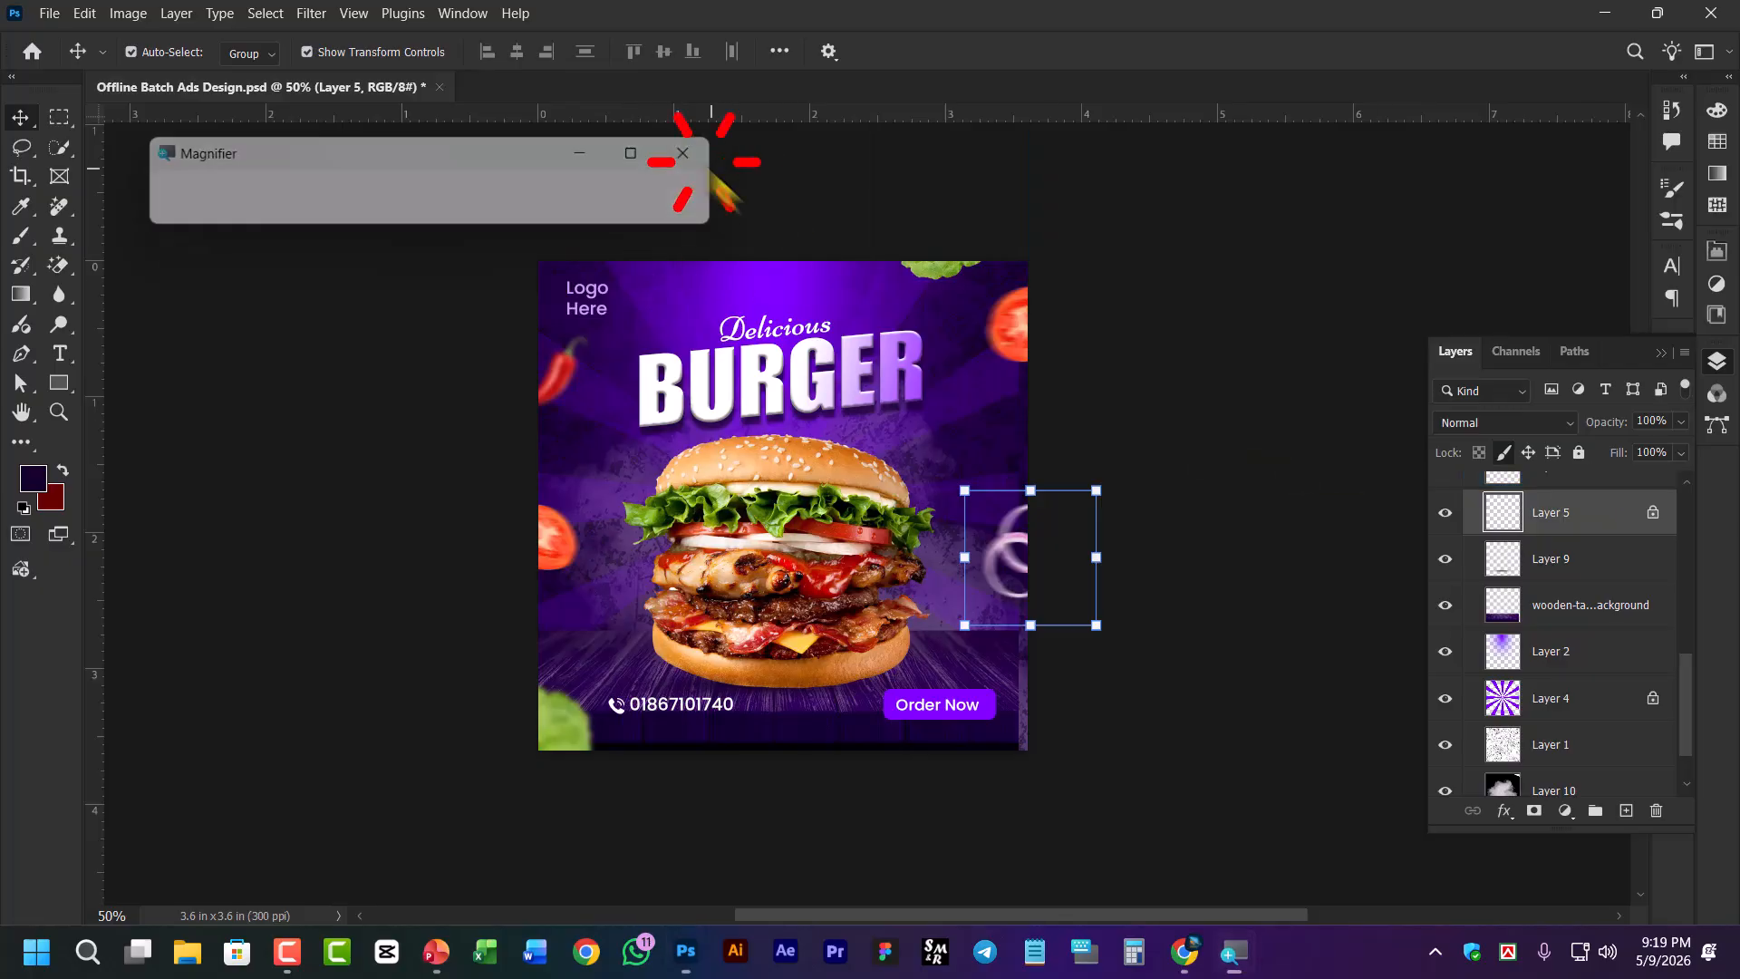
Try painting over the onion ring on Layer 5 with the Brush tool
left_click(20, 236)
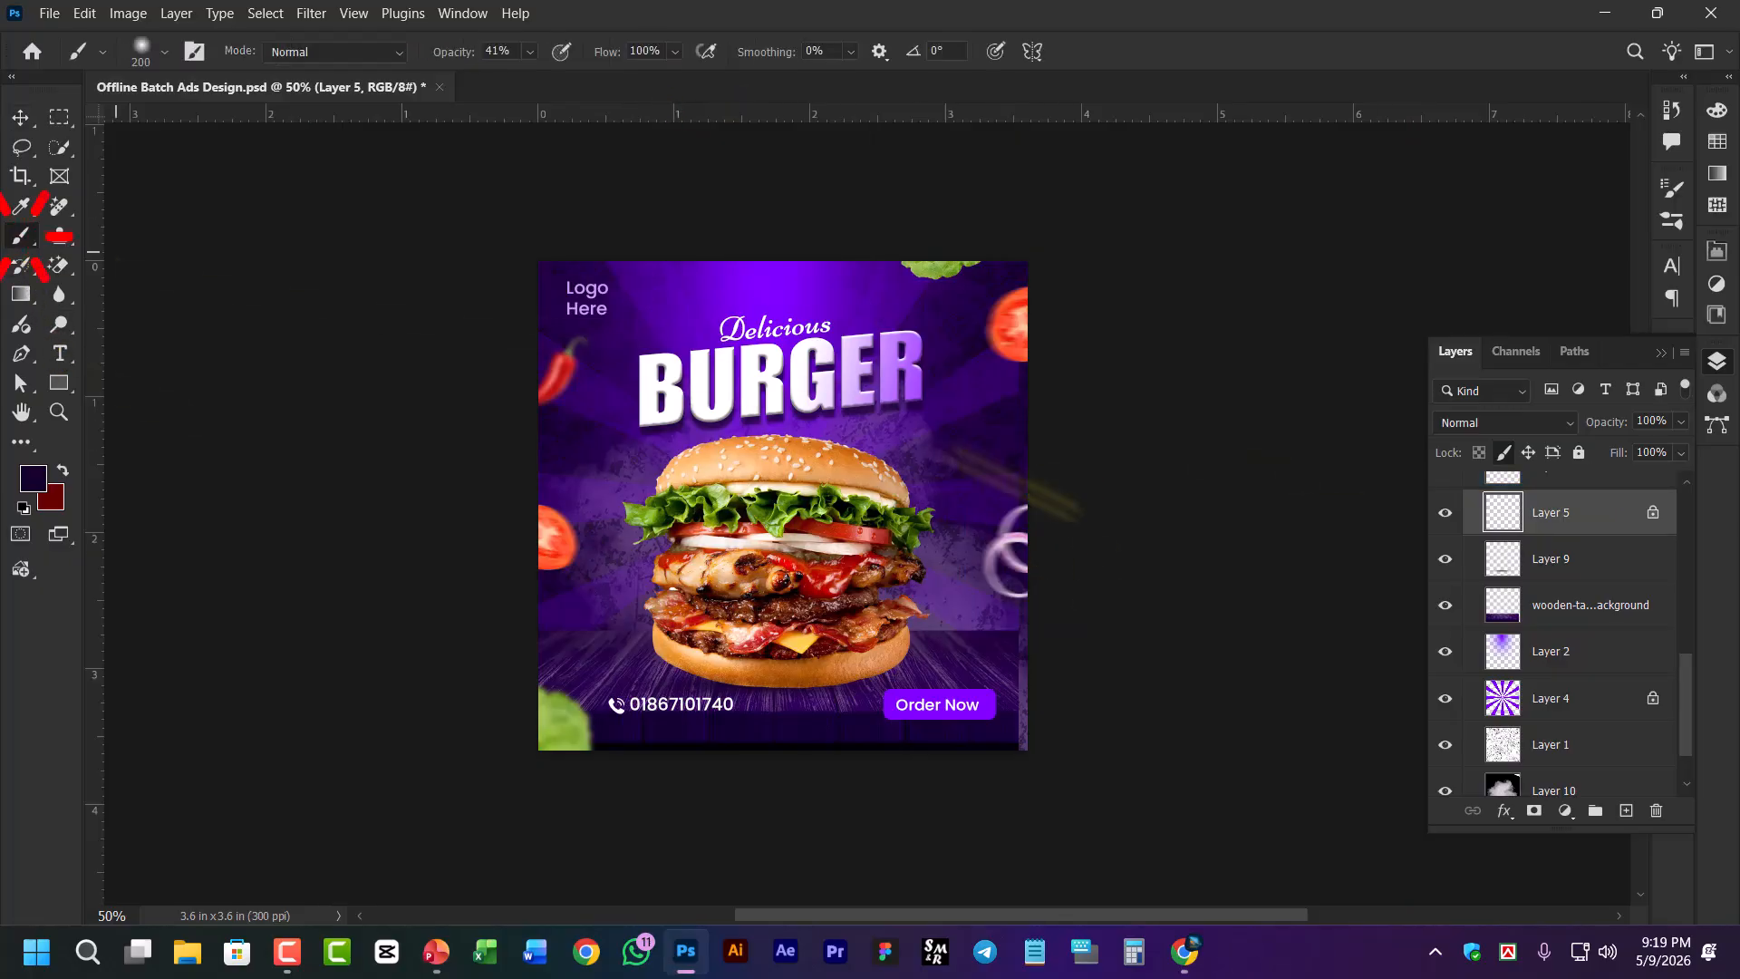
left_click(990, 541)
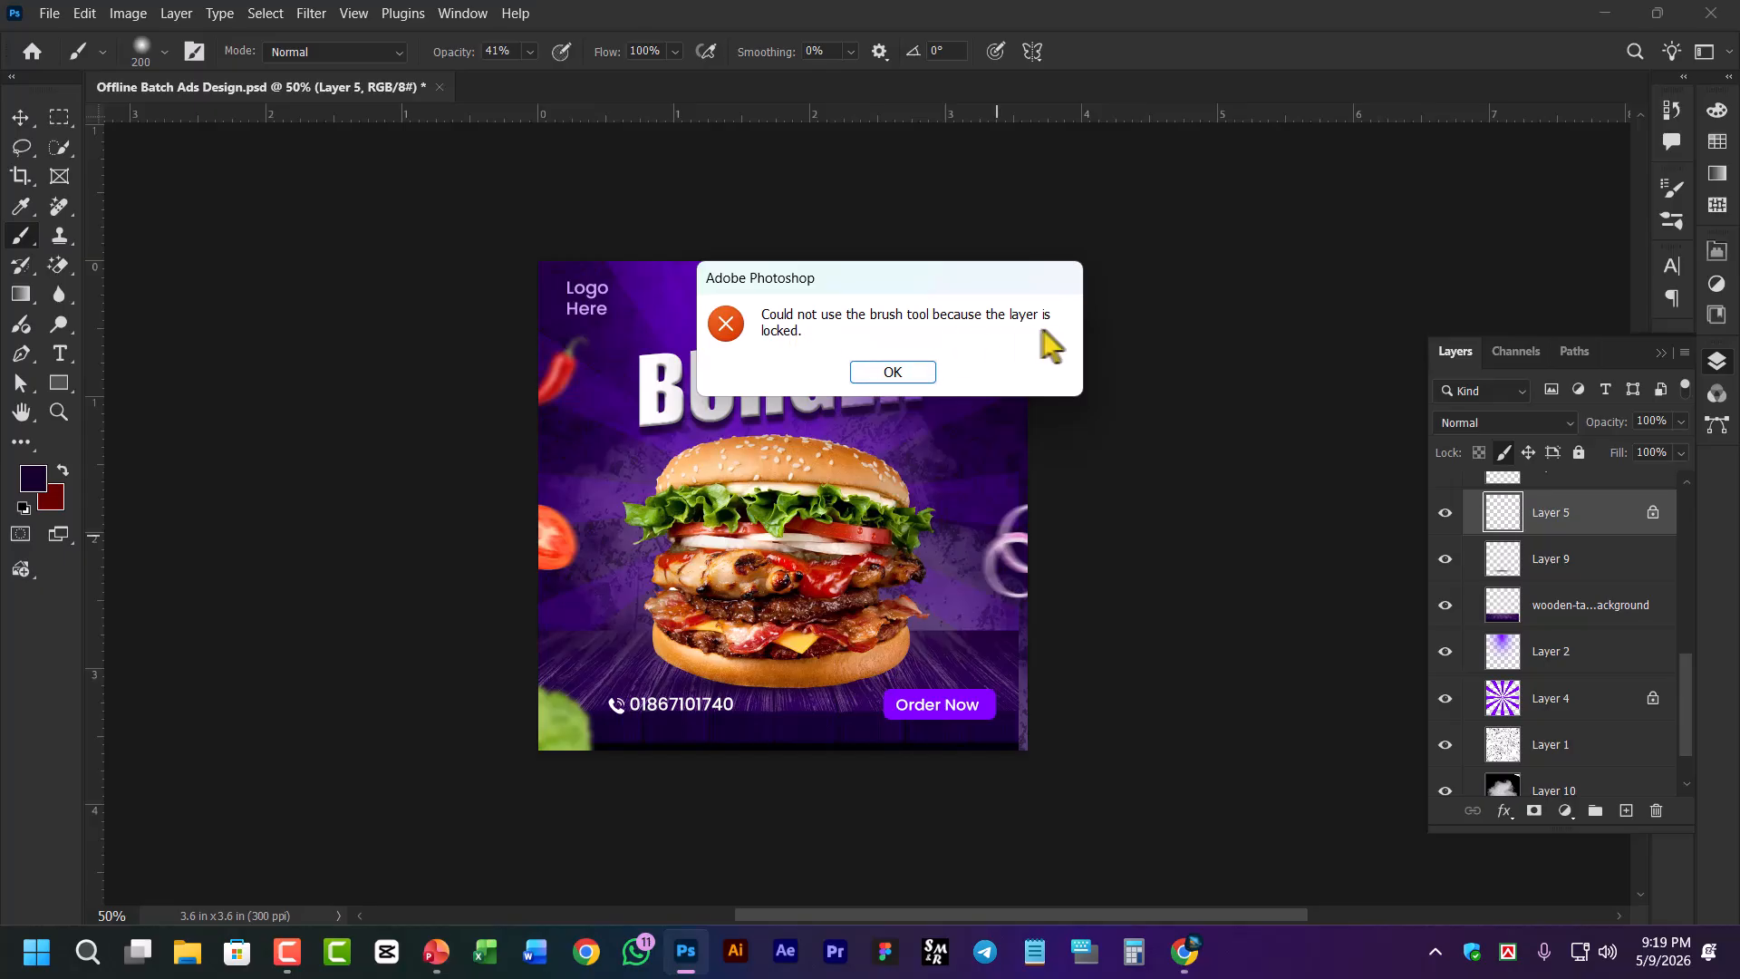
left_click(878, 371)
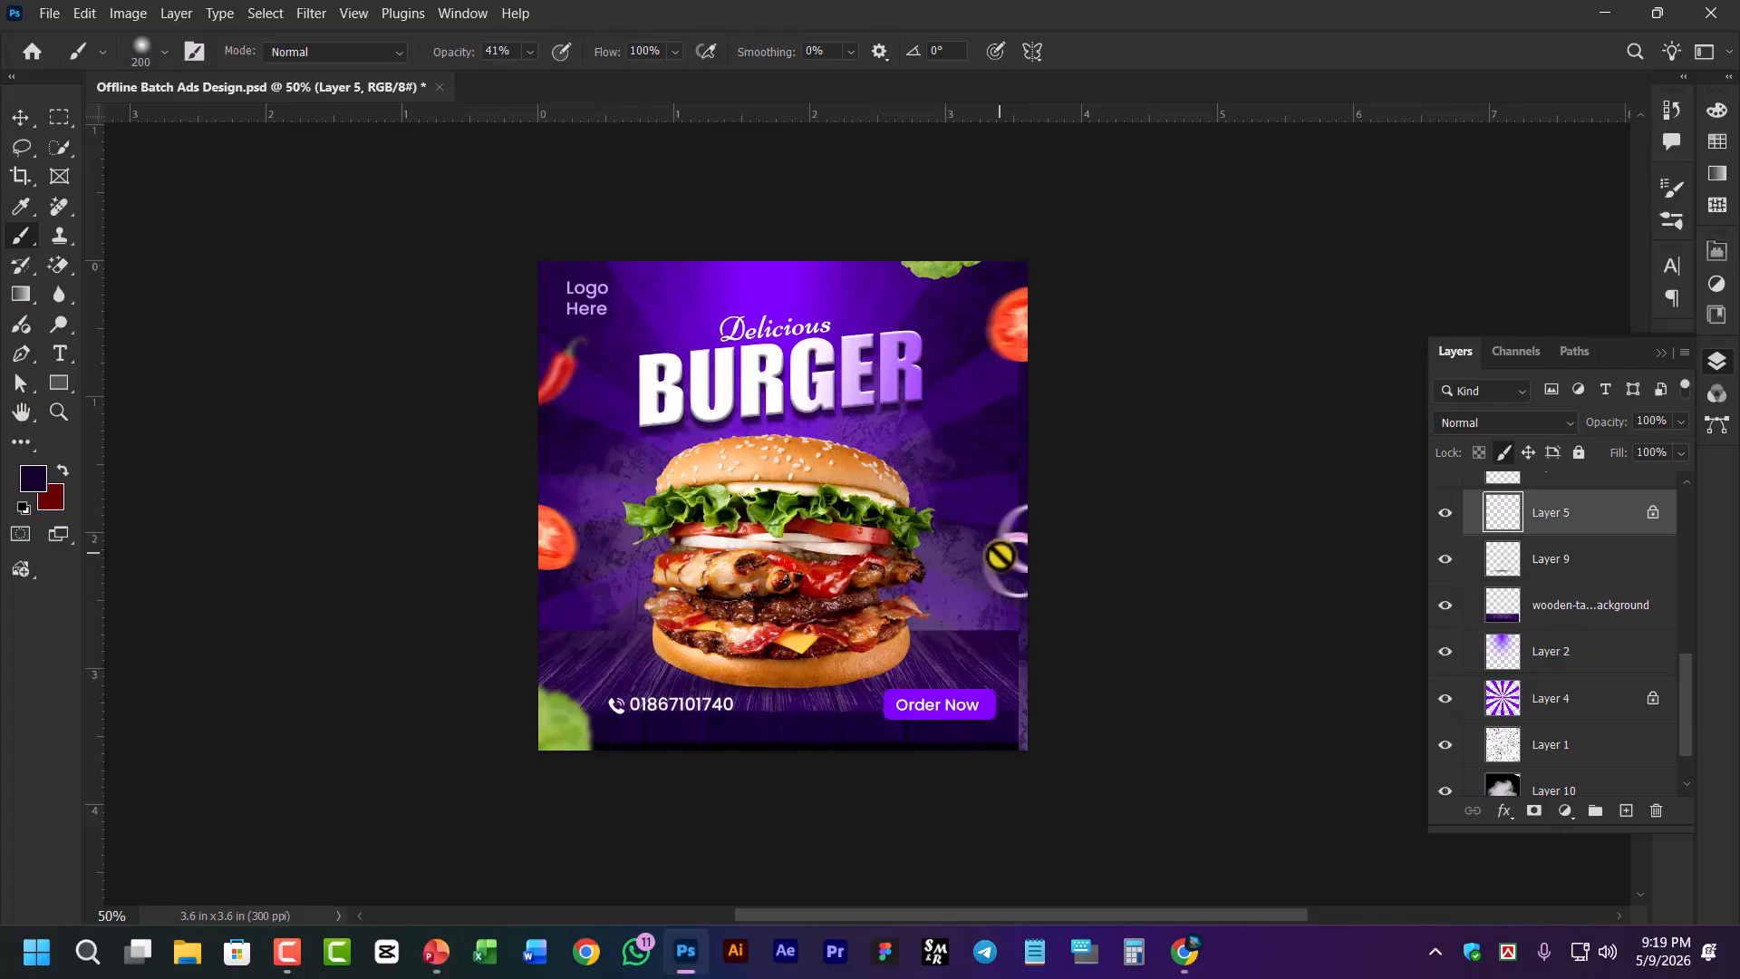
Return to the Move tool and try moving the onion ring on the canvas
left_click(22, 119)
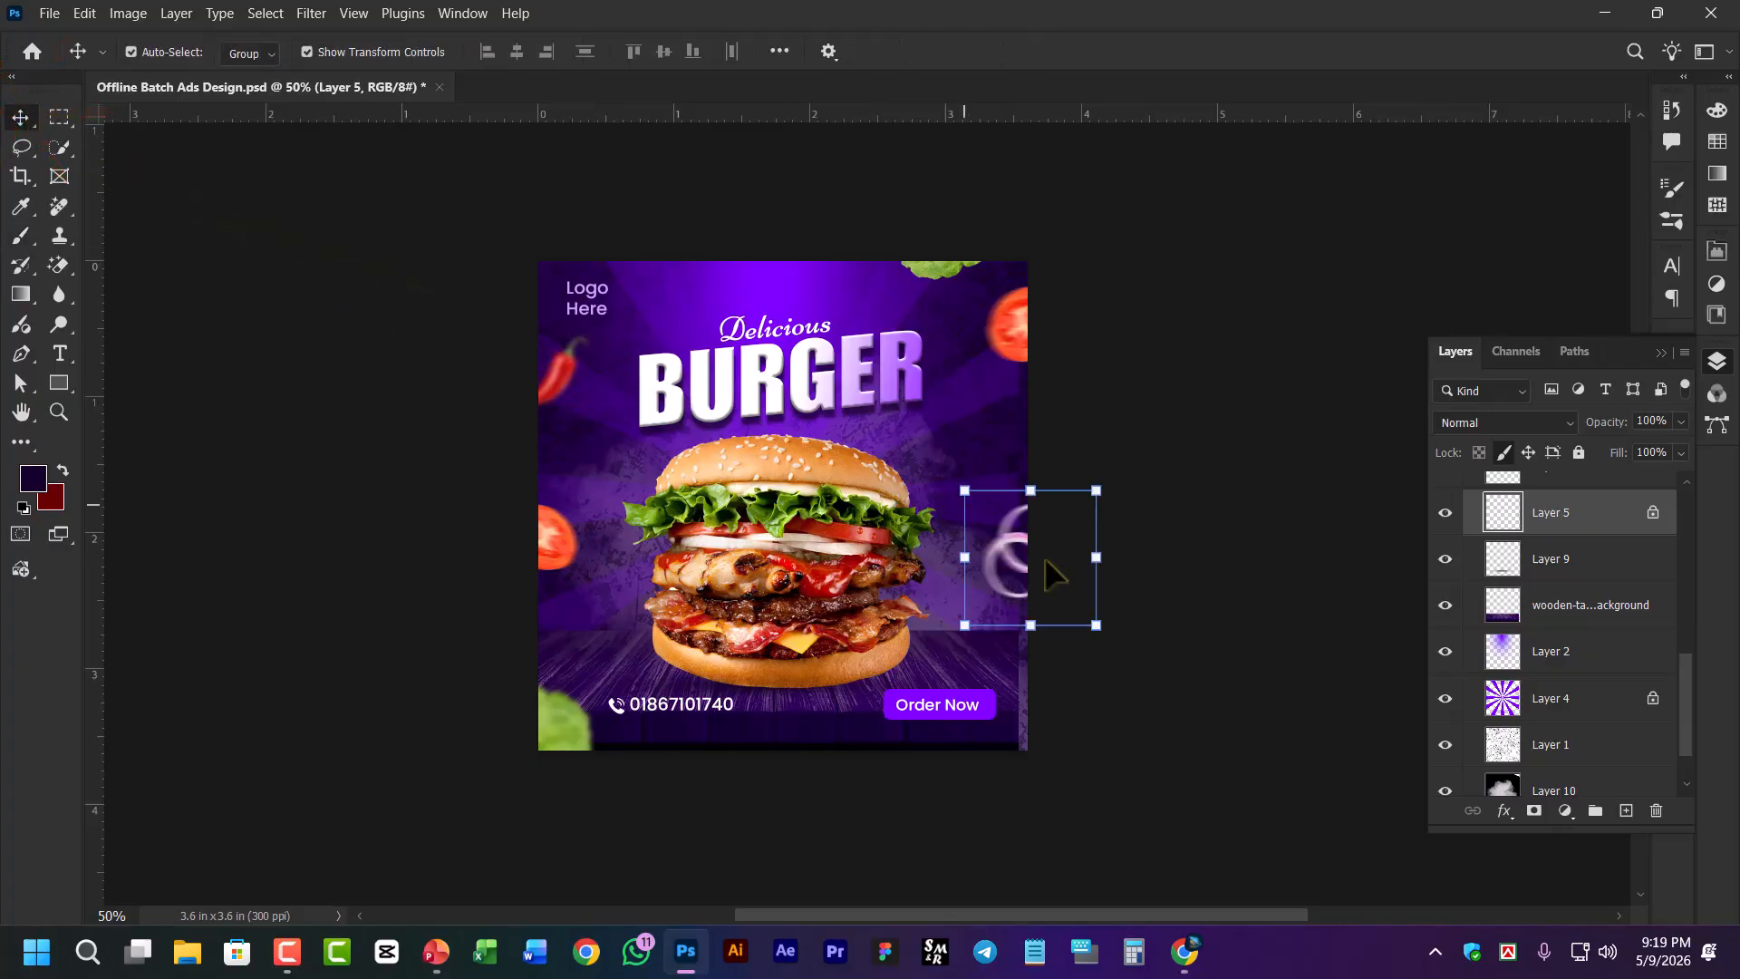
left_click_drag(1027, 553, 1017, 513)
left_click(1006, 559)
left_click(1016, 563)
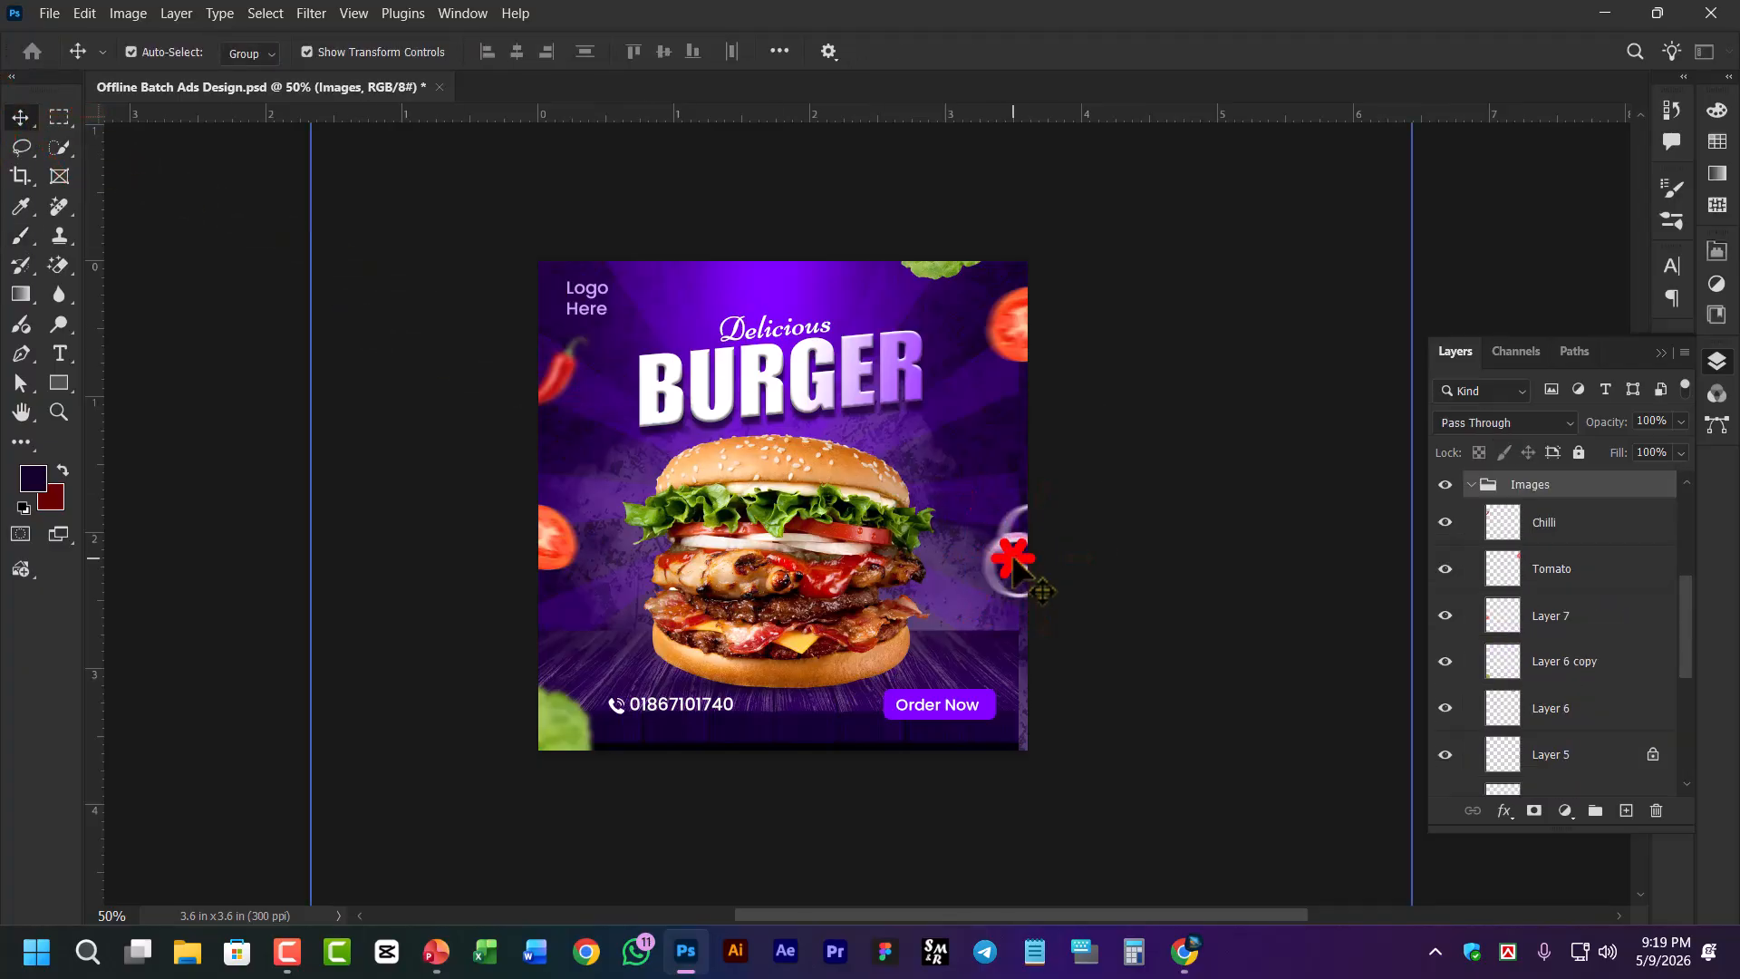
Step through the Images group's layers to the onion ring on Layer 5 and try moving it again
left_click(1594, 534)
left_click(1582, 580)
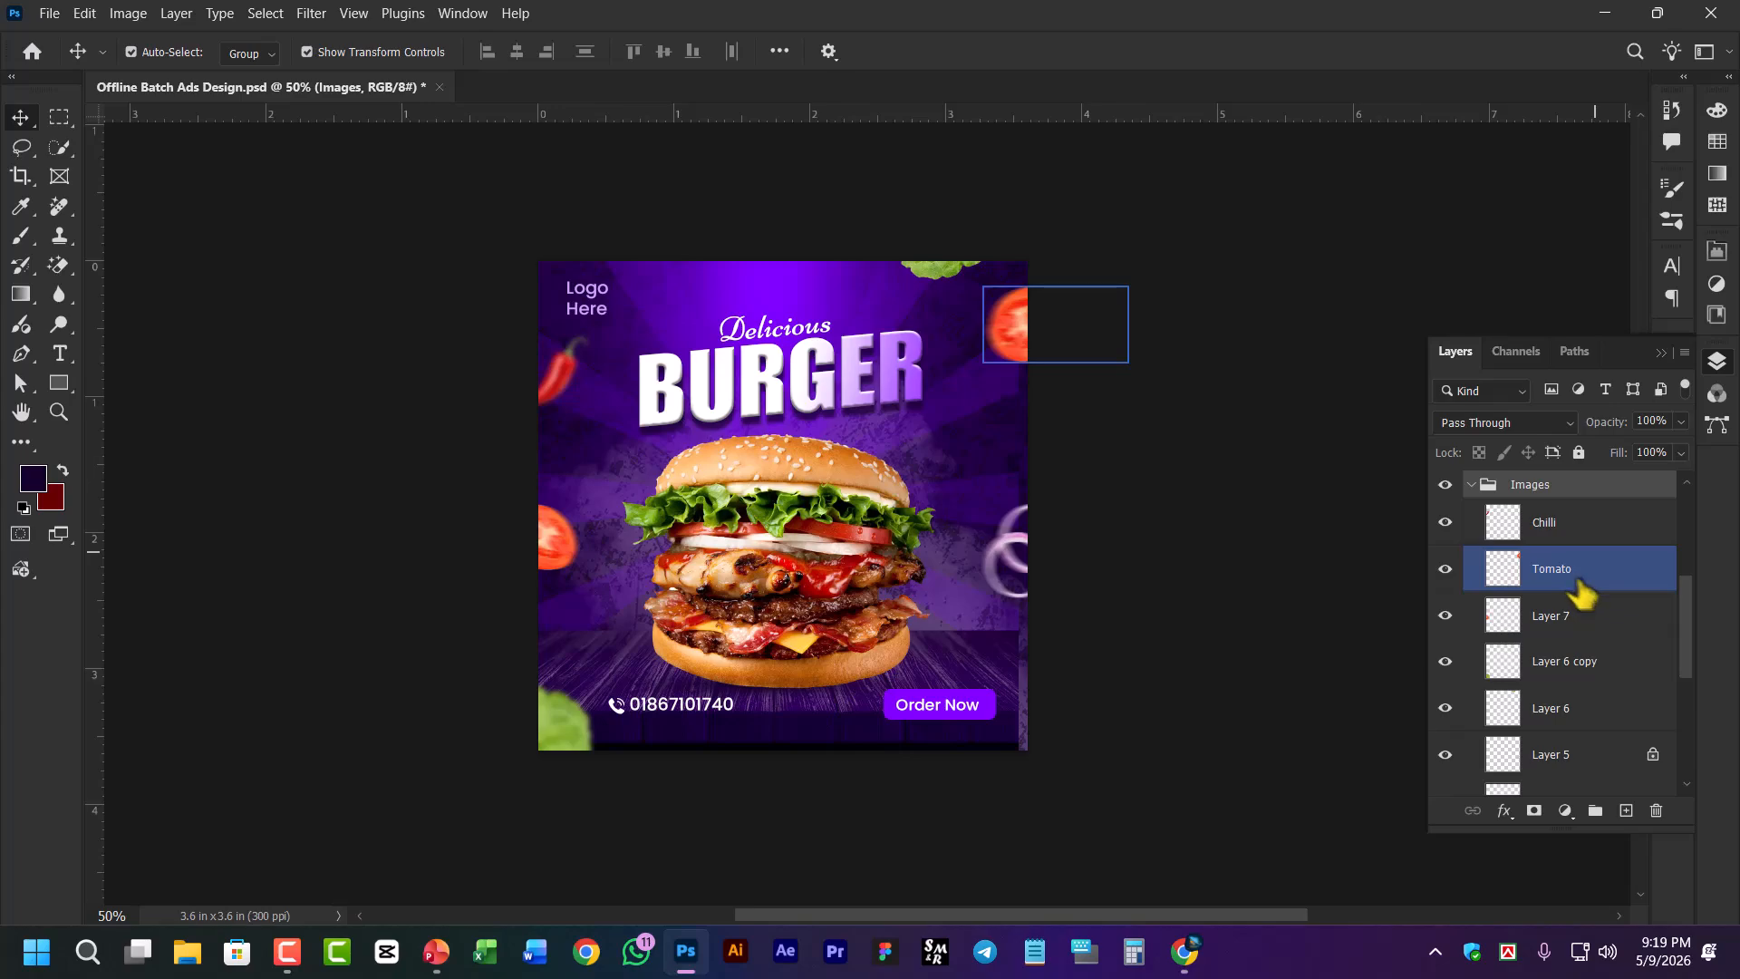
left_click(1597, 666)
left_click(1578, 624)
left_click(1575, 676)
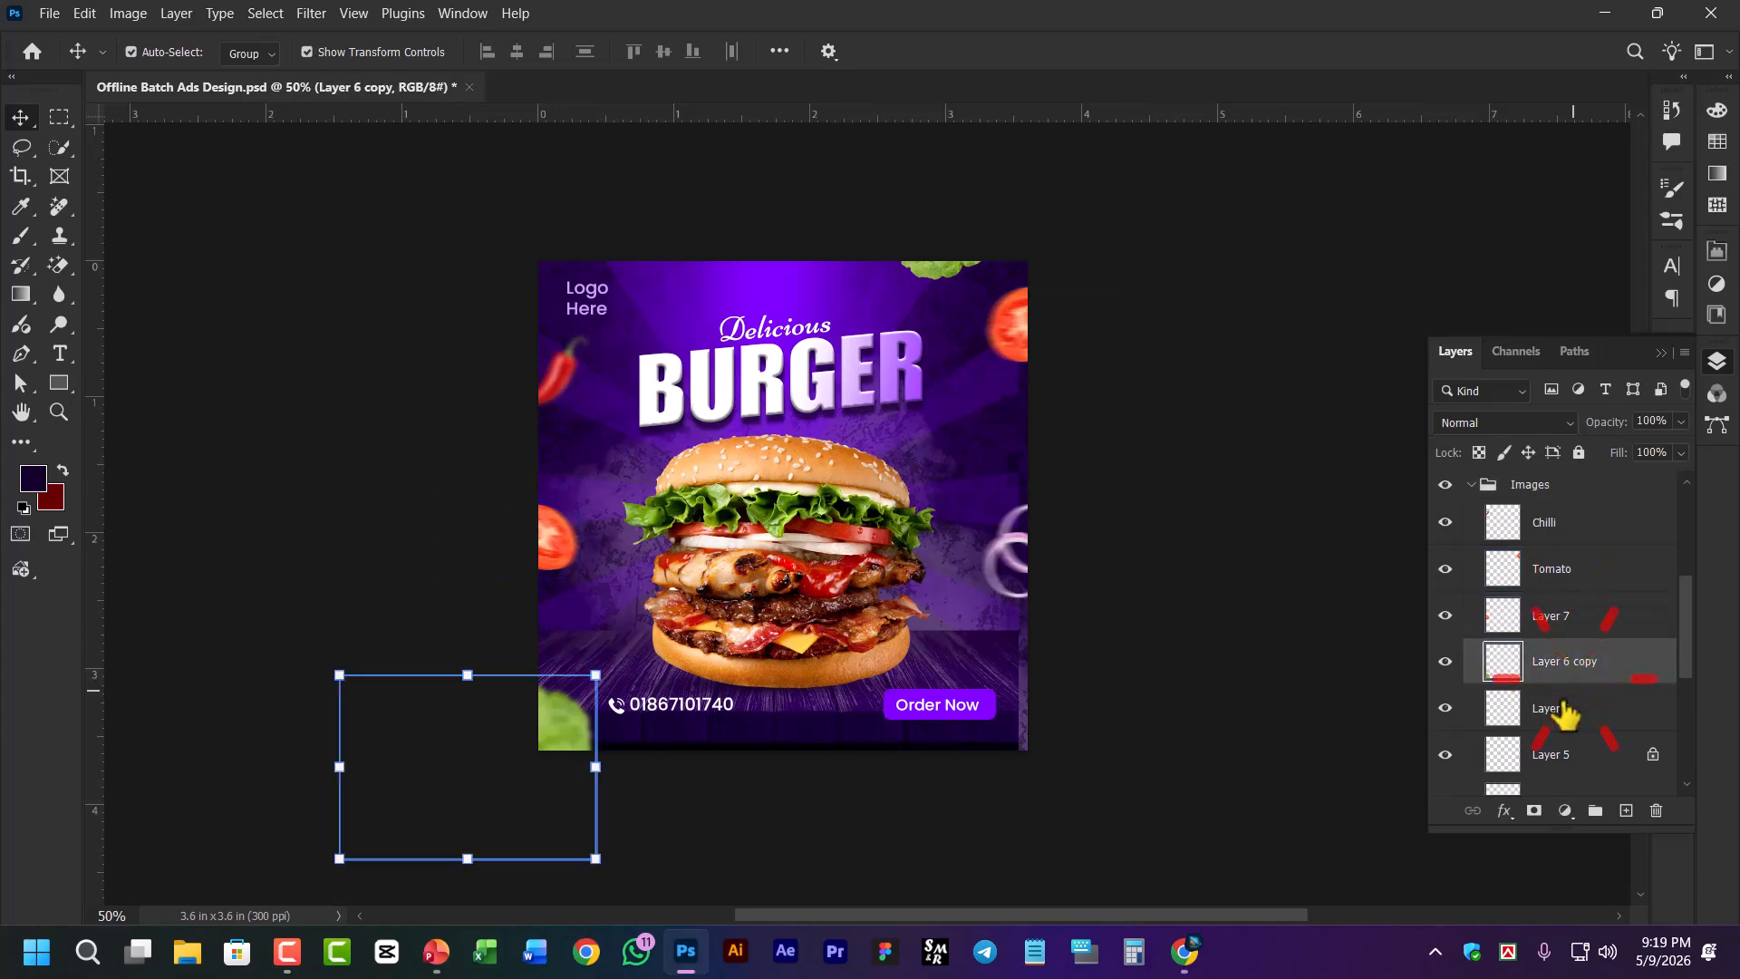
scroll(1576, 736, "down", 2)
left_click(1548, 657)
left_click(1551, 708)
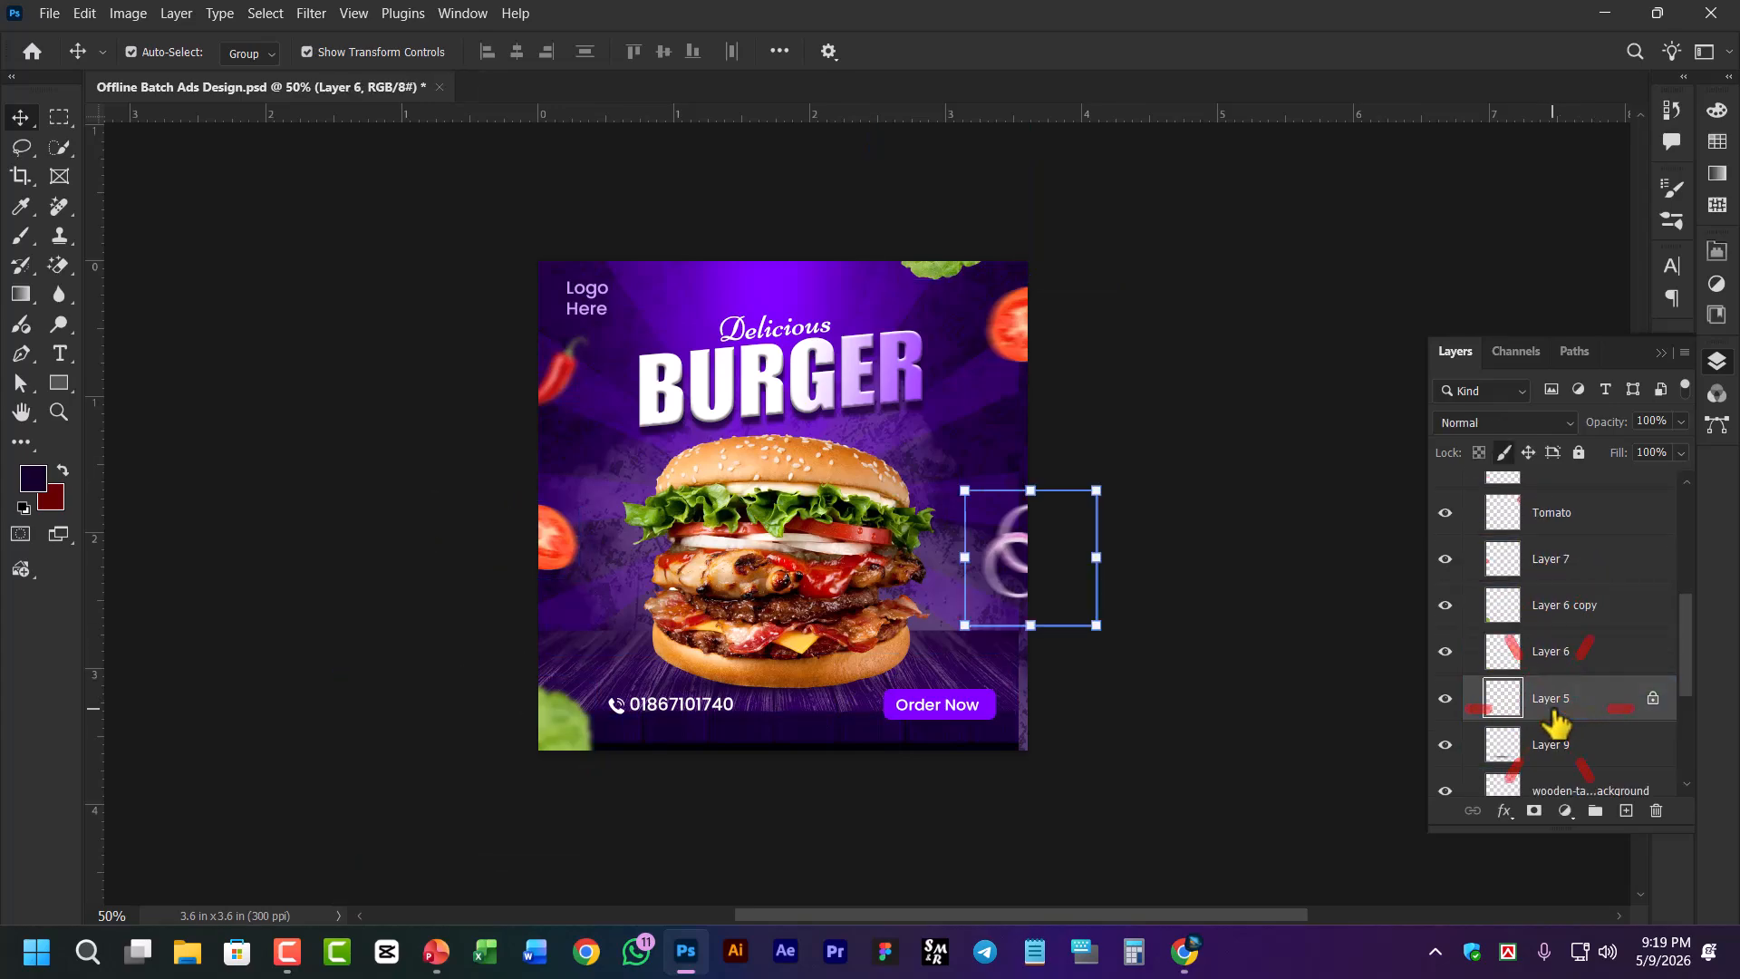
mouse_move(1016, 557)
left_mouse_down()
mouse_move(1006, 531)
mouse_move(1030, 562)
left_mouse_up()
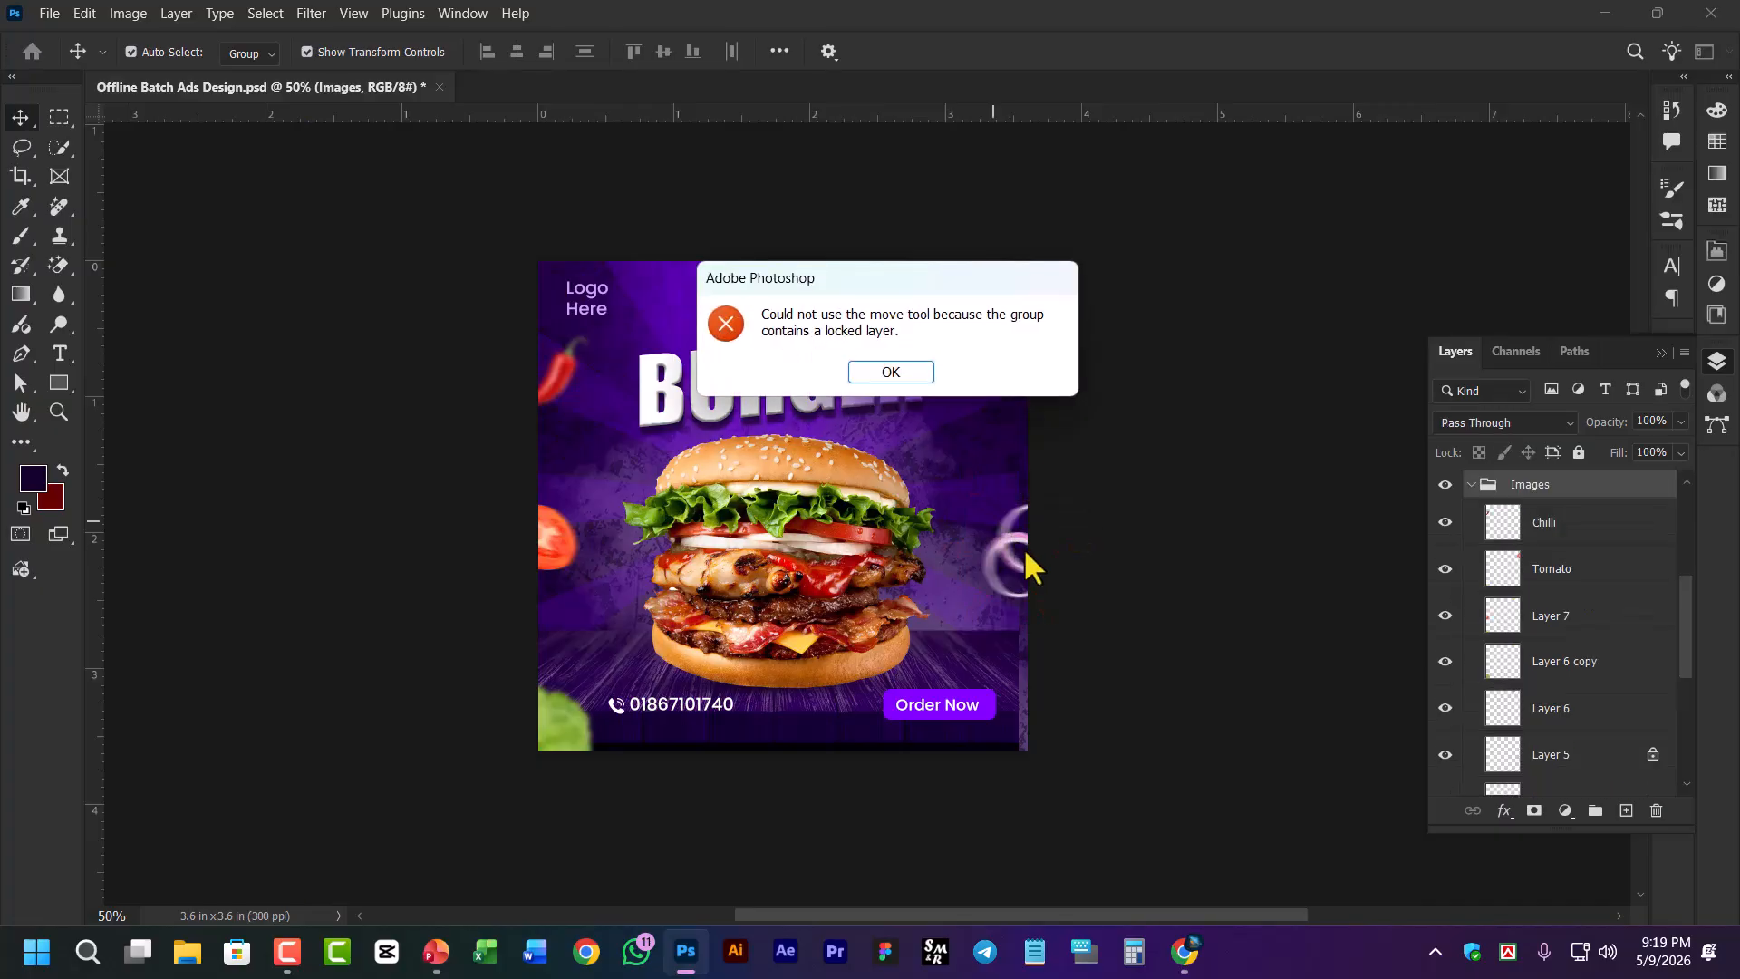
left_click(891, 373)
Step through the Images group's Tomato, Layer 6 copy, Layer 7 and Layer 6 layers to identify their artwork
left_click(1569, 566)
left_click(1581, 569)
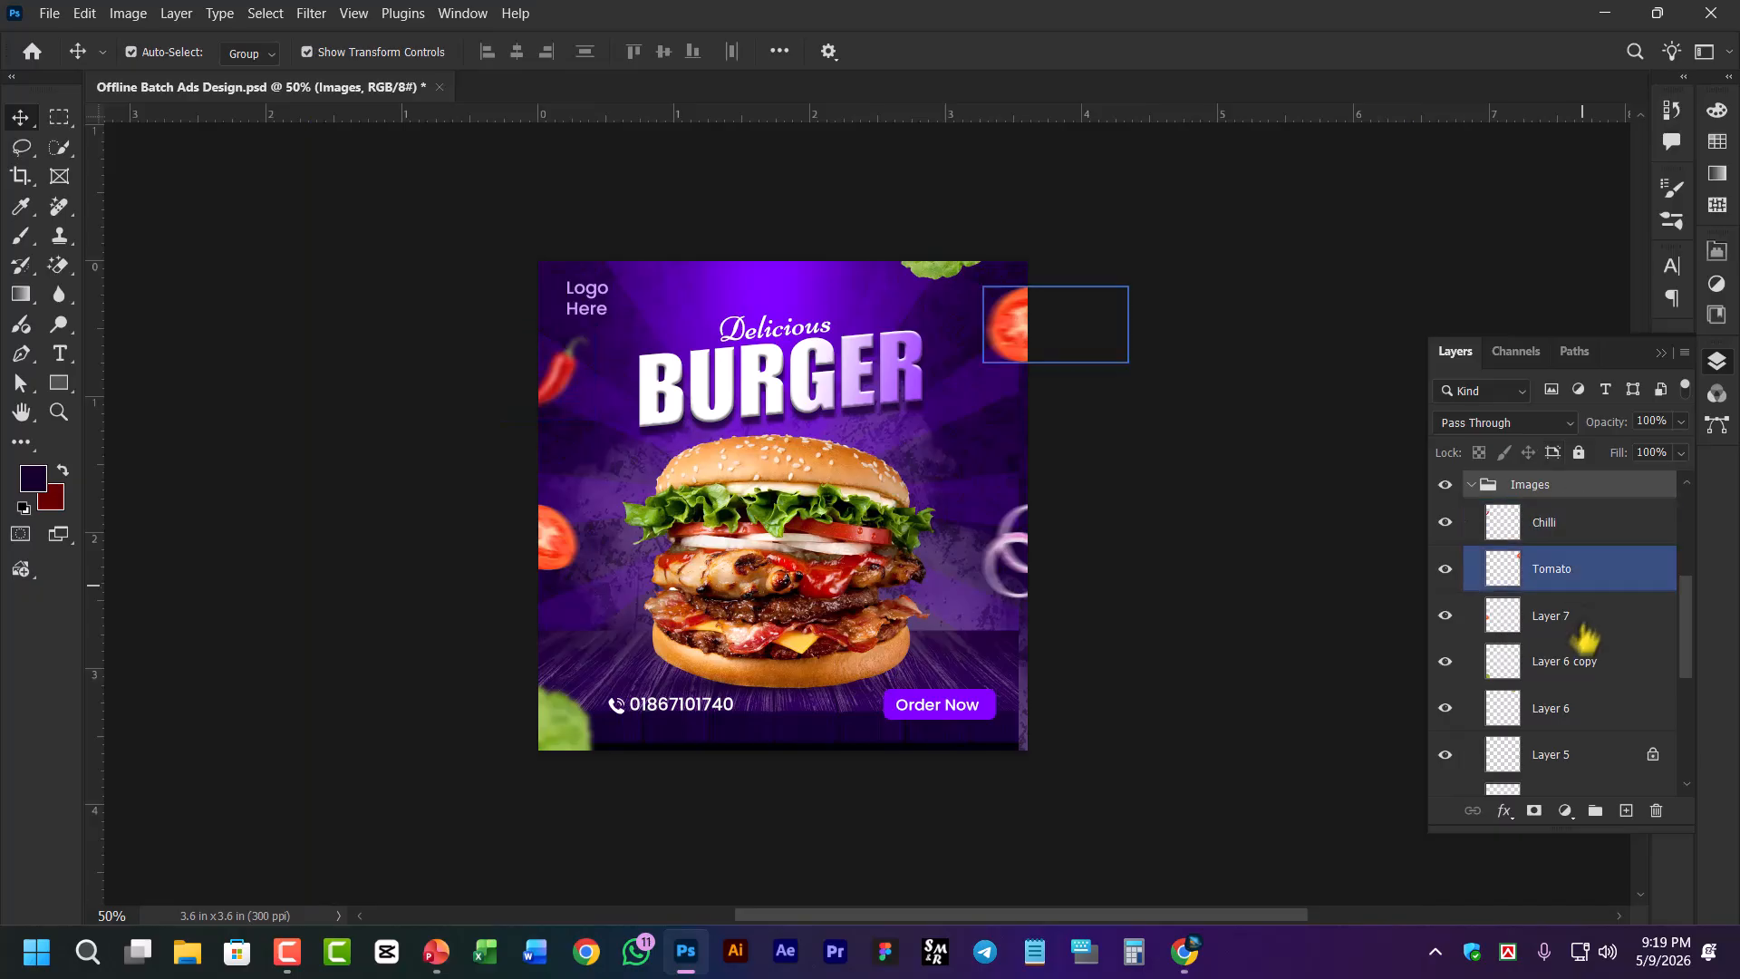
left_click(1578, 661)
left_click(1578, 708)
left_click(1577, 661)
left_click(1004, 559)
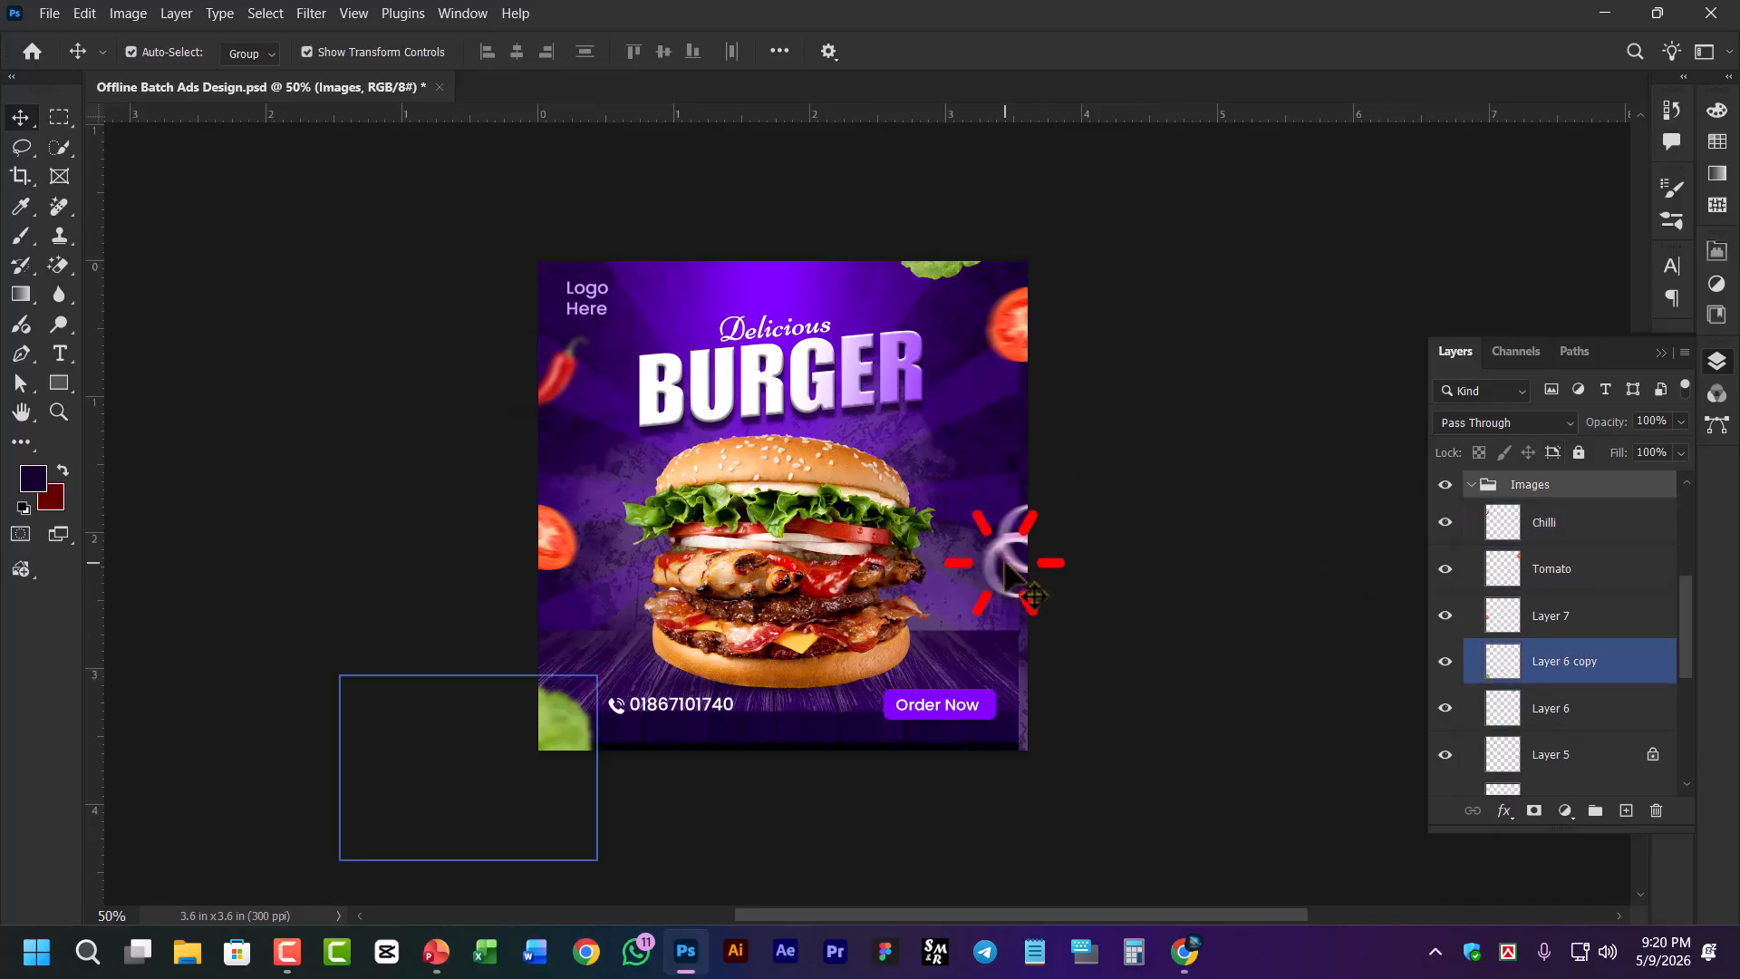
left_click(1578, 626)
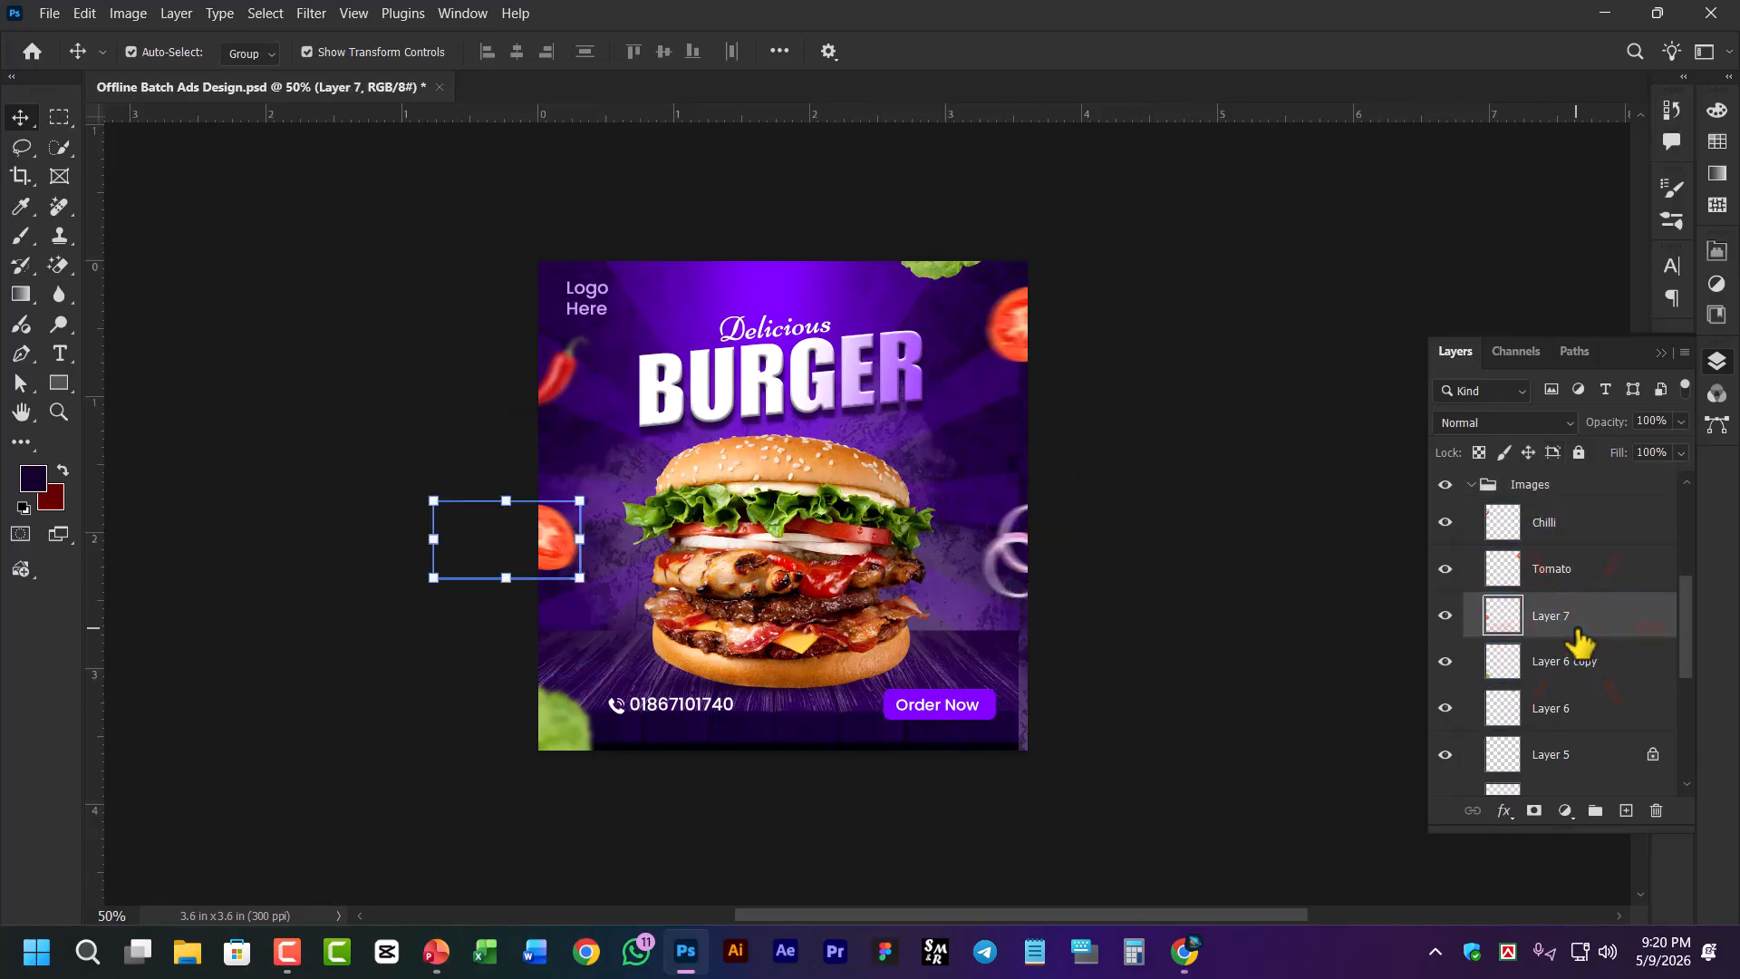
left_click(1575, 667)
left_click(1575, 716)
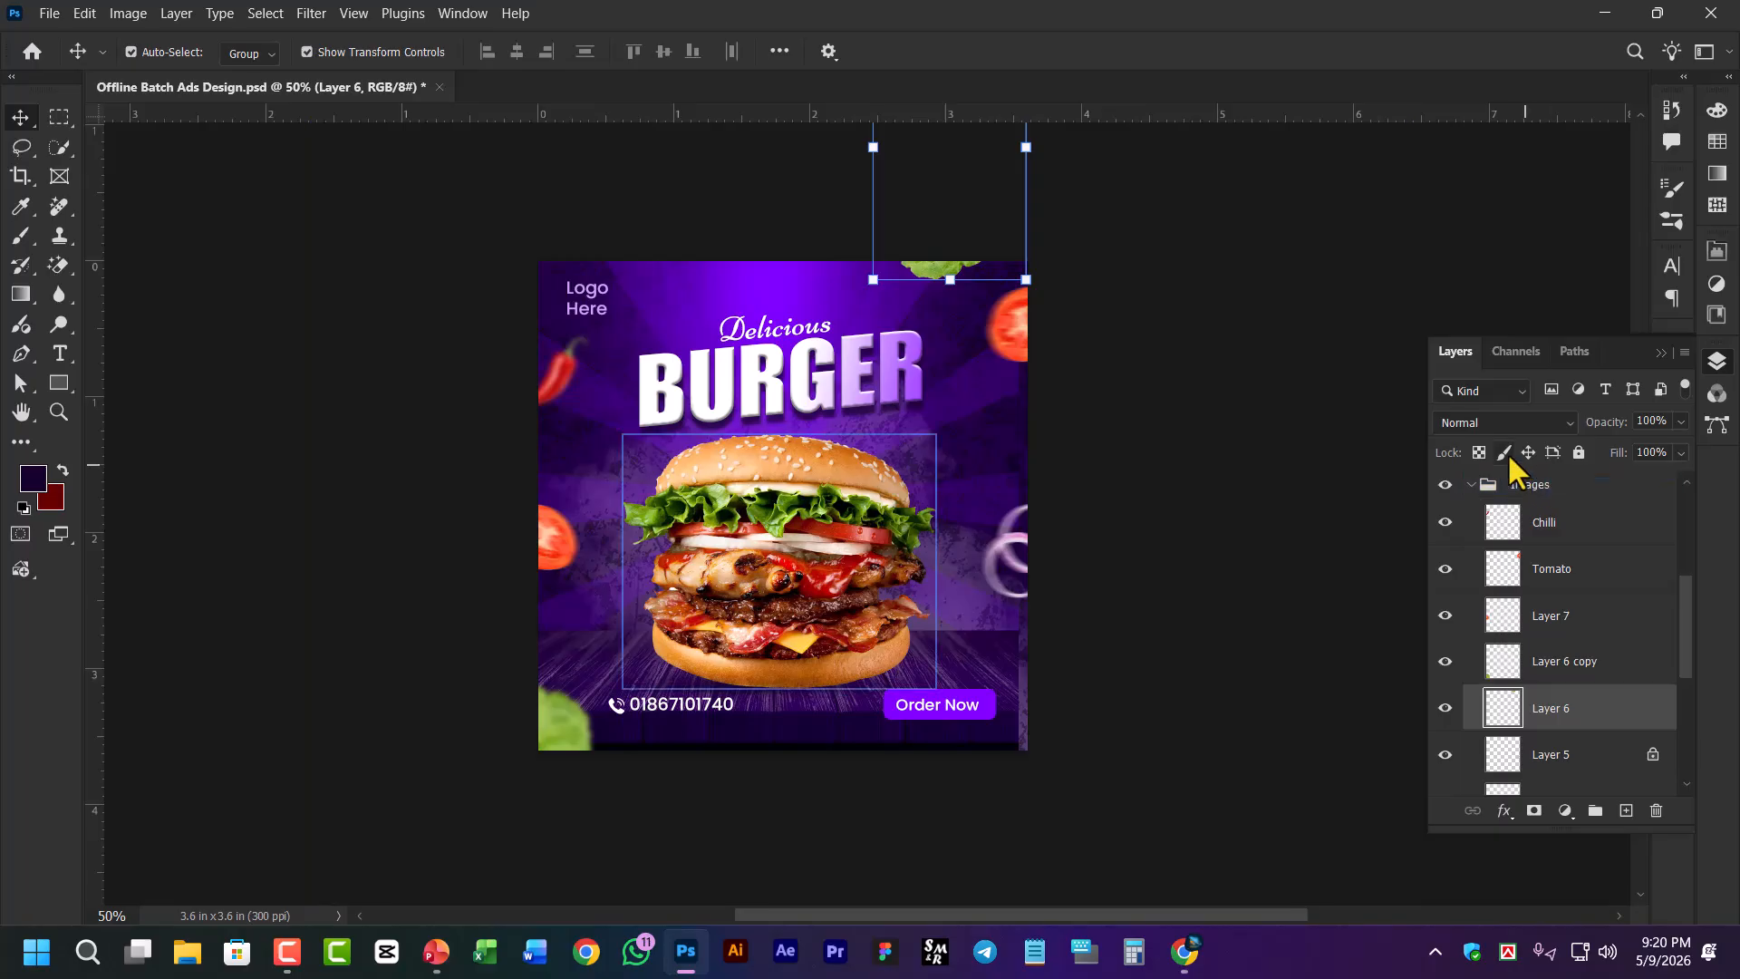
Select the onion ring on Layer 5 and unlock its image pixels
scroll(1579, 645, "down", 1)
left_click(1579, 639)
left_click(1559, 737)
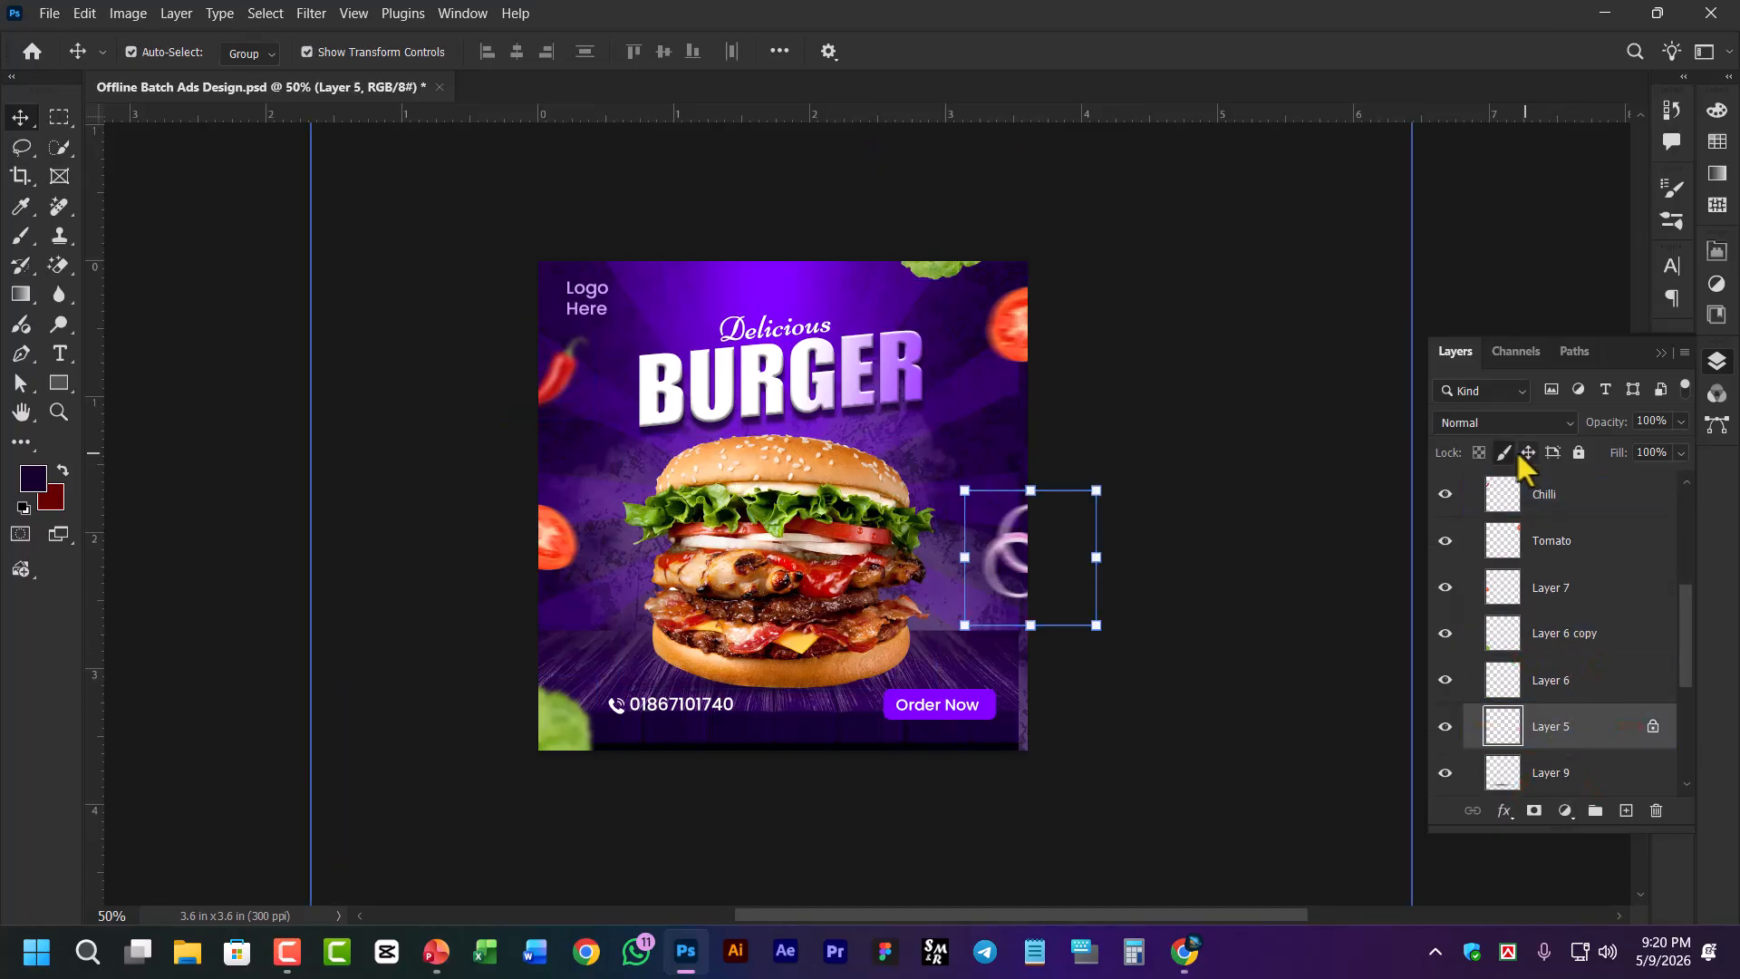
left_click(1505, 453)
Try moving the onion ring on the canvas with auto-select set to Group, and dismiss the resulting alert
left_click(1574, 684)
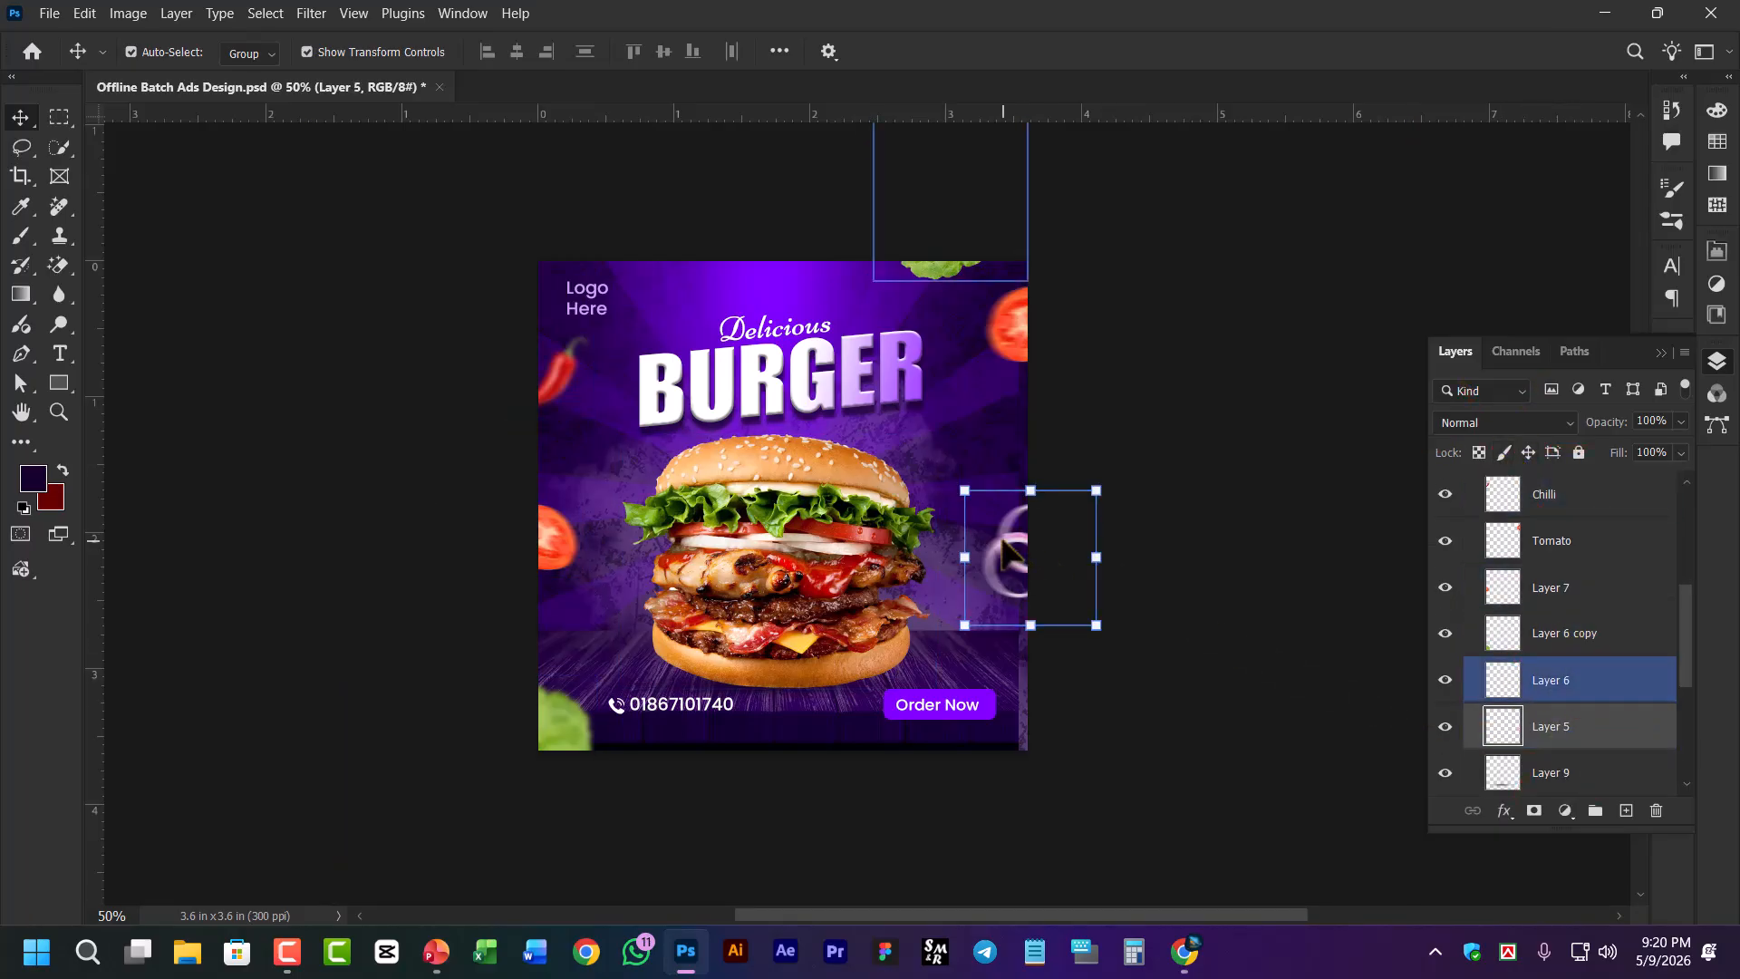
left_click_drag(1004, 543, 994, 490)
left_click(889, 372)
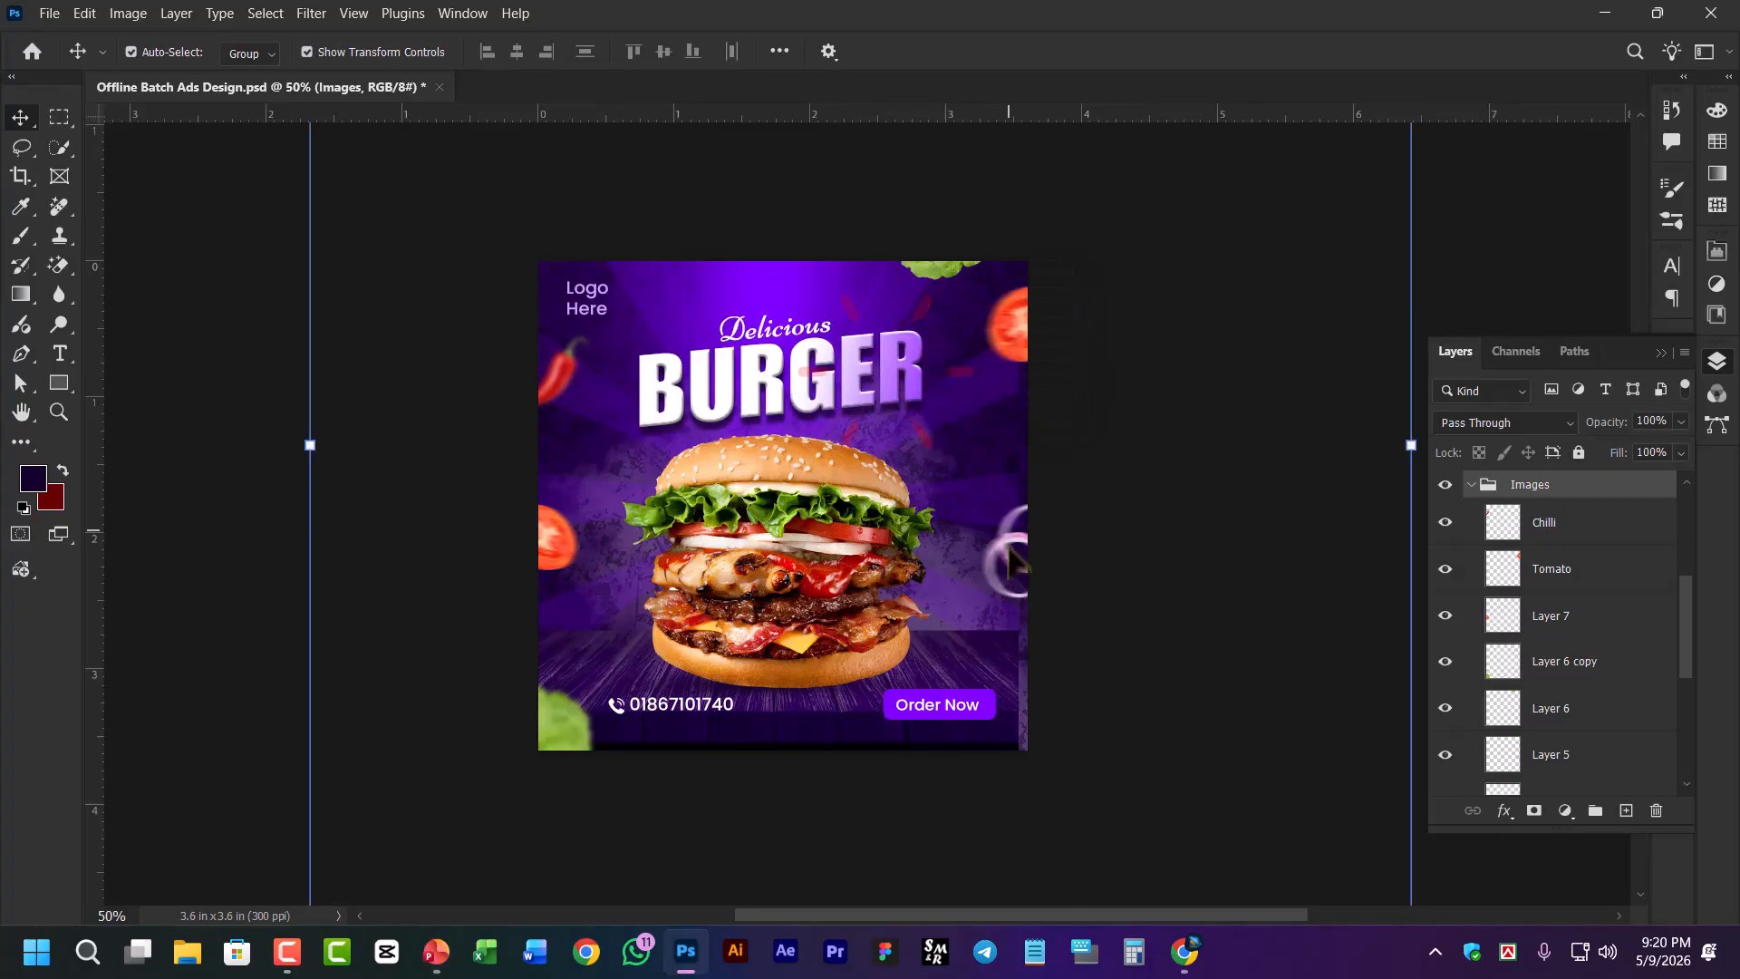
Step through Layer 6 copy, Layer 7 and Layer 6 to Layer 5 and try moving the onion ring once more
left_click(1561, 670)
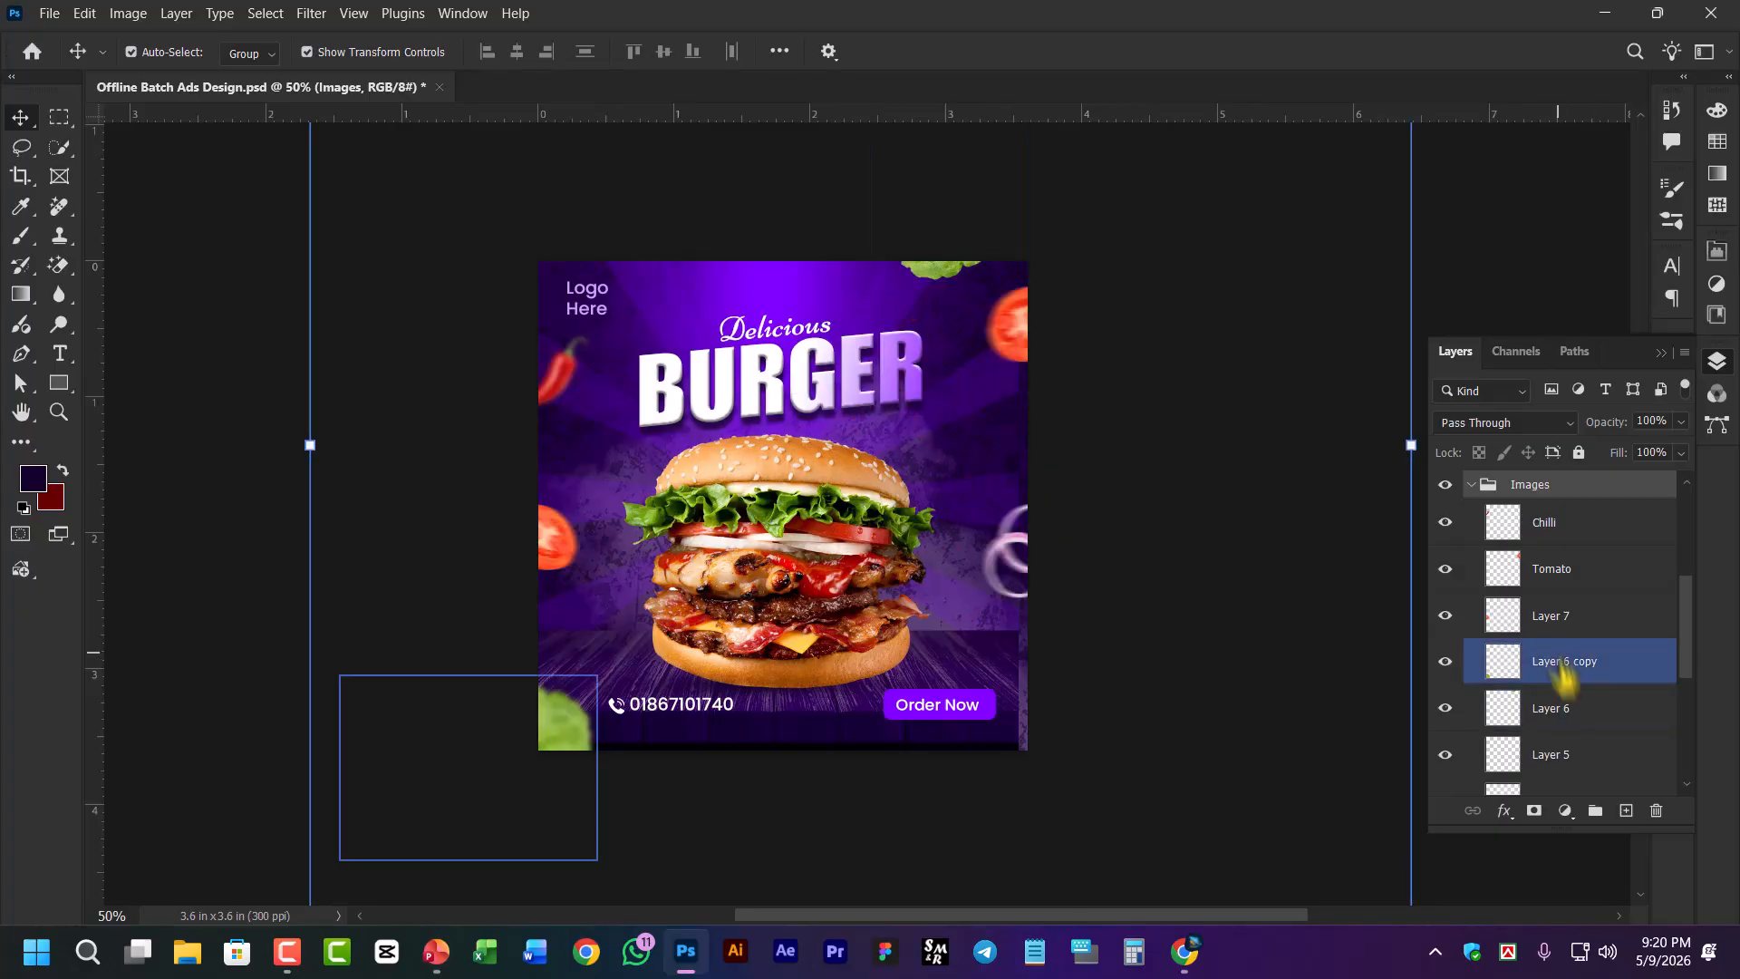
left_click(1567, 683)
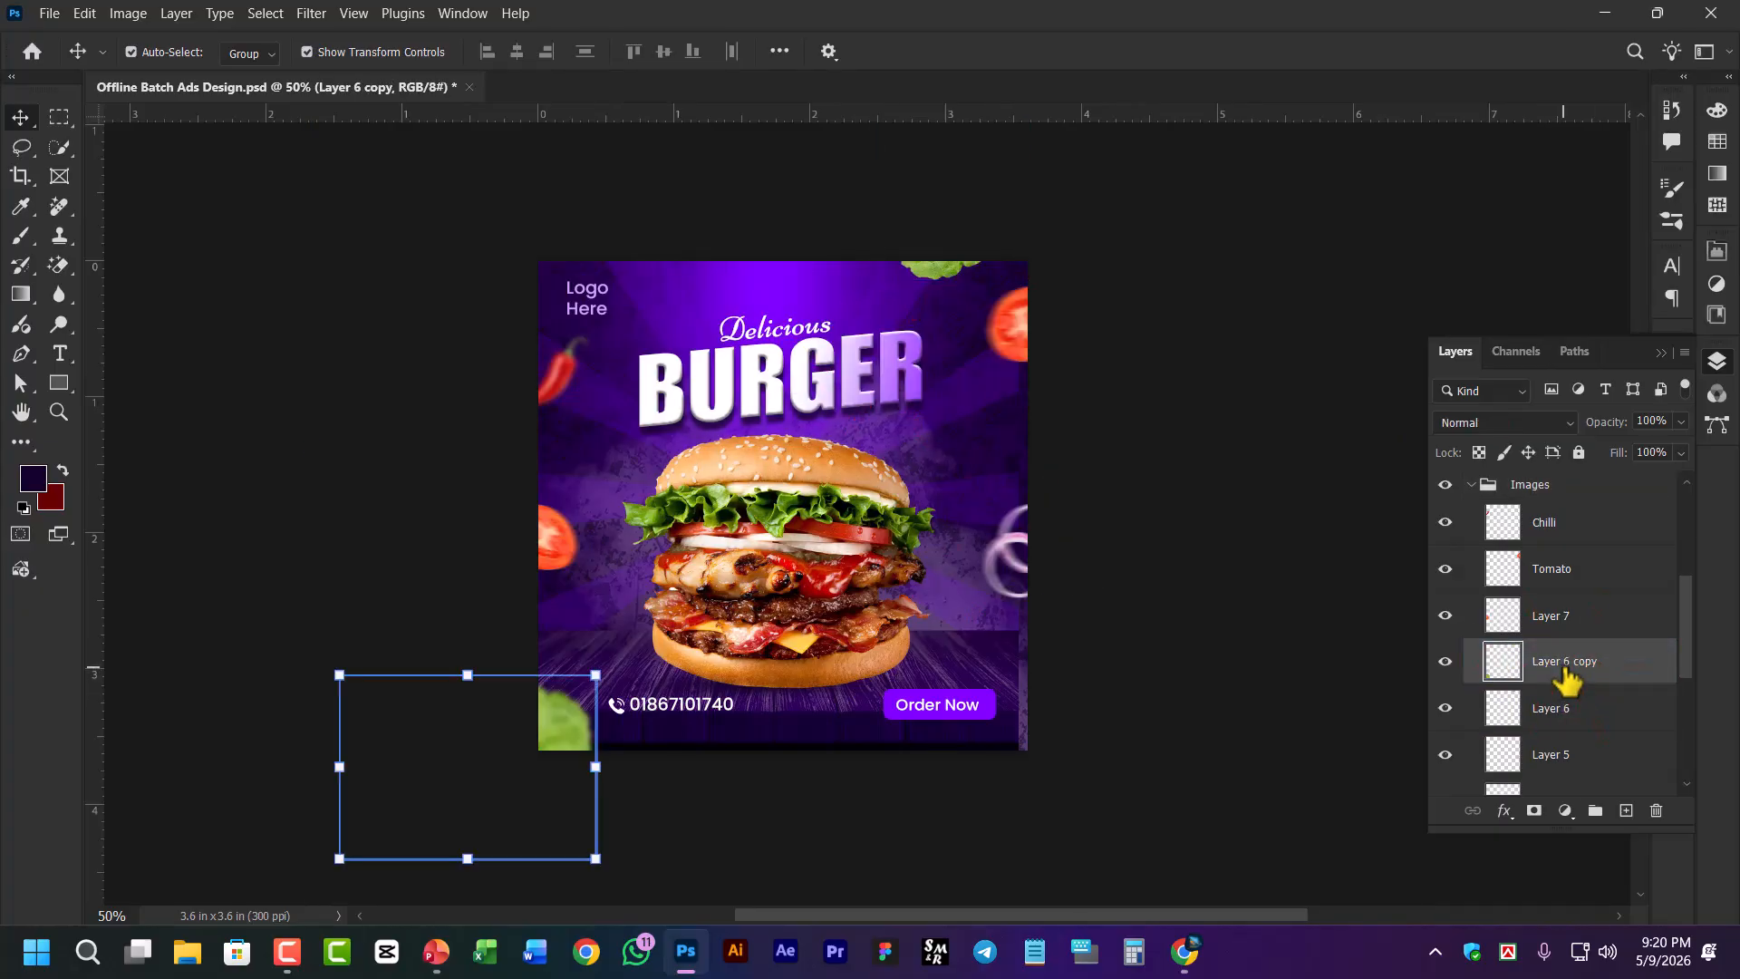
left_click(1575, 637)
left_click(1561, 716)
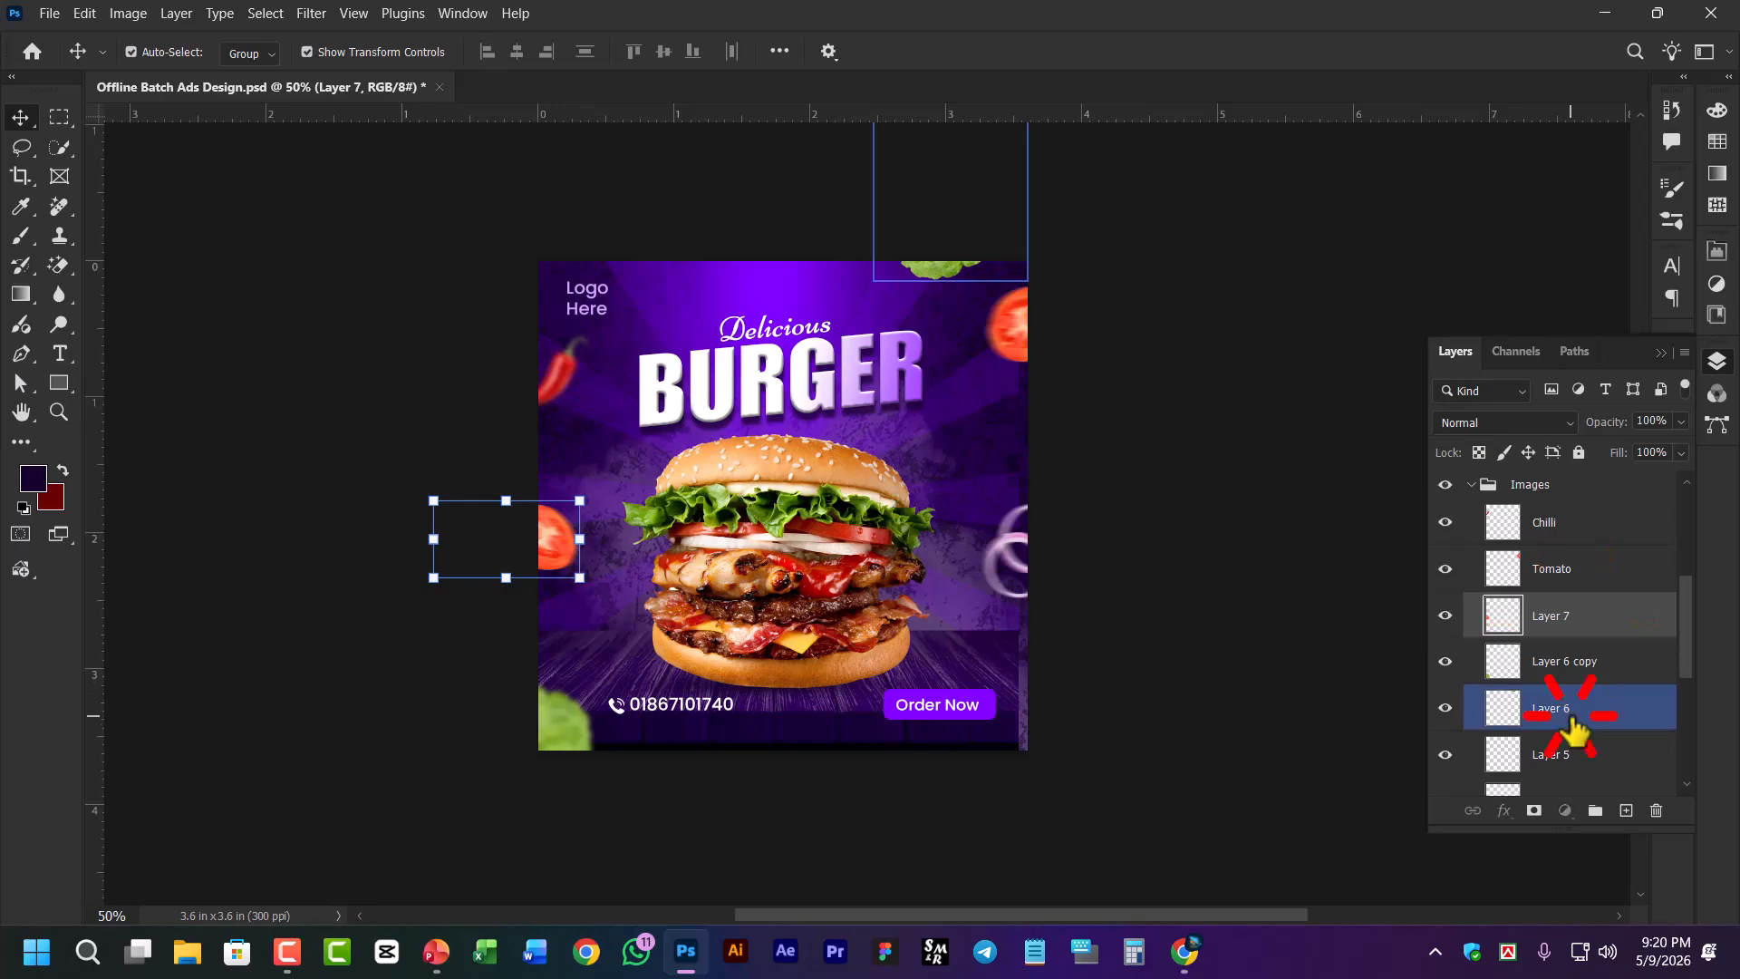
left_click(1561, 769)
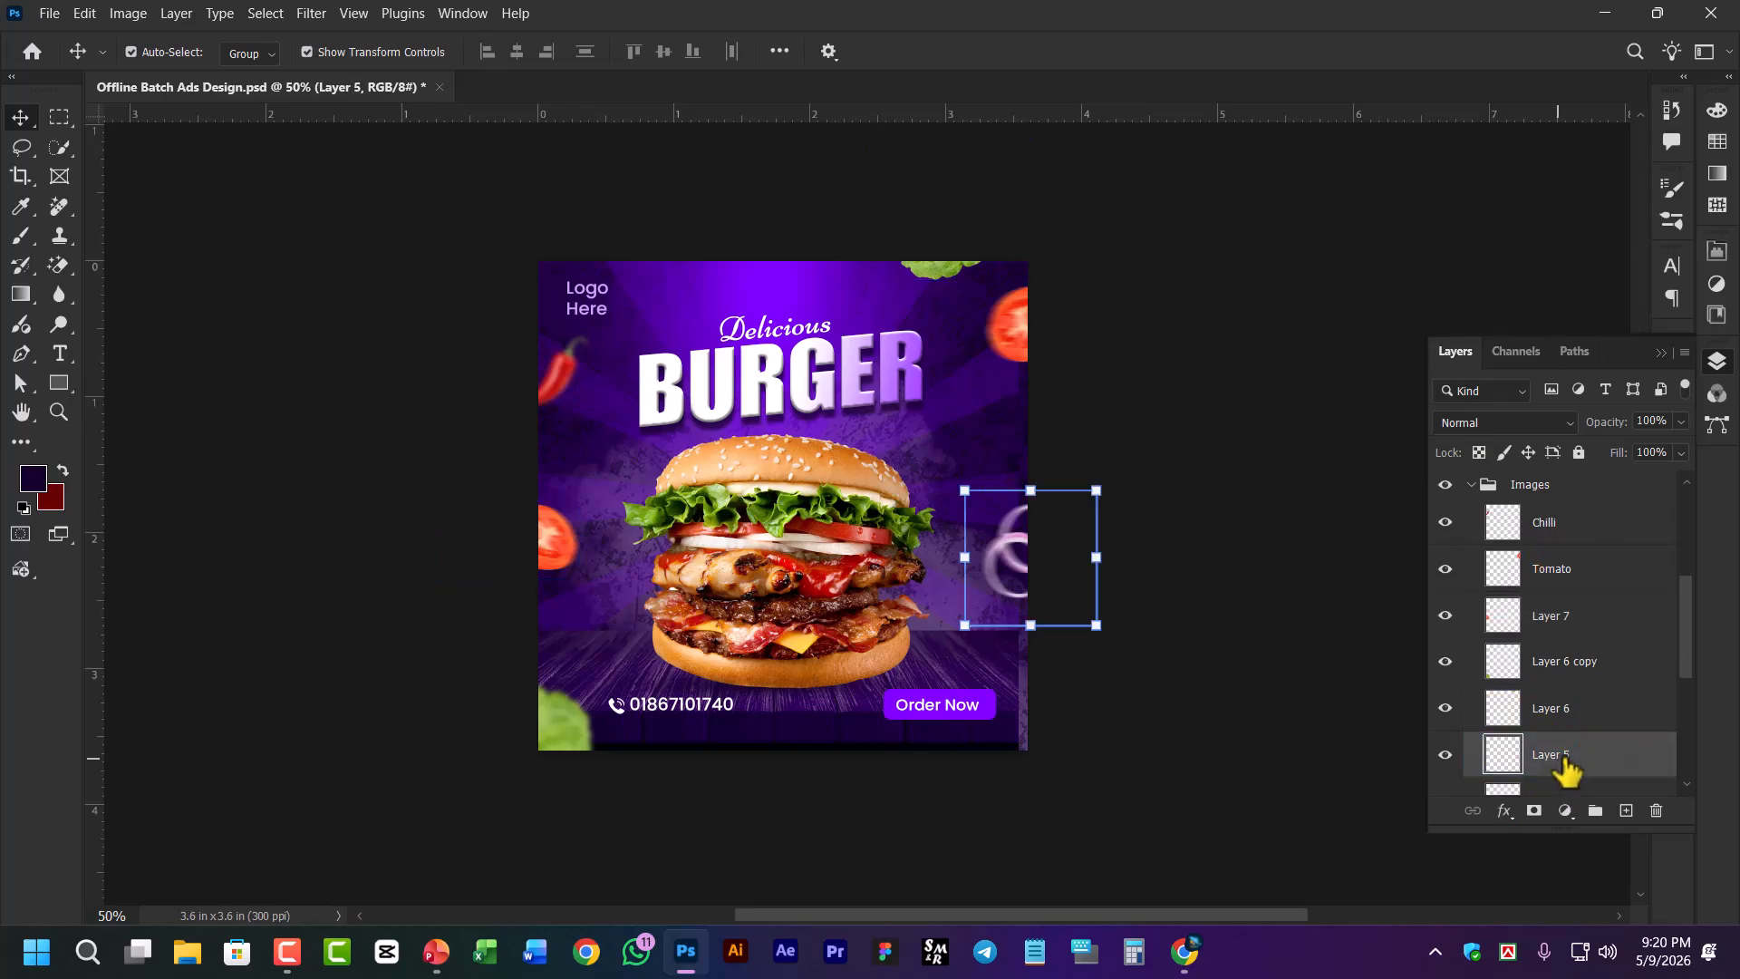
left_click(1009, 541)
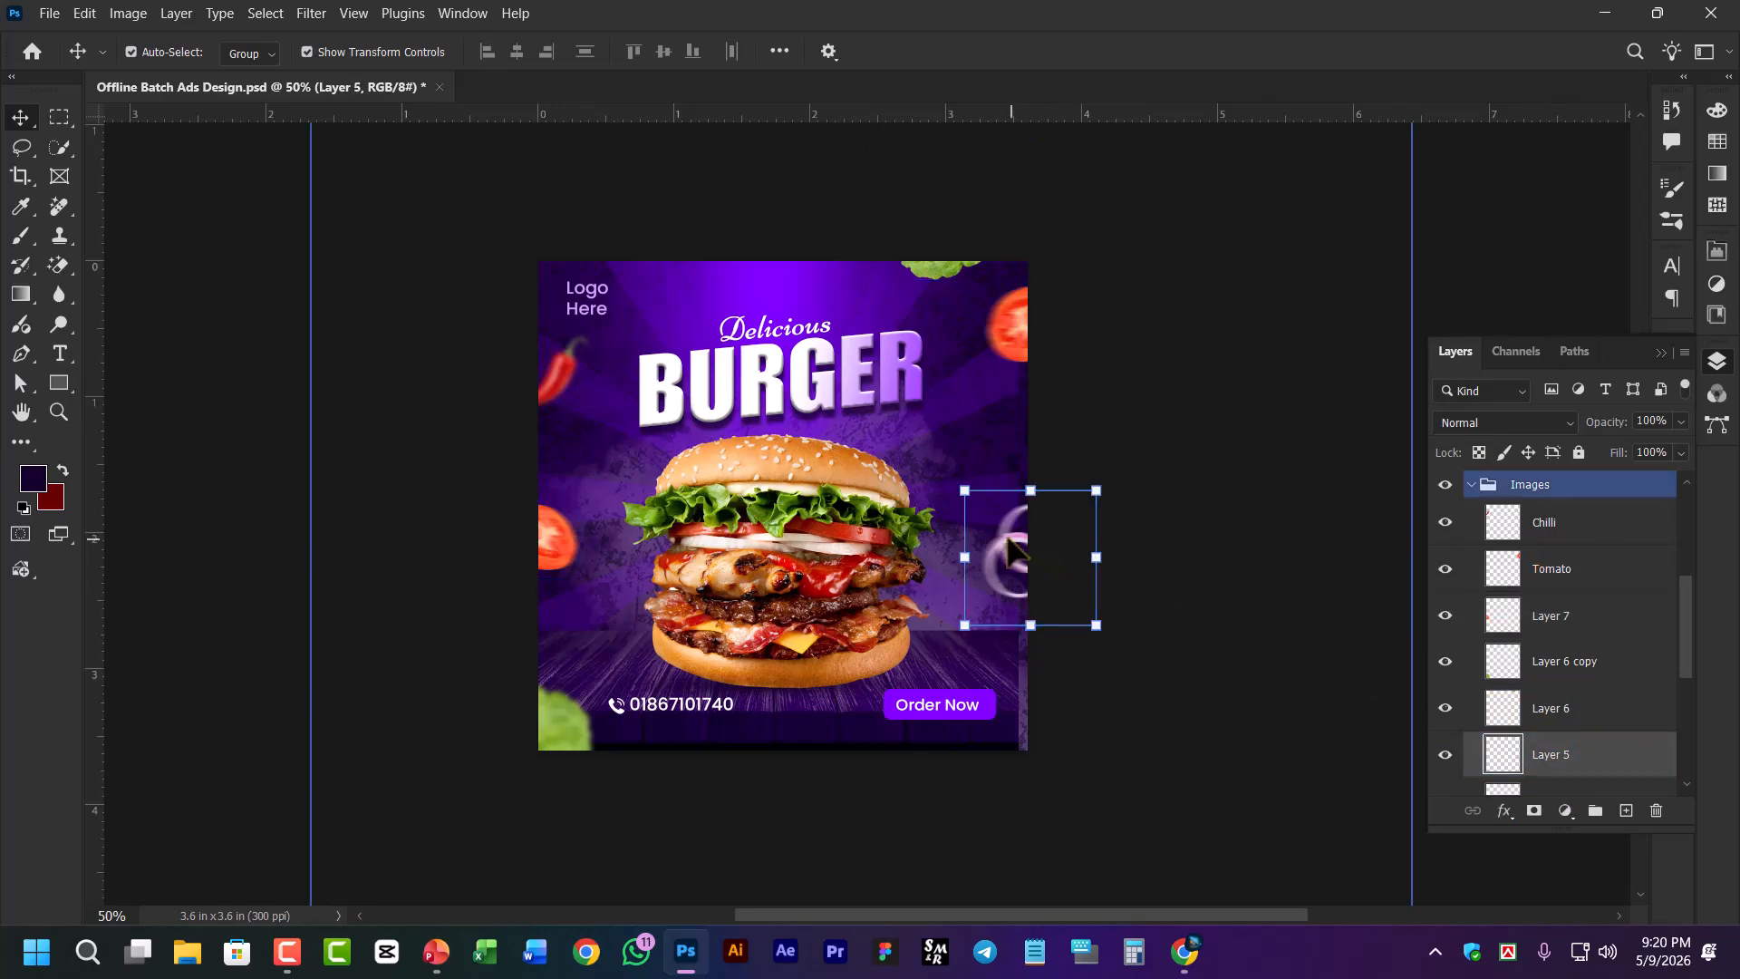
left_click_drag(1009, 541, 1004, 542)
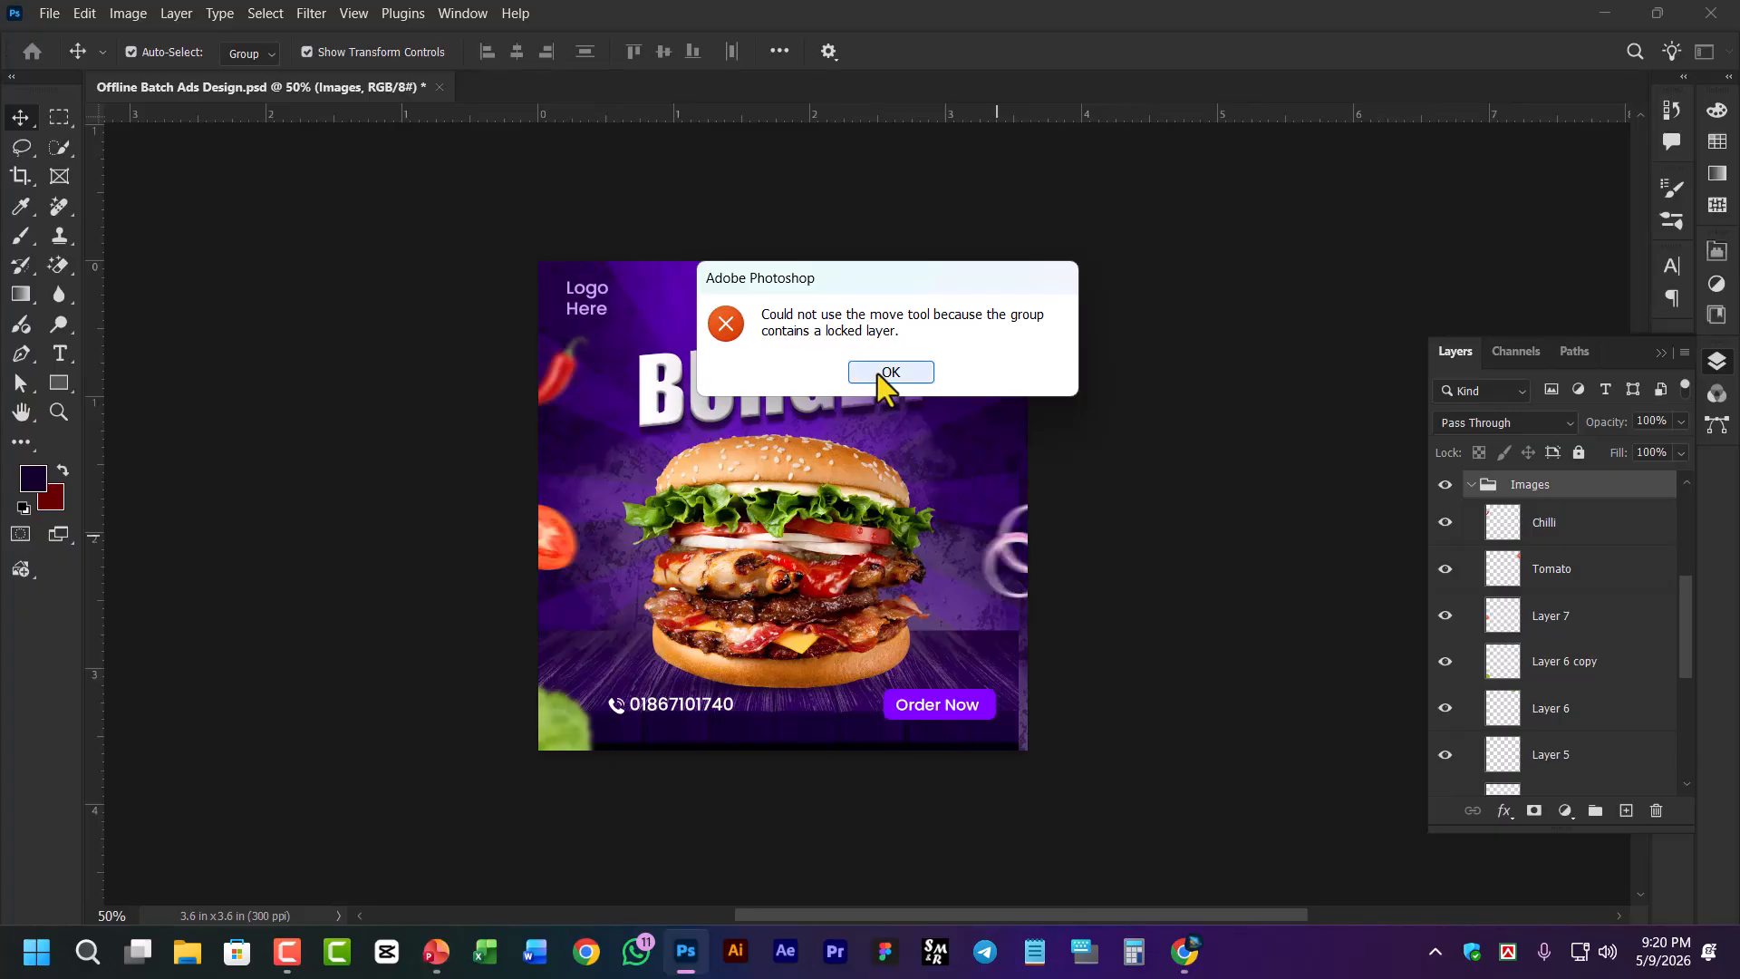
left_click(890, 373)
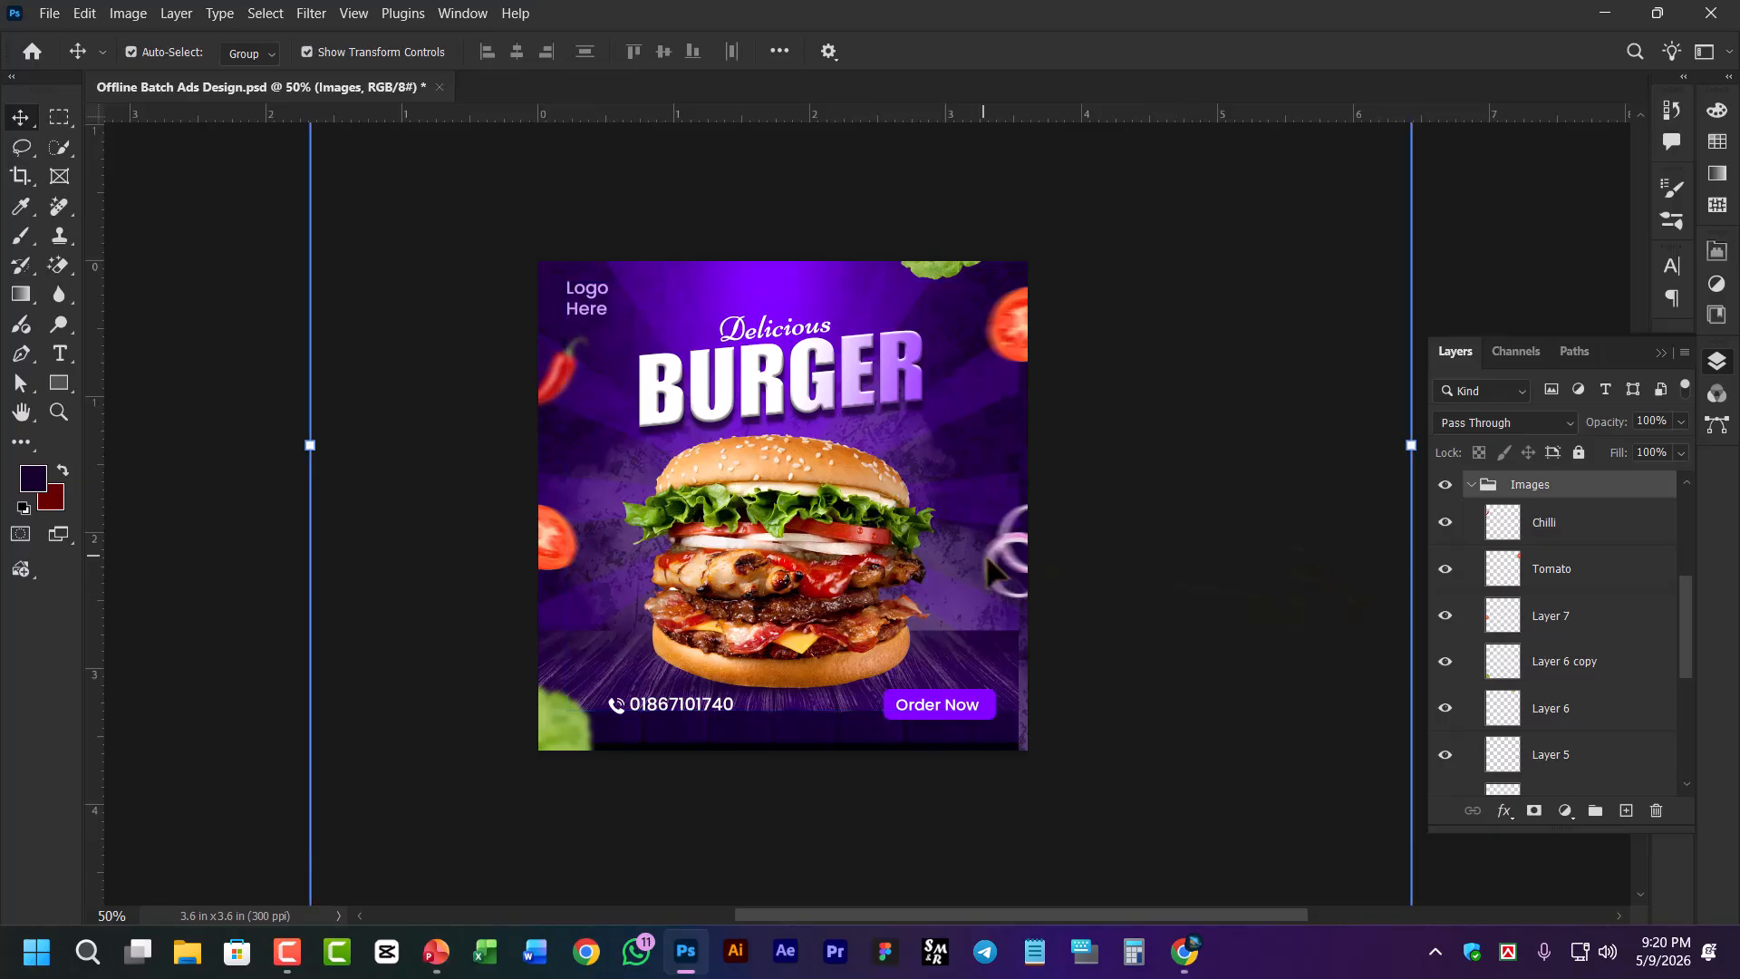
Deselect all layers of the burger ad
left_click(1657, 580)
left_click(1628, 614)
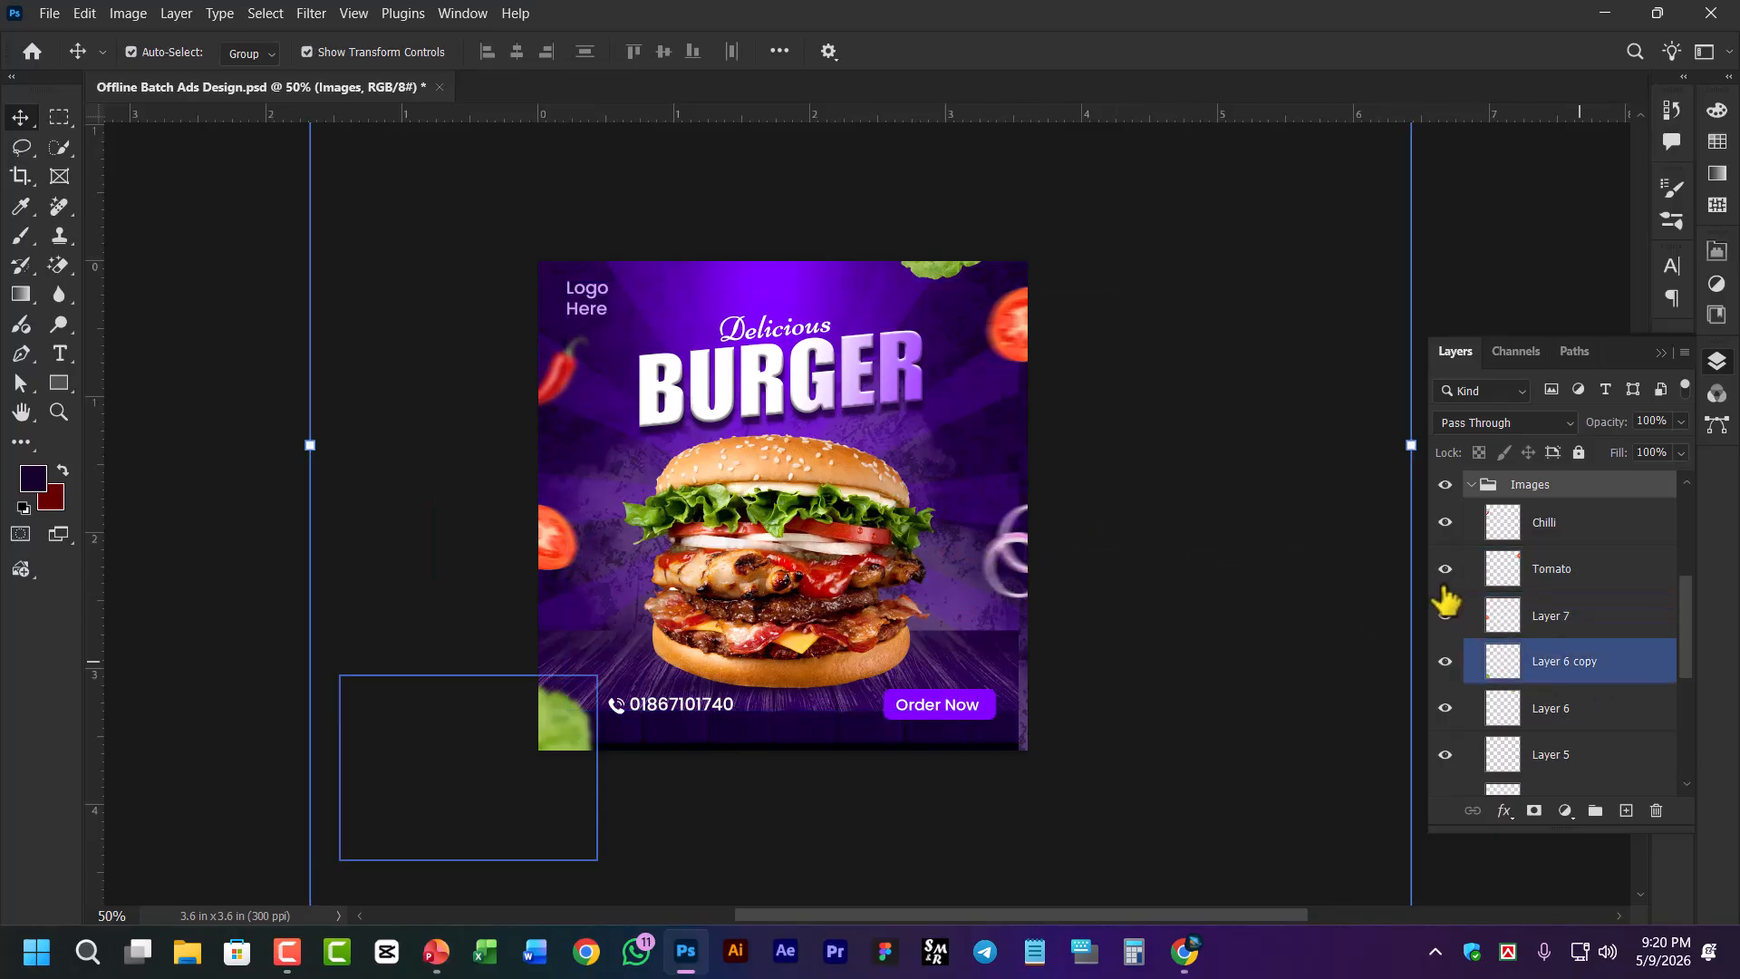
left_click(1491, 289)
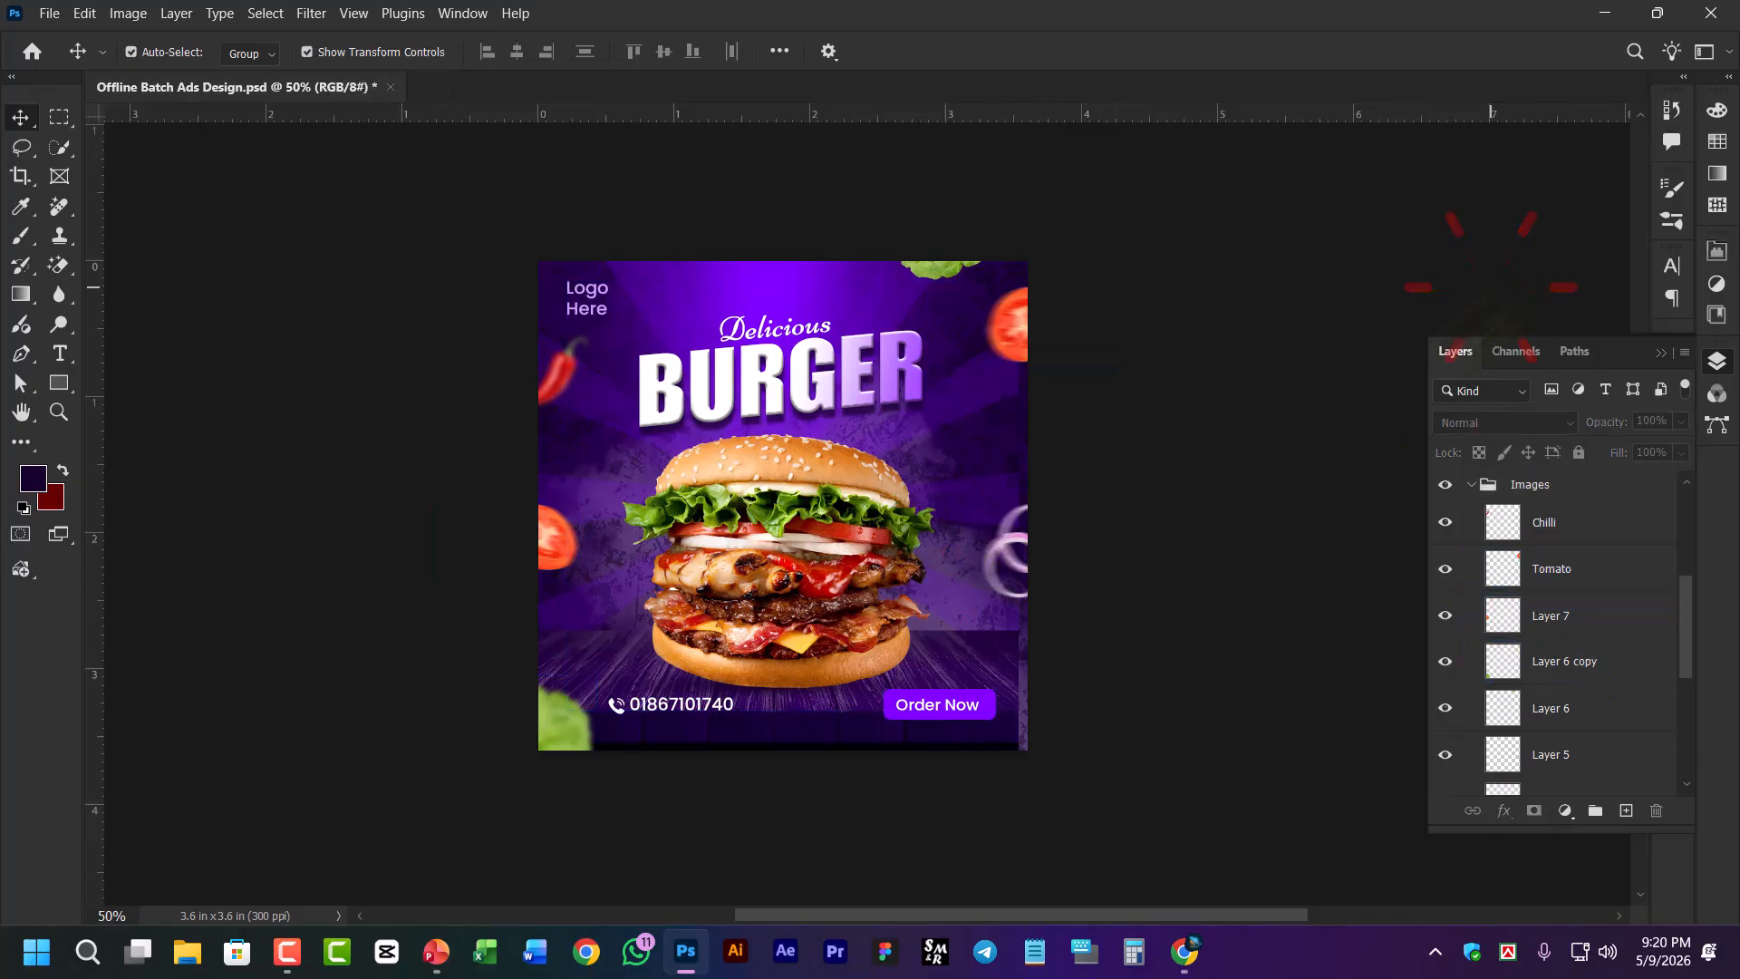
left_click(933, 378)
left_click(1442, 285)
Switch to the Google Meet window to check the meeting, and return to Photoshop
left_click(1187, 946)
left_click(1128, 856)
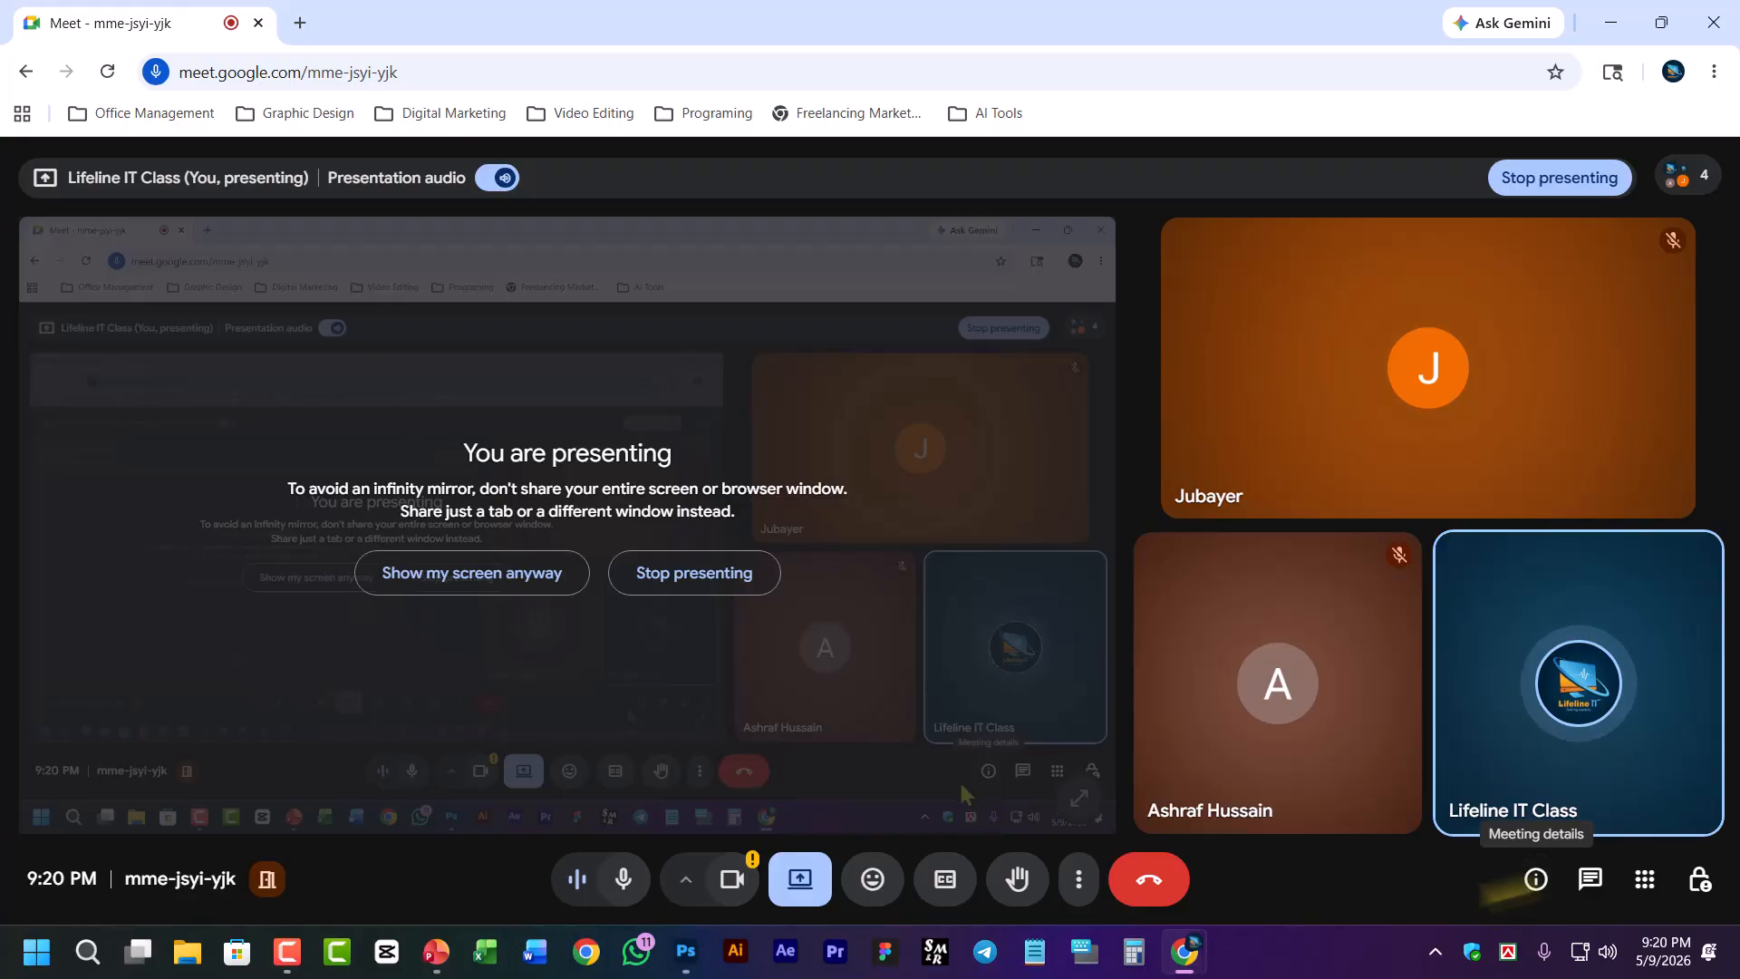
left_click(1613, 23)
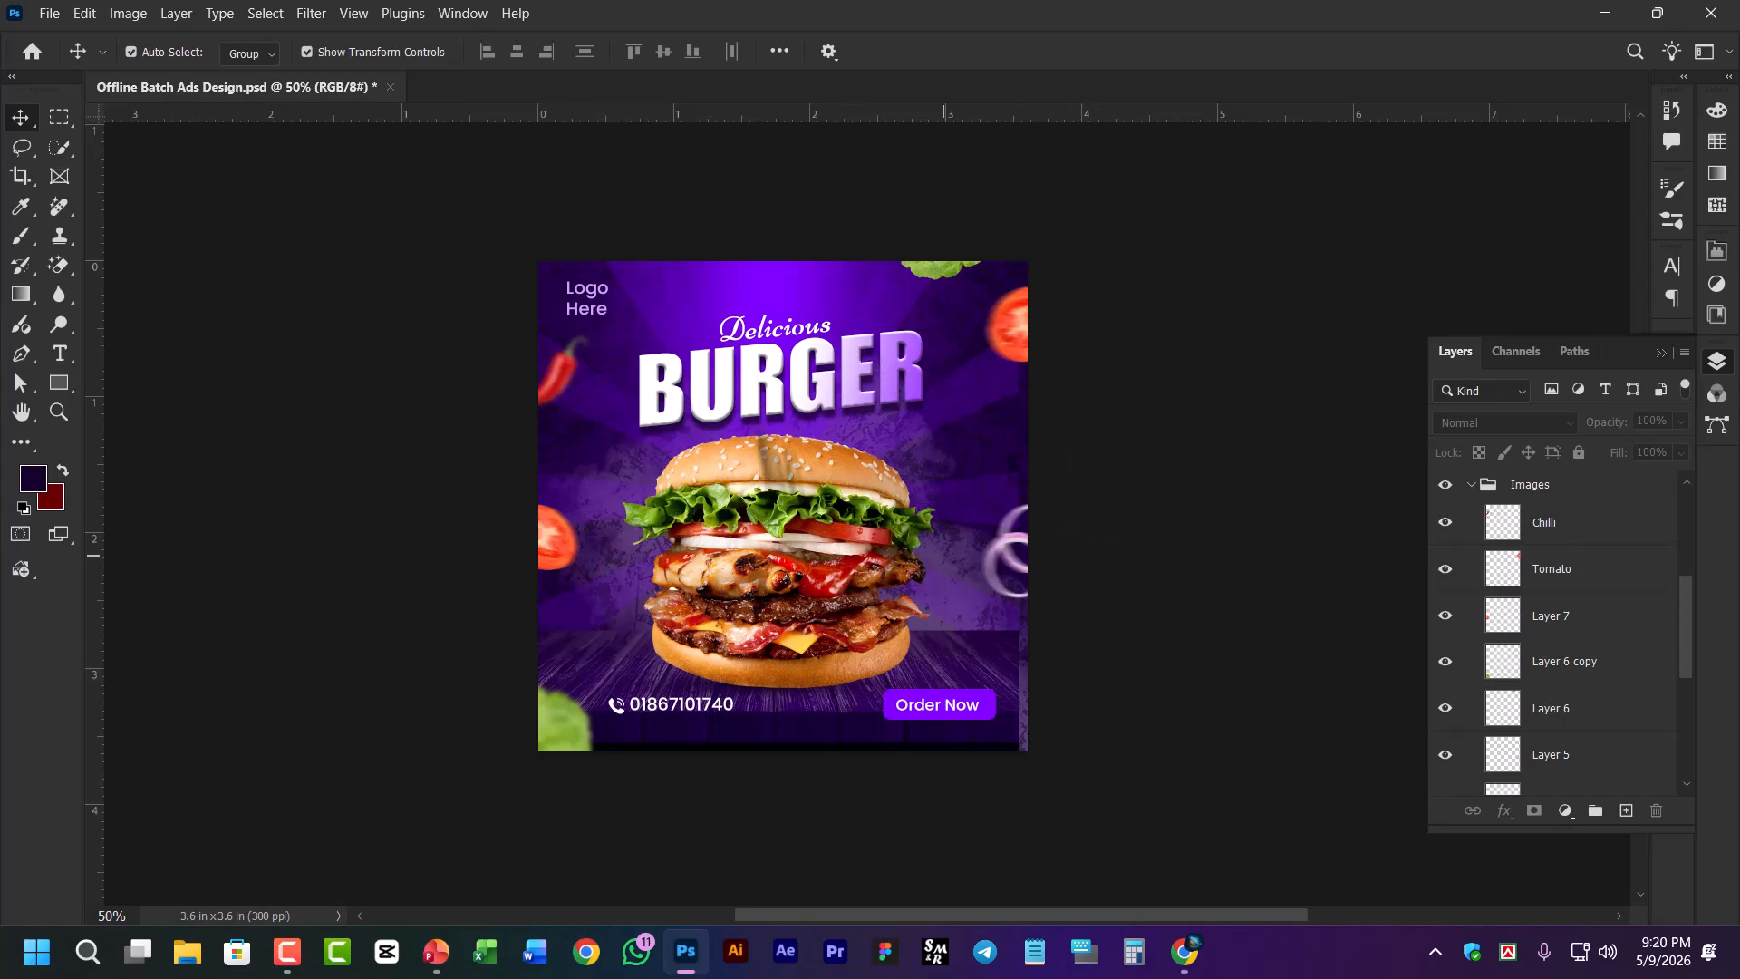
Collapse the Images group, and briefly select the Text Layer group before clearing the selection
left_click(1029, 573)
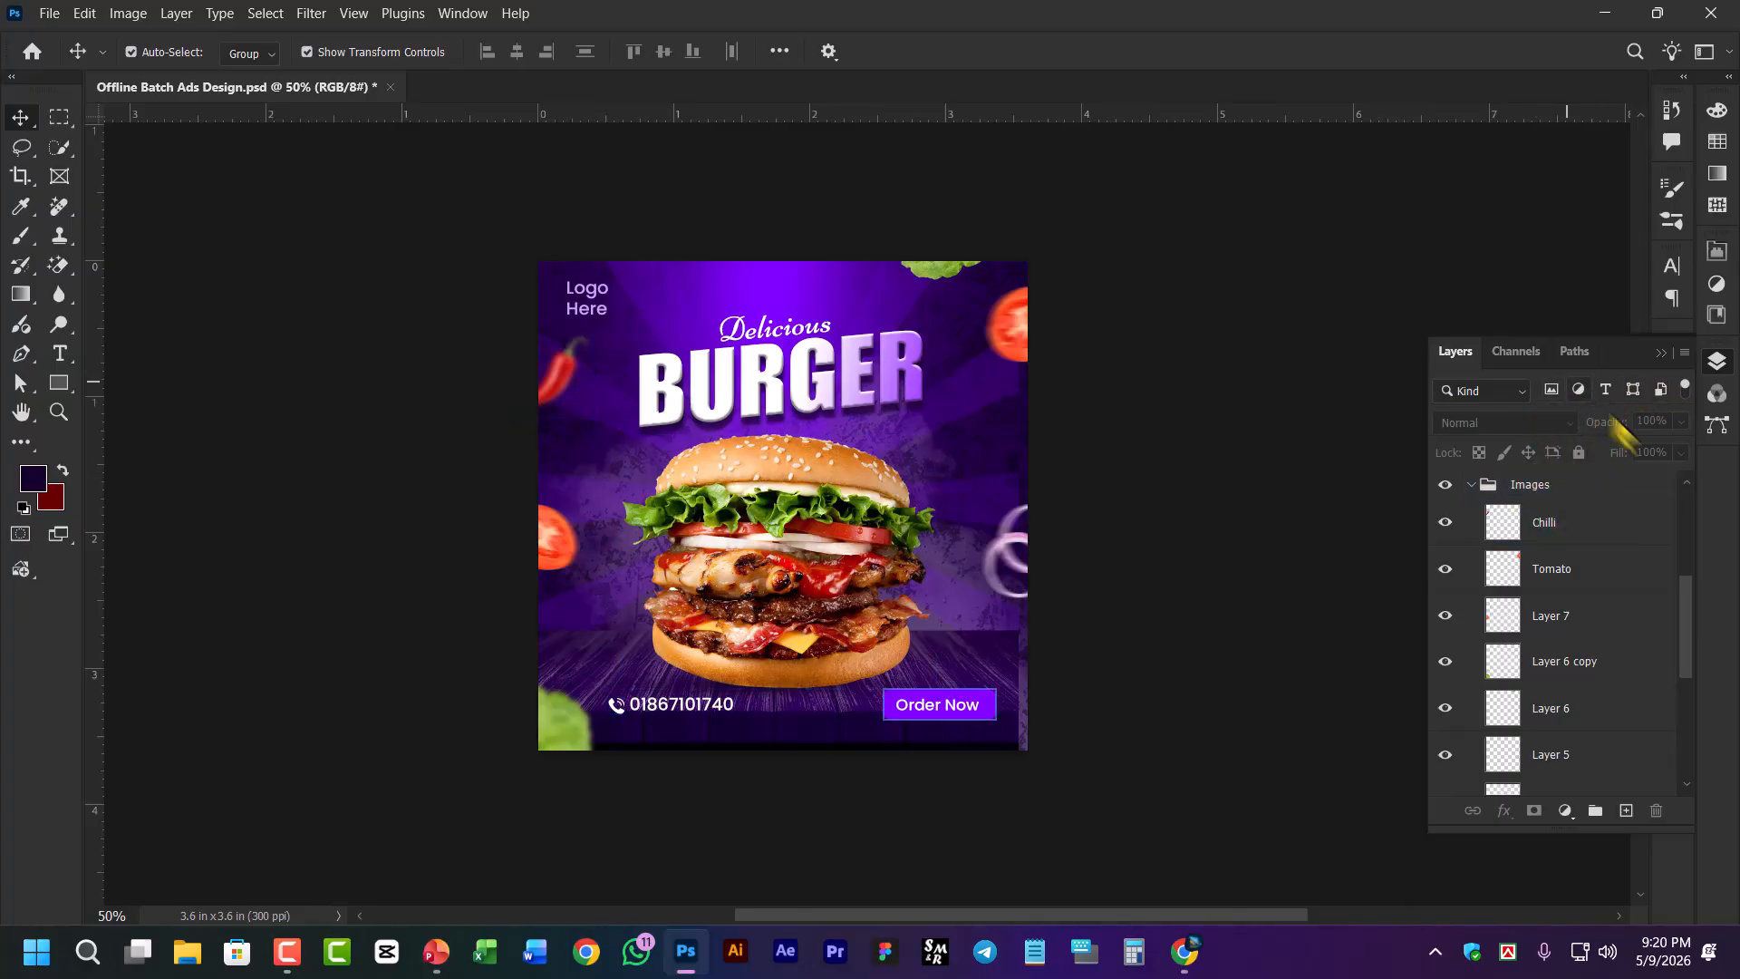
left_click(1471, 485)
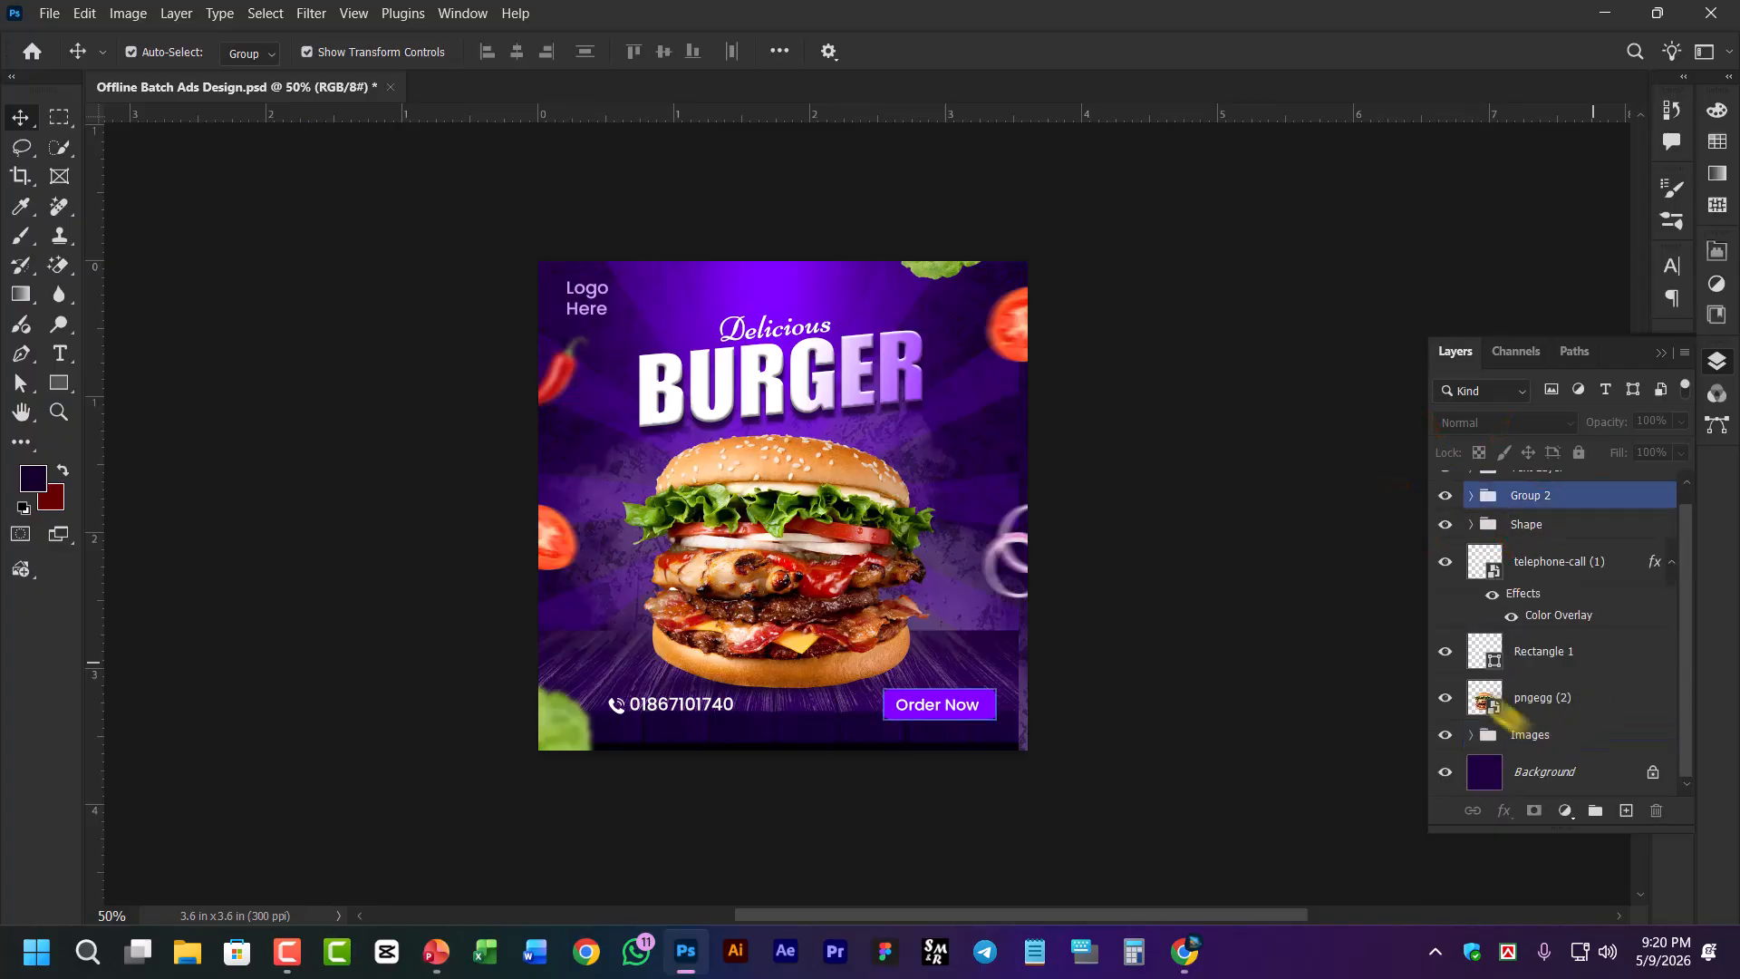
left_click(1559, 578)
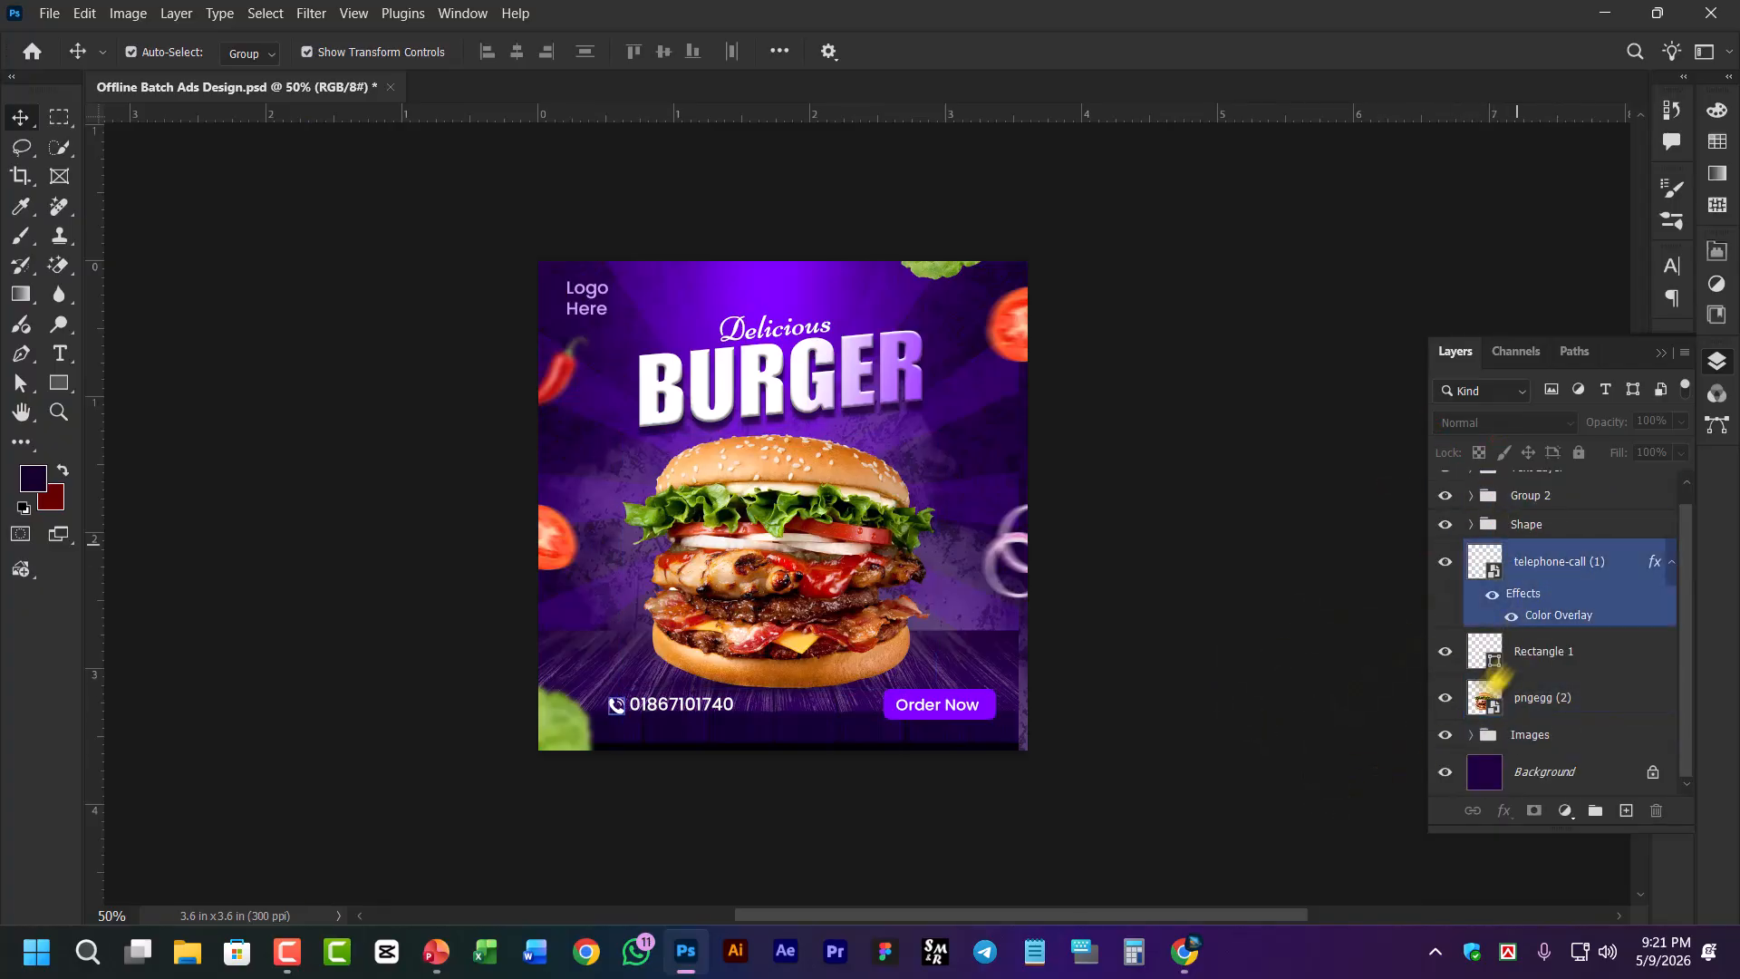
scroll(1566, 645, "up", 1)
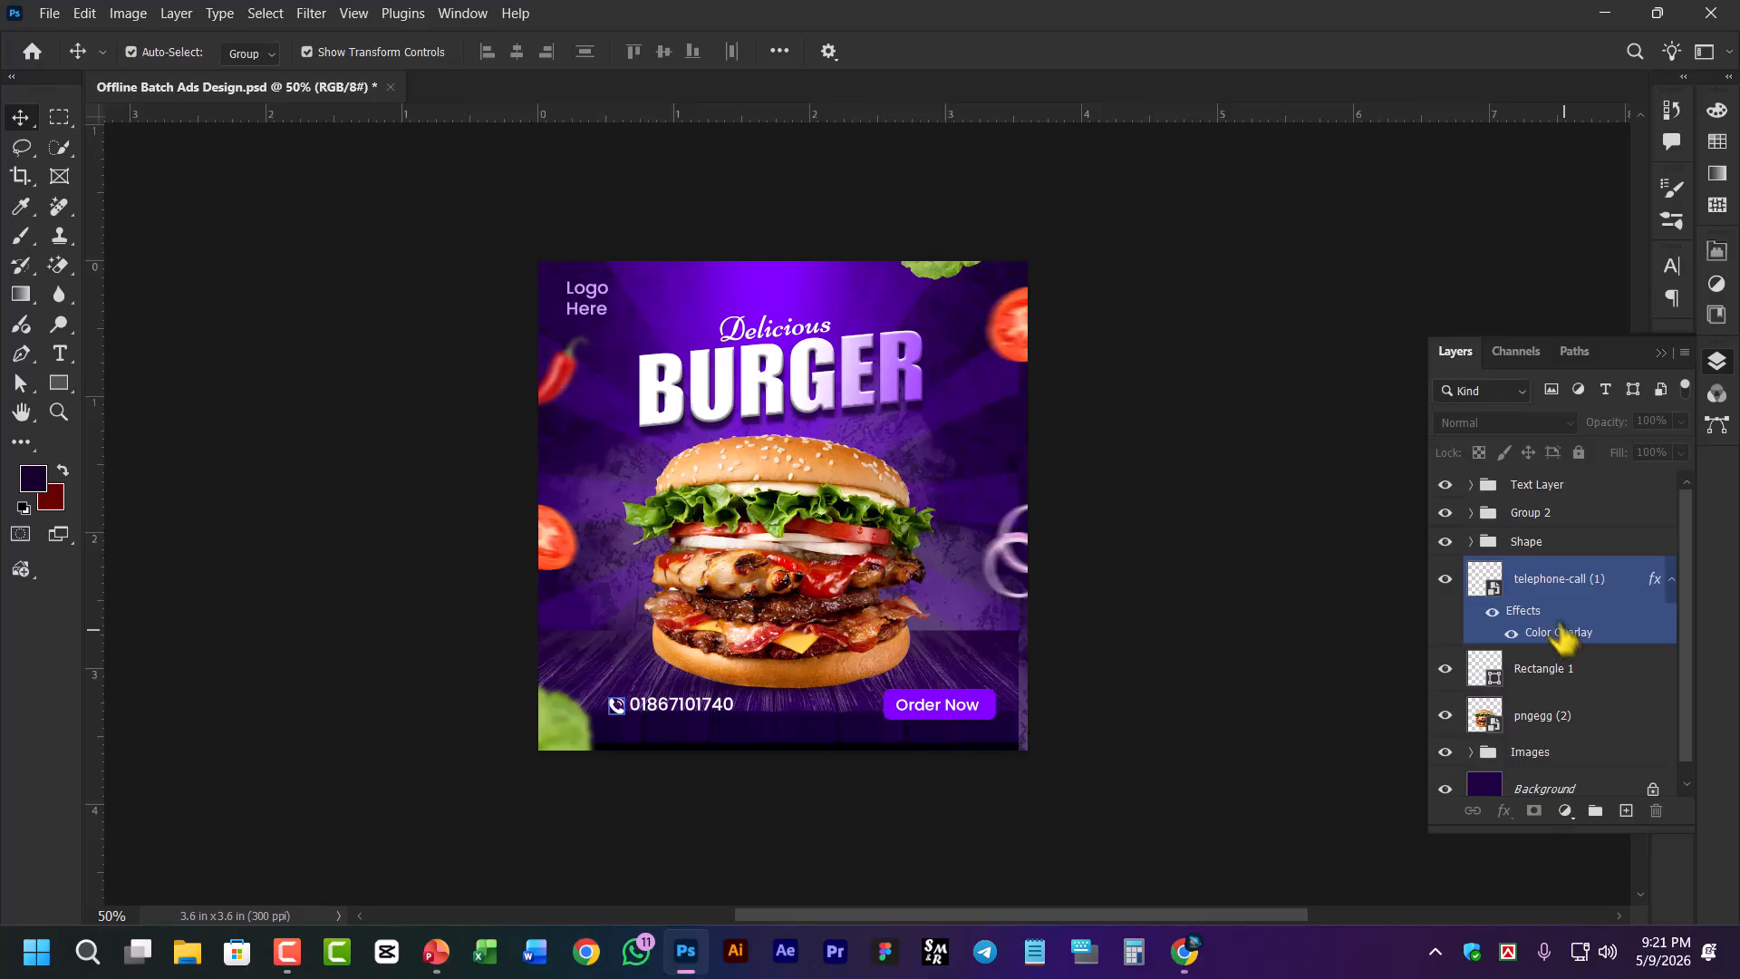
left_click(1541, 484)
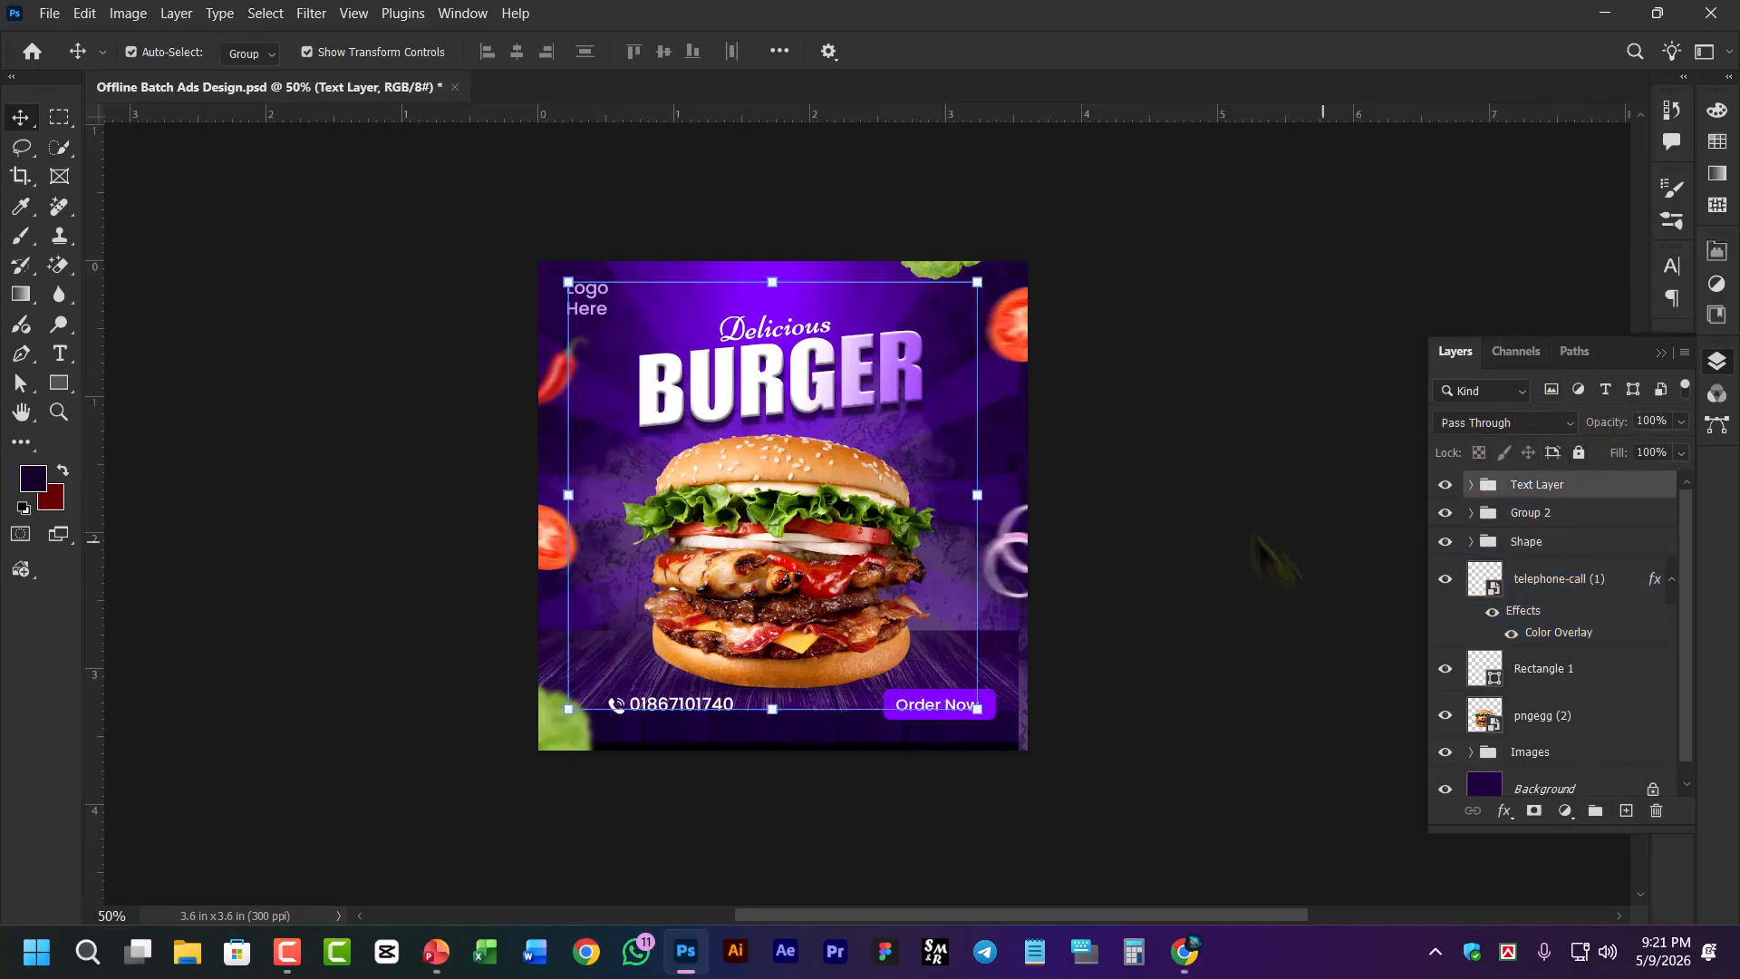
left_click(1235, 505)
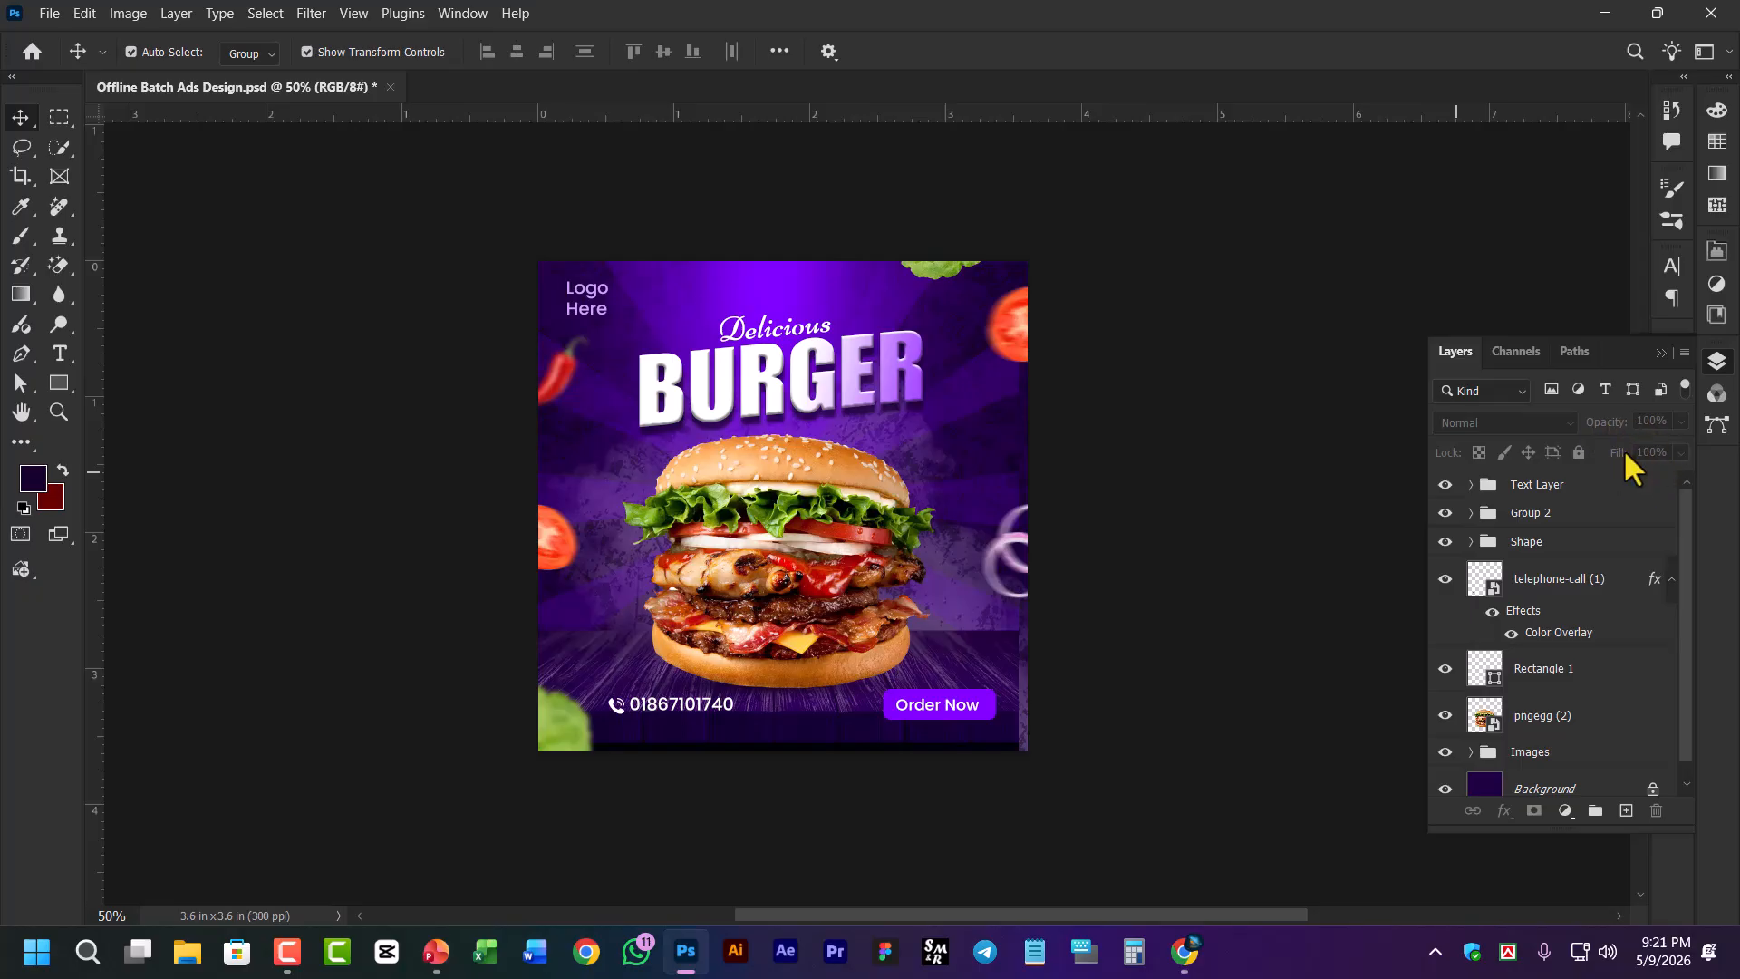
left_click(1237, 470)
left_click(1517, 695)
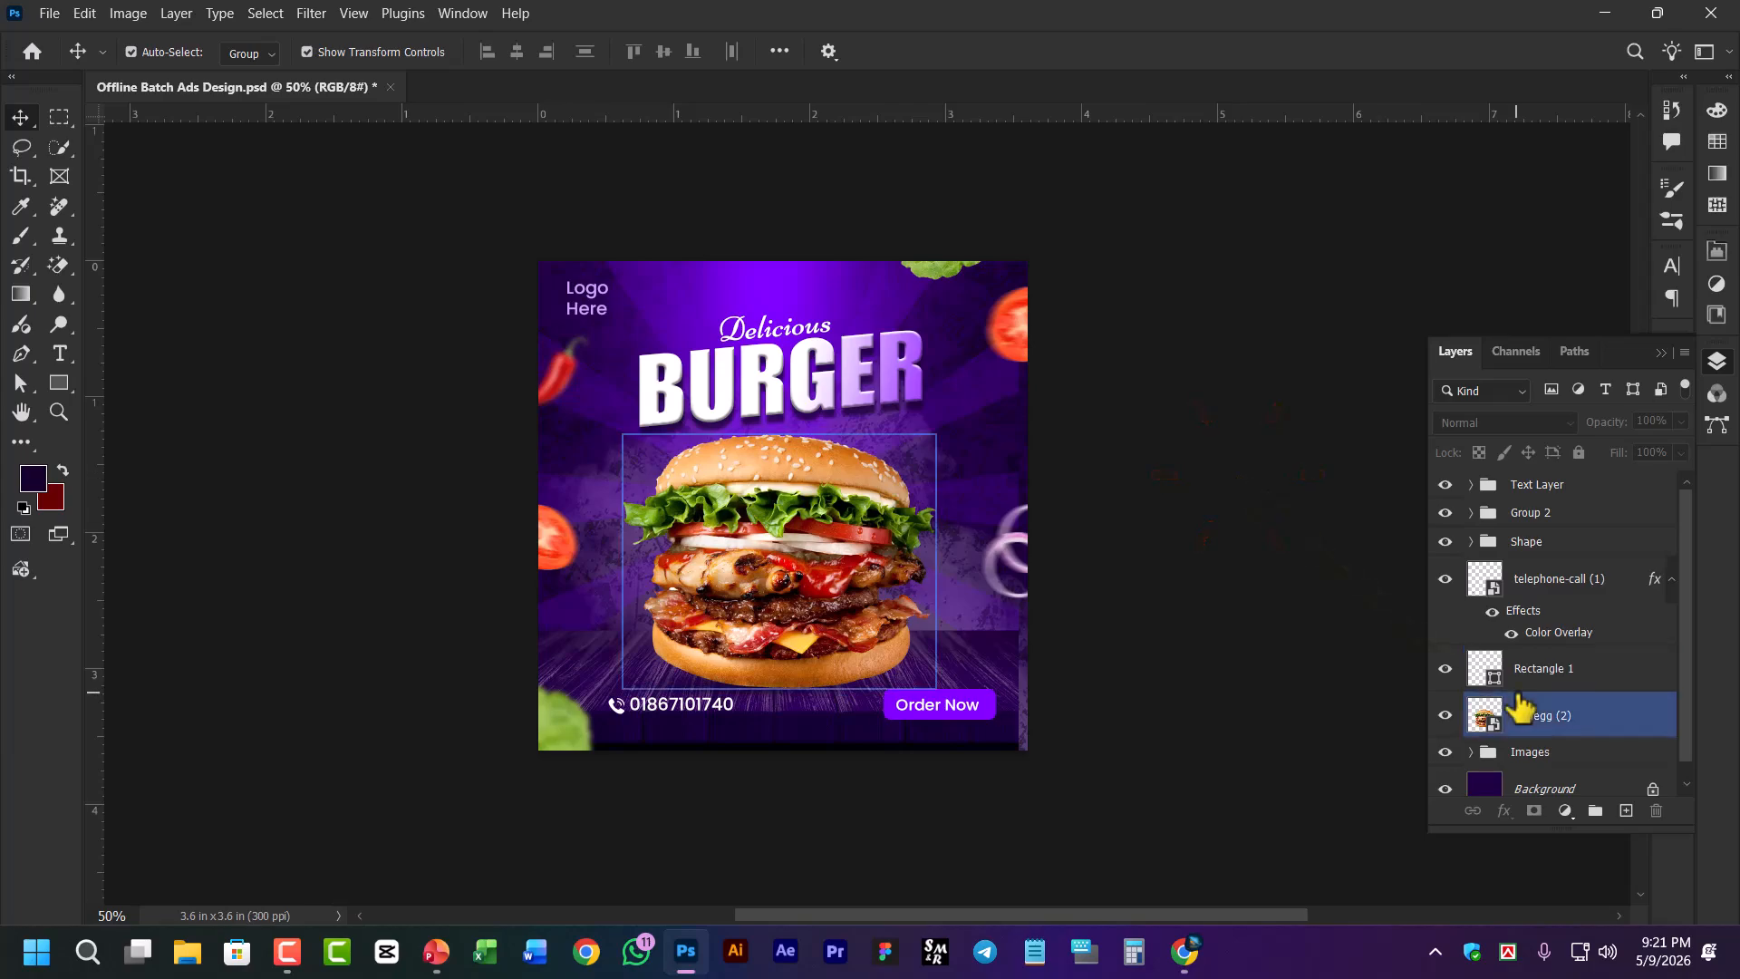
left_click(1517, 695, "ctrl")
key("ctrl+plus")
left_click(1517, 690)
left_click_drag(1238, 526, 1154, 479)
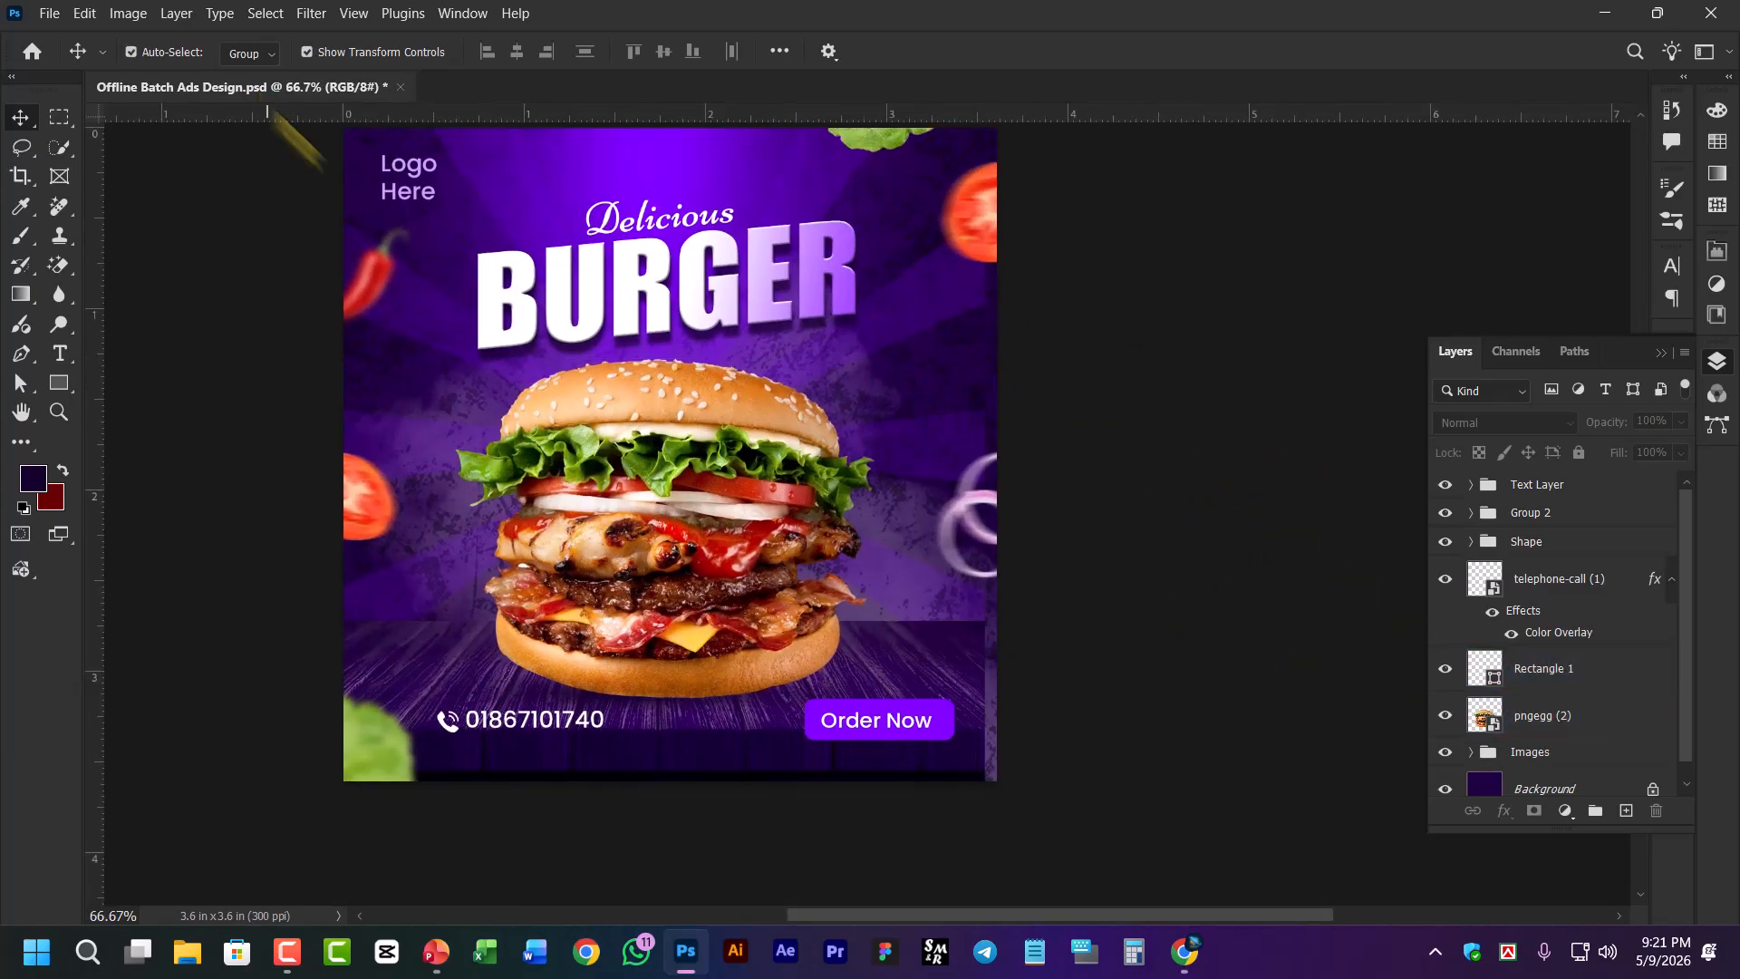
Close Offline Batch Ads Design.psd without saving and open AI Tools for Student from the recent files
key("ctrl+w")
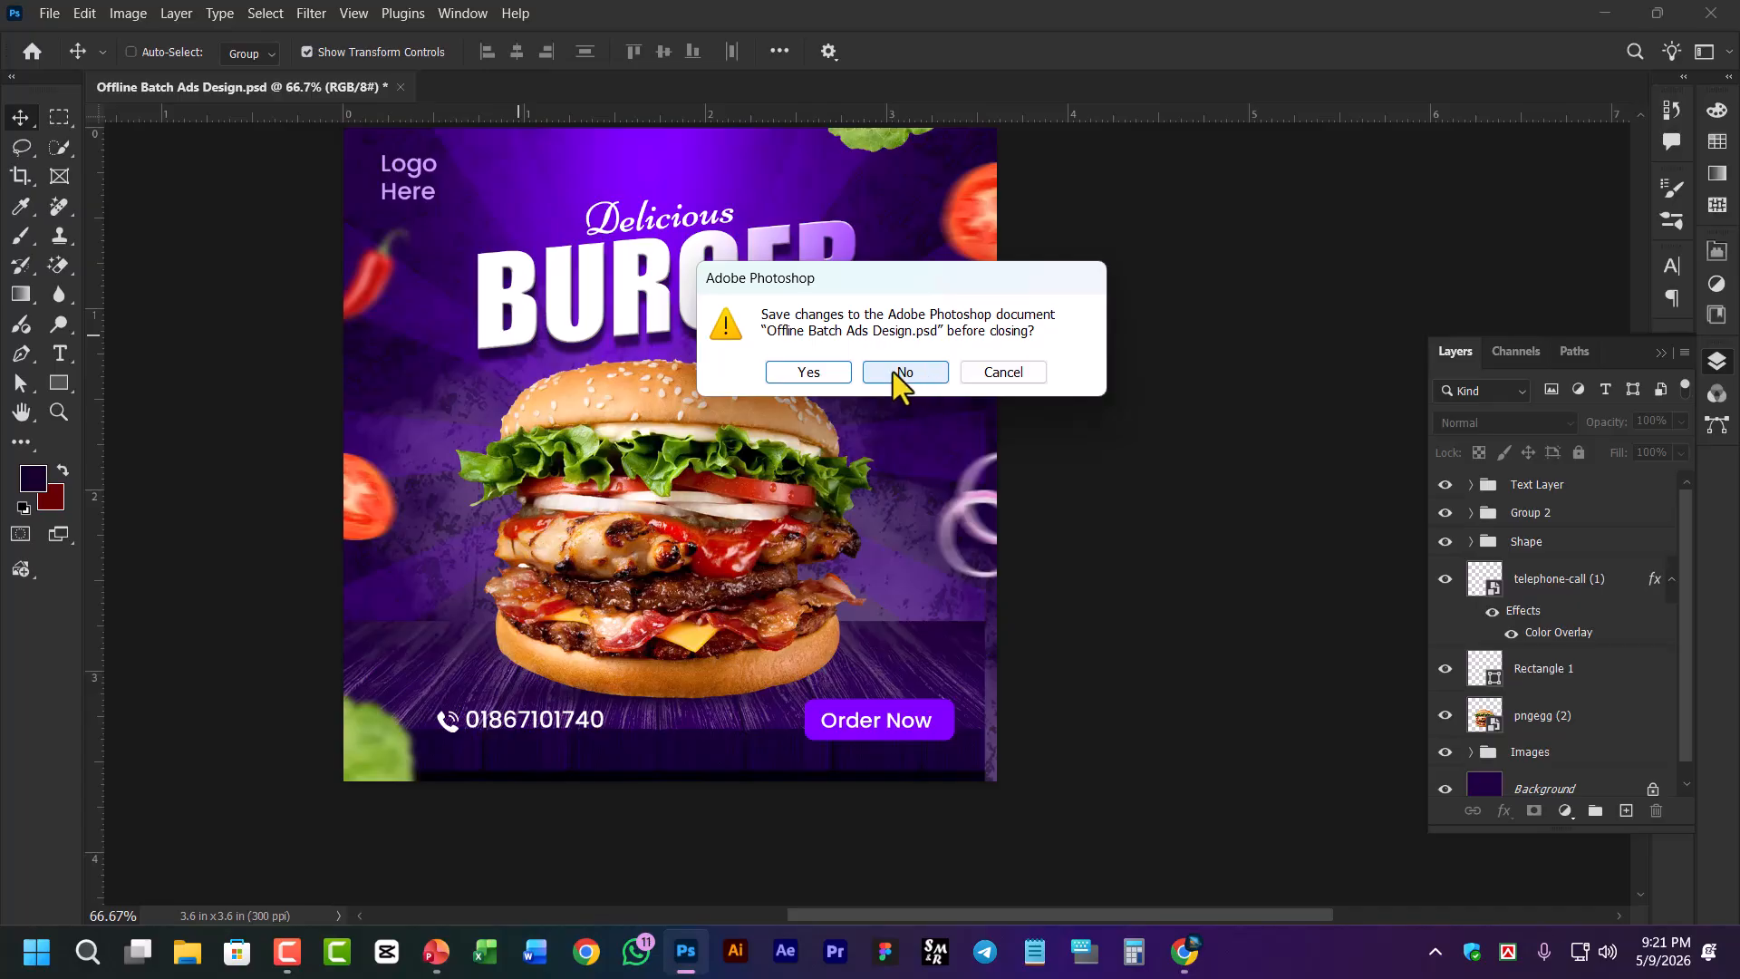
left_click(897, 373)
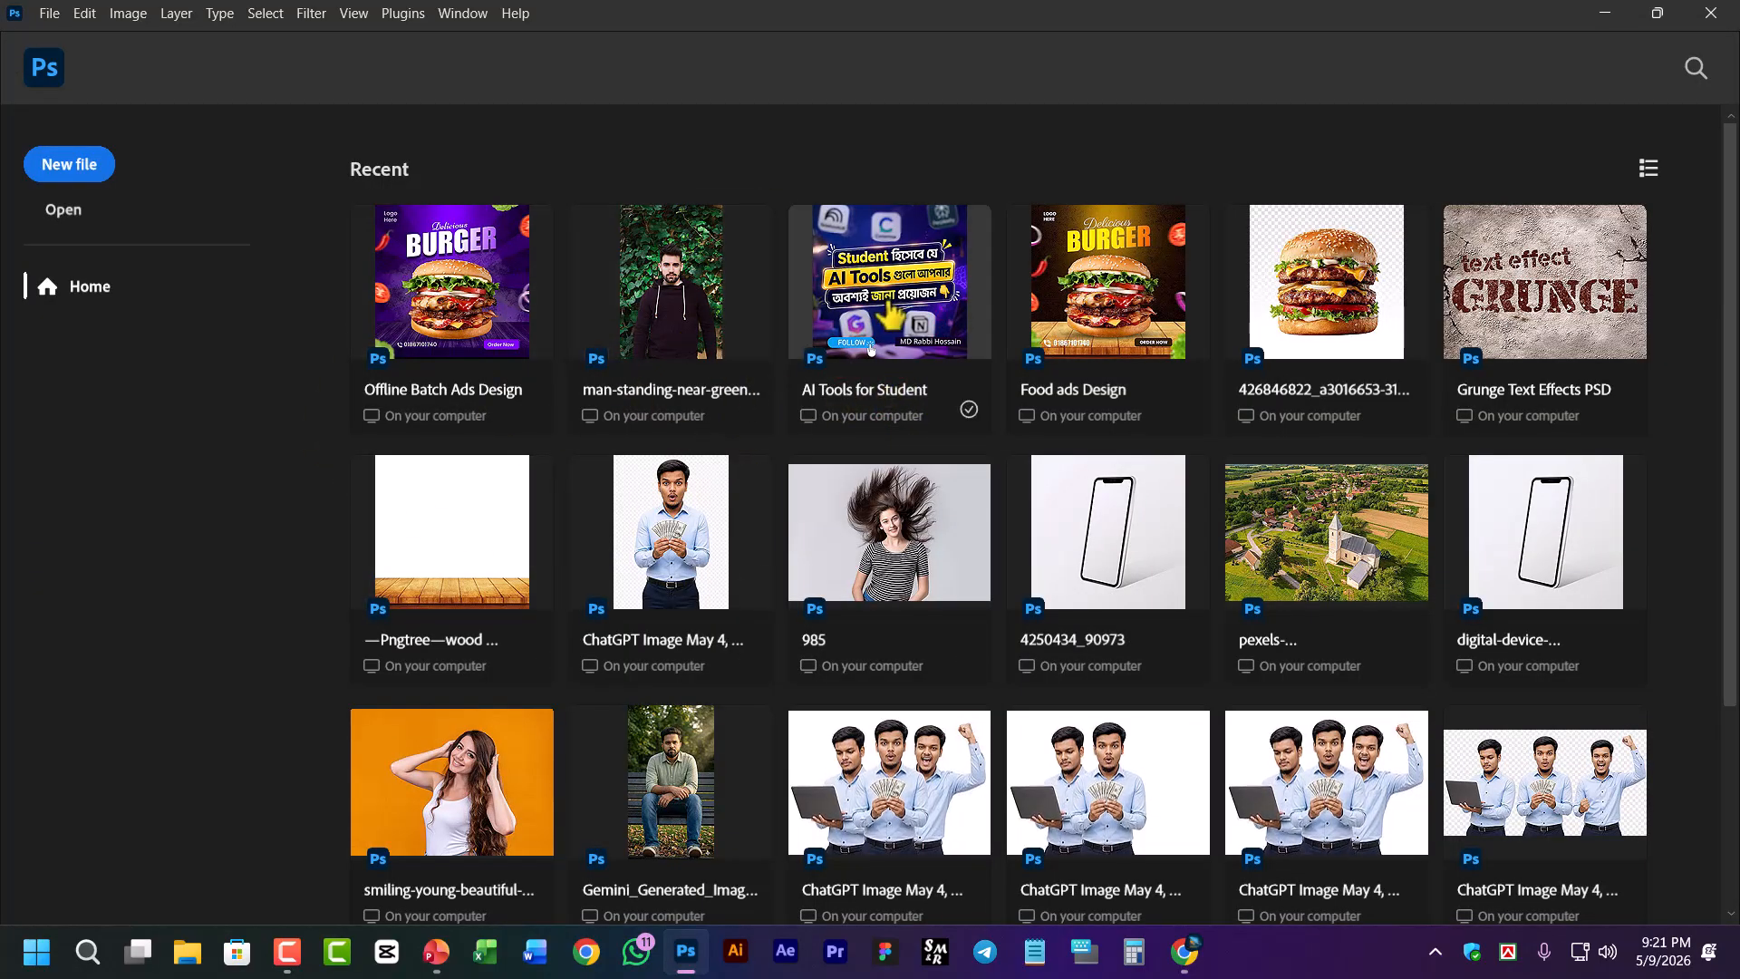
left_click(871, 349)
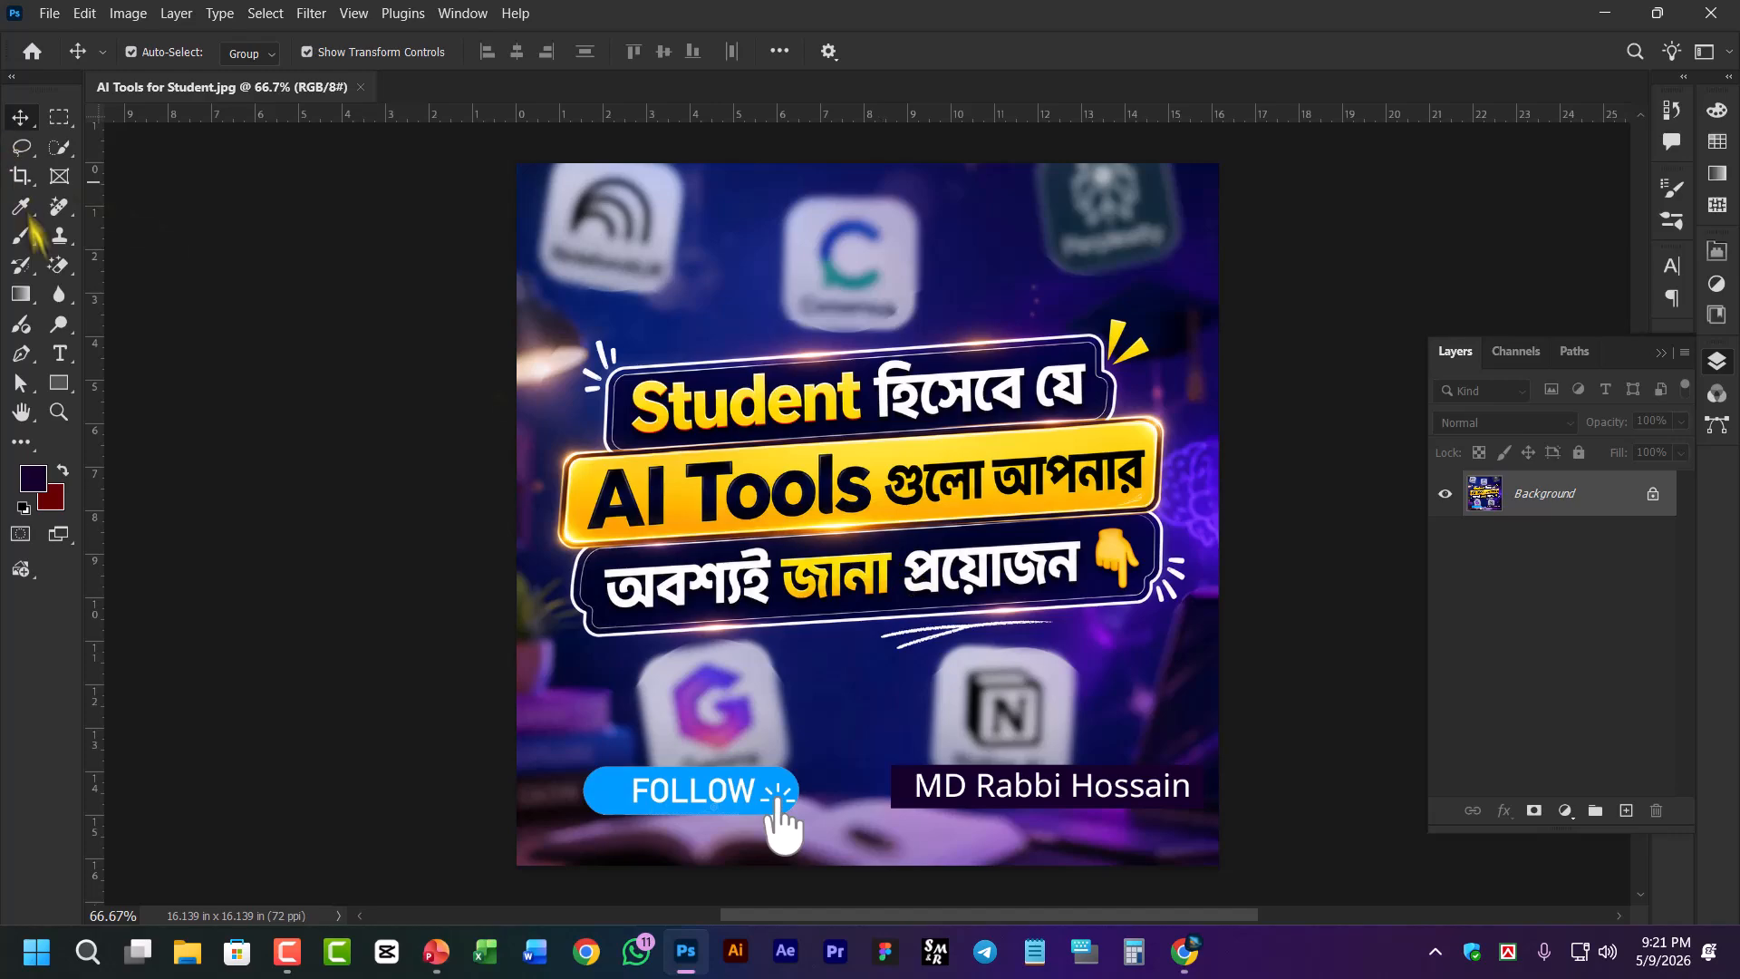
Draw a dark purple rectangle about 5.94 by 3.07 in over the upper logos and round its corners to about 0.42 in
right_click(58, 385)
left_click(174, 385)
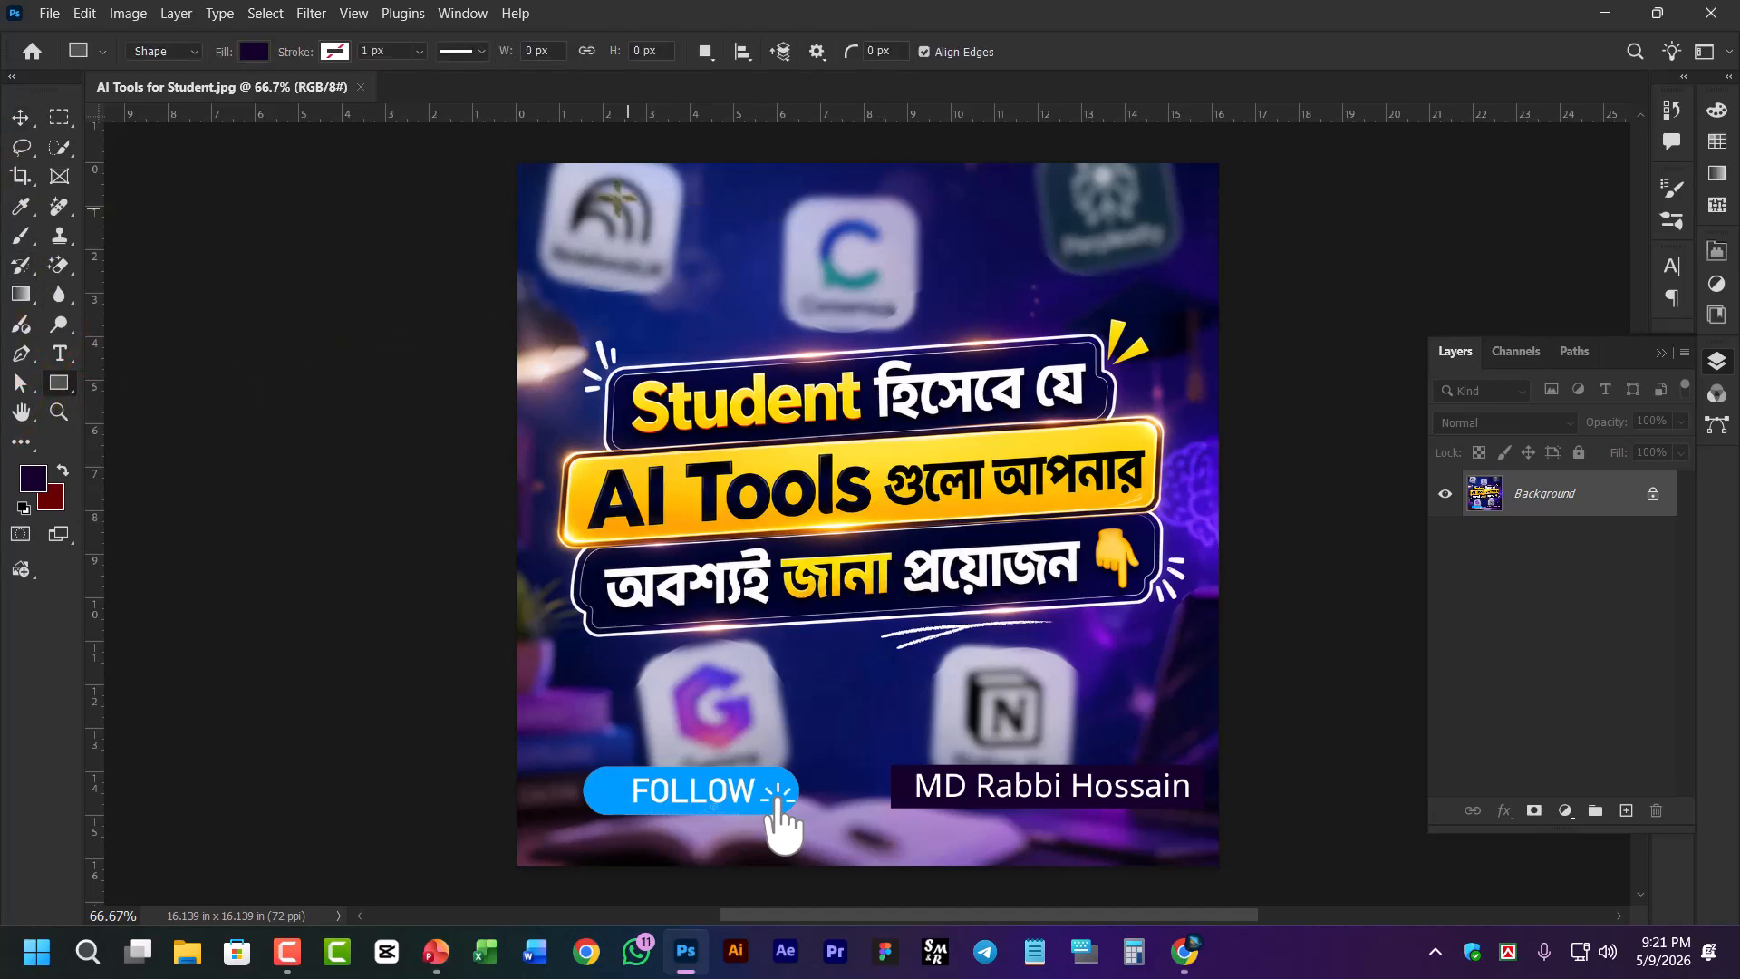
left_click_drag(614, 194, 872, 324)
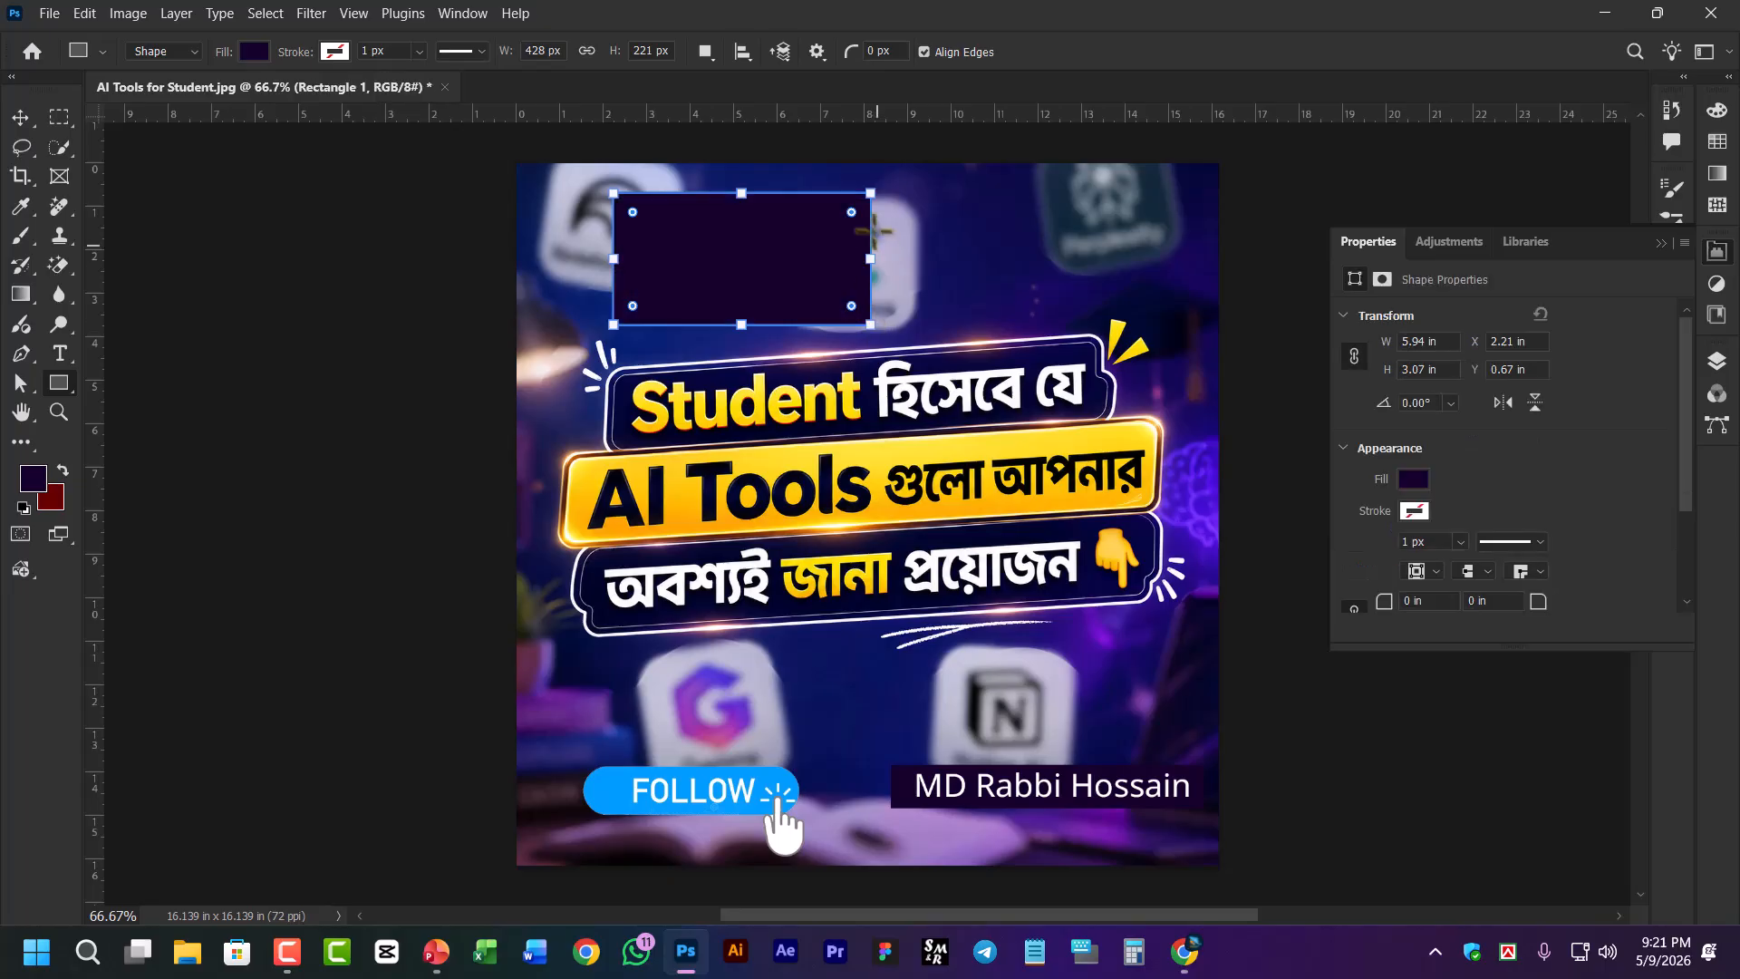
mouse_move(851, 212)
left_mouse_down()
mouse_move(840, 221)
mouse_move(852, 212)
left_mouse_up()
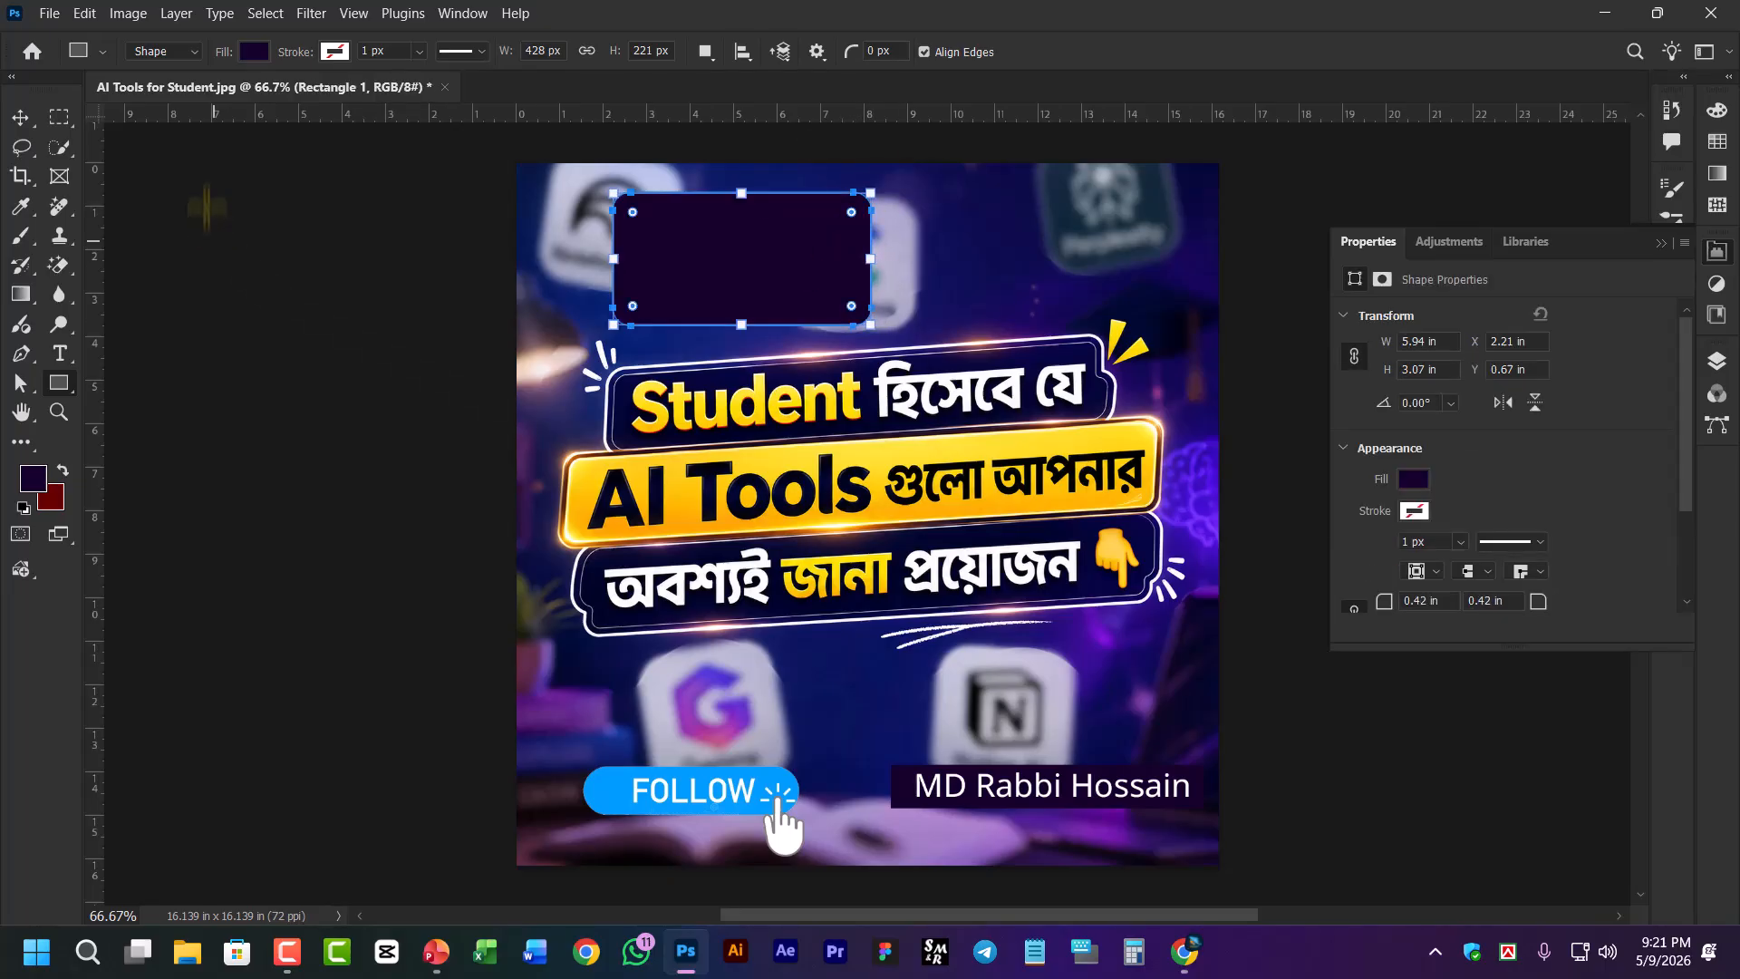
Move the rounded rectangle slightly right and down with the Move tool and show the document's layers
left_click(21, 119)
key("ctrl+plus")
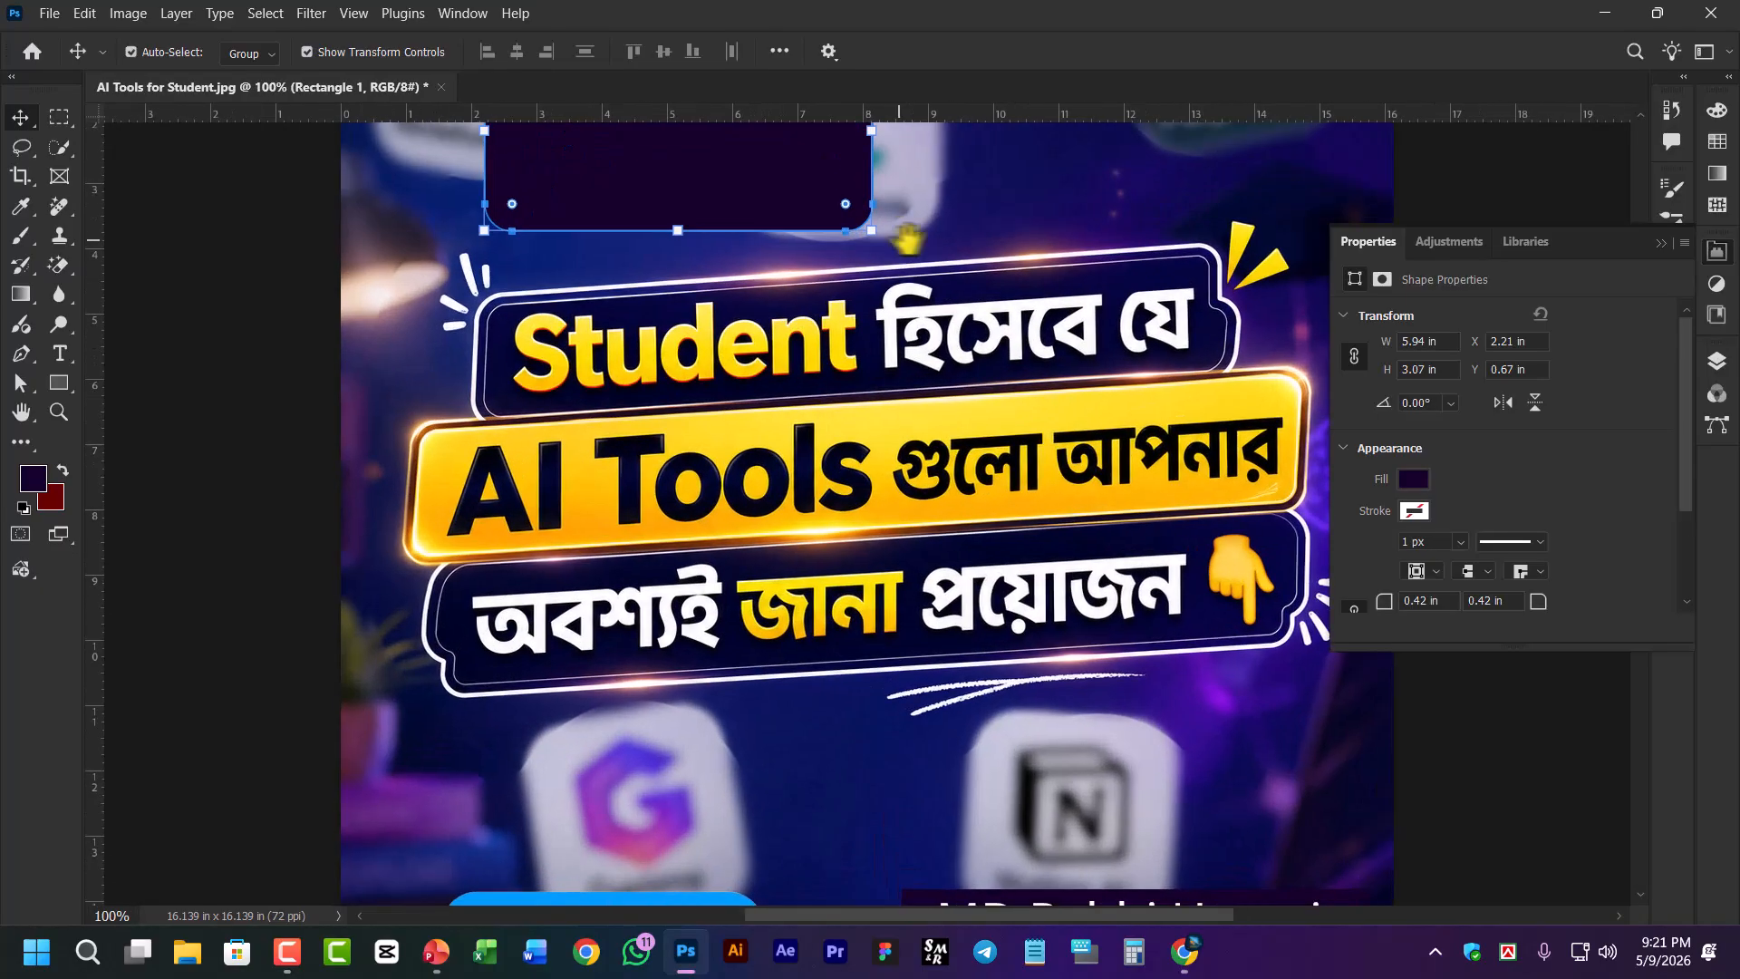
left_click_drag(987, 188, 1002, 508)
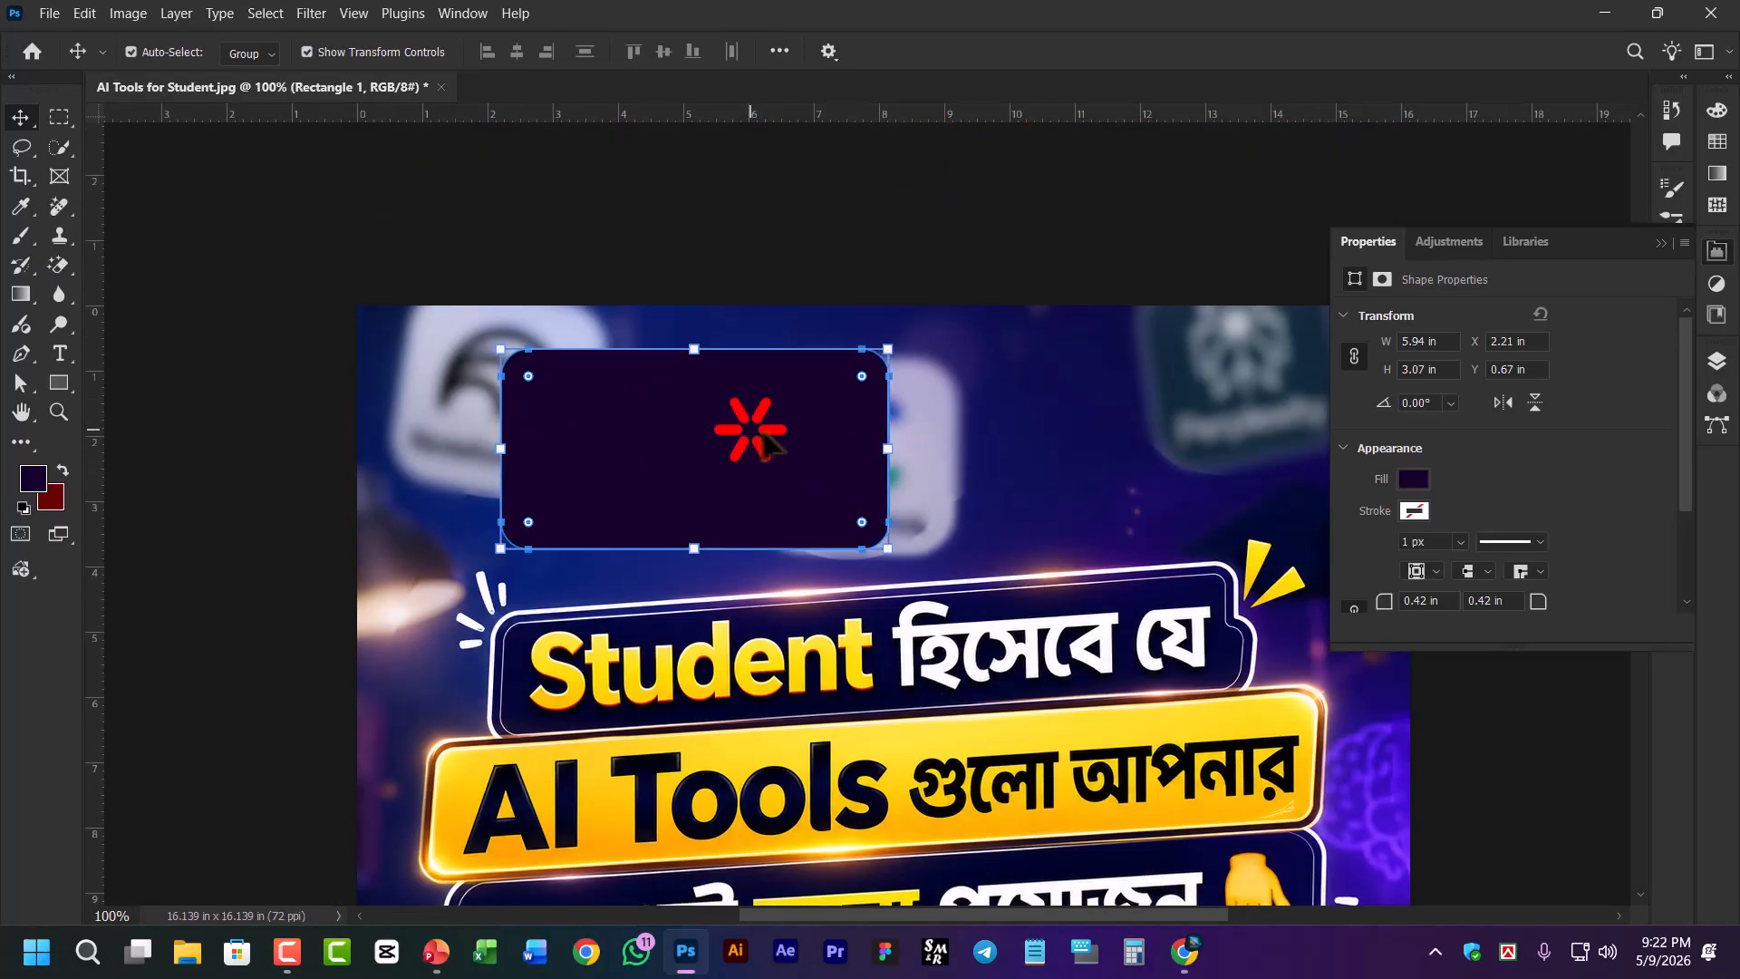
left_click_drag(727, 439, 747, 444)
left_click(1716, 362)
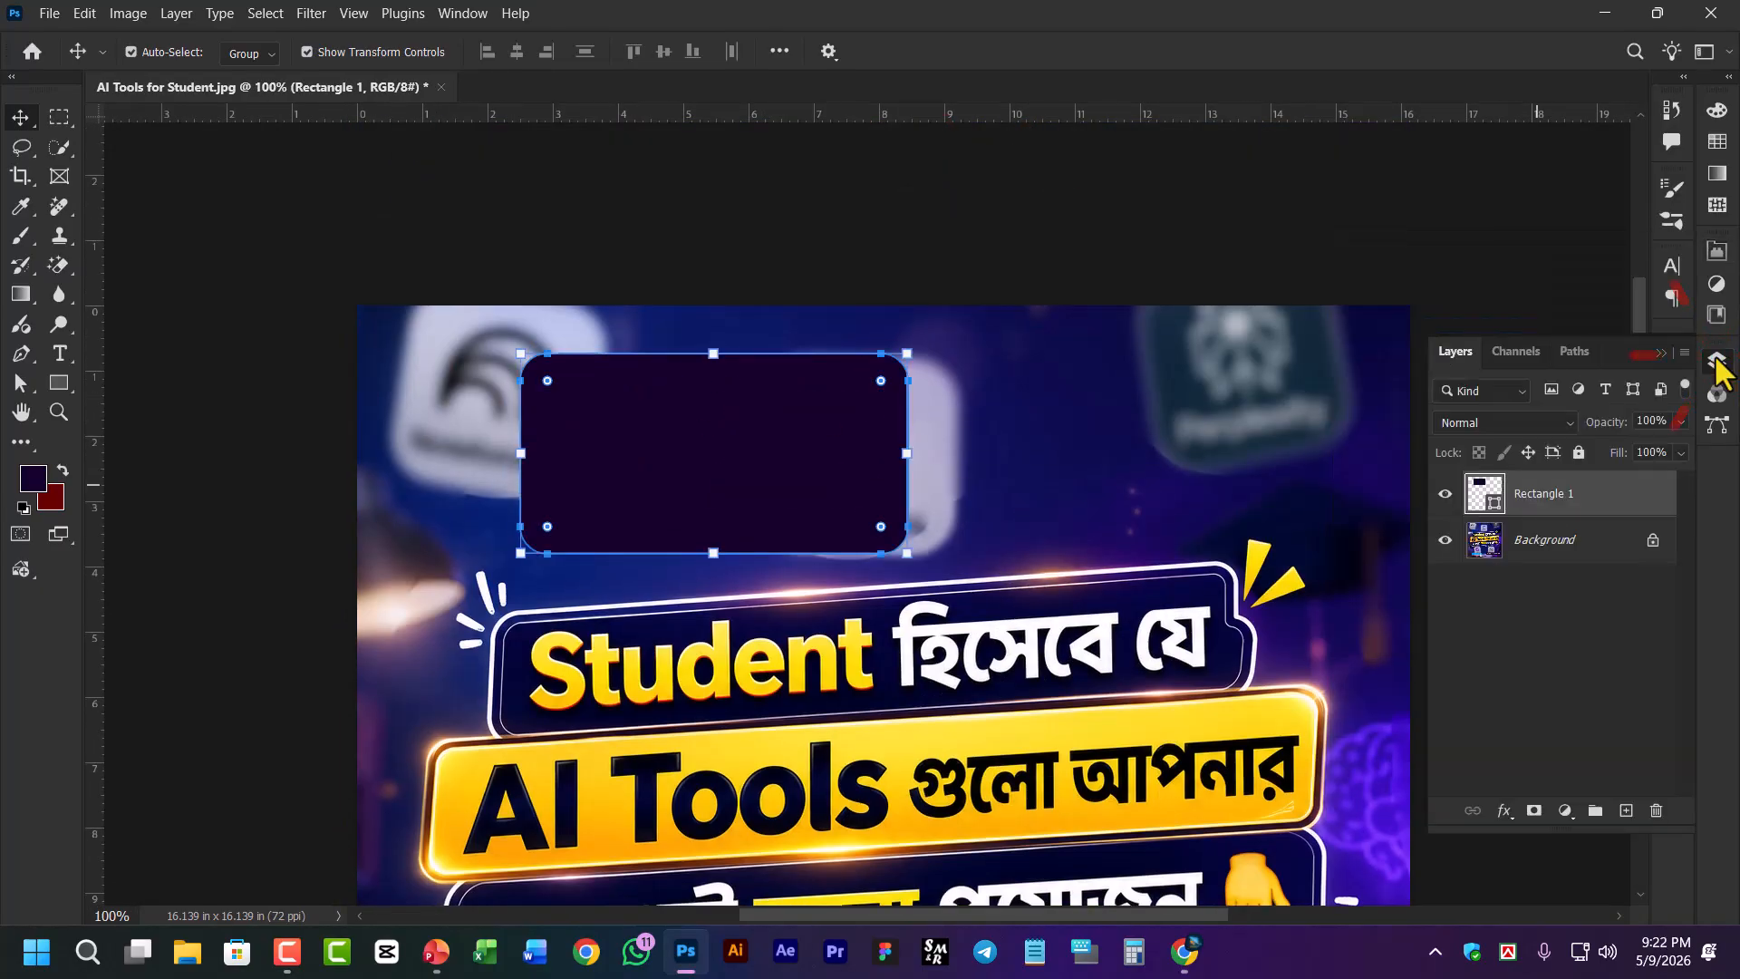
Reduce the rounded rectangle's fill to 0% and reselect the shape on the canvas
left_click(1681, 452)
left_click_drag(1663, 479, 1574, 479)
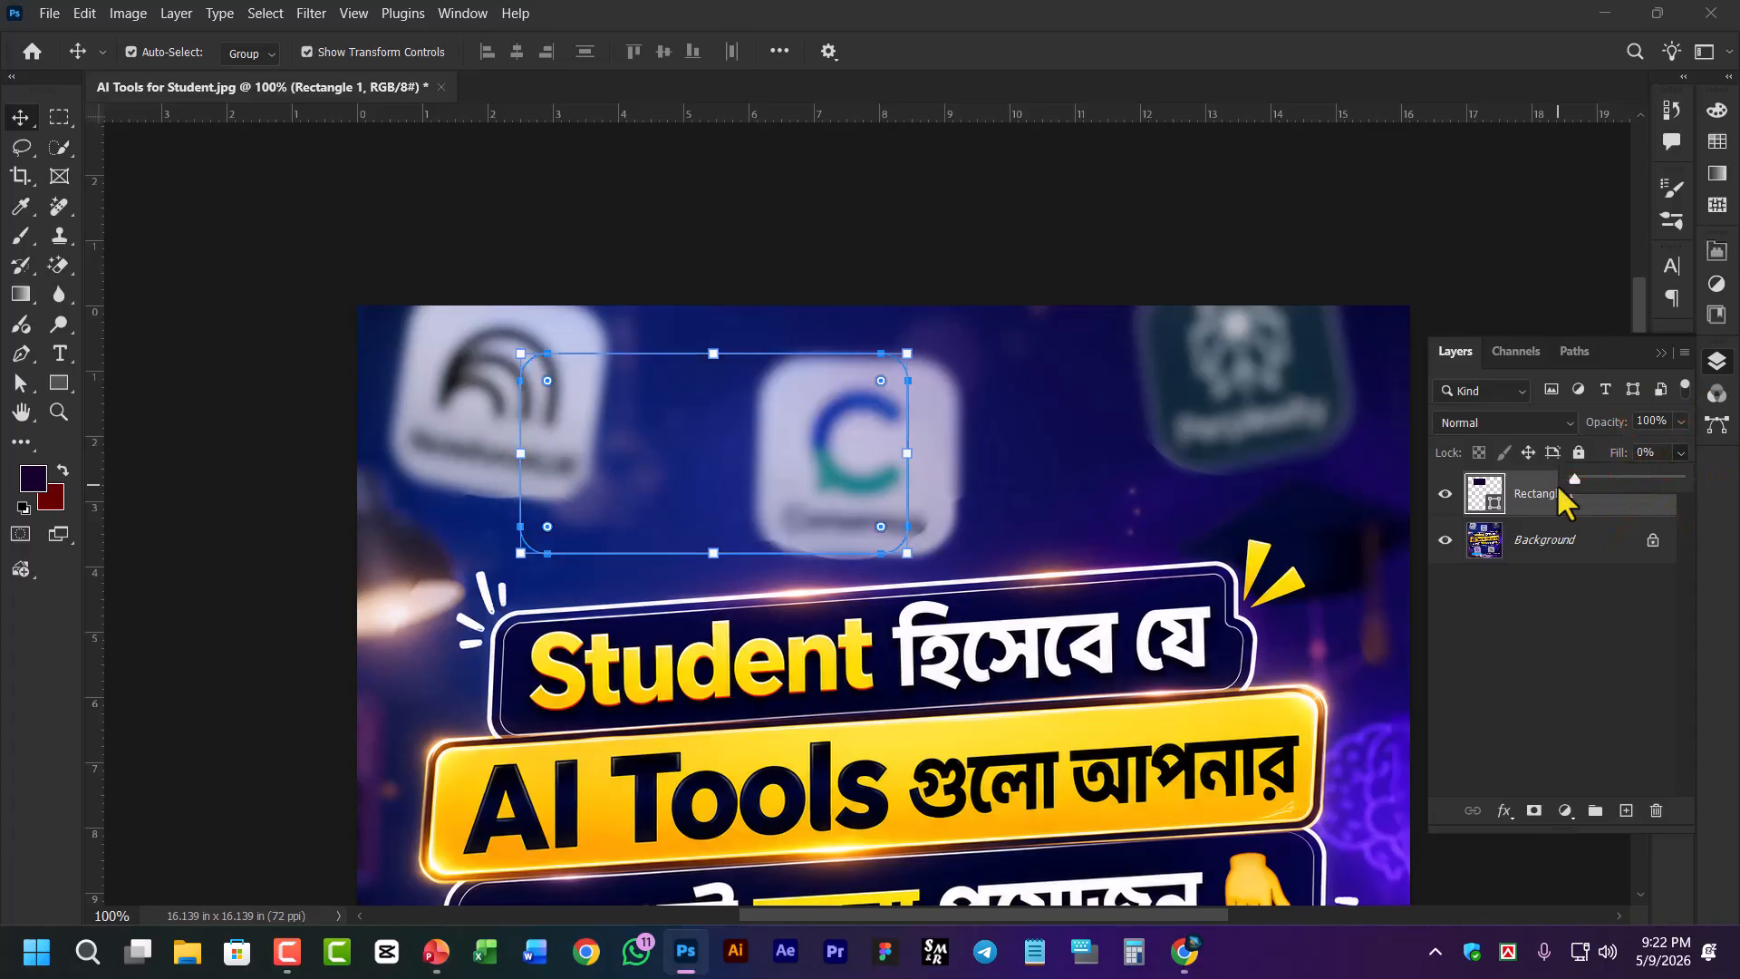
left_click(1040, 419)
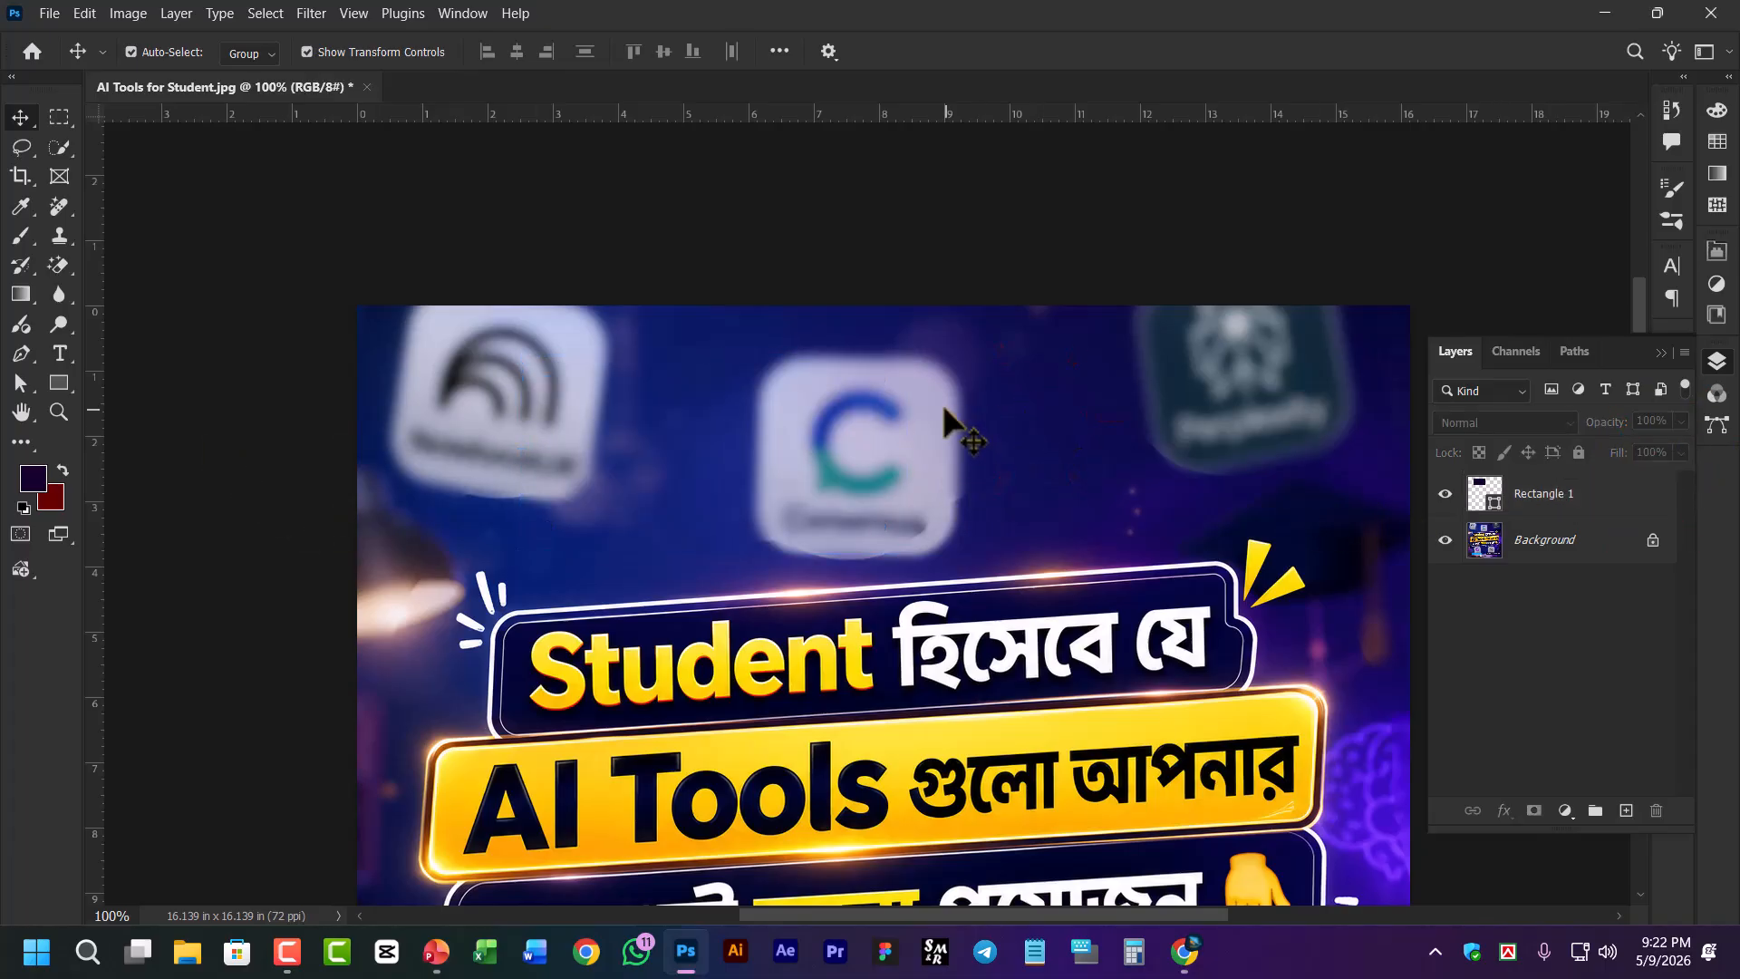
left_click_drag(943, 404, 865, 465)
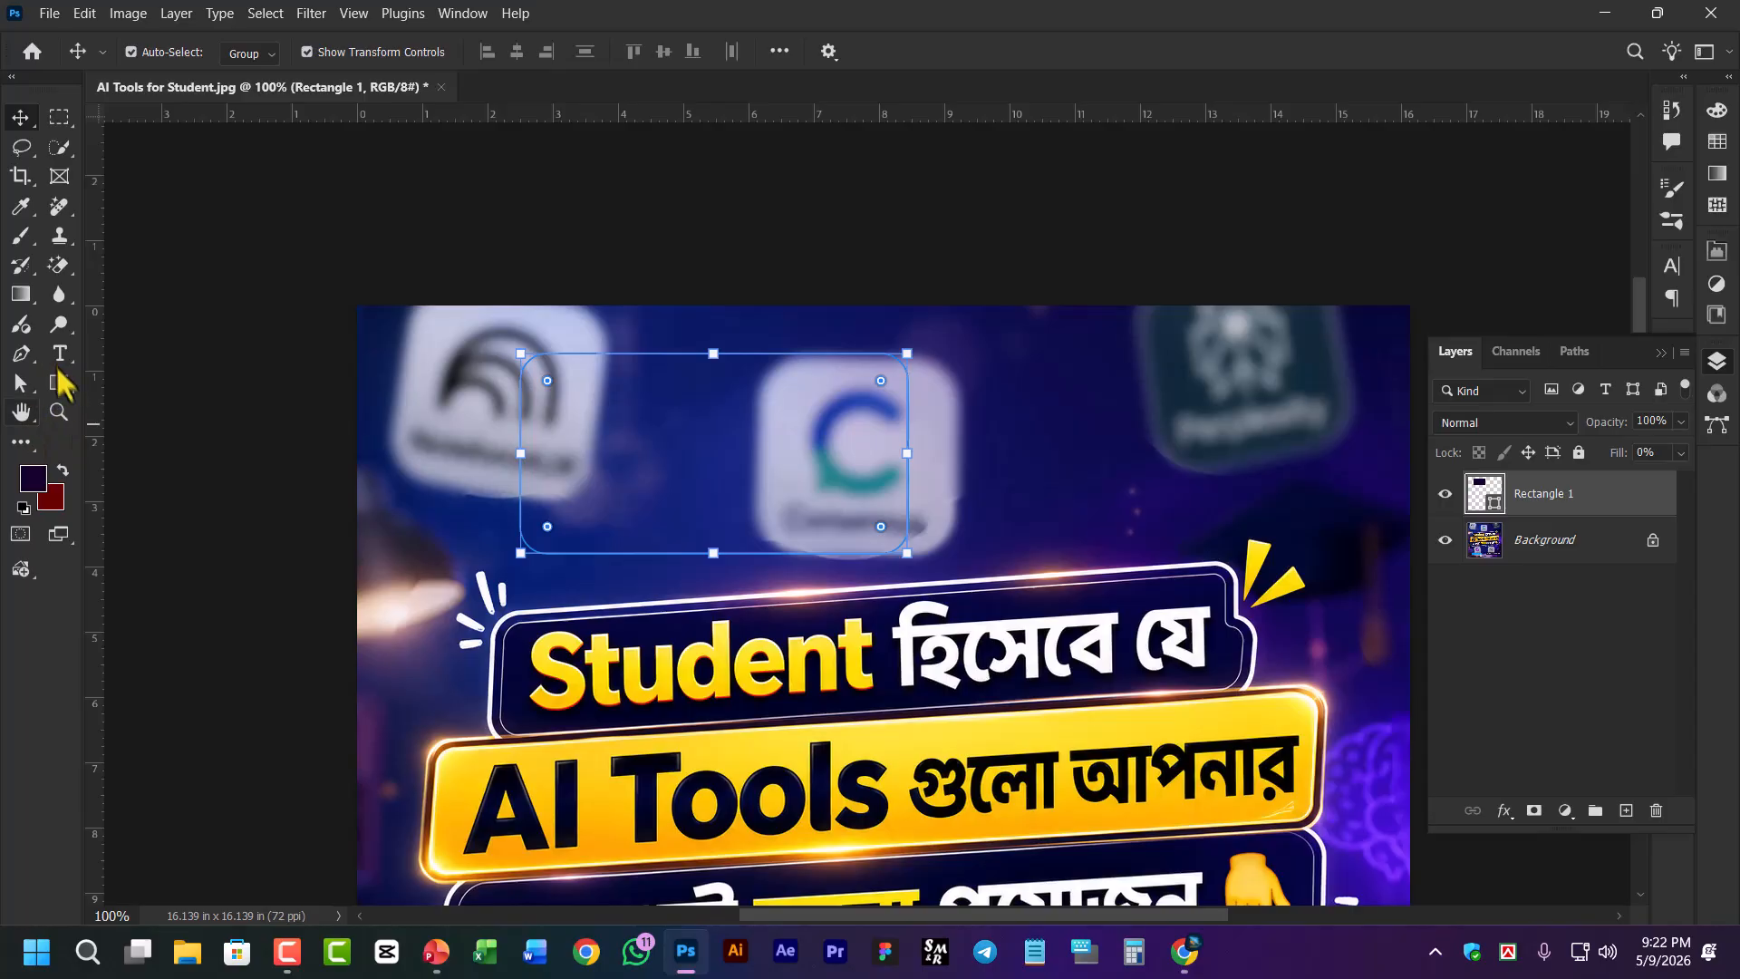
Give the rounded rectangle a white stroke 3 px wide
left_click(58, 384)
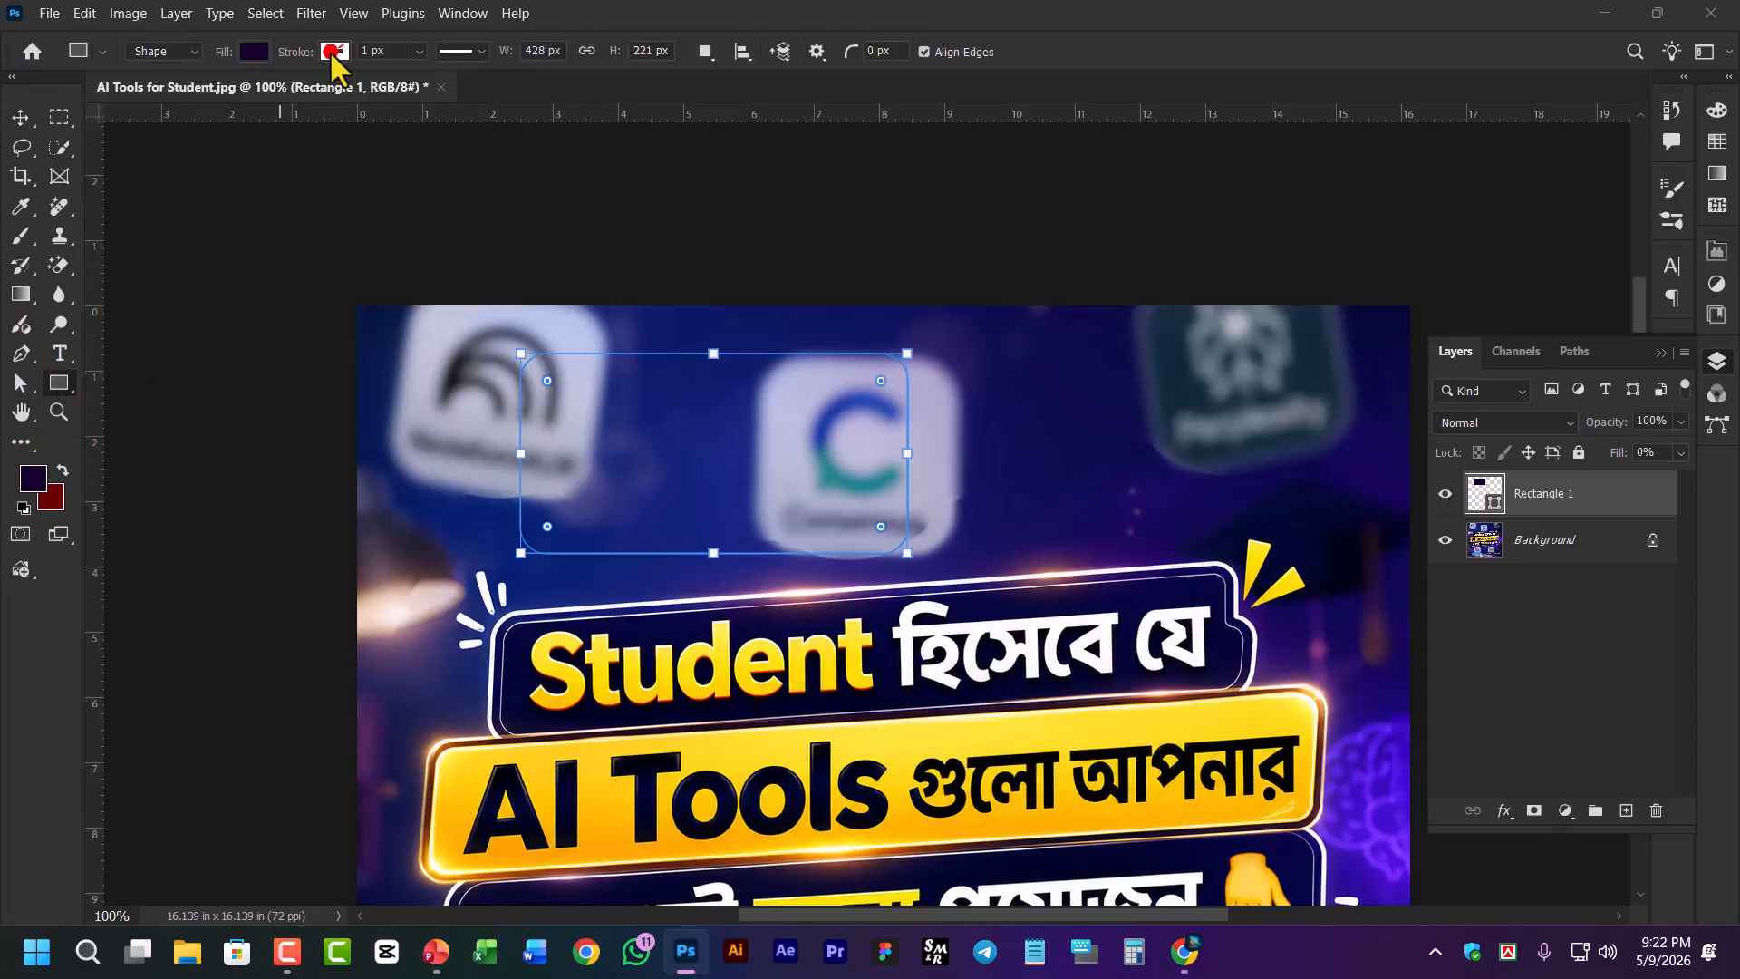
left_click(333, 54)
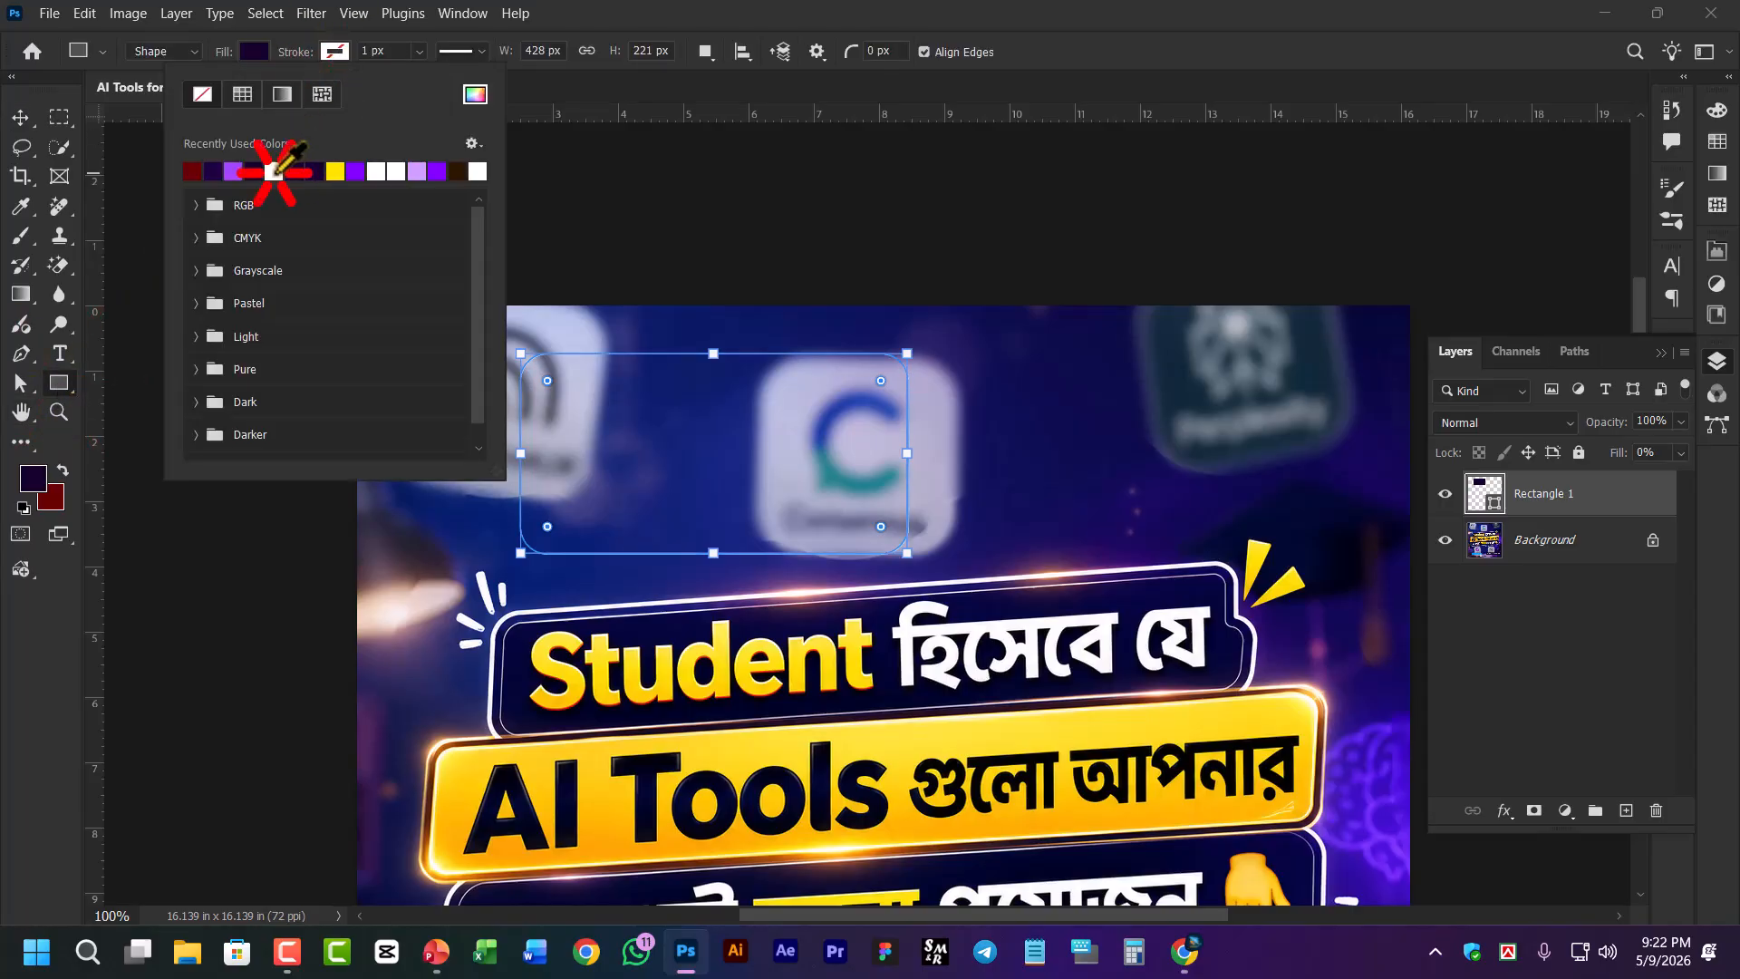
left_click(274, 171)
left_click(398, 52)
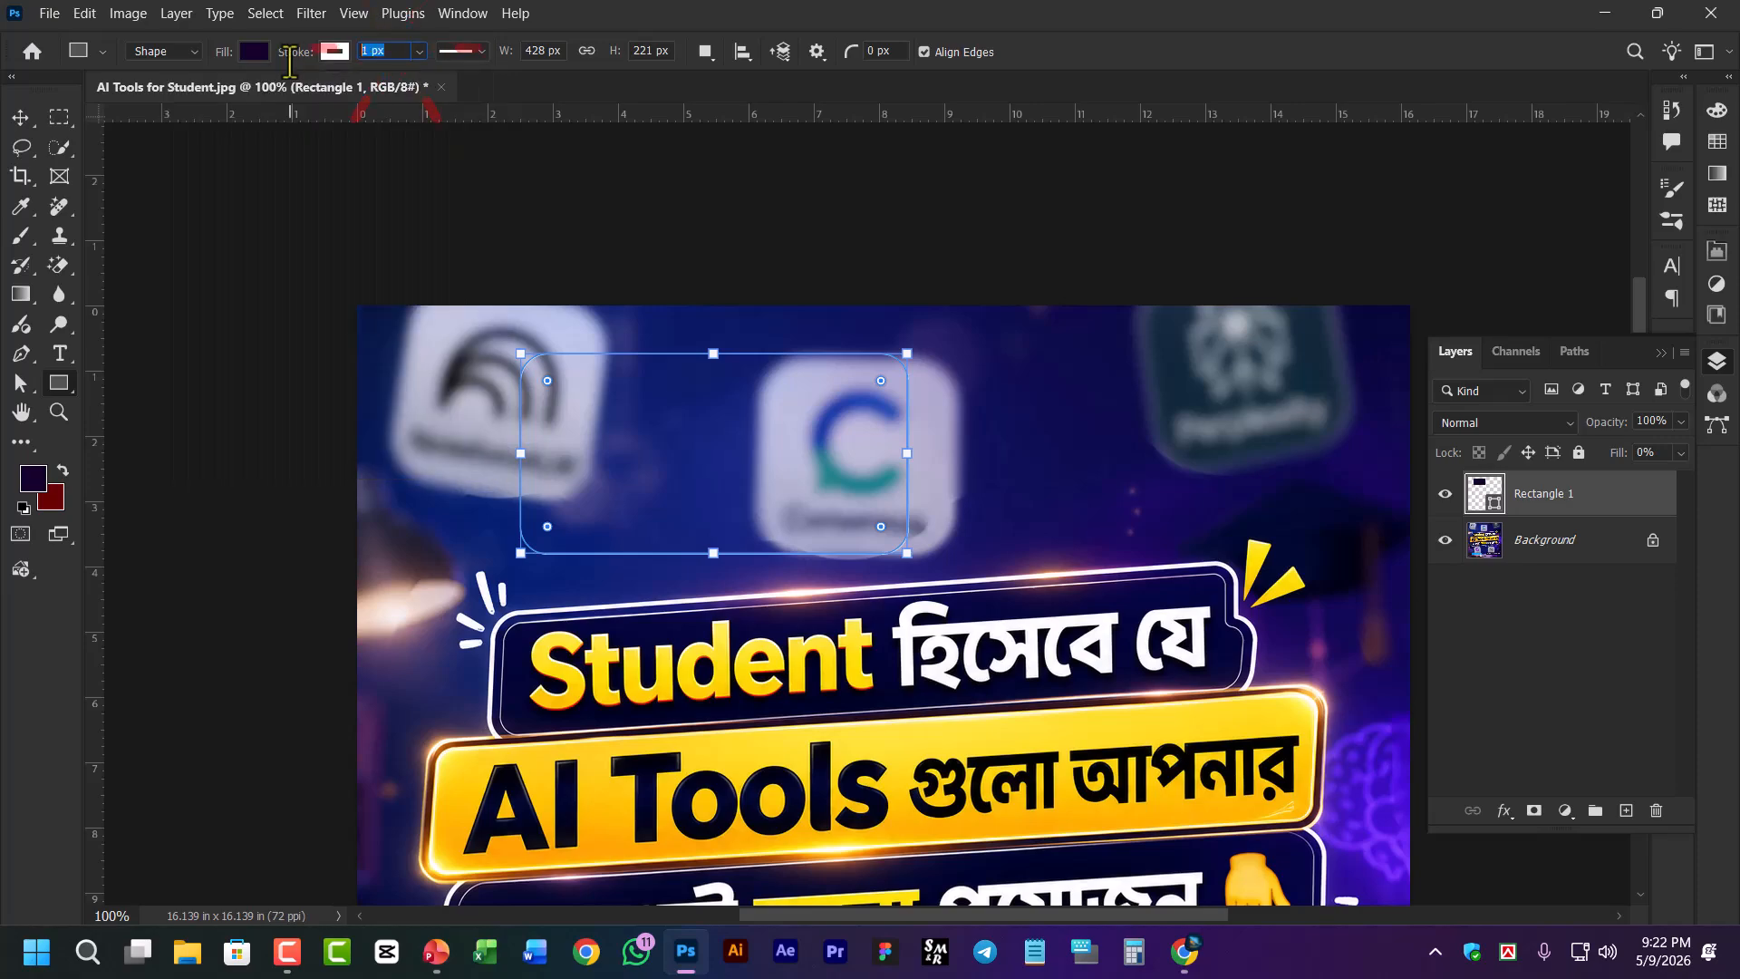
key("Return")
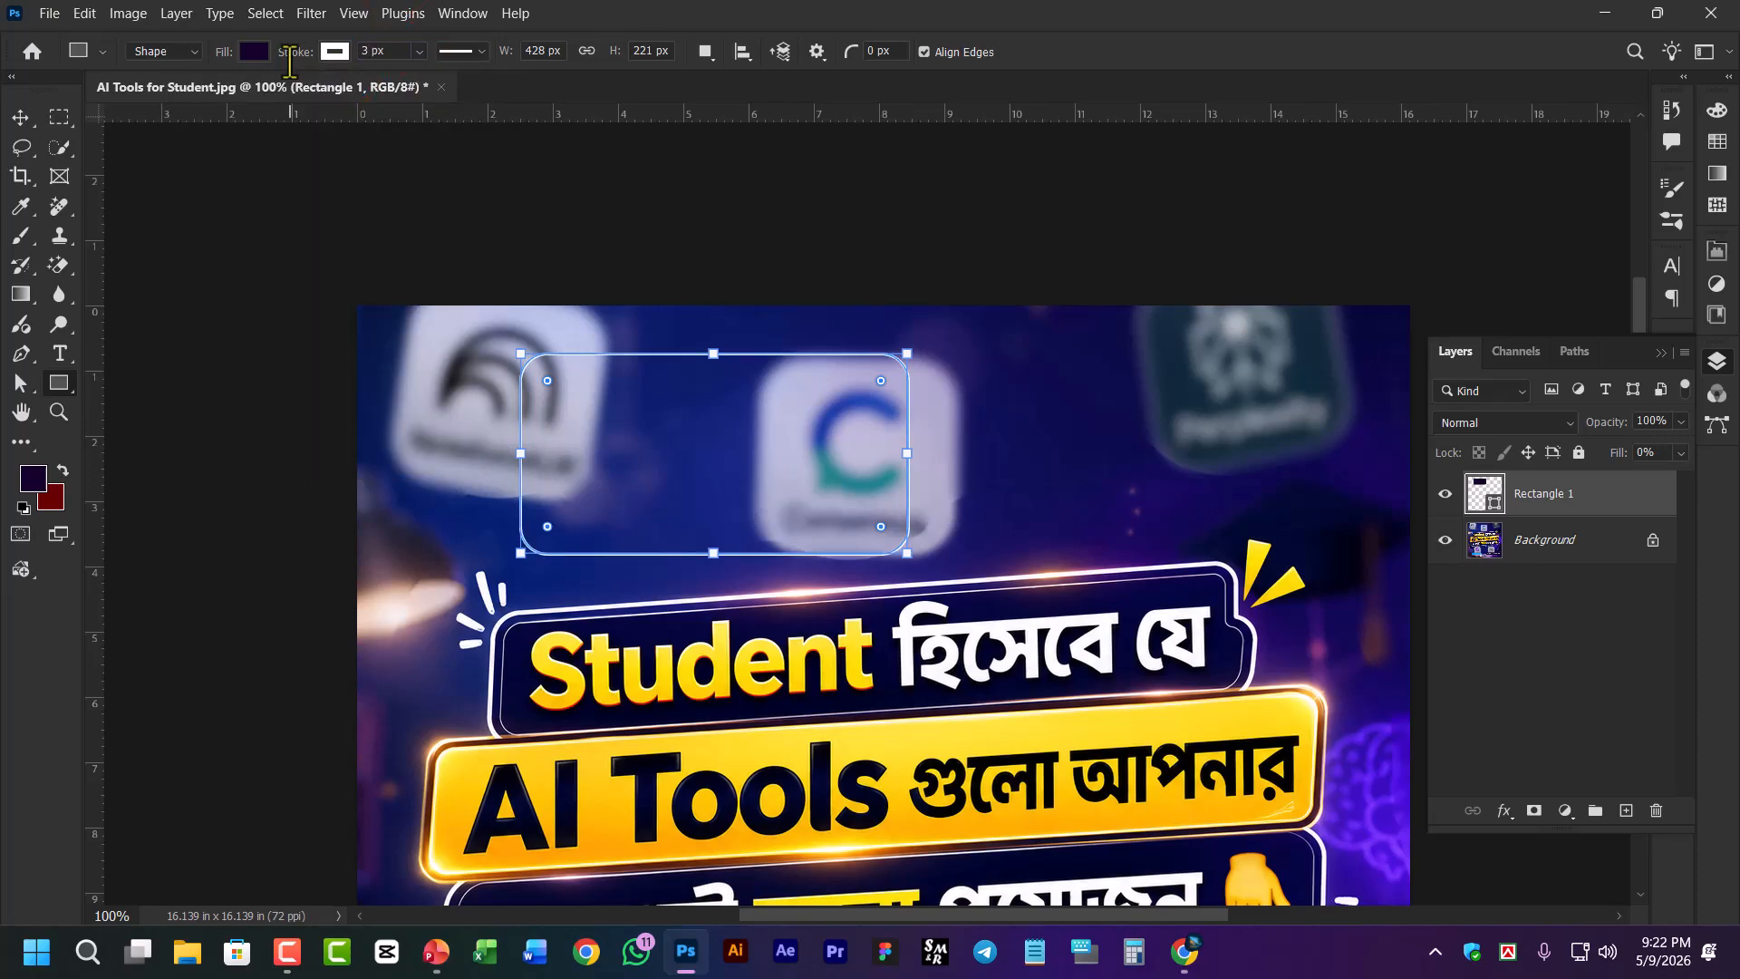
Move the outlined rectangle slightly left with the Move tool, keeping it selected
left_click(20, 119)
left_click(303, 291)
left_click(822, 471)
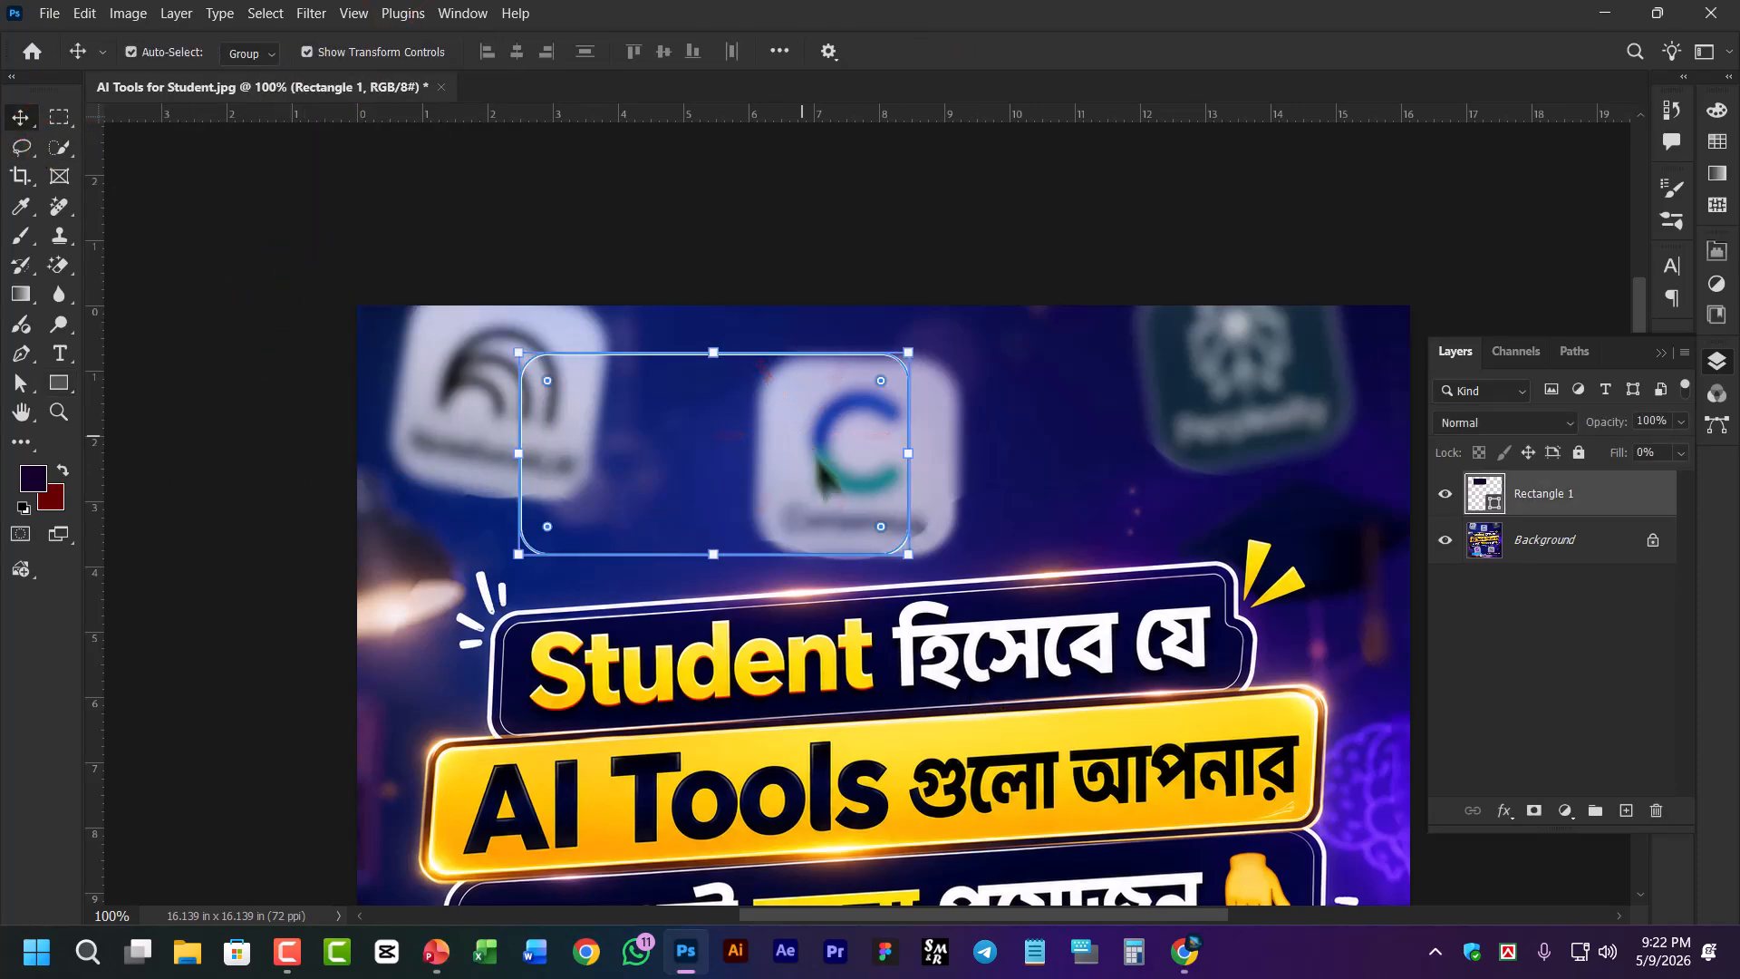
mouse_move(821, 471)
left_mouse_down()
mouse_move(761, 459)
mouse_move(798, 478)
left_mouse_up()
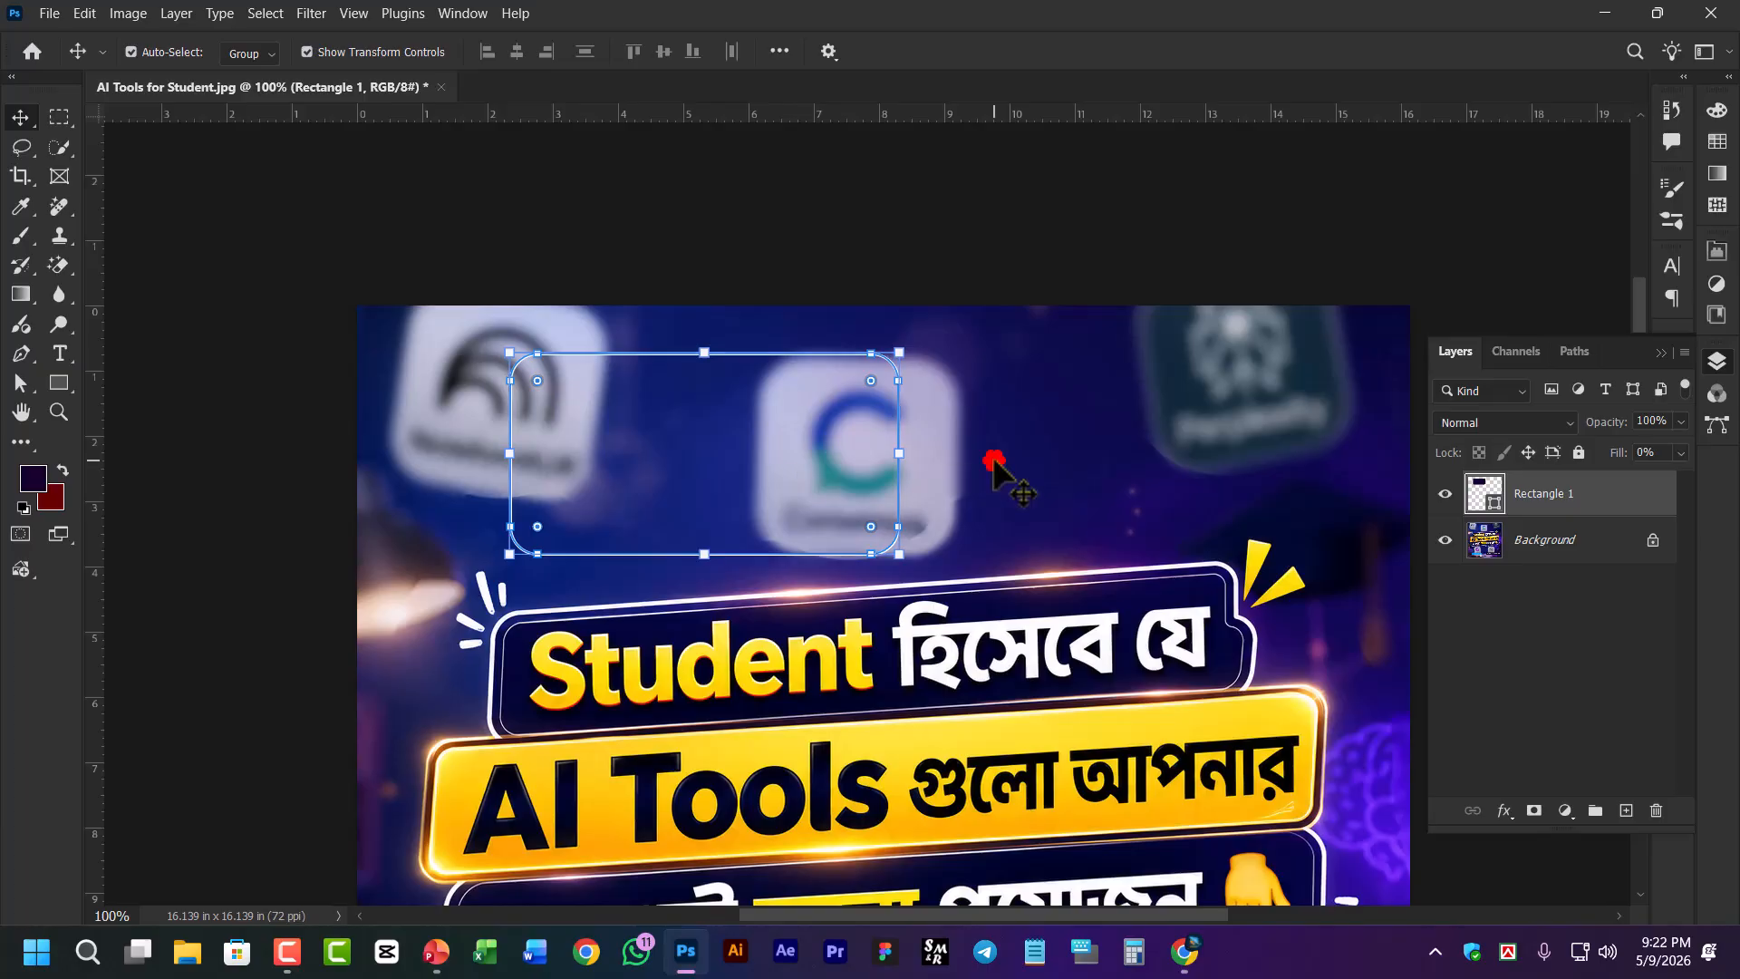
left_click(994, 462)
left_click(840, 459)
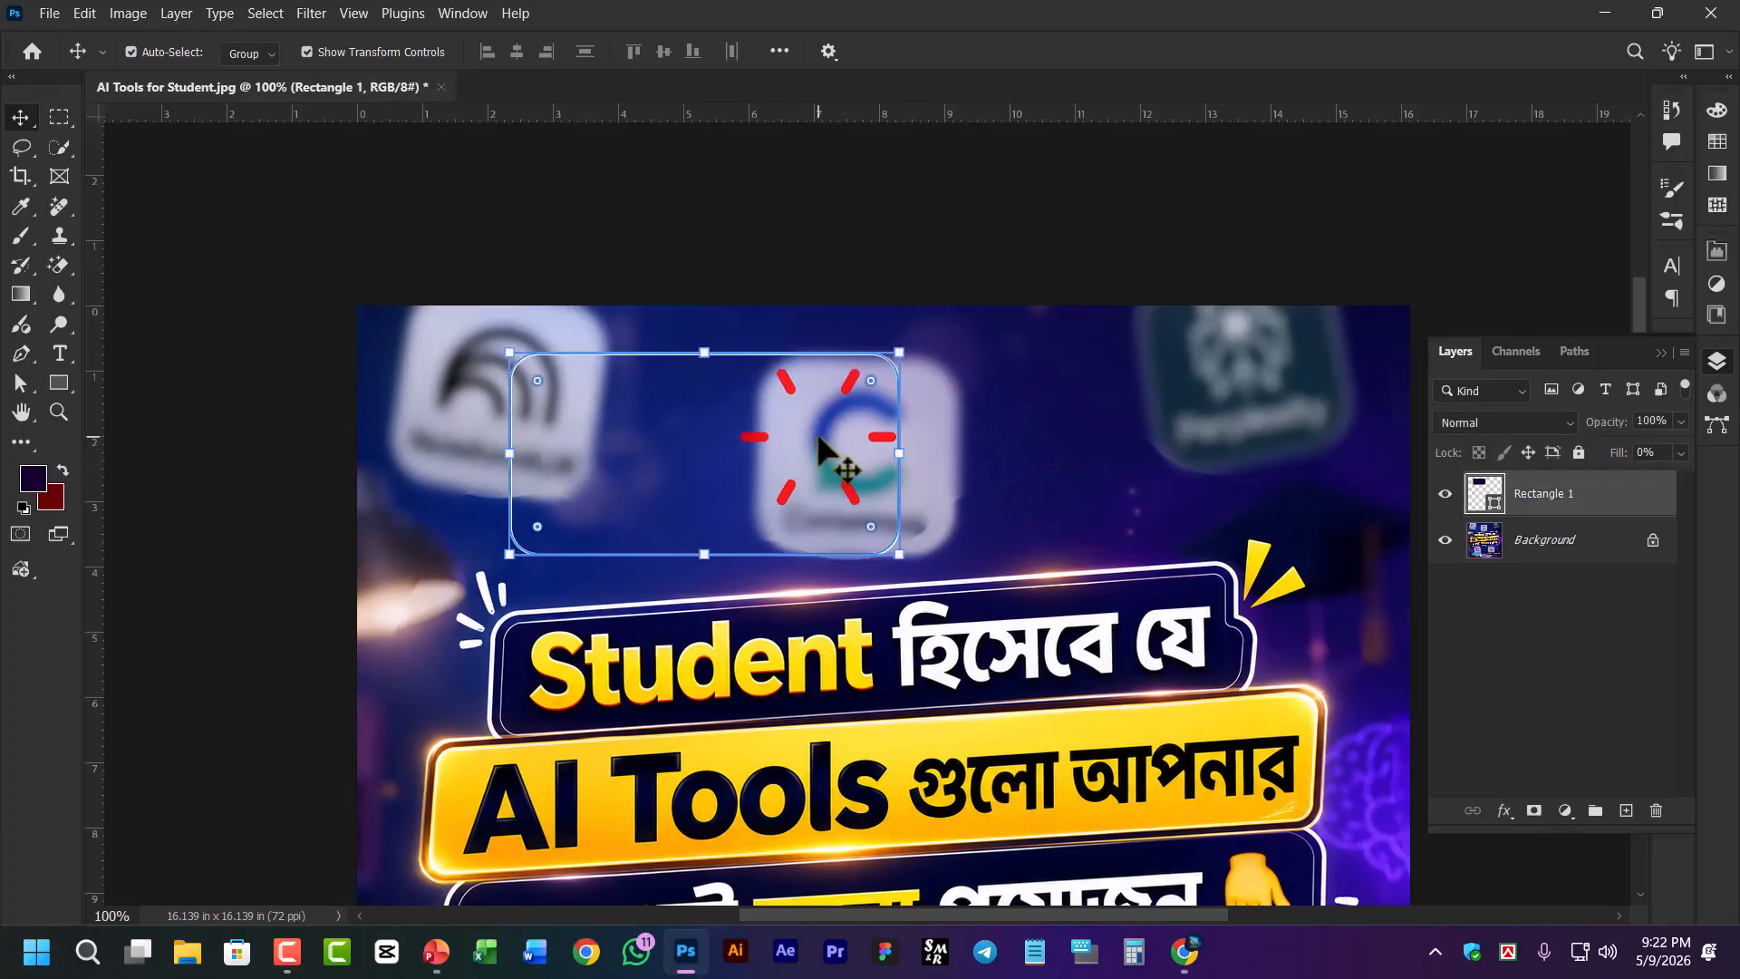
Set the rectangle's fill to 16% and deselect it
left_click(1679, 454)
left_click_drag(1595, 475, 1584, 473)
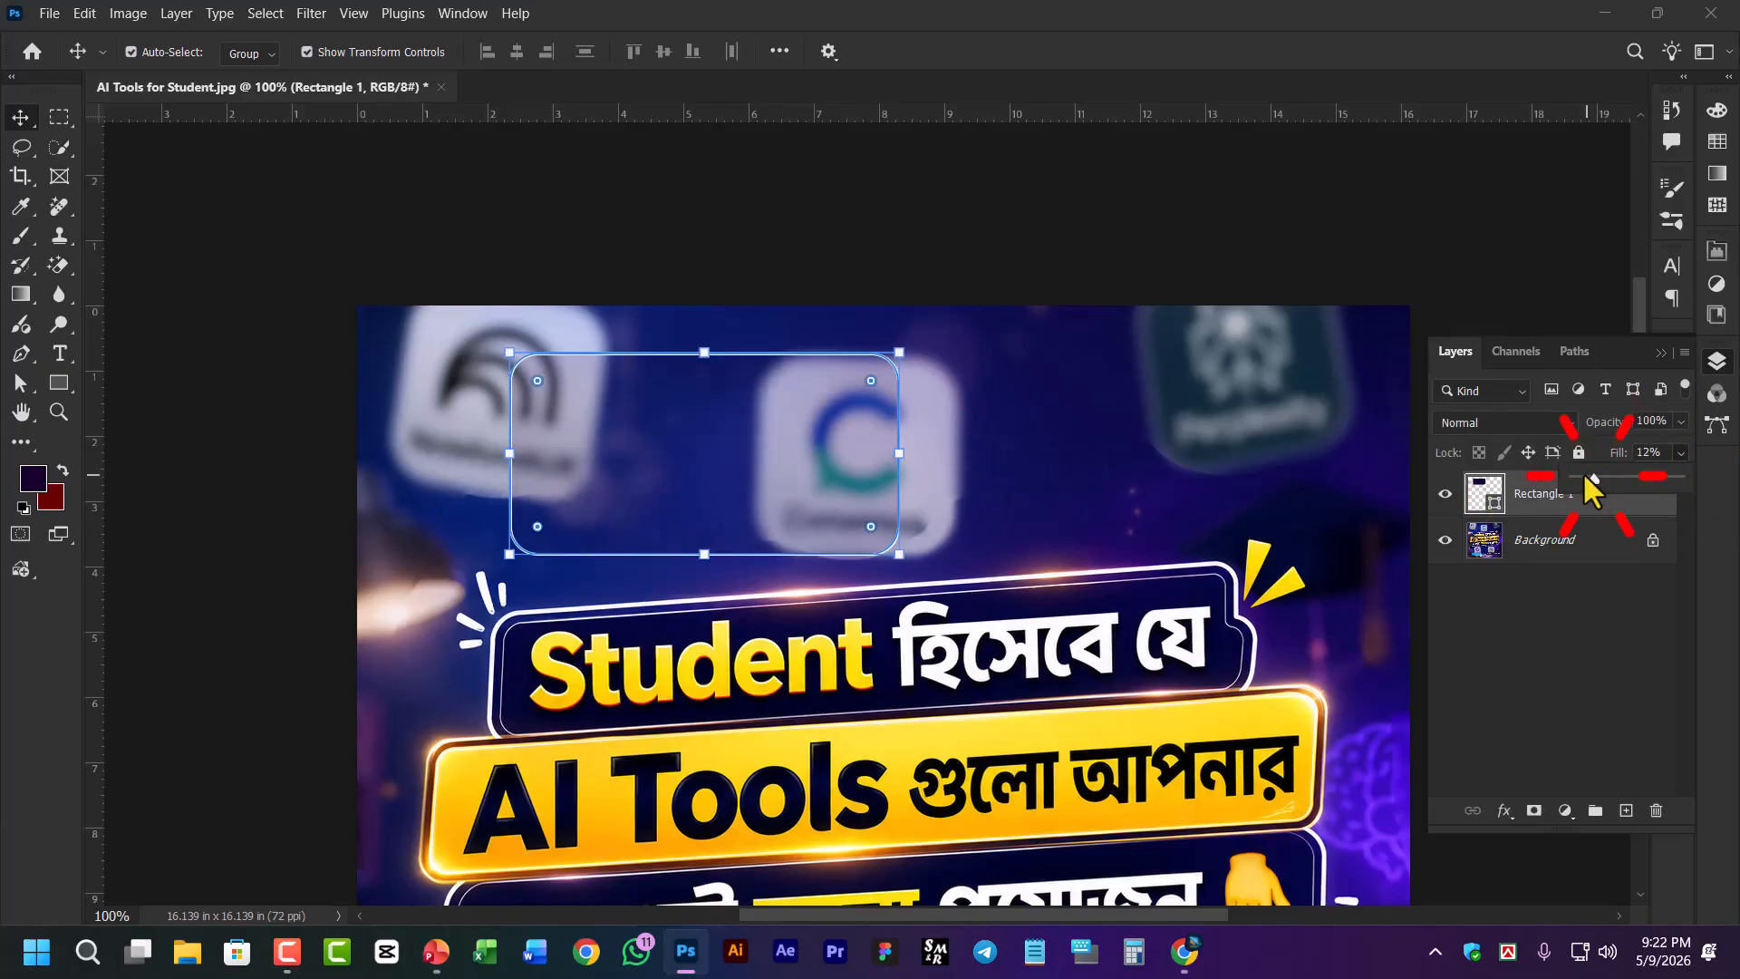
left_click(1592, 475)
left_click(1033, 309)
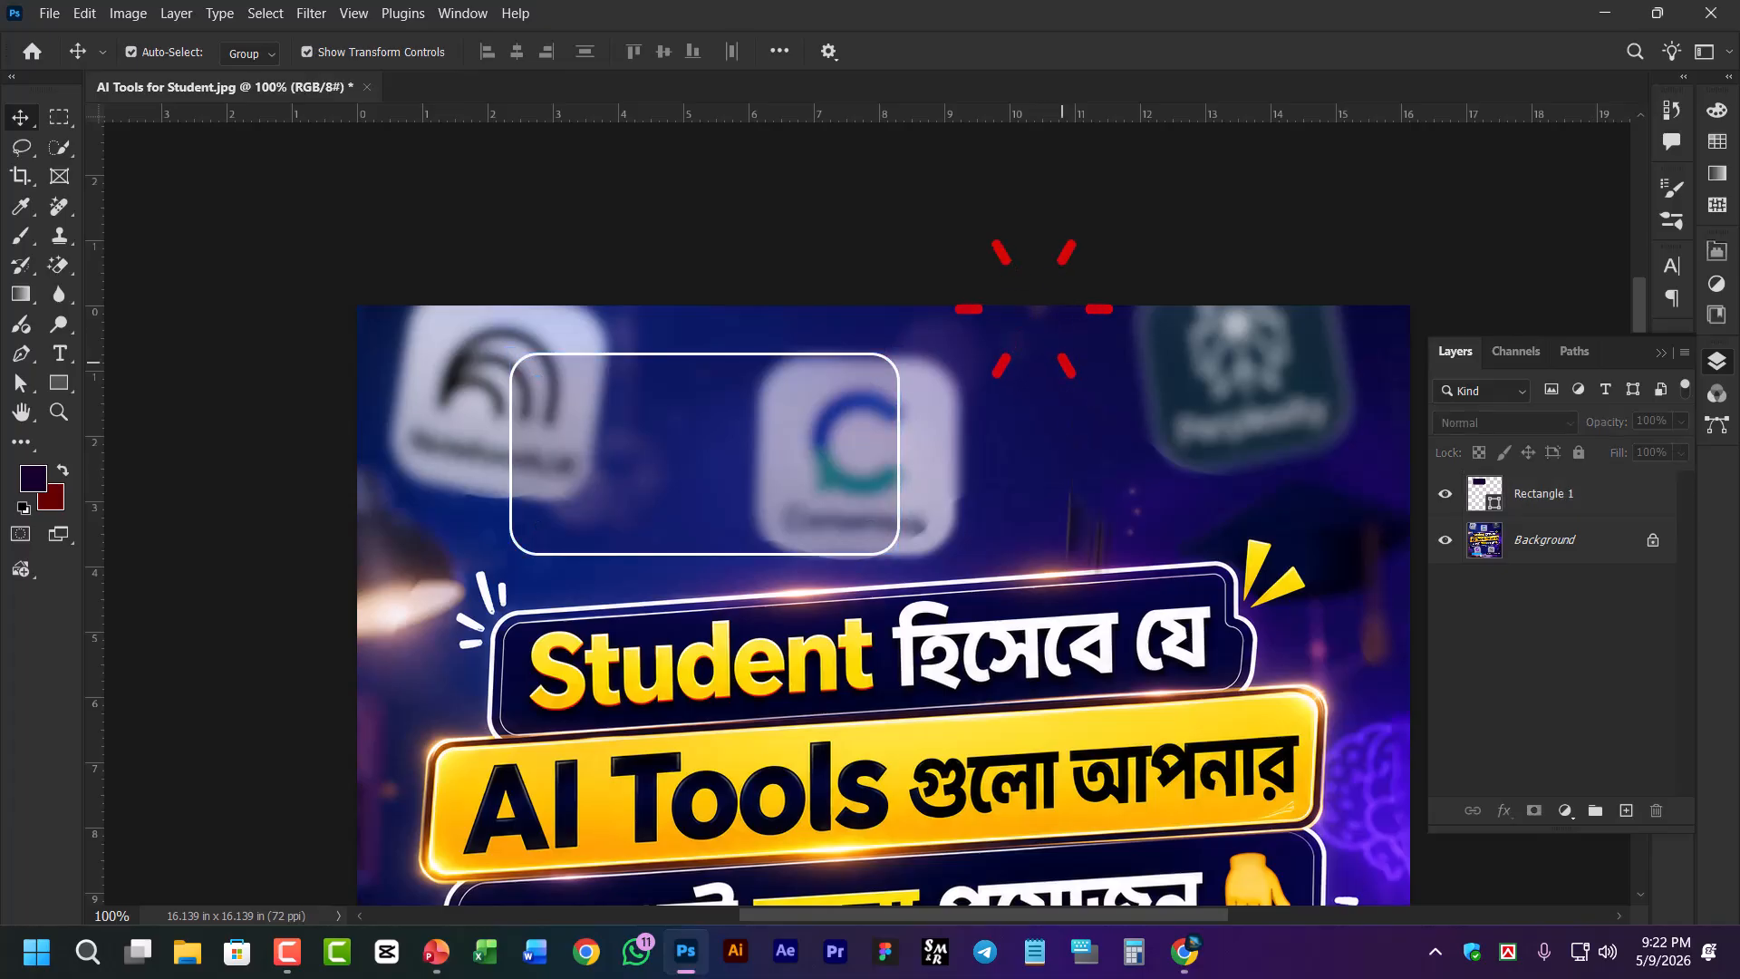
Examine the rectangle's faint fill and white outline over the logos, both selected and deselected and at 66.67% zoom
left_click(752, 474)
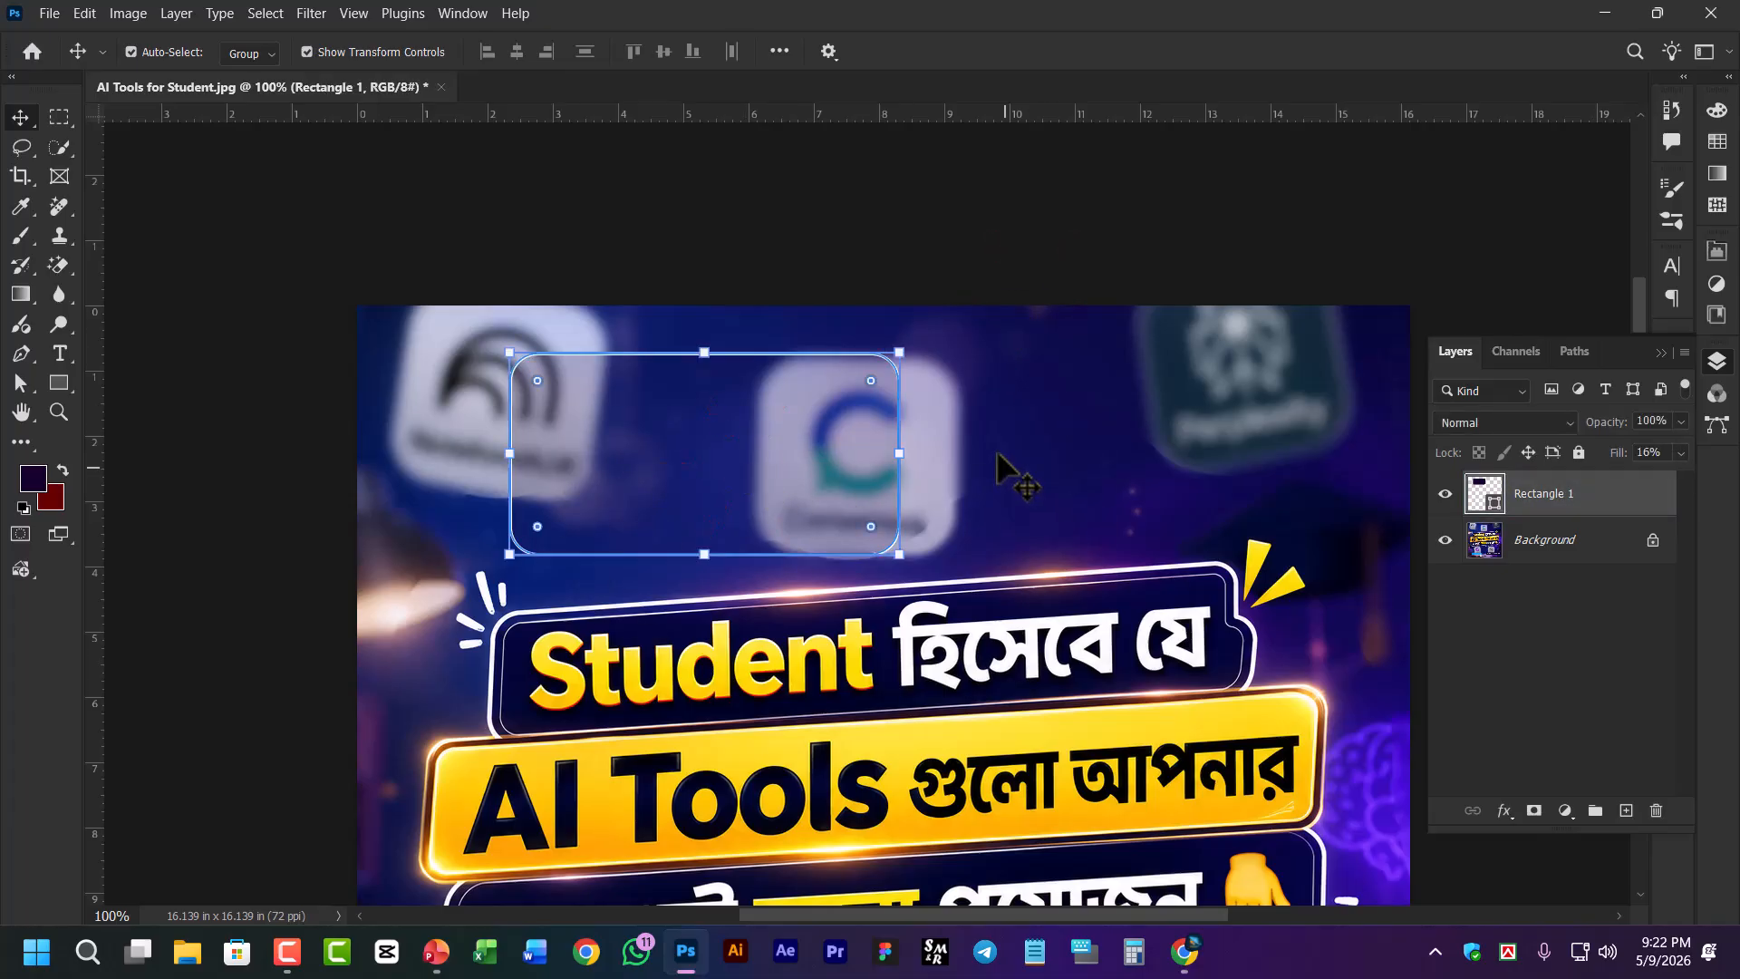
left_click(998, 455)
left_click(829, 439)
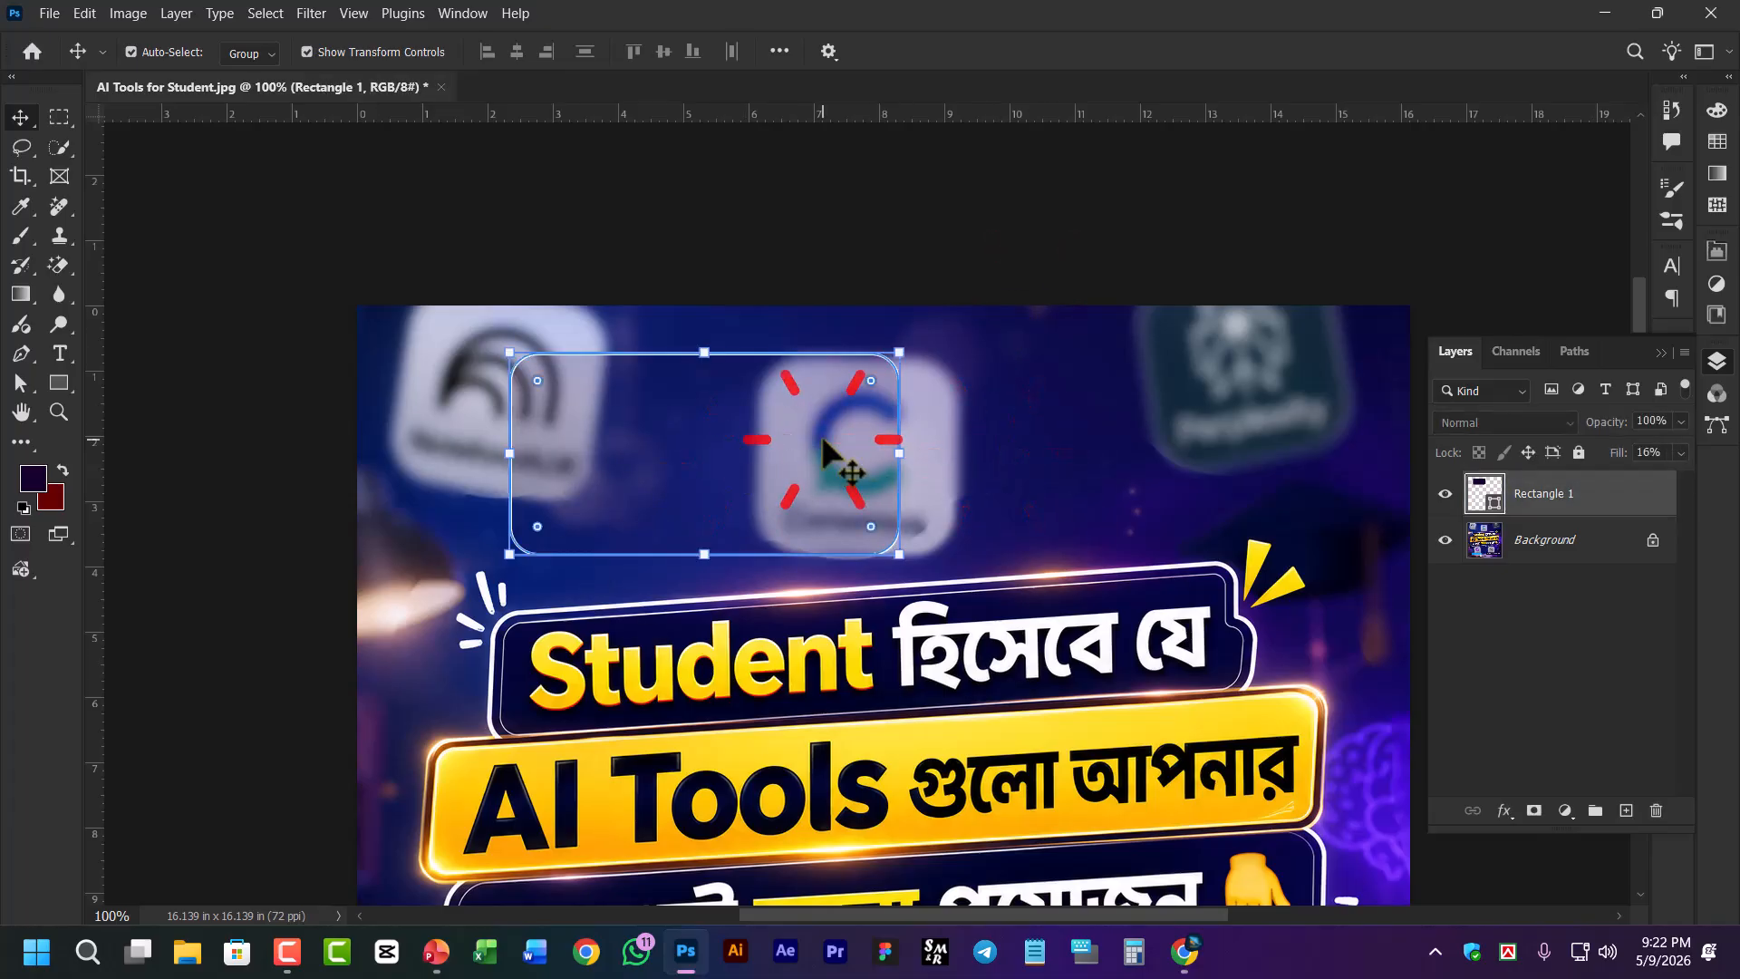
left_click(1034, 471)
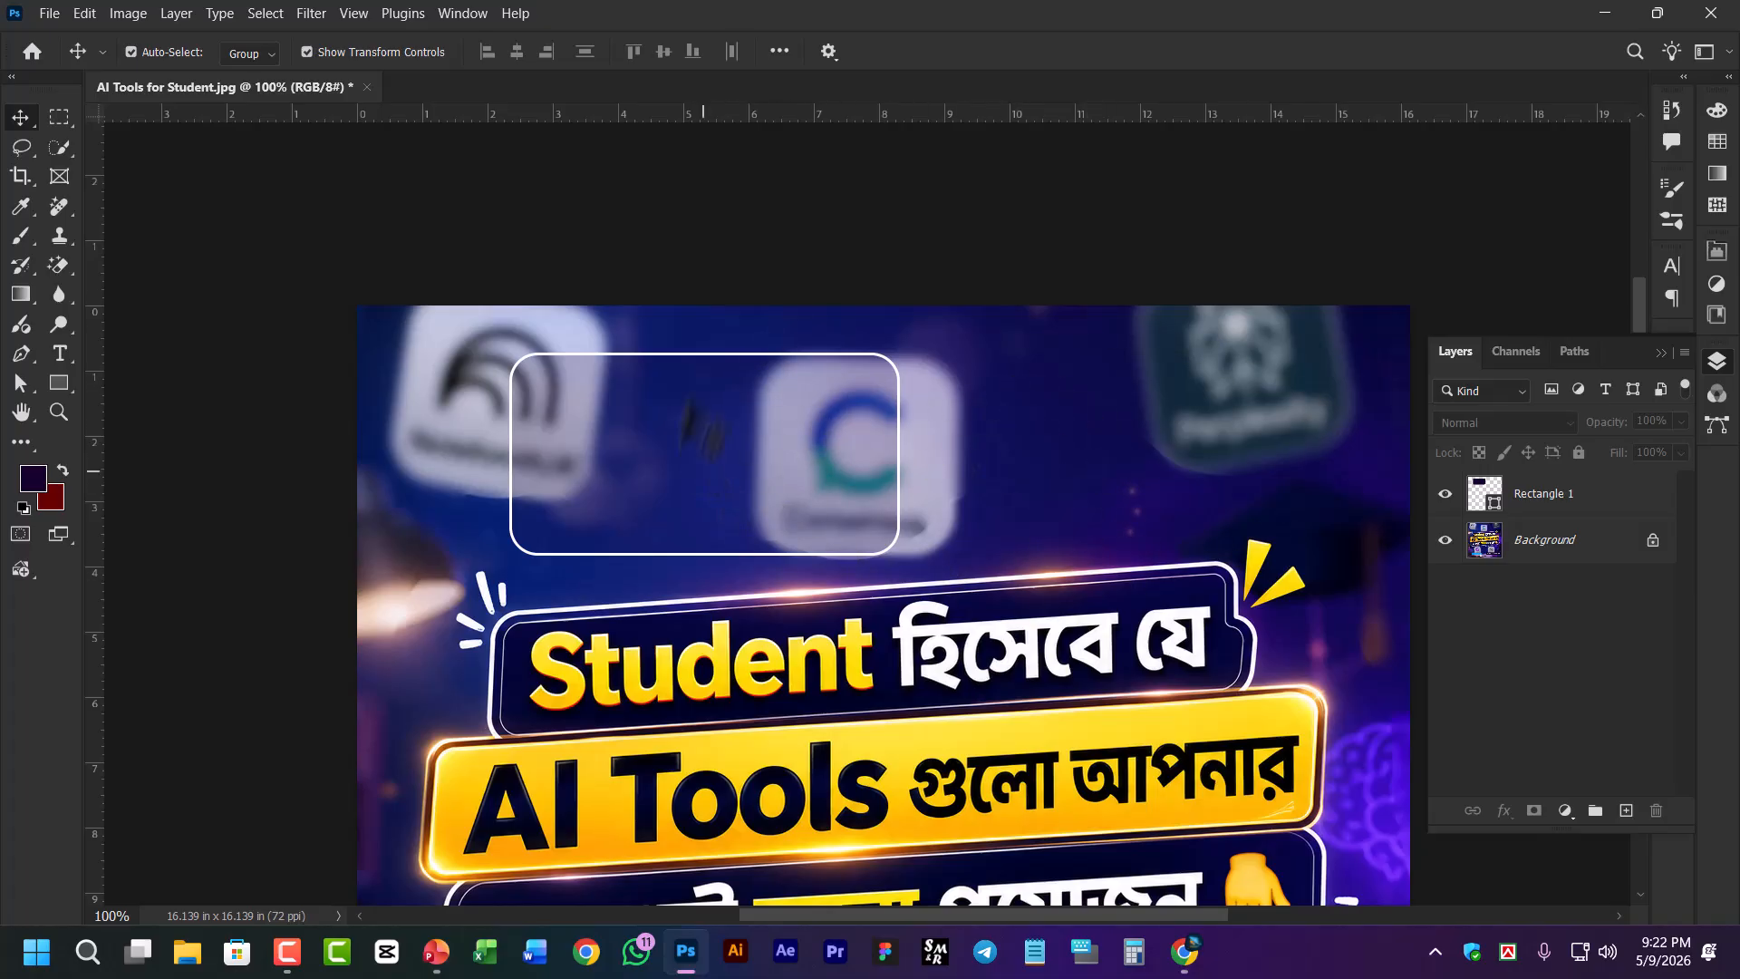
left_click(798, 446)
left_click(1034, 389)
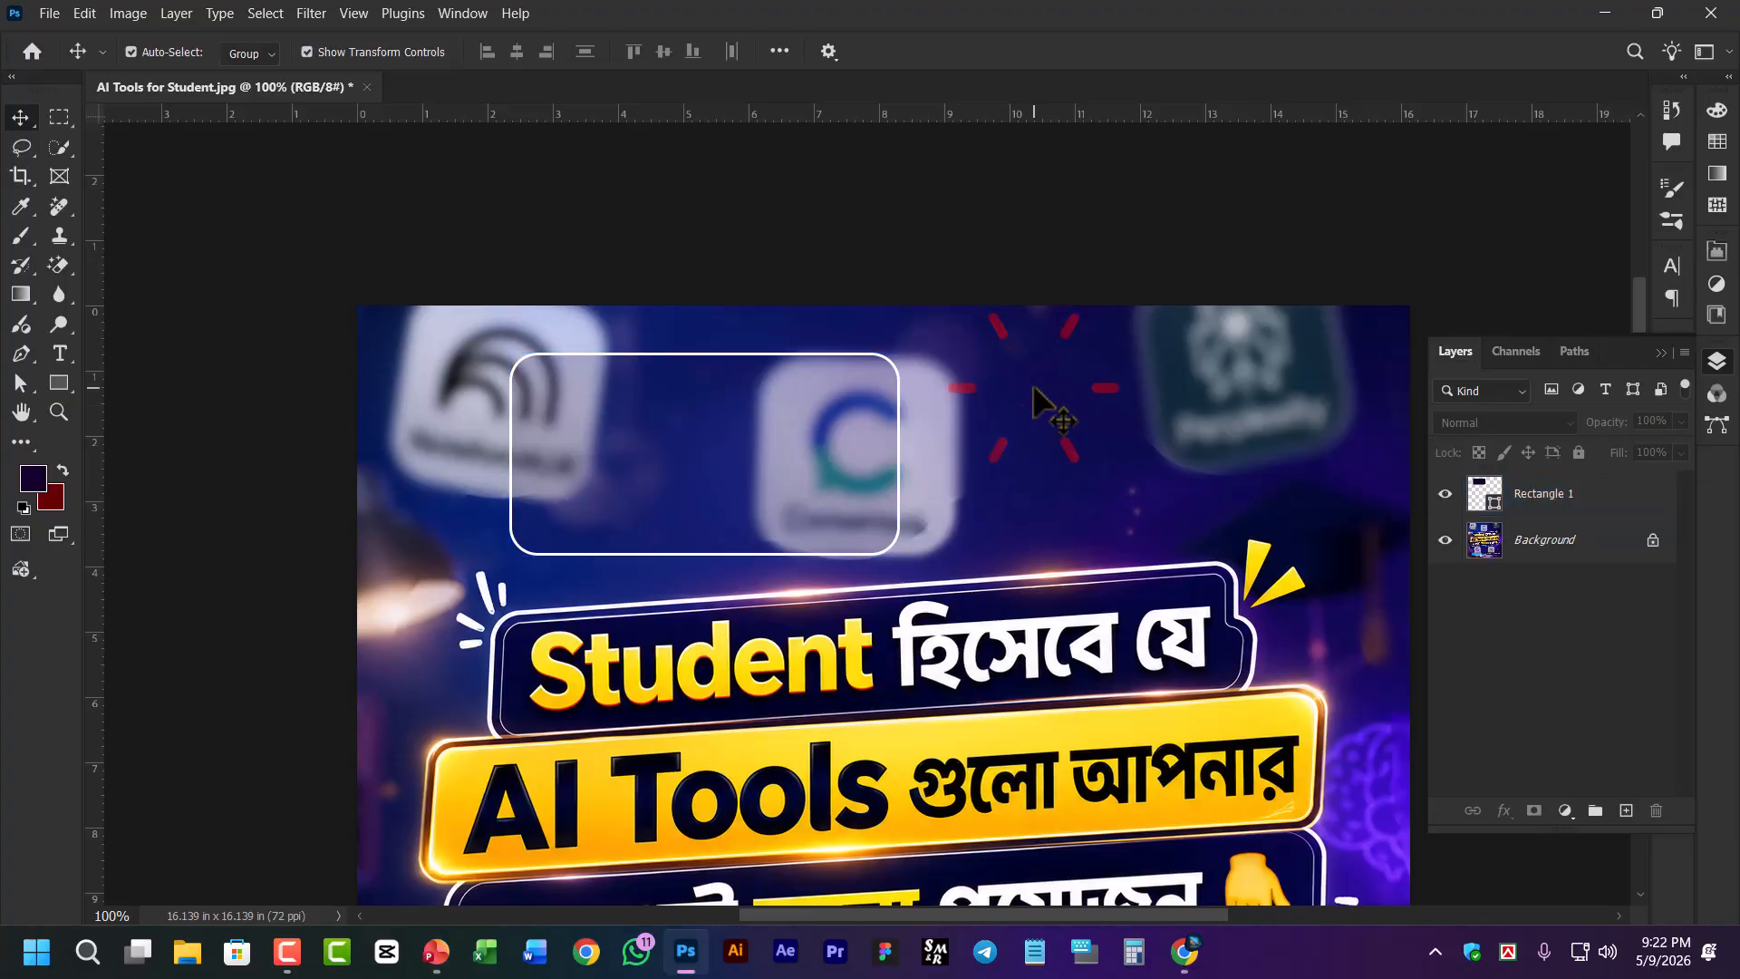
key("ctrl+minus")
key("ctrl+minus")
key("ctrl+plus")
key("space")
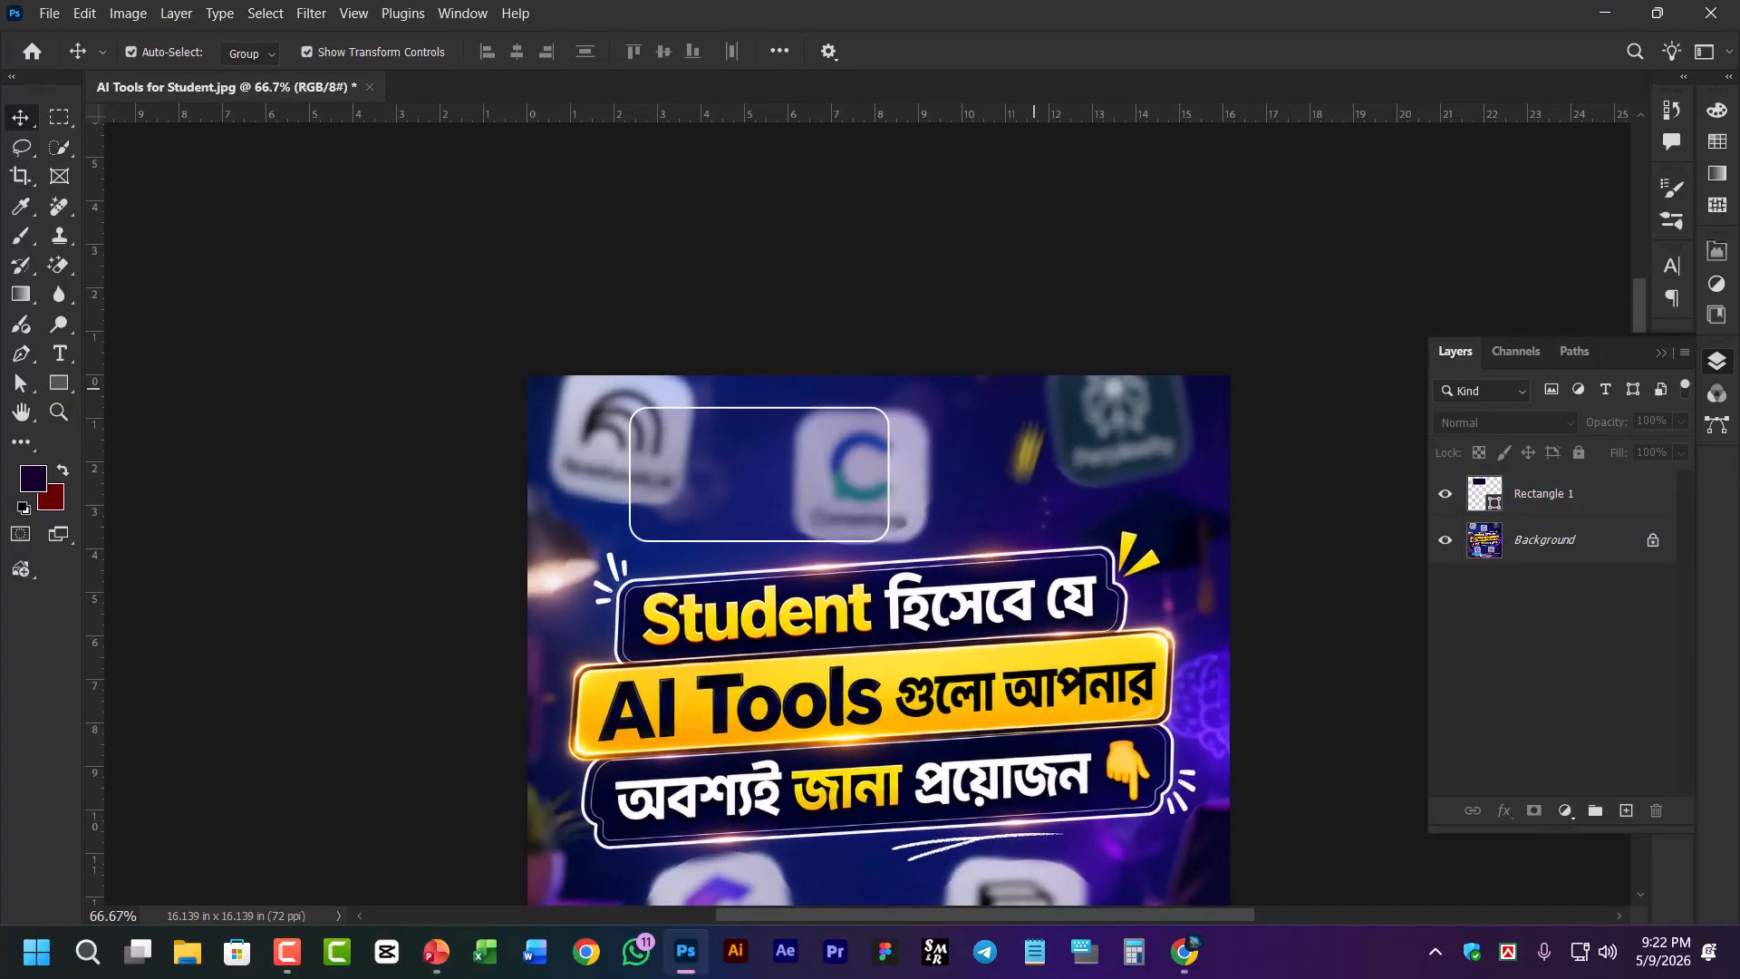
left_click_drag(985, 497, 968, 367)
Close AI Tools for Student.jpg without saving and open the pexels aerial church photo from the recent files
key("ctrl+w")
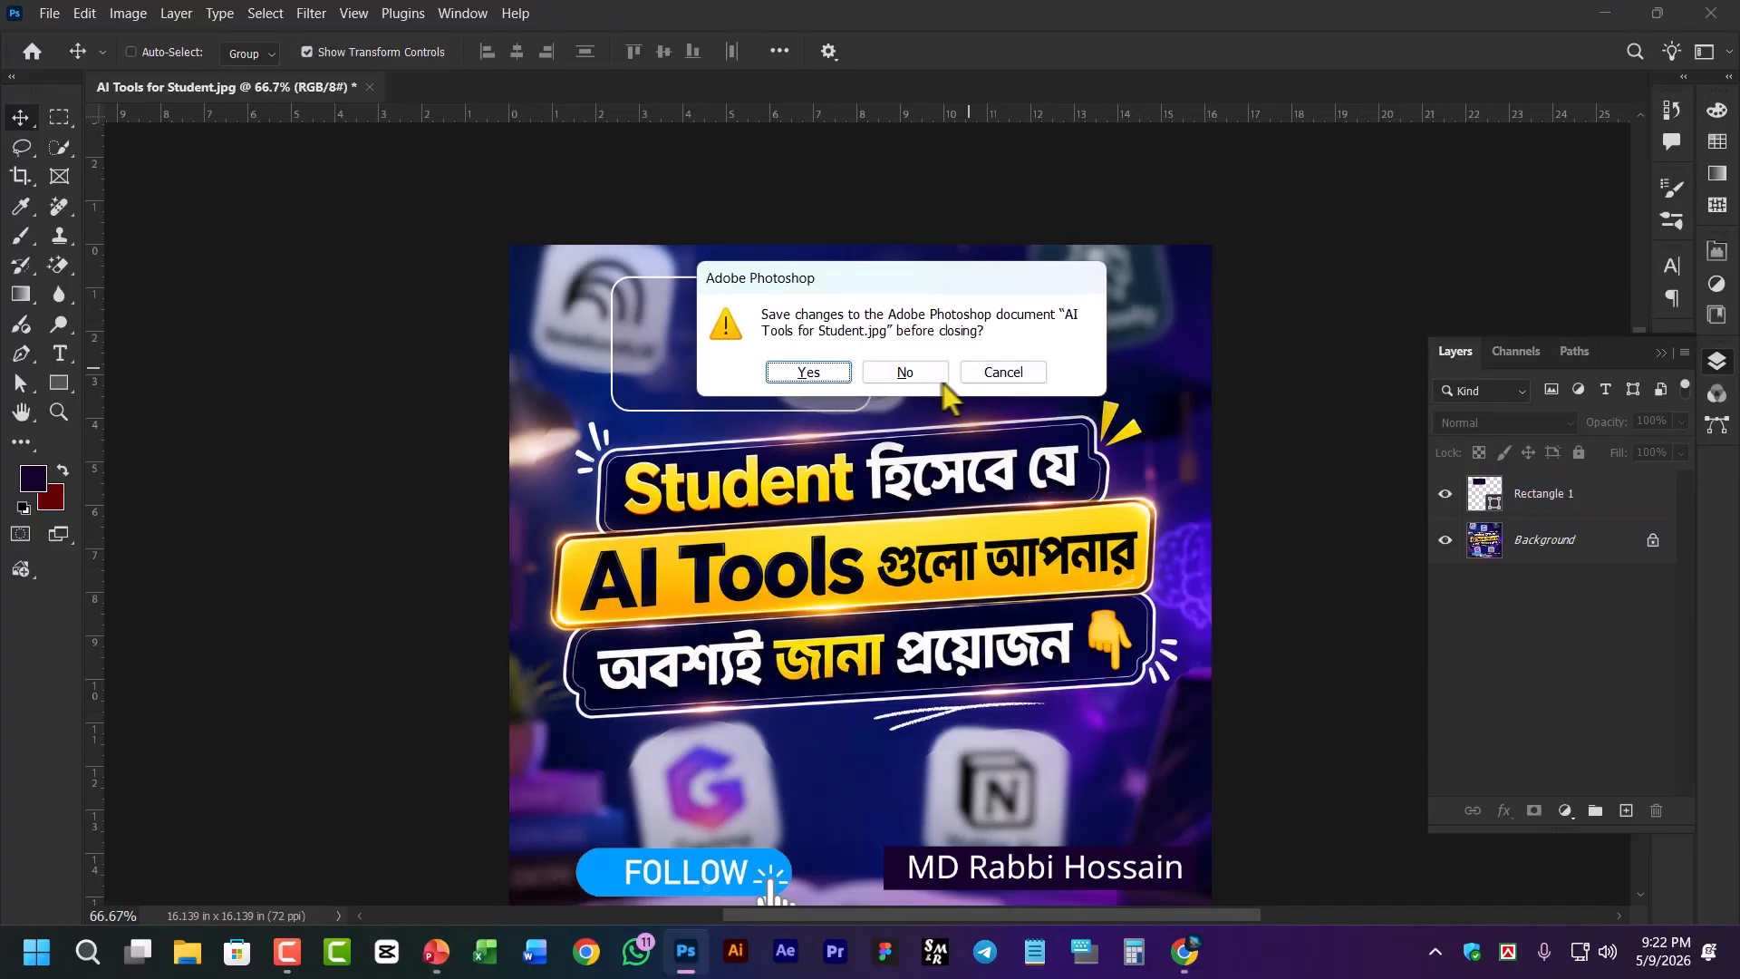
left_click(906, 375)
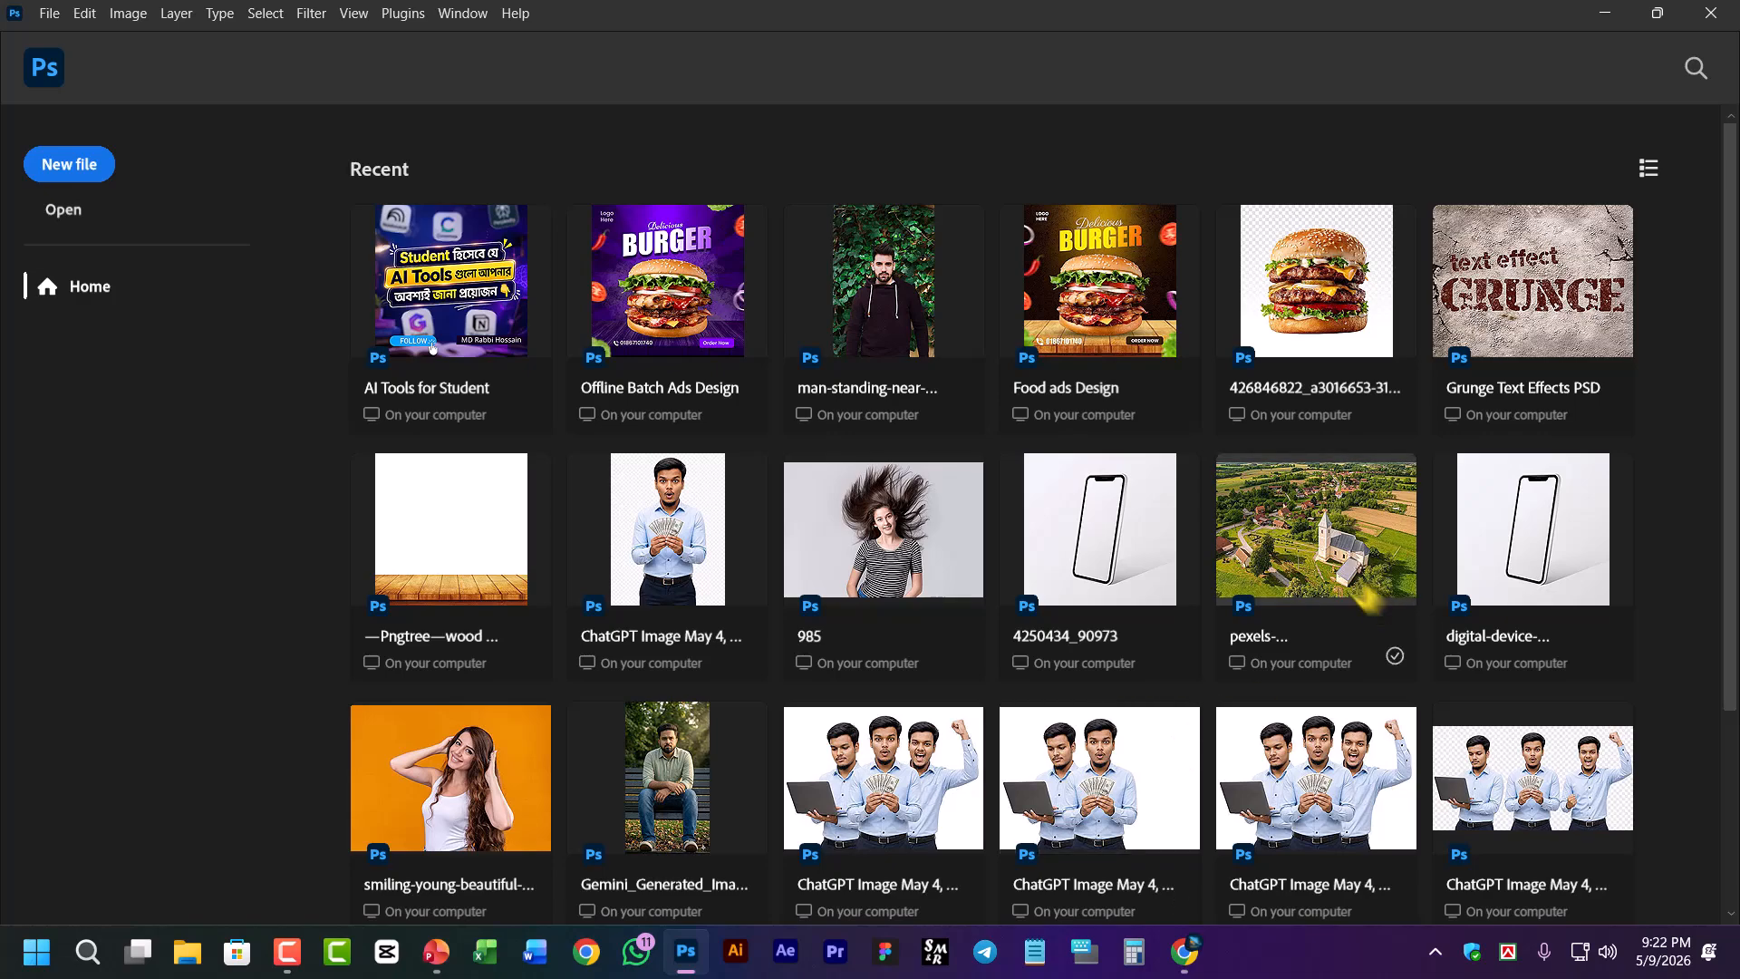
left_click(1360, 580)
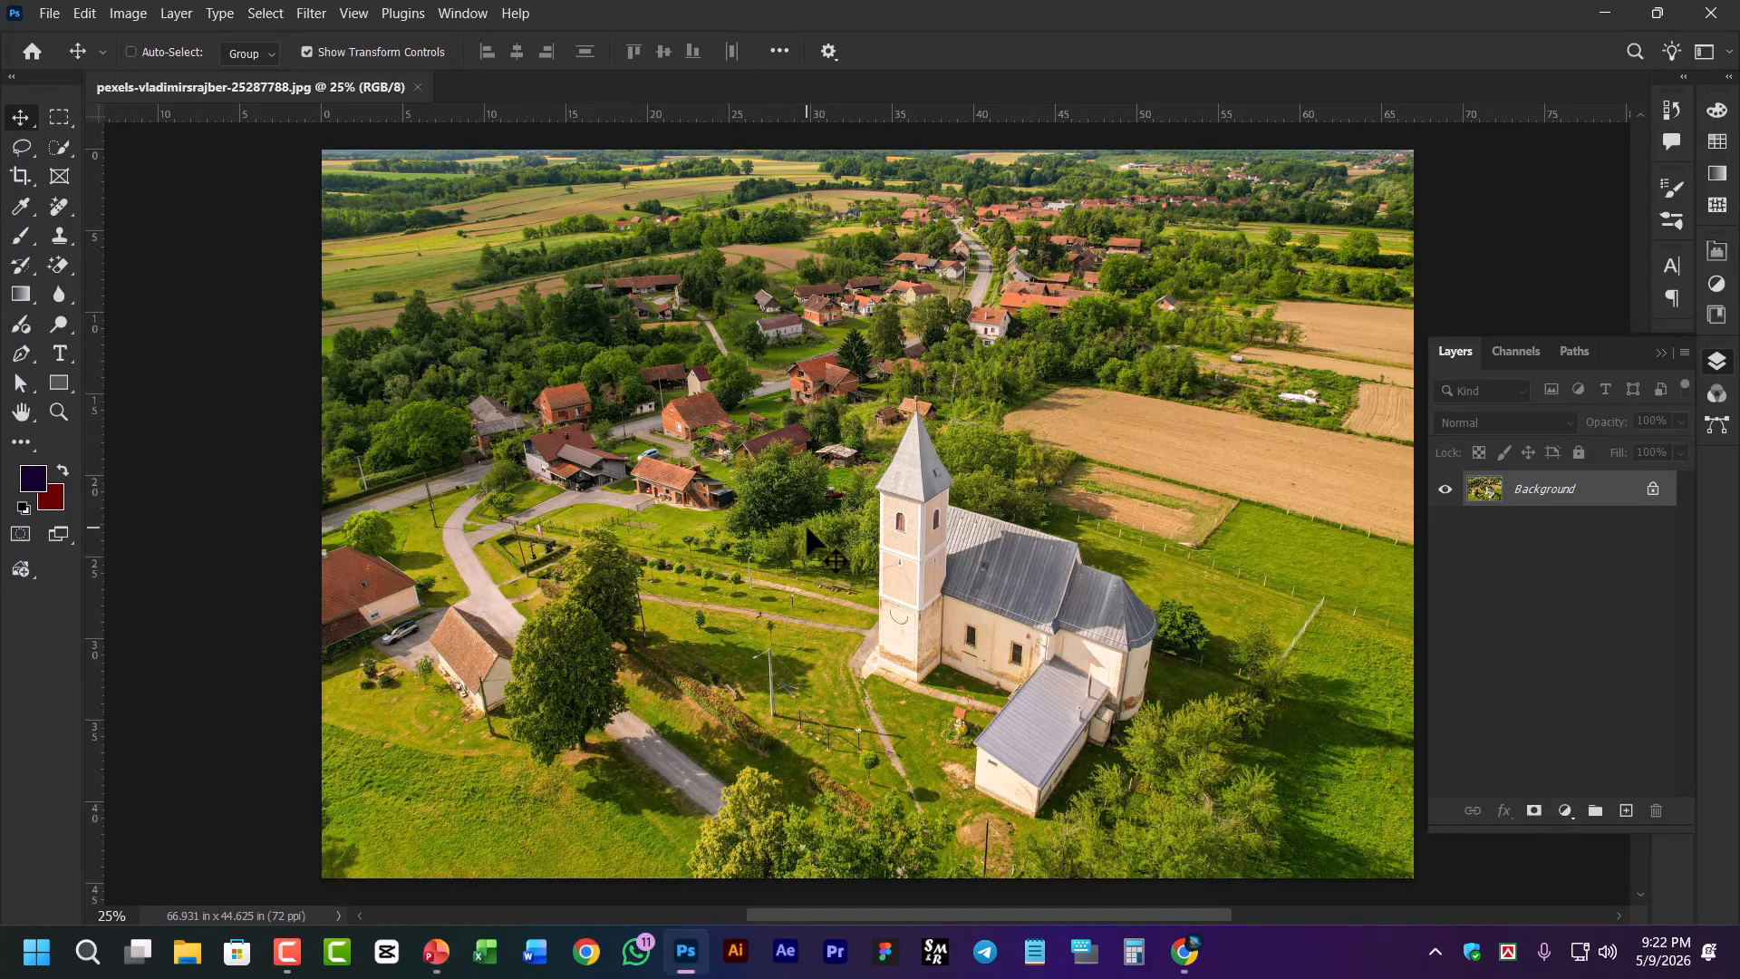
Draw a rectangle about 24.82 by 17.19 in with 1.6 in rounded corners left of the church and set its fill to 0%
left_click(59, 383)
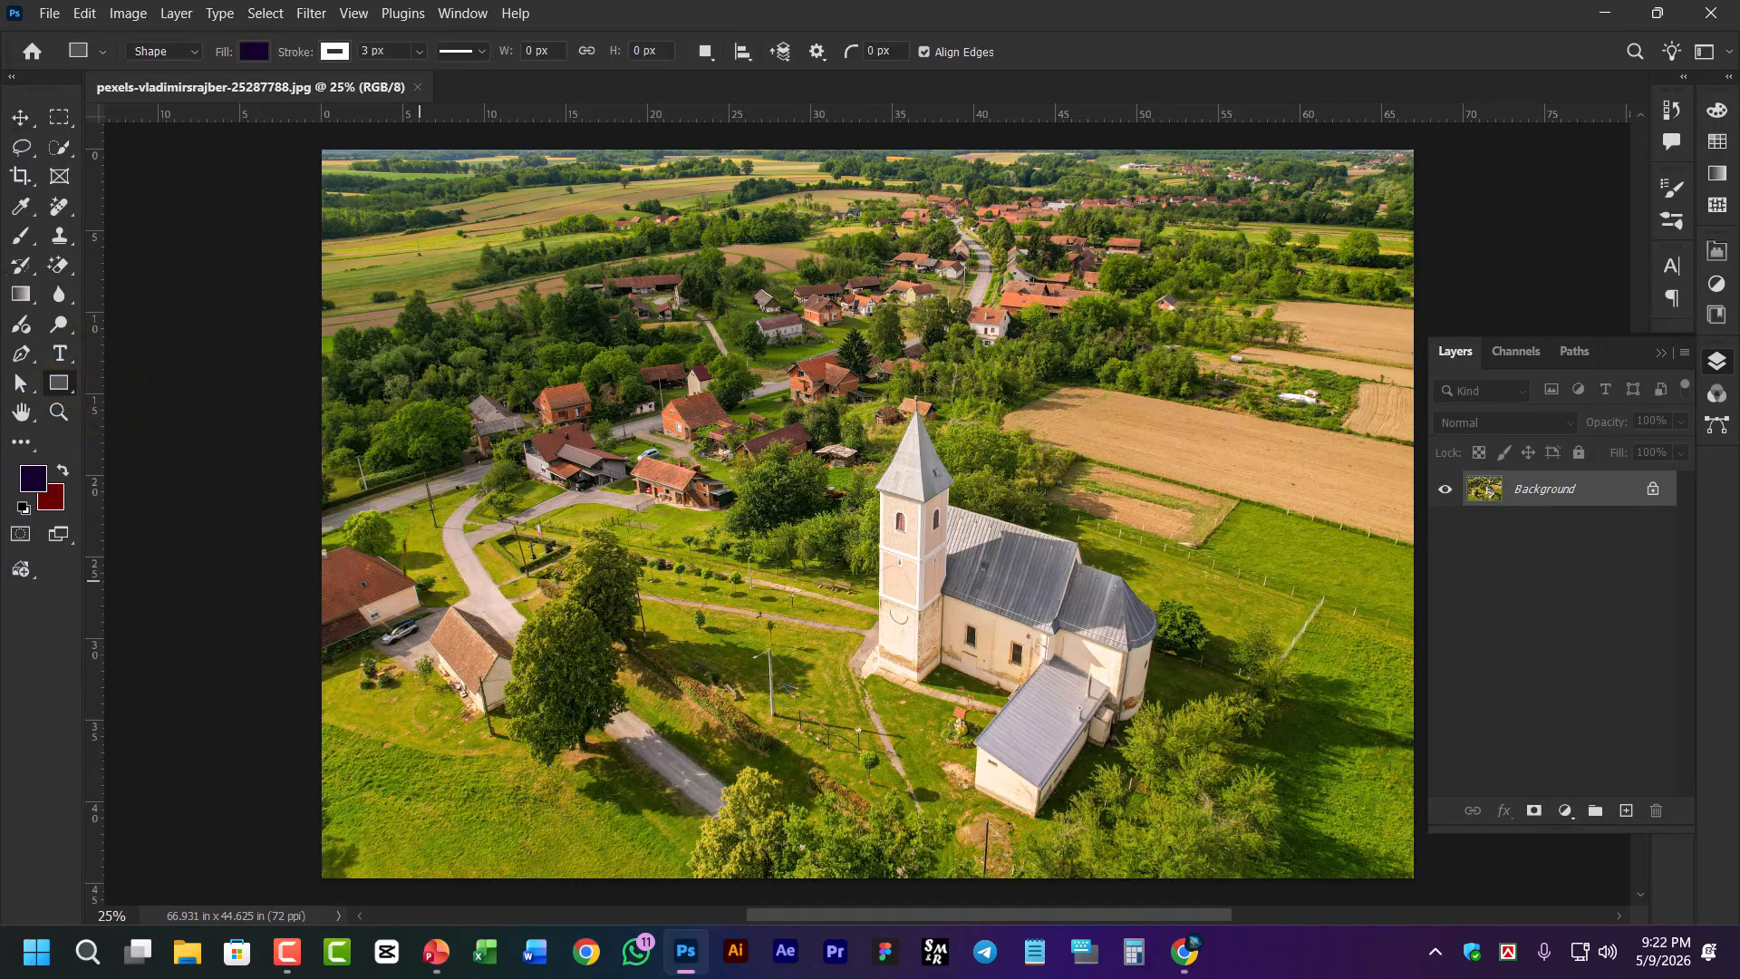
left_click_drag(415, 507, 819, 787)
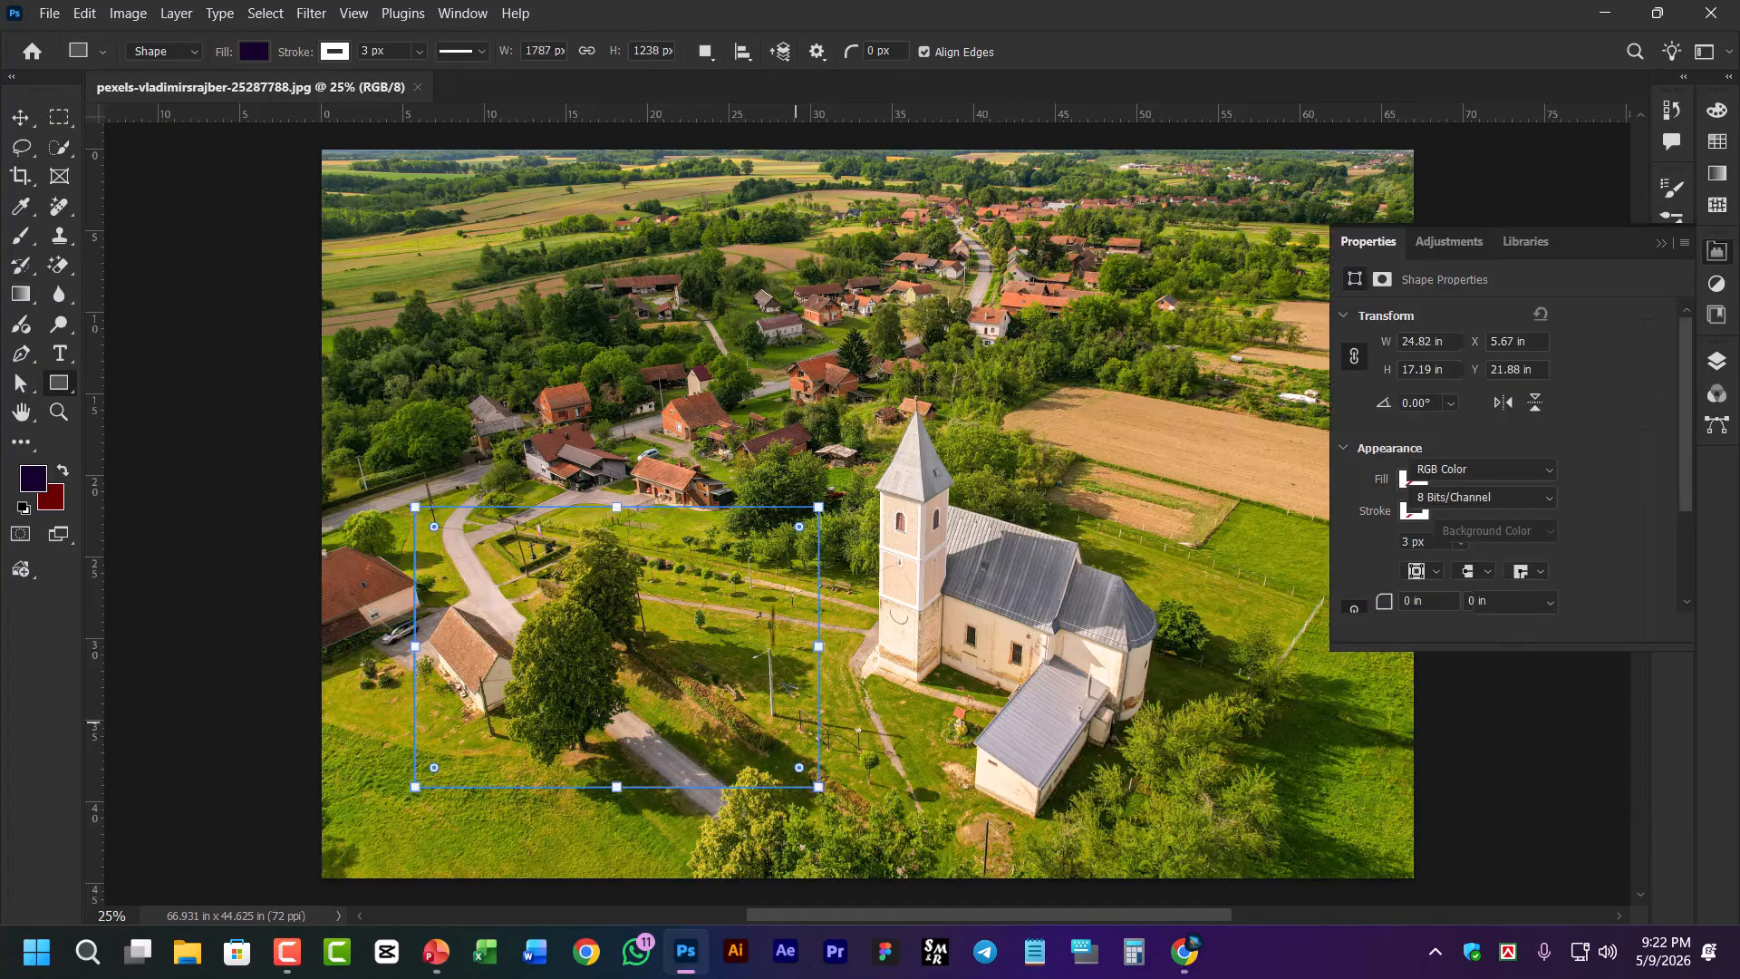
left_click_drag(799, 528, 793, 533)
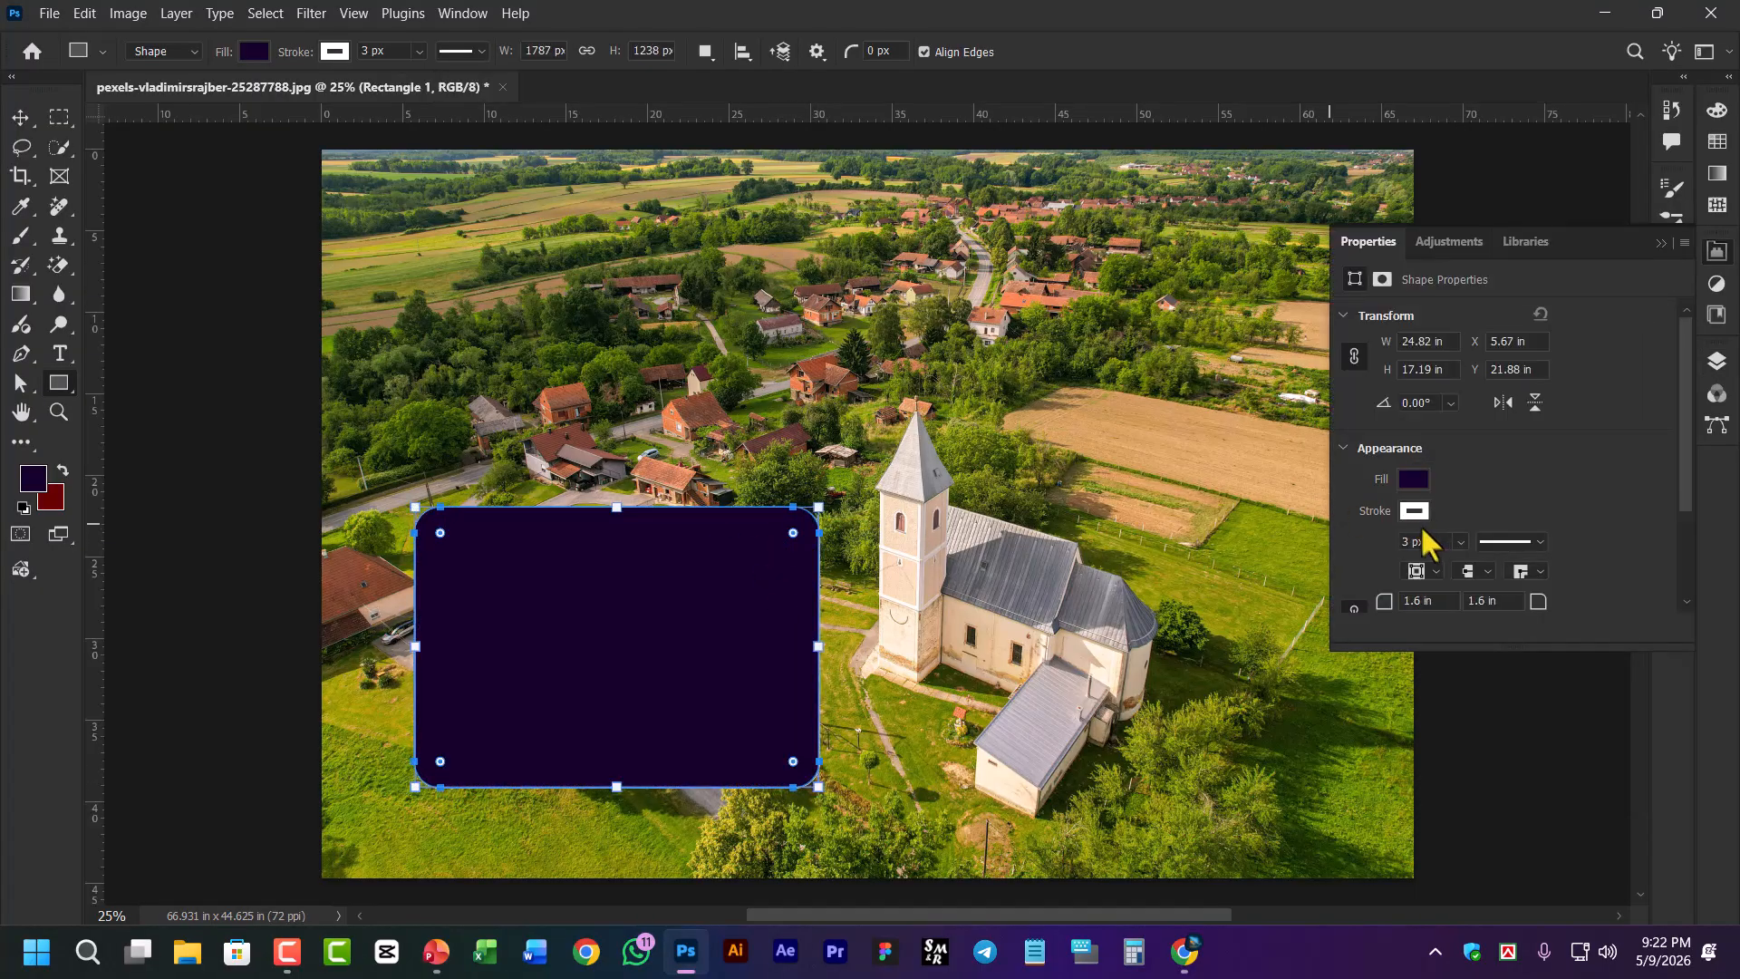
left_click(1718, 368)
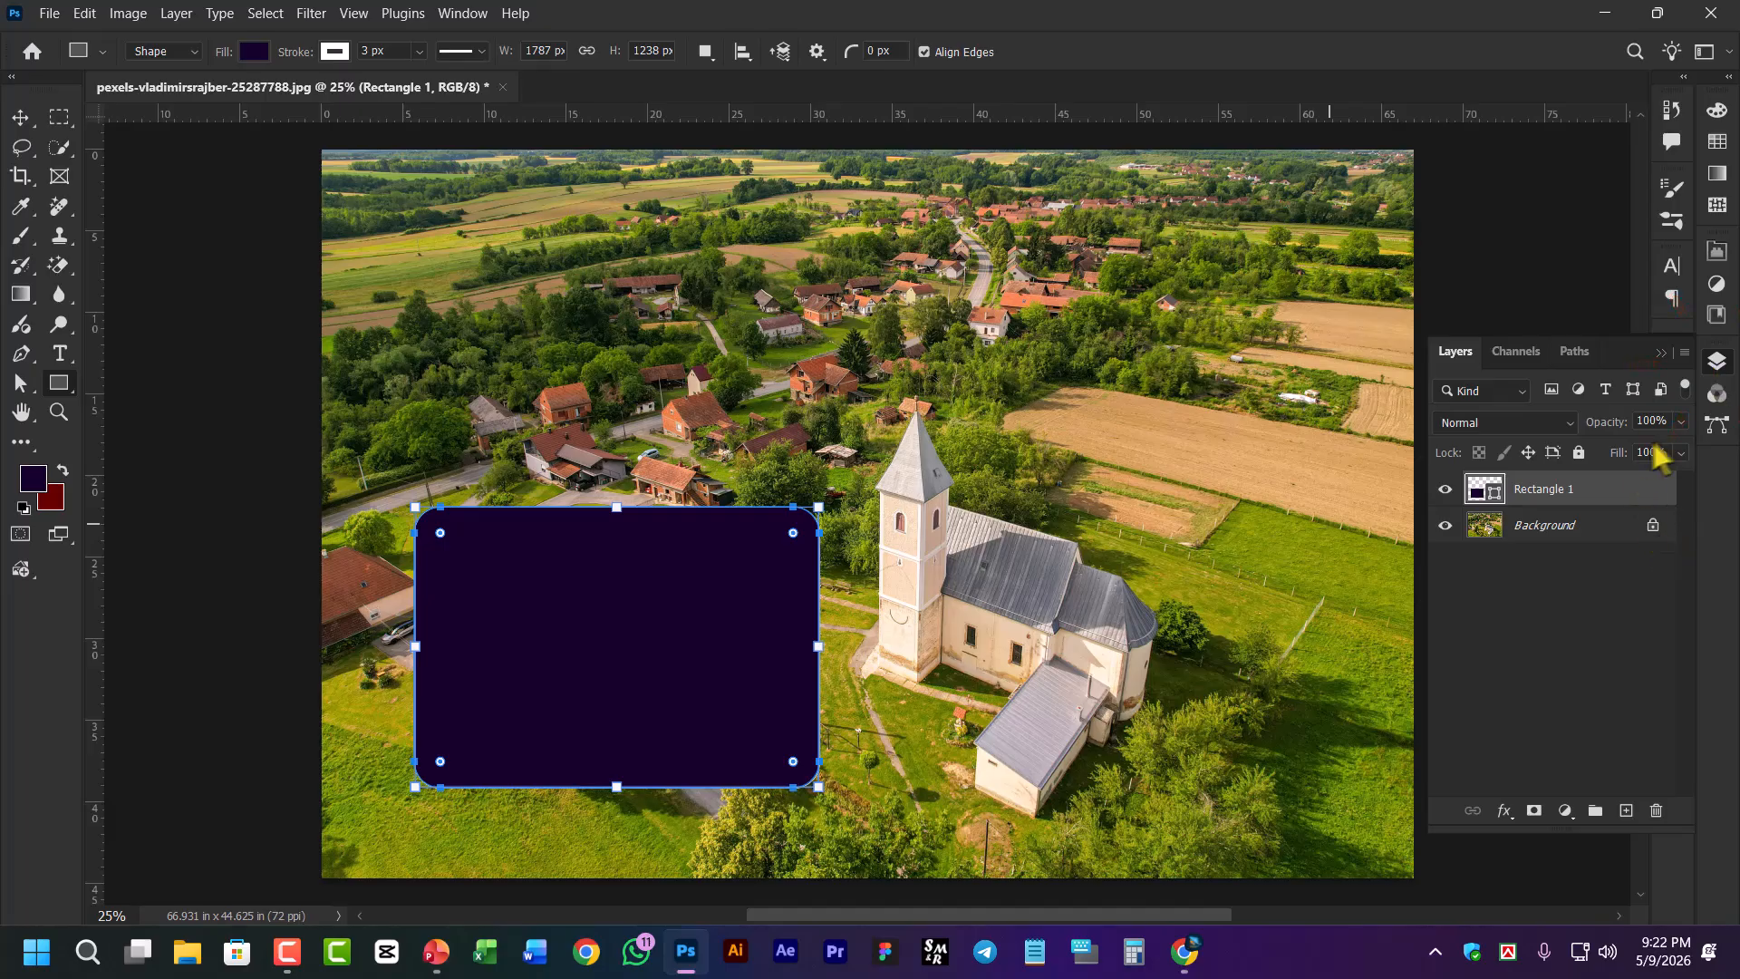
left_click_drag(1680, 454, 1487, 484)
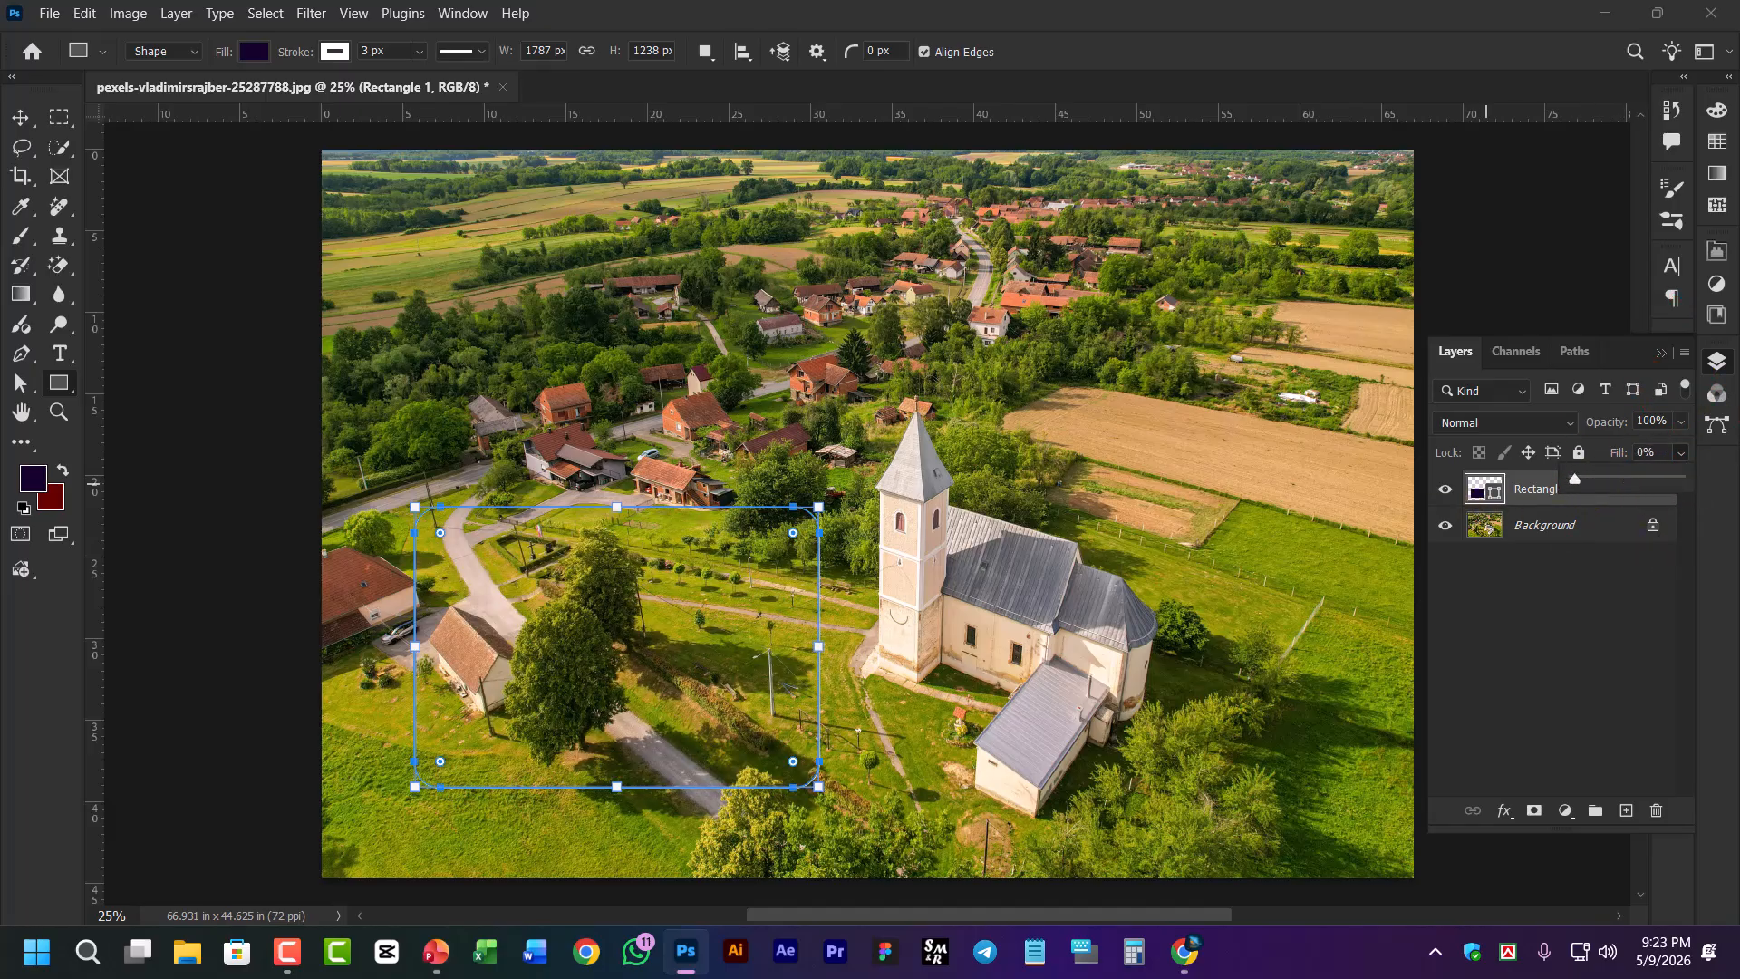
Shorten the rounded rectangle from its upper edge and move it down and slightly left over the small house and tree
left_click(15, 117)
left_click(617, 505)
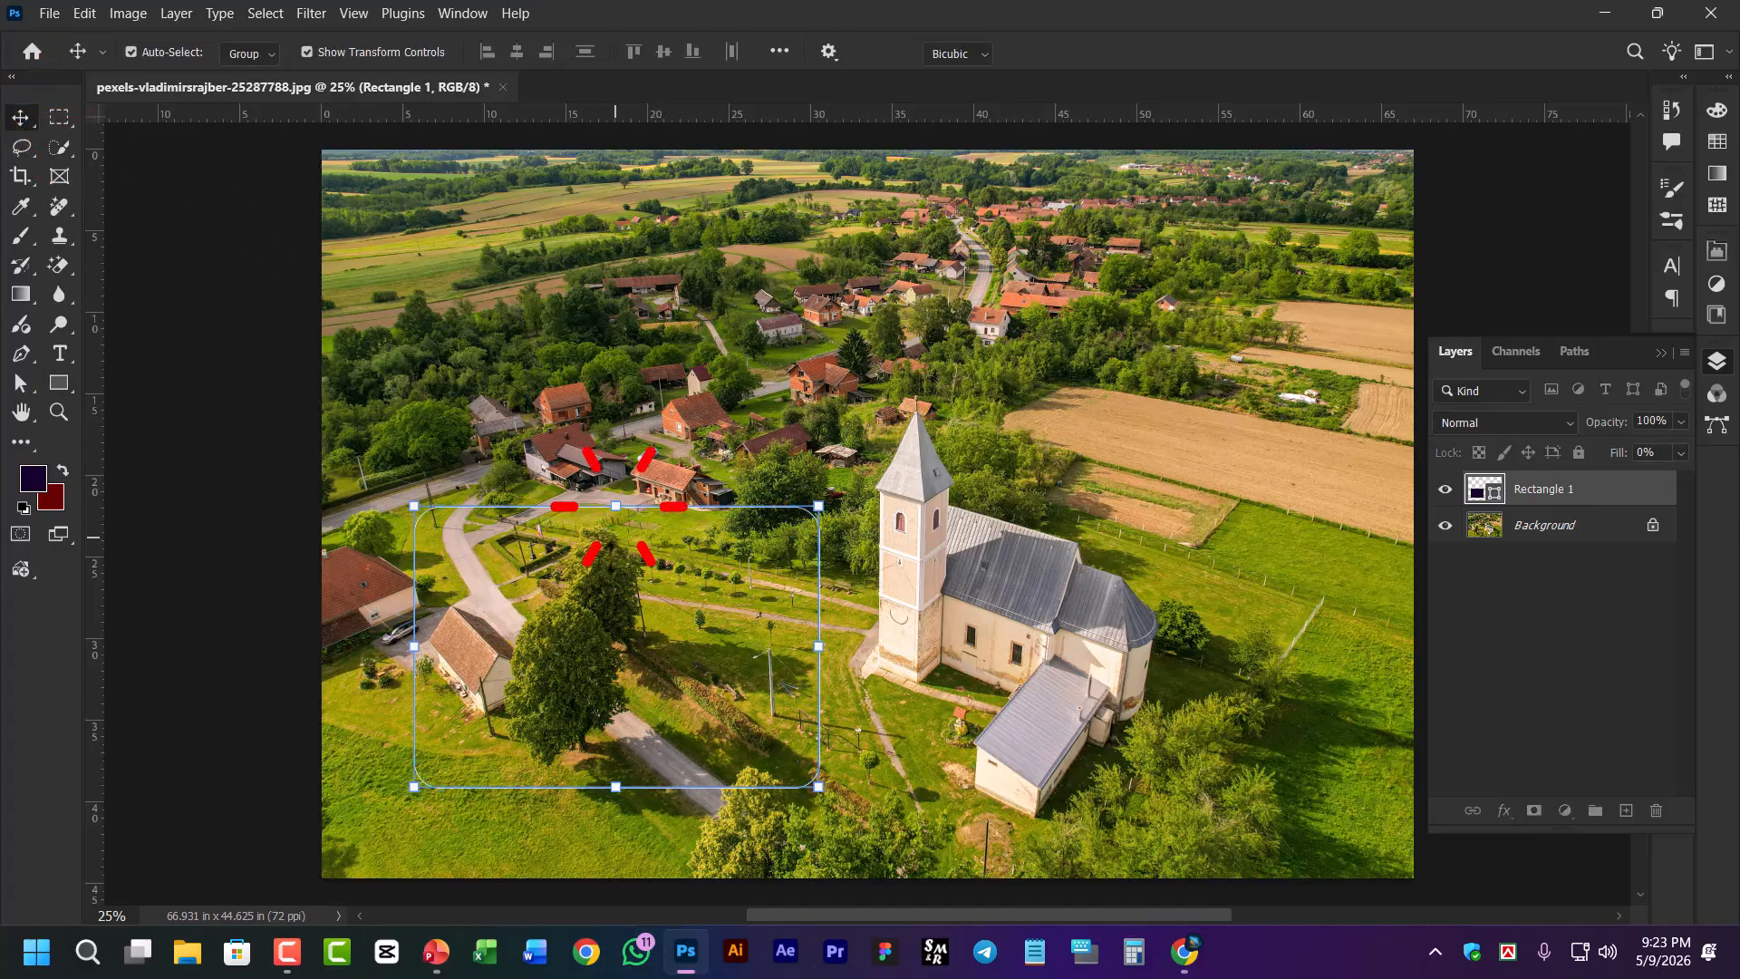
left_click_drag(617, 505, 616, 551)
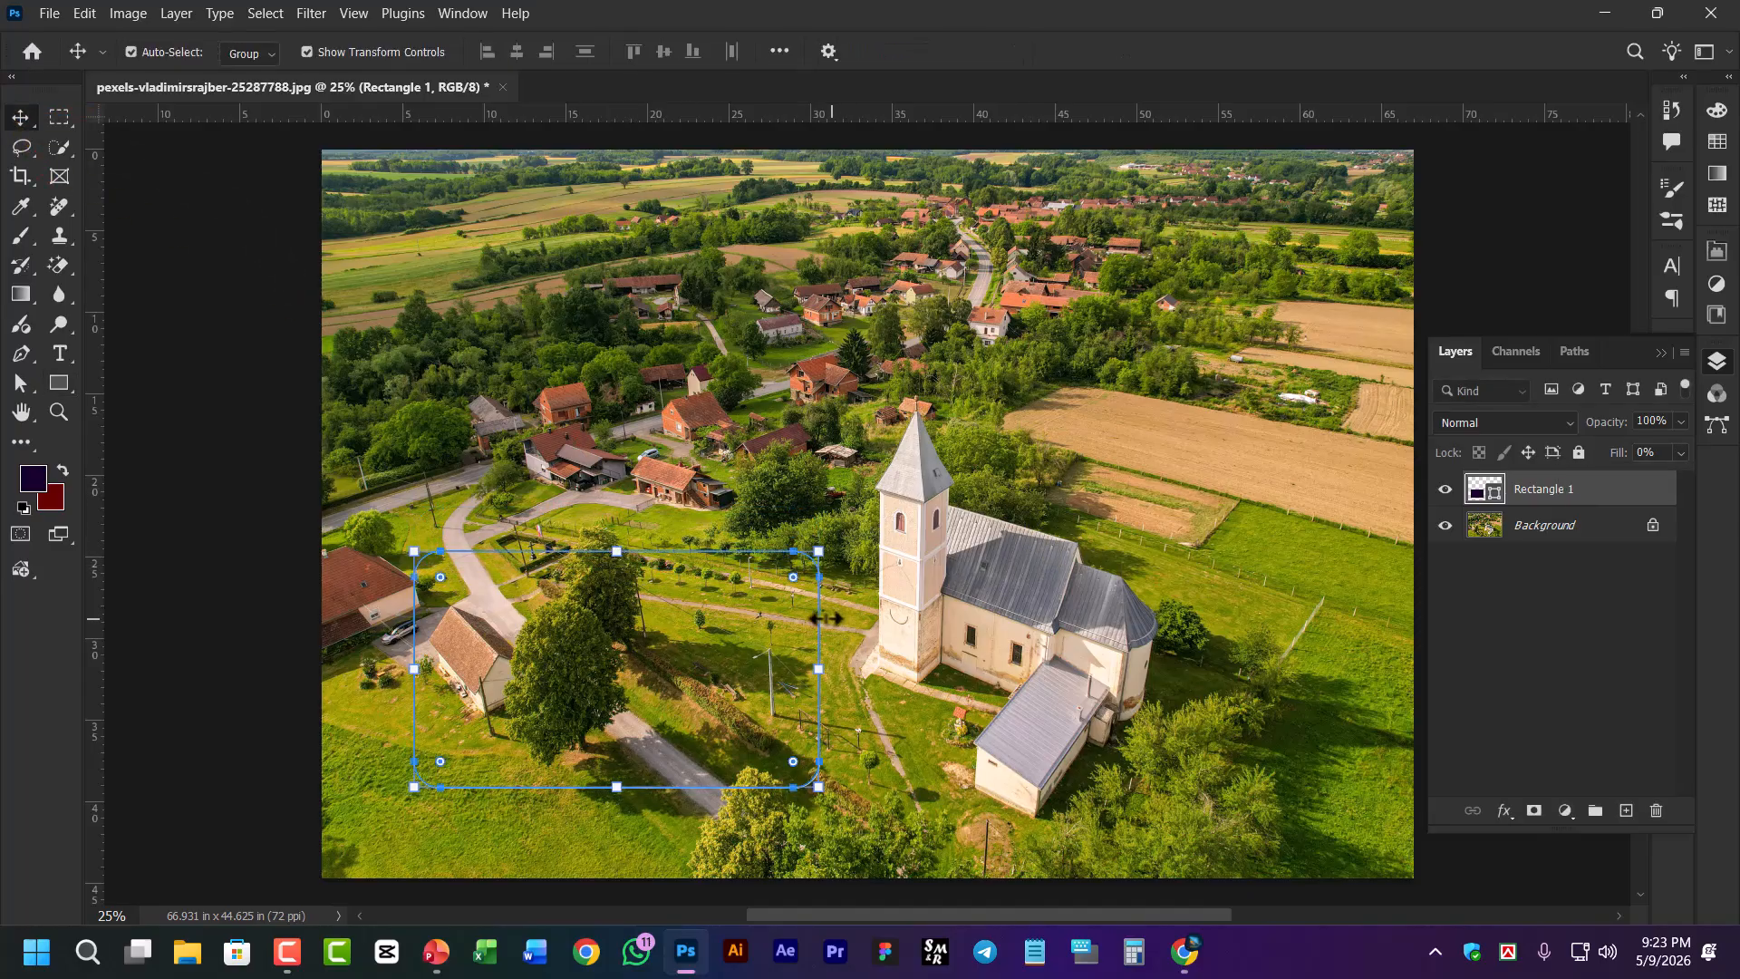
left_click_drag(818, 613, 786, 676)
left_click(909, 647)
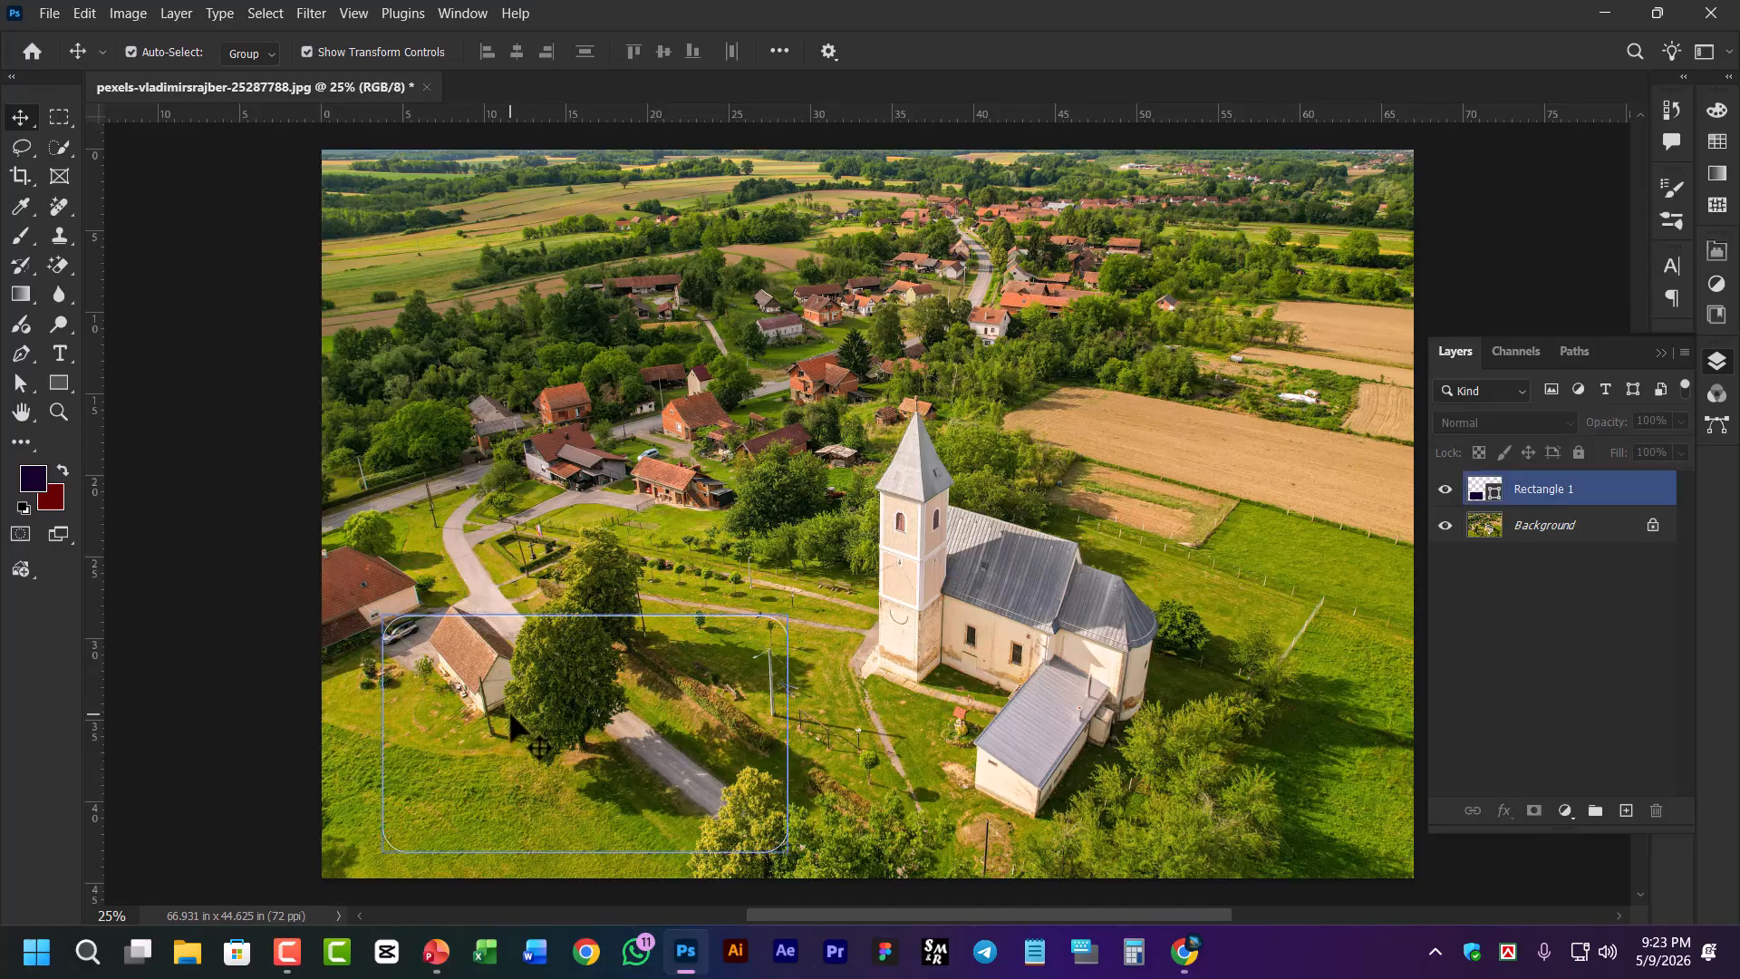
left_click(891, 672)
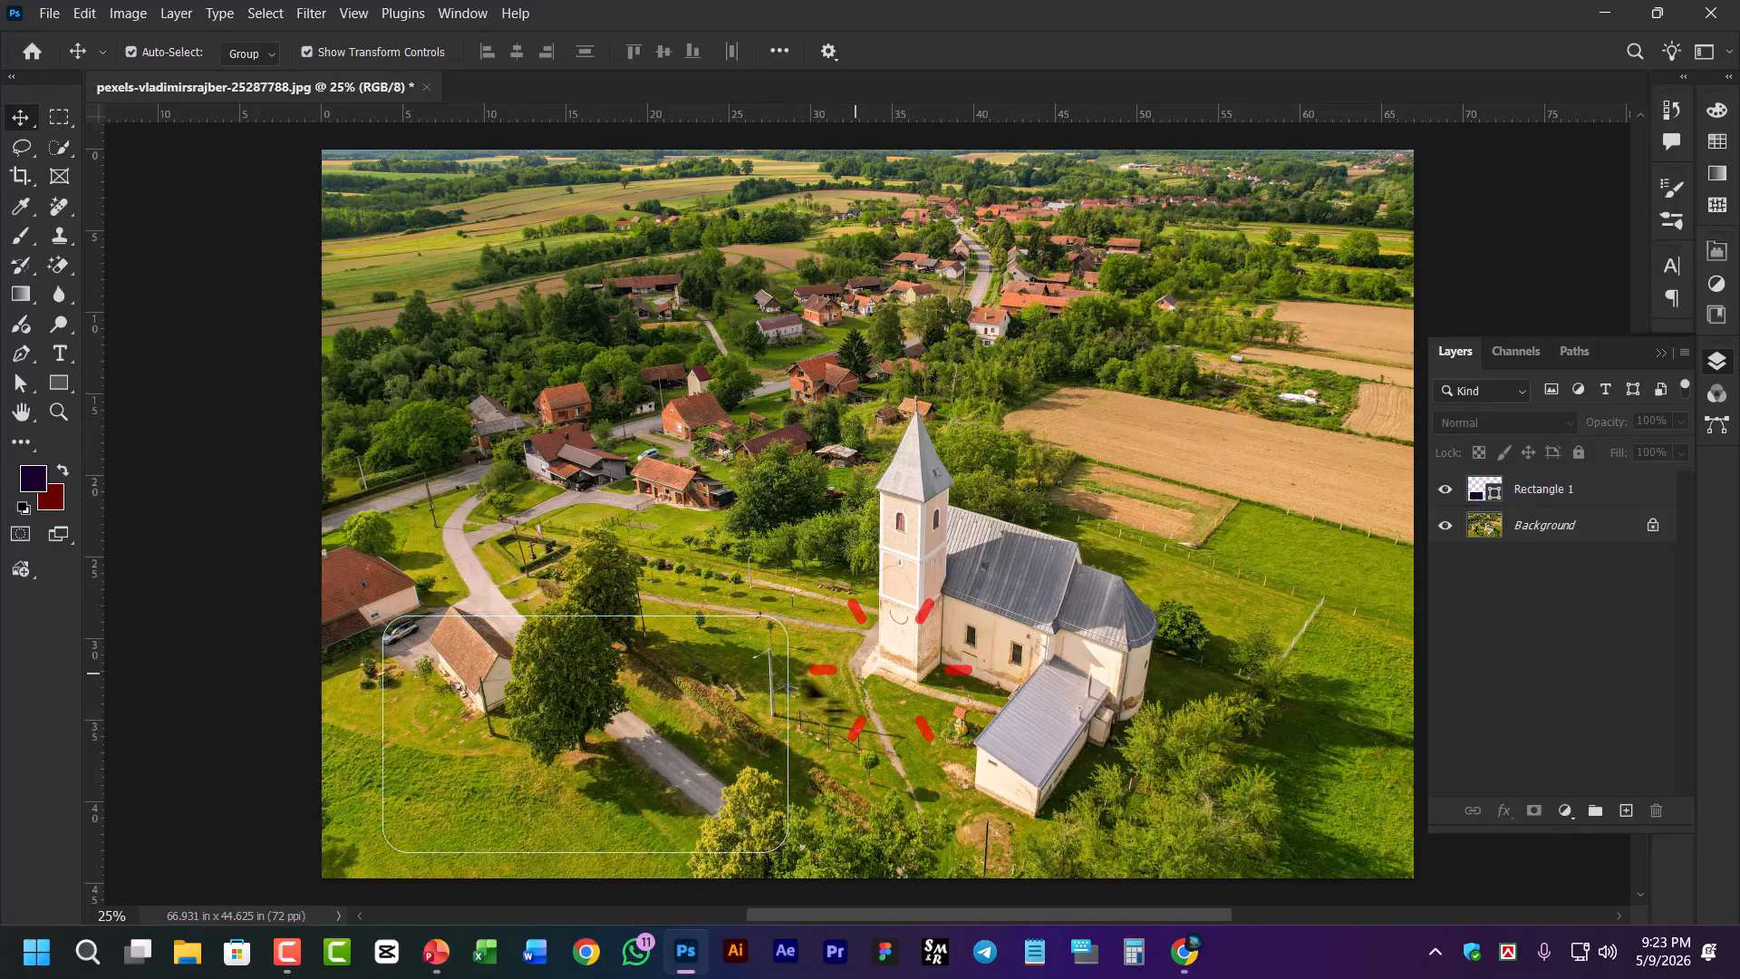
left_click(790, 672)
left_click(786, 665)
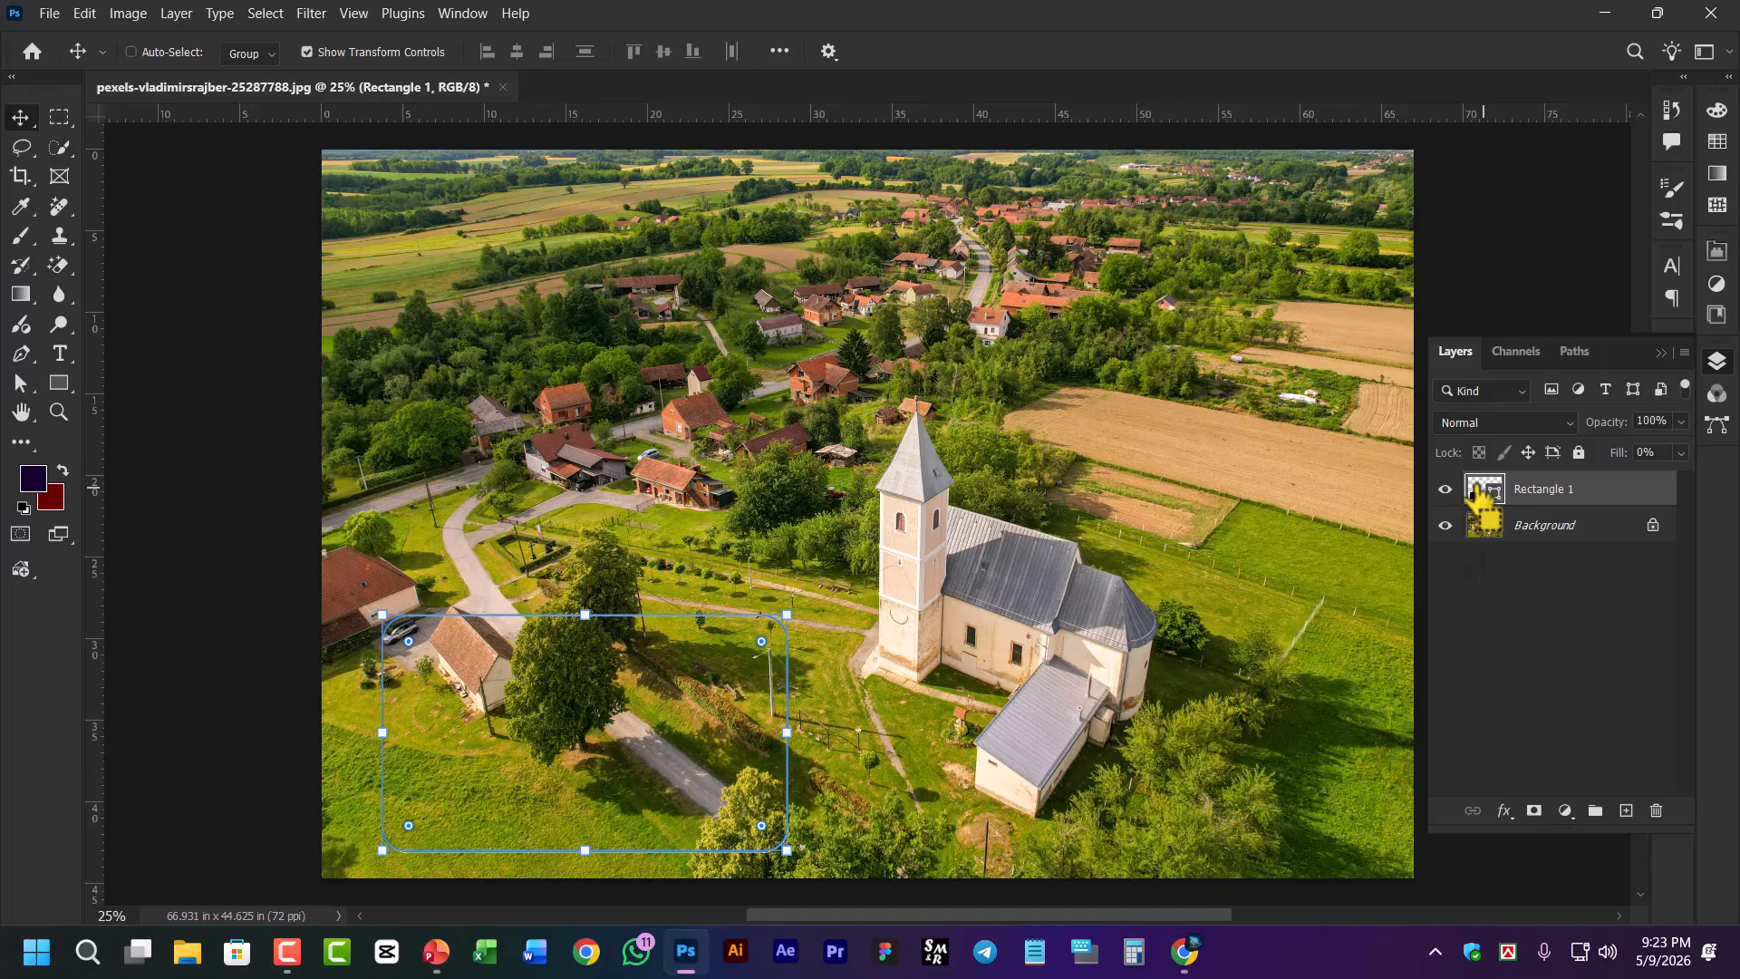
Load the rounded rectangle's shape as a selection, copy that area of the Background onto a new layer, and keep the new layer selected
left_click(1483, 497, "ctrl")
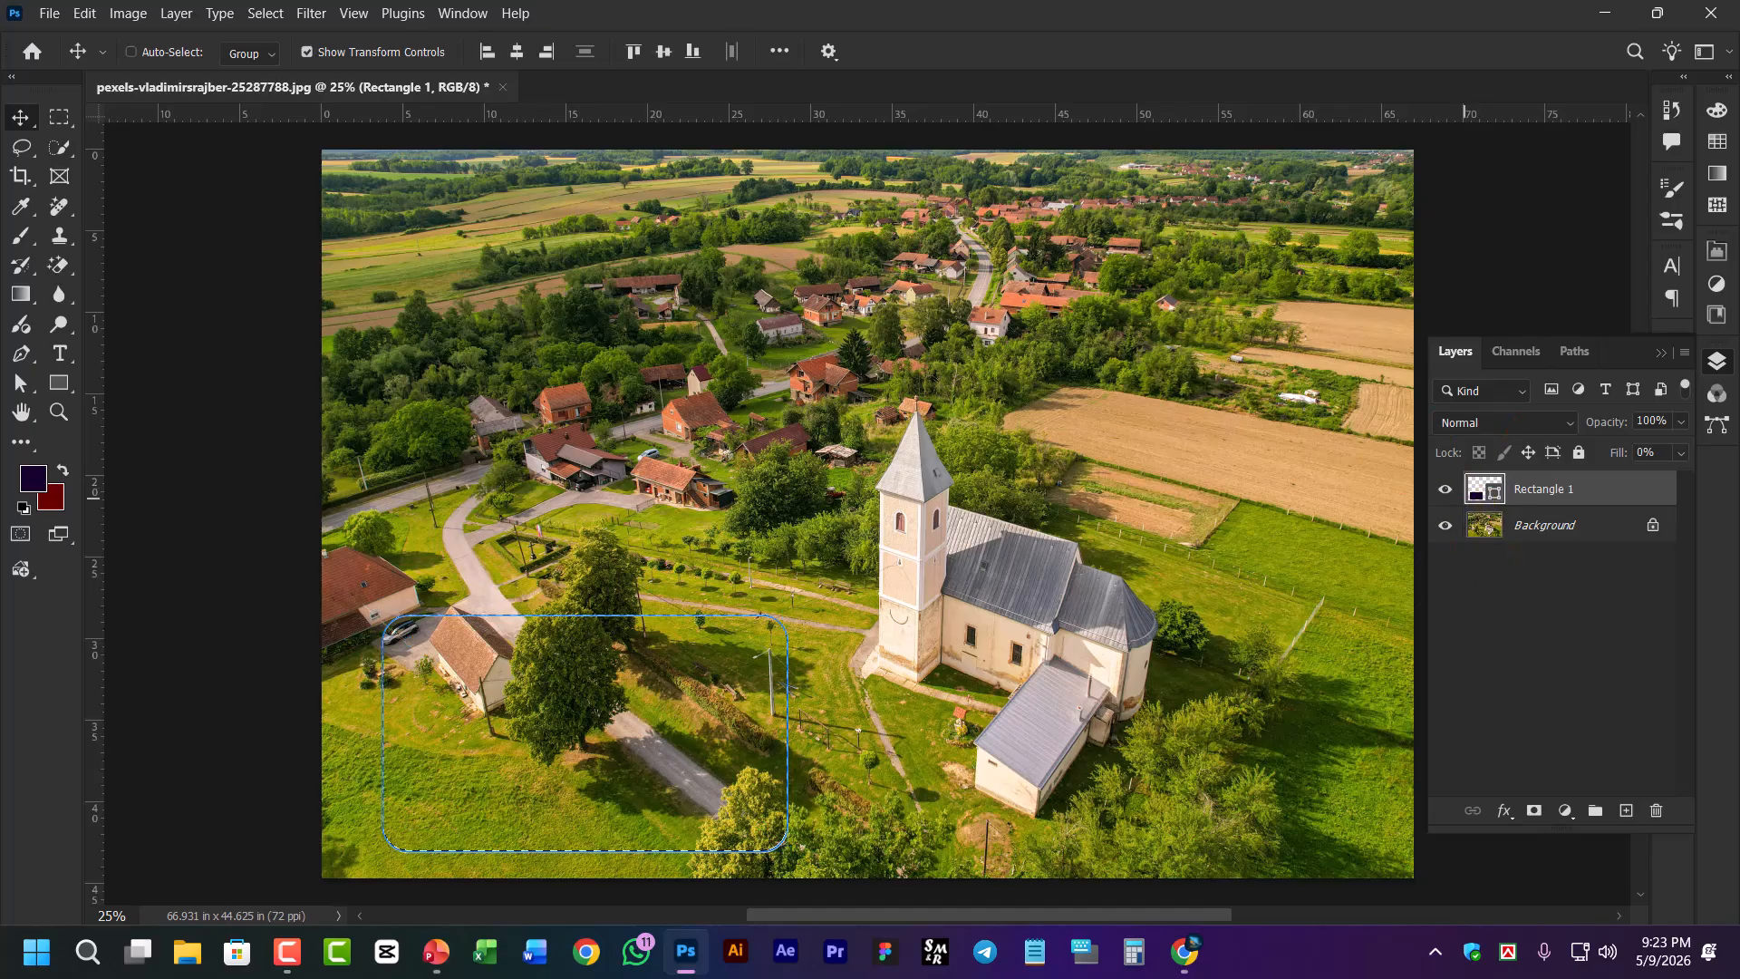
left_click(1517, 526)
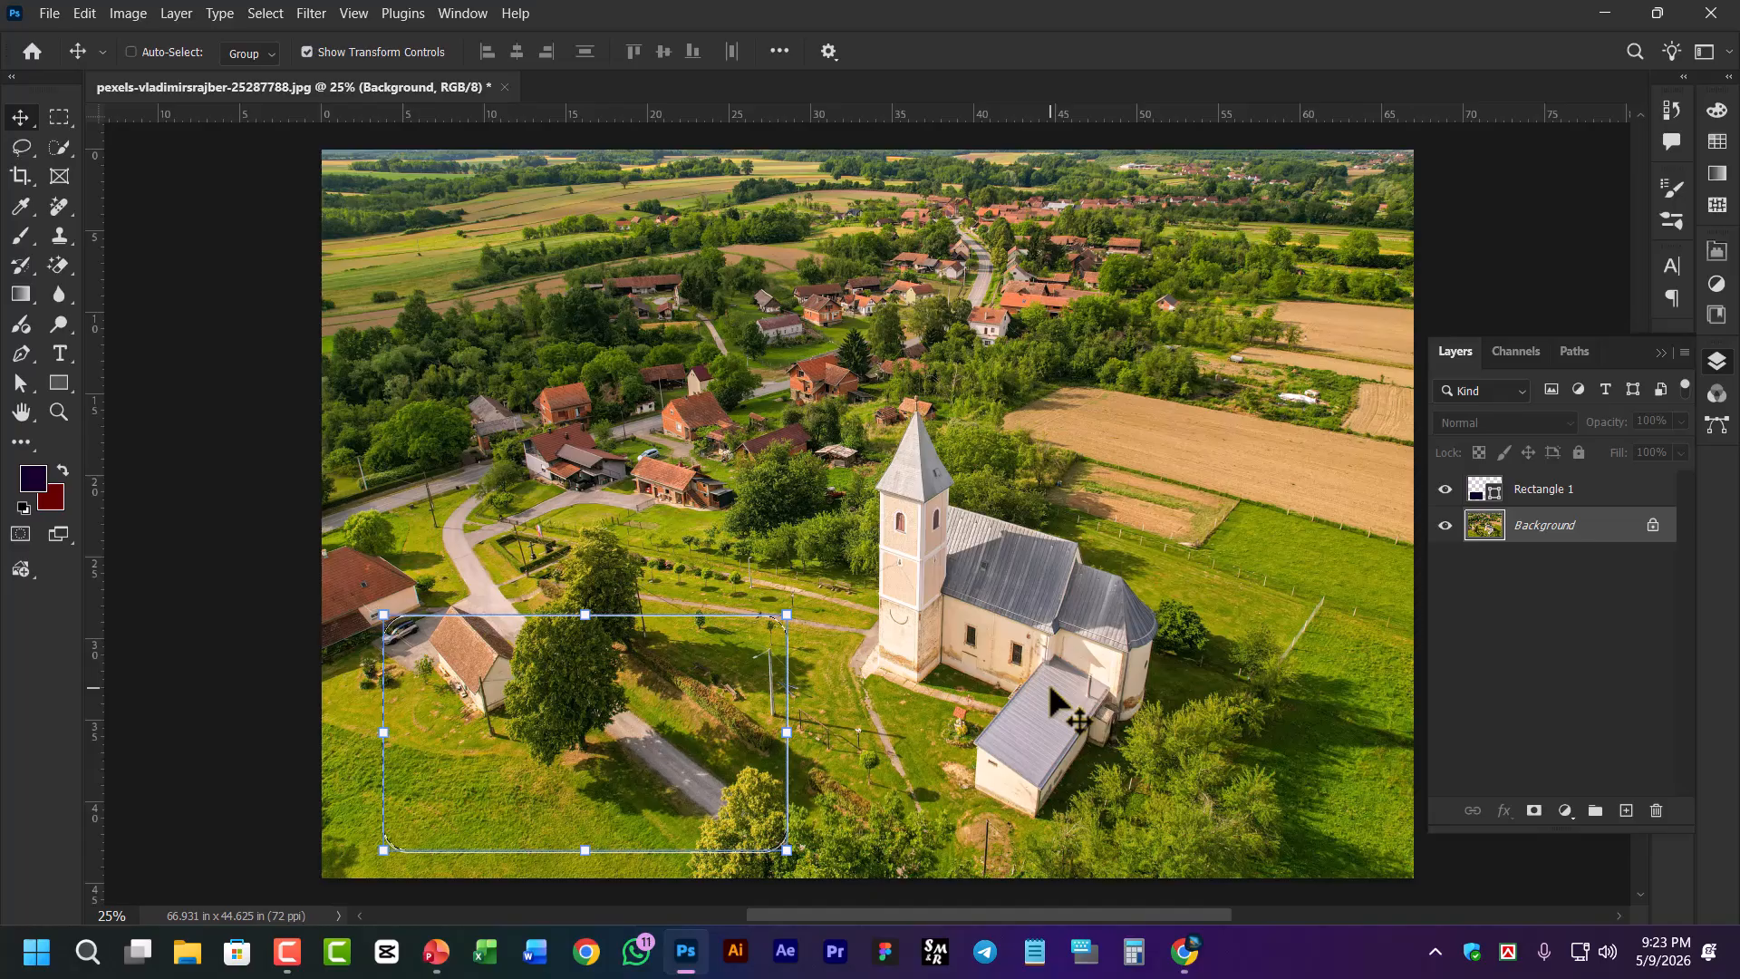
key("ctrl+j")
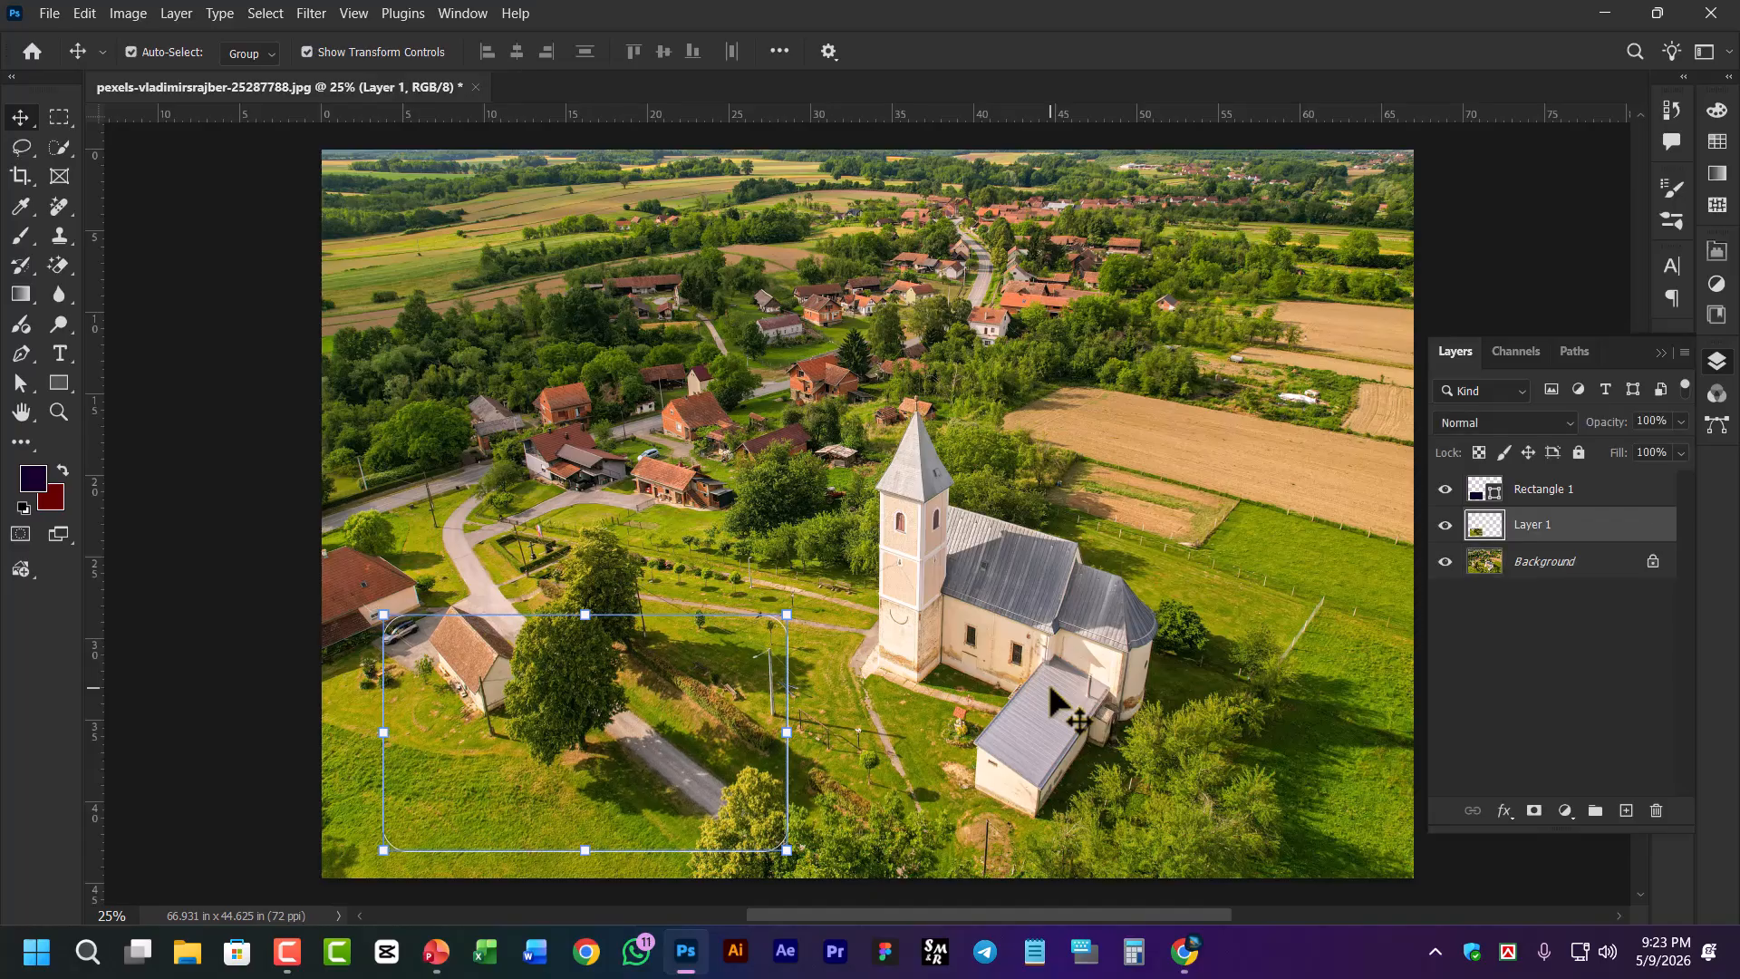
left_click(1578, 616)
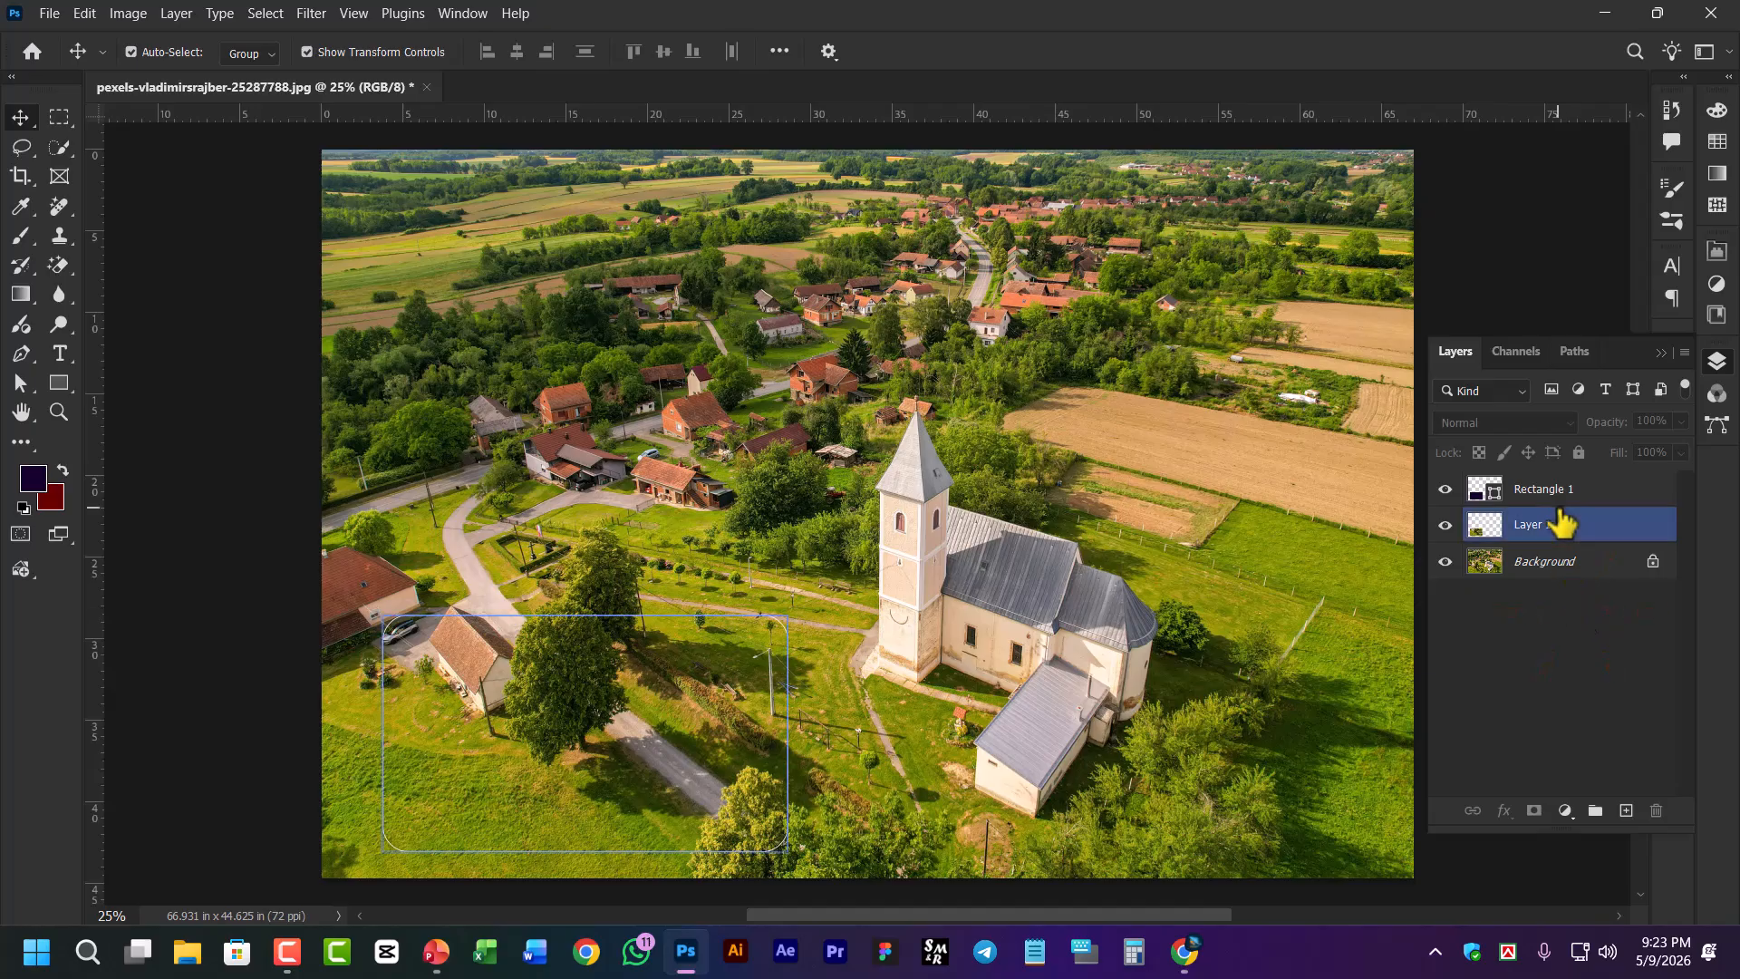
left_click(1560, 531)
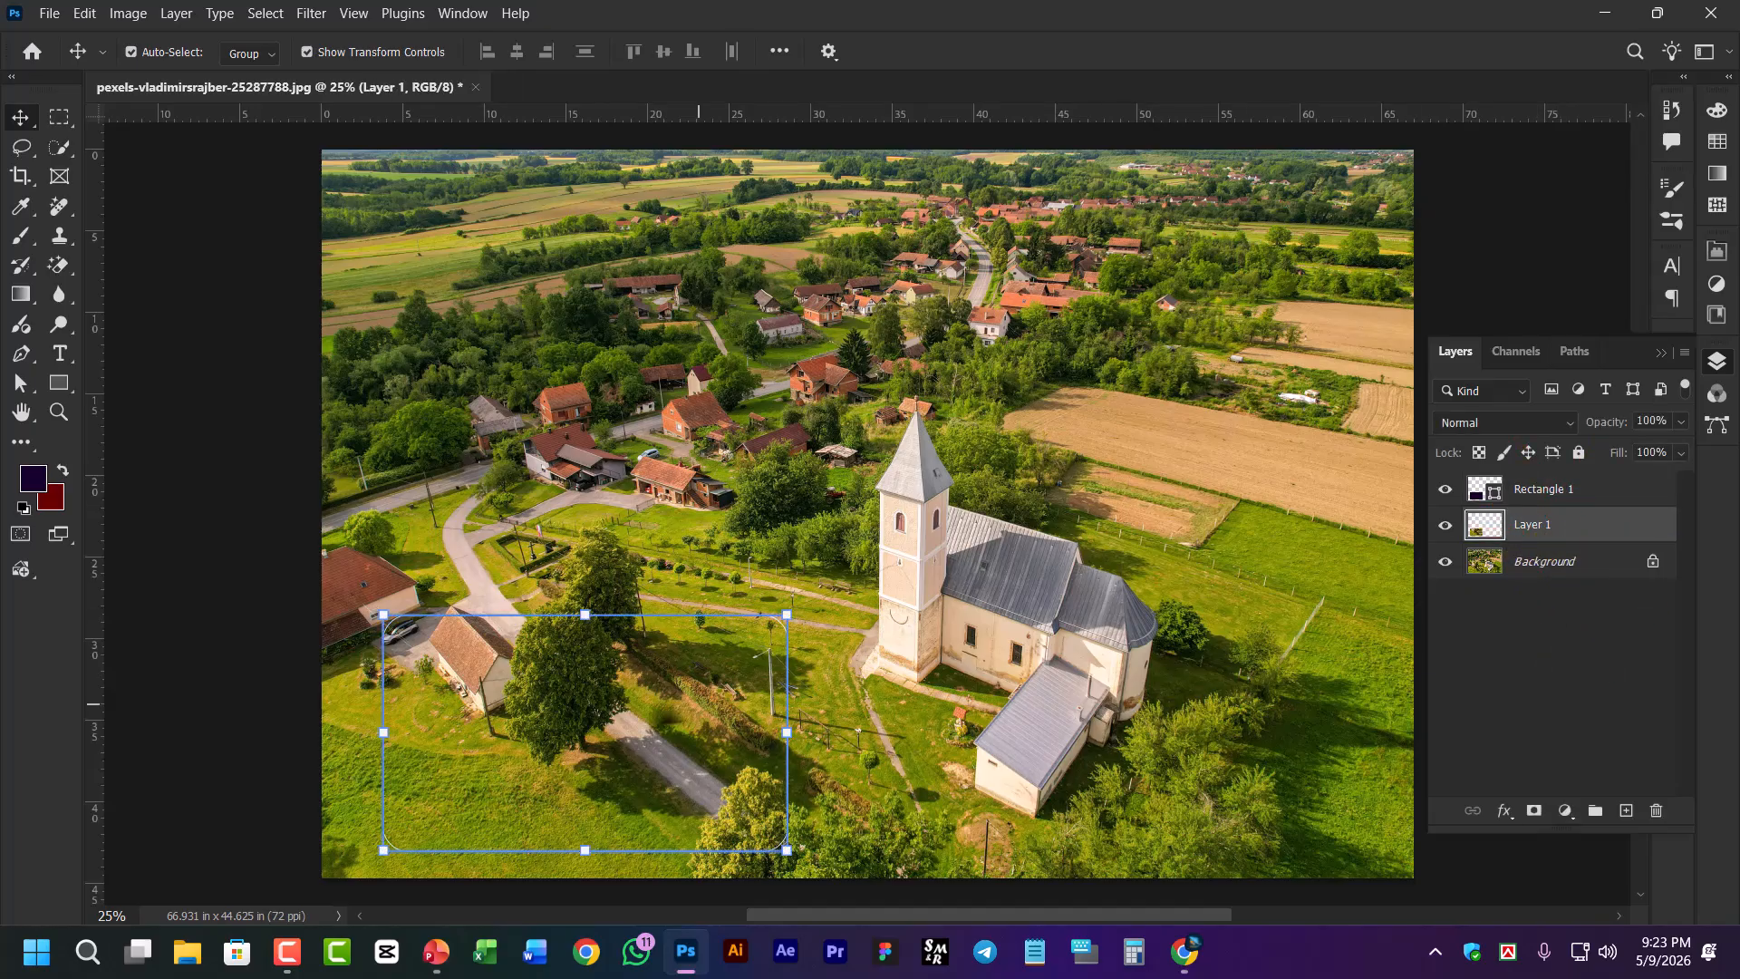
Try moving the copied patch and the rounded rectangle toward the church, undoing each move
left_click_drag(623, 719, 871, 468)
key("ctrl+z")
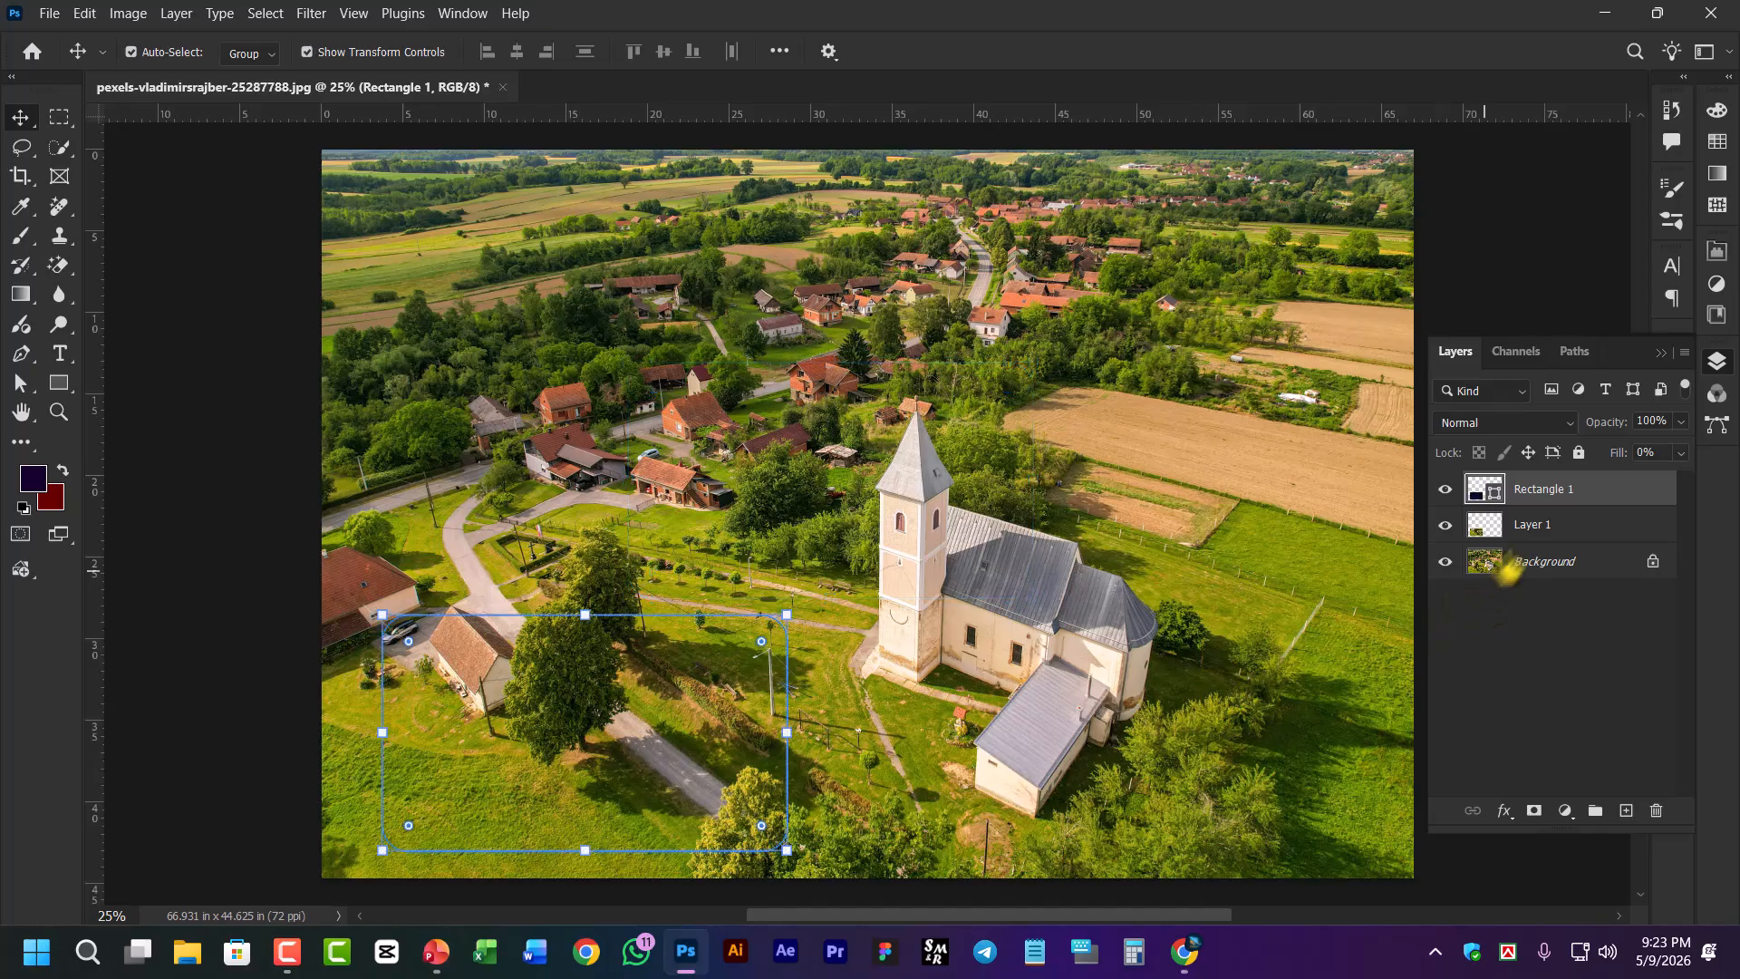
left_click(1530, 534)
left_click_drag(571, 730, 861, 363)
key("ctrl+z")
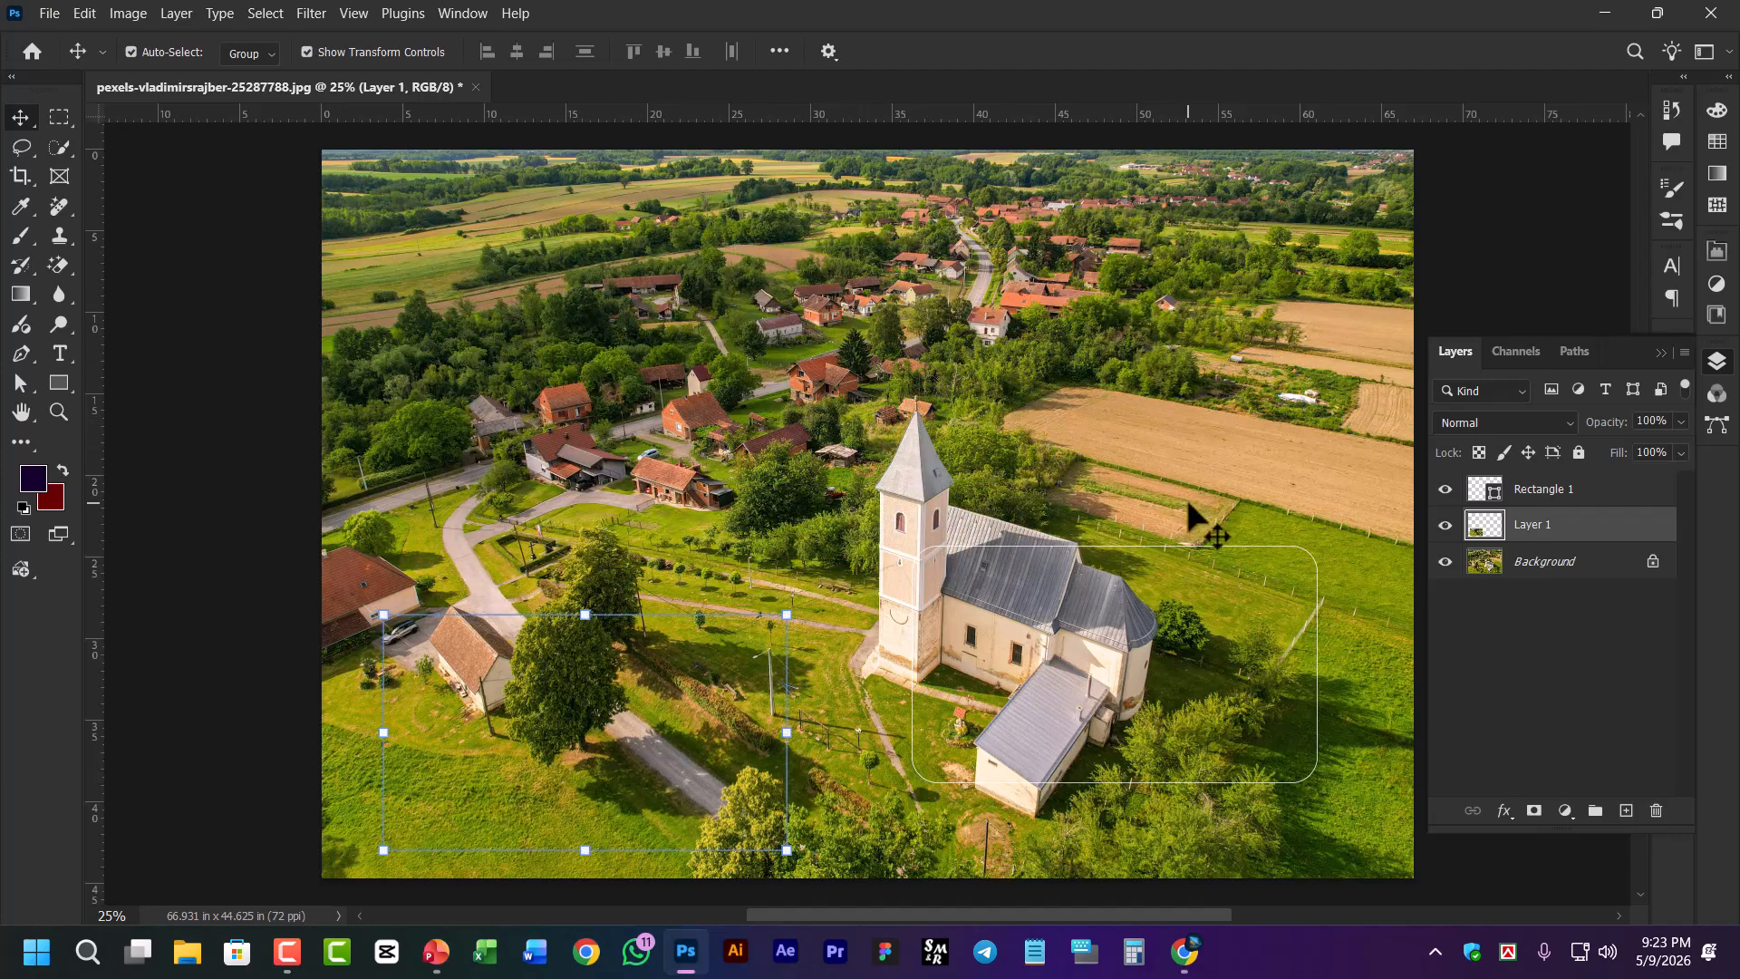
key("ctrl+z")
left_click(995, 490)
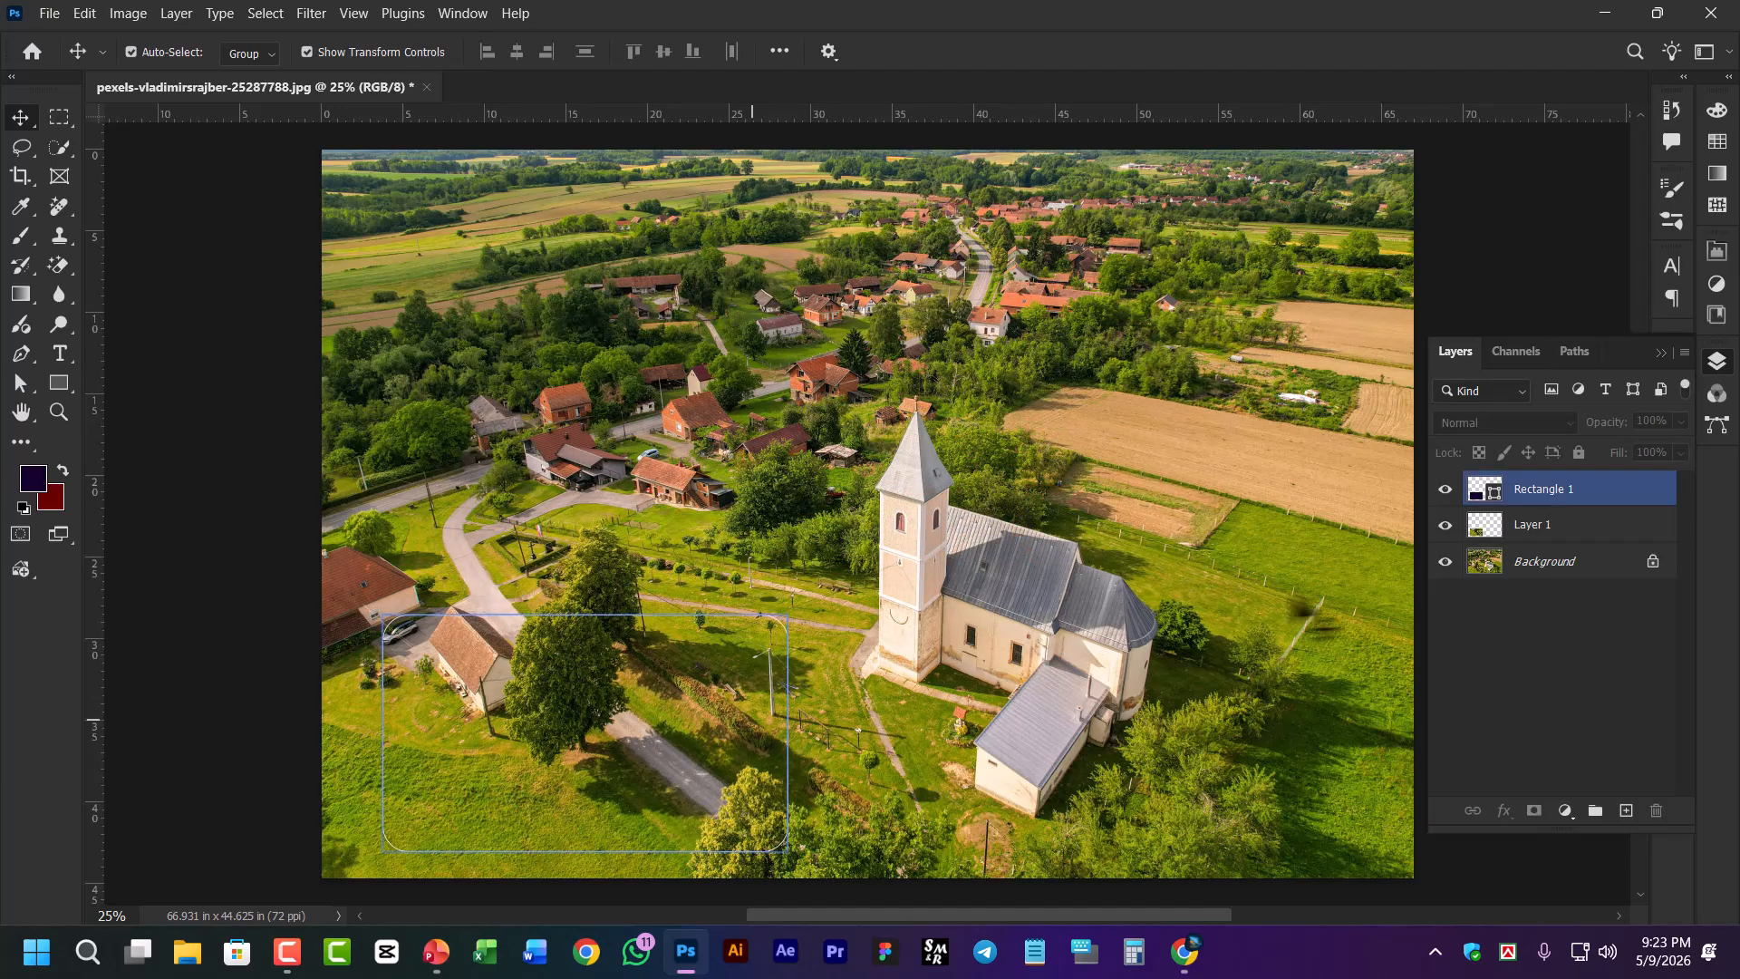
Apply a Gaussian Blur with a radius of about 27.7 pixels to the copied patch on Layer 1 and deselect the layer
left_click(1544, 531)
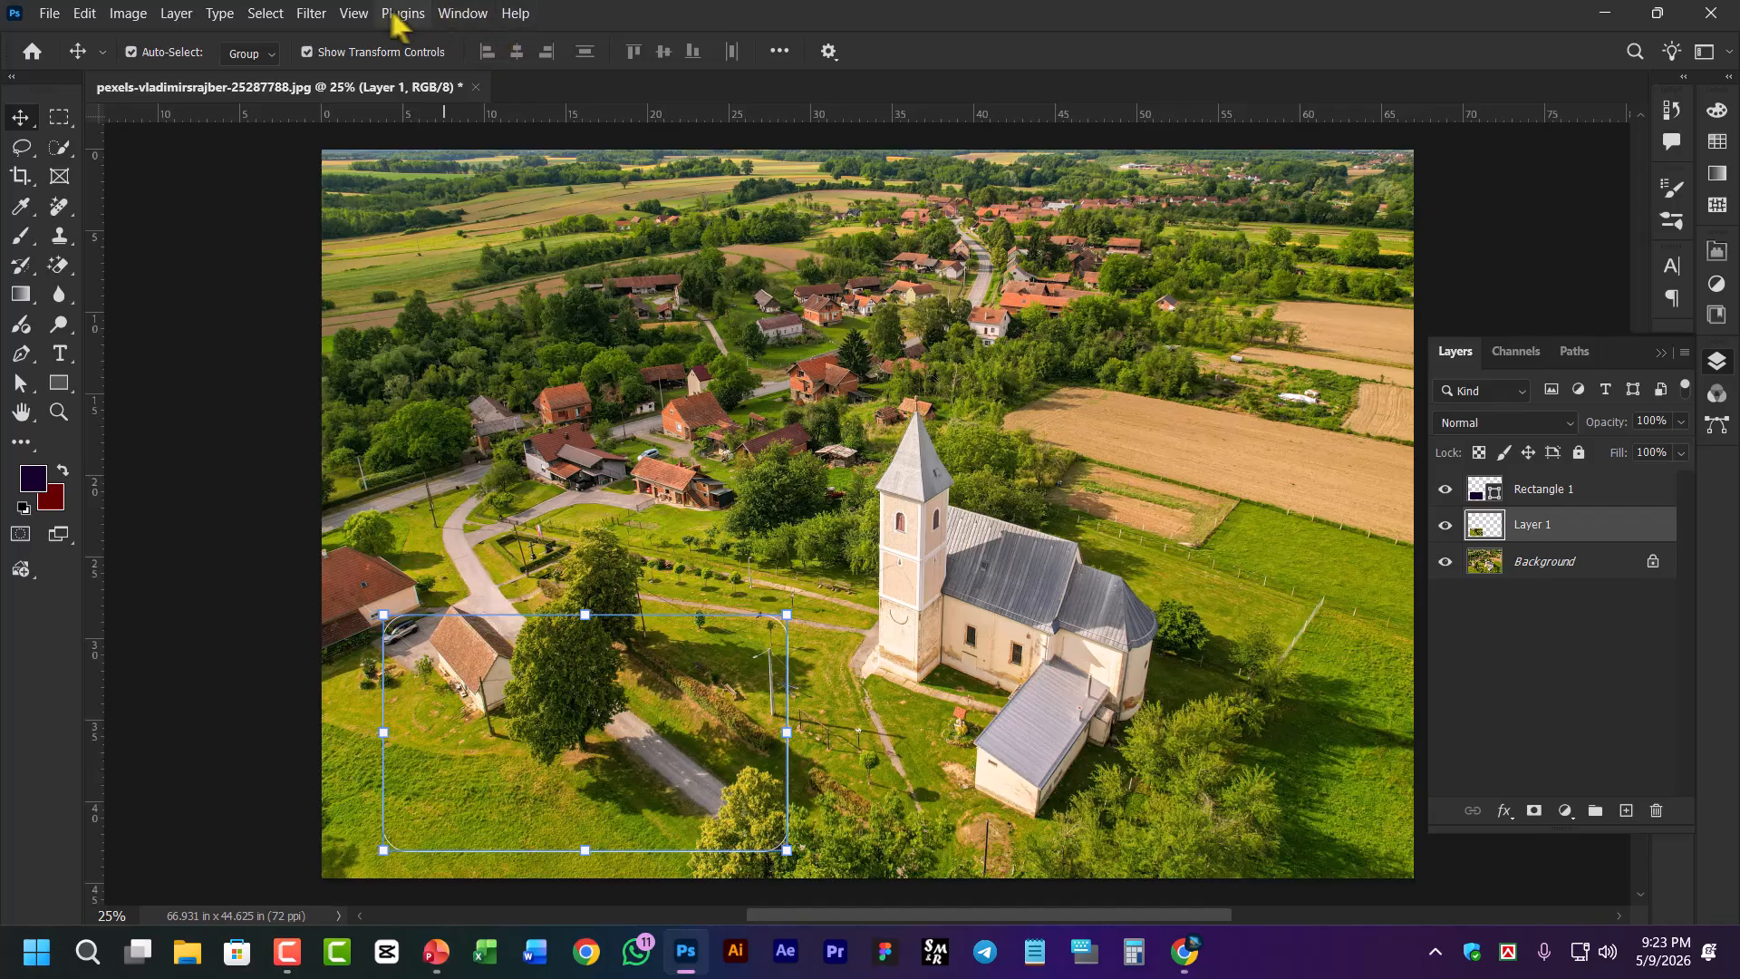
left_click(311, 12)
mouse_move(412, 314)
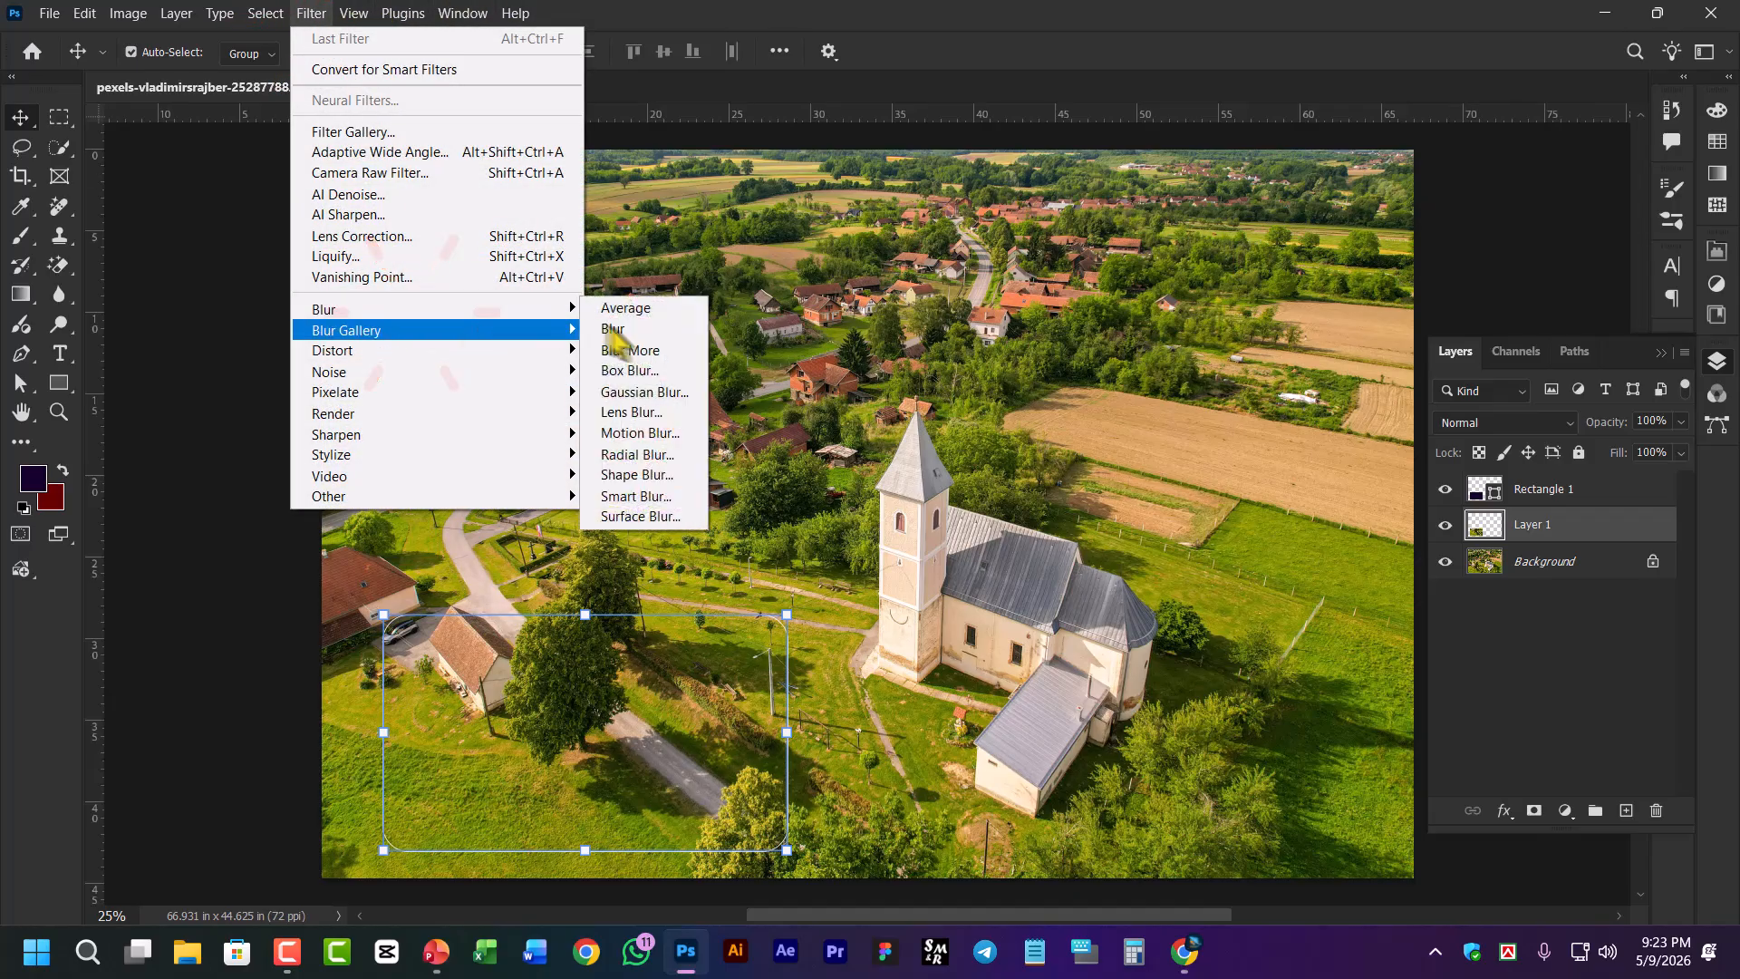
left_click(667, 401)
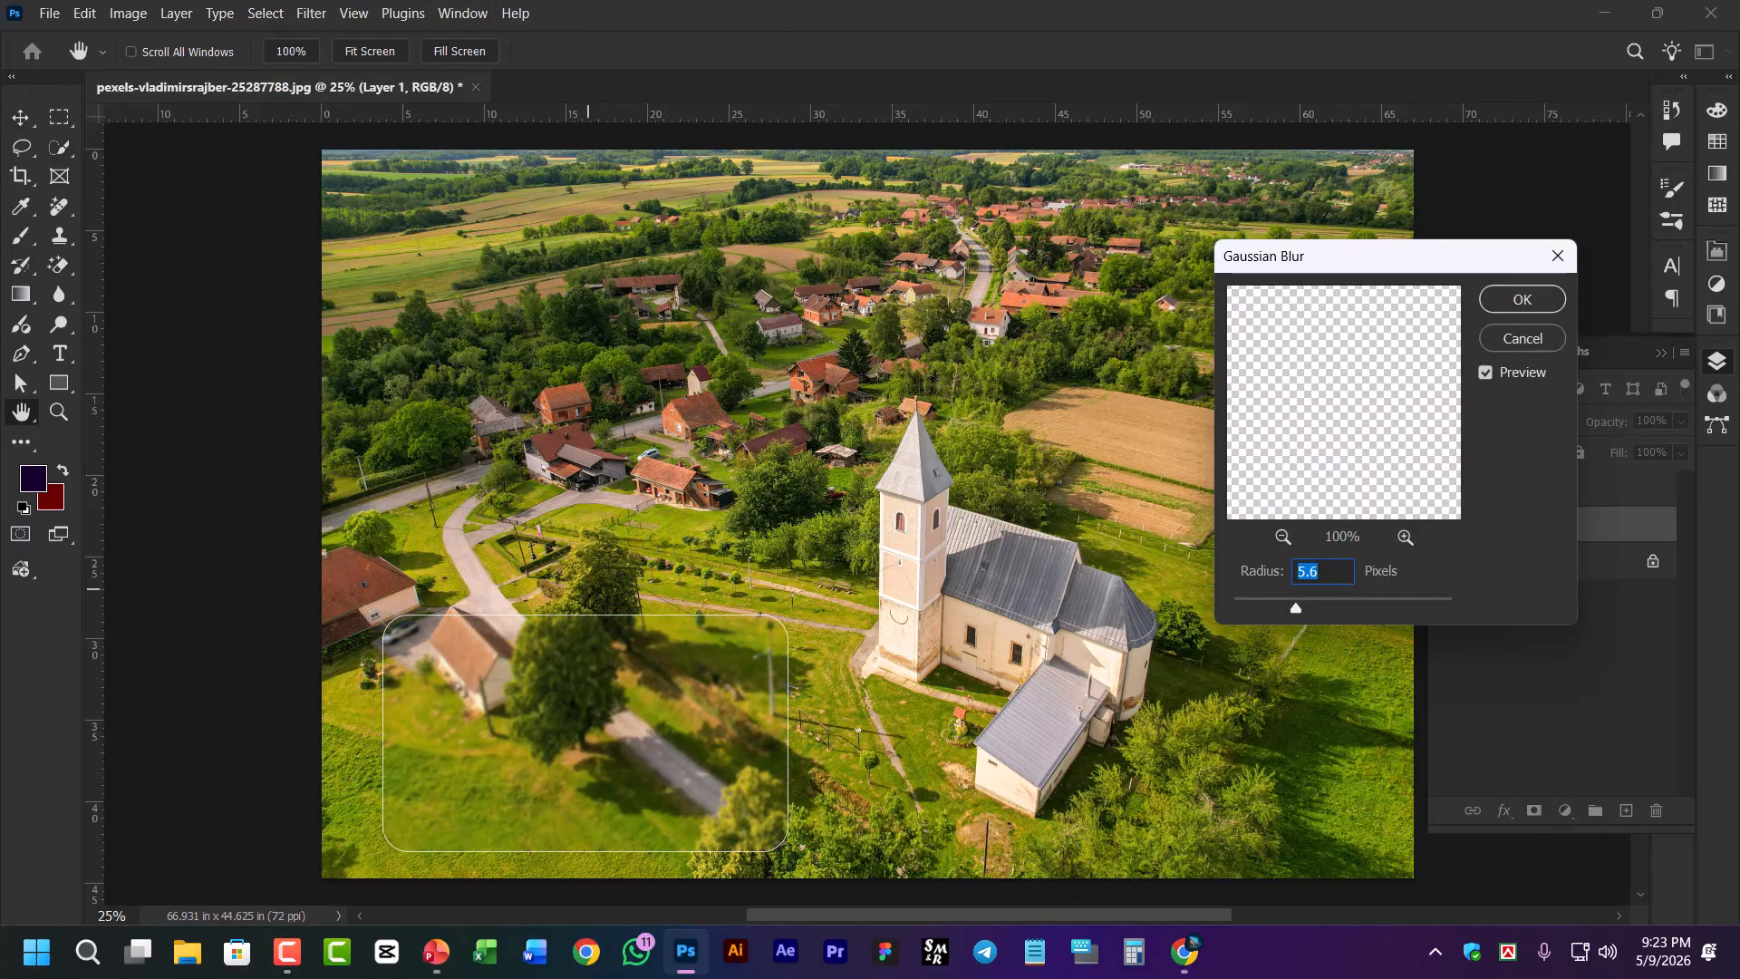
left_click(1345, 606)
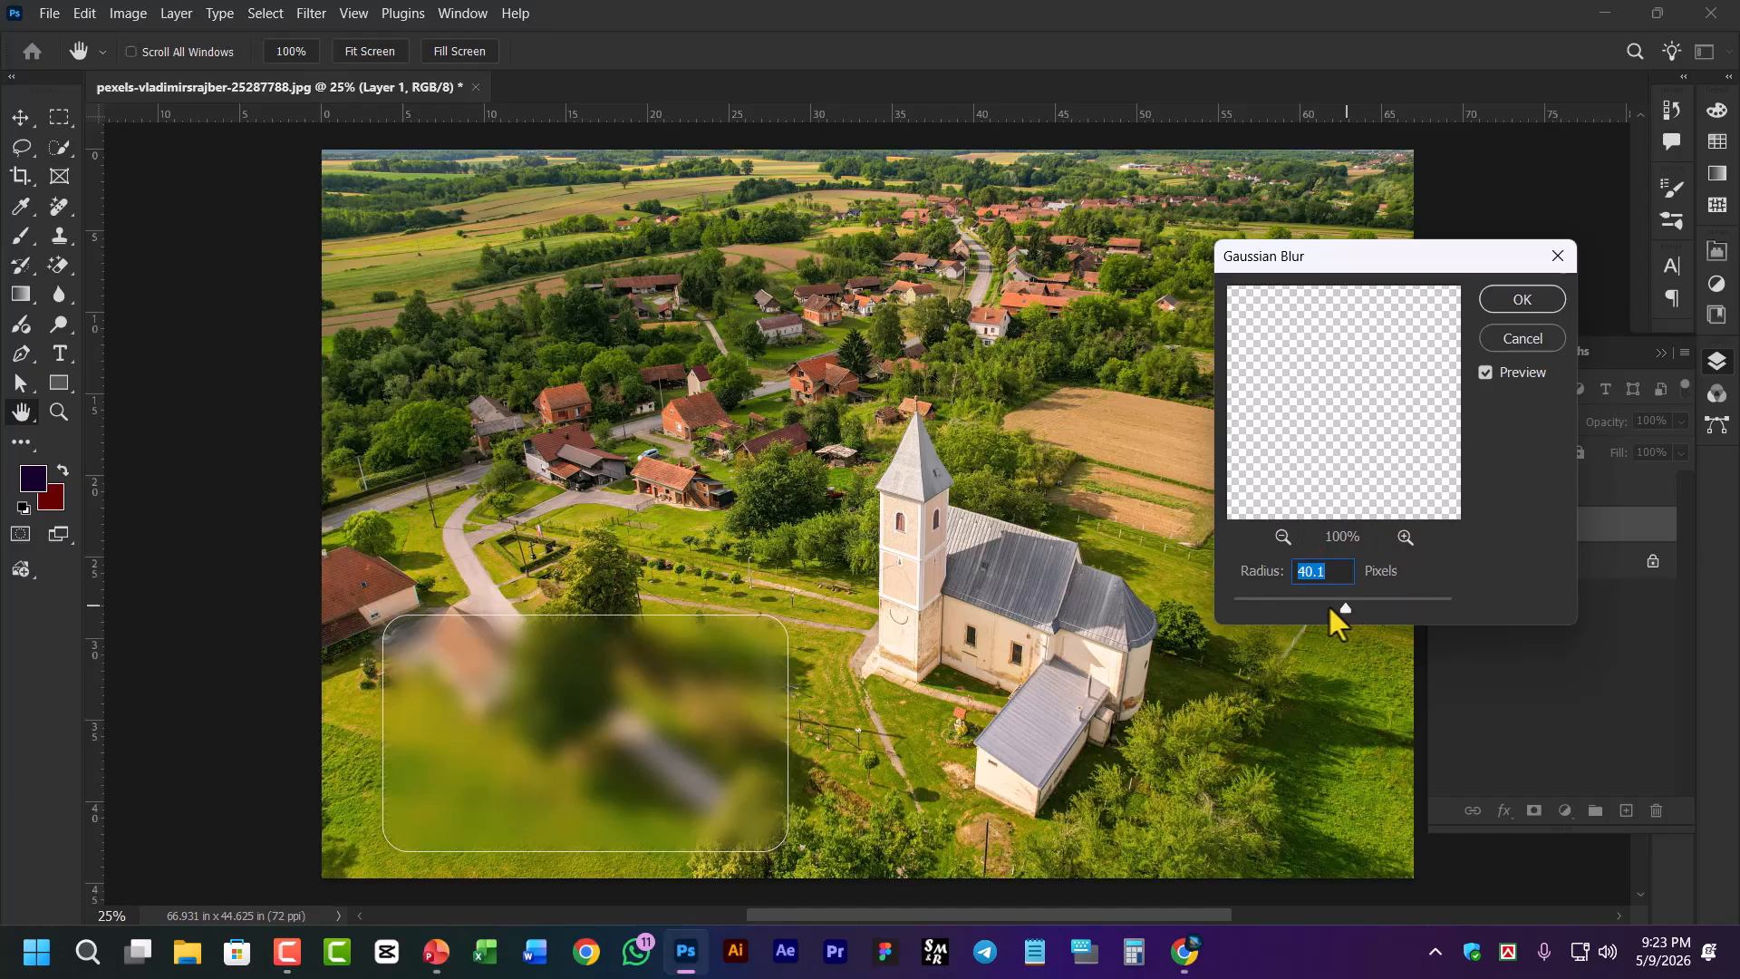
left_click(1329, 605)
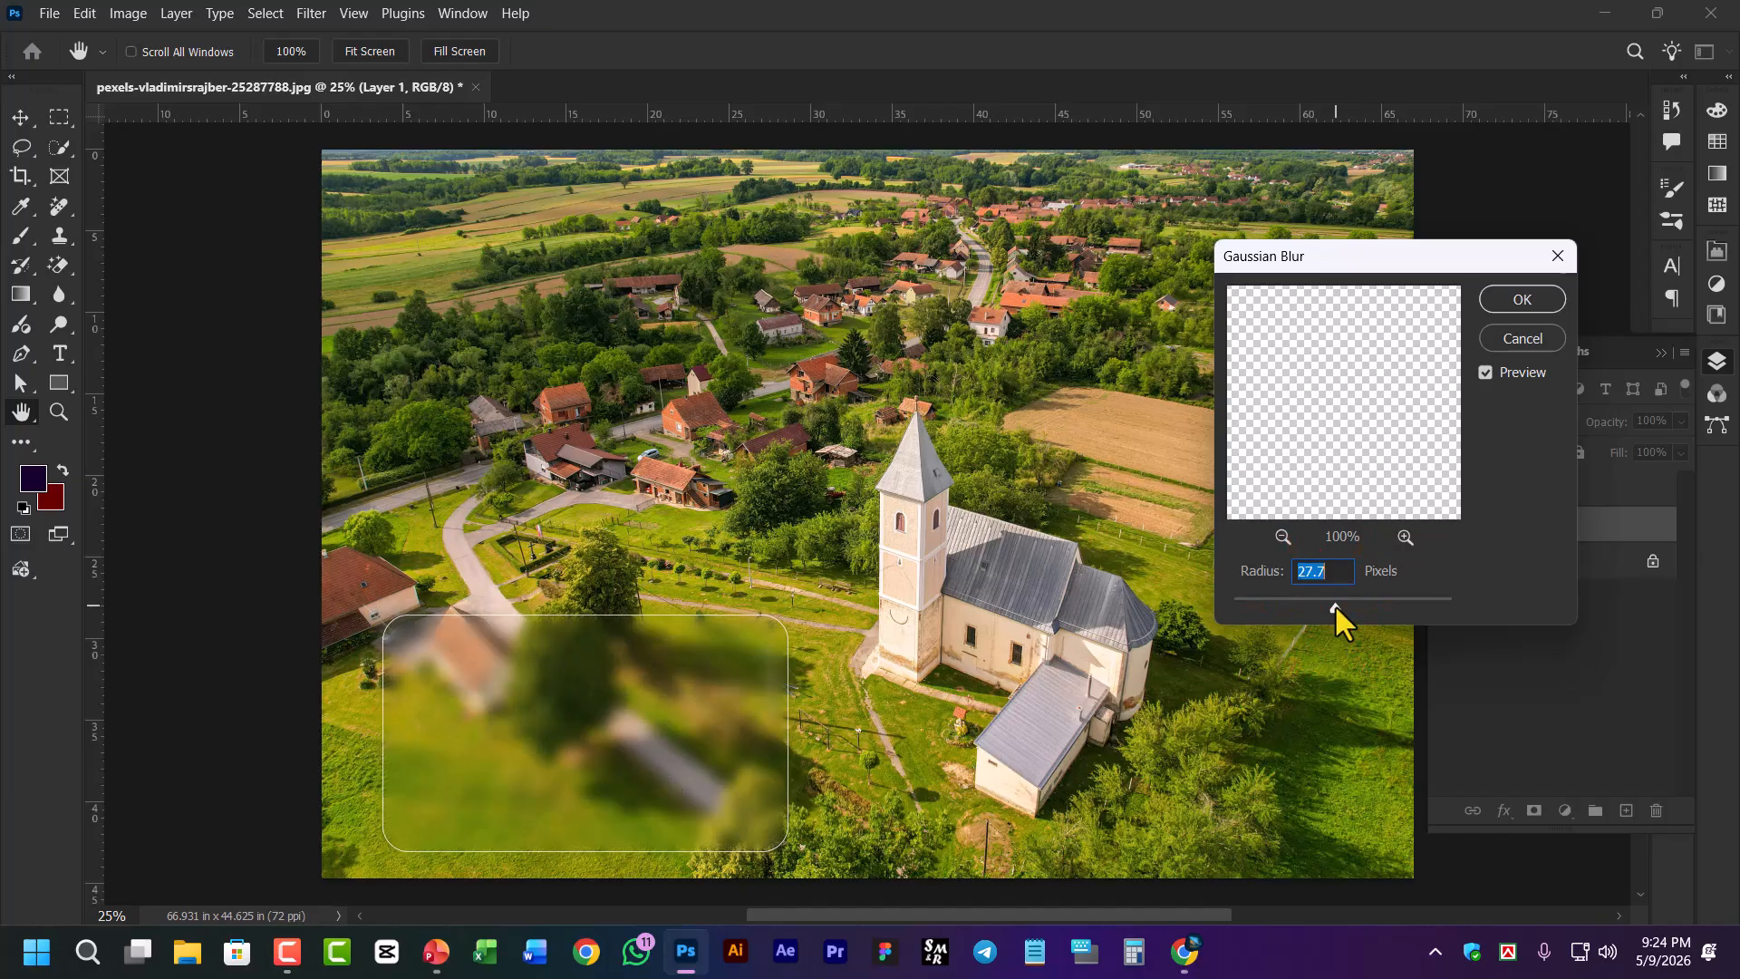
left_click(1338, 606)
left_click(1512, 299)
left_click(834, 375)
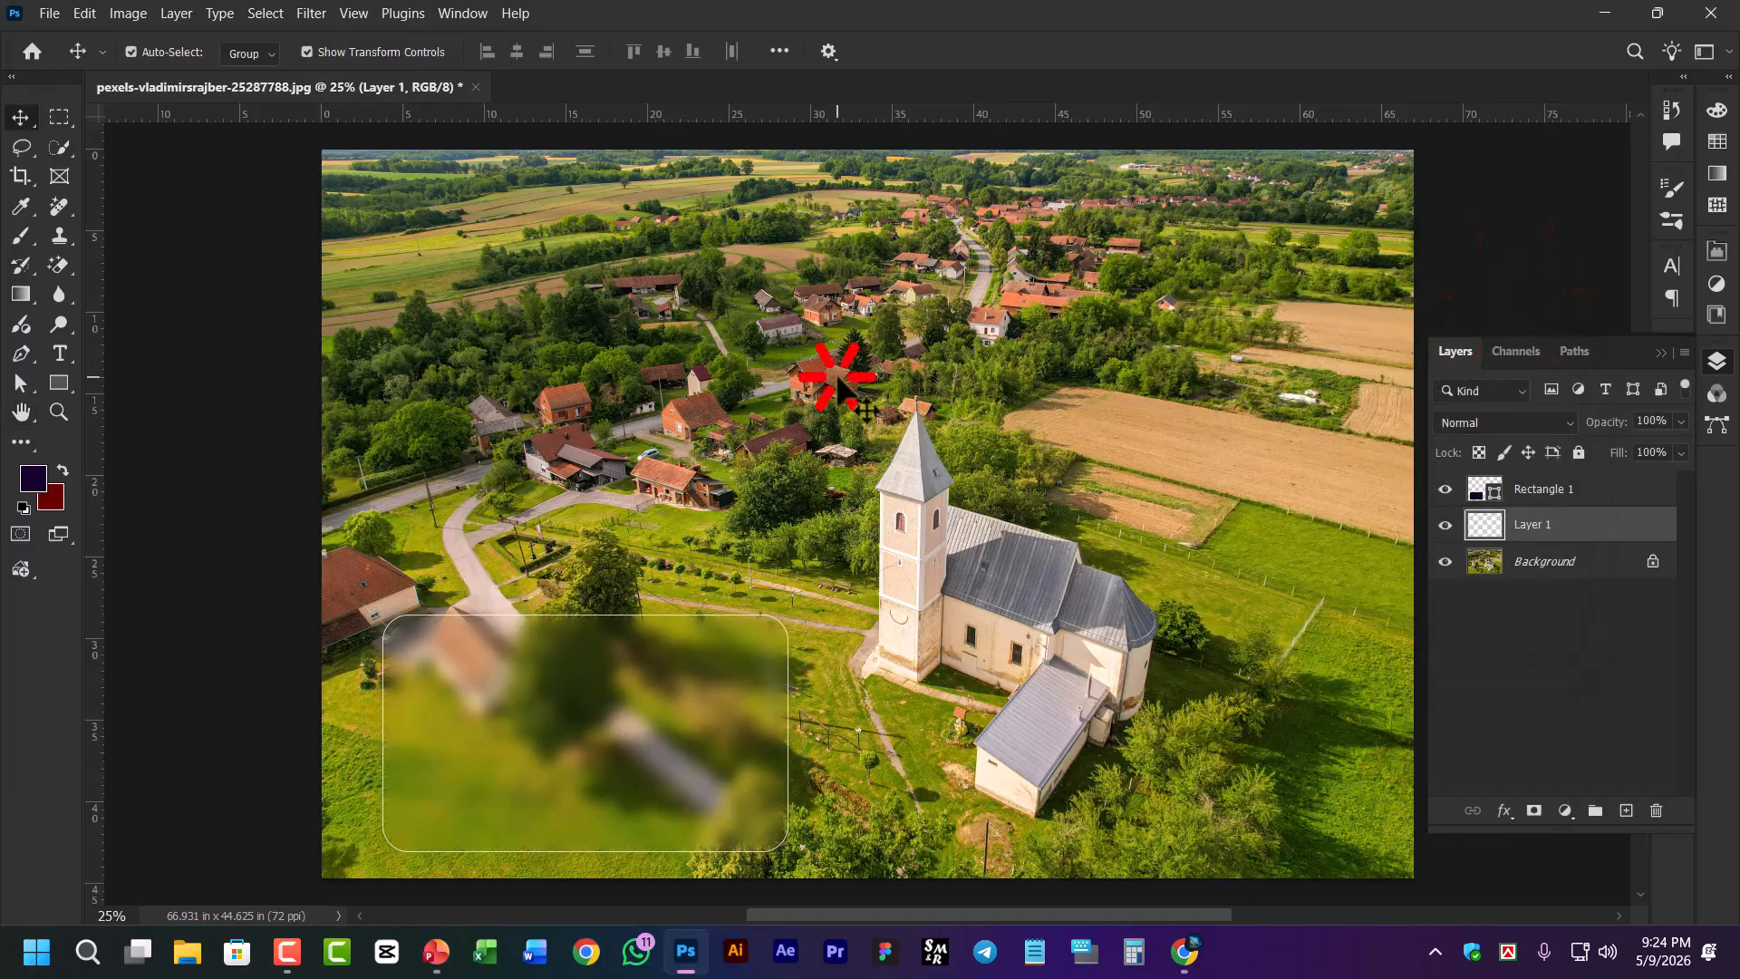
Select the rounded rectangle over the blurred patch and set its layer fill to 13%
left_click(774, 693)
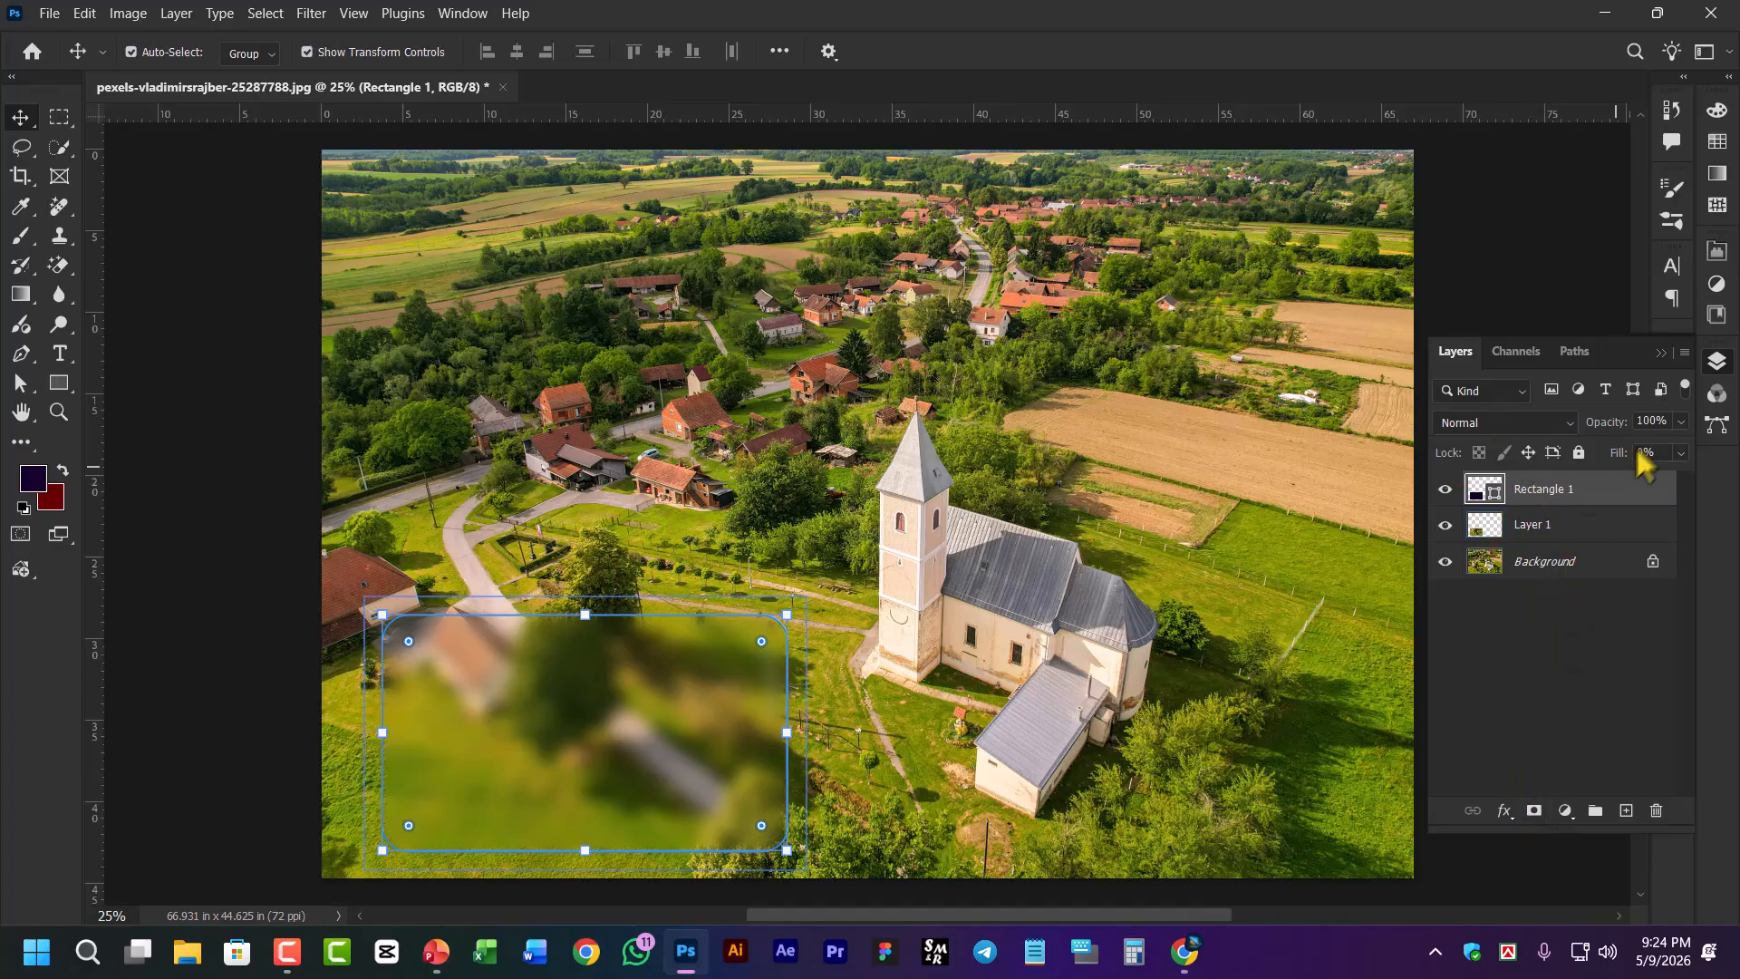
left_click(1678, 454)
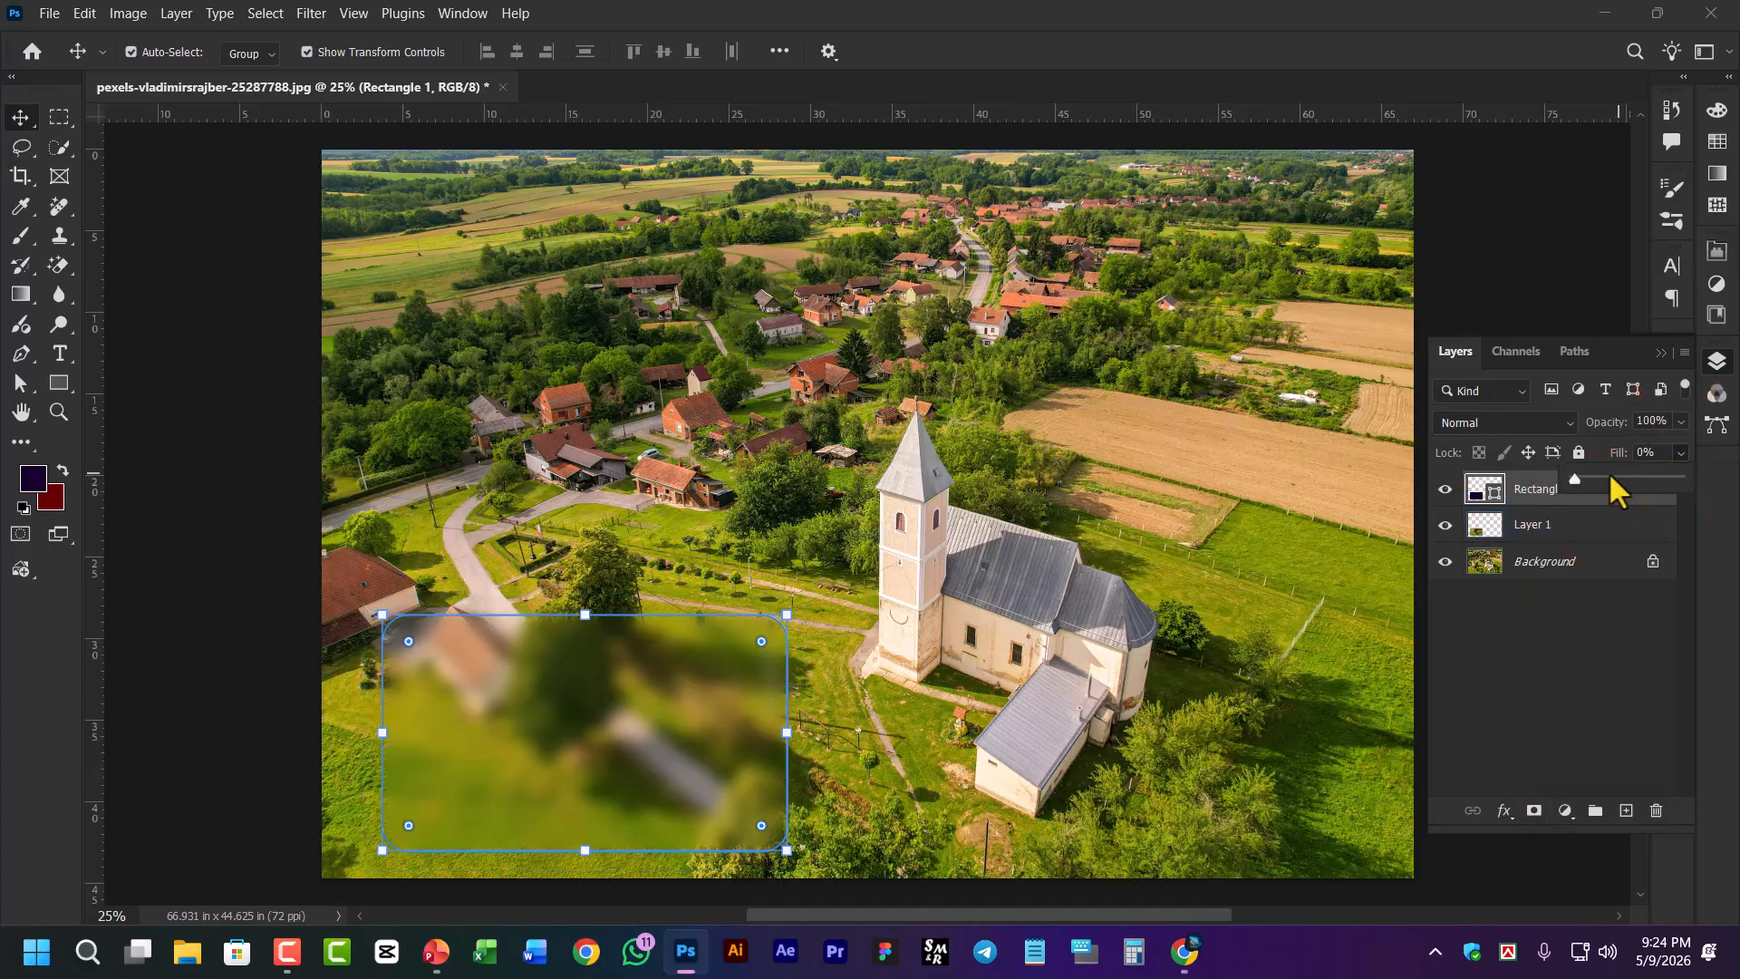
left_click(1588, 477)
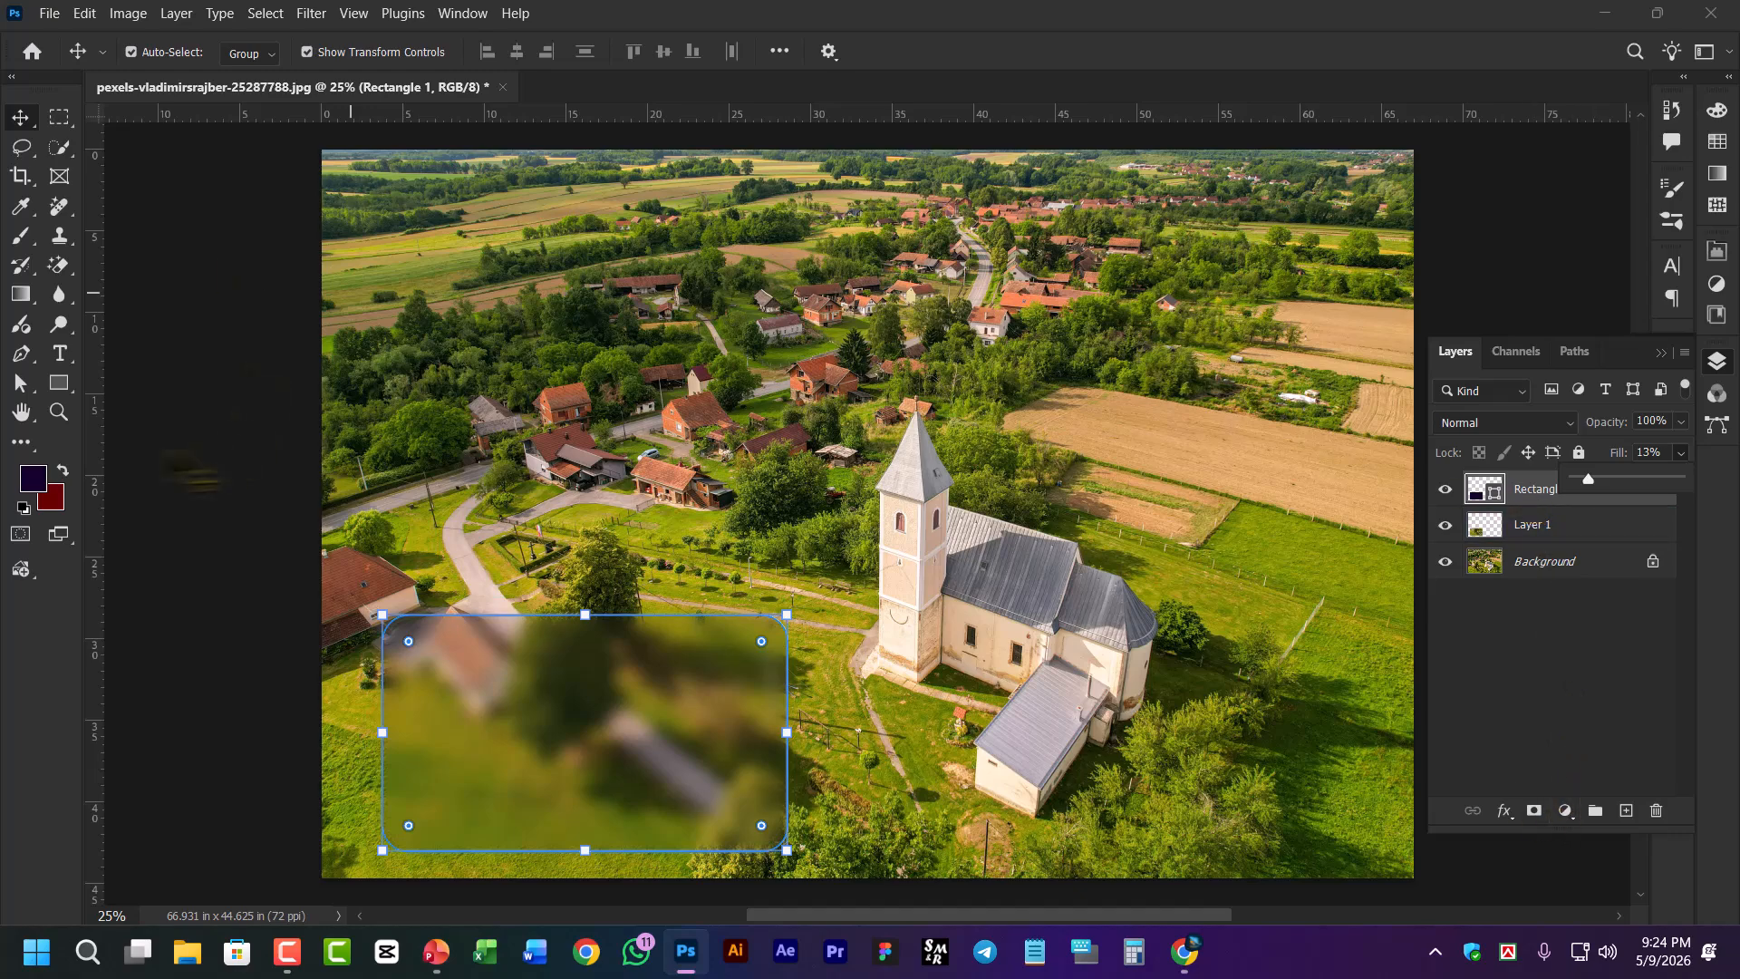
Fill the rounded rectangle with the blue-to-violet gradient preset and change its violet color stop to white (ffffff)
left_click(59, 383)
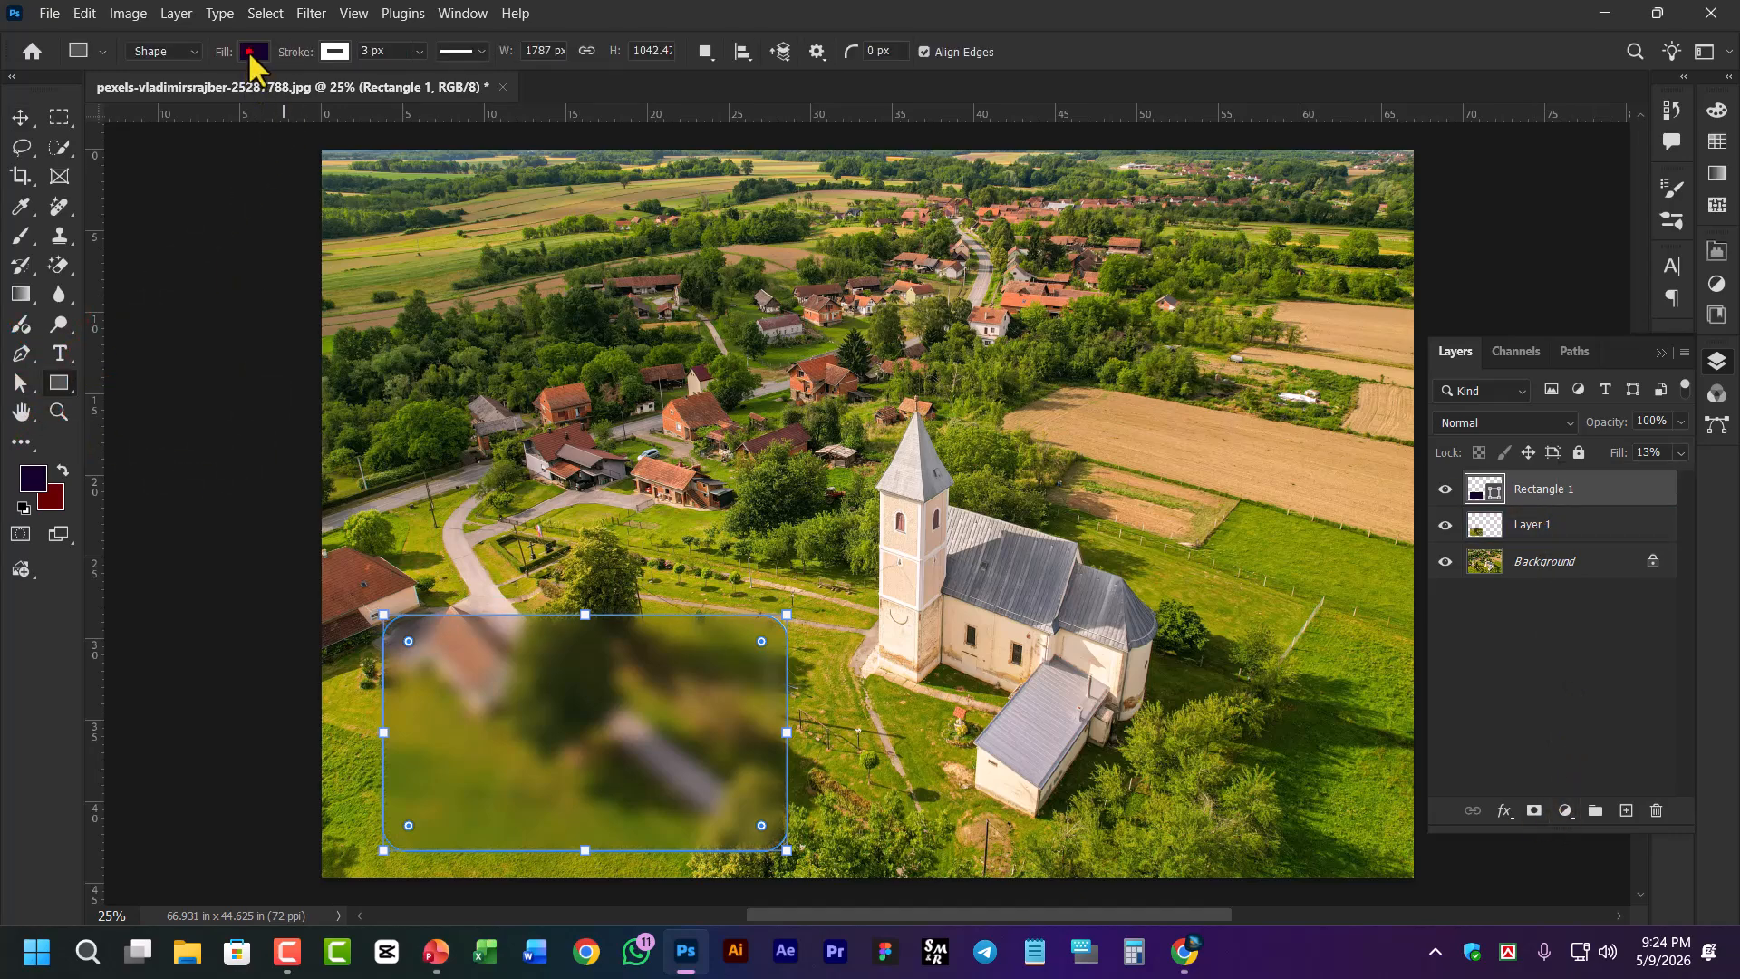
left_click(253, 52)
left_click(199, 98)
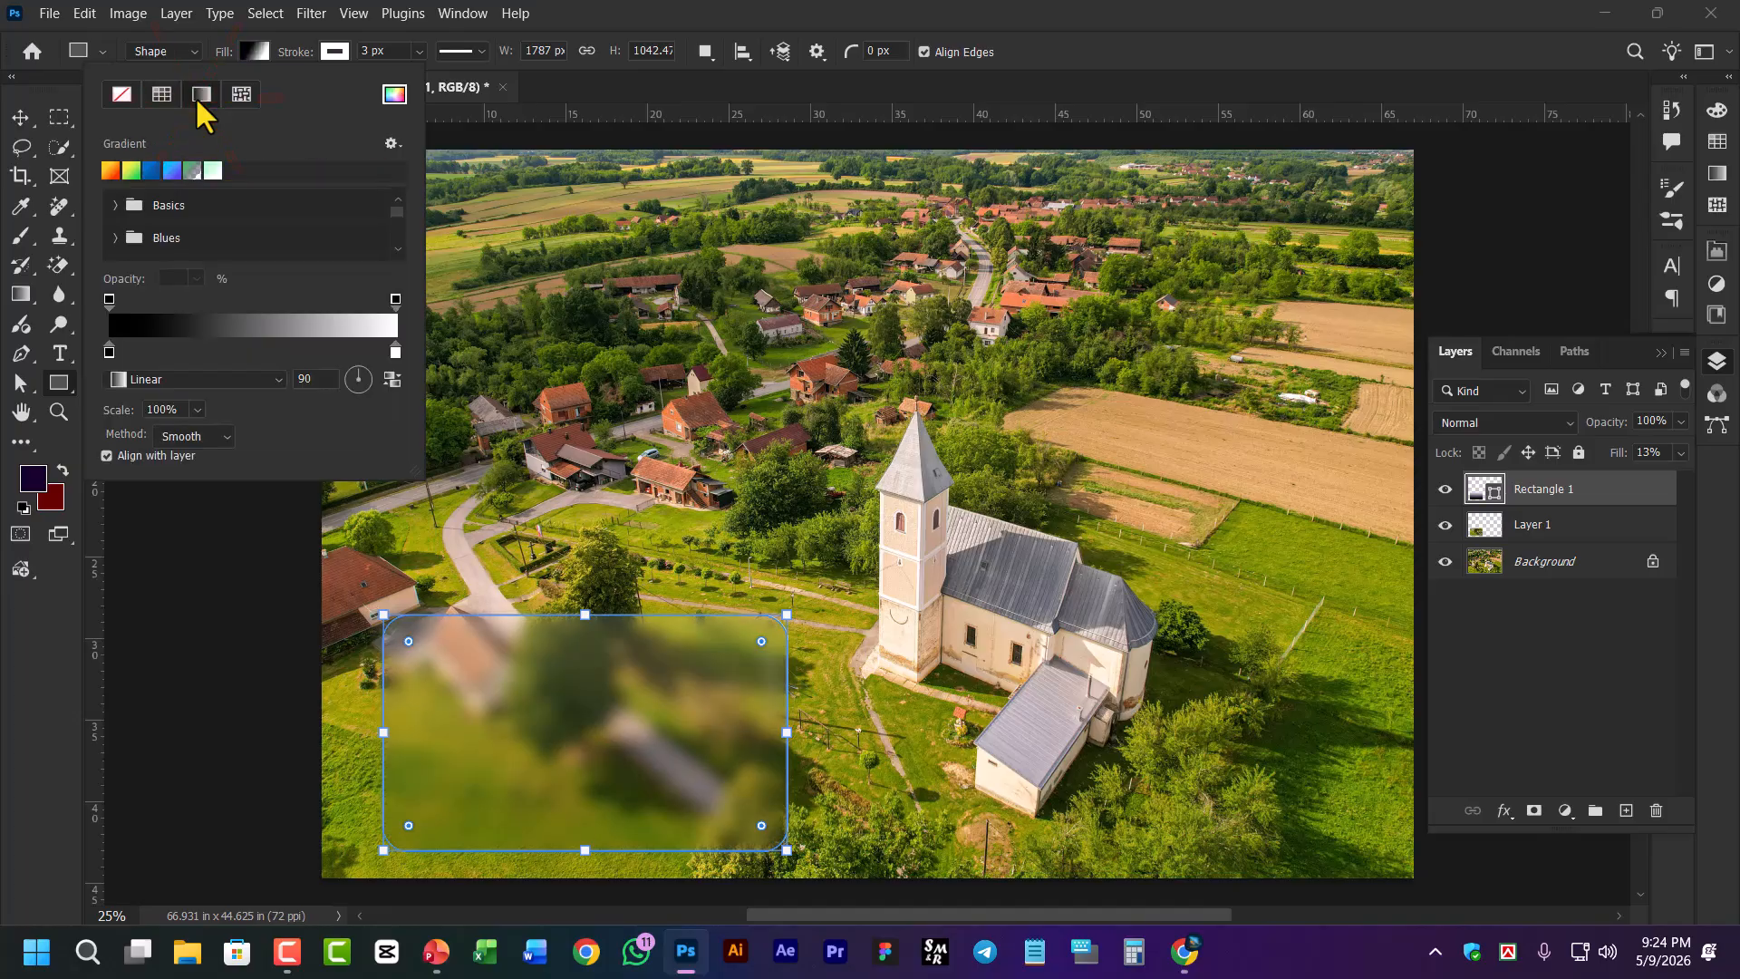
left_click(172, 173)
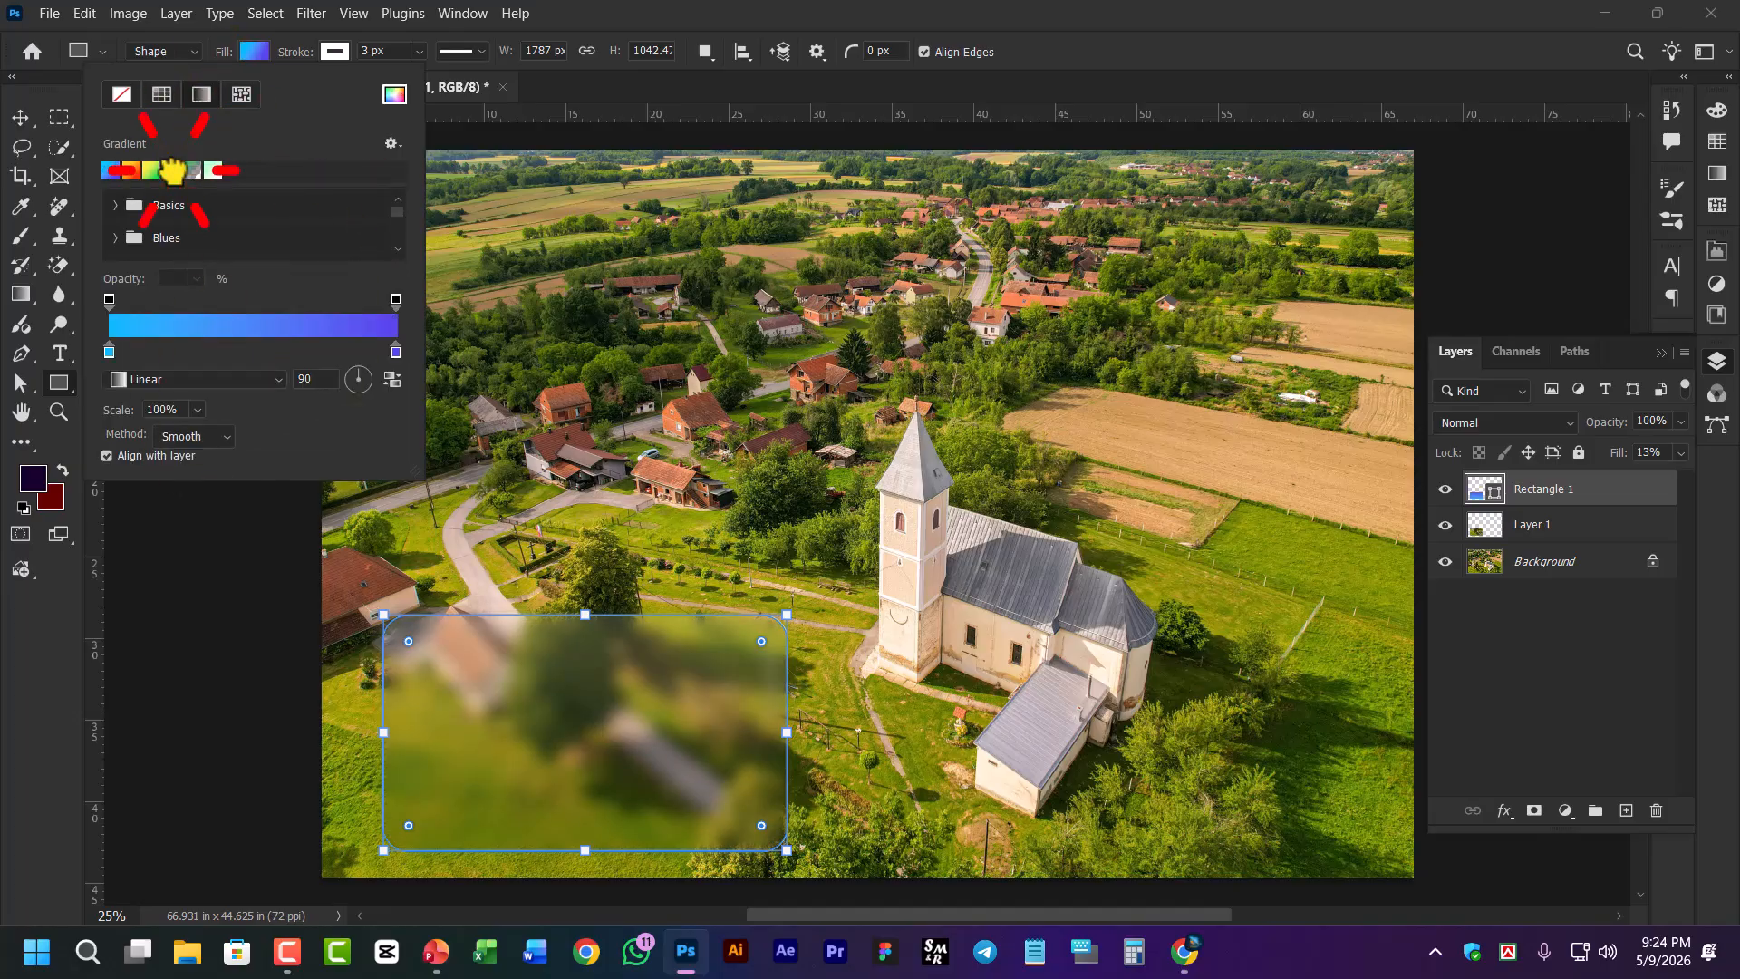
left_click(109, 352)
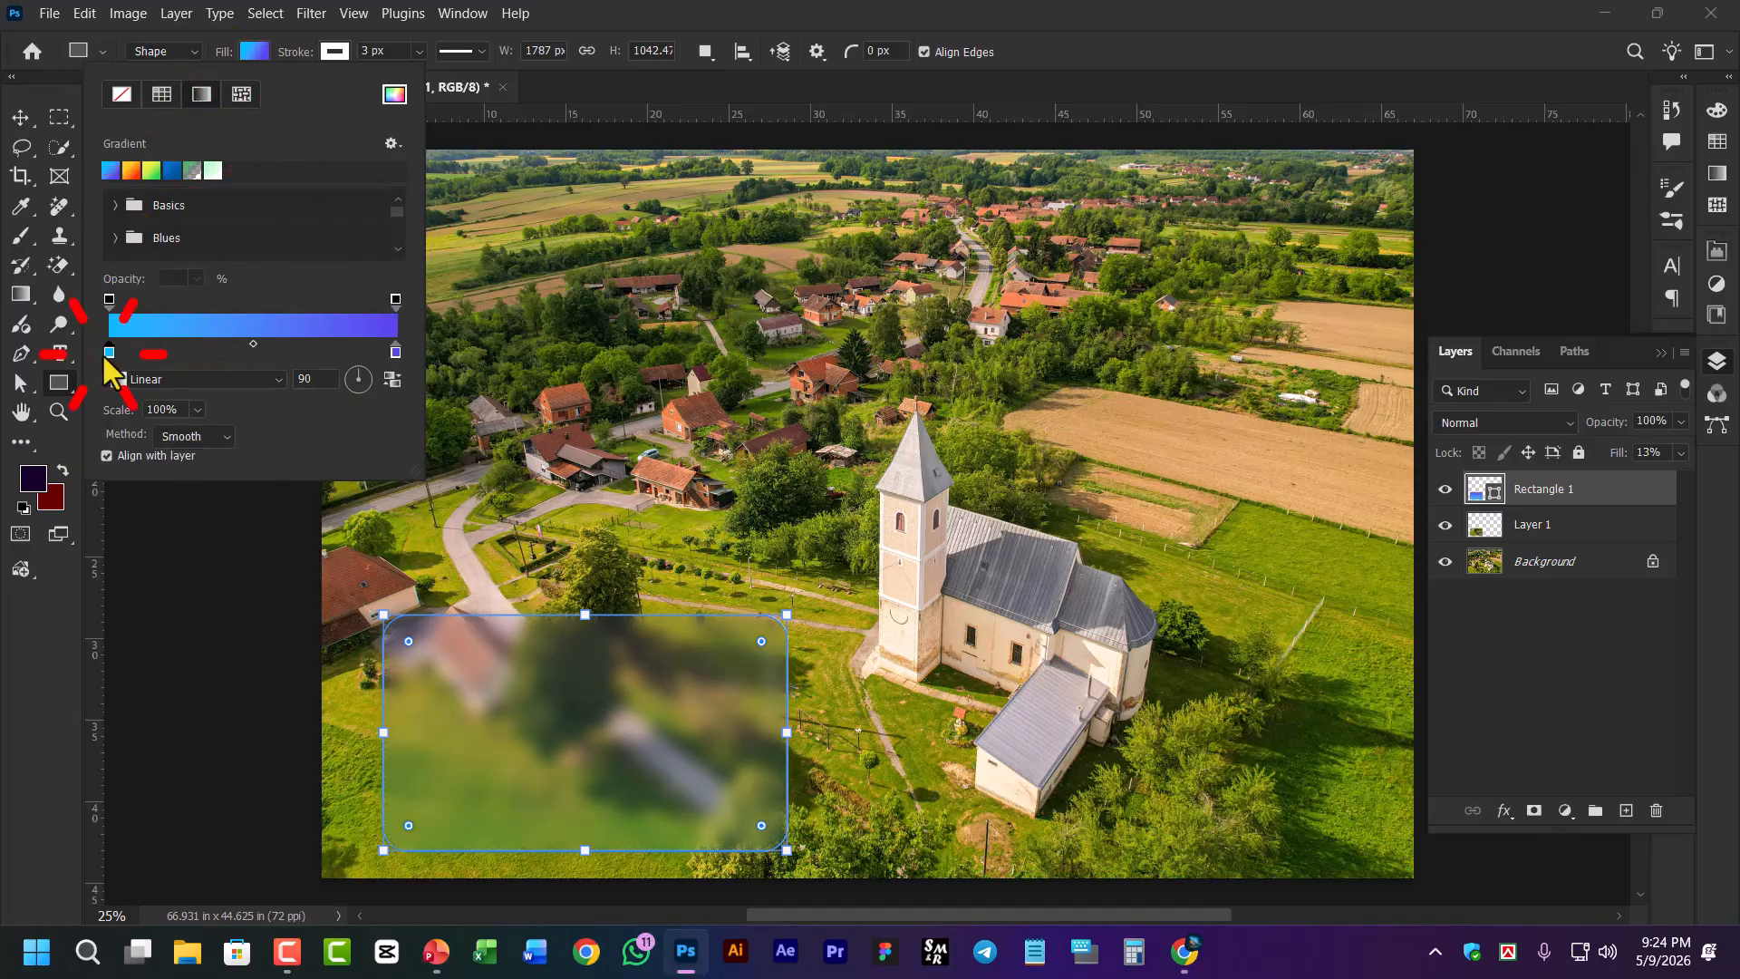
double_click(395, 351)
left_click(1112, 369)
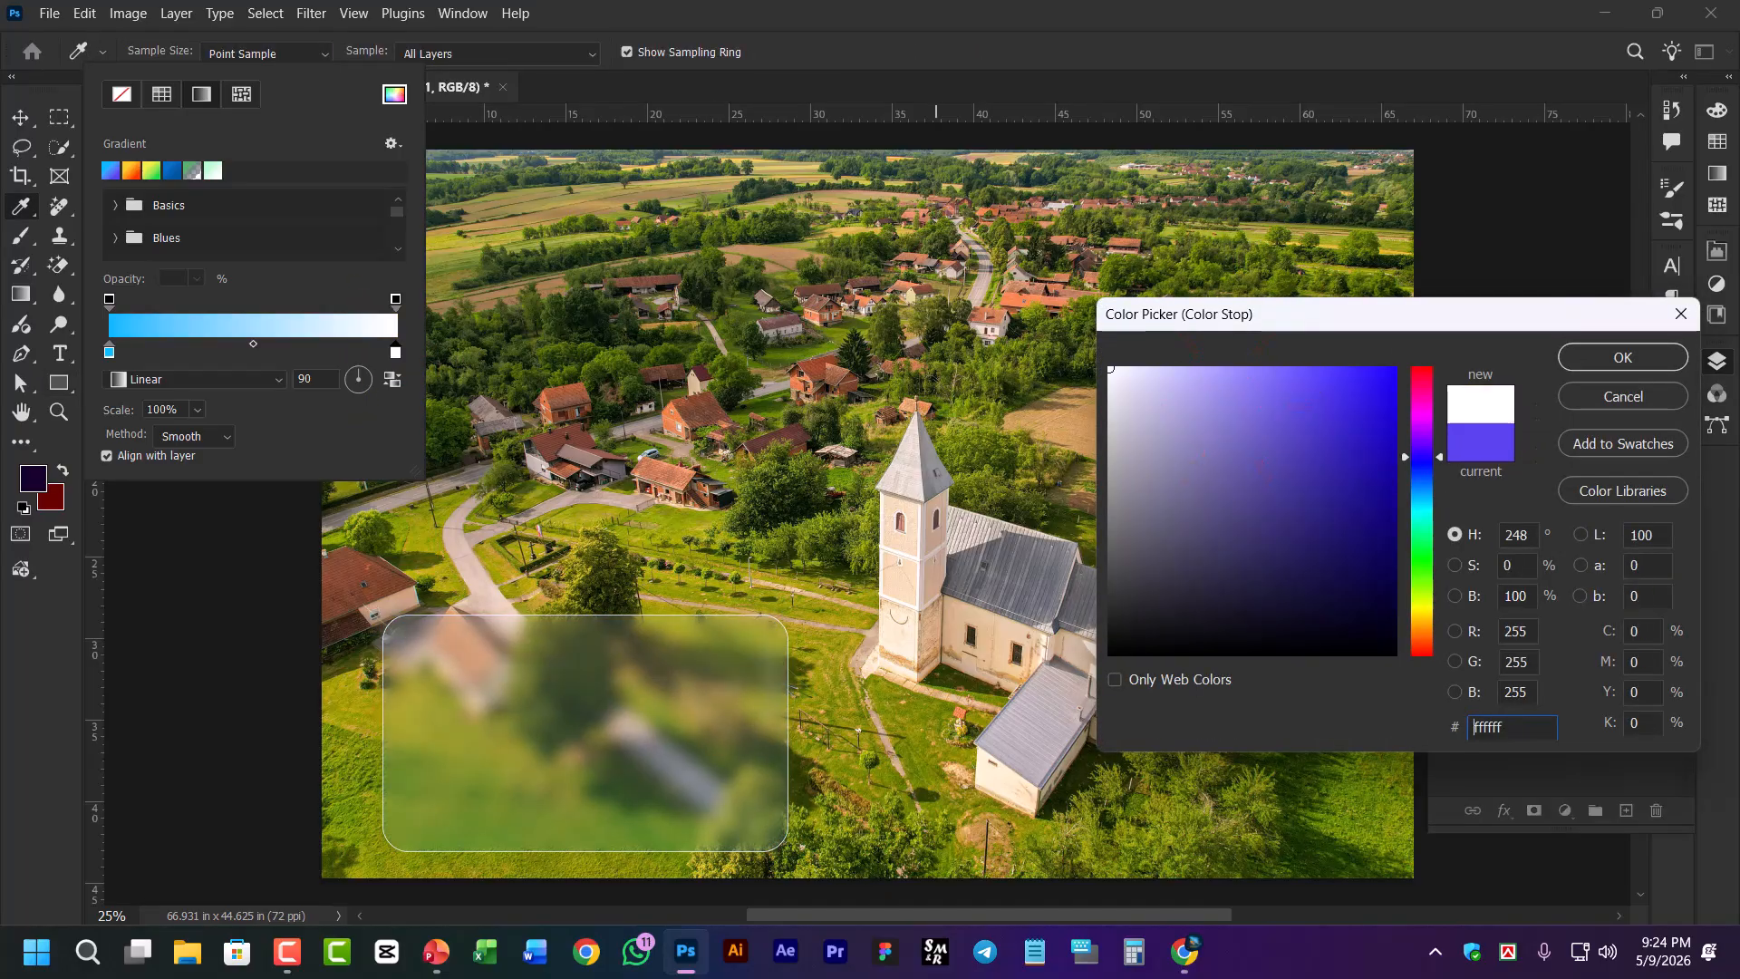
left_click(1591, 365)
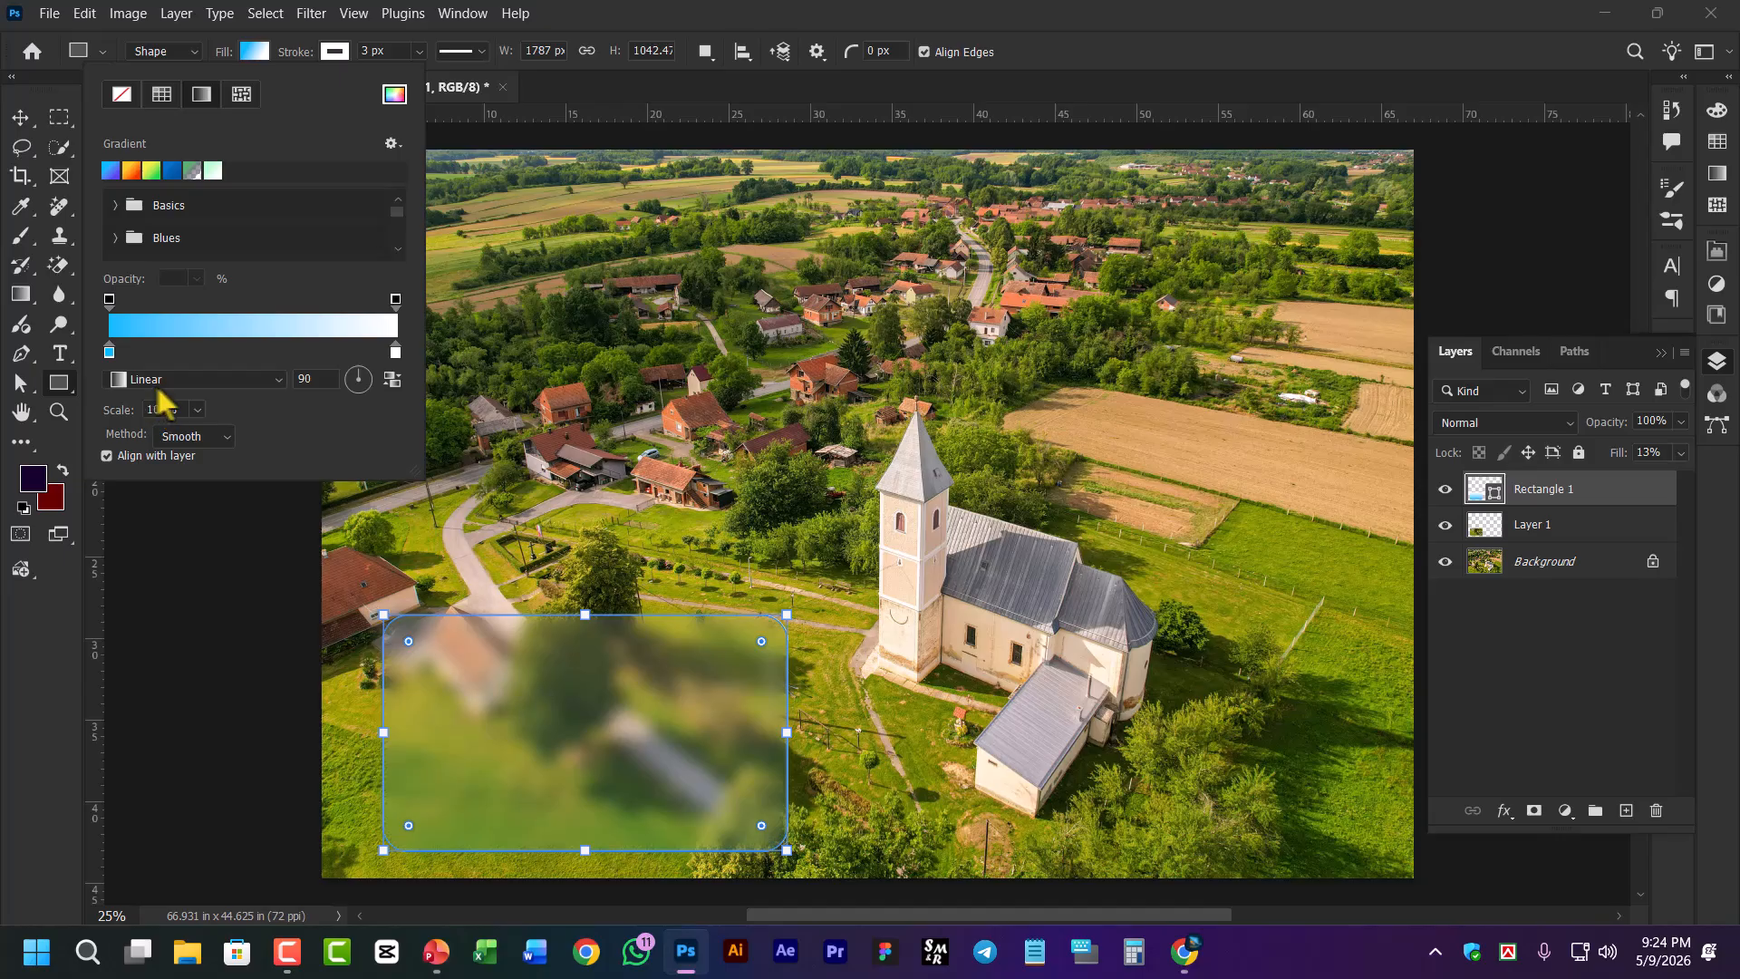
Set the gradient angle to -100 degrees and raise the rectangle's layer fill to 33%
left_click(366, 384)
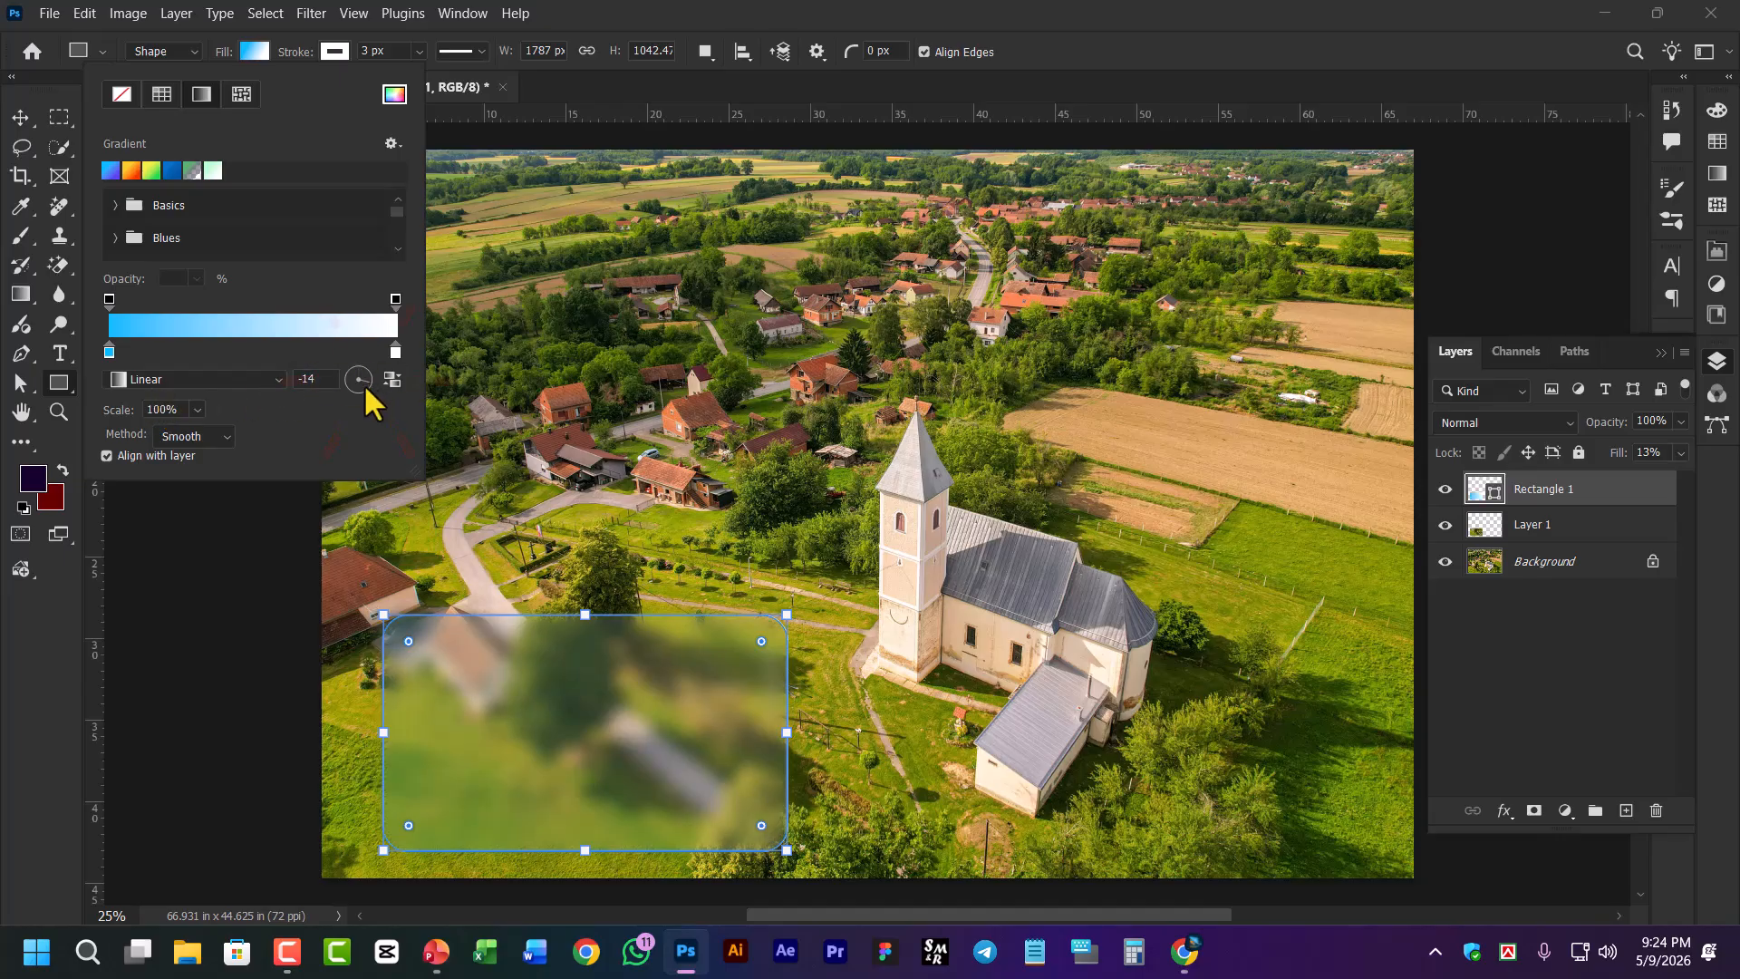
left_click(364, 385)
left_click(357, 391)
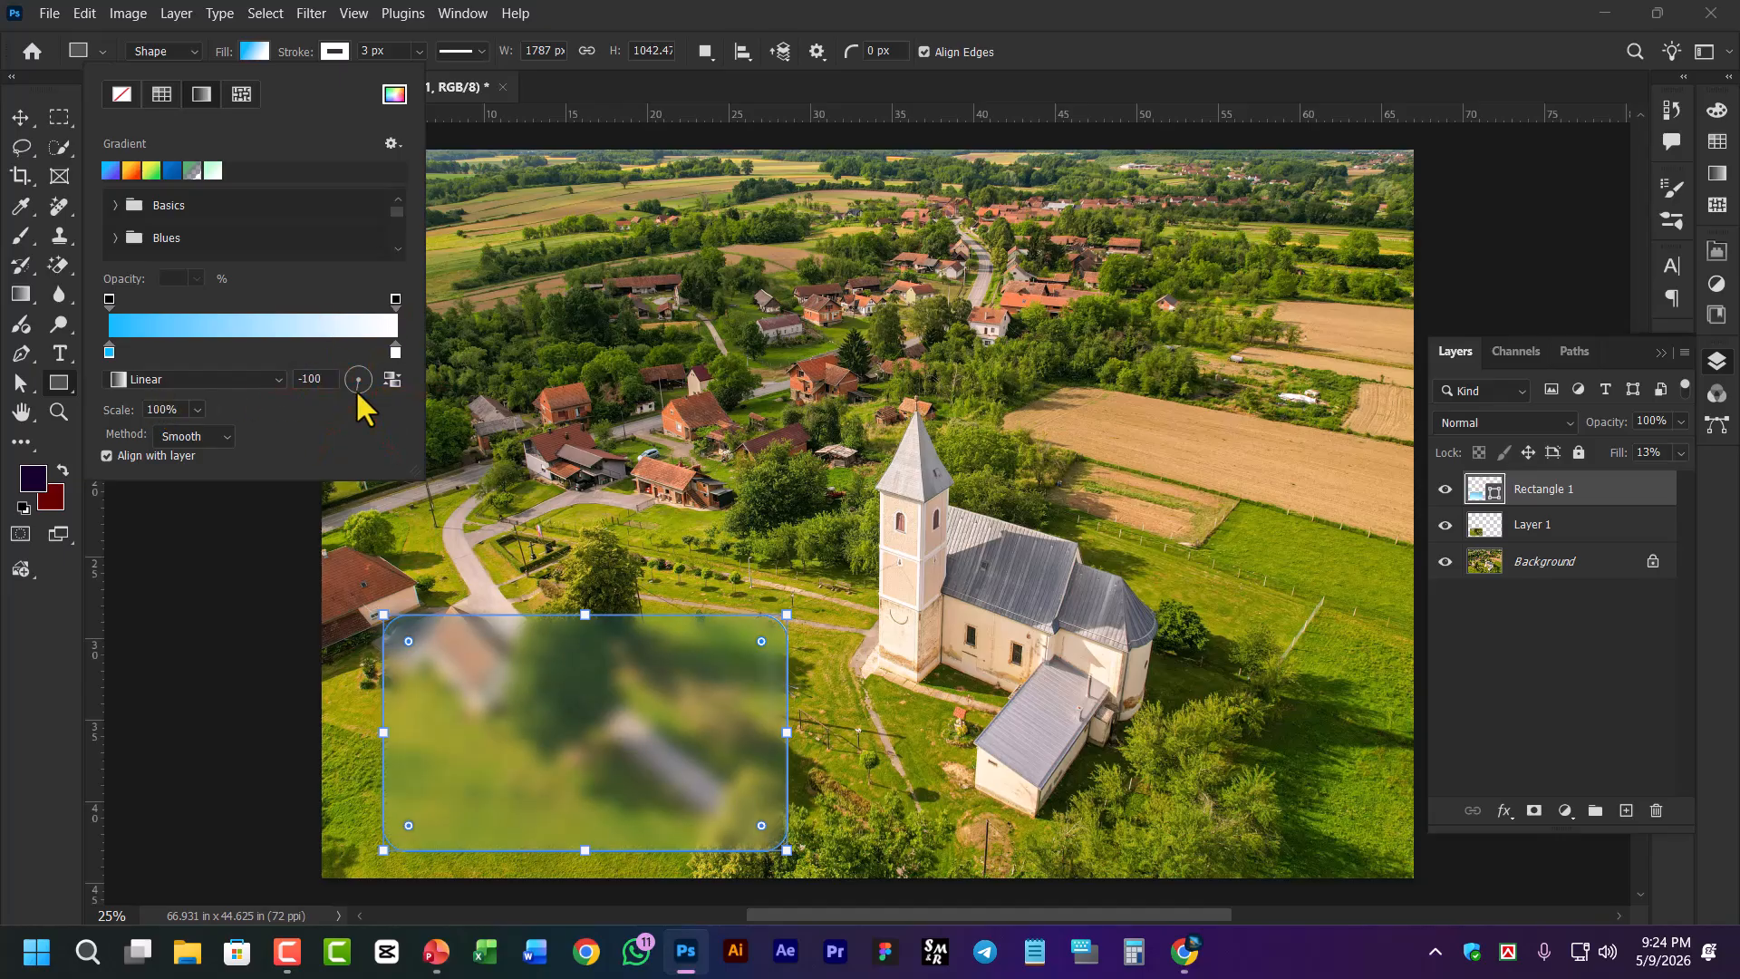
left_click(1682, 453)
left_click_drag(1584, 476, 1610, 475)
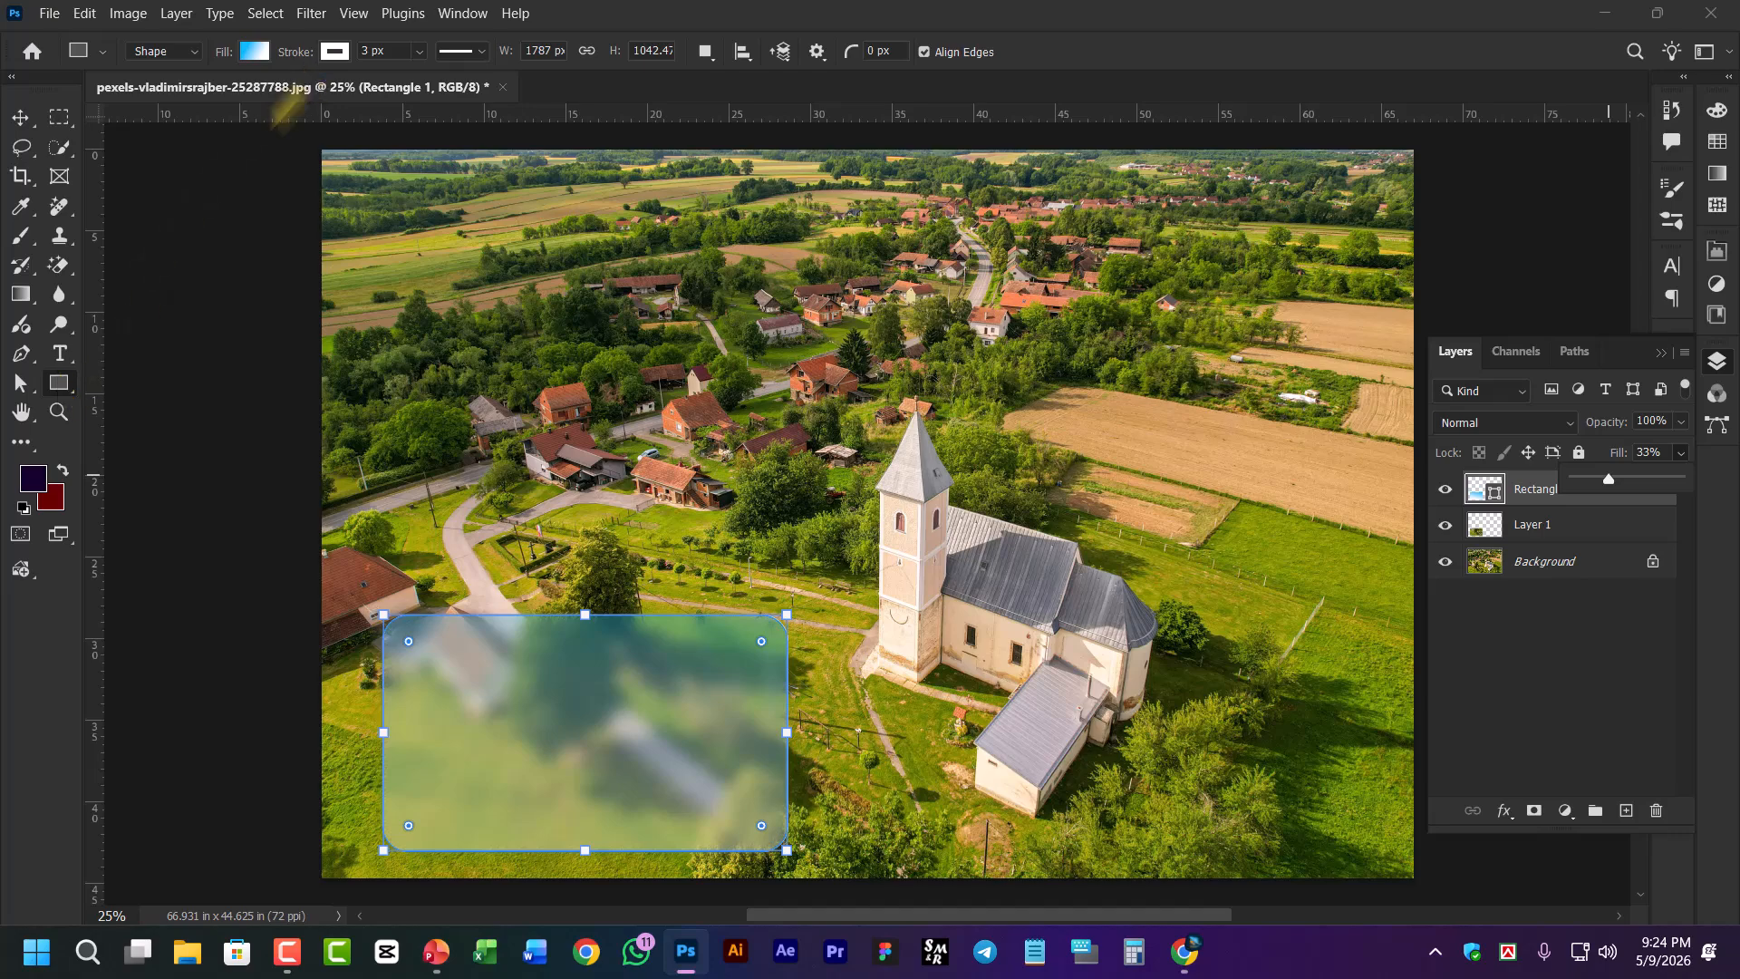
Try the Radial and Angle styles on the rectangle's gradient fill, and return it to Linear
left_click(254, 51)
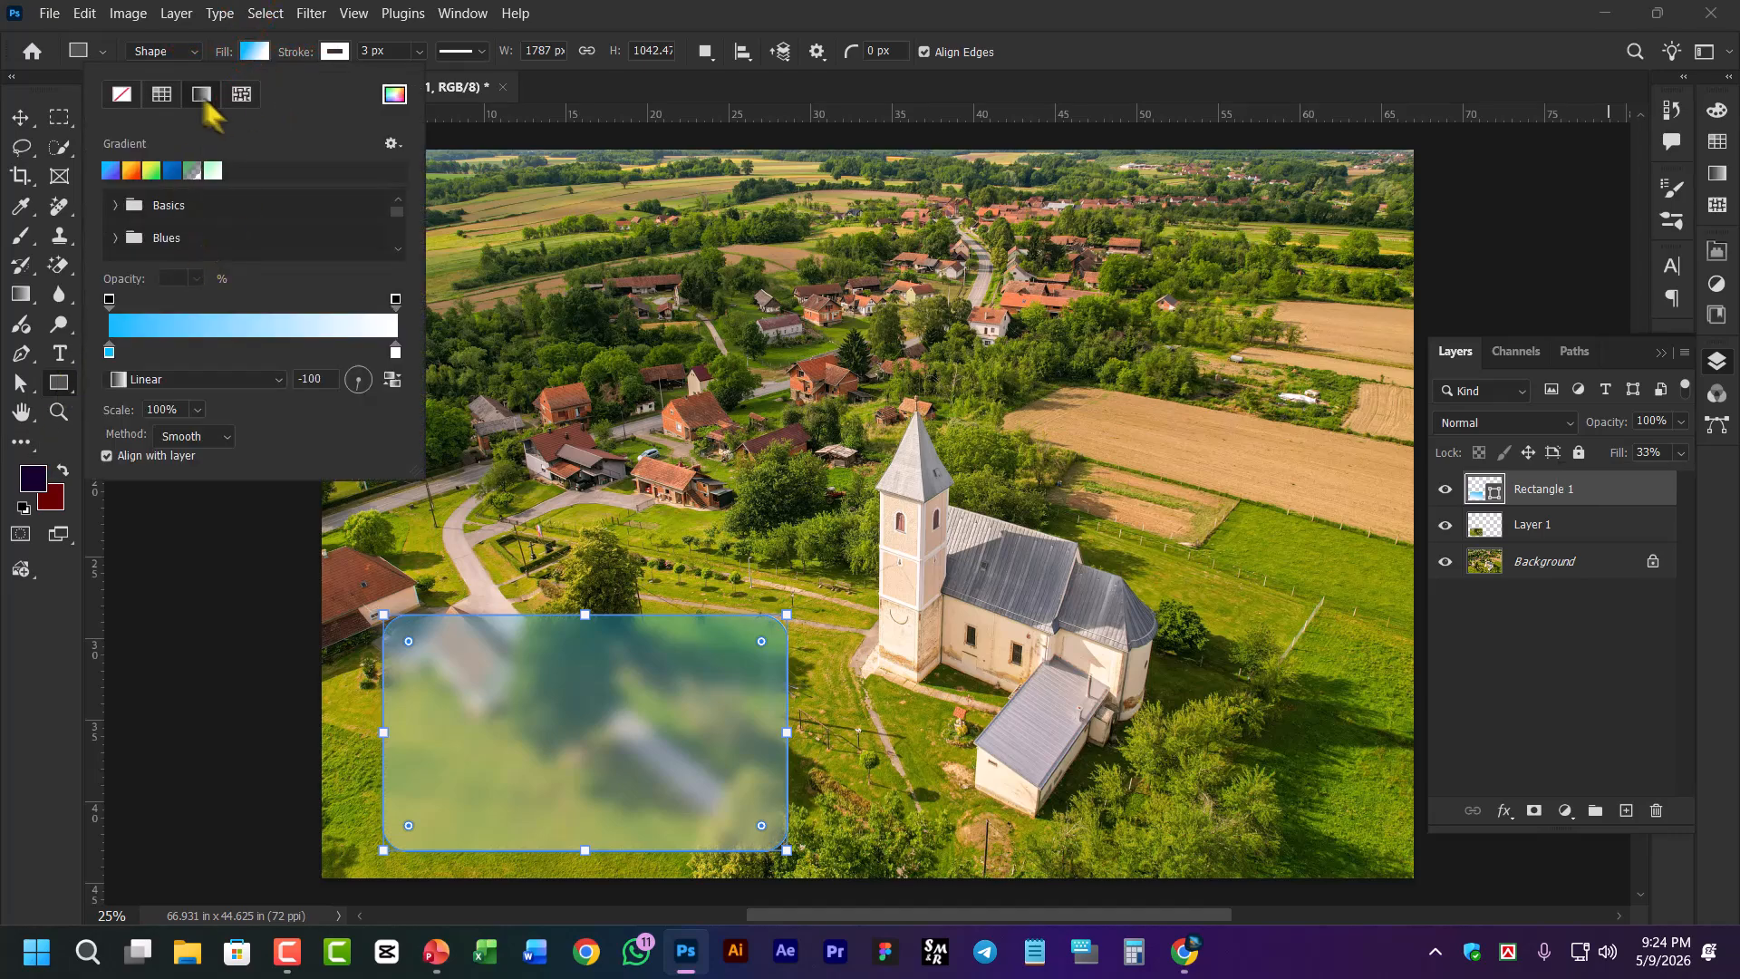
left_click(186, 379)
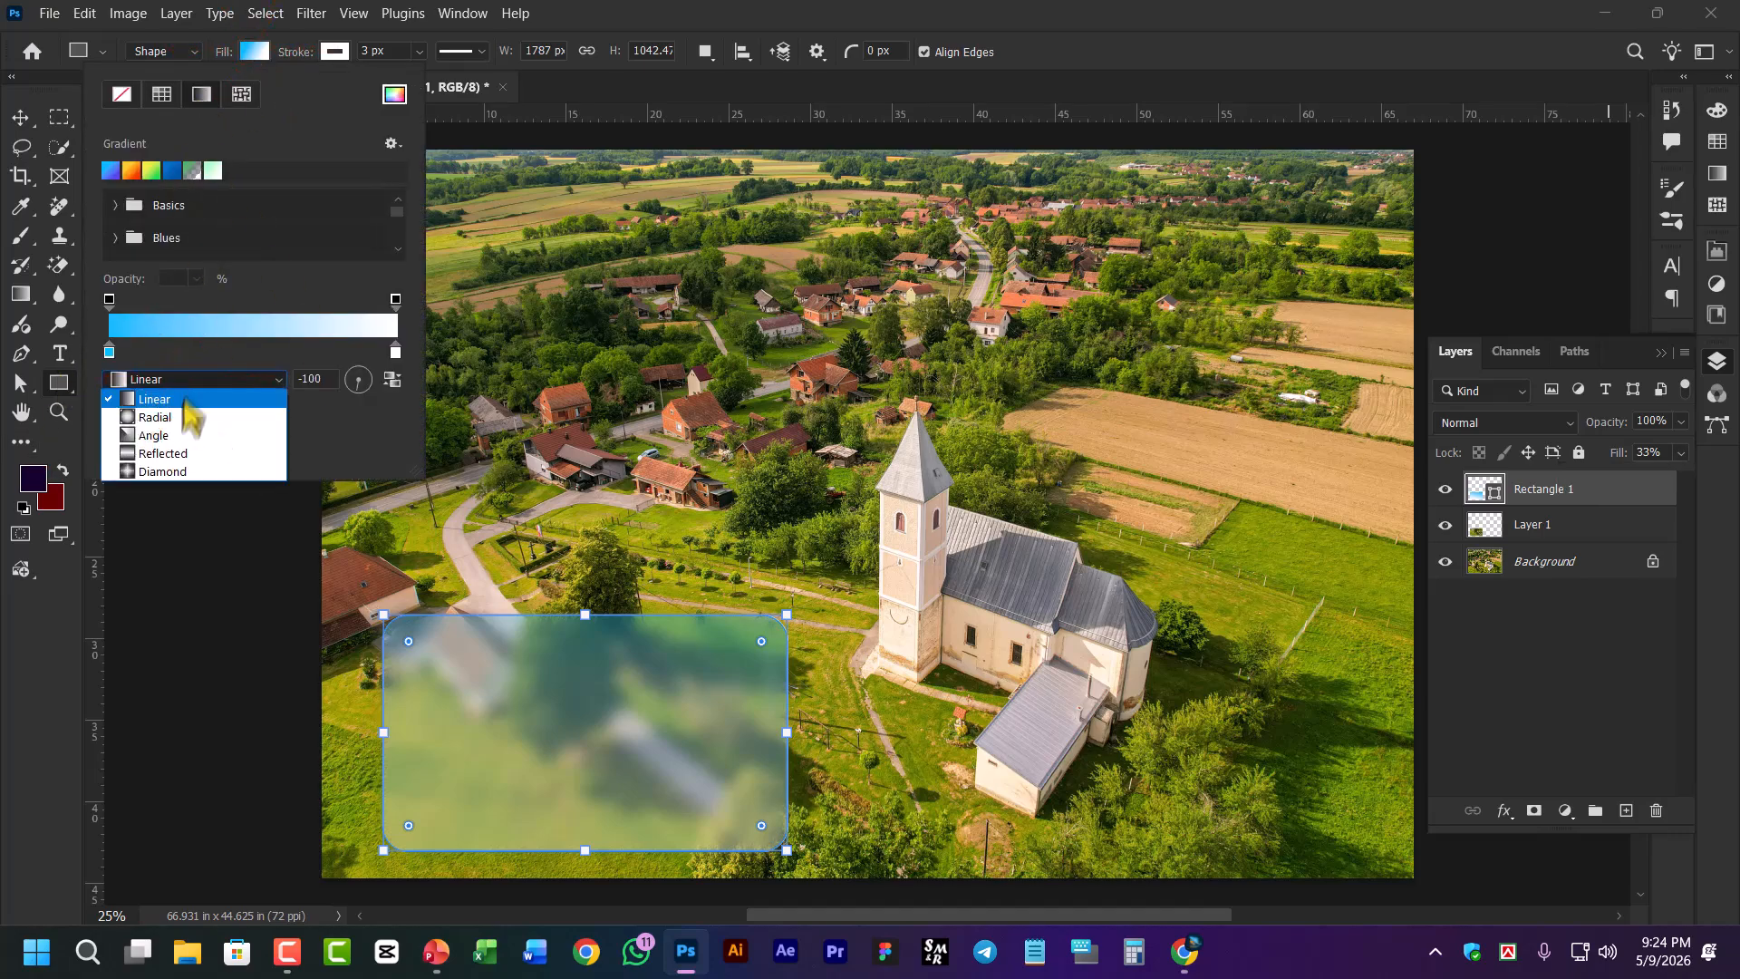
left_click(175, 416)
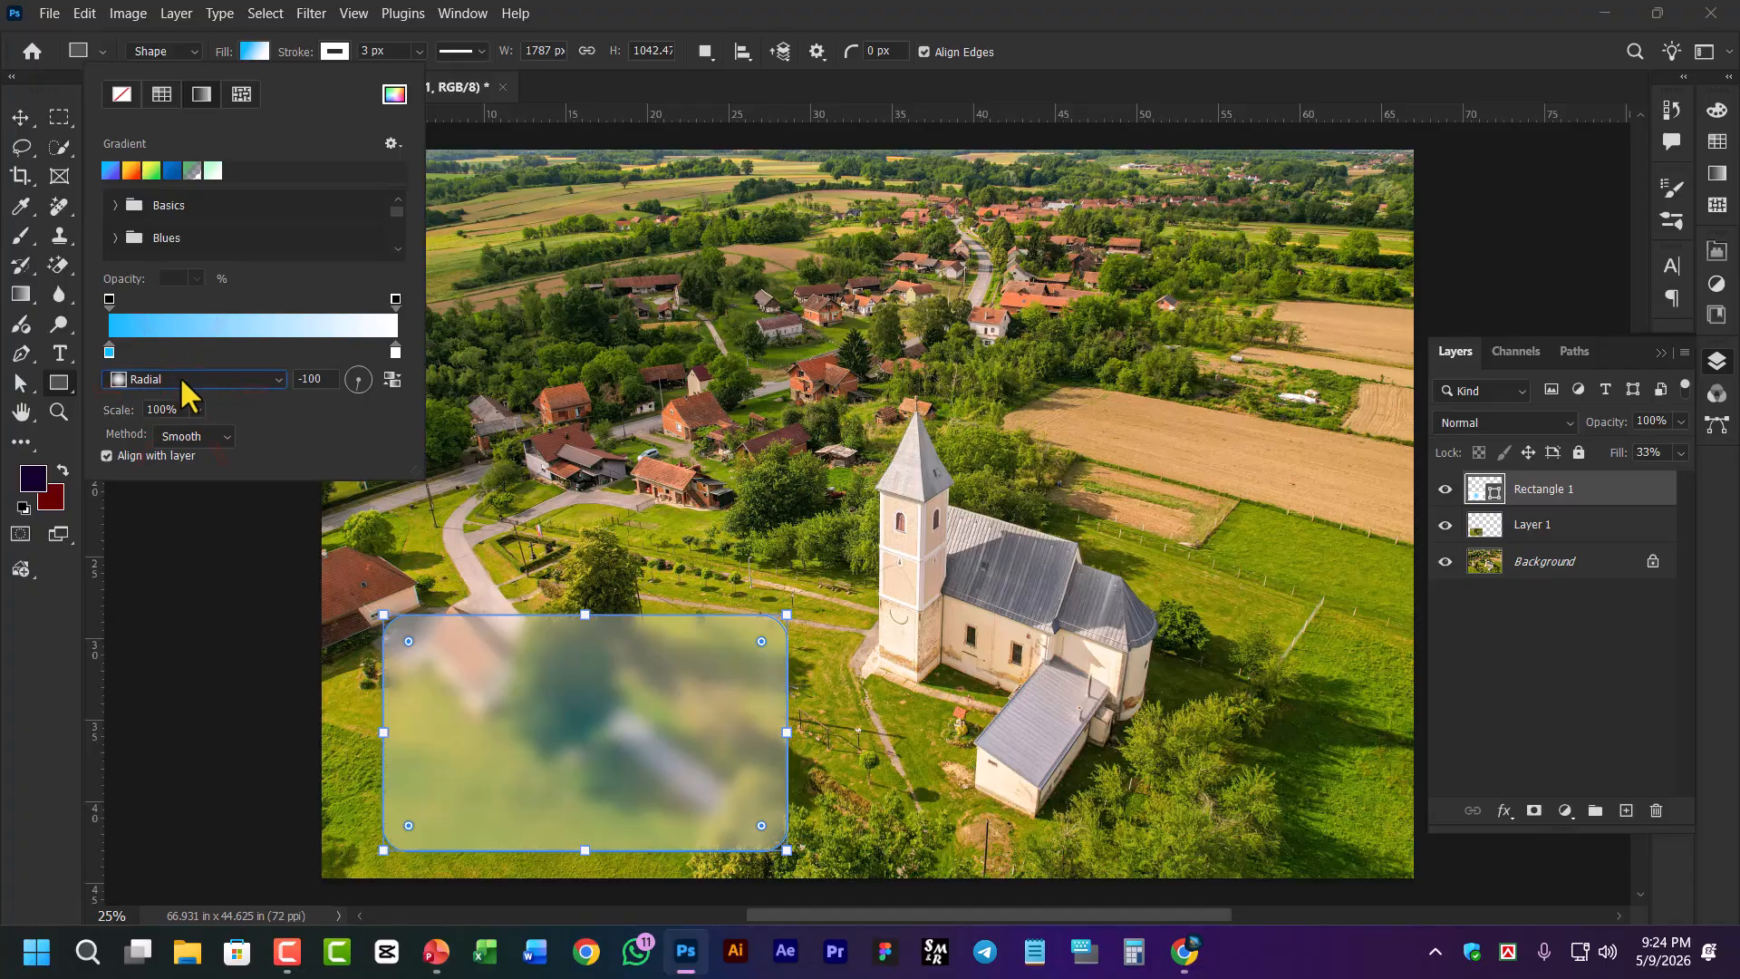
left_click(180, 380)
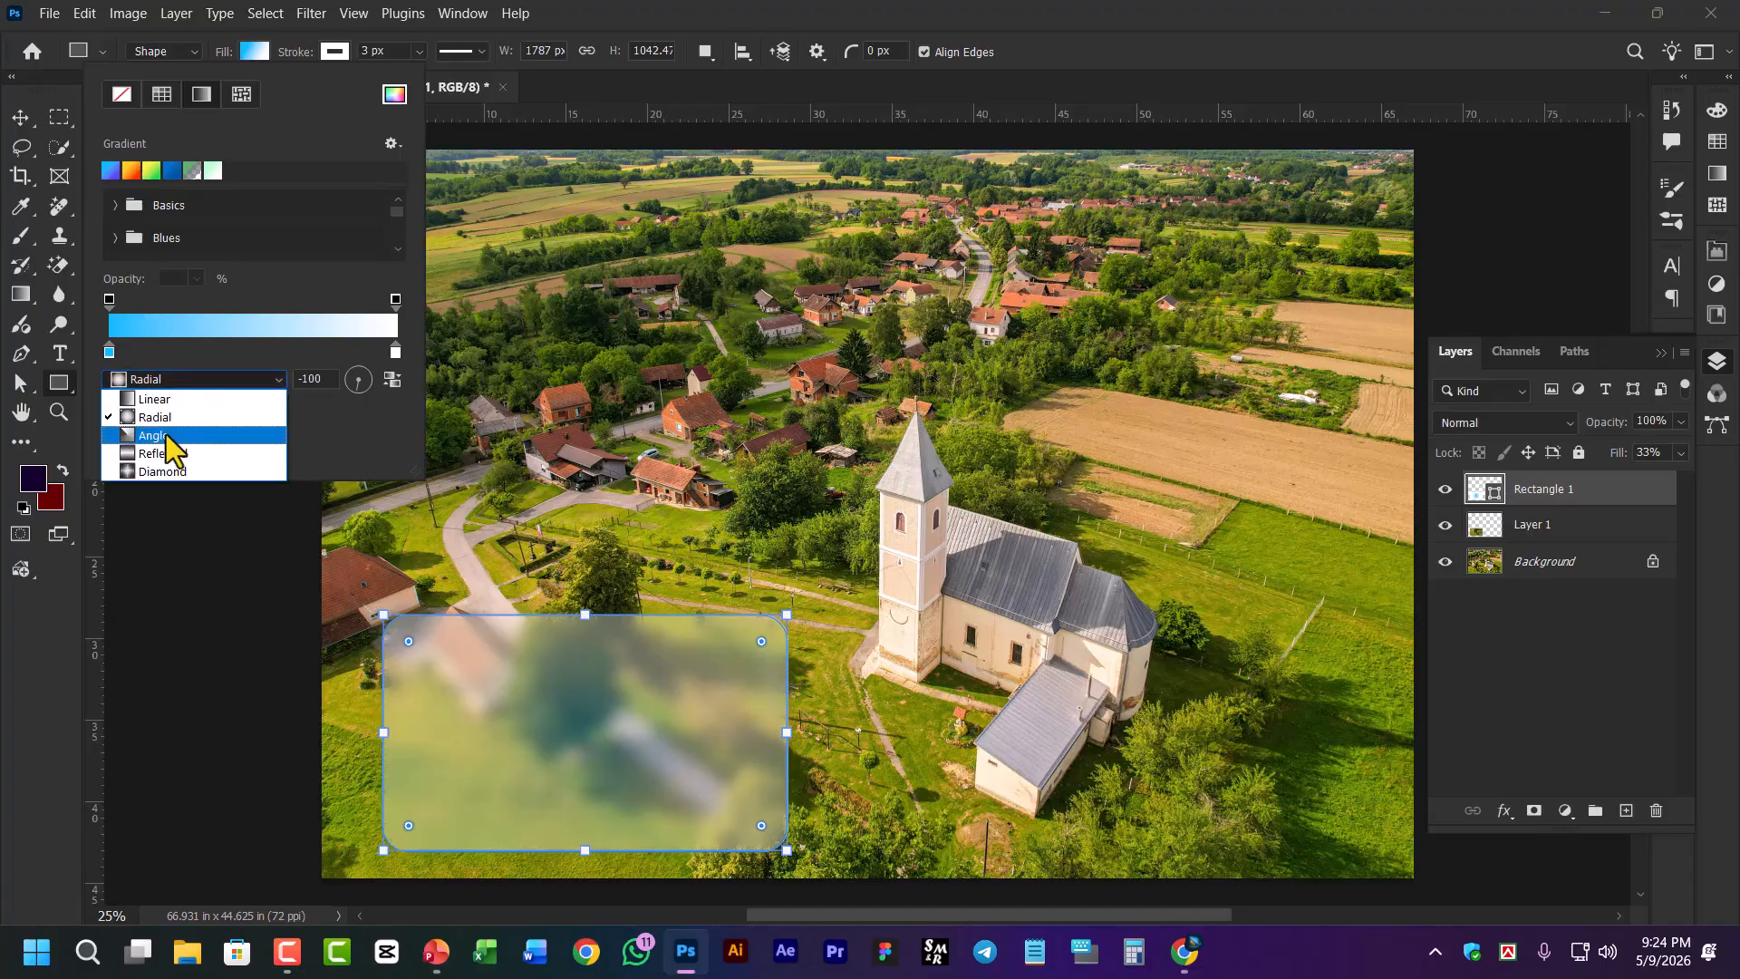
left_click(166, 433)
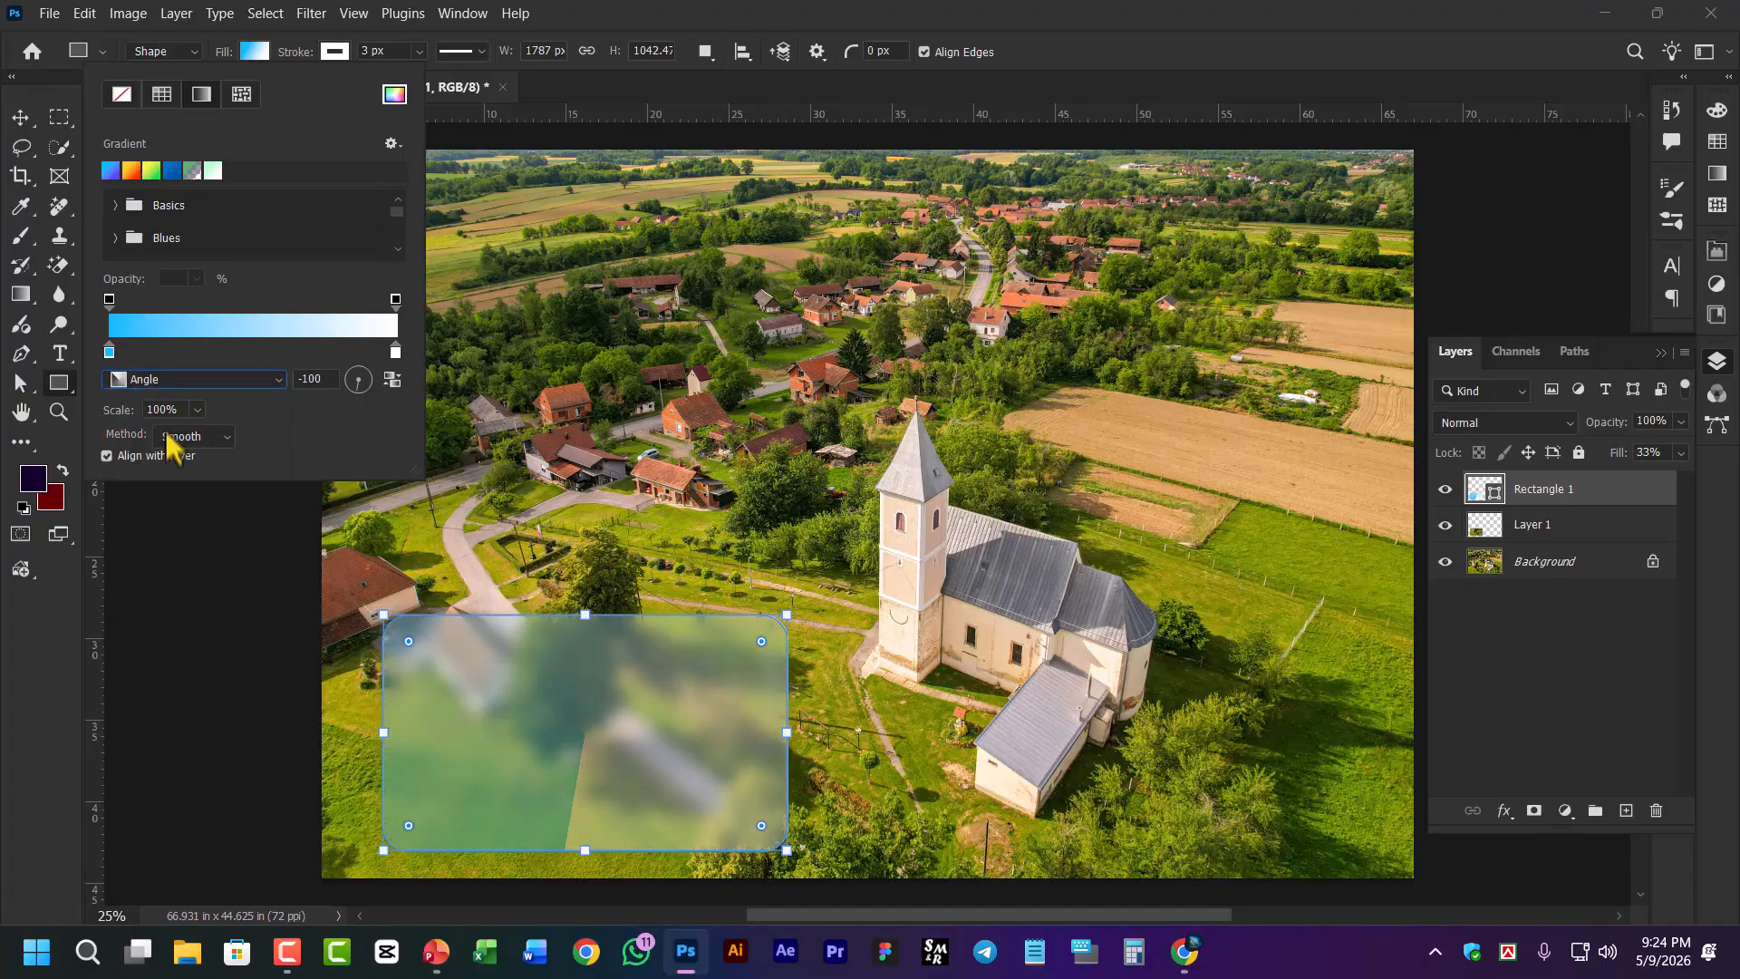
left_click(175, 379)
left_click(165, 401)
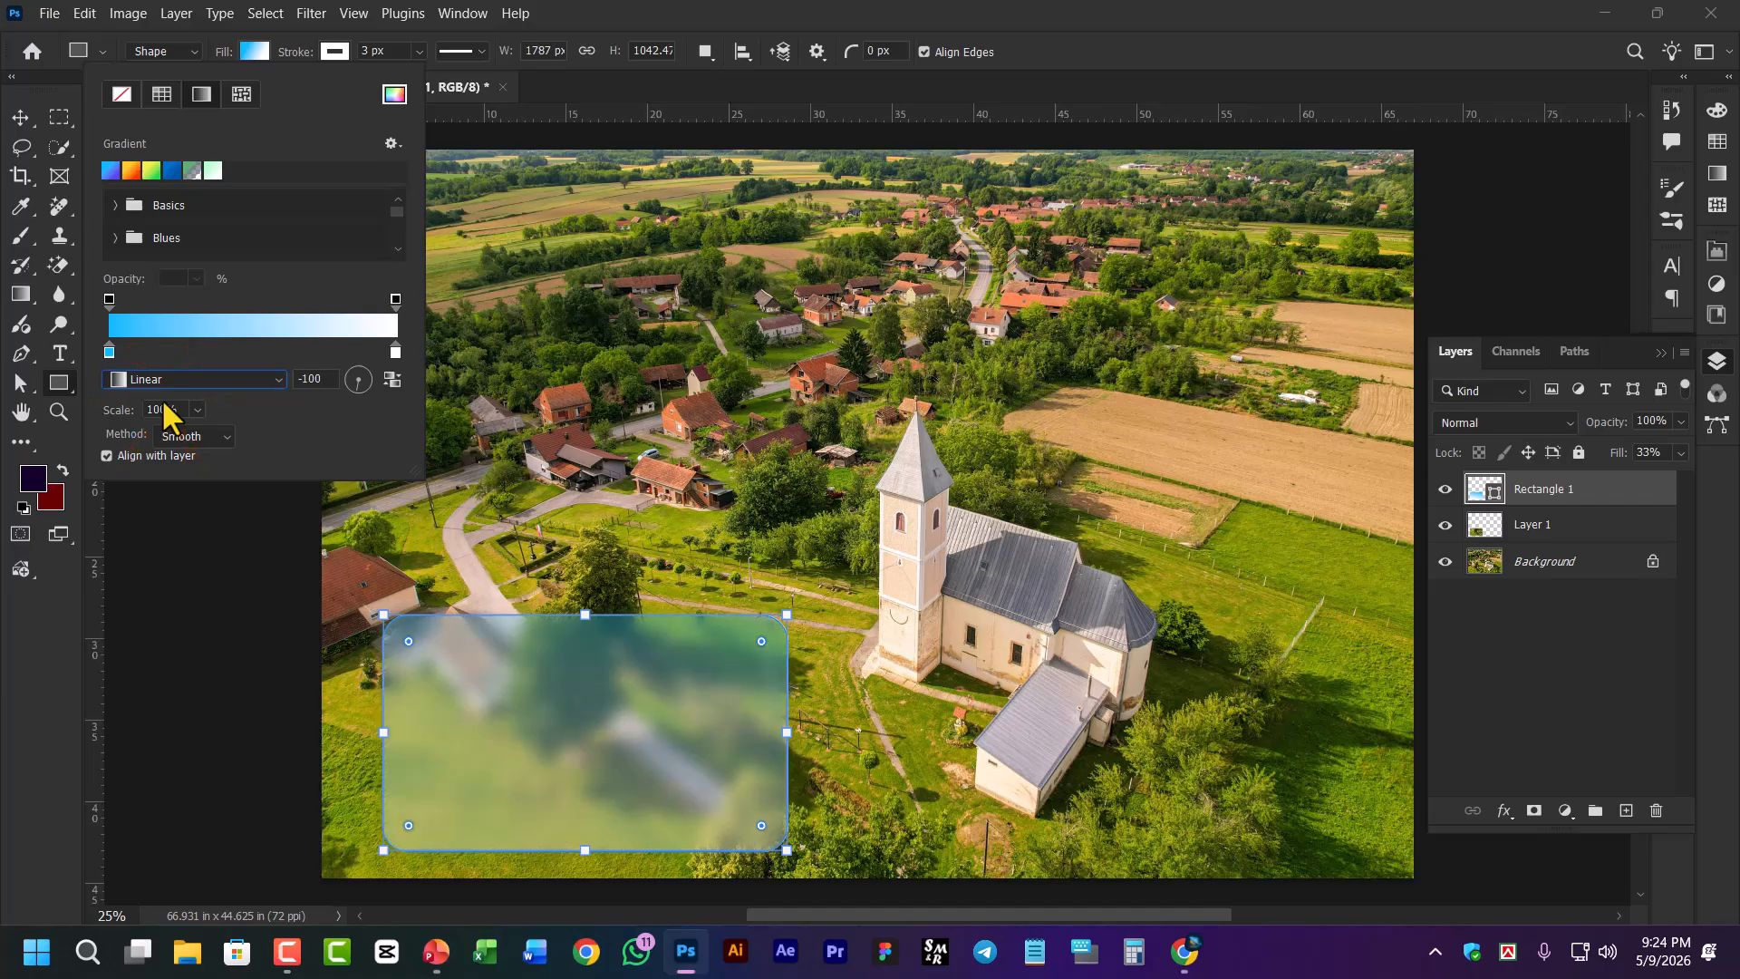
Recolor the gradient's blue stop to cyan and reduce the rectangle's layer fill to 20%
double_click(108, 351)
mouse_move(1433, 478)
left_mouse_down()
mouse_move(1438, 612)
mouse_move(1420, 342)
left_mouse_up()
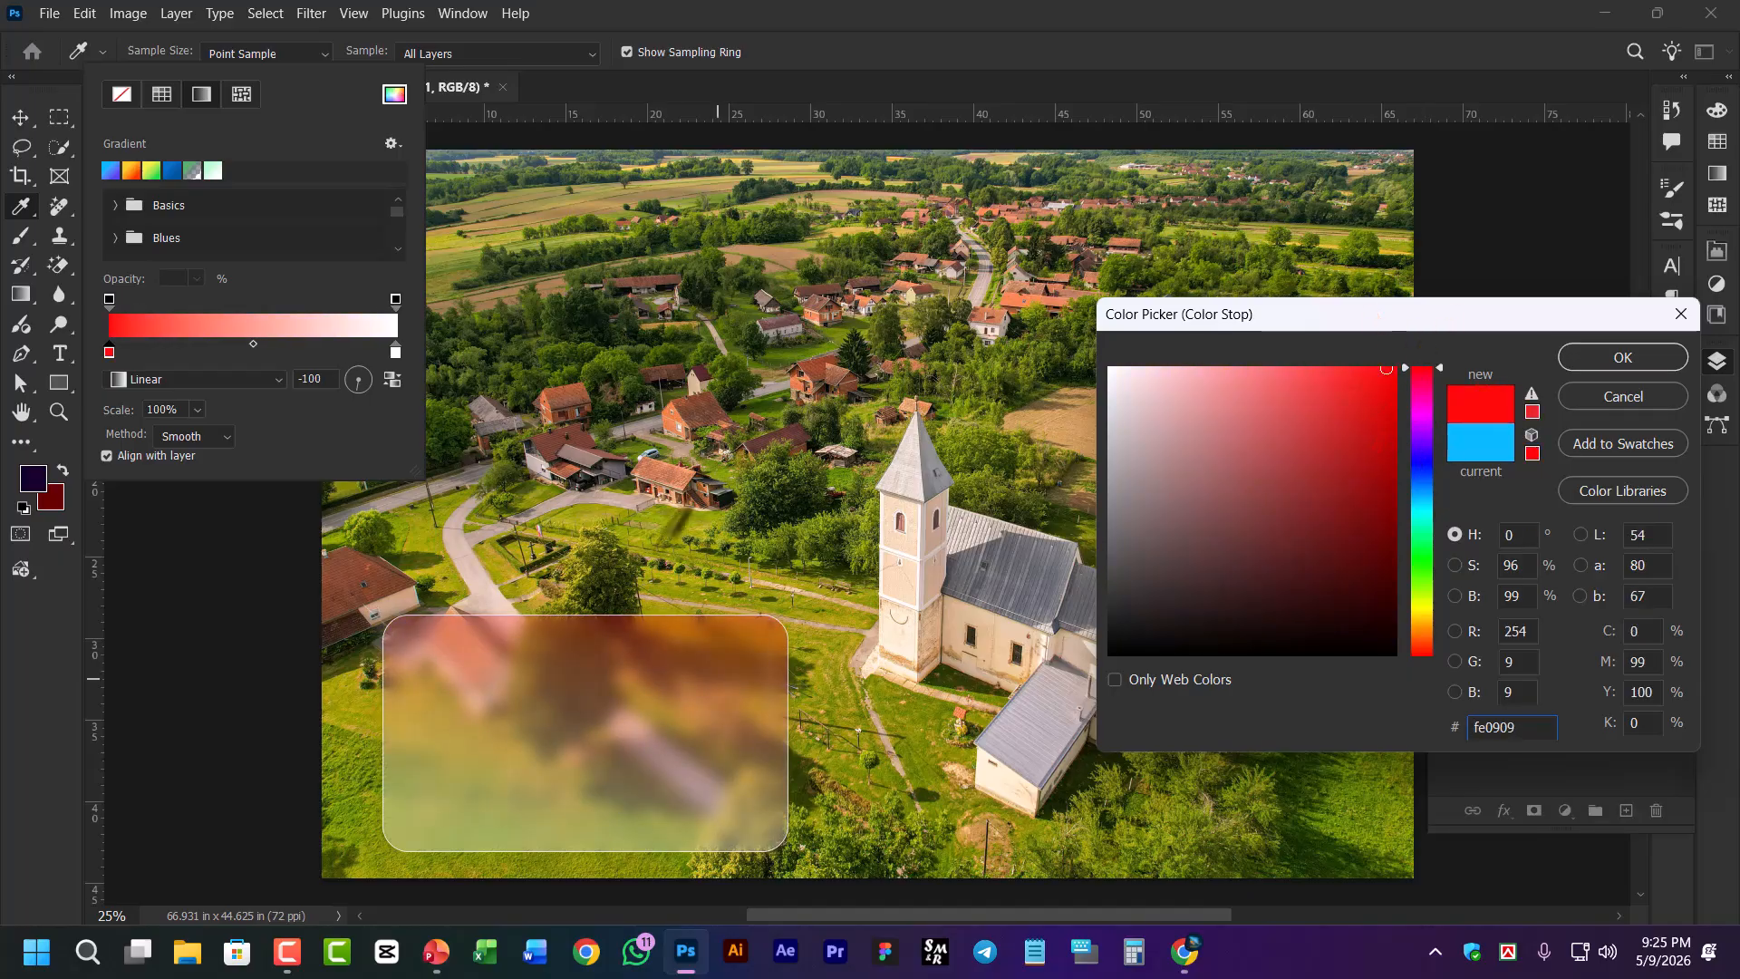
left_click_drag(1418, 486, 1423, 513)
left_click(1627, 358)
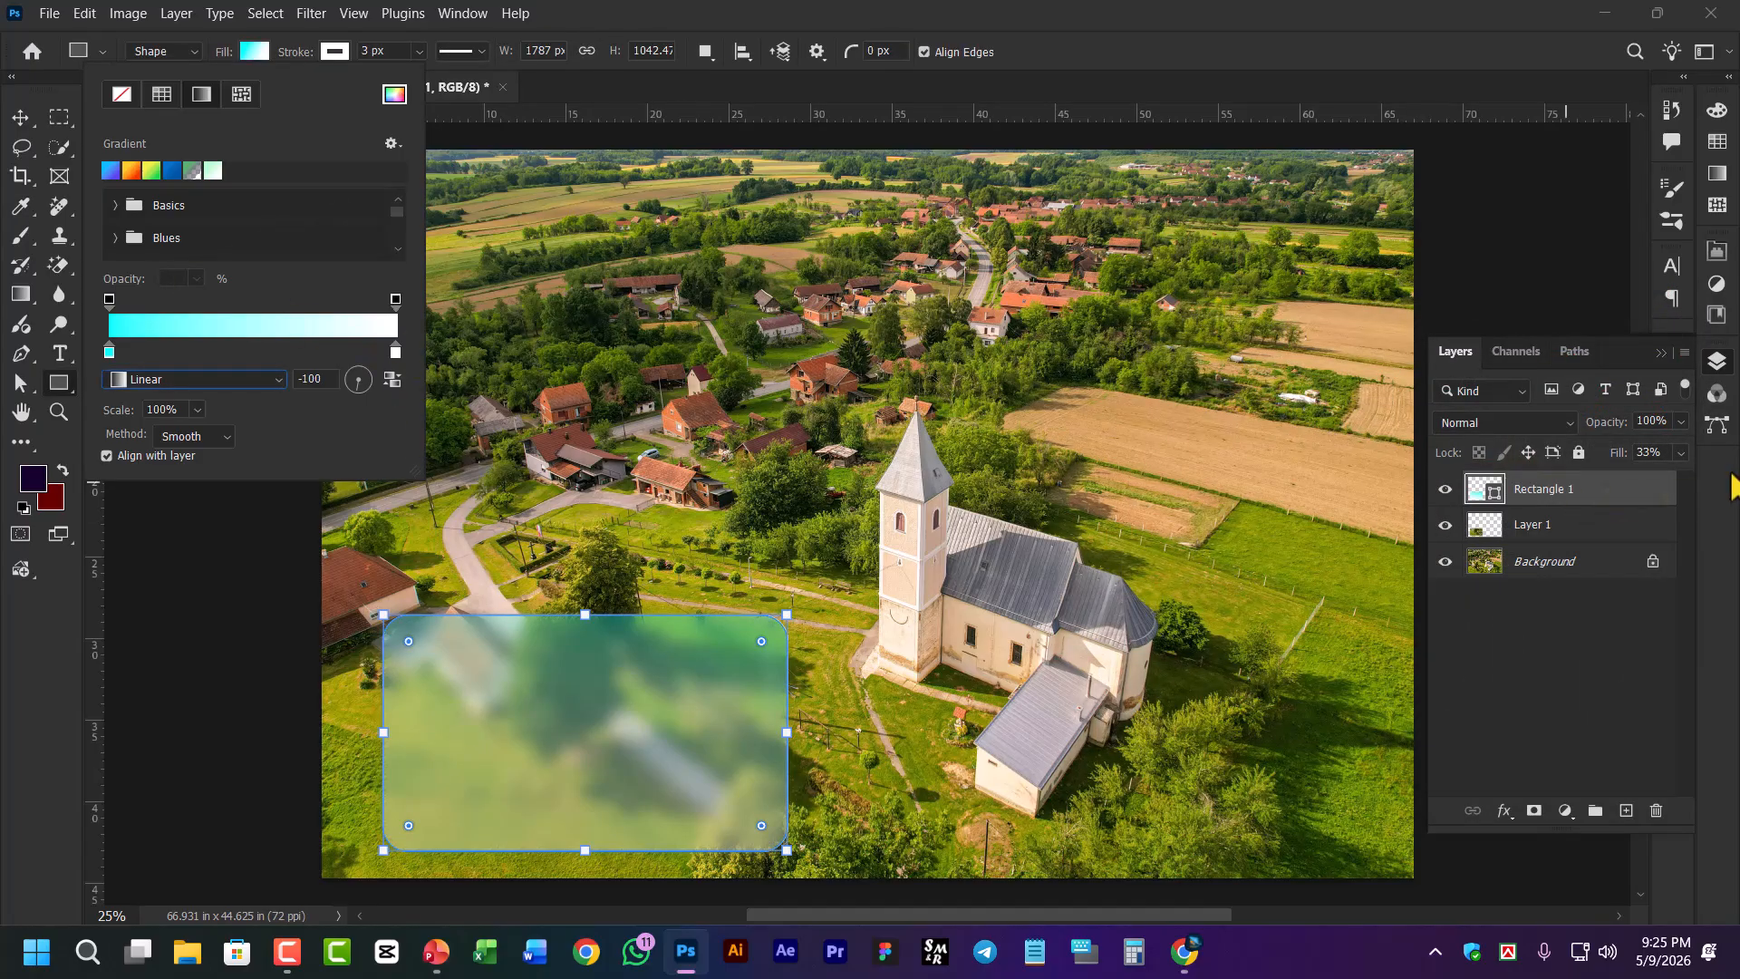
left_click(1681, 452)
left_click_drag(1597, 476, 1596, 476)
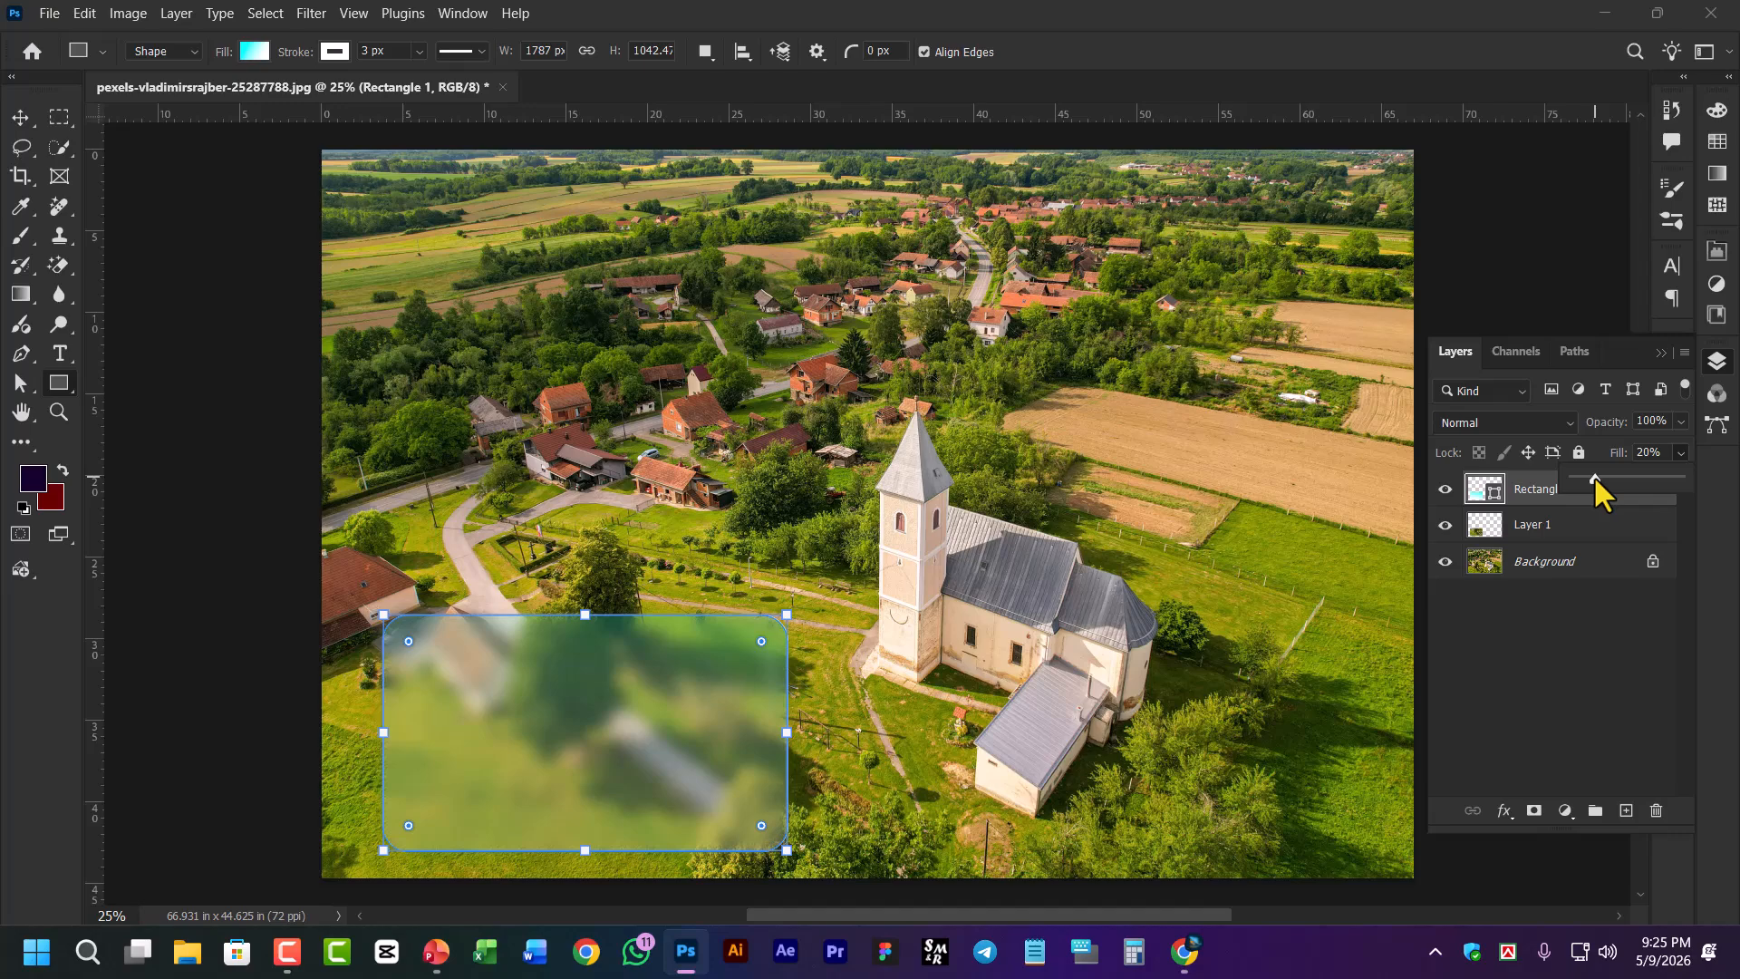
Set the opacity stop at the cyan end of the rectangle's gradient to 0%
left_click(253, 52)
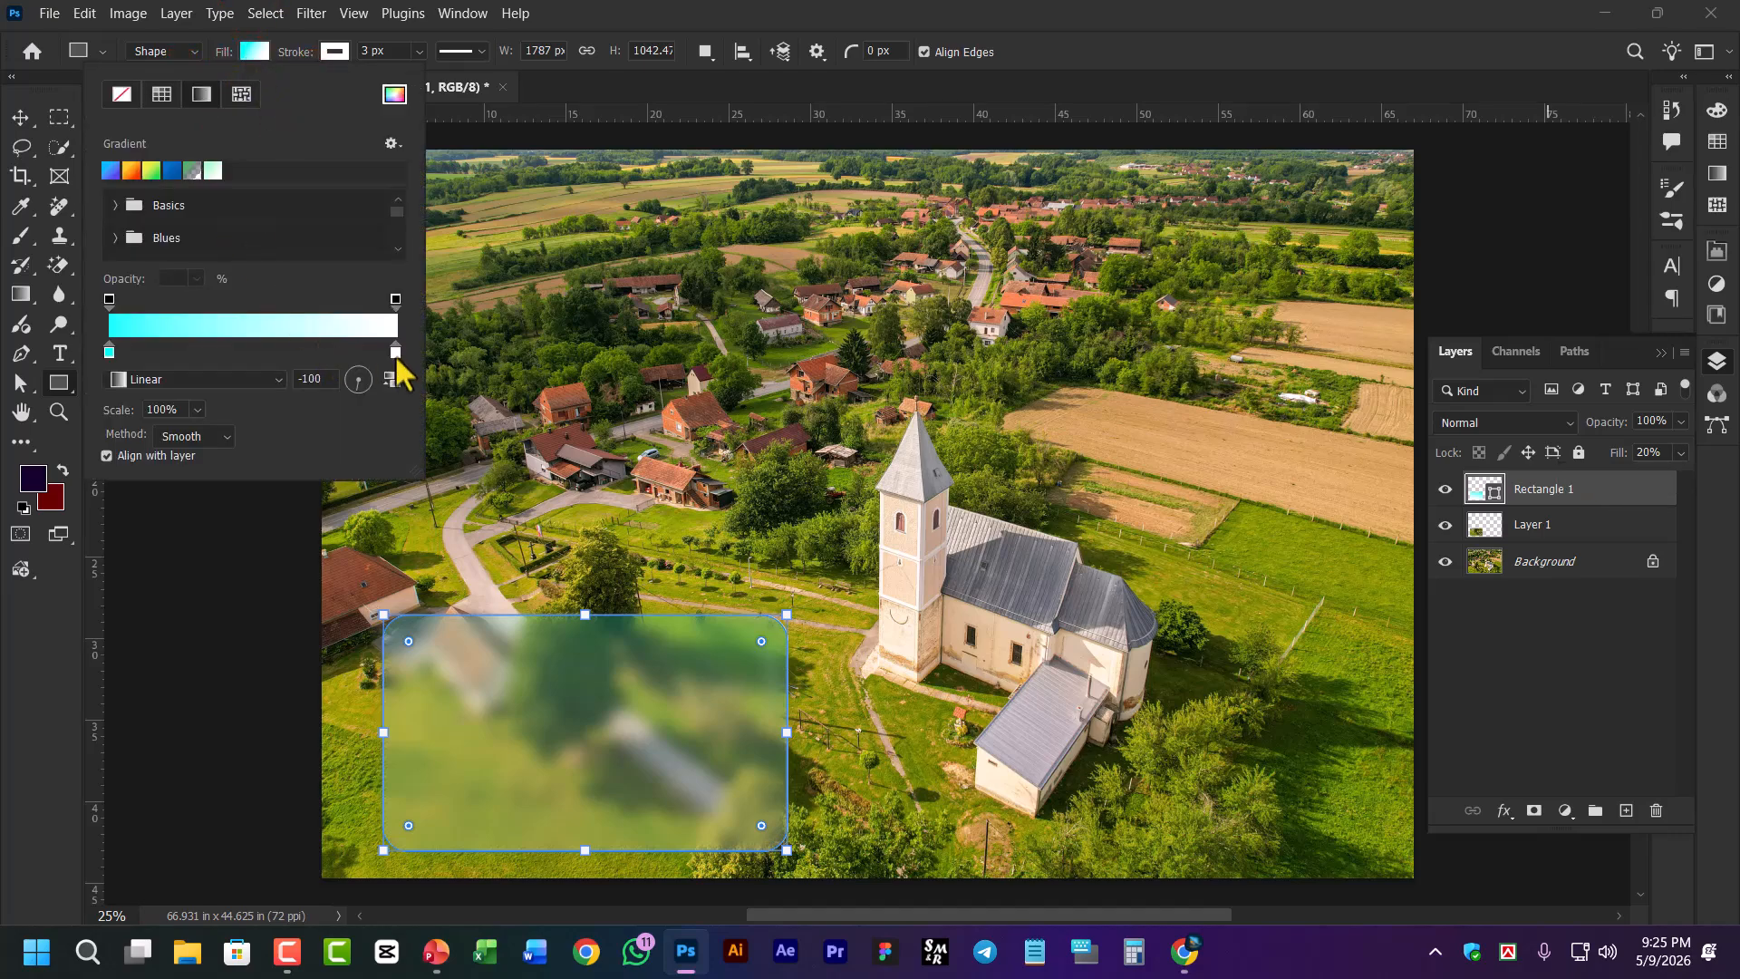
left_click(109, 301)
left_click(109, 352)
left_click(109, 350)
key("super+plus")
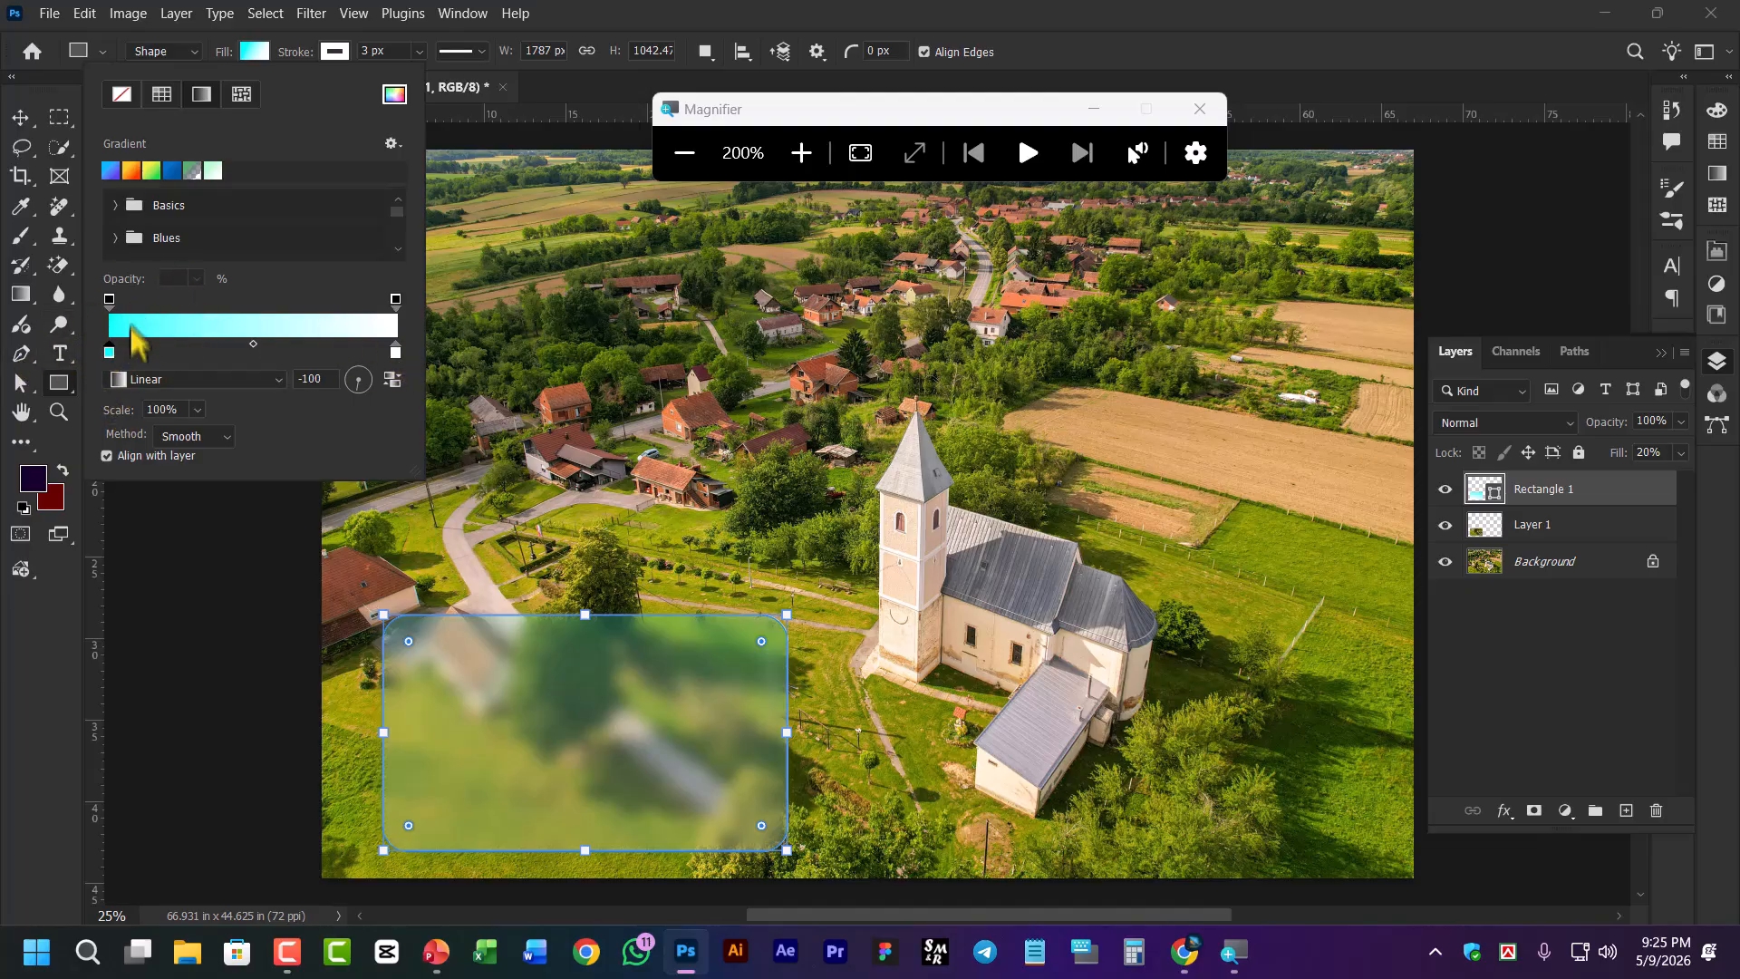
left_click(107, 351)
left_click(109, 300)
type("0")
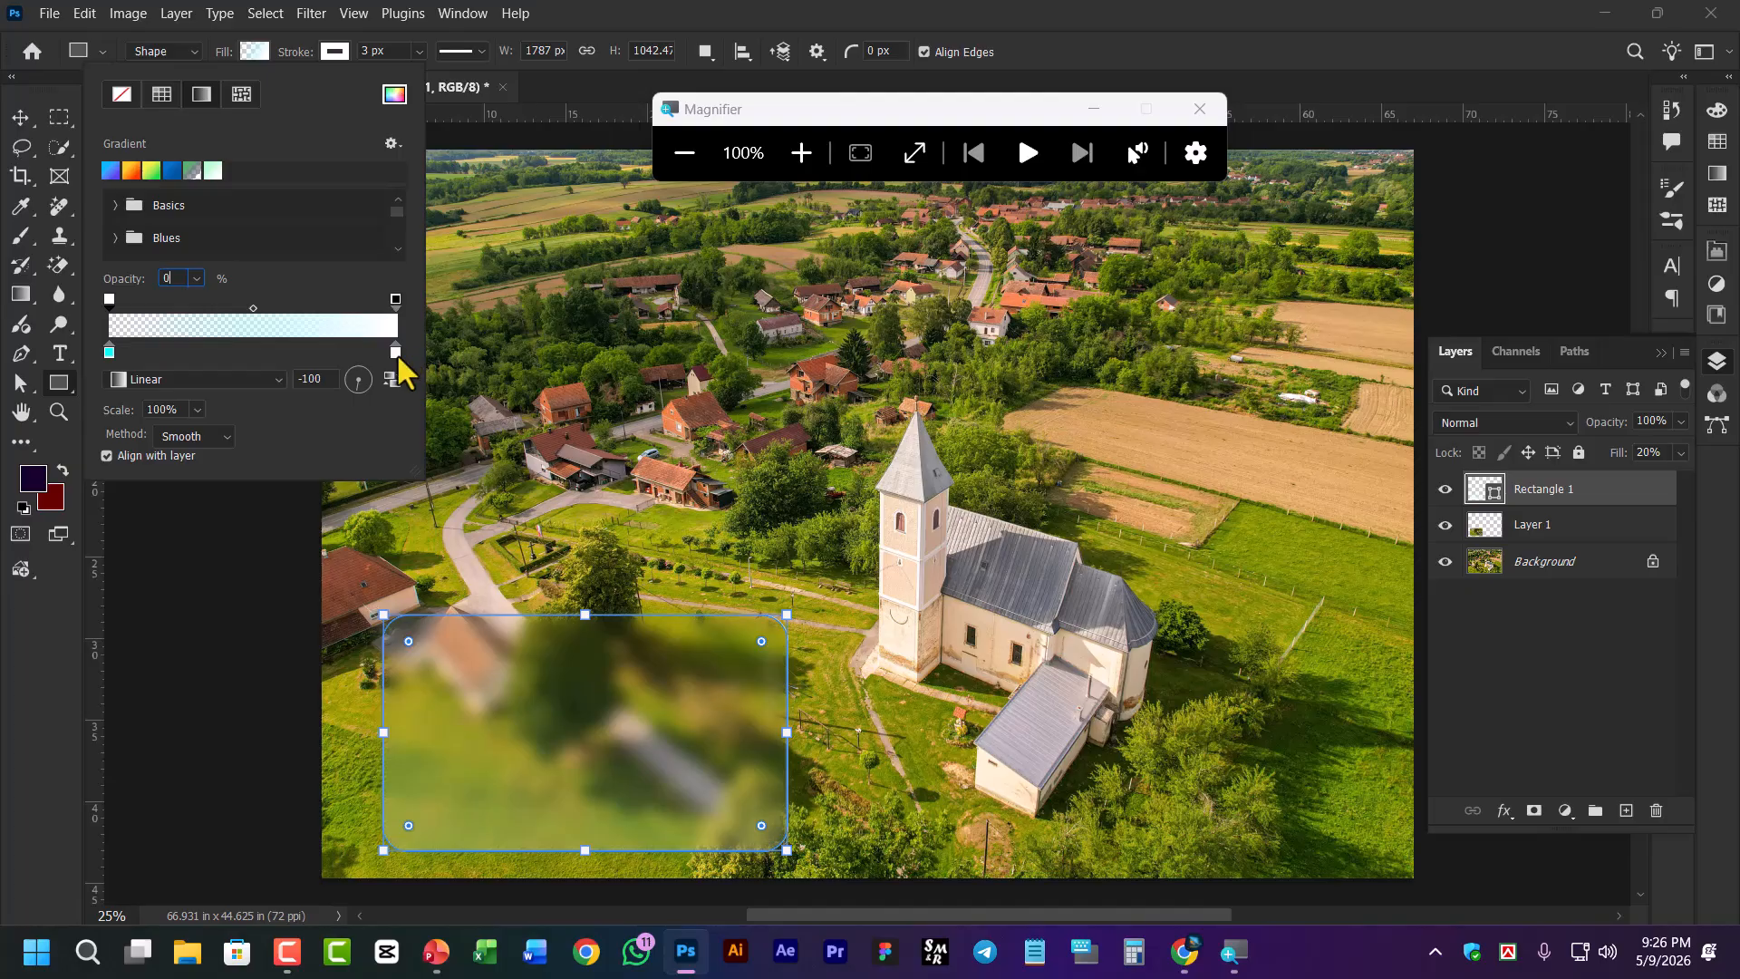
Raise the rectangle's layer fill to 46% and deselect all layers with the Move tool
left_click(1664, 458)
left_click(1682, 452)
left_click_drag(1629, 480, 1623, 479)
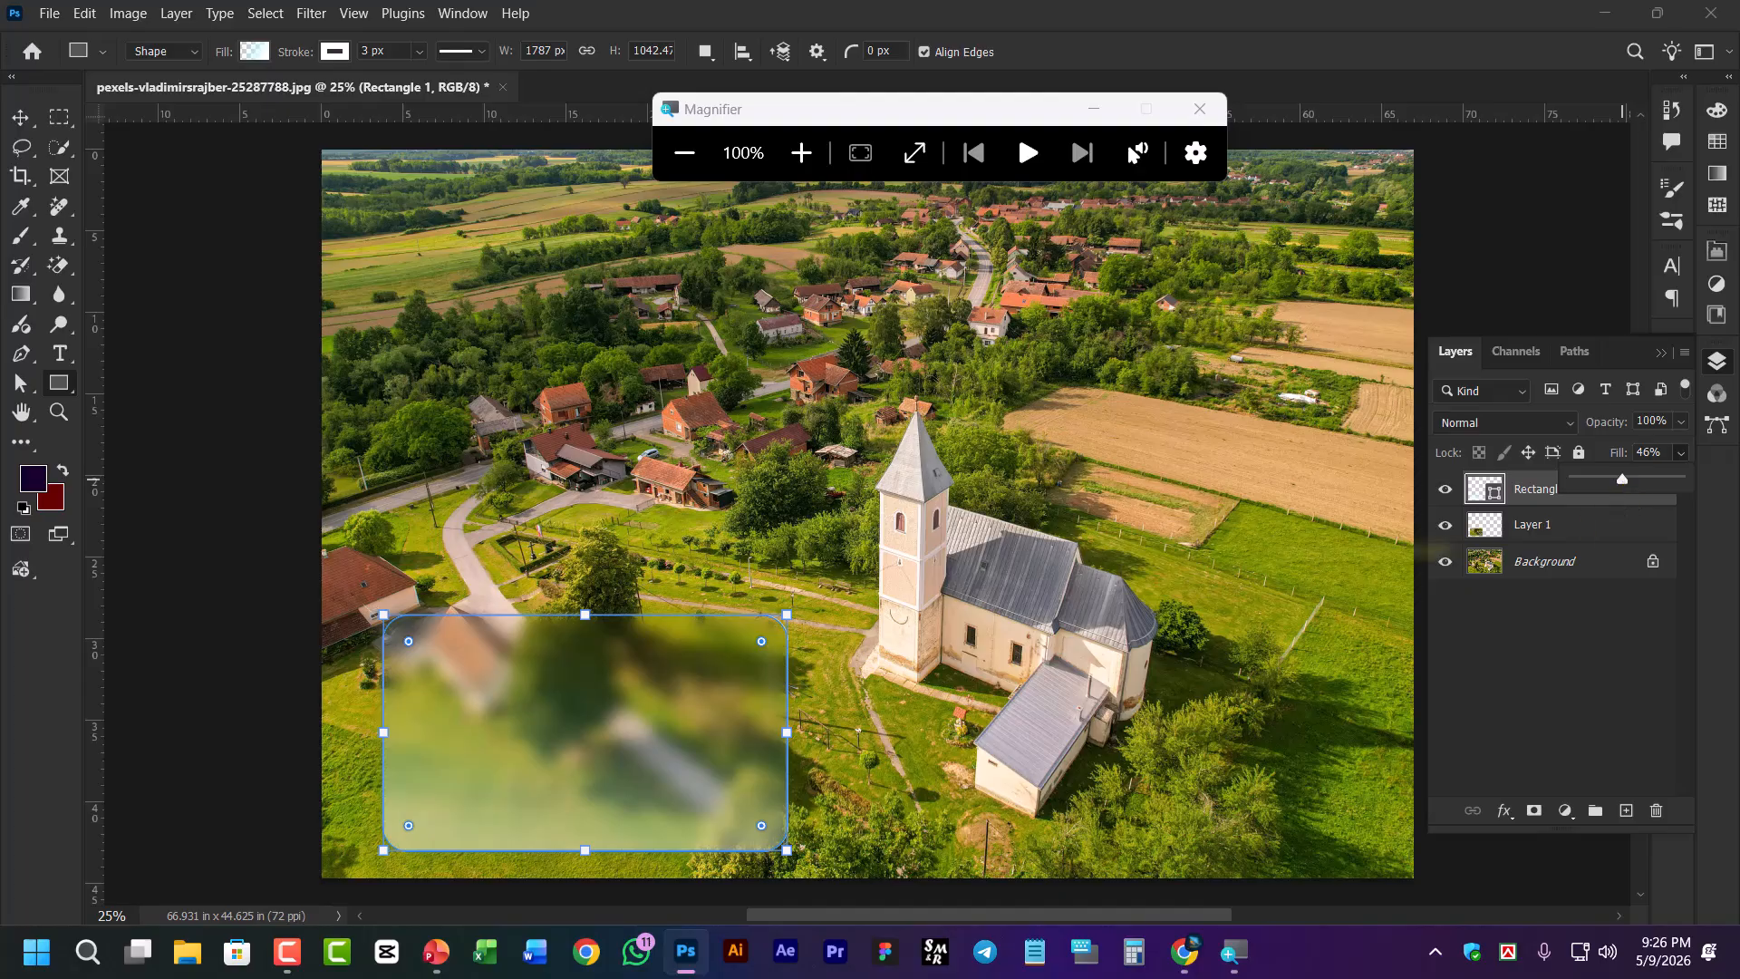
left_click(17, 123)
left_click(535, 337)
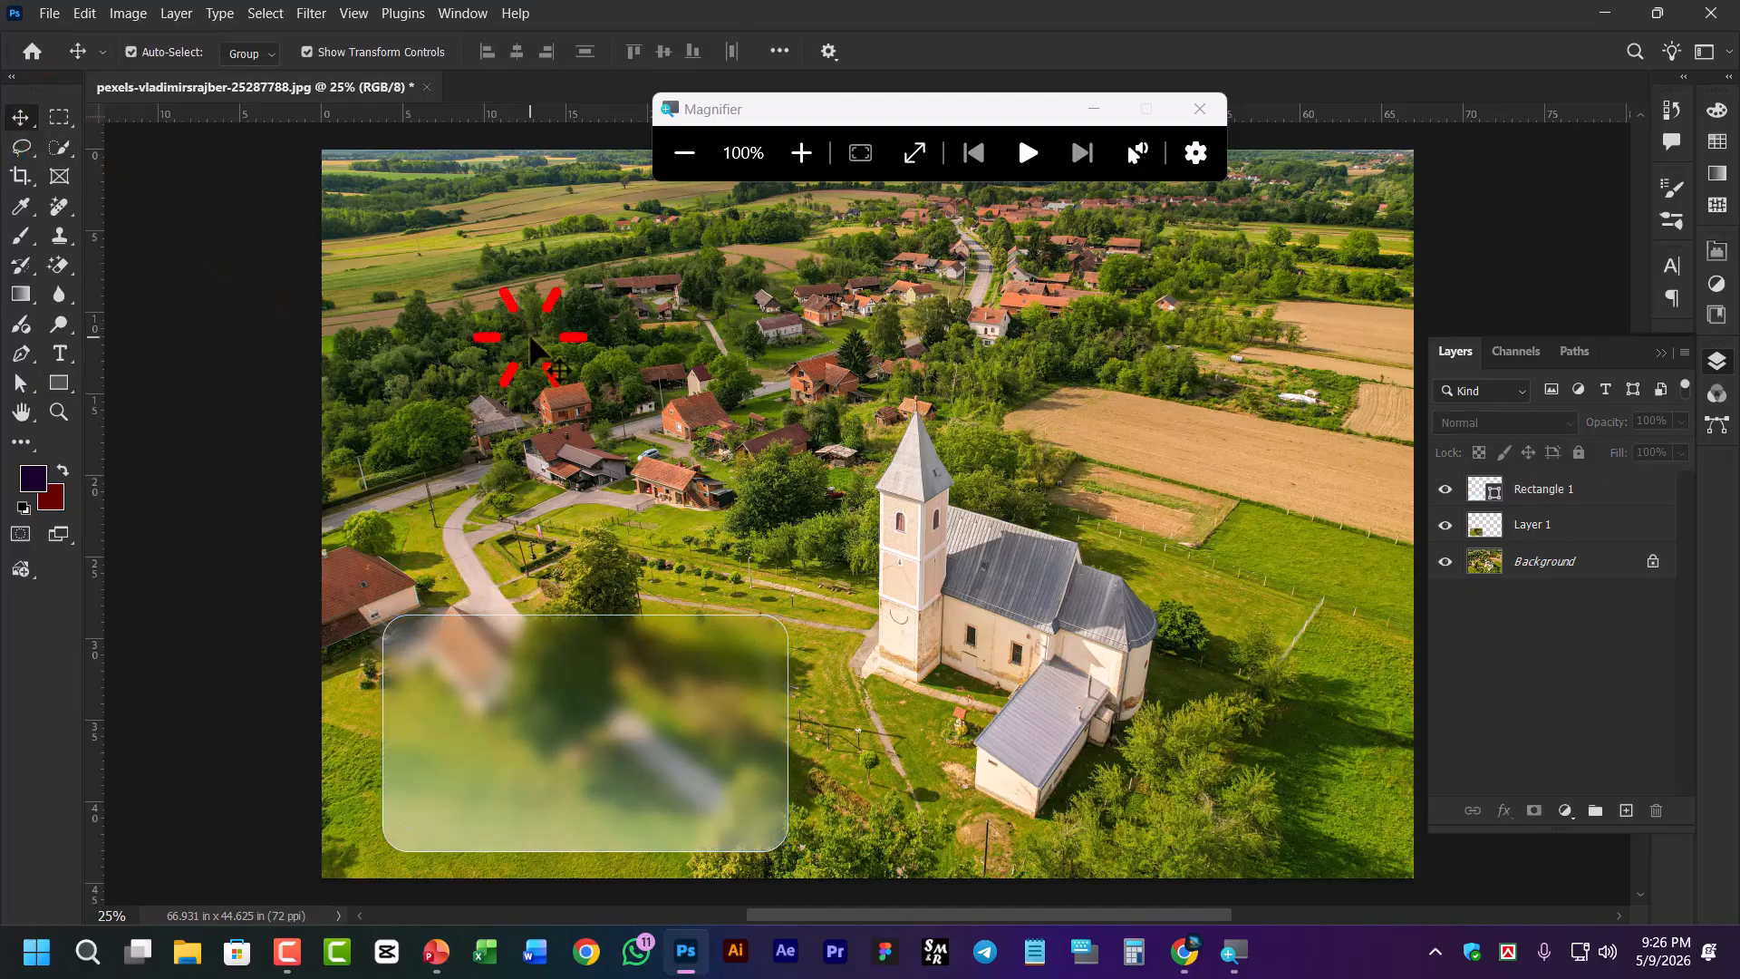
Set the rounded rectangle's stroke width to 5 px and deselect the layer with the Move tool
left_click(732, 705)
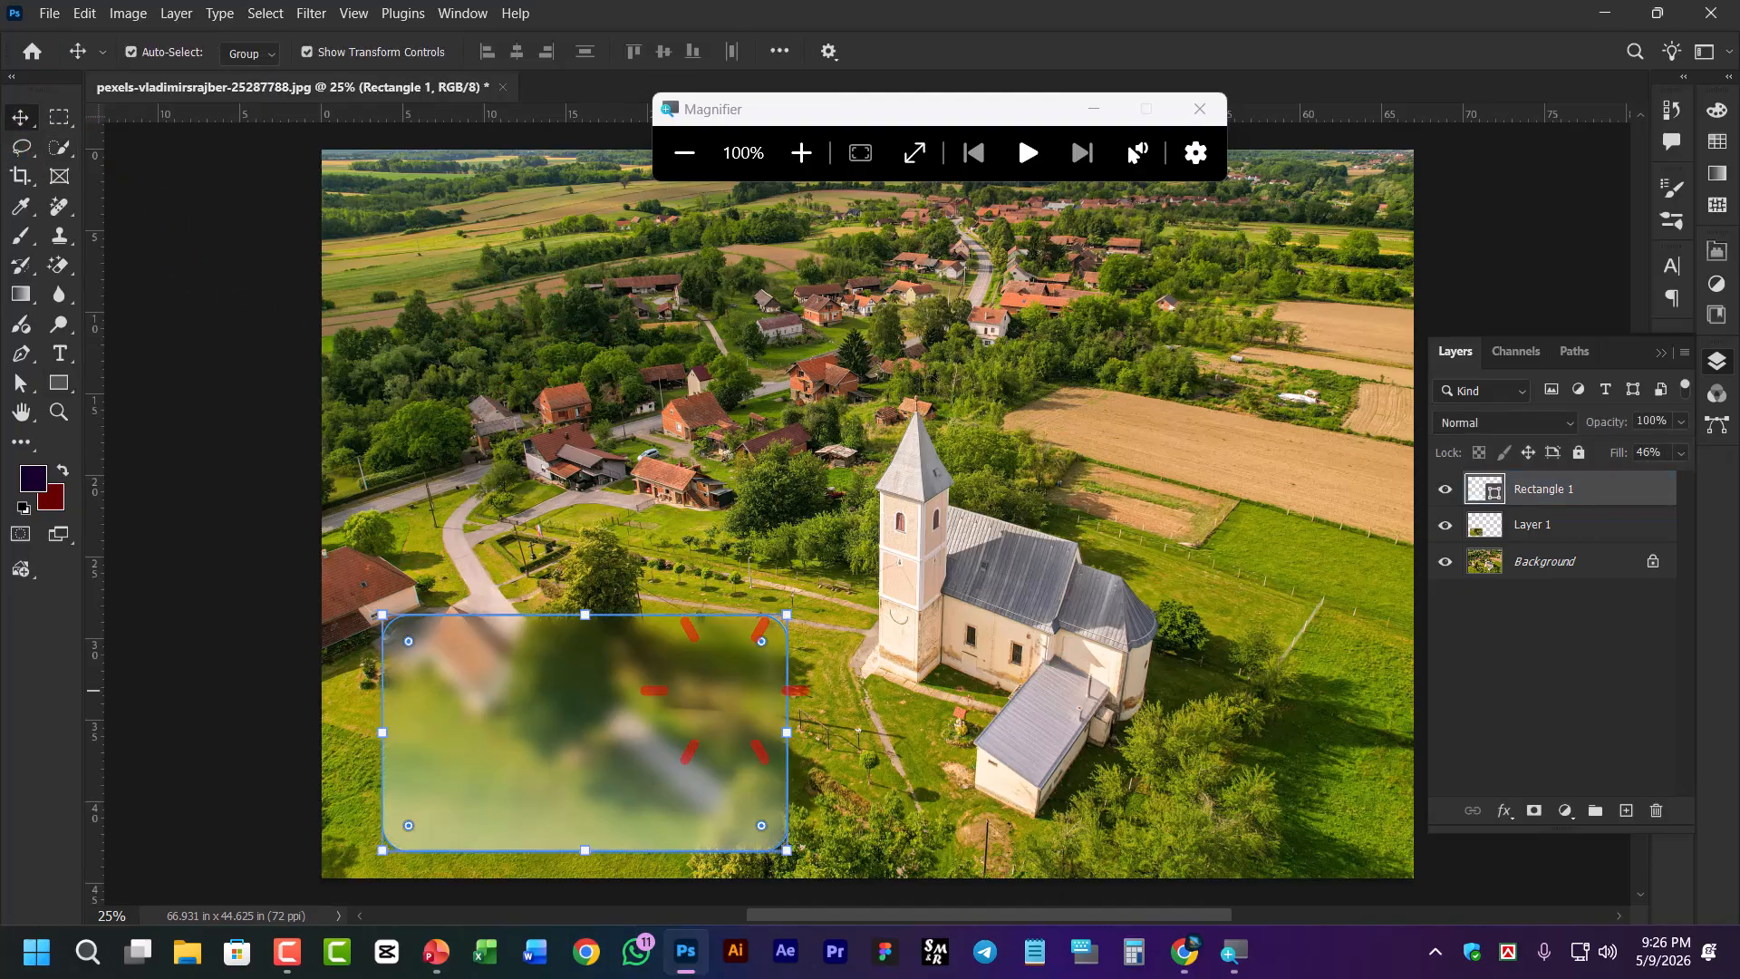
left_click(644, 537)
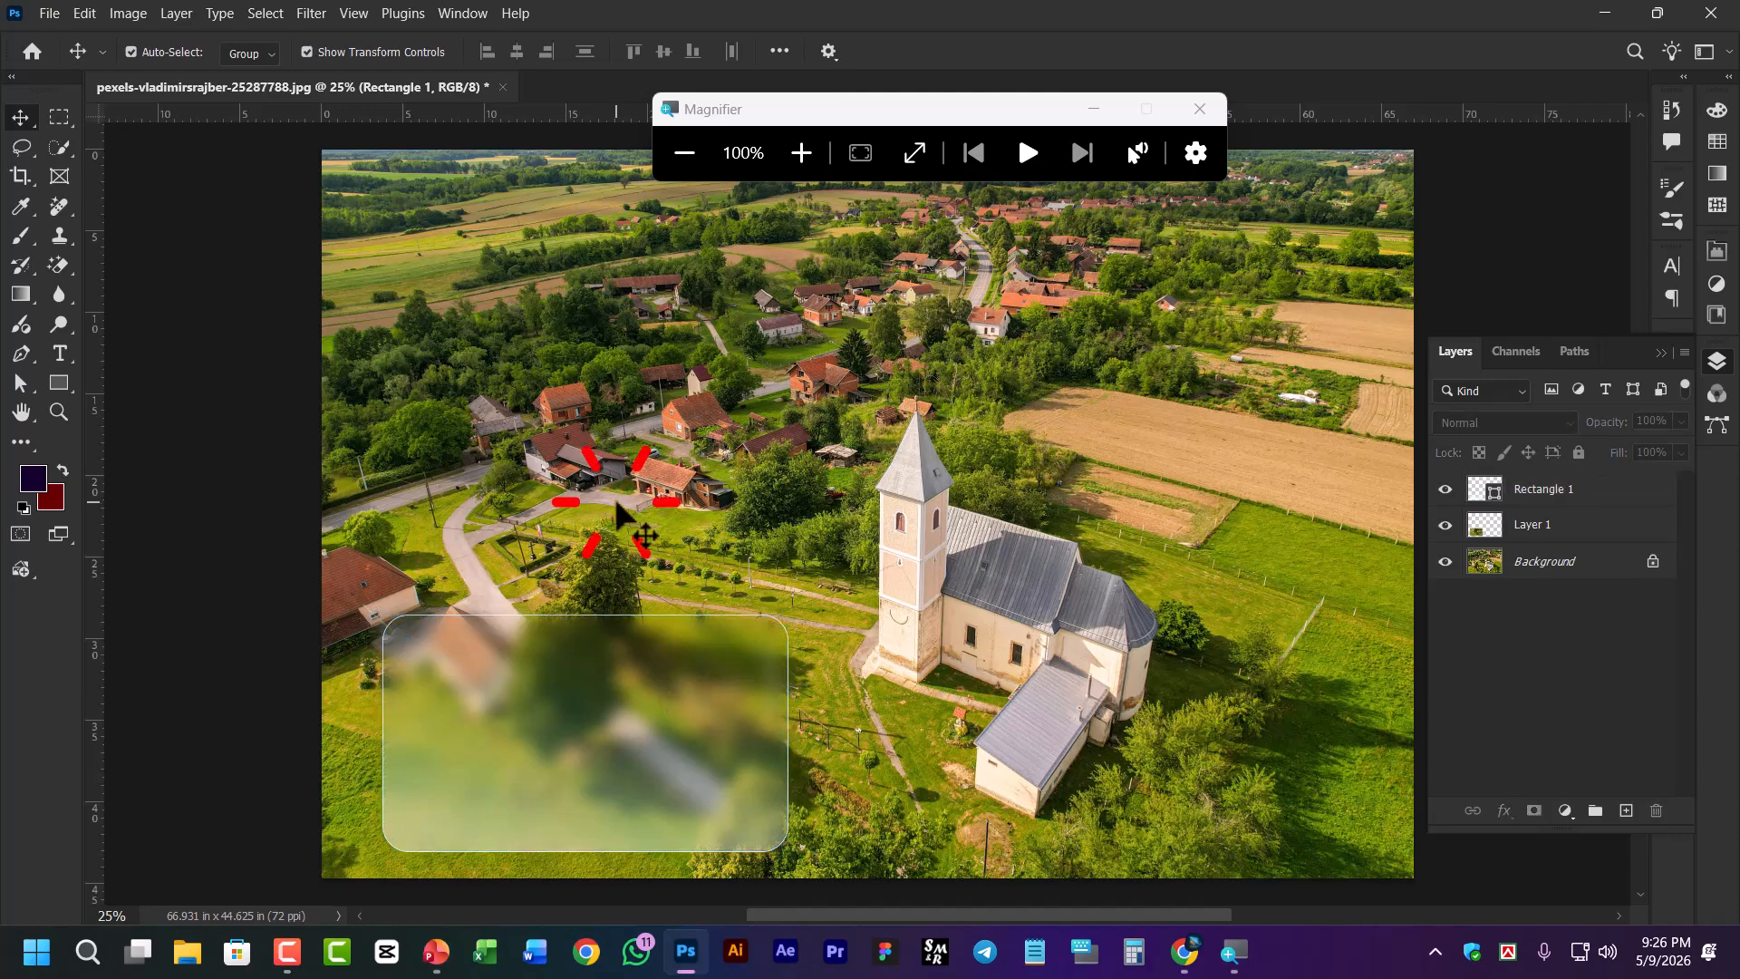
left_click(707, 708)
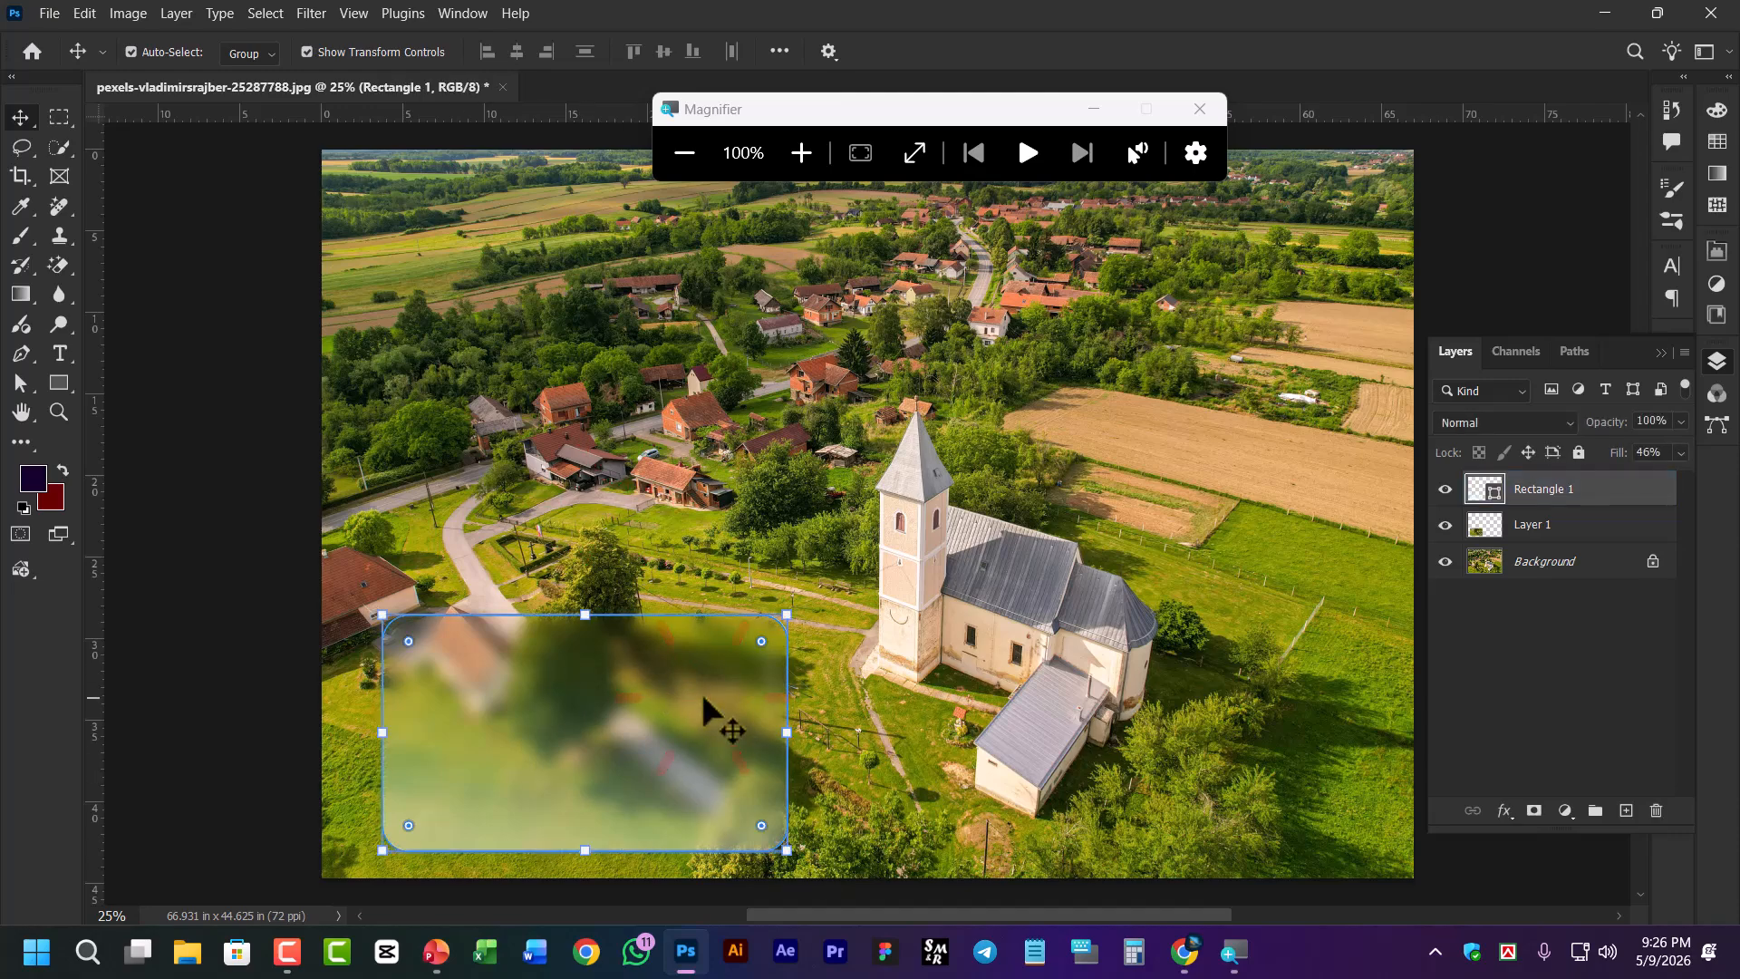
left_click(59, 383)
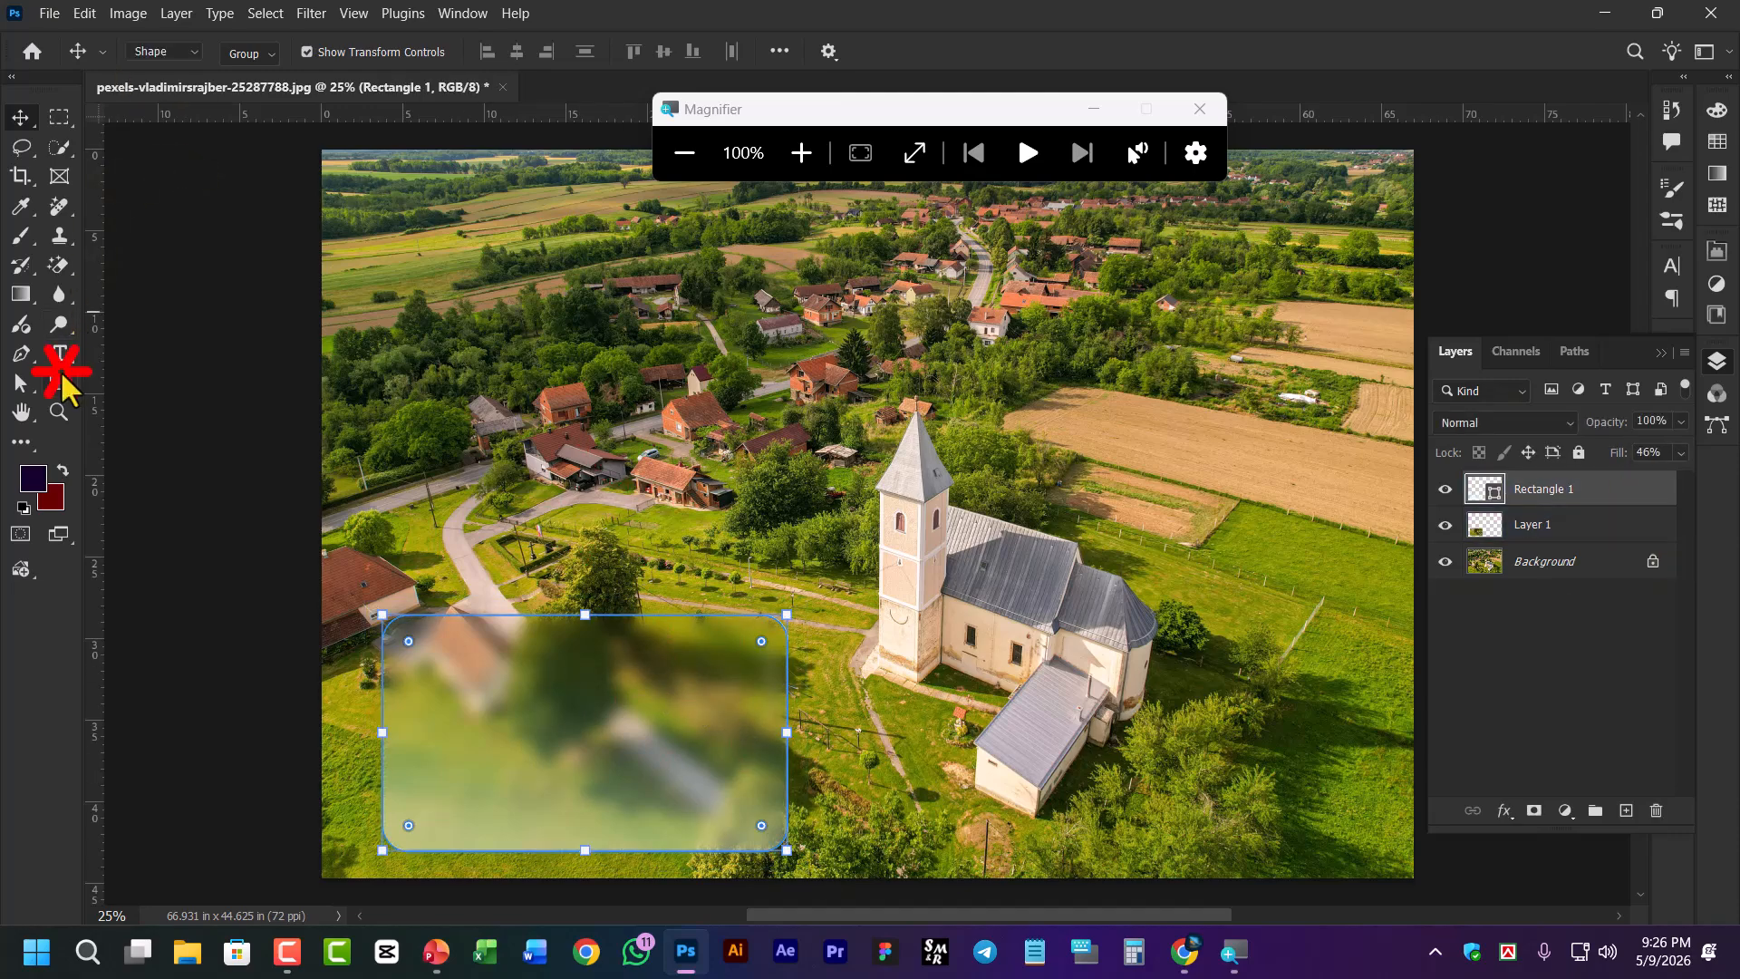
left_click(385, 50)
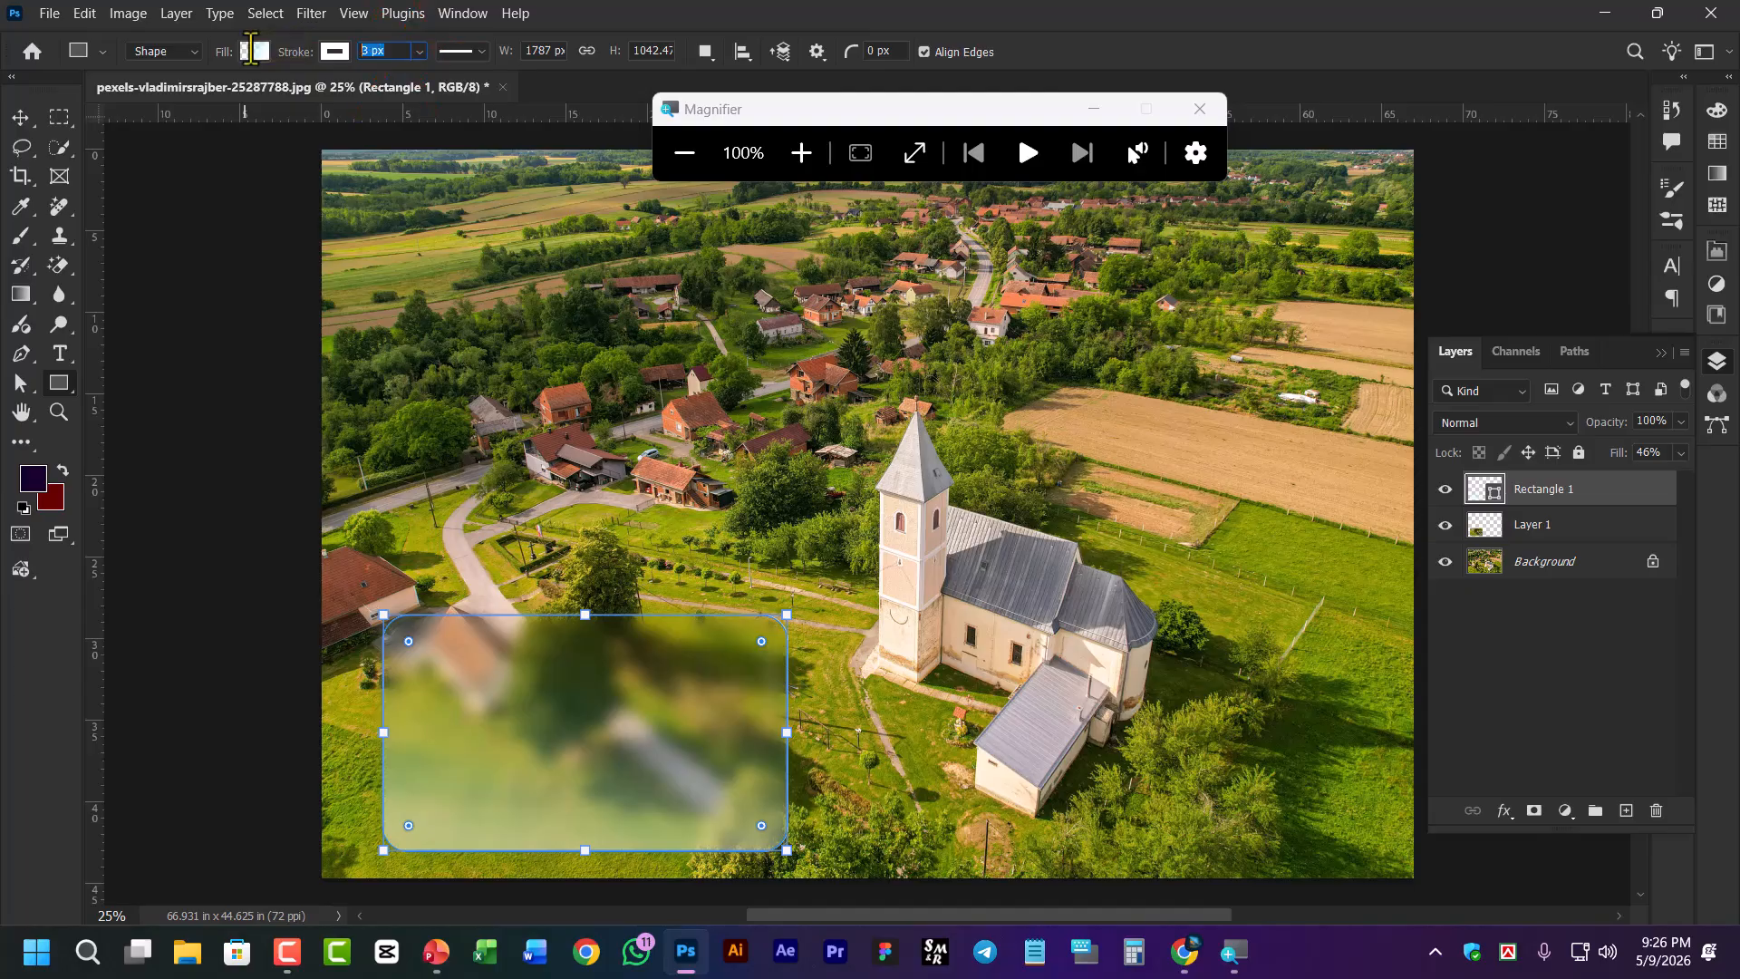
left_click(20, 117)
left_click(666, 415)
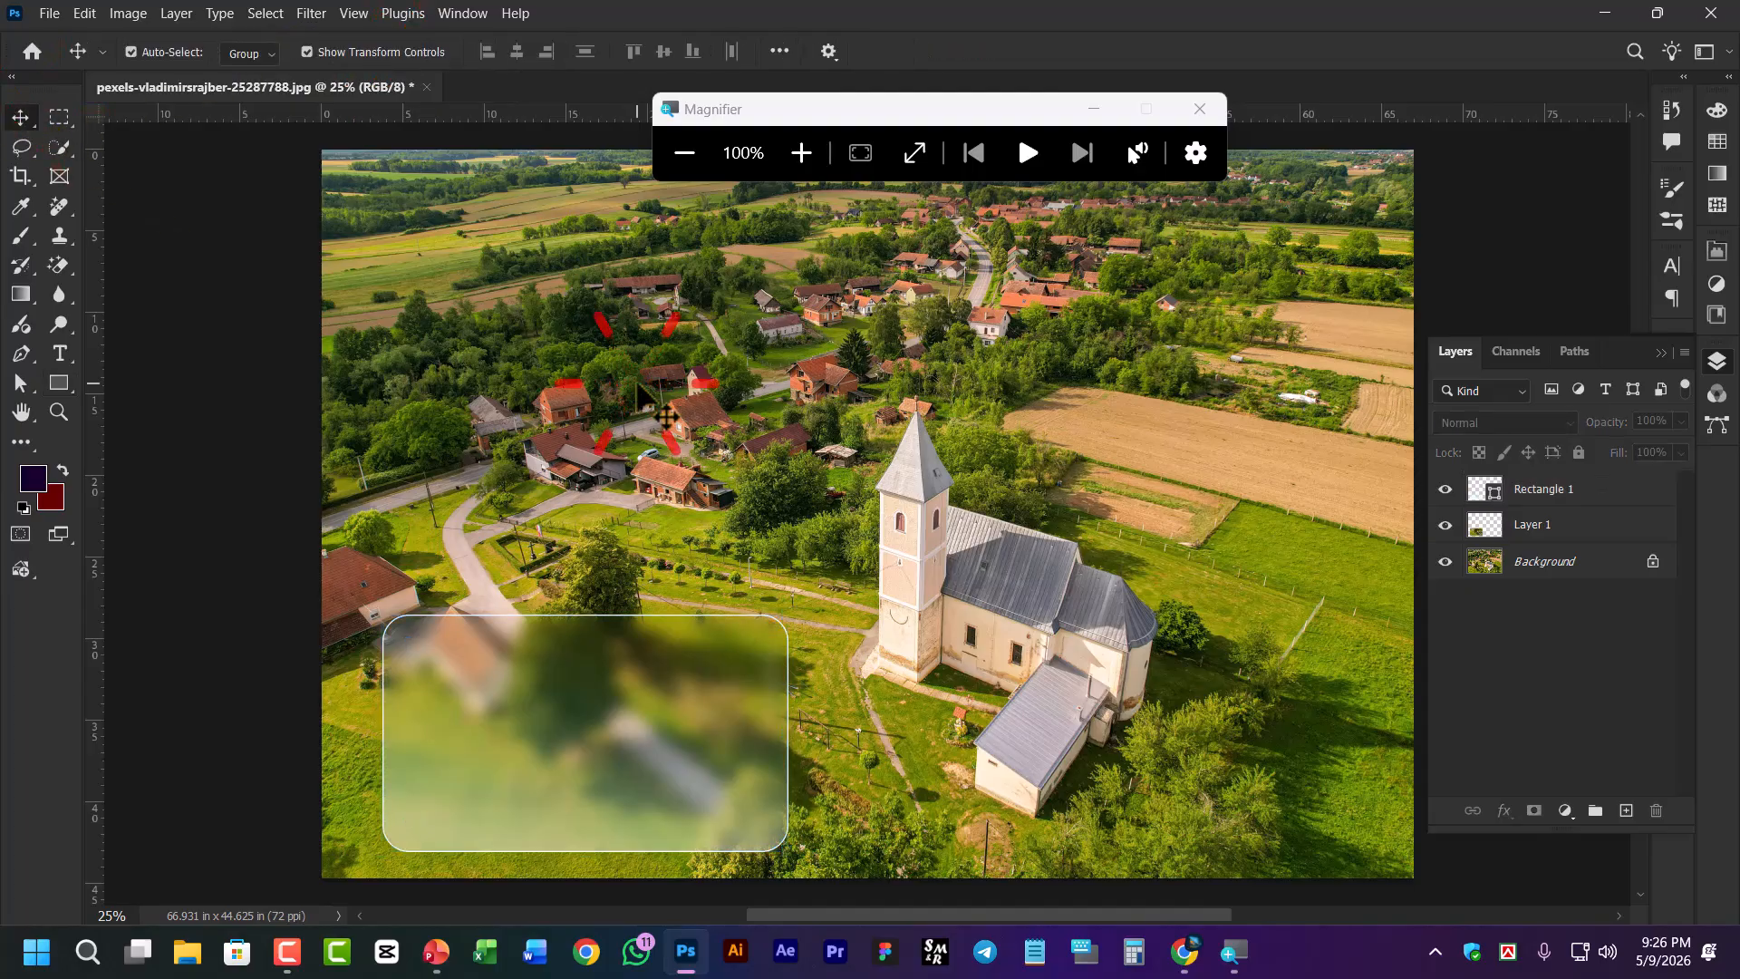
Set the rounded rectangle's stroke width to 10 px and deselect the layer with the Move tool
left_click(583, 680)
left_click(59, 382)
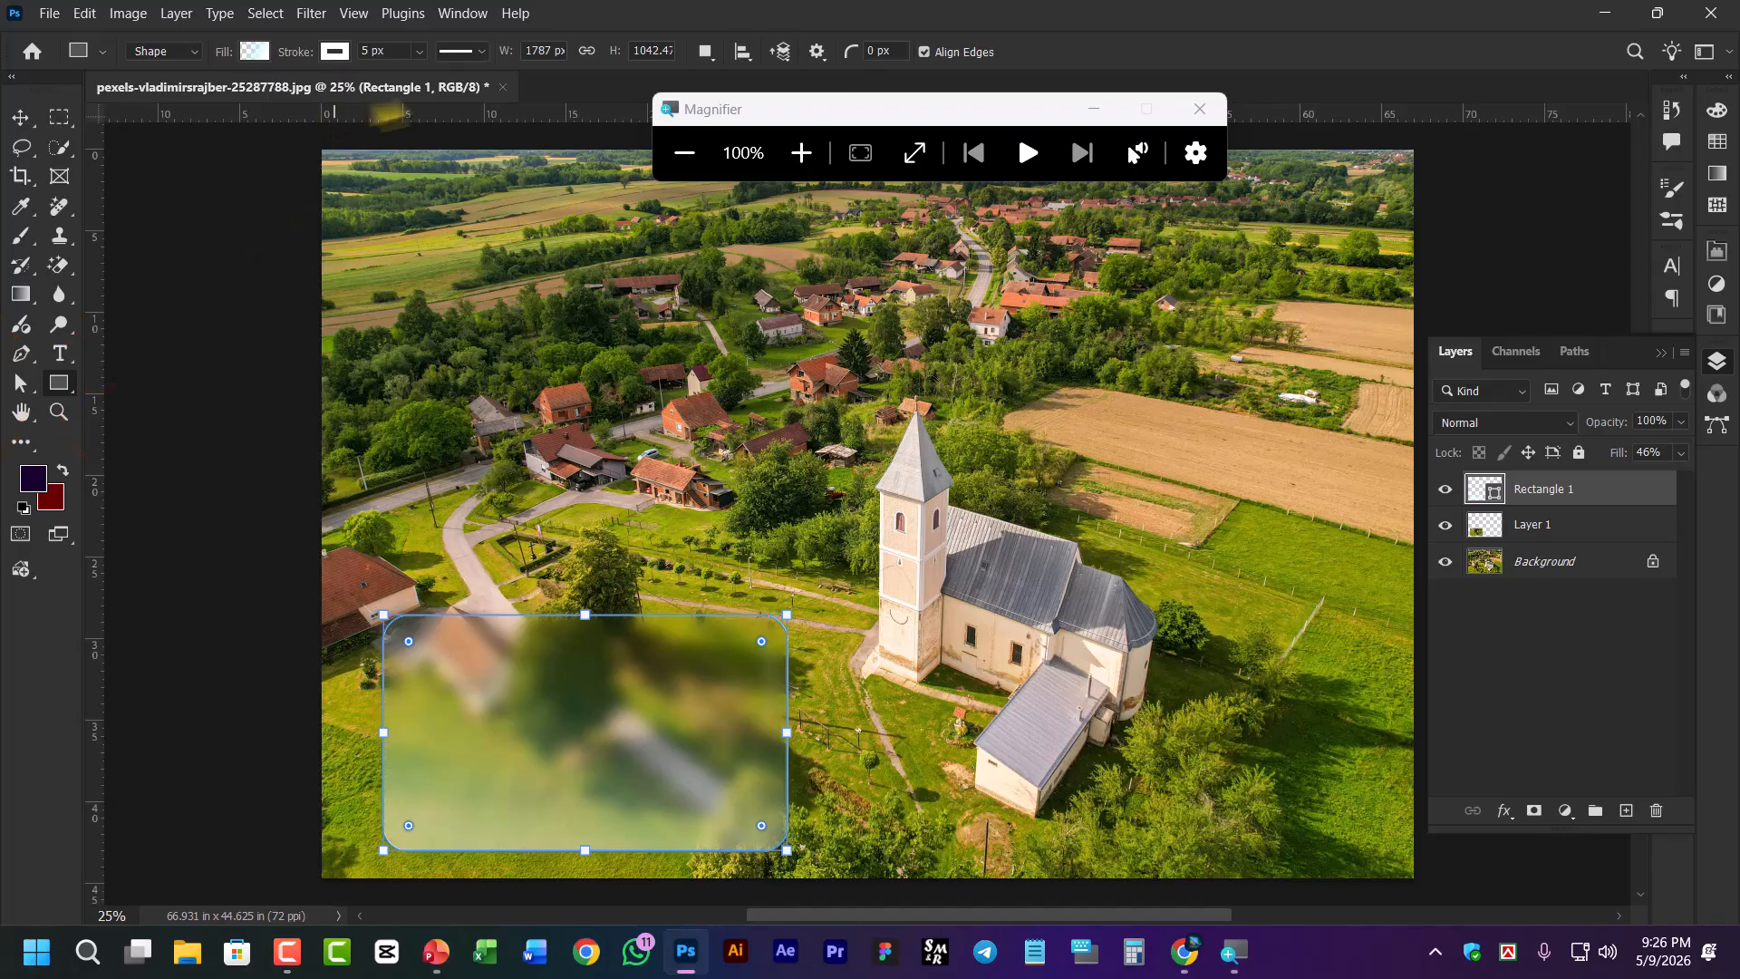
left_click(381, 51)
type("10")
key("Return")
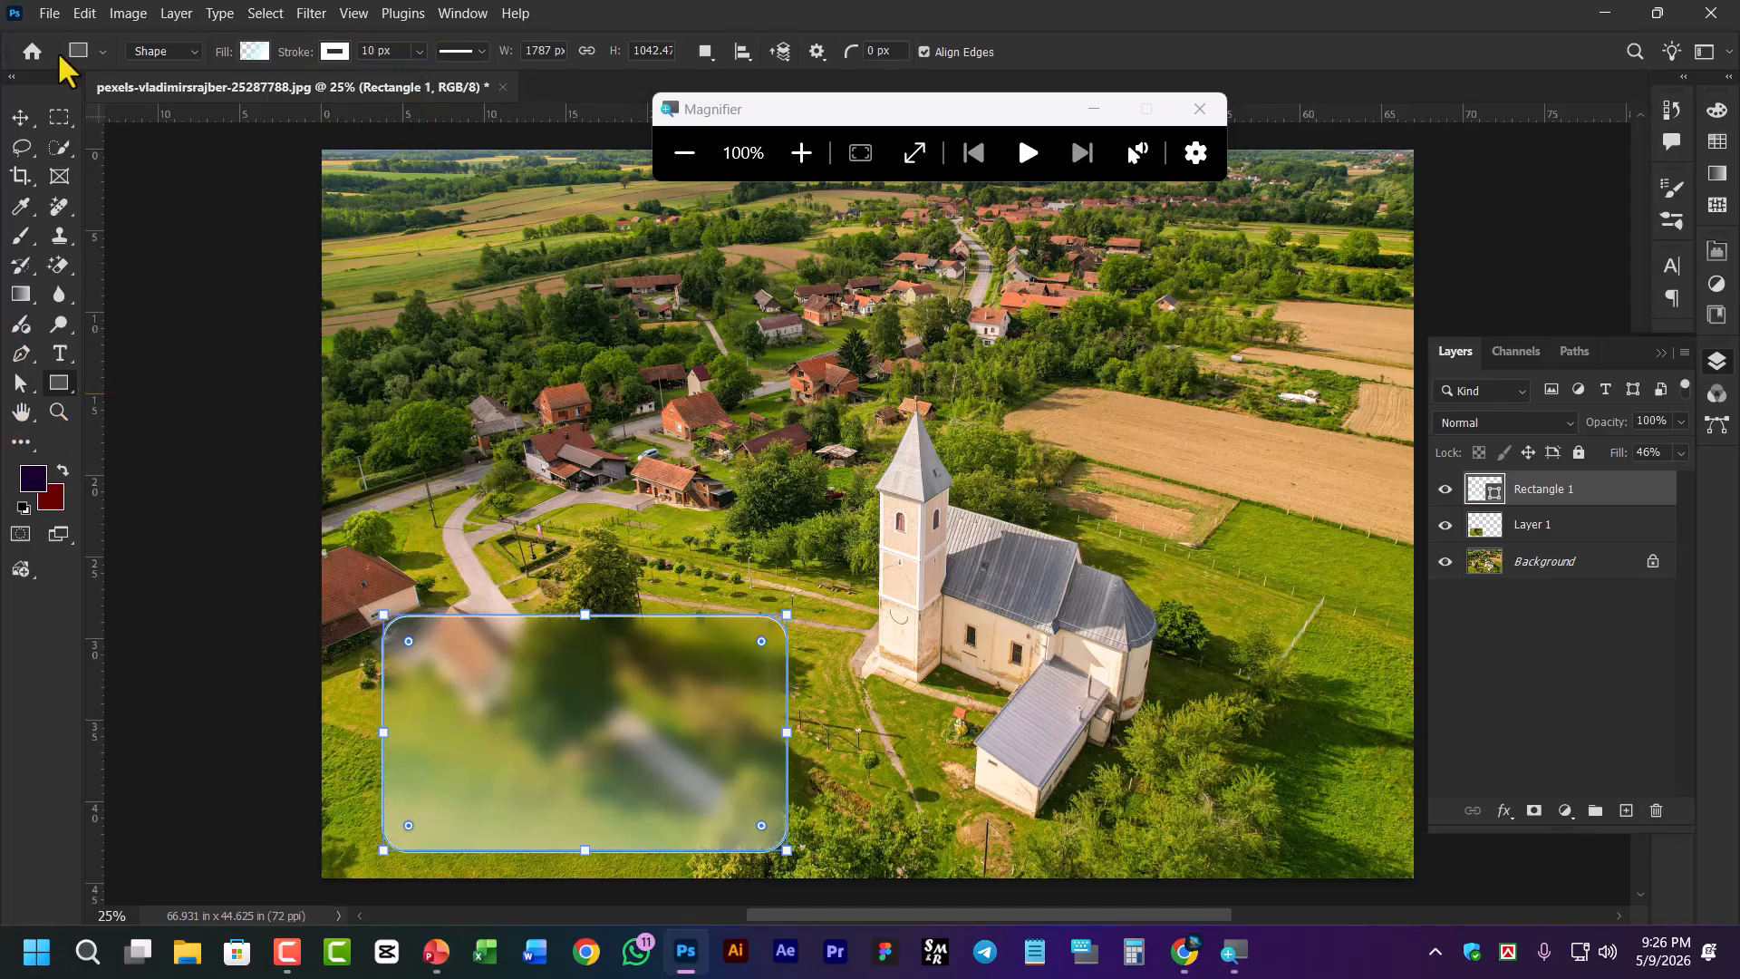
key("v")
left_click(598, 363)
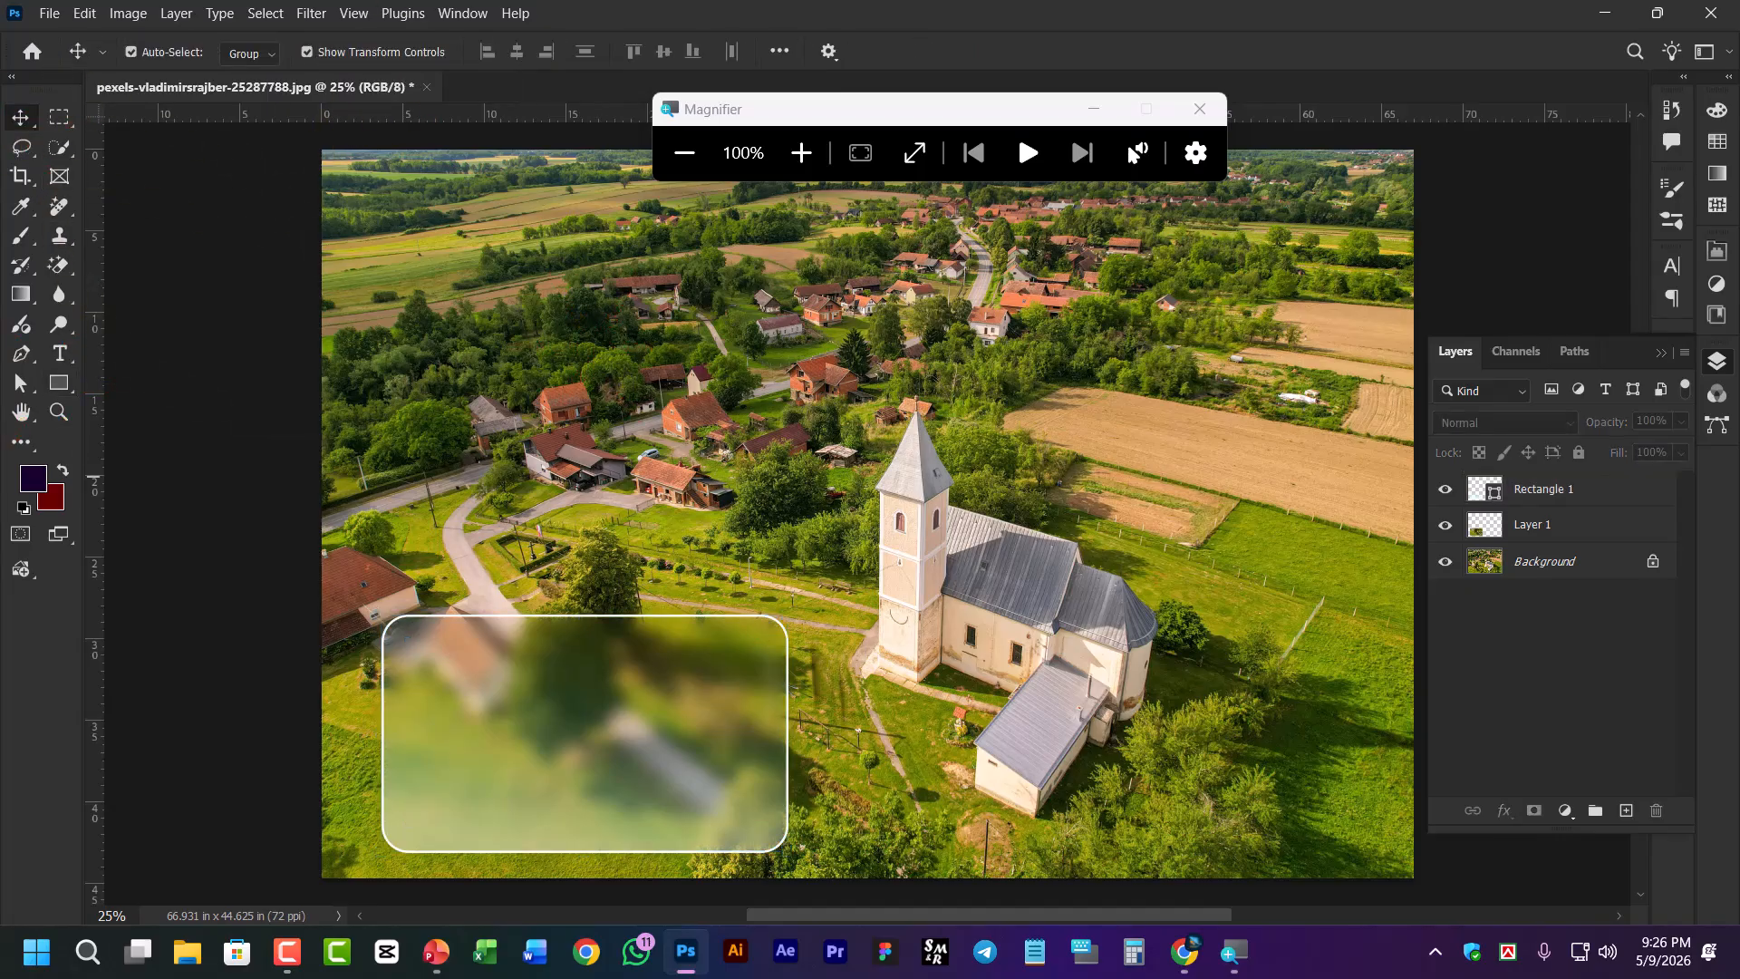
Change the rectangle's stroke to a gradient, trying the orange preset before applying the blue-to-purple one
left_click(713, 714)
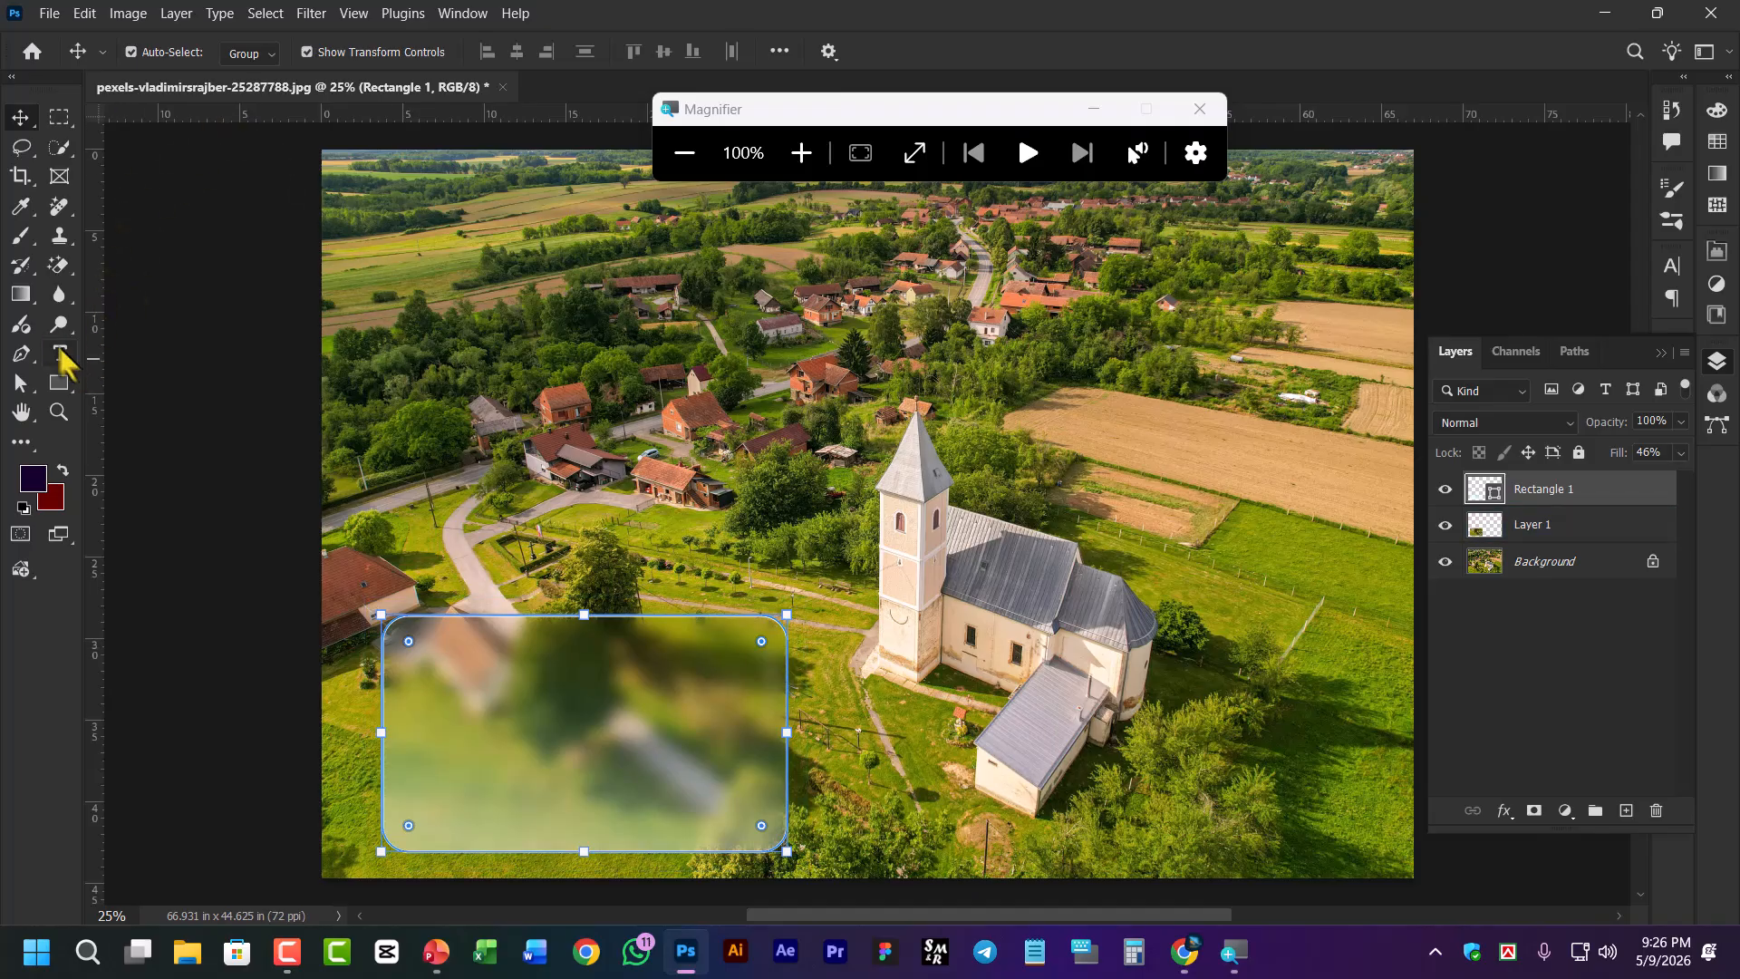
left_click(20, 294)
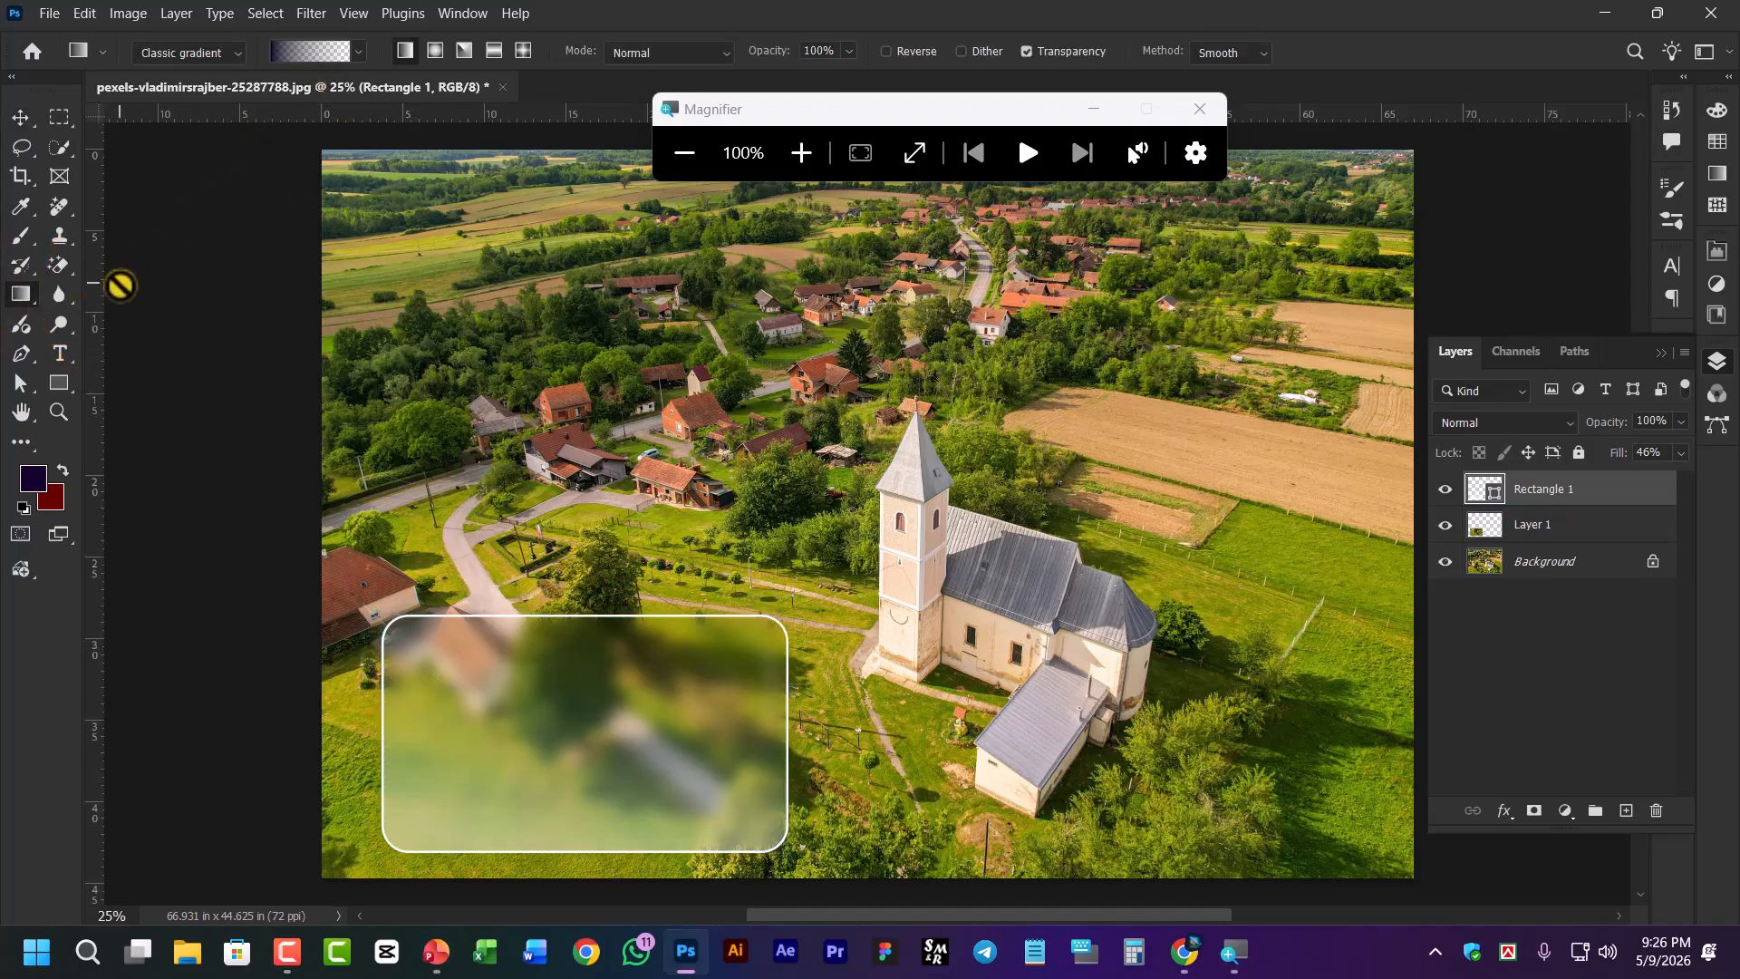
left_click(20, 117)
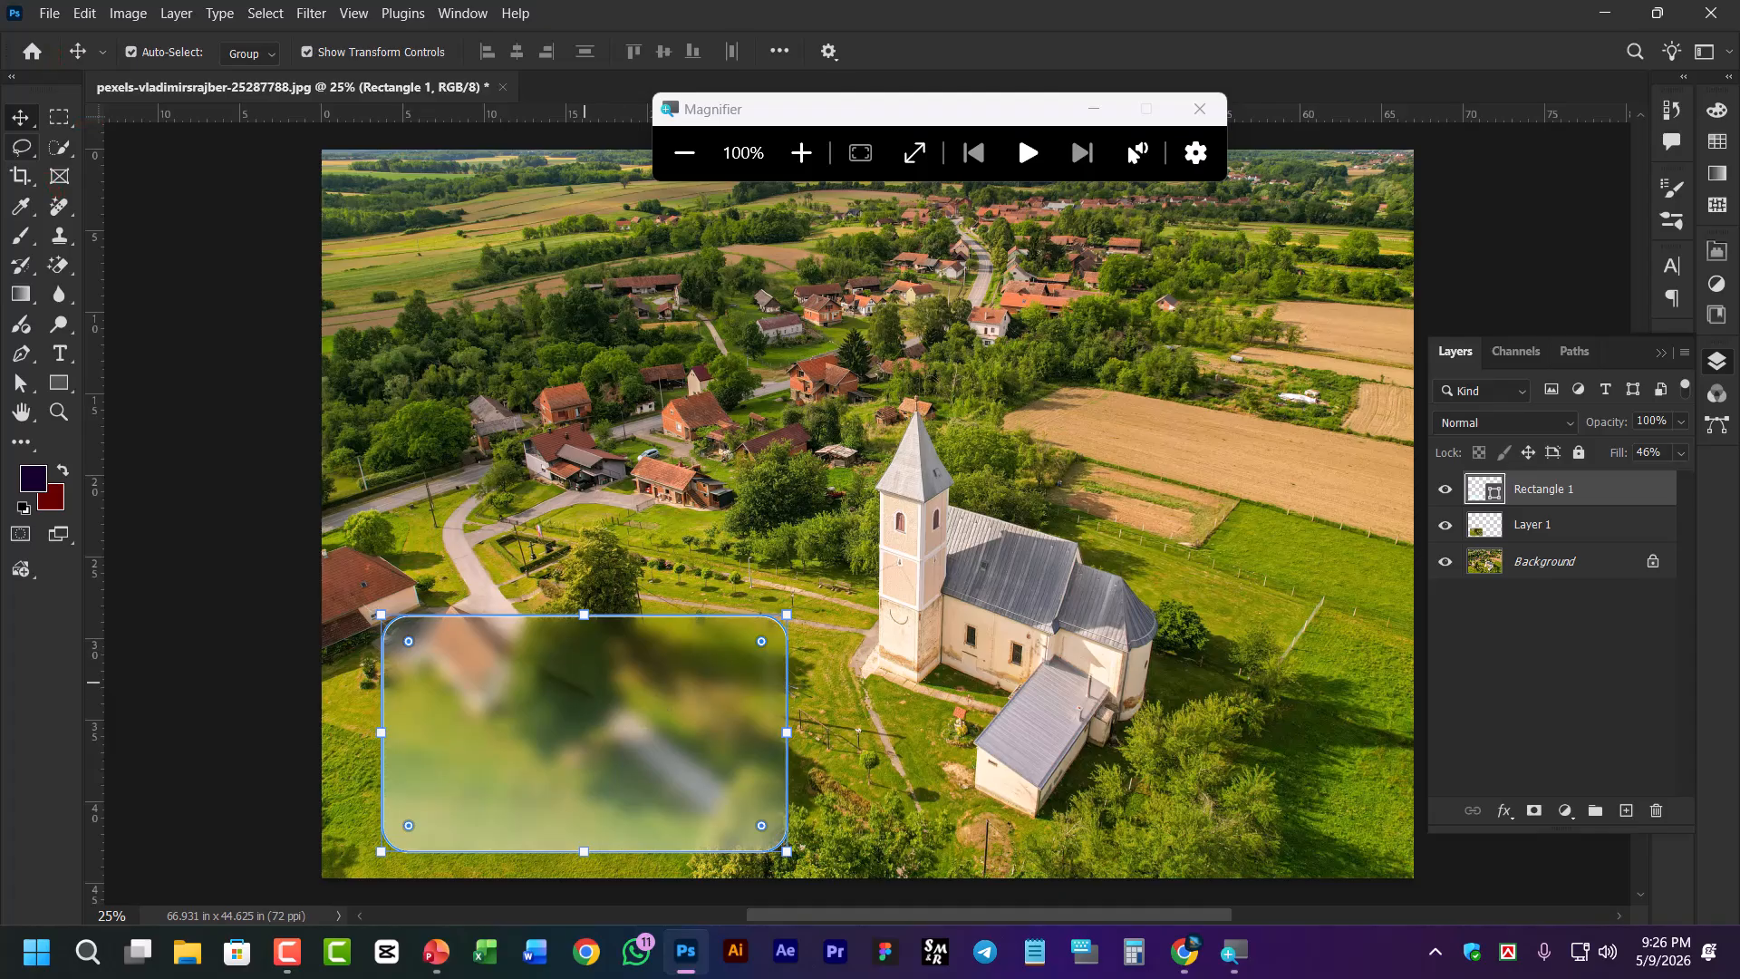
left_click(59, 383)
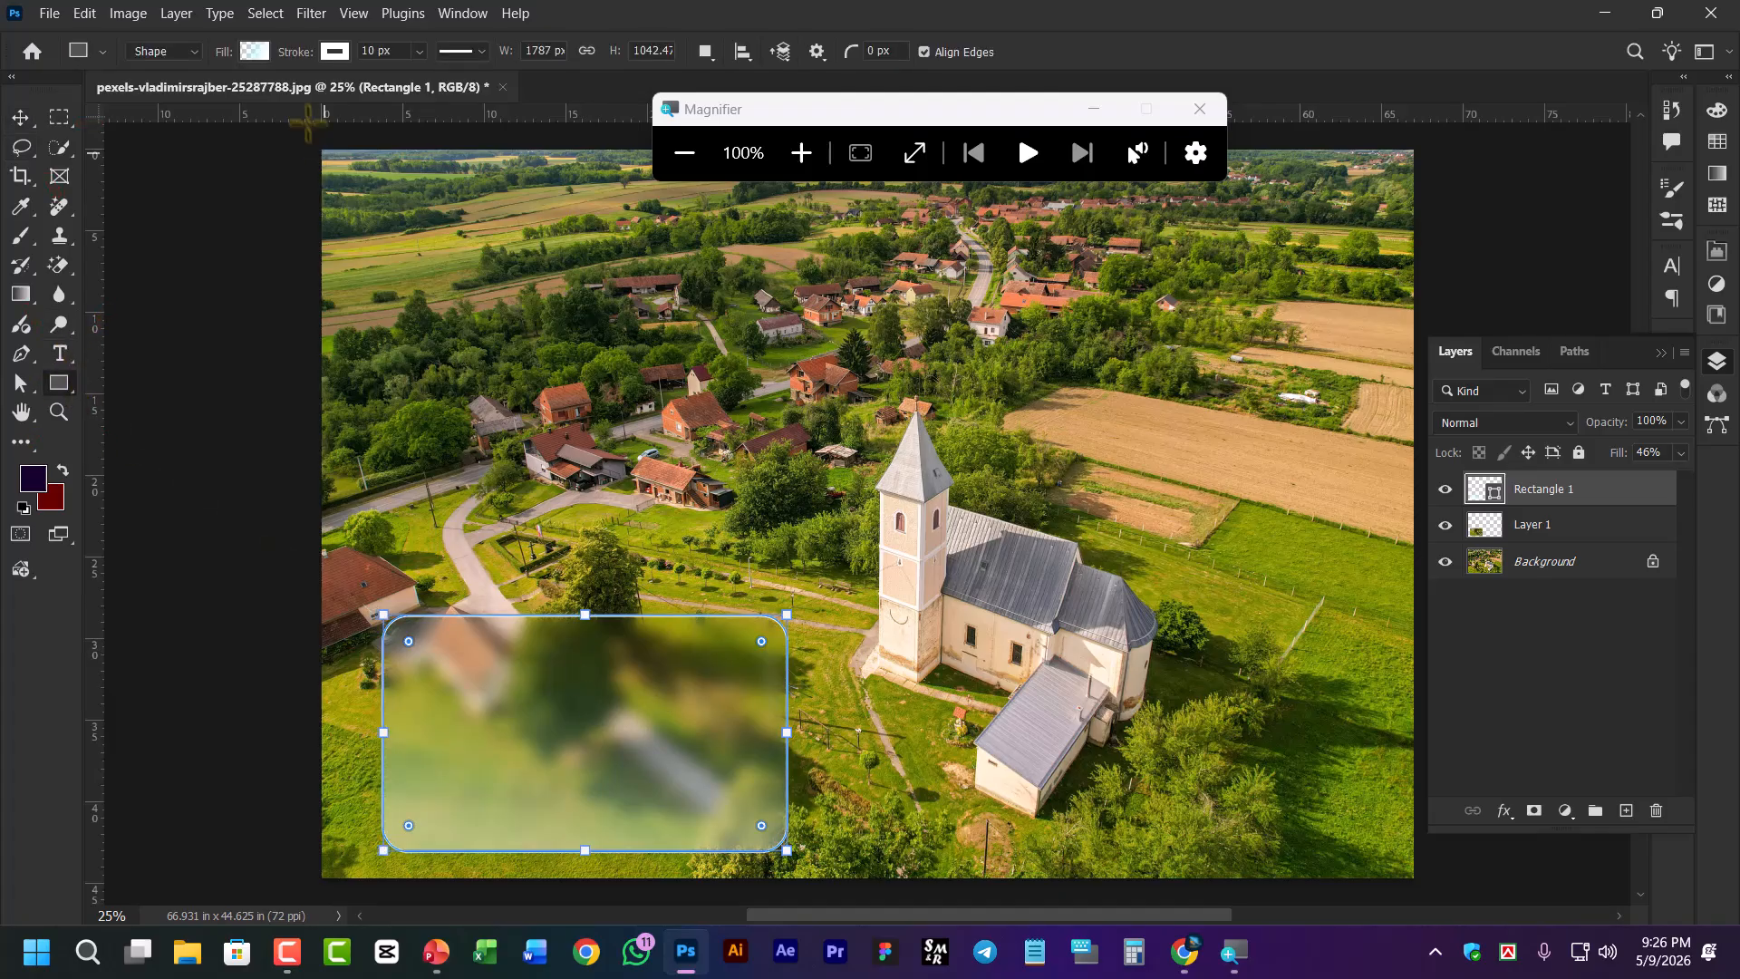
left_click(335, 52)
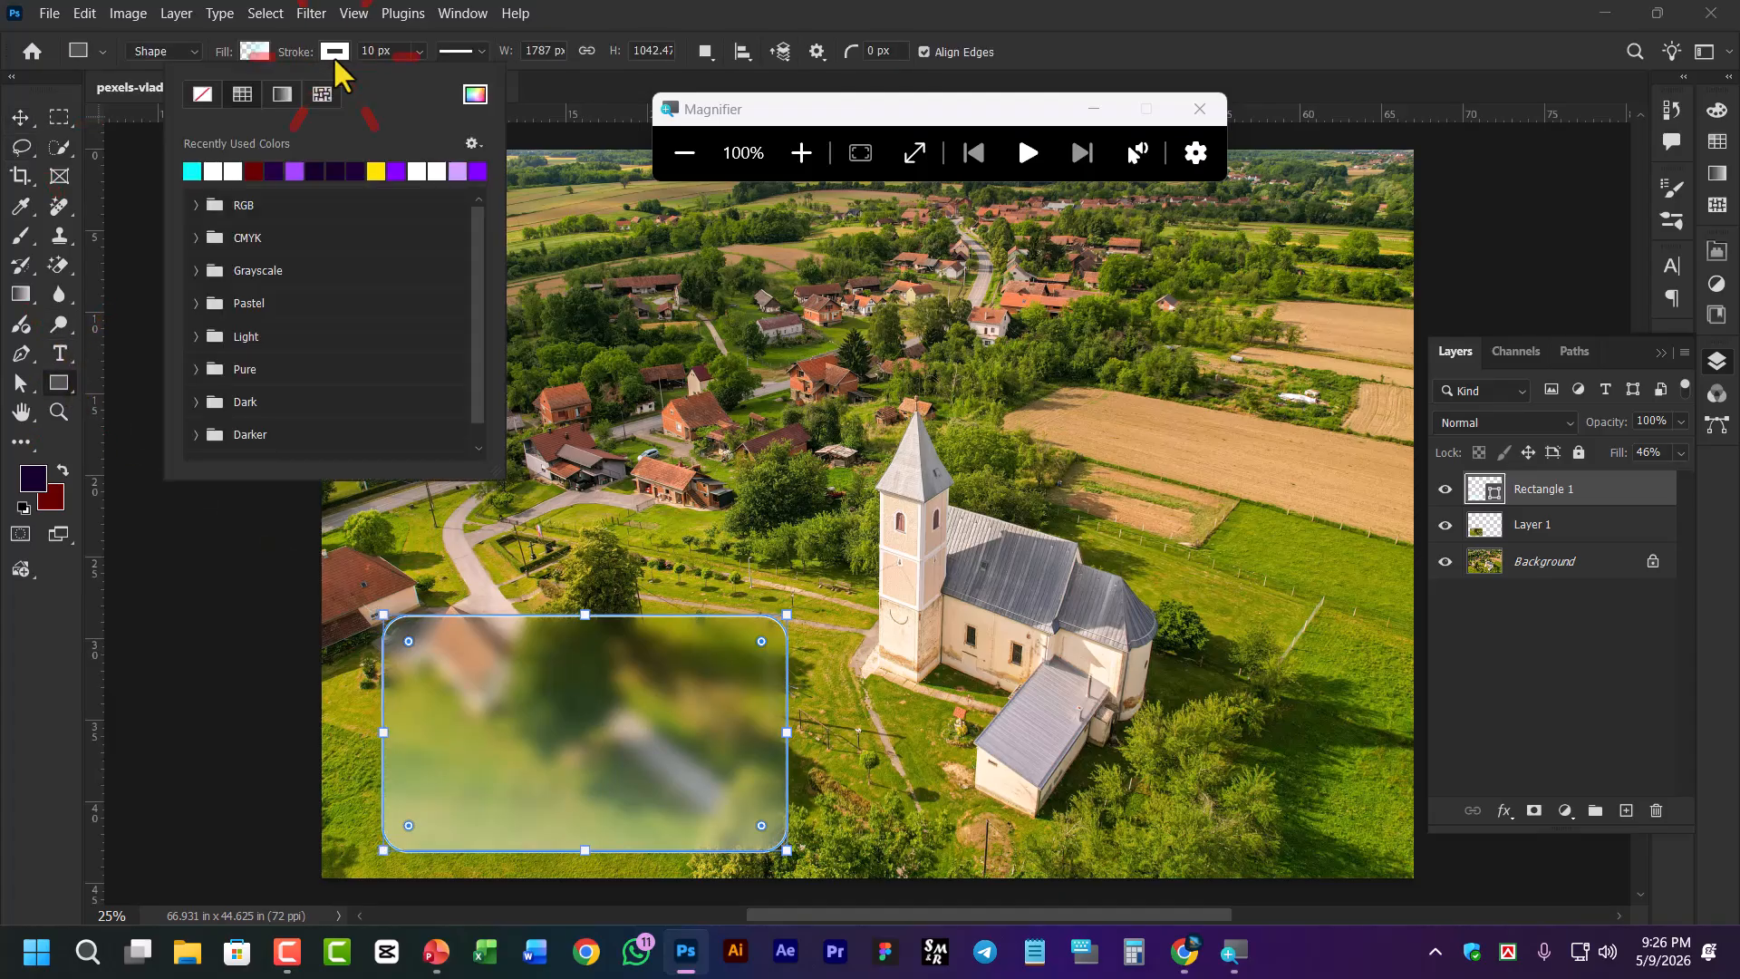
left_click(282, 94)
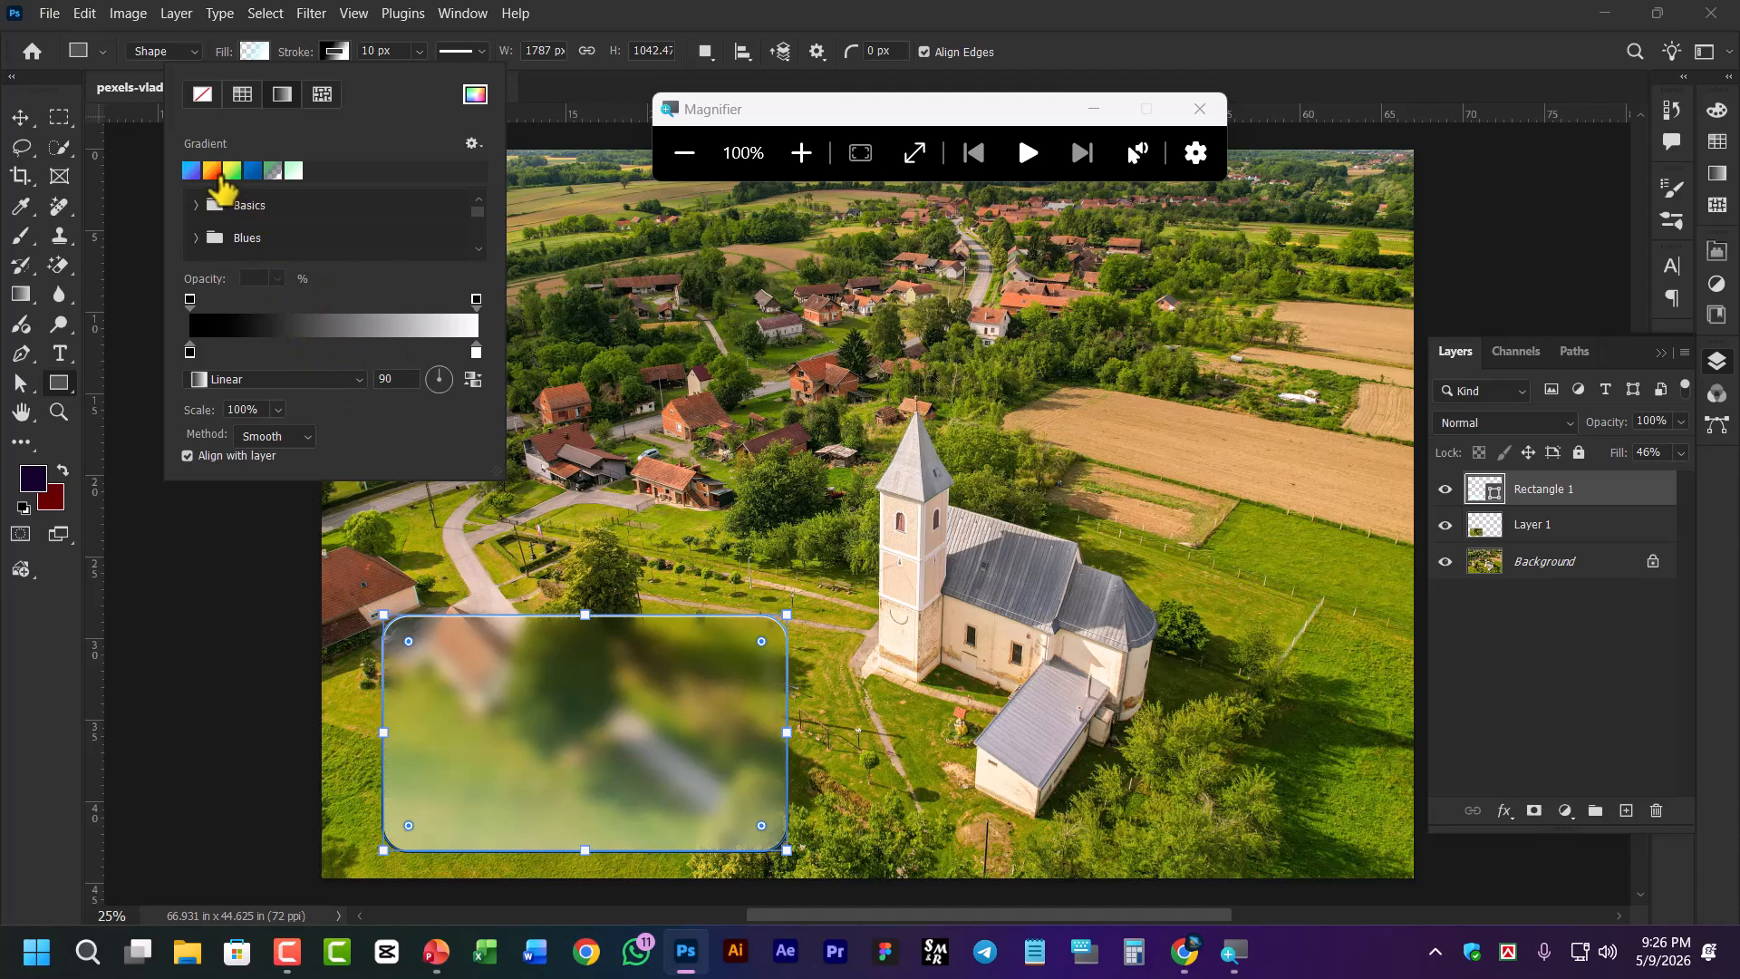
left_click(212, 170)
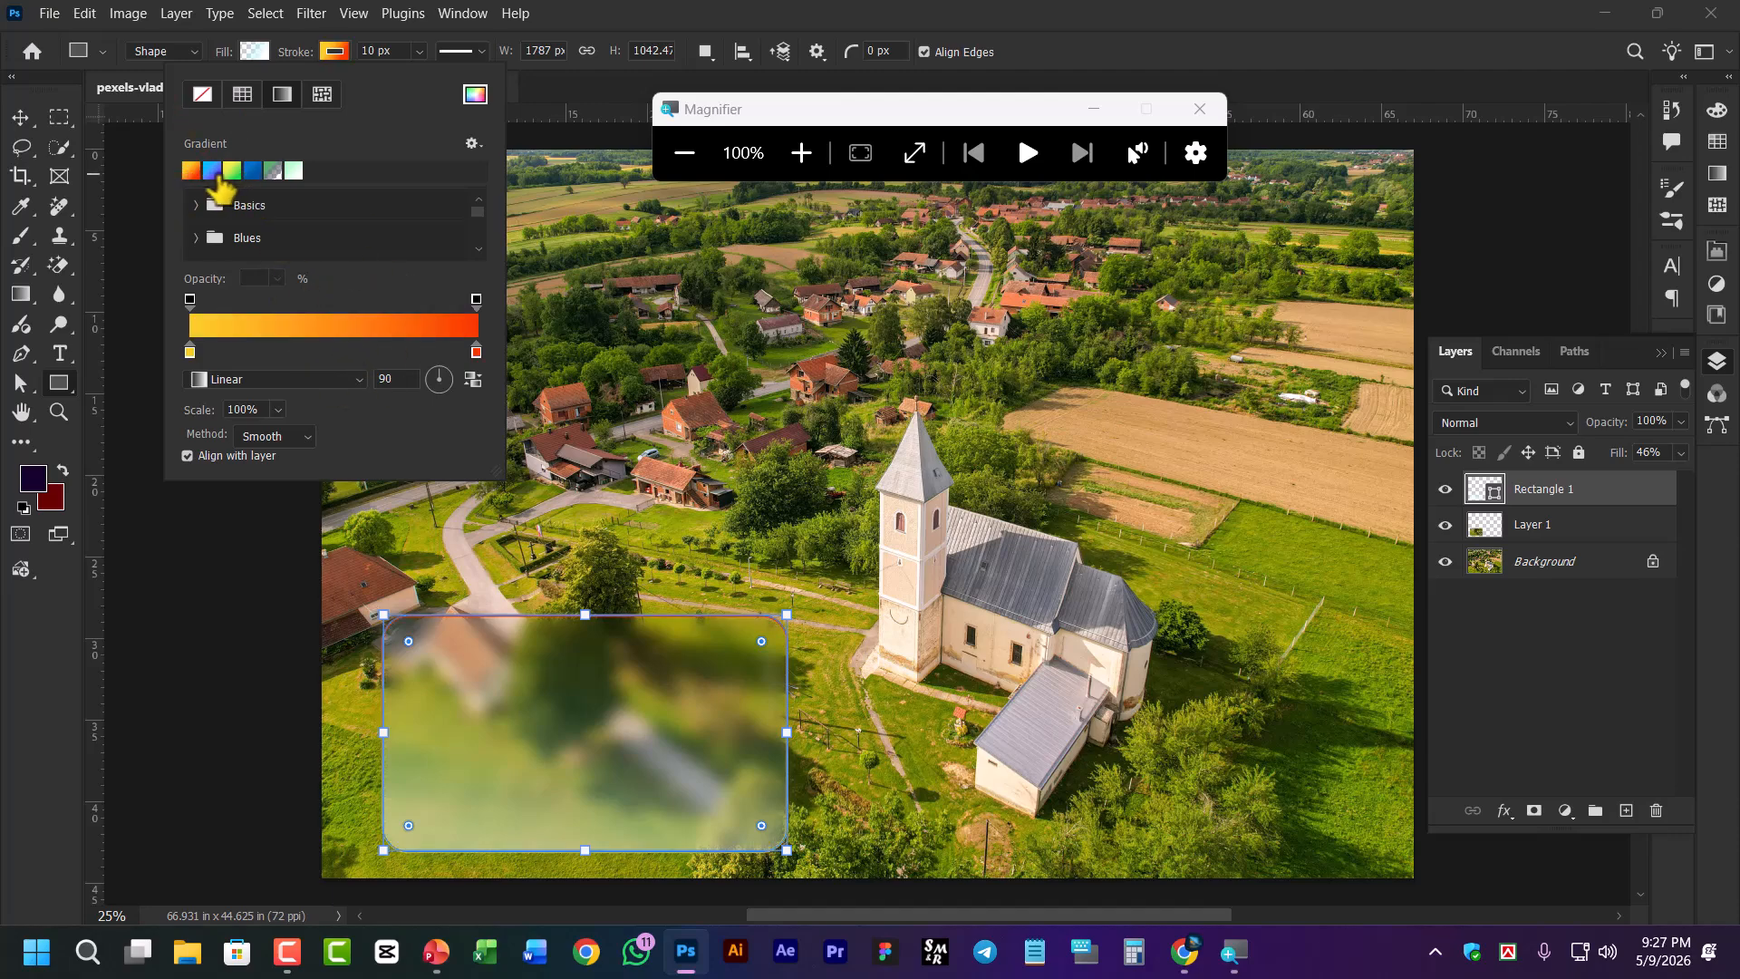
left_click(212, 170)
left_click(20, 117)
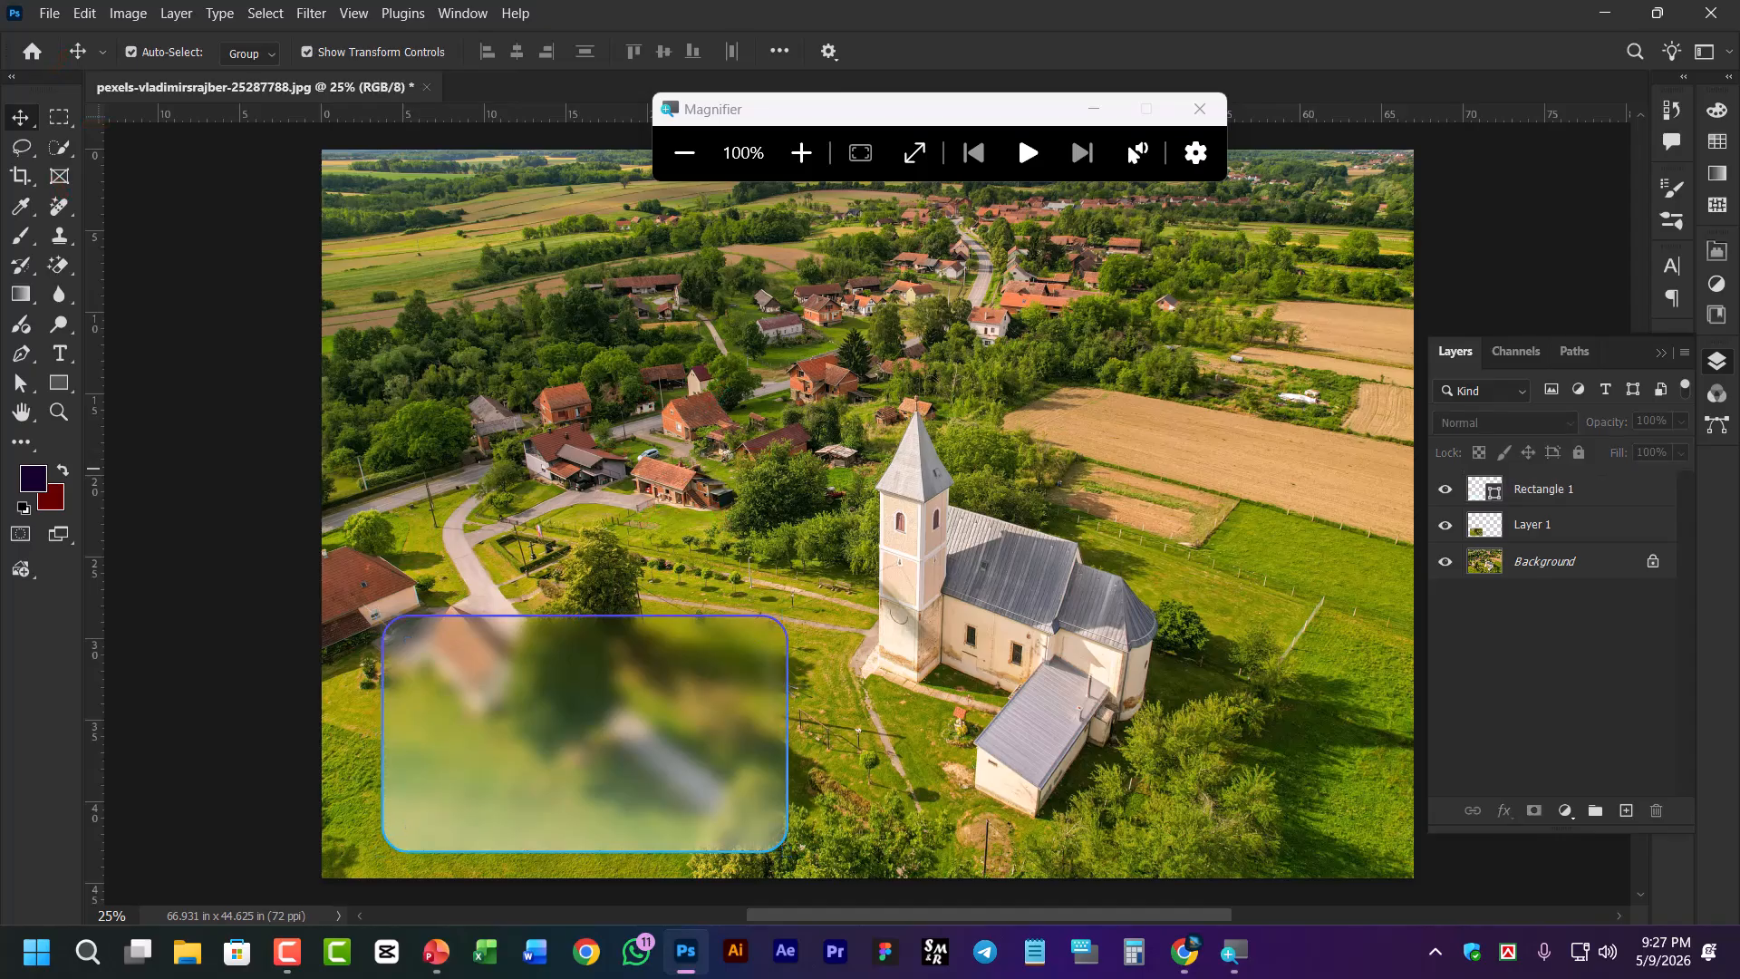
Apply the yellow-to-green gradient preset to the rectangle's stroke and deselect the layer
left_click(690, 753)
left_click(59, 383)
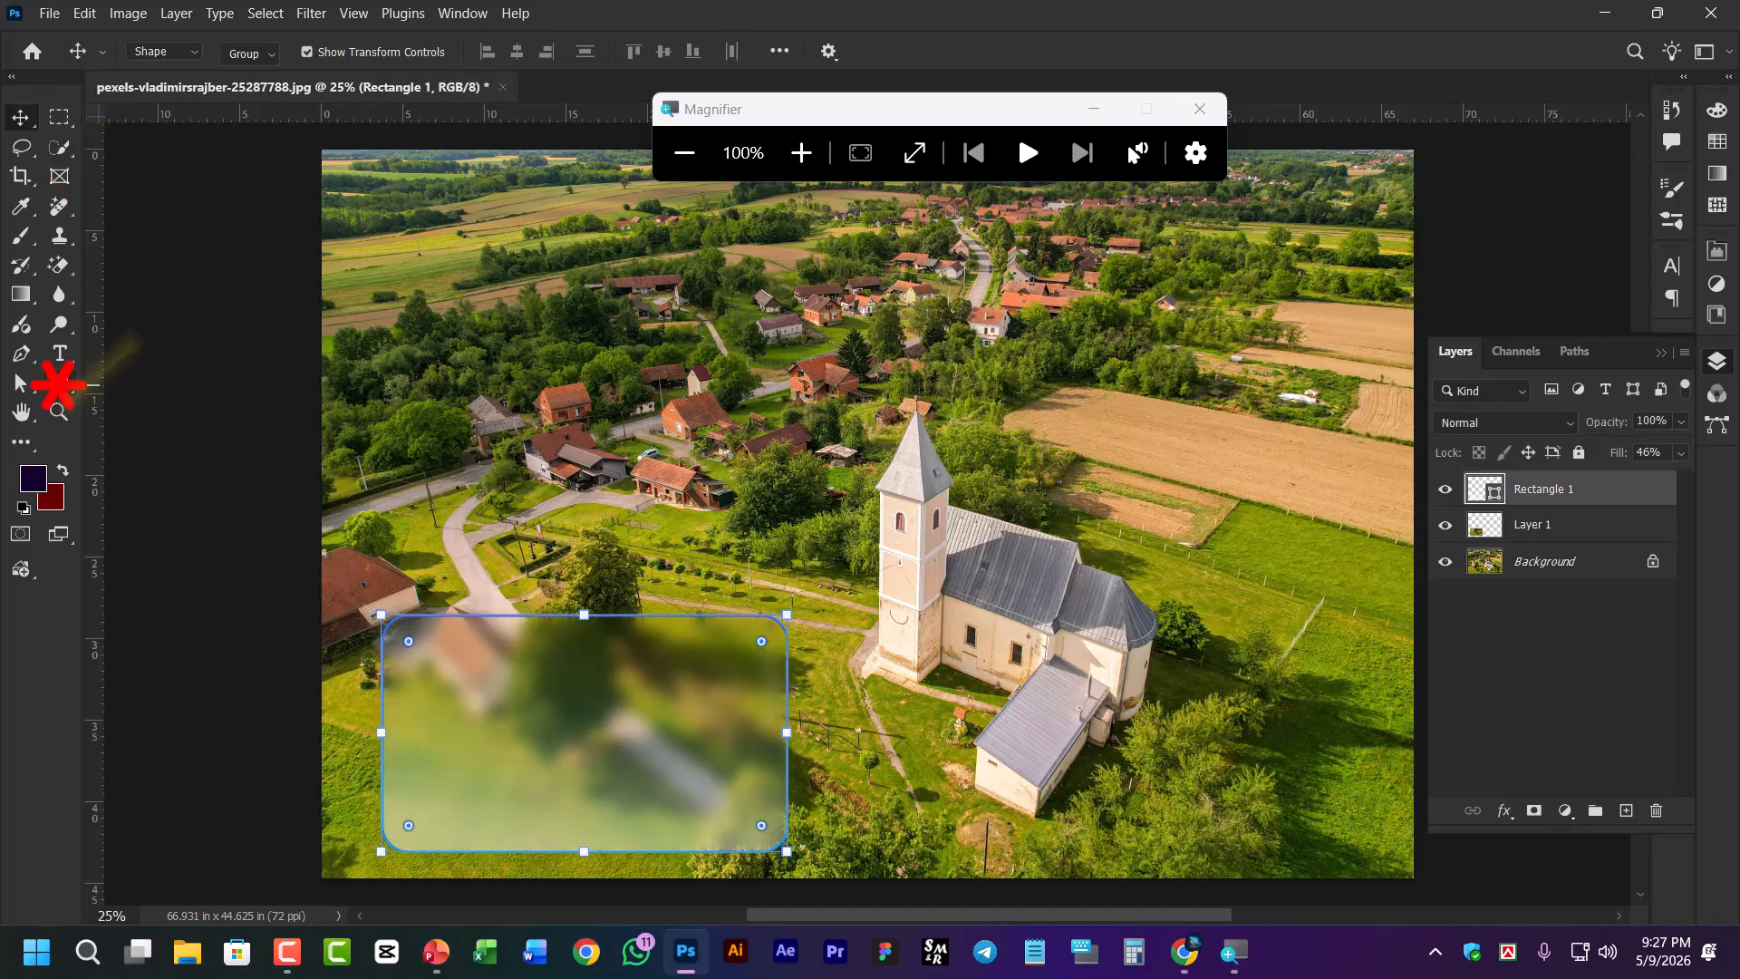
left_click(334, 52)
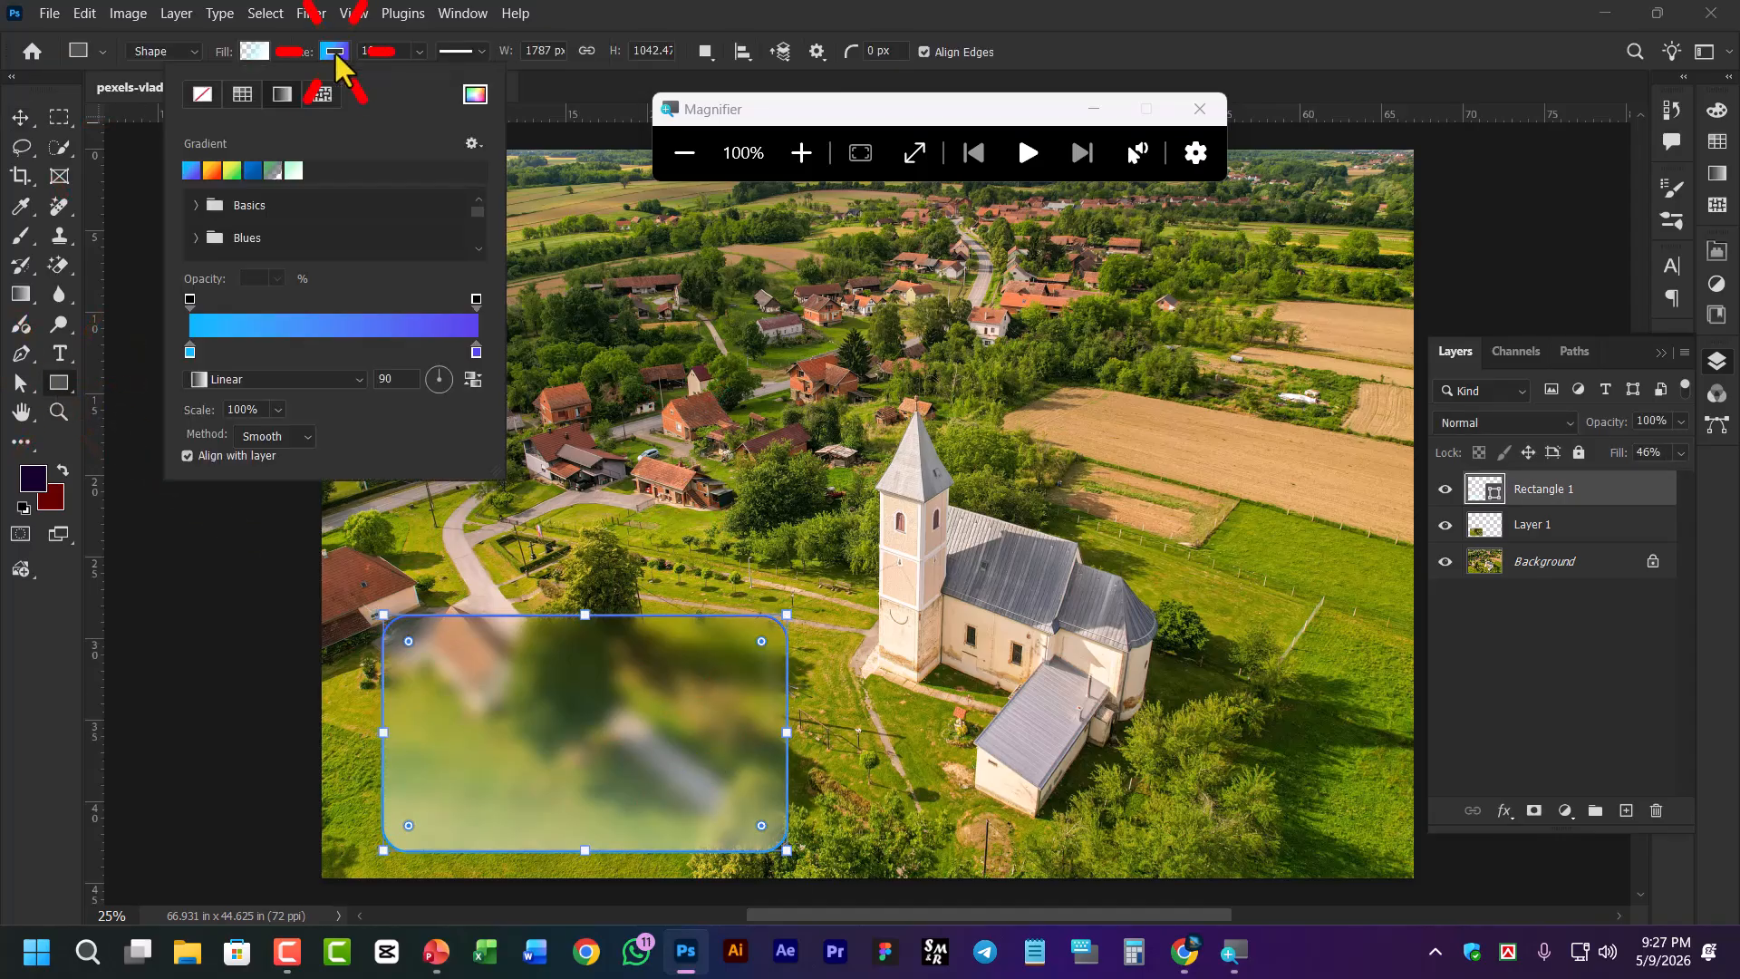
left_click(232, 172)
left_click(20, 117)
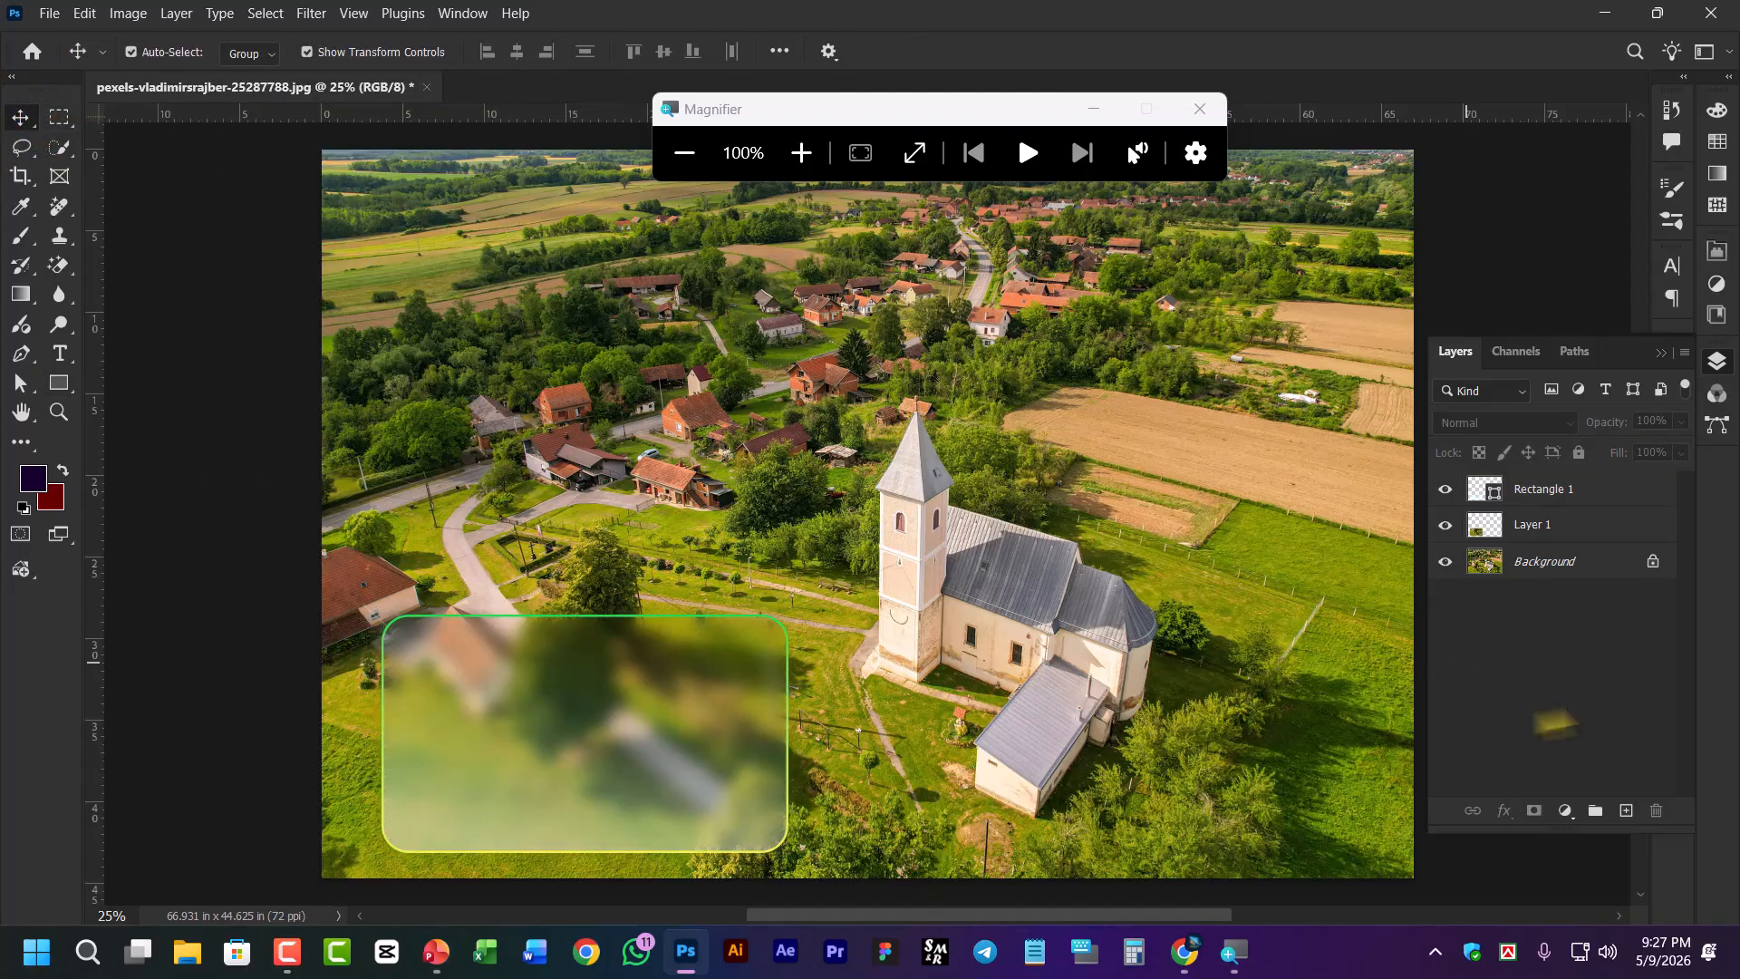
left_click(778, 626)
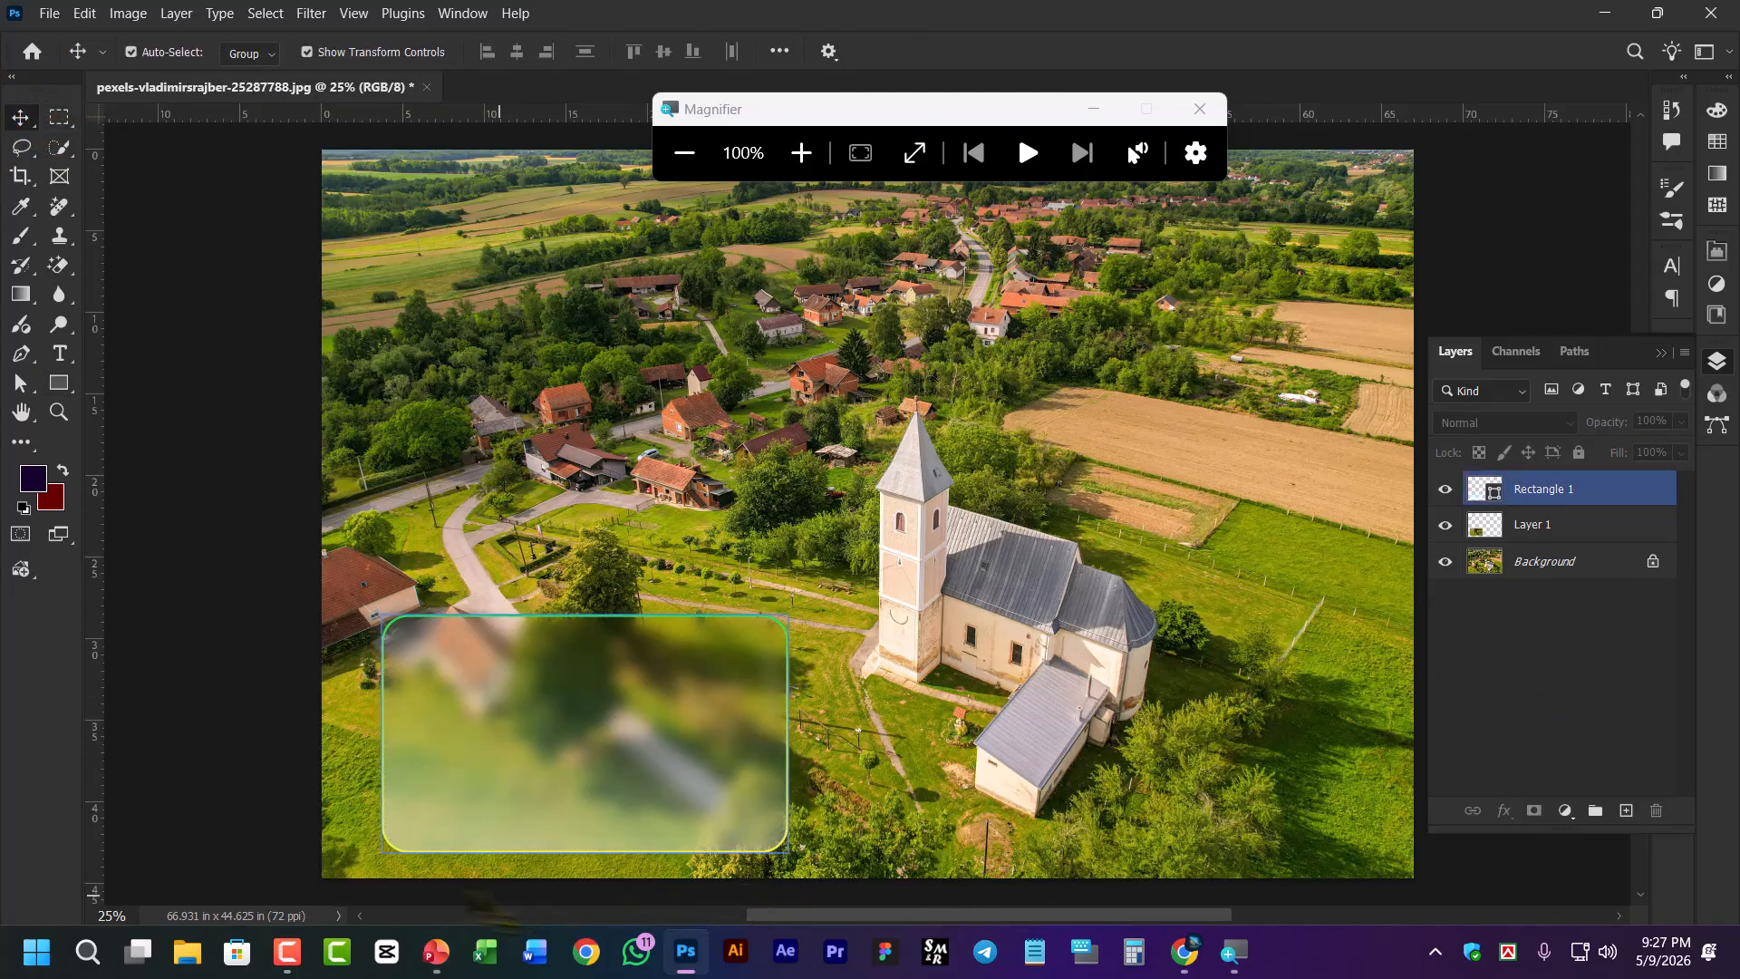
left_click(214, 459)
Recolor the green stop of the rectangle's stroke gradient to white and deselect the layer
left_click(441, 716)
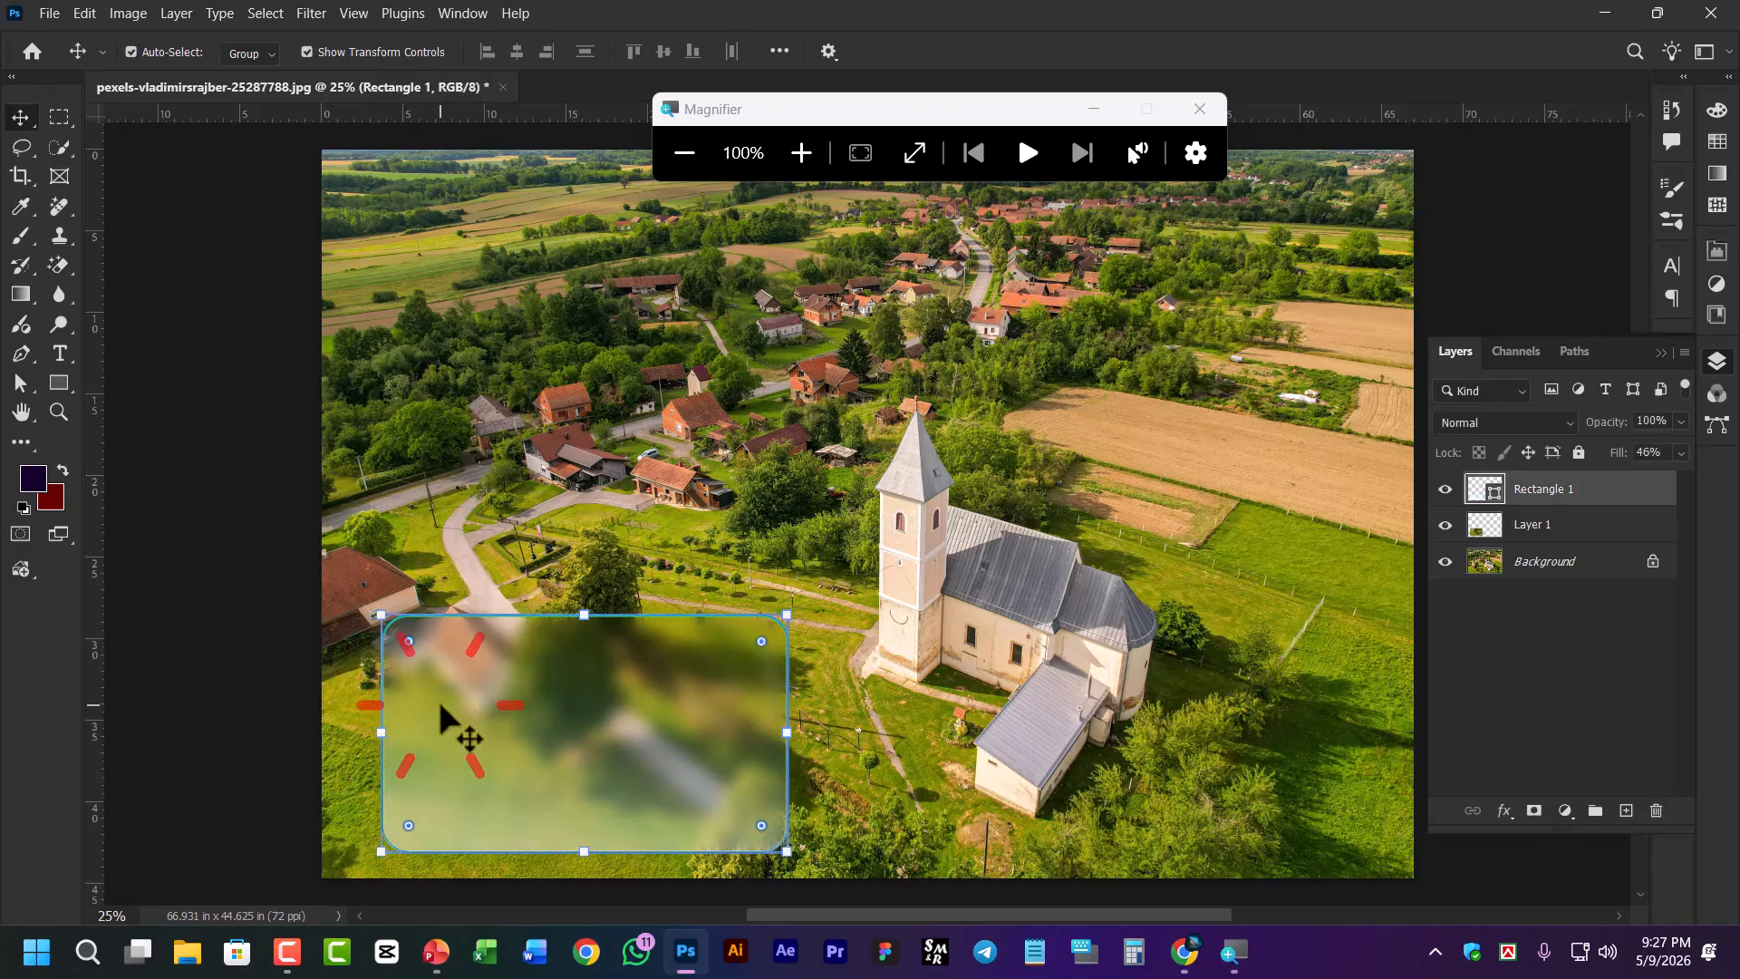
left_click(61, 384)
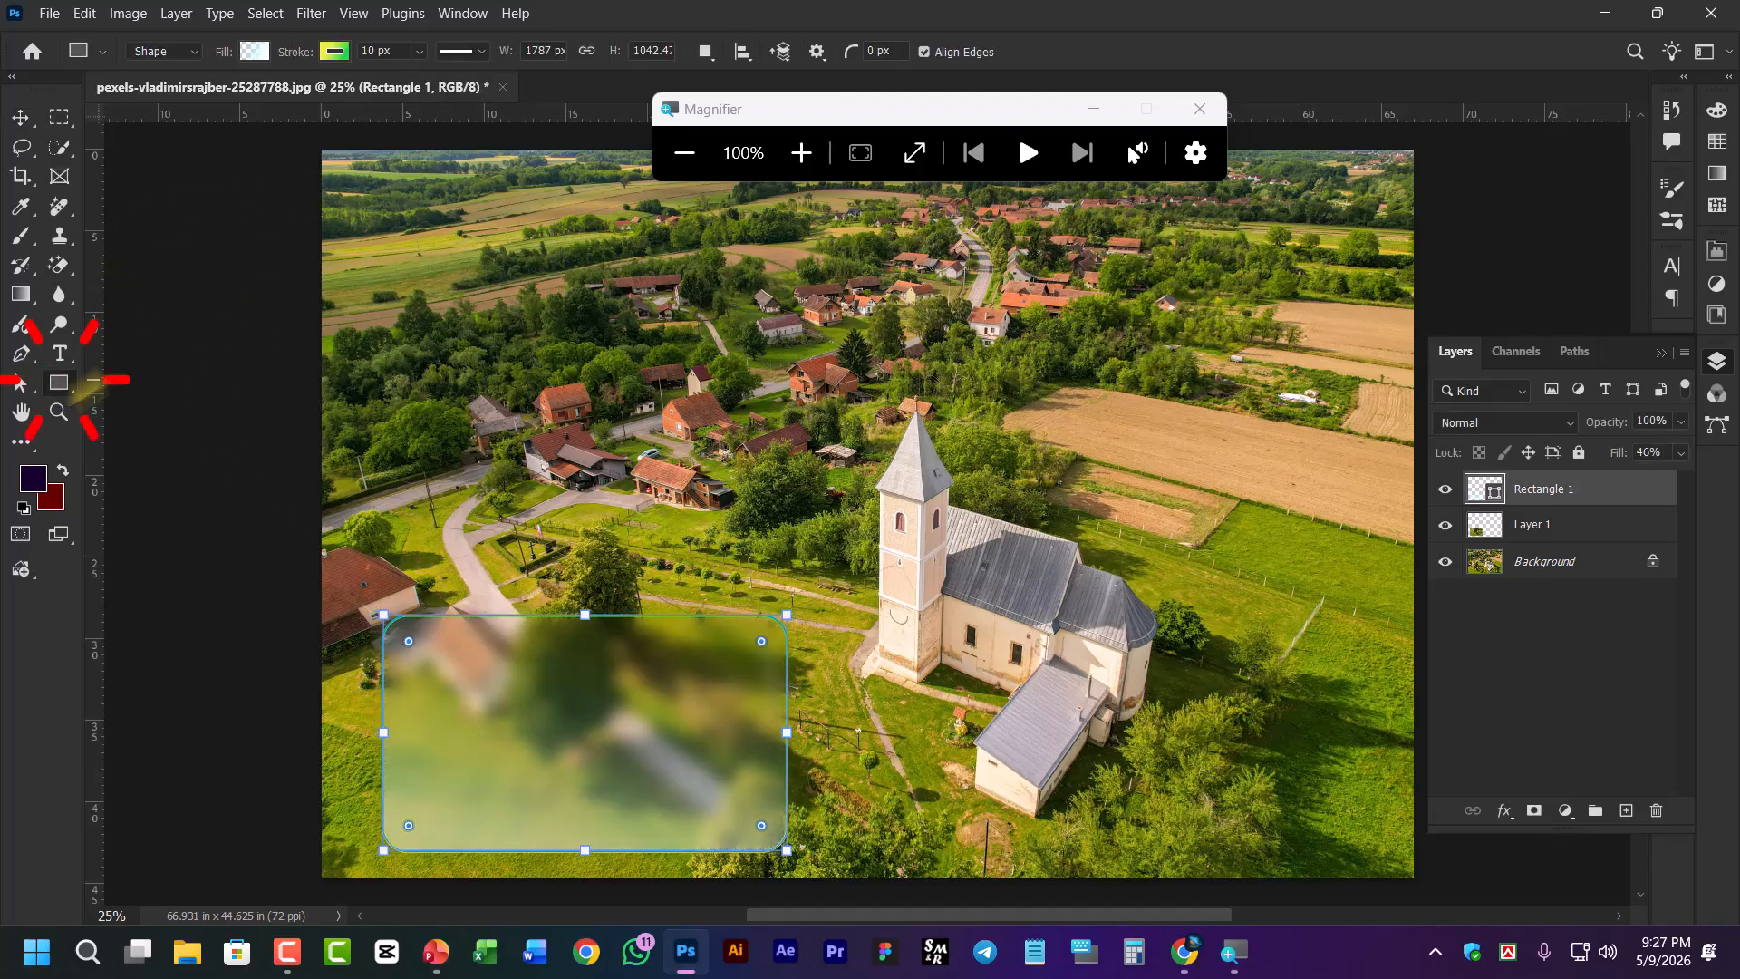
left_click(334, 52)
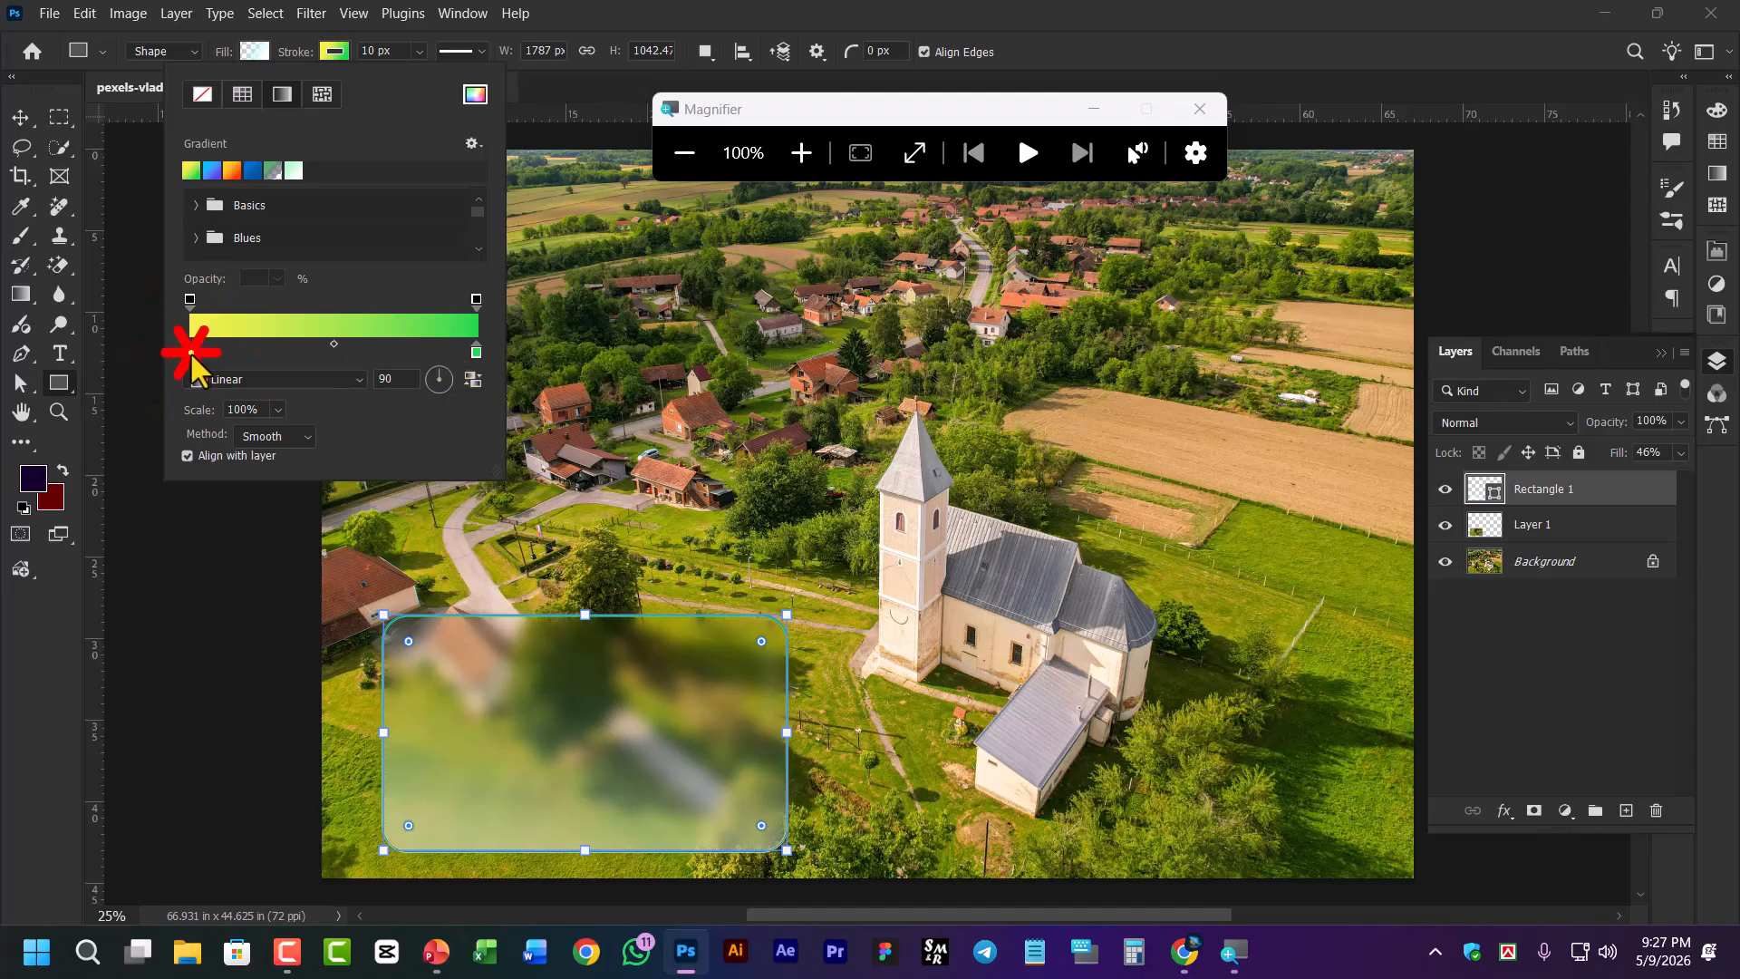
double_click(477, 353)
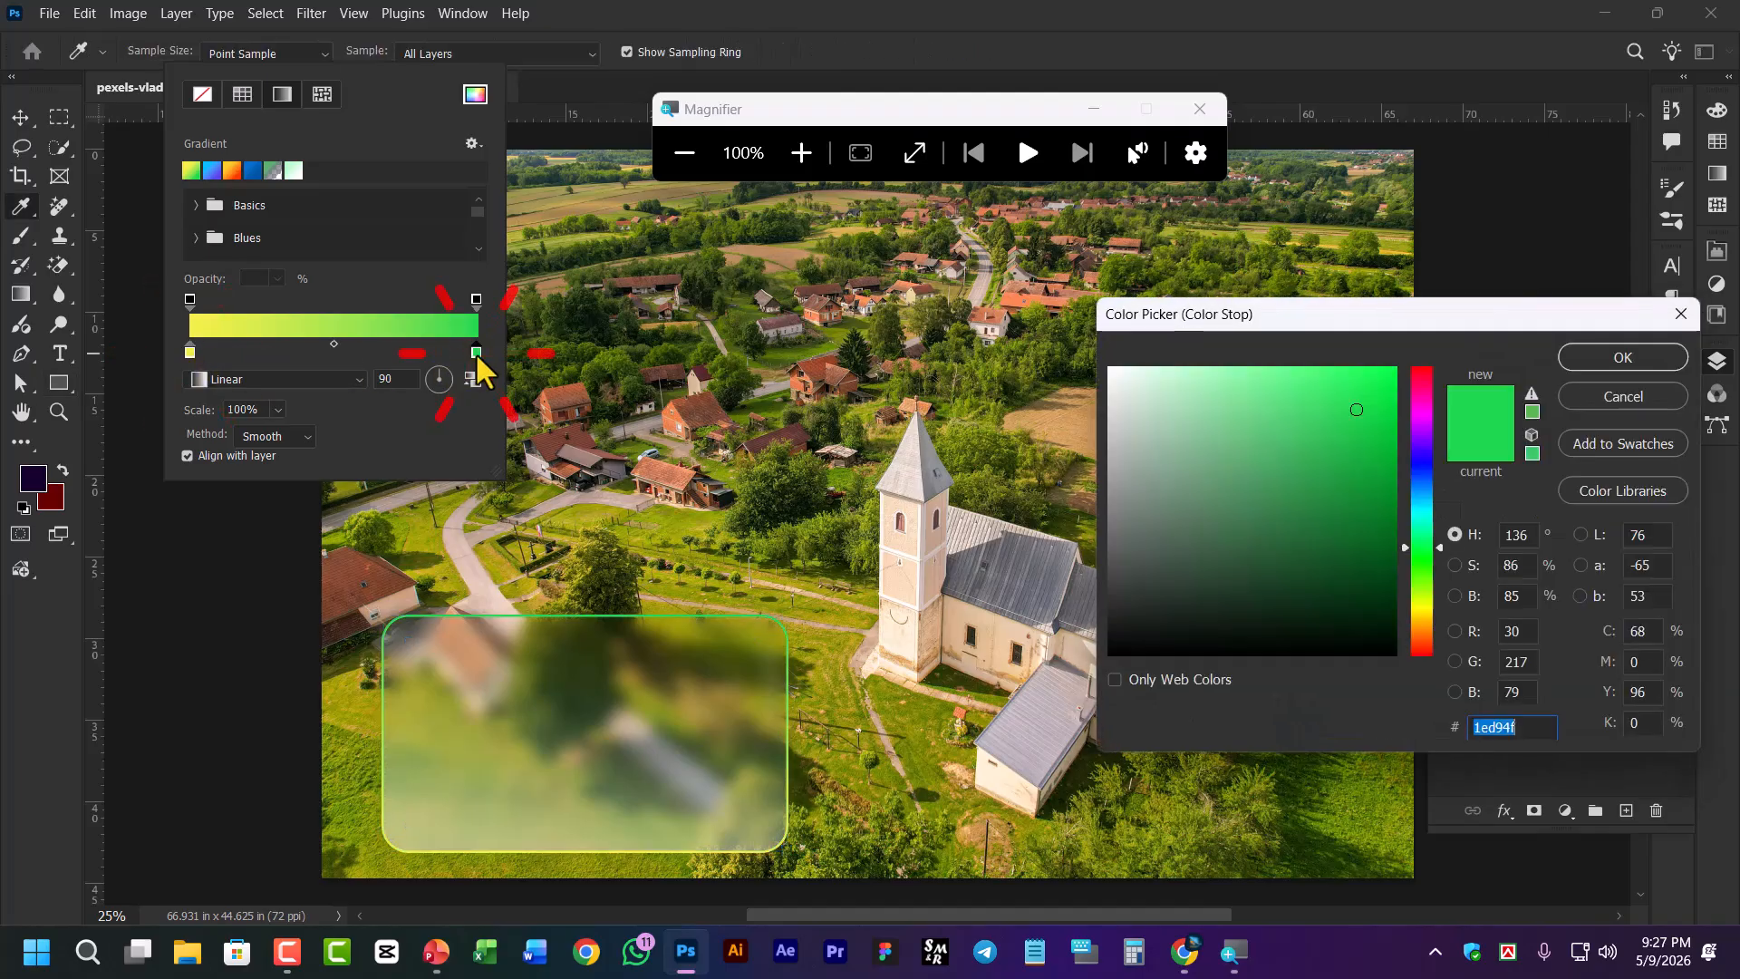
left_click_drag(1193, 450, 1108, 366)
left_click(1599, 360)
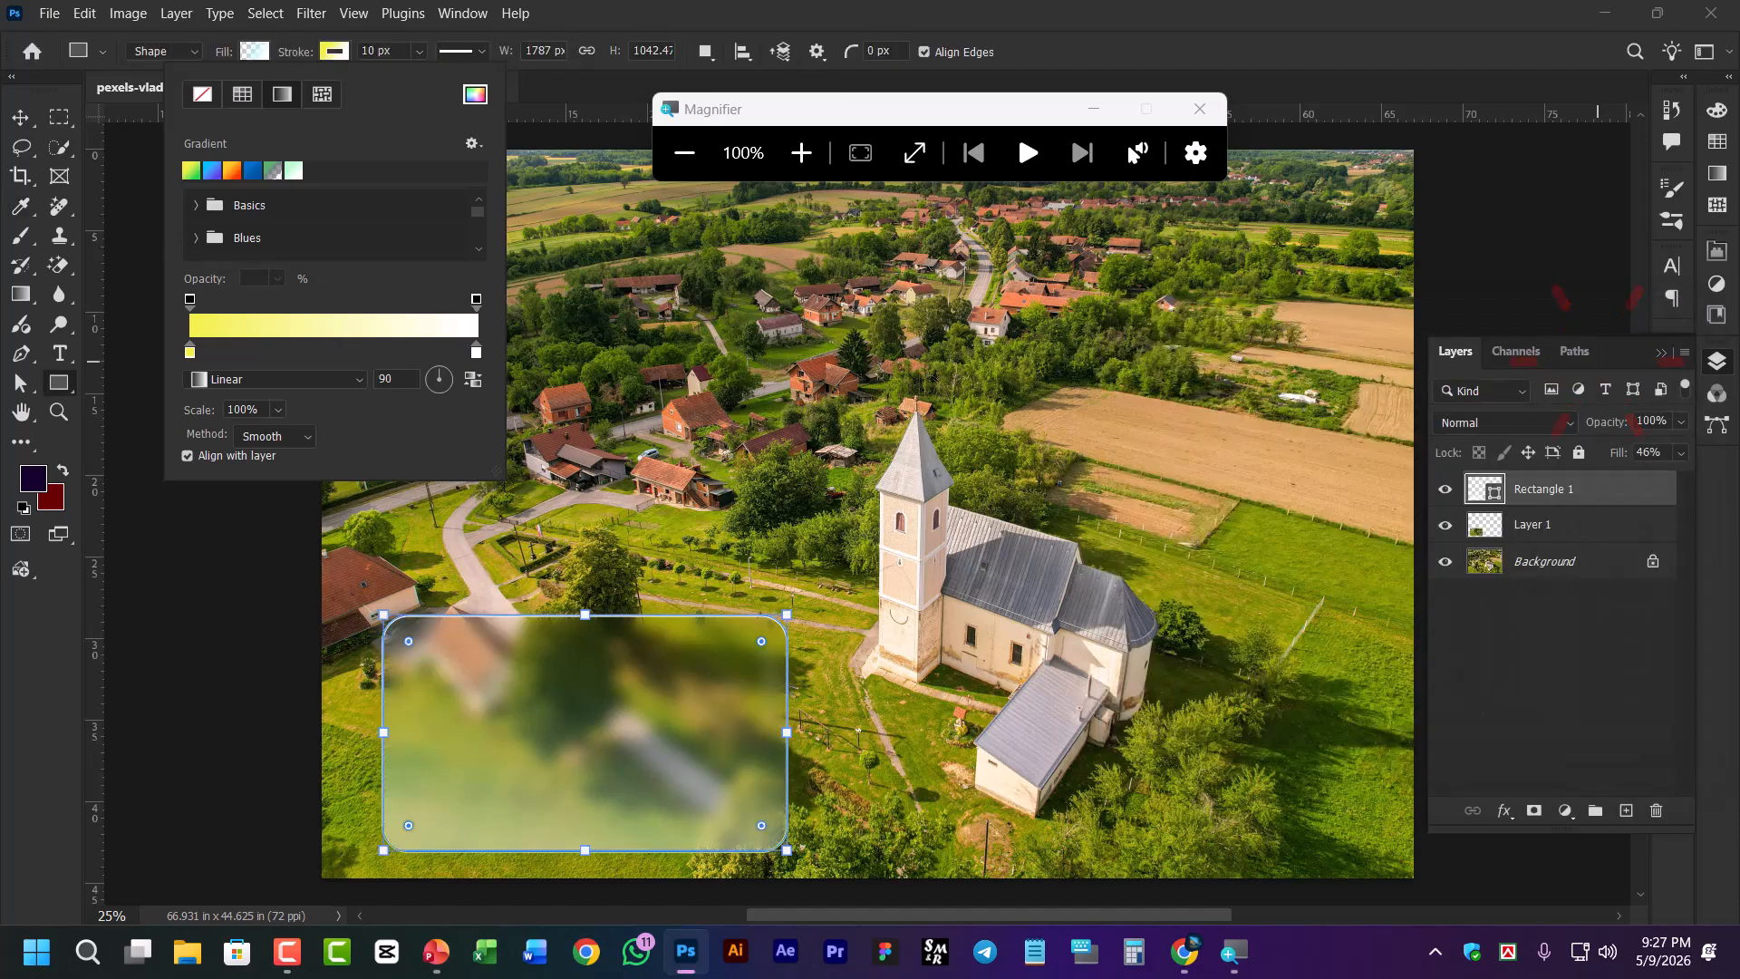
left_click(21, 117)
left_click(427, 387)
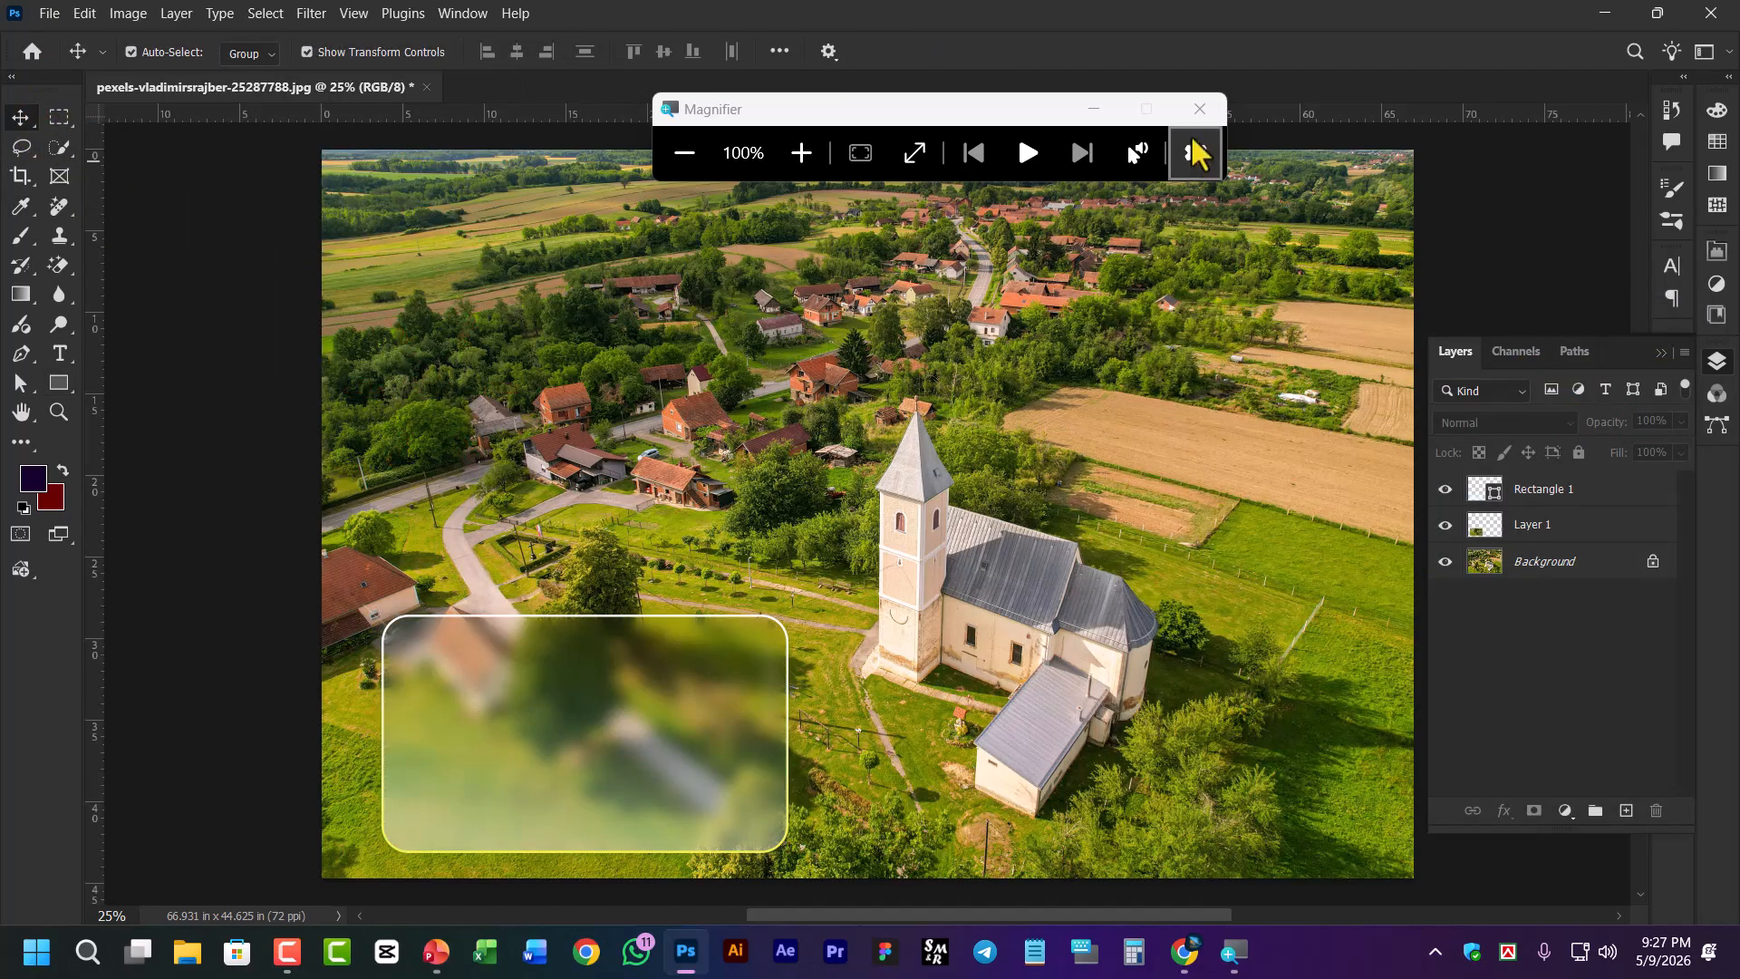
Close the Magnifier window and add a yellow 200 pt Impact "Lorem Ipsum" text layer above the church
left_click(1200, 109)
left_click(62, 354)
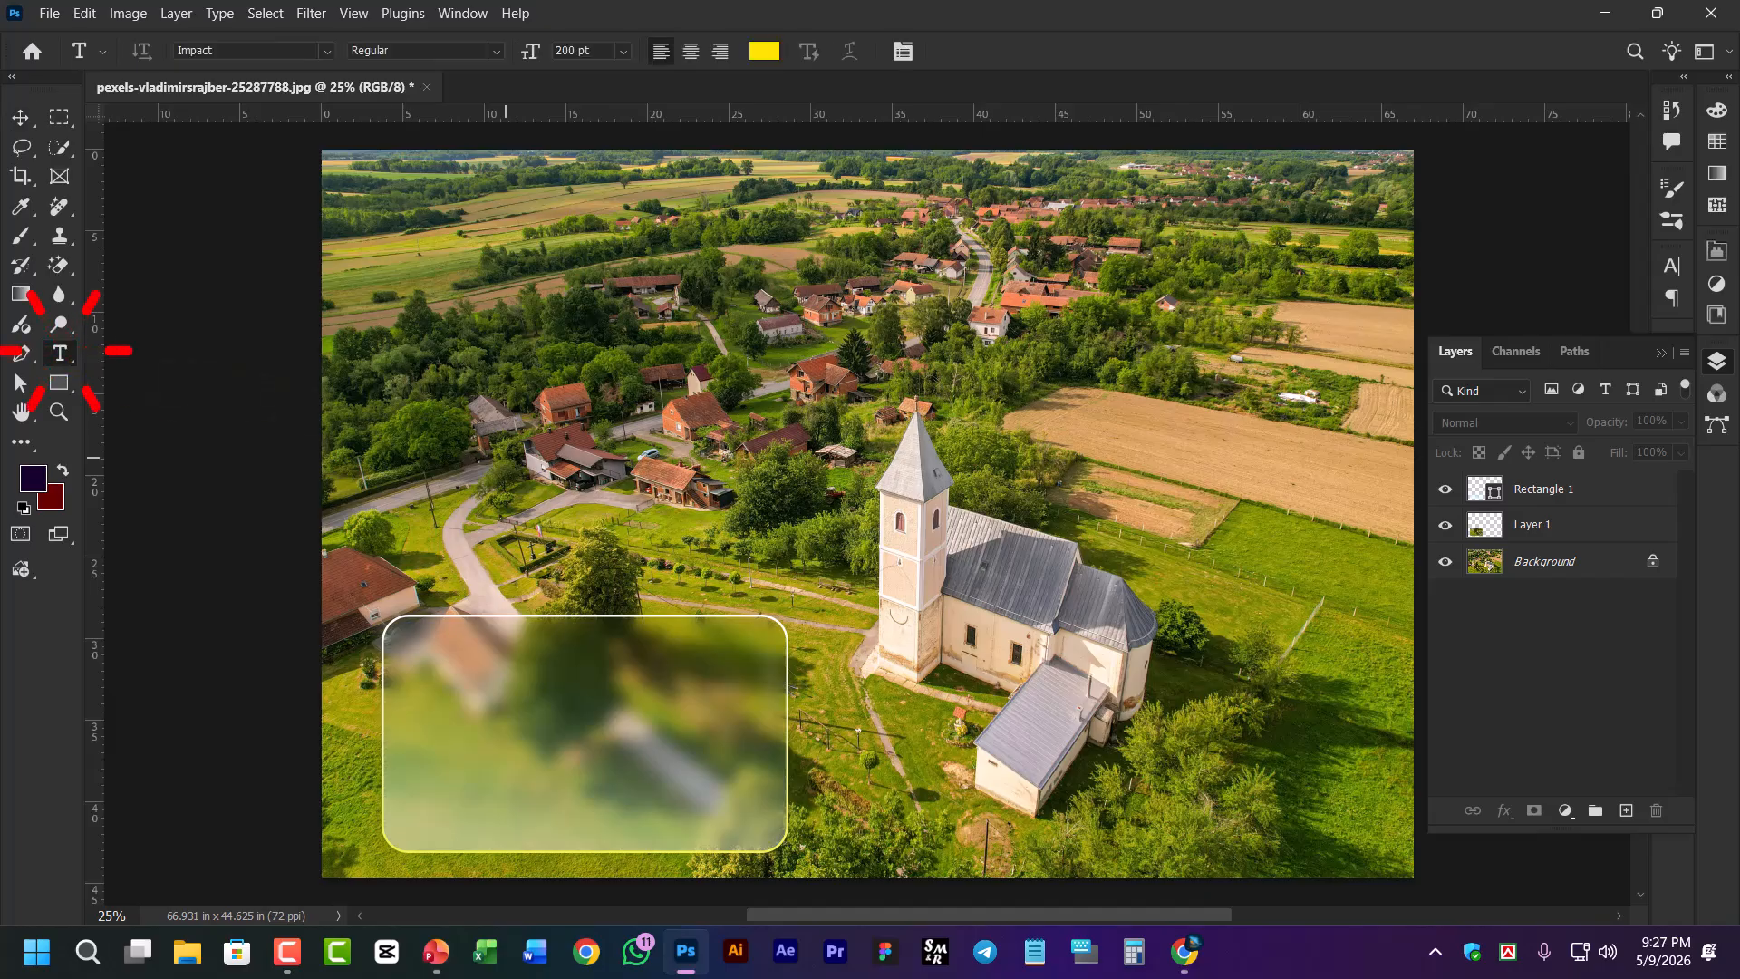
left_click(702, 432)
left_click(20, 117)
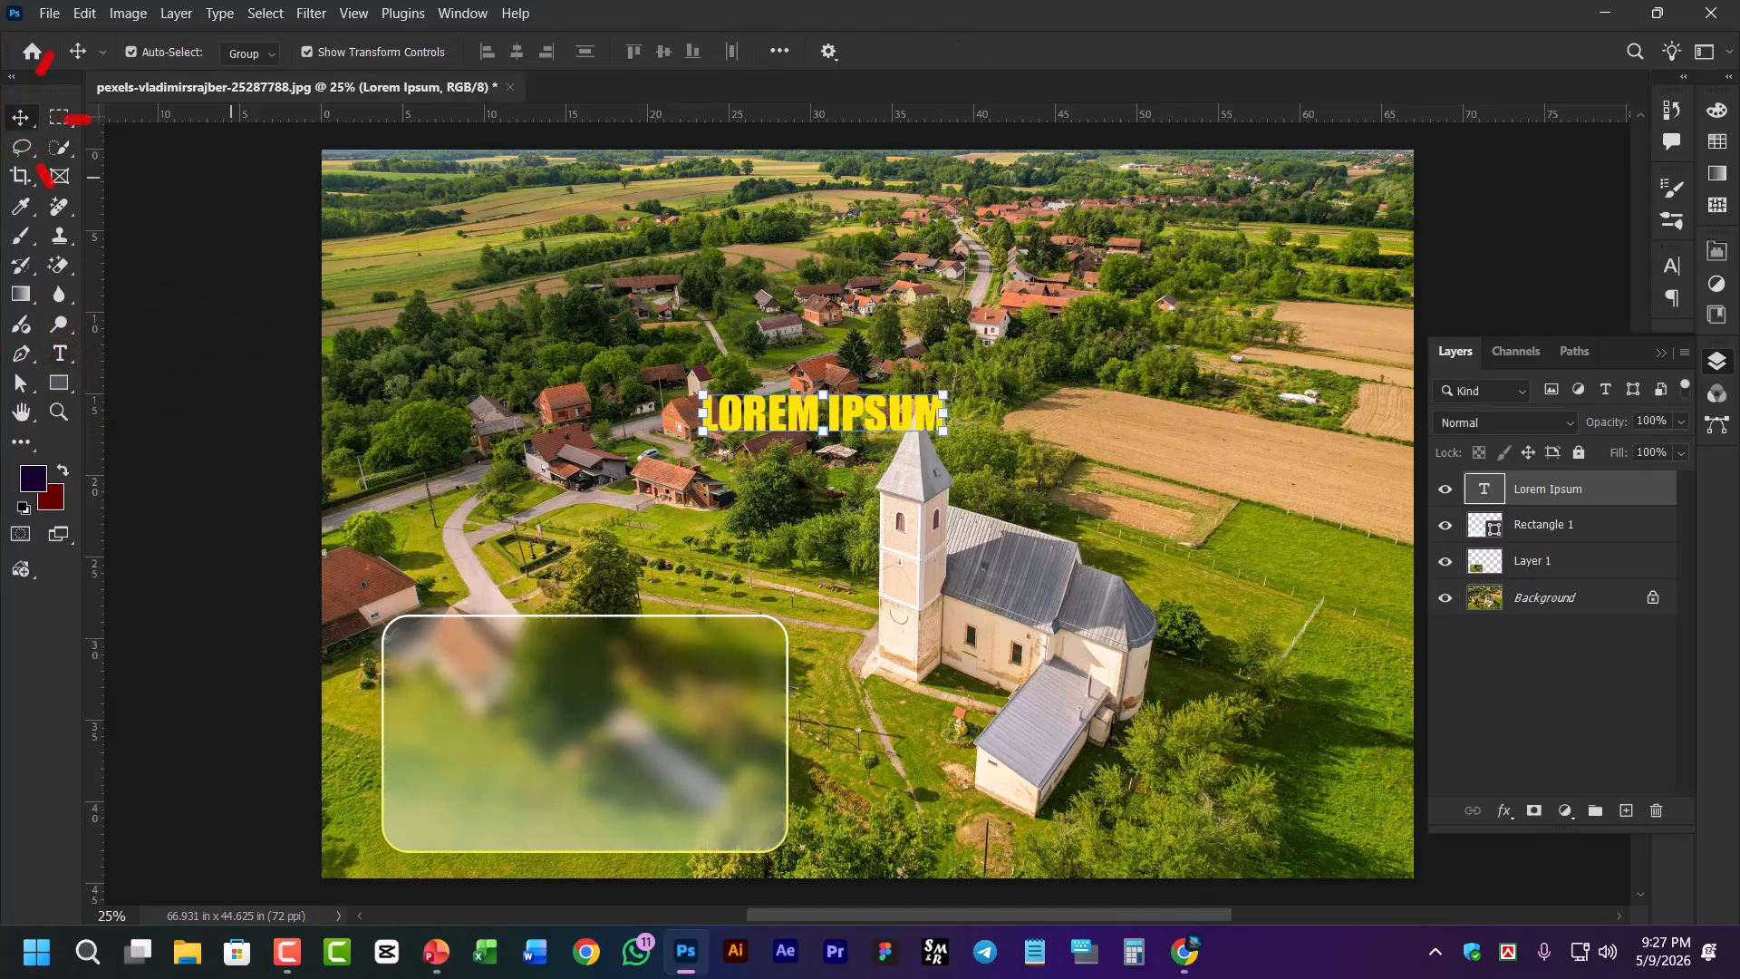
Move the Lorem Ipsum text onto the upper part of the glass panel, scale it to about 132%, and deselect it
left_click_drag(858, 421, 744, 739)
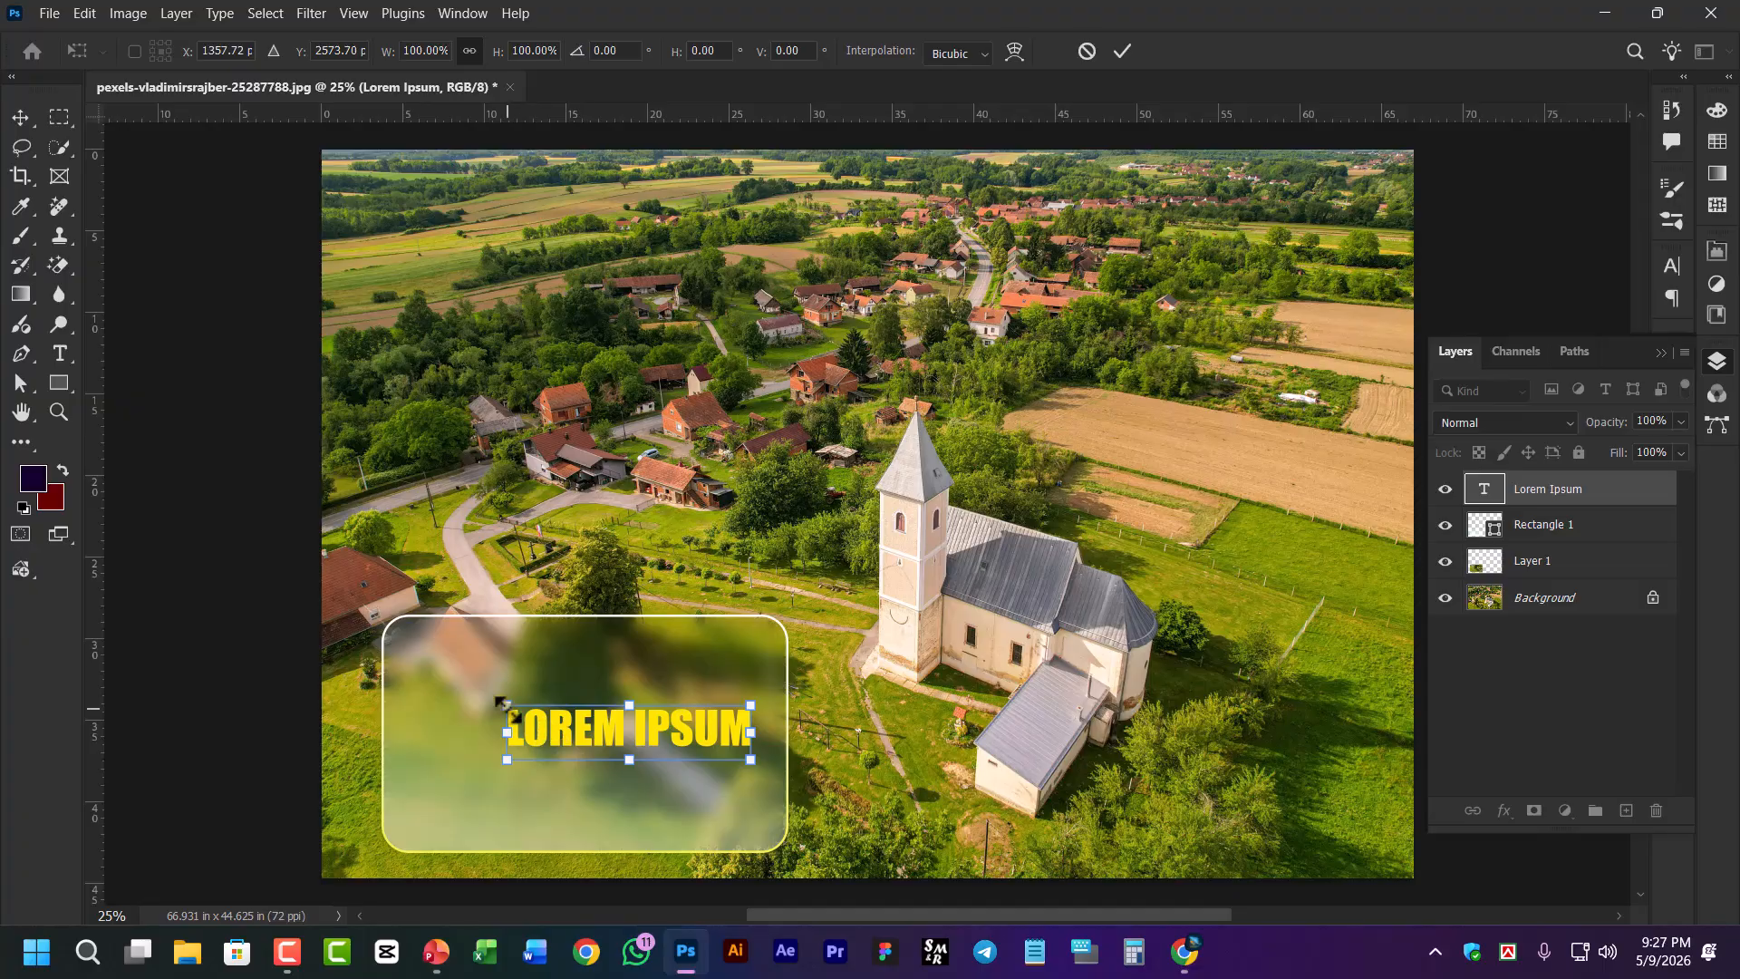
left_click_drag(501, 702, 411, 684)
mouse_move(719, 754)
left_mouse_down()
mouse_move(730, 722)
mouse_move(766, 730)
mouse_move(660, 694)
mouse_move(757, 742)
mouse_move(739, 732)
left_mouse_up()
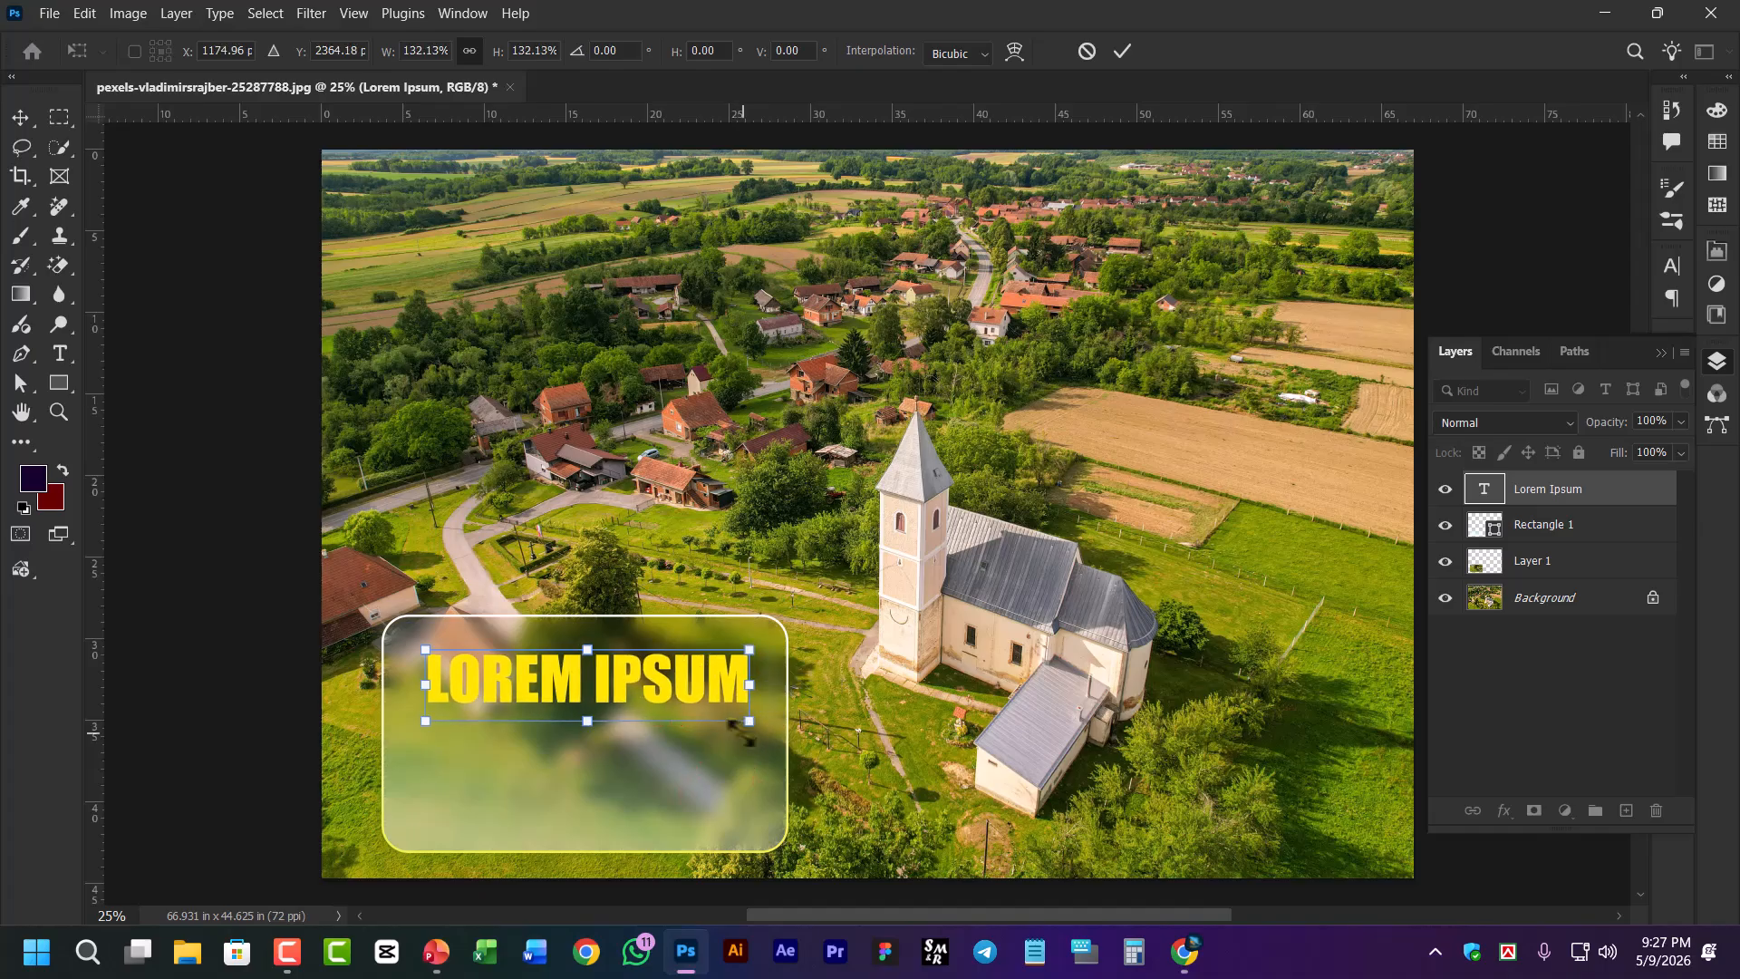
key("Return")
left_click(589, 712)
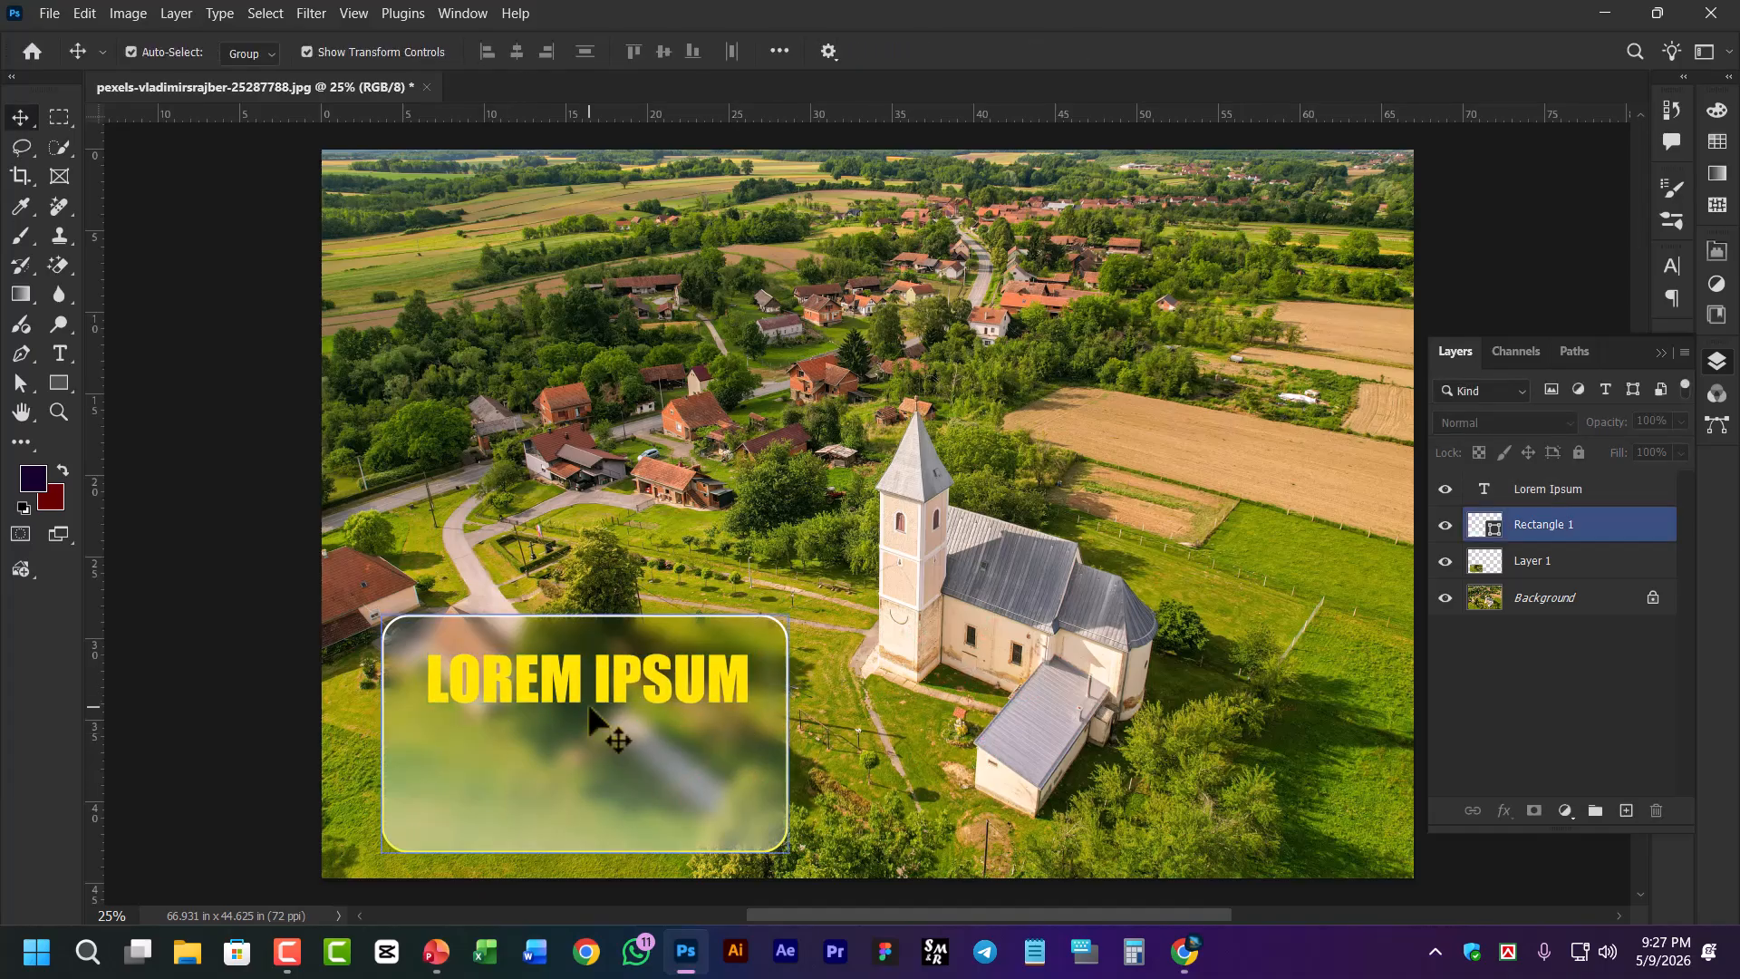
left_click(967, 678)
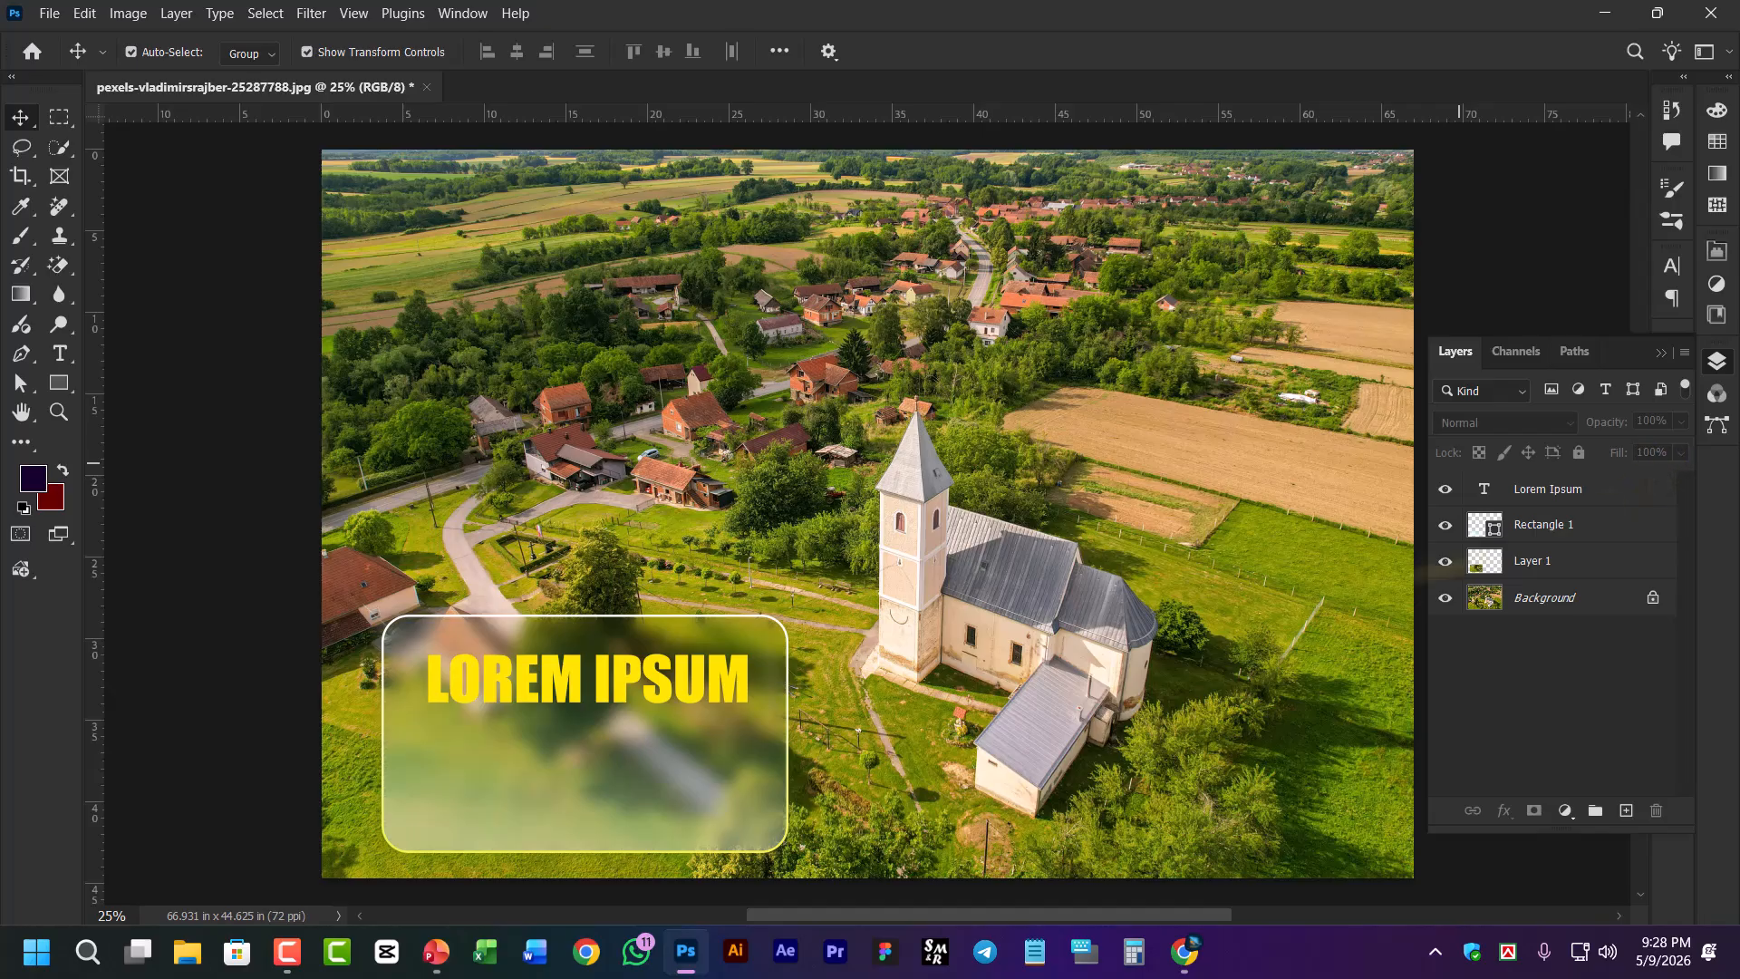
left_click(598, 827)
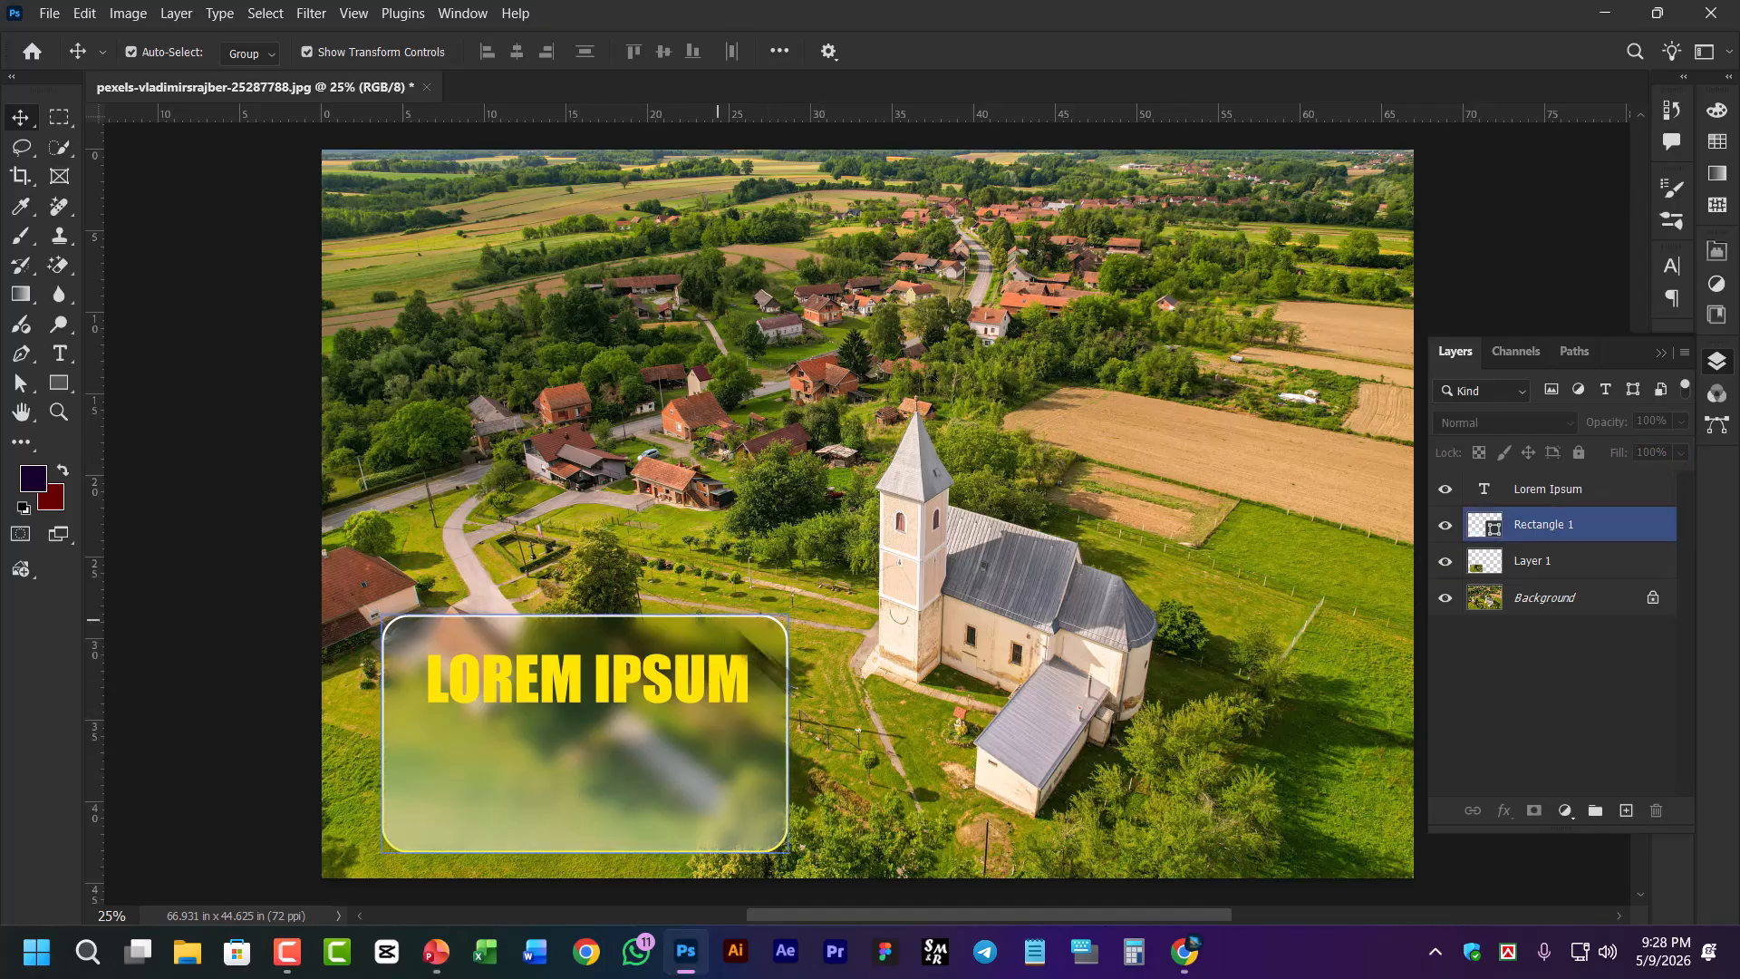
left_click(917, 672)
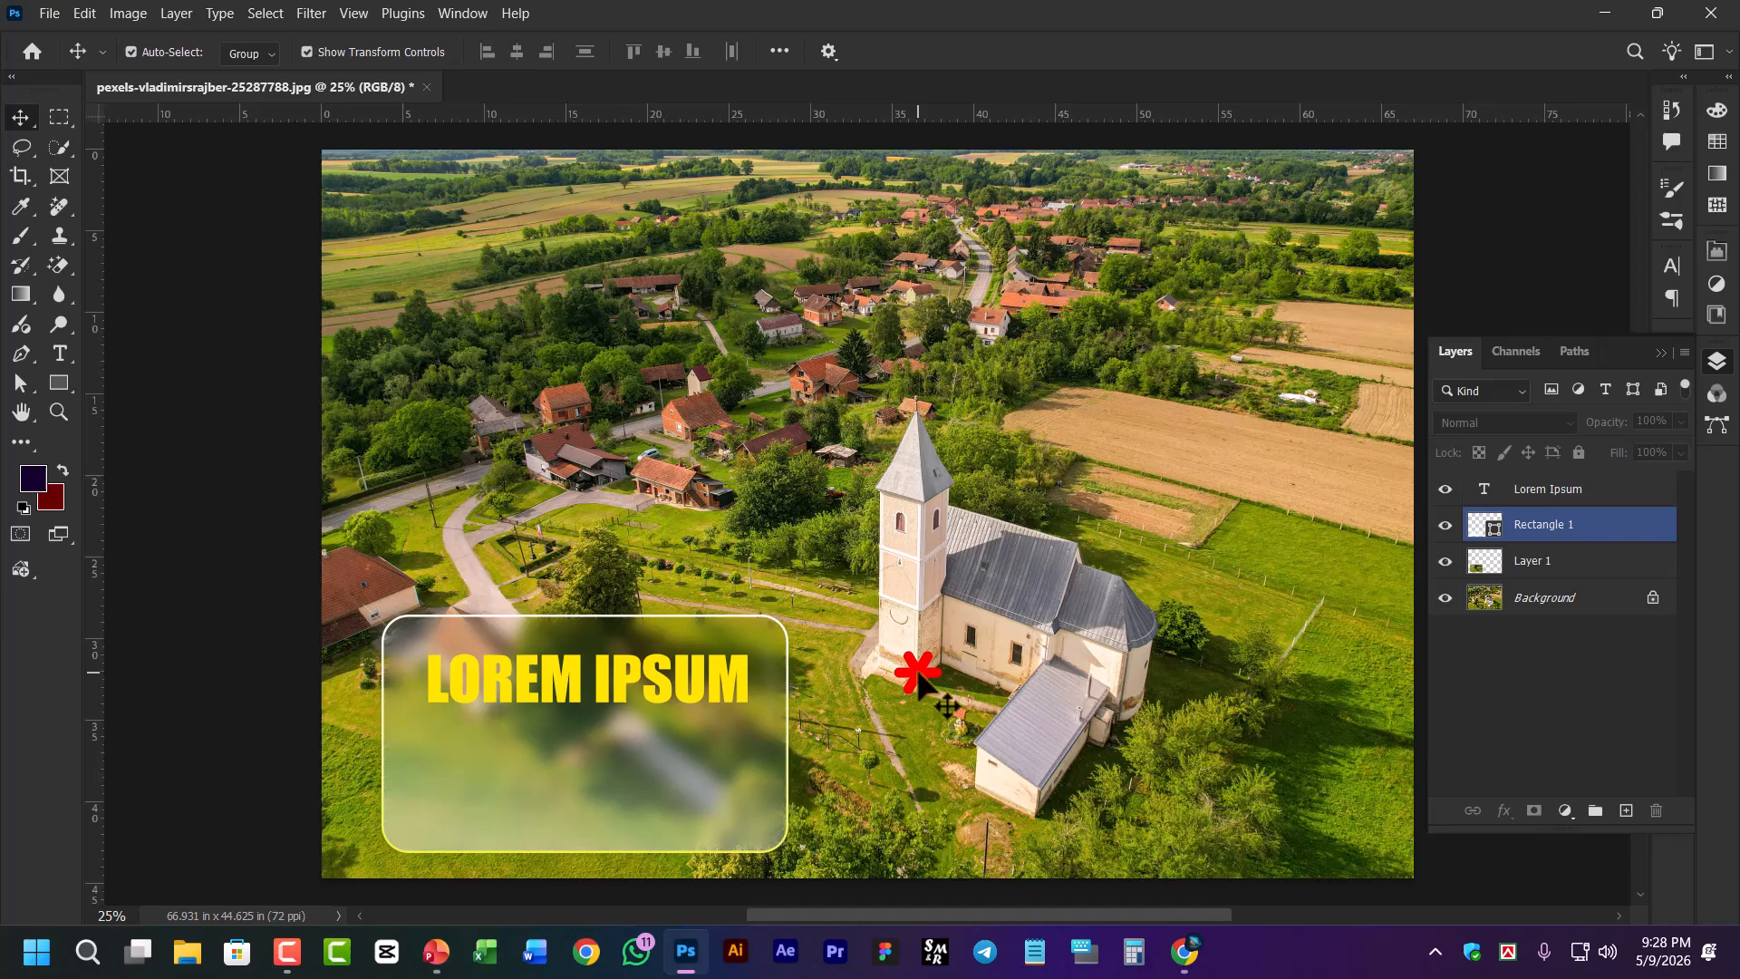
left_click(729, 765)
left_click(920, 667)
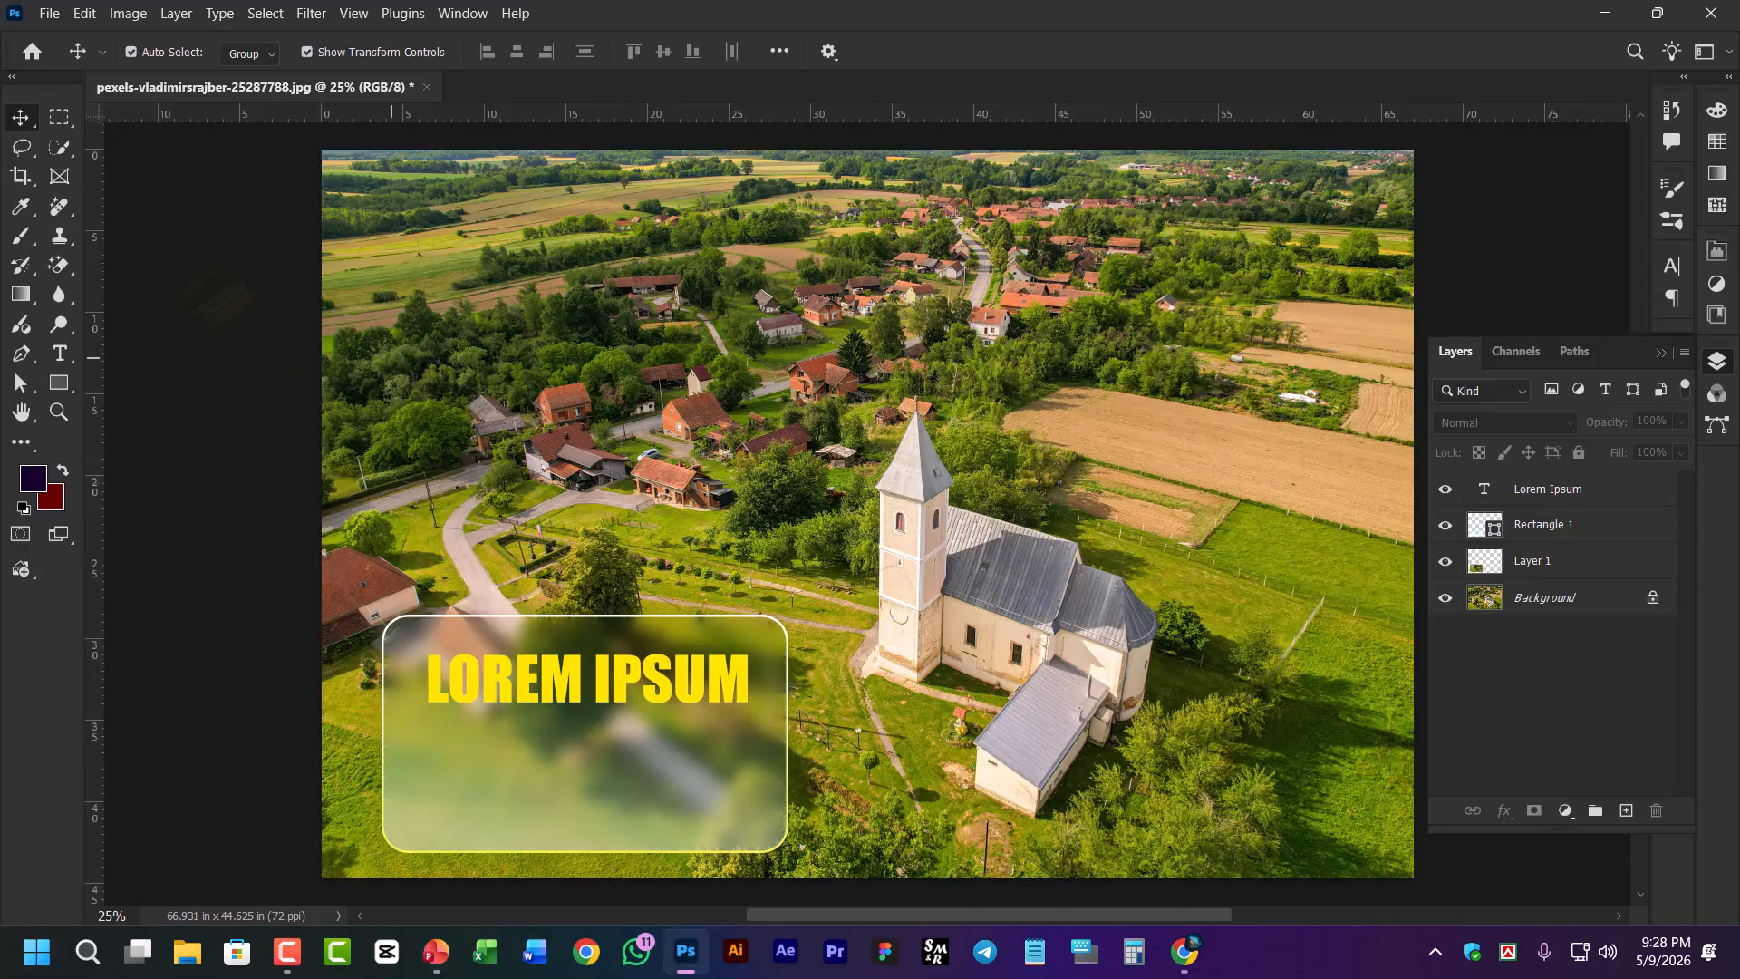
left_click(463, 644)
left_click(1003, 381)
Move the Lorem Ipsum text off the glass panel, scale it to about 286%, and place it across the photo just above the church steeple
left_click(676, 697)
left_click_drag(675, 696, 1351, 603)
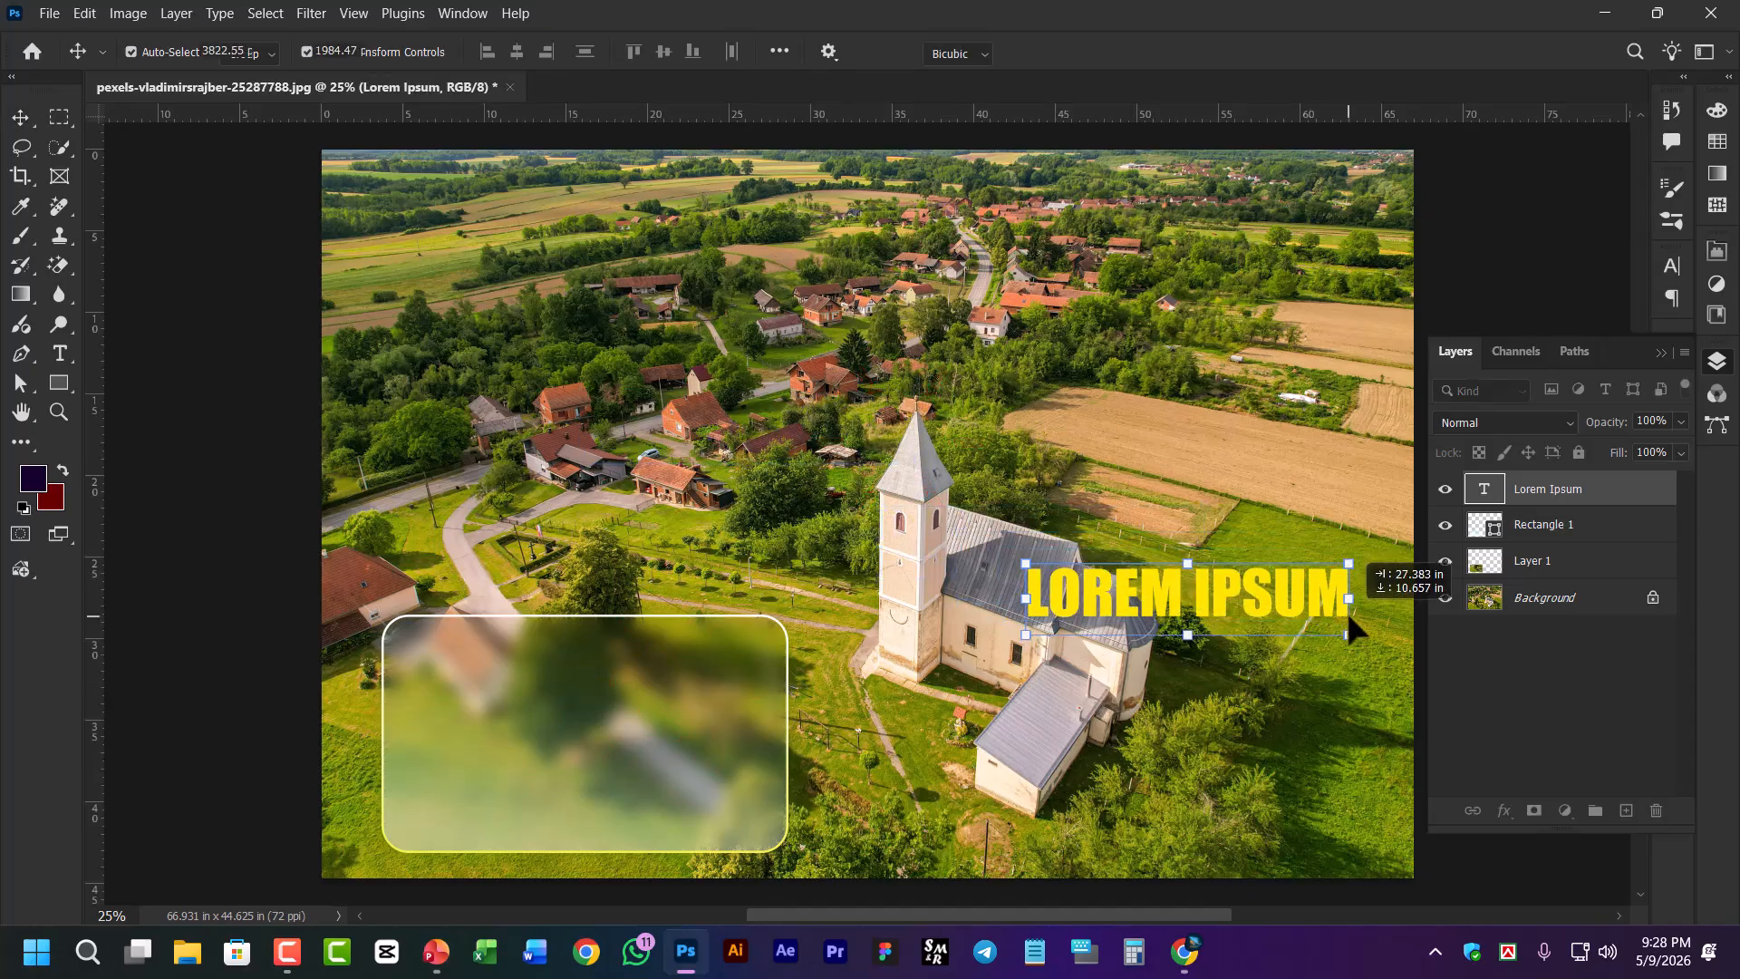
key("ctrl+t")
left_click_drag(1035, 564, 444, 238)
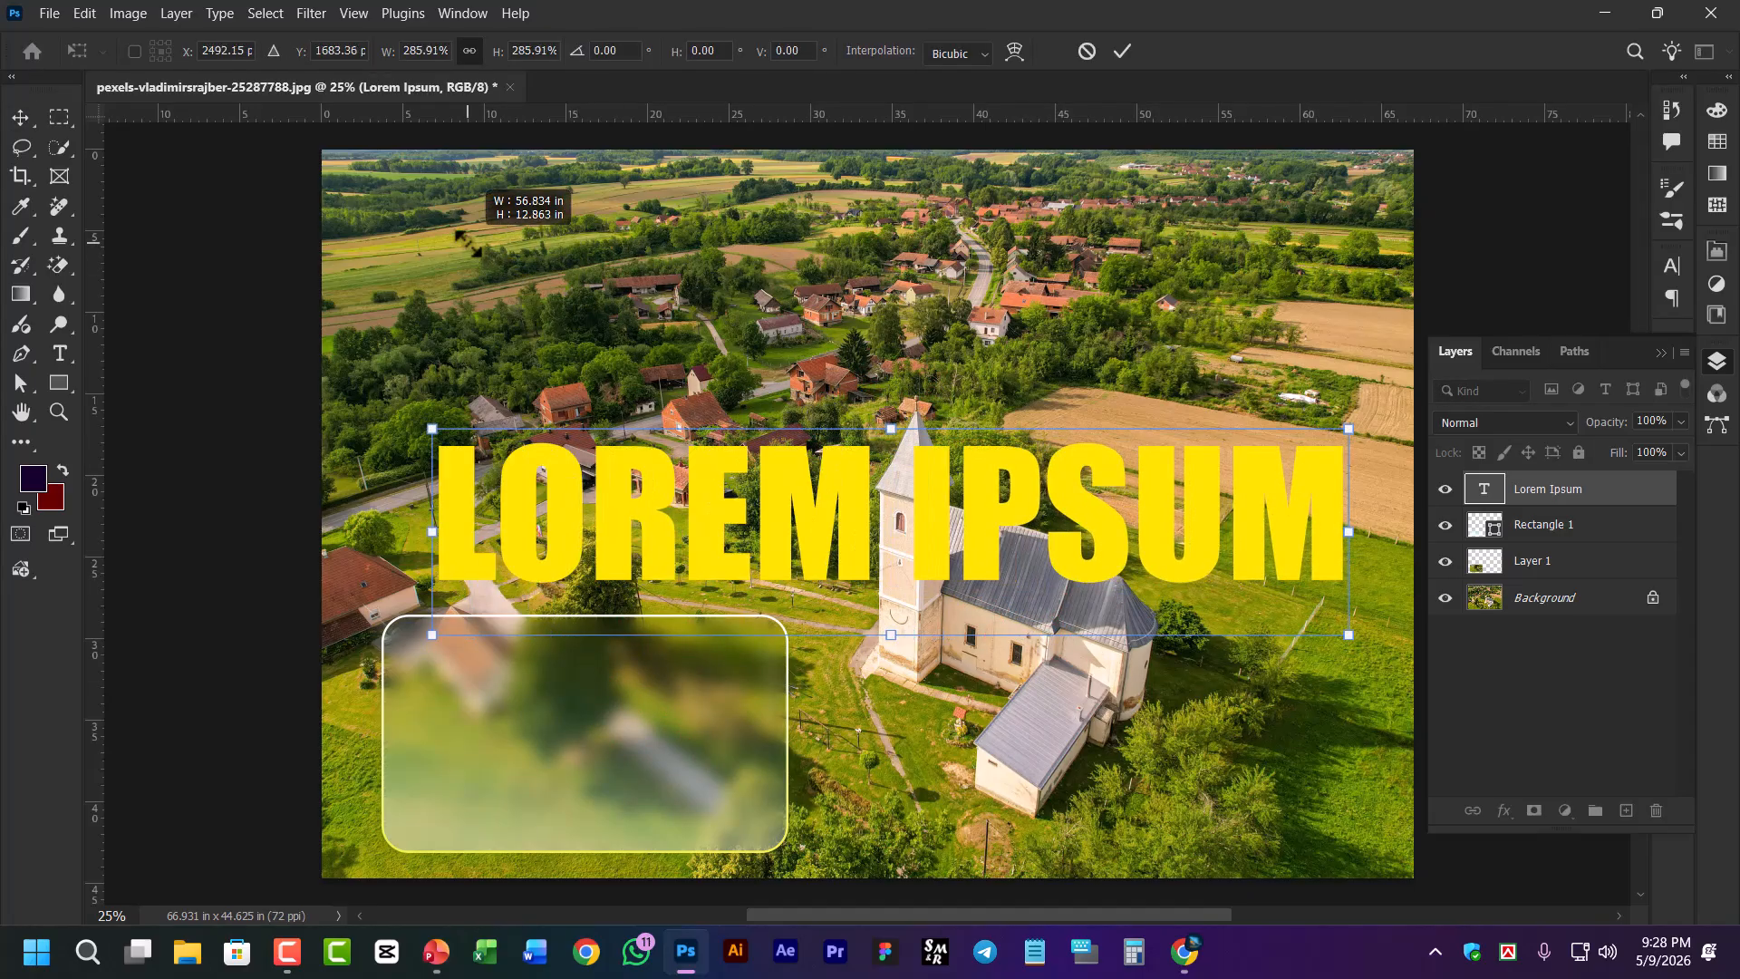
left_click_drag(753, 508, 768, 343)
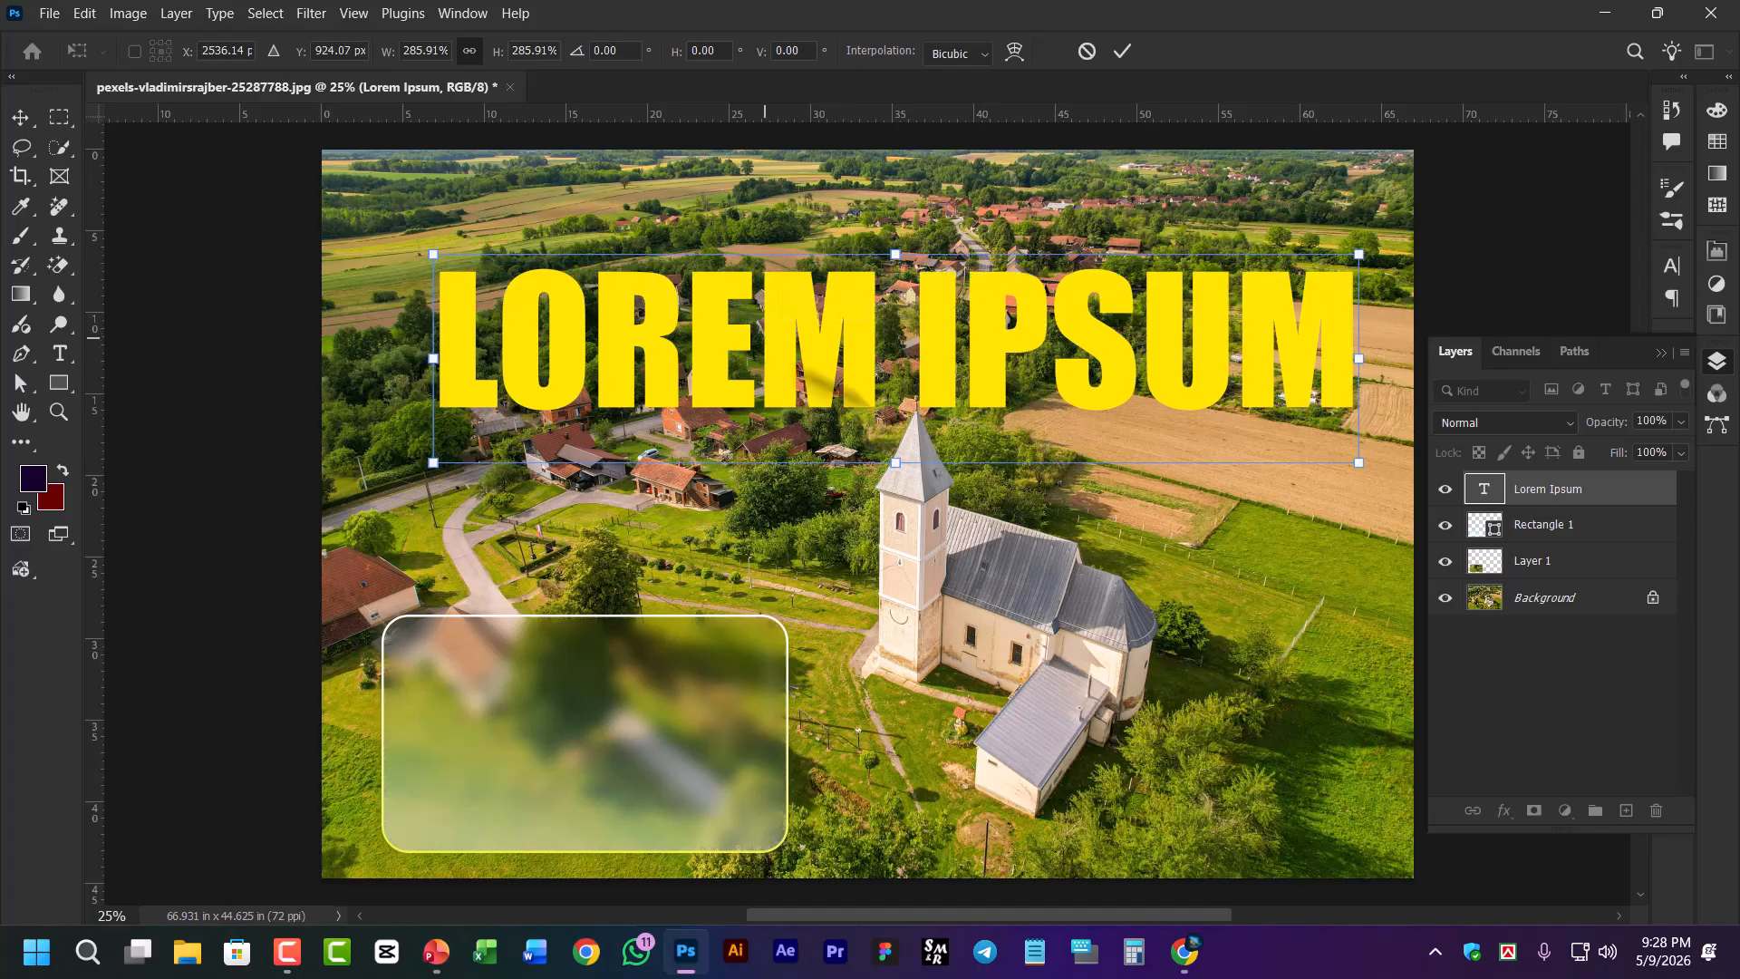
key("Return")
left_click_drag(1025, 352, 1019, 341)
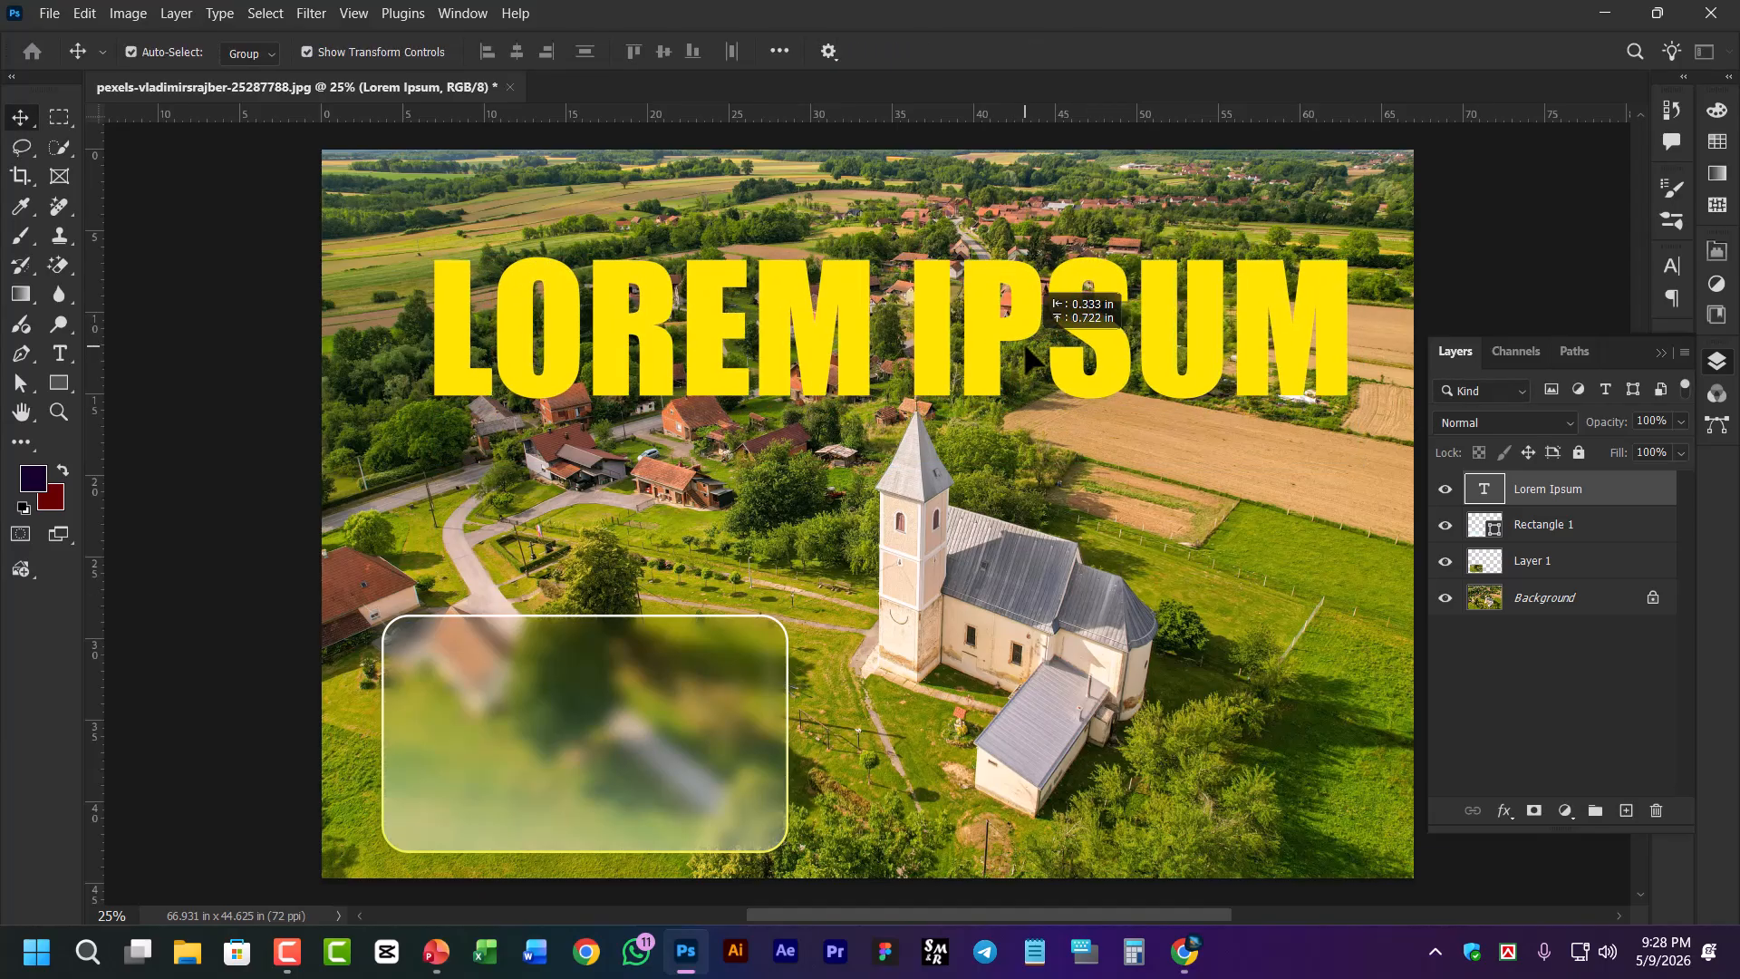
left_click(1079, 538)
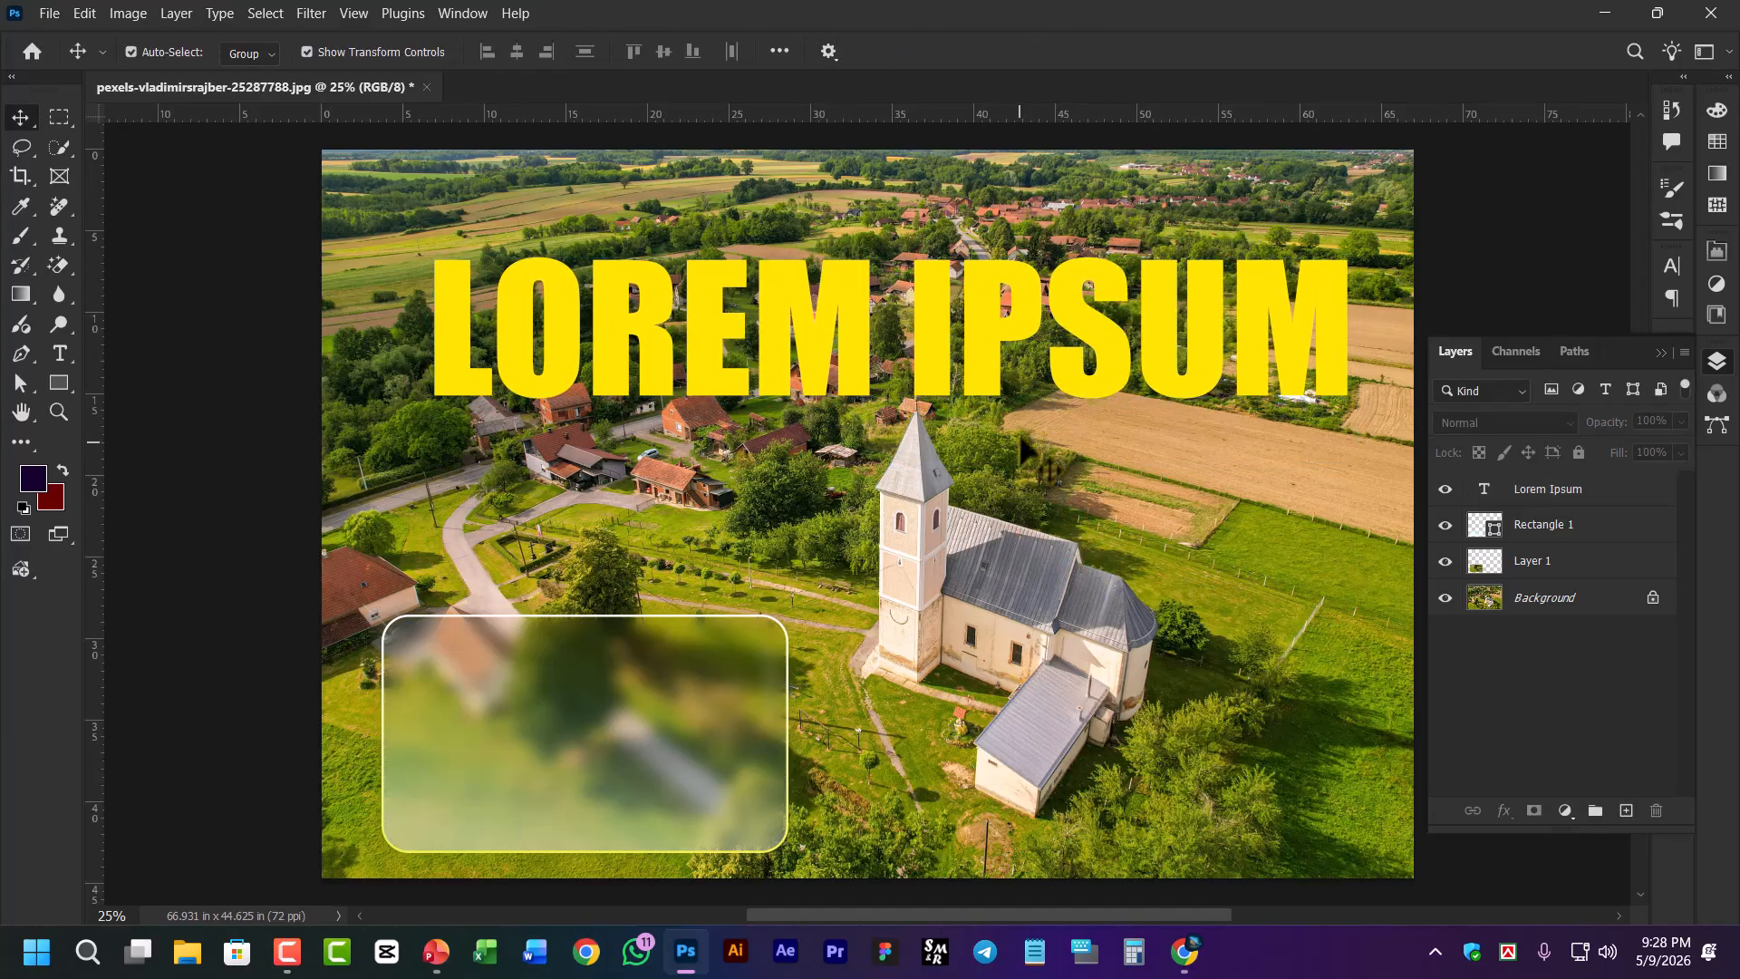
left_click(917, 319)
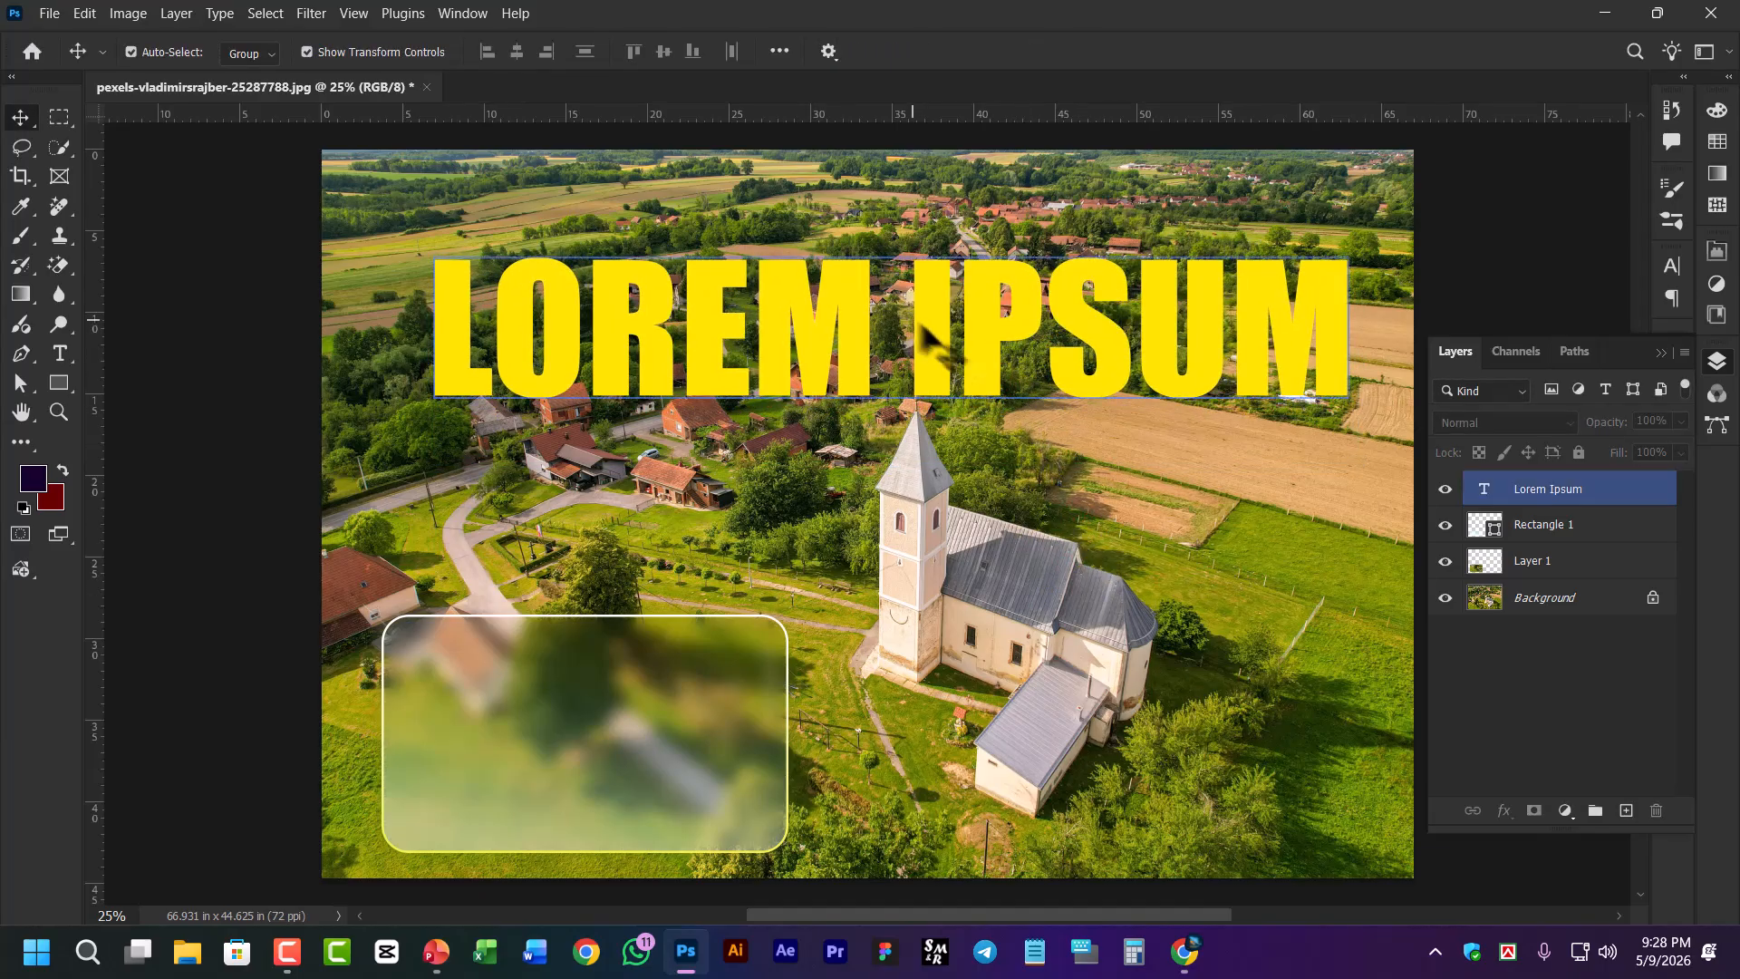
Switch to Chrome and search Google for "grunge texture"
left_click(1502, 810)
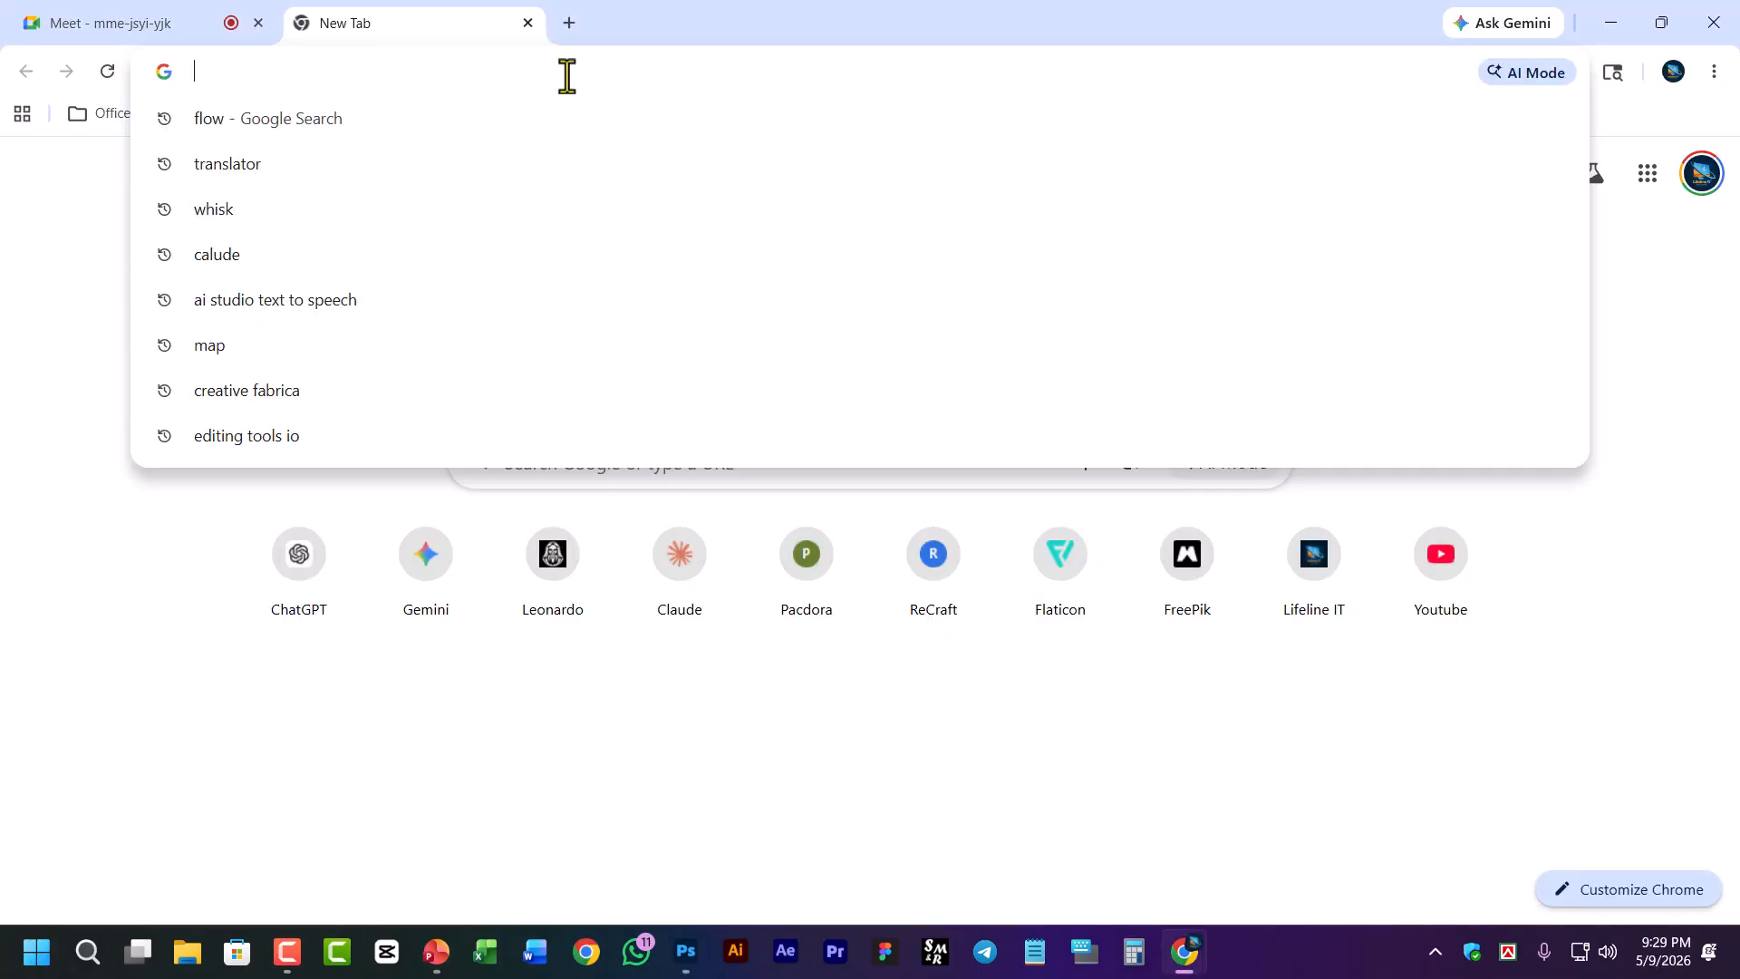
type("Grunge")
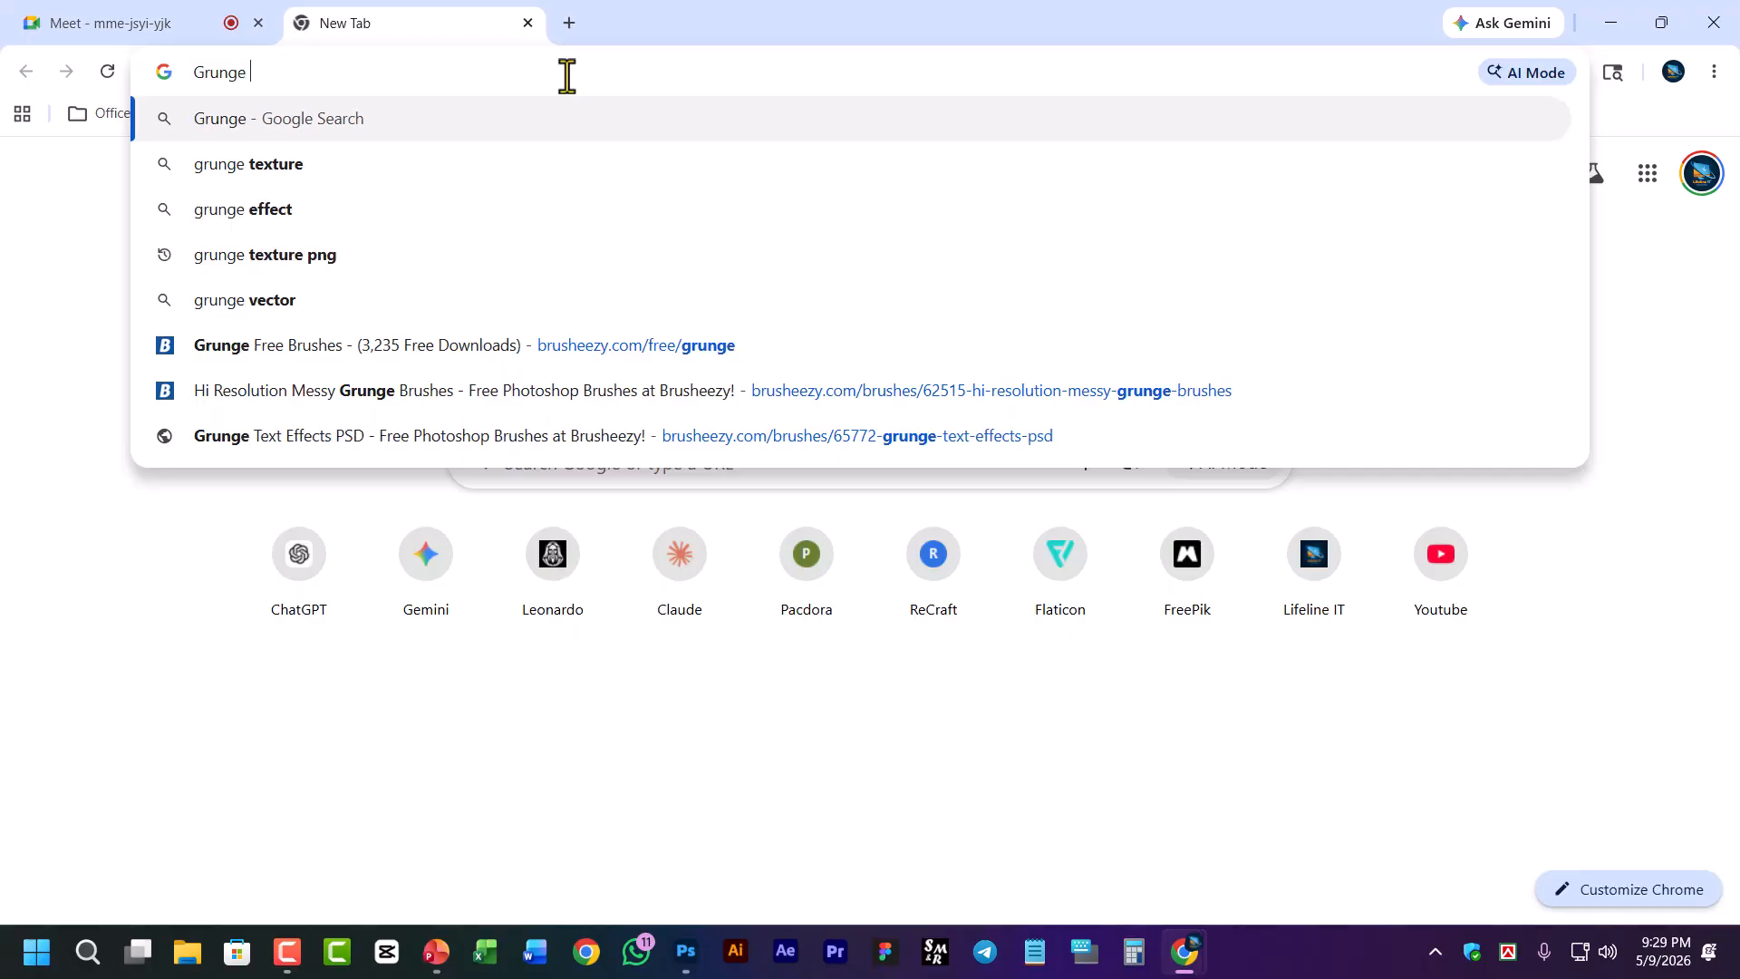
key("Down")
key("Return")
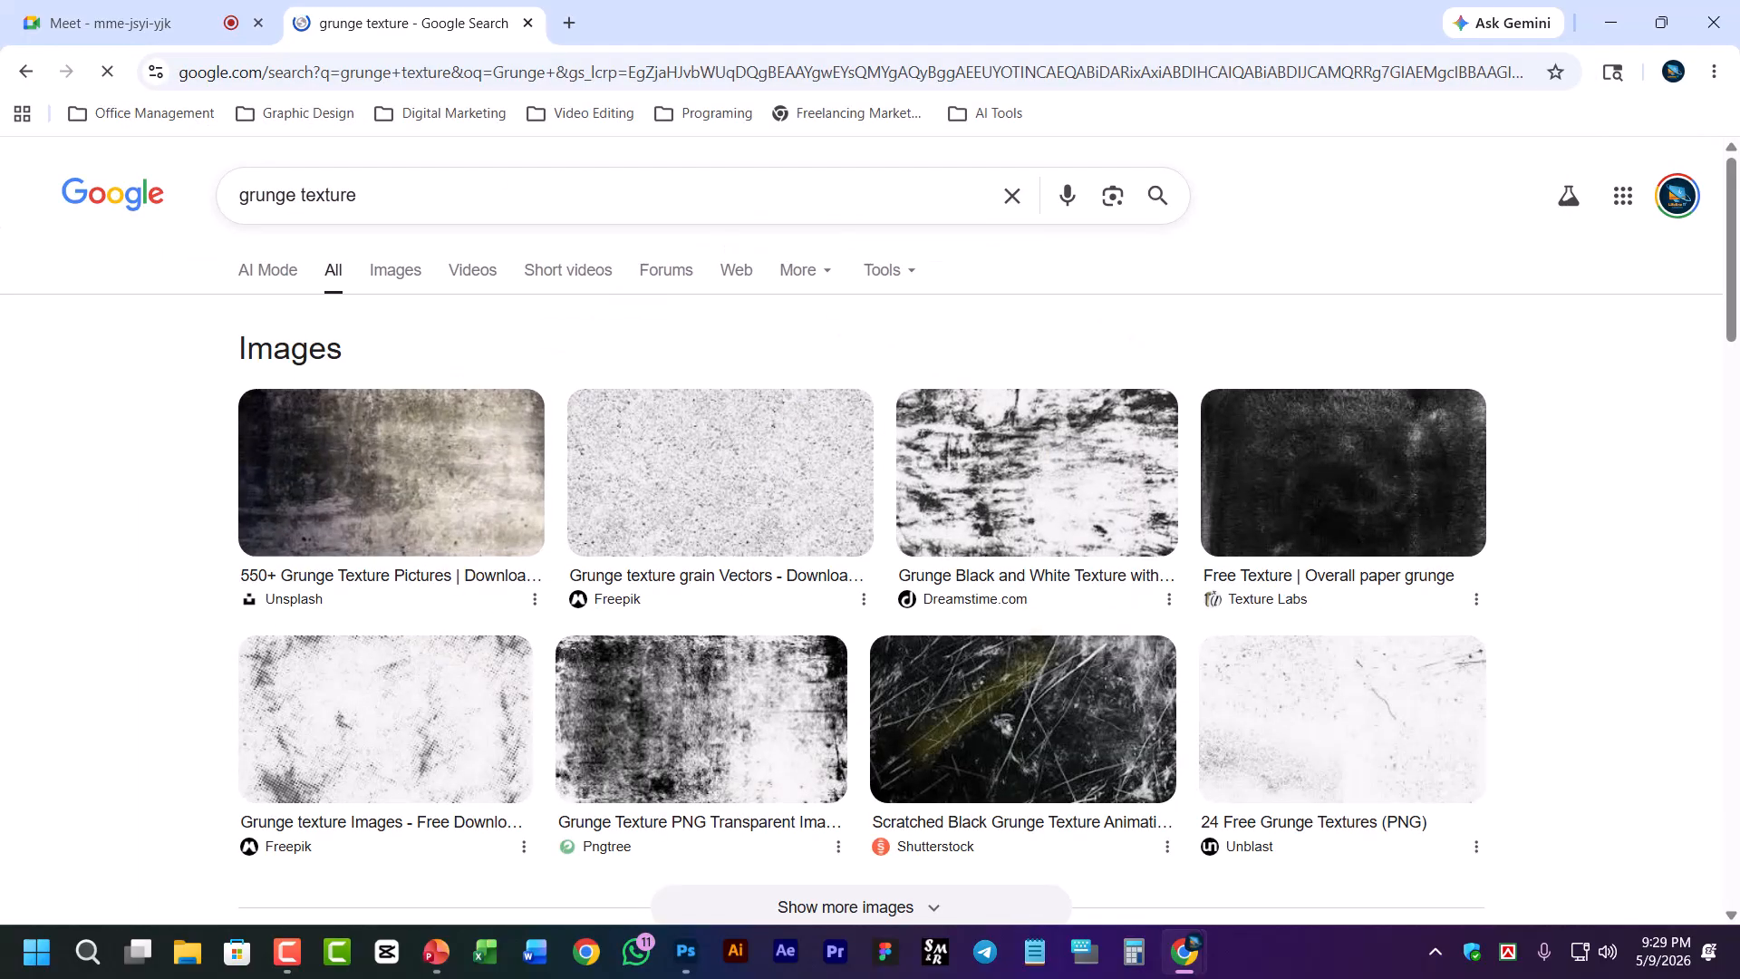
Preview the black-and-white halftone grunge texture from Freepik and copy its full preview image
left_click(438, 714)
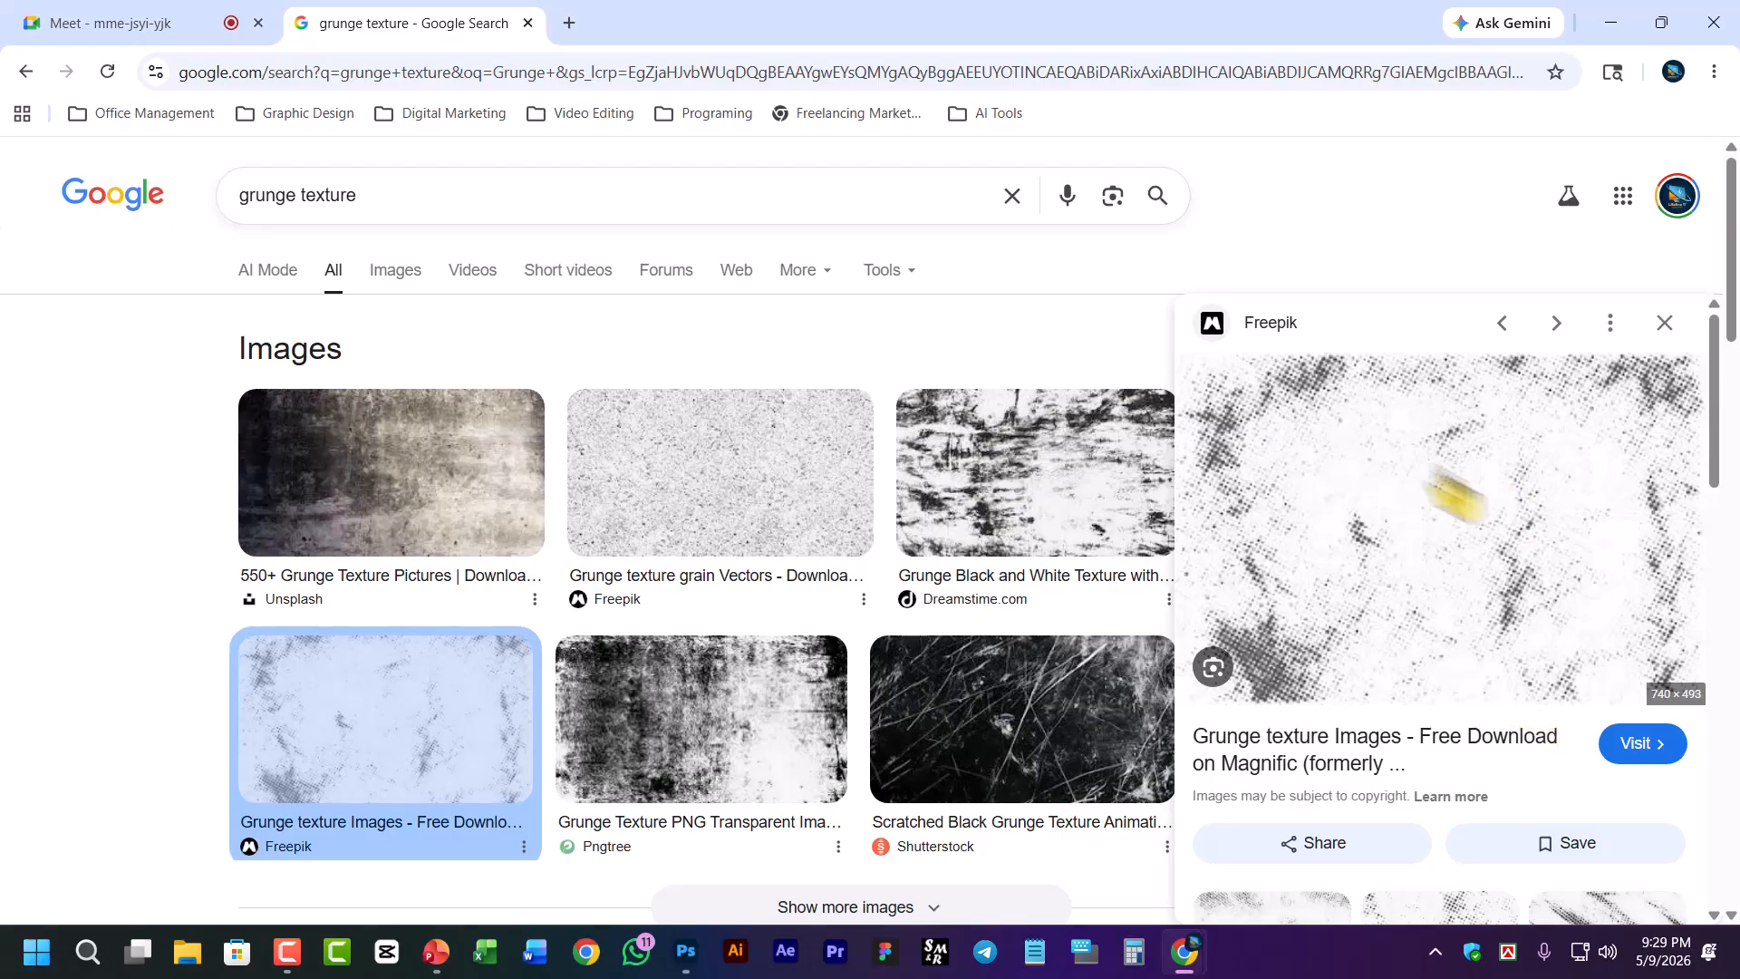
scroll(1252, 720, "down", 8)
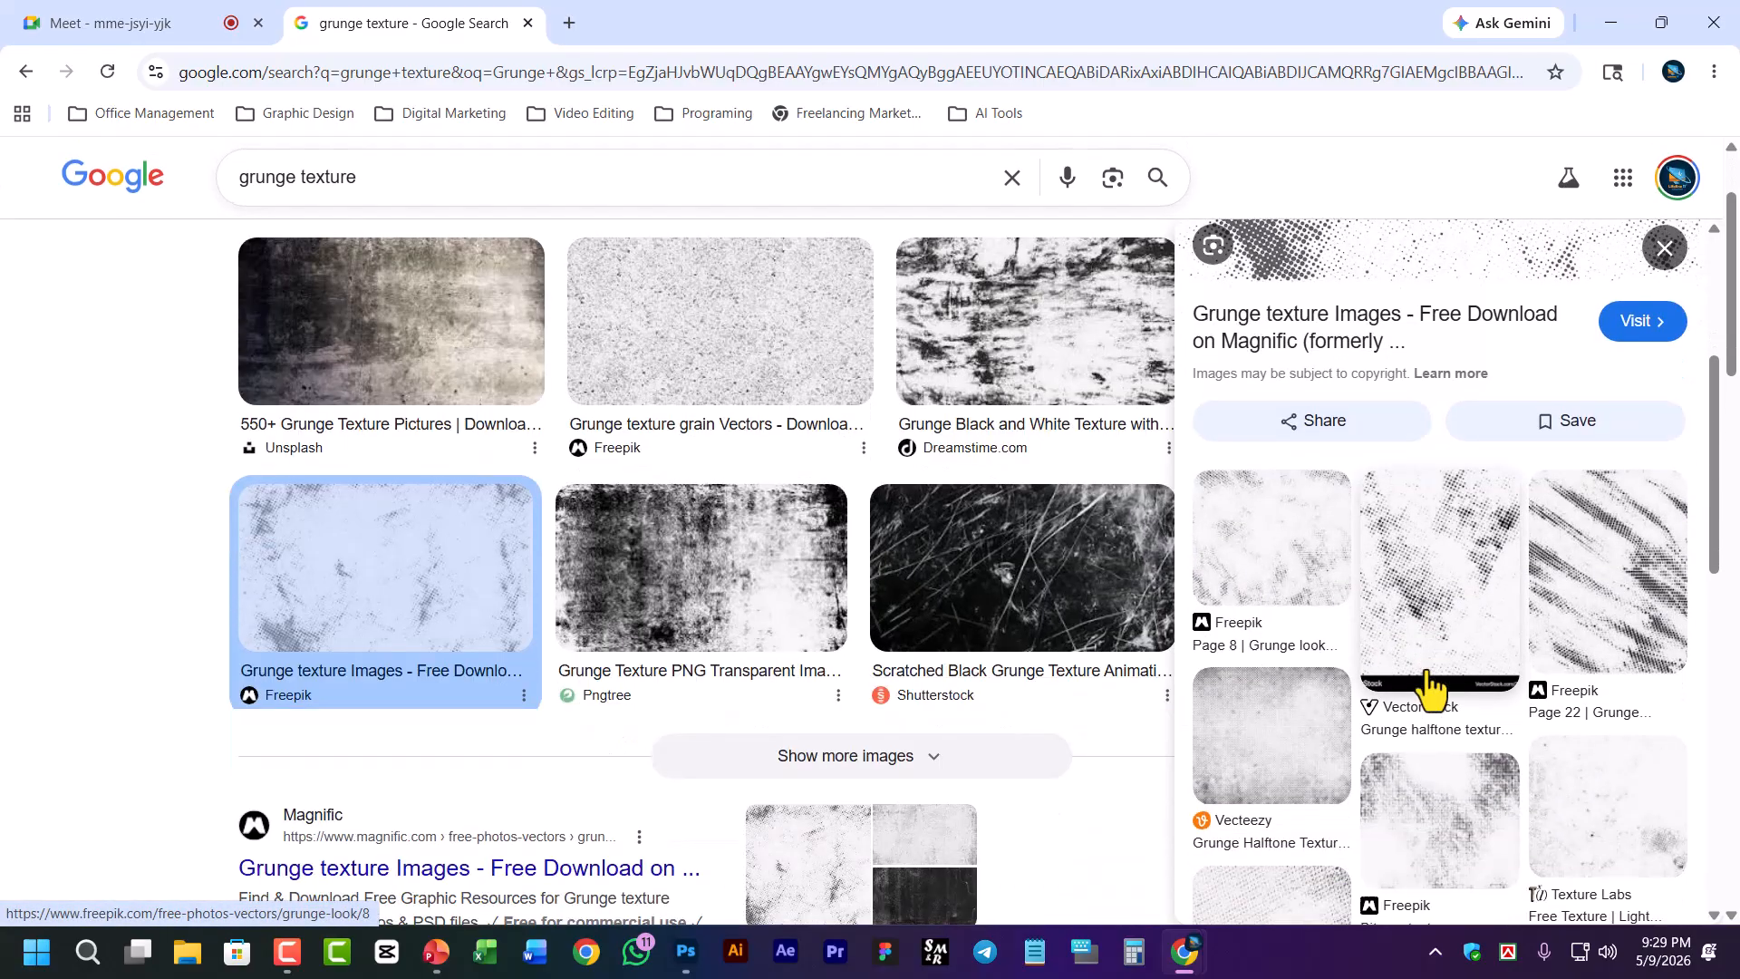
scroll(1378, 680, "up", 5)
scroll(1378, 680, "up", 3)
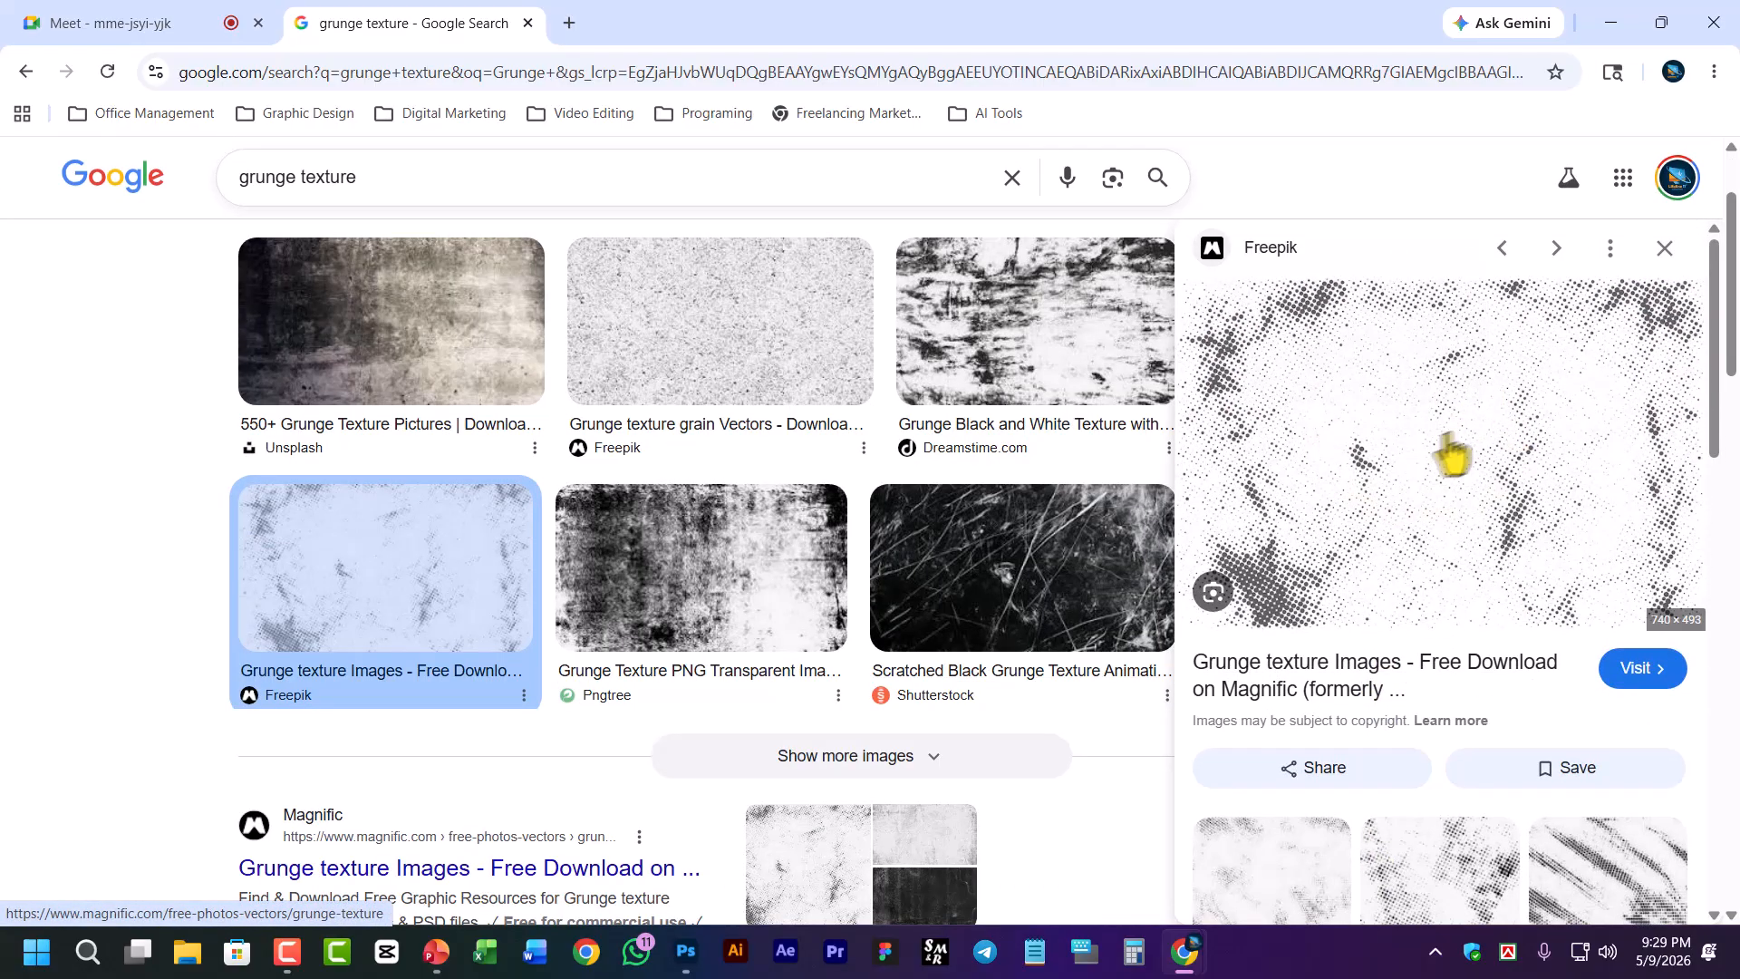
right_click(1419, 383)
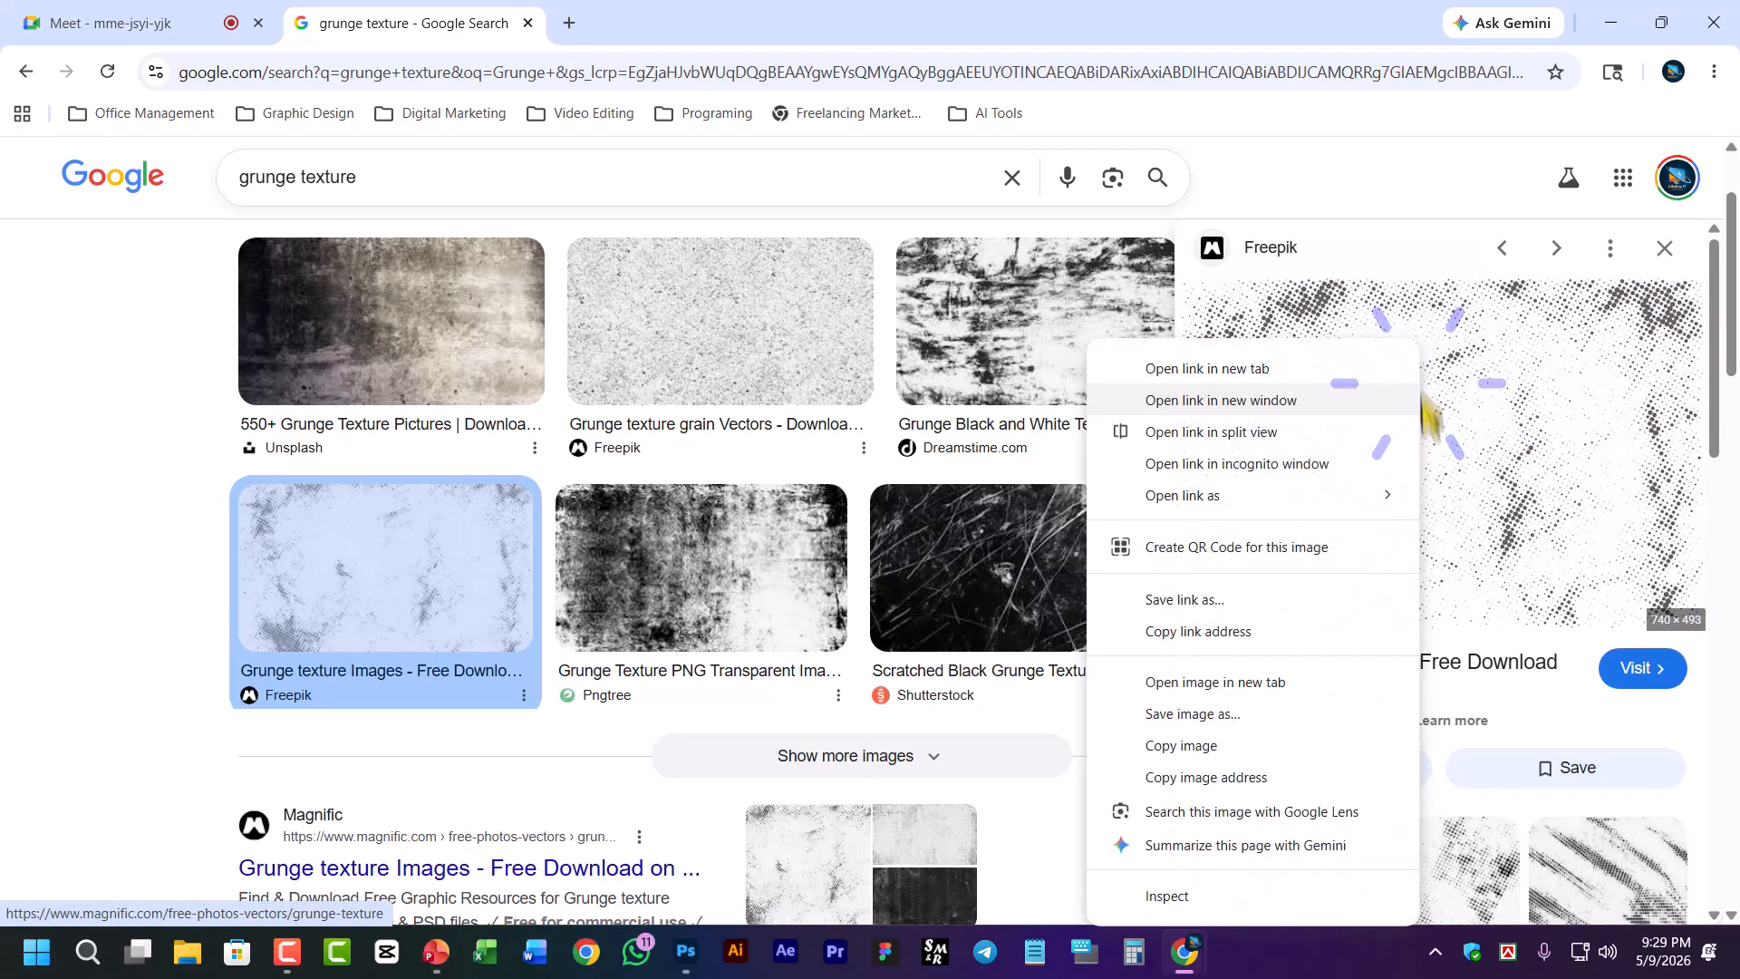
left_click(1212, 742)
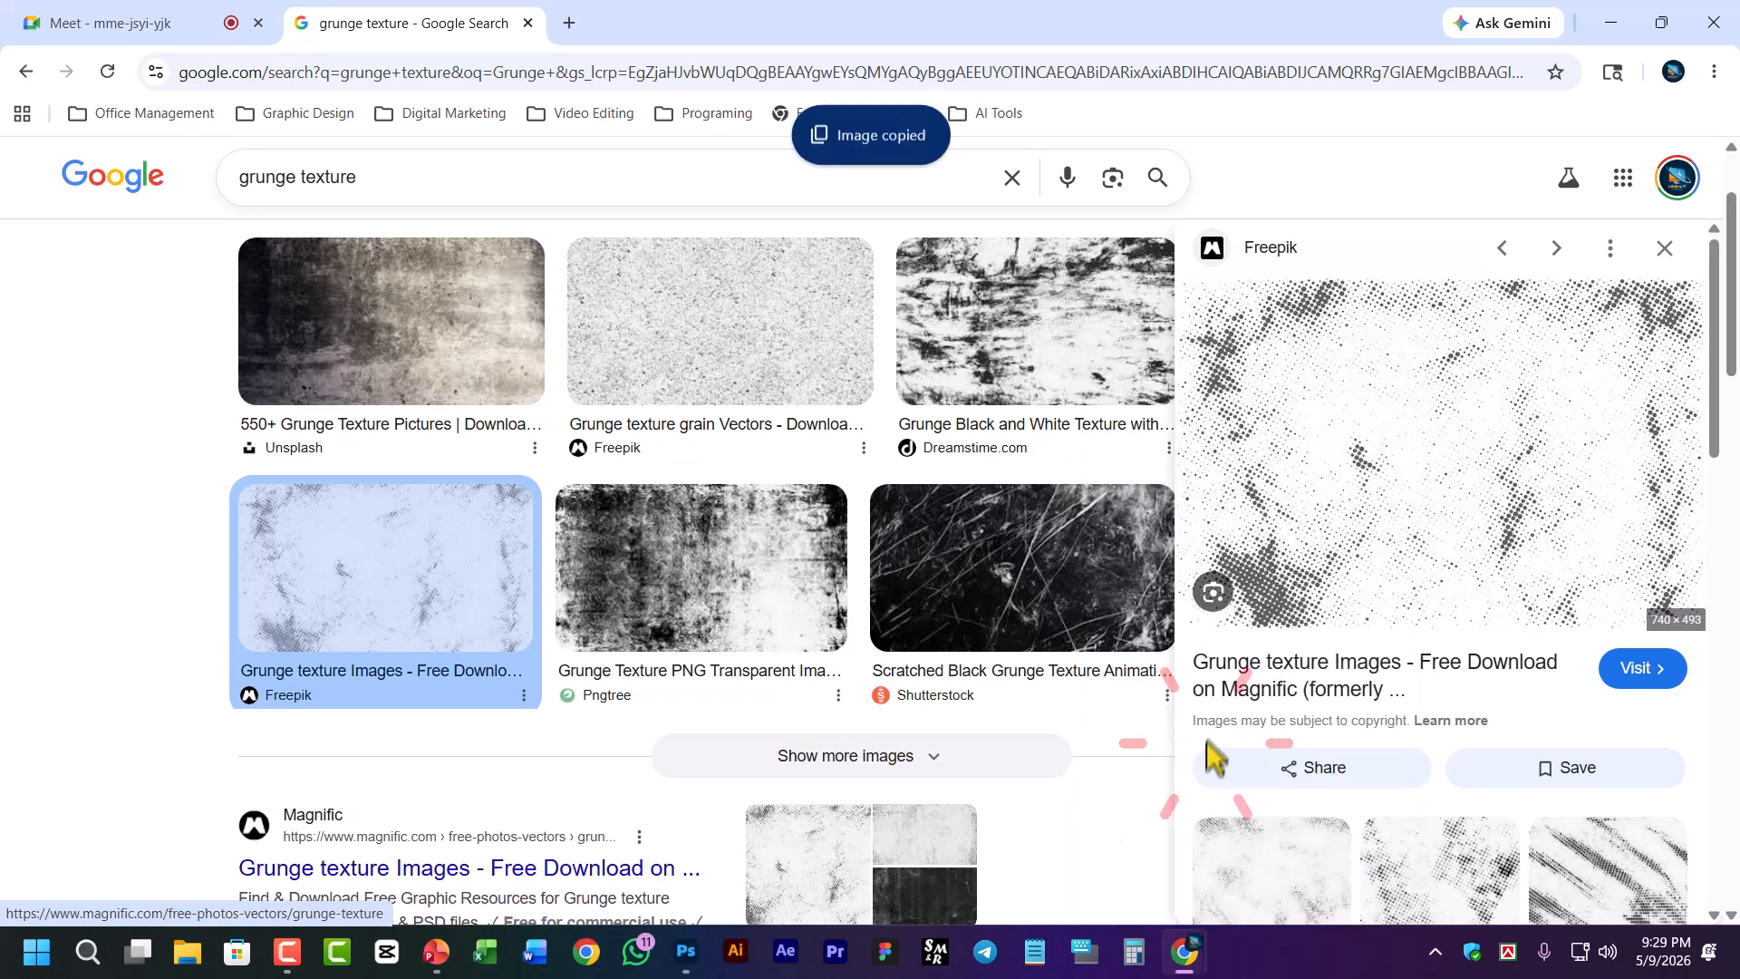
Switch to Photoshop, create a 740 x 493 px document from the clipboard preset, paste the texture and merge it into the background
left_click(686, 952)
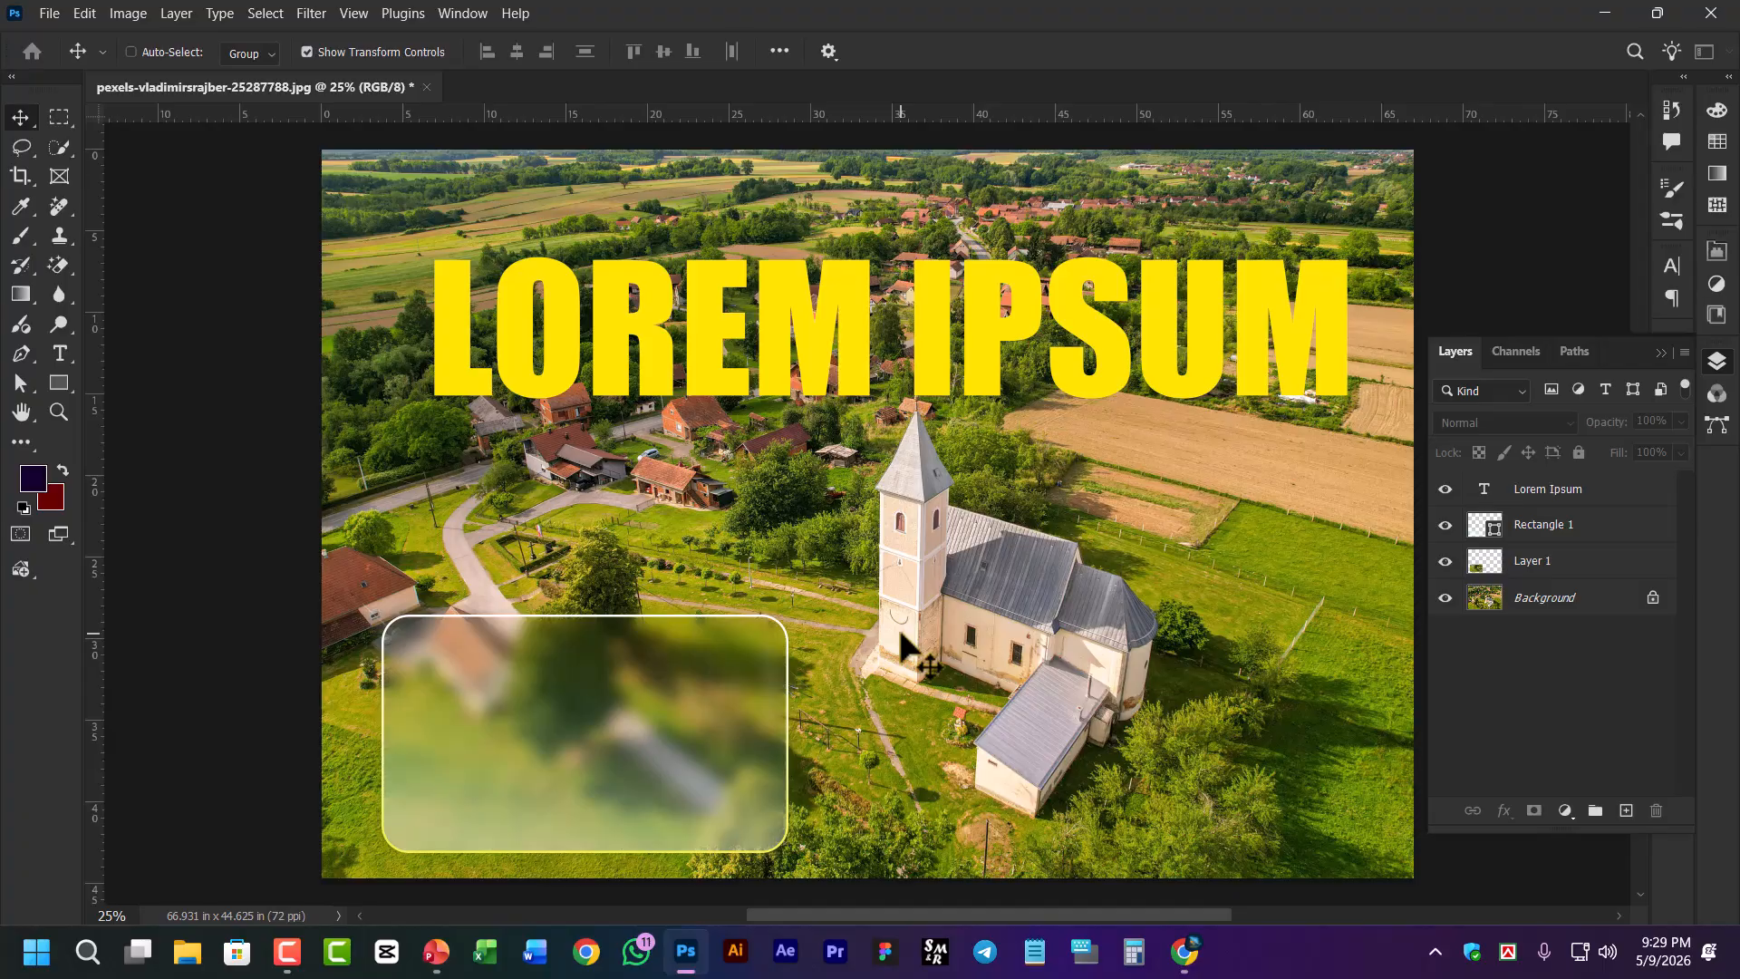
key("ctrl+n")
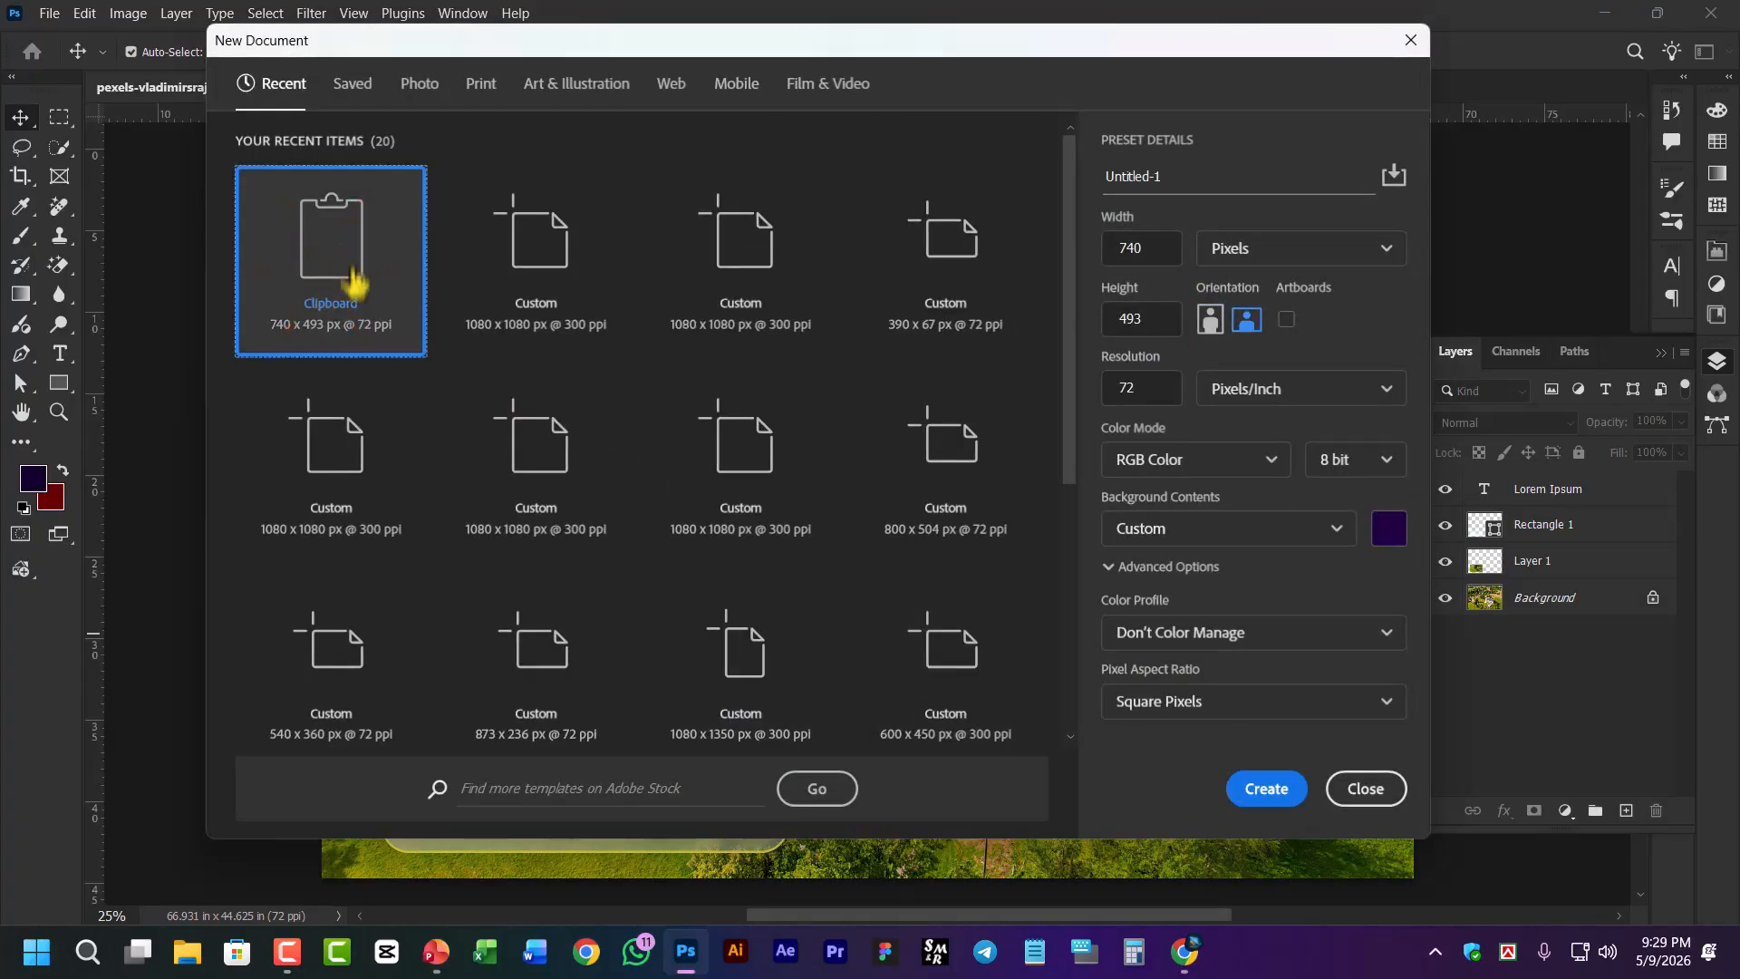
left_click(1264, 789)
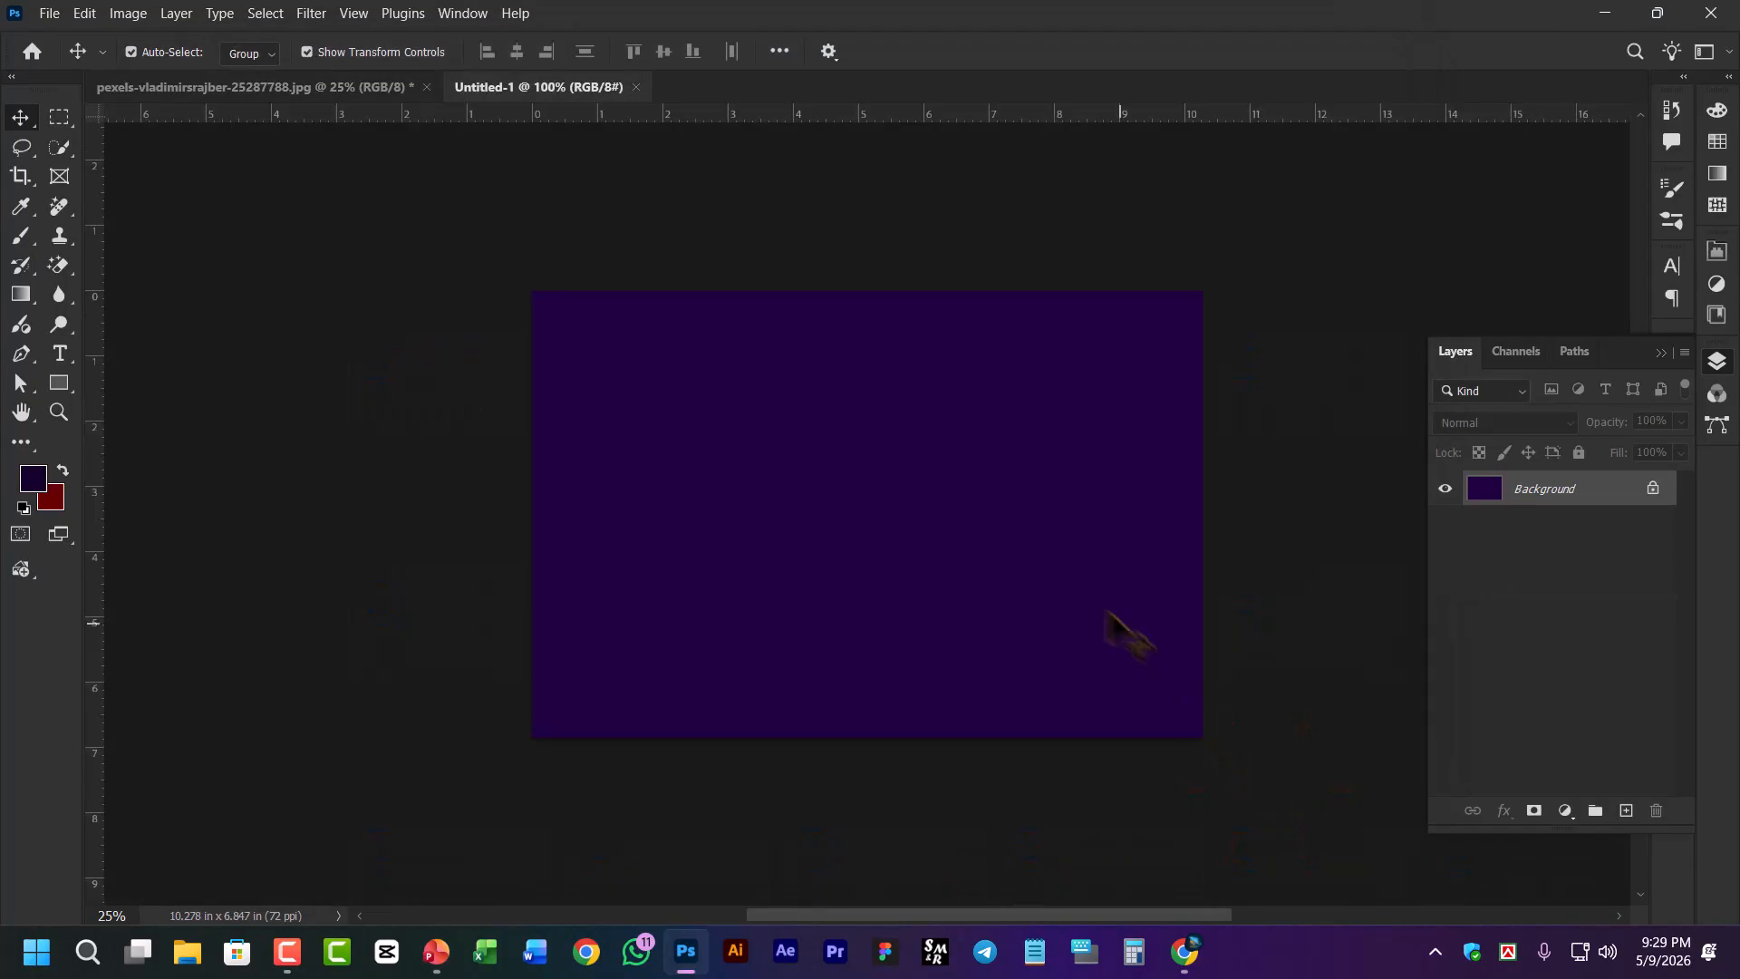
key("ctrl+v")
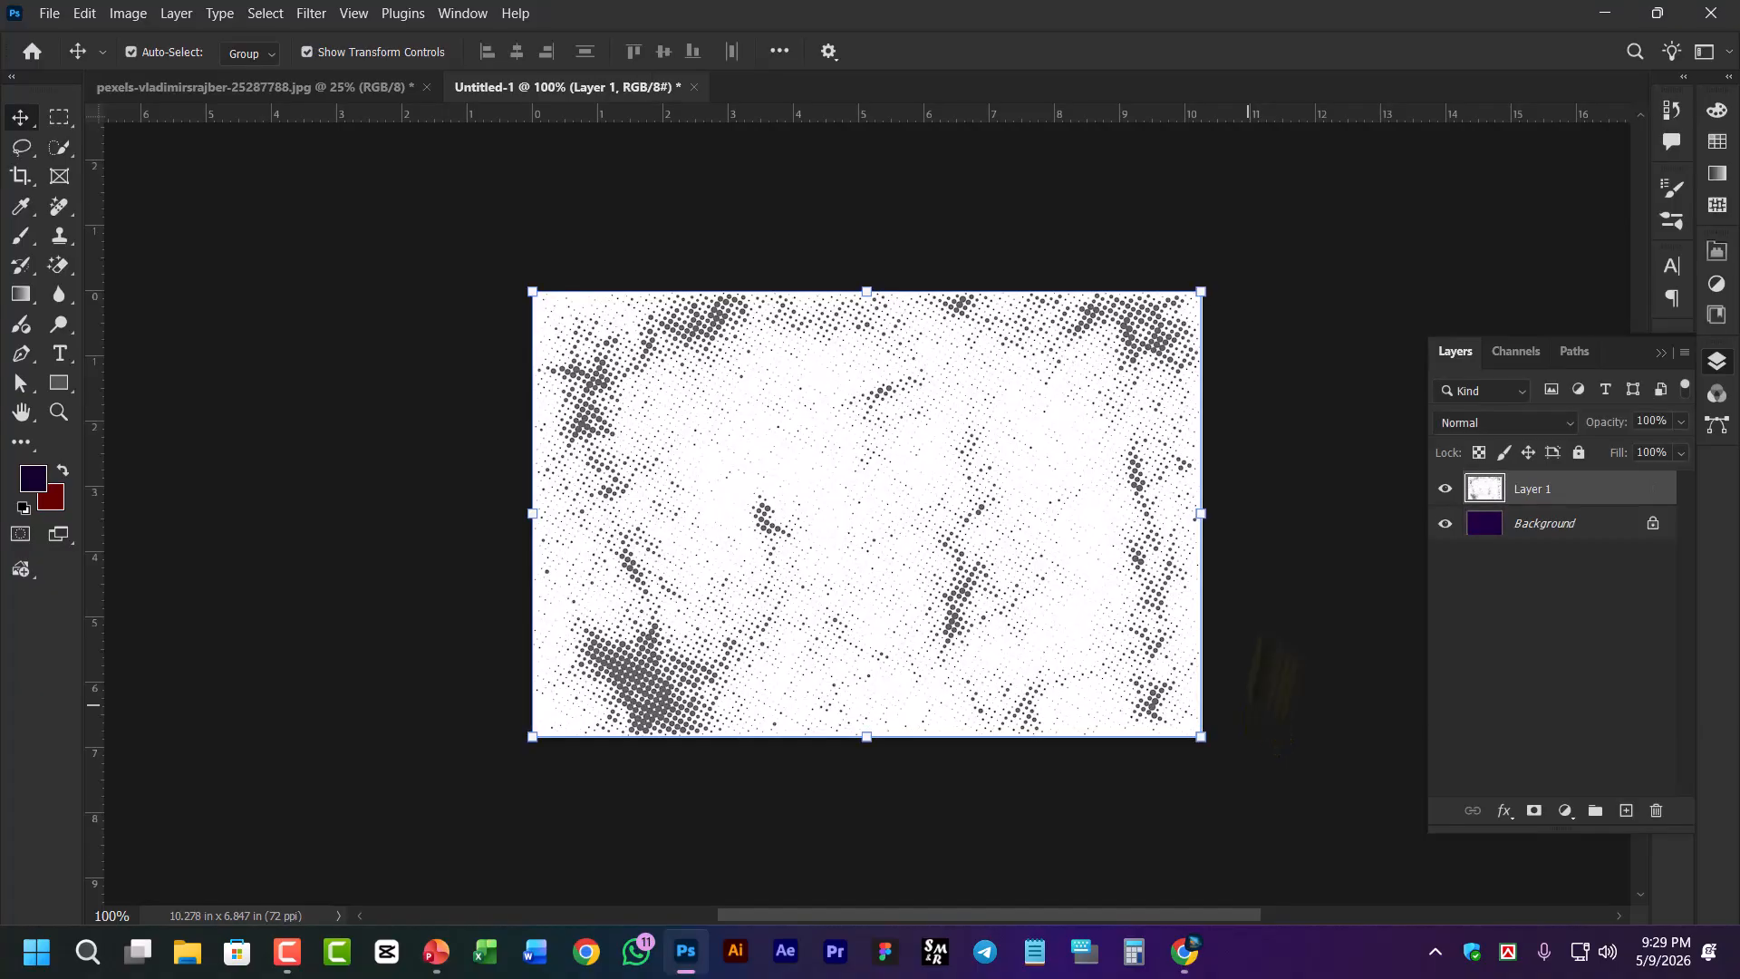
left_click(1267, 598)
key("ctrl+e")
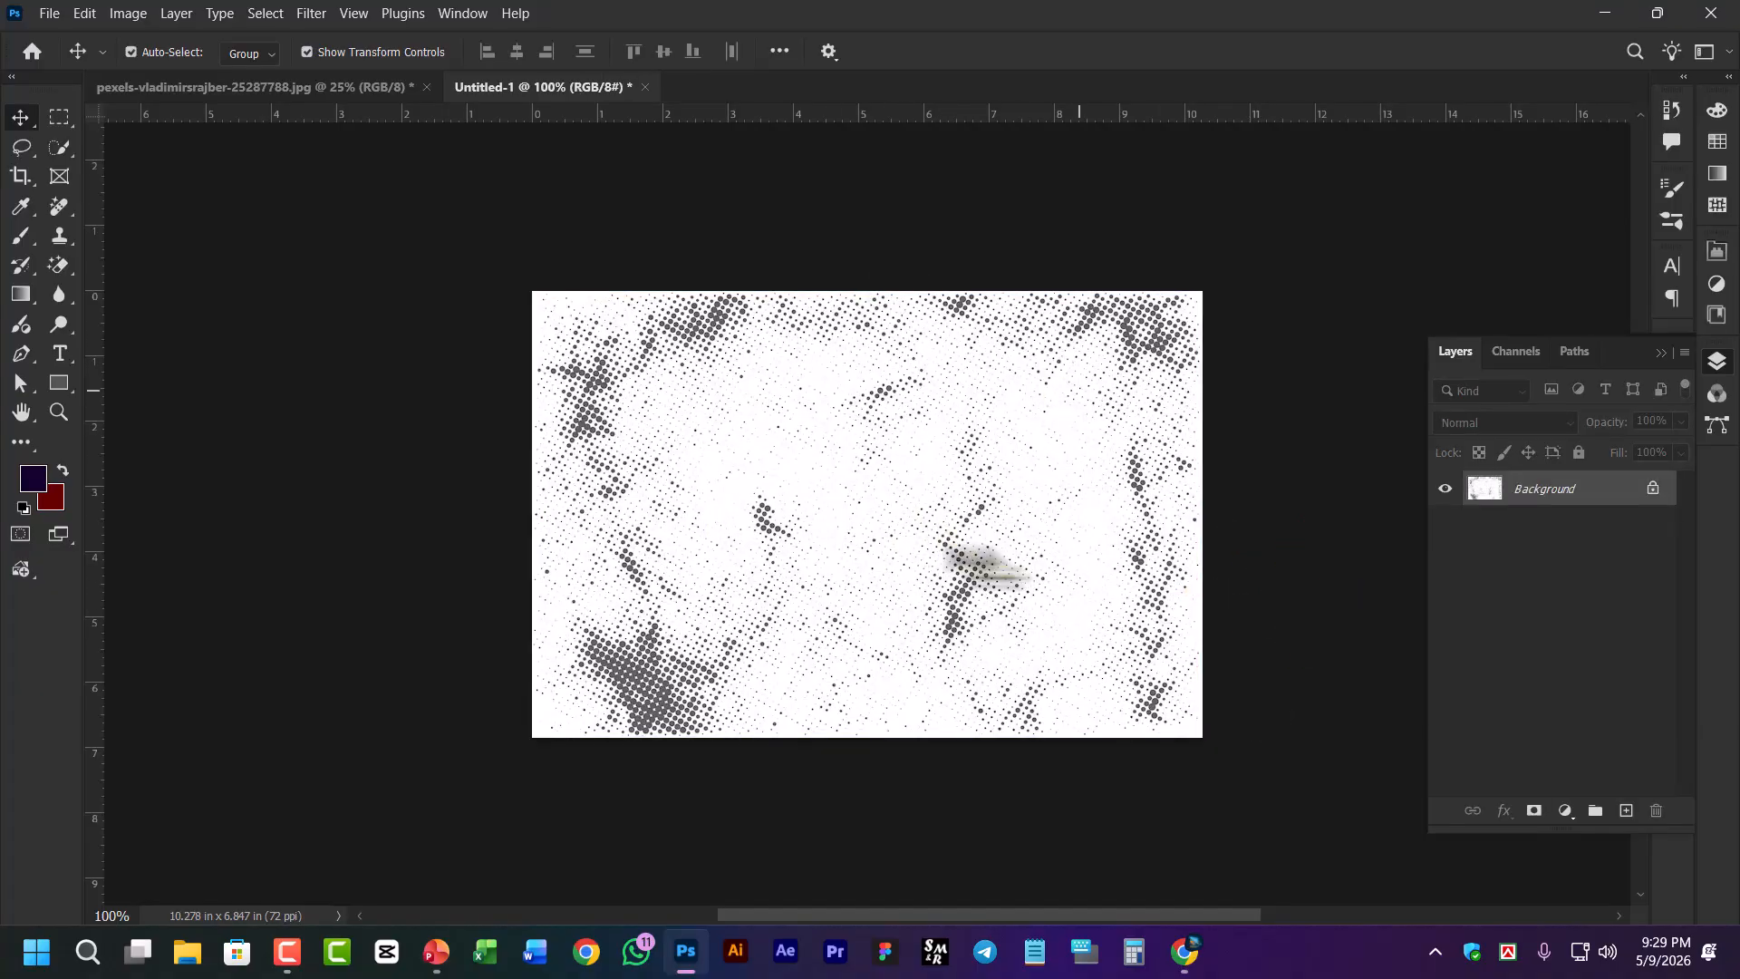
Select the LOREM IPSUM text layer in the village photo document and return to the grunge texture document
left_click(291, 91)
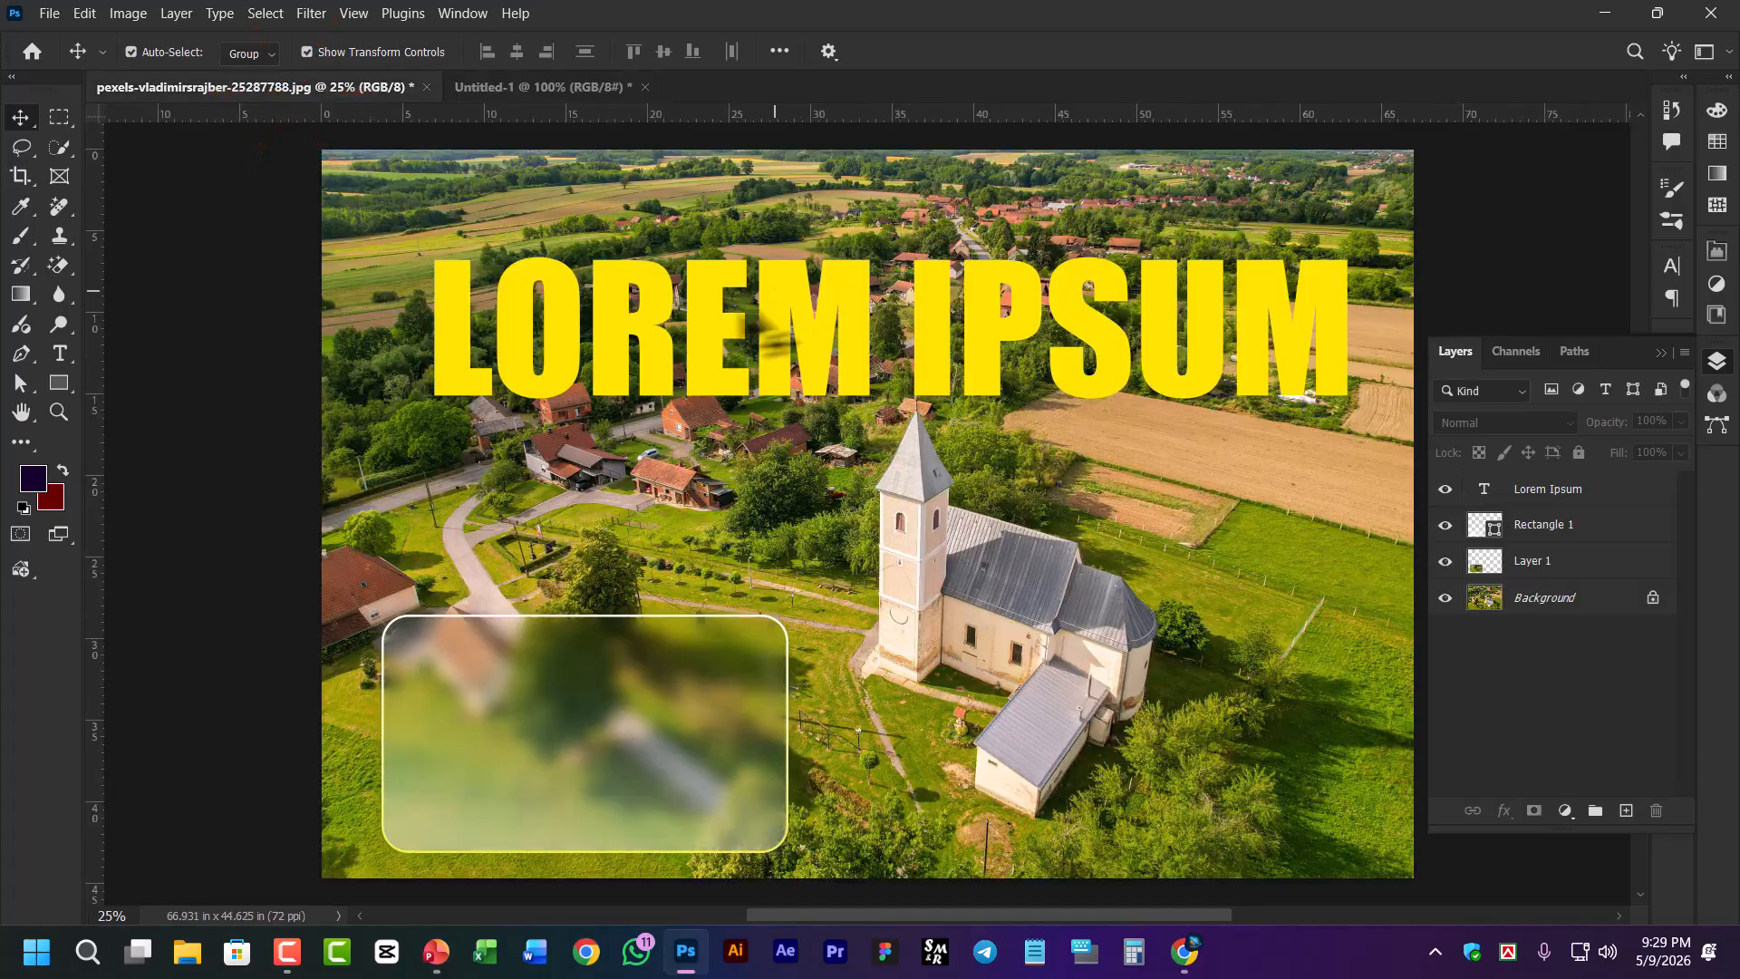
left_click(649, 326)
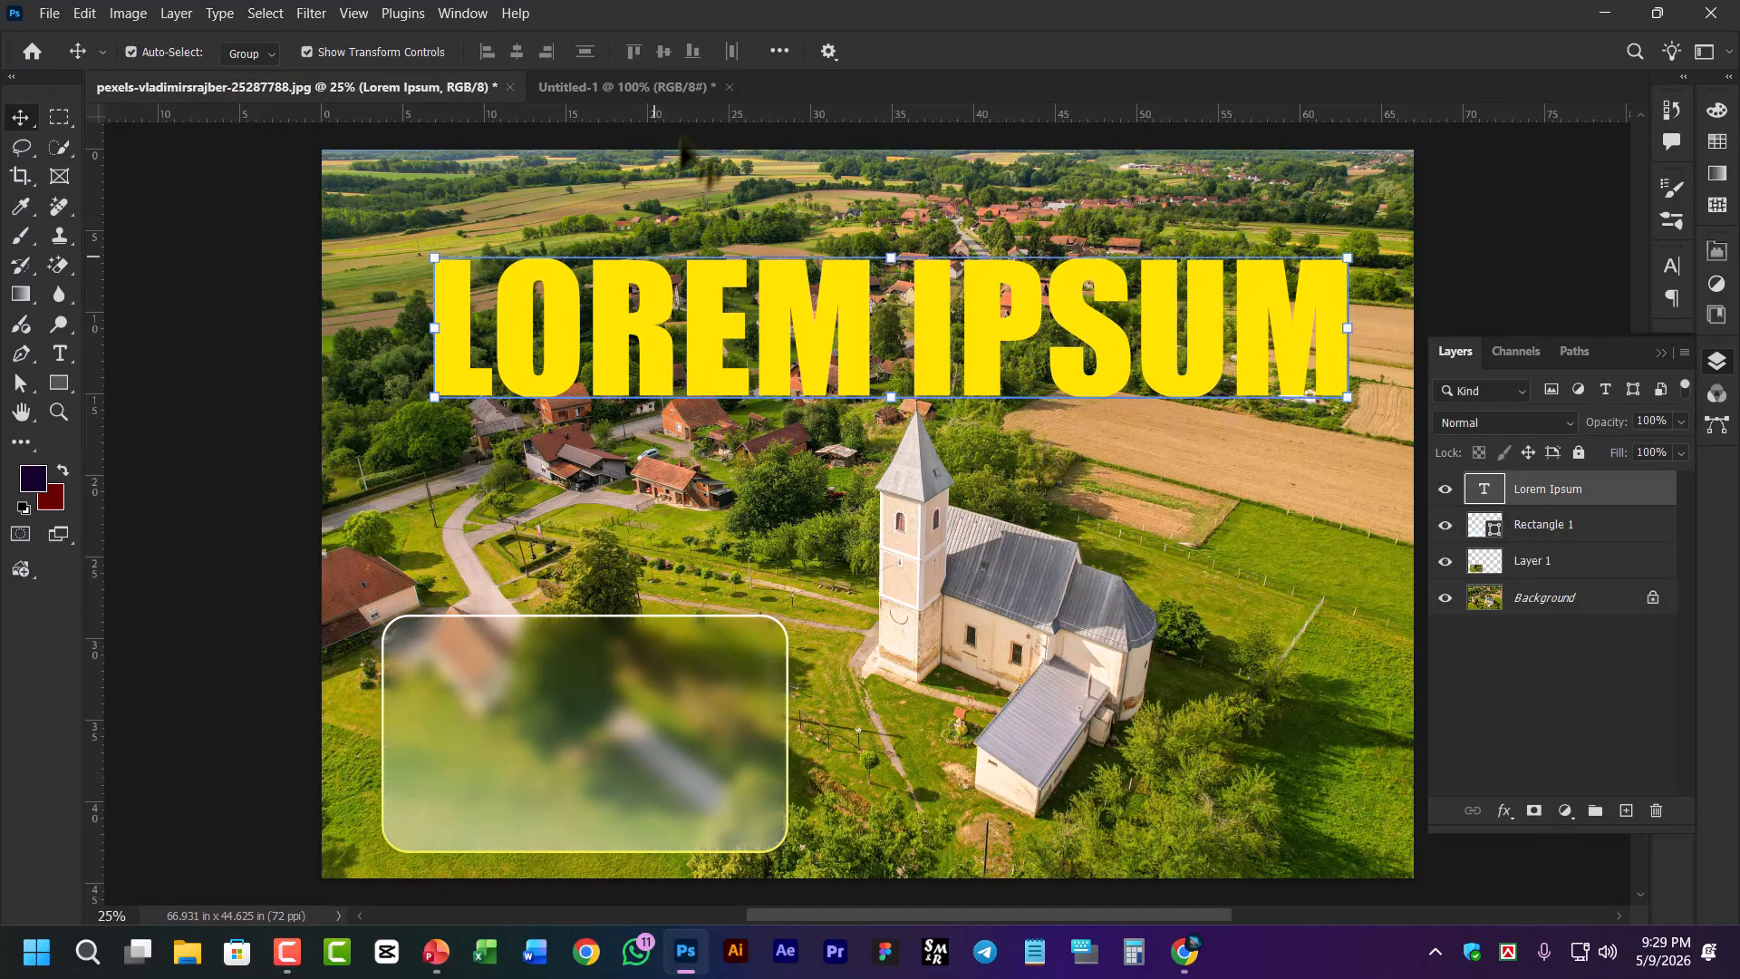
left_click(675, 87)
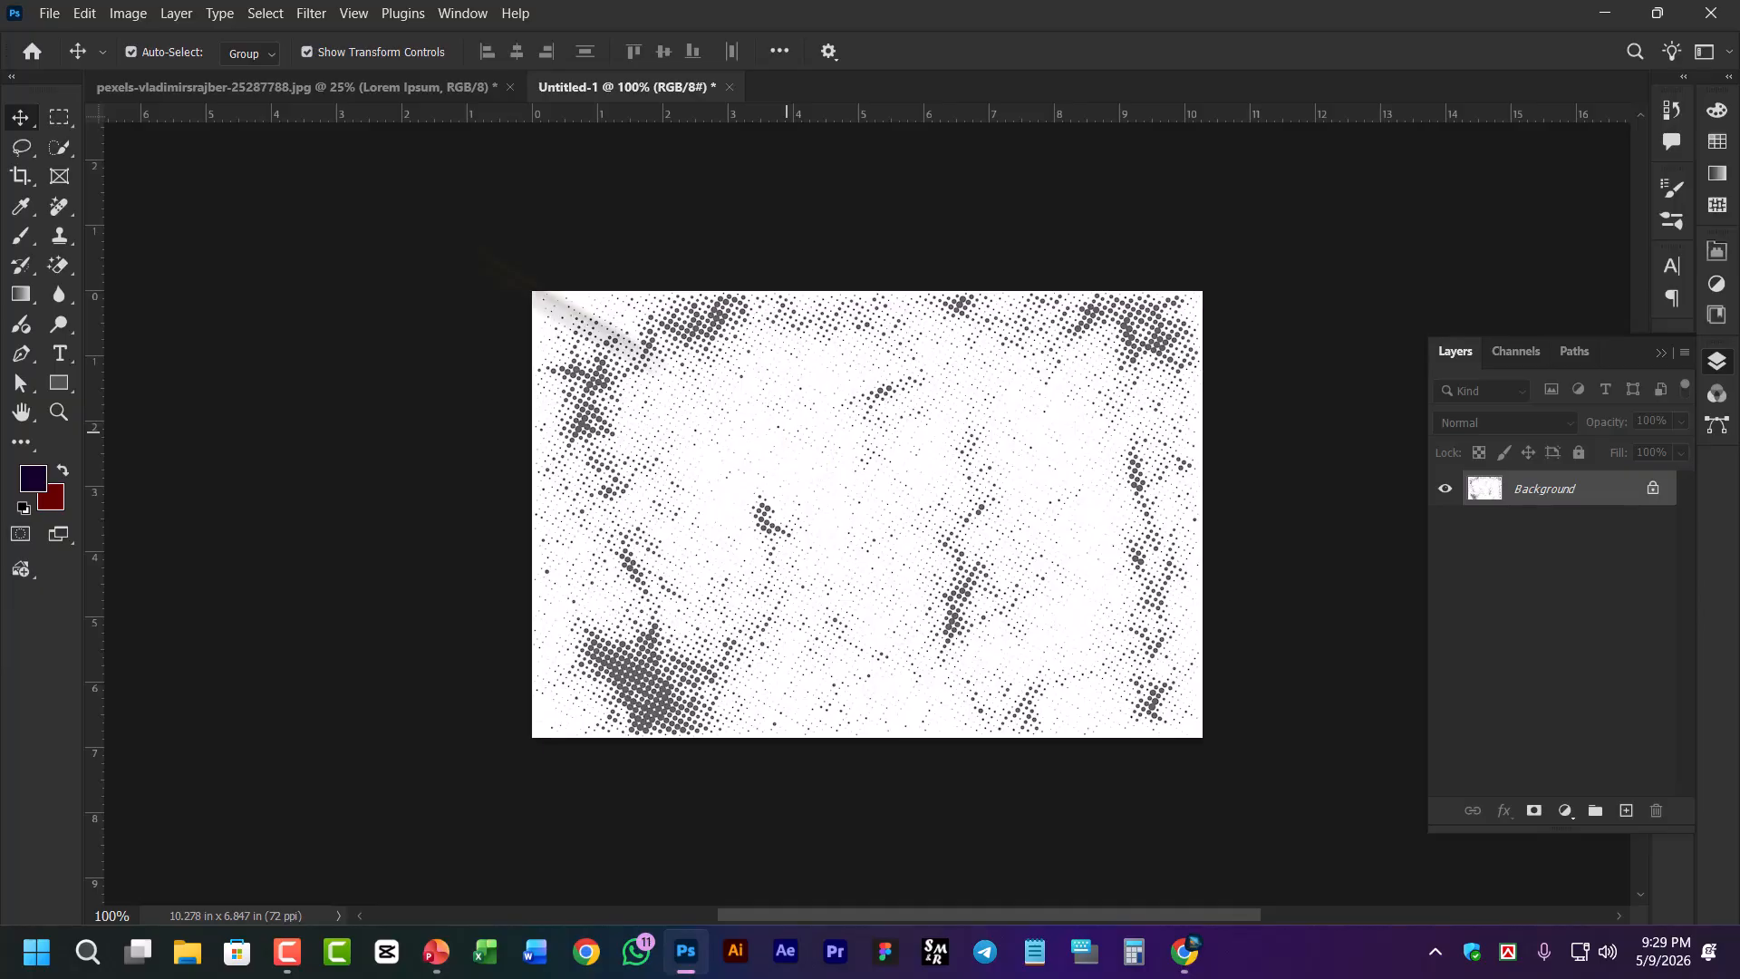
left_click(332, 87)
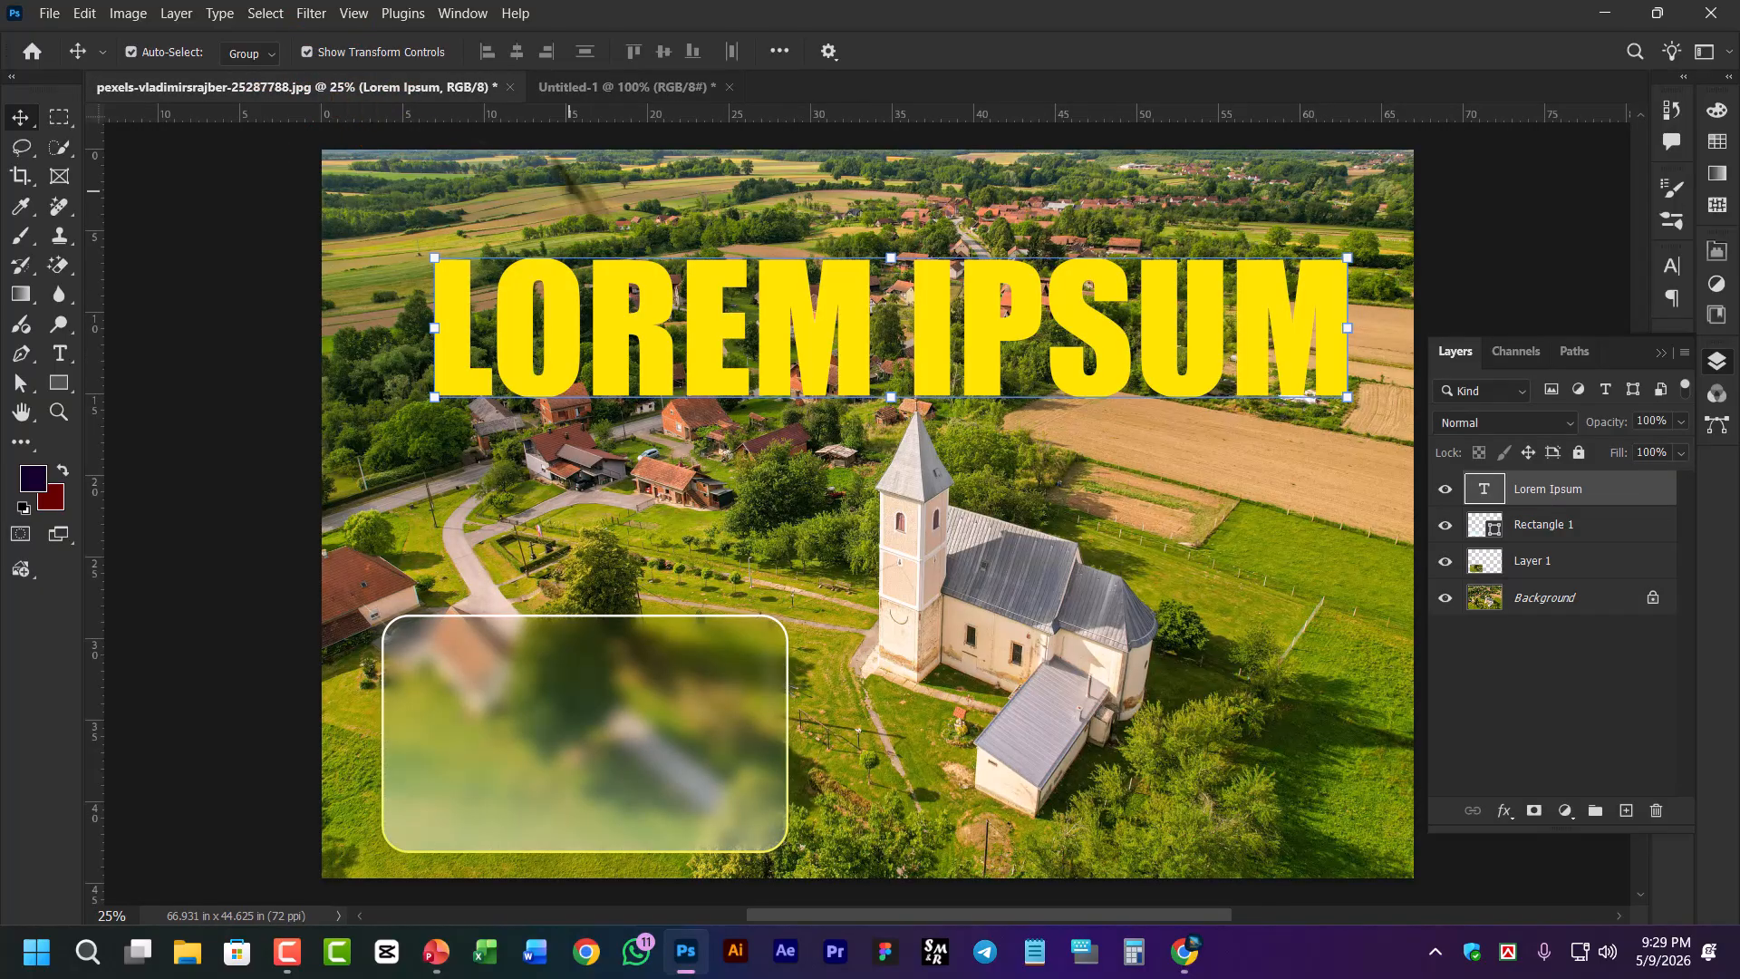
left_click(573, 83)
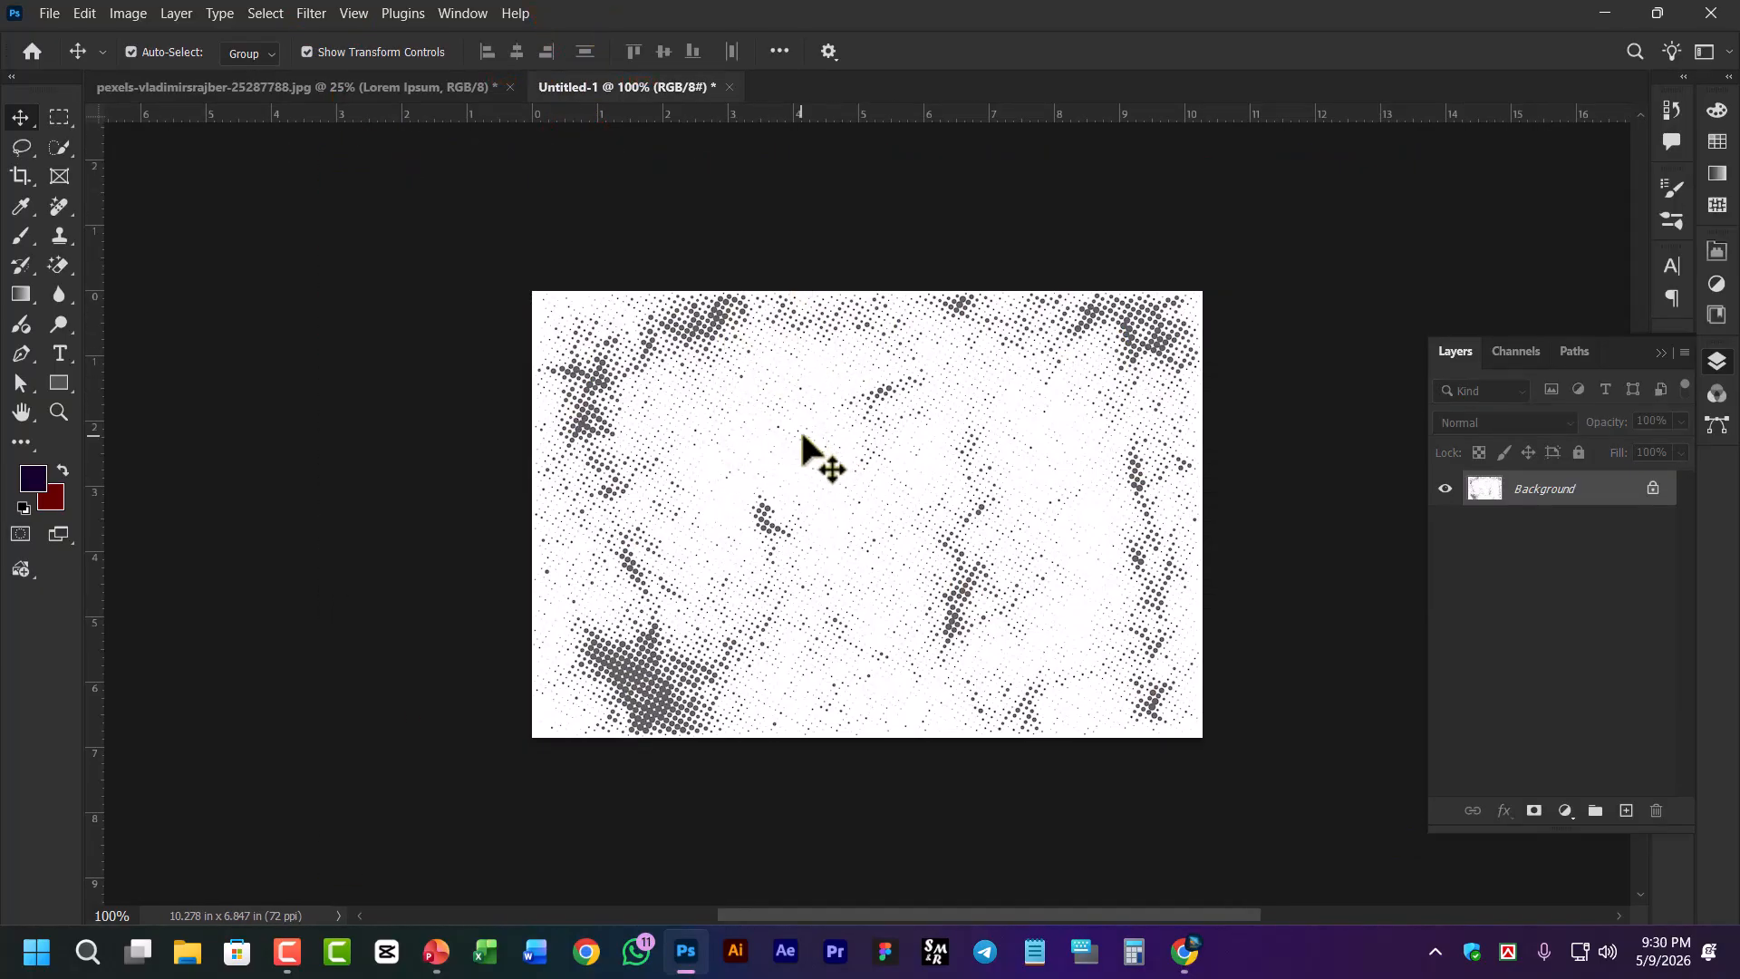
Define the grunge image as a pattern named "Grunge Texture"
left_click(50, 14)
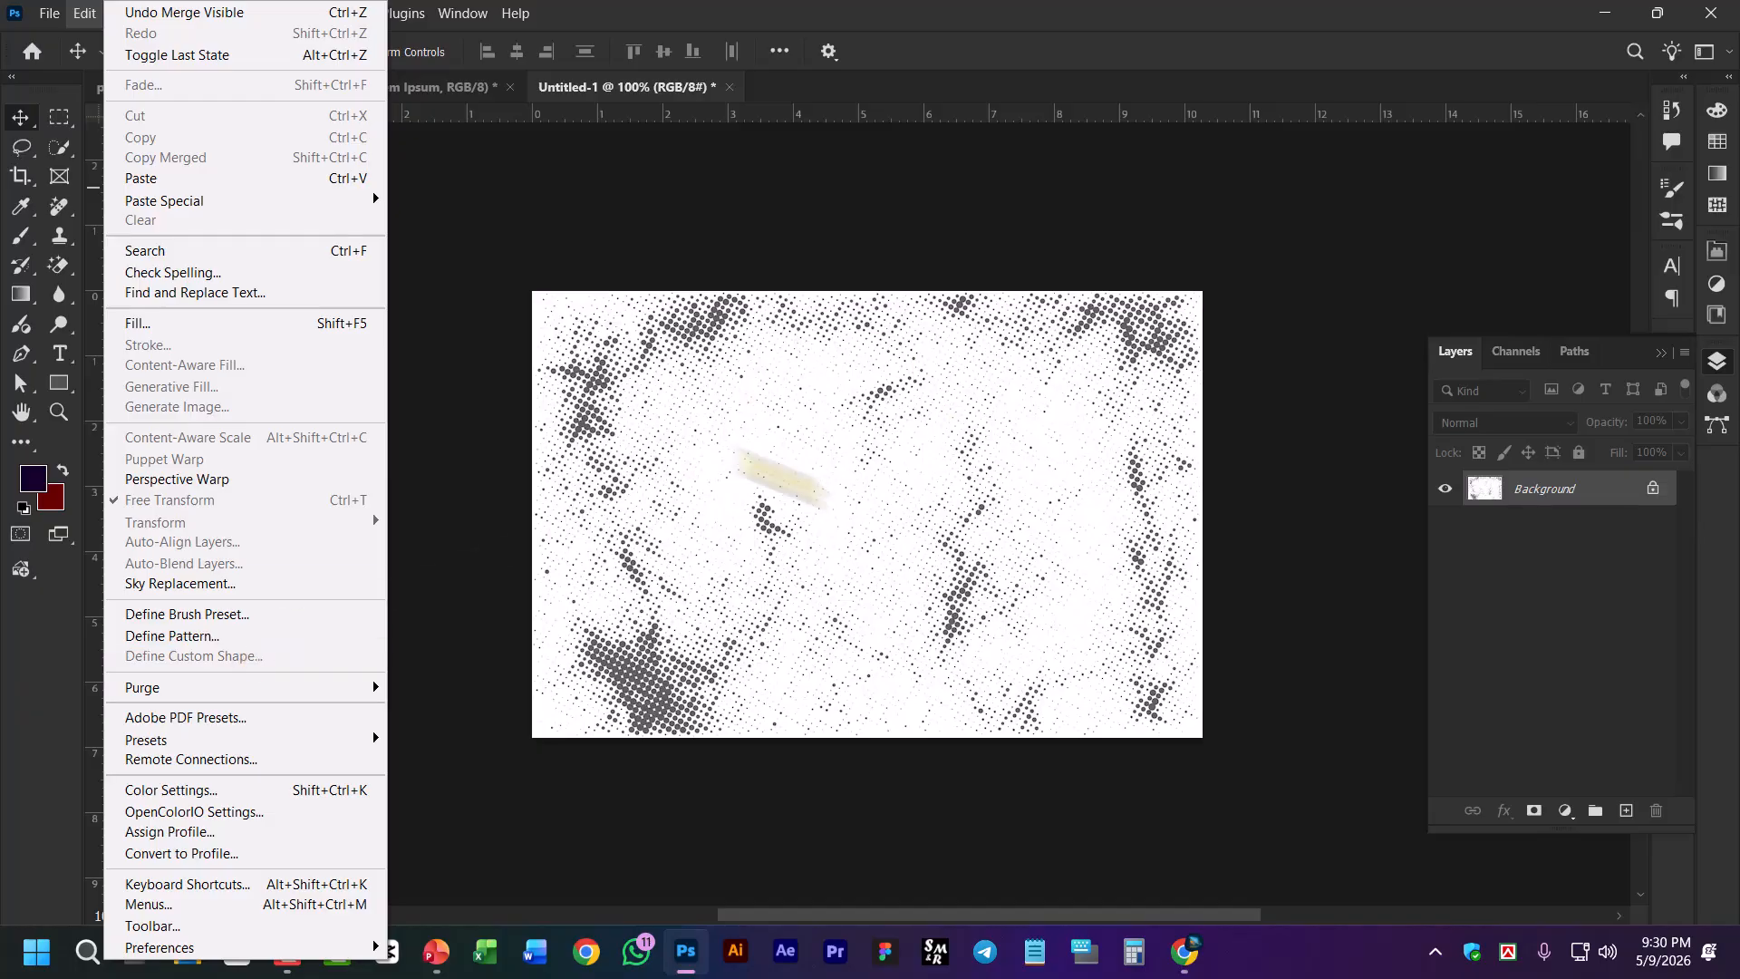
left_click(182, 640)
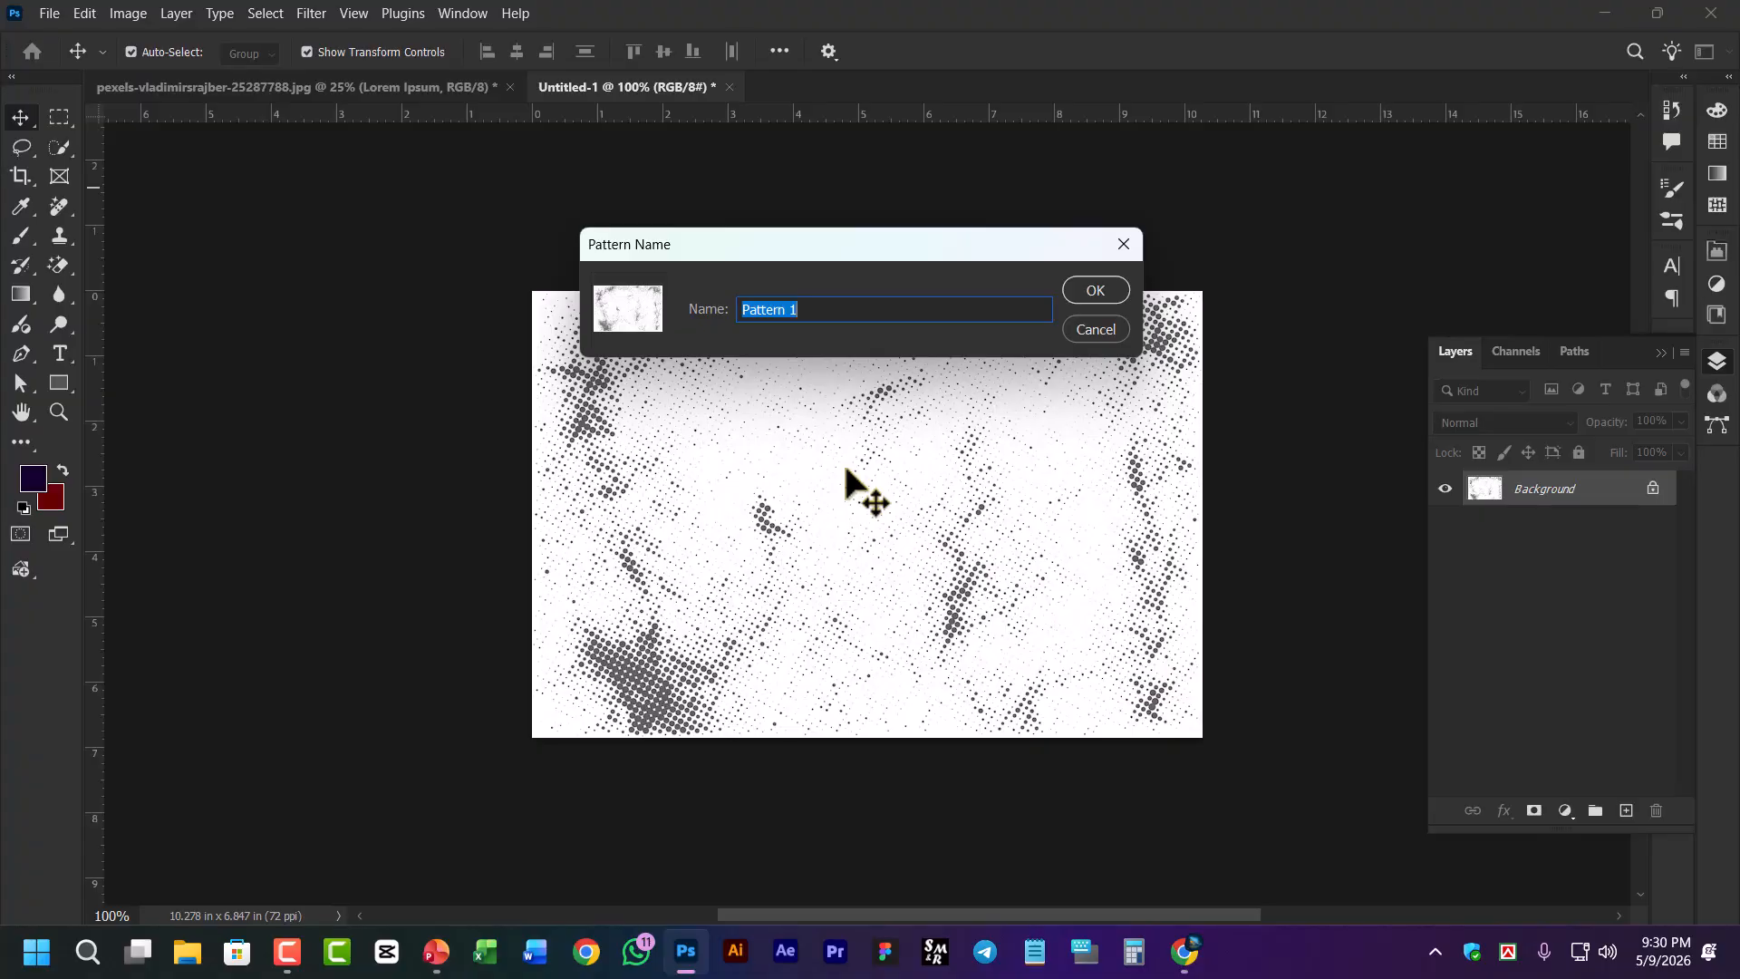
type("Grunge Texture")
left_click(1096, 290)
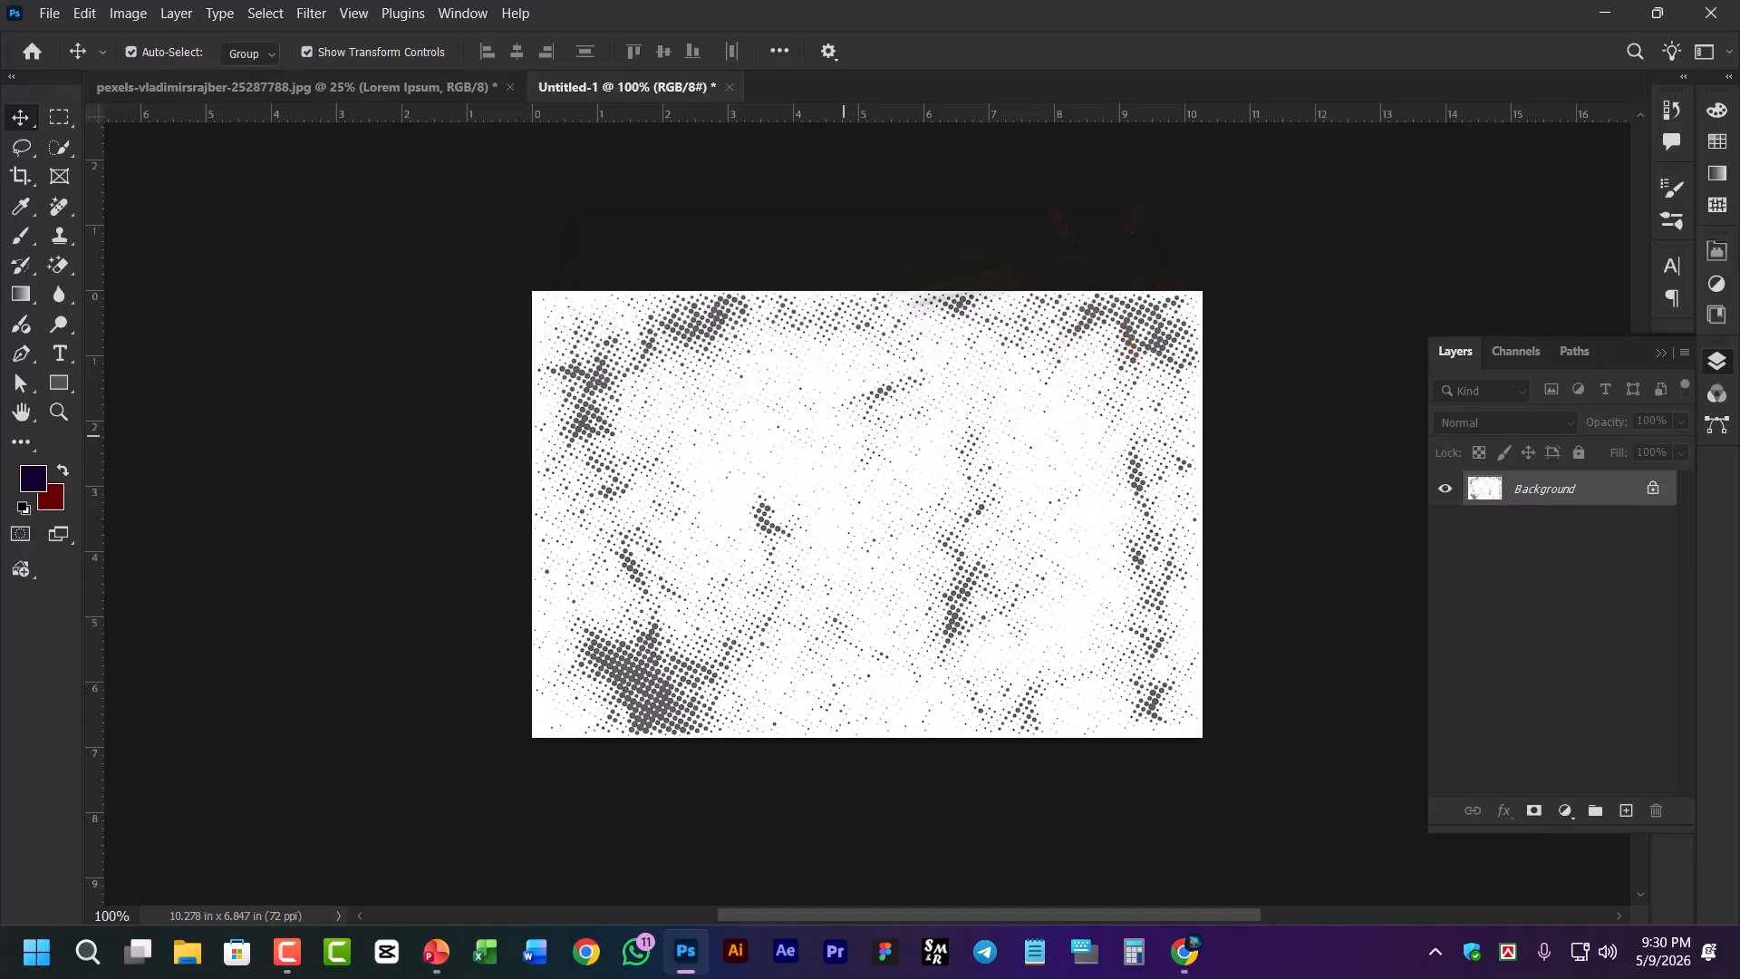
Add a Pattern Overlay to the LOREM IPSUM text layer in the village photo document, using the Grunge Texture pattern
left_click(357, 90)
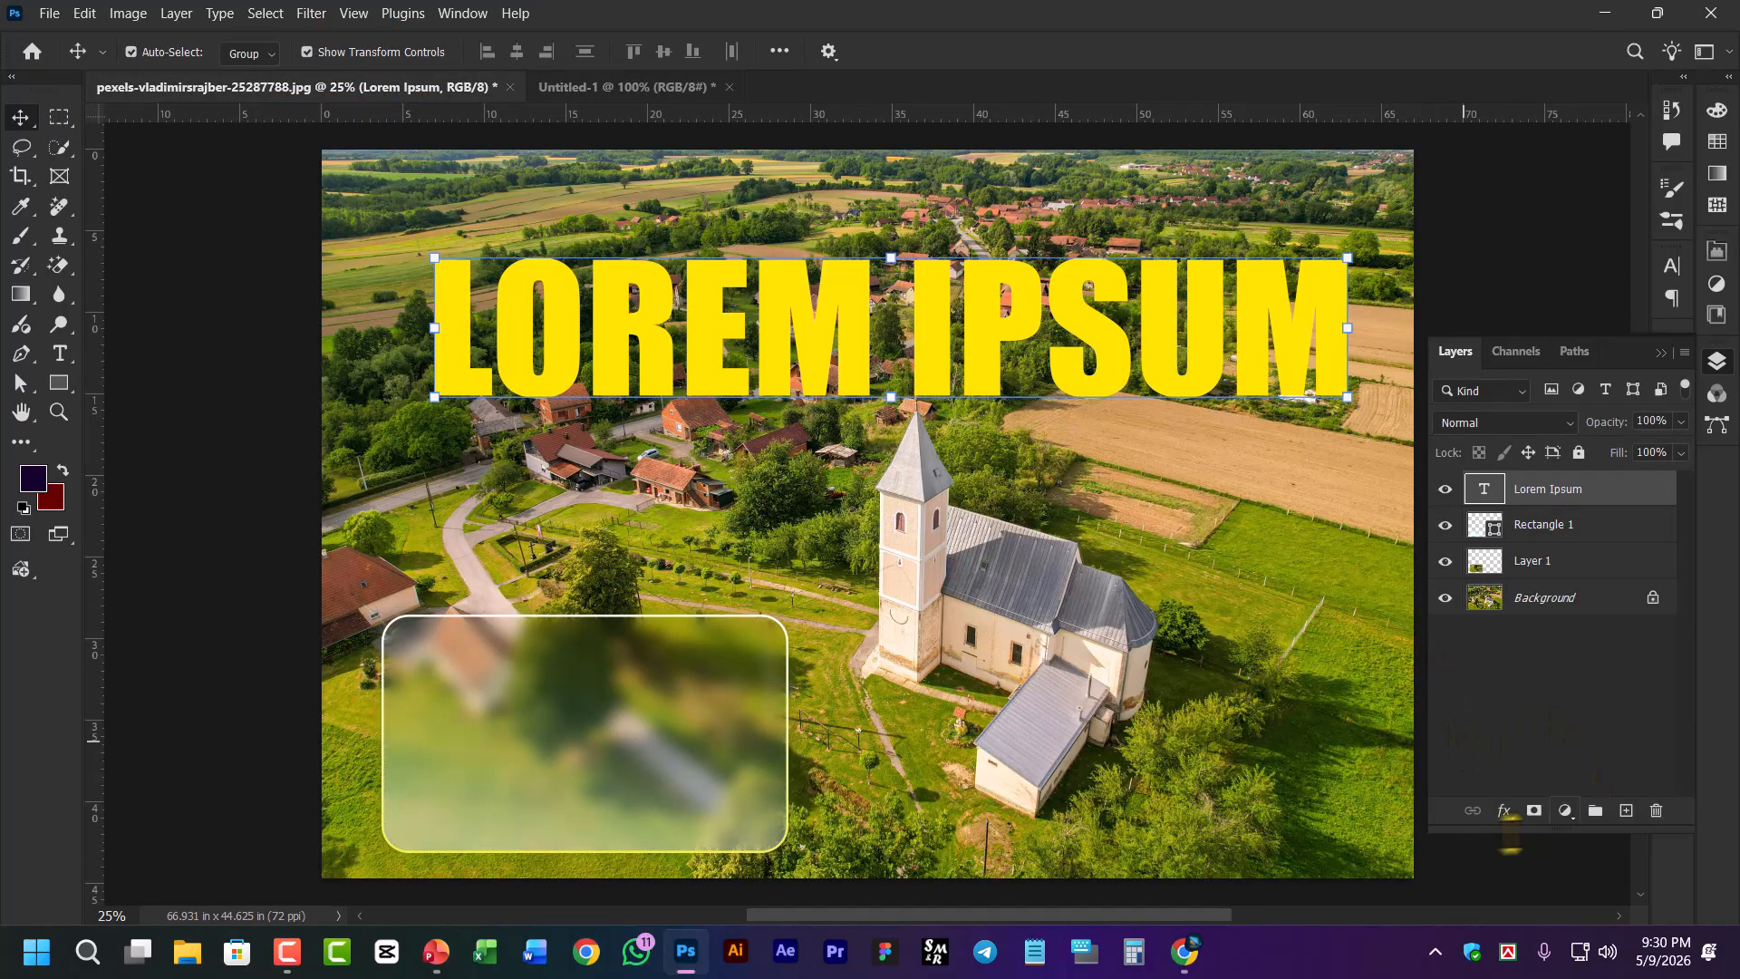
left_click(1505, 811)
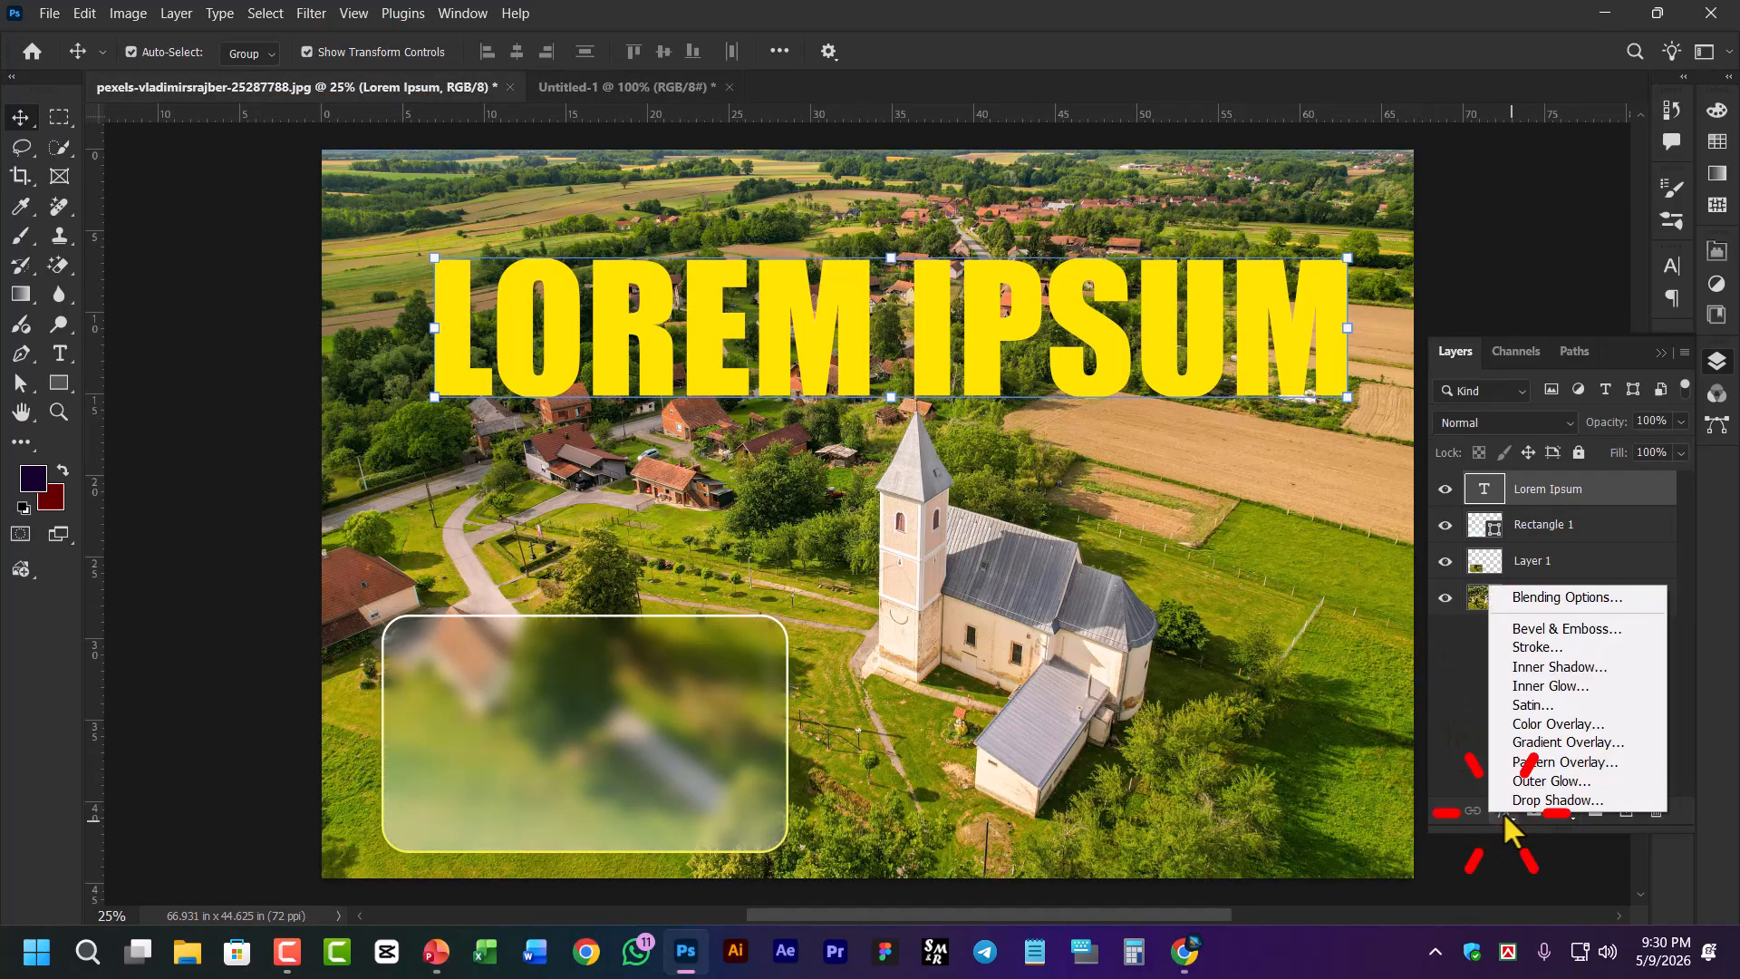
left_click(1548, 764)
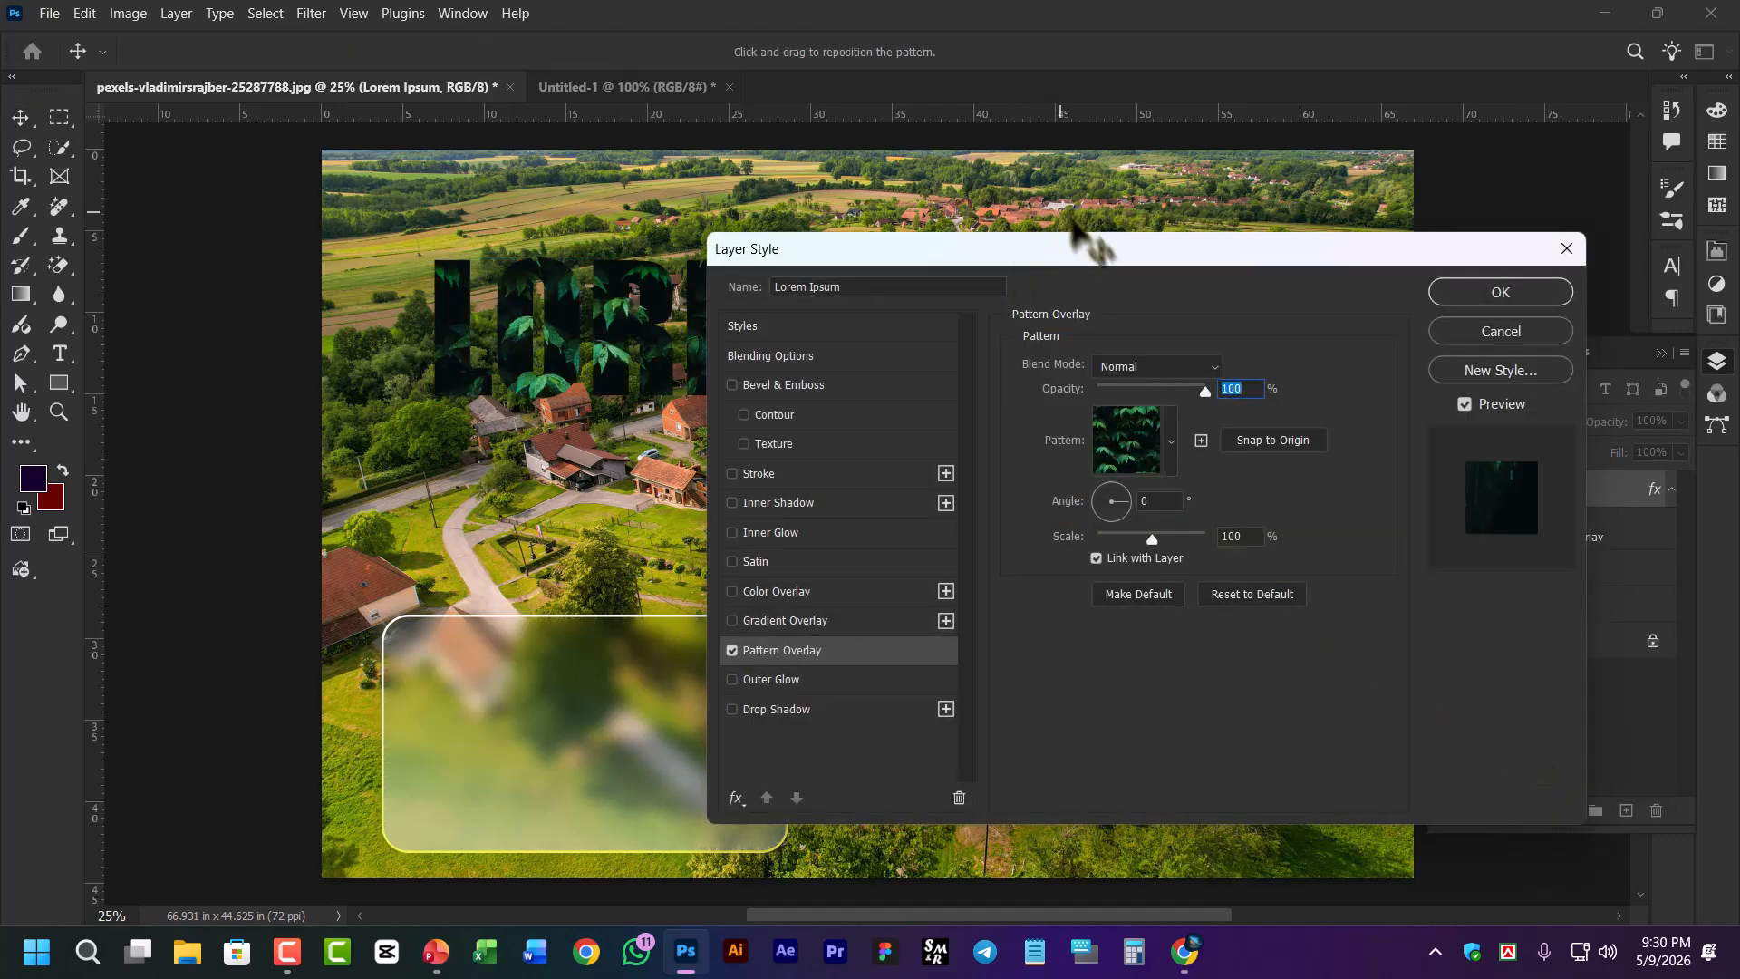
left_click(1078, 245)
left_click_drag(1078, 245, 746, 410)
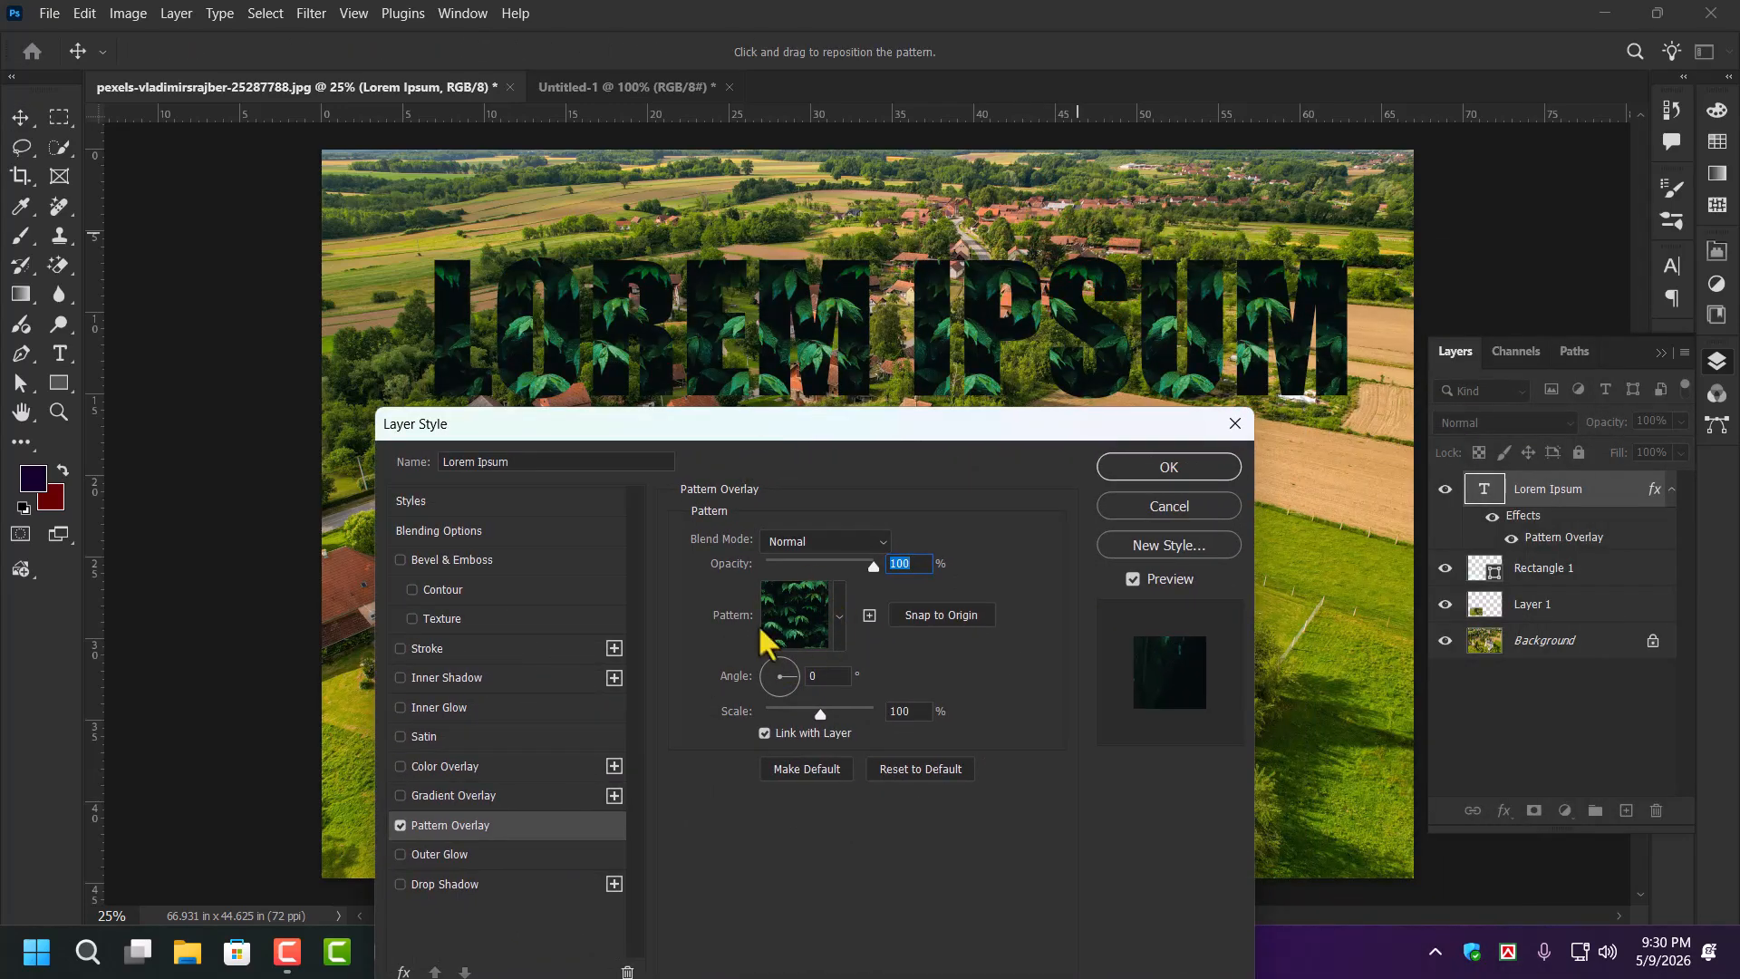
left_click(841, 618)
scroll(759, 752, "down", 2)
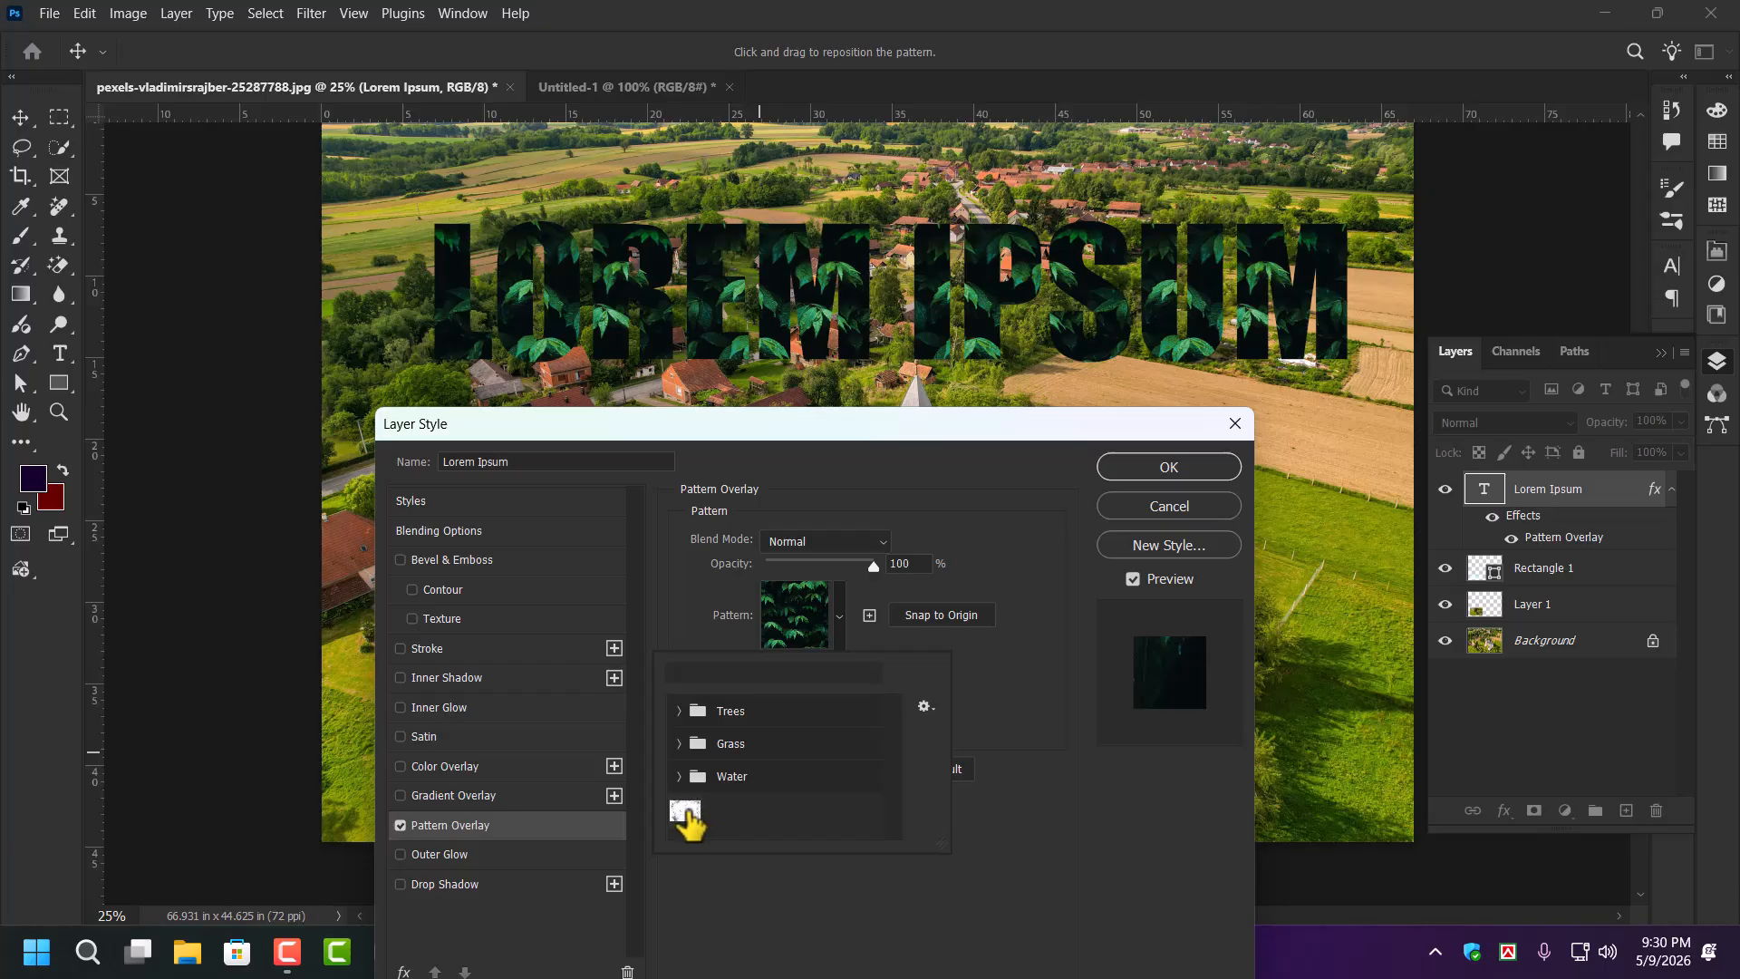
left_click(685, 812)
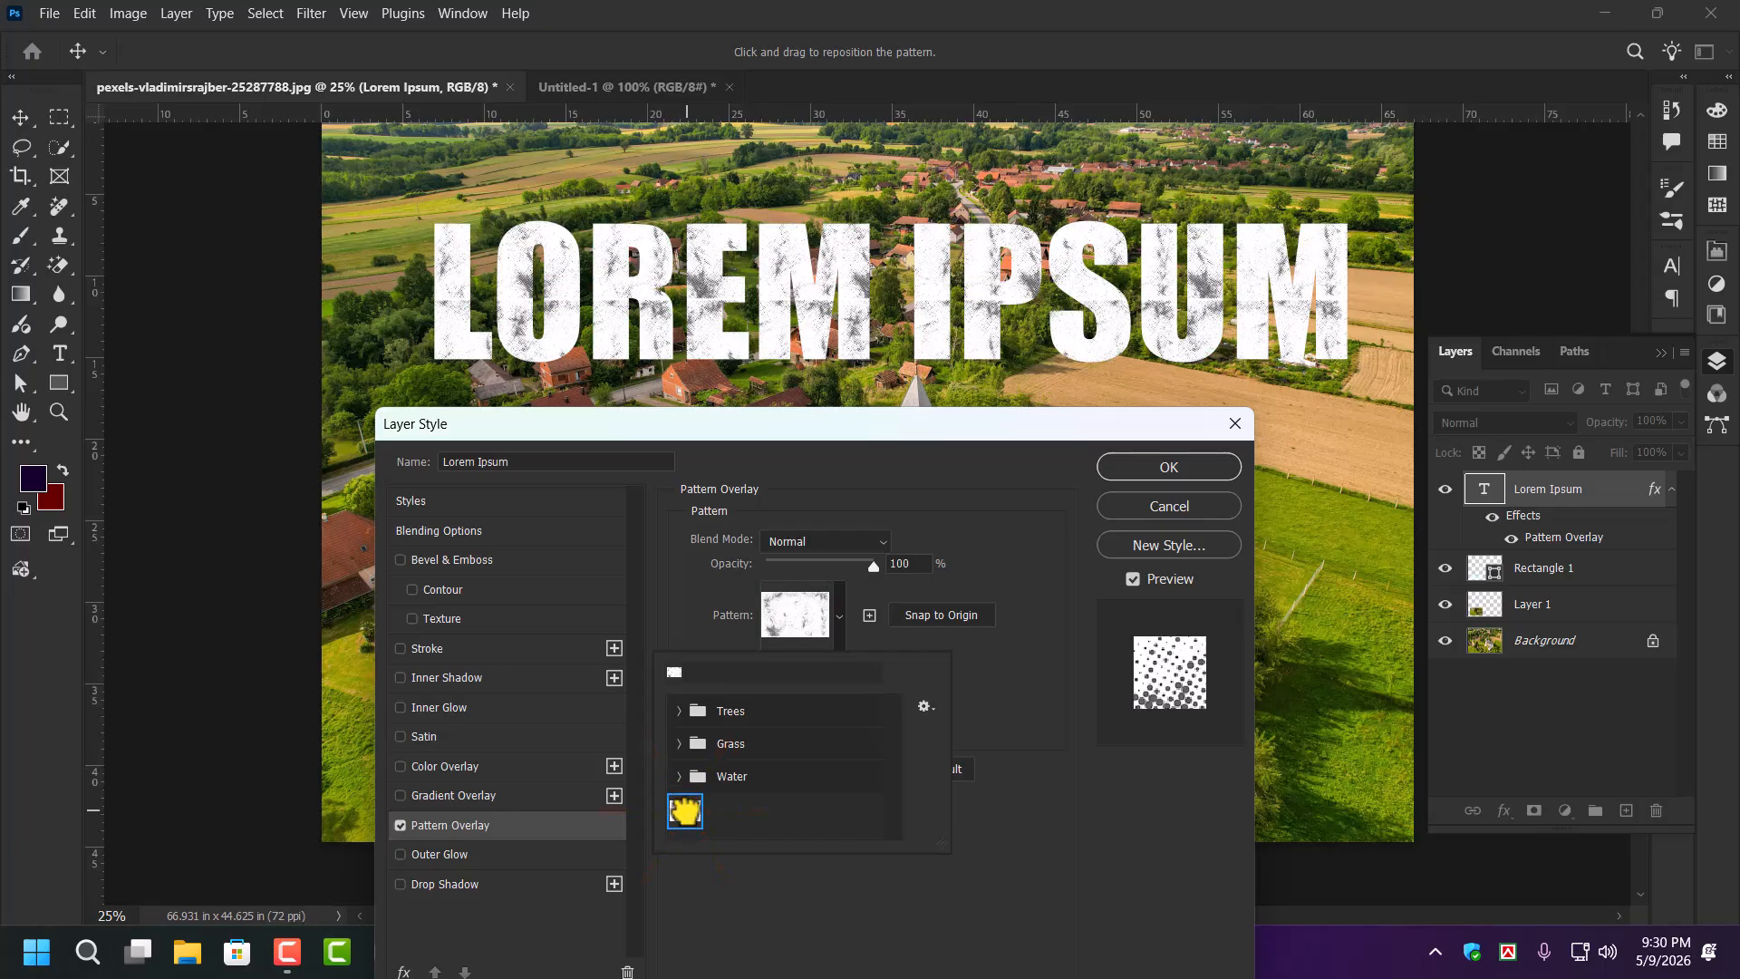
left_click(1168, 467)
left_click(1168, 467)
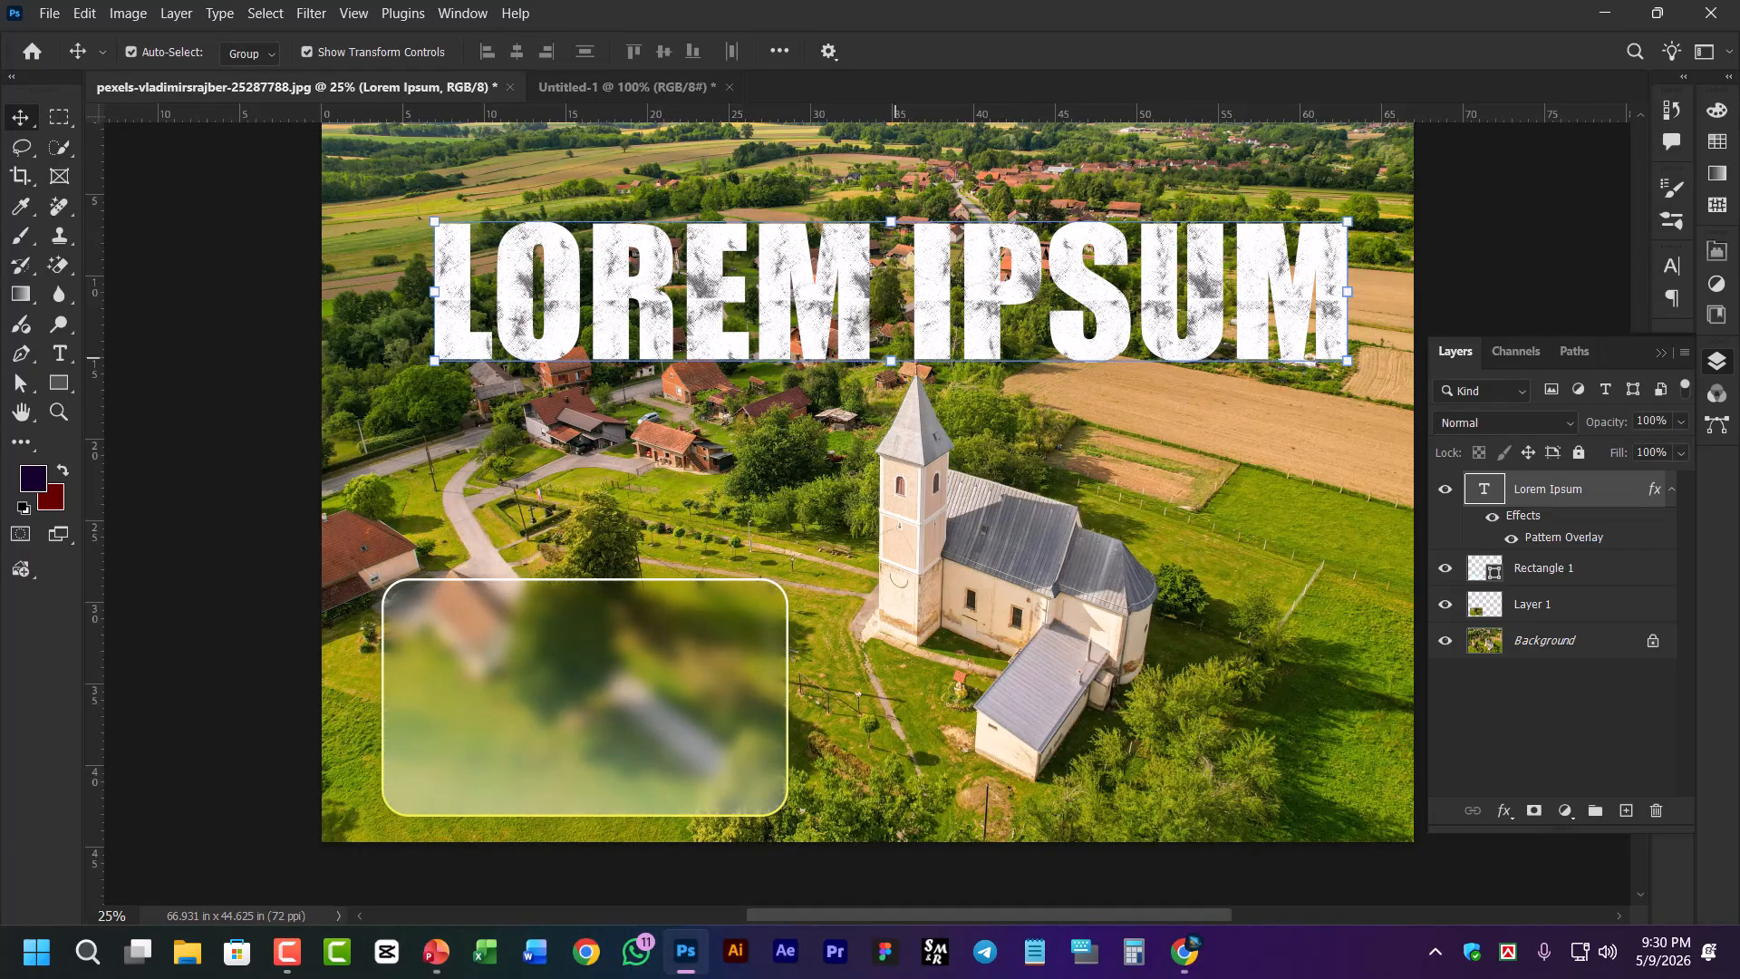
Edit the text's Pattern Overlay, repositioning the grunge pattern inside the letters and setting its scale to 265%
double_click(1549, 540)
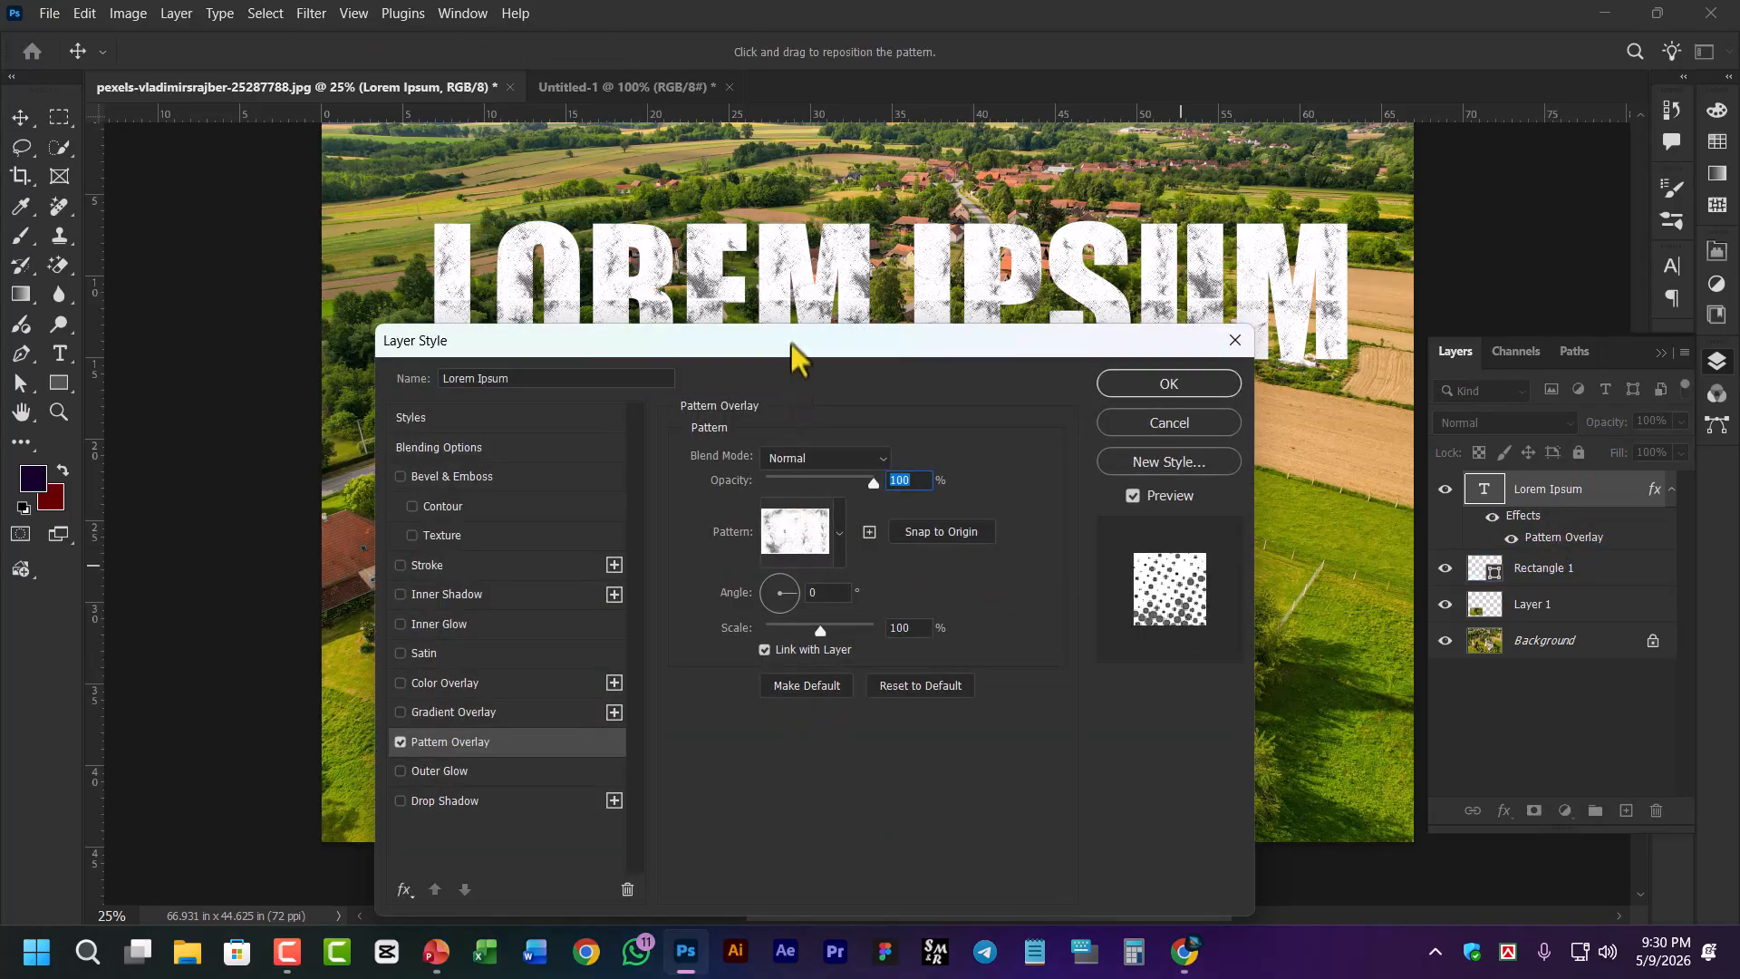
left_click_drag(791, 353, 1515, 382)
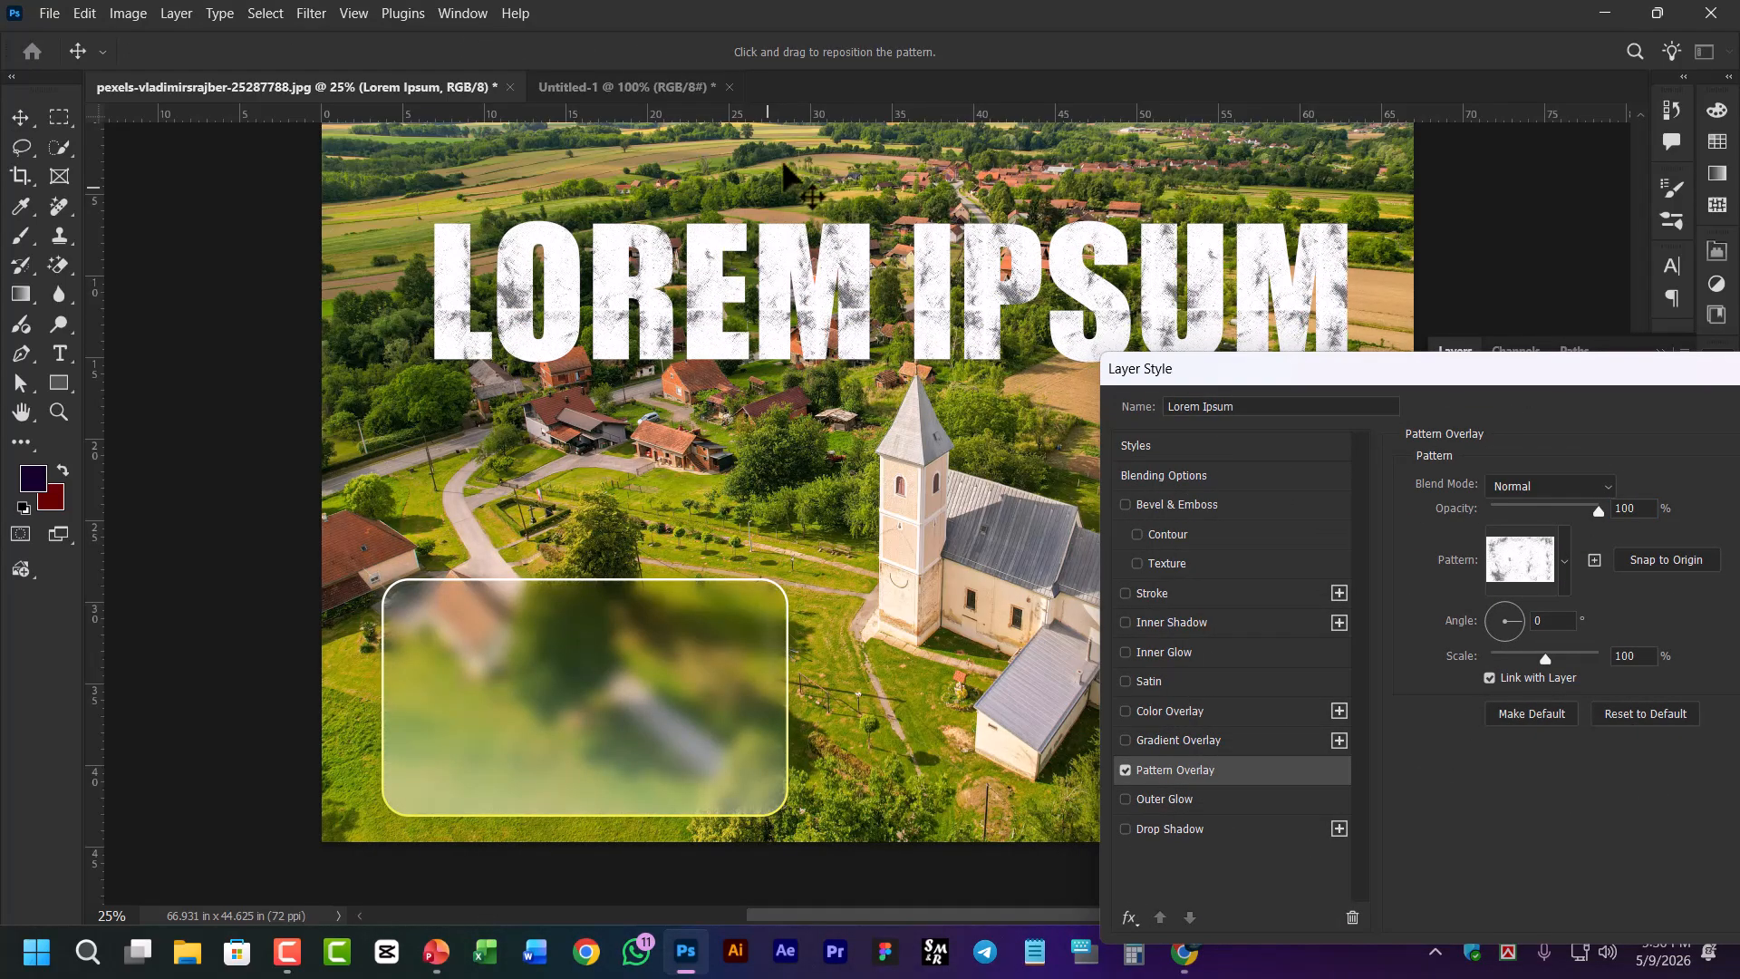
left_click_drag(785, 172, 893, 159)
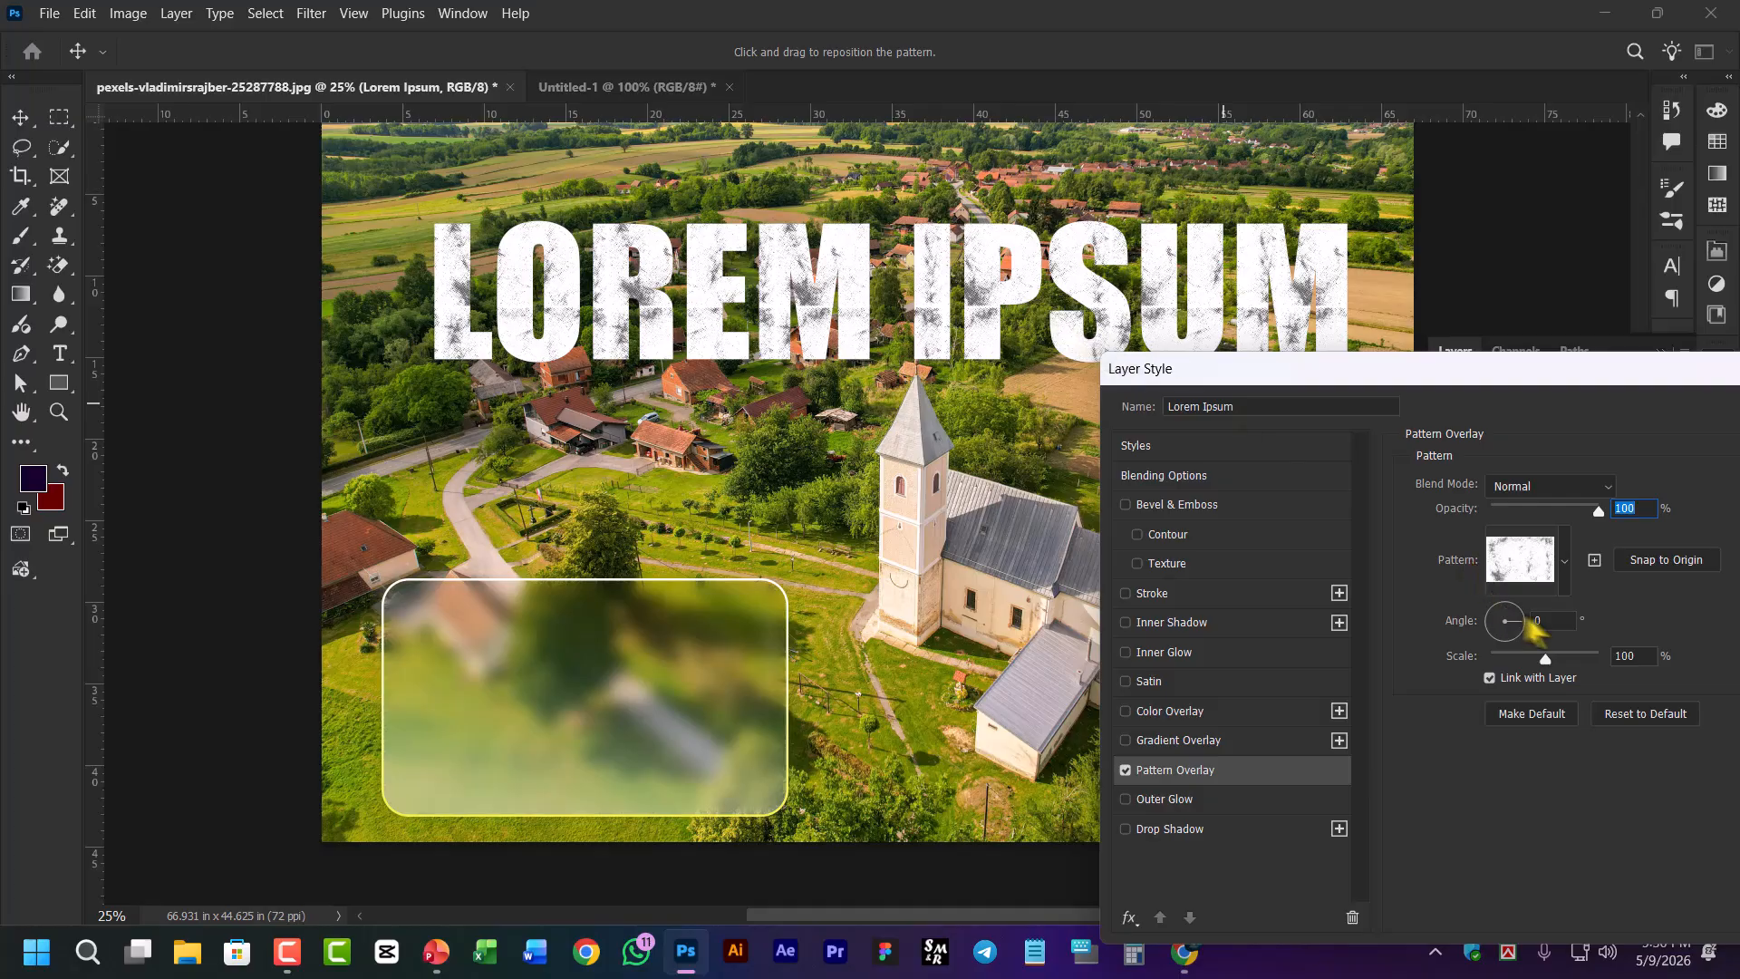
left_click_drag(1546, 661, 1556, 666)
left_click_drag(848, 295, 883, 261)
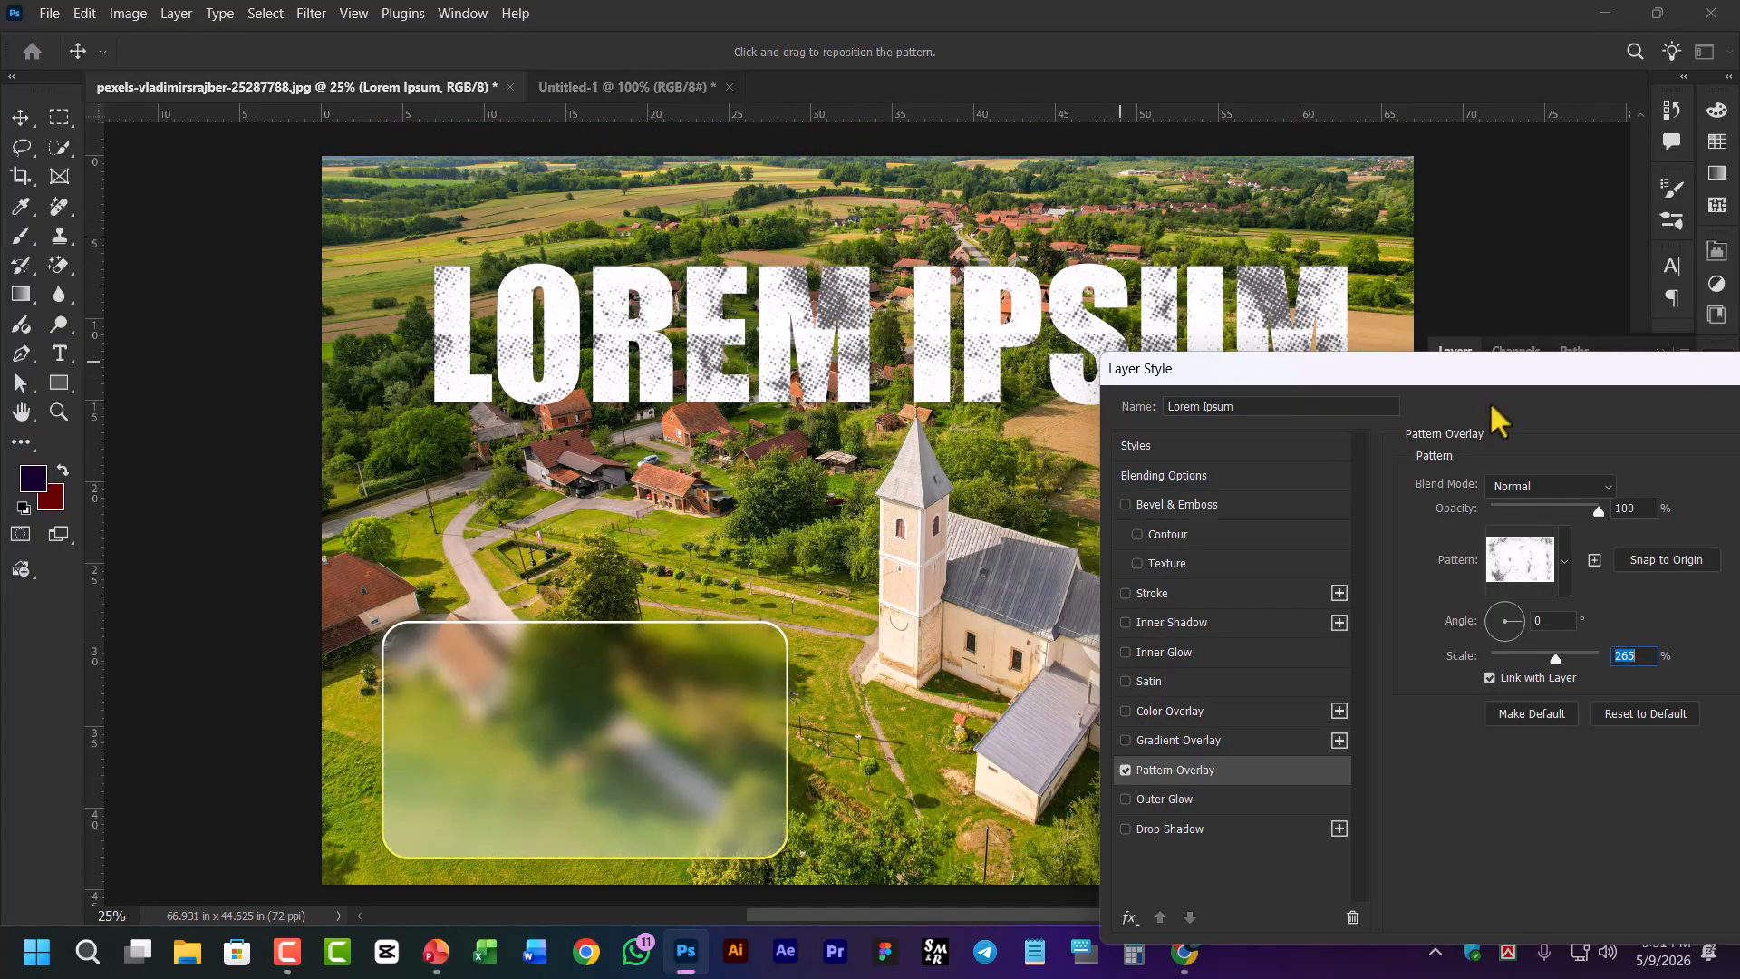
Rotate the grunge pattern inside the LOREM IPSUM letters by changing the Pattern Overlay angle, and apply the layer style
left_click_drag(1511, 379, 1097, 418)
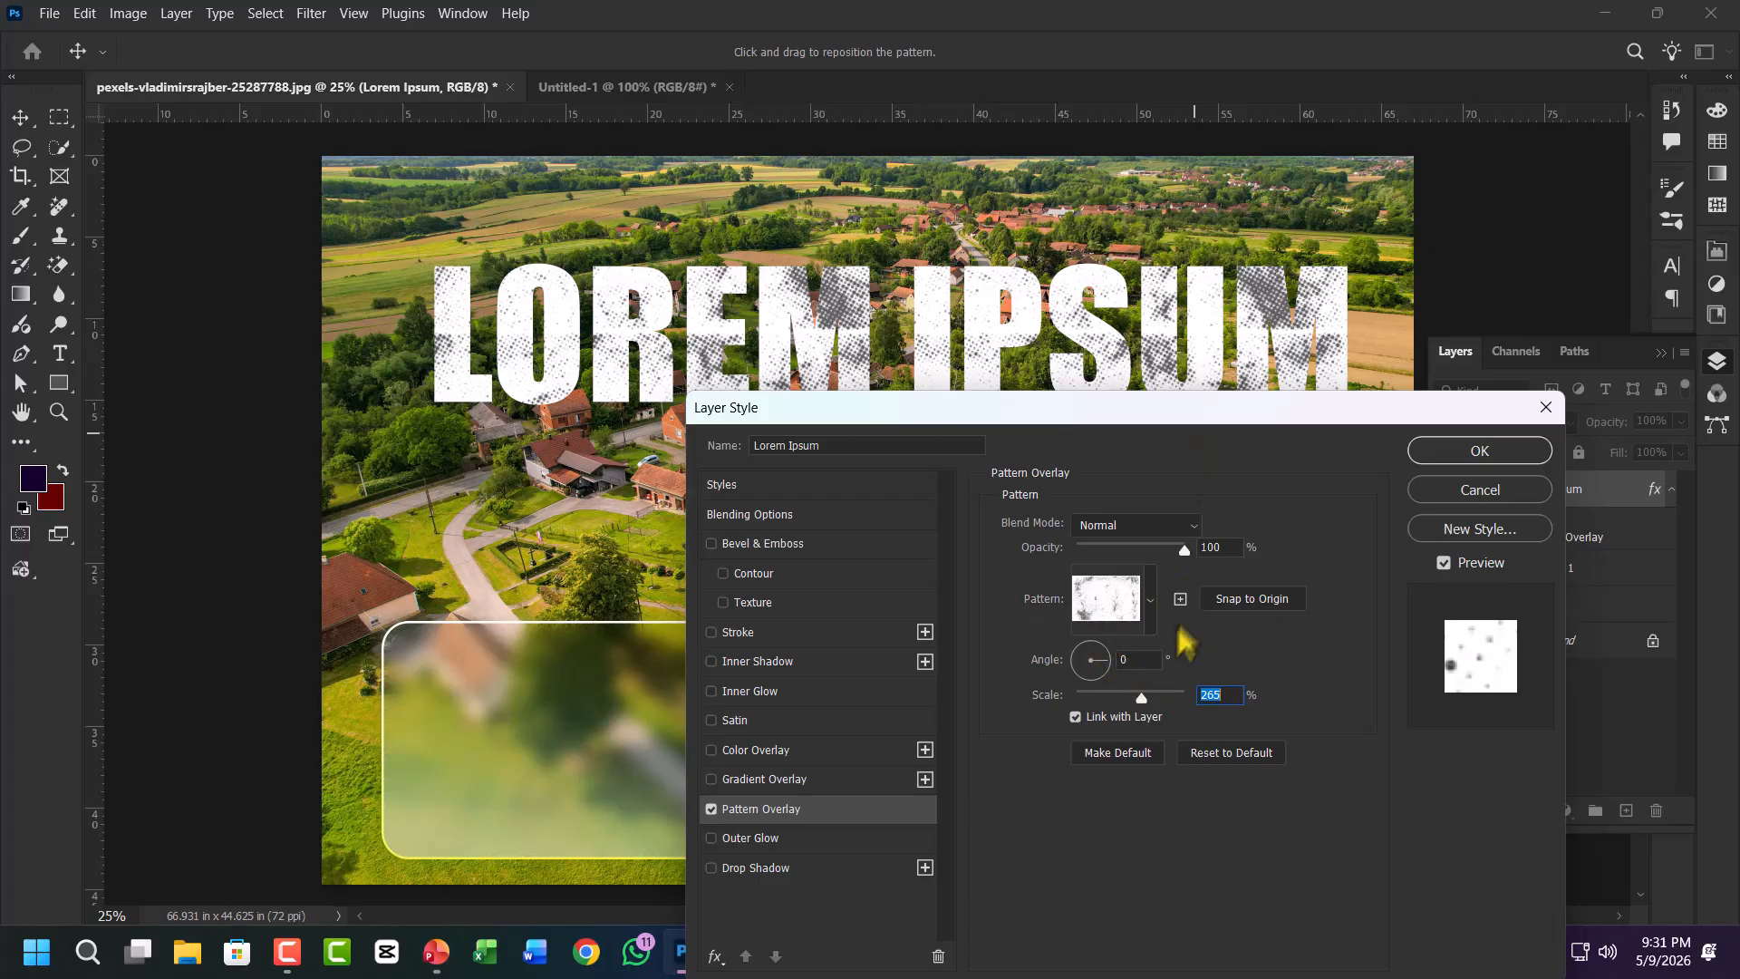
left_click(1097, 661)
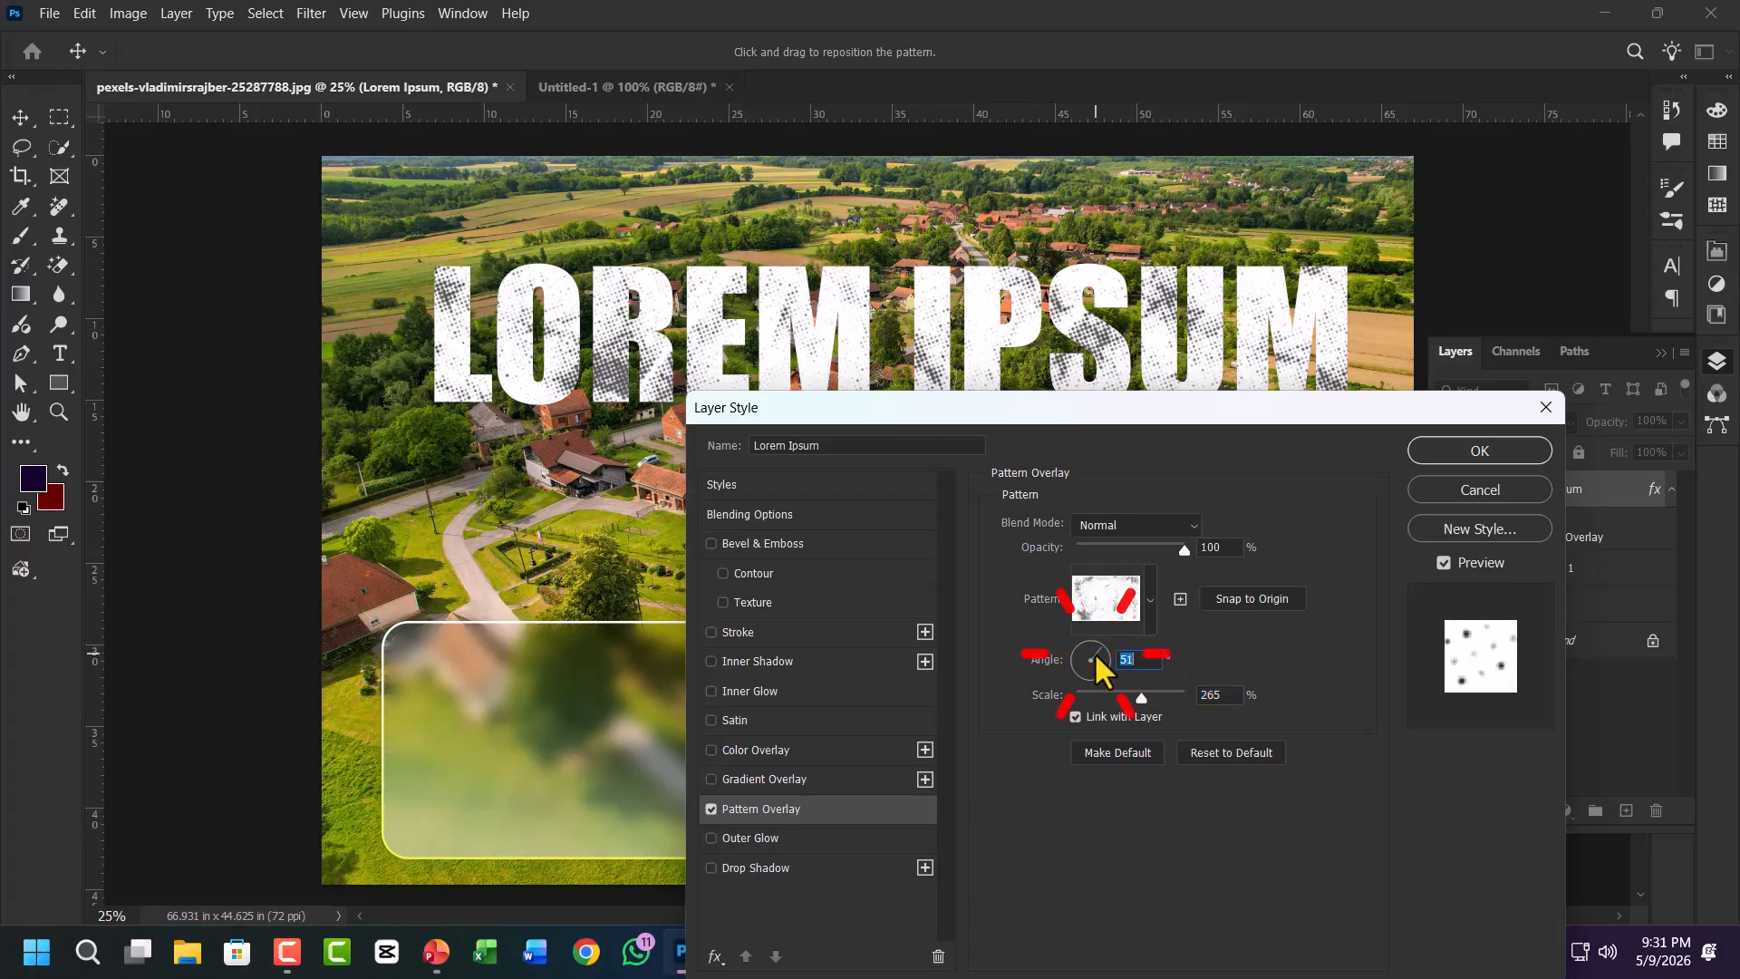
left_click(1096, 678)
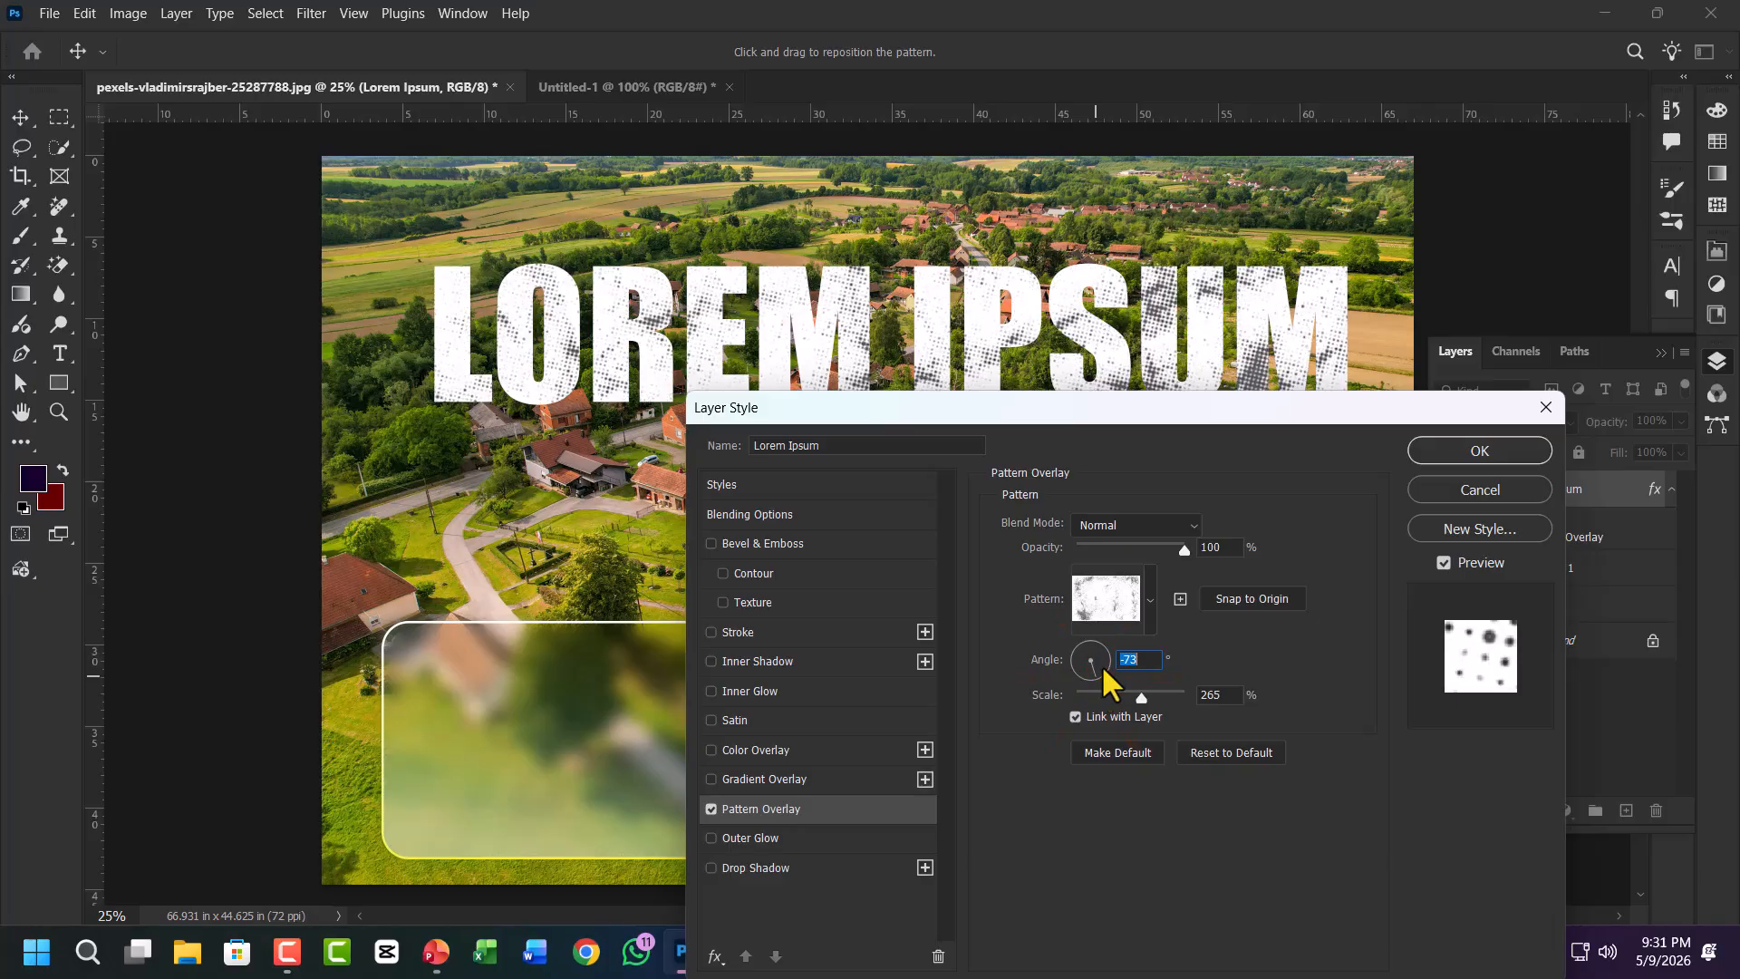
left_click(1096, 657)
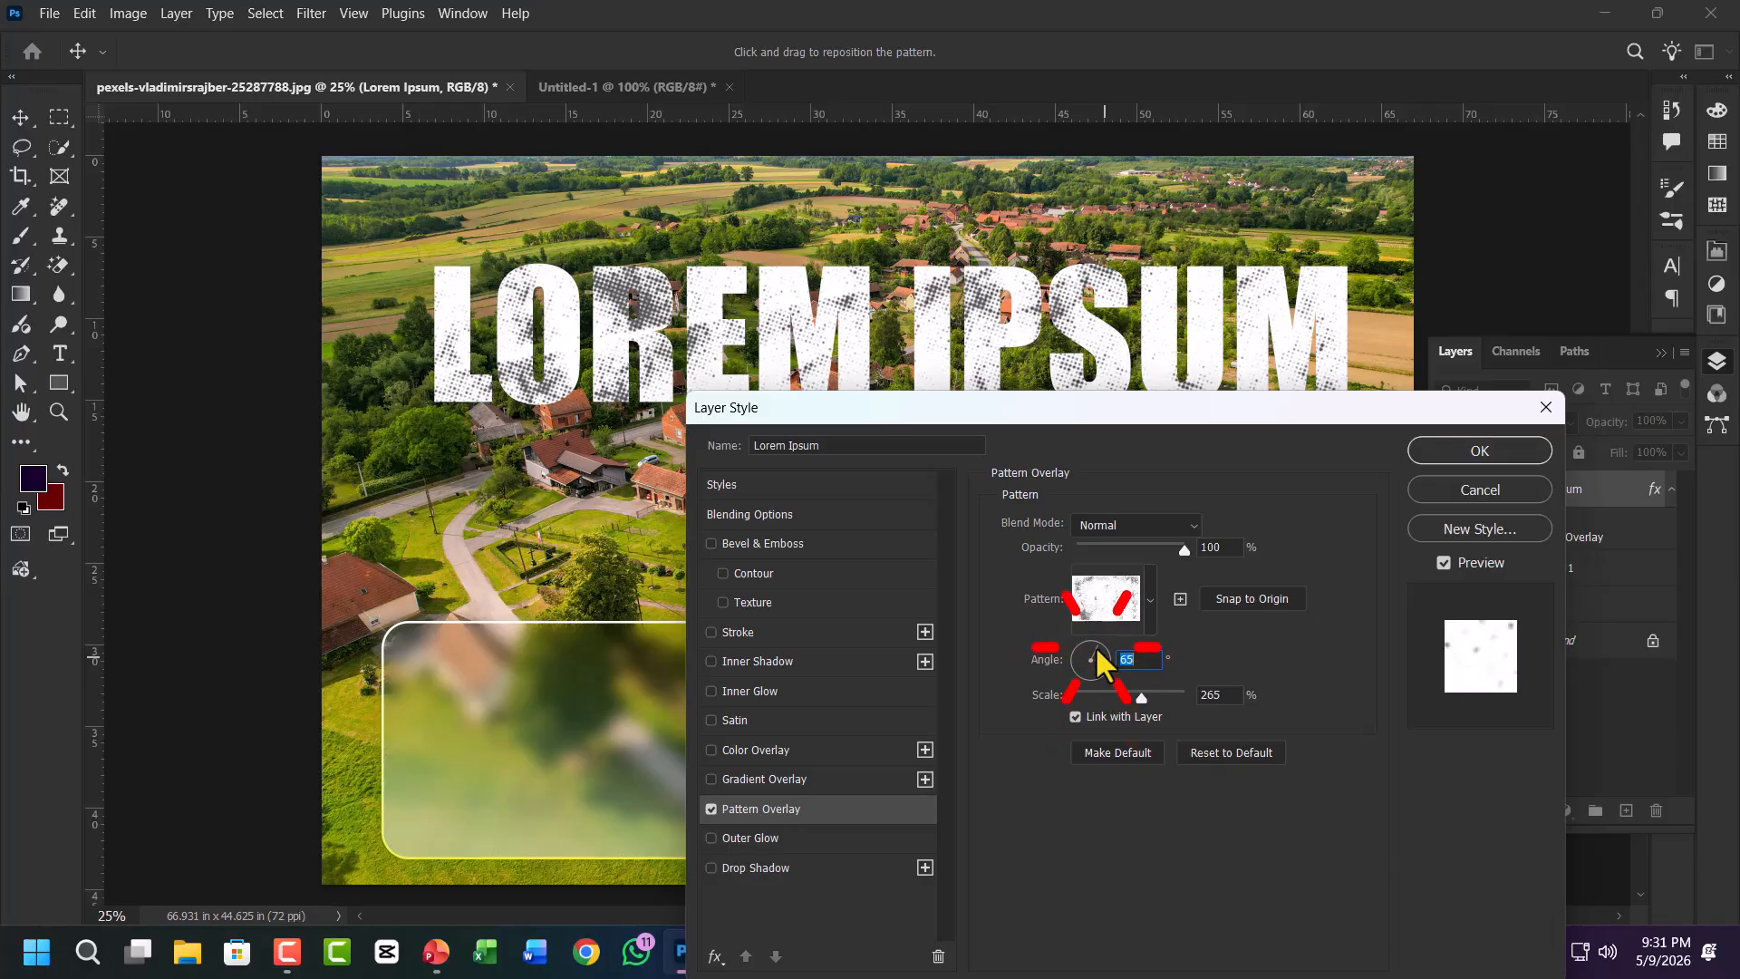
left_click(1432, 458)
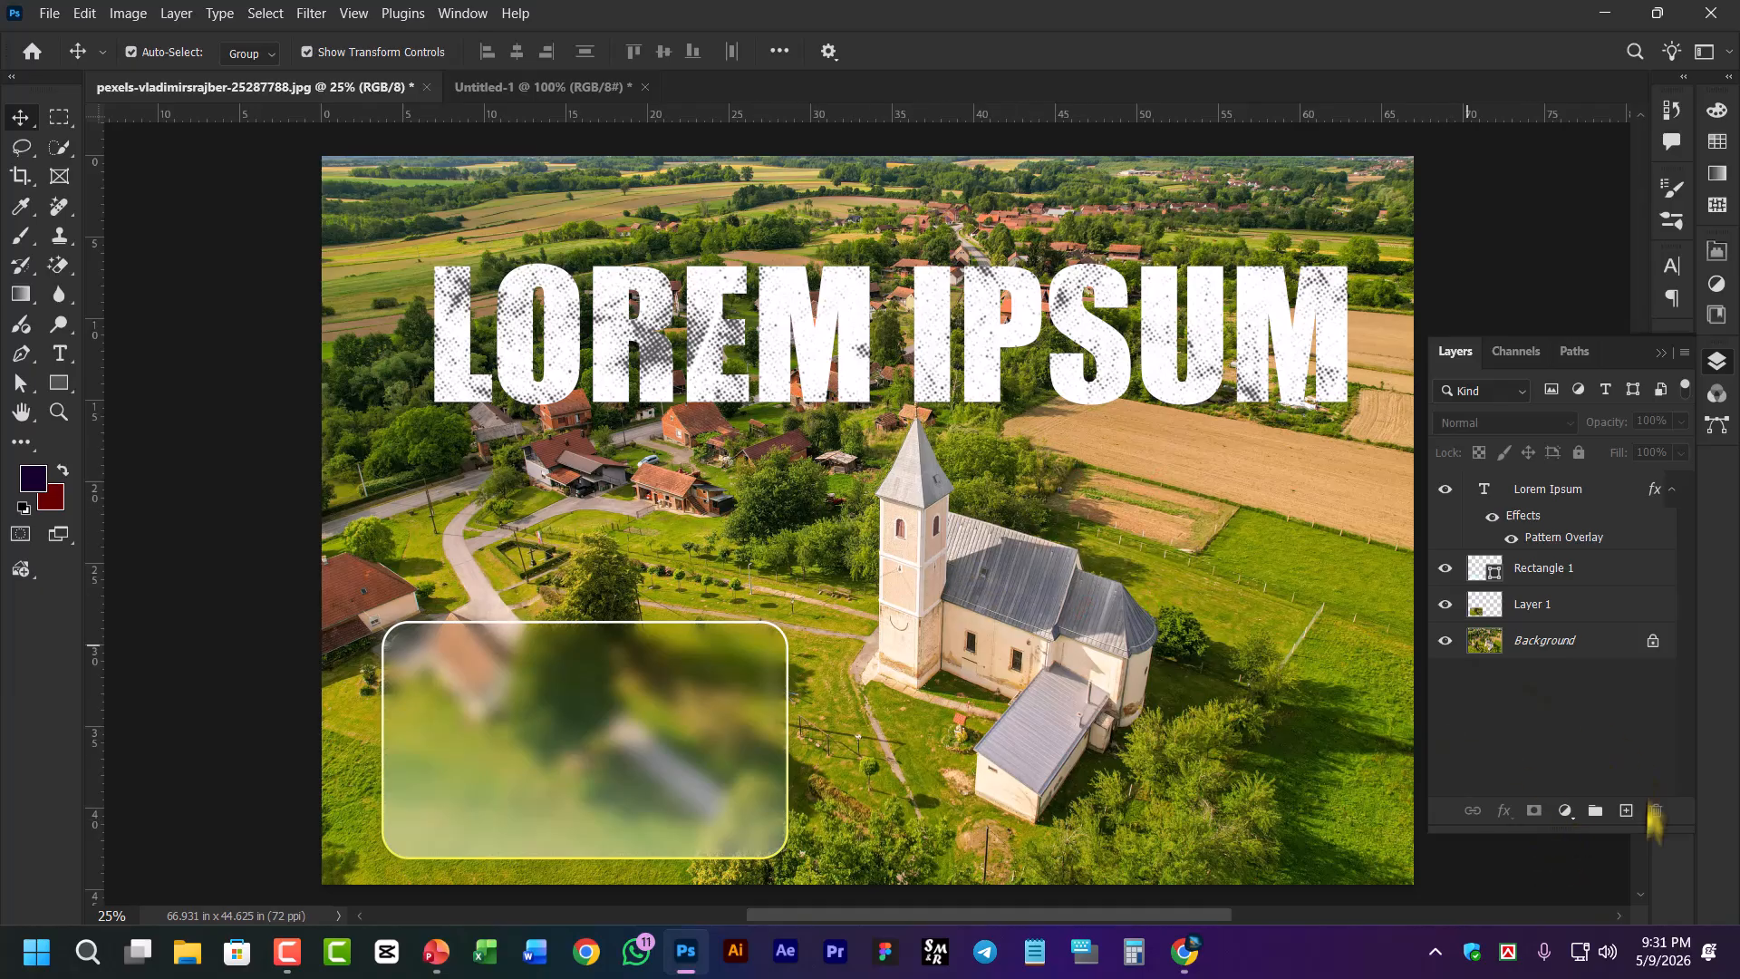
Examine the list of fill and adjustment layer types available for the village photo document
left_click(1567, 812)
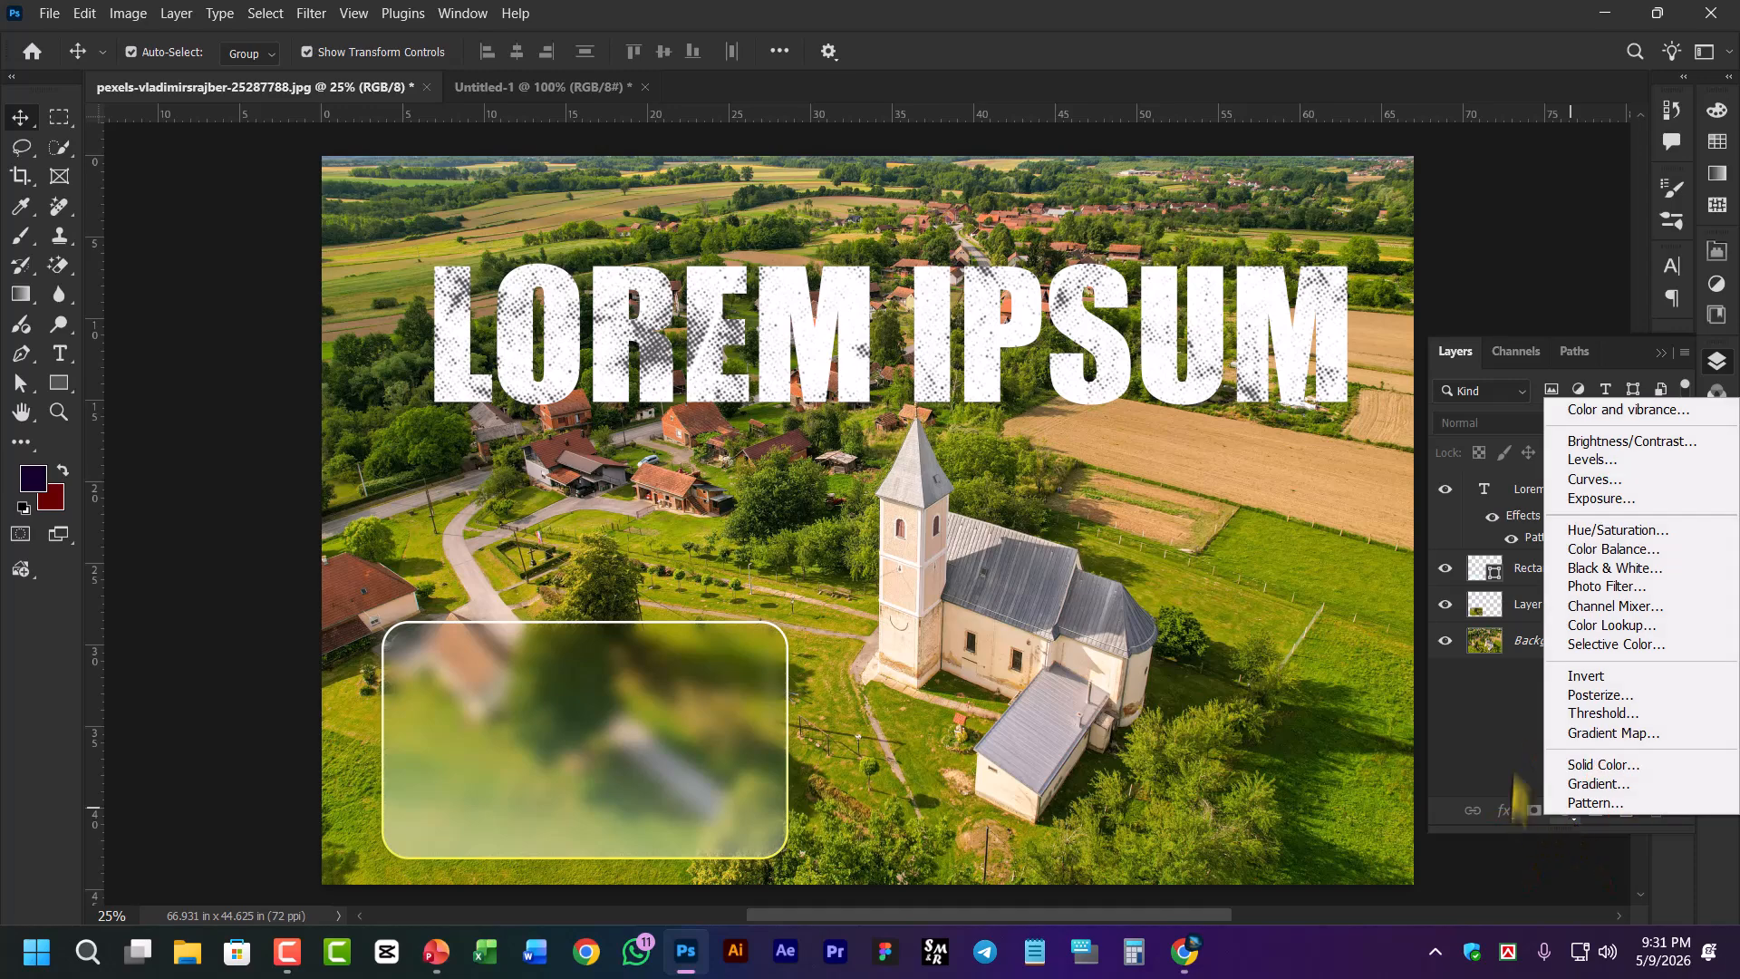
left_click(1580, 807)
left_click(1566, 812)
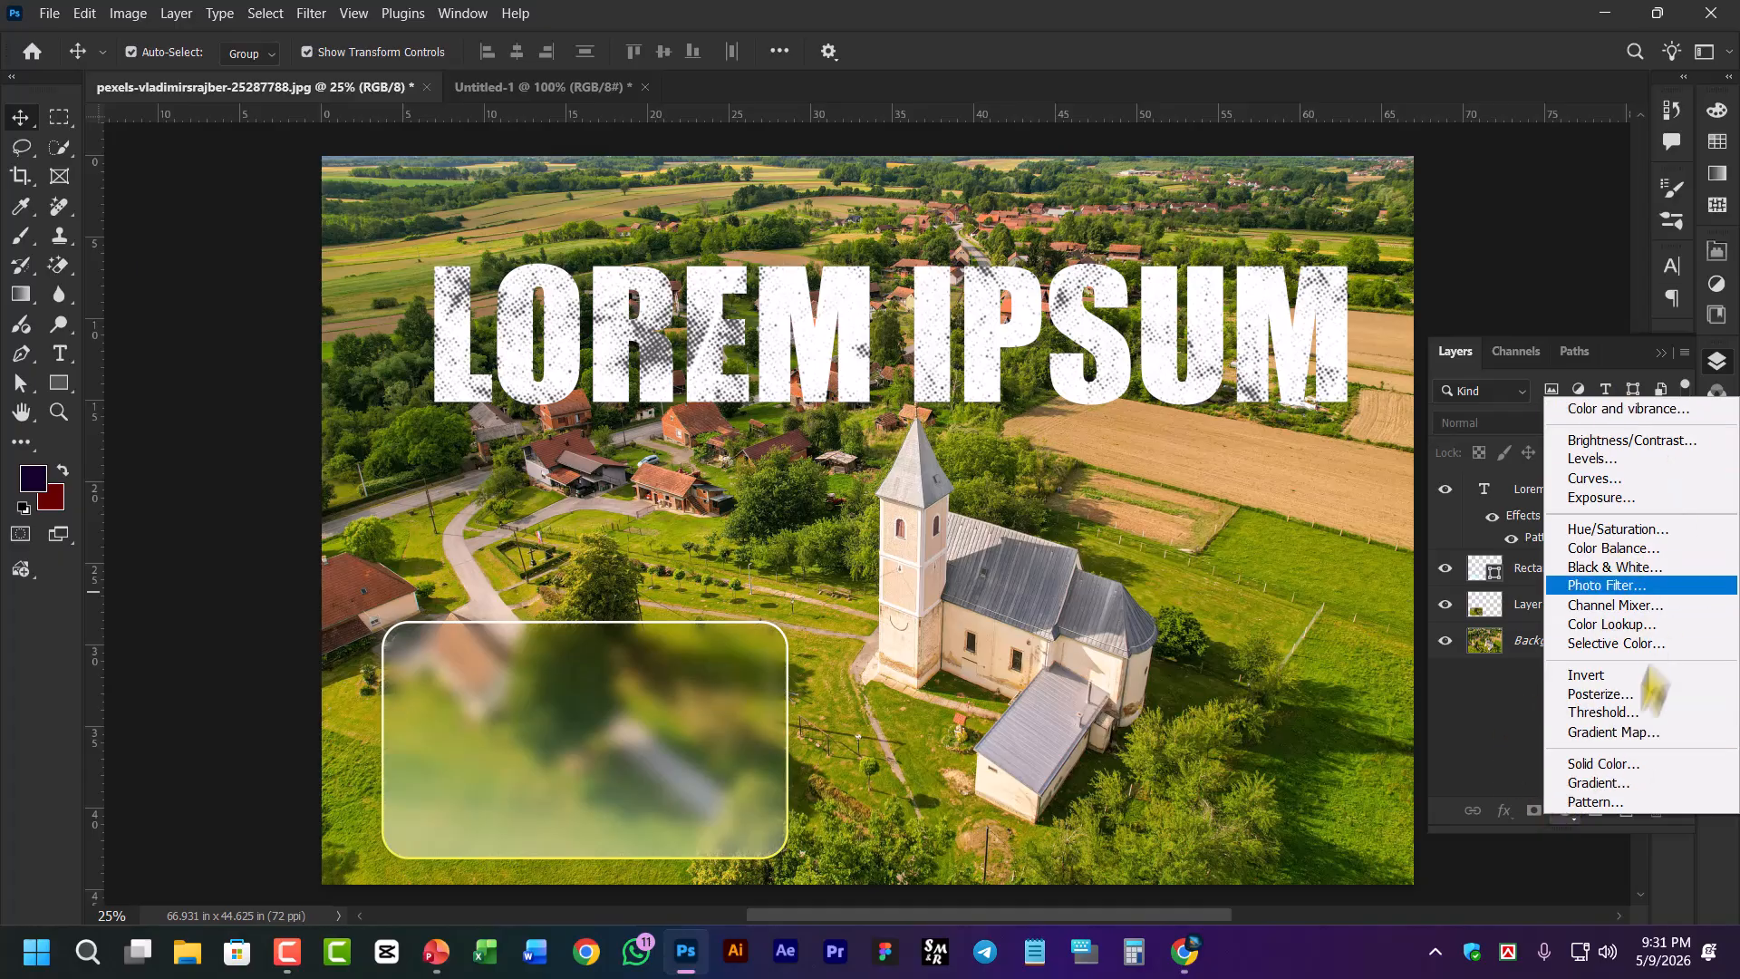
left_click(1494, 749)
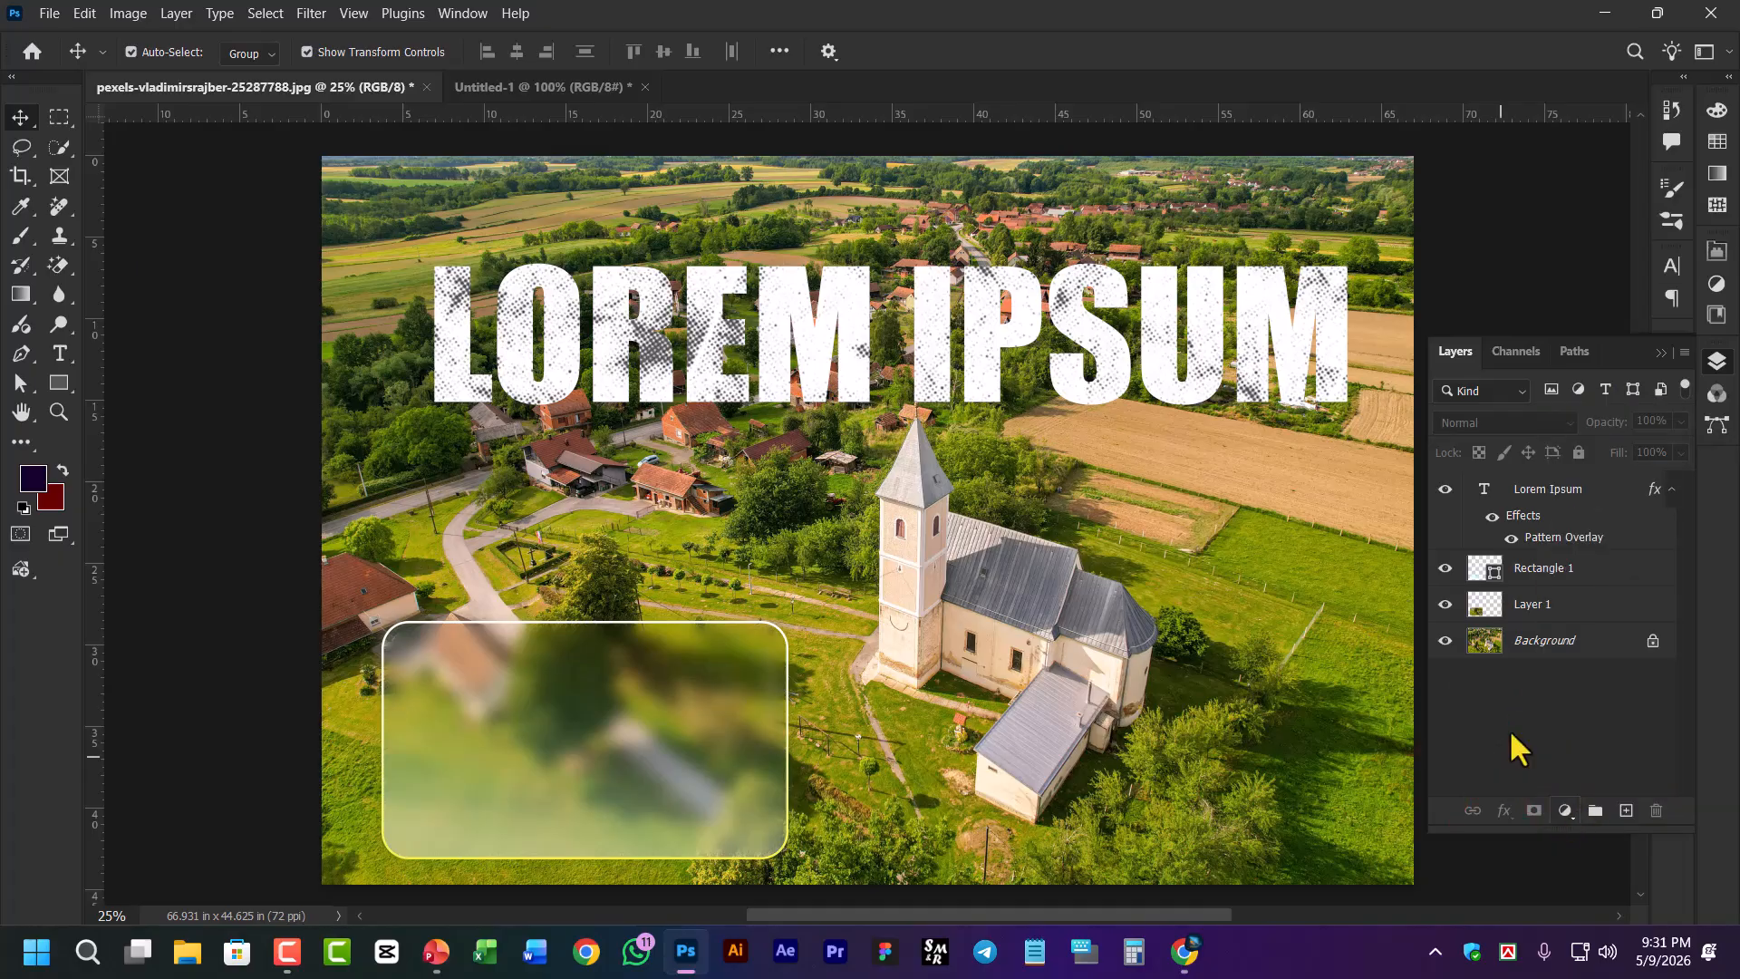
left_click(1566, 812)
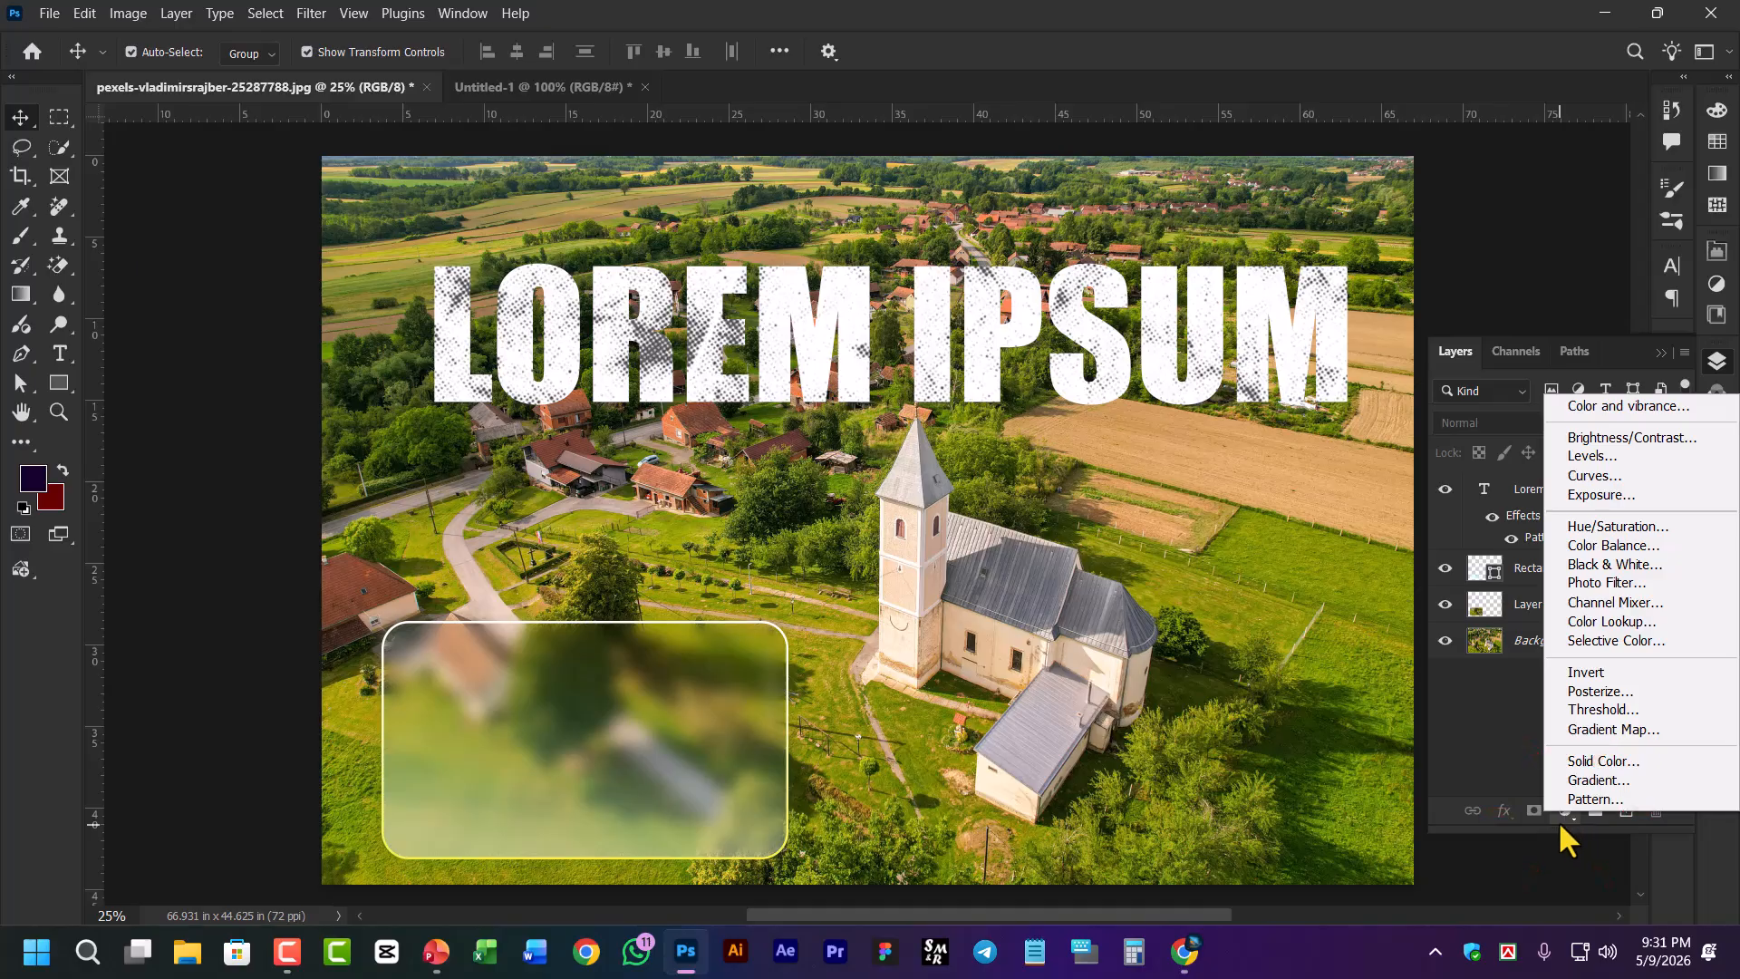
left_click(1561, 827)
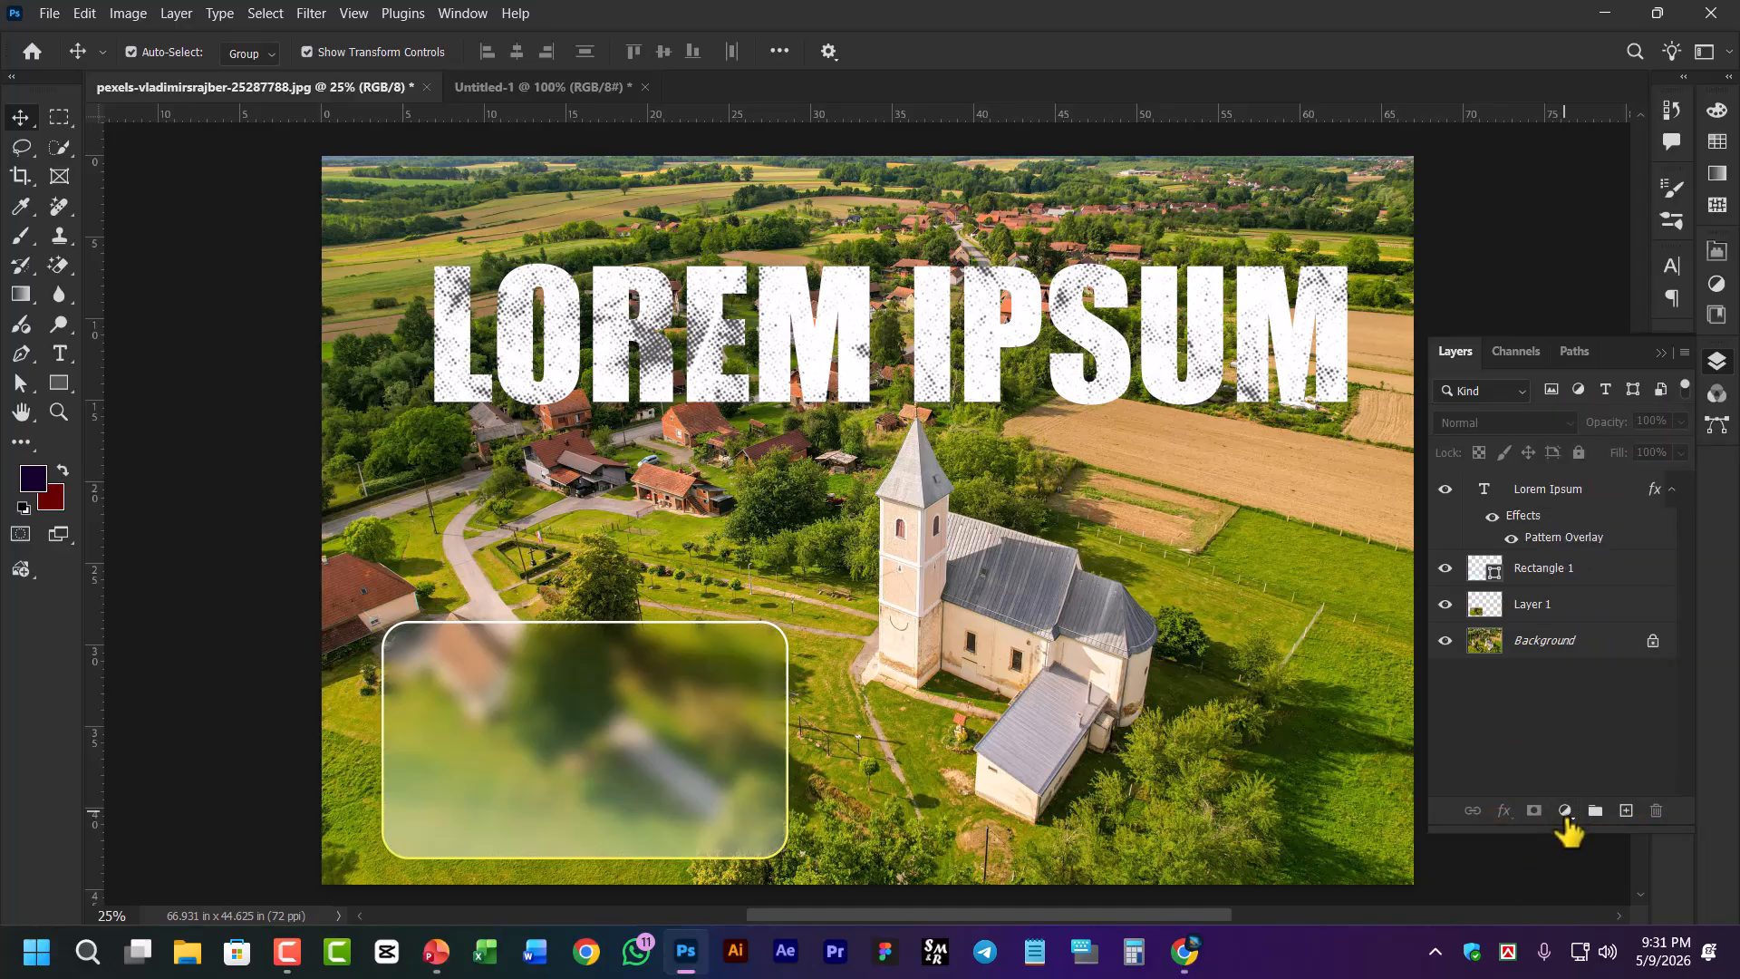
left_click(1567, 816)
left_click(1508, 732)
Compare the direct image adjustments offered with and without the Background layer selected against the adjustment layer types
left_click(128, 15)
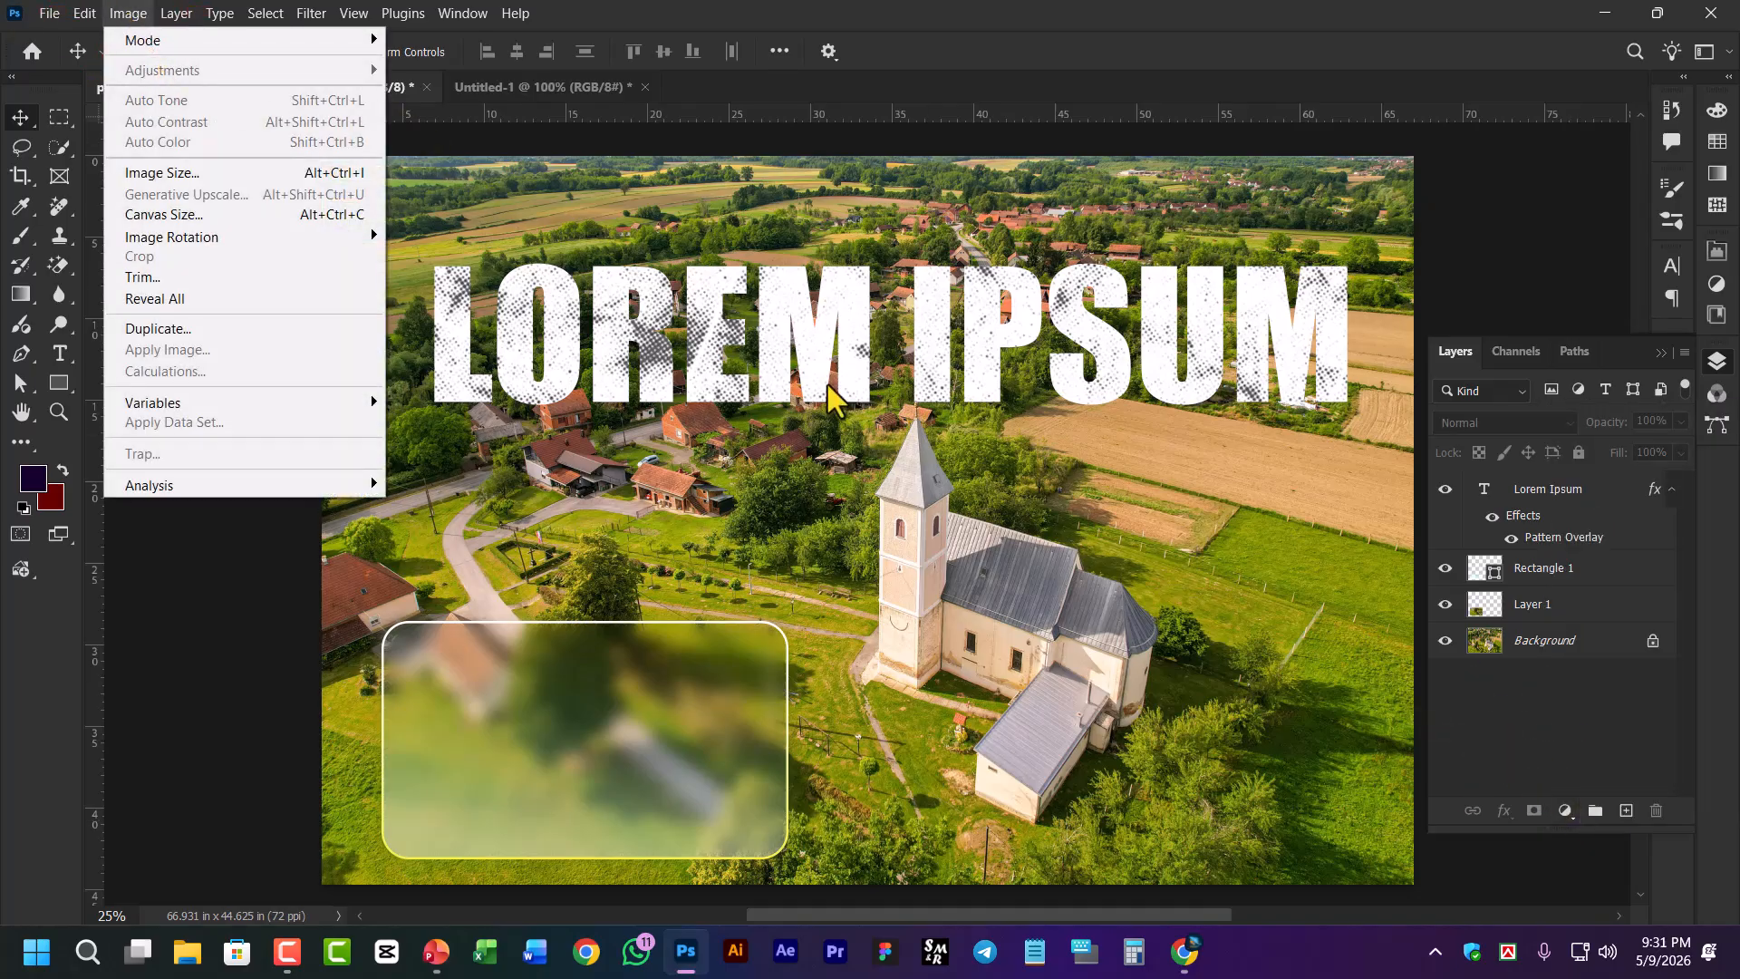
left_click(832, 399)
left_click(128, 13)
left_click(1514, 638)
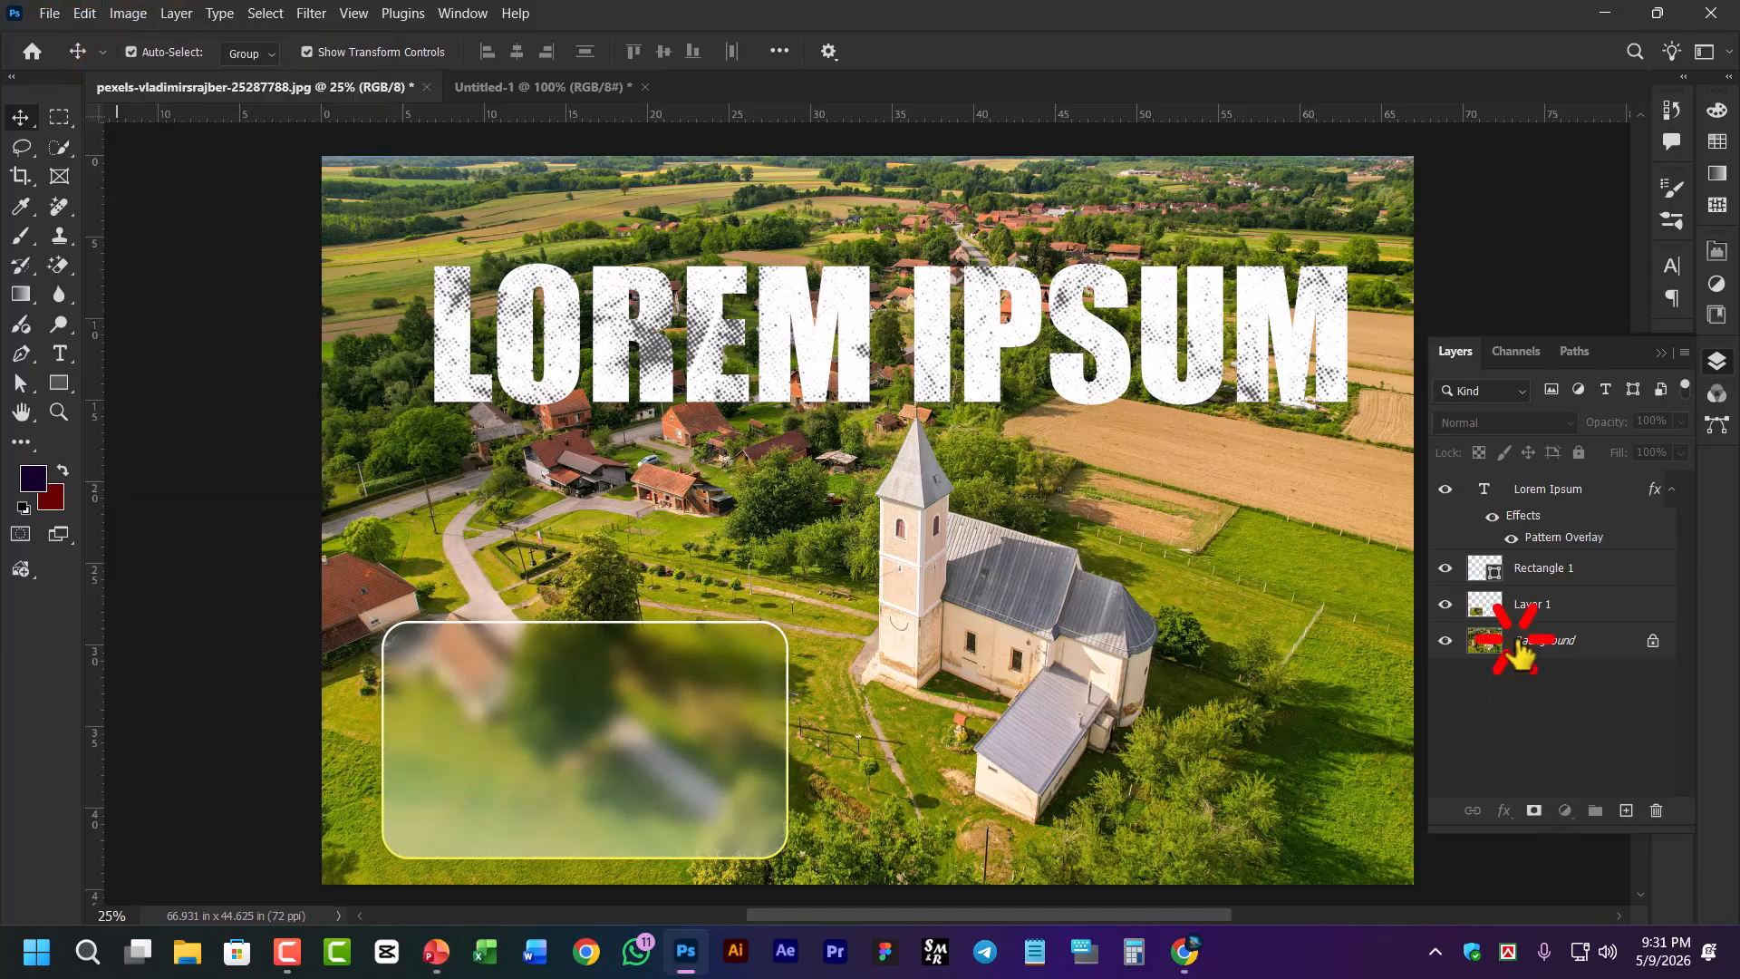
left_click(128, 15)
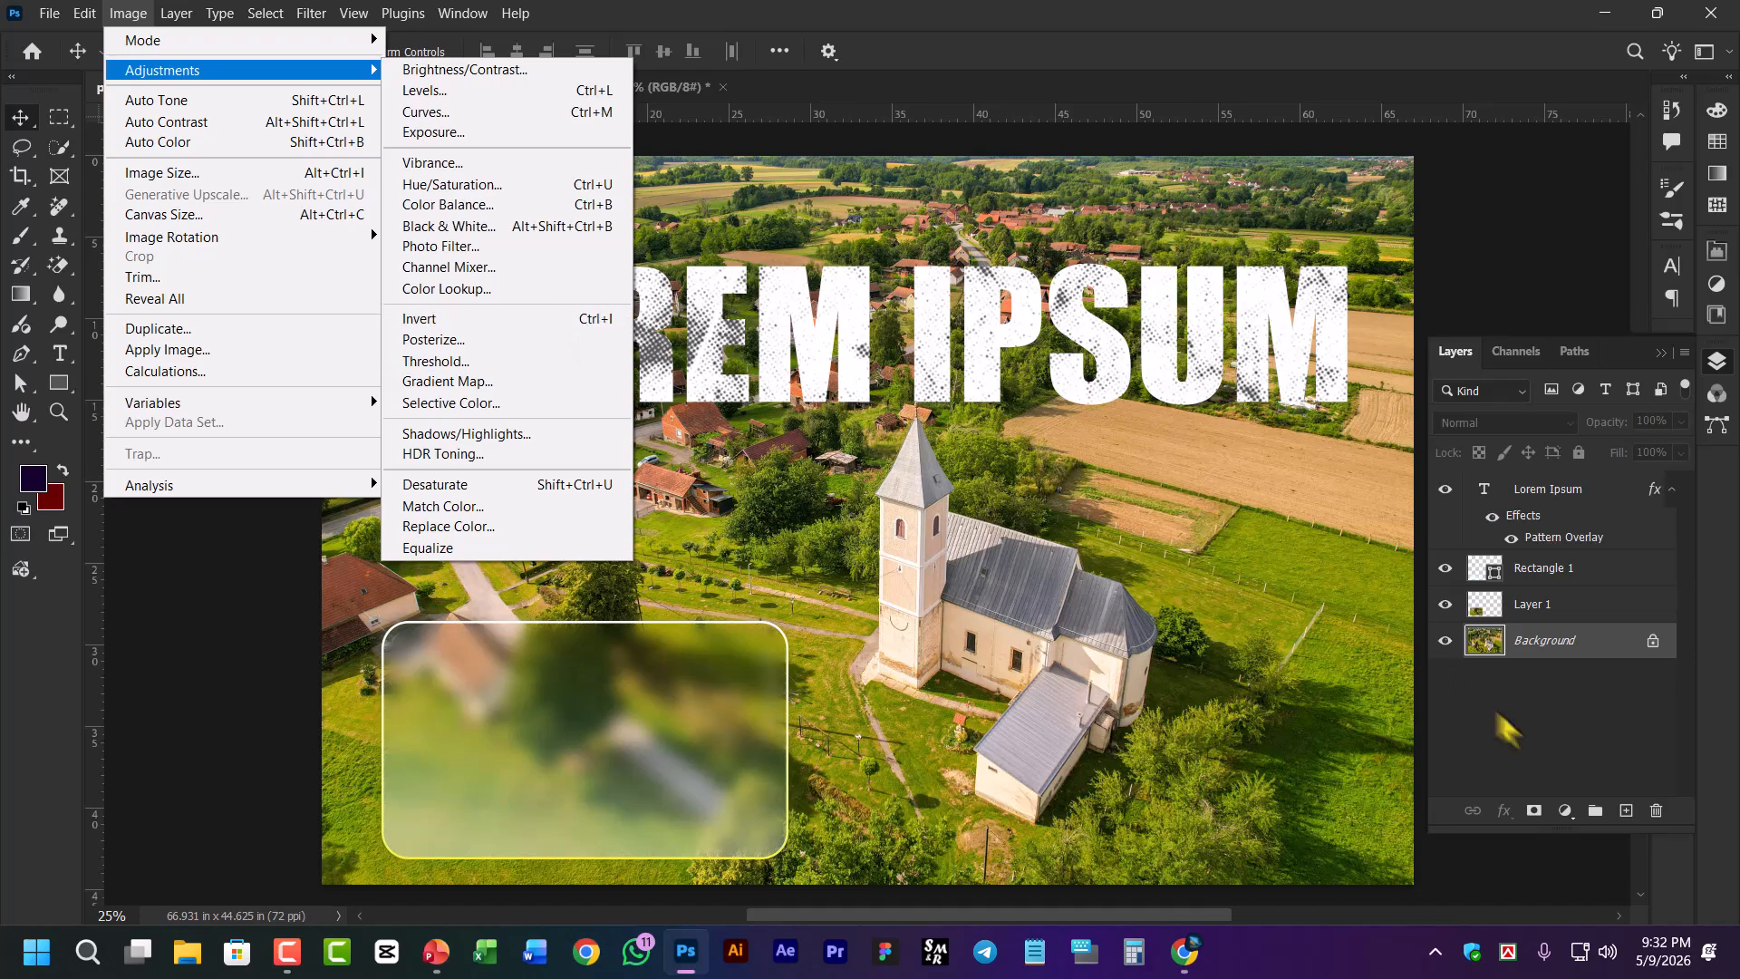
left_click(1572, 761)
left_click(1566, 809)
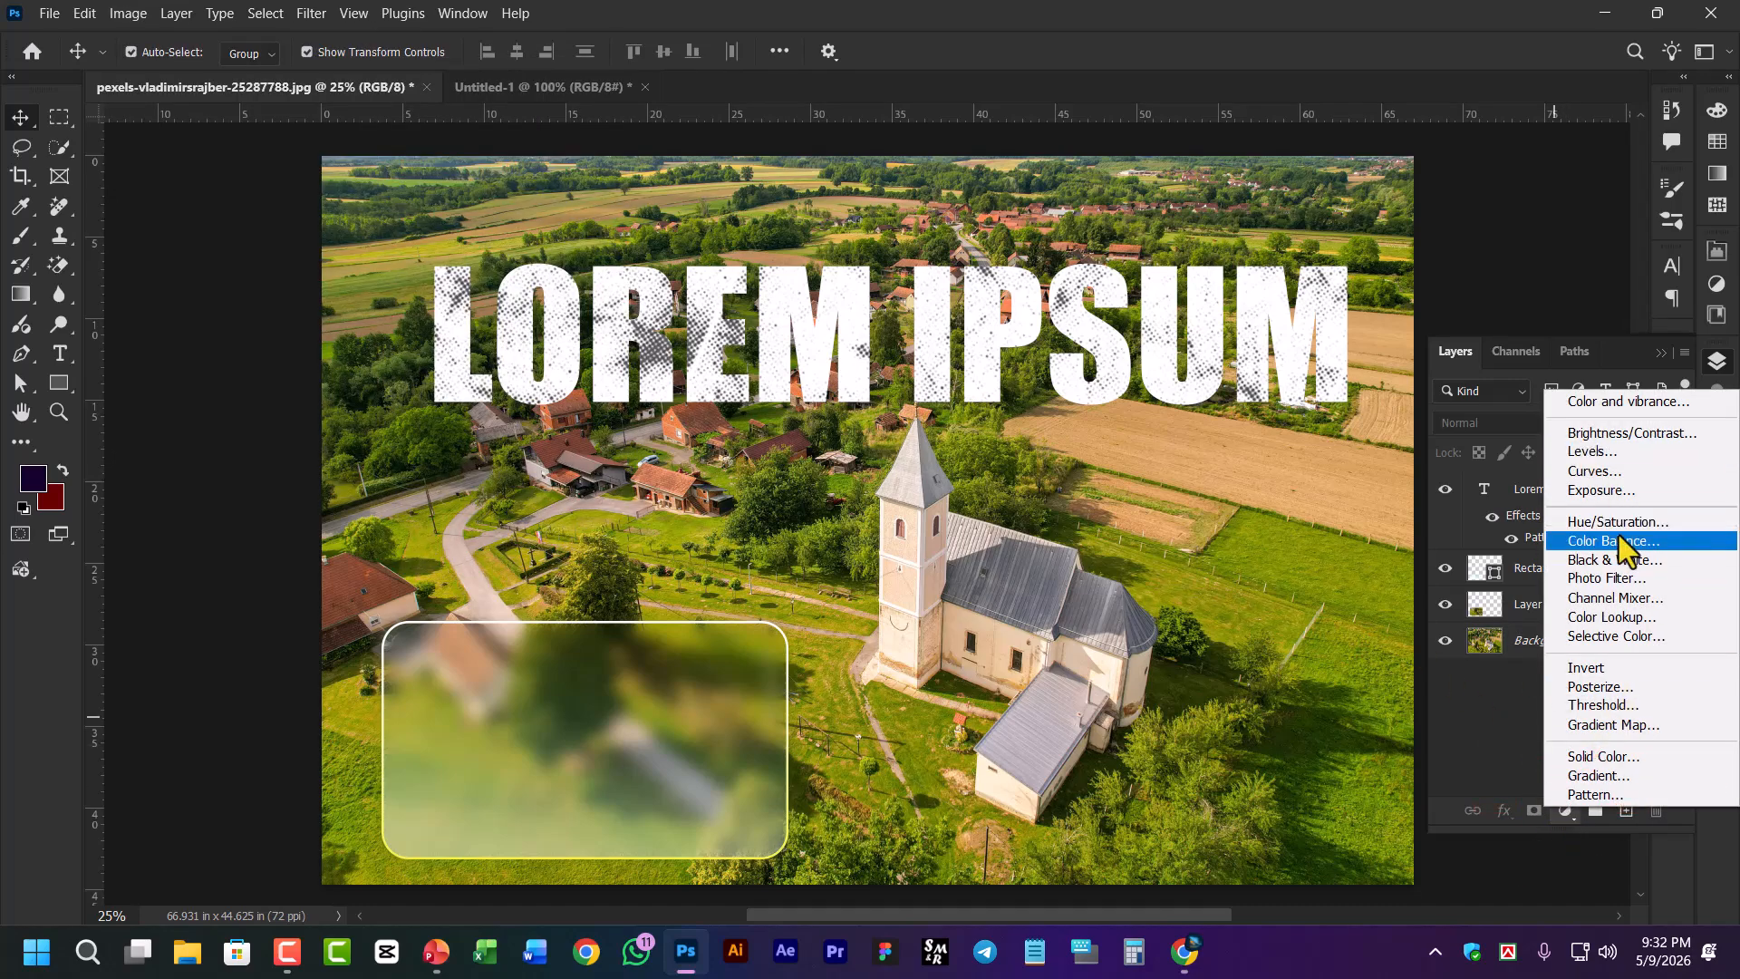
left_click(1541, 688)
left_click(143, 14)
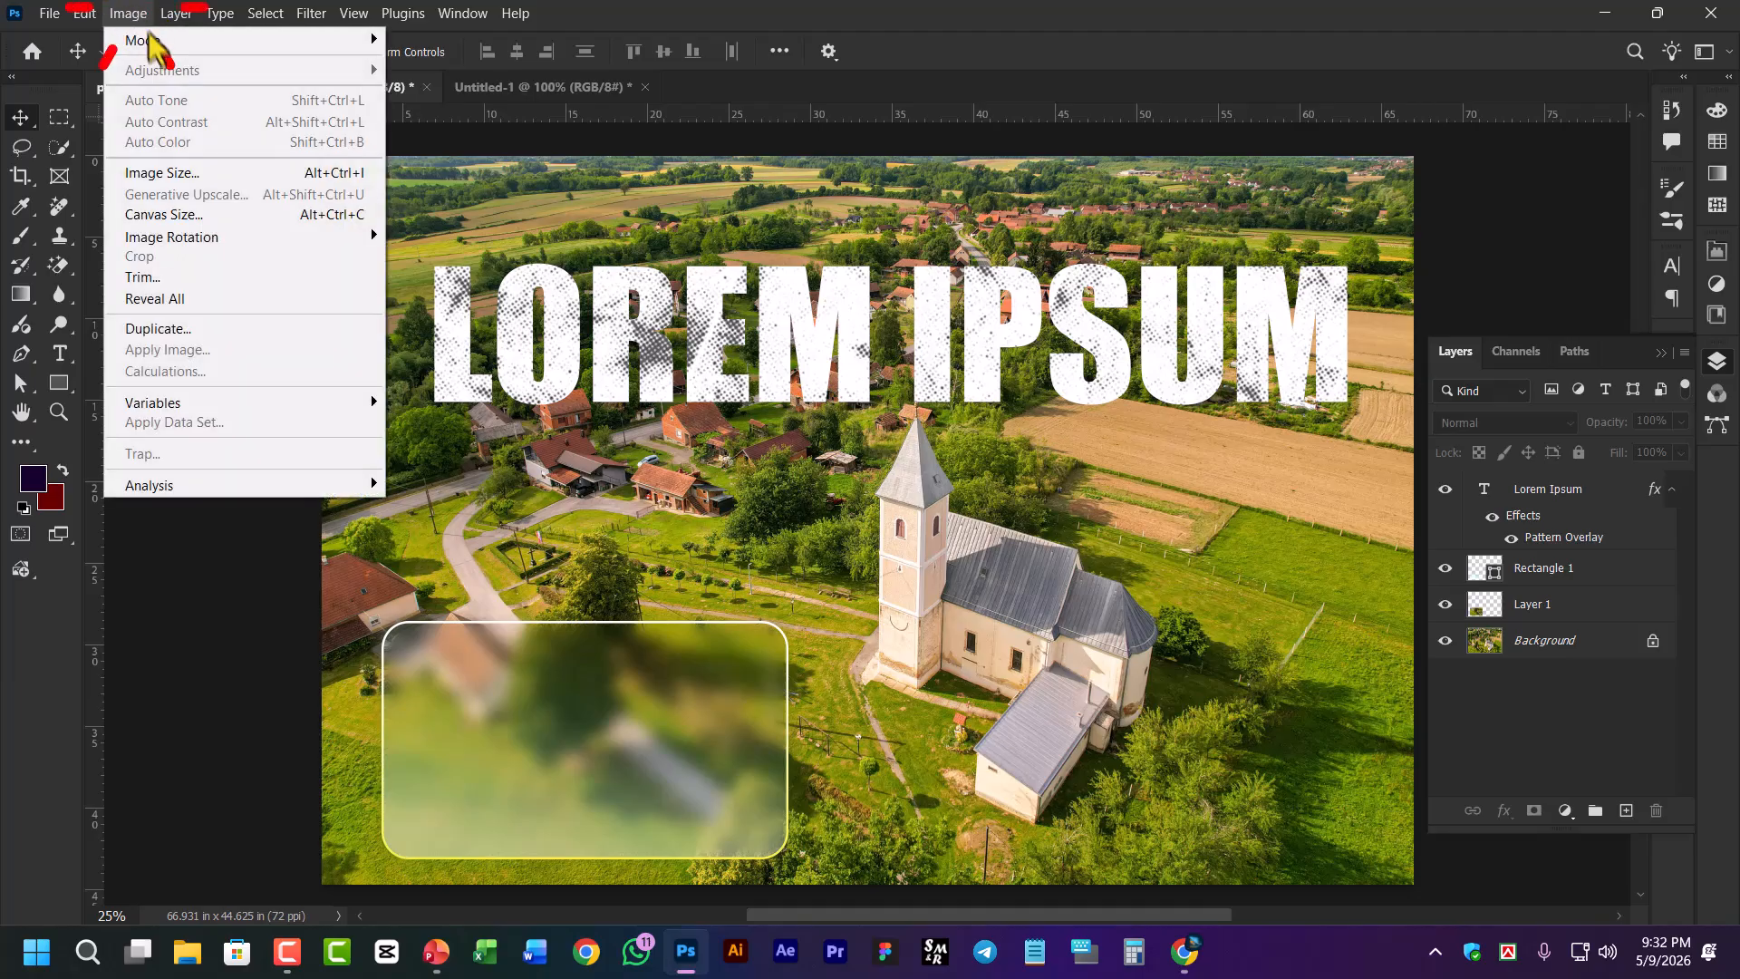
left_click(845, 386)
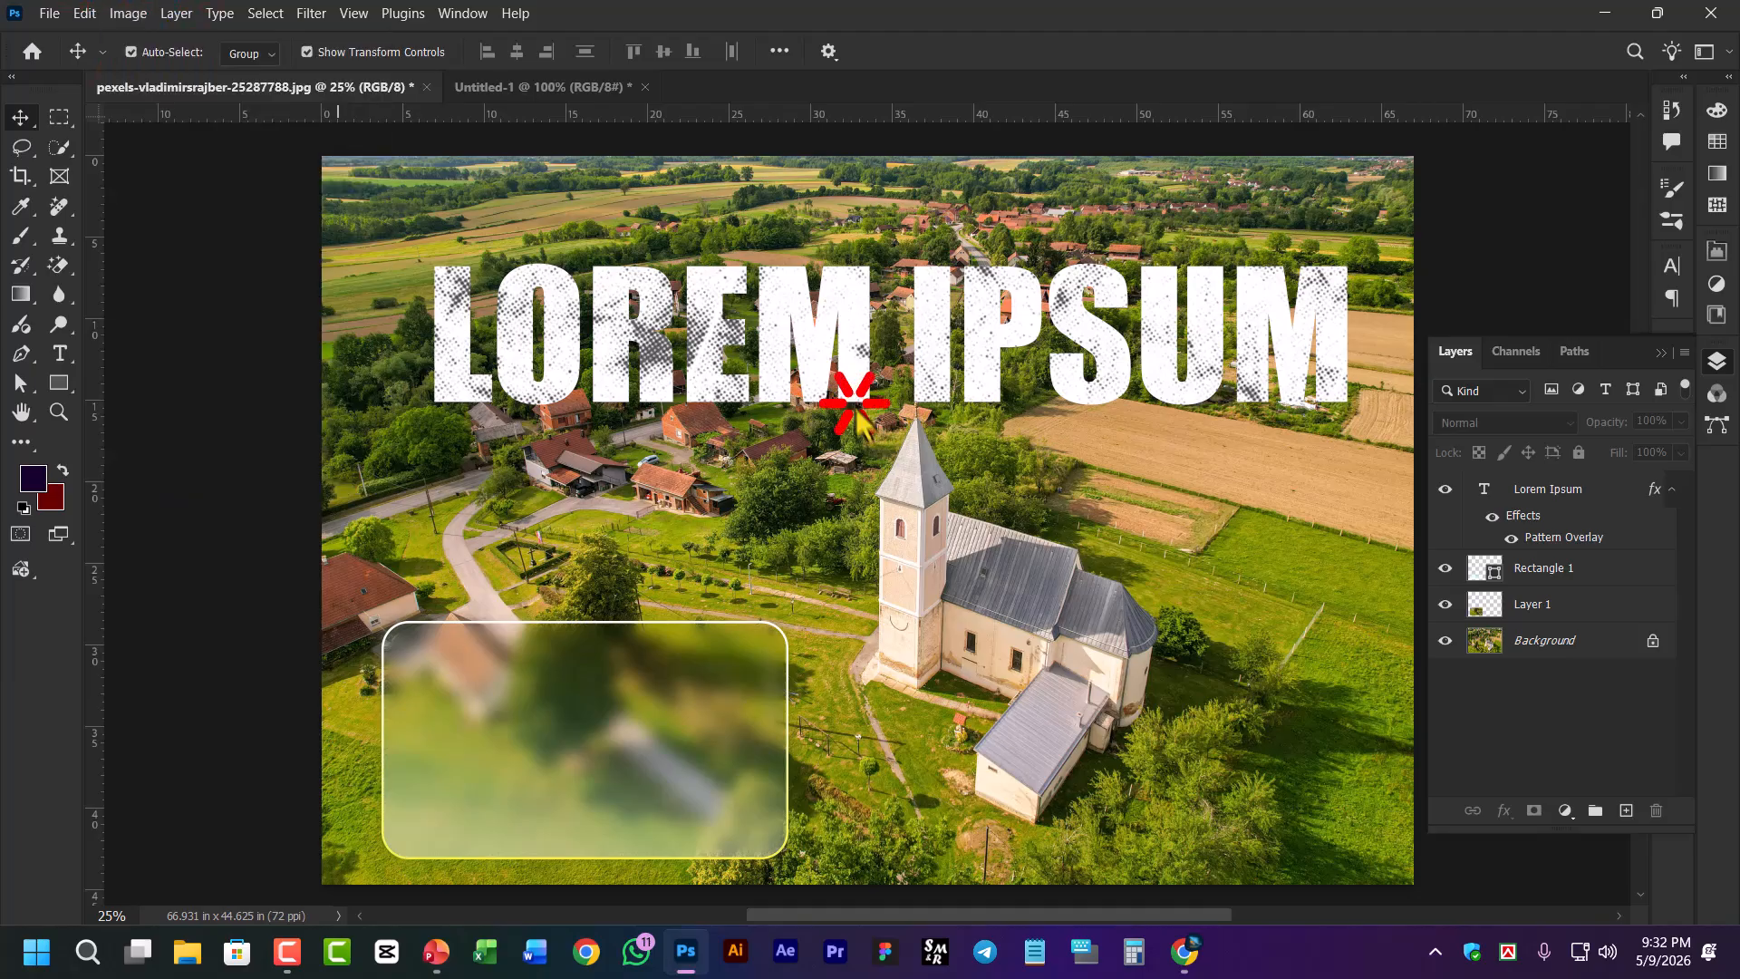
left_click(1502, 659)
left_click(136, 13)
mouse_move(154, 72)
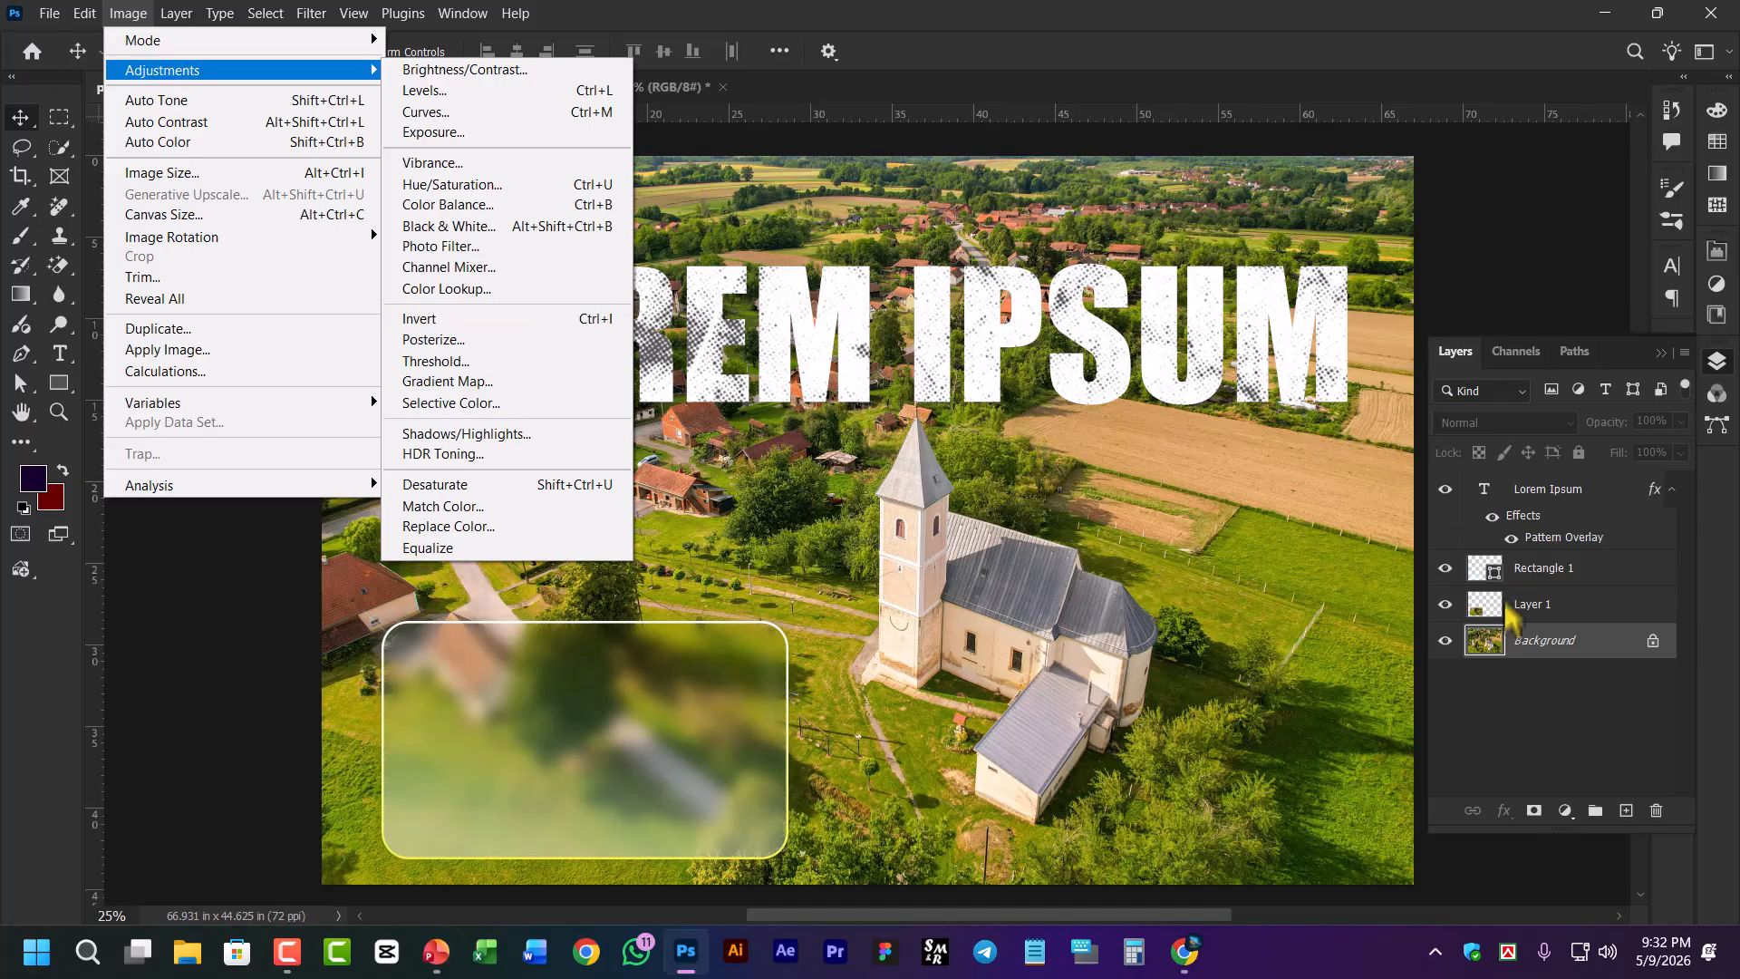
left_click(1542, 705)
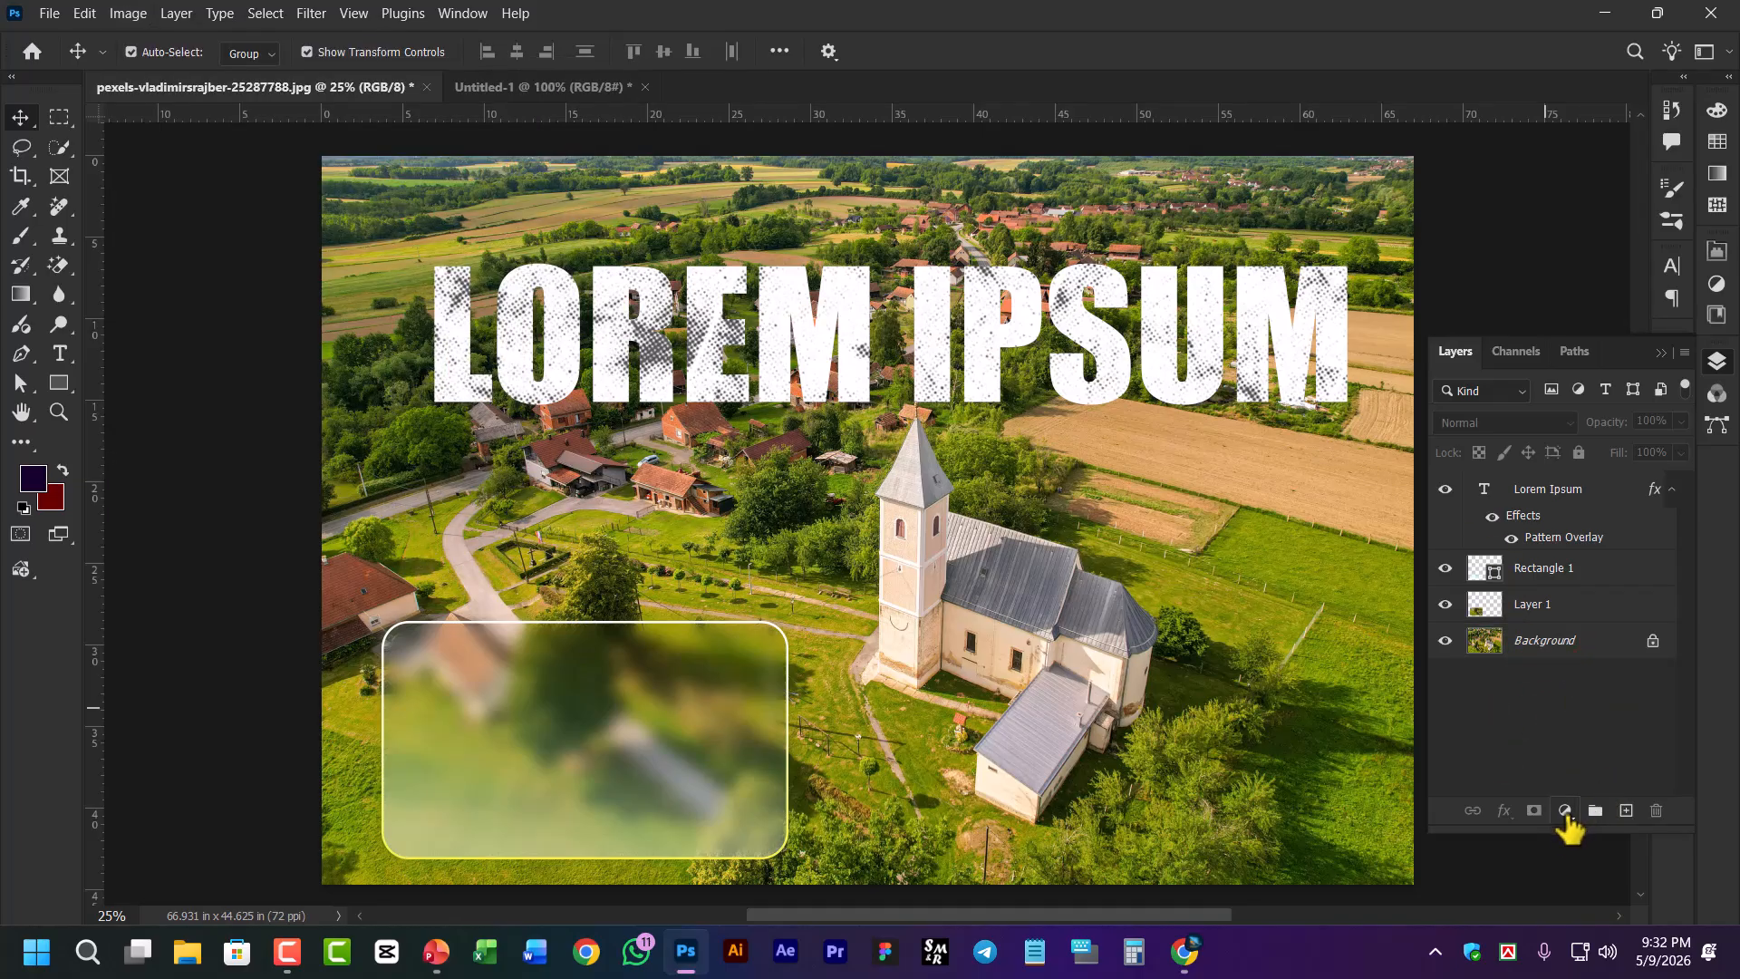
left_click(1565, 811)
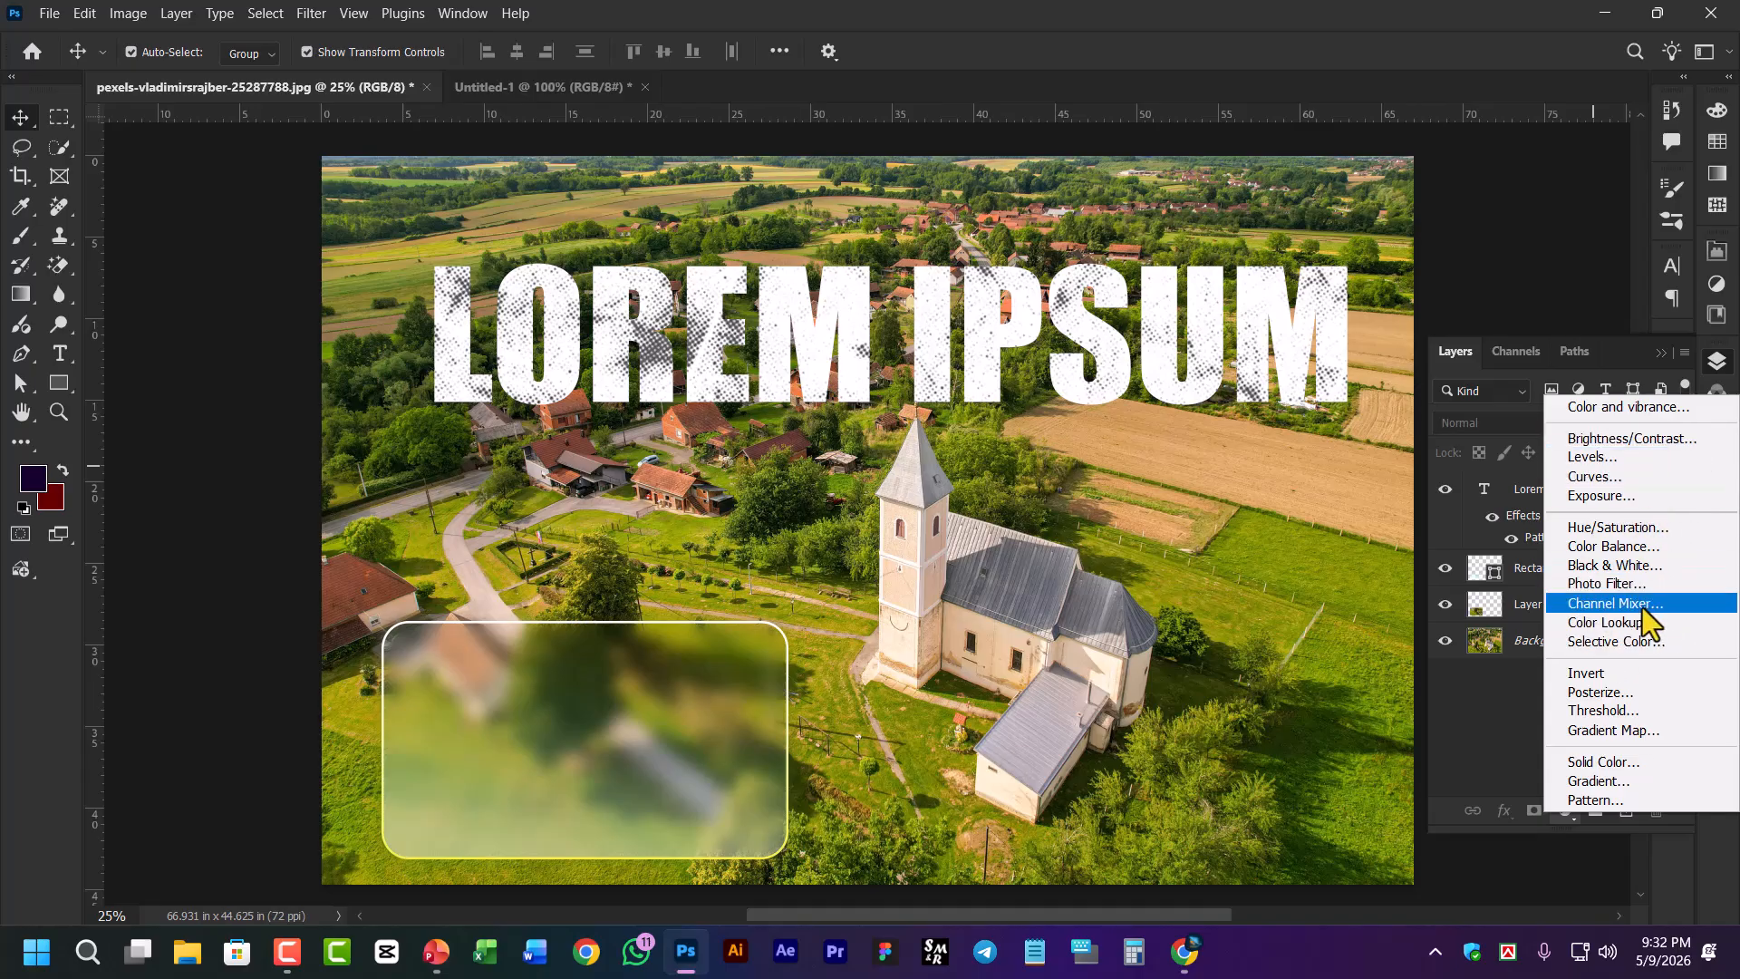
left_click(1507, 713)
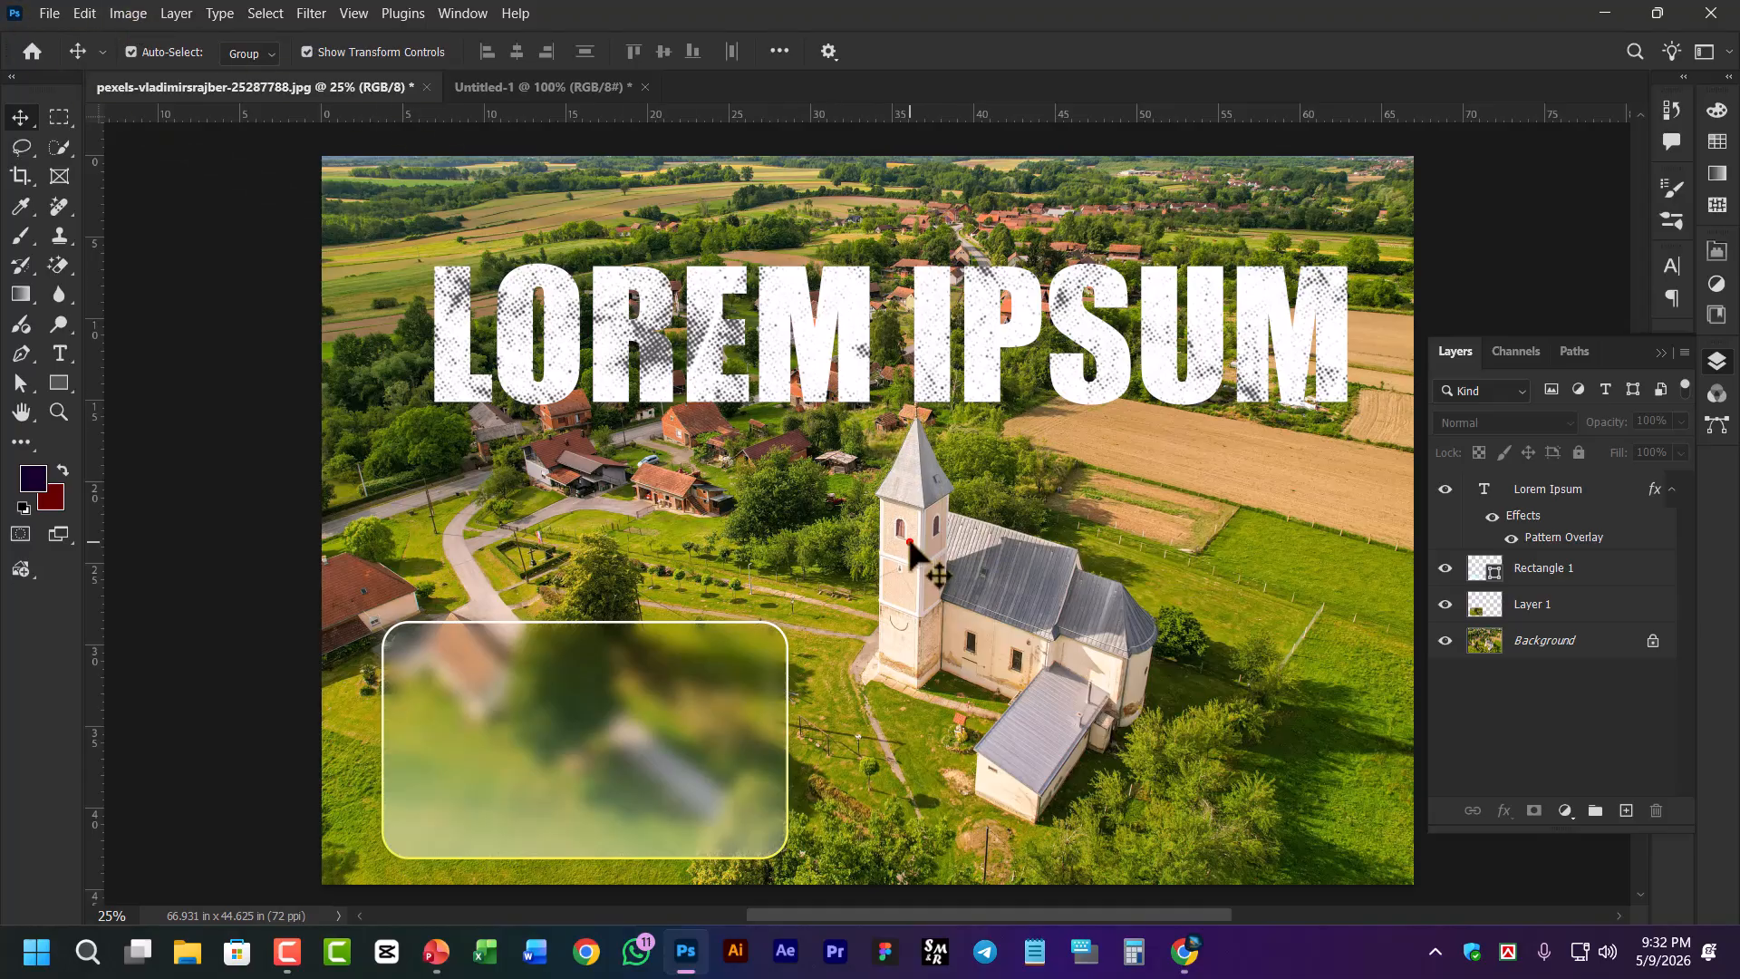
left_click(1030, 589)
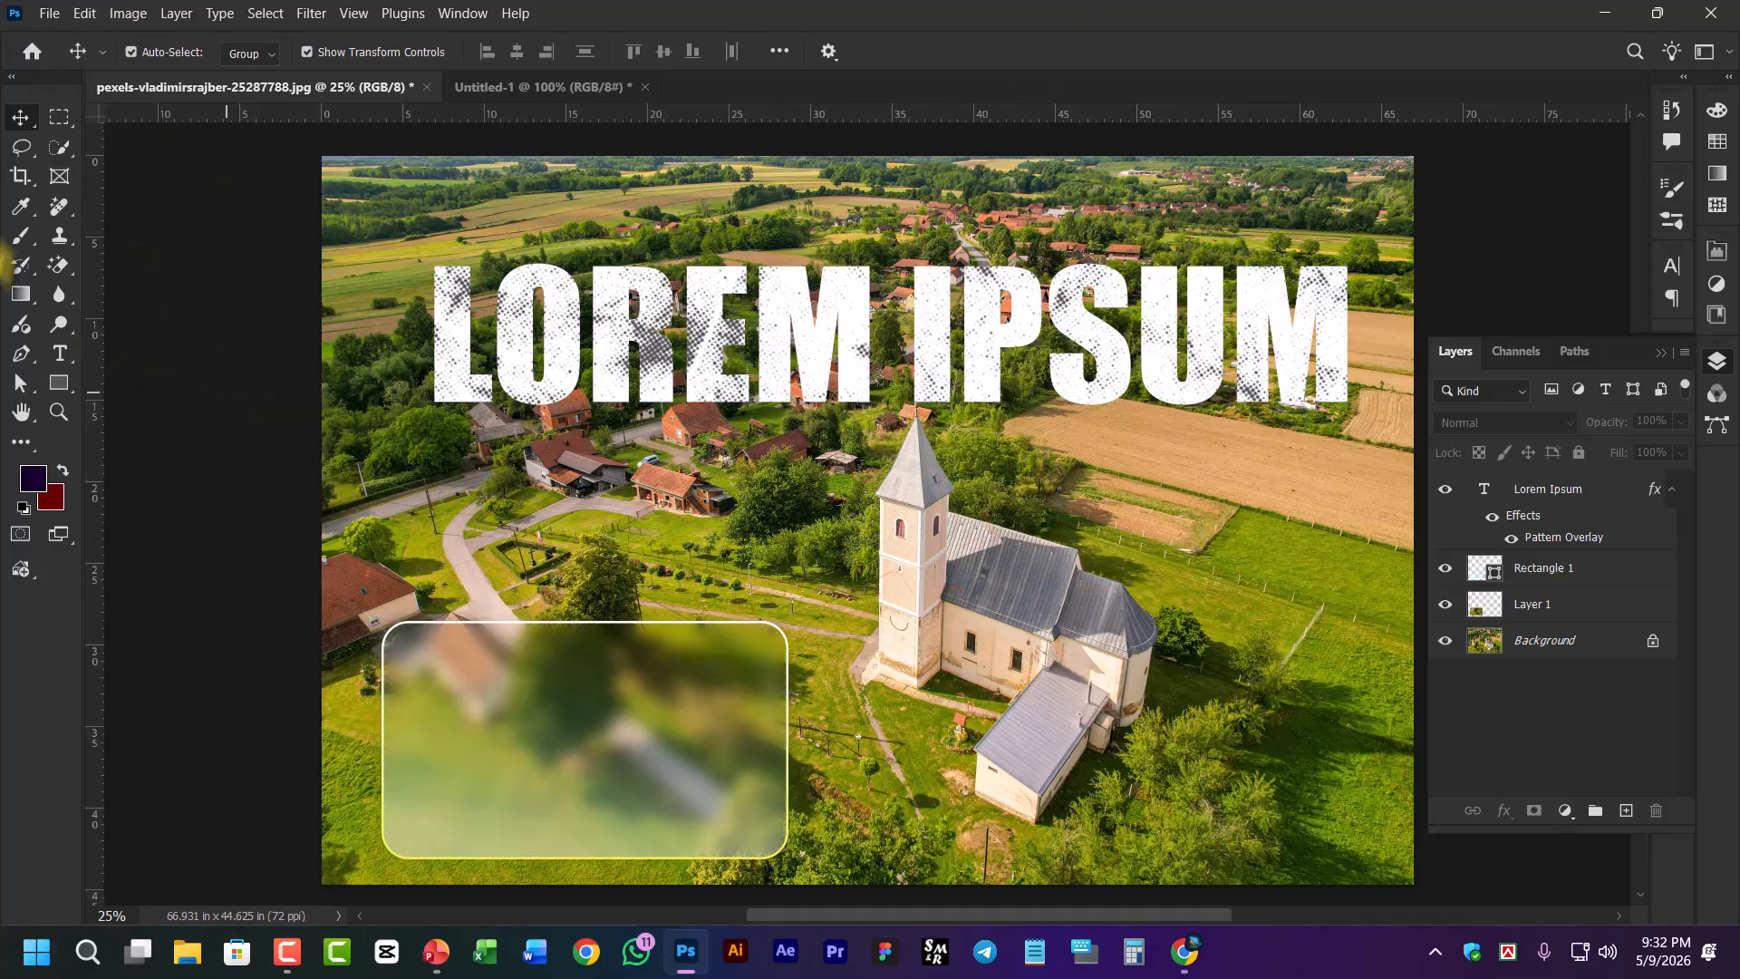
left_click(939, 565)
Open the recent file "Offline Batch Ads Design.psd"
left_click(540, 83)
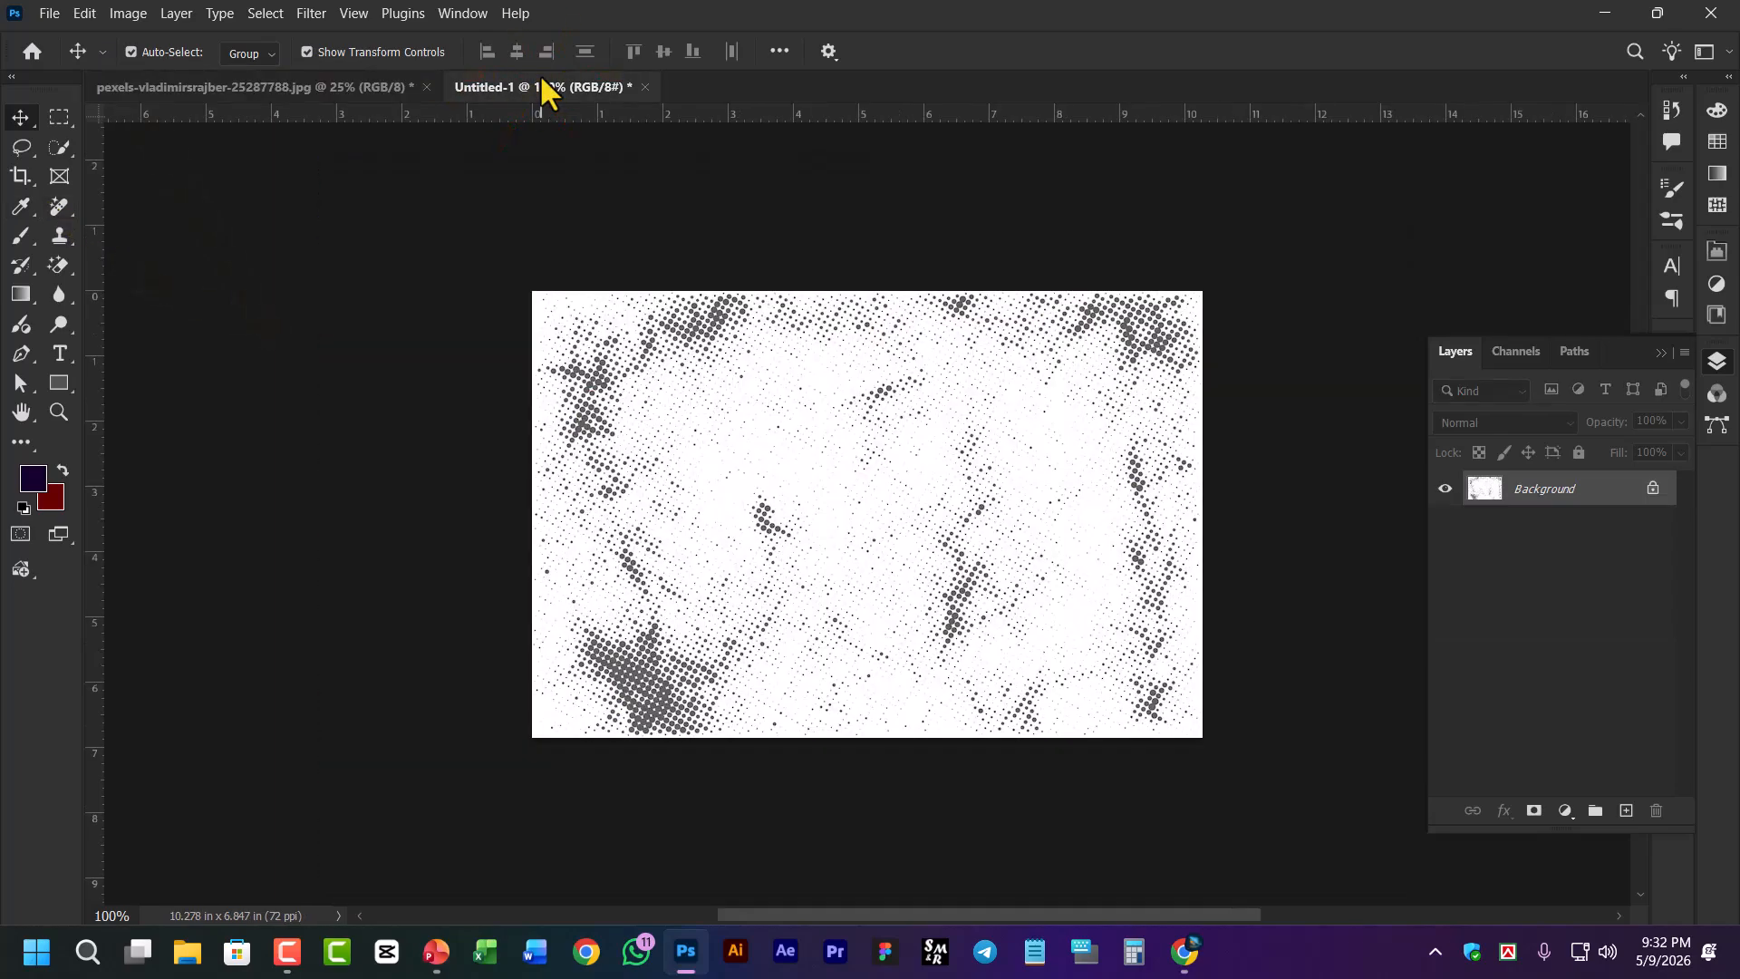
left_click(42, 13)
left_click(116, 145)
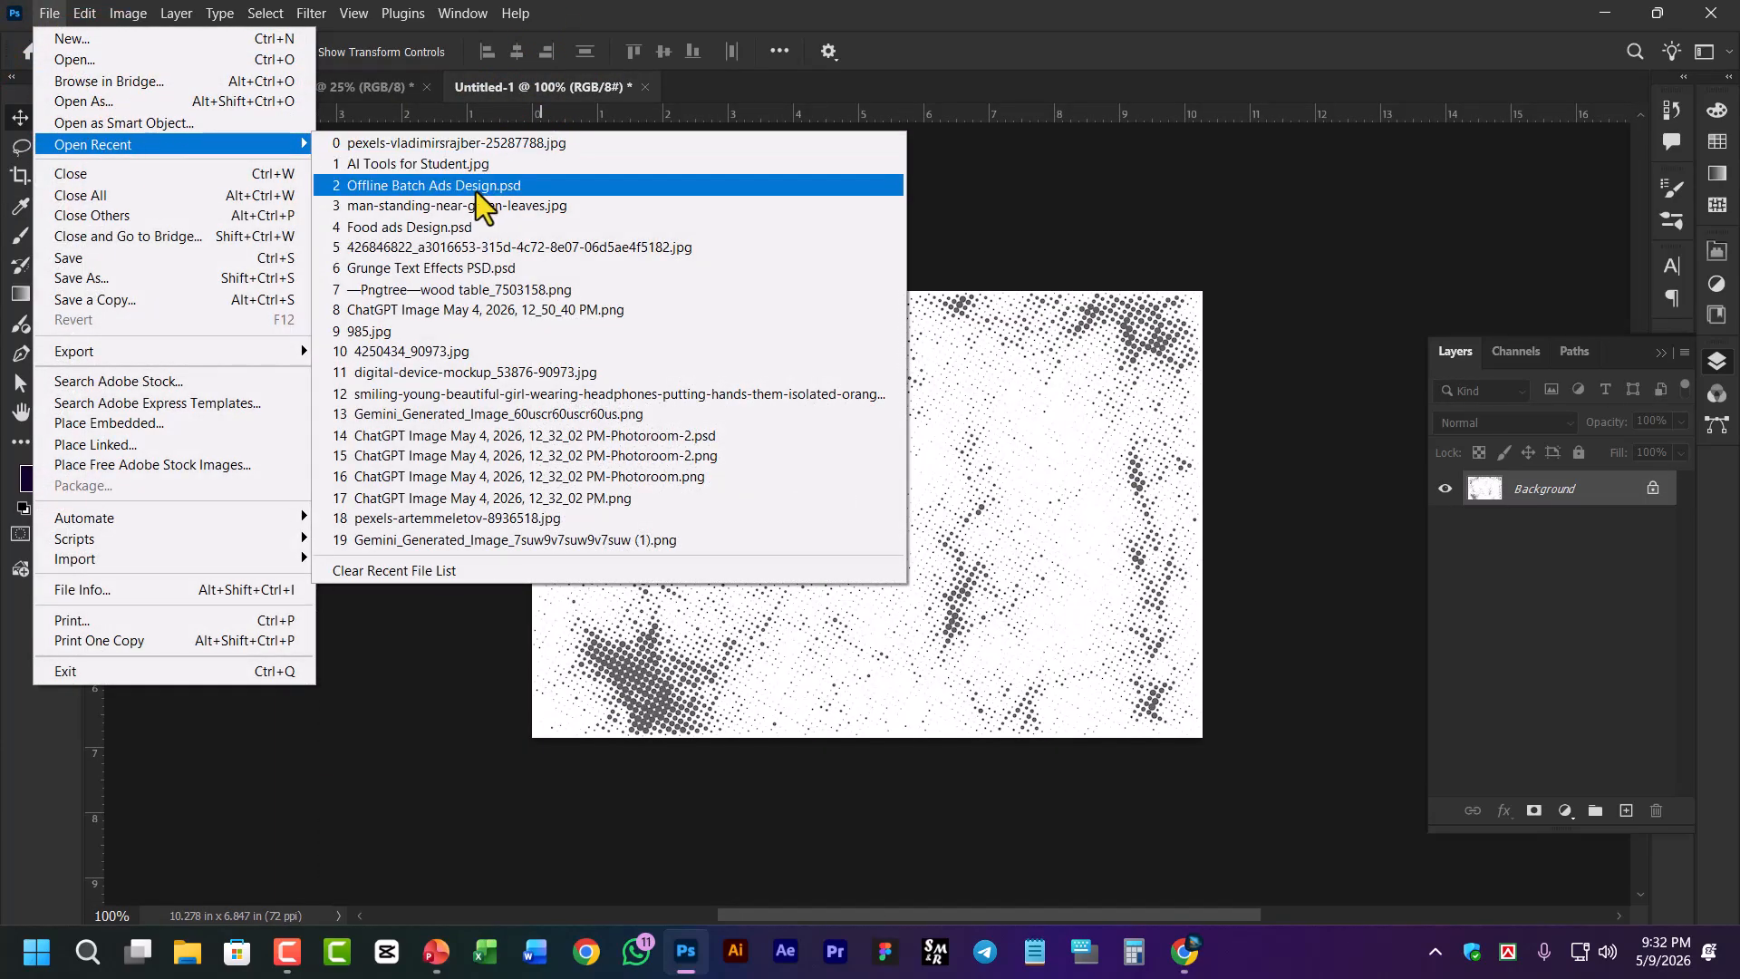
left_click(476, 186)
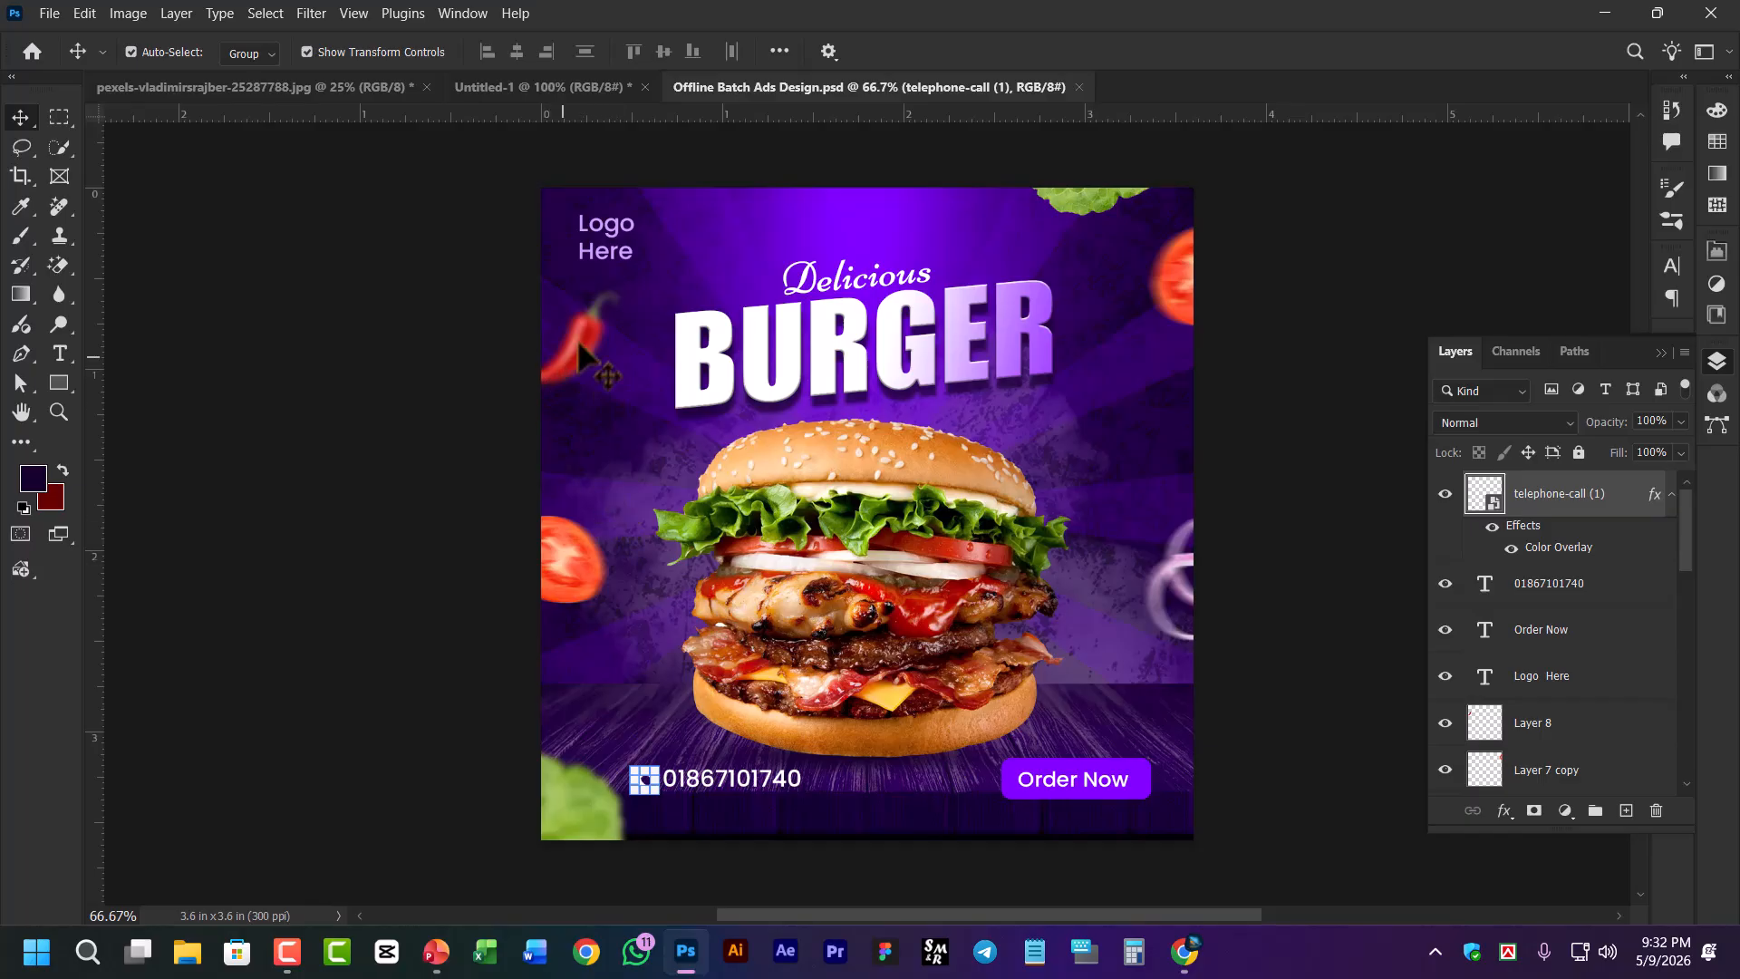
Try shifting the red chili layer (Layer 8) to yellow with a direct Hue/Saturation adjustment, and cancel it
left_click(579, 343)
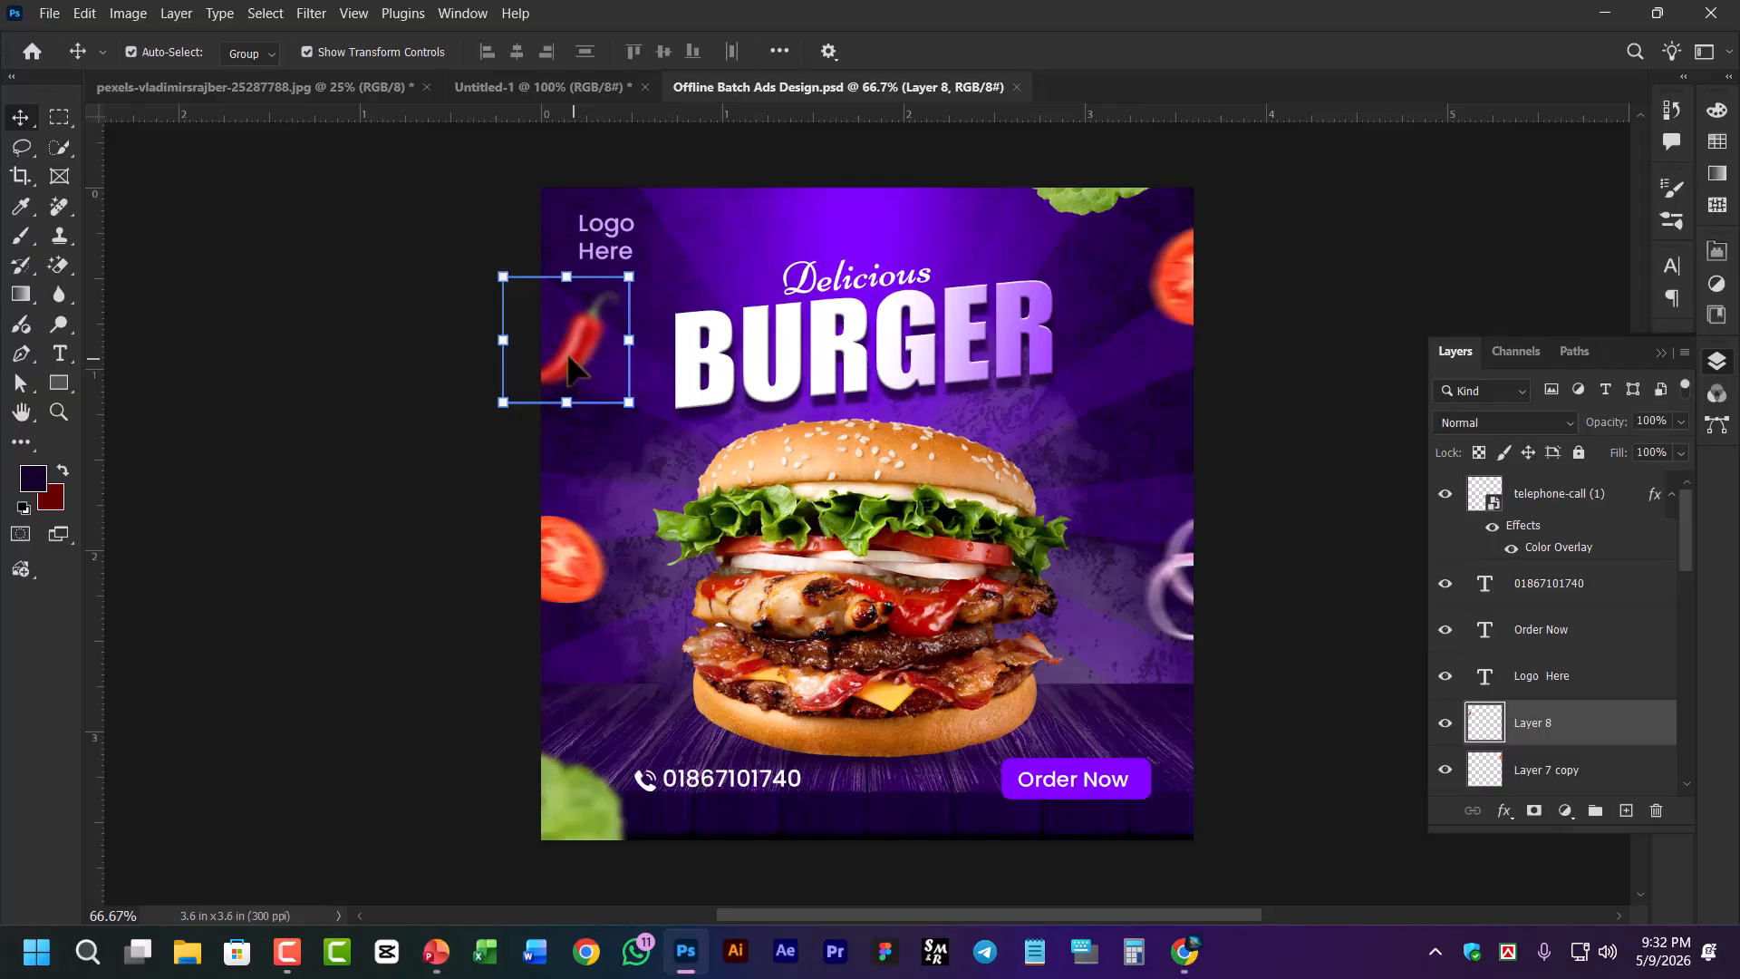
left_click(128, 14)
mouse_move(166, 82)
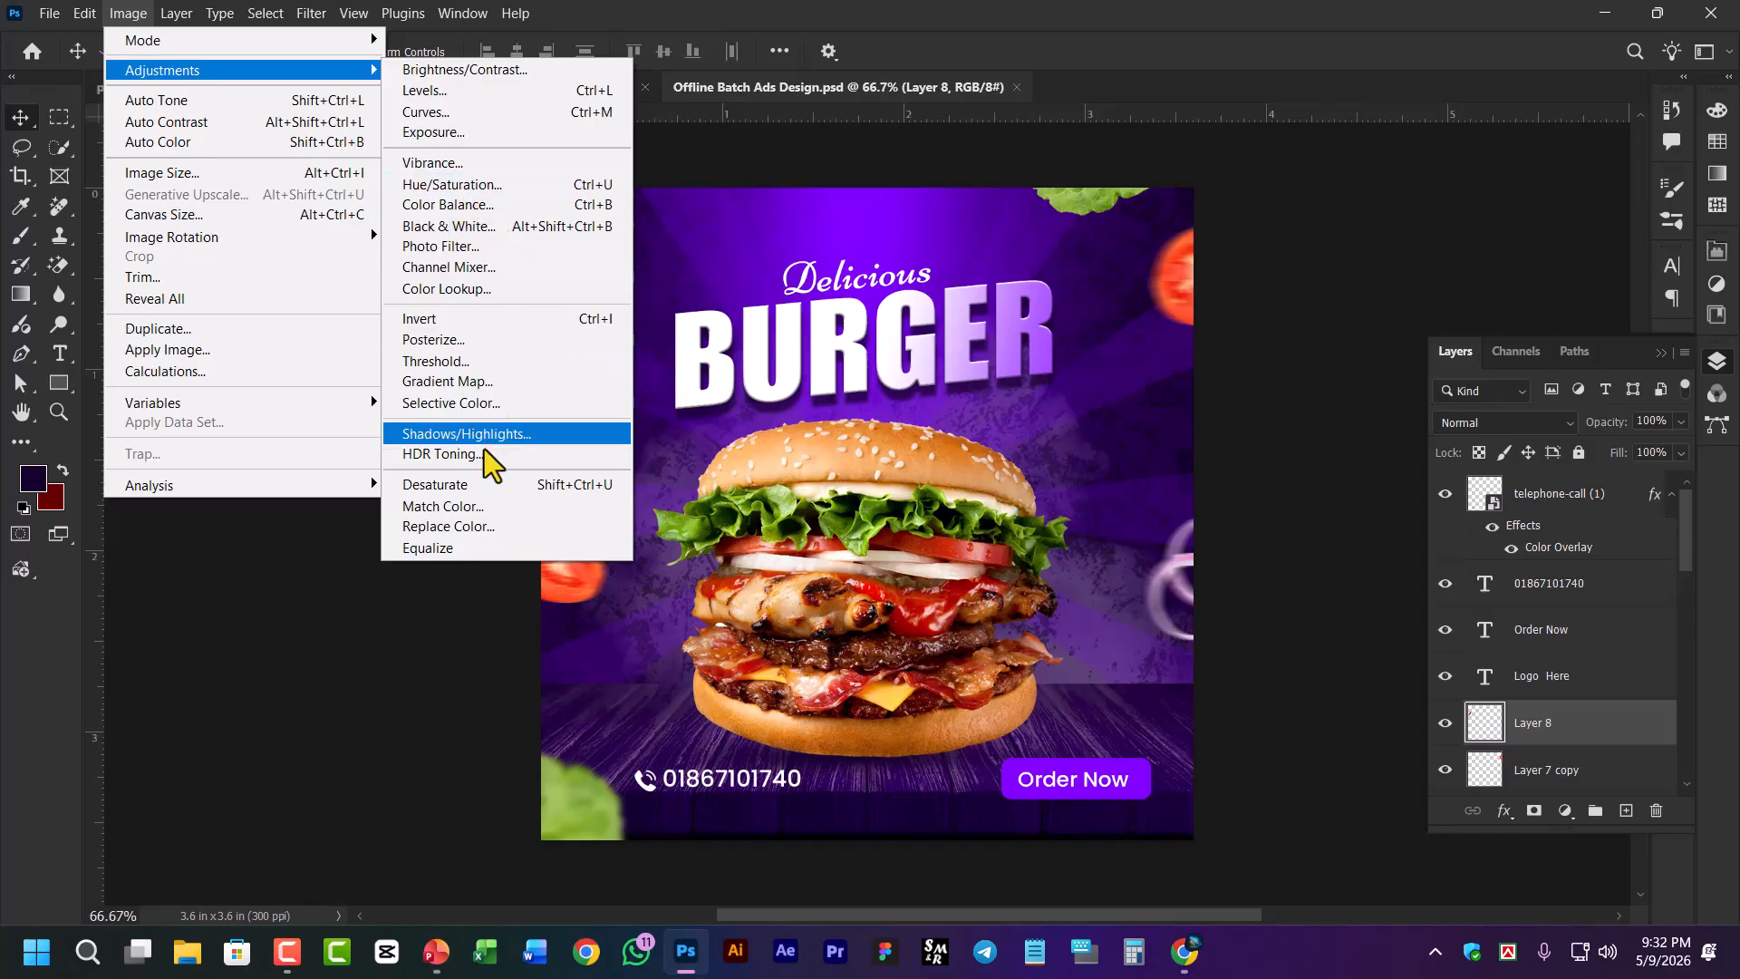
left_click(447, 187)
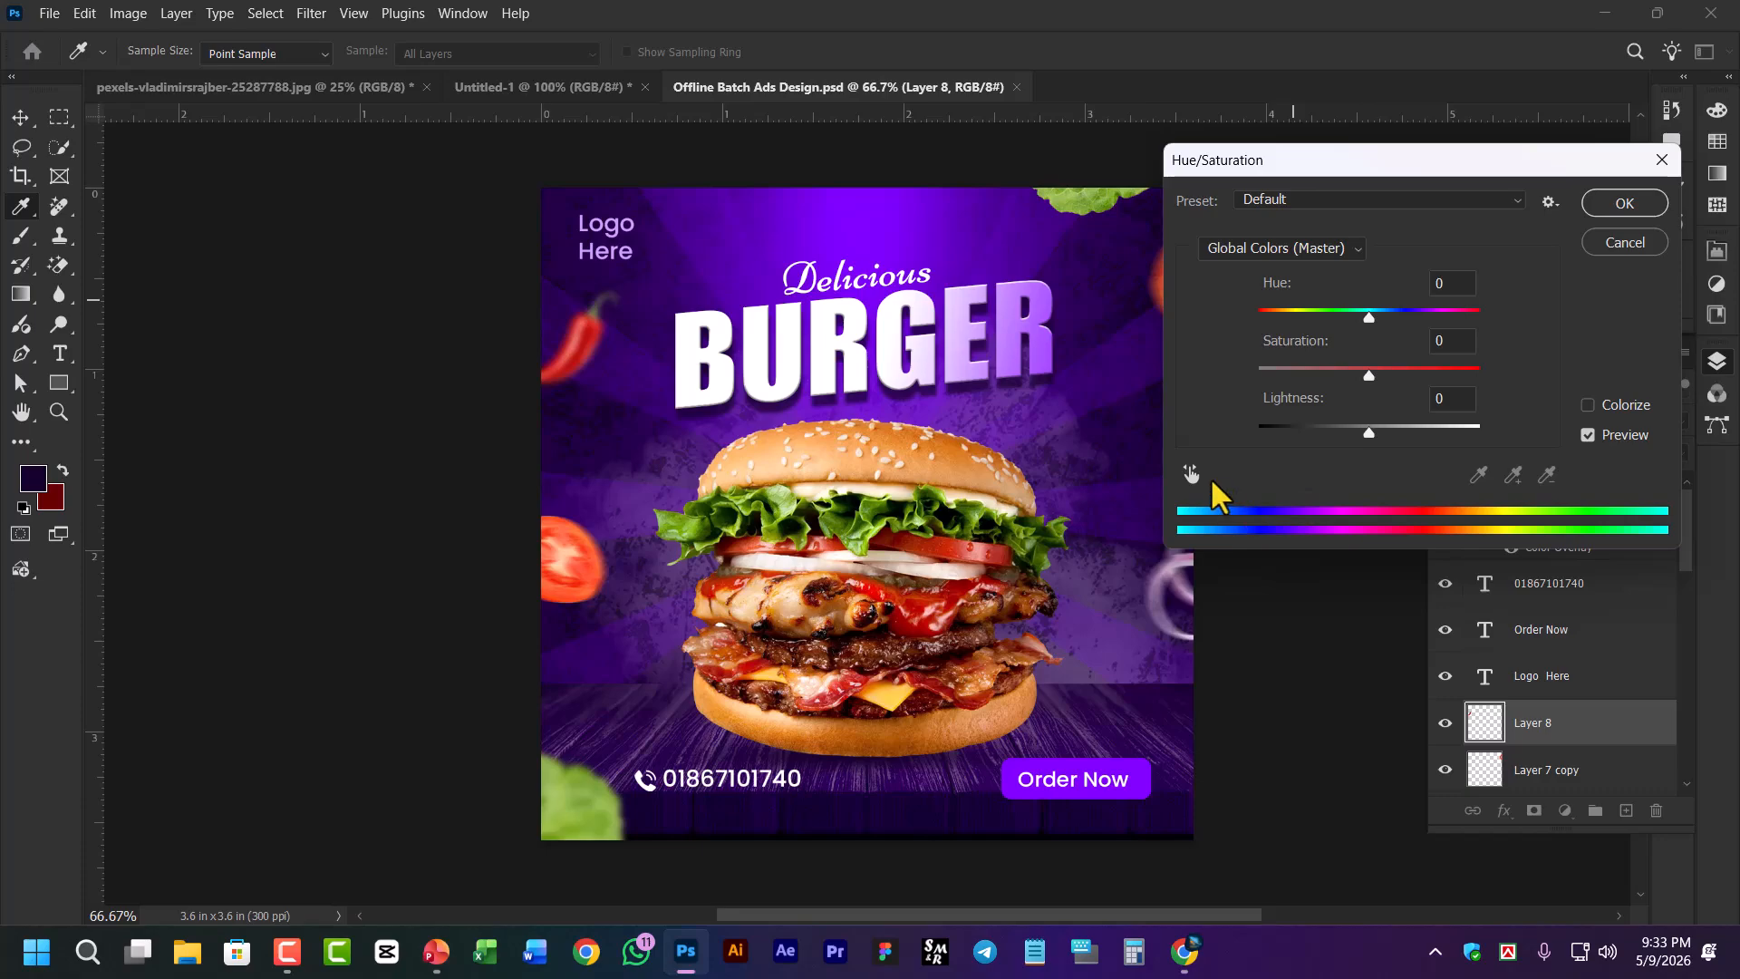
left_click_drag(1347, 319, 1432, 342)
left_click(1629, 241)
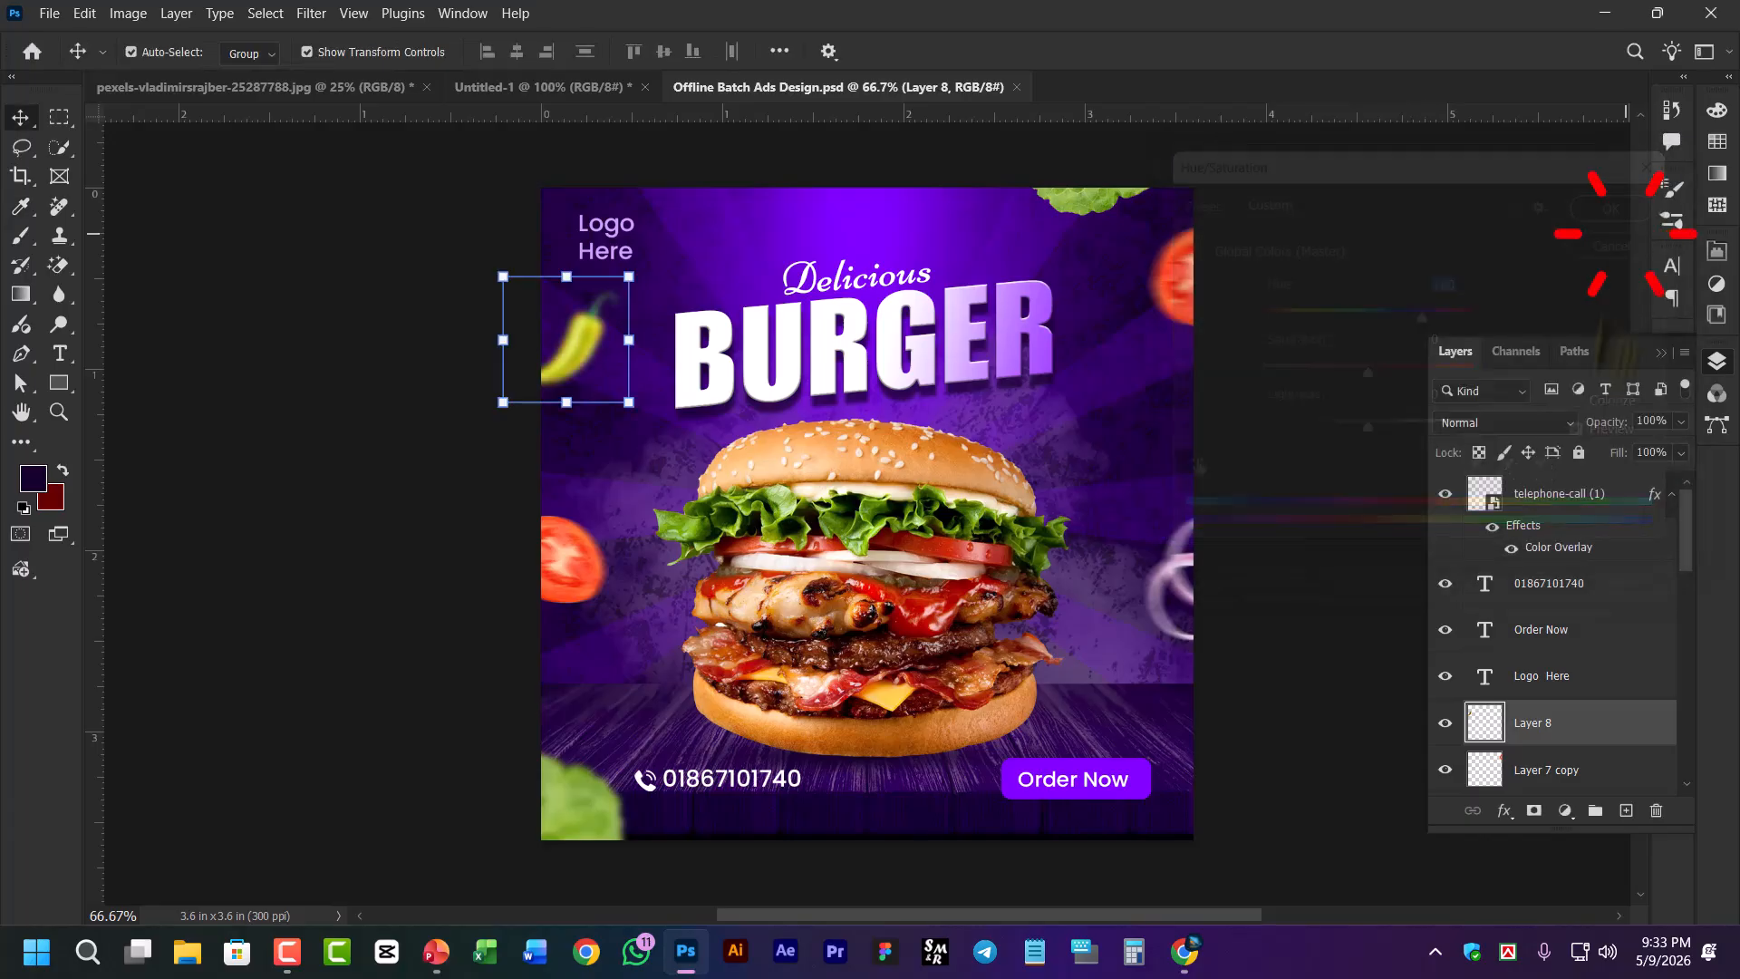
Add a Hue/Saturation adjustment layer directly above the chili layer (Layer 8) with Hue set to +69
left_click(1572, 816)
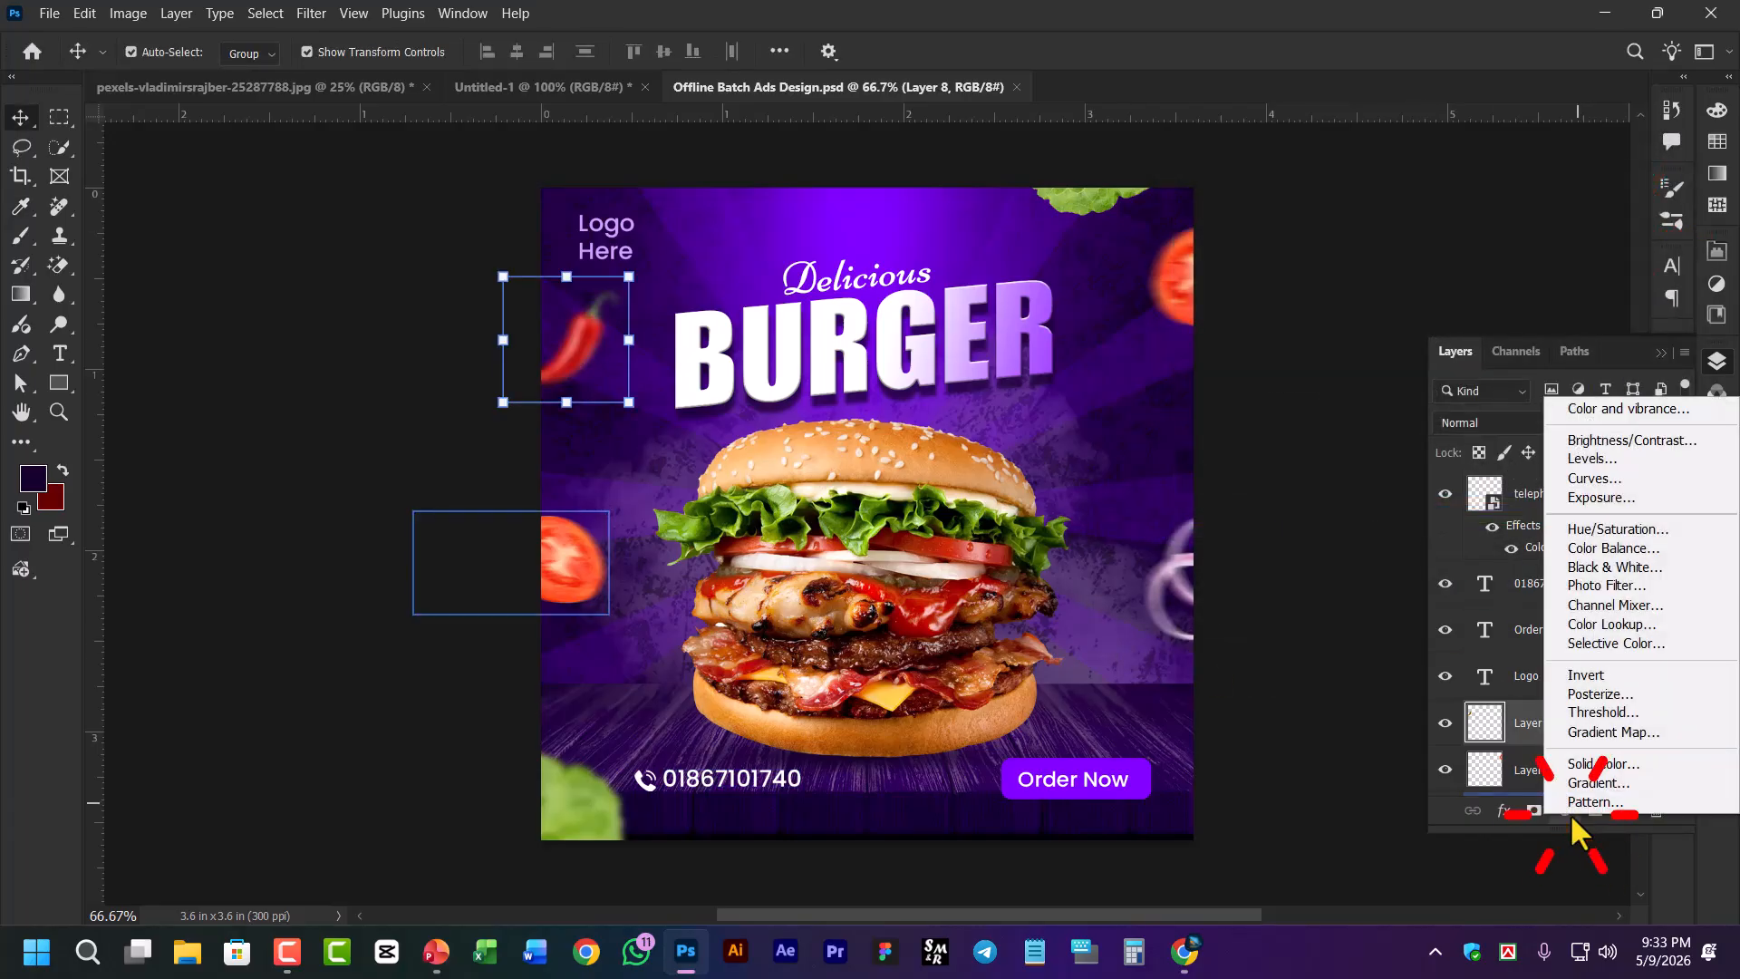
left_click(1618, 533)
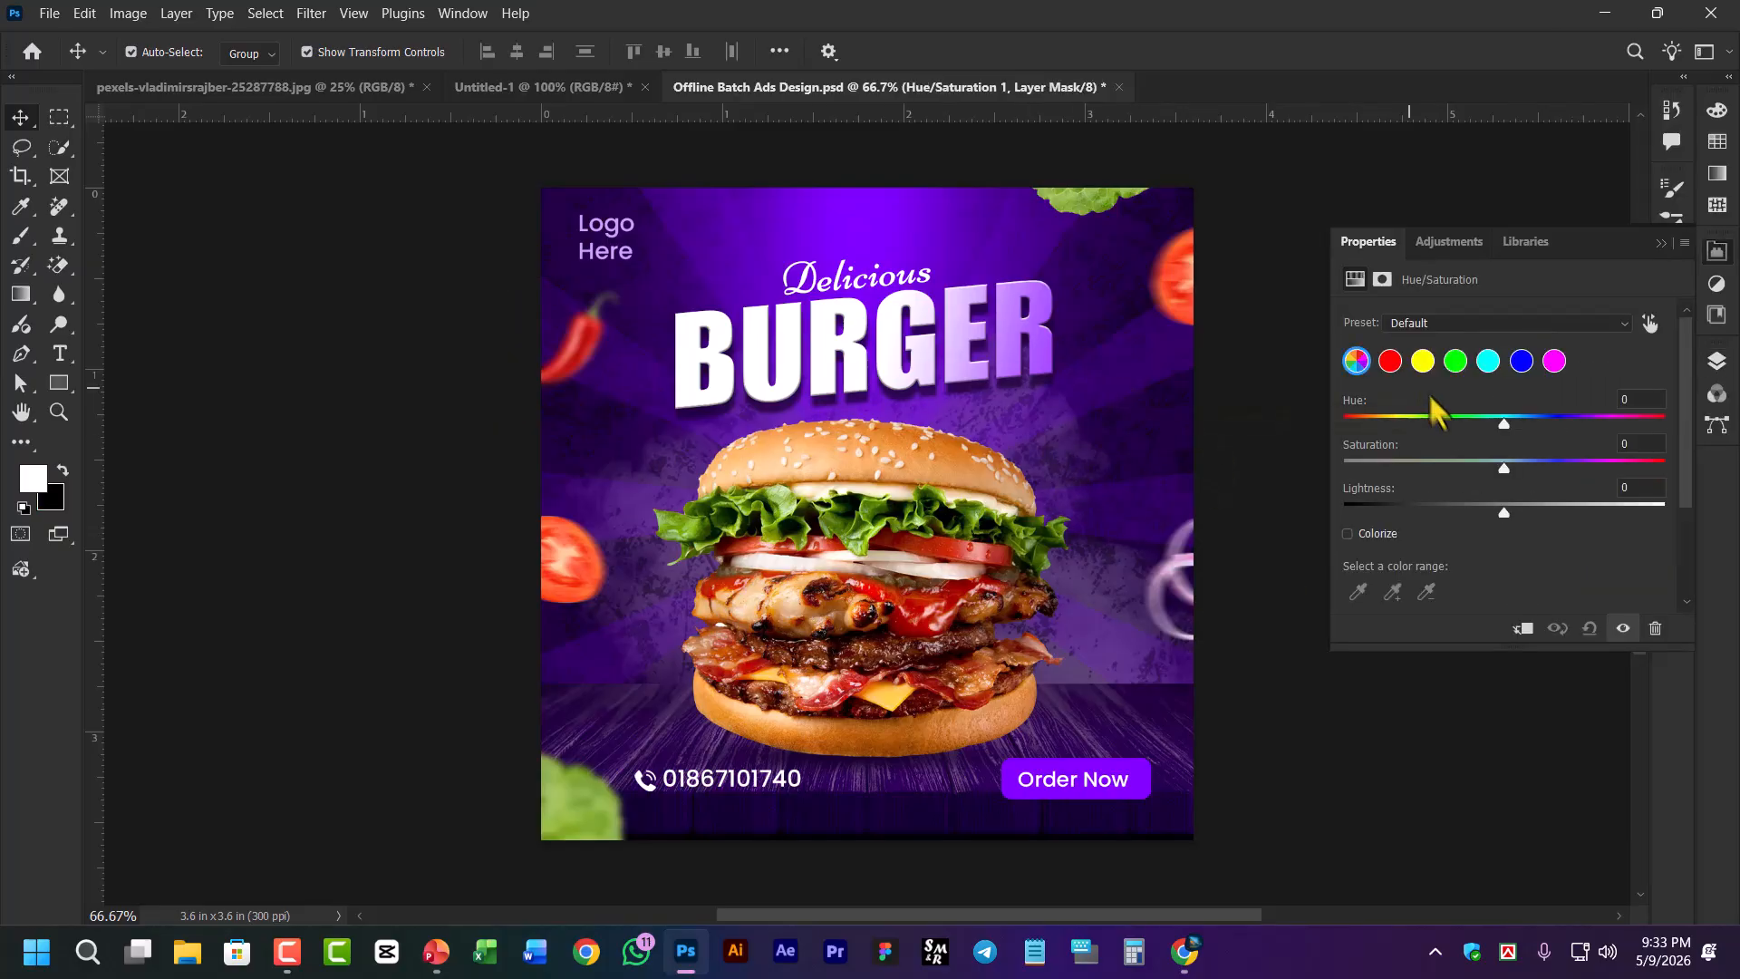
left_click_drag(1512, 436, 1565, 430)
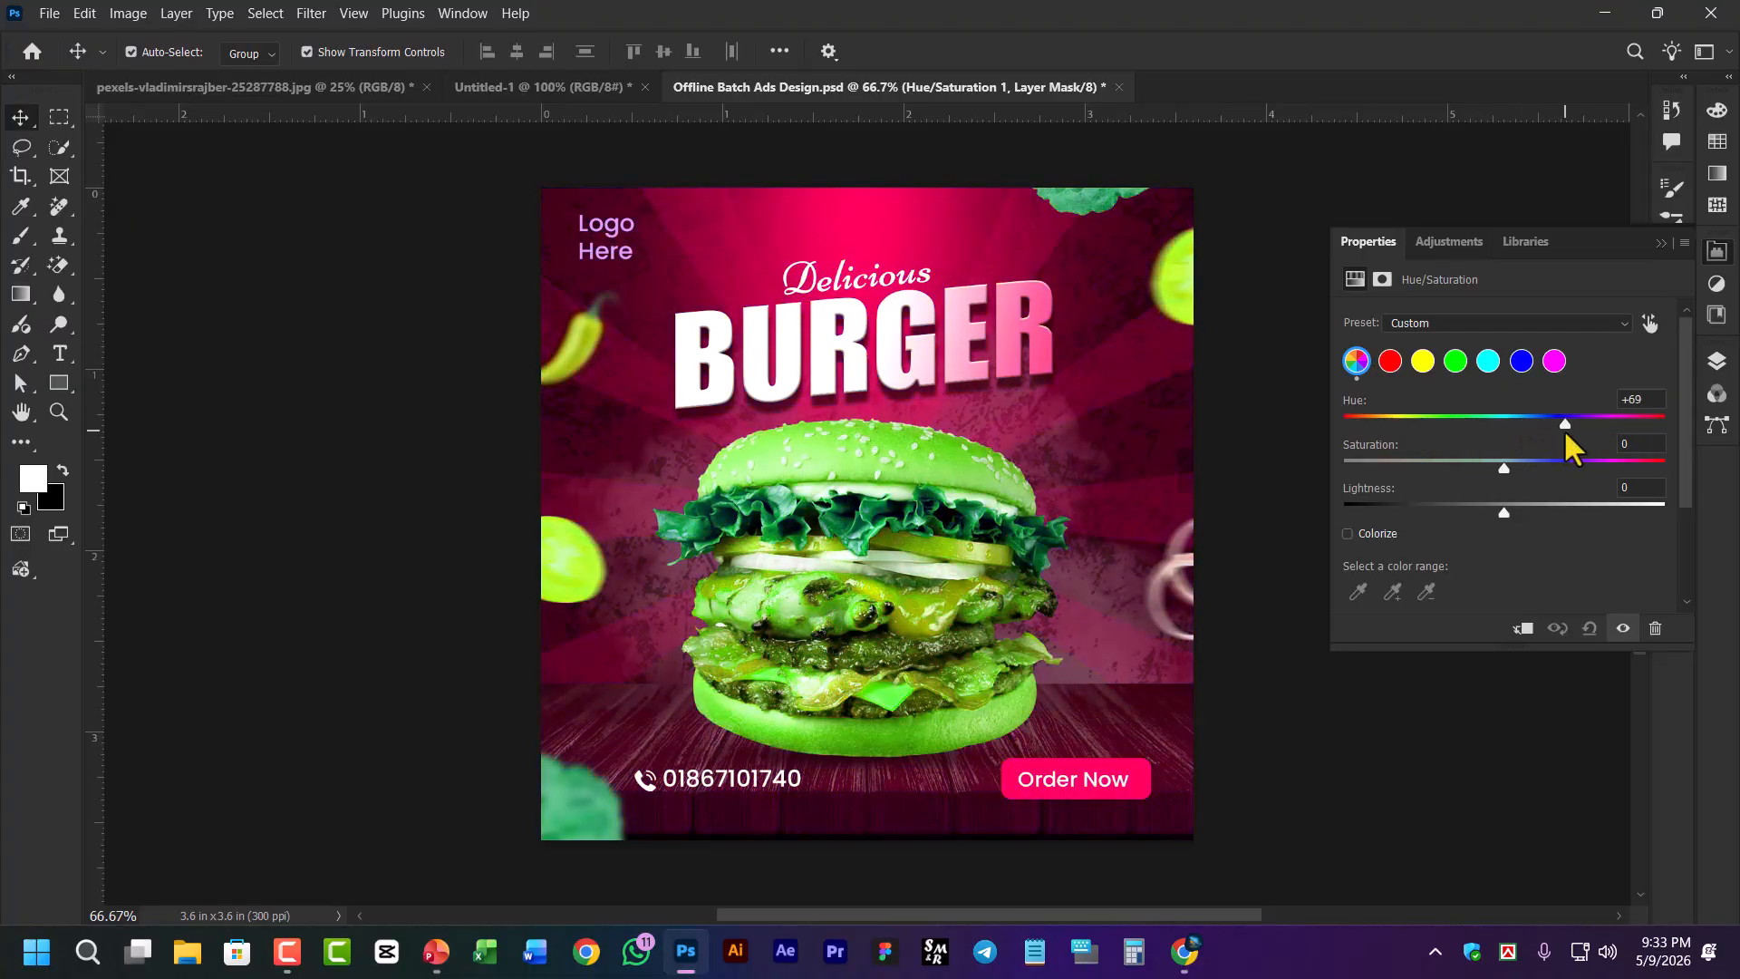
Move the Hue/Saturation adjustment layer below the chili and tomato layers, placing it between Layer 6 copy and Layer 6
left_click(1713, 253)
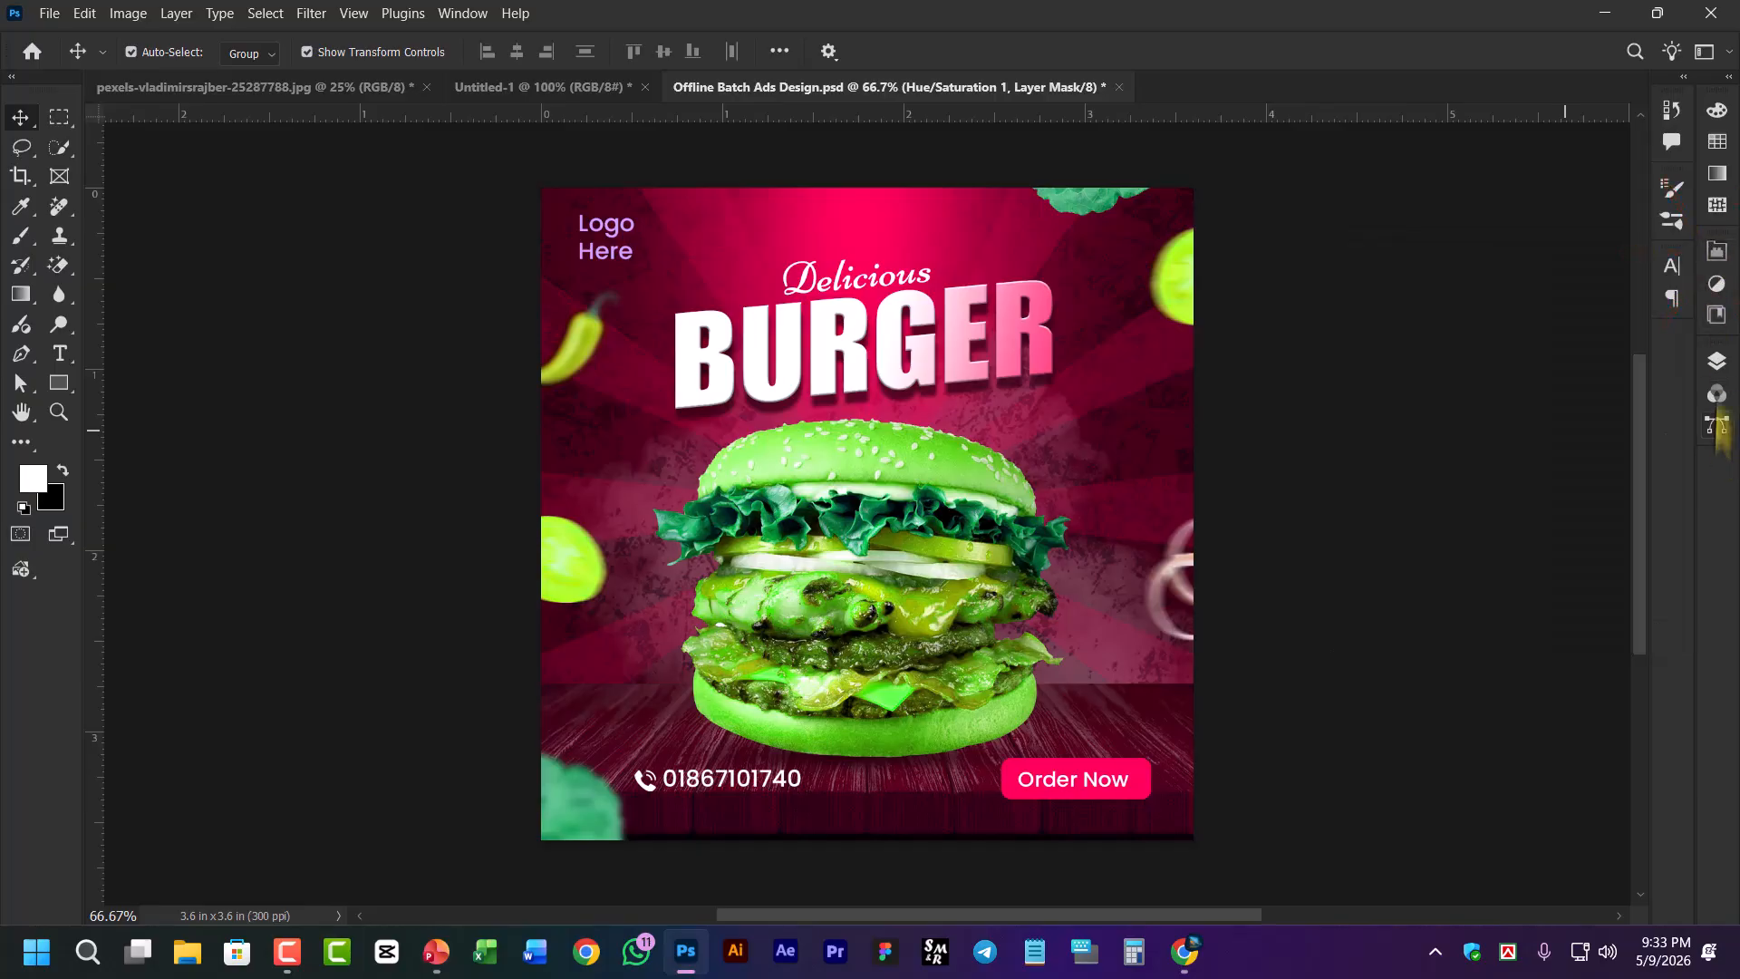
left_click(1717, 361)
left_click(1559, 629)
left_click(1613, 770)
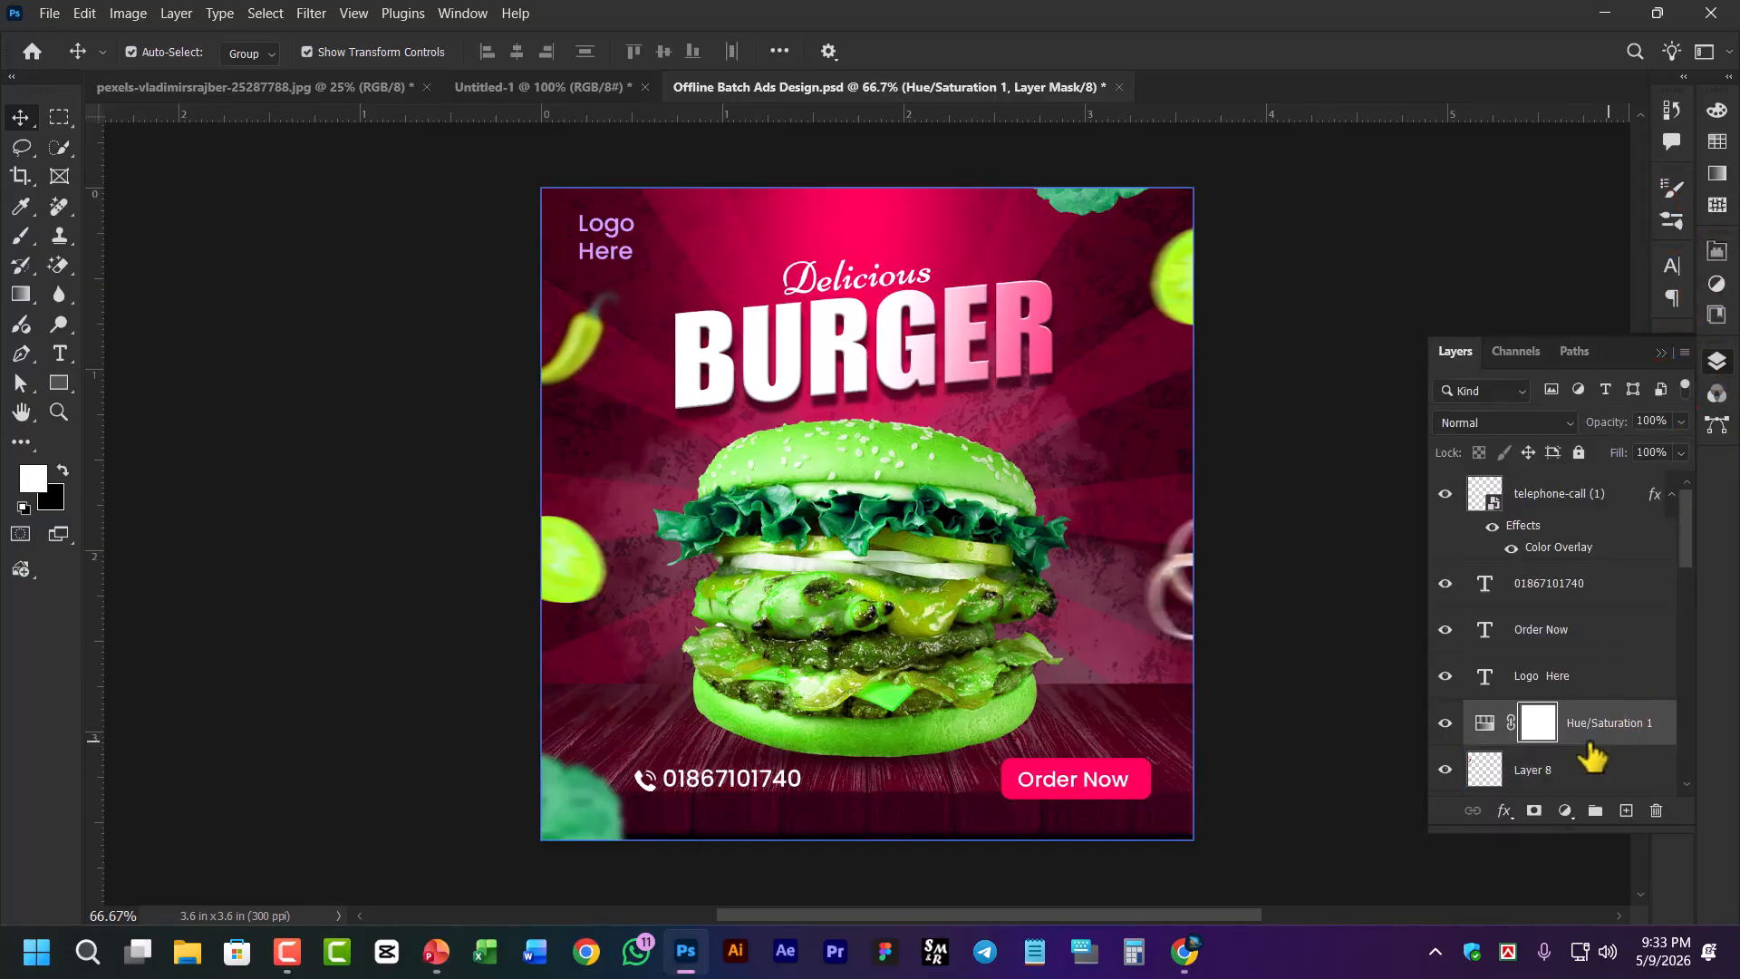
scroll(1586, 736, "down", 2)
left_click(1592, 562)
left_click_drag(1592, 562, 1583, 733)
Move the Hue/Saturation adjustment layer further down the stack, directly above the burger image layer pngegg (2)
scroll(1581, 705, "down", 3)
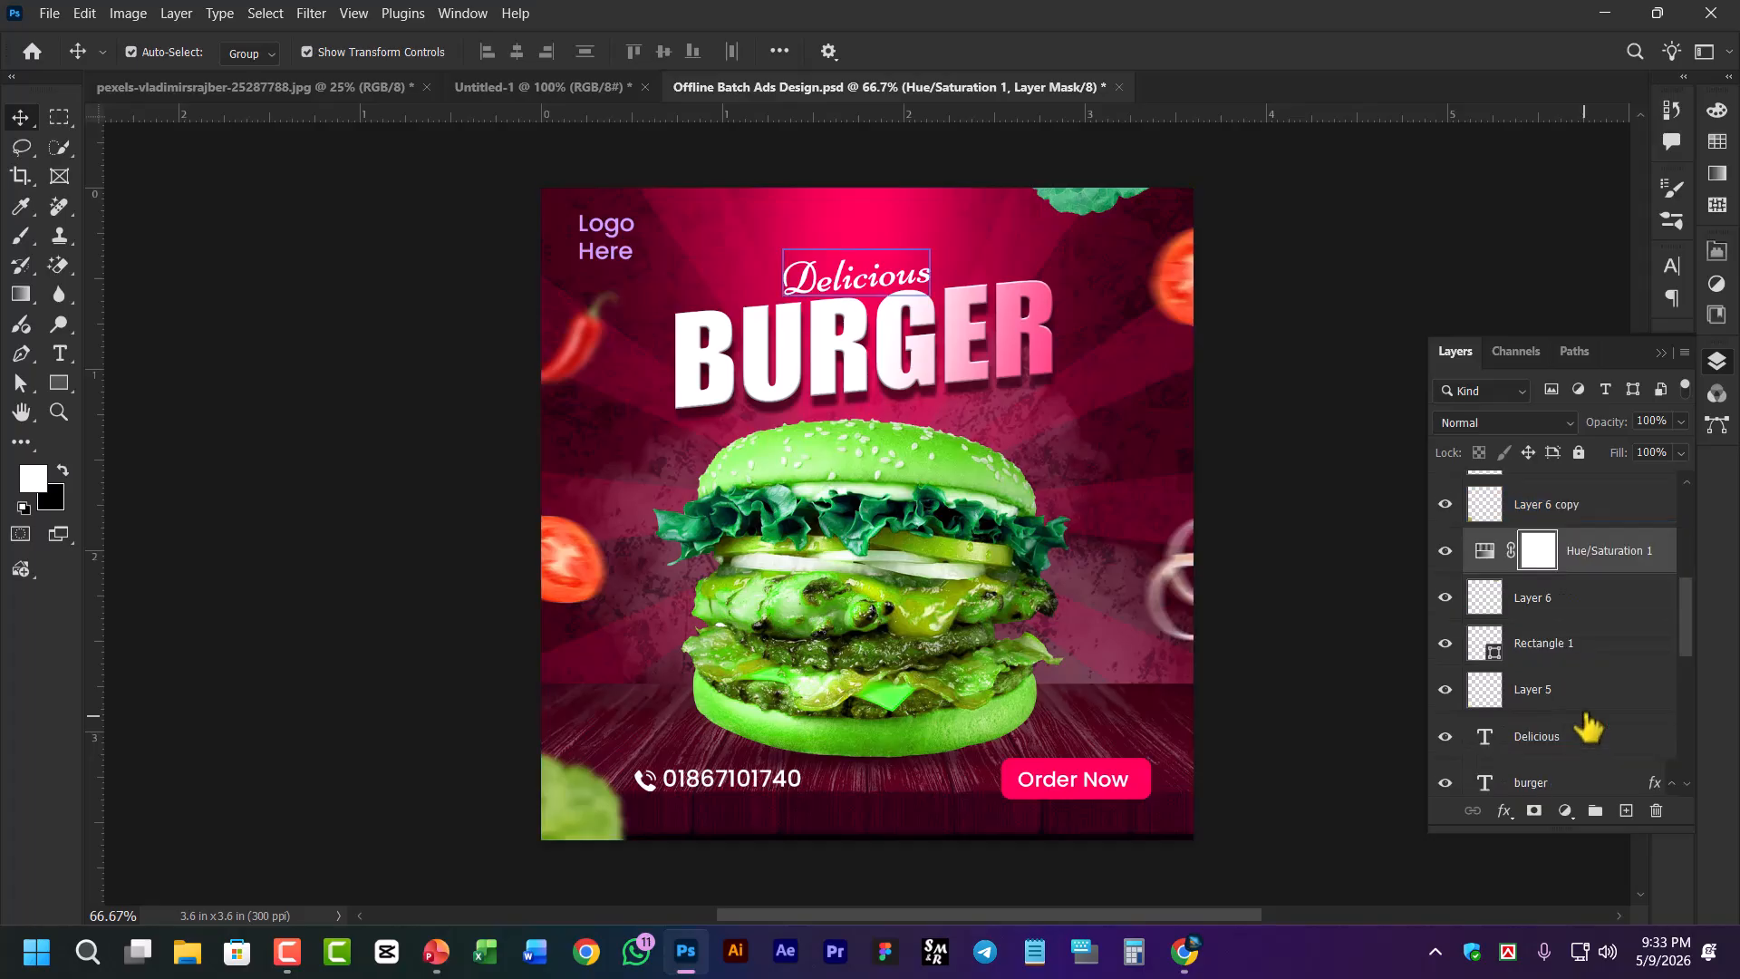
left_click(1588, 718)
scroll(1588, 705, "up", 1)
mouse_move(1571, 494)
left_mouse_down()
mouse_move(1562, 741)
mouse_move(1569, 523)
left_mouse_up()
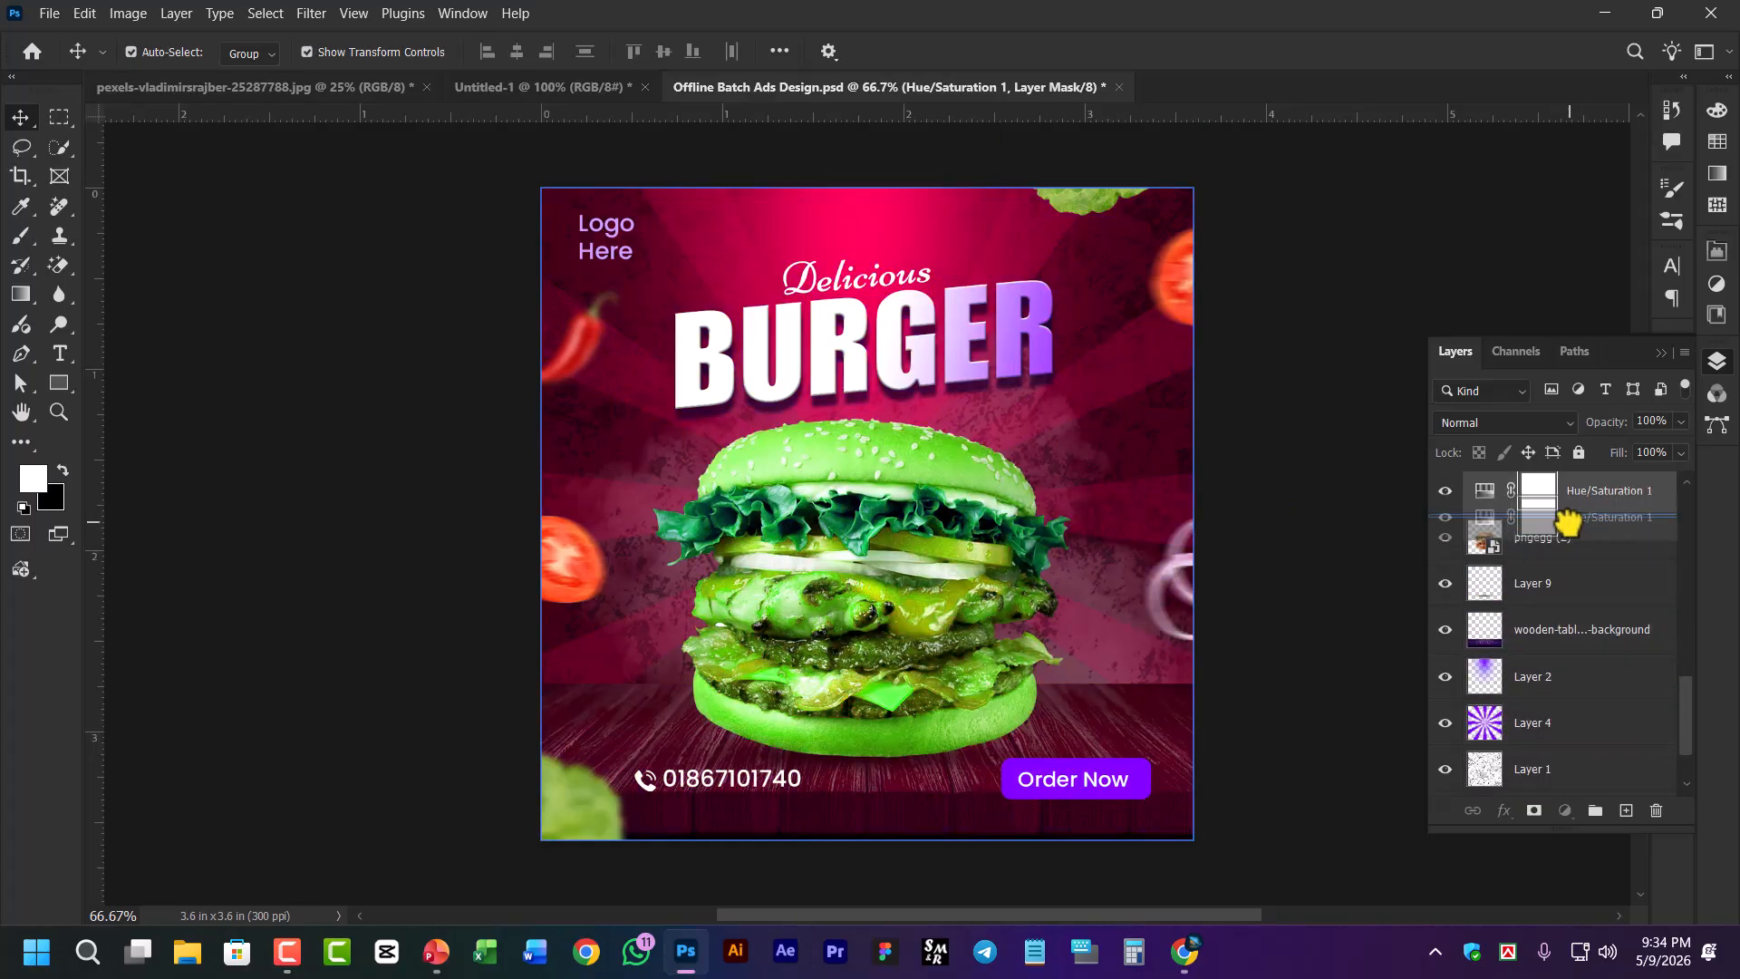
left_click(911, 558)
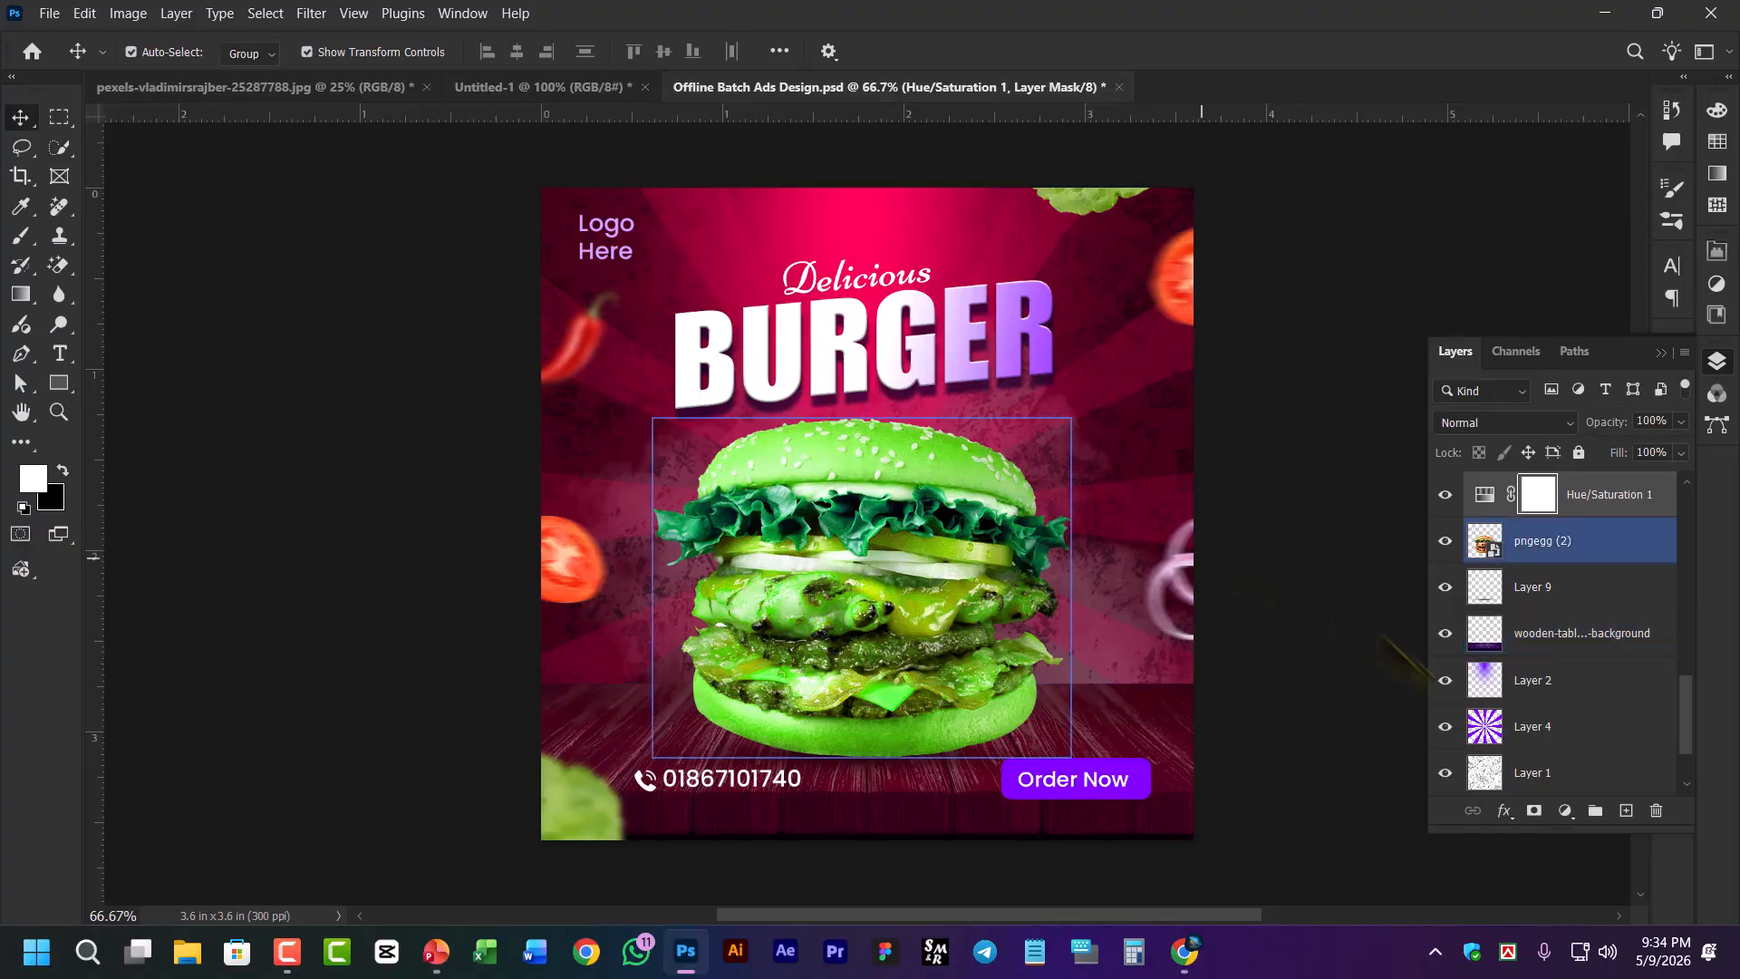
Move the Hue/Saturation adjustment layer between Layer 2 and the sunburst Layer 4
scroll(1544, 736, "down", 2)
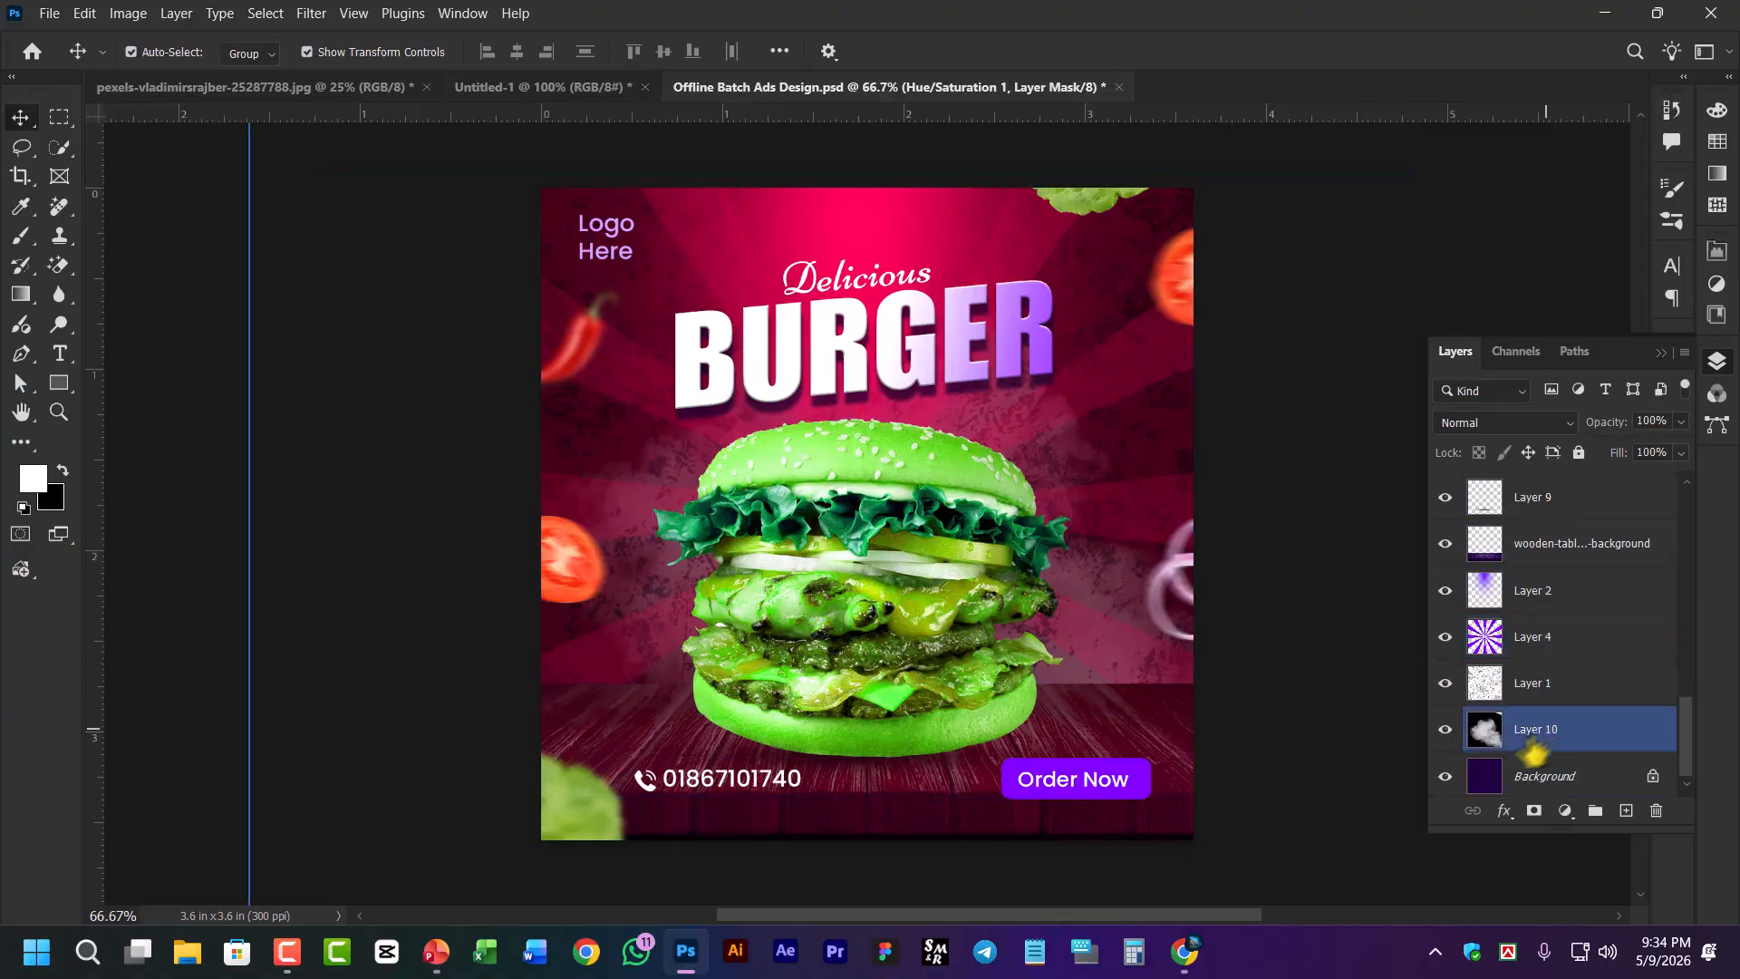
left_click(1532, 687)
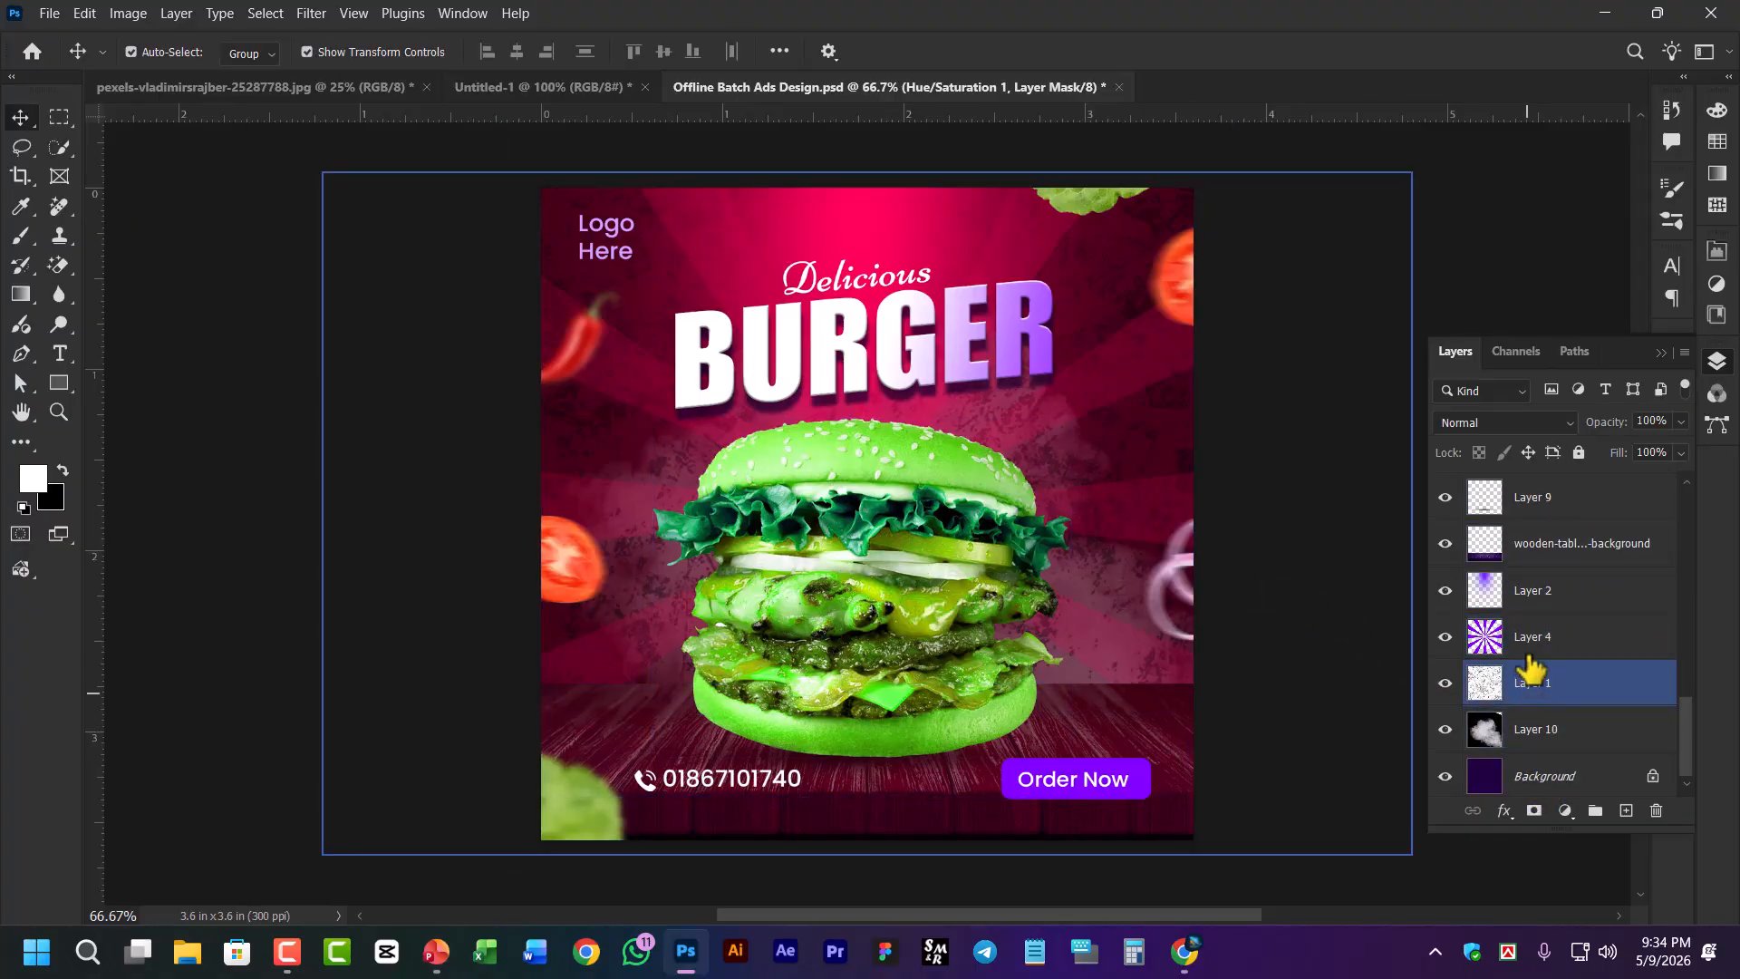
scroll(1531, 639, "up", 2)
scroll(1536, 771, "down", 2)
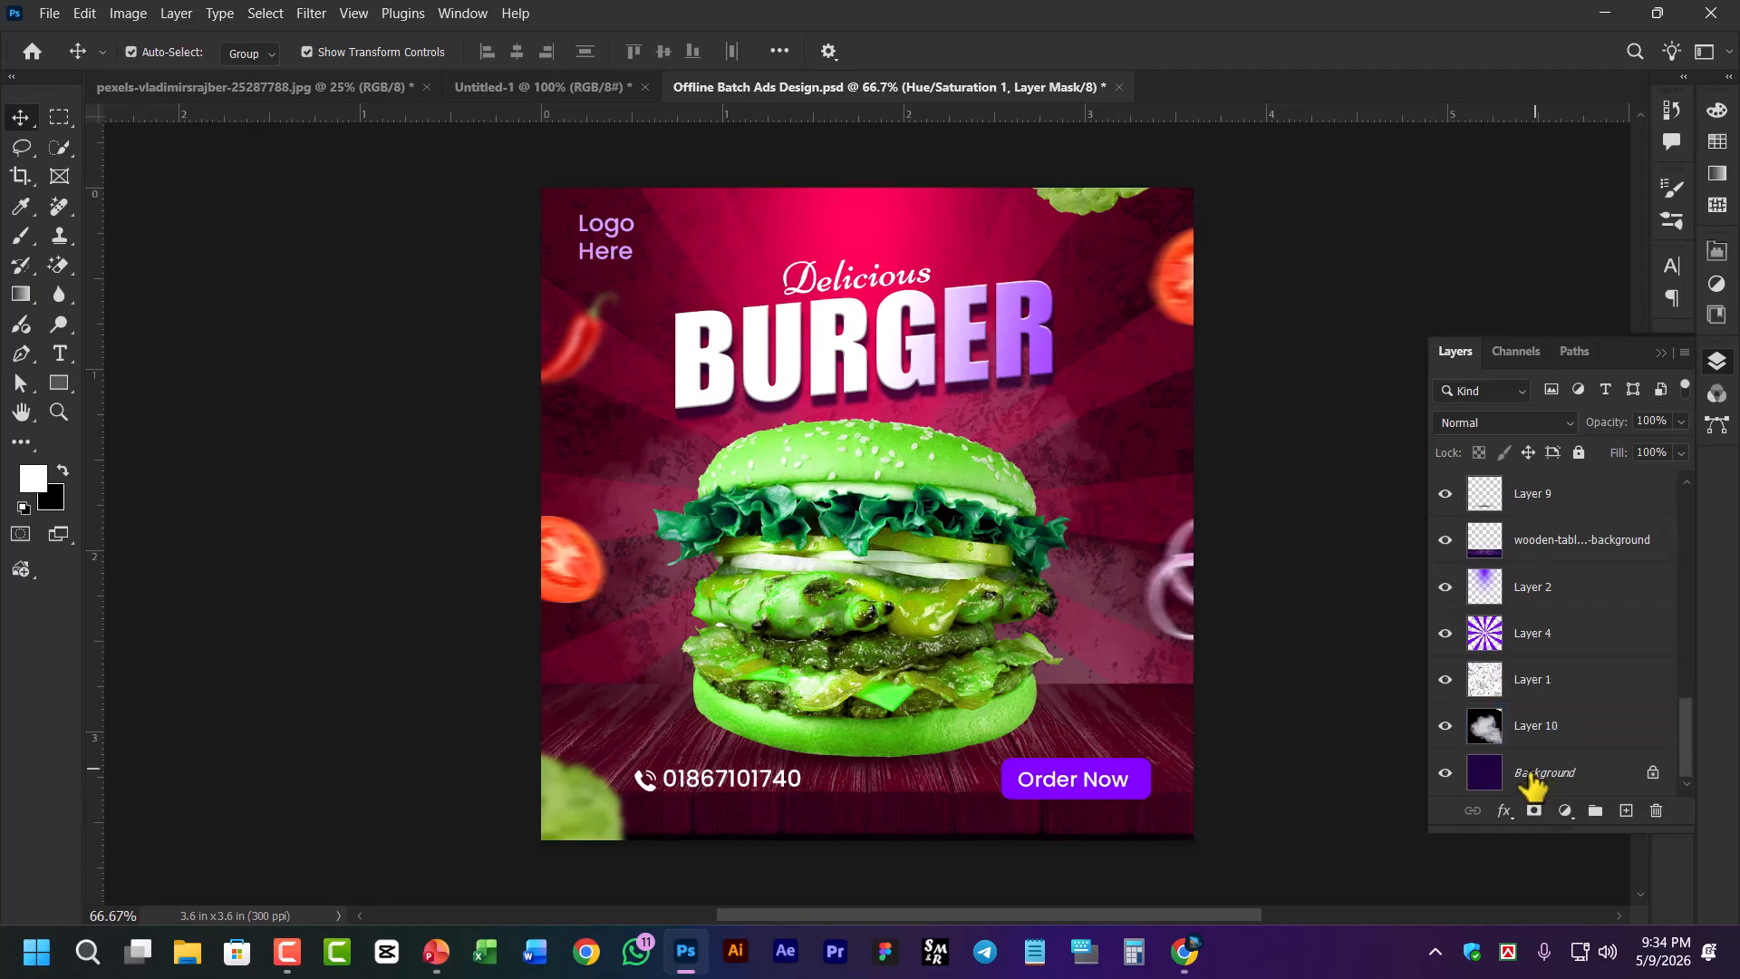
left_click(1532, 782)
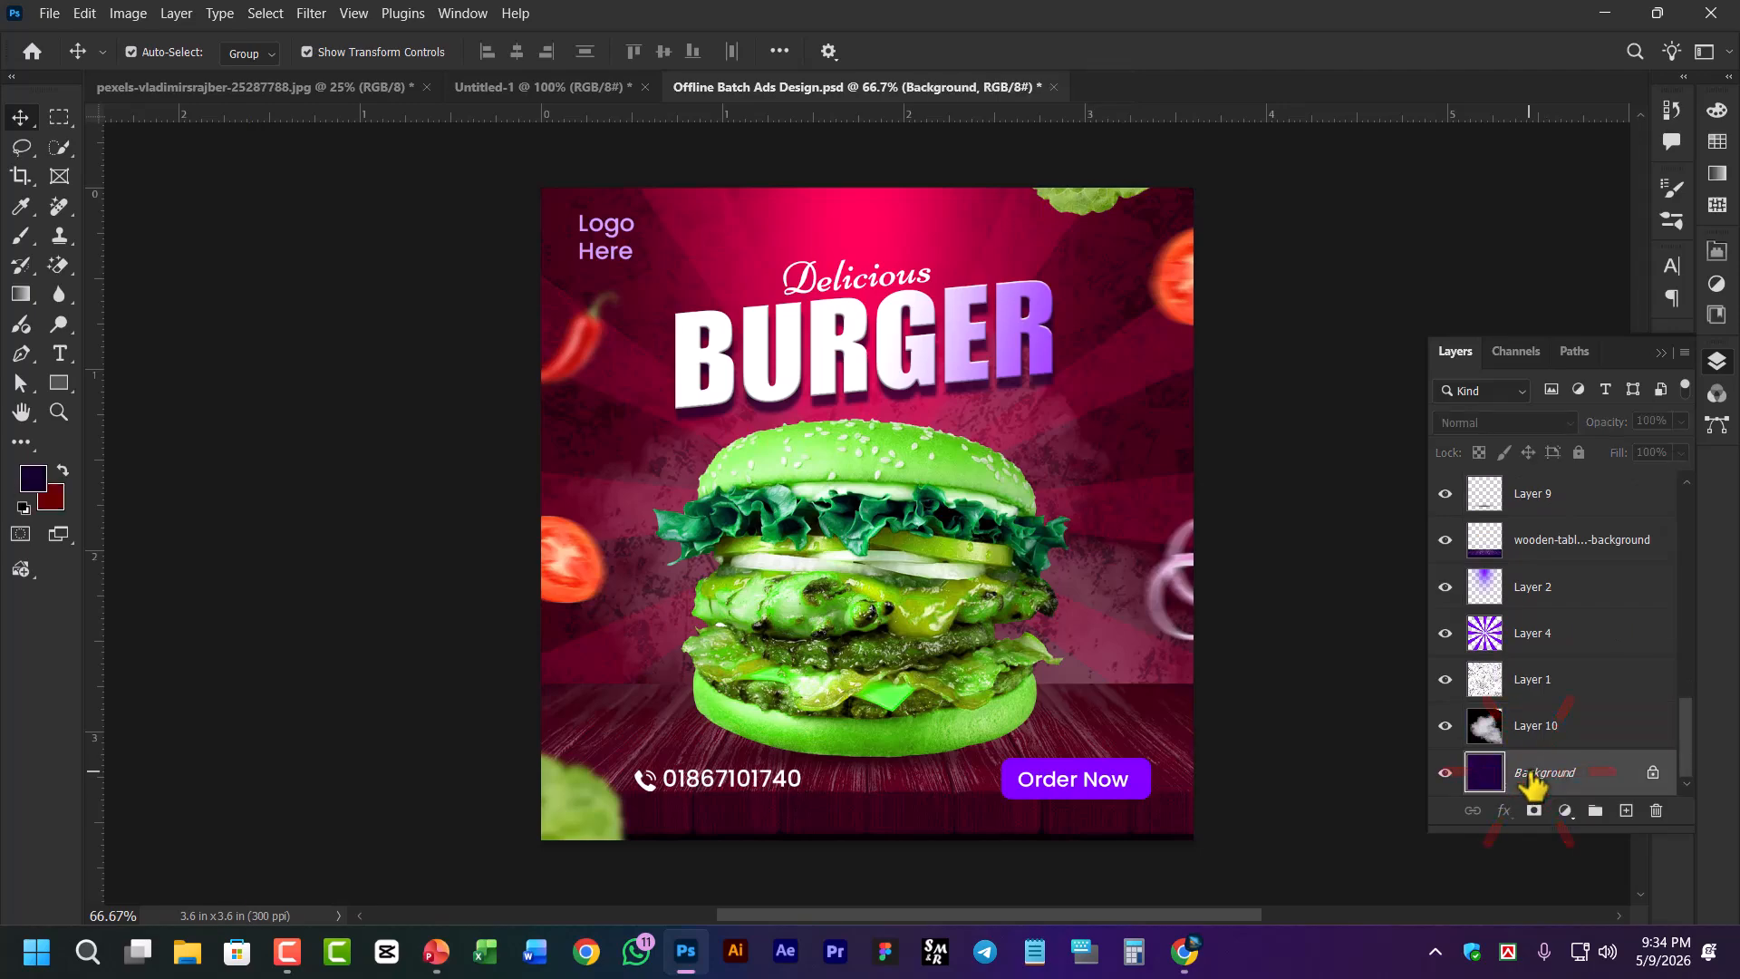
left_click(1544, 640)
scroll(1547, 660, "up", 2)
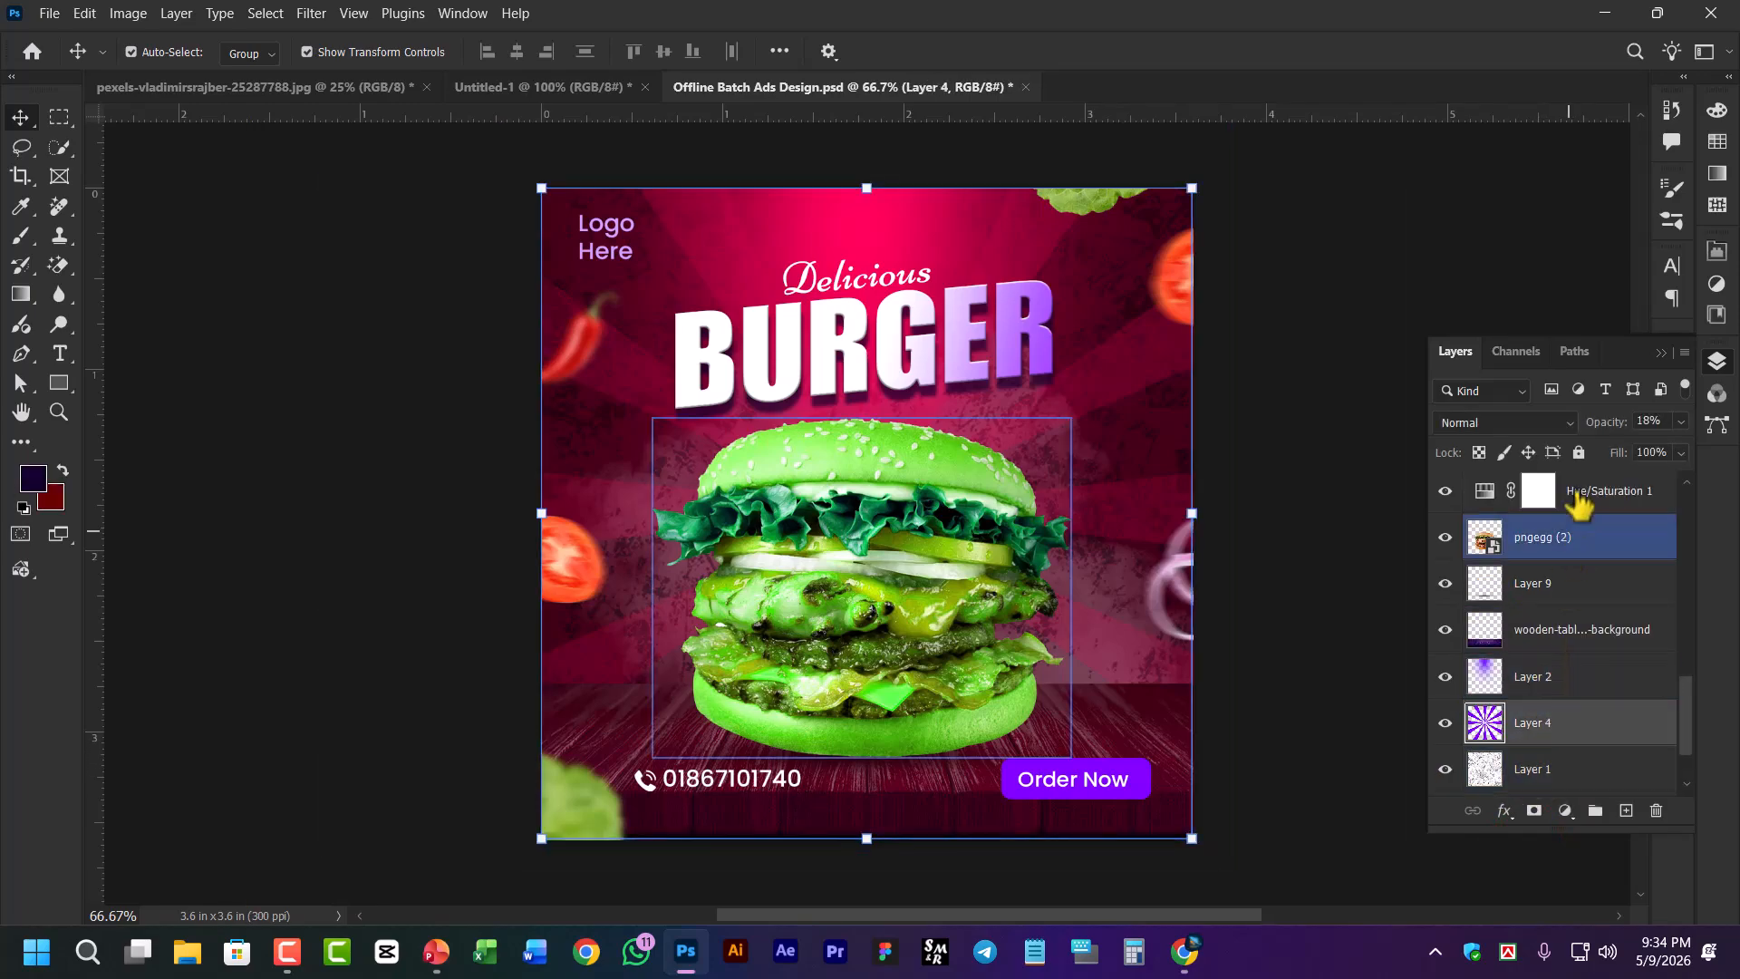
left_click_drag(1526, 498, 1576, 693)
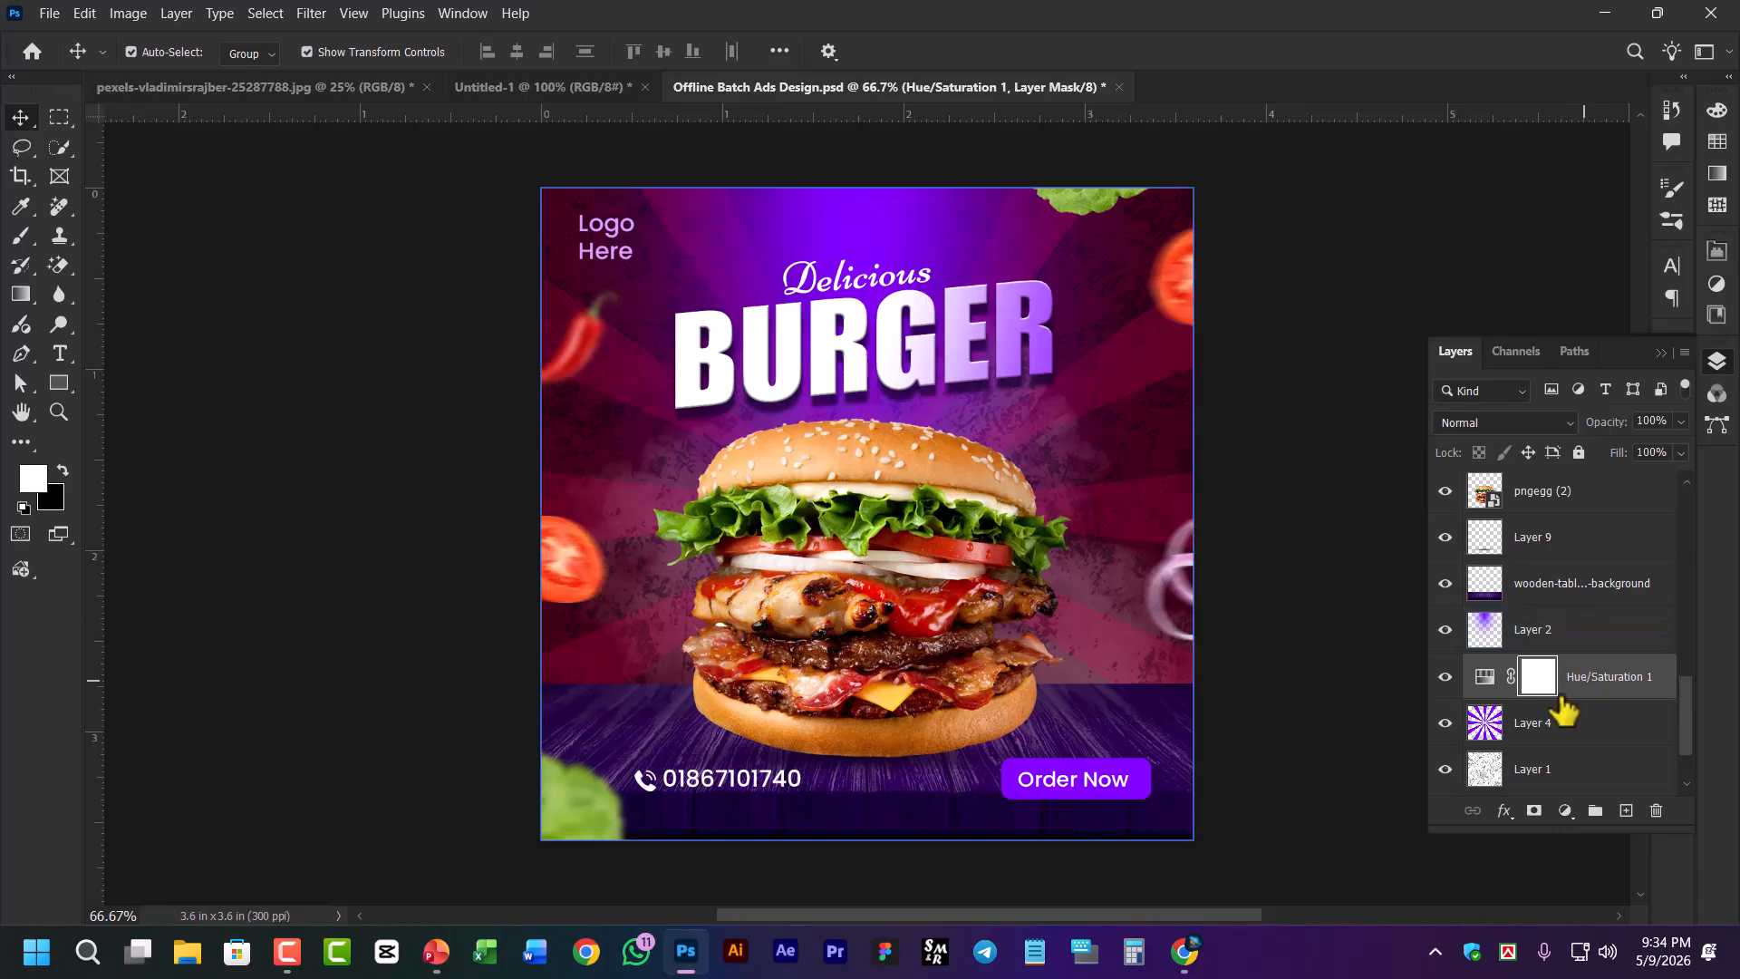
Select Layer 4 together with the Hue/Saturation adjustment layer and move both directly above the burger text layer
left_click(1583, 723)
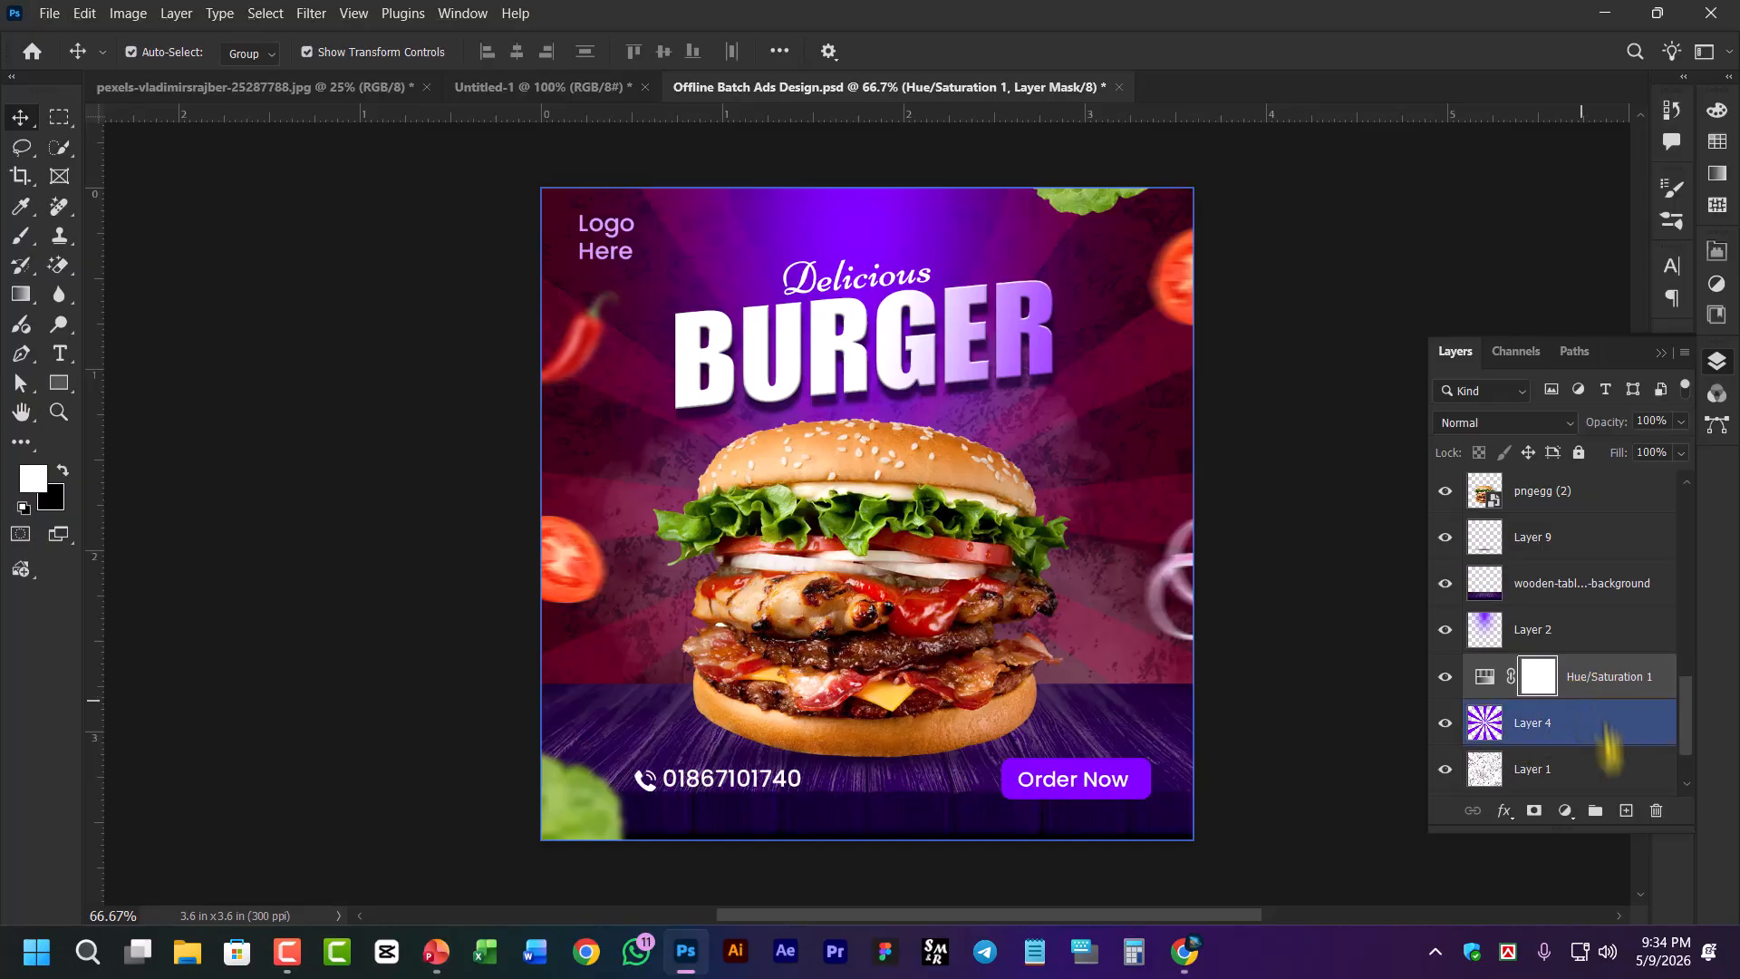
left_click(1597, 723)
left_click(1591, 687, "shift")
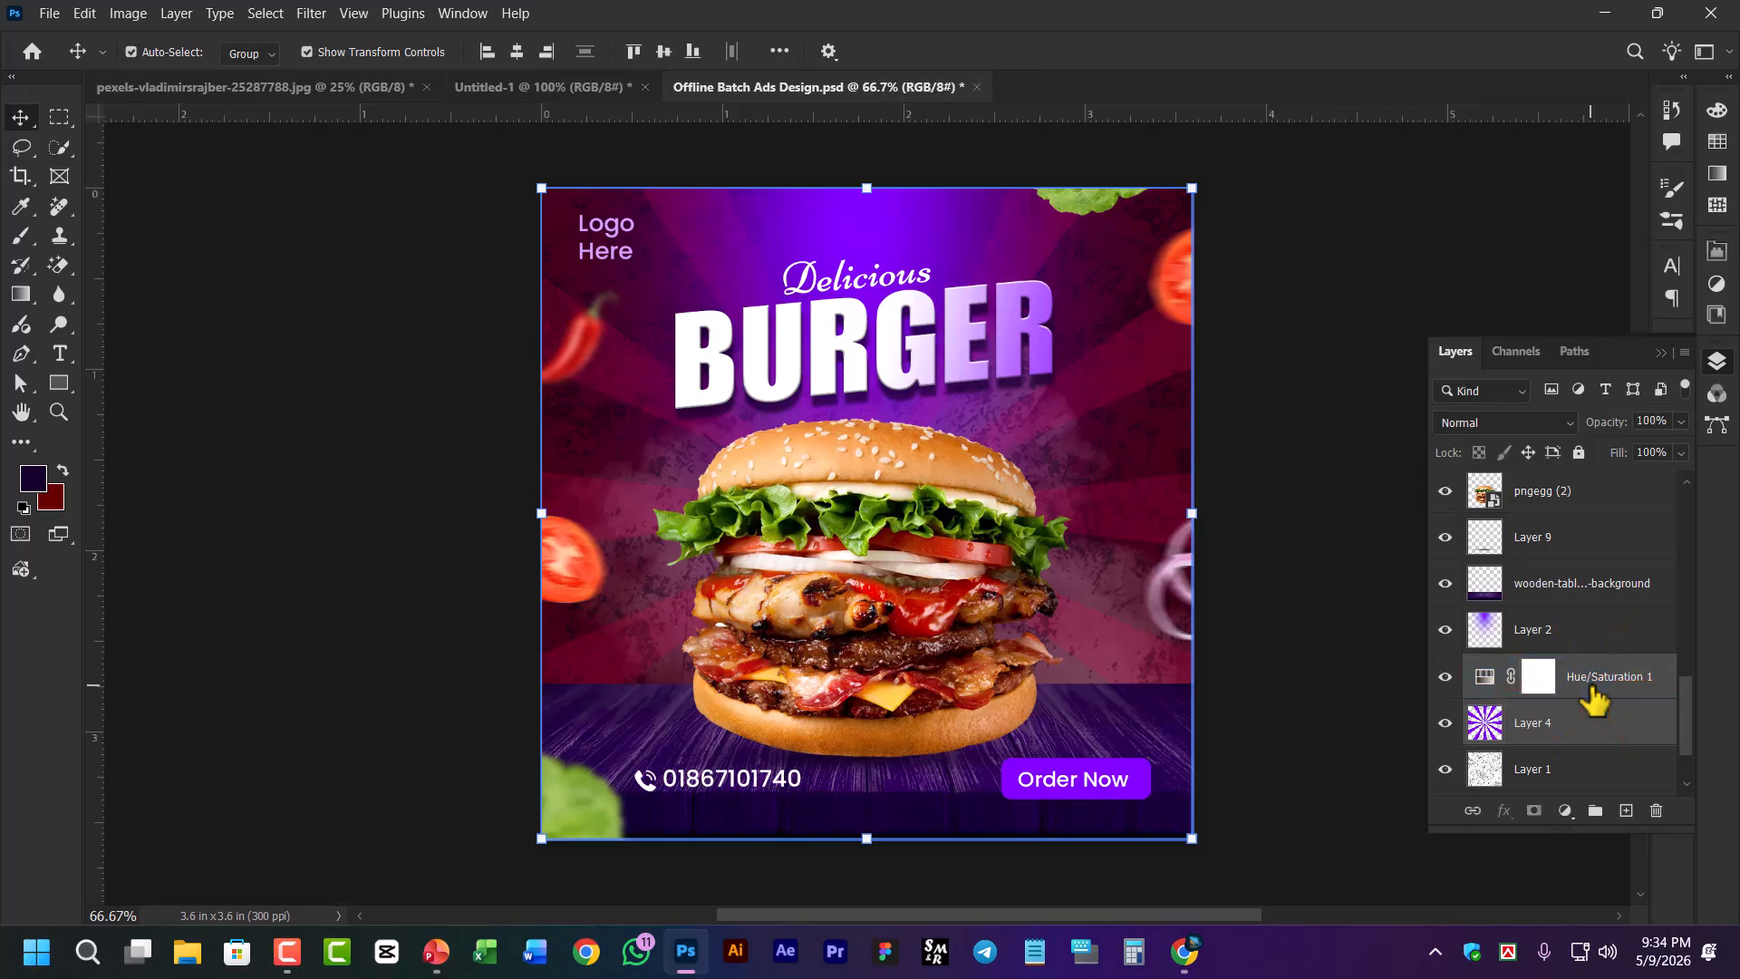
right_click(1591, 687)
left_click(1597, 633)
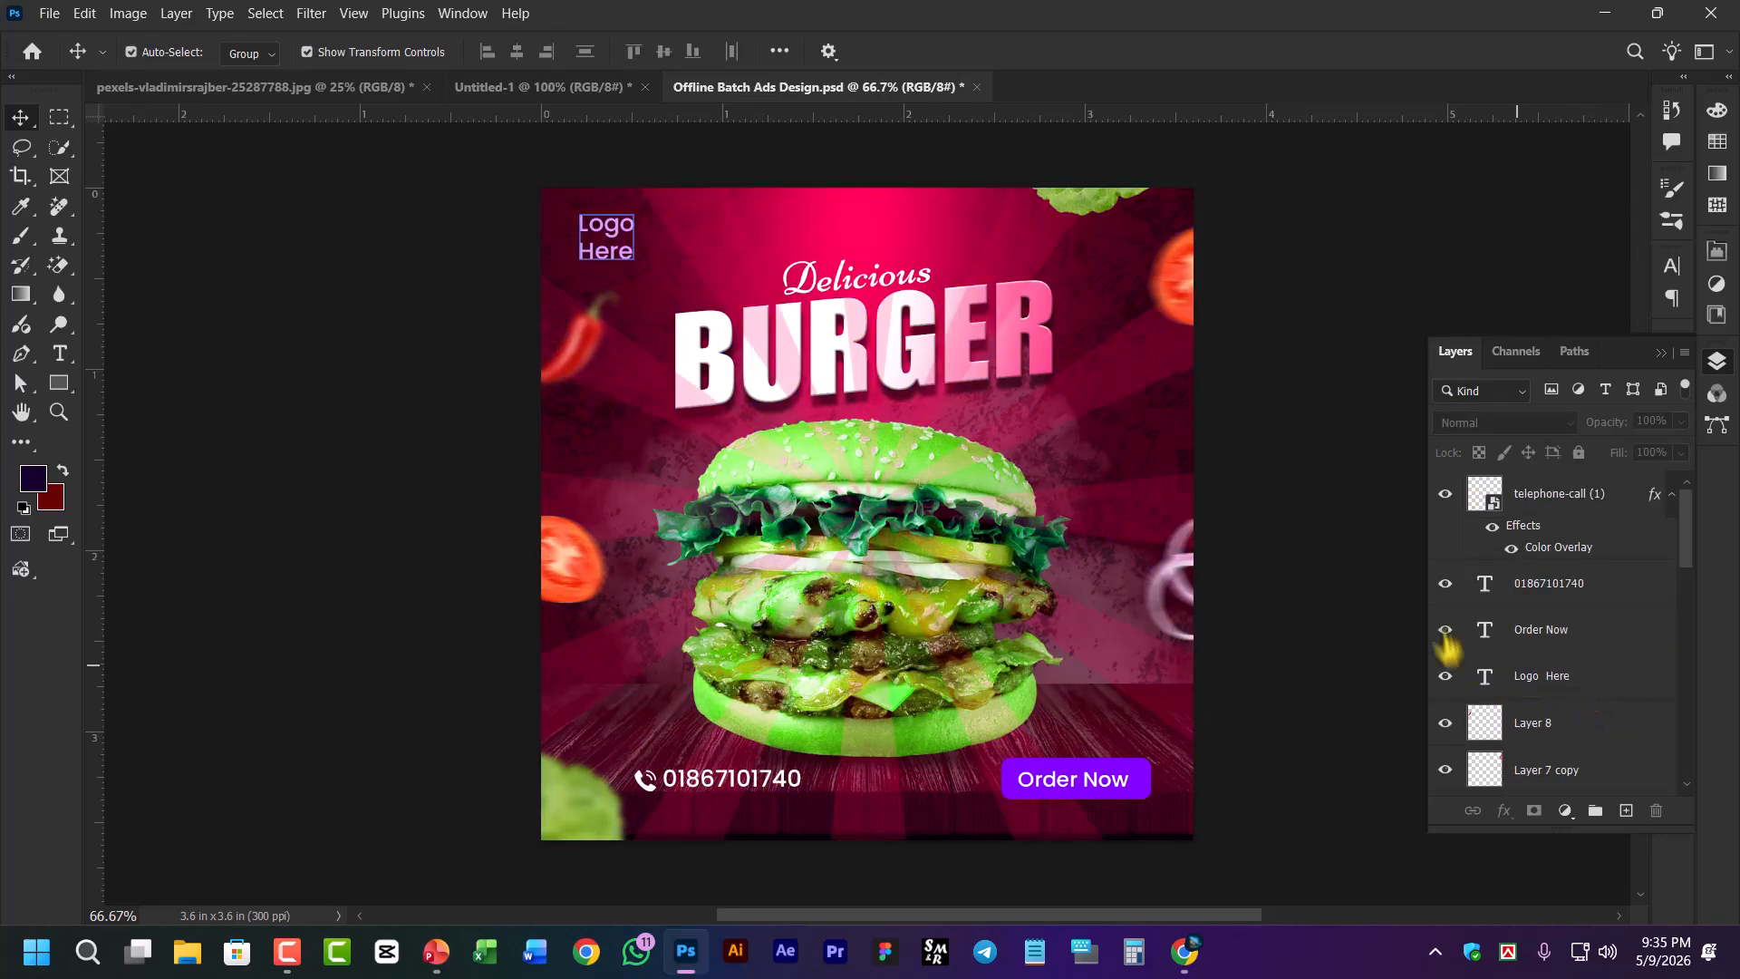
Compare the available adjustment layer types with the direct image adjustments offered for the burger text layer
left_click(1532, 635)
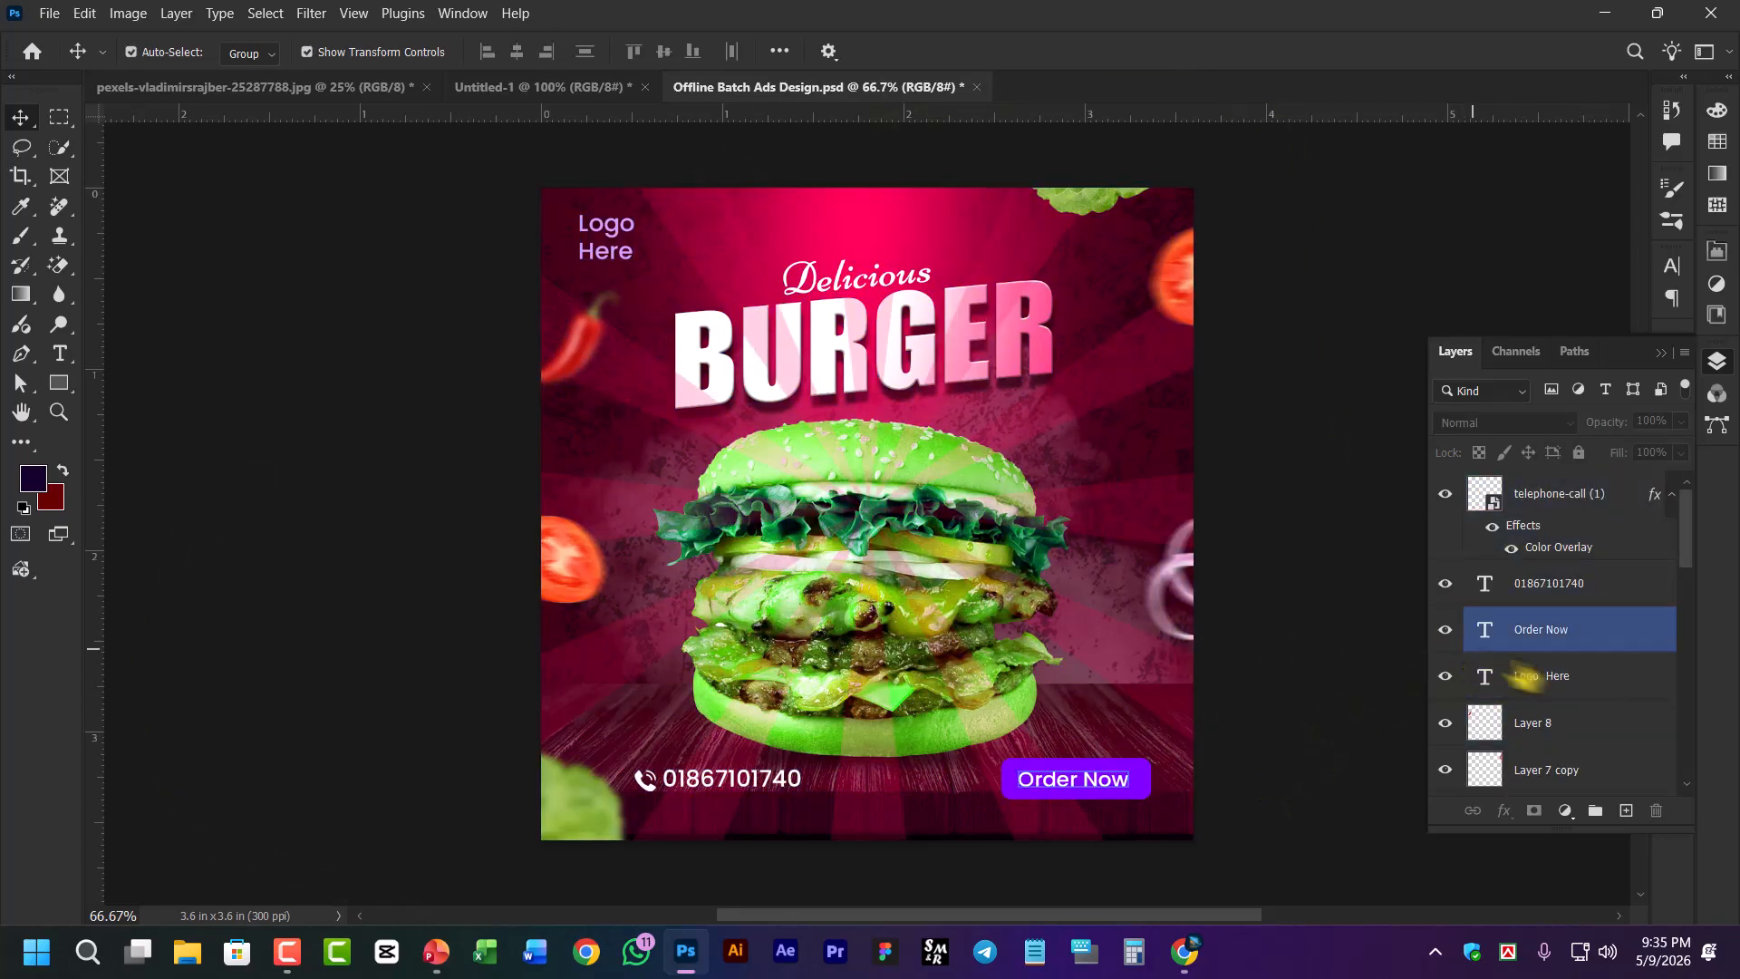
left_click(1527, 675)
left_click(1565, 811)
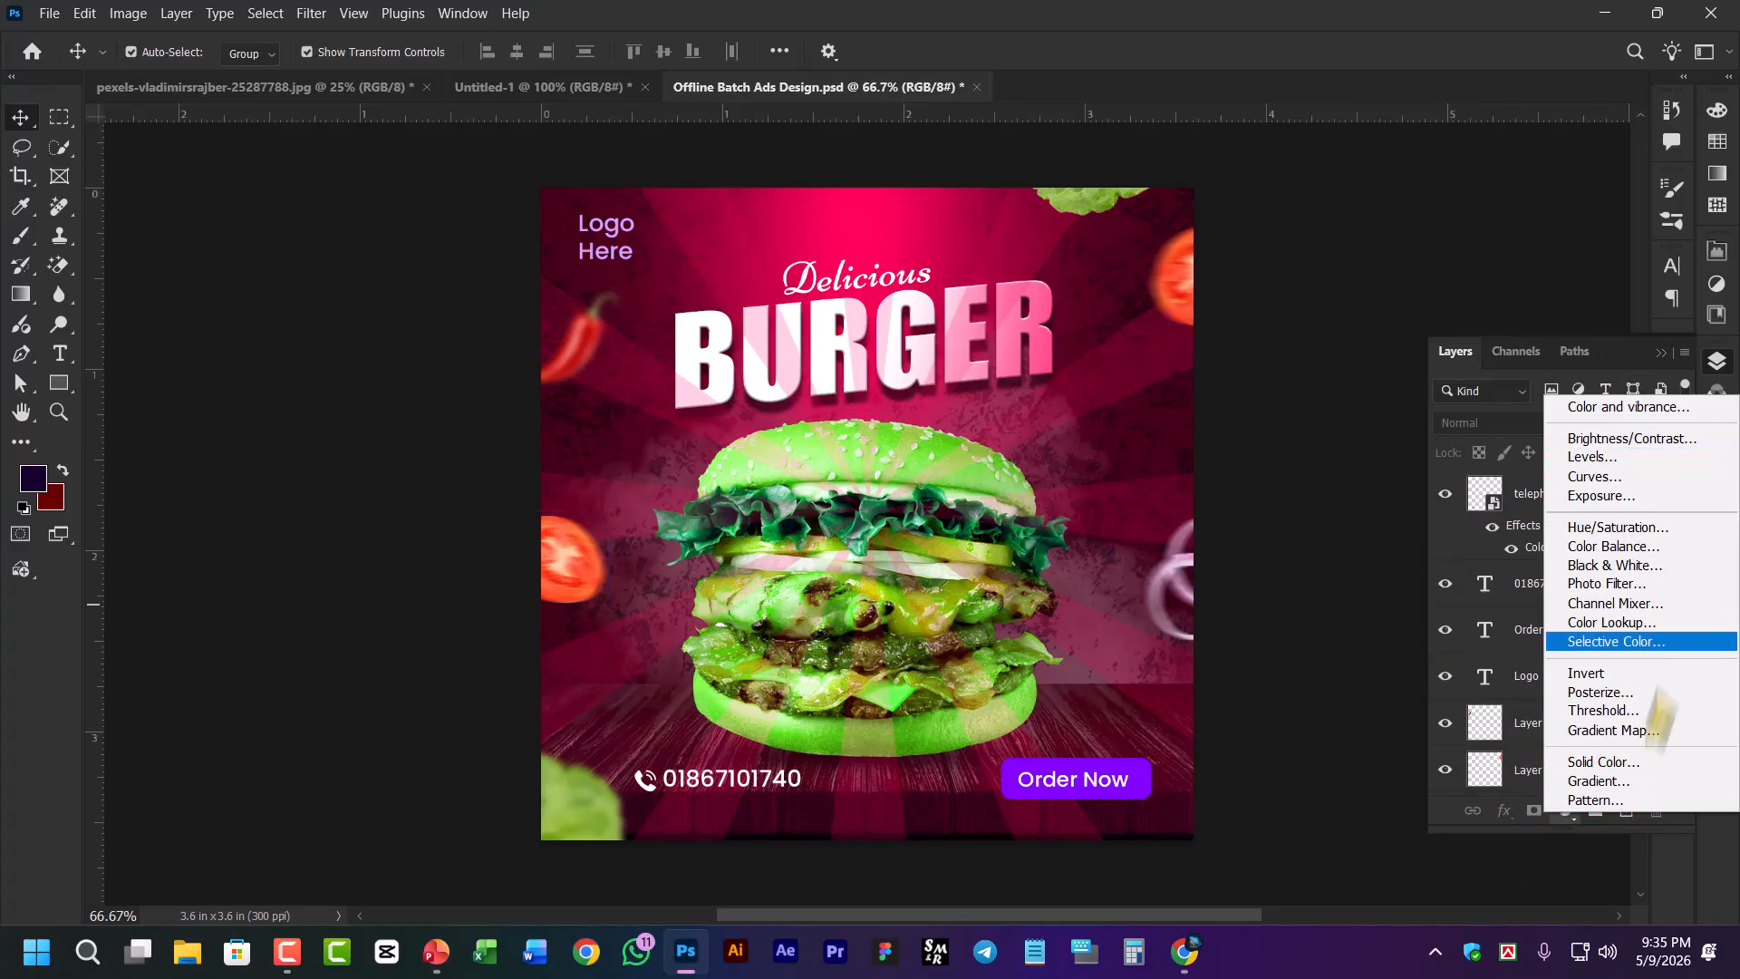
left_click(1295, 572)
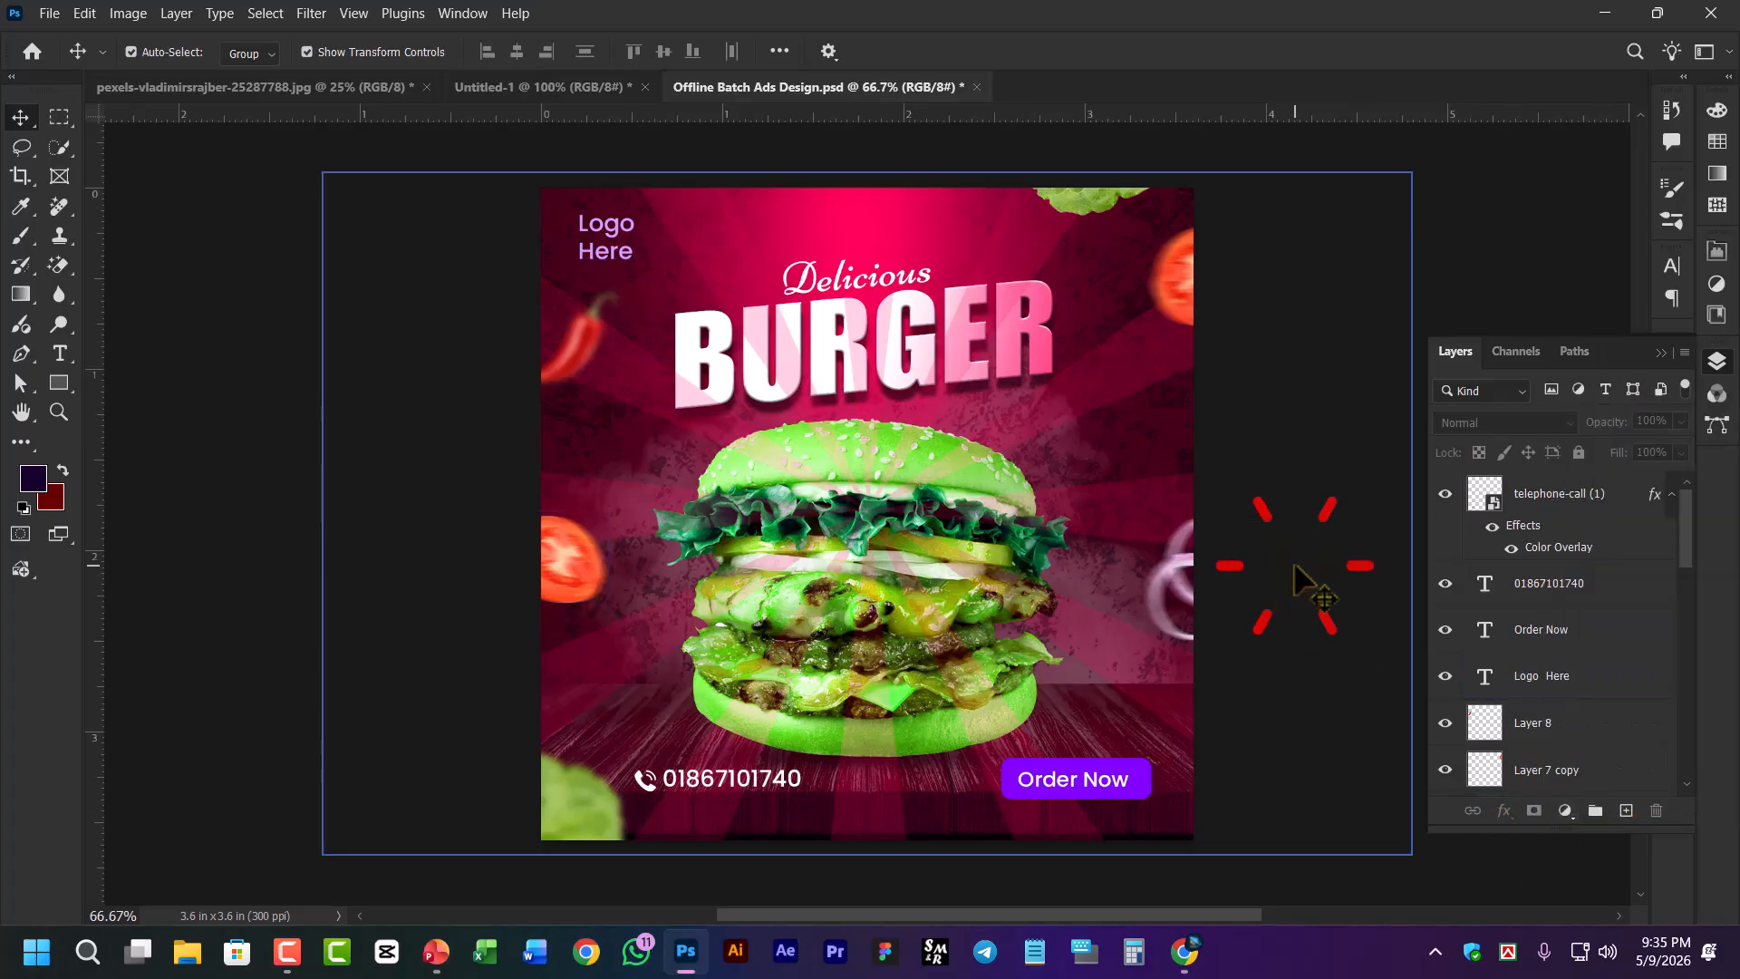
left_click(814, 351)
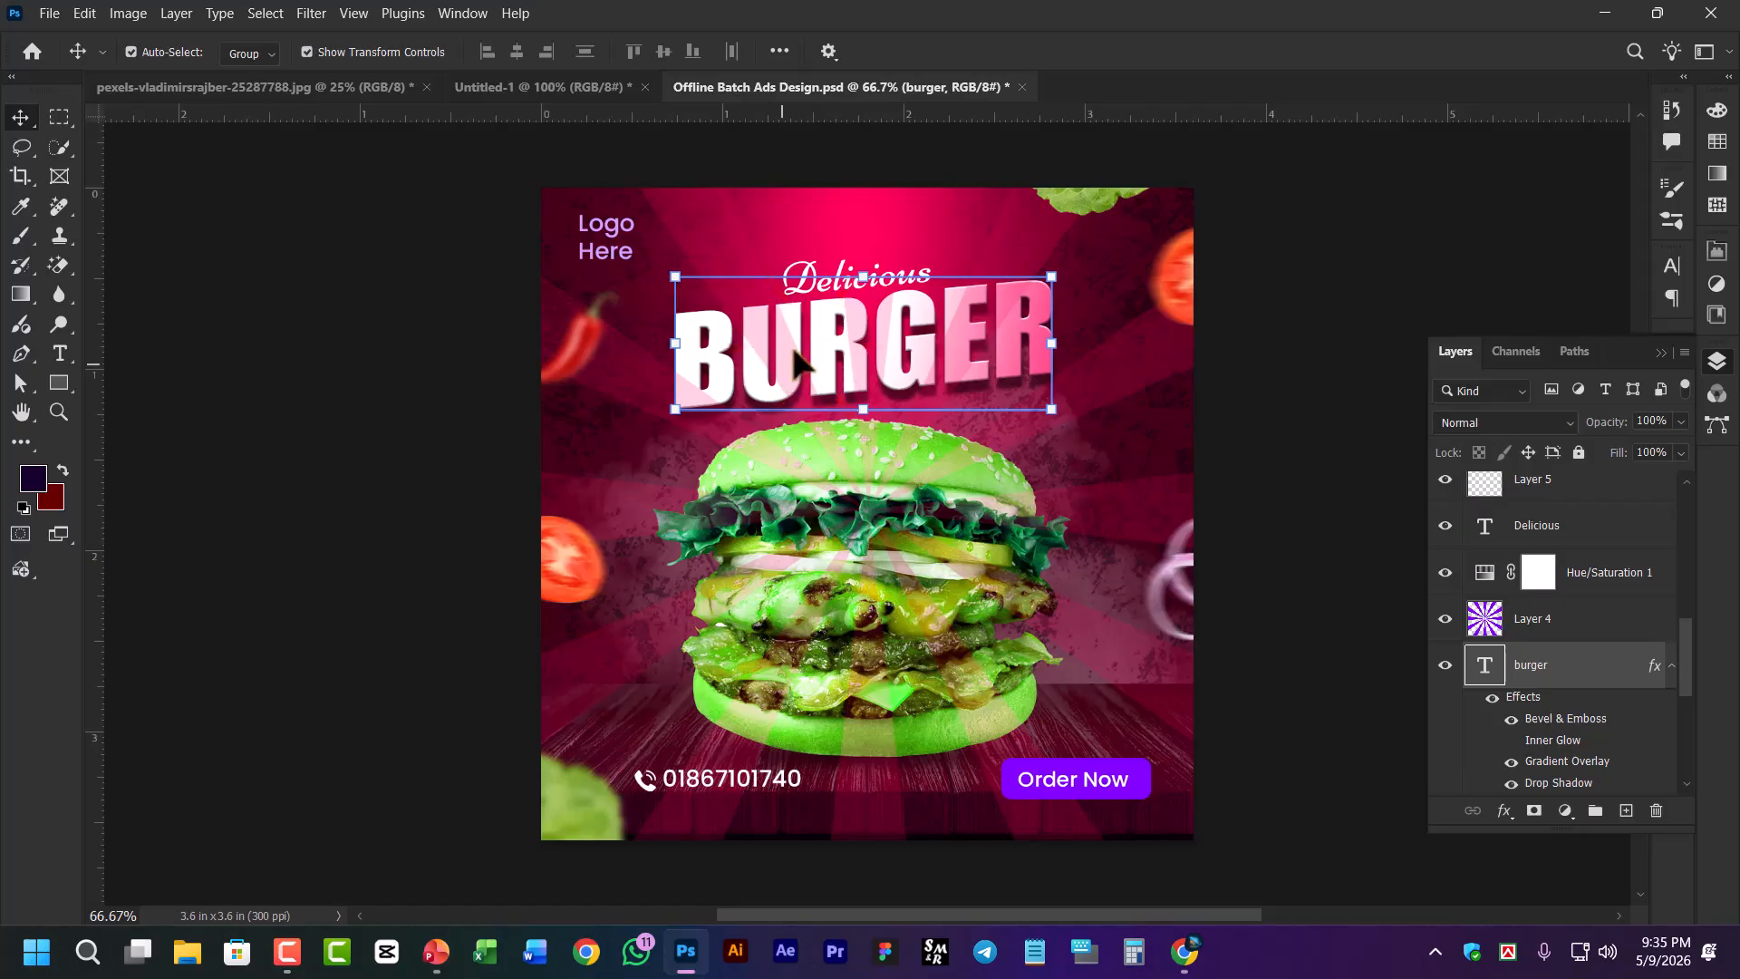
left_click(125, 14)
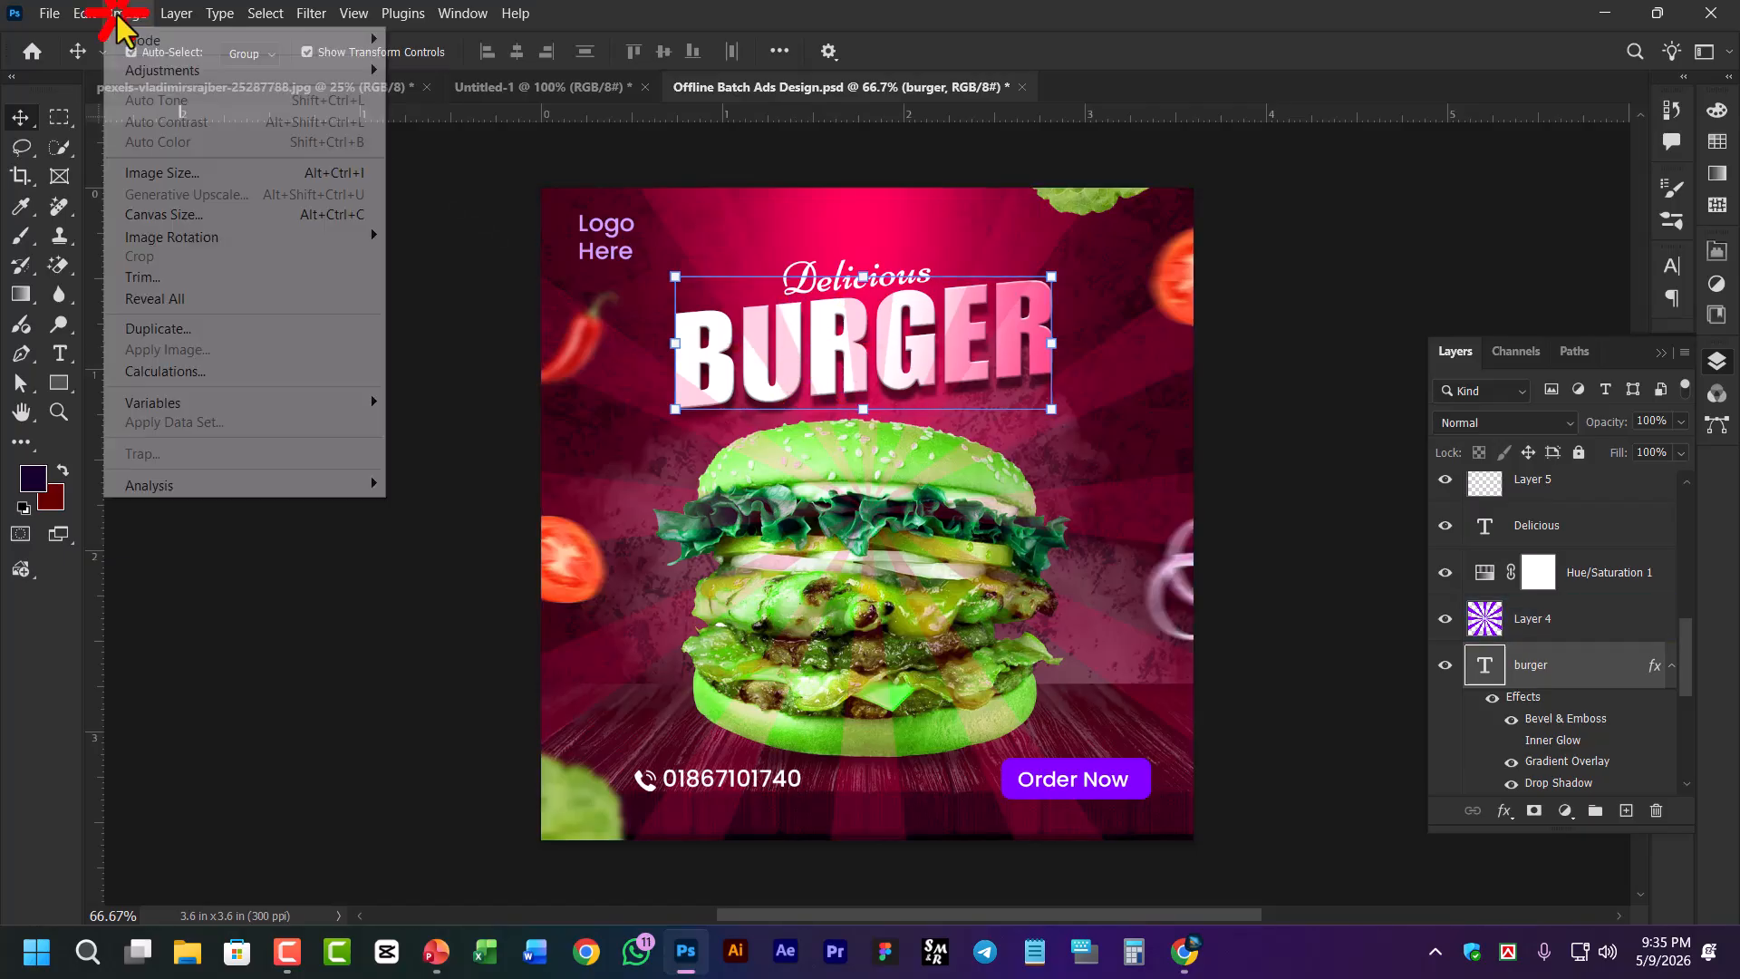
left_click(167, 71)
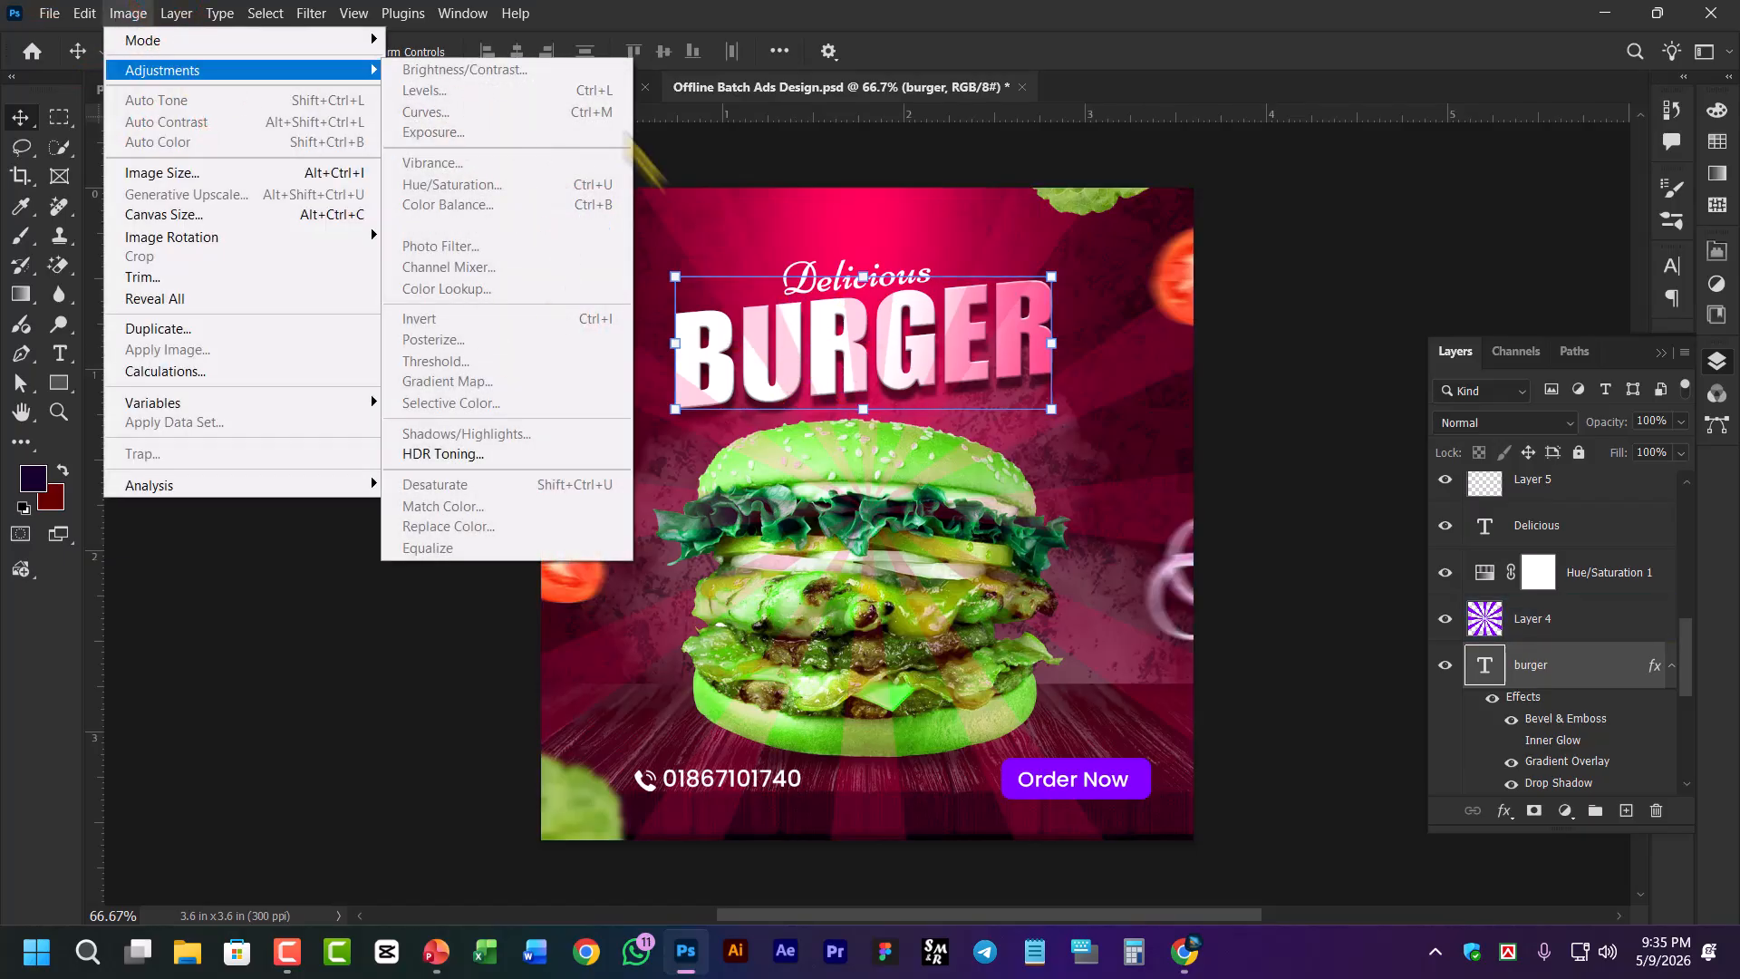
left_click(1327, 274)
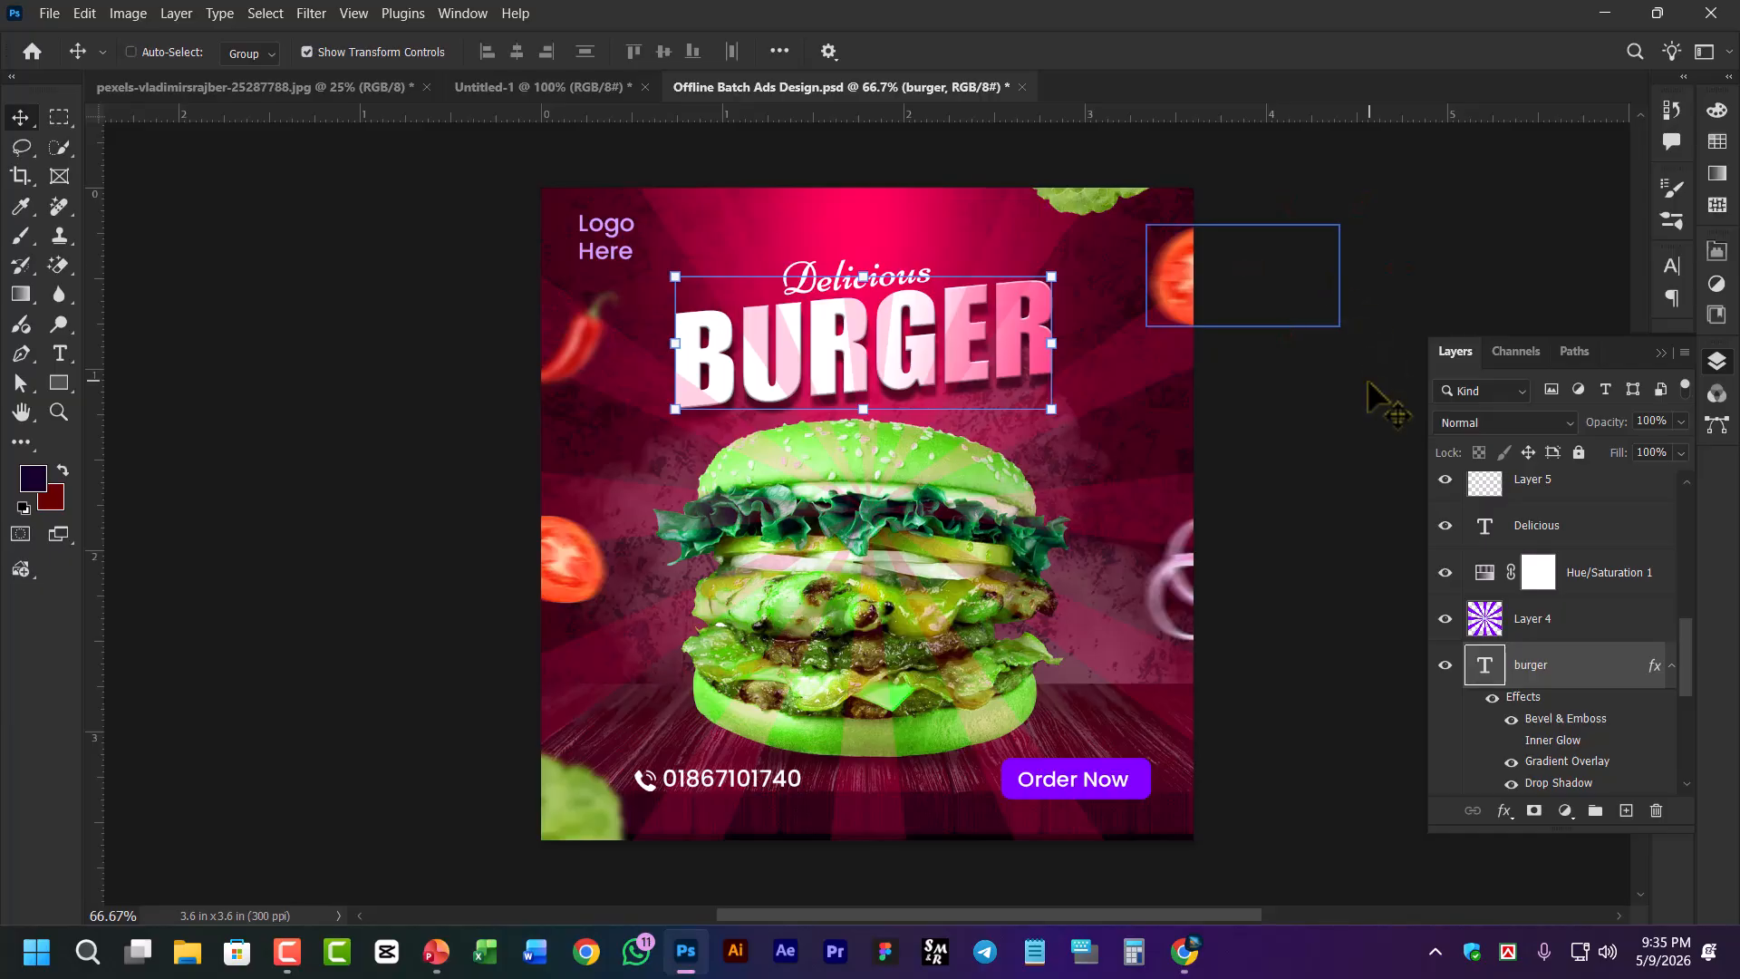
Undo the layer reordering until the Hue/Saturation adjustment layer is back directly above Layer 8
key("ctrl+z")
left_click(1300, 492, "ctrl")
key("ctrl+z")
key("ctrl+z")
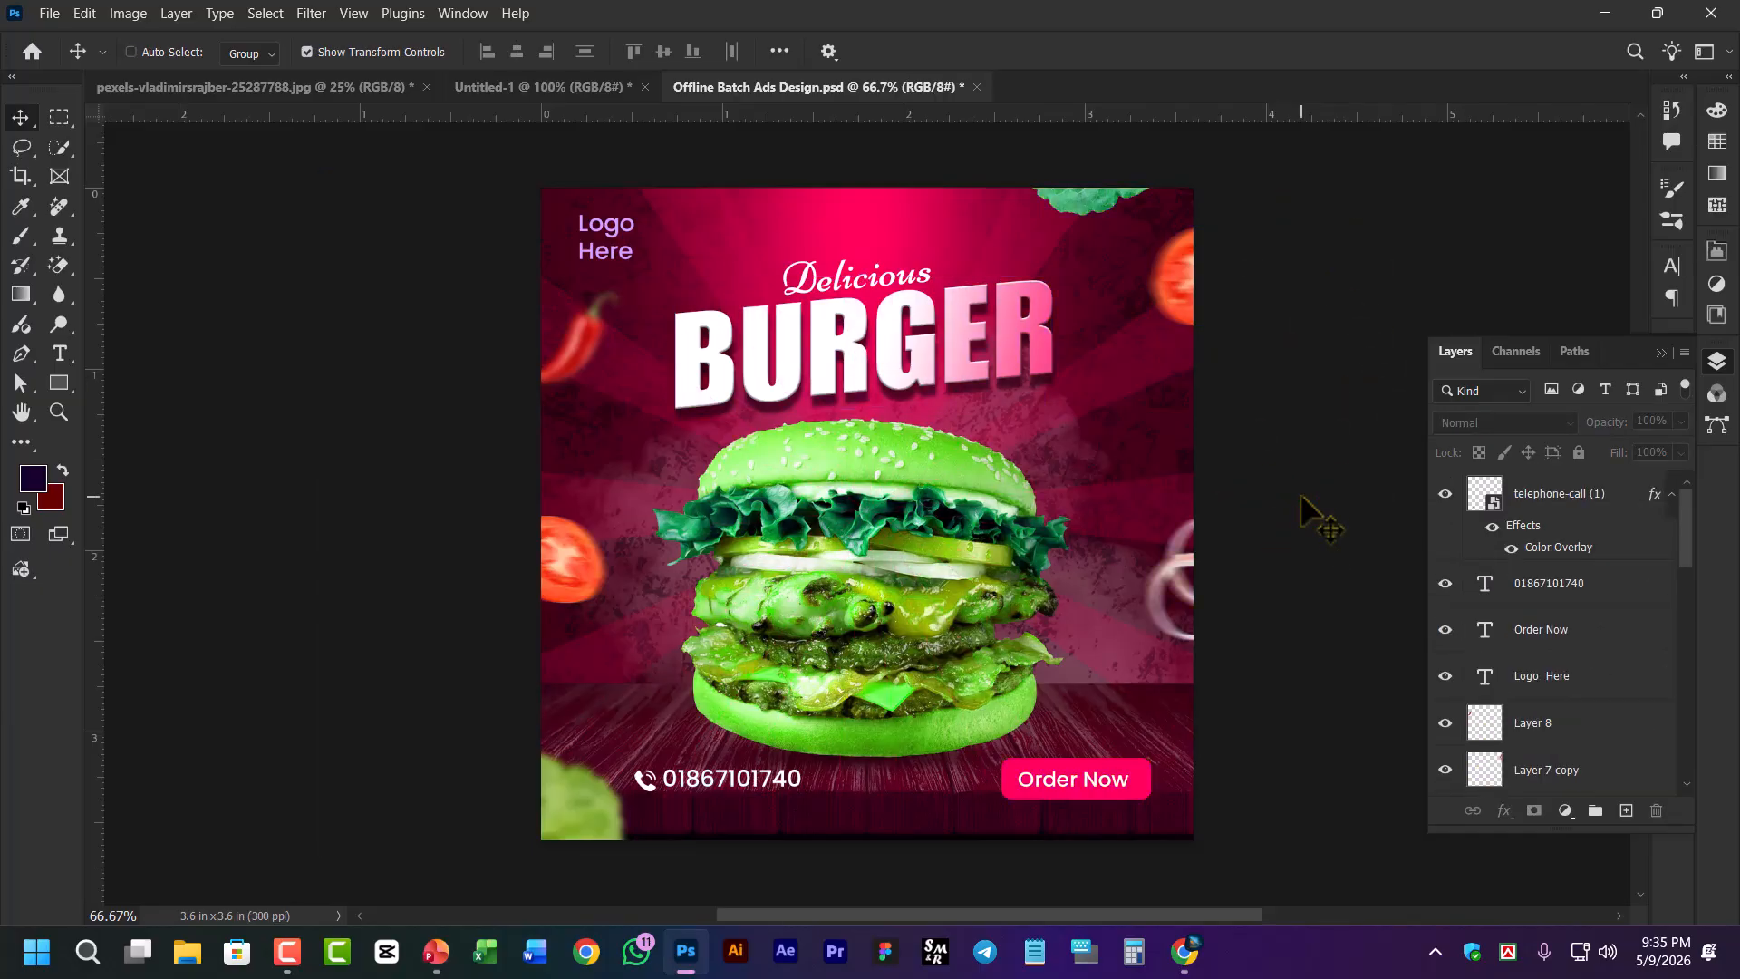
key("ctrl+shift+z")
Delete the Hue/Saturation adjustment layer above Layer 8
left_click(1622, 595)
left_click(1589, 732)
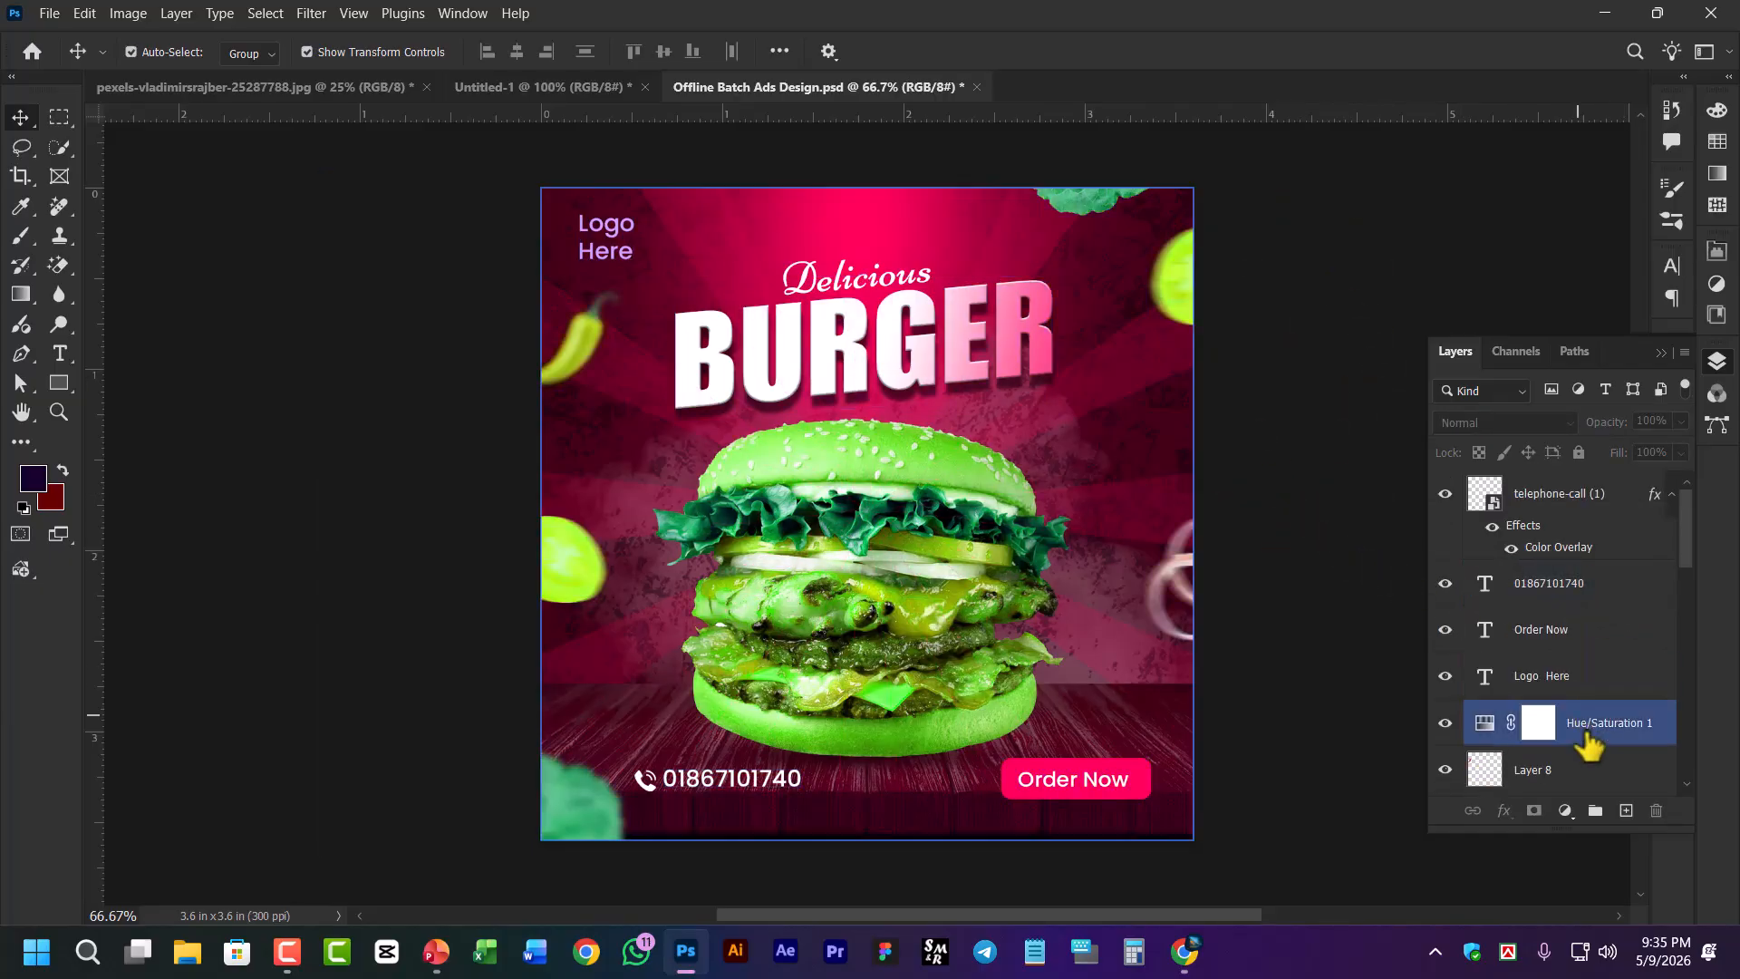
key("Delete")
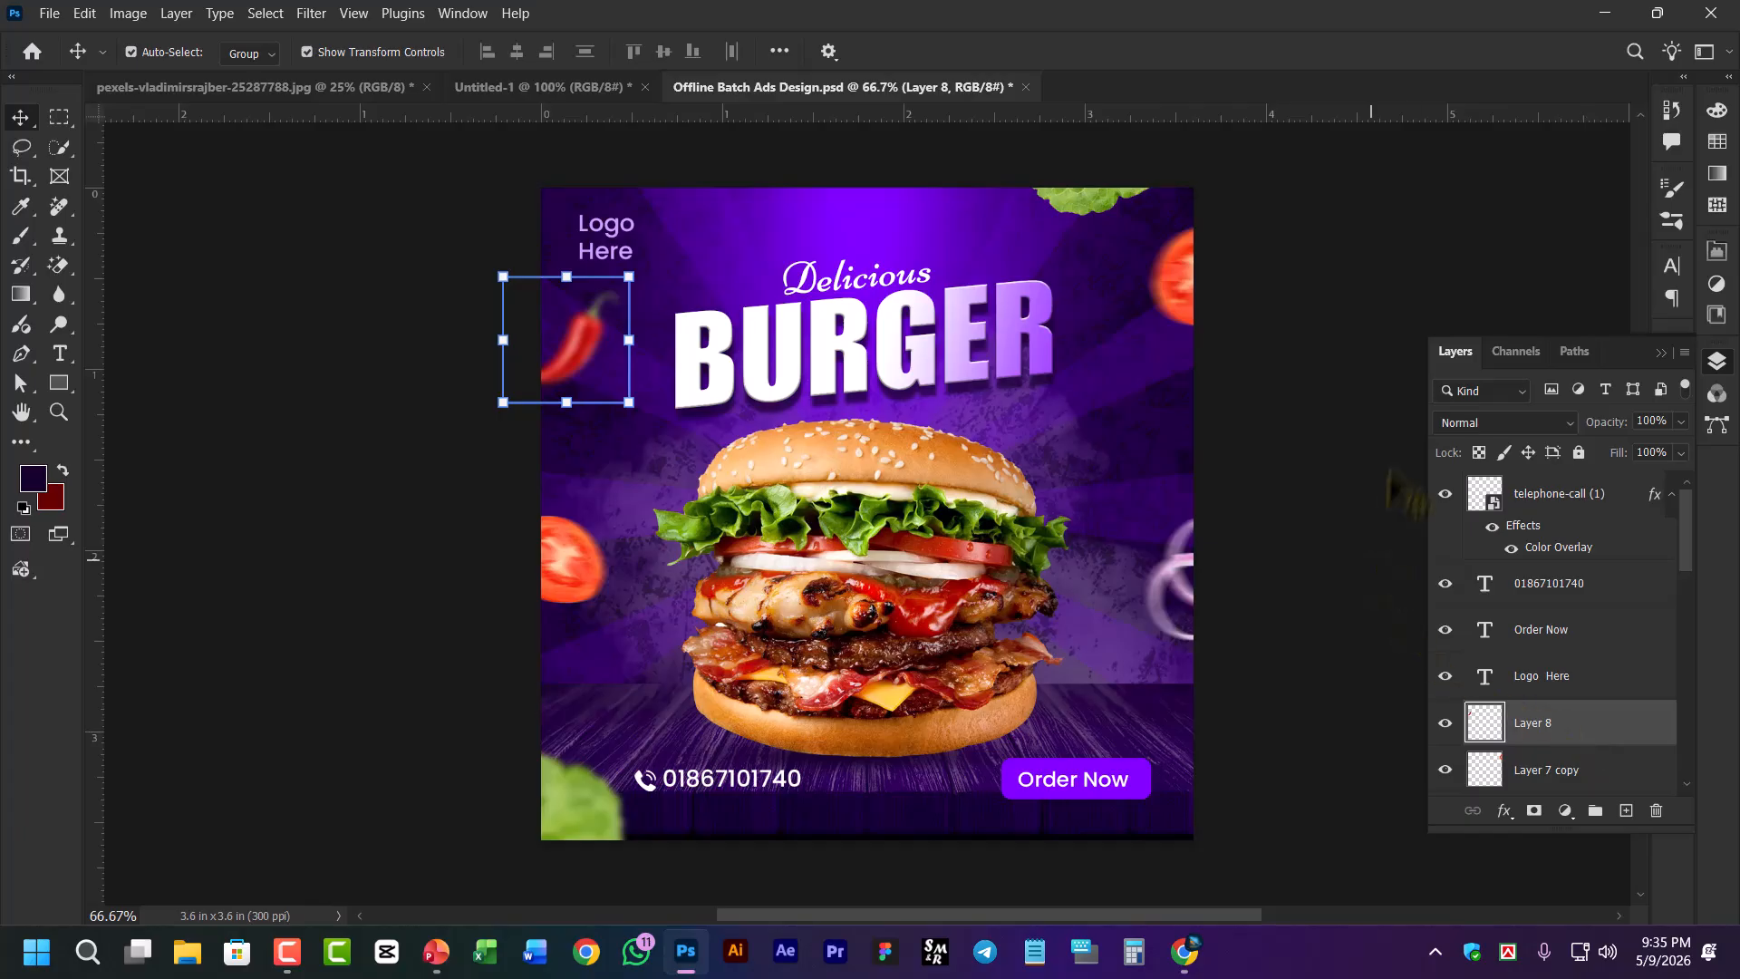
With no layer selected, add a Levels adjustment layer above the whole design and set its midtone input level to 0.95
left_click(1352, 362)
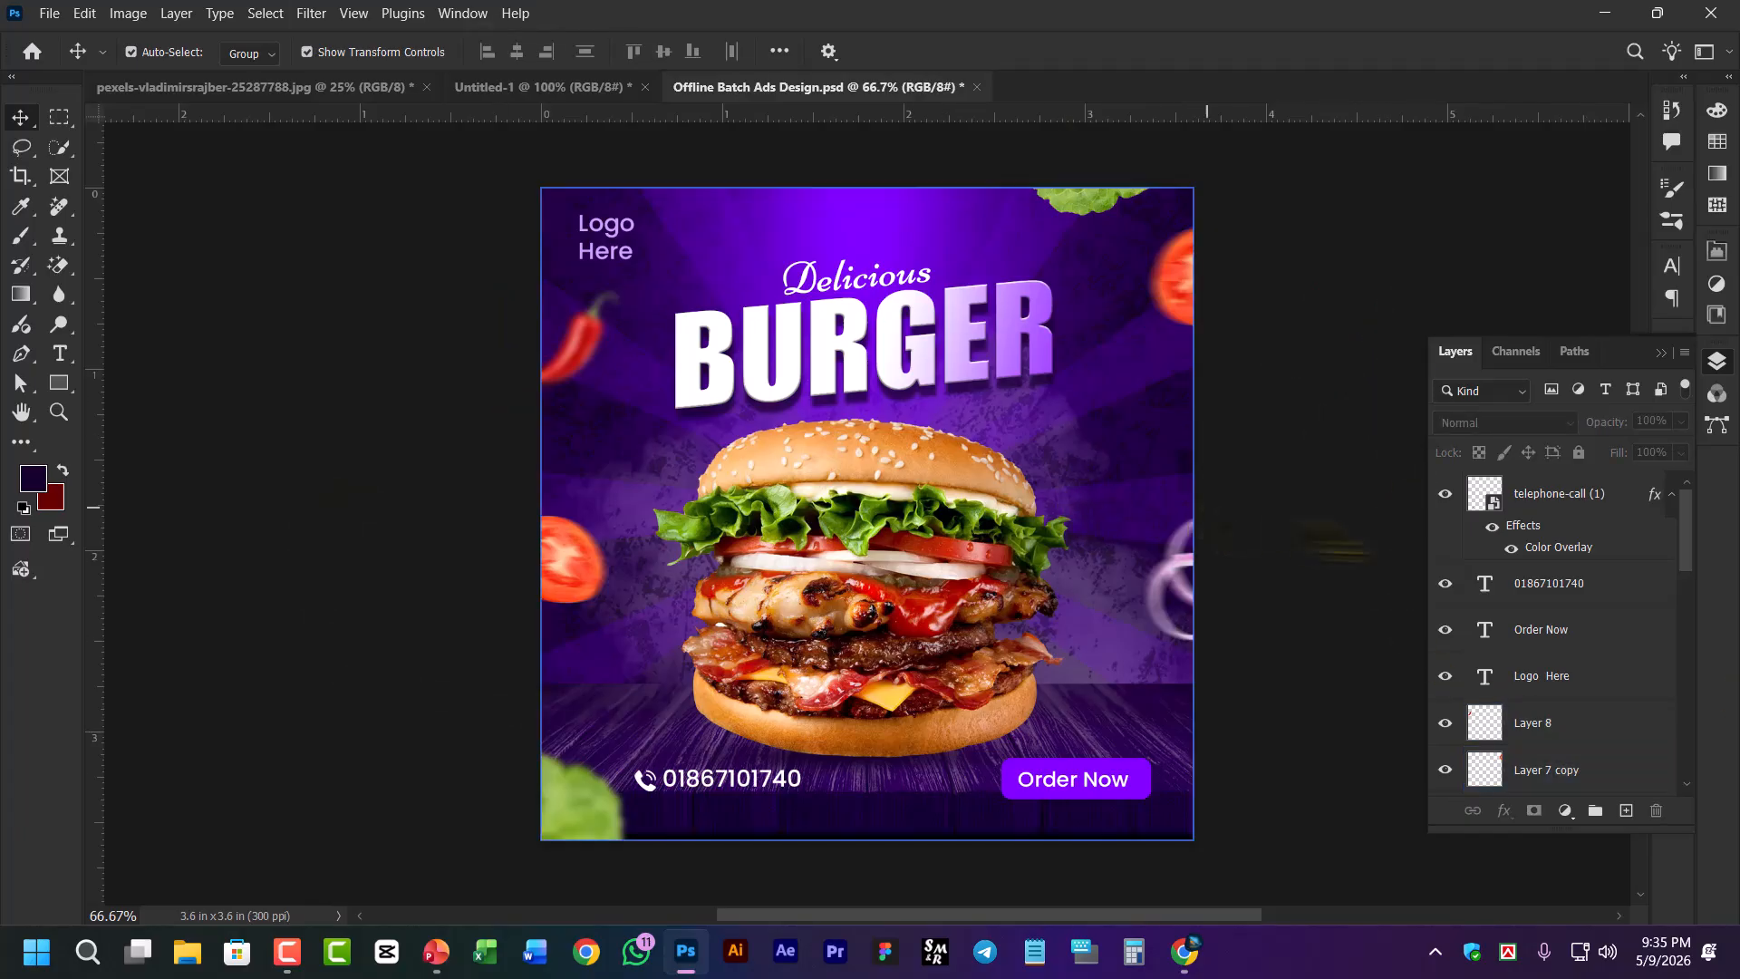
left_click(1336, 522)
left_click(1538, 857)
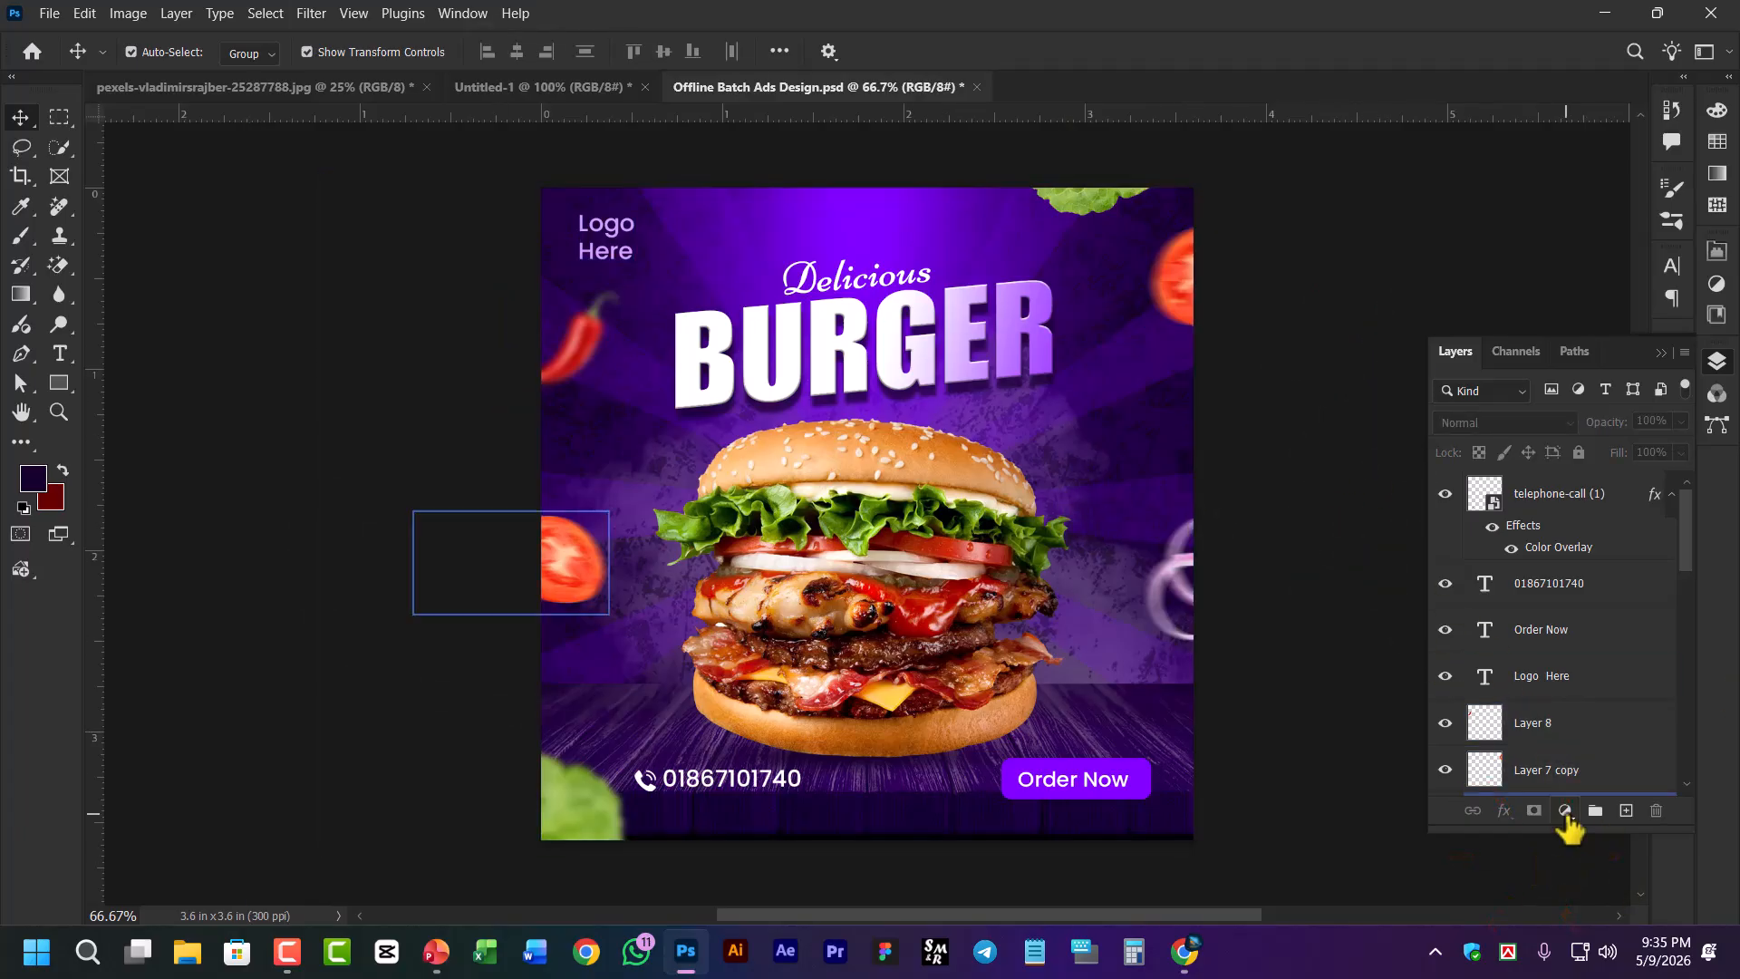
left_click(1565, 811)
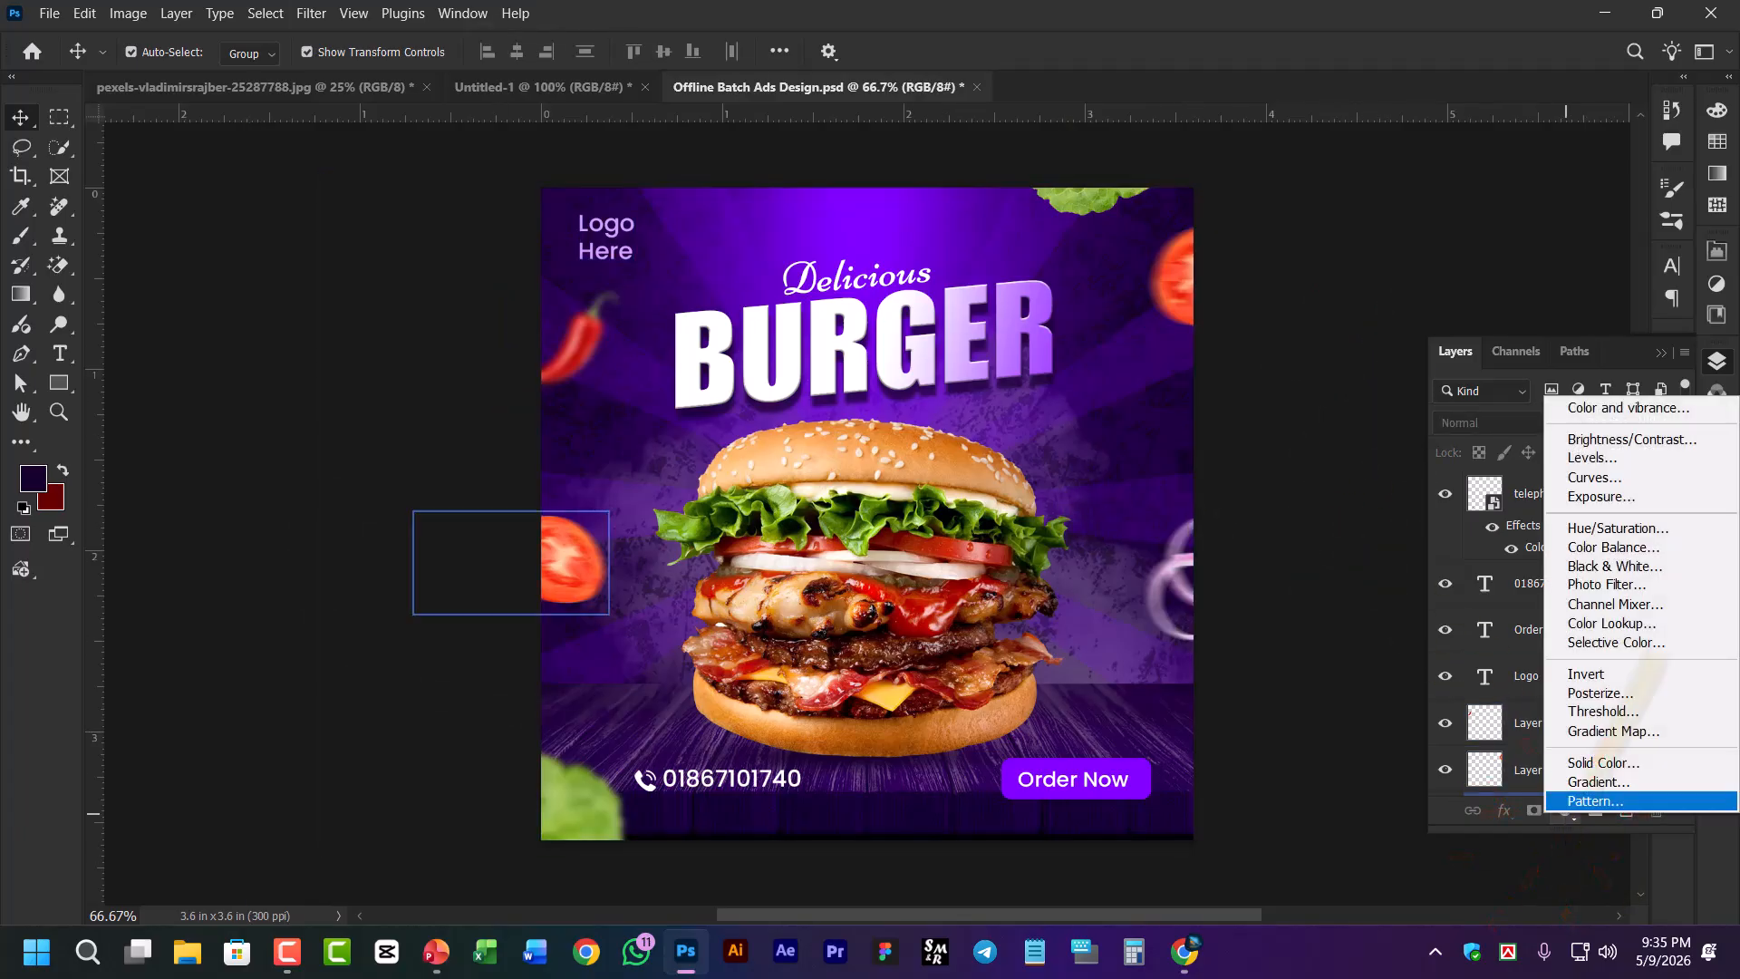
left_click(1613, 462)
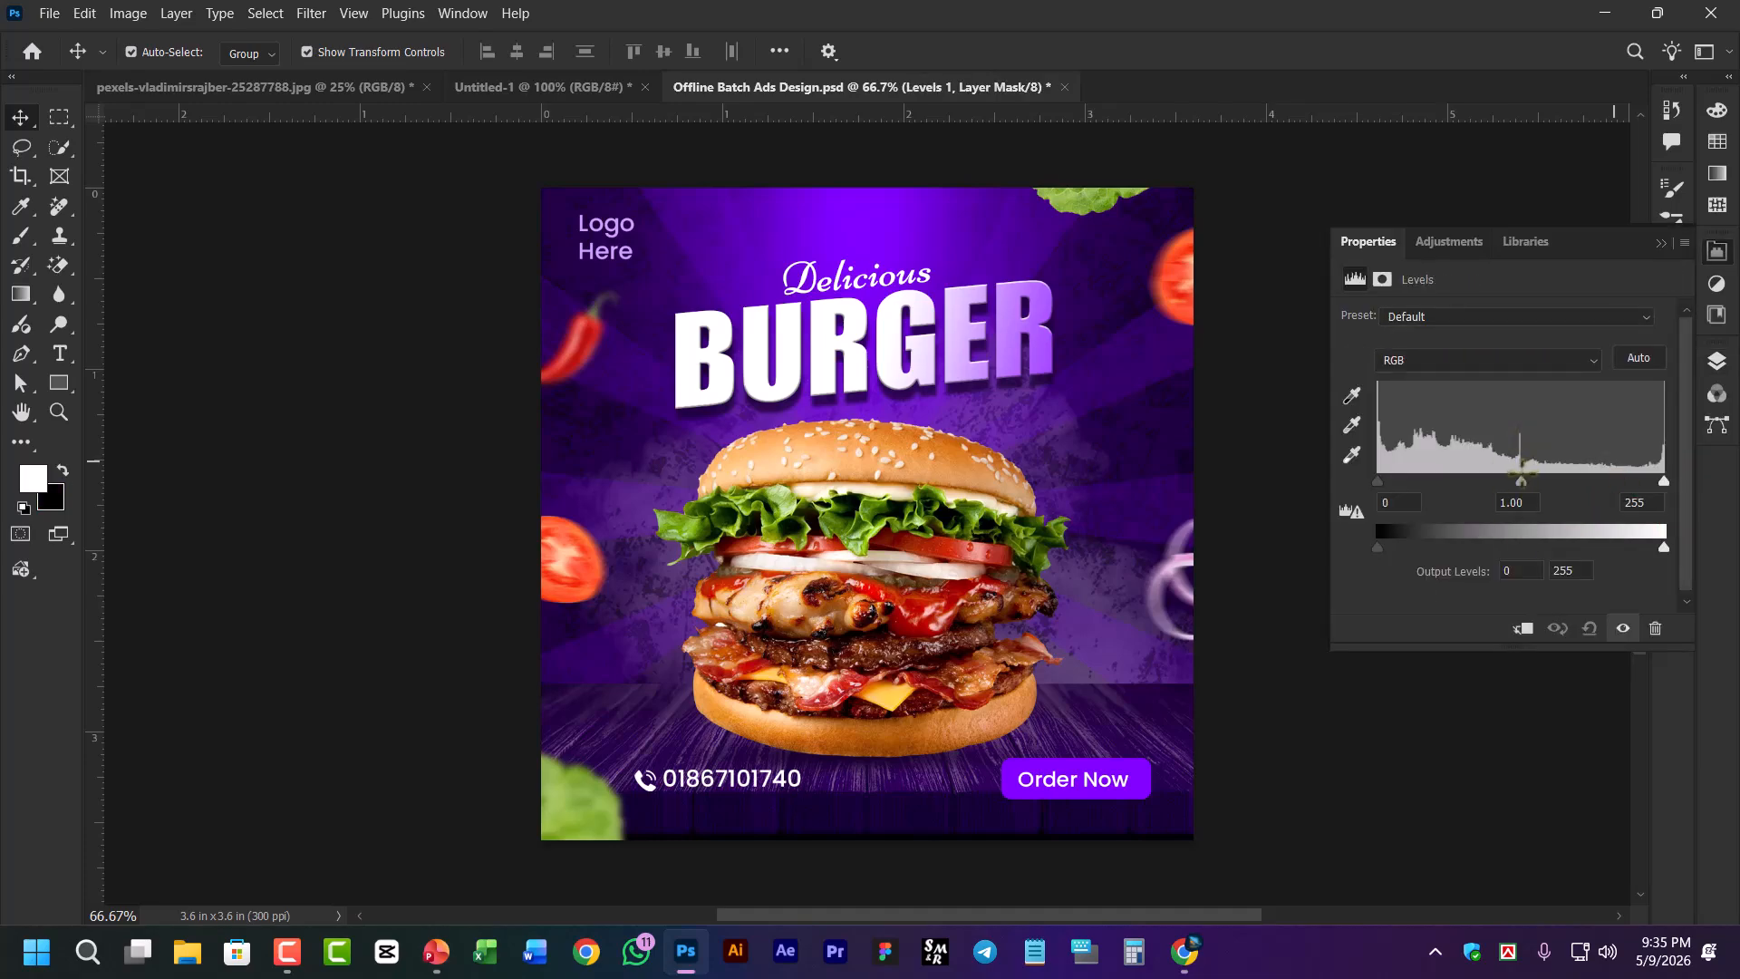
mouse_move(1520, 480)
left_mouse_down()
mouse_move(1482, 485)
mouse_move(1575, 505)
mouse_move(1526, 490)
left_mouse_up()
Try a Levels black input of 21 and white input of 247, returning them to 0 and 255
mouse_move(1377, 481)
left_mouse_down()
mouse_move(1410, 489)
mouse_move(1366, 495)
mouse_move(1408, 497)
left_mouse_up()
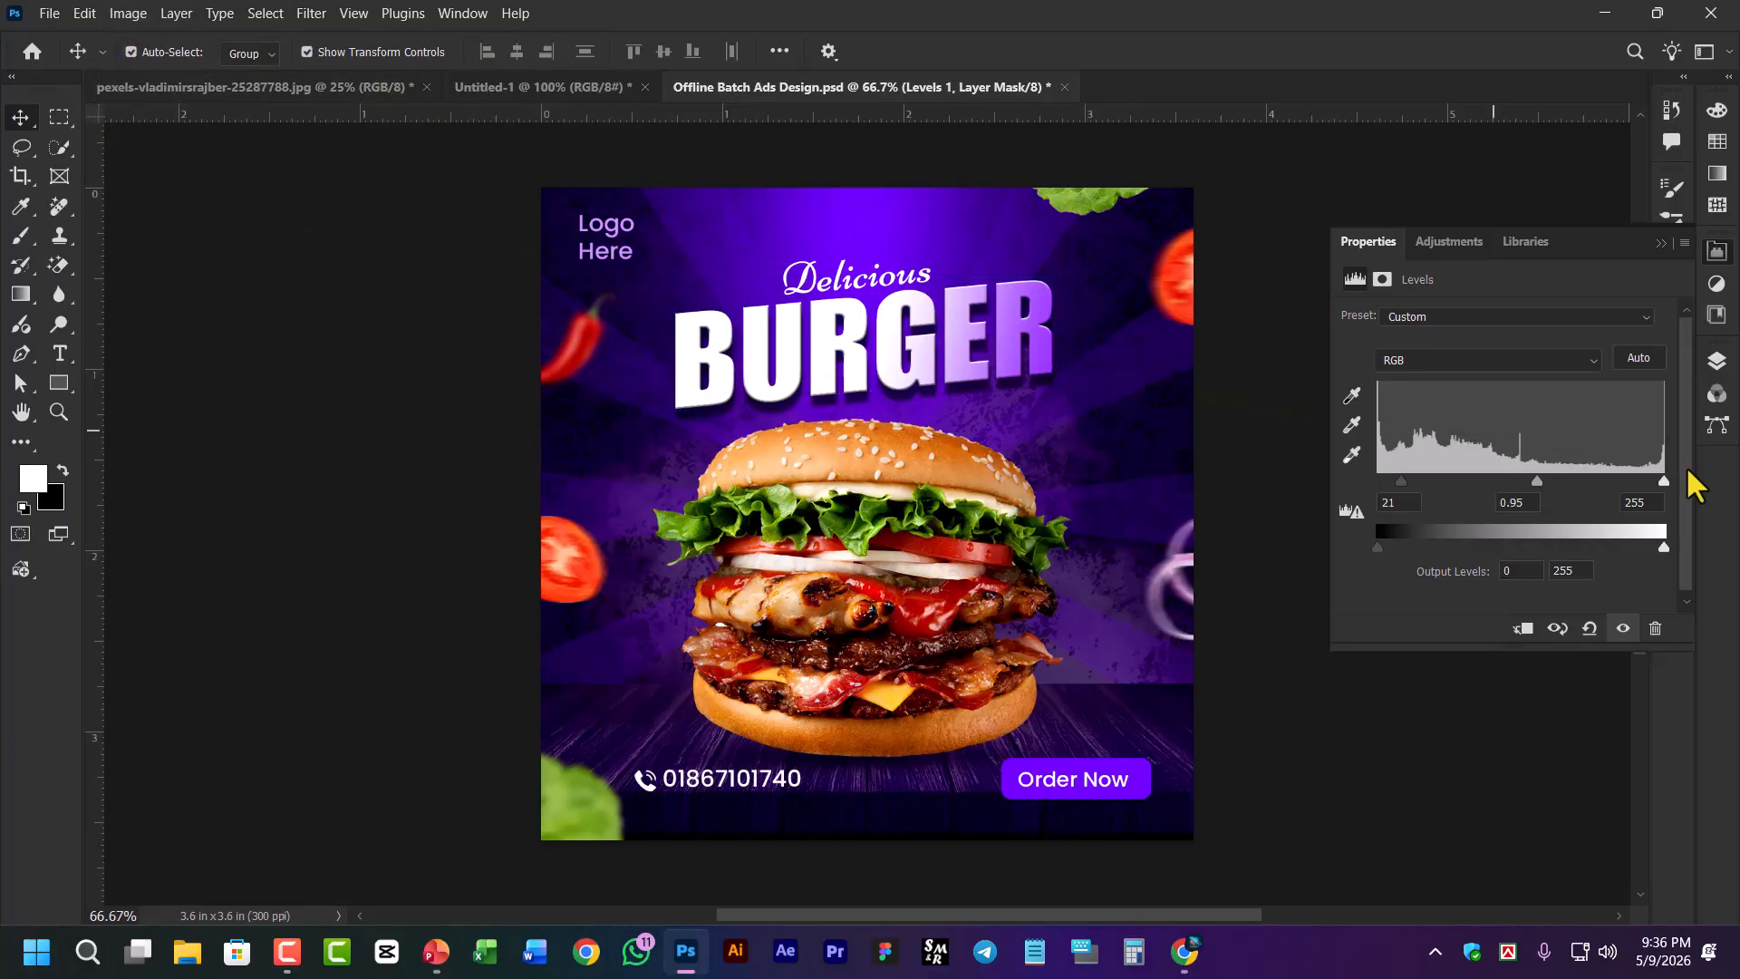
left_click_drag(1400, 478, 1378, 480)
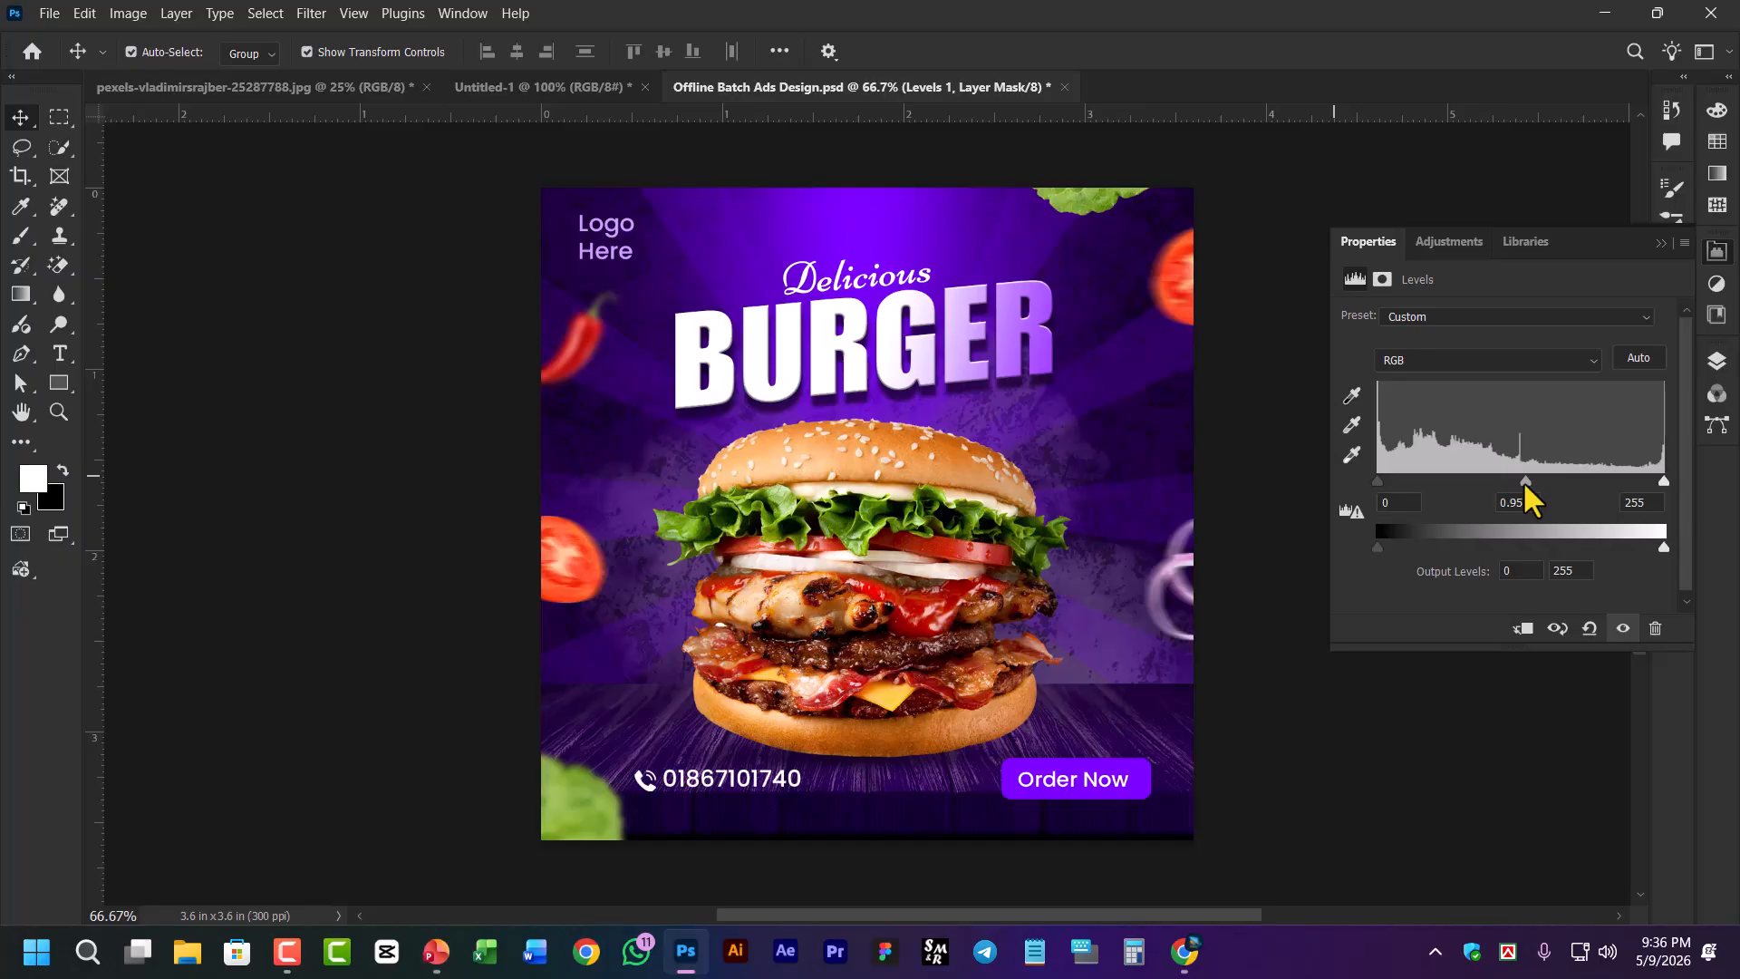
mouse_move(1526, 486)
left_mouse_down()
mouse_move(1545, 490)
mouse_move(1528, 486)
left_mouse_up()
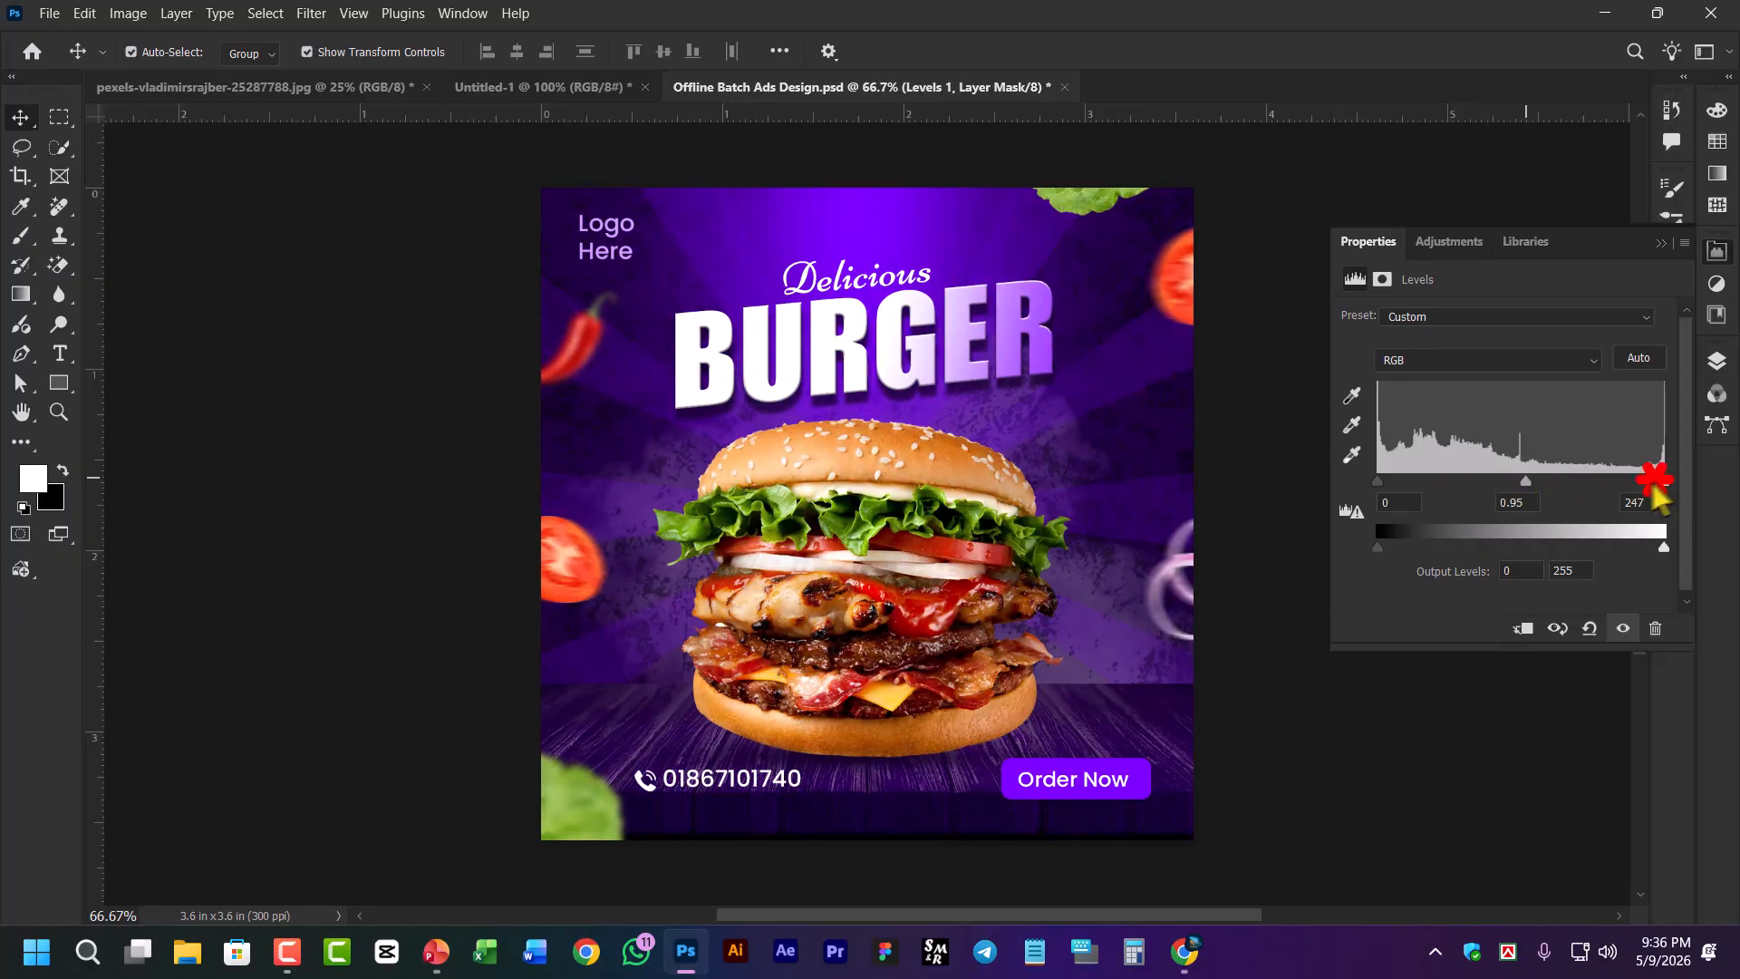
left_click_drag(1652, 482, 1679, 504)
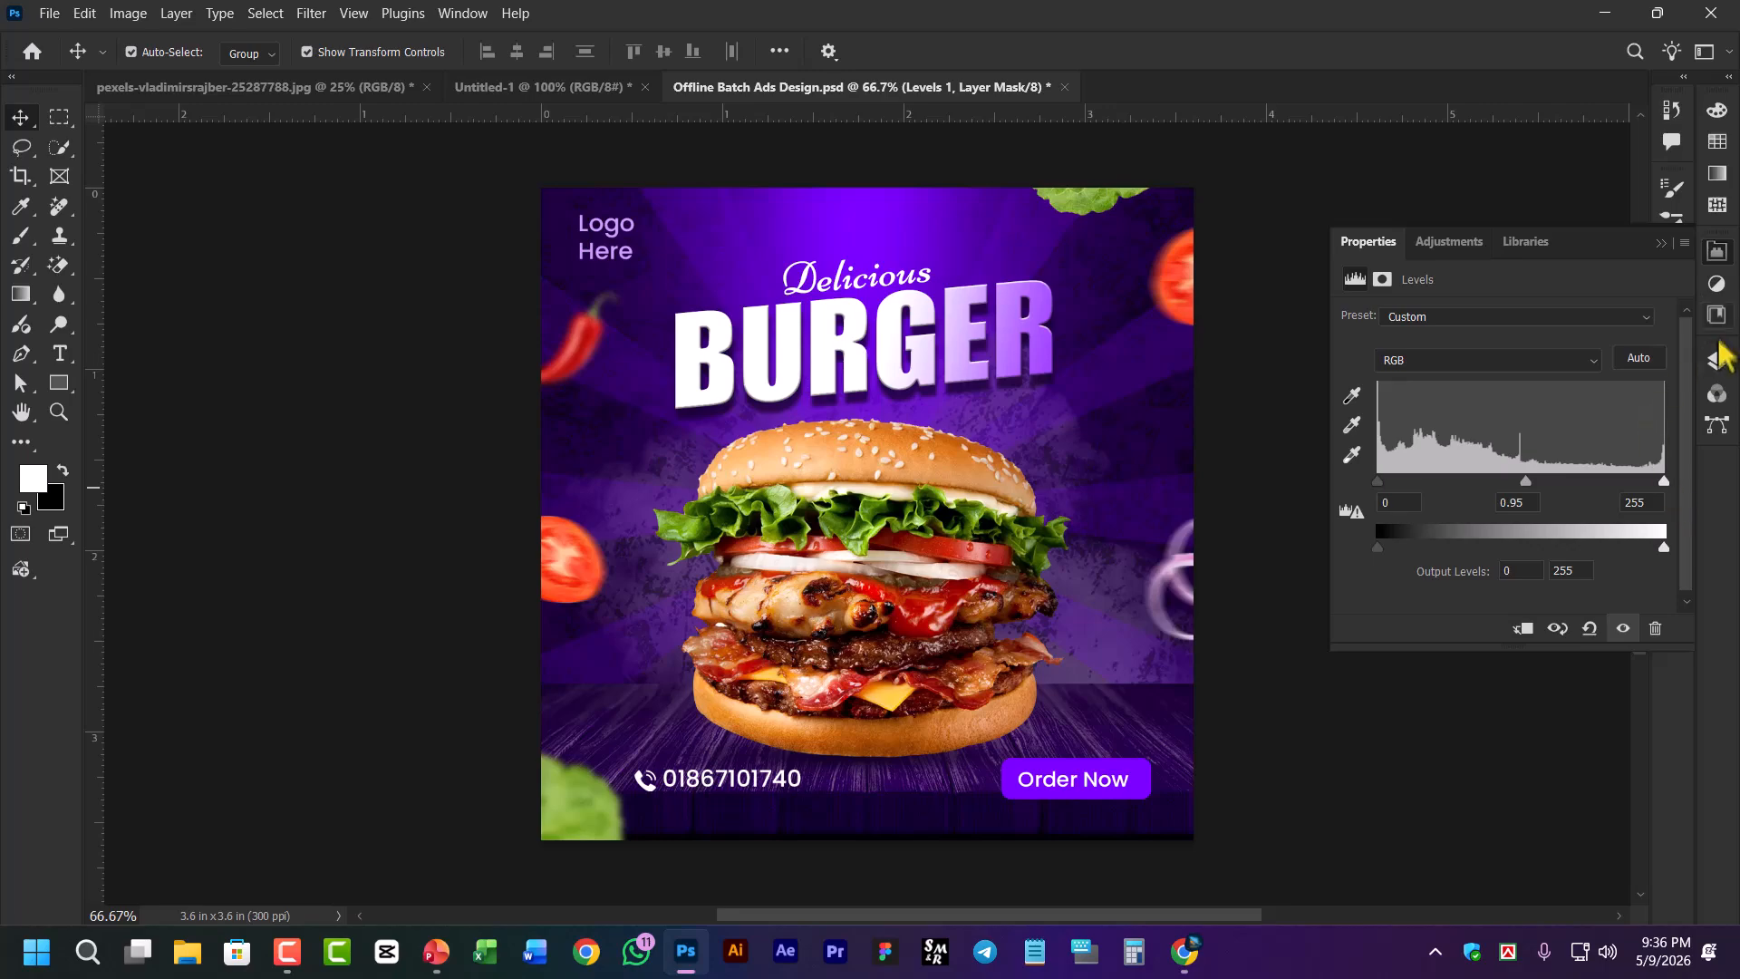
Add a Gradient fill layer using the Blue_12 preset and send it to the back, directly above the Background layer
left_click(1719, 363)
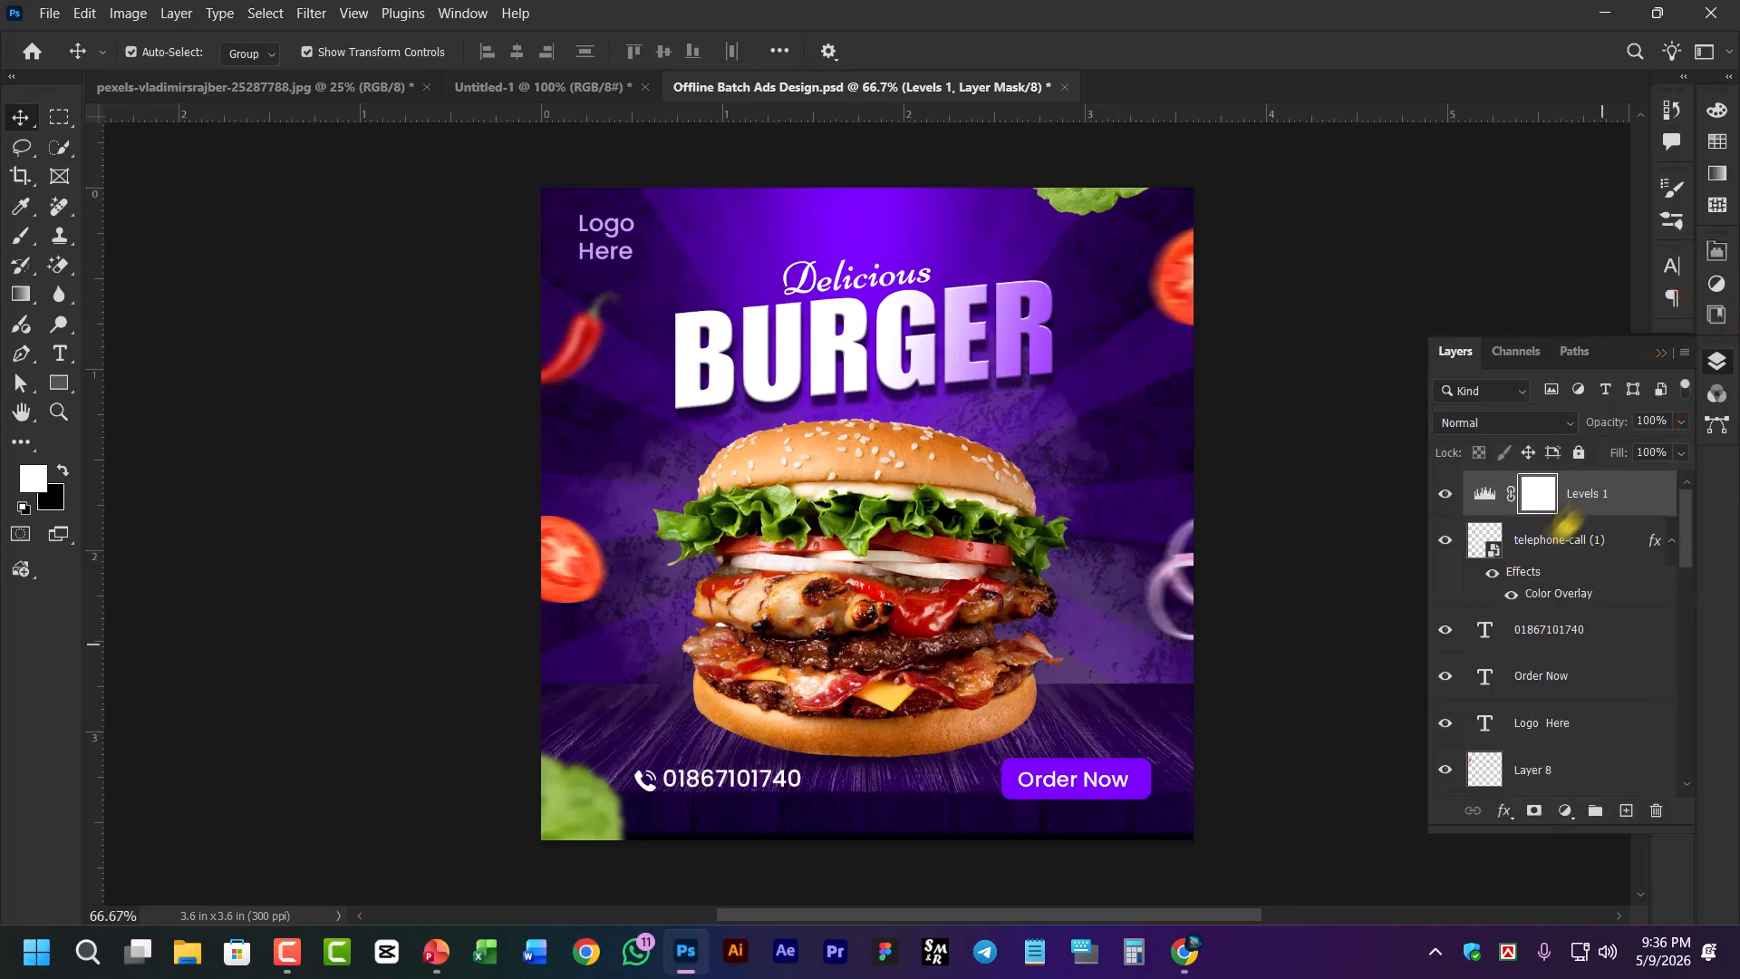
left_click(1567, 811)
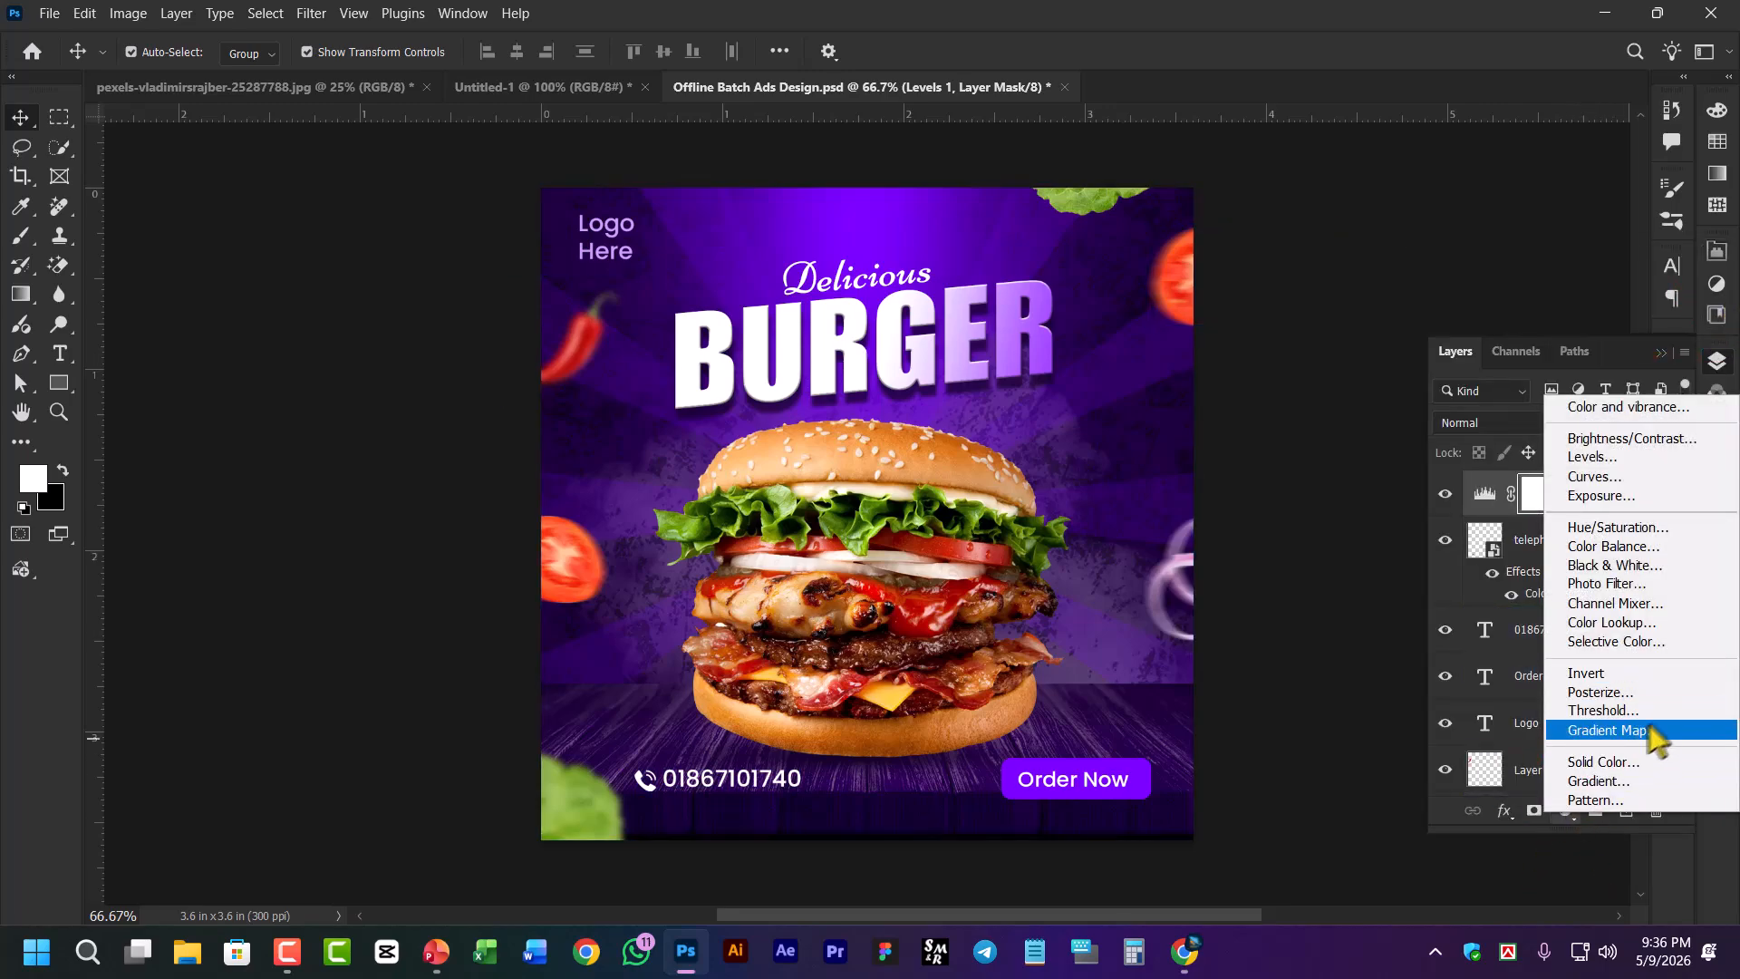
left_click(1623, 777)
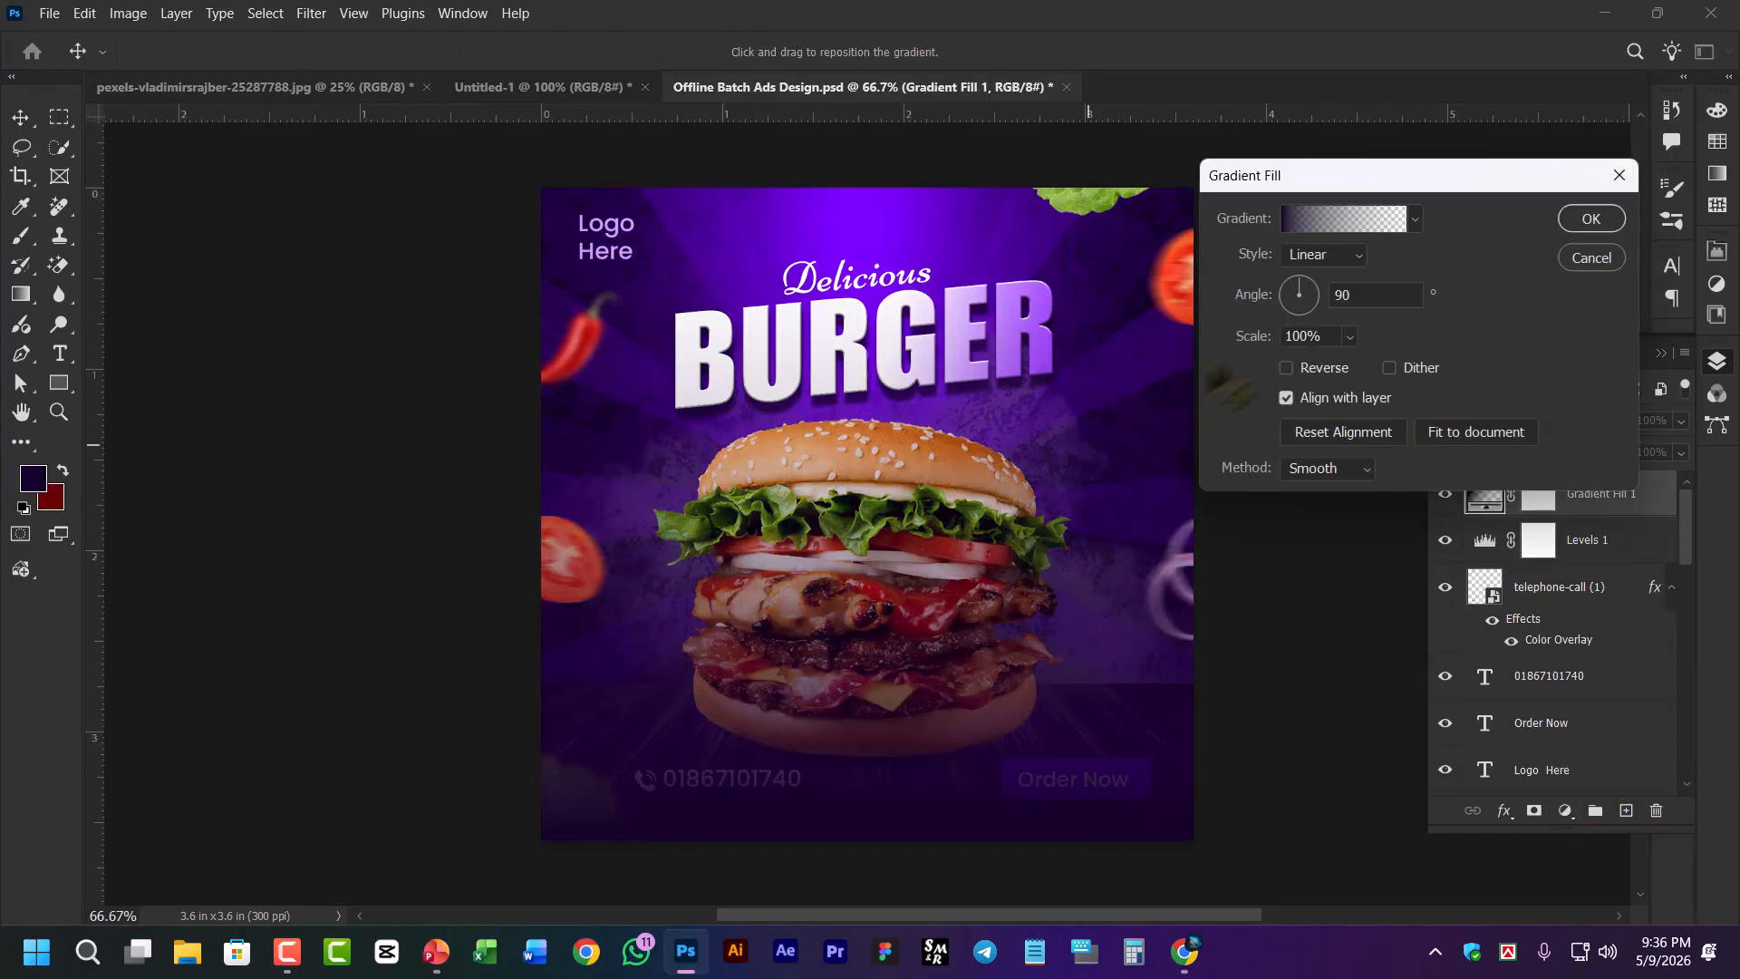
left_click(1349, 218)
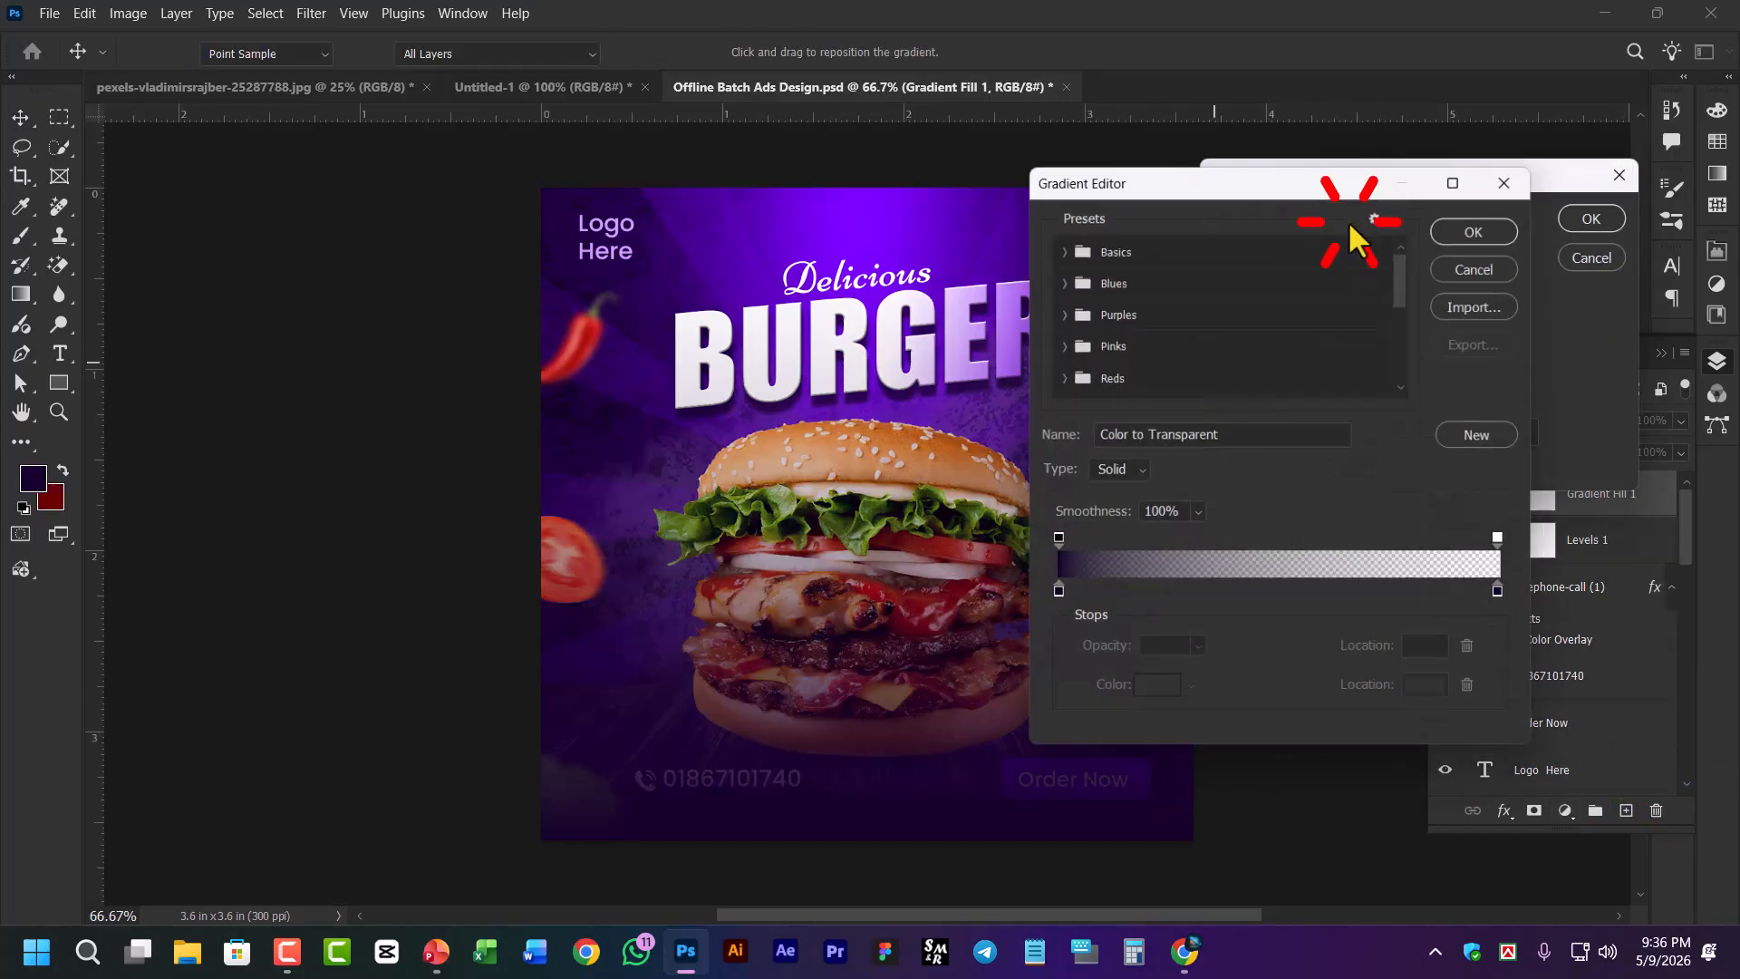
left_click(1060, 277)
left_click(1160, 349)
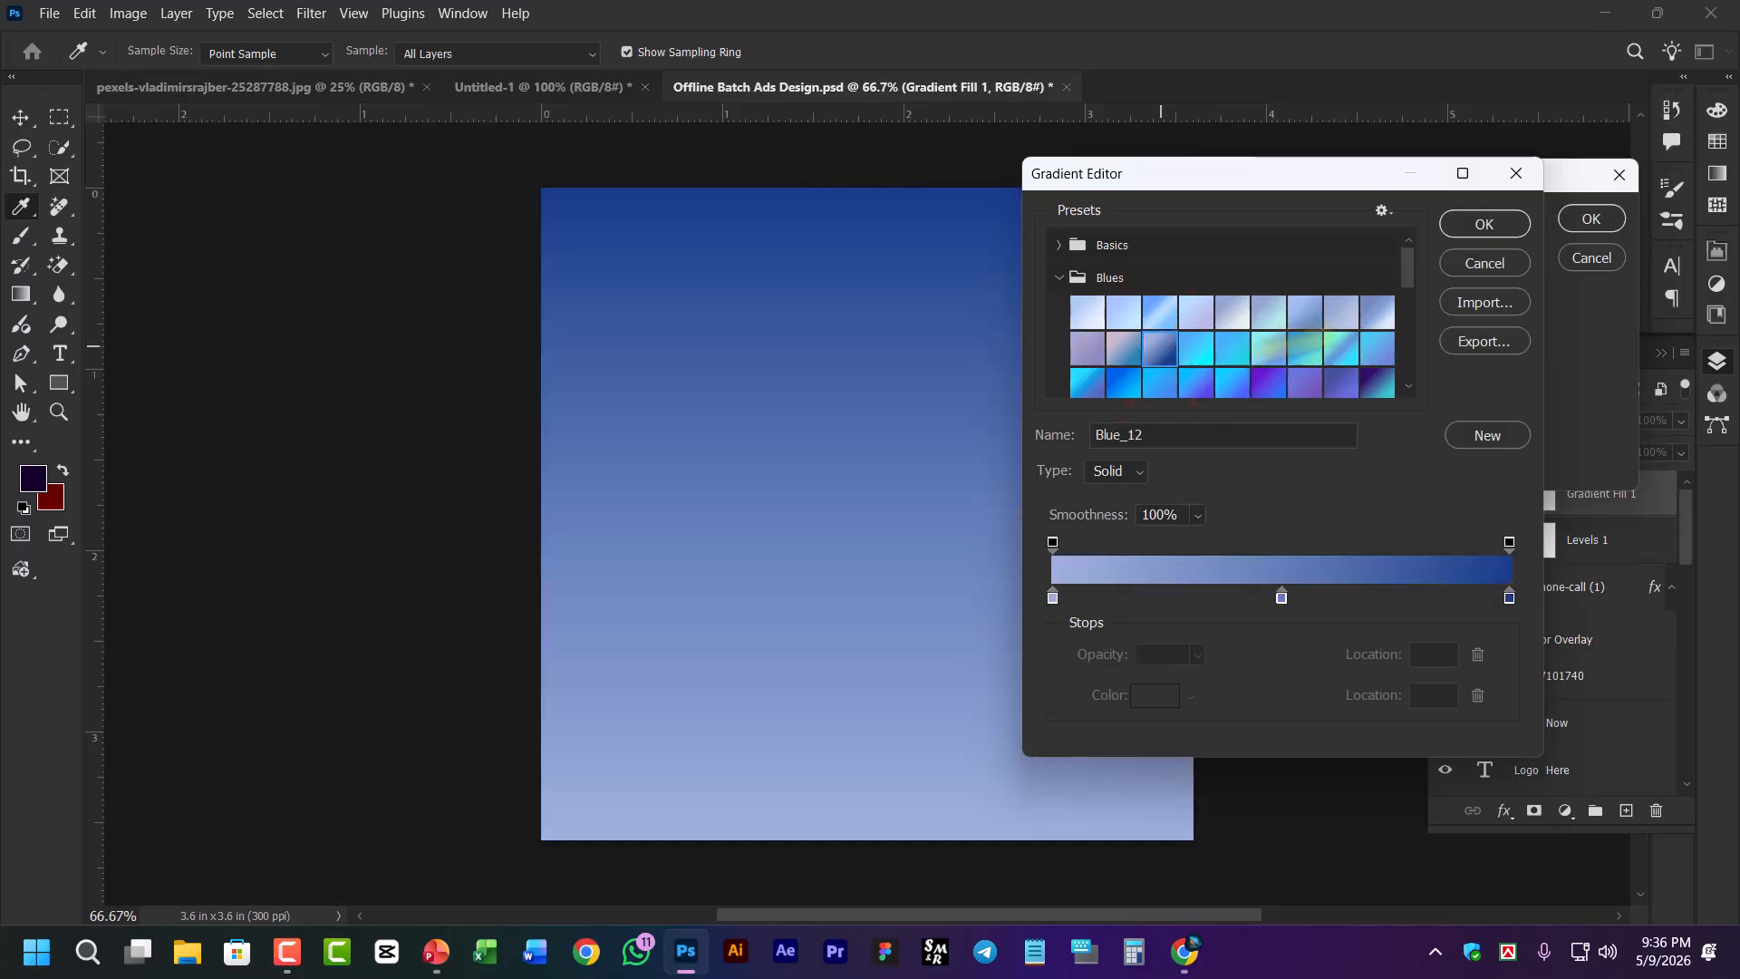
left_click(1465, 224)
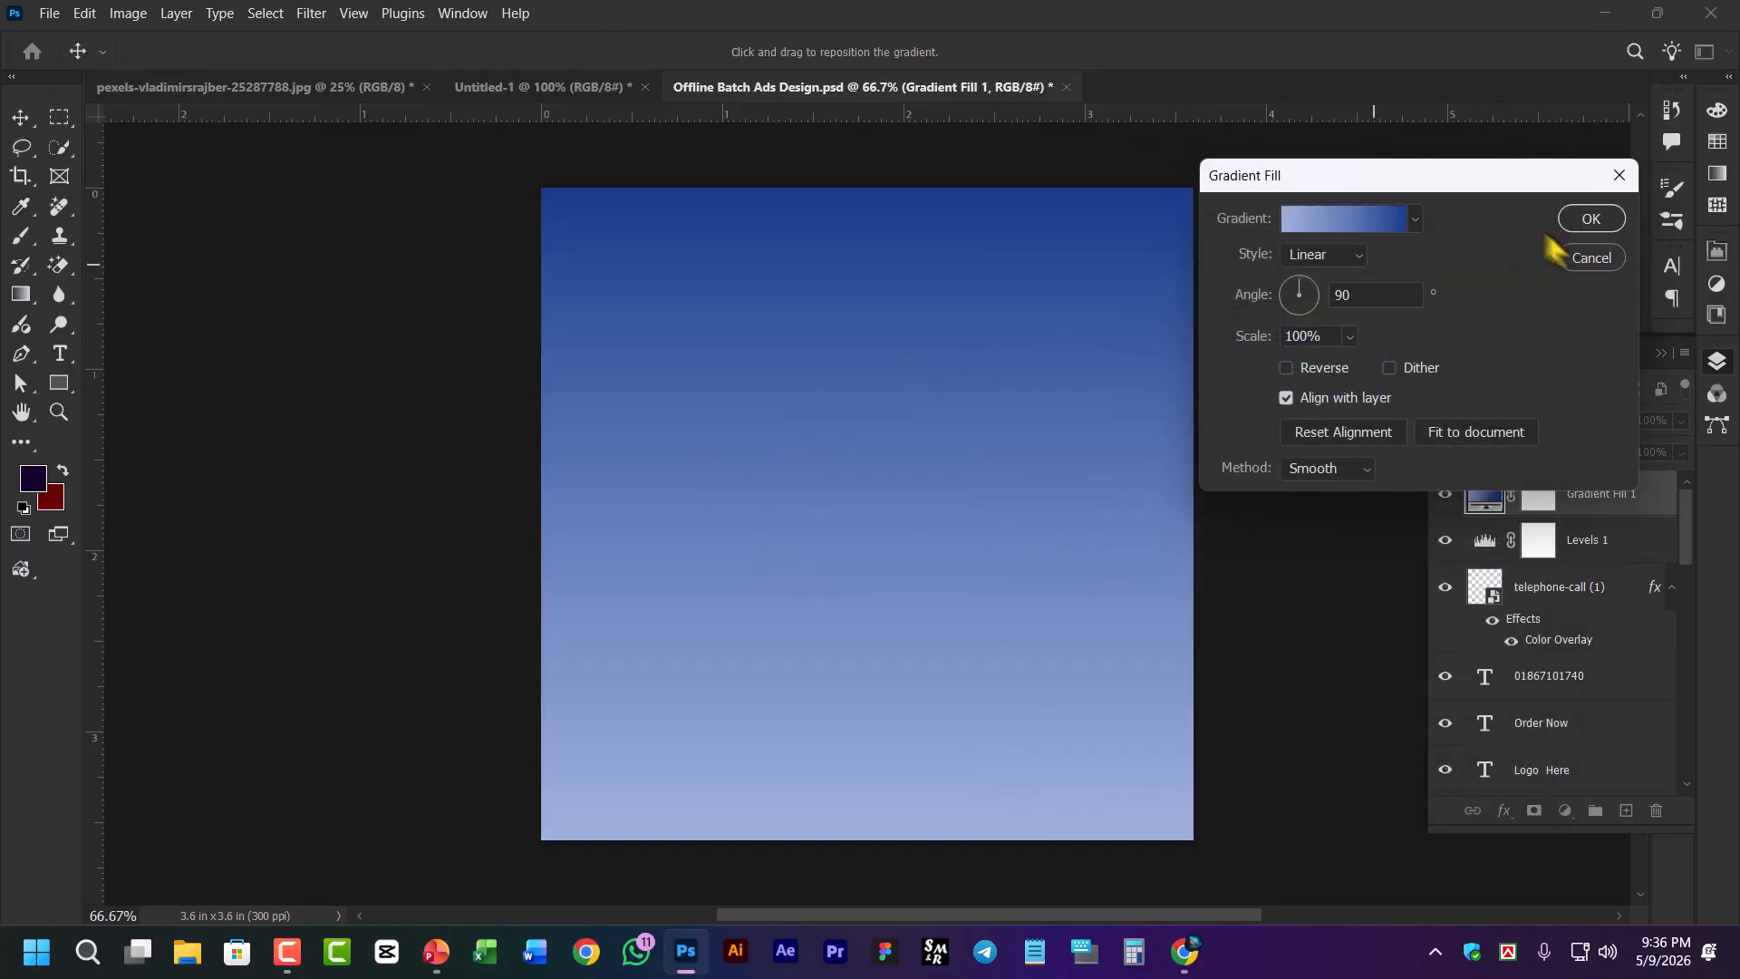
left_click(1592, 219)
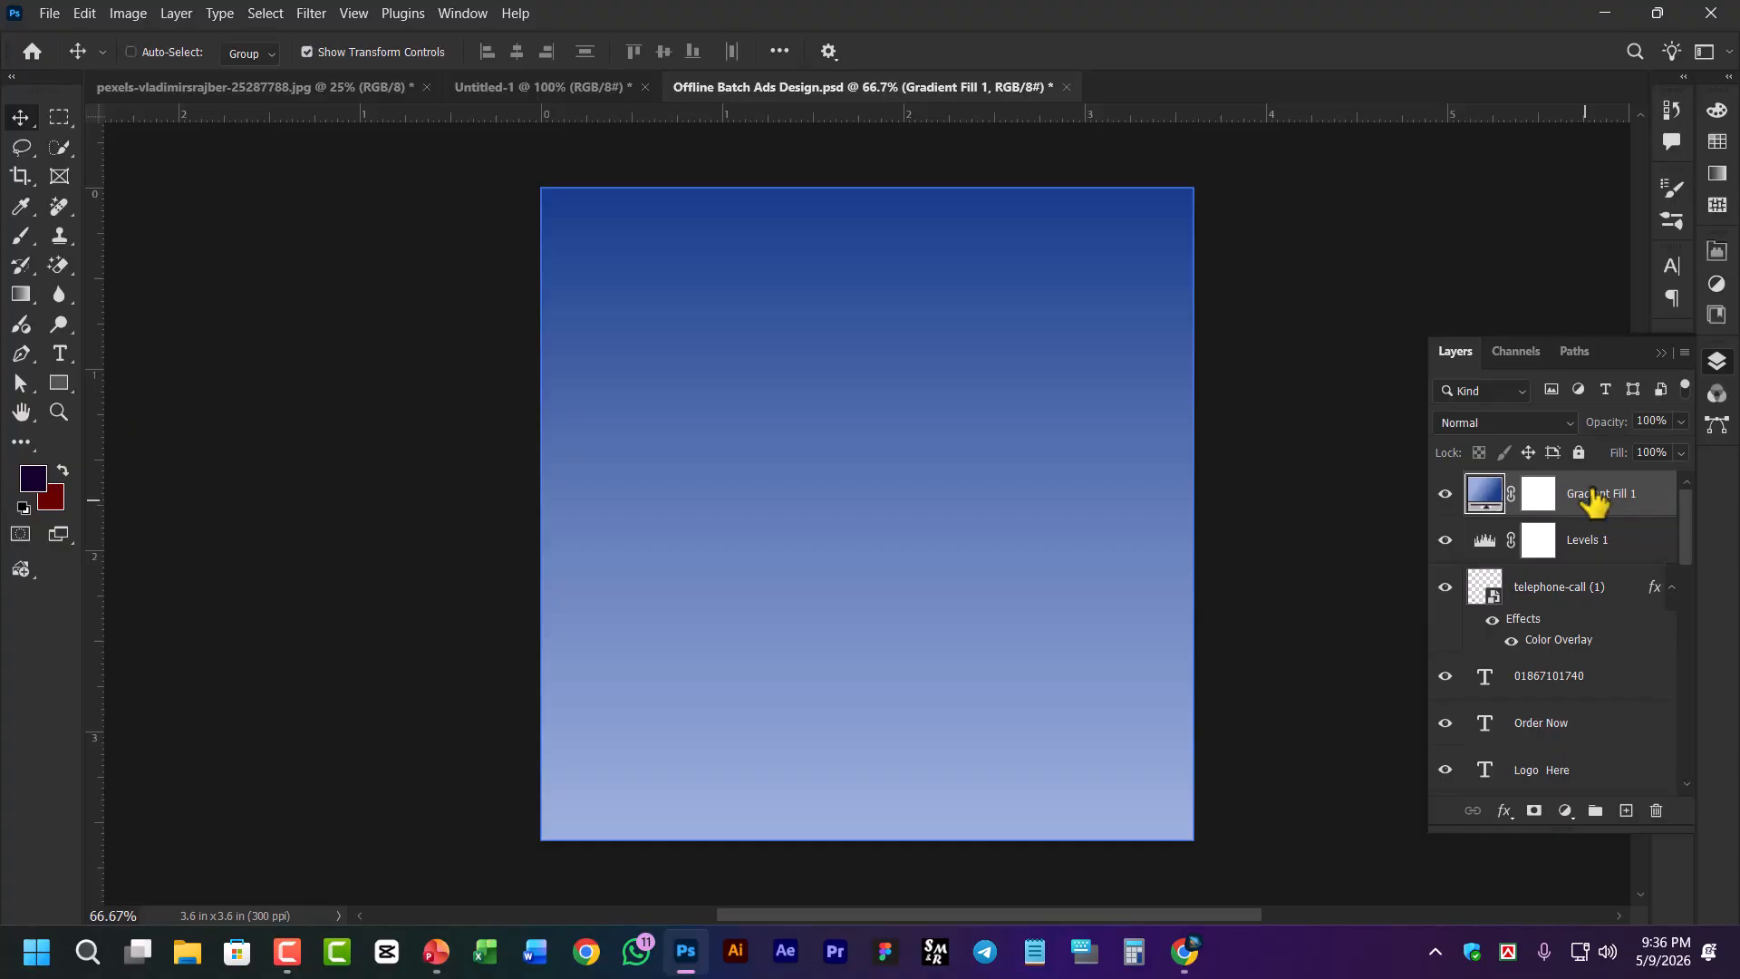
key("ctrl+shift+bracketleft")
scroll(1591, 716, "down", 1)
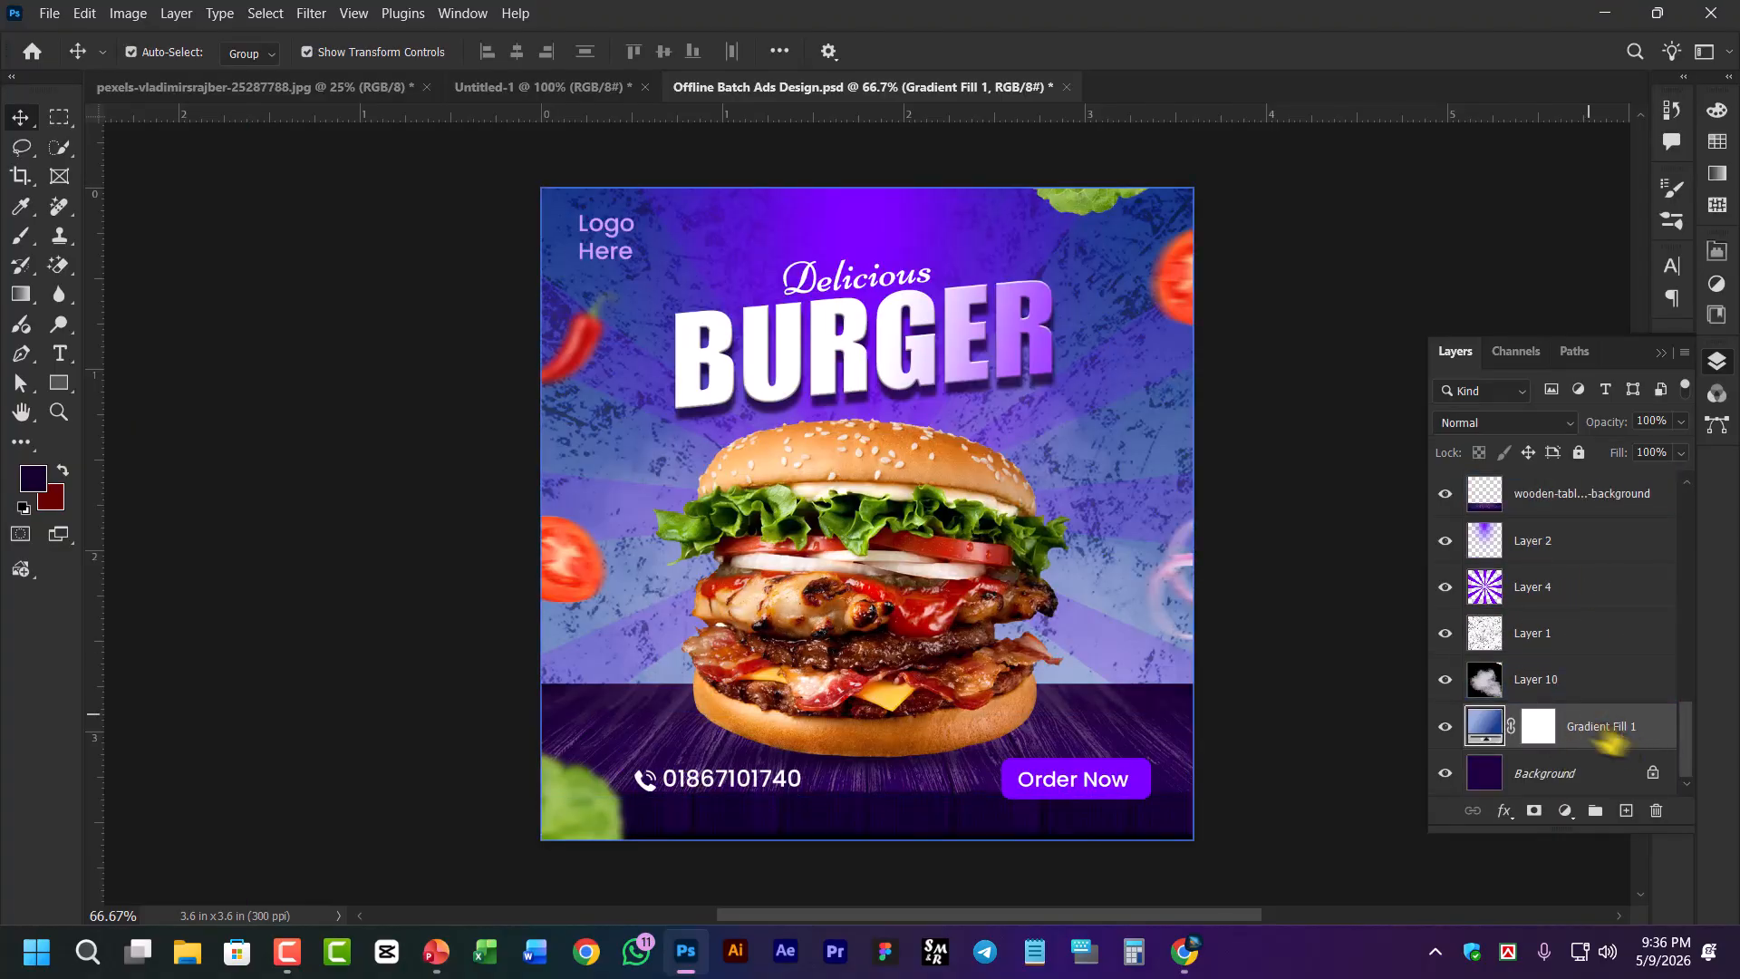
Try recolouring the first colour stop of the Gradient Fill 1 gradient to dark red #500000
double_click(1488, 728)
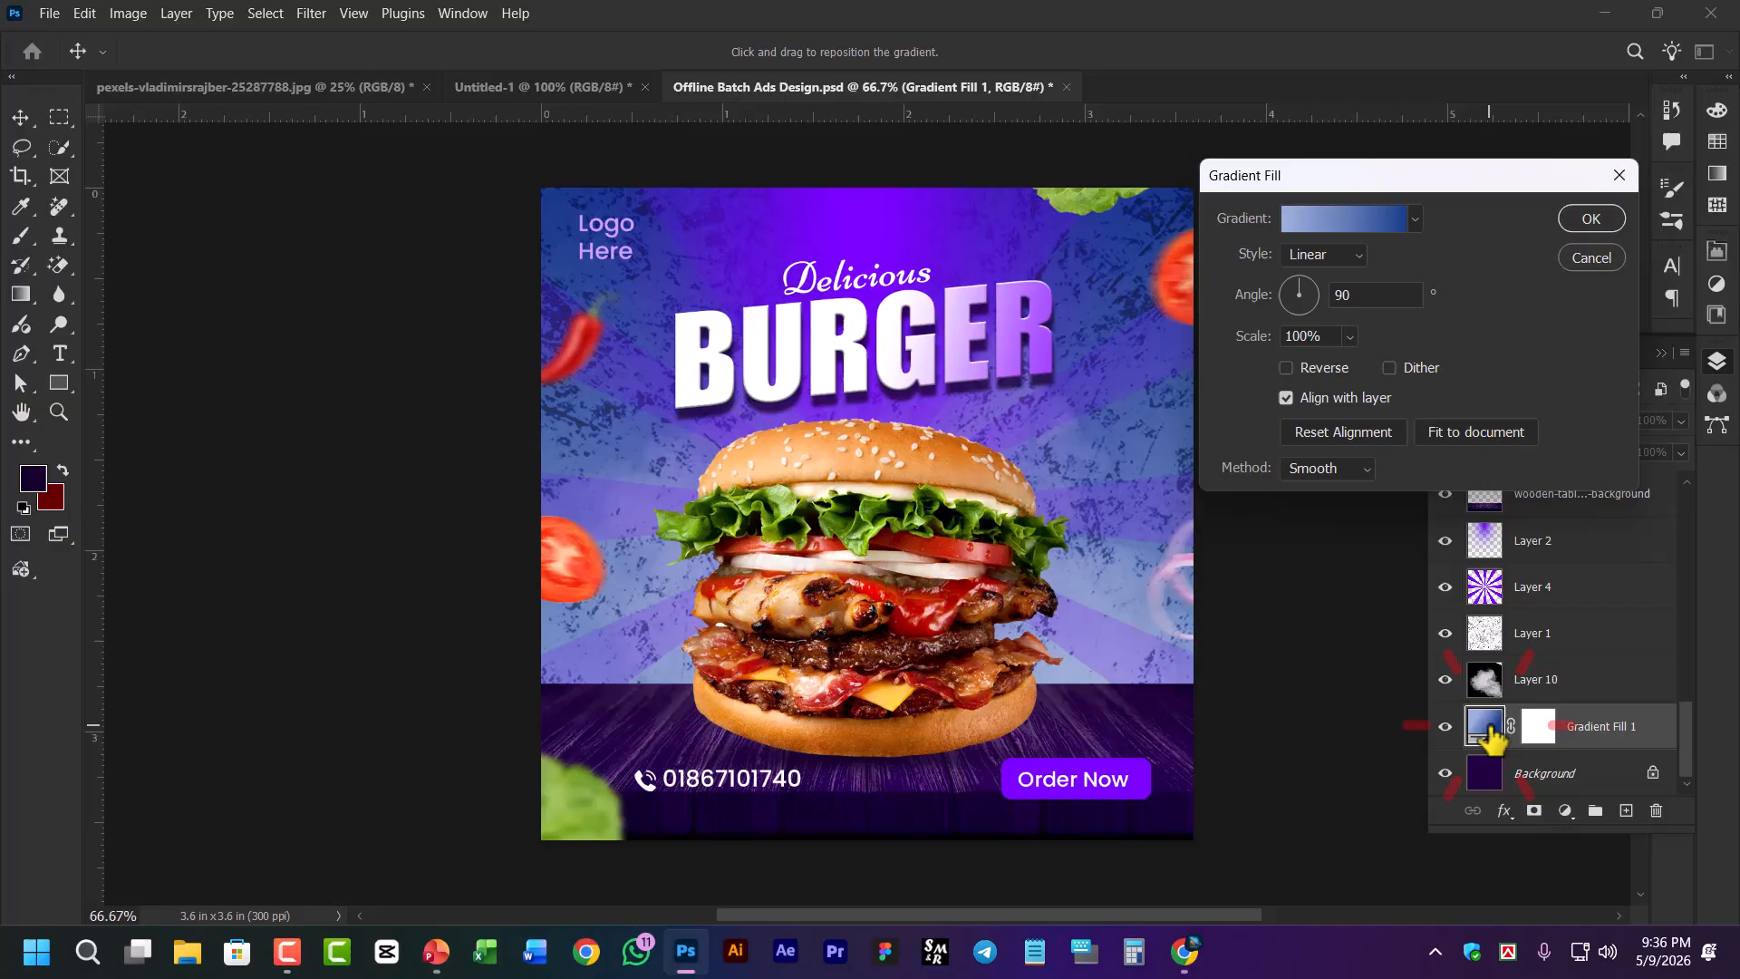
left_click(1359, 223)
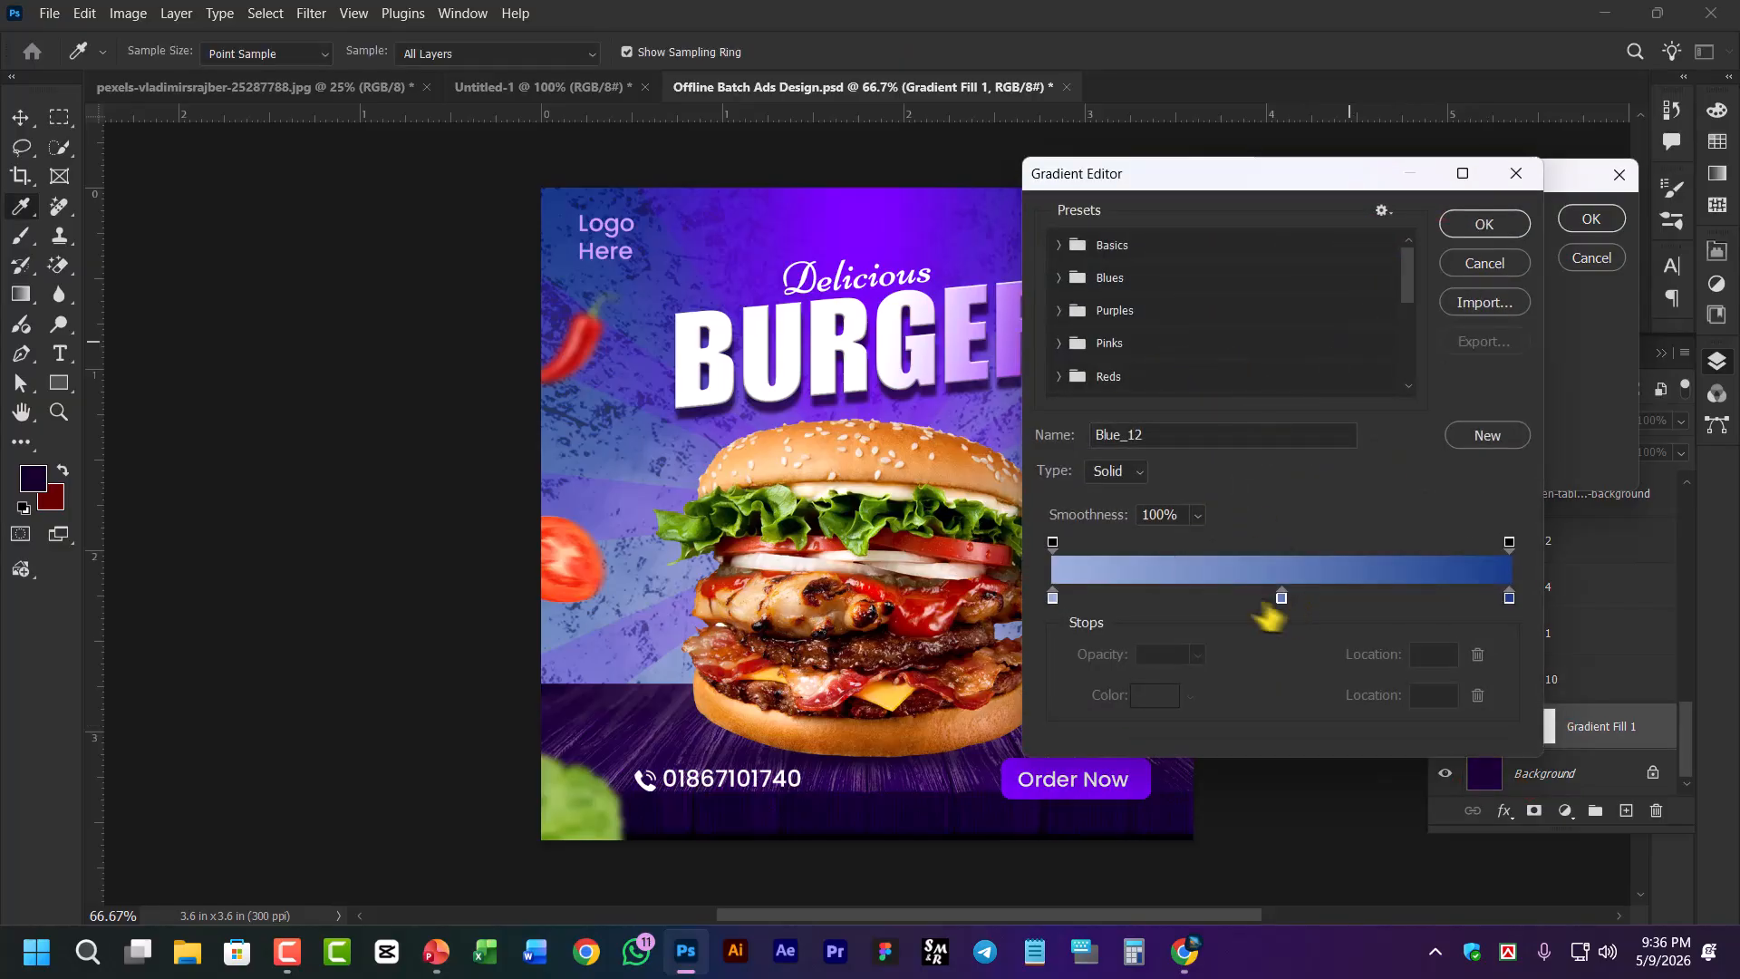
left_click(1052, 597)
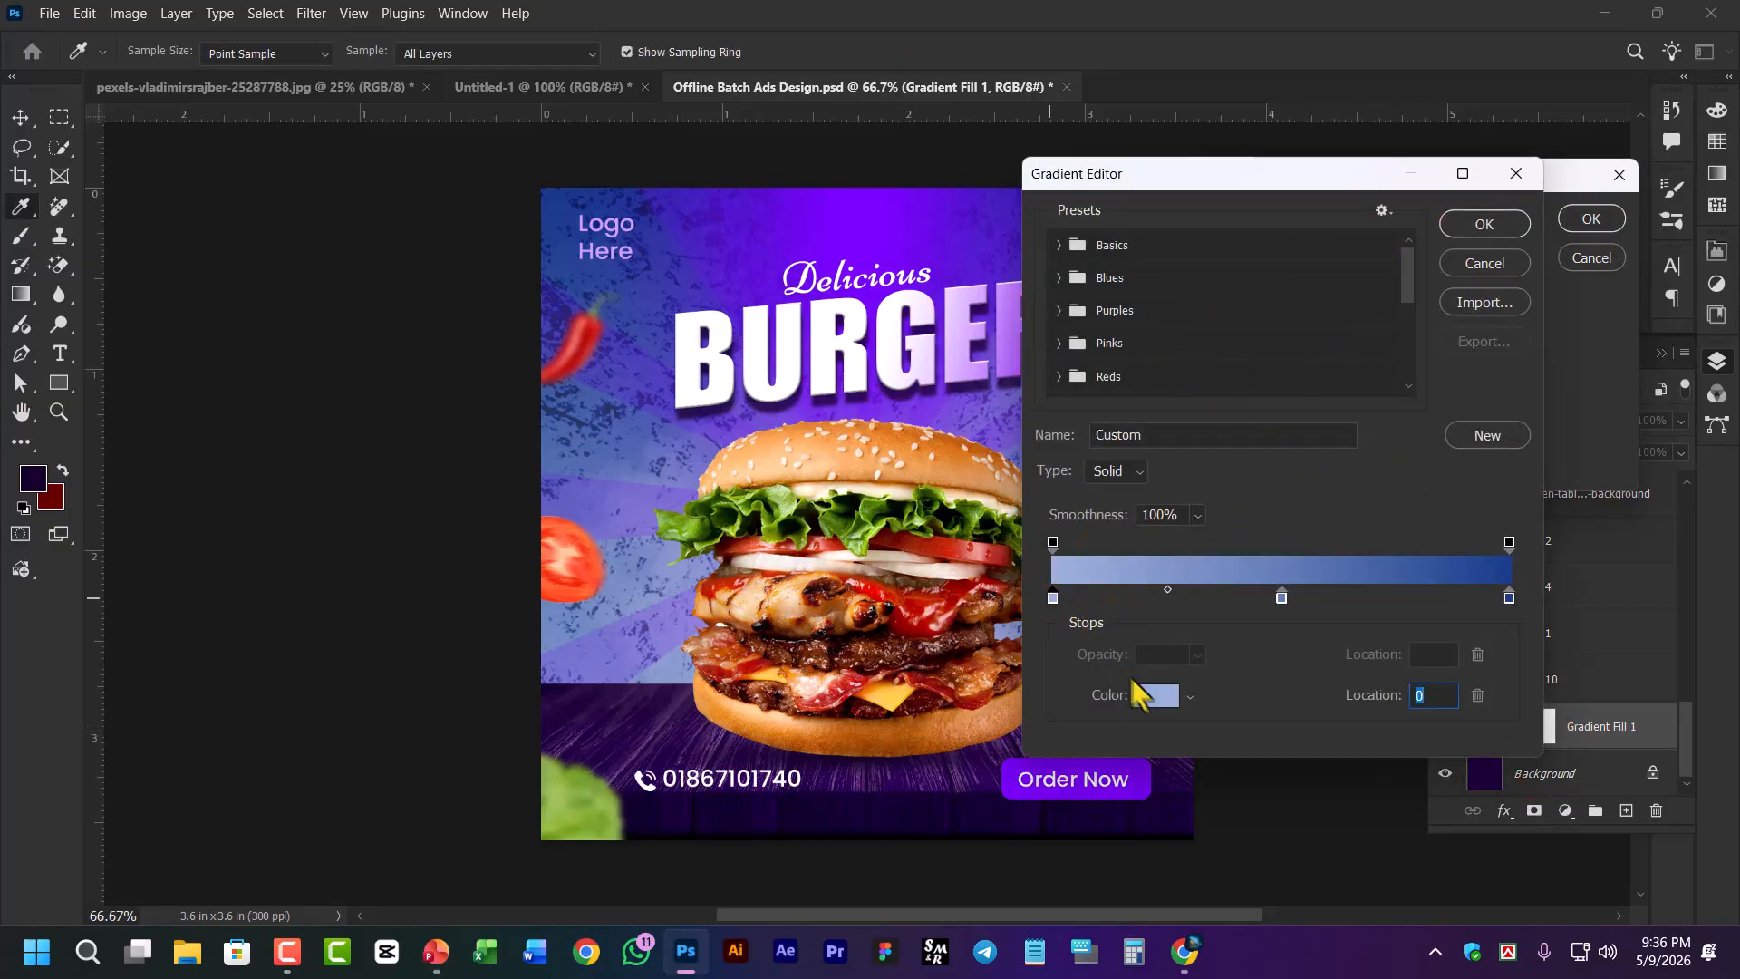
left_click(1153, 695)
left_click(1420, 369)
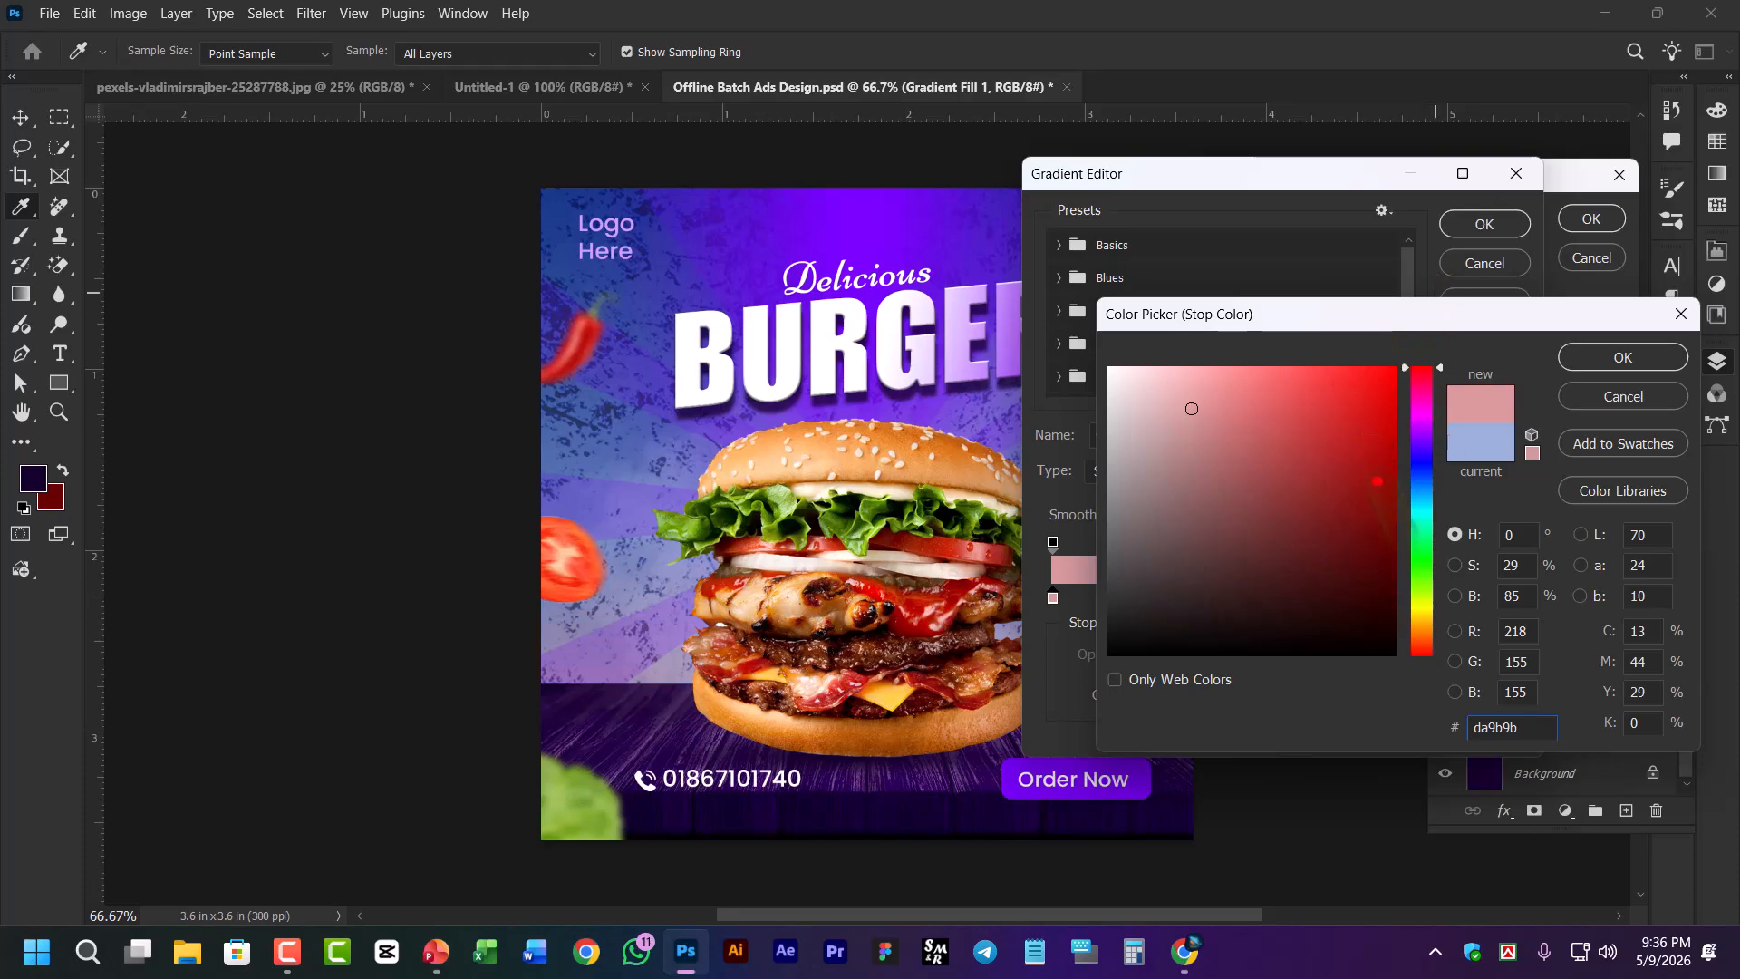
left_click(1395, 567)
left_click(1602, 352)
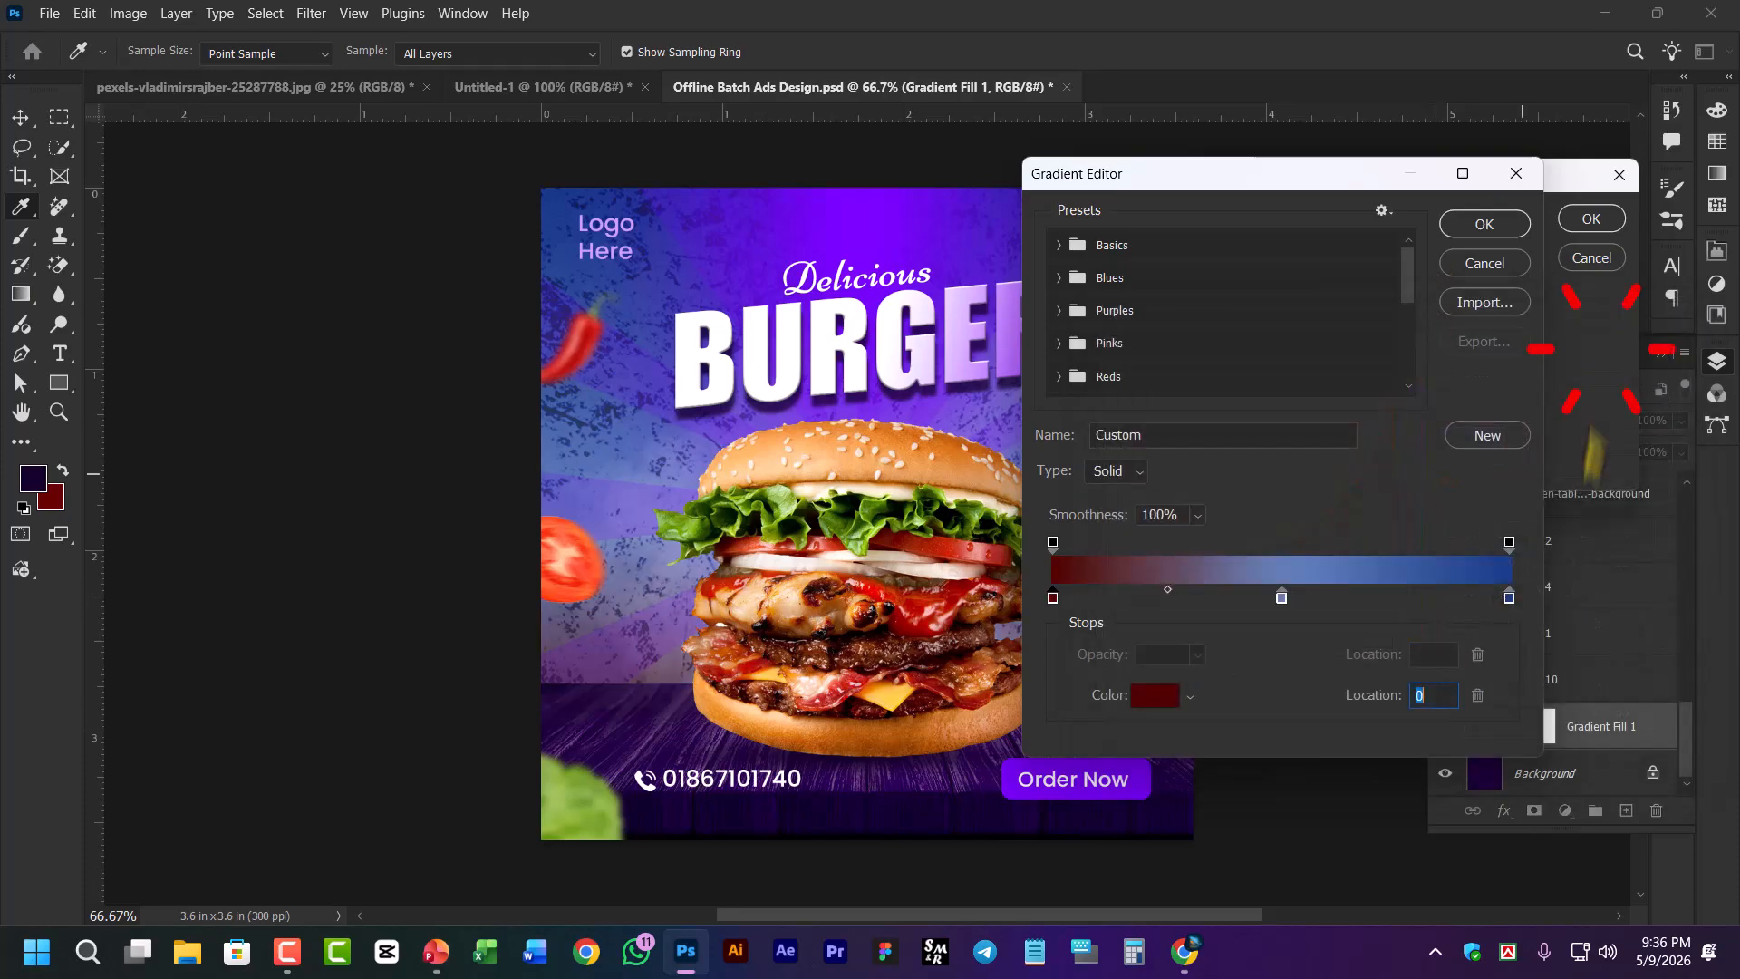
Try recolouring the gradient's end stop at location 100 to bright red
left_click(1510, 598)
double_click(1510, 599)
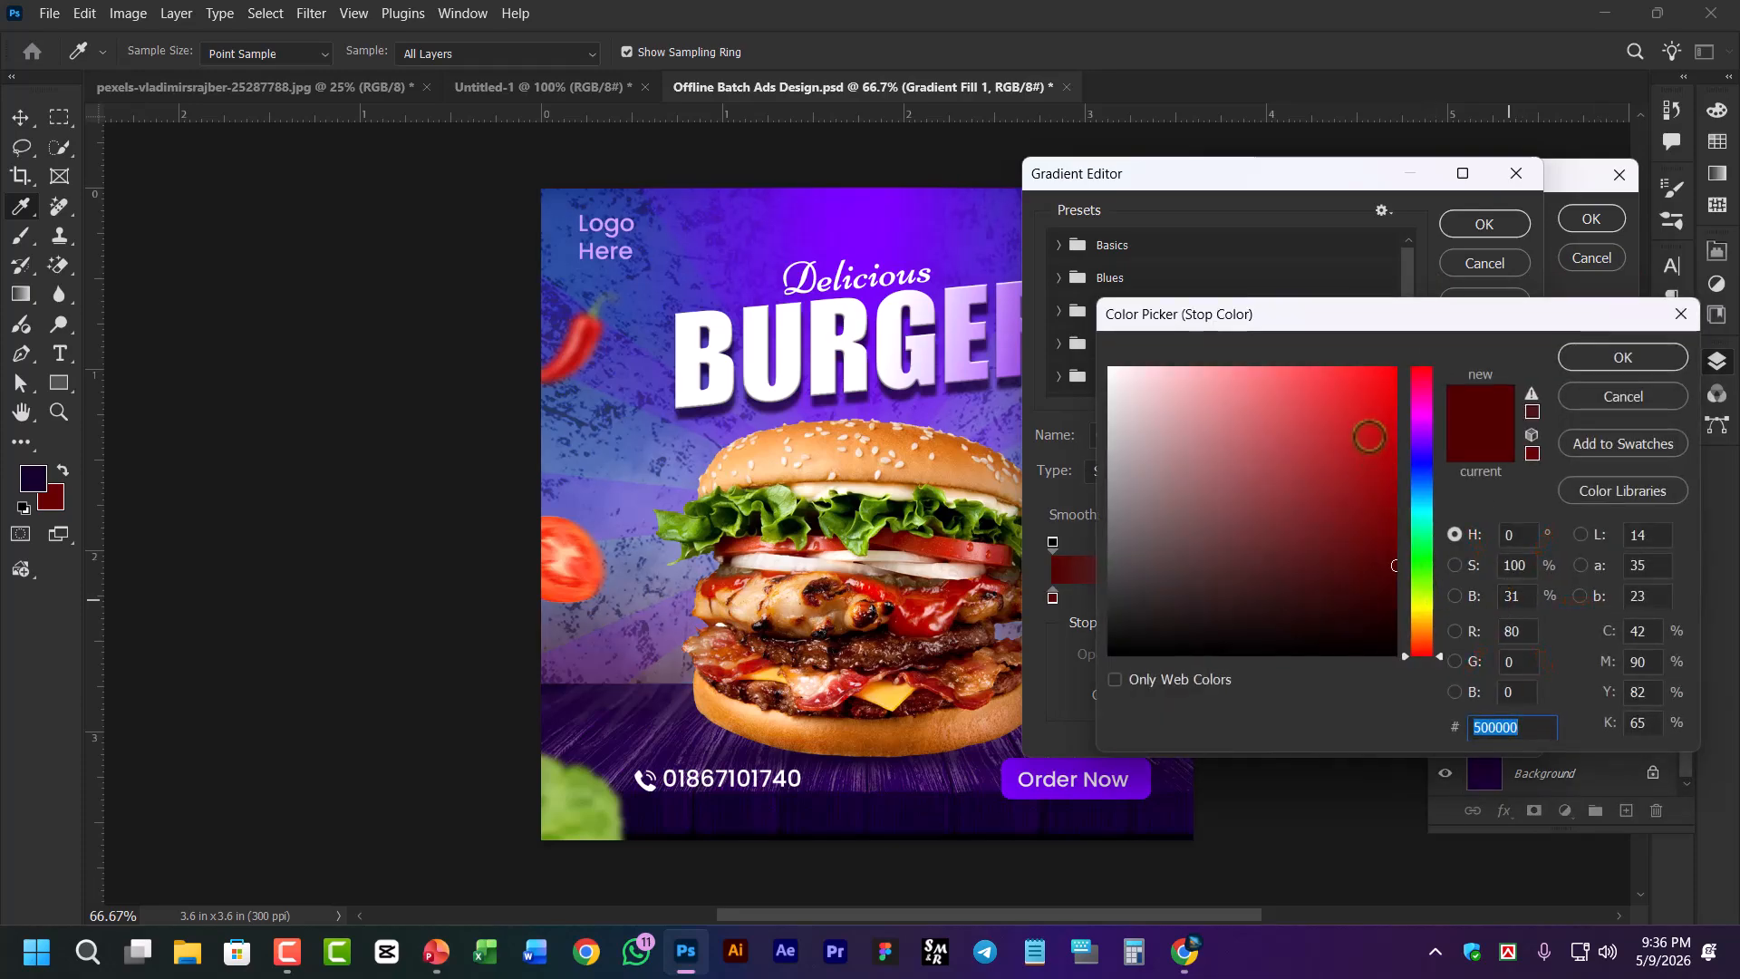
left_click_drag(1371, 435, 1409, 361)
left_click(1603, 349)
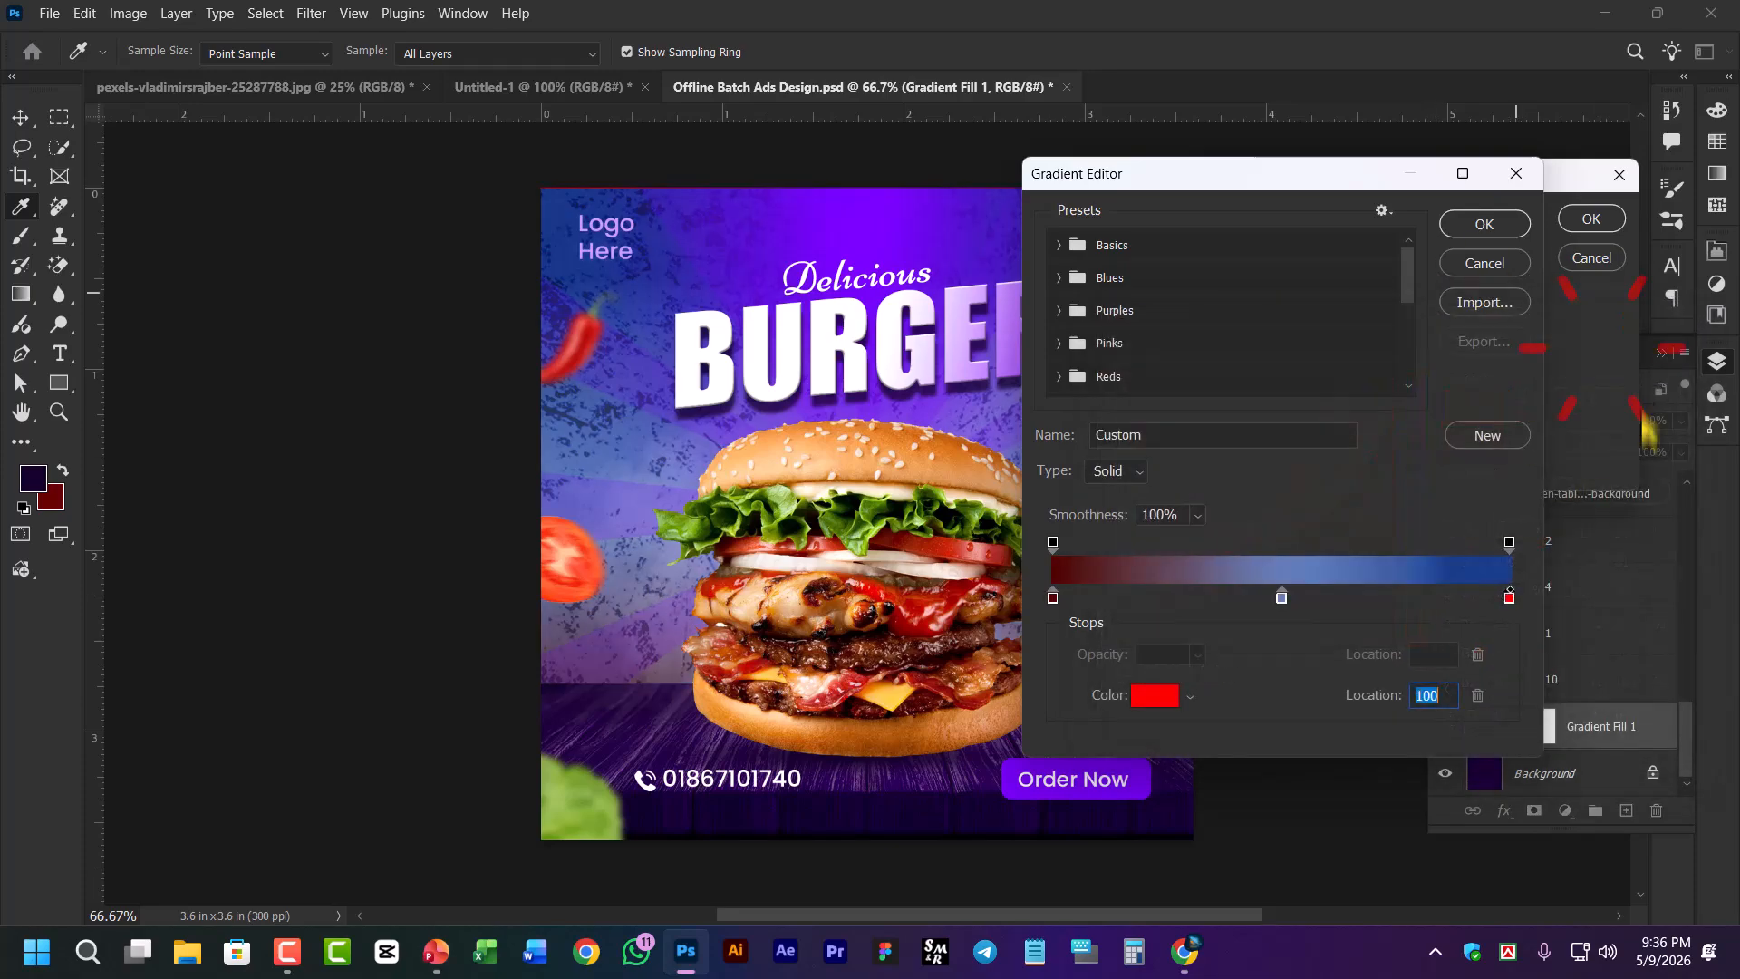
Try recolouring the gradient's middle stop at location 50 to bright red, then cancel the gradient fill edits and deselect the layer
double_click(1281, 597)
left_click_drag(1431, 417, 1423, 370)
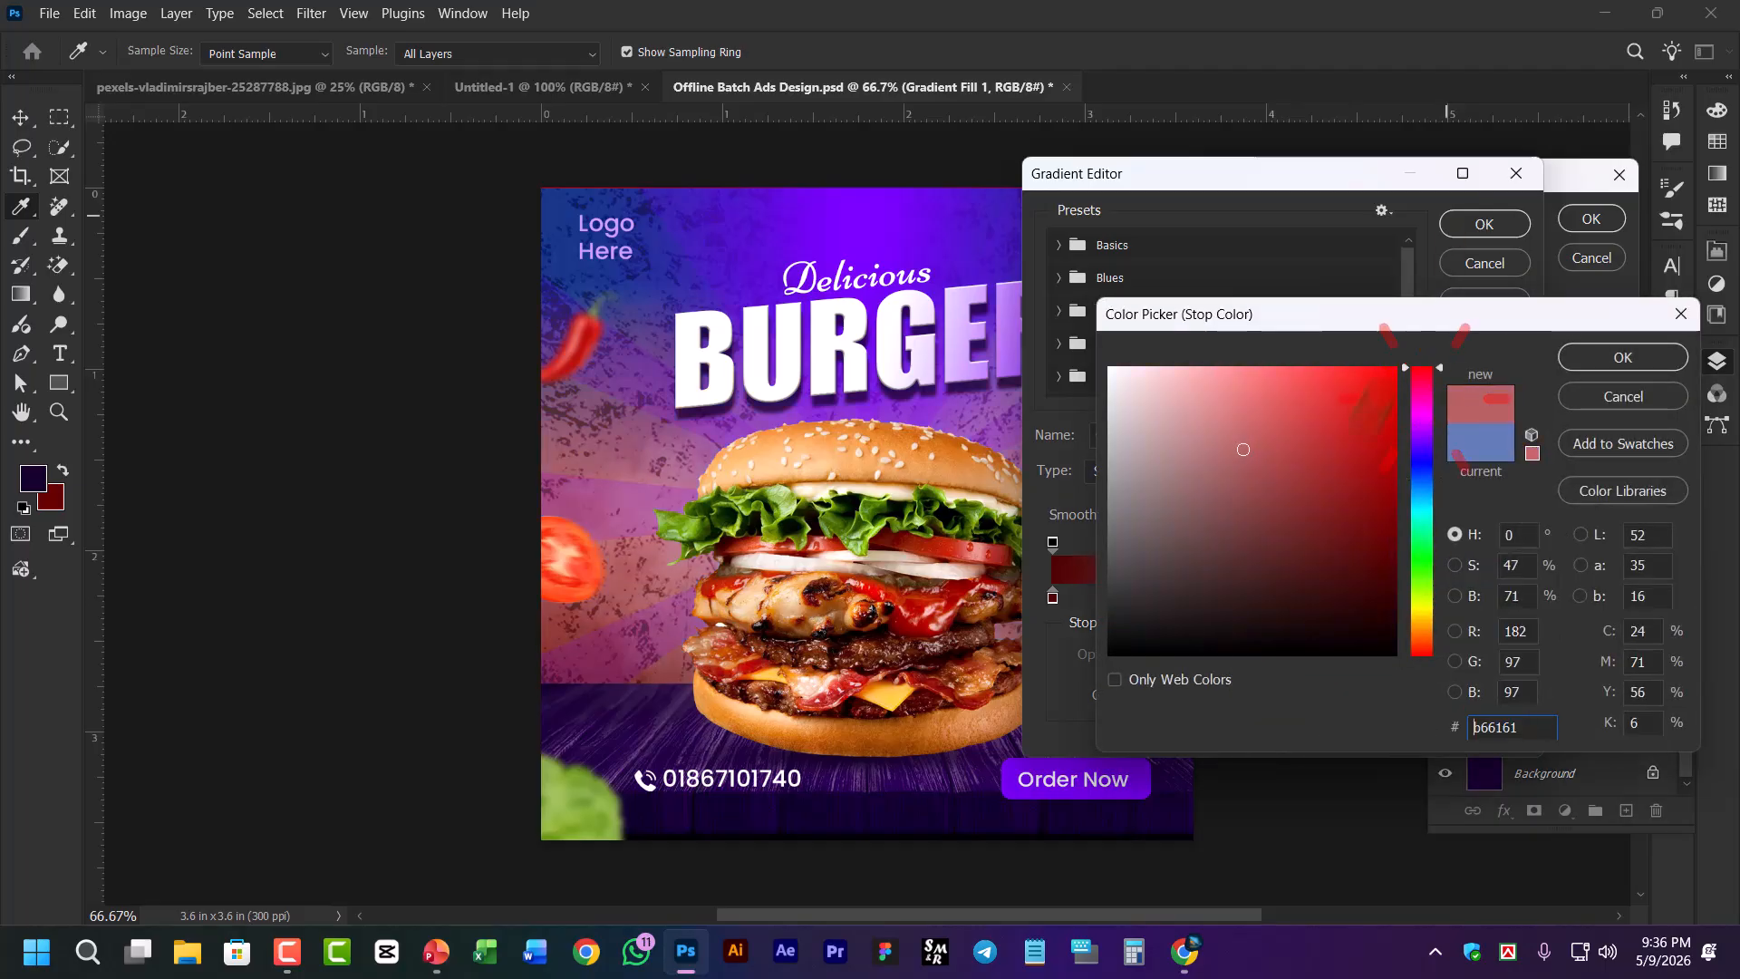
left_click(1395, 368)
left_click(1603, 359)
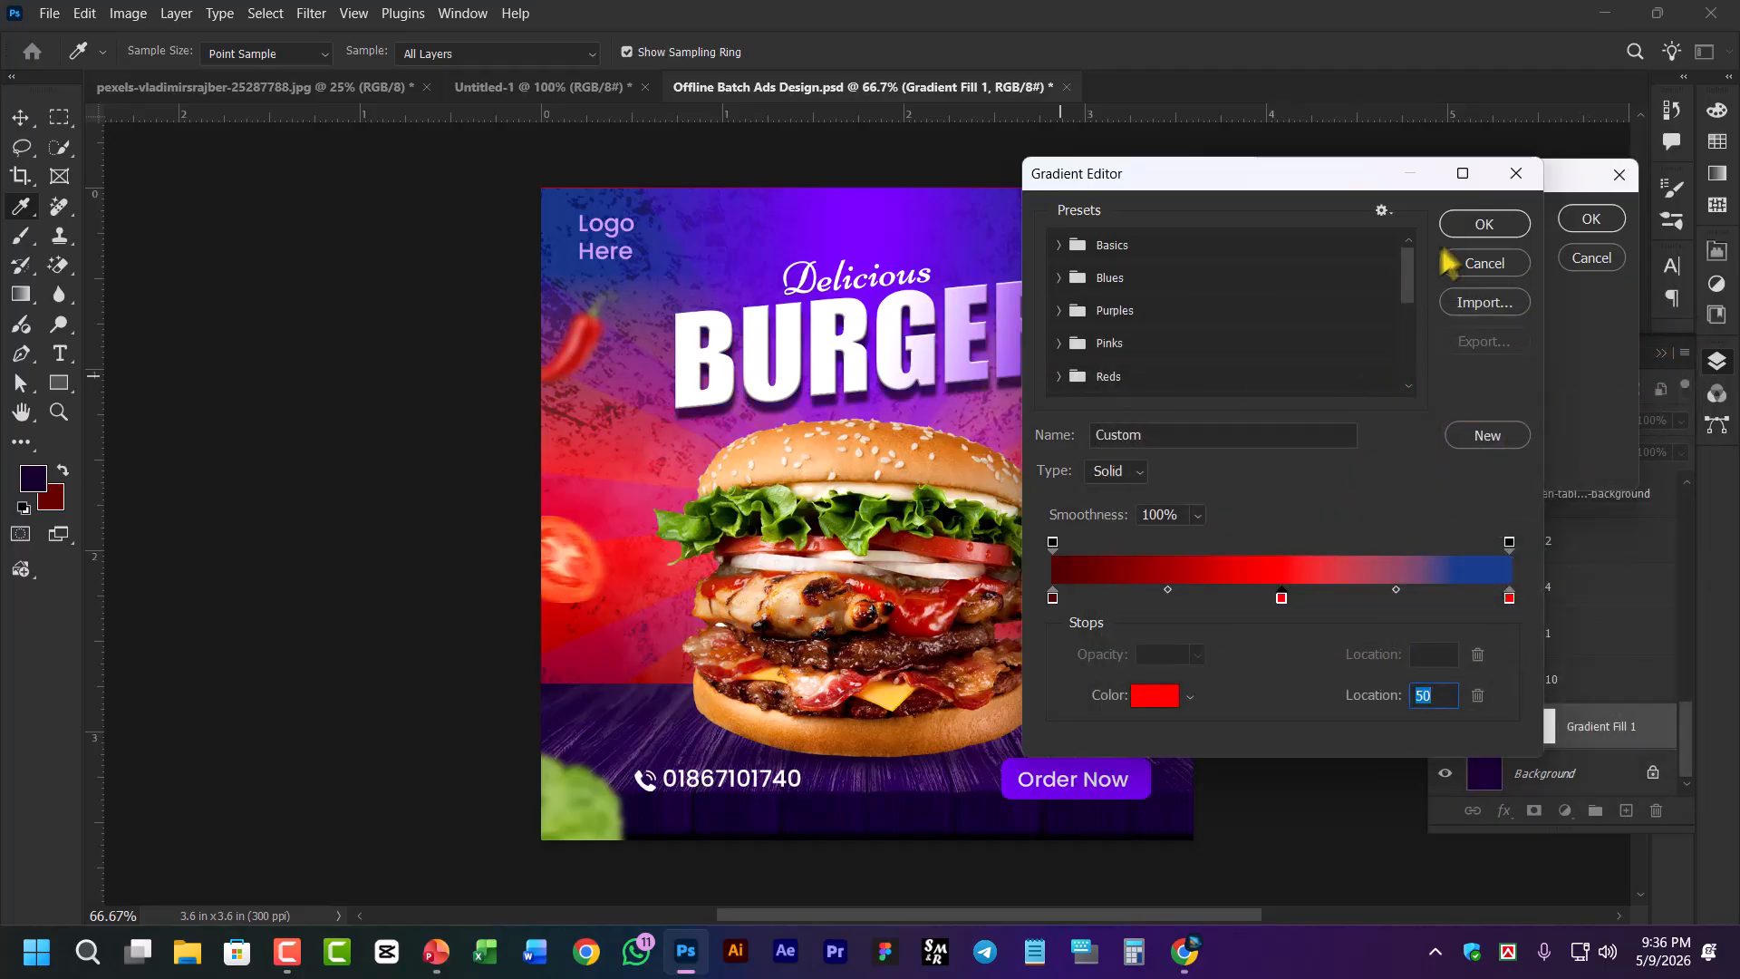
left_click(1477, 226)
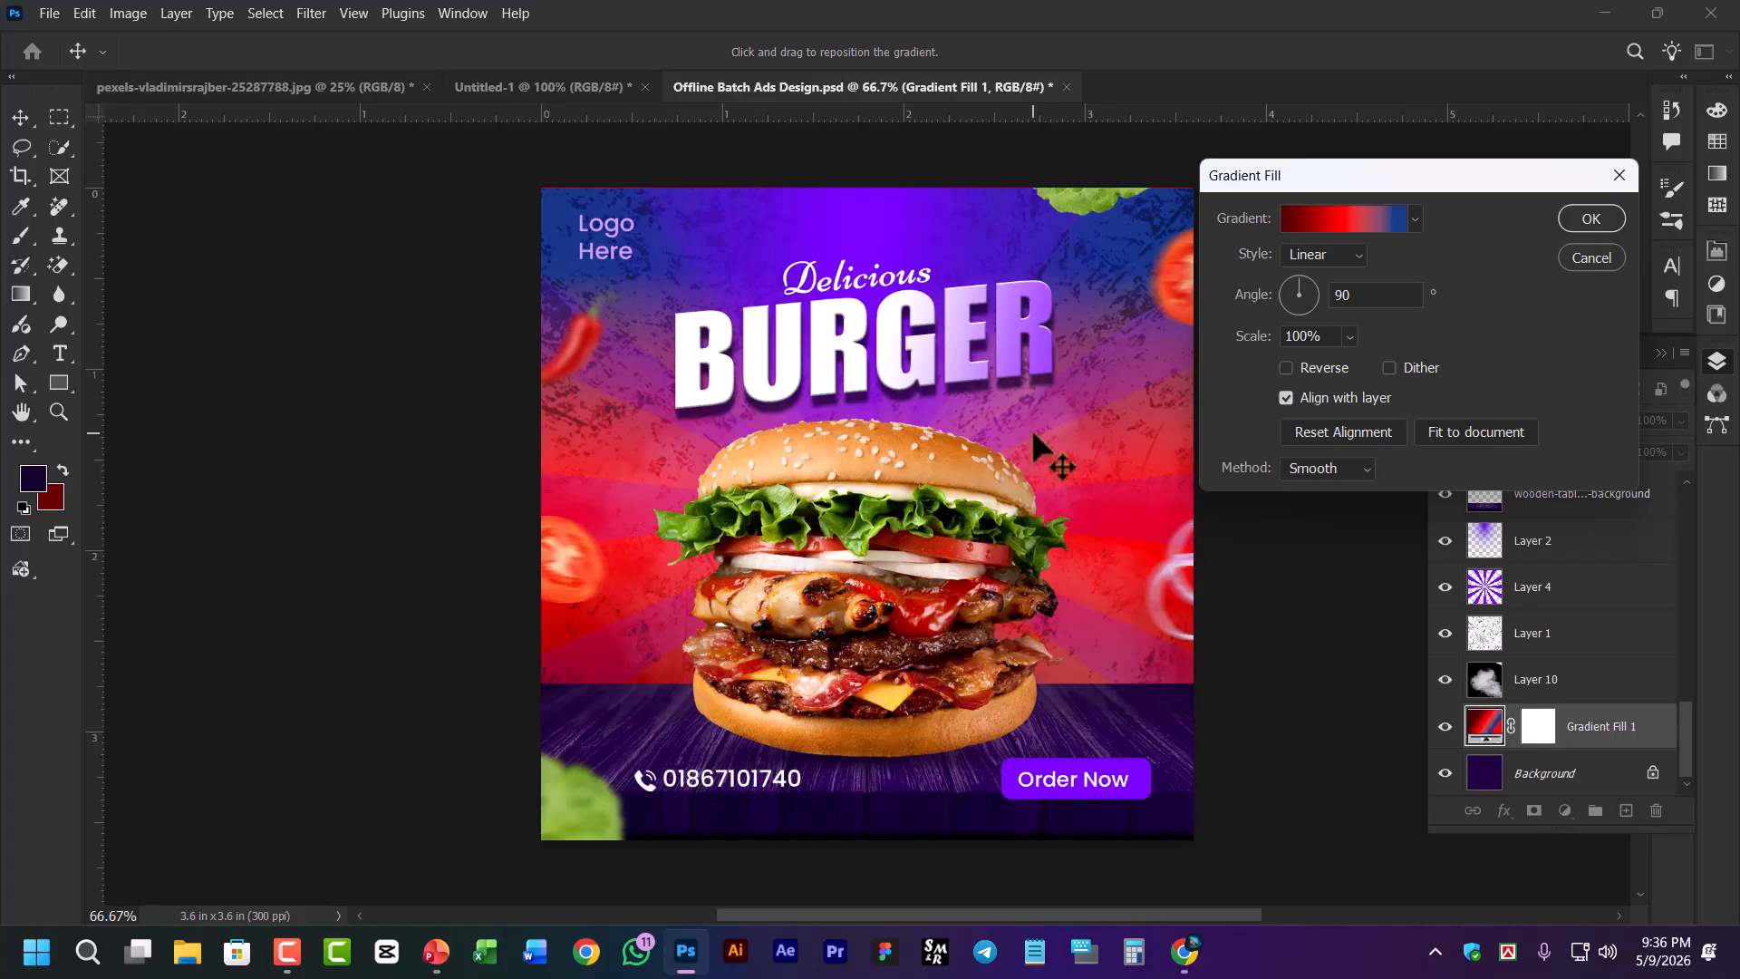
left_click(1588, 259)
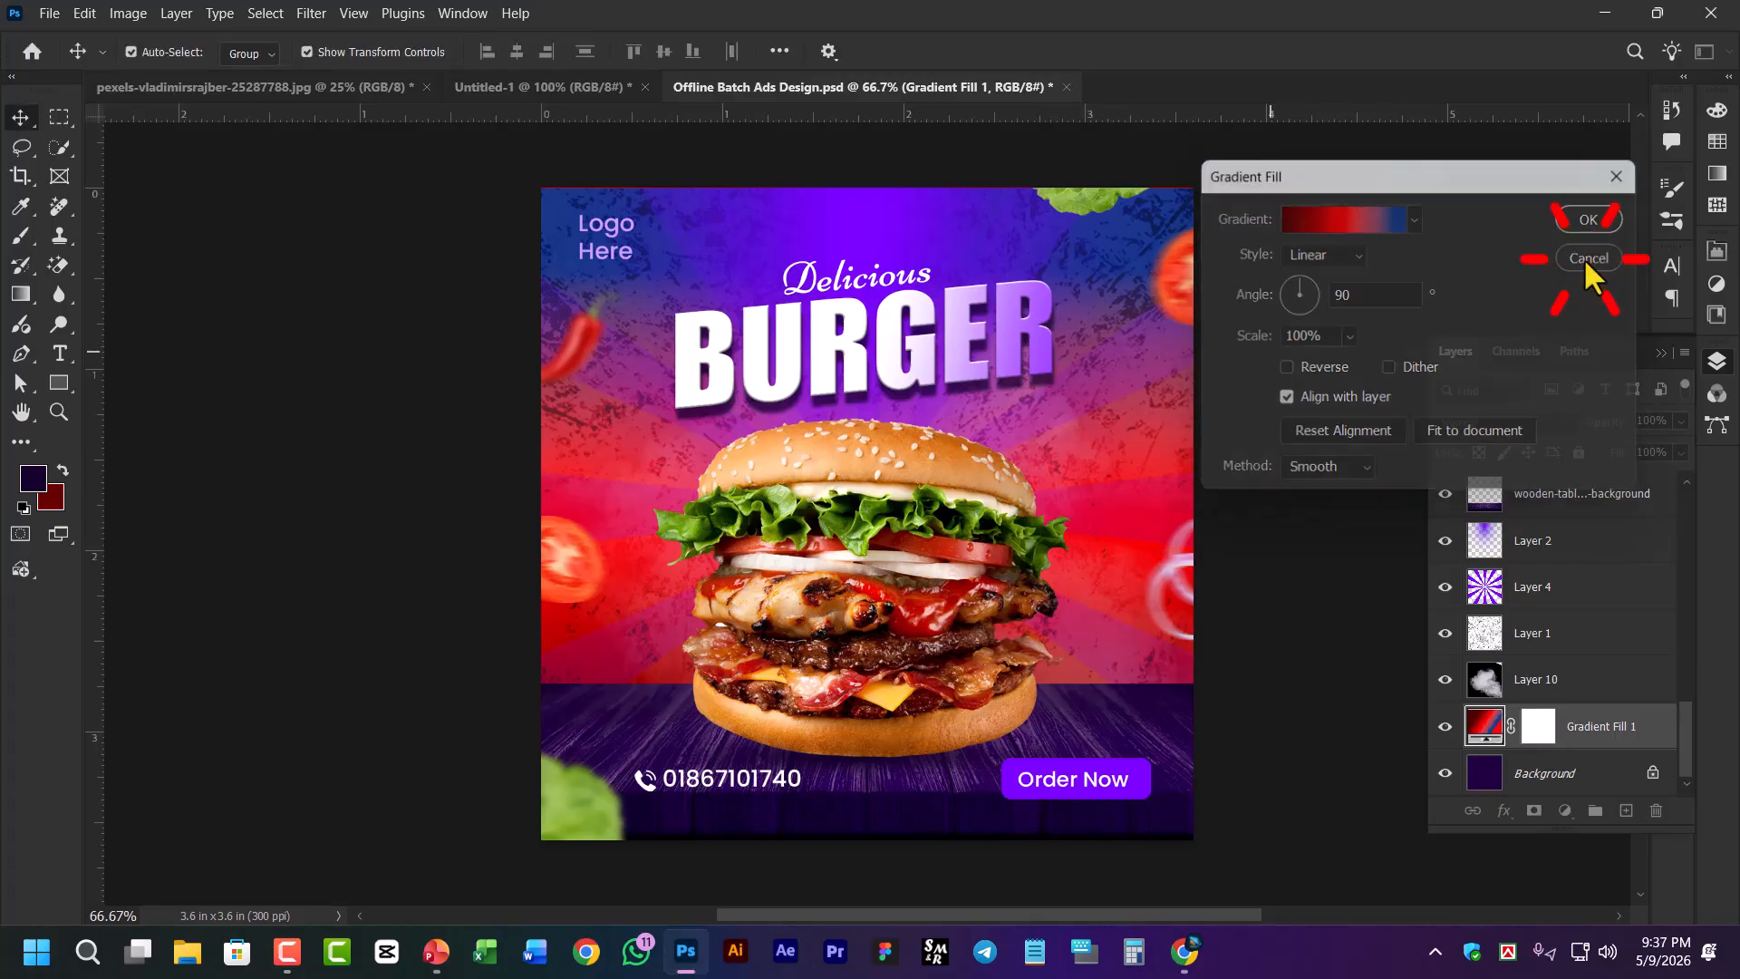
left_click(1529, 181, "ctrl")
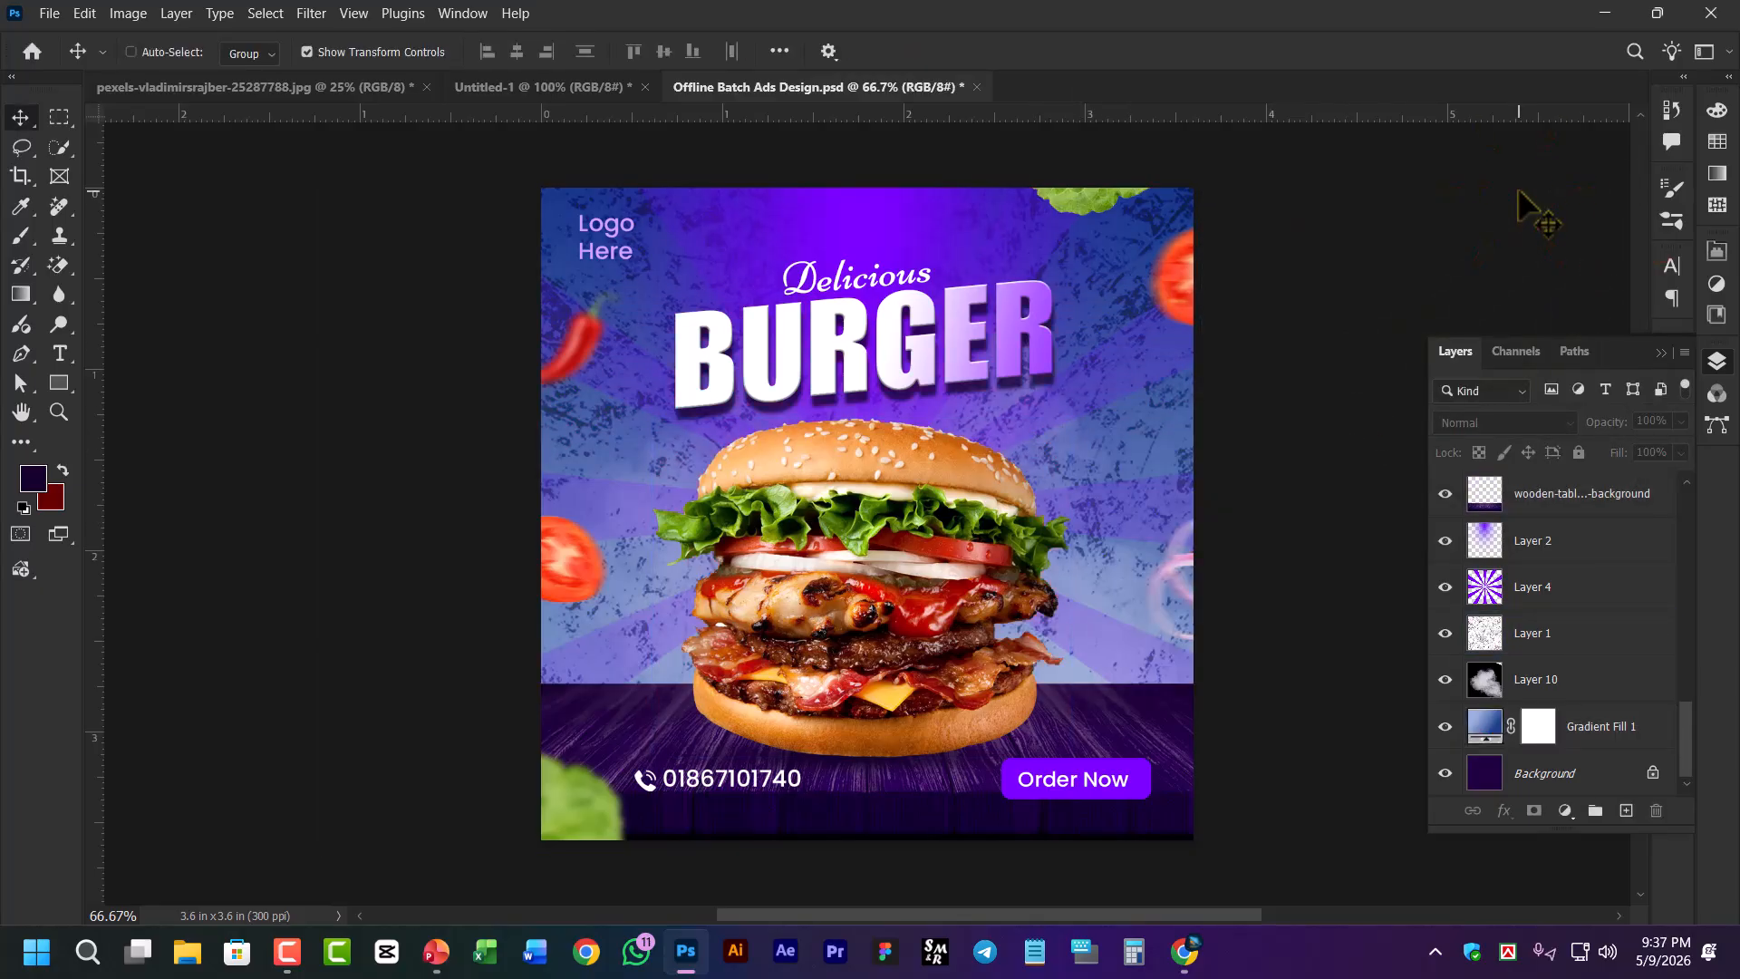
Create a new 10.278 x 6.847 in document at 72 ppi and add a Gradient fill layer above its Background
key("ctrl+n")
left_click(1266, 788)
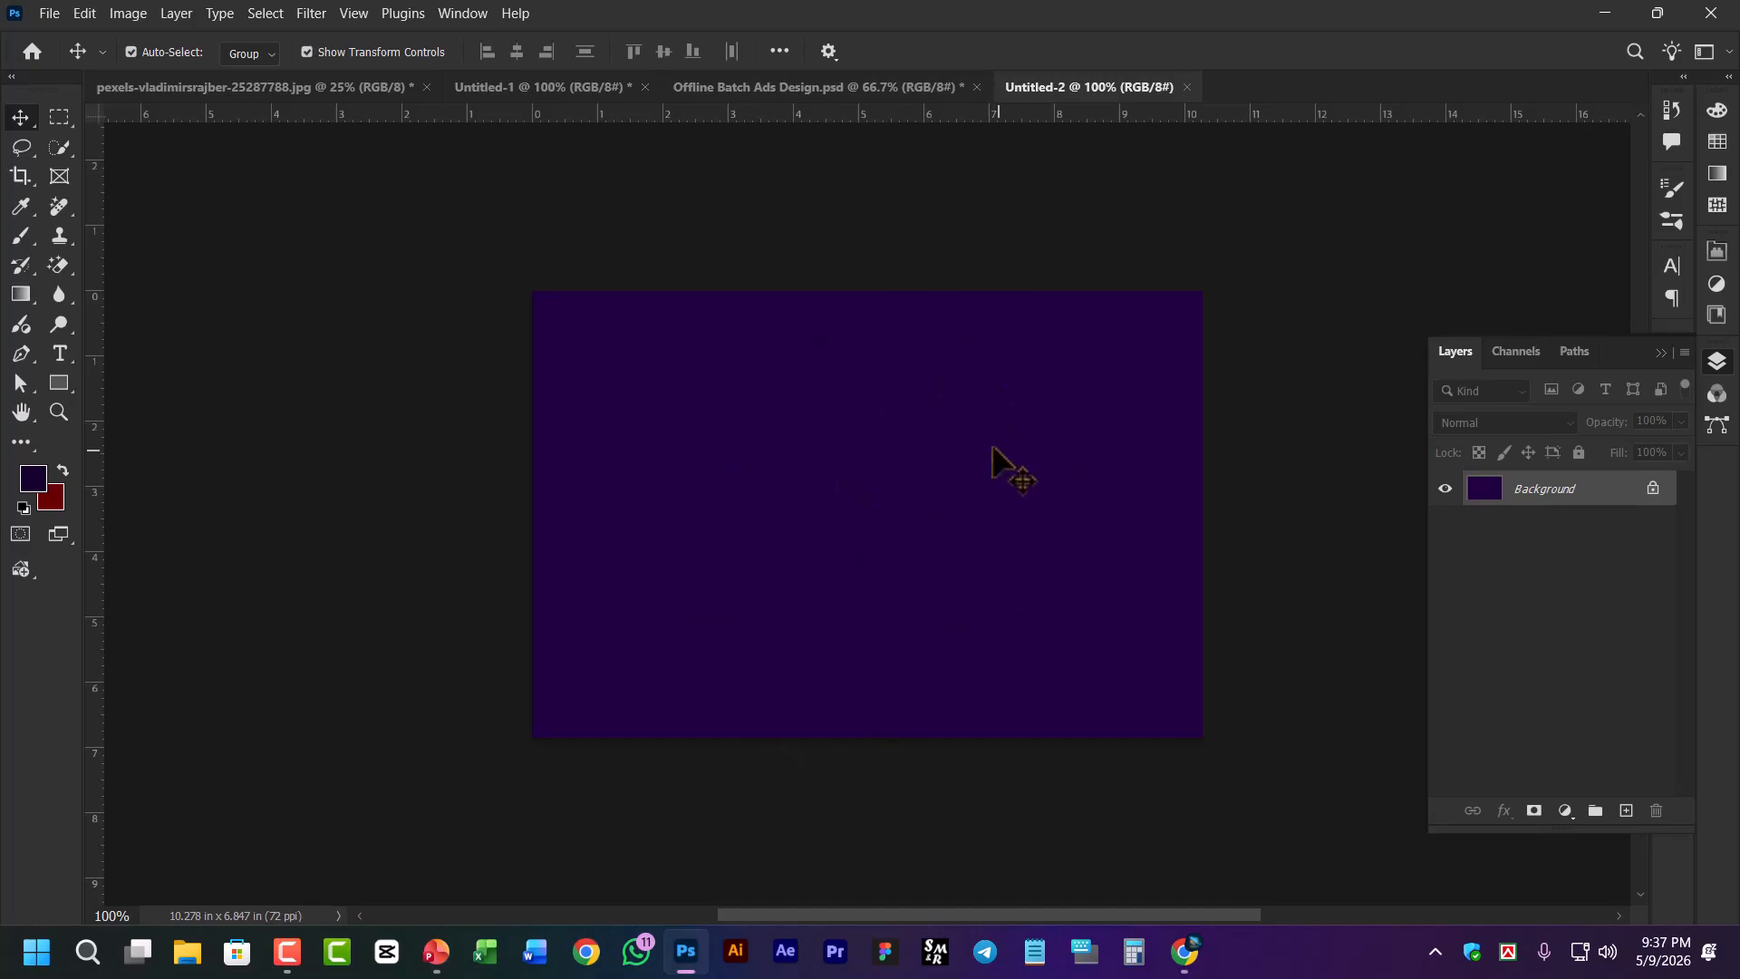
left_click(1567, 812)
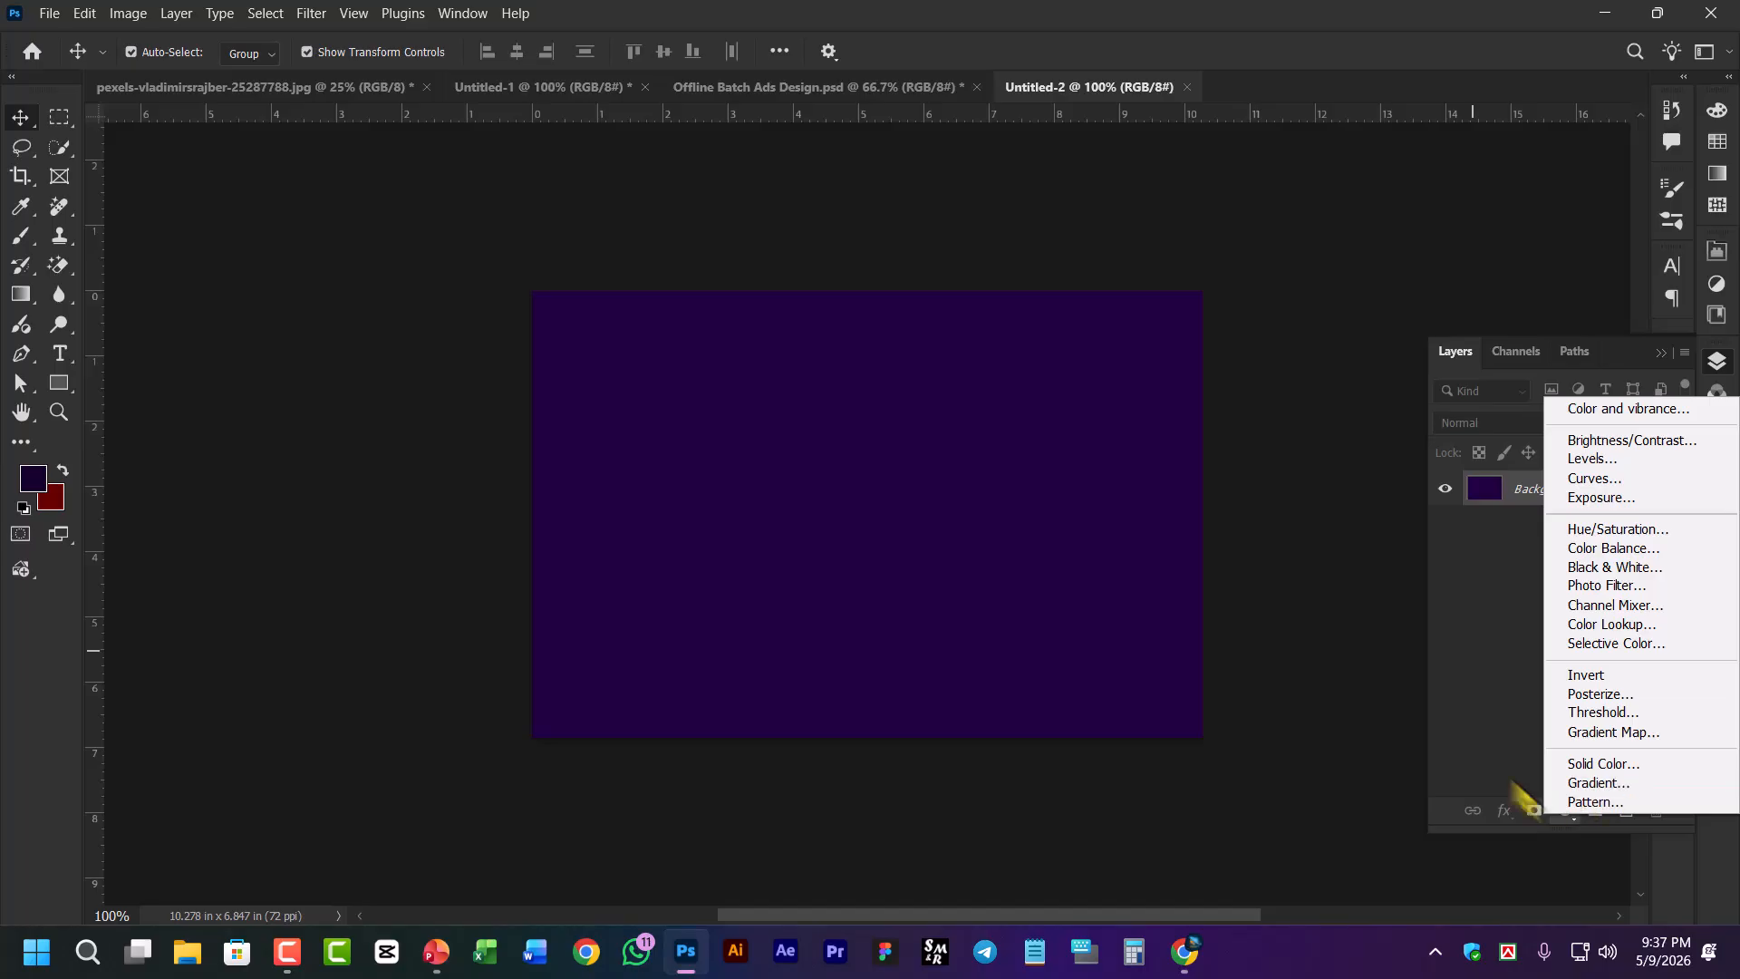
left_click(1473, 733)
left_click(1568, 818)
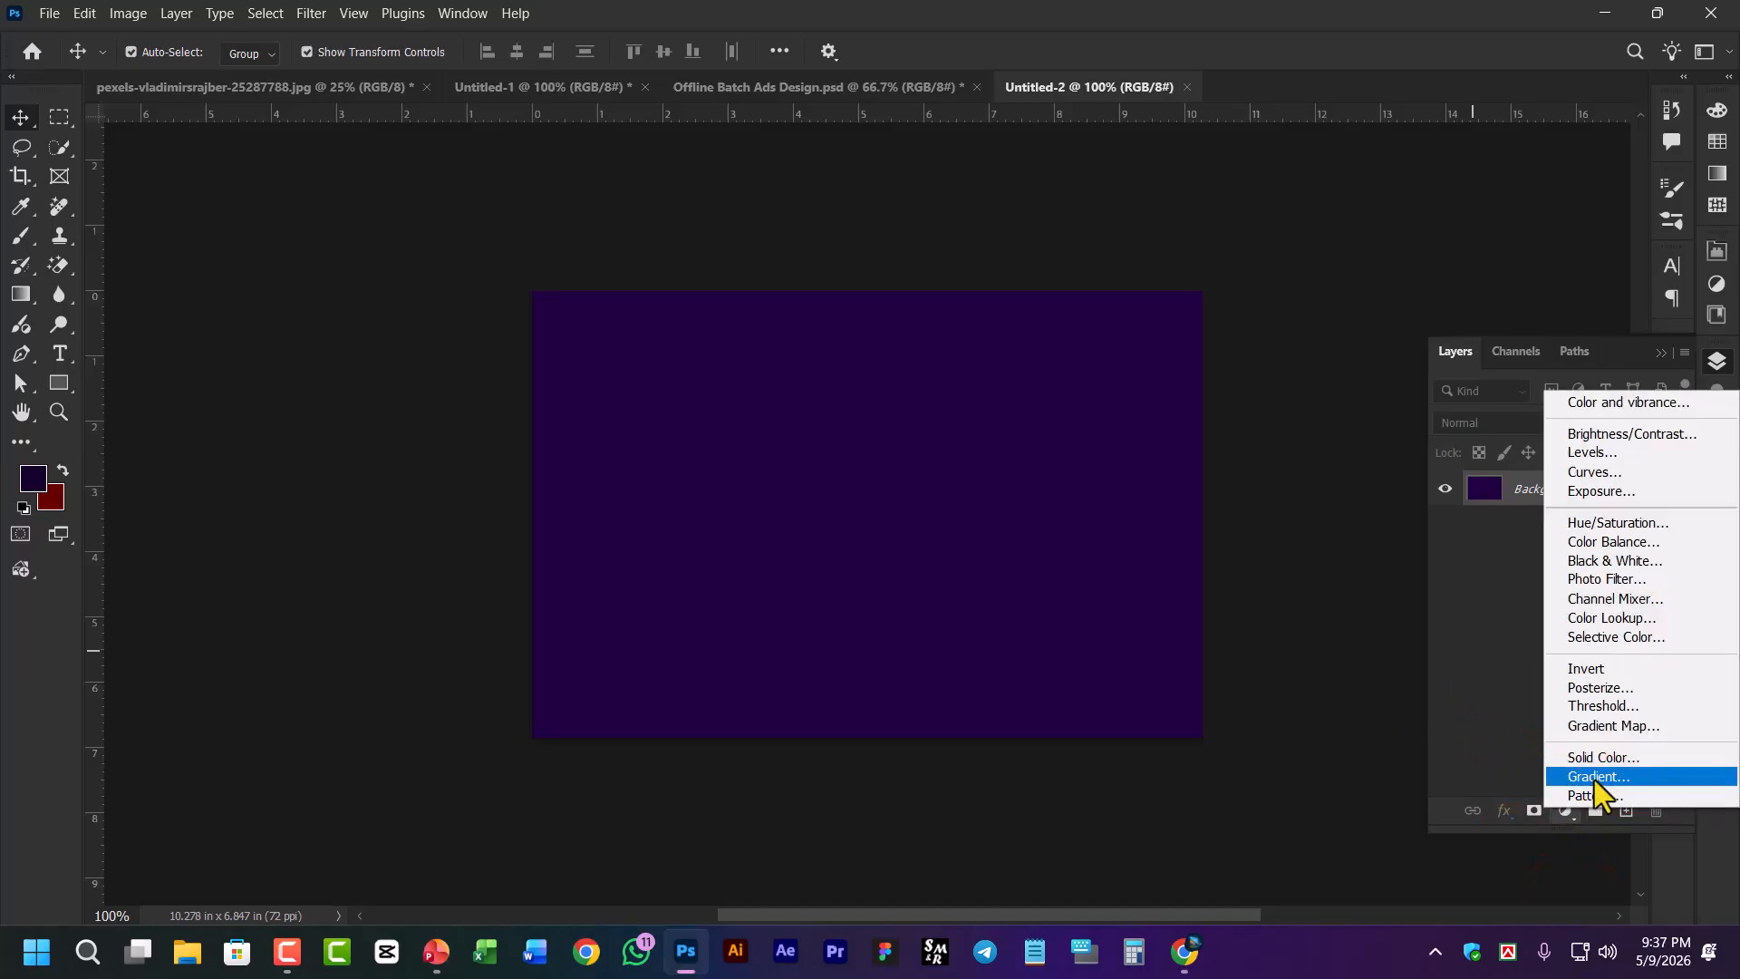
left_click(1596, 777)
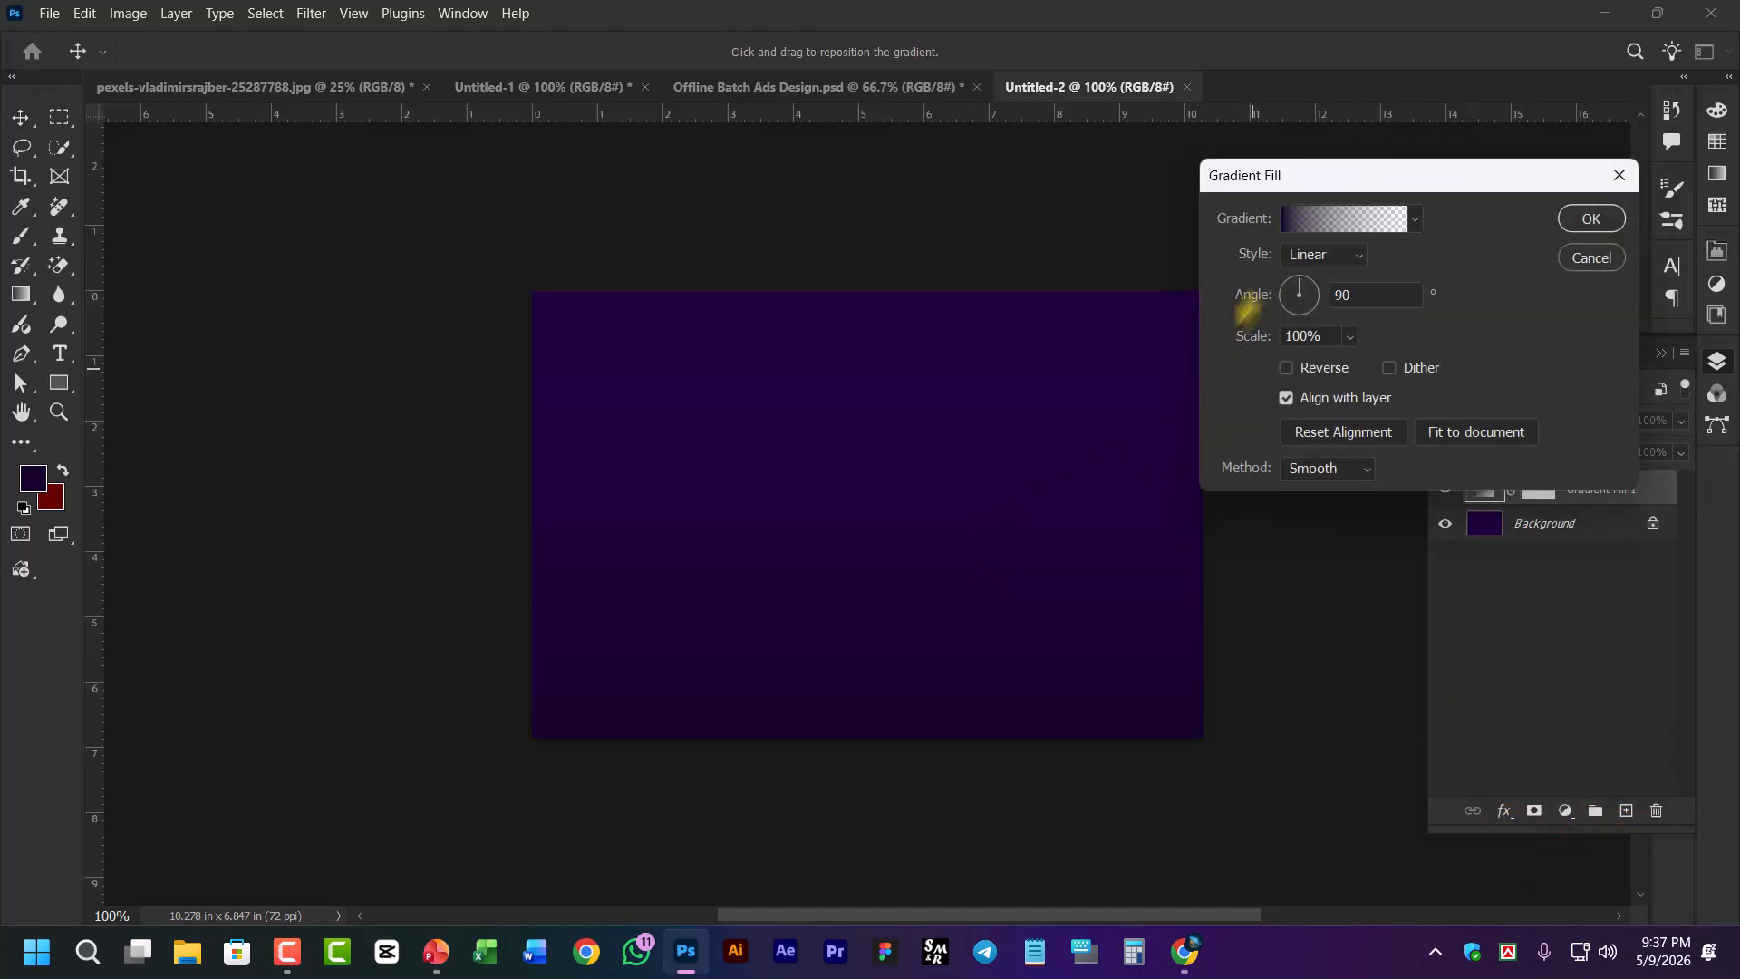
Apply the yellow-to-red preset from the Oranges group to the new gradient fill, keeping the Linear style at 90°
left_click(1335, 238)
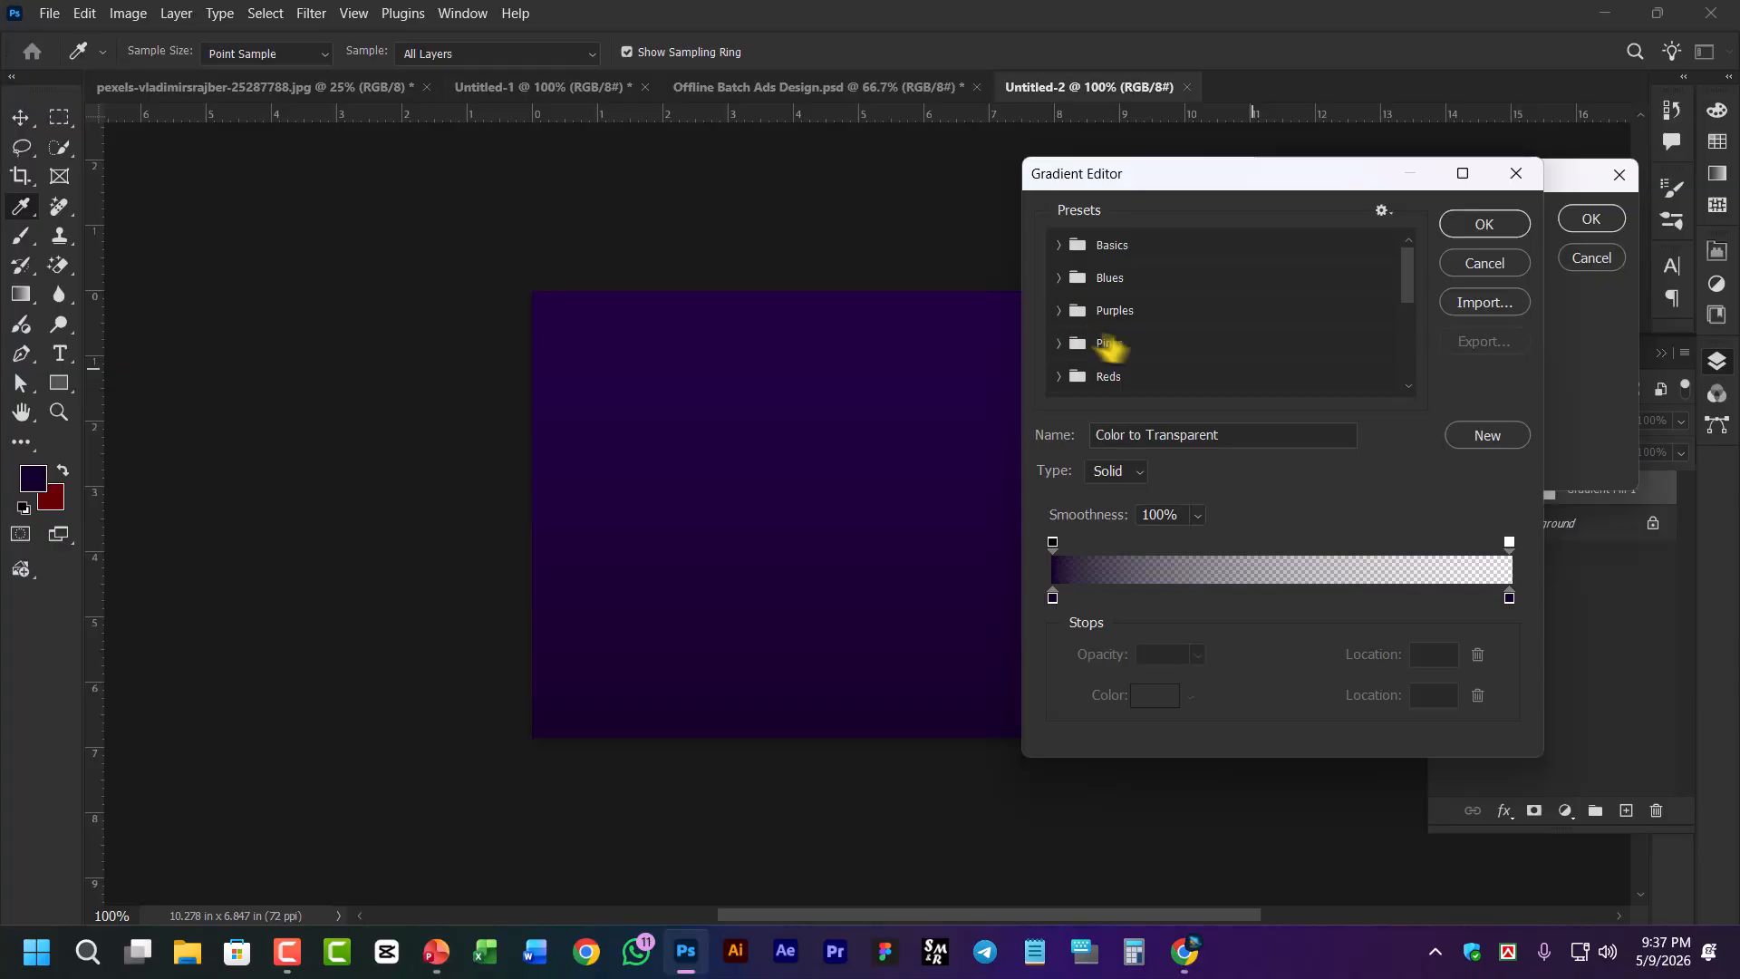
scroll(1116, 377, "down", 2)
left_click(1059, 338)
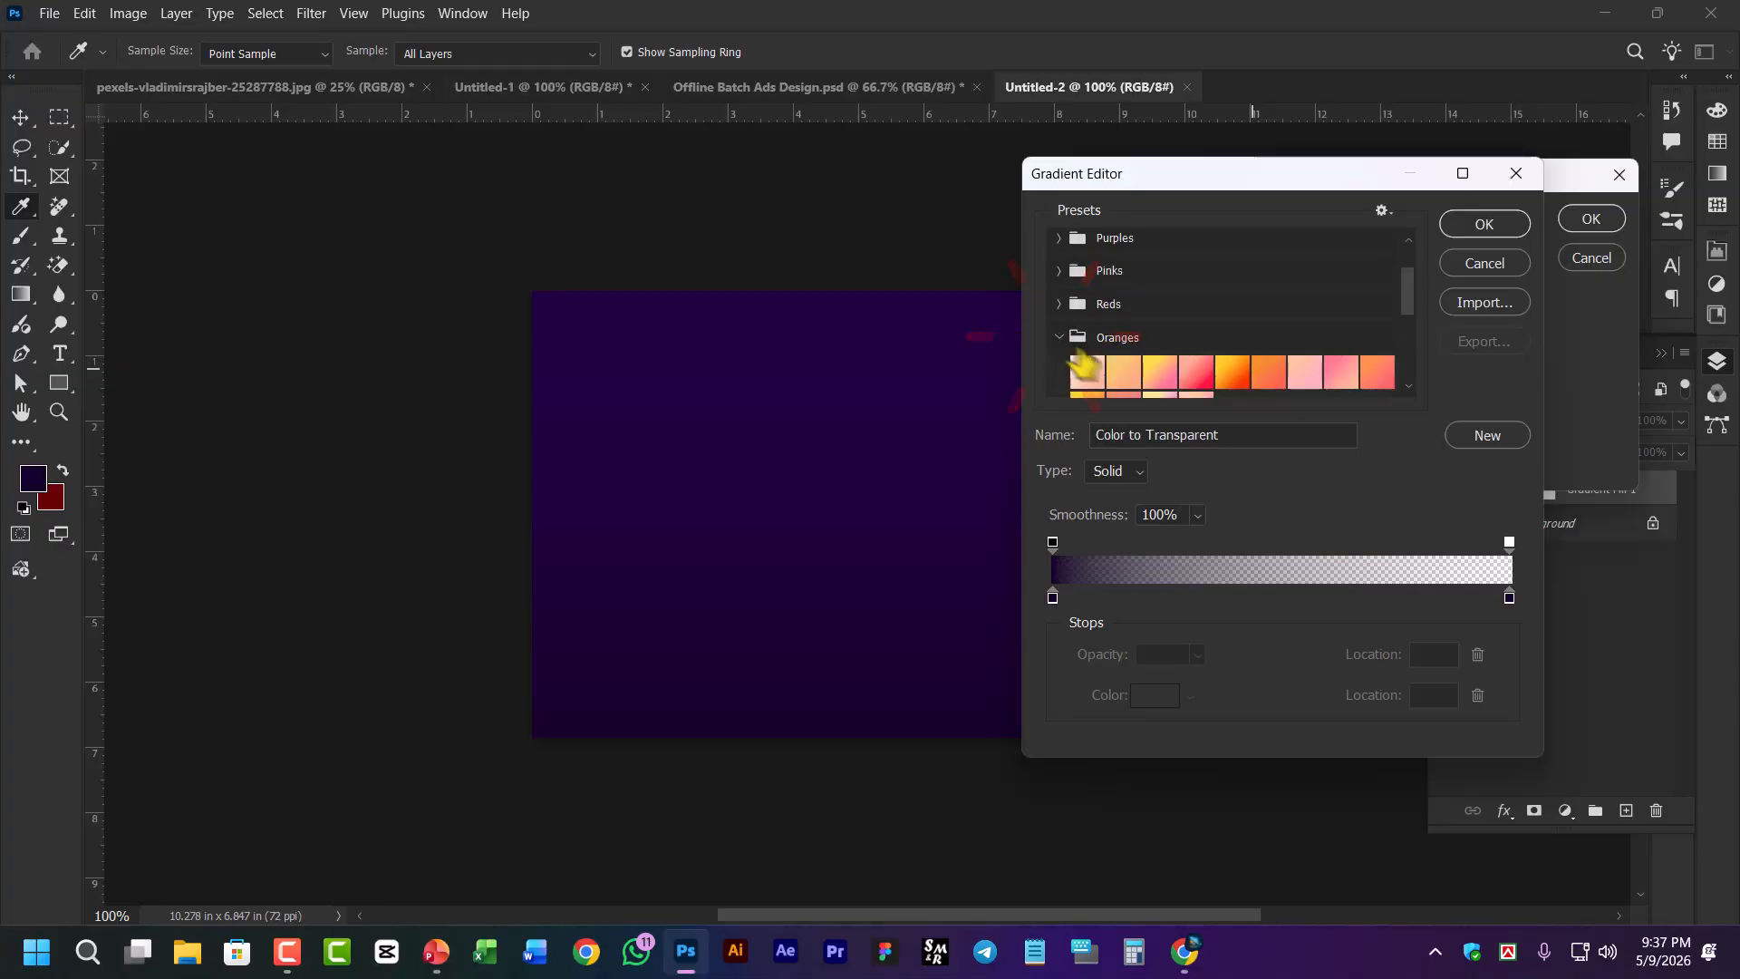
left_click(1231, 372)
left_click(1479, 226)
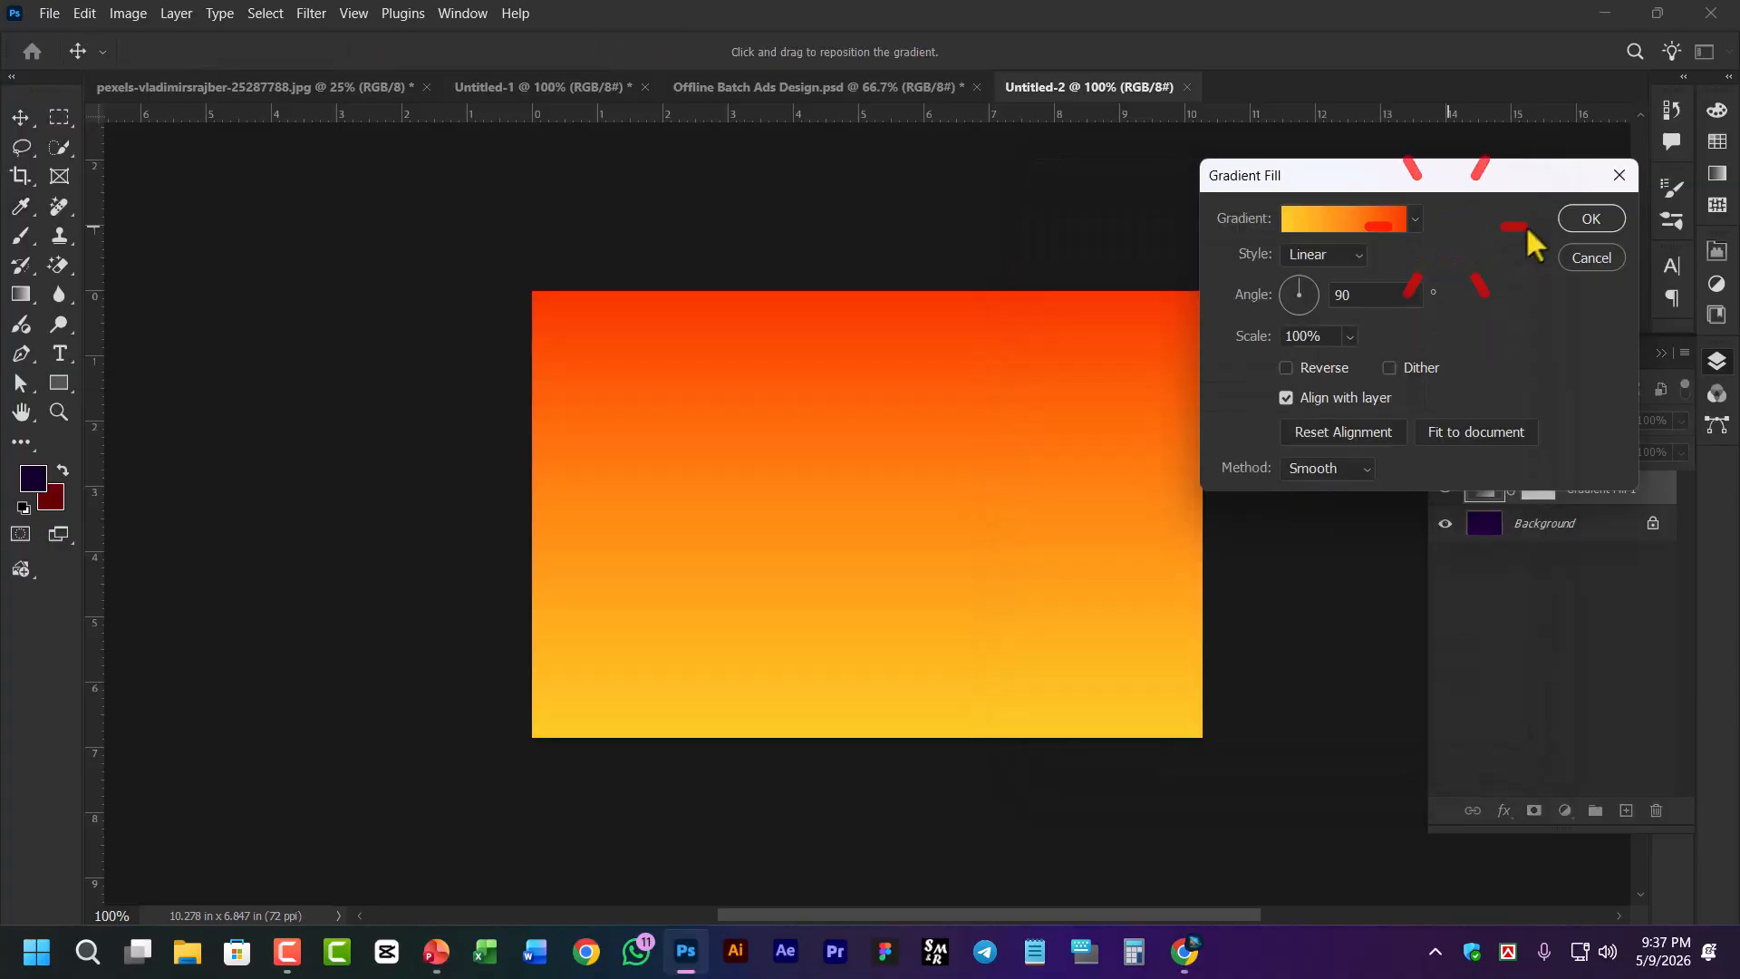
left_click(1588, 221)
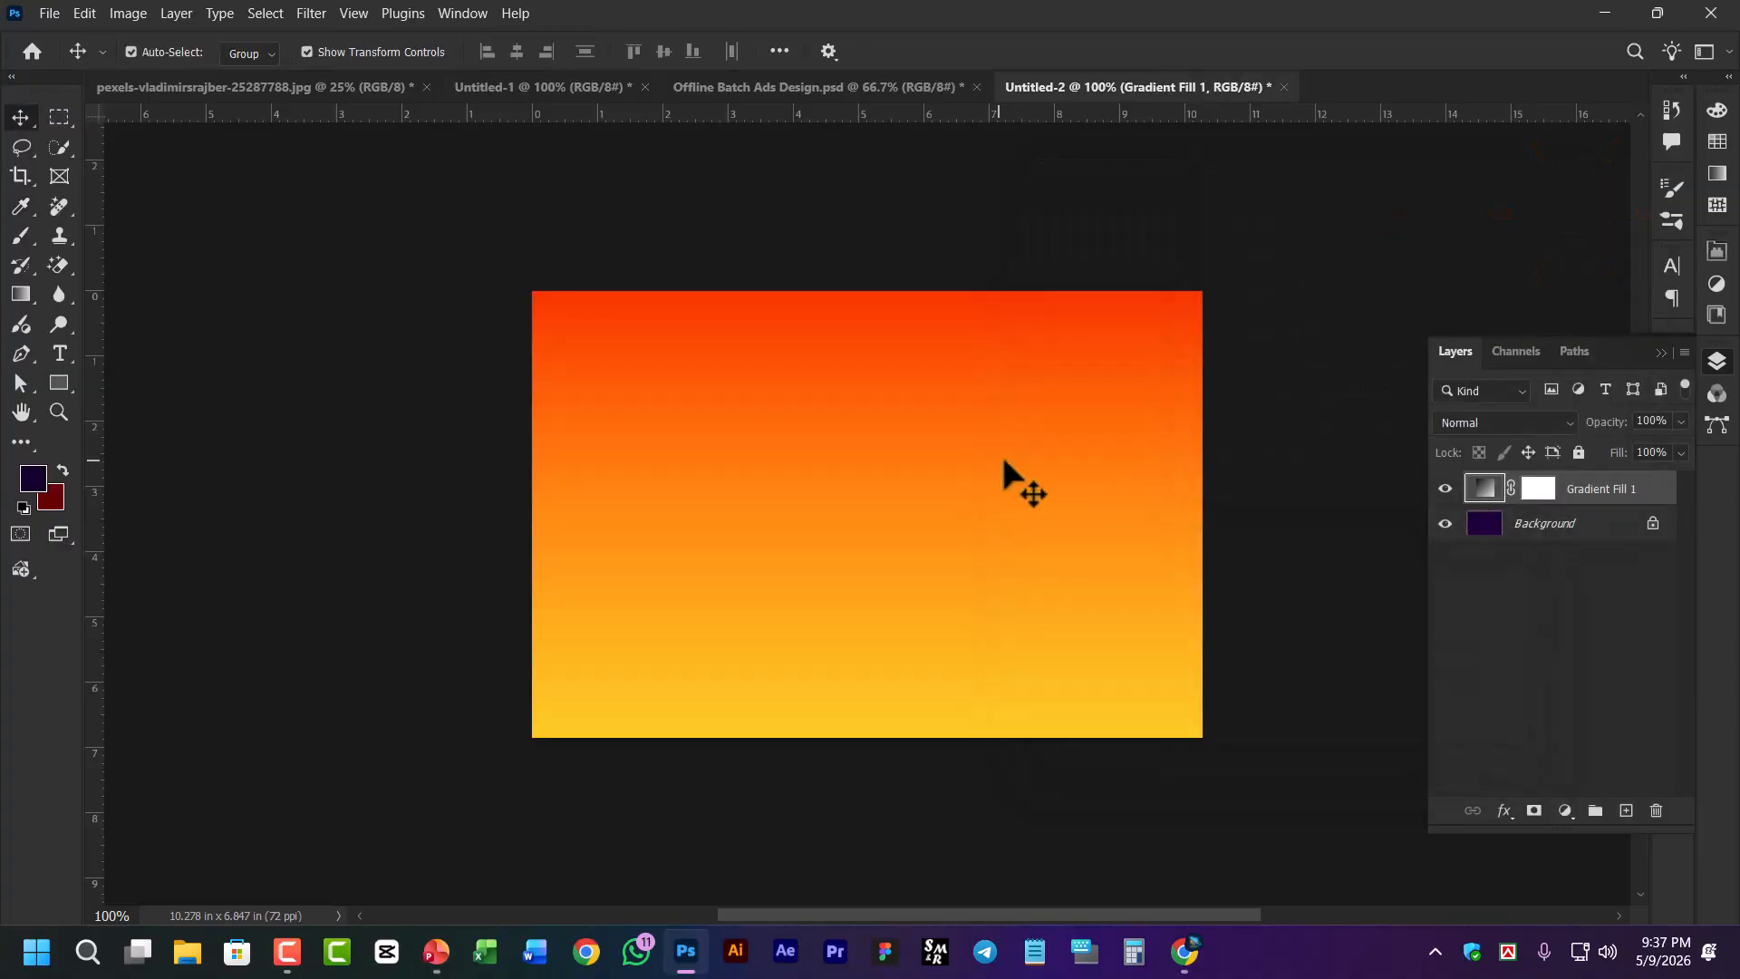
Add the text "asdfasdfasdf" over the gradient and move it about 1.8 in left and 1.4 in down
left_click(60, 354)
left_click(804, 454)
type("asdfasdfasdf")
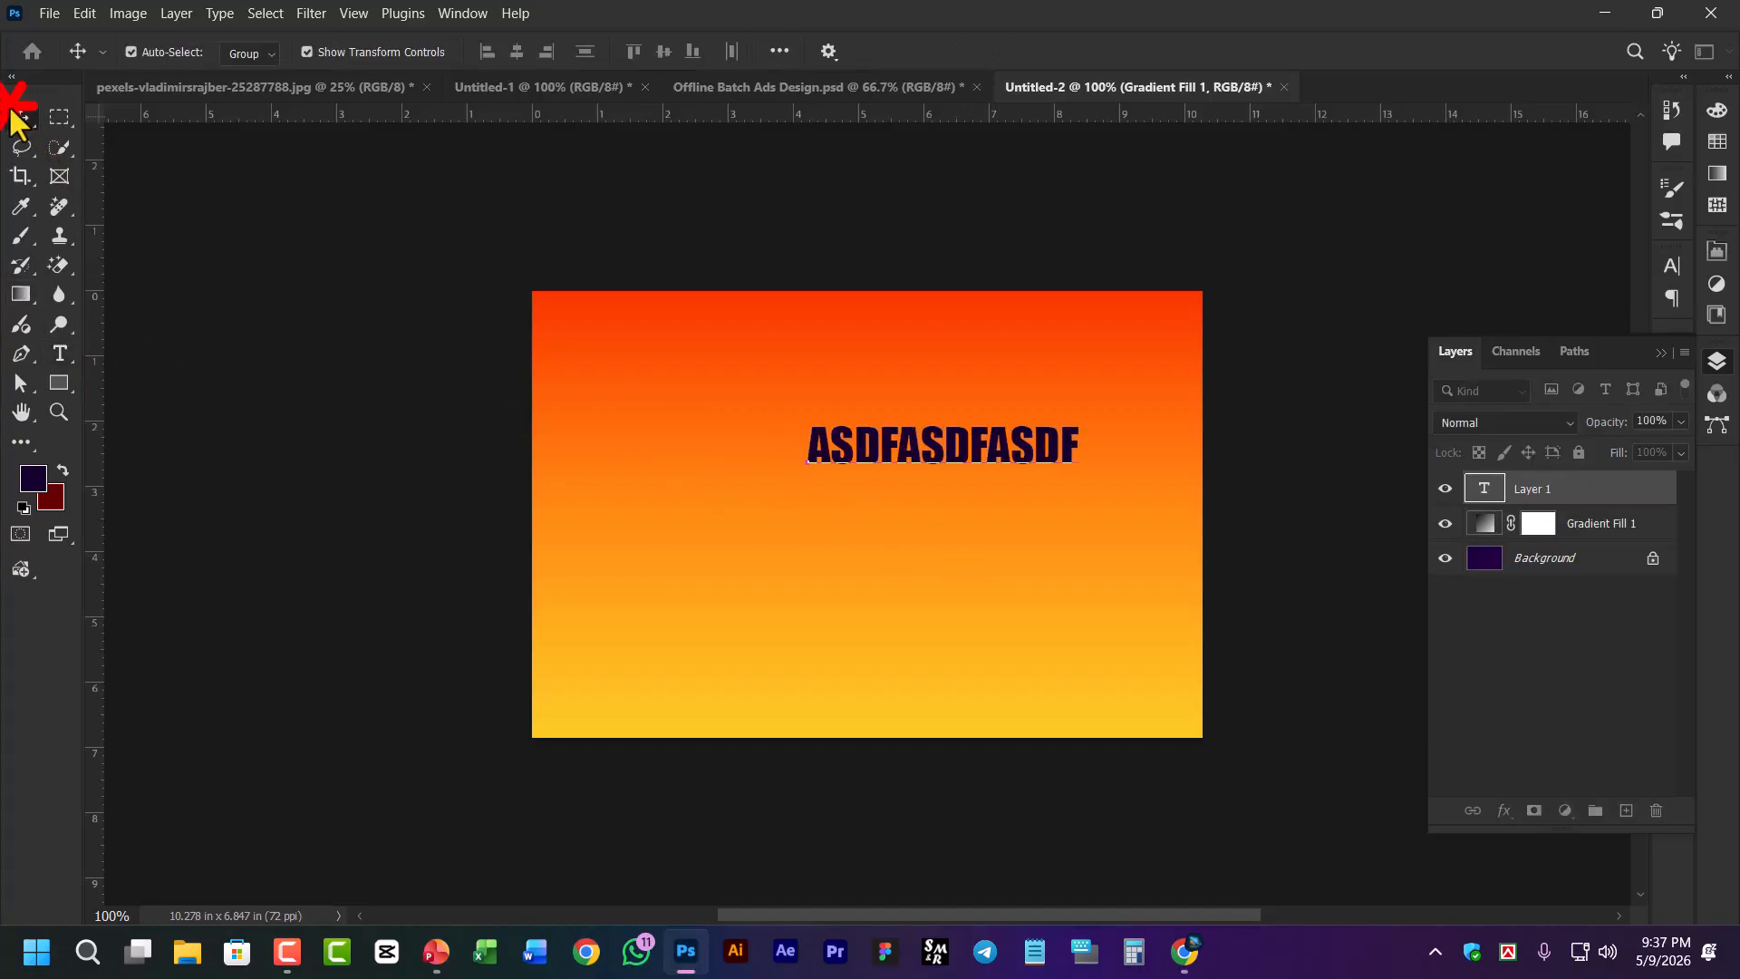
left_click(20, 117)
left_click_drag(960, 458, 843, 550)
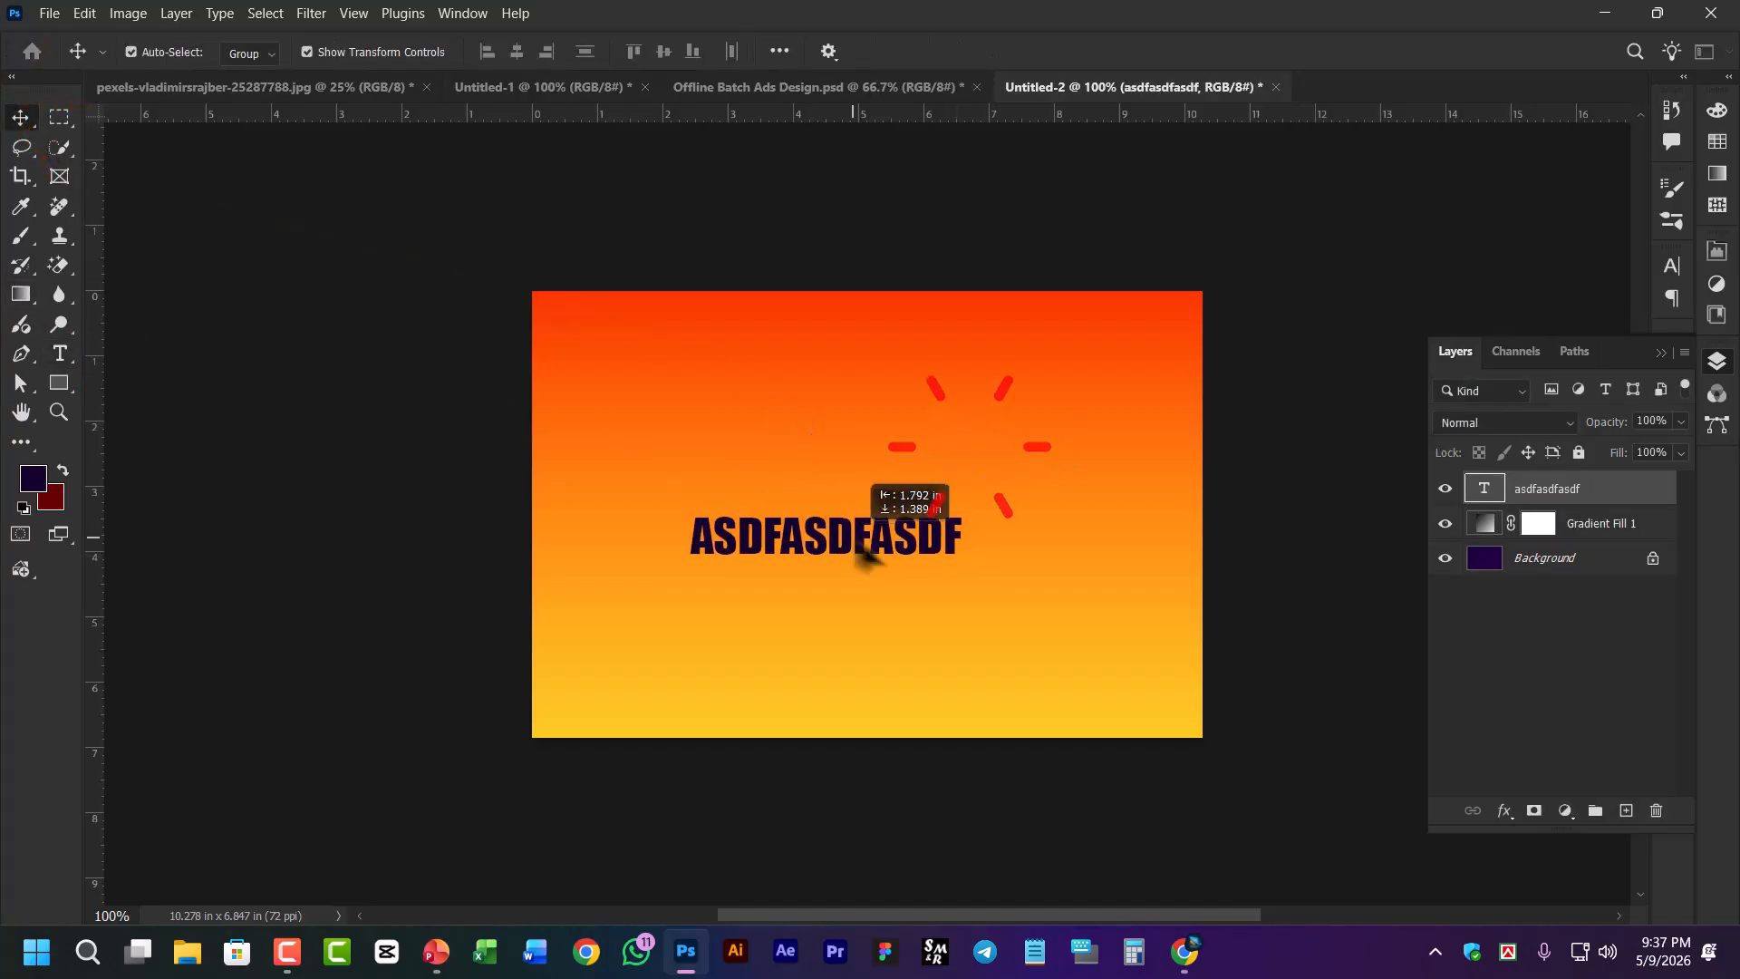
Draw a rectangle about 440 x 143 px above the text, add a Lorem ipsum placeholder line below it, and deselect all layers
left_click(59, 383)
left_click_drag(732, 345, 1130, 474)
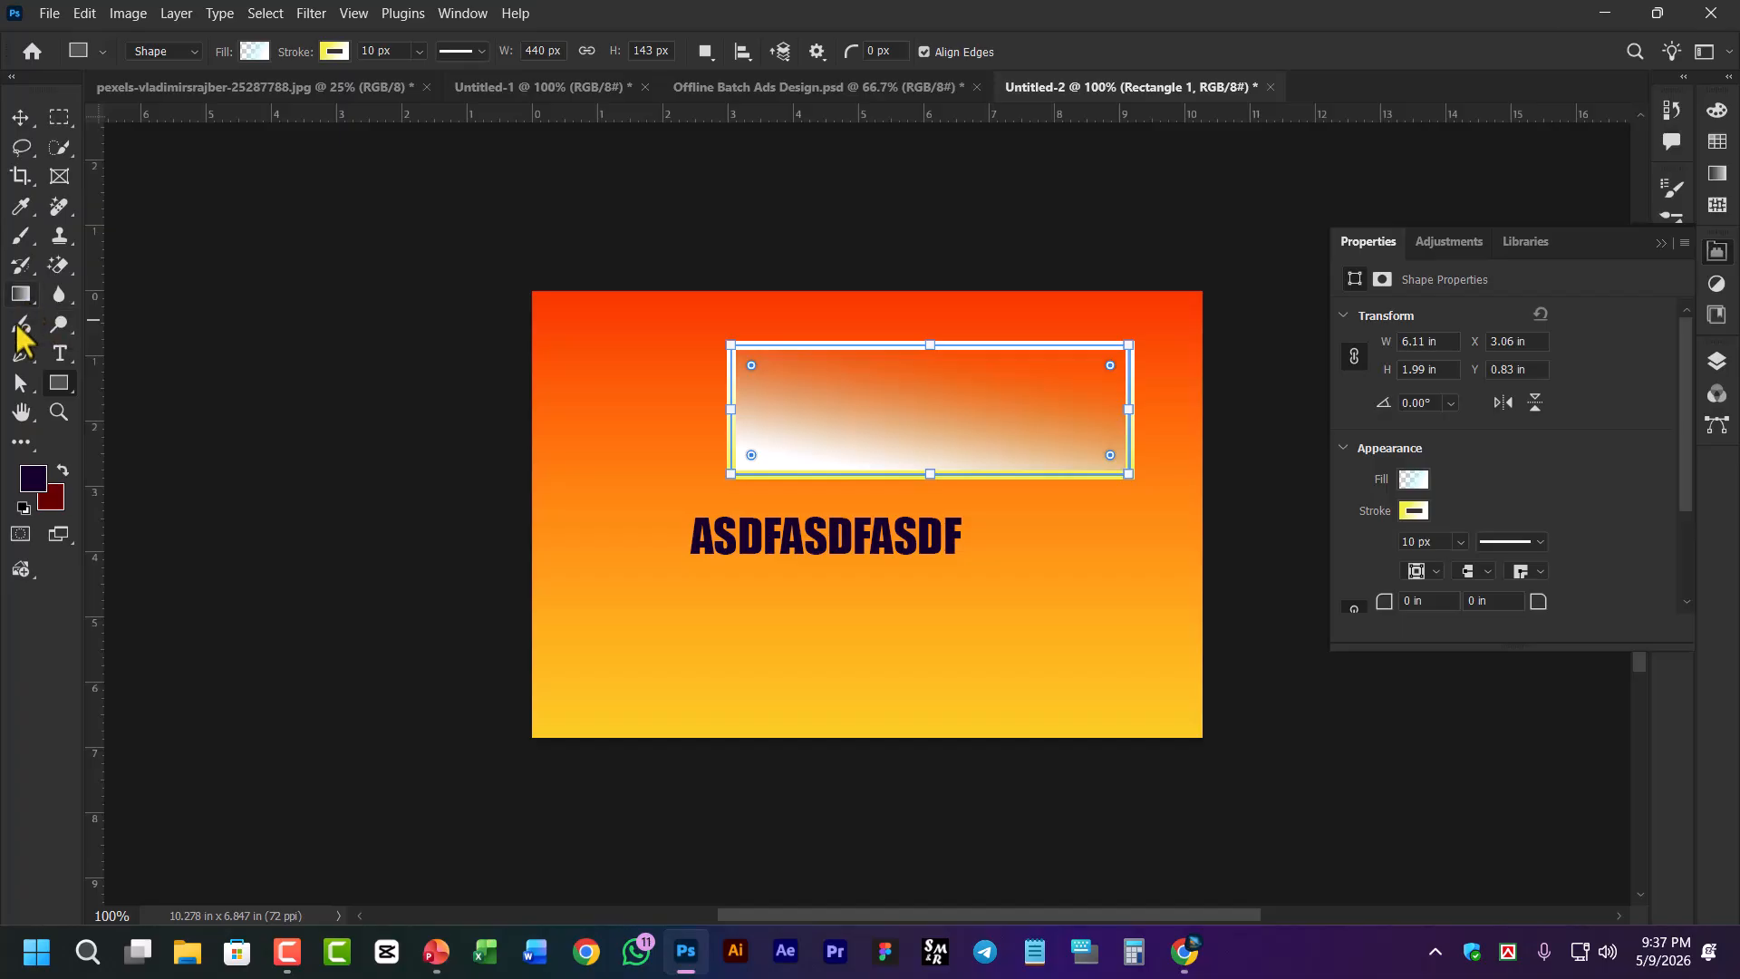
left_click(60, 353)
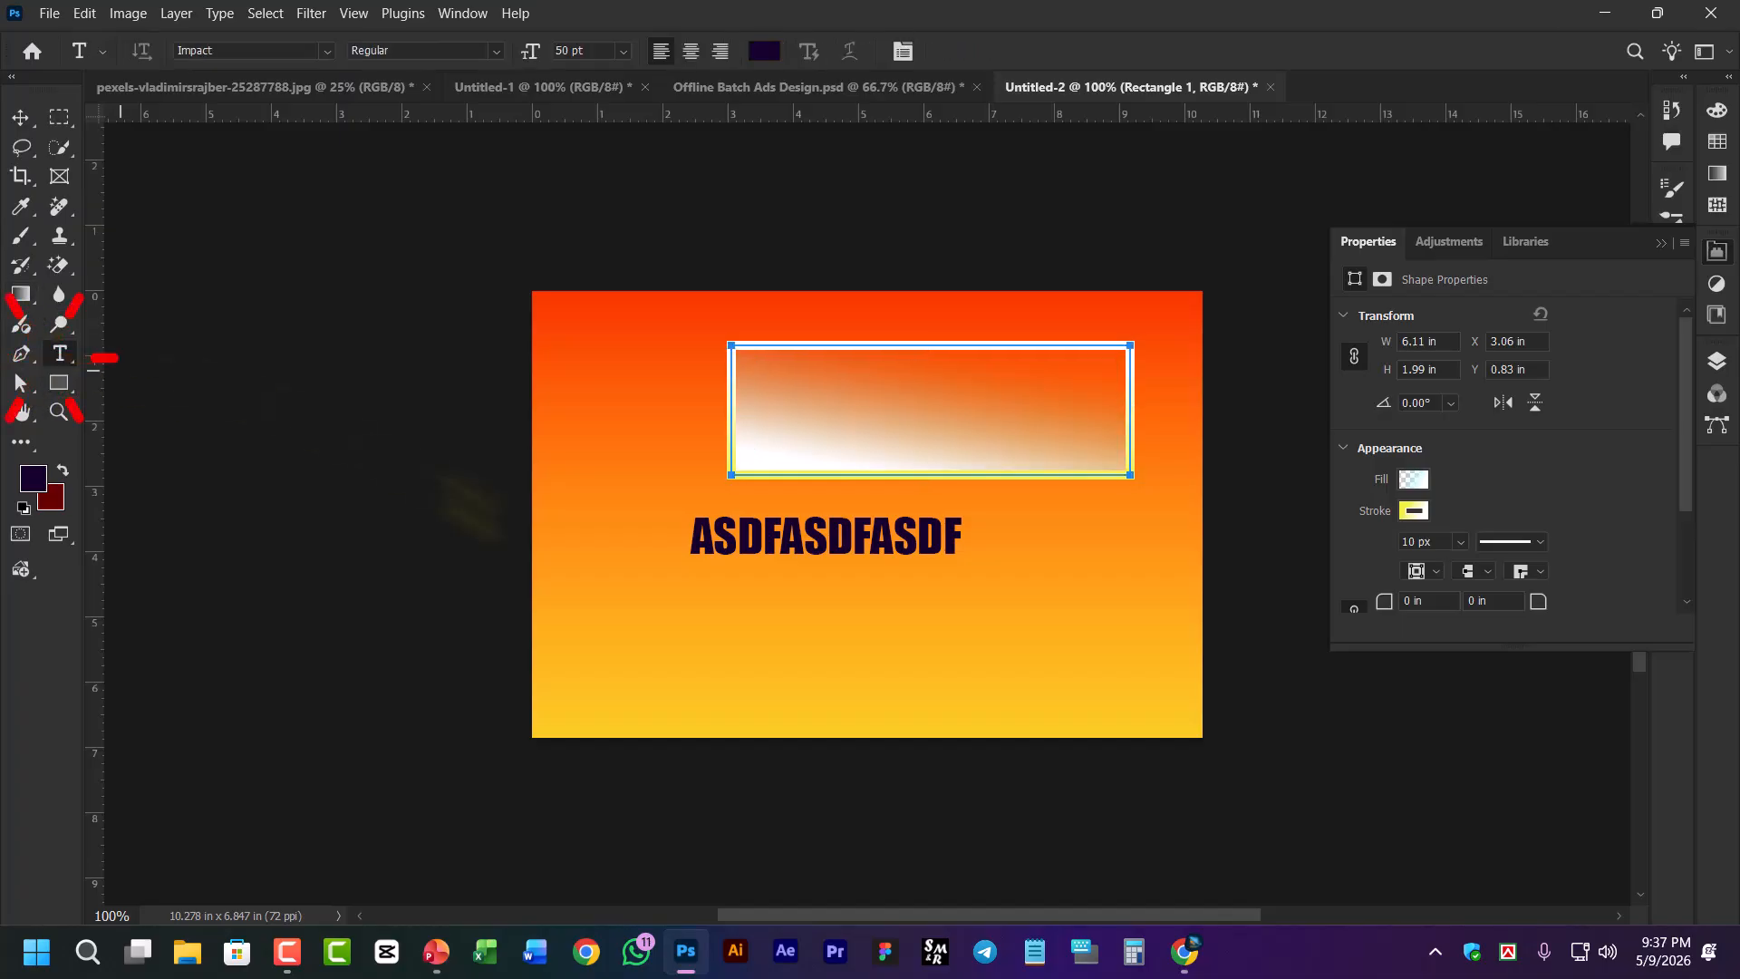
left_click(680, 657)
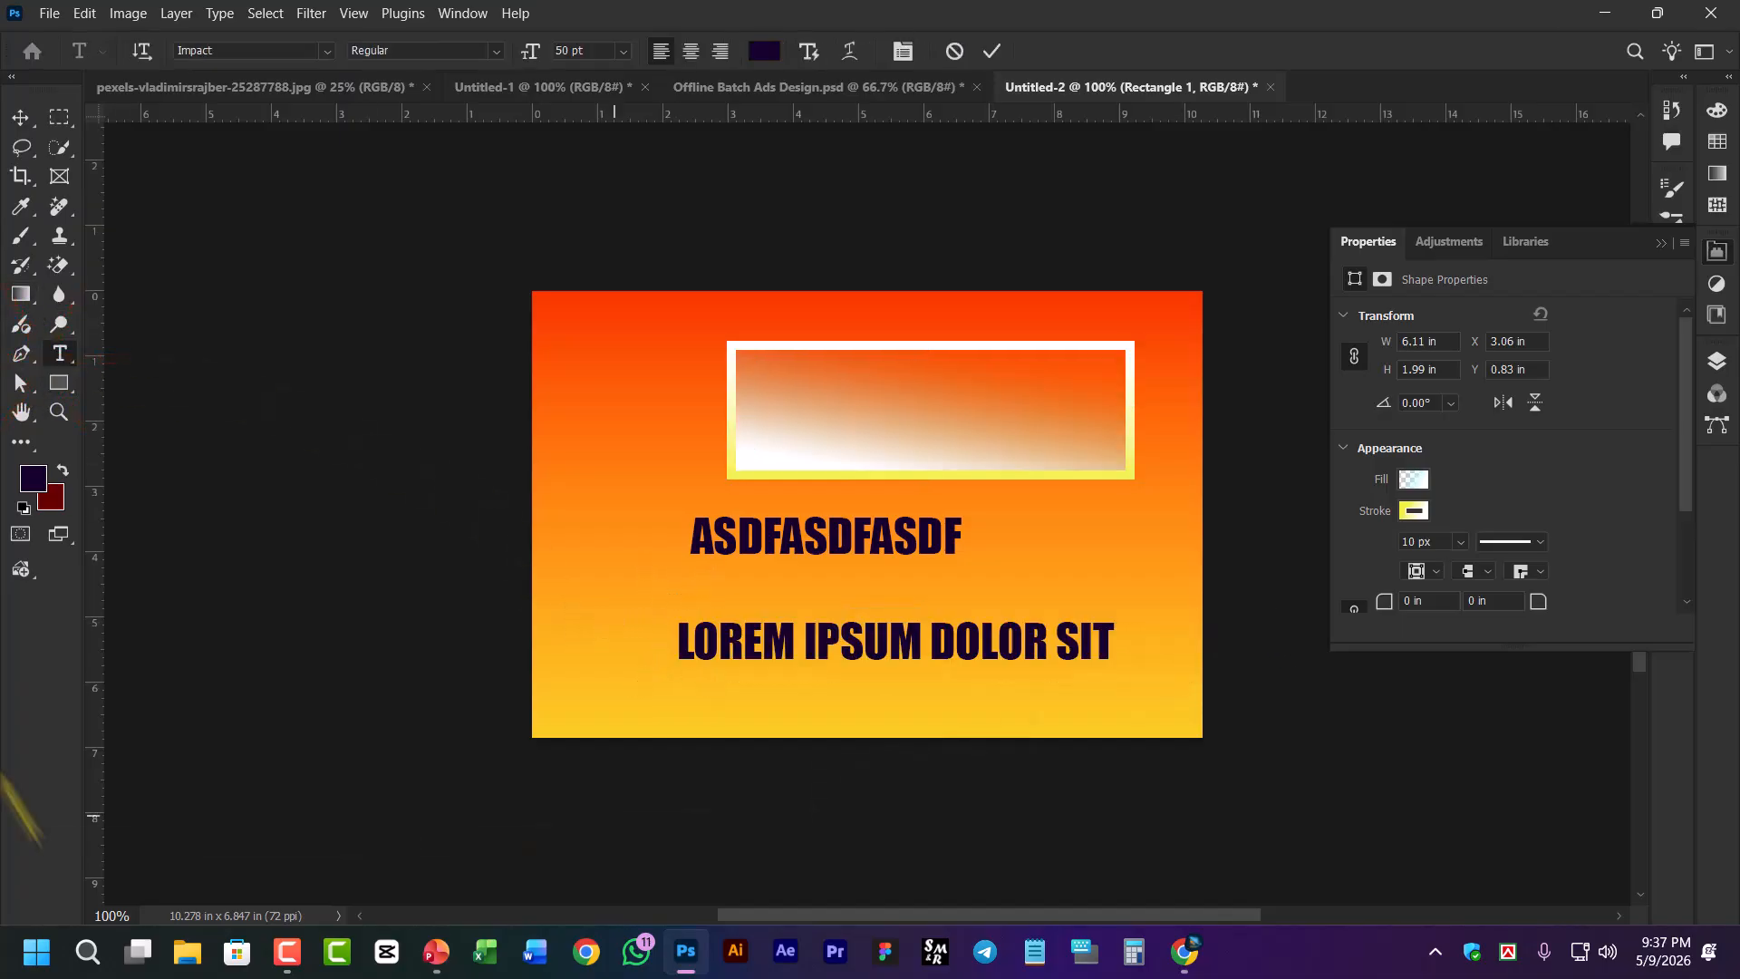
left_click(20, 117)
left_click(369, 369)
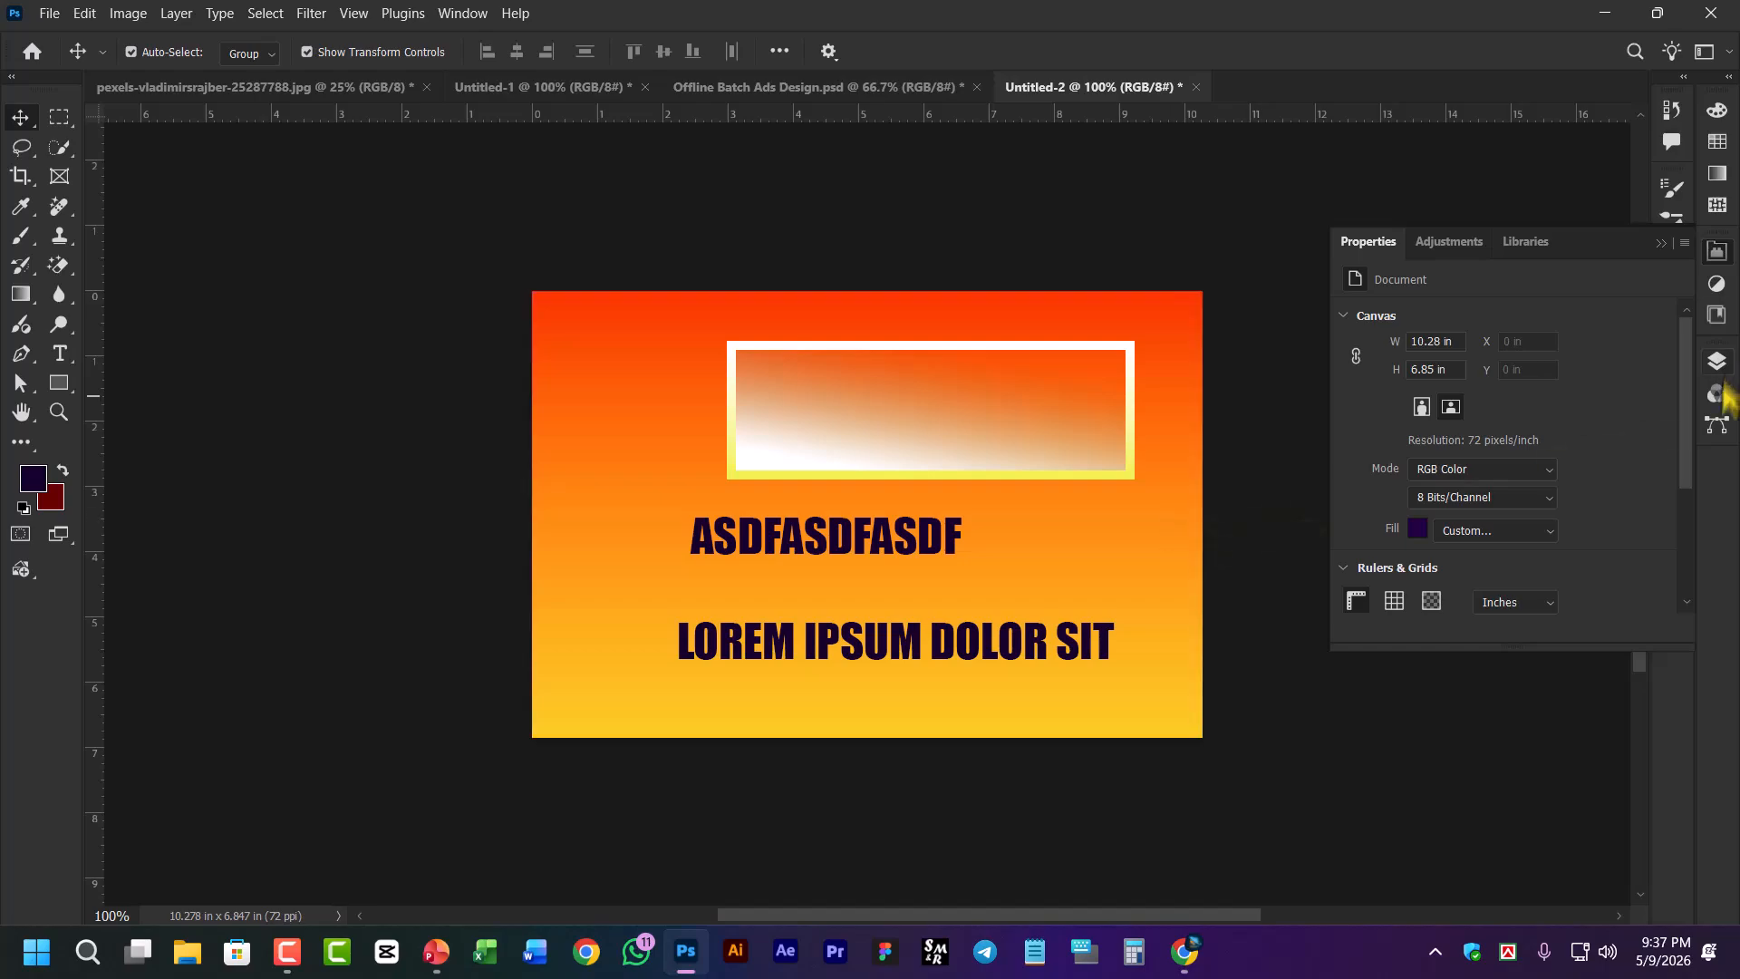
left_click(1717, 362)
left_click(1195, 471)
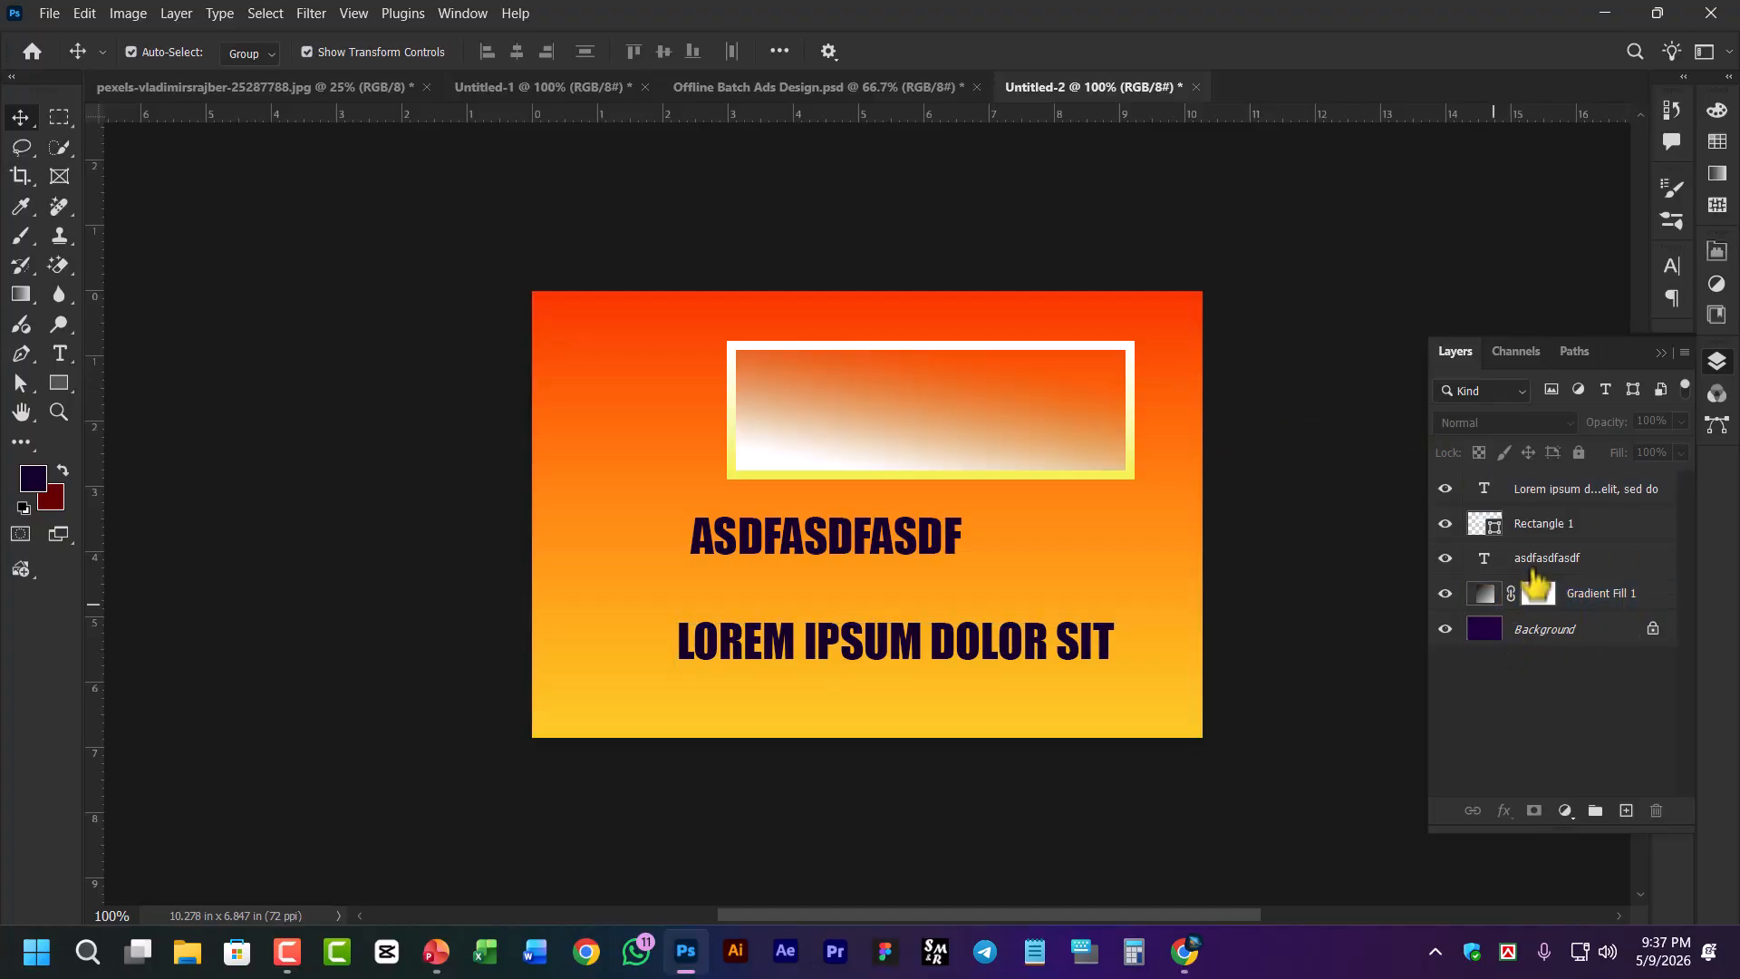
Open the Gradient Fill 1 layer's gradient for editing and apply the Orange_08 preset from the Oranges group
double_click(1486, 595)
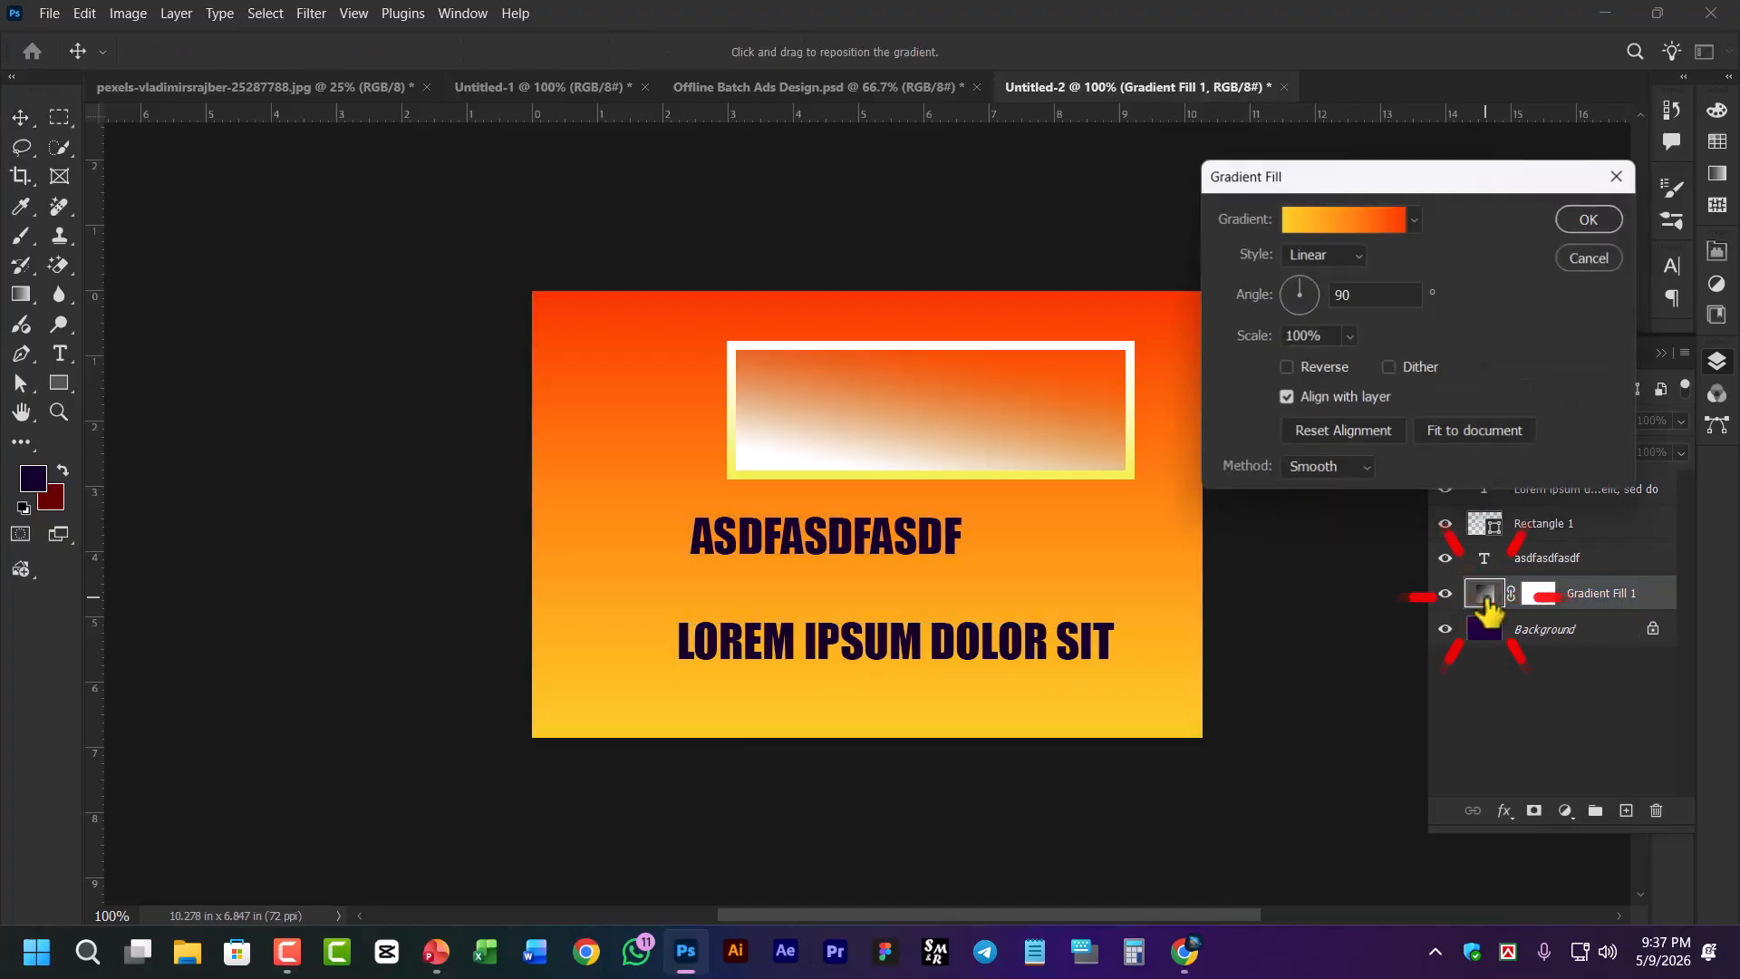
left_click(1369, 226)
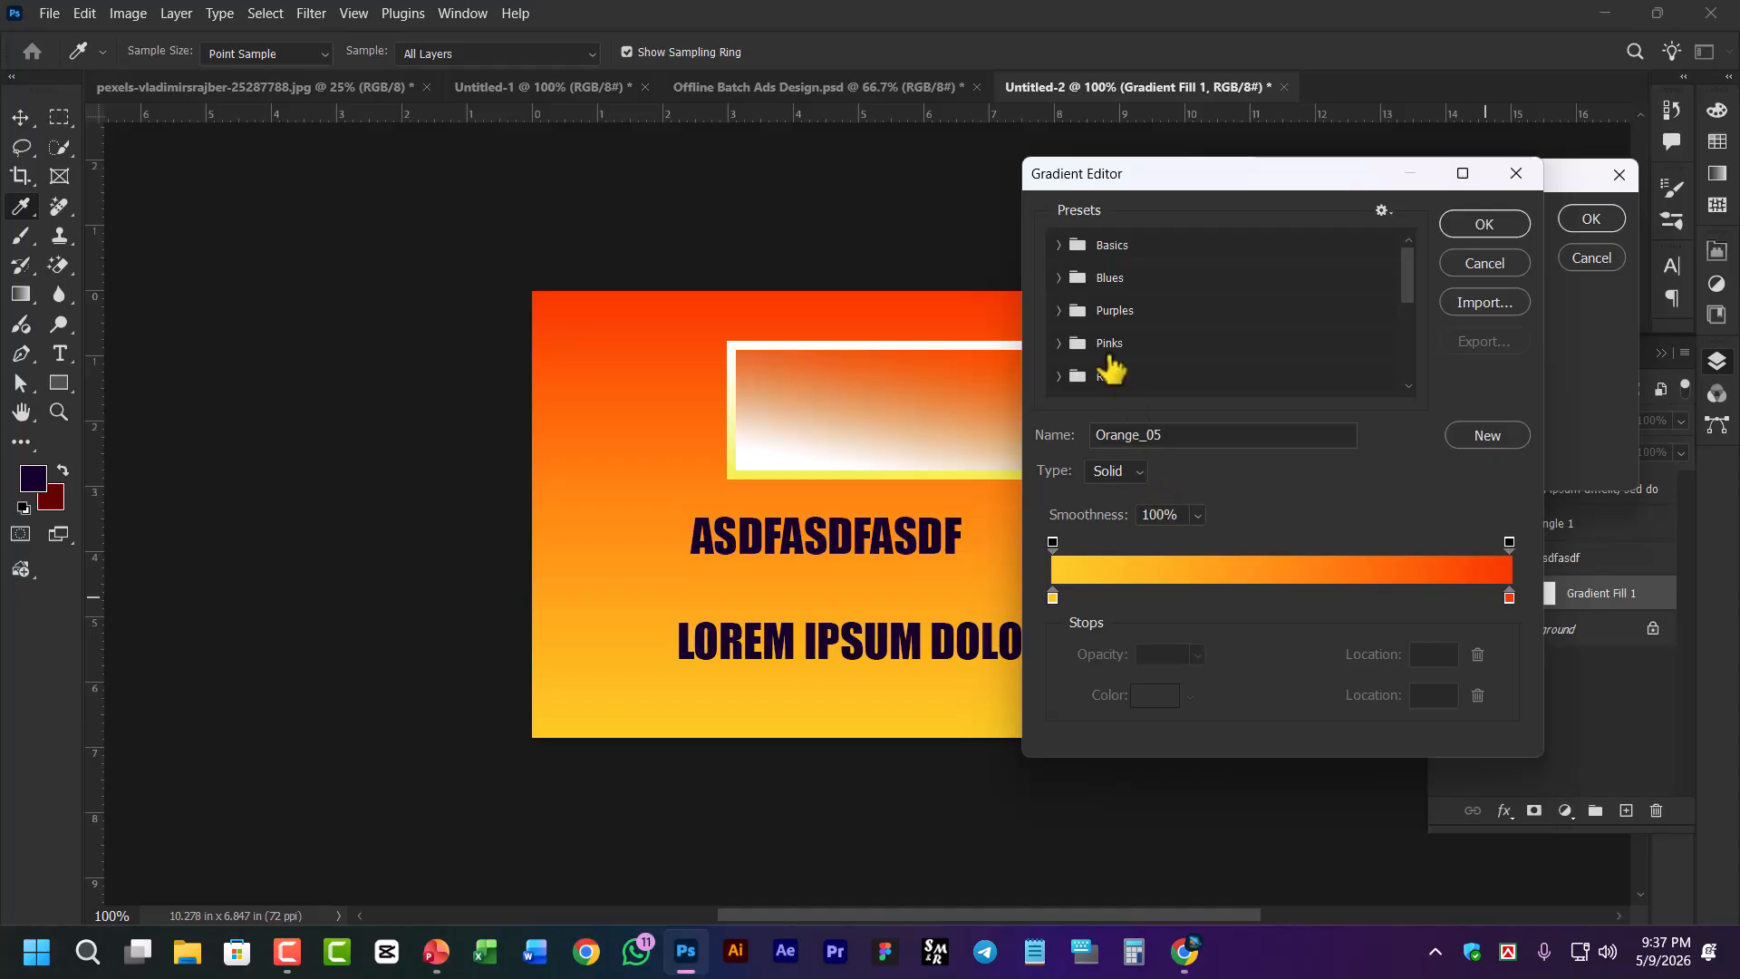
scroll(1111, 367, "down", 3)
left_click(1060, 321)
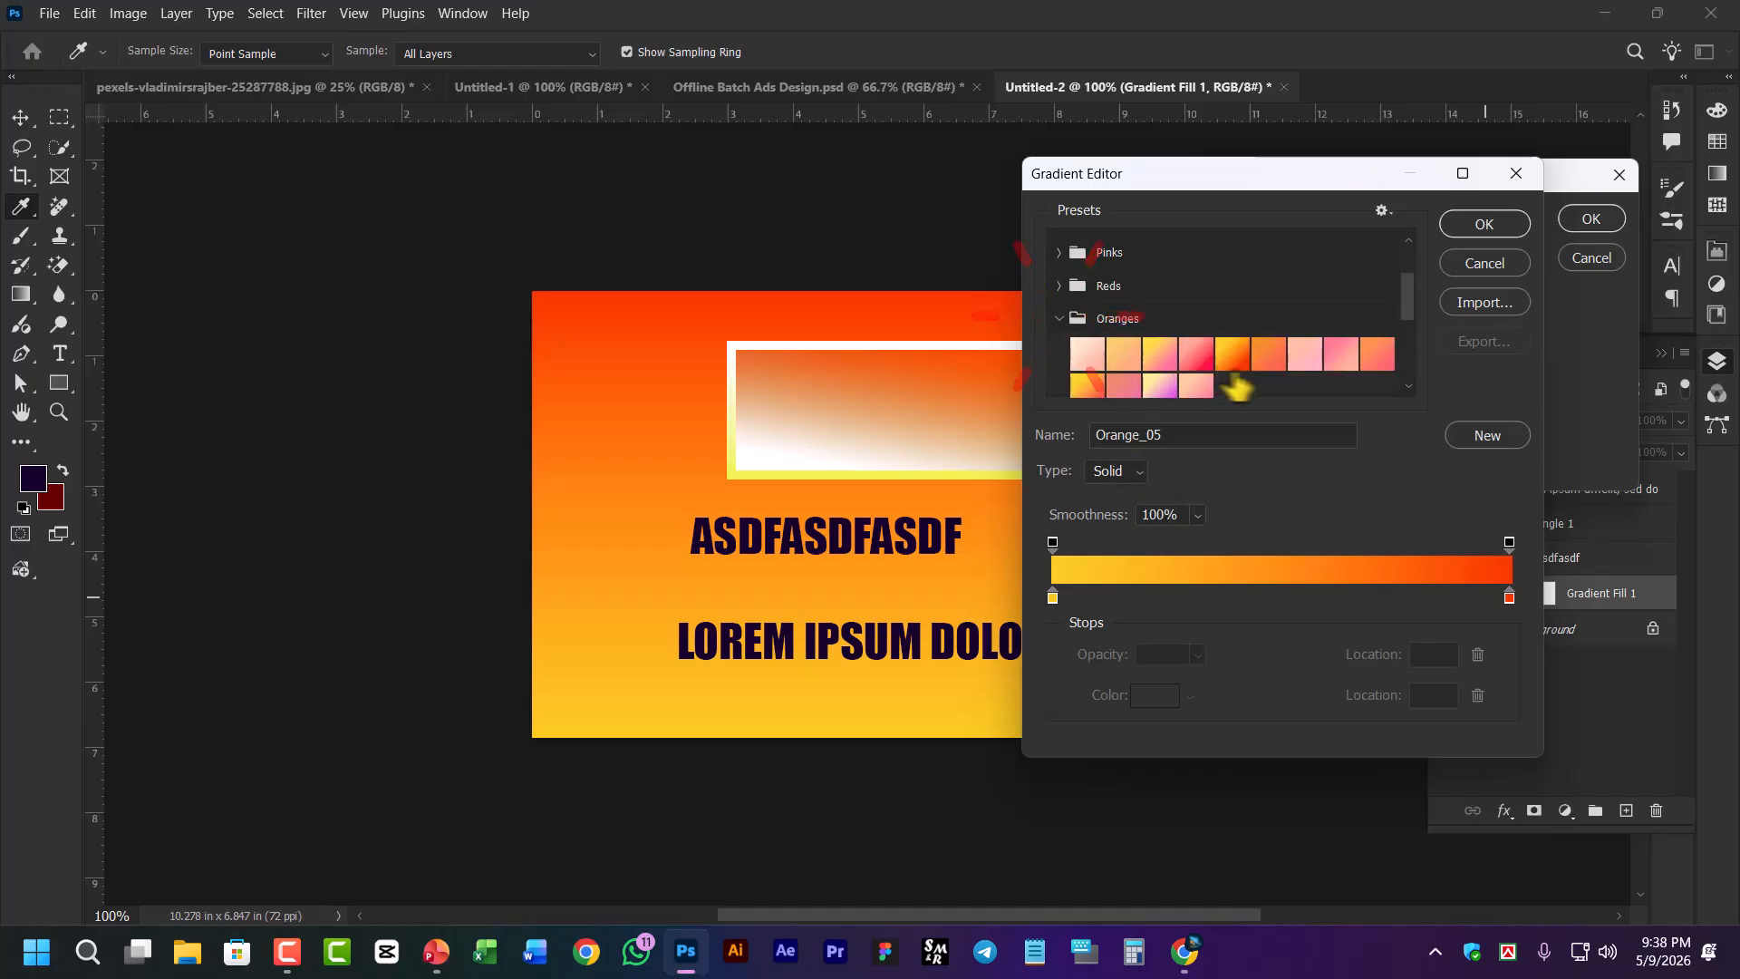
left_click(1342, 354)
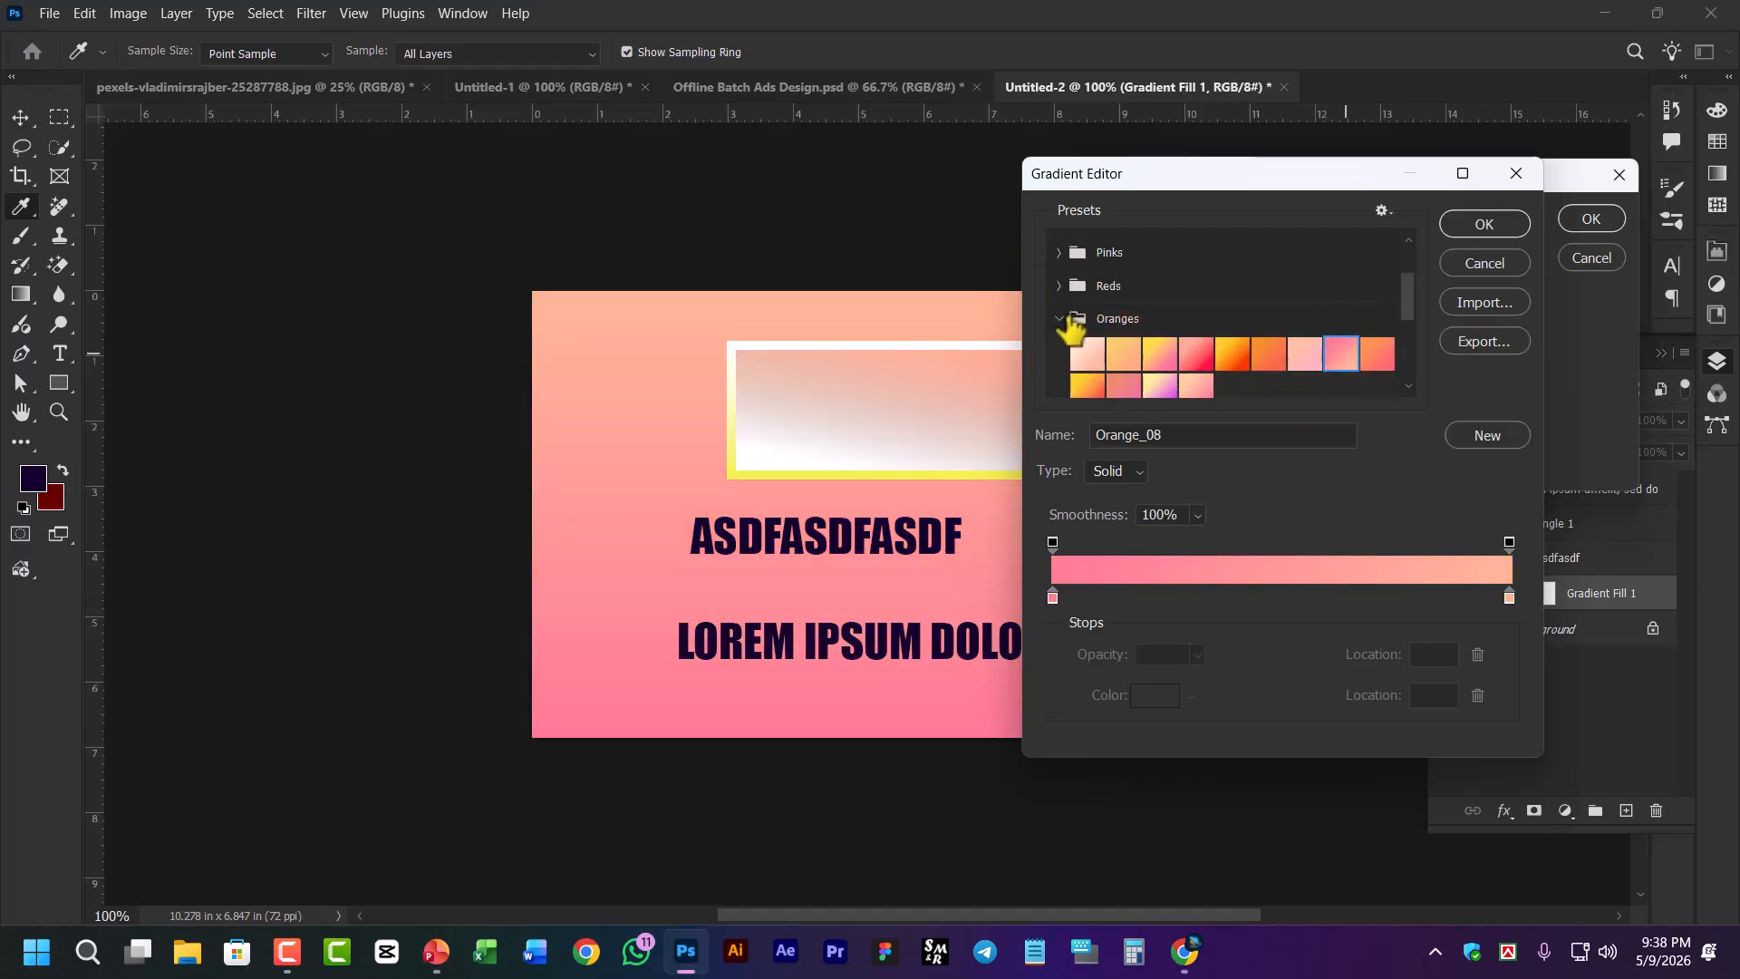
Change the gradient fill to the yellow-to-green preset from the Greens group and accept it
left_click(1058, 319)
scroll(1111, 353, "down", 2)
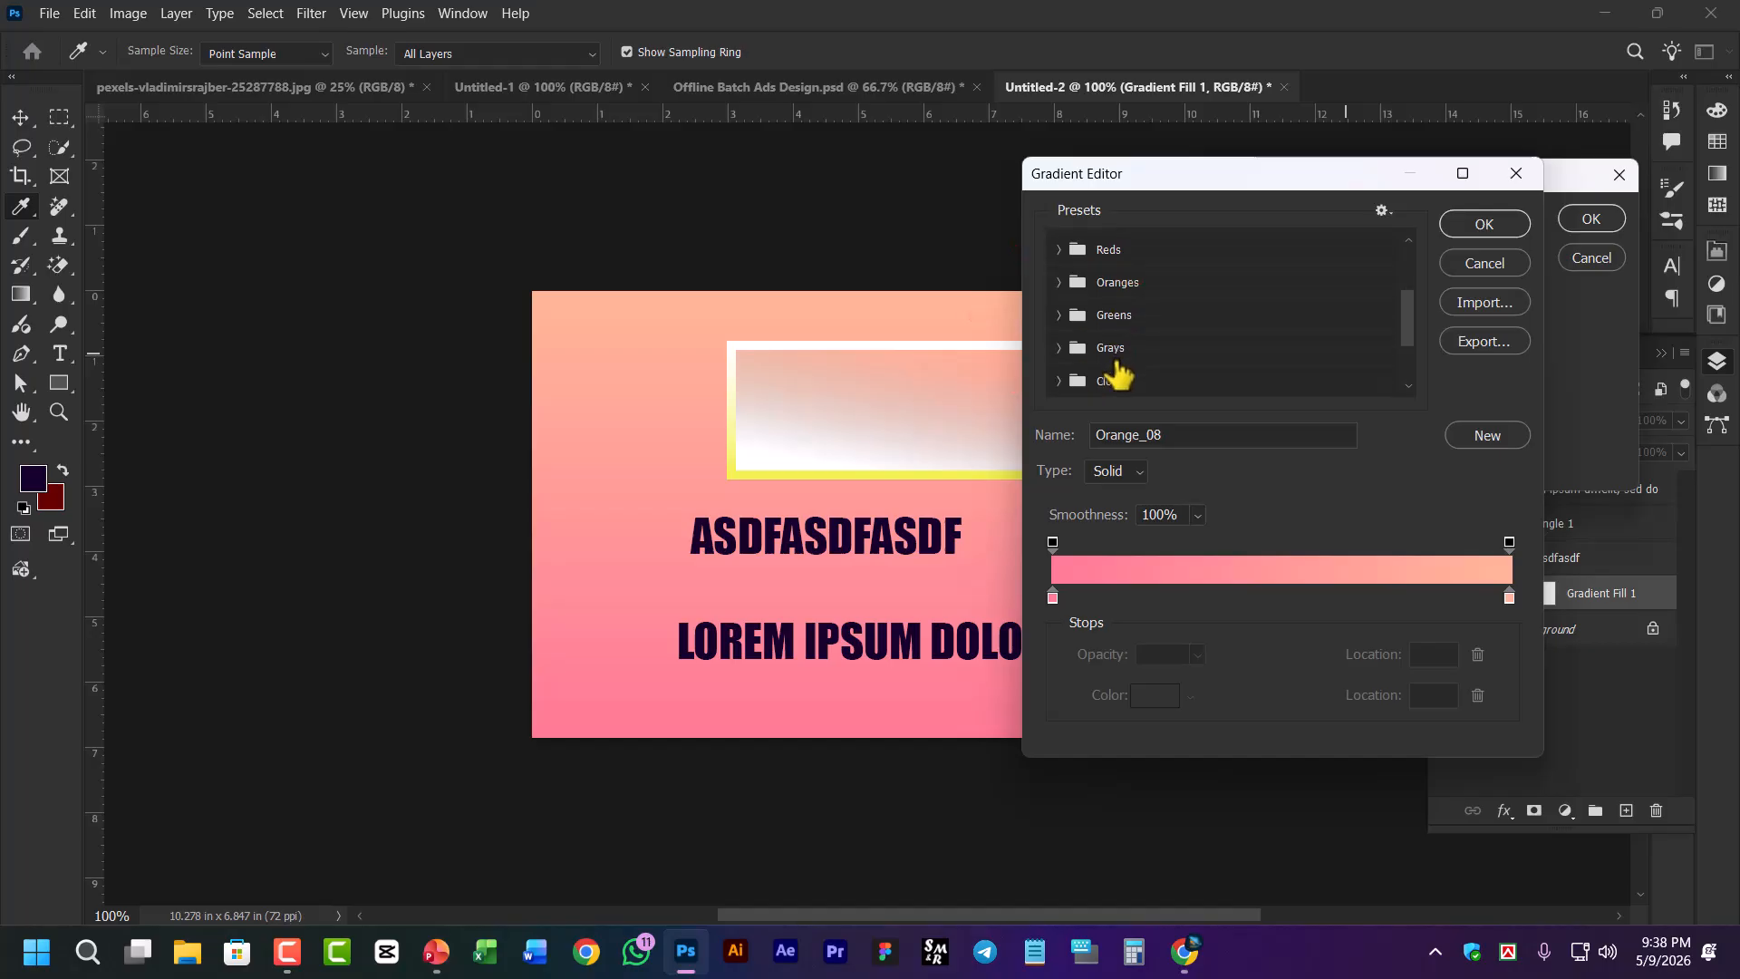
left_click(1061, 299)
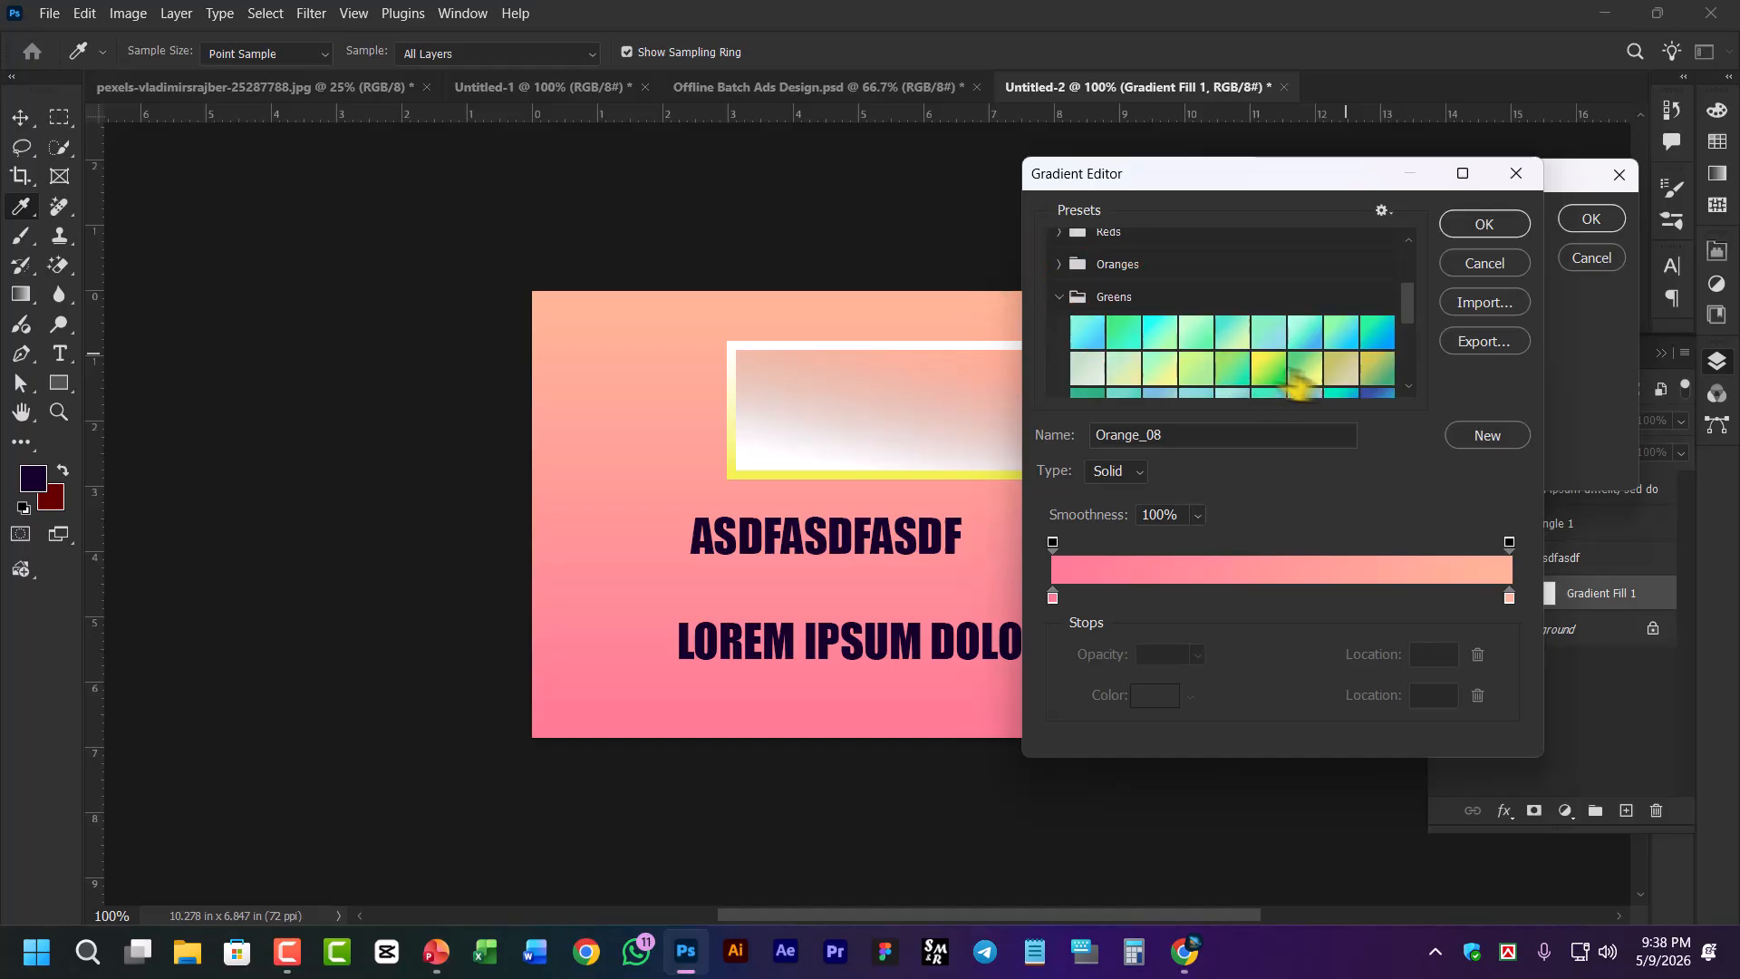
left_click(1267, 365)
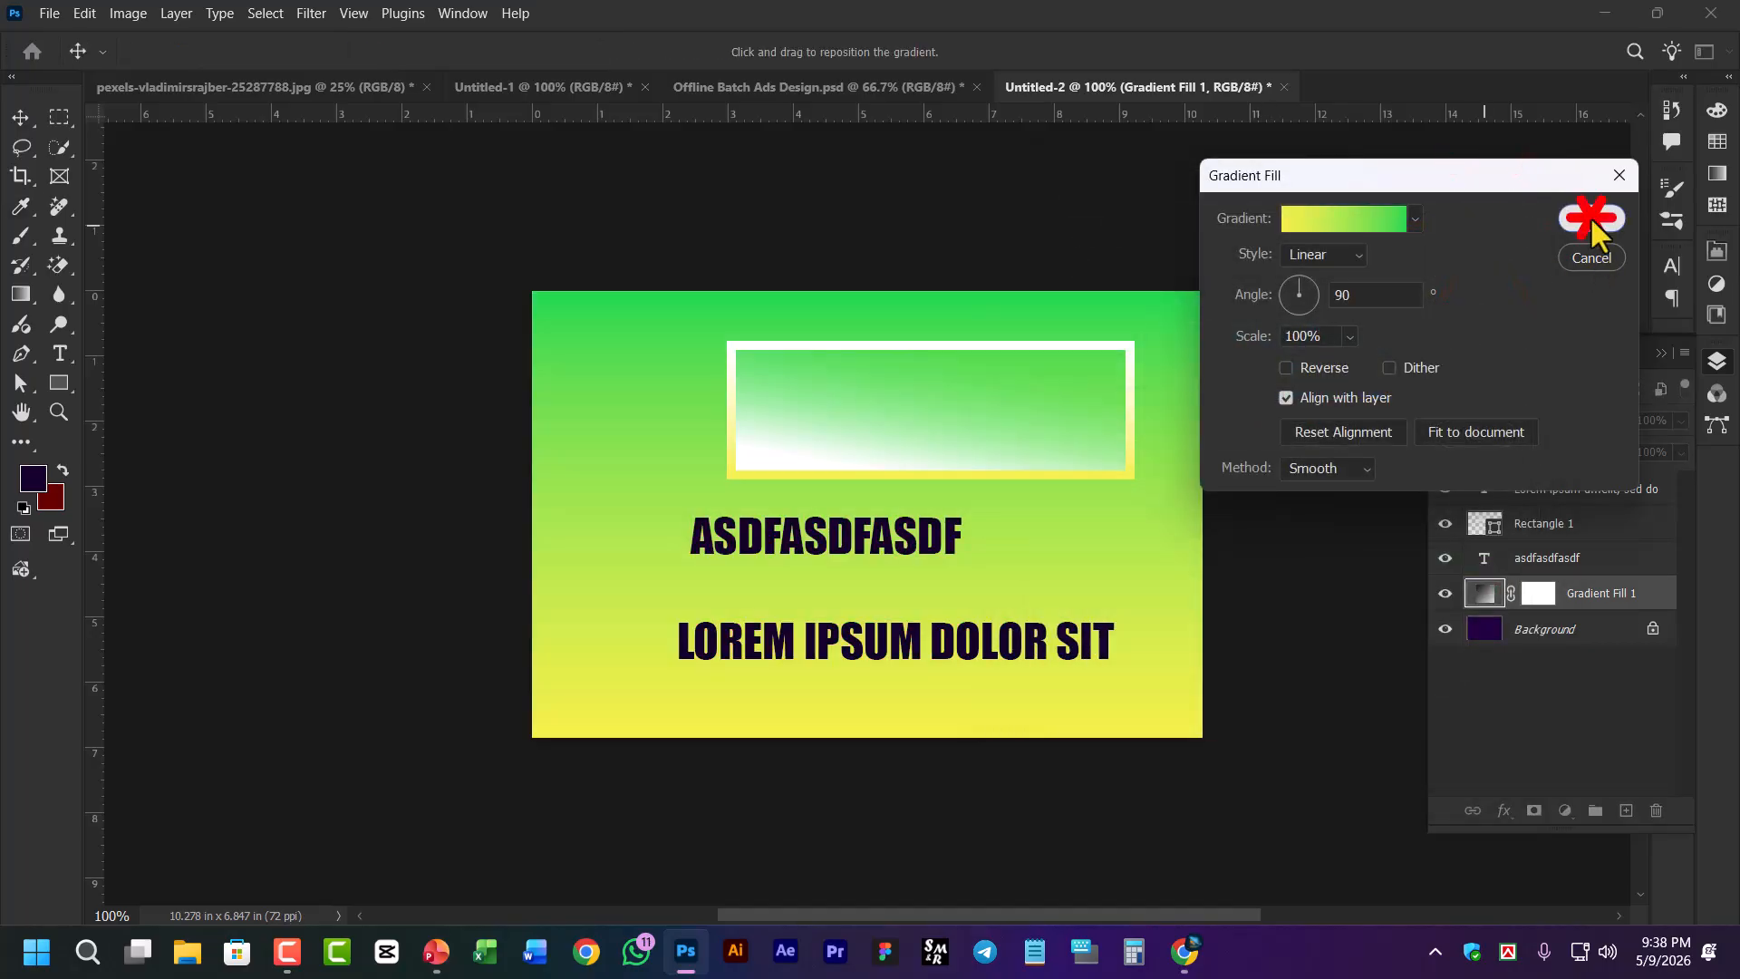
left_click(1590, 217)
Delete the Gradient Fill 1 layer and undo the deletion
left_click(1567, 812)
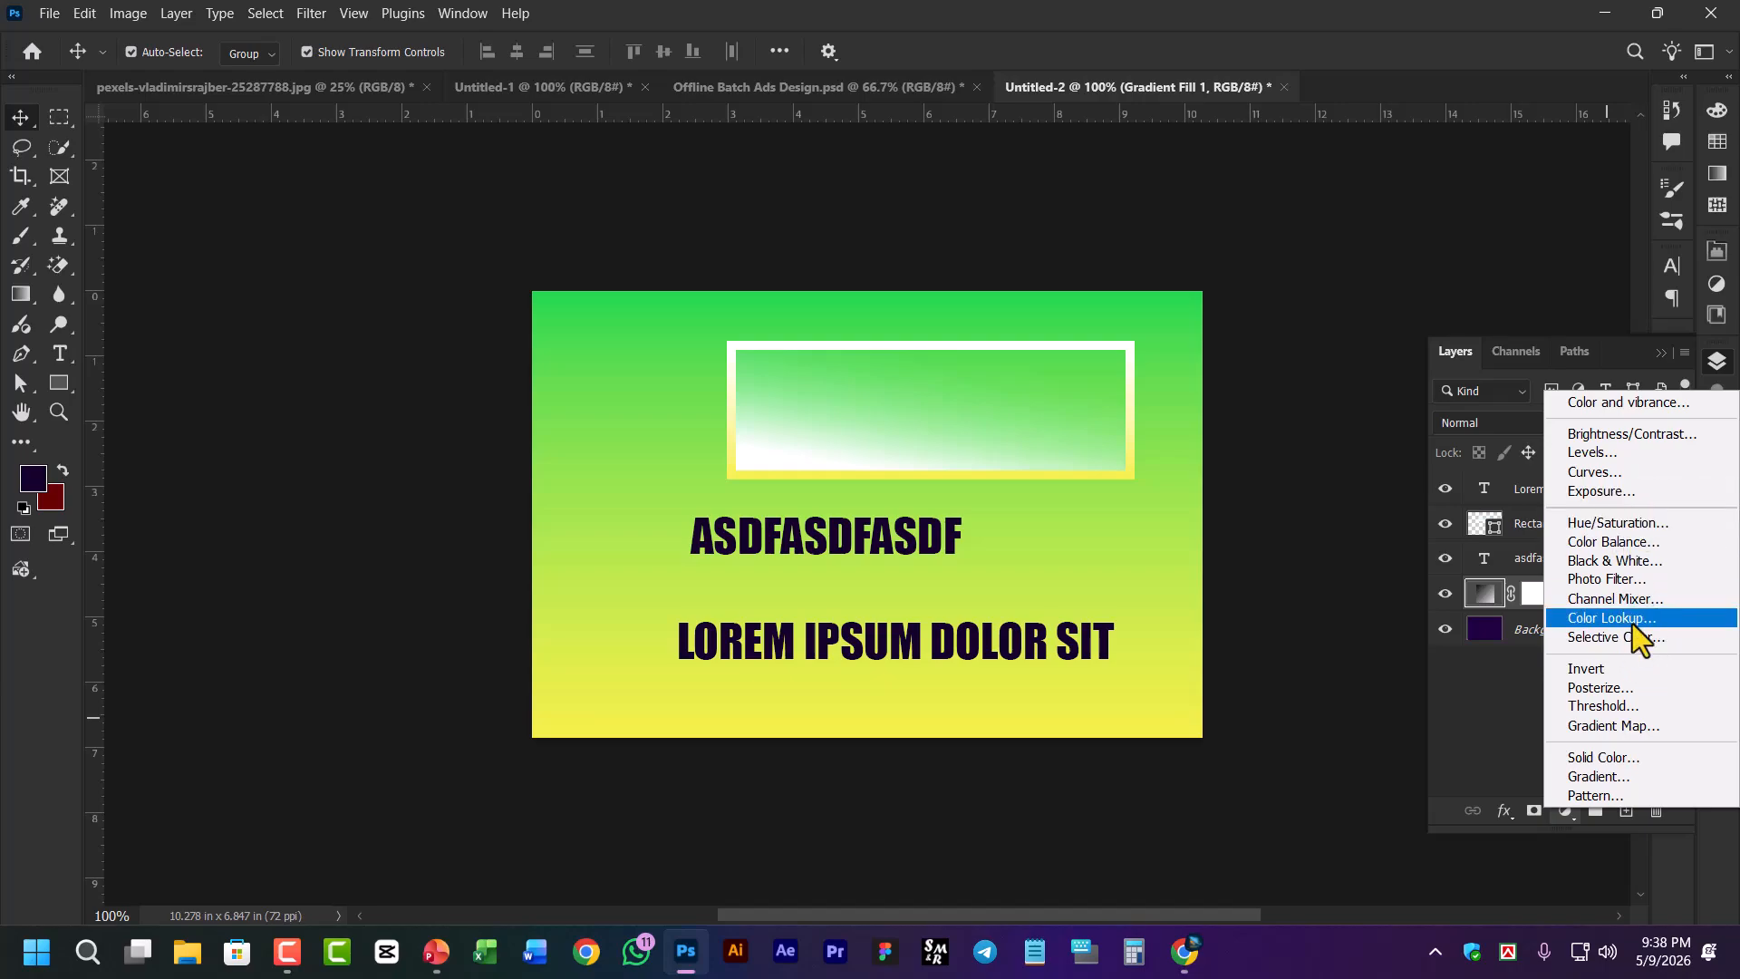
left_click(1519, 702)
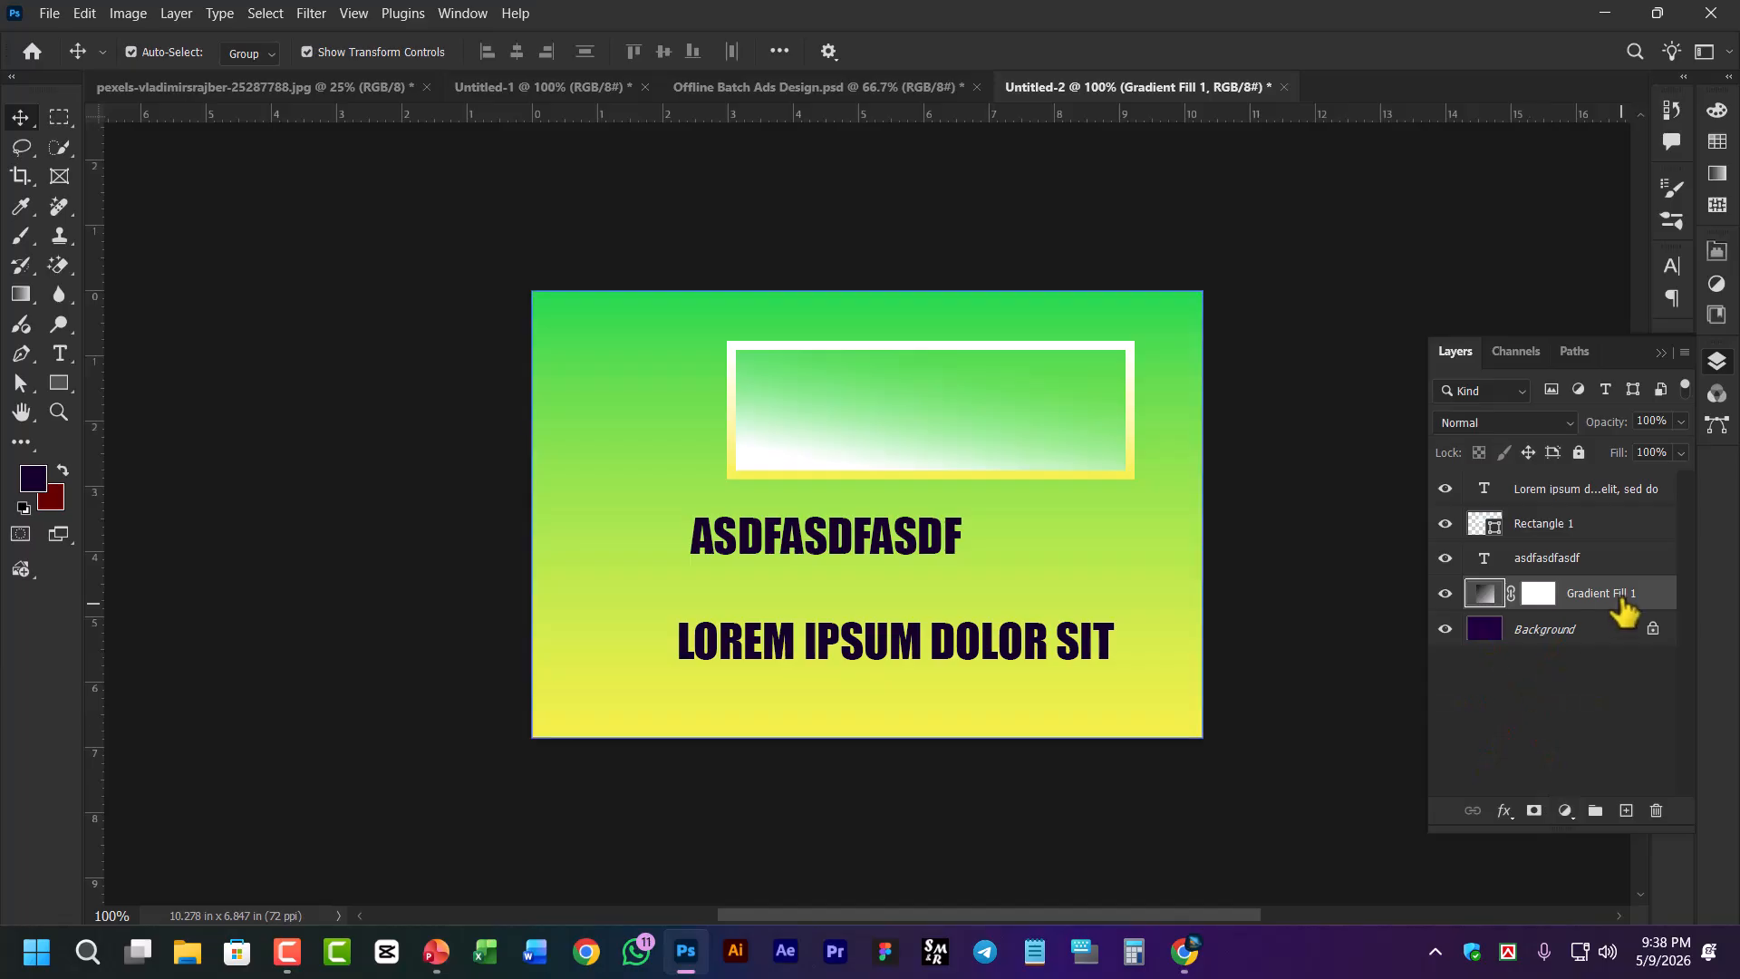
key("Delete")
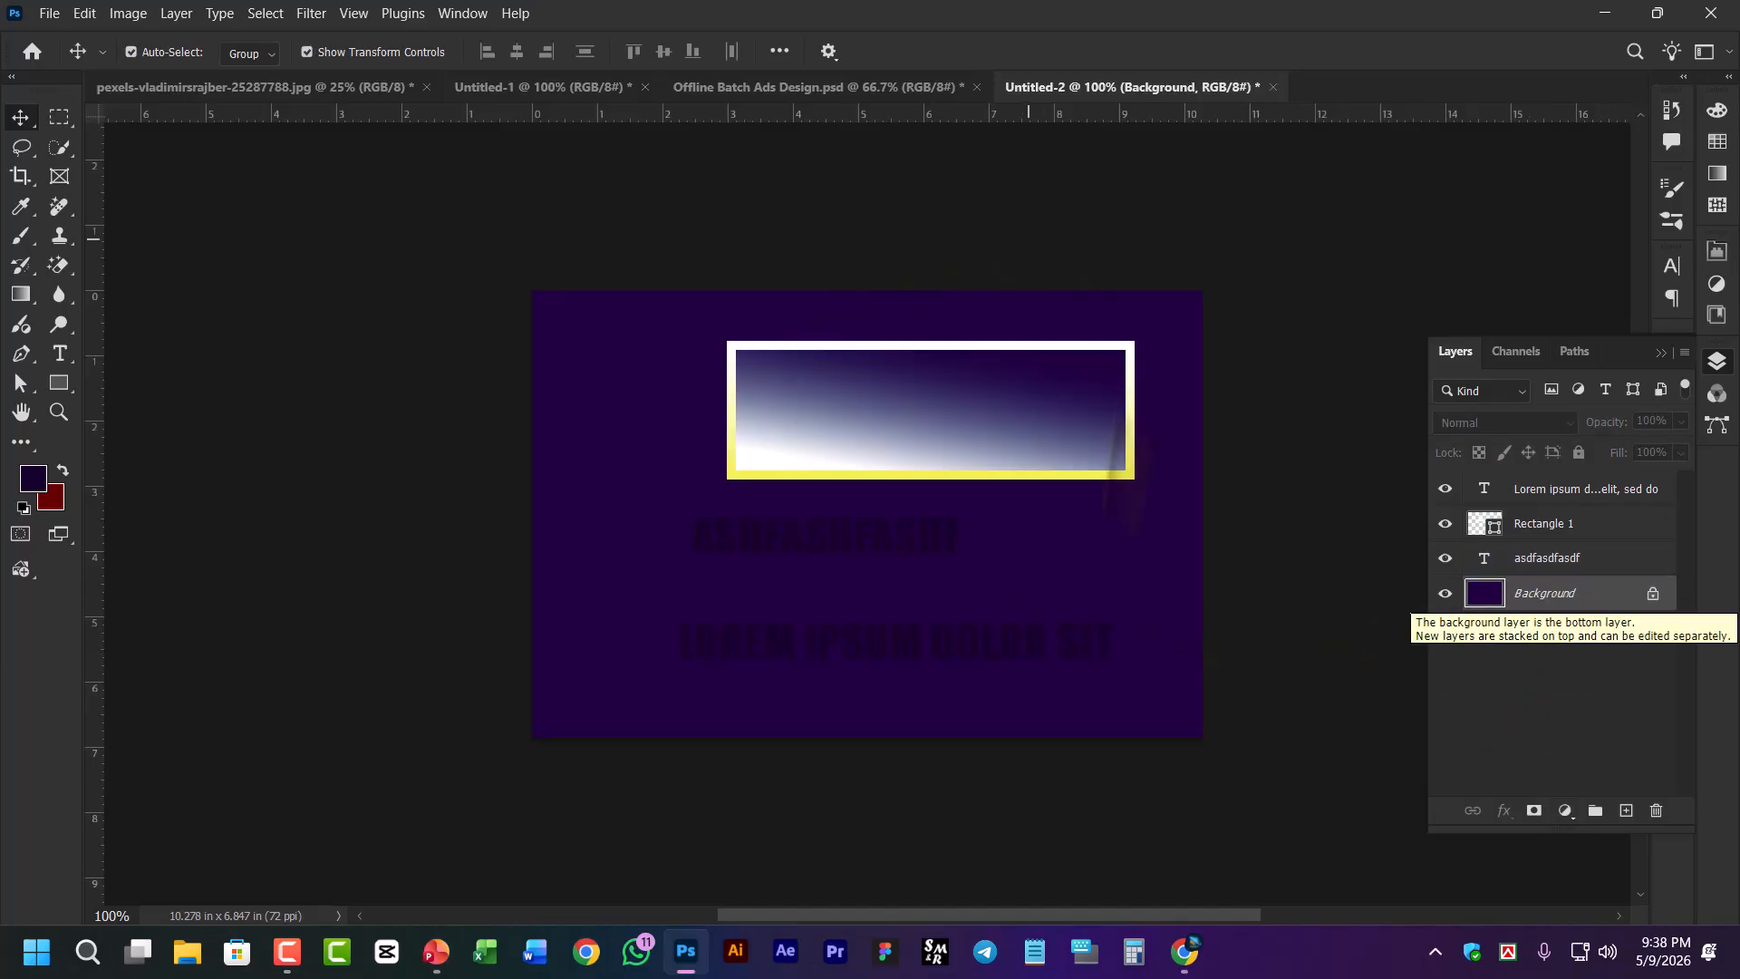
key("ctrl+z")
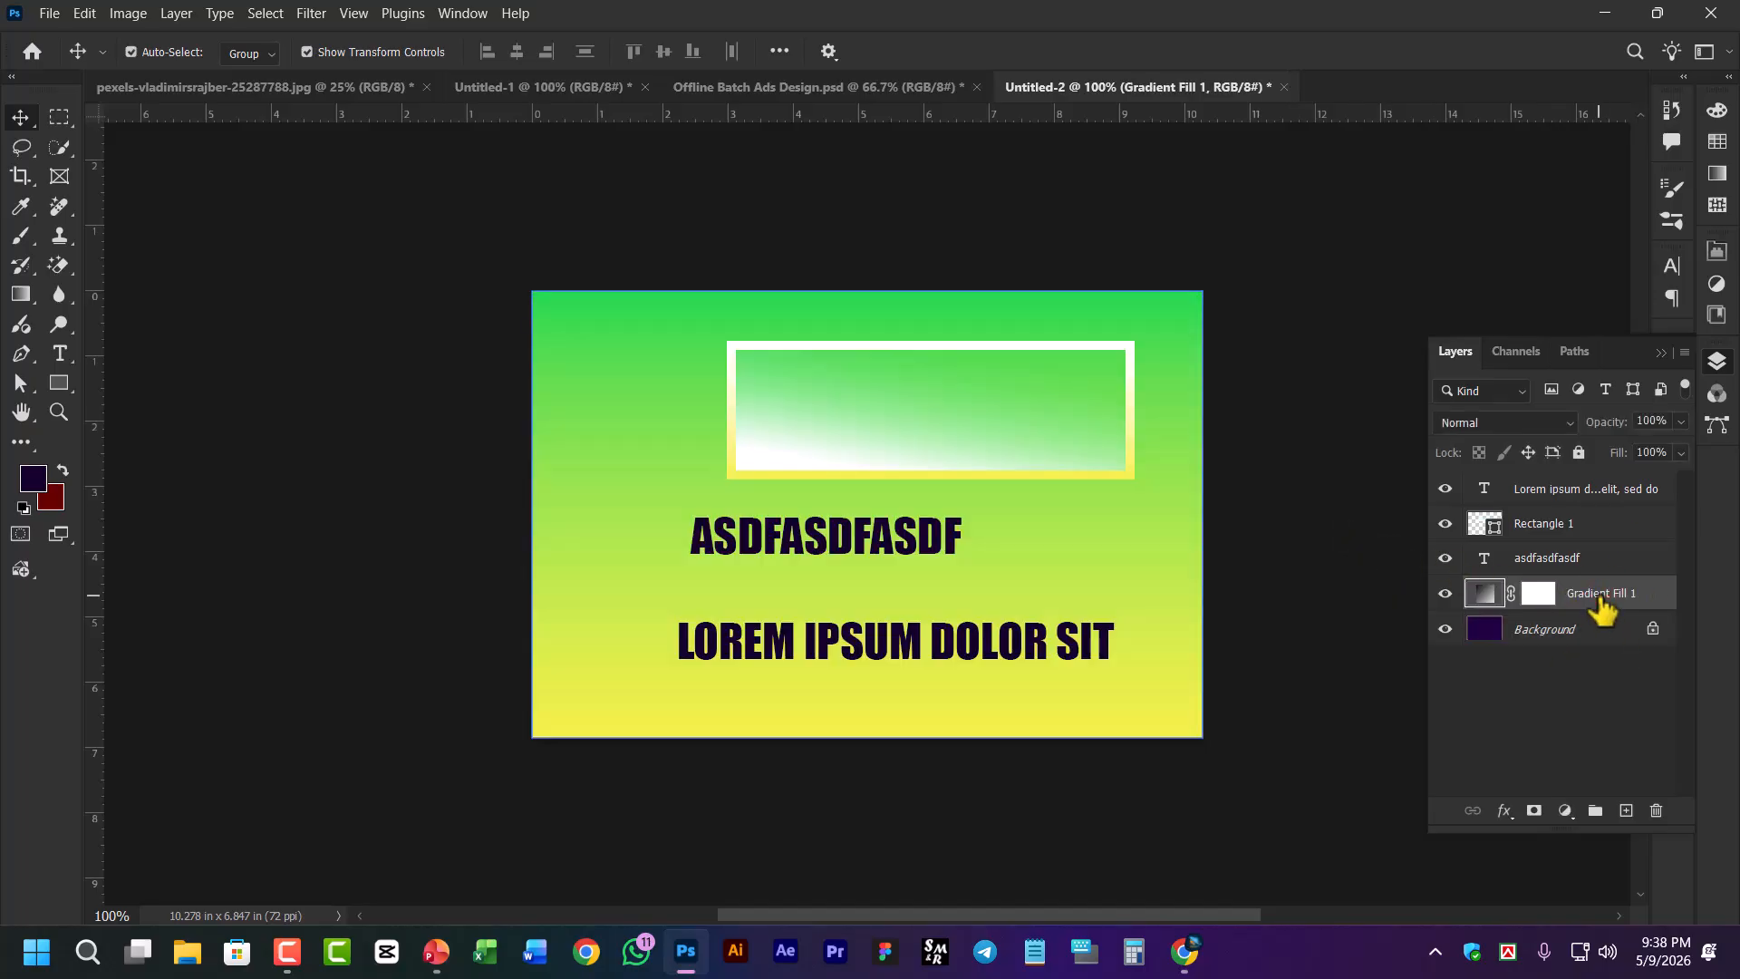
Compare the list of adjustment and fill layer types with the direct image adjustment commands
left_click(1565, 811)
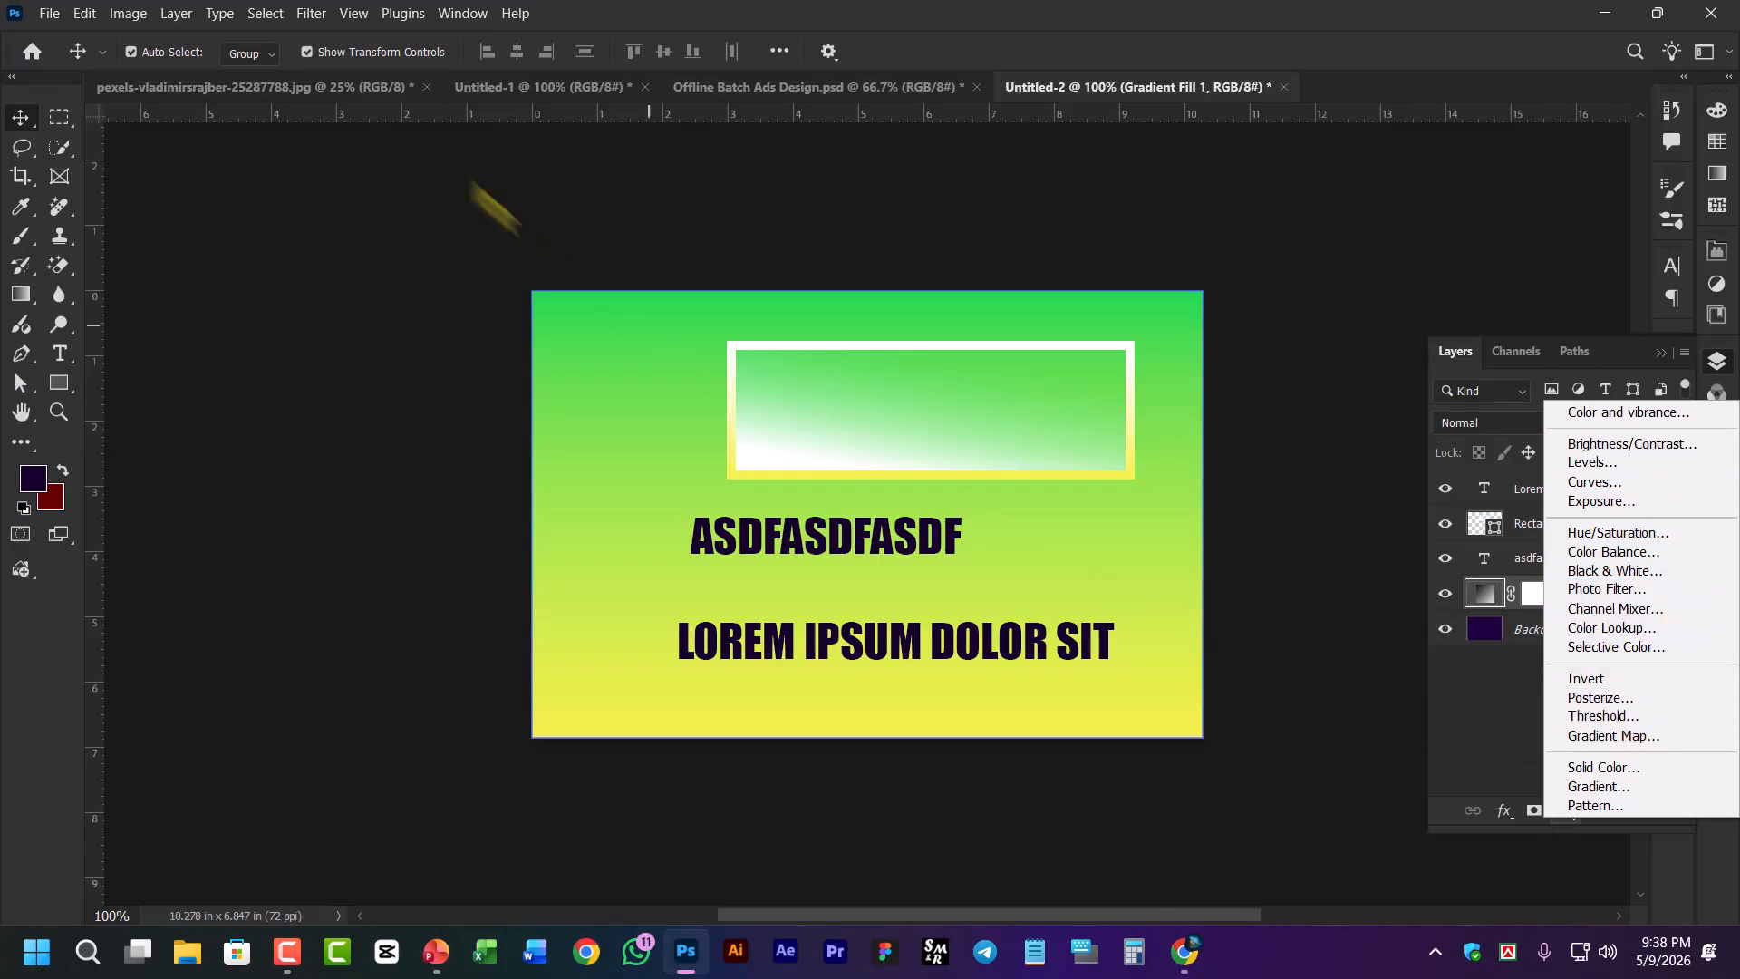
left_click(128, 13)
left_click(128, 13)
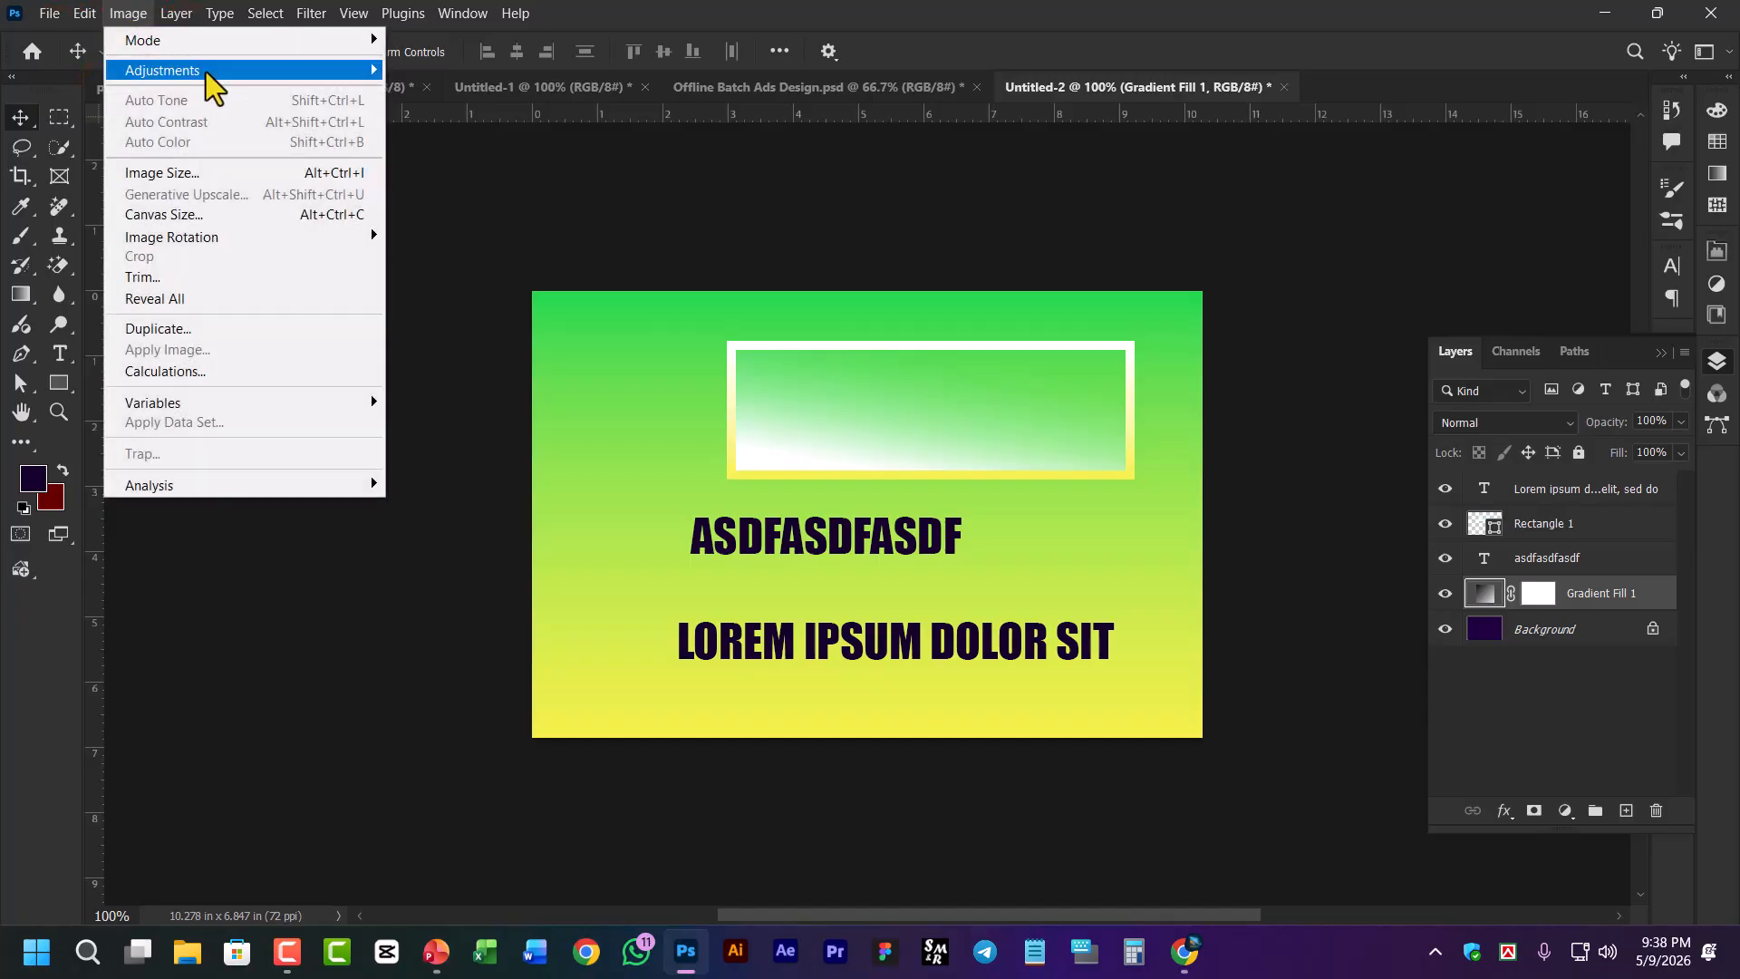
mouse_move(208, 82)
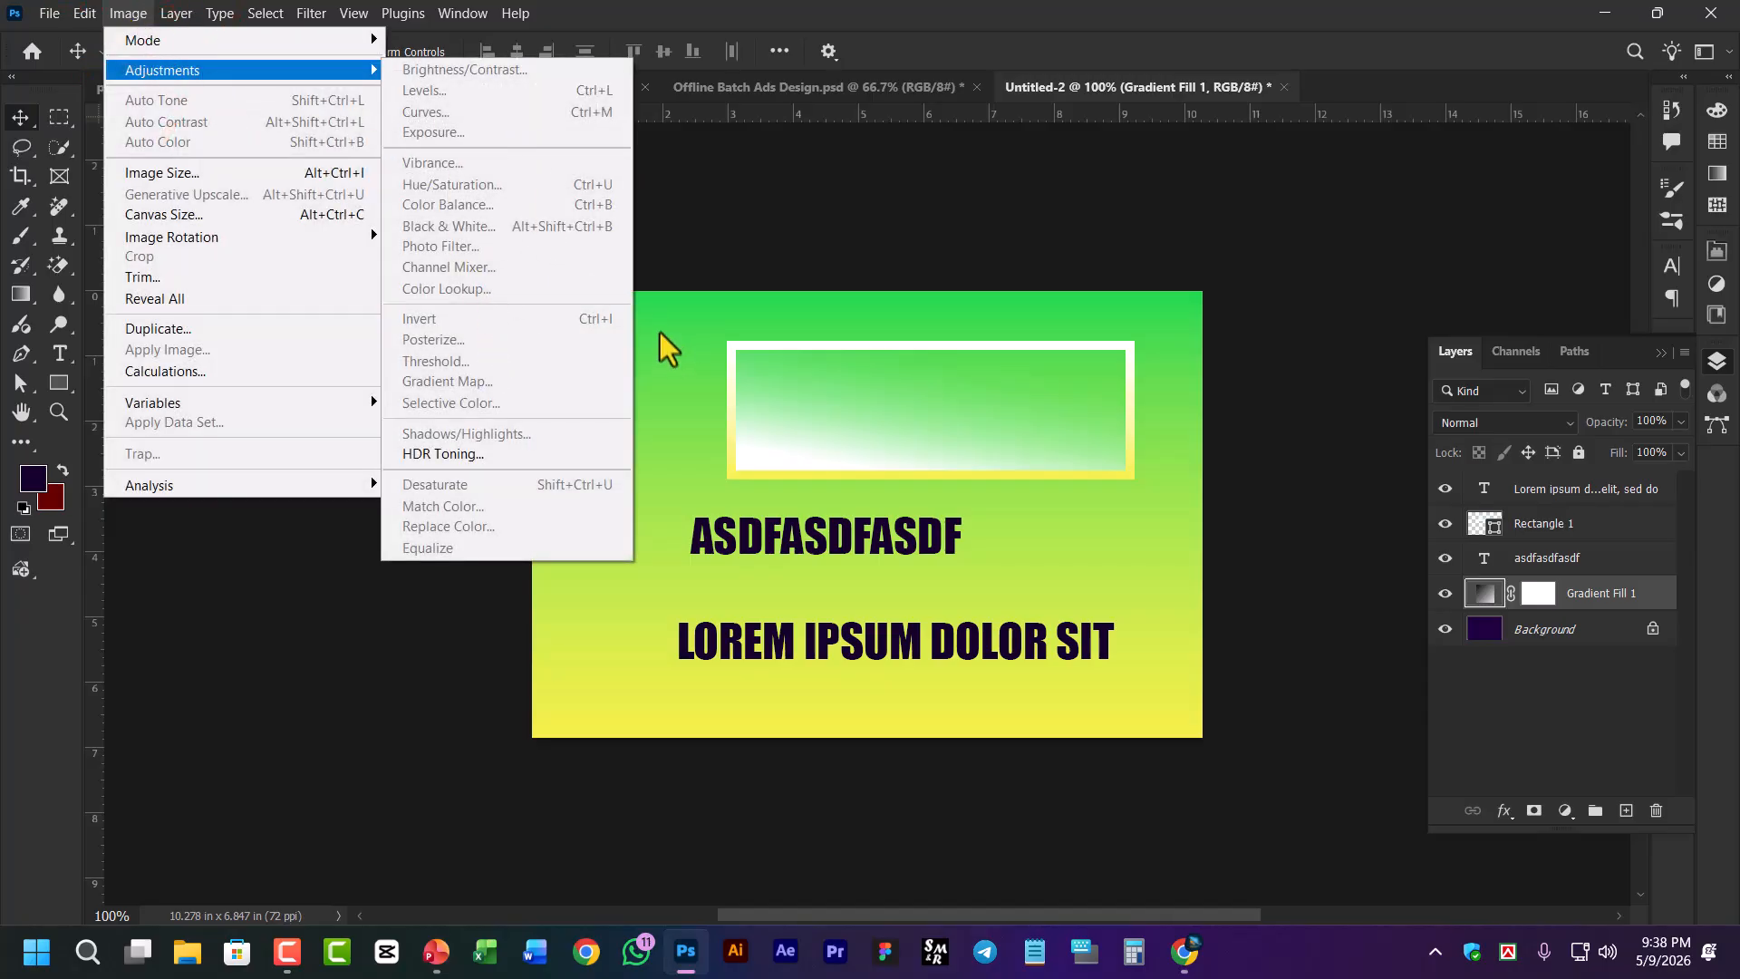
left_click(1600, 721)
left_click(1565, 811)
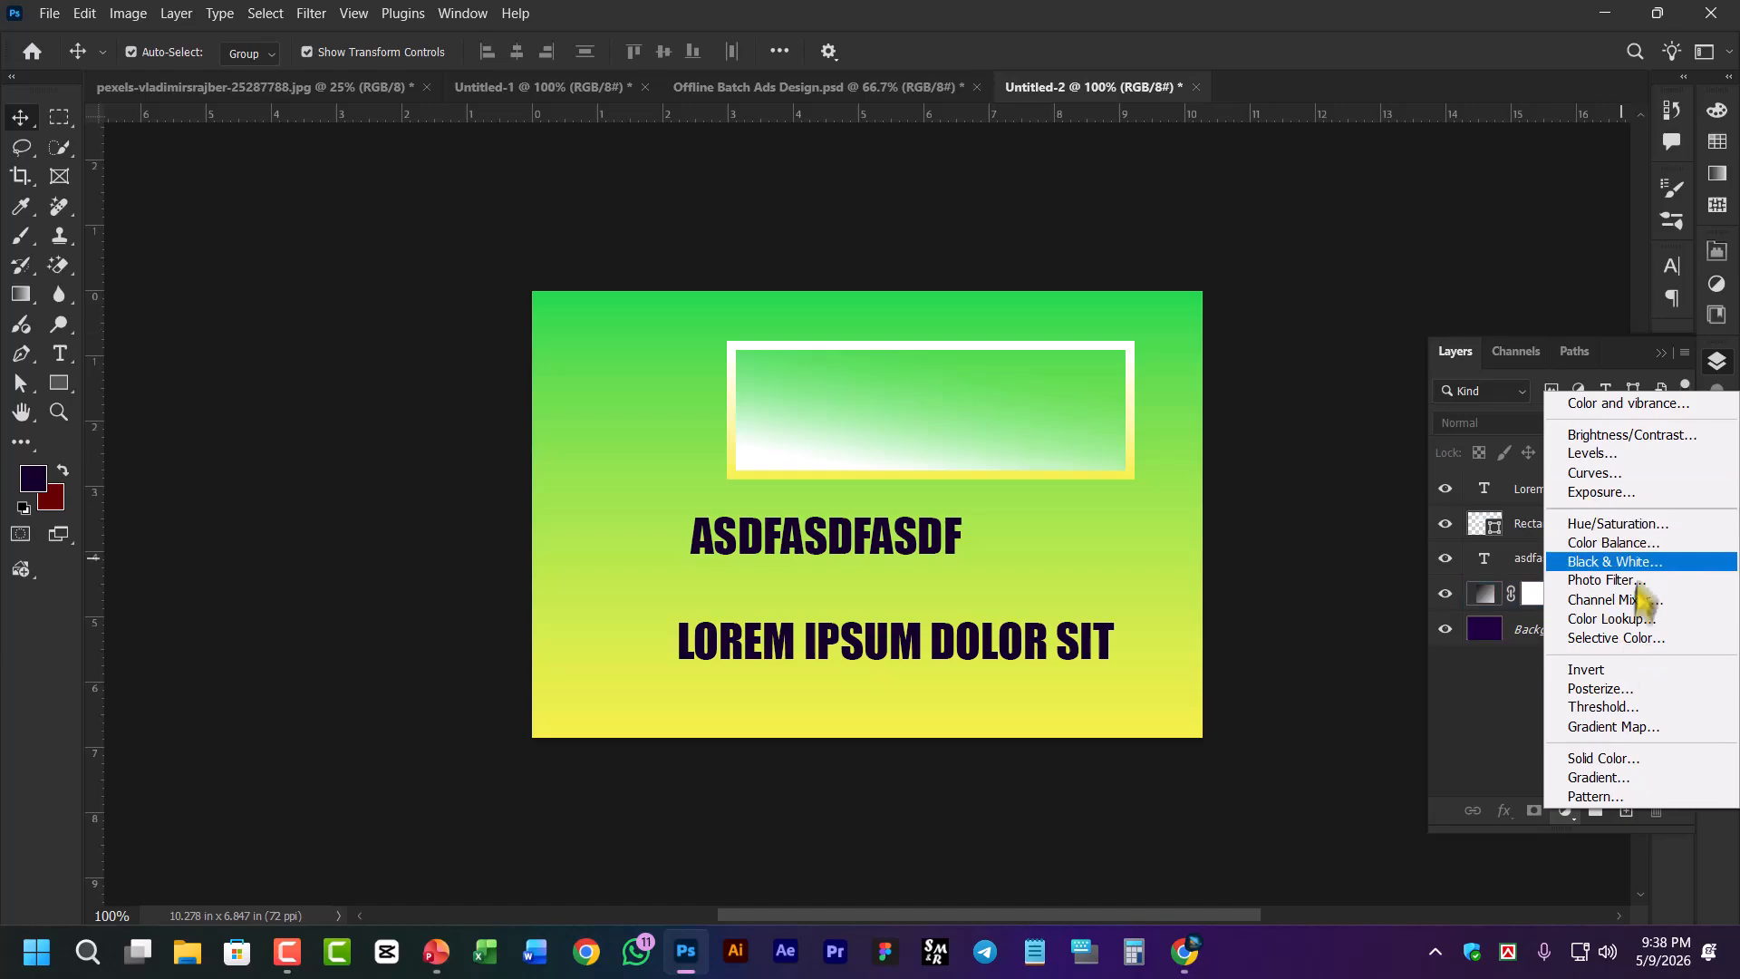
left_click(1536, 598)
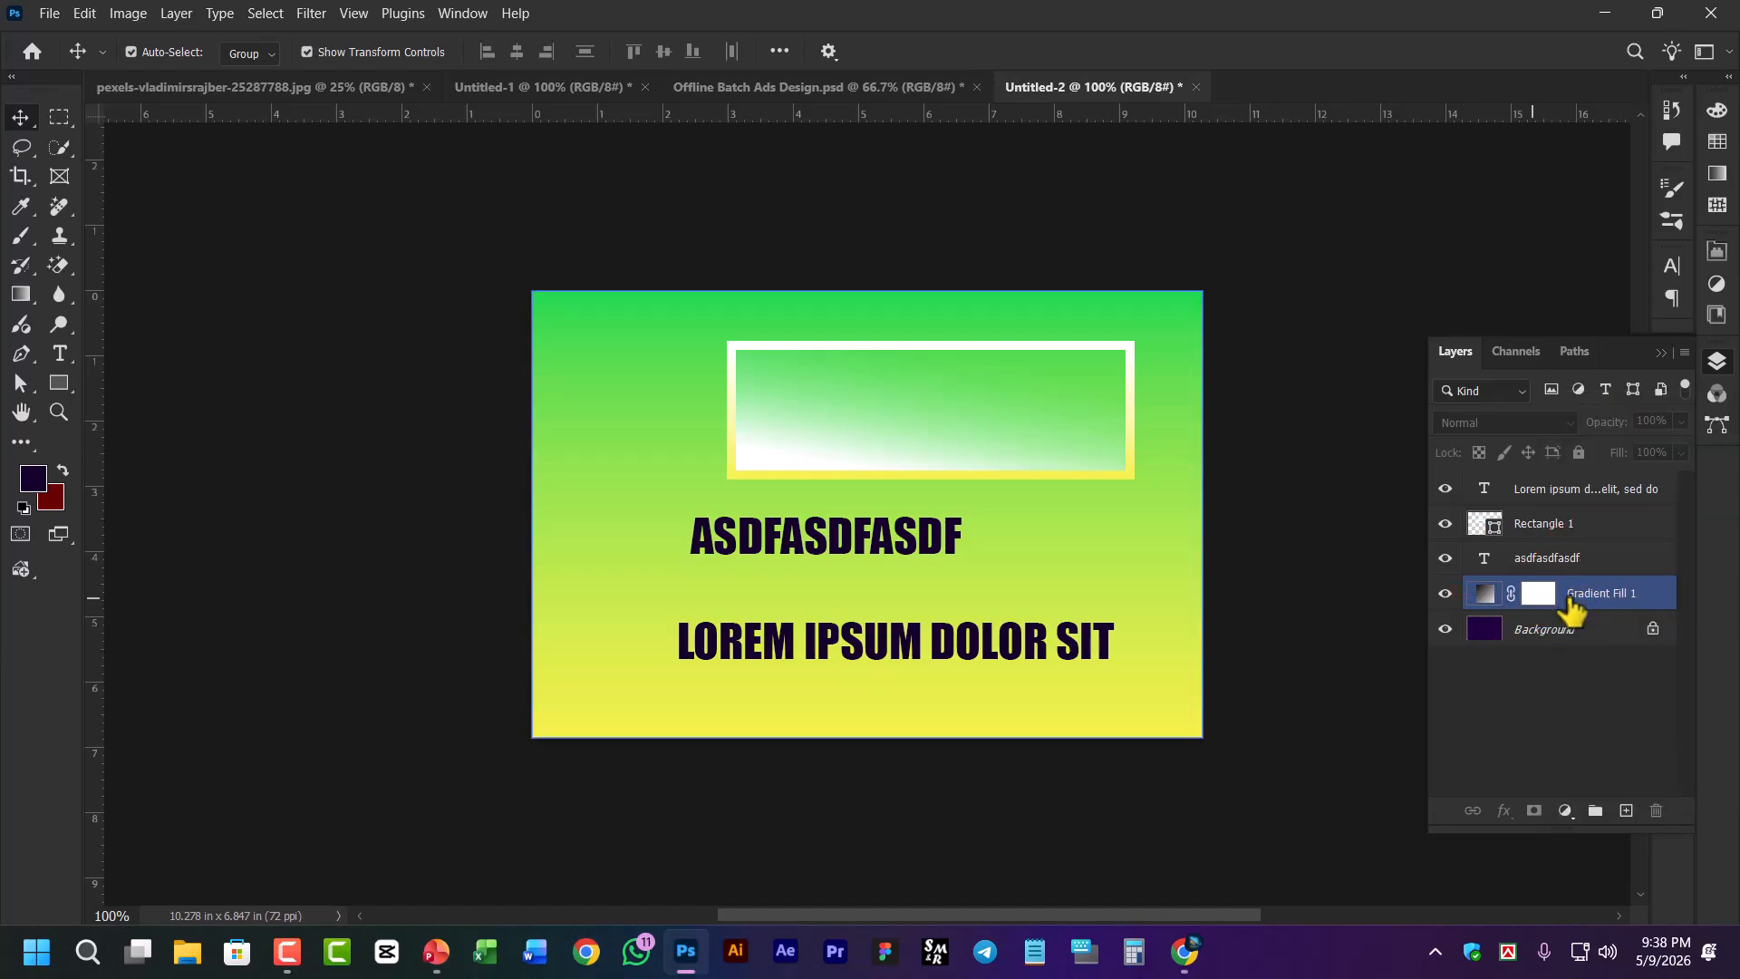
left_click(1566, 810)
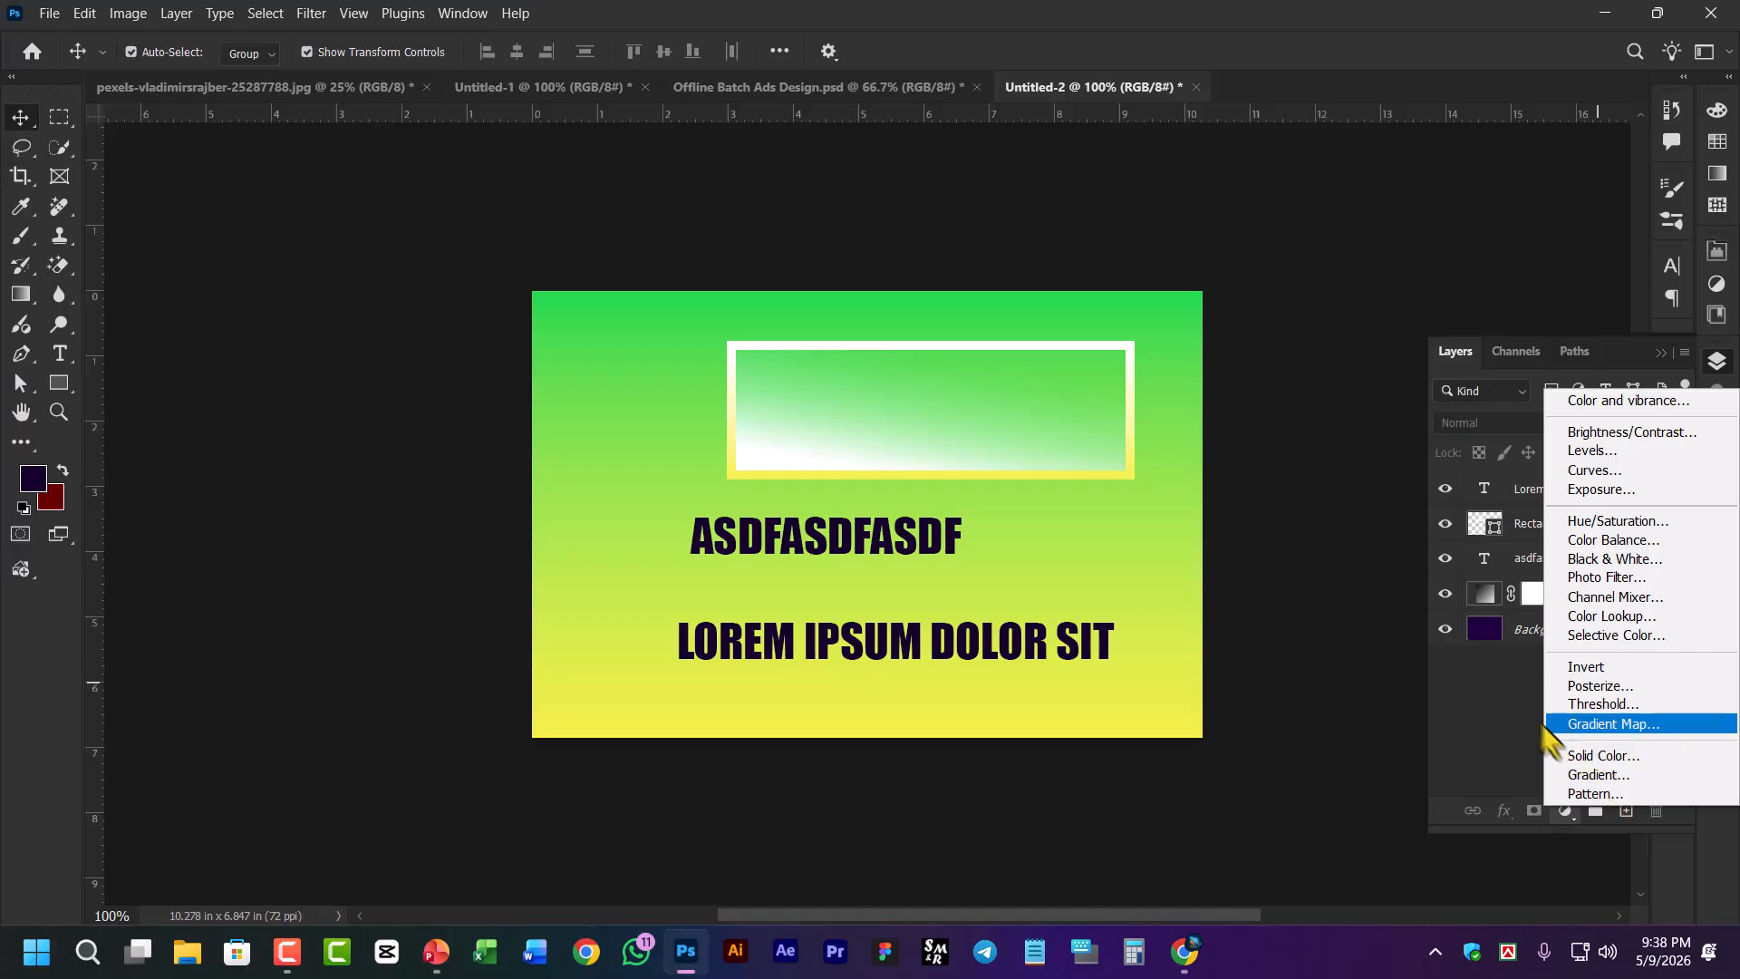
left_click(1510, 677)
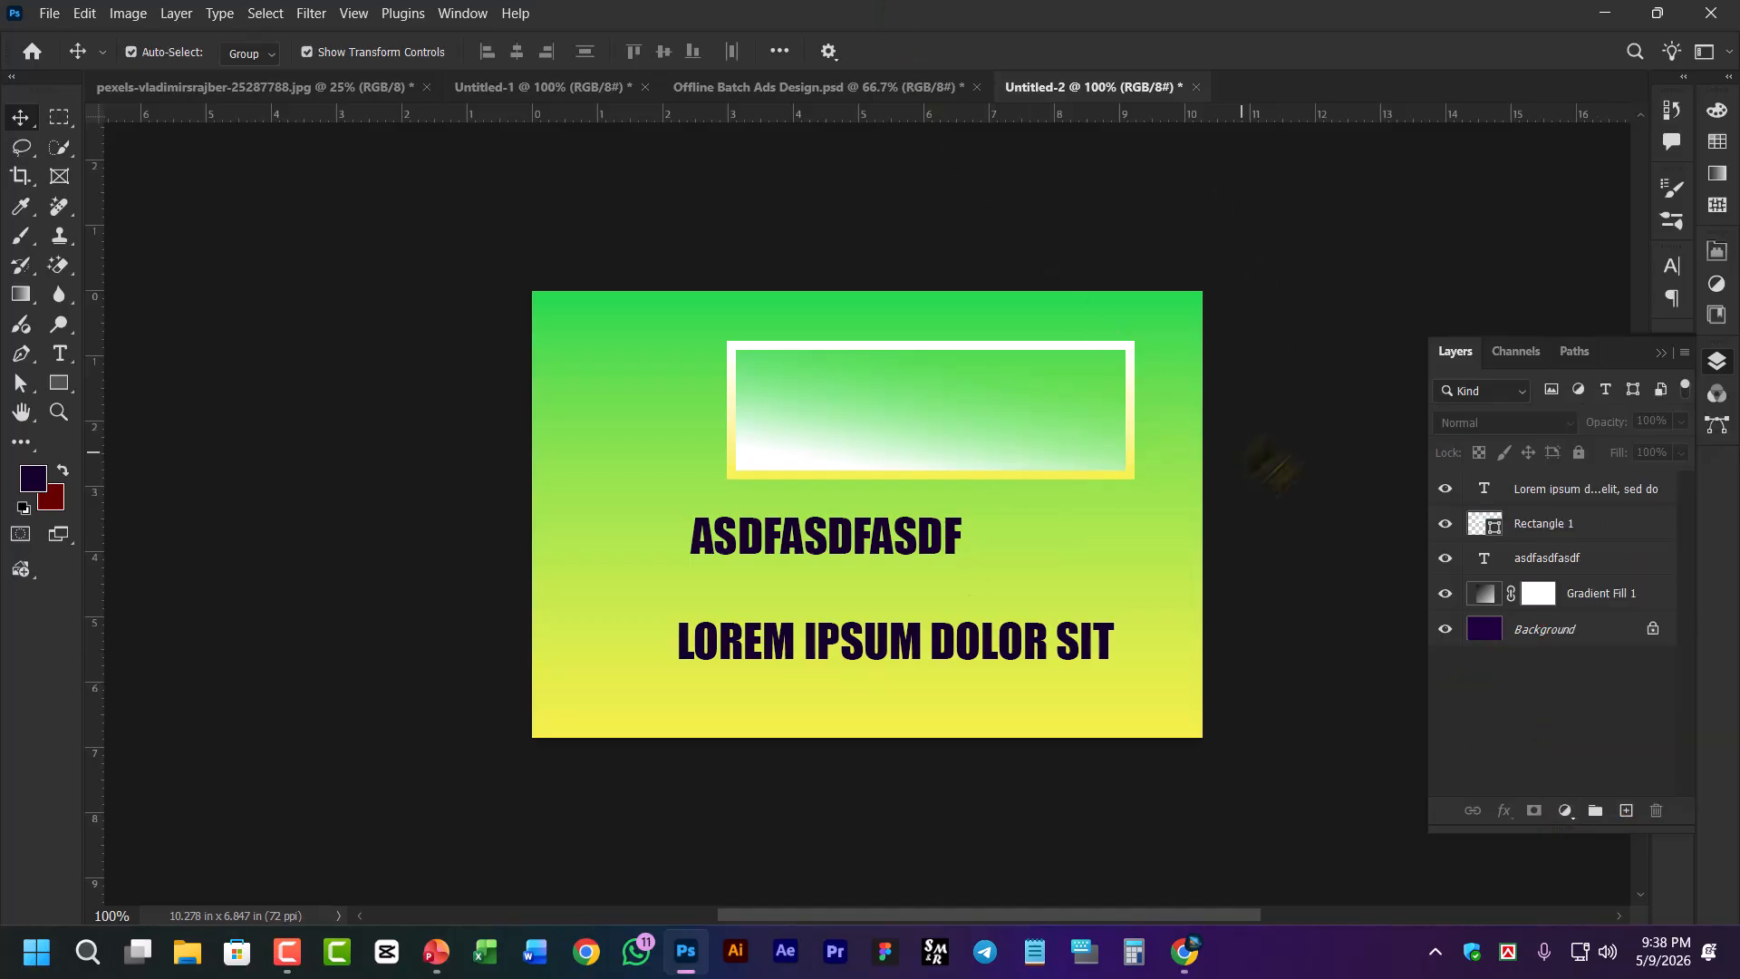
Close the Untitled-2 gradient document without saving it
left_click(1281, 407)
key("ctrl+w")
left_click(902, 369)
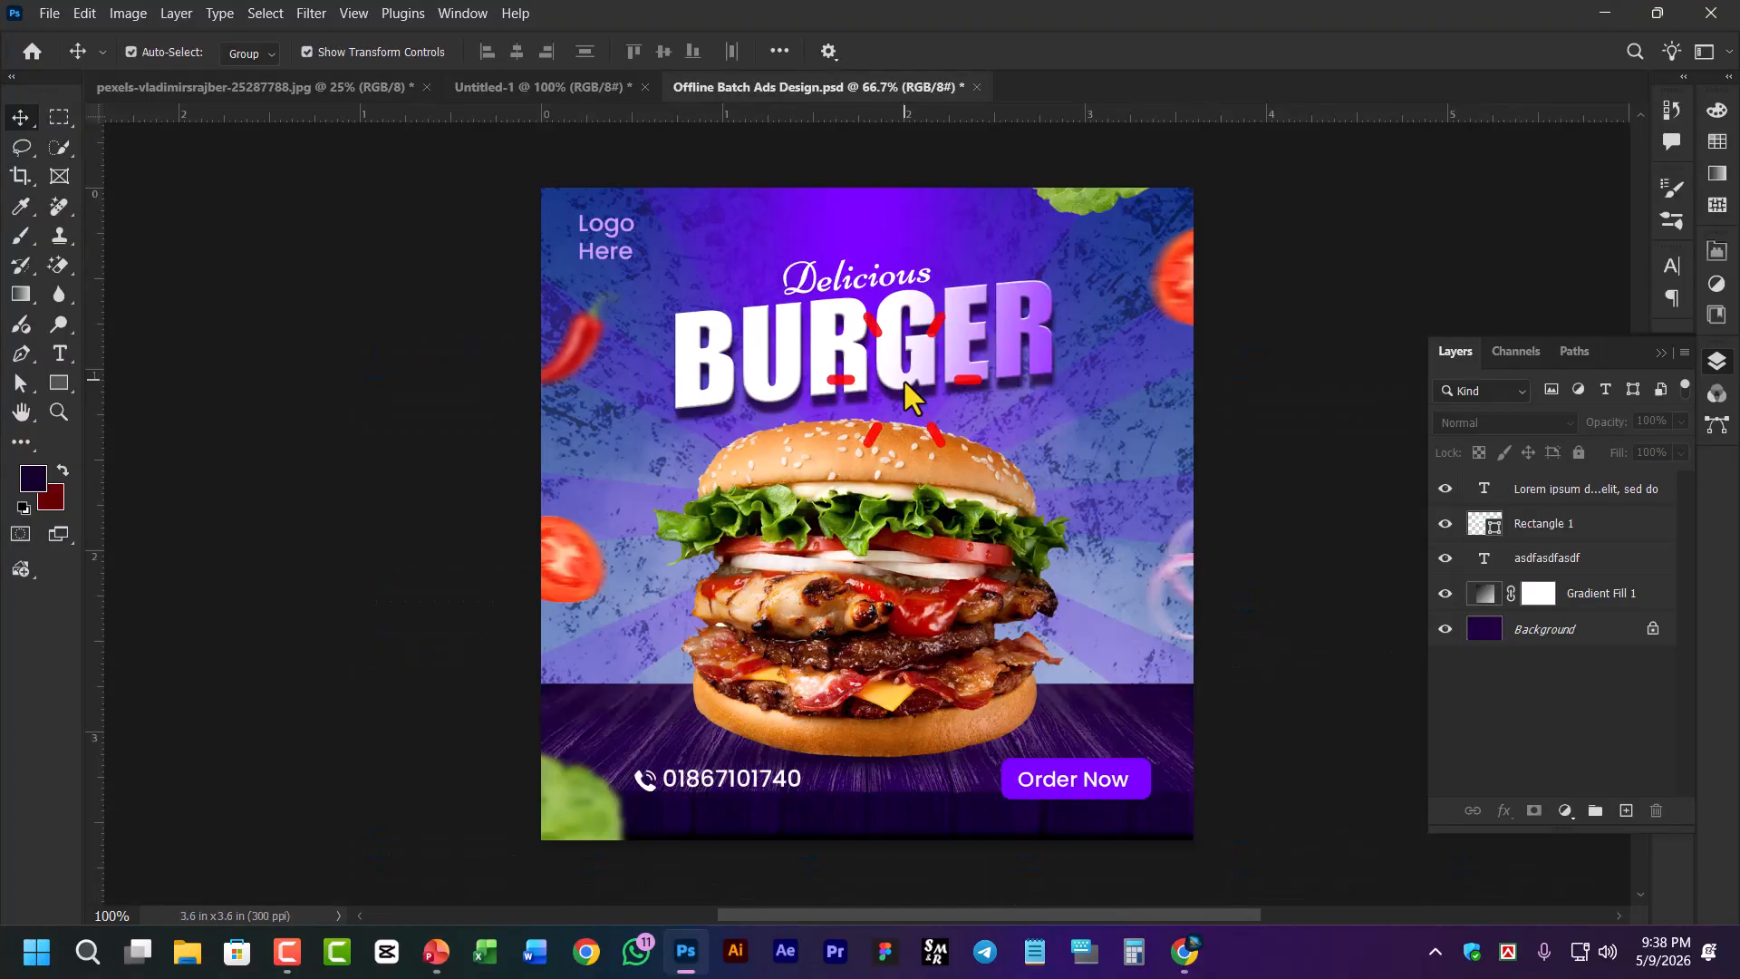
left_click(1367, 204)
Switch to Chrome, search Google for "A man with Blue Suite" and close the floating Meet window
left_click(1606, 13)
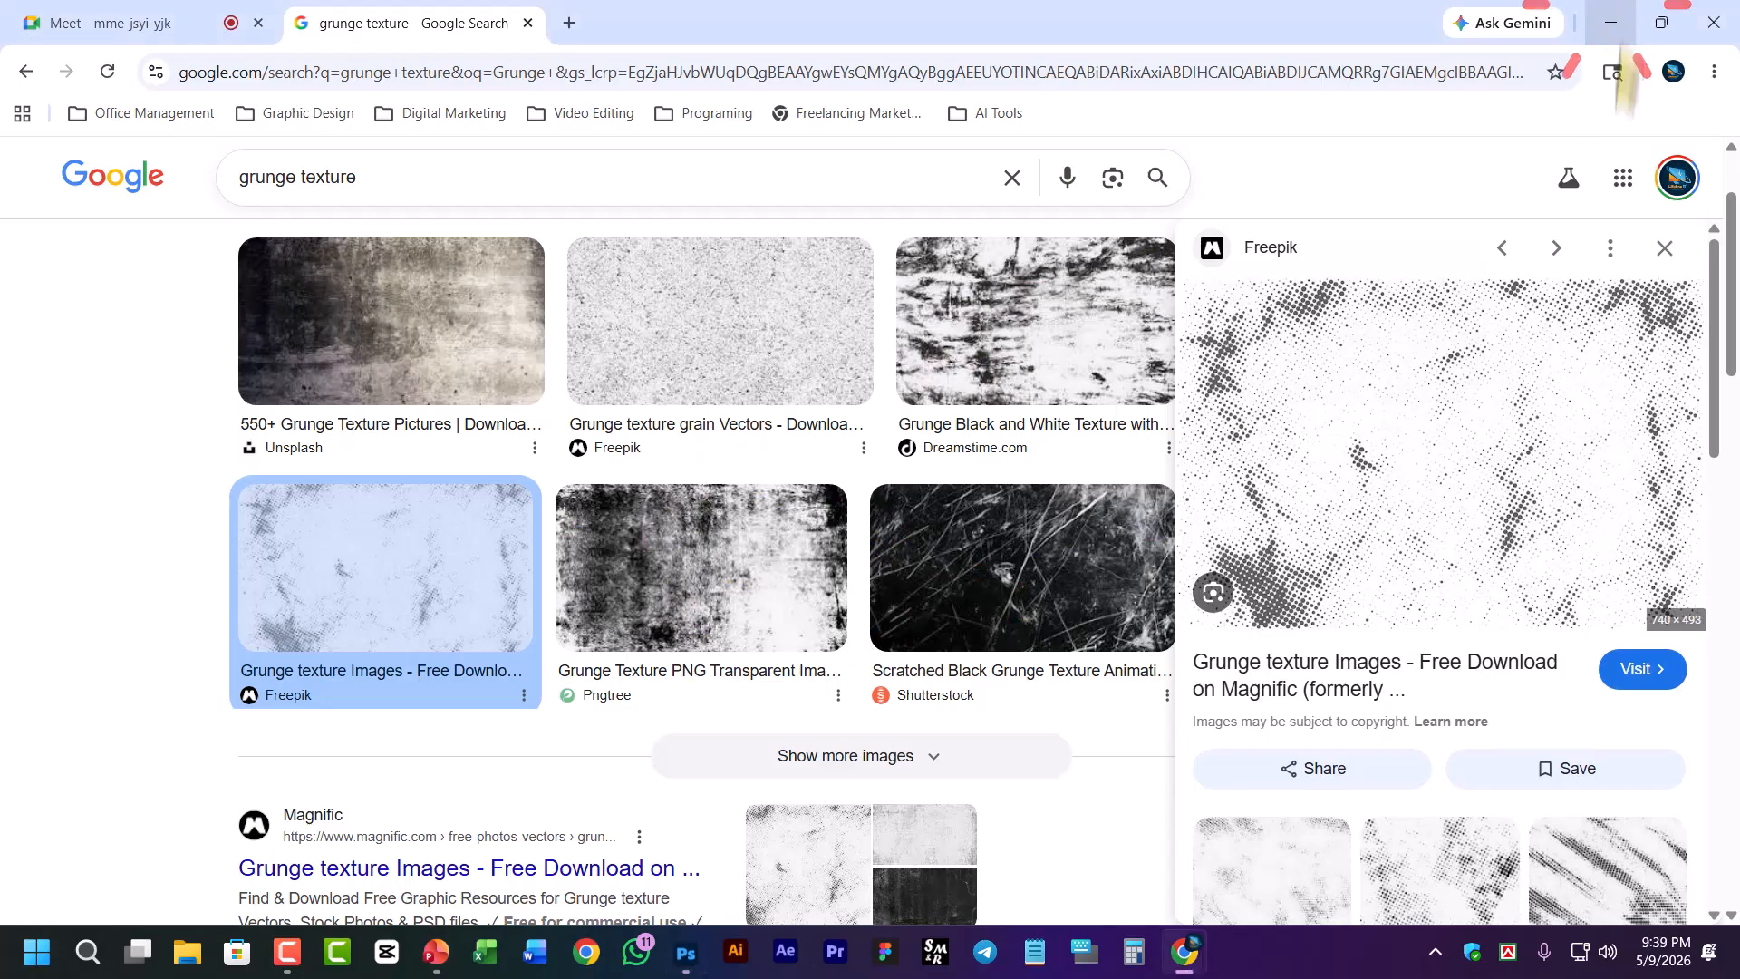
left_click_drag(413, 172, 5, 213)
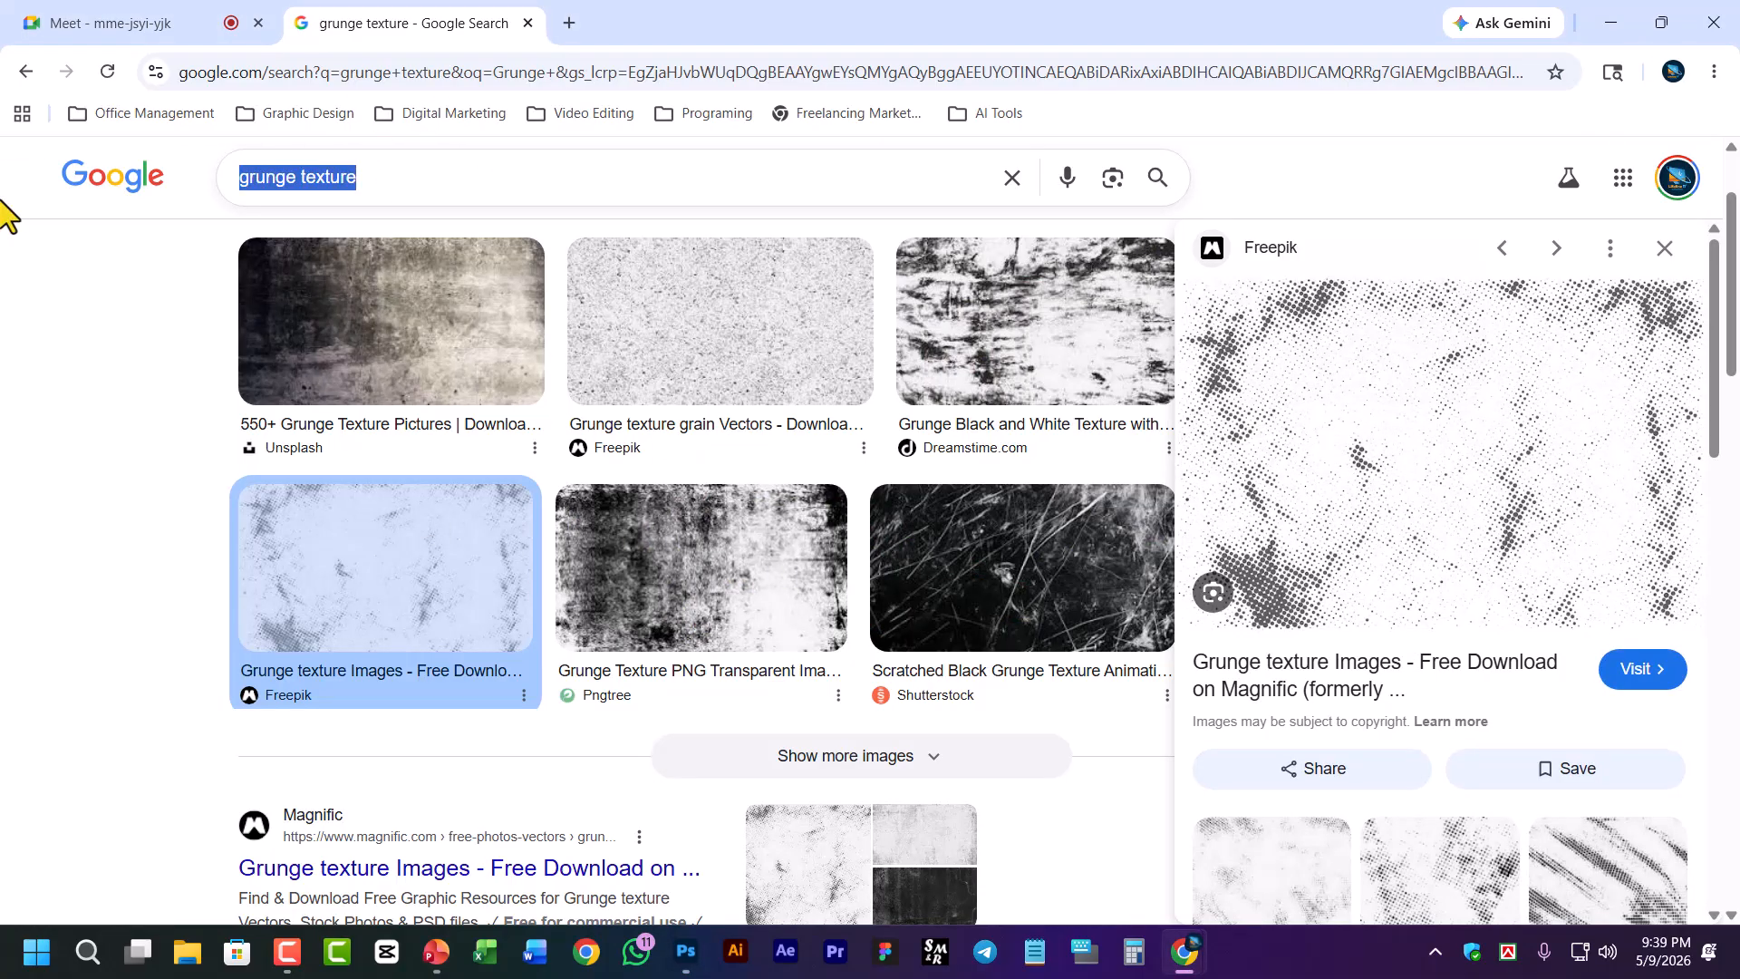
type("A m")
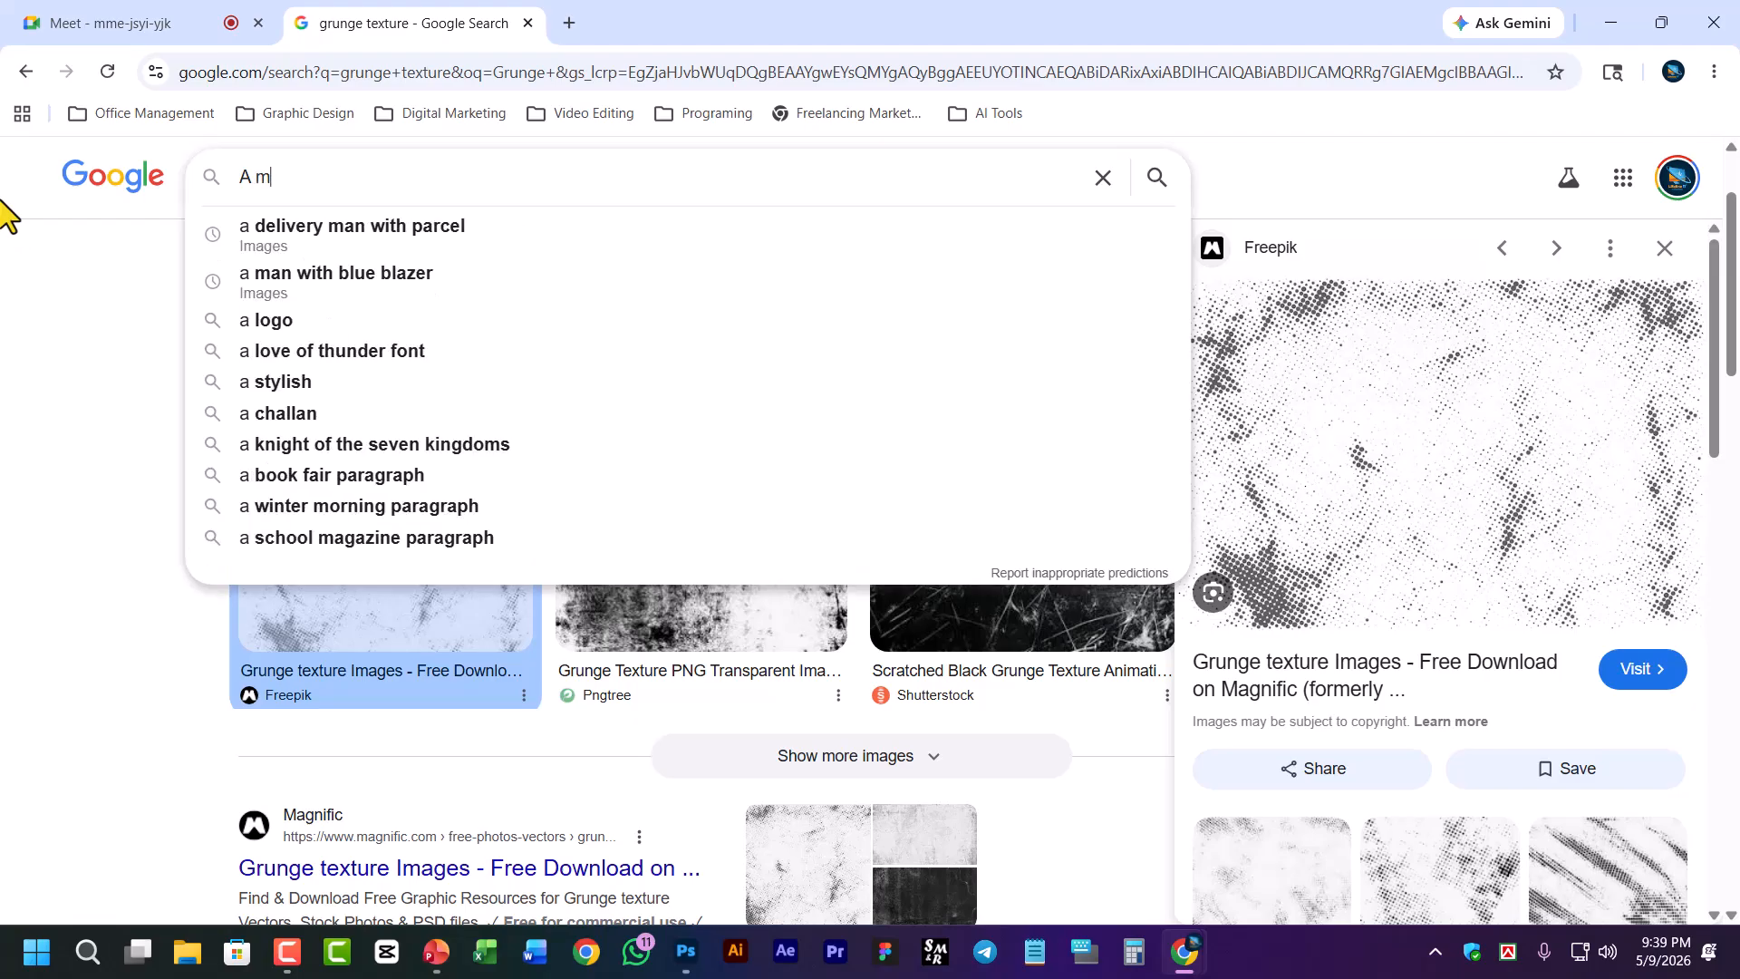
type("an with Blue Suite")
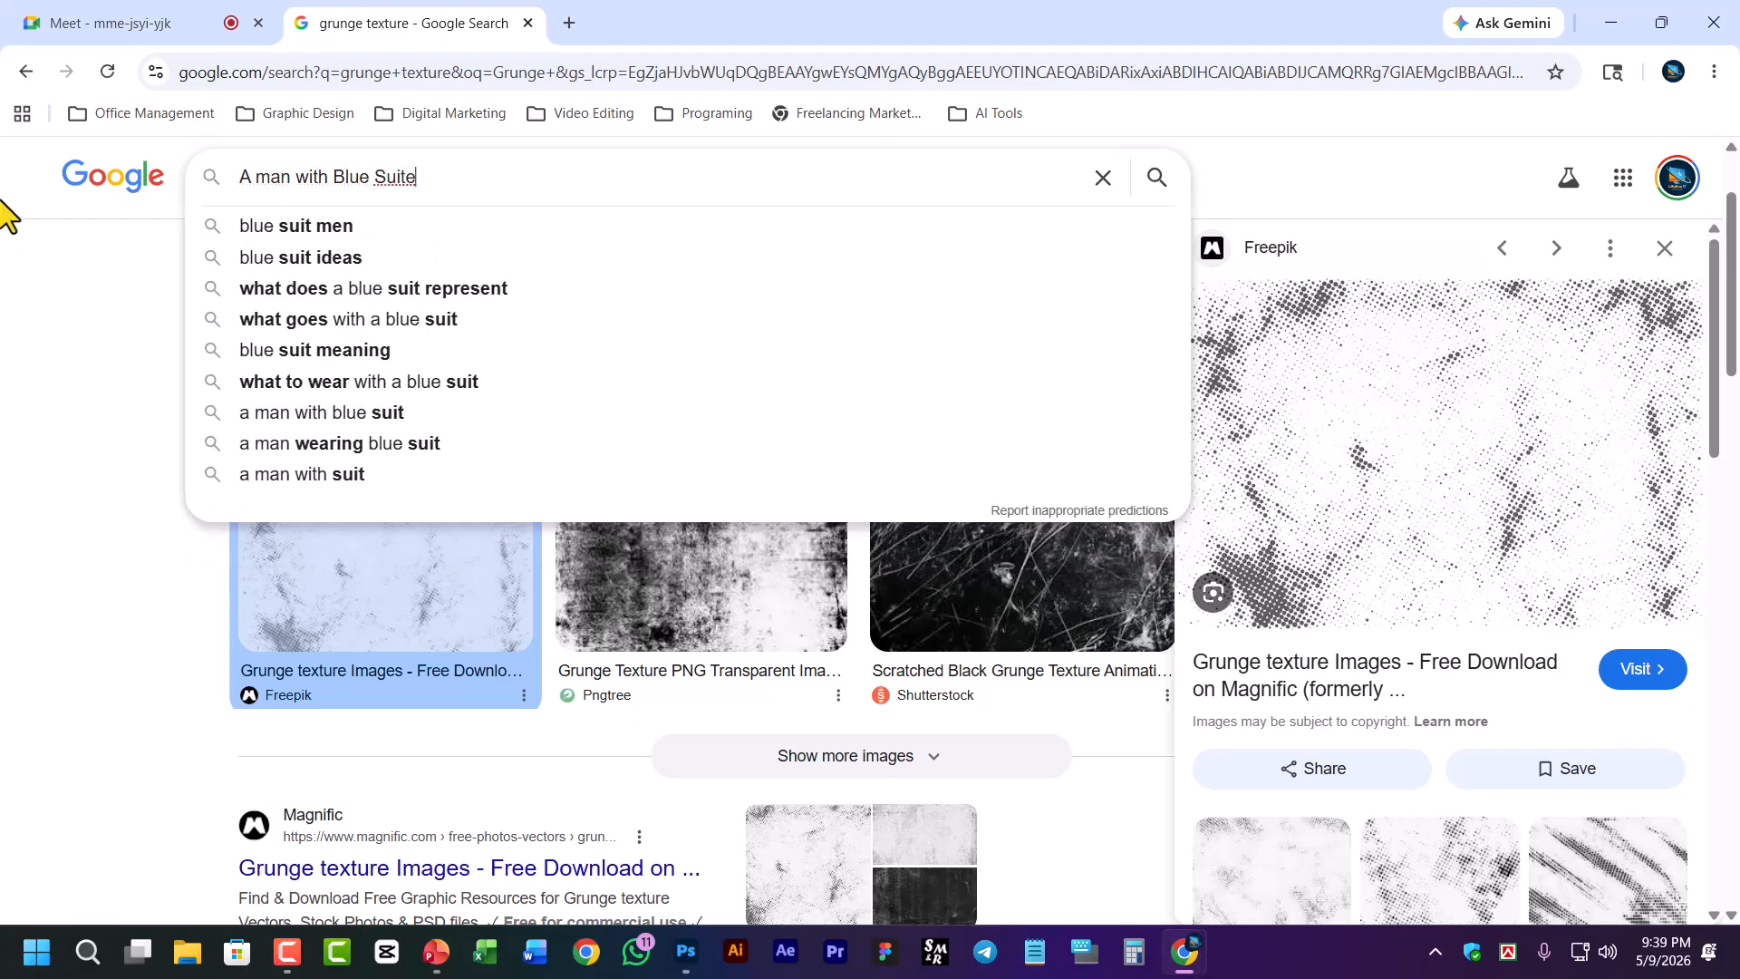
key("Return")
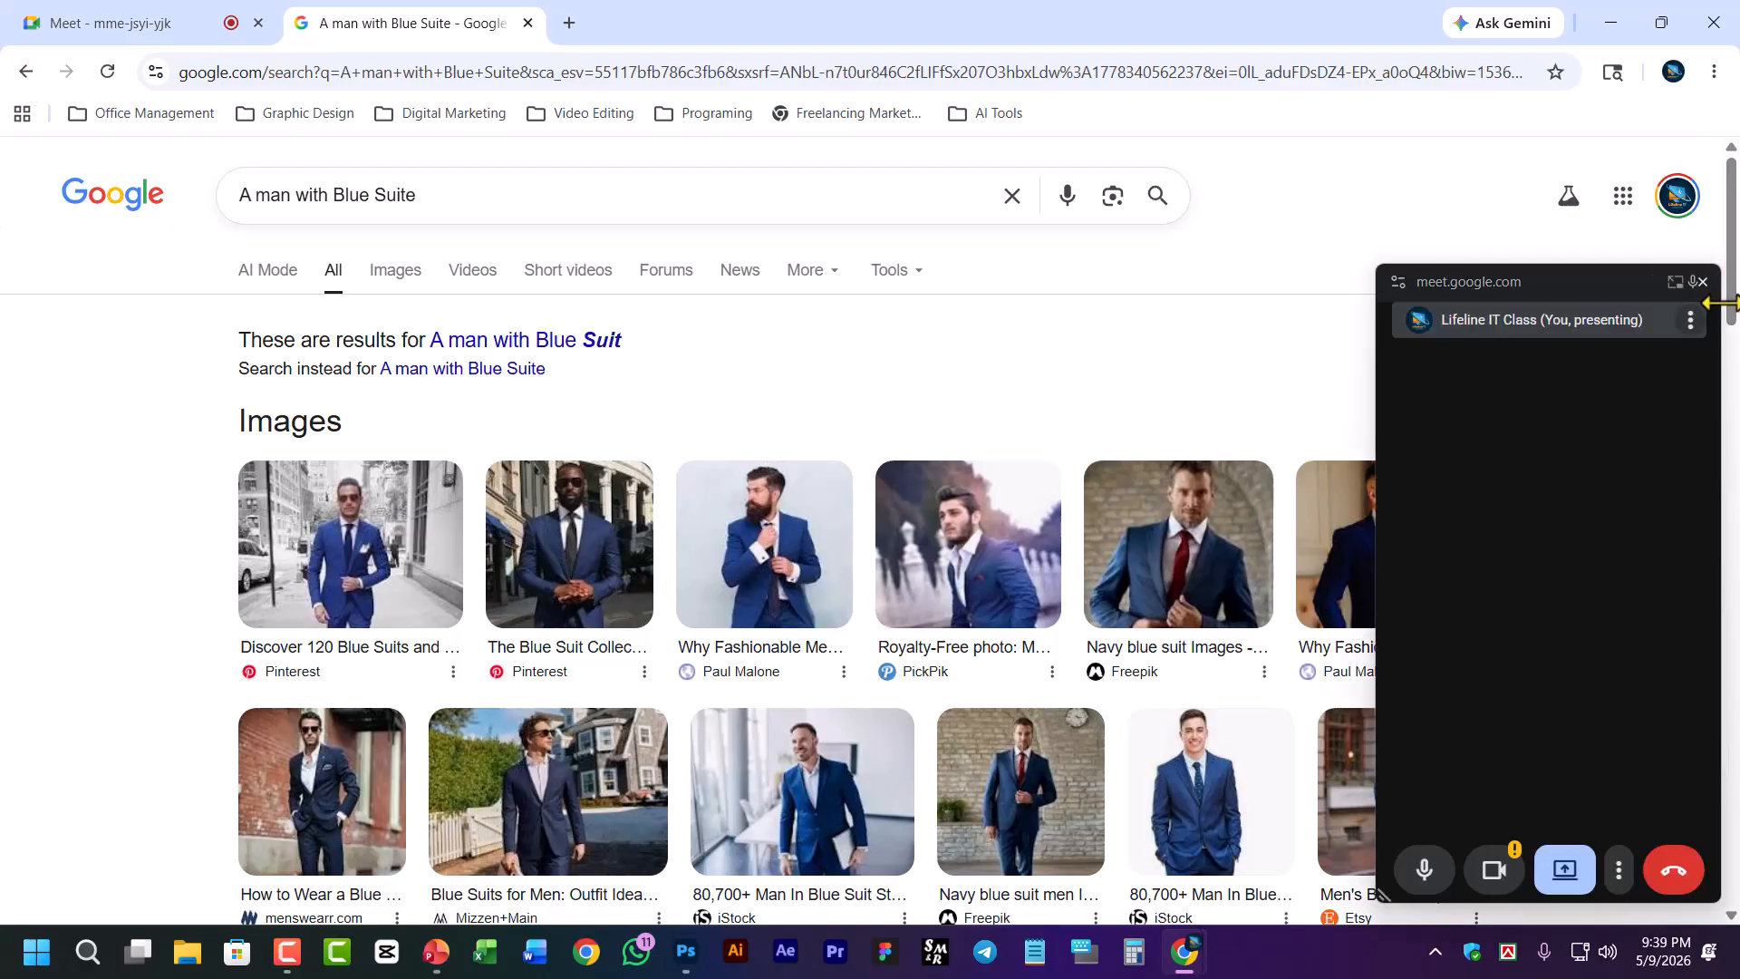
left_click(1704, 282)
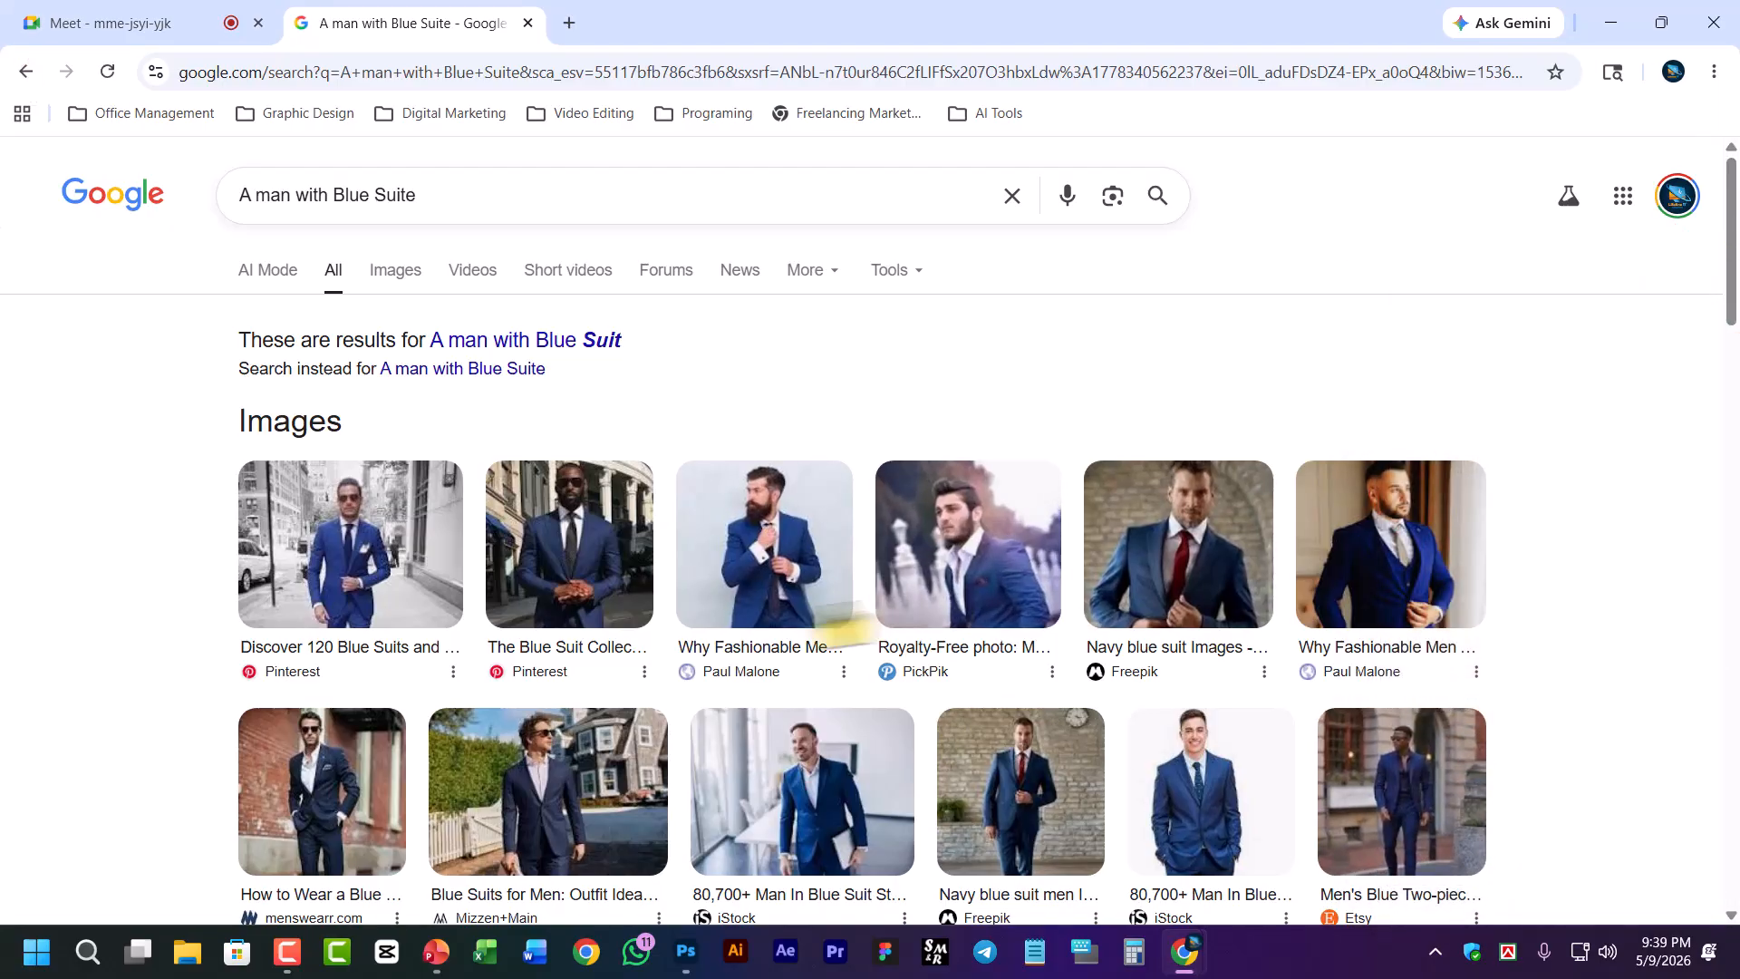
Find the Freepik photo of a bearded man in a blue suit holding a coffee cup and copy the image
left_click(780, 580)
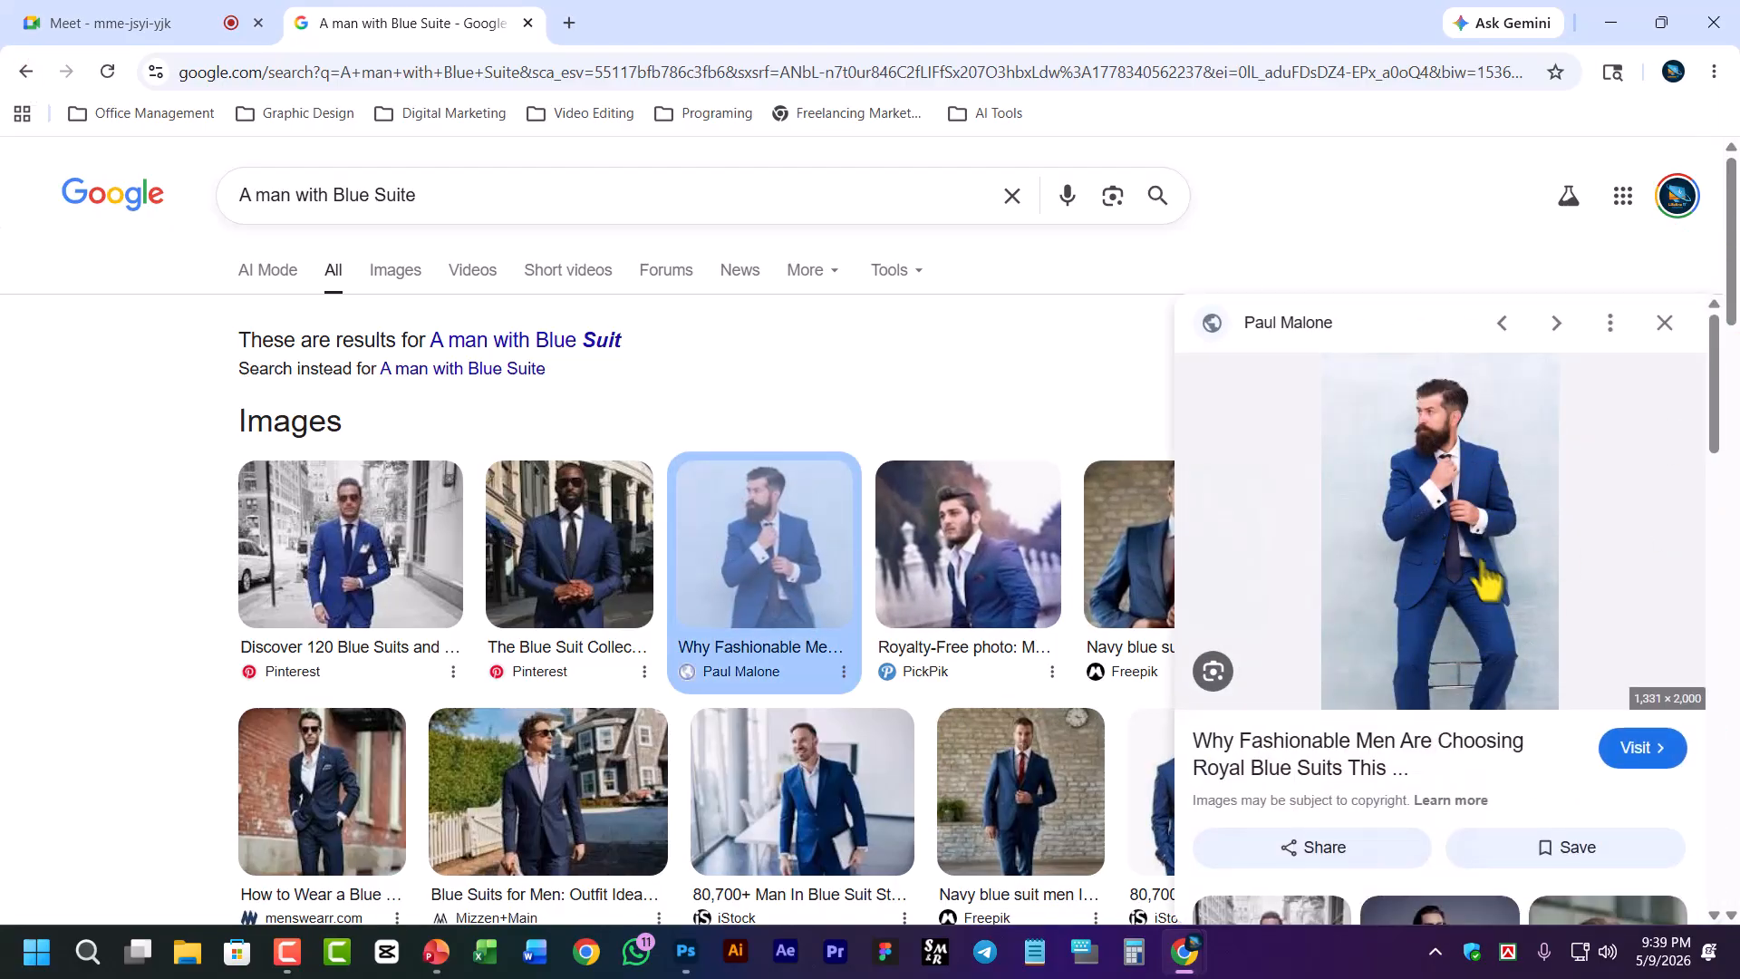
scroll(966, 695, "down", 3)
scroll(966, 694, "down", 2)
scroll(1367, 808, "down", 5)
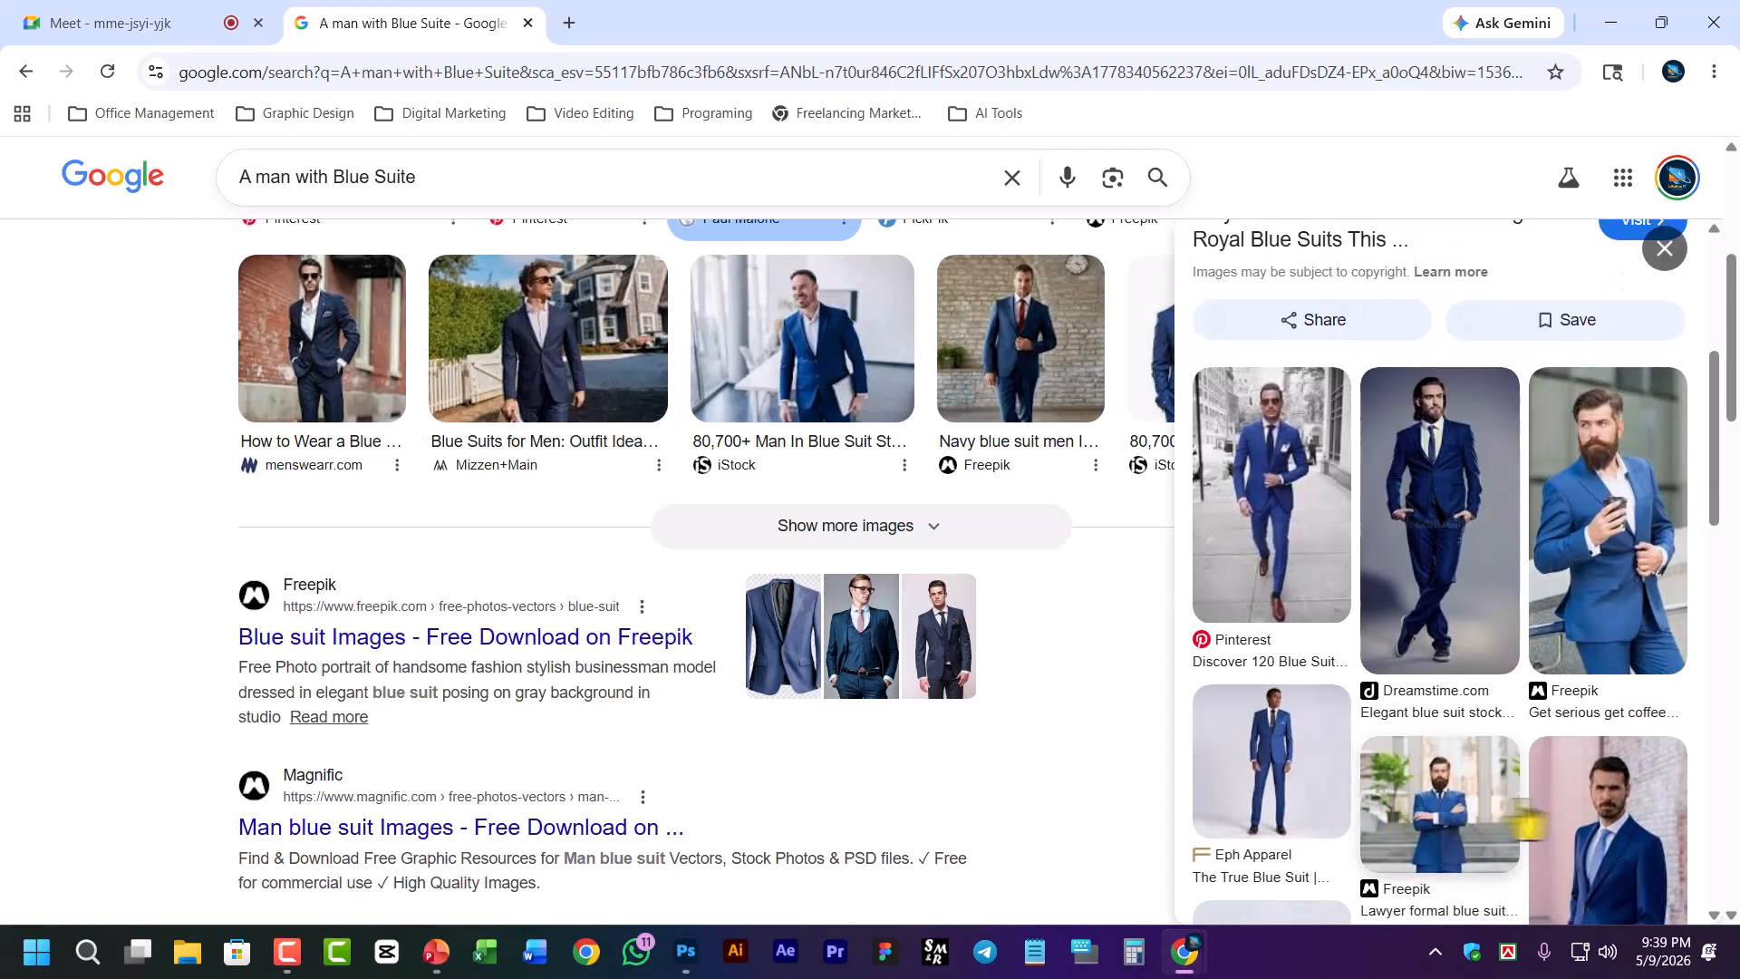
left_click(1592, 594)
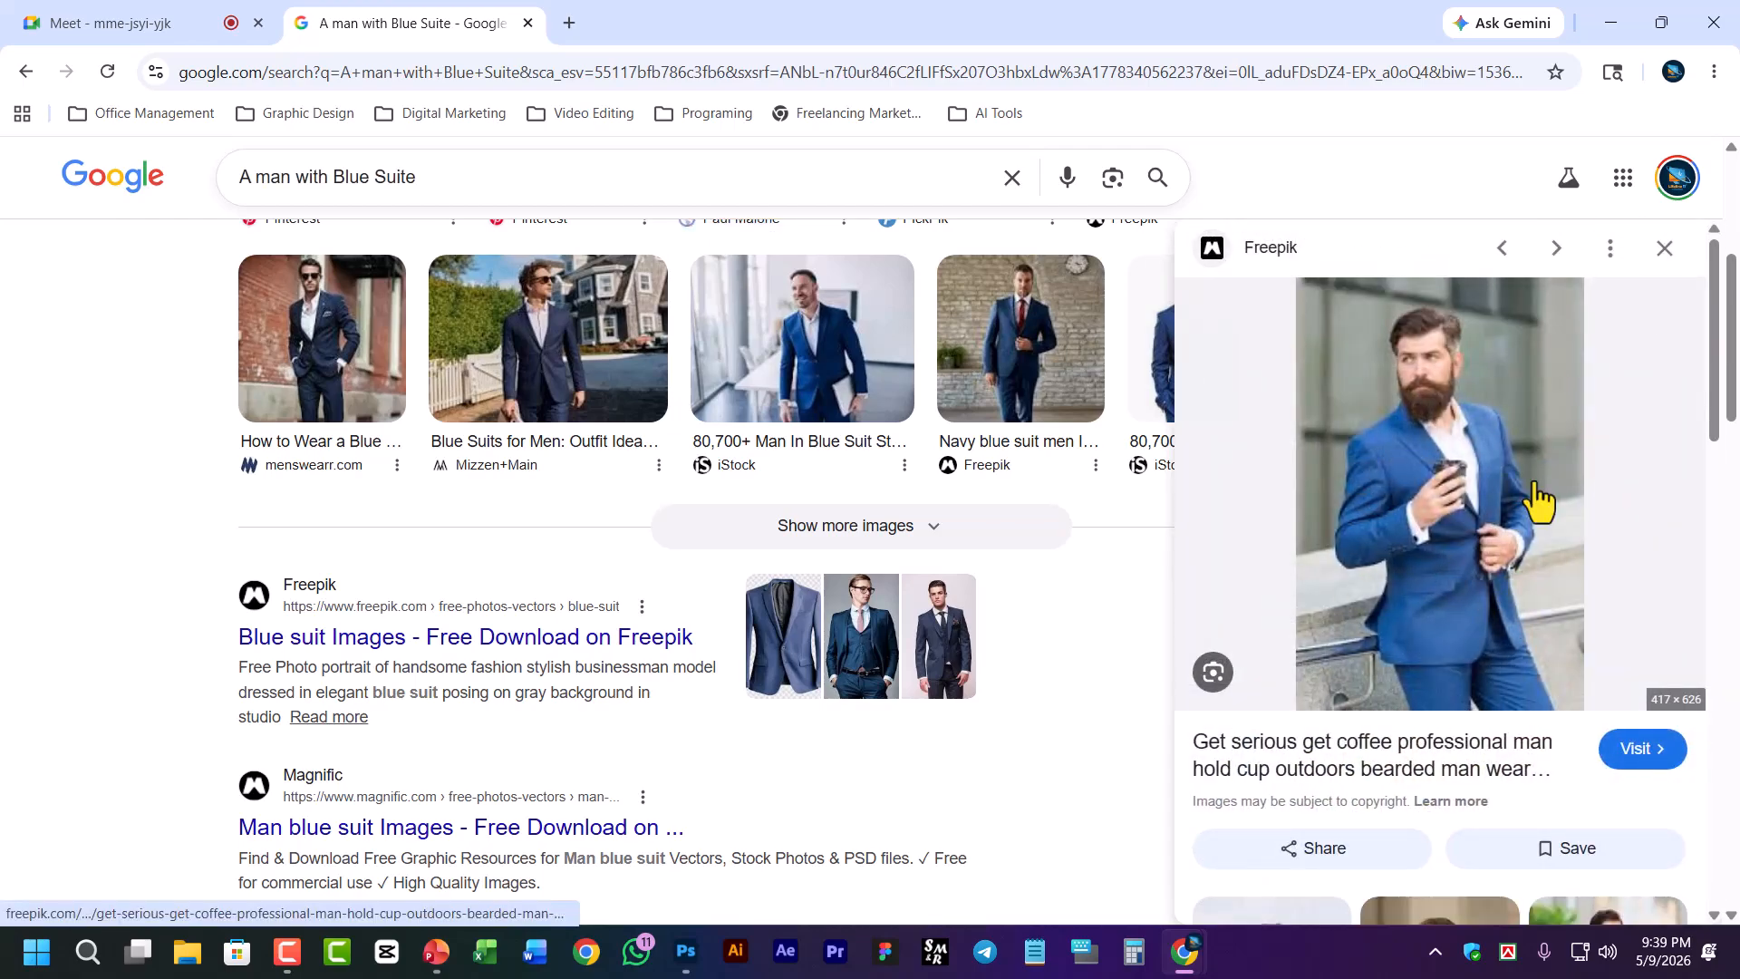
left_click(1460, 489)
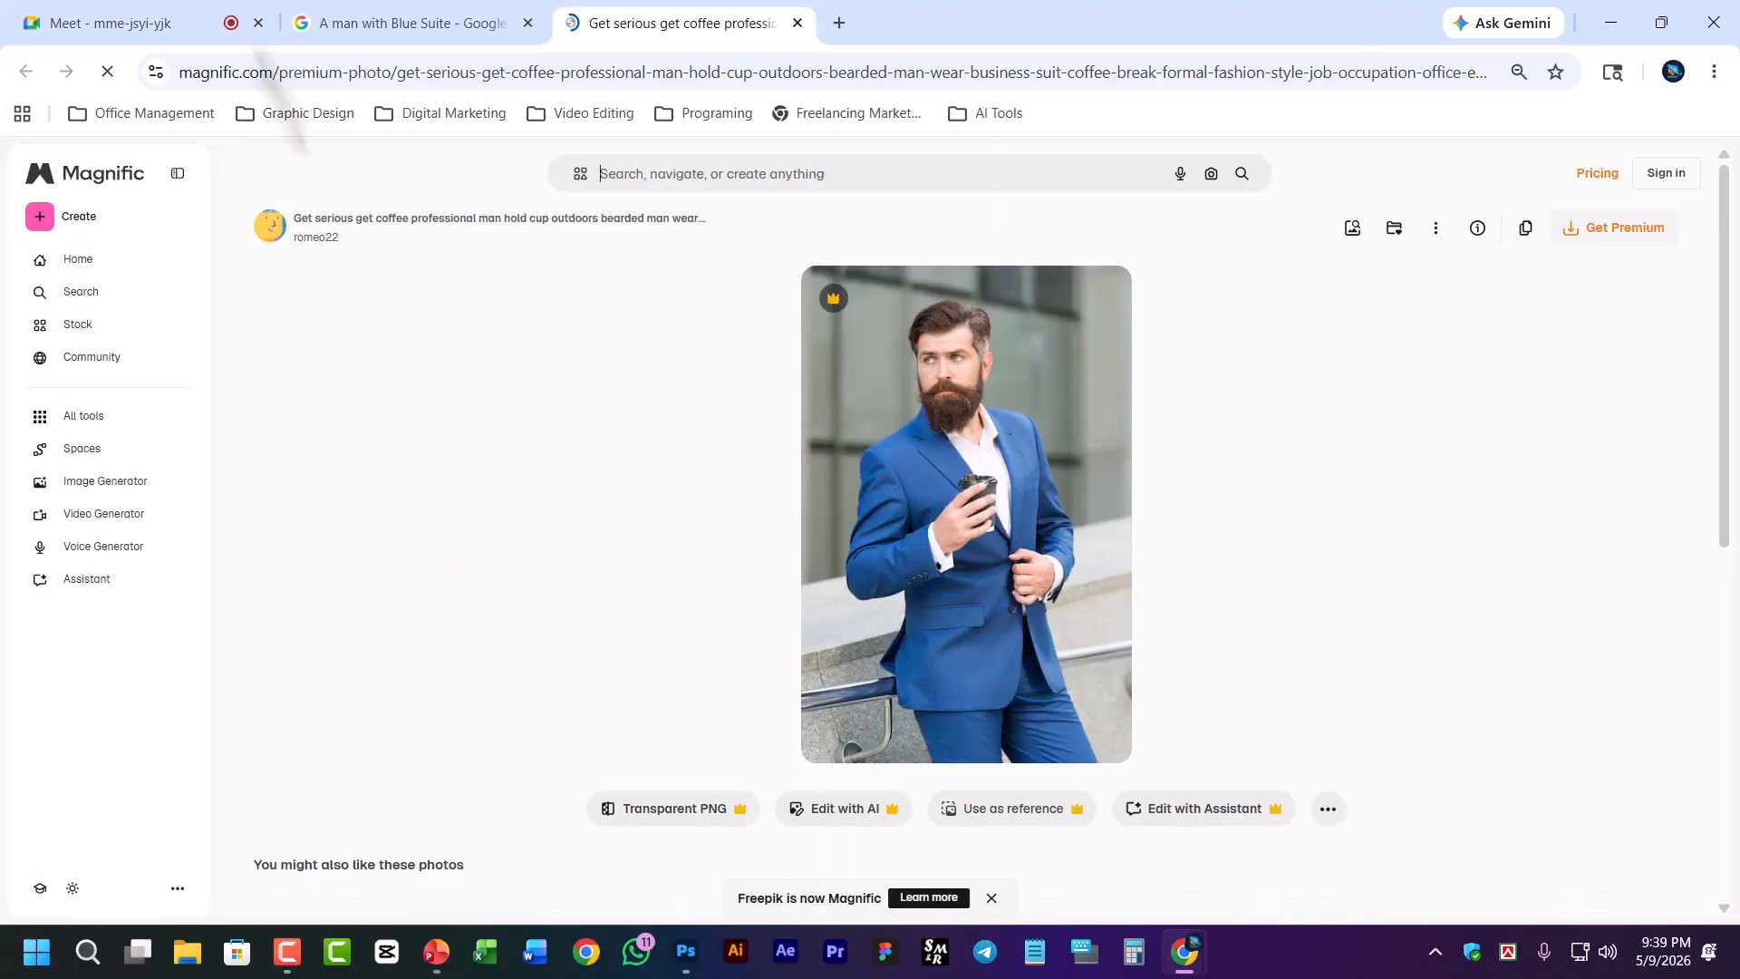
left_click(362, 24)
right_click(1443, 555)
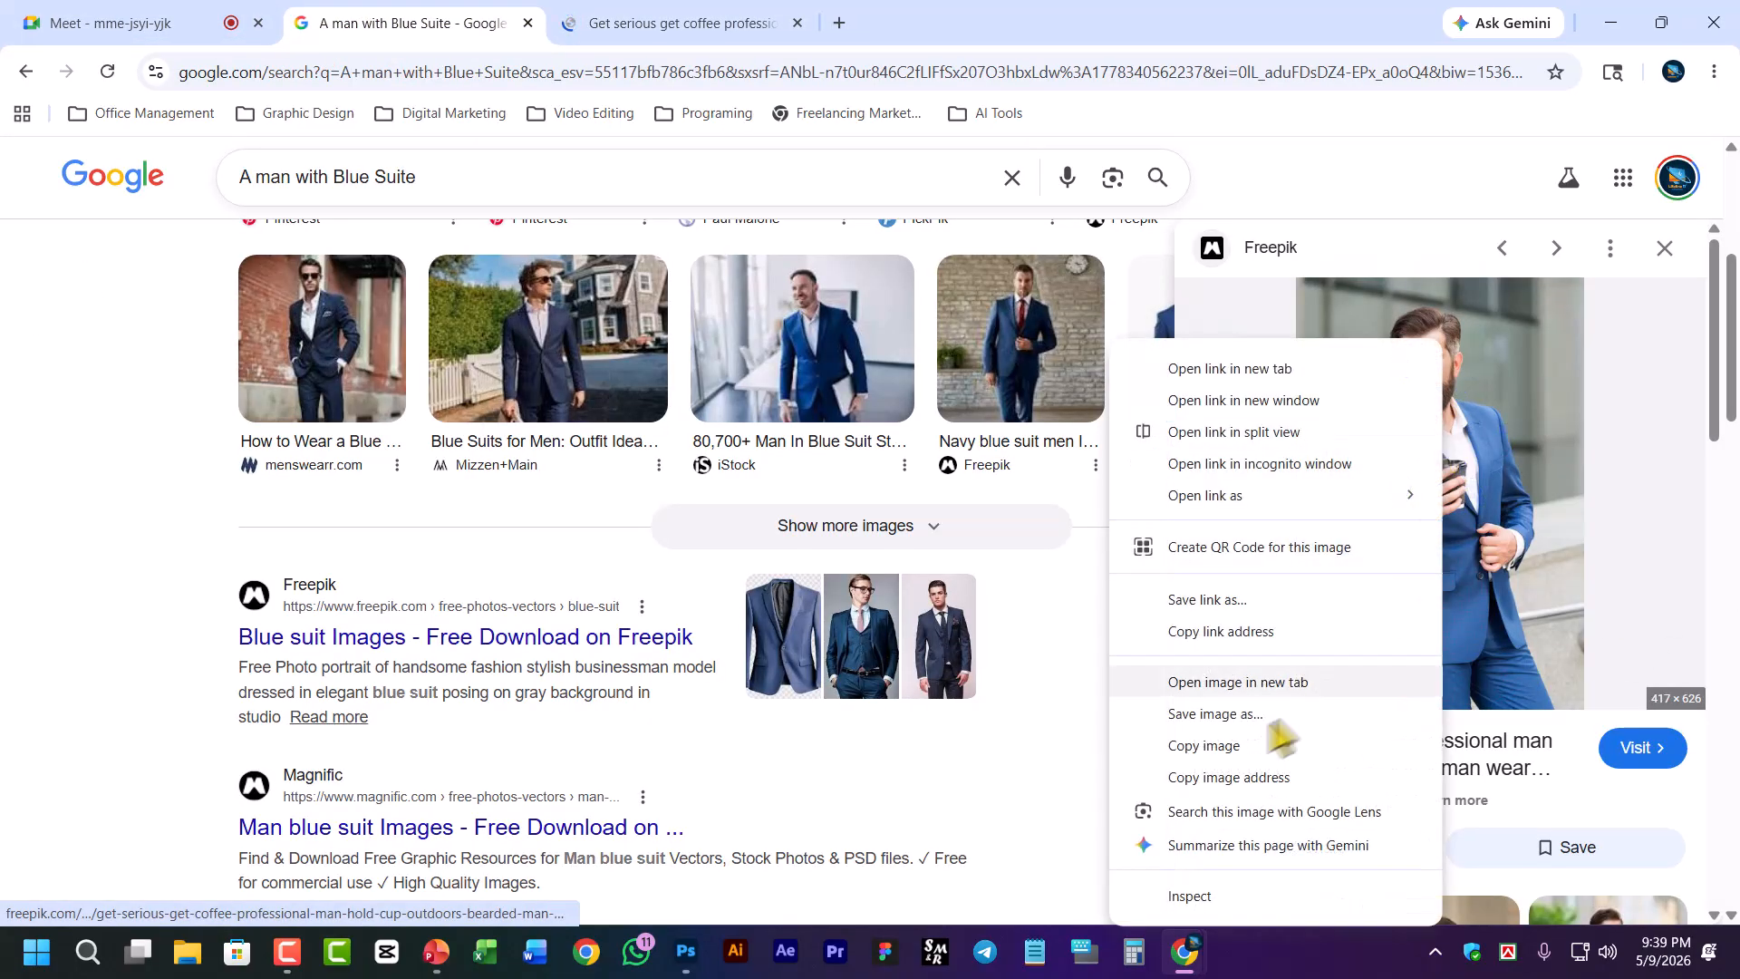
left_click(1222, 746)
Switch to Photoshop, create a new 5.792 x 8.694 in document at 72 ppi, paste the copied photo and select its layer
left_click(686, 952)
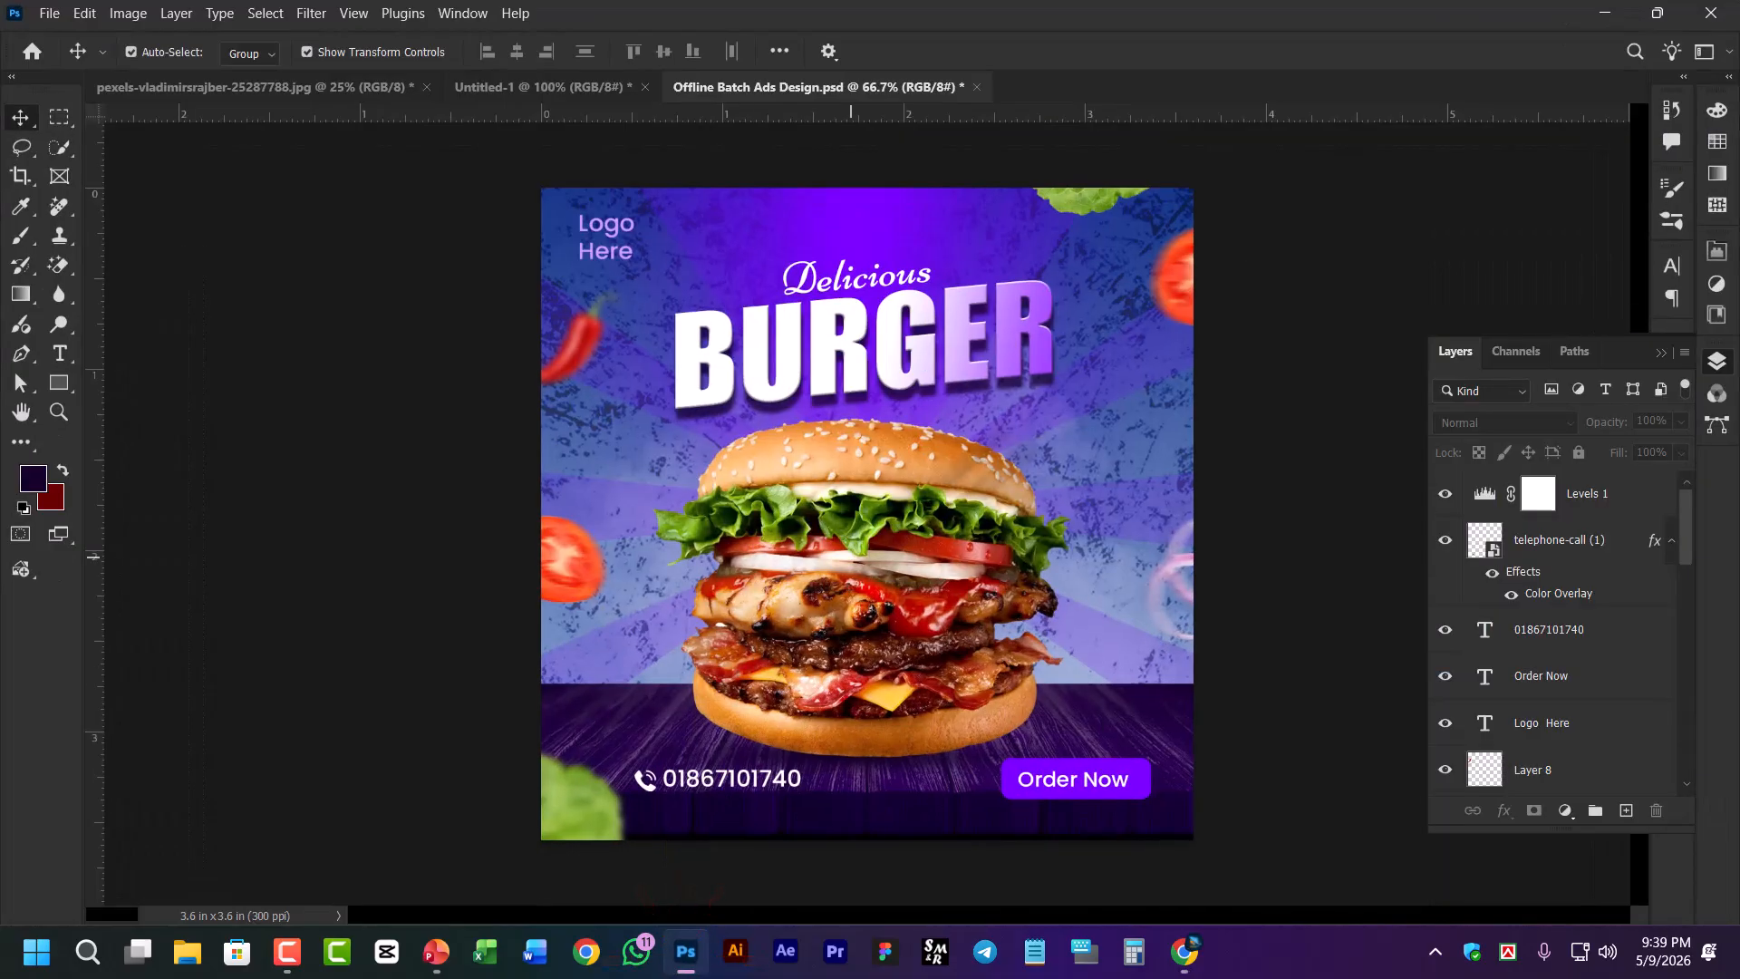
left_click(1468, 222)
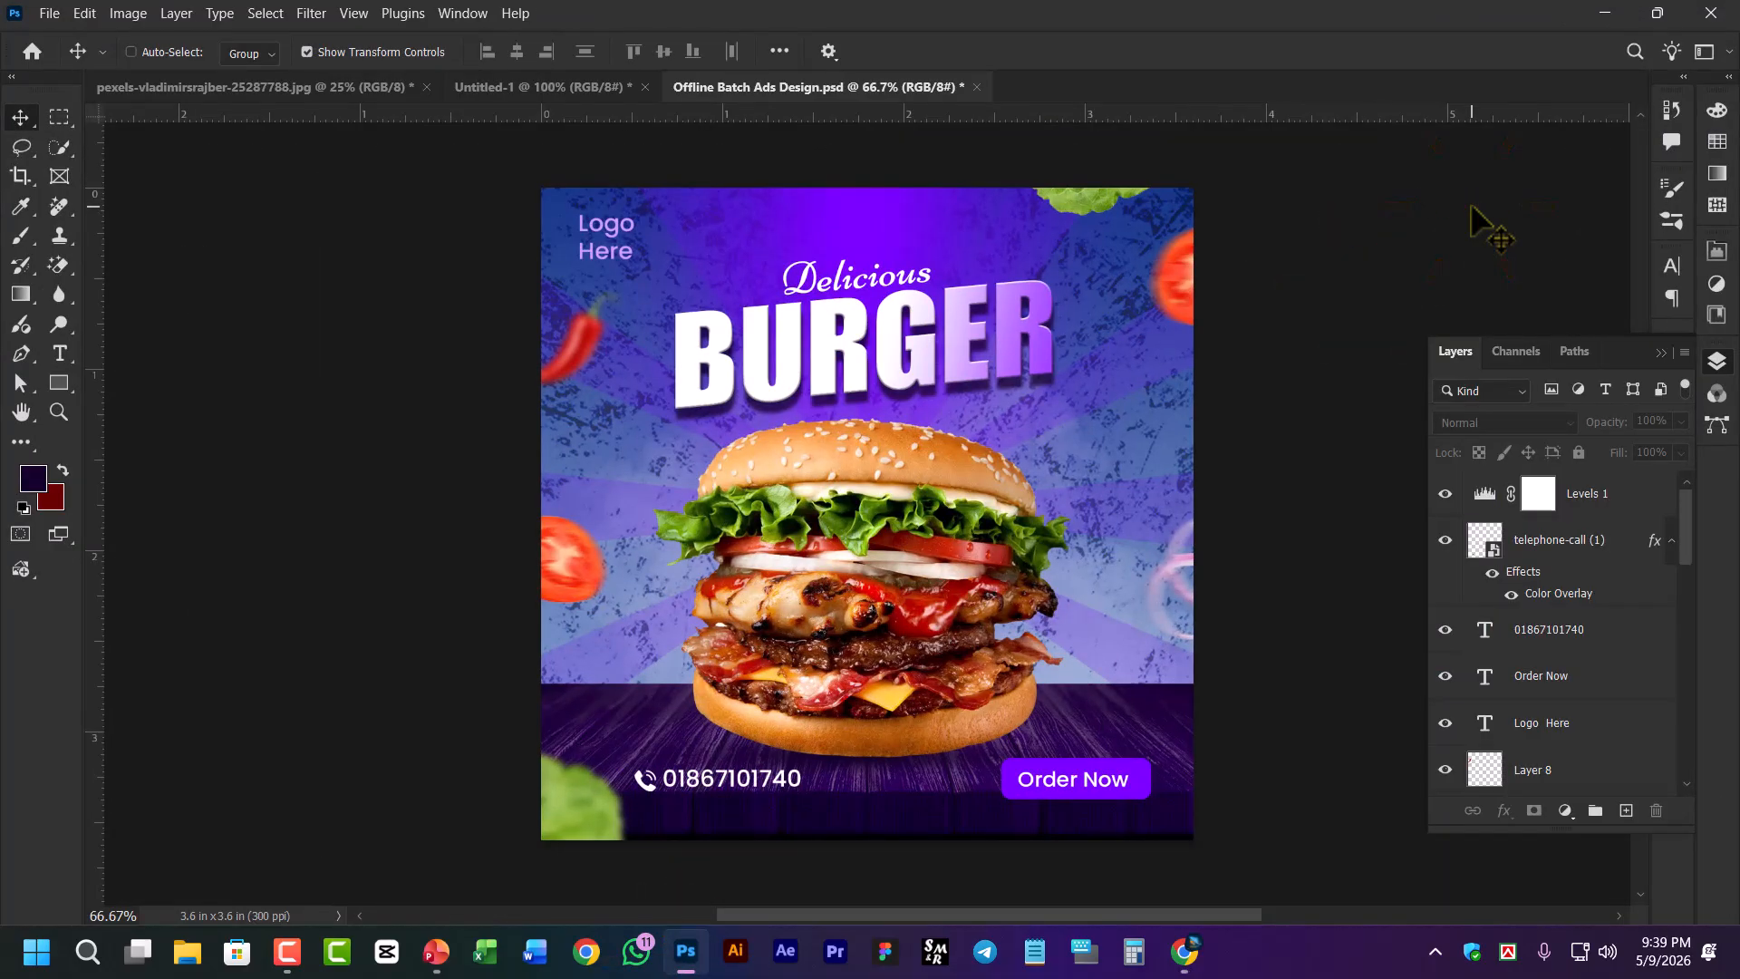
key("ctrl+n")
left_click(1255, 784)
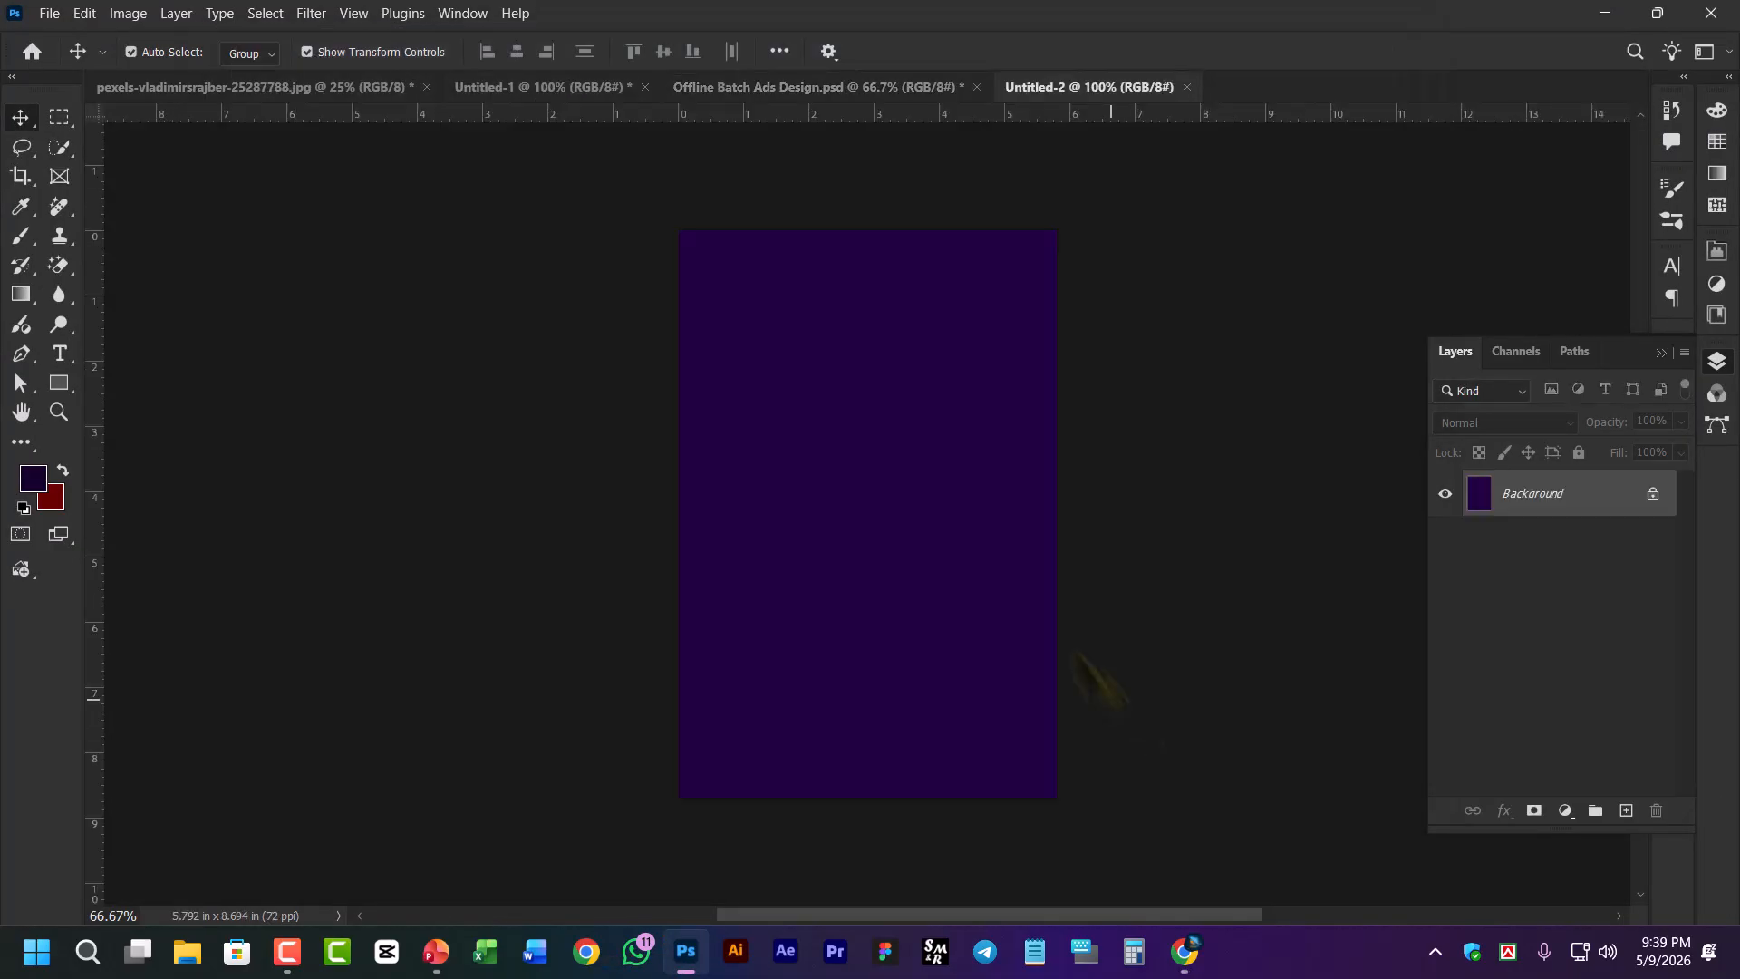
key("ctrl+v")
left_click(1124, 410)
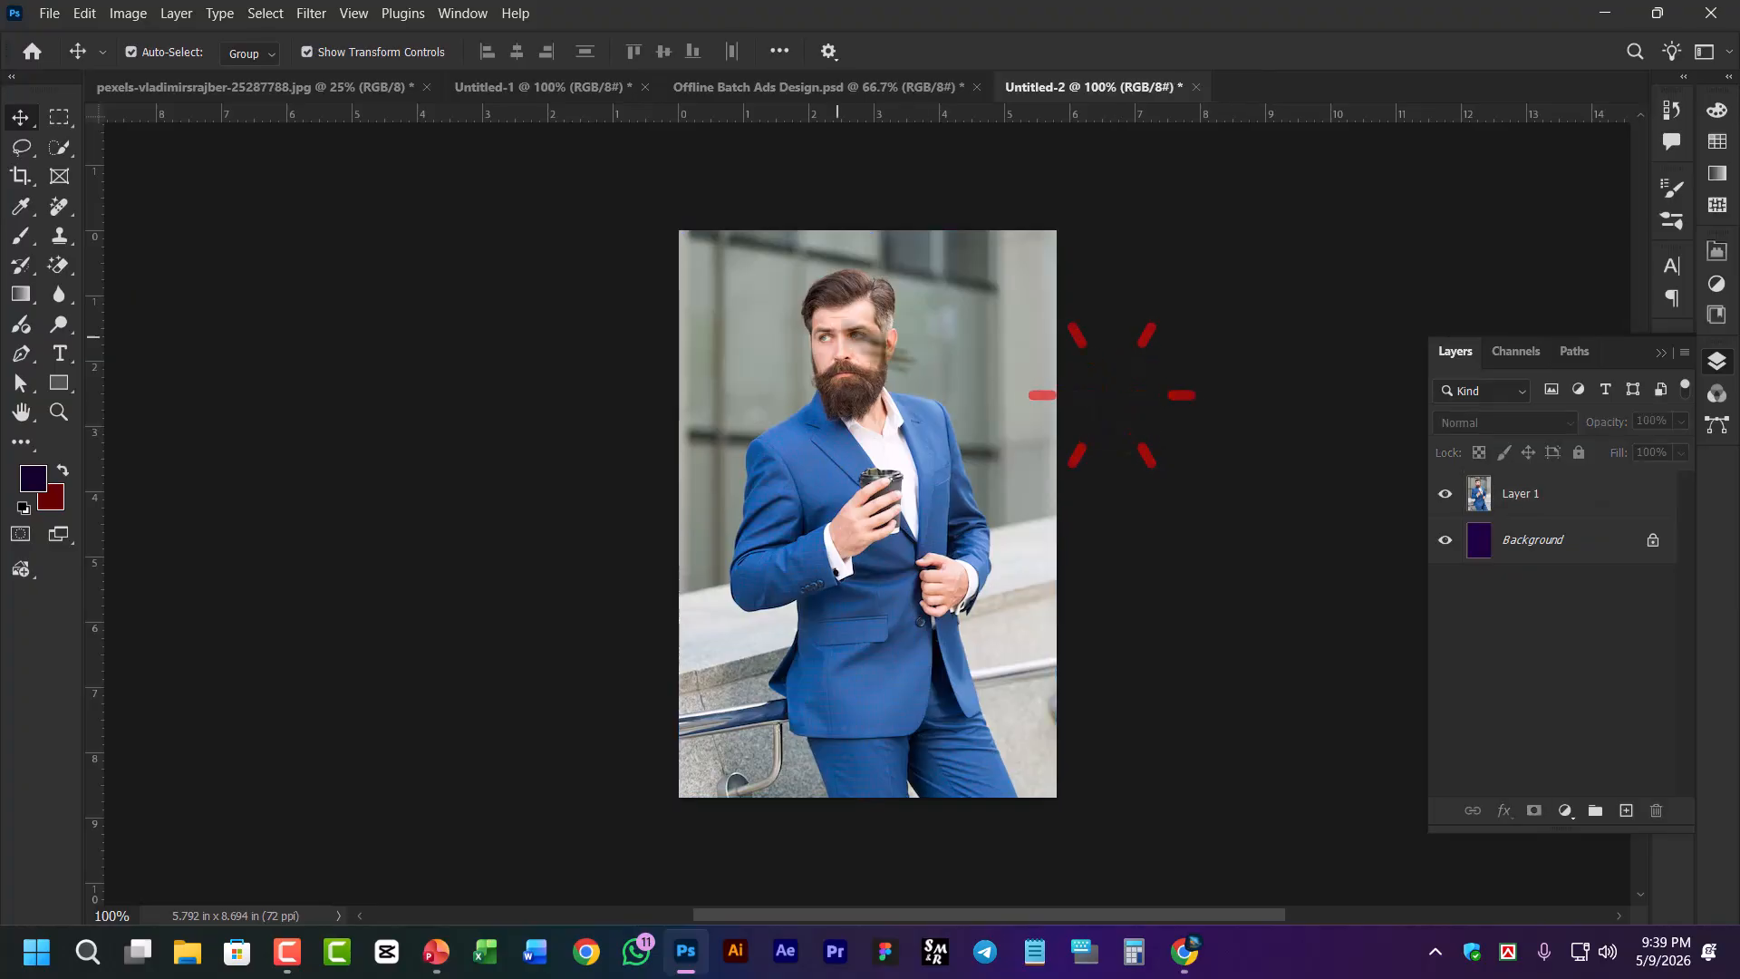
left_click(888, 410)
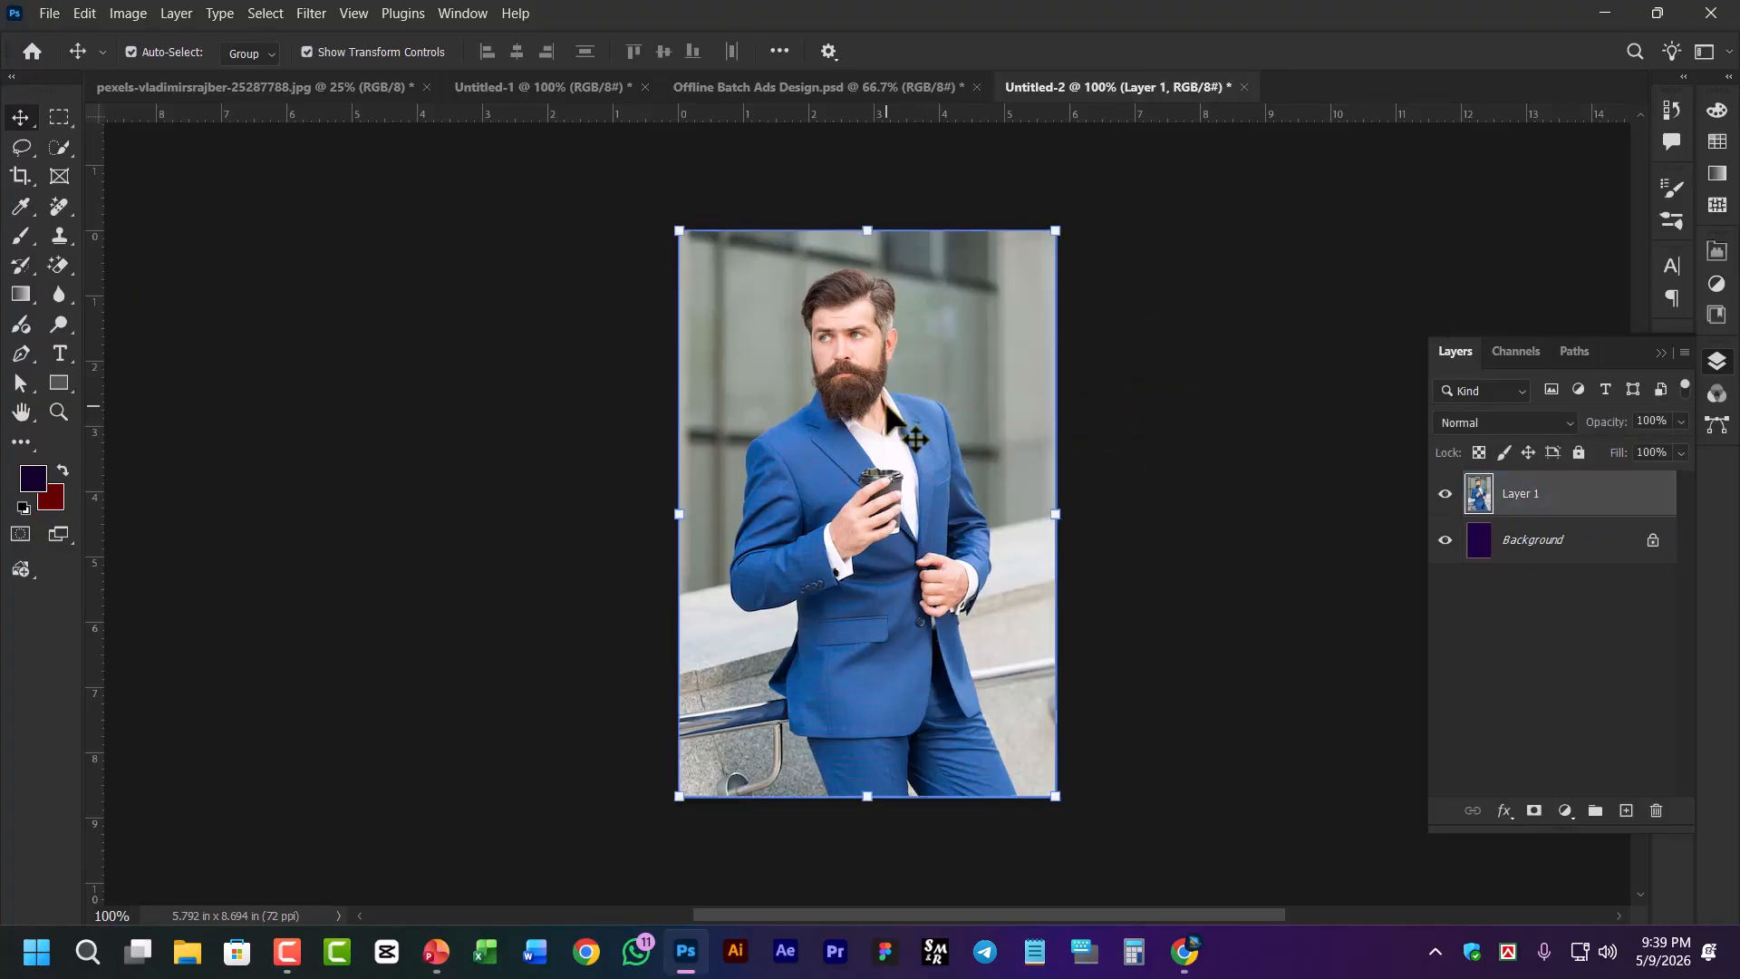
key("ctrl+plus")
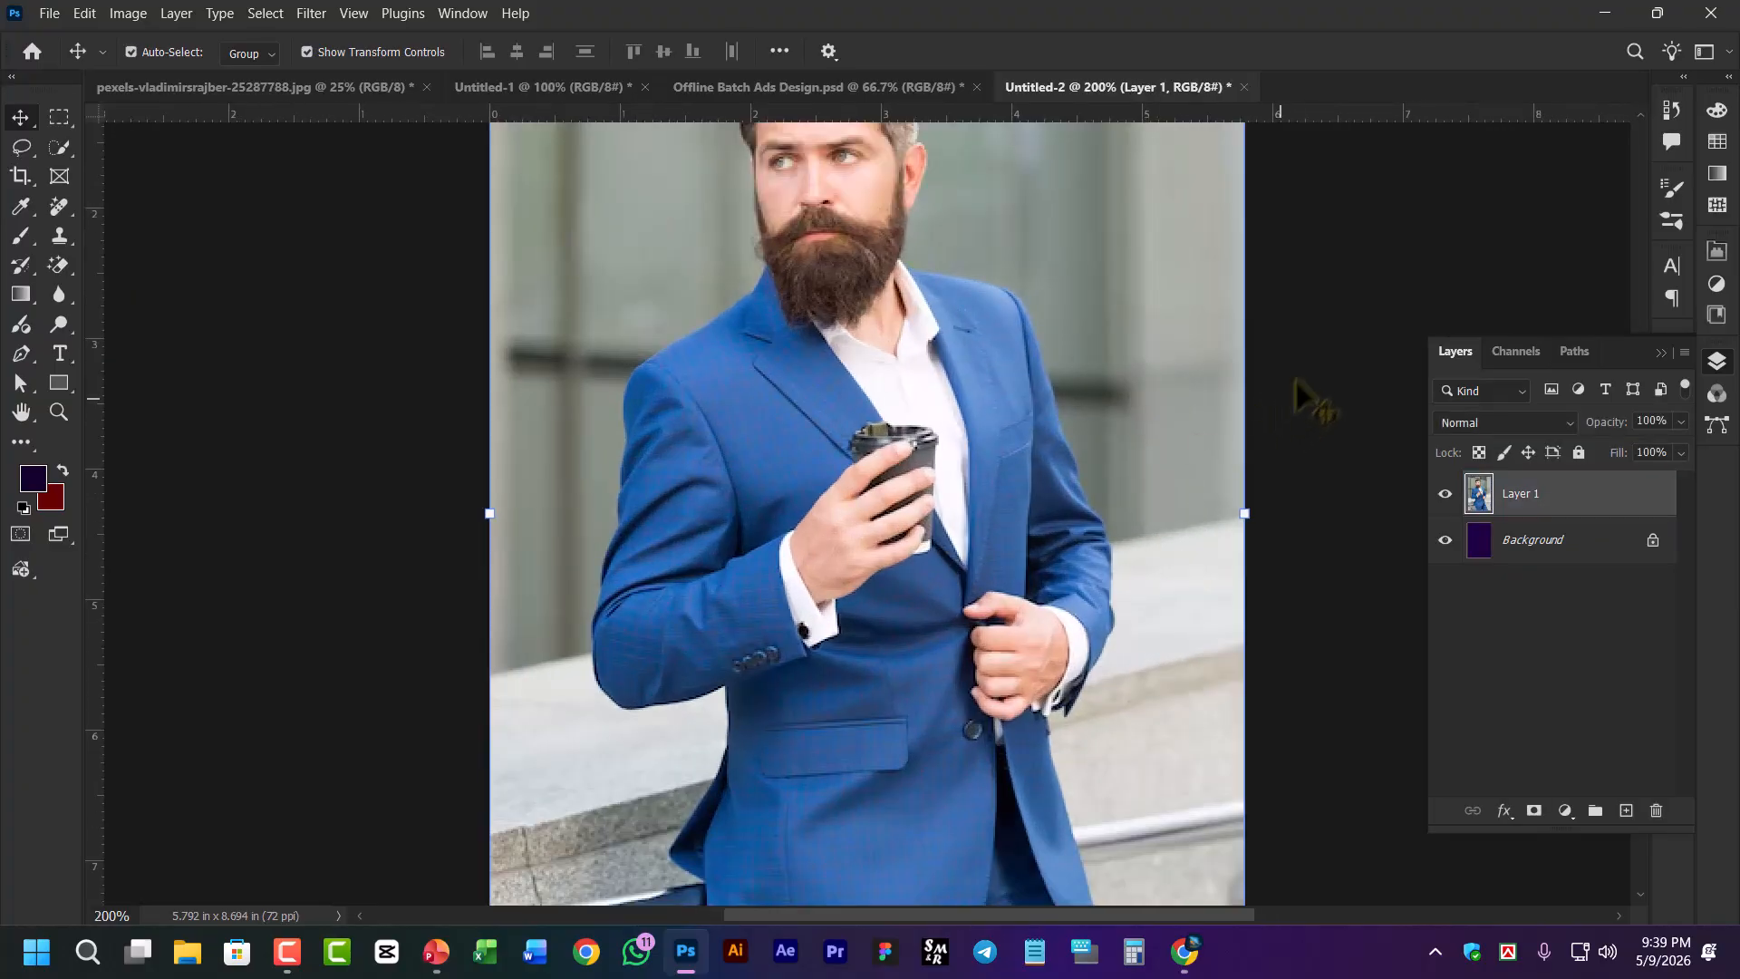
left_click(1300, 379)
left_click(1378, 480)
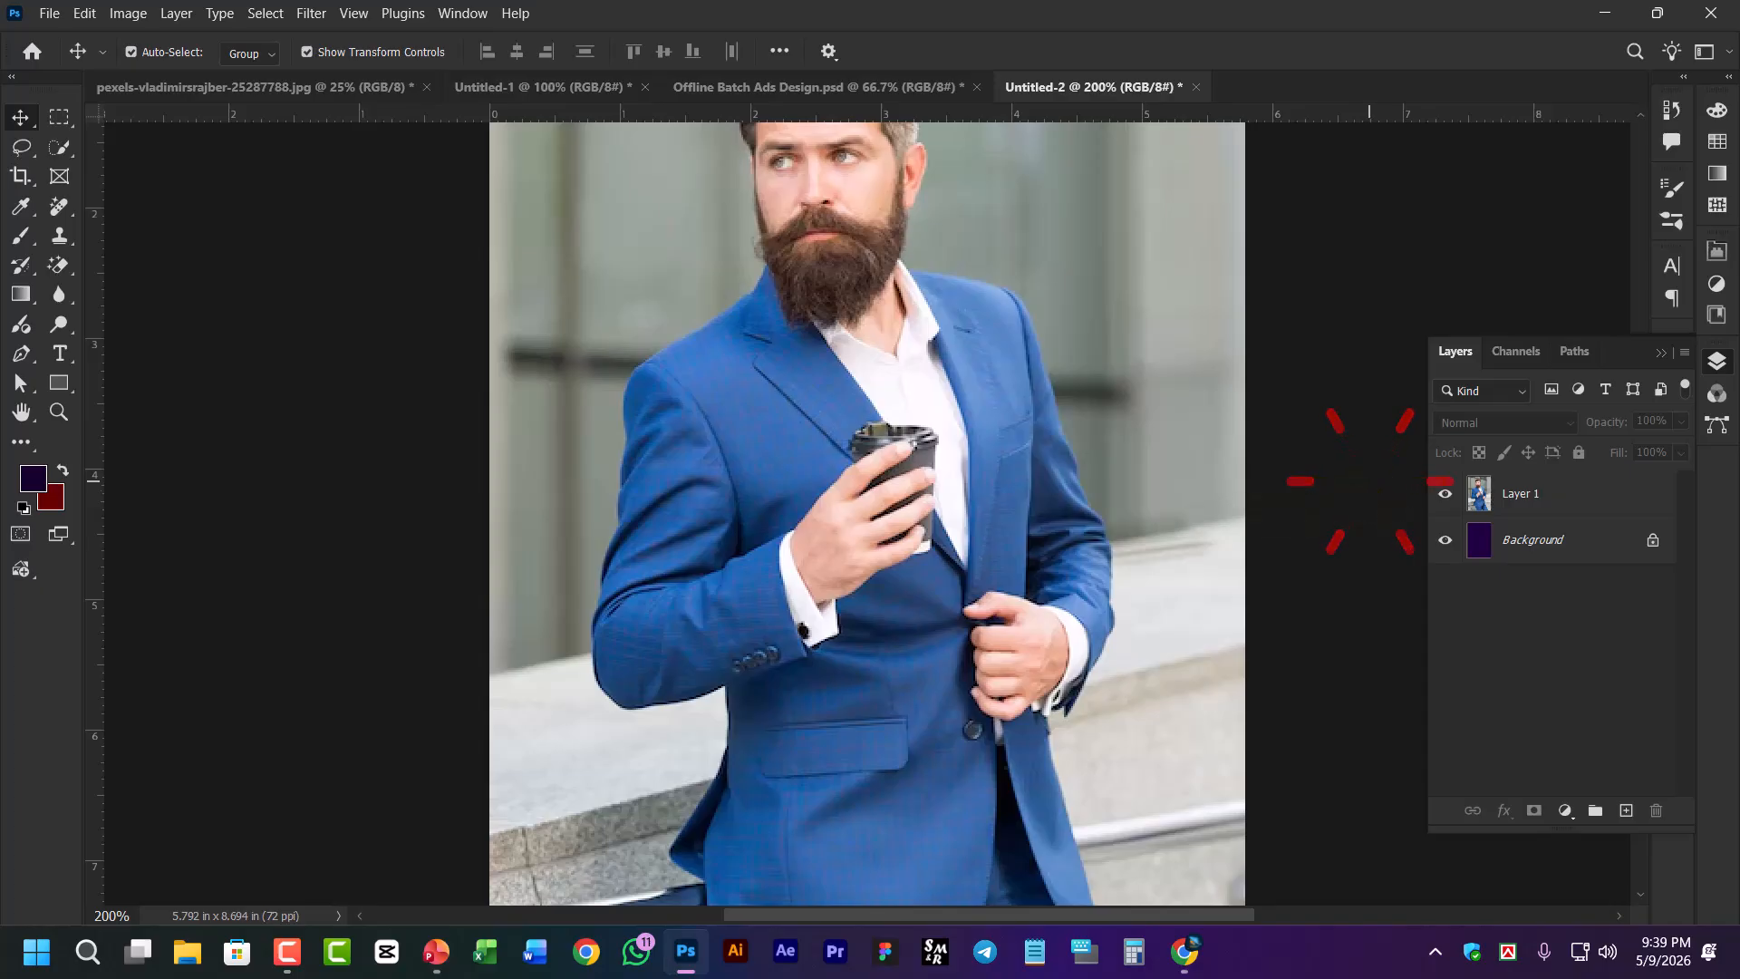
left_click(759, 428)
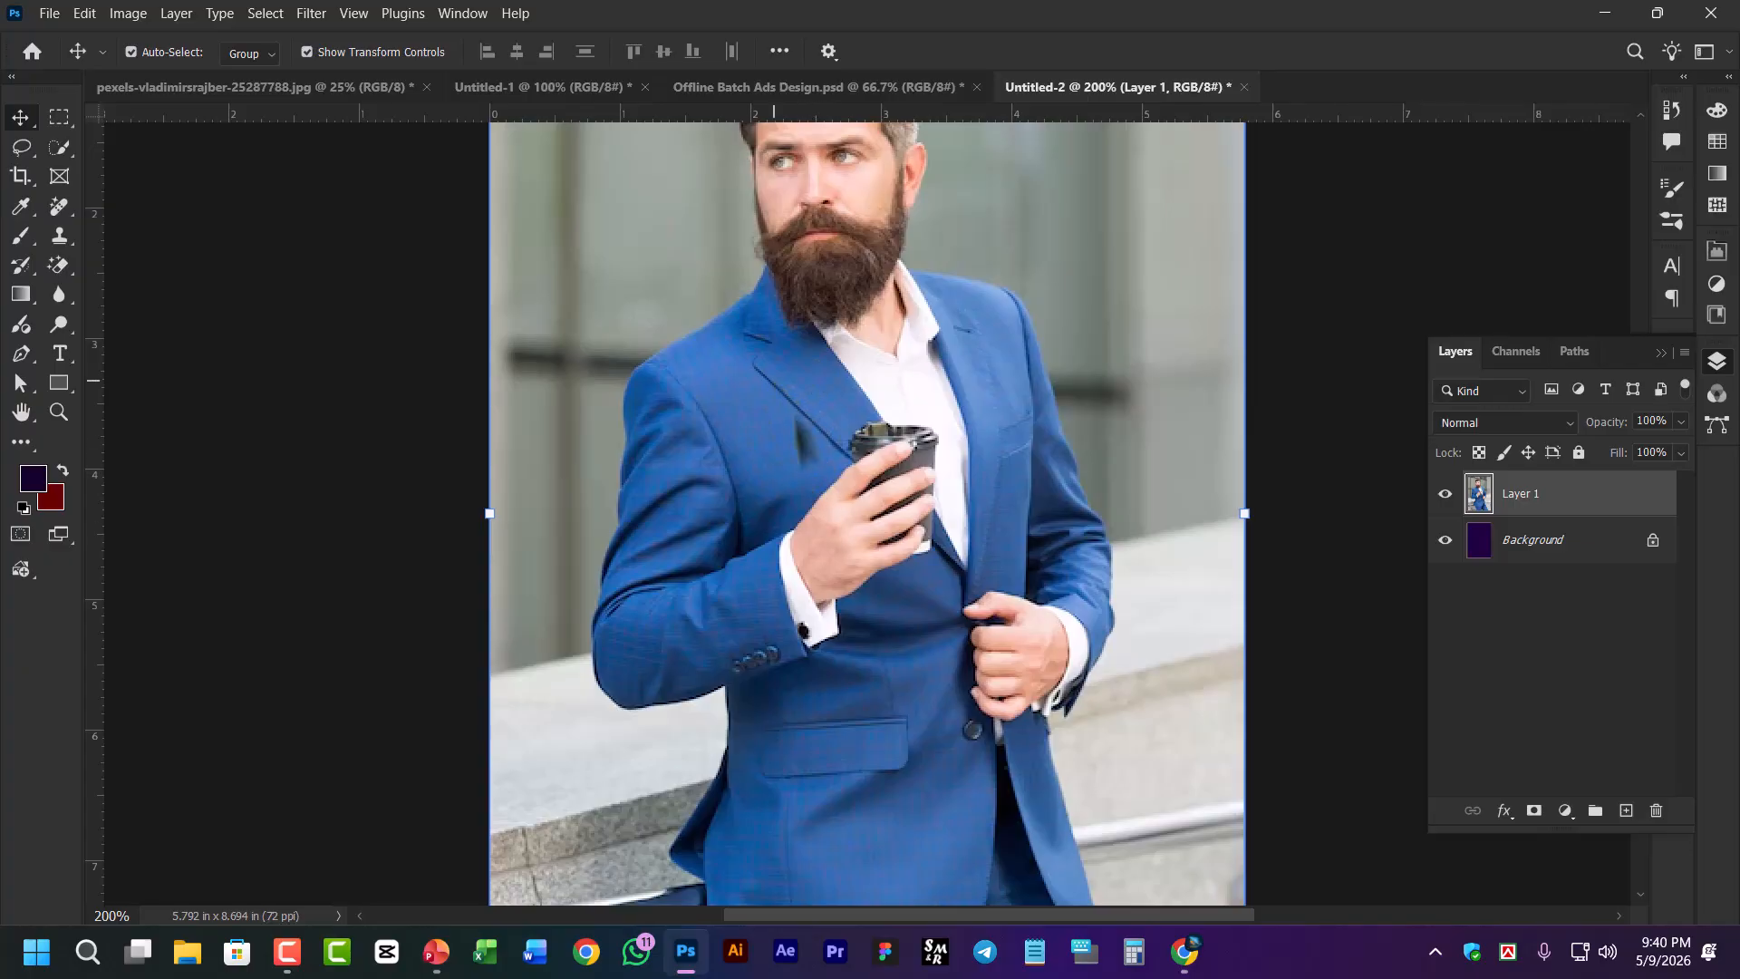
scroll(785, 477, "up", 4)
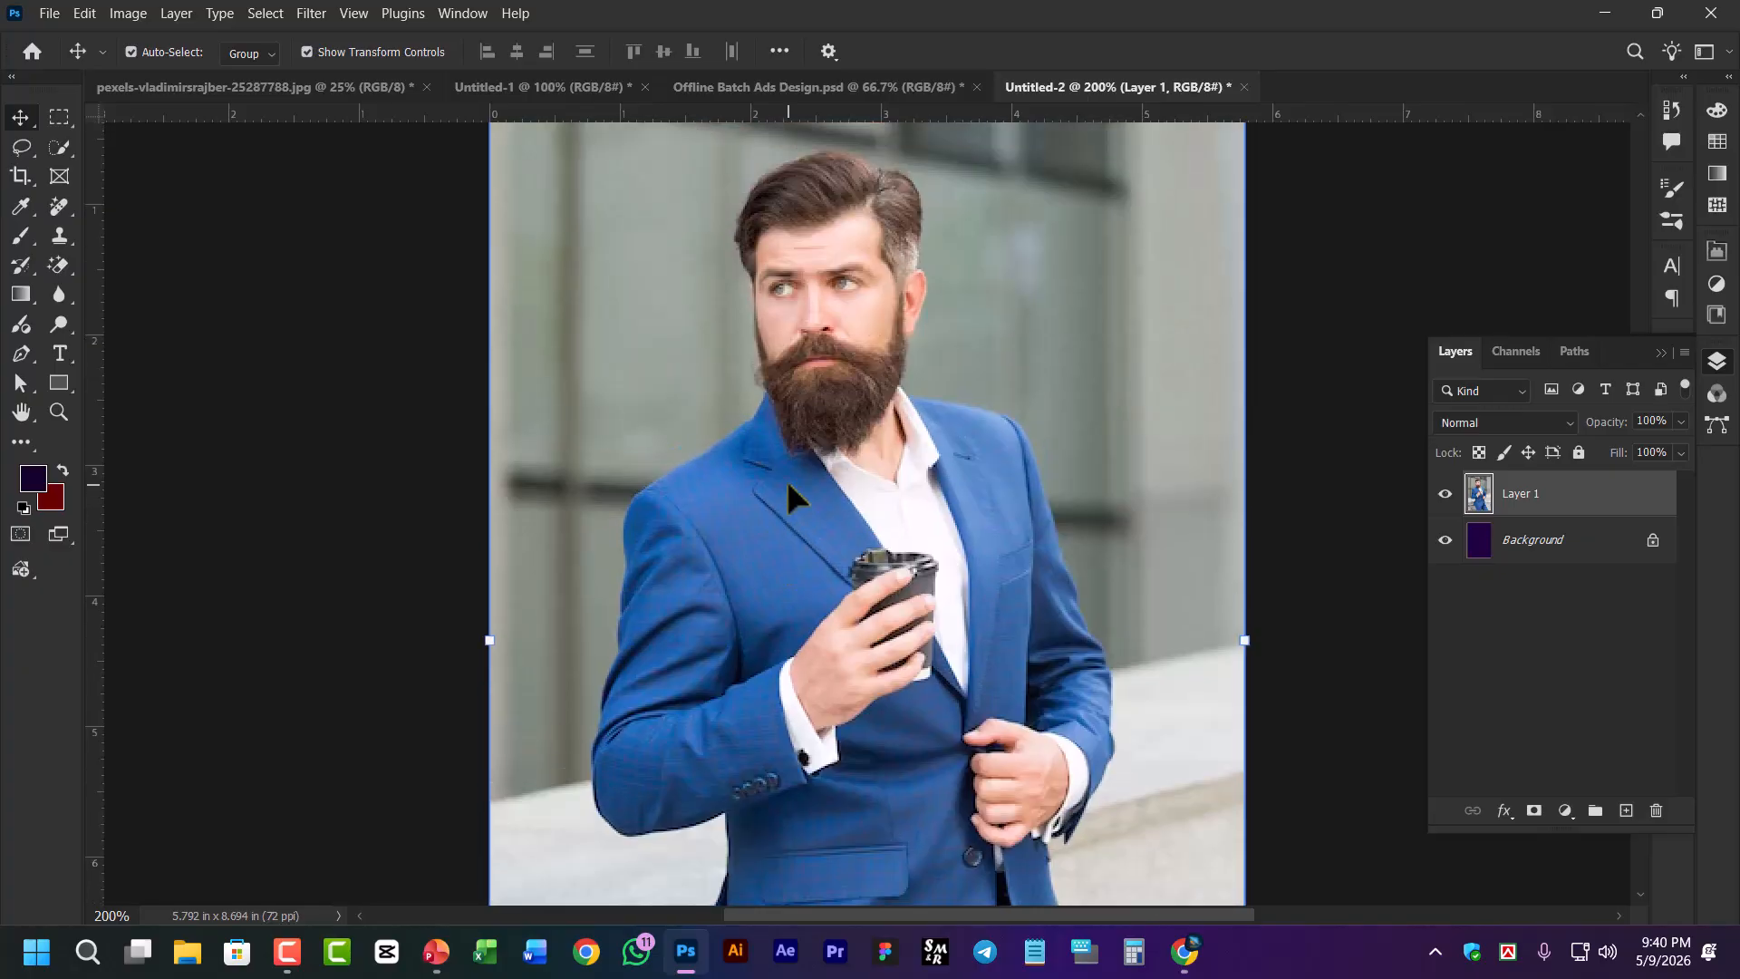
left_click(1332, 372)
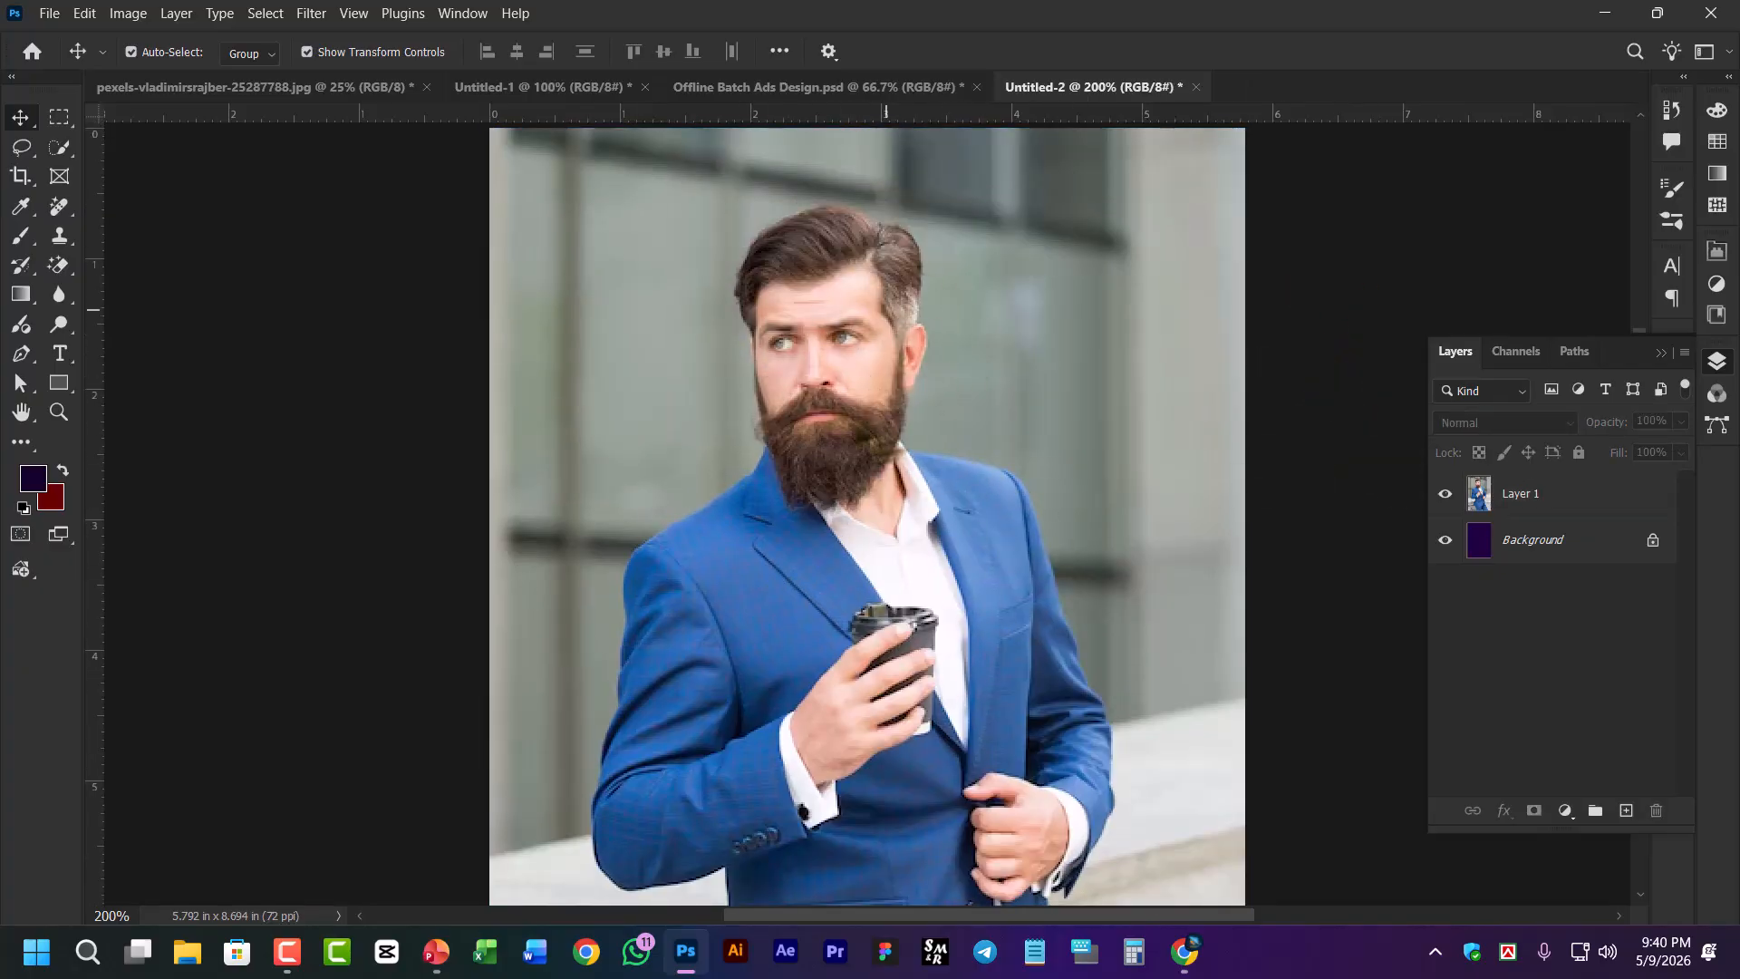
left_click(820, 385)
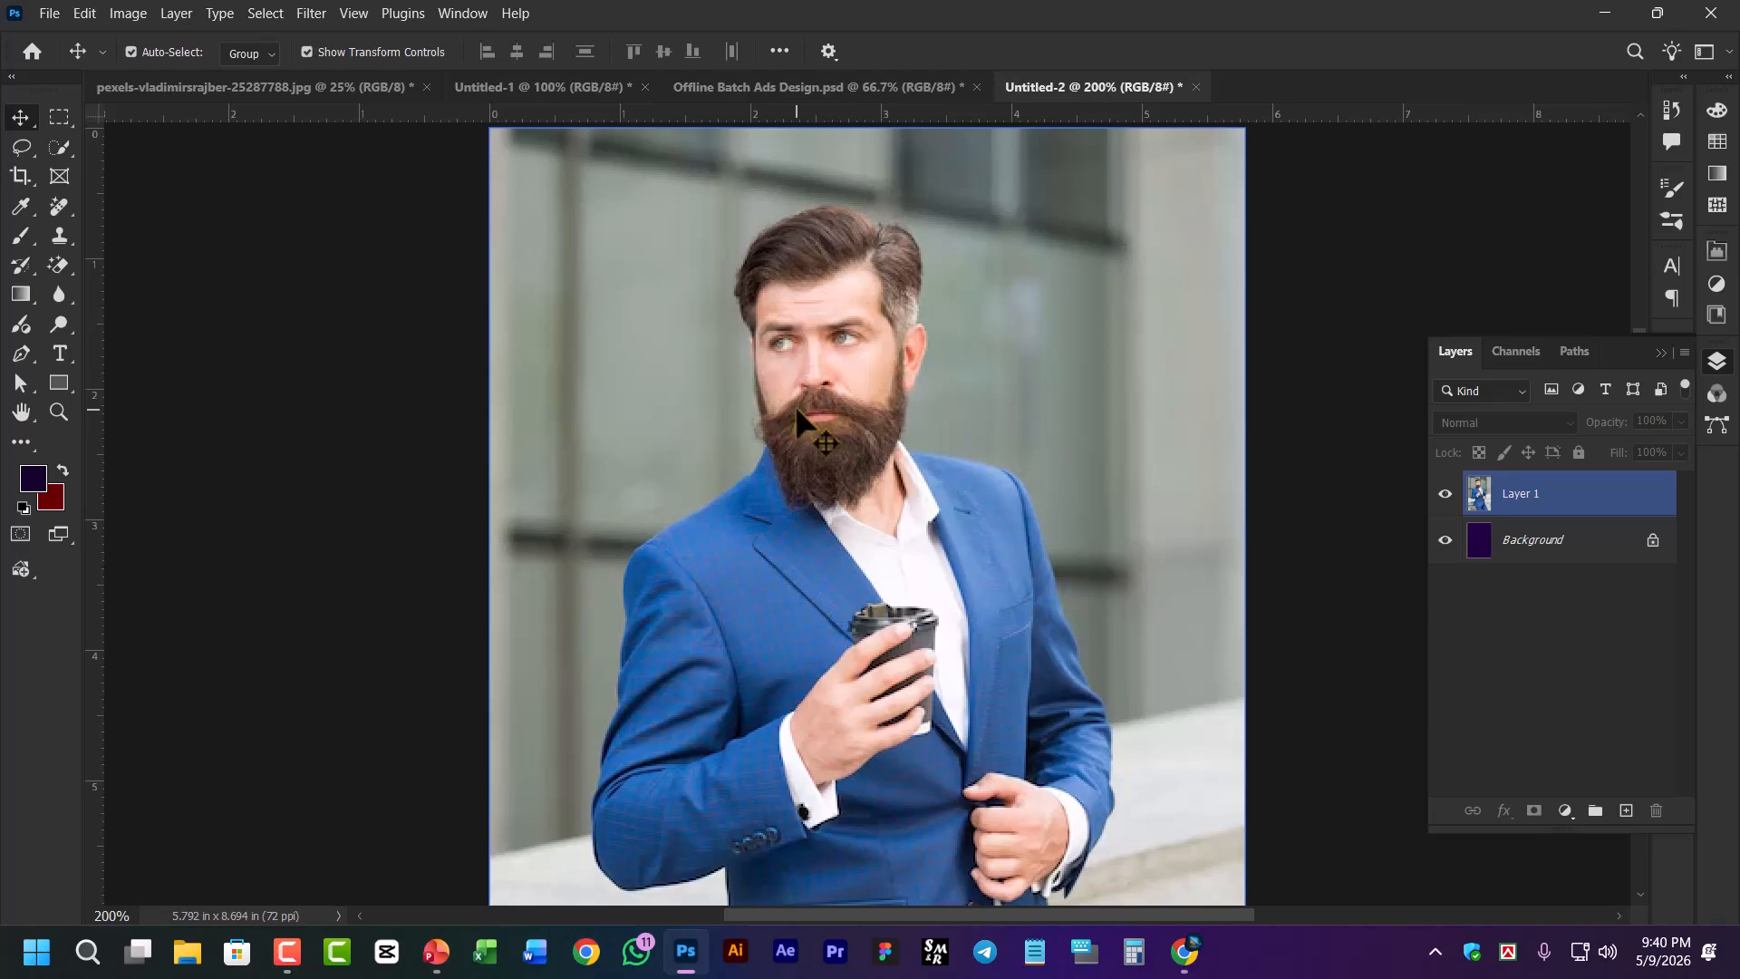
left_click(1349, 381)
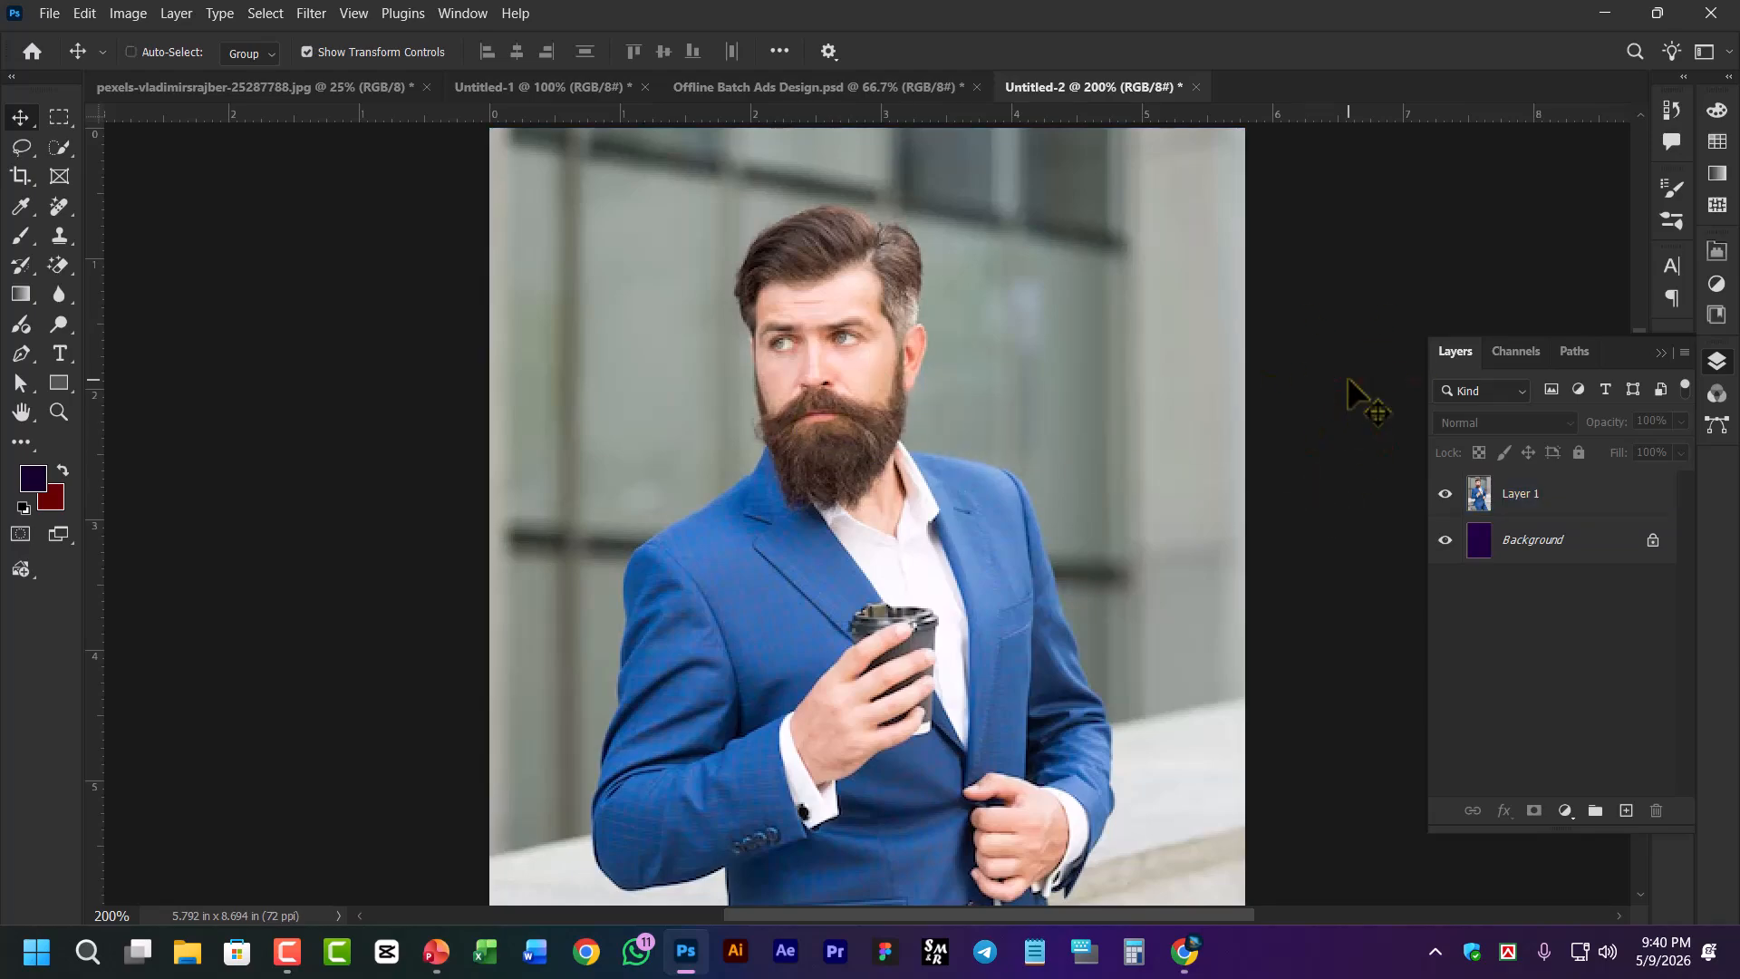
key("ctrl+minus")
key("ctrl+plus")
left_click_drag(1320, 575, 1266, 439)
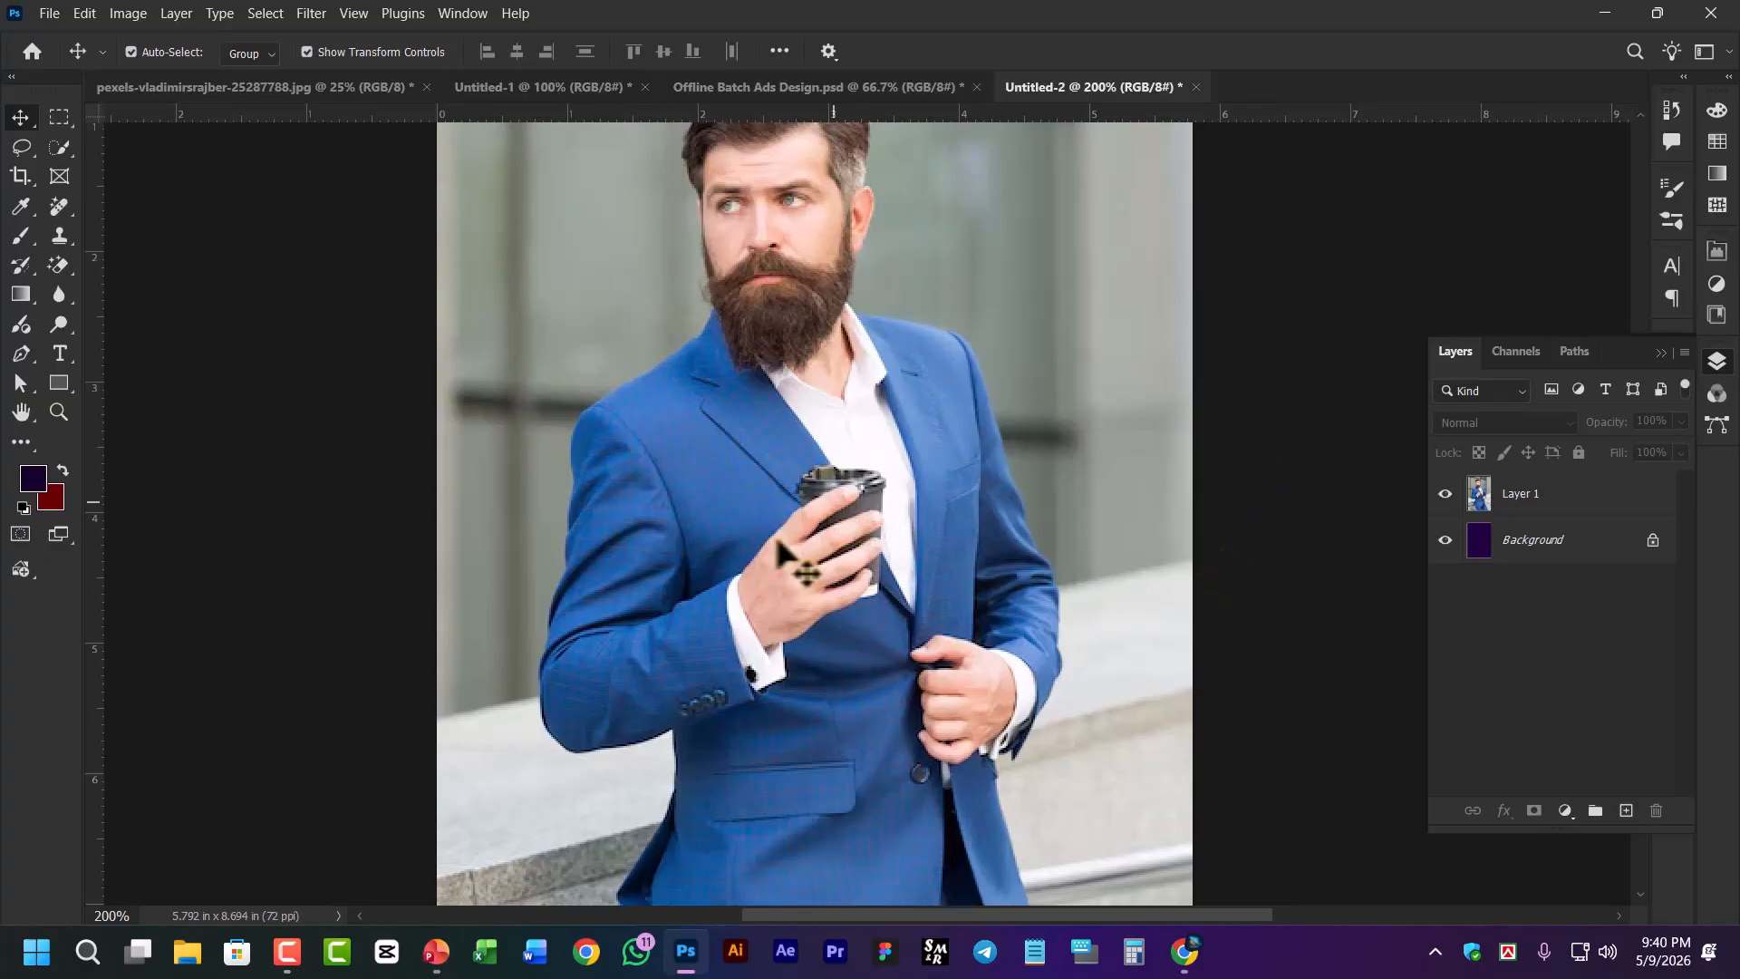
left_click(703, 492)
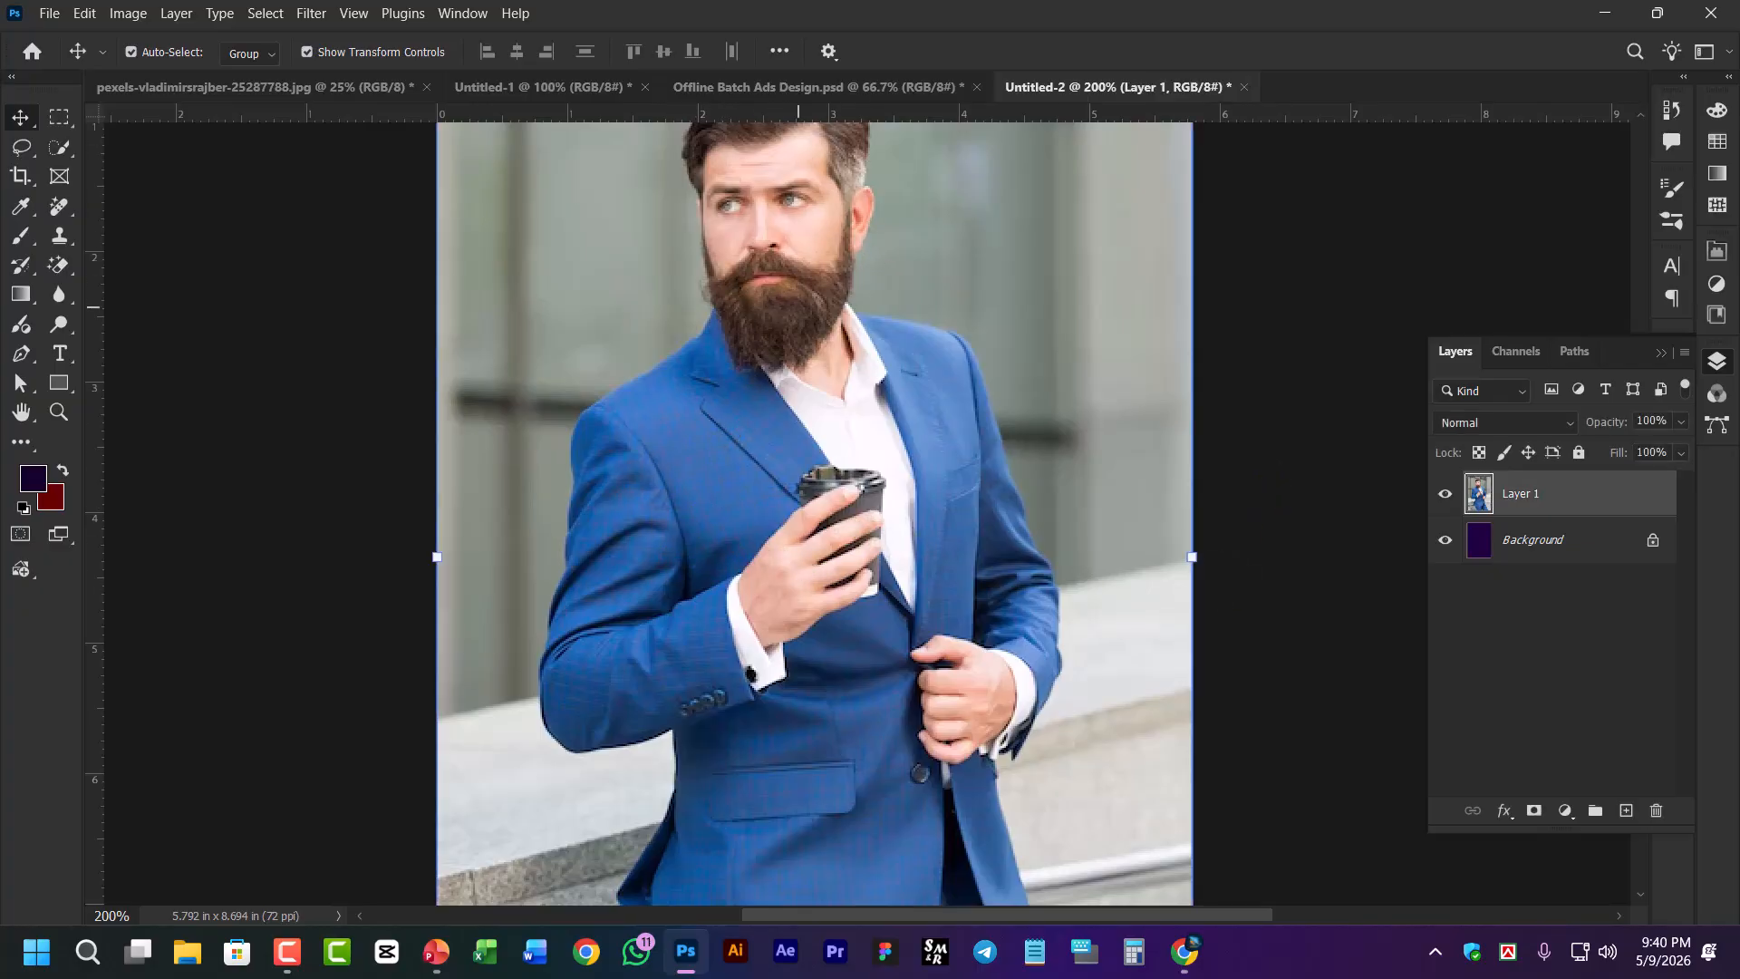
left_click(1280, 537)
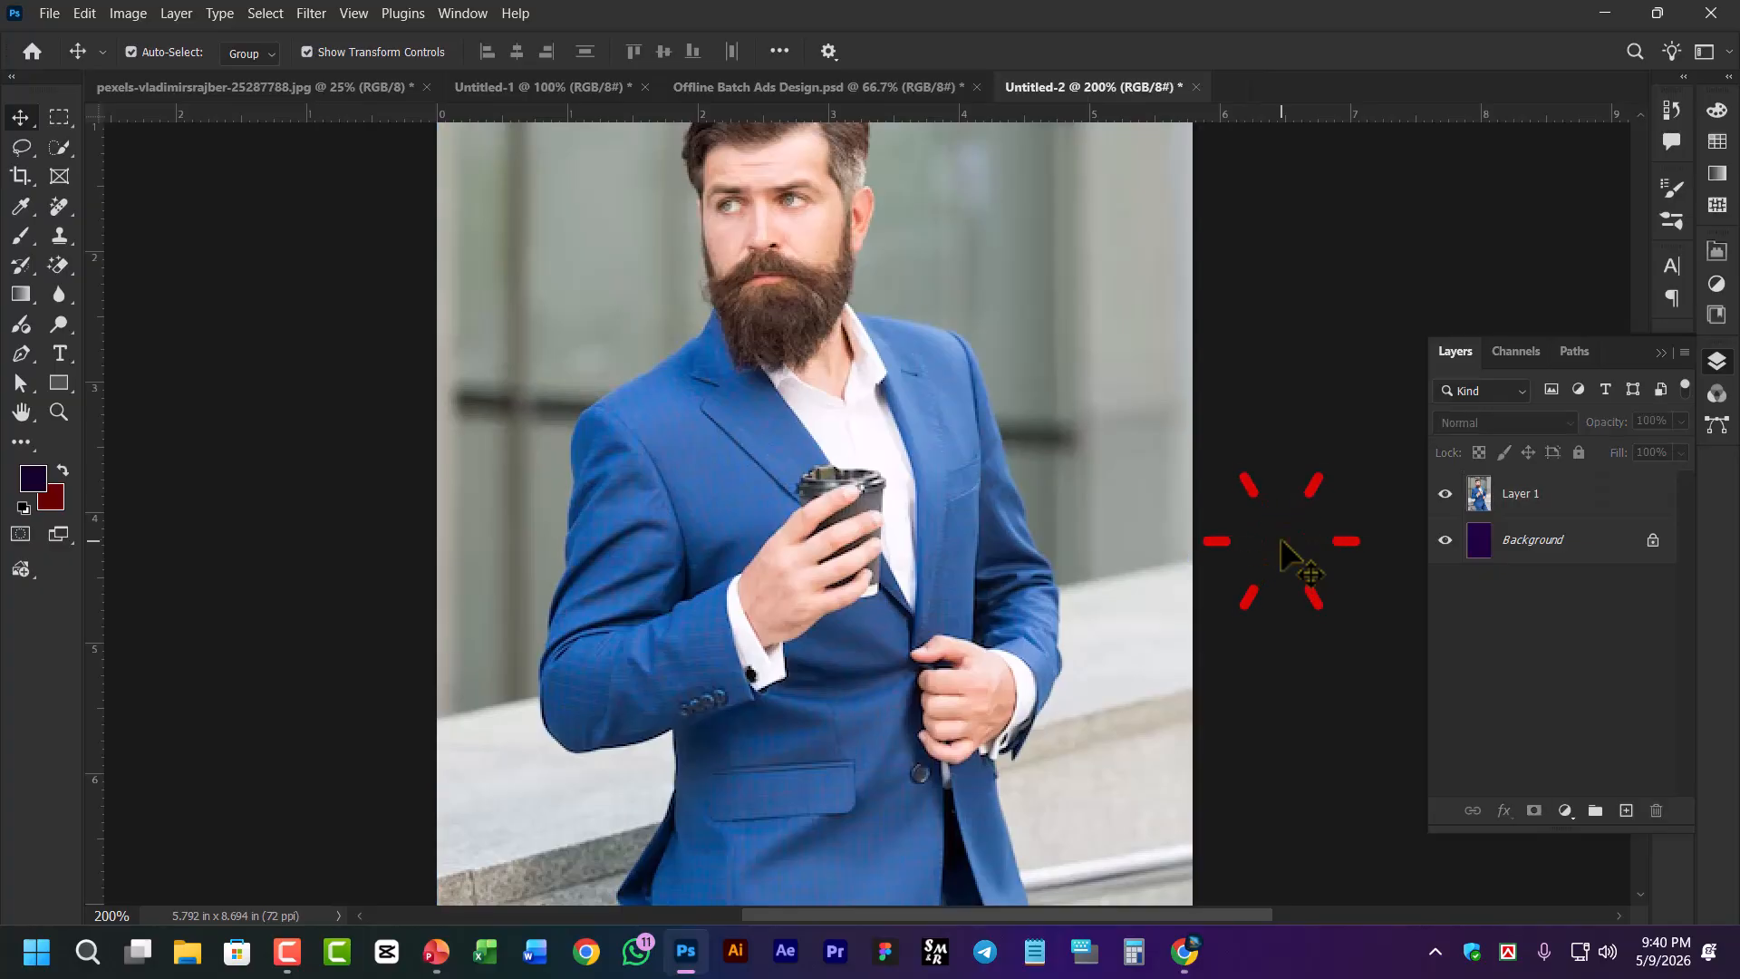
scroll(1089, 602, "up", 3)
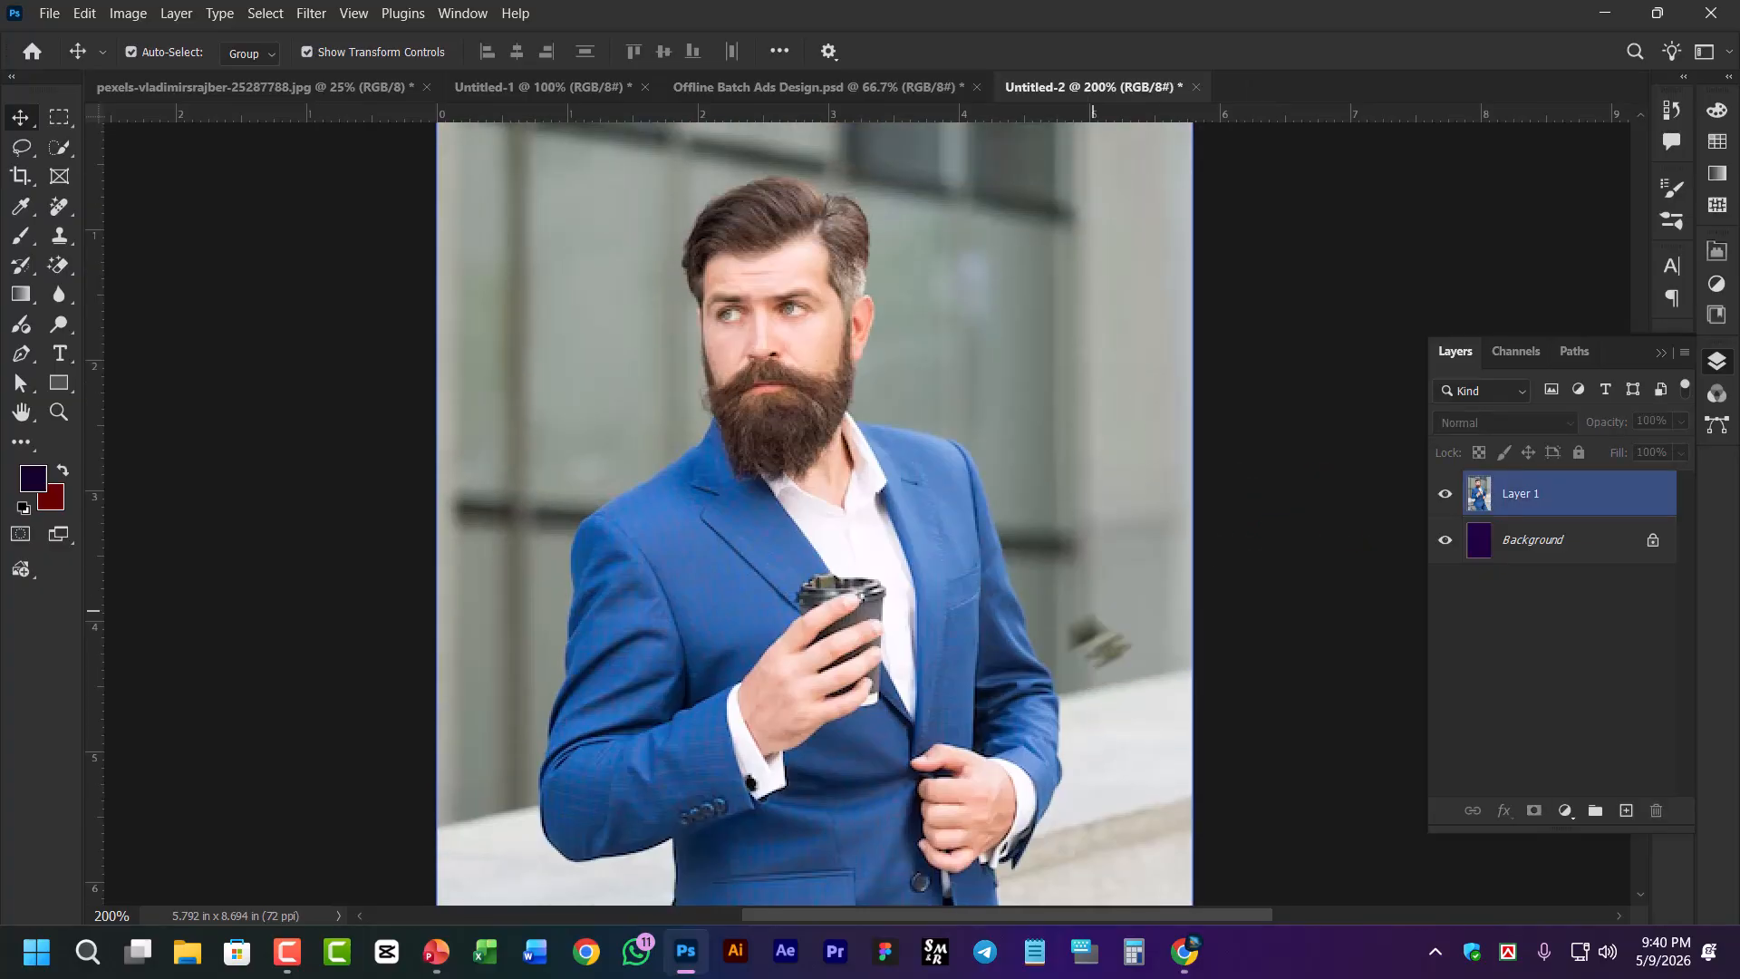
Open the Hue/Saturation adjustment on the photo layer and sample the blue jacket with the on-image tool to target the Blues range
left_click(815, 462)
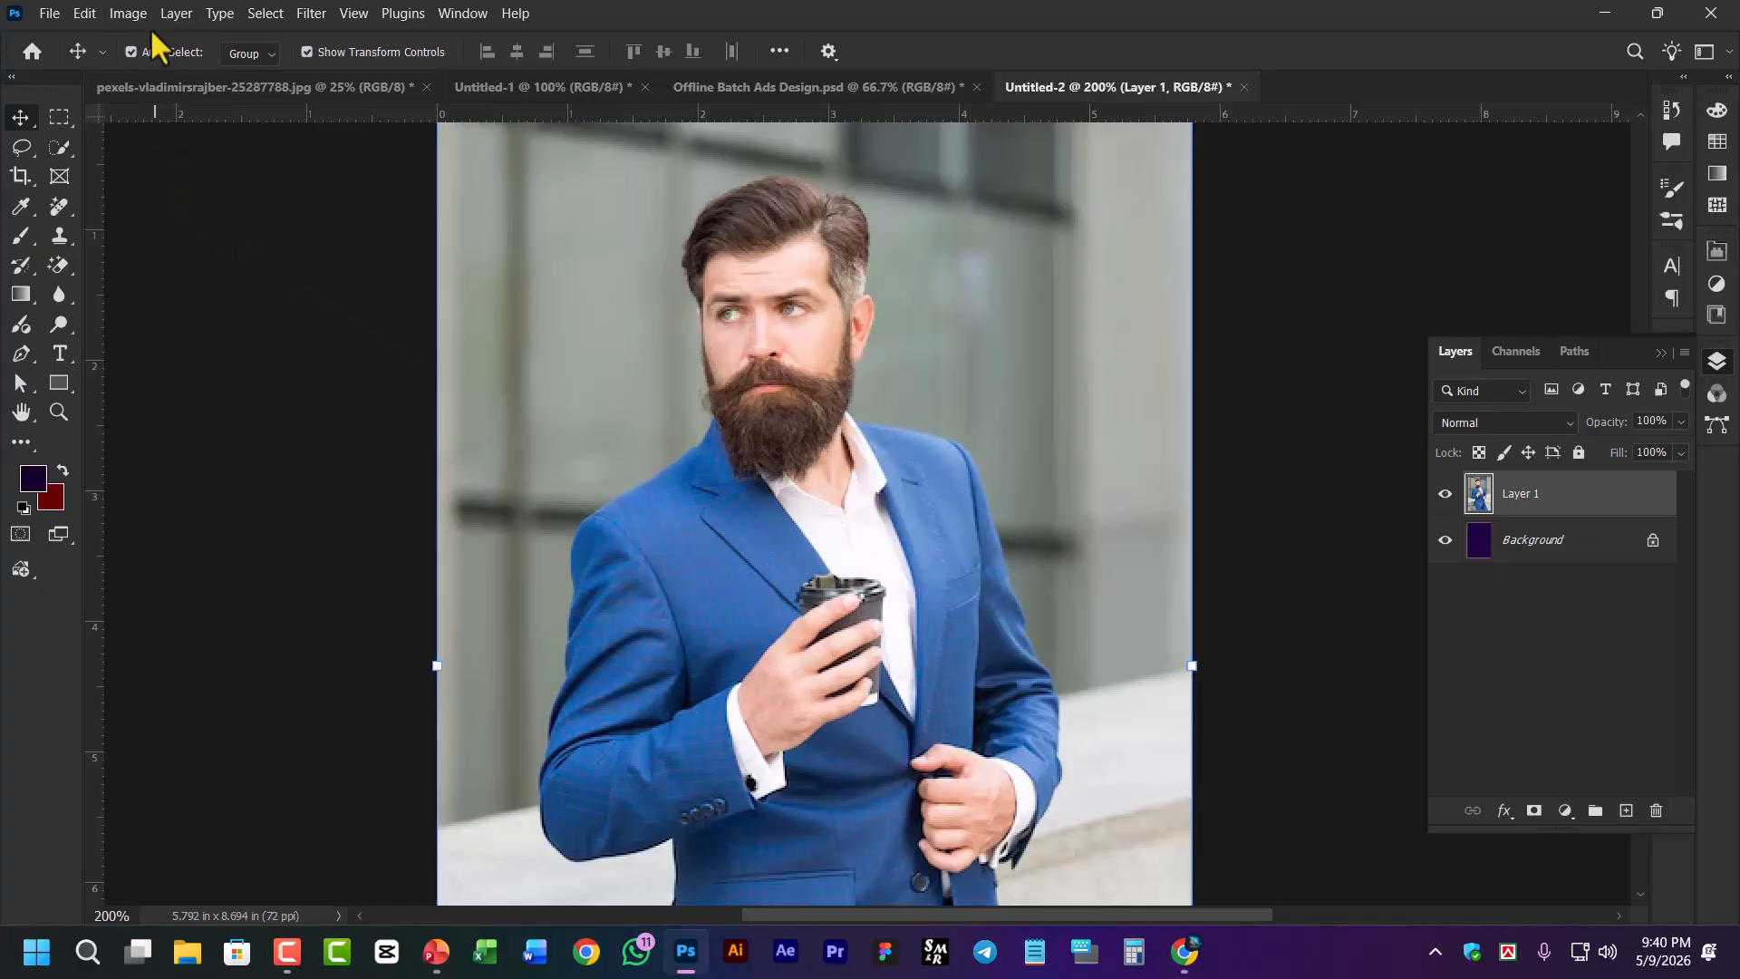
left_click(127, 13)
left_click(162, 70)
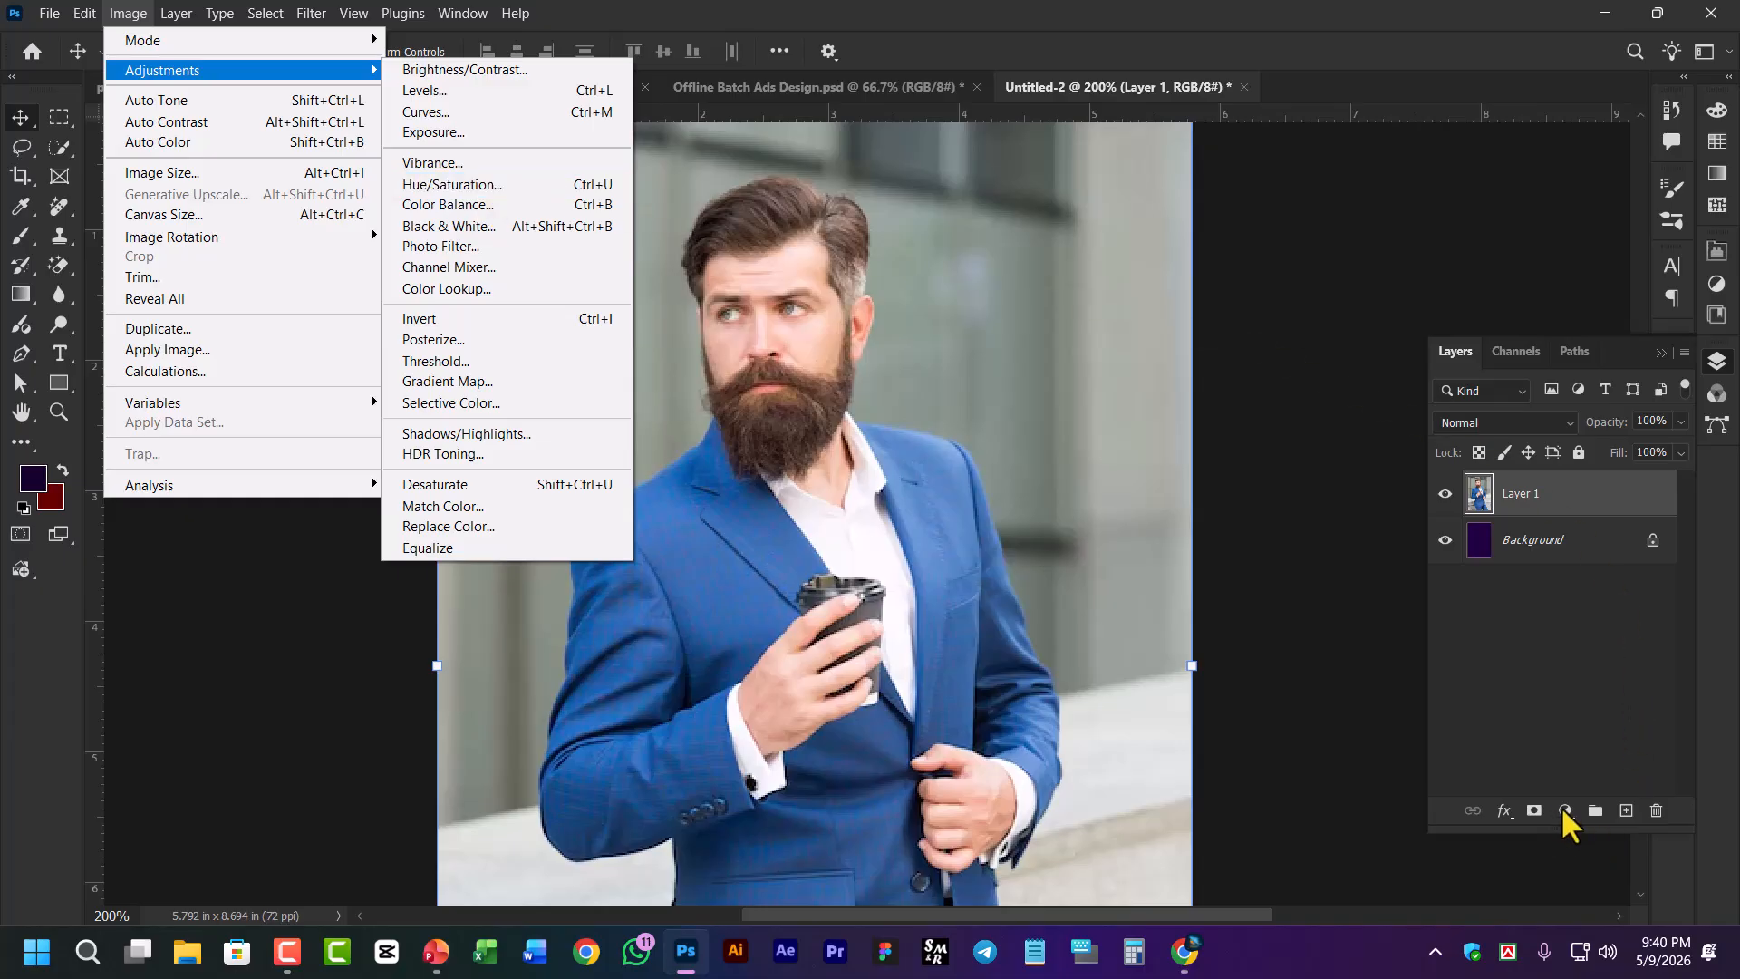
left_click(466, 186)
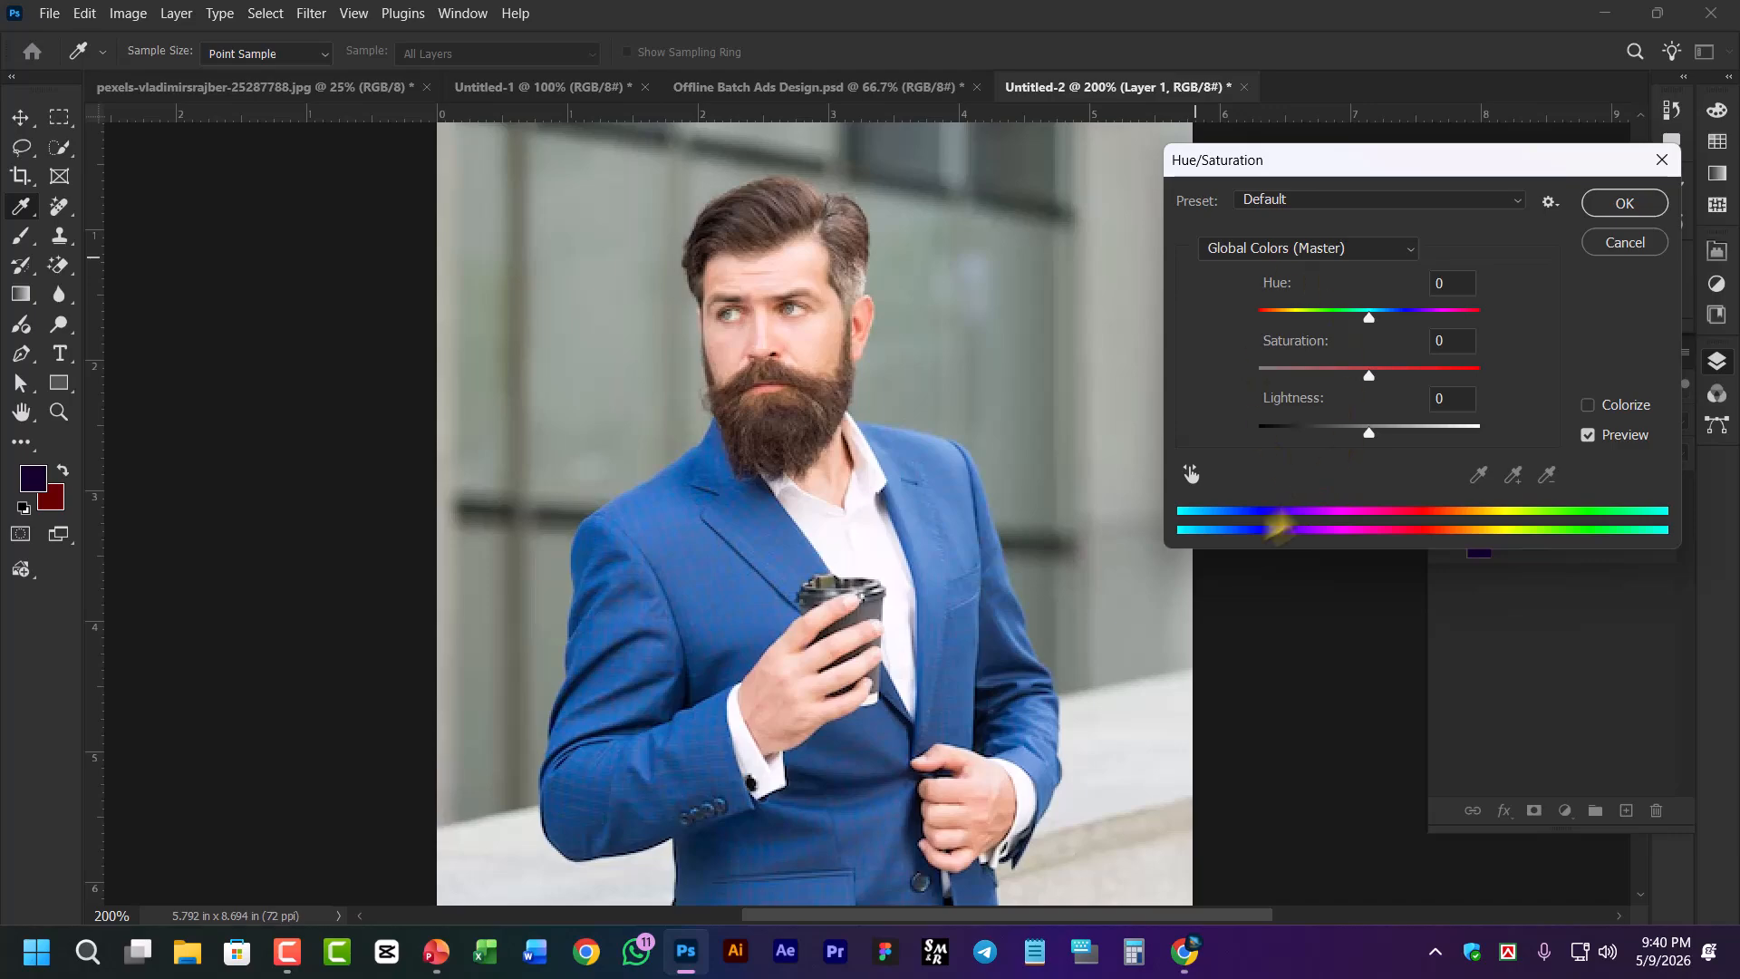
left_click(1191, 473)
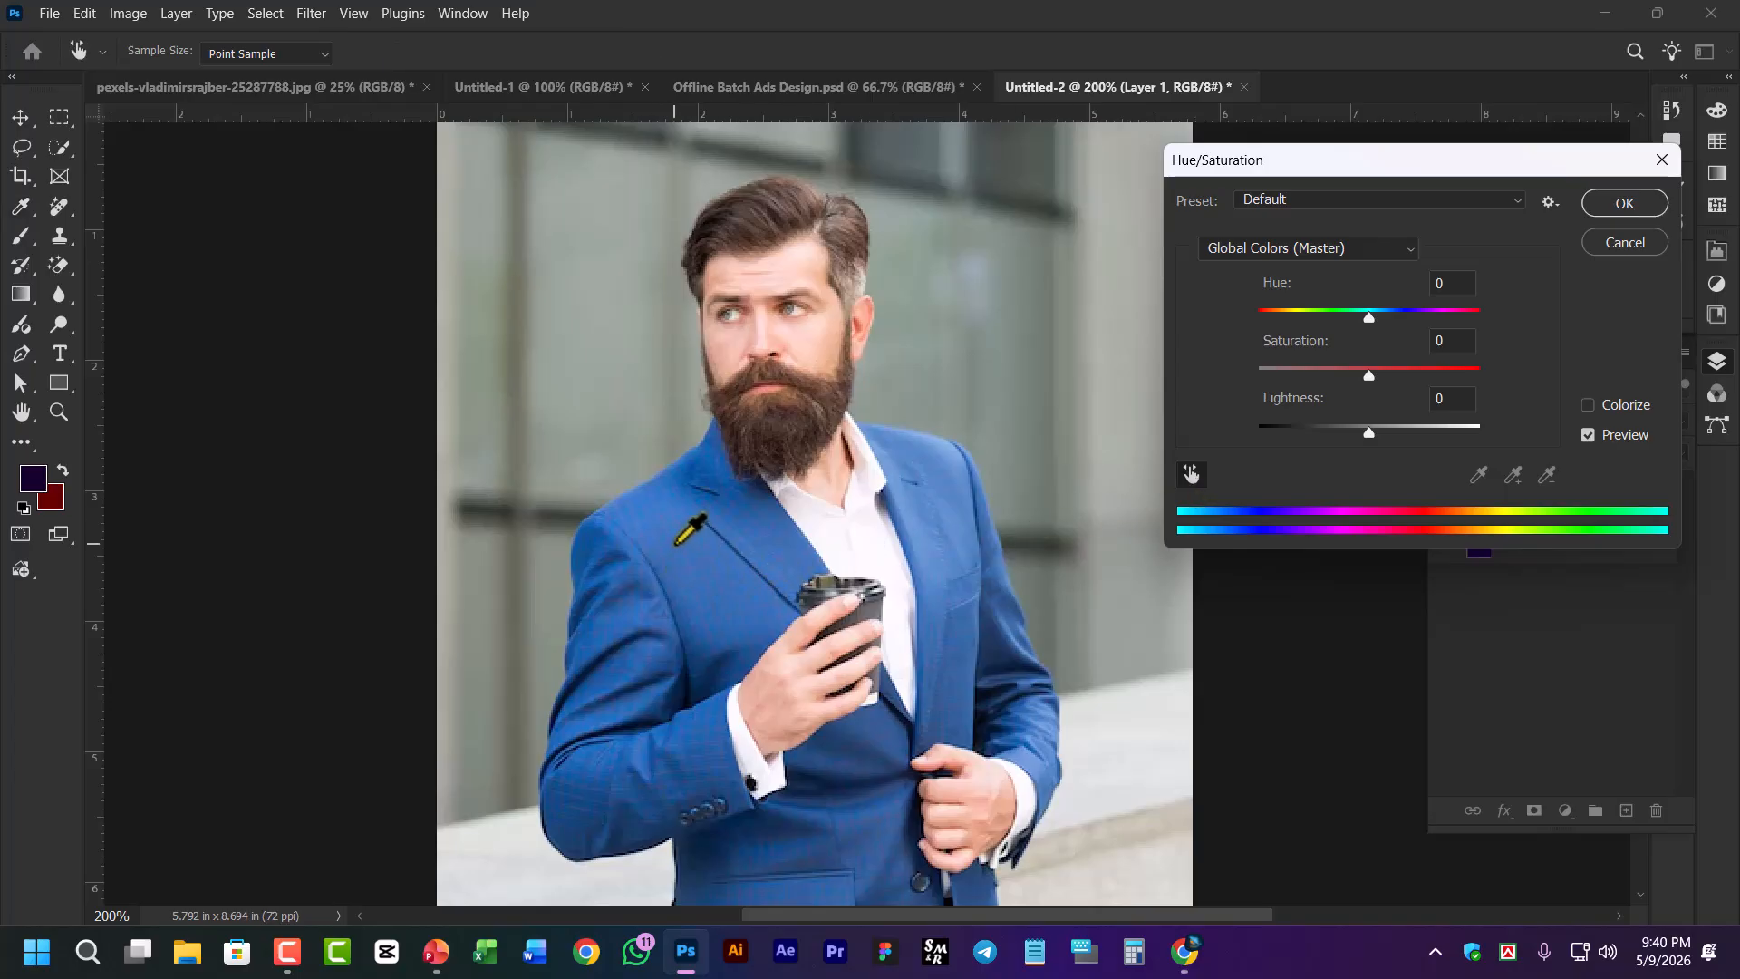
left_click(676, 544)
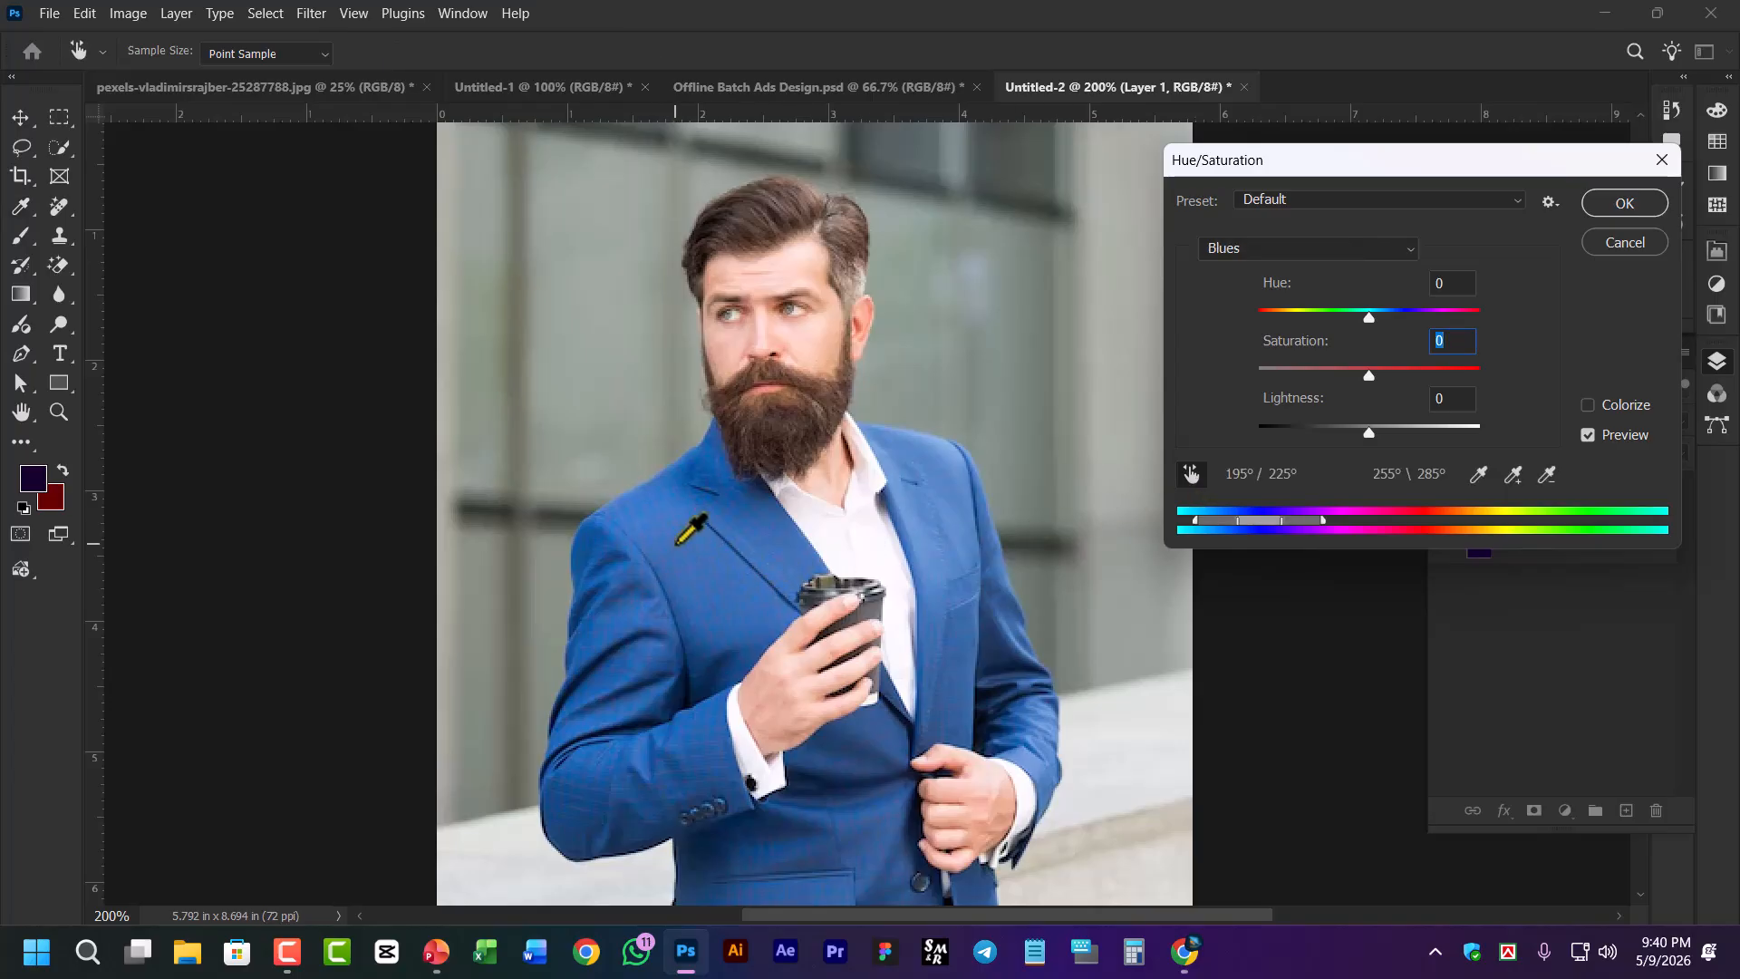
left_click(1251, 250)
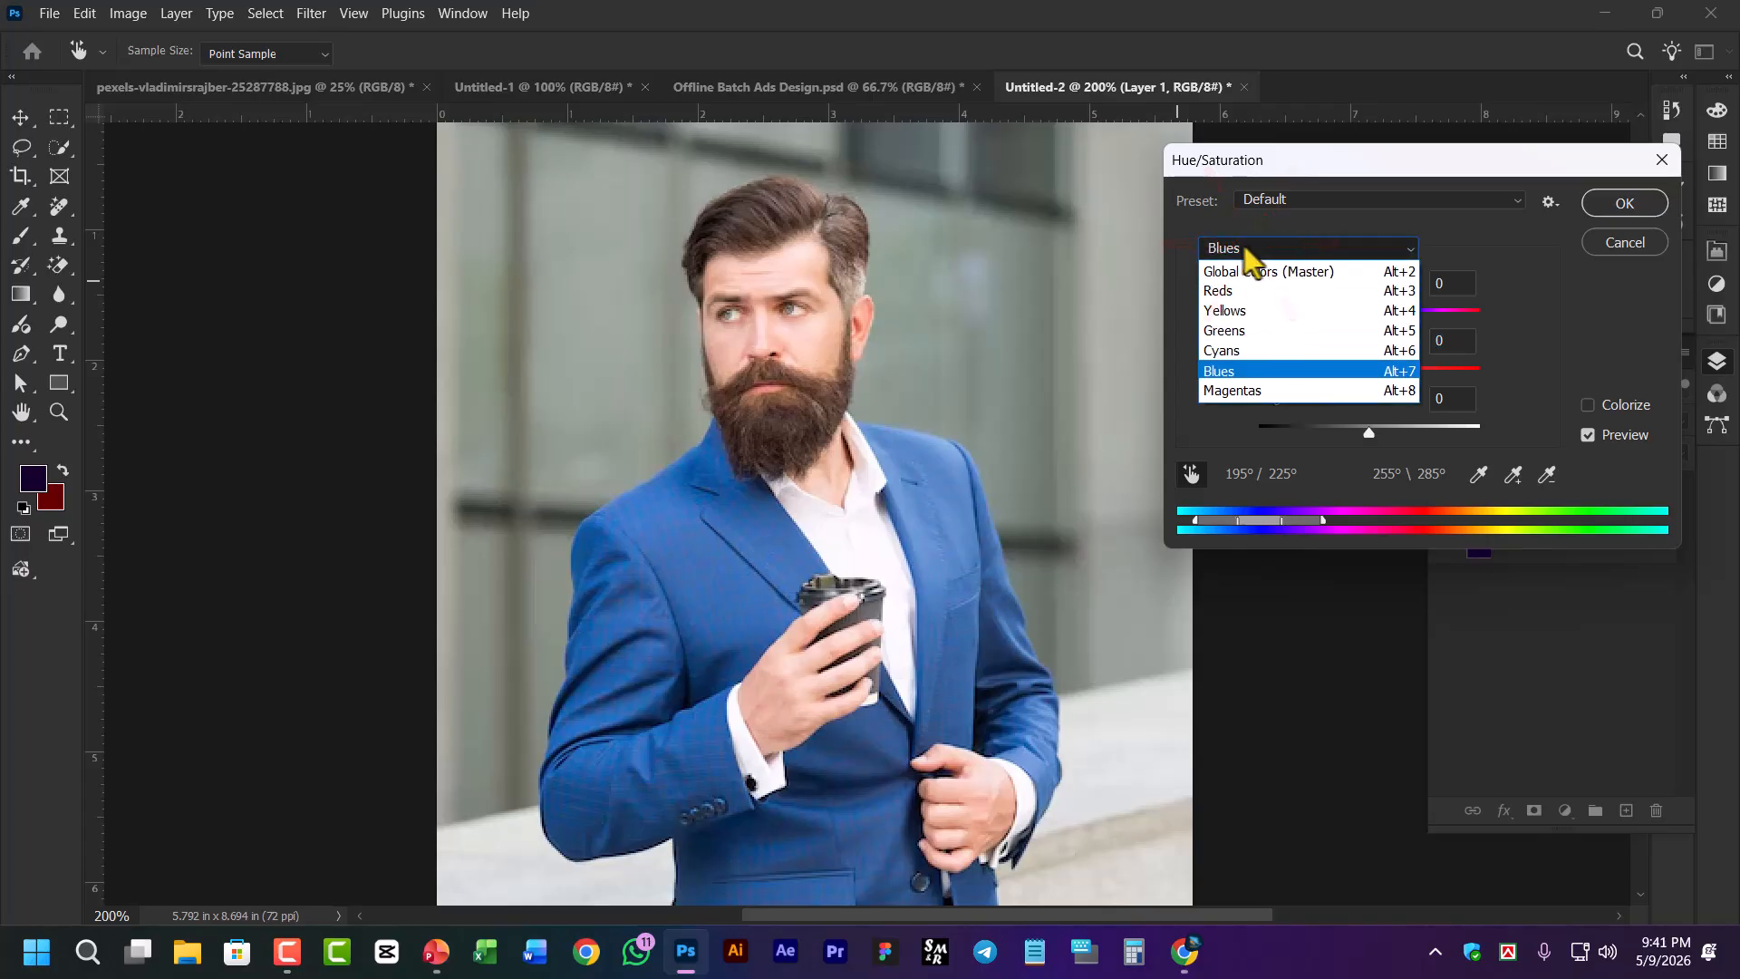
left_click(1185, 210)
Set the Blues hue to -180 and shift the affected color range to 175°/205° and 235°\265°
left_click_drag(1367, 319, 1225, 326)
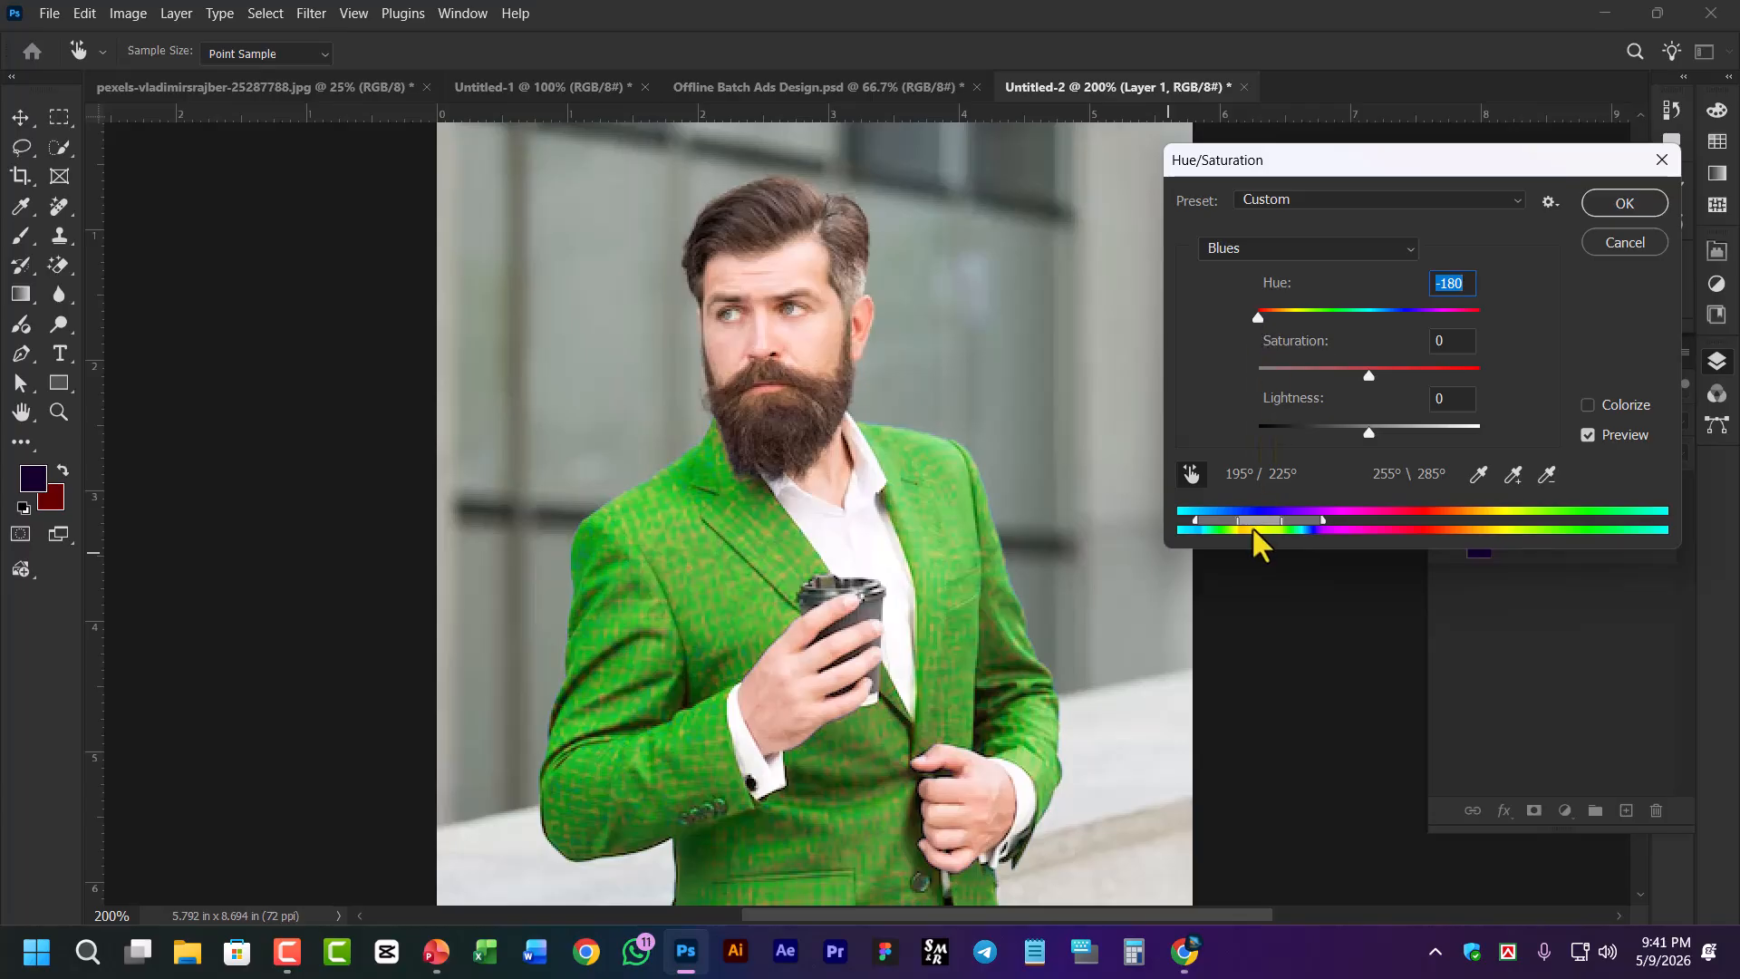
left_click_drag(1260, 524, 1226, 524)
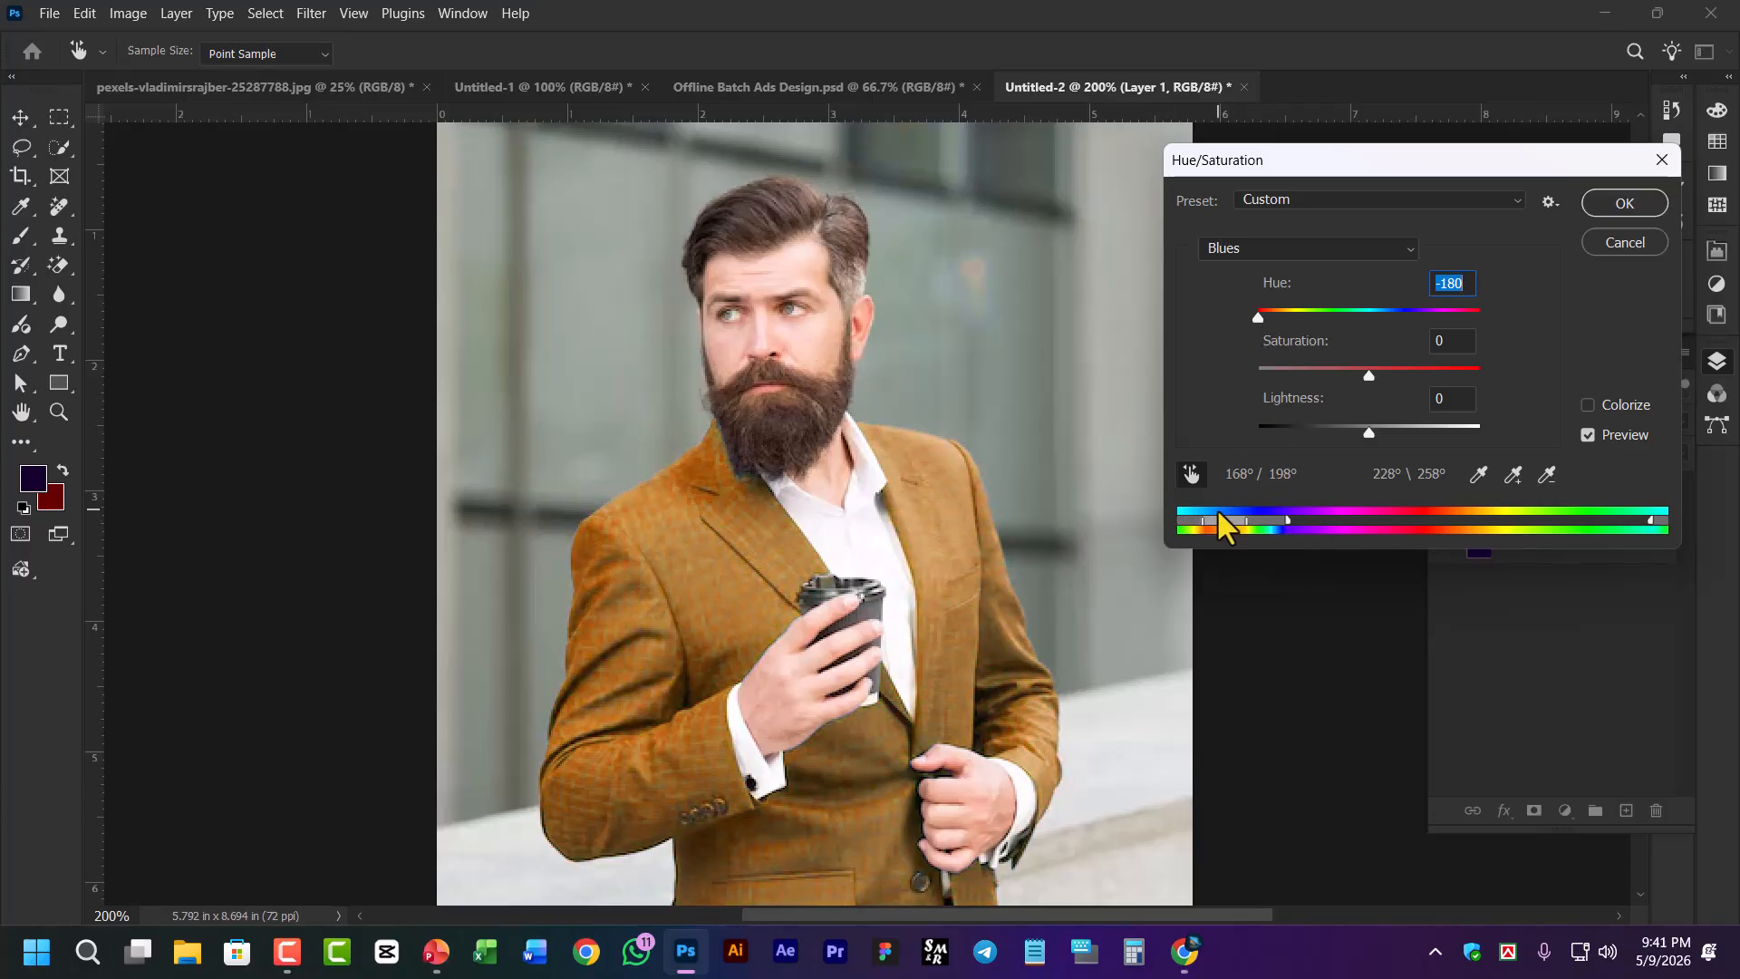
mouse_move(1252, 530)
left_mouse_down()
mouse_move(1219, 533)
mouse_move(1236, 530)
left_mouse_up()
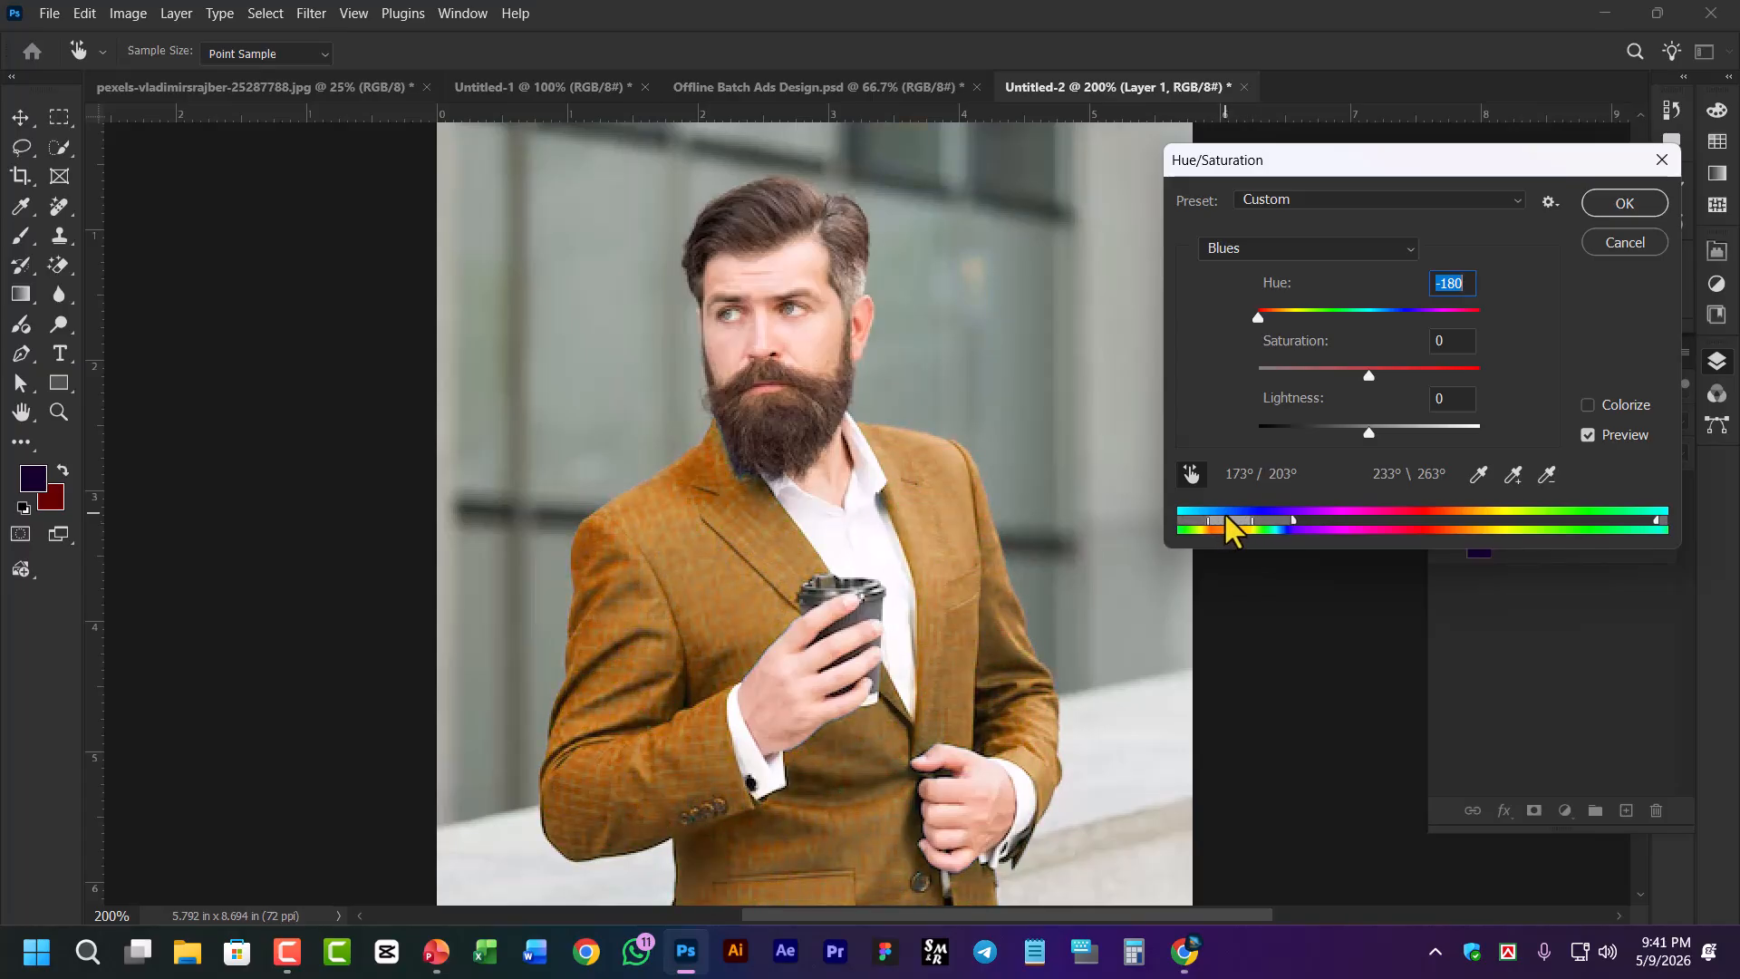
mouse_move(1237, 530)
left_mouse_down()
mouse_move(1392, 542)
mouse_move(1235, 539)
left_mouse_up()
Try the Blues range at 184°/214° and 244°\274°, return it to 175°/205° and 235°\265°, and cancel the Hue/Saturation adjustment
key("ctrl+minus")
key("ctrl+minus")
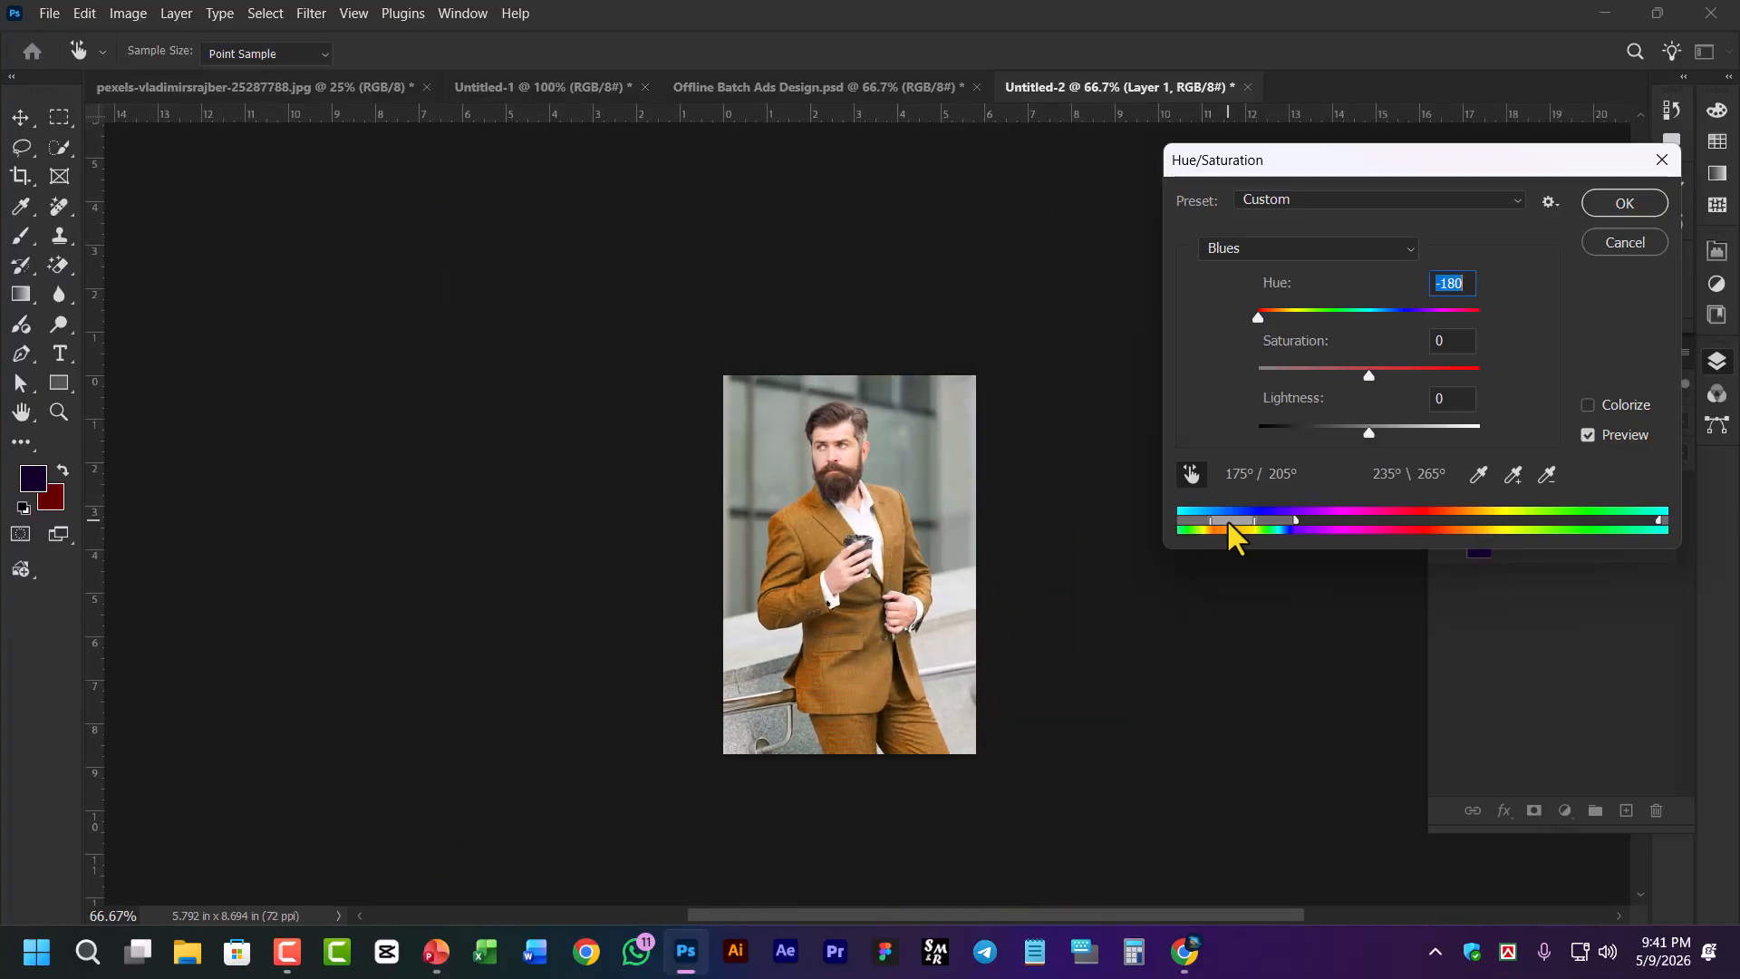
key("ctrl+plus")
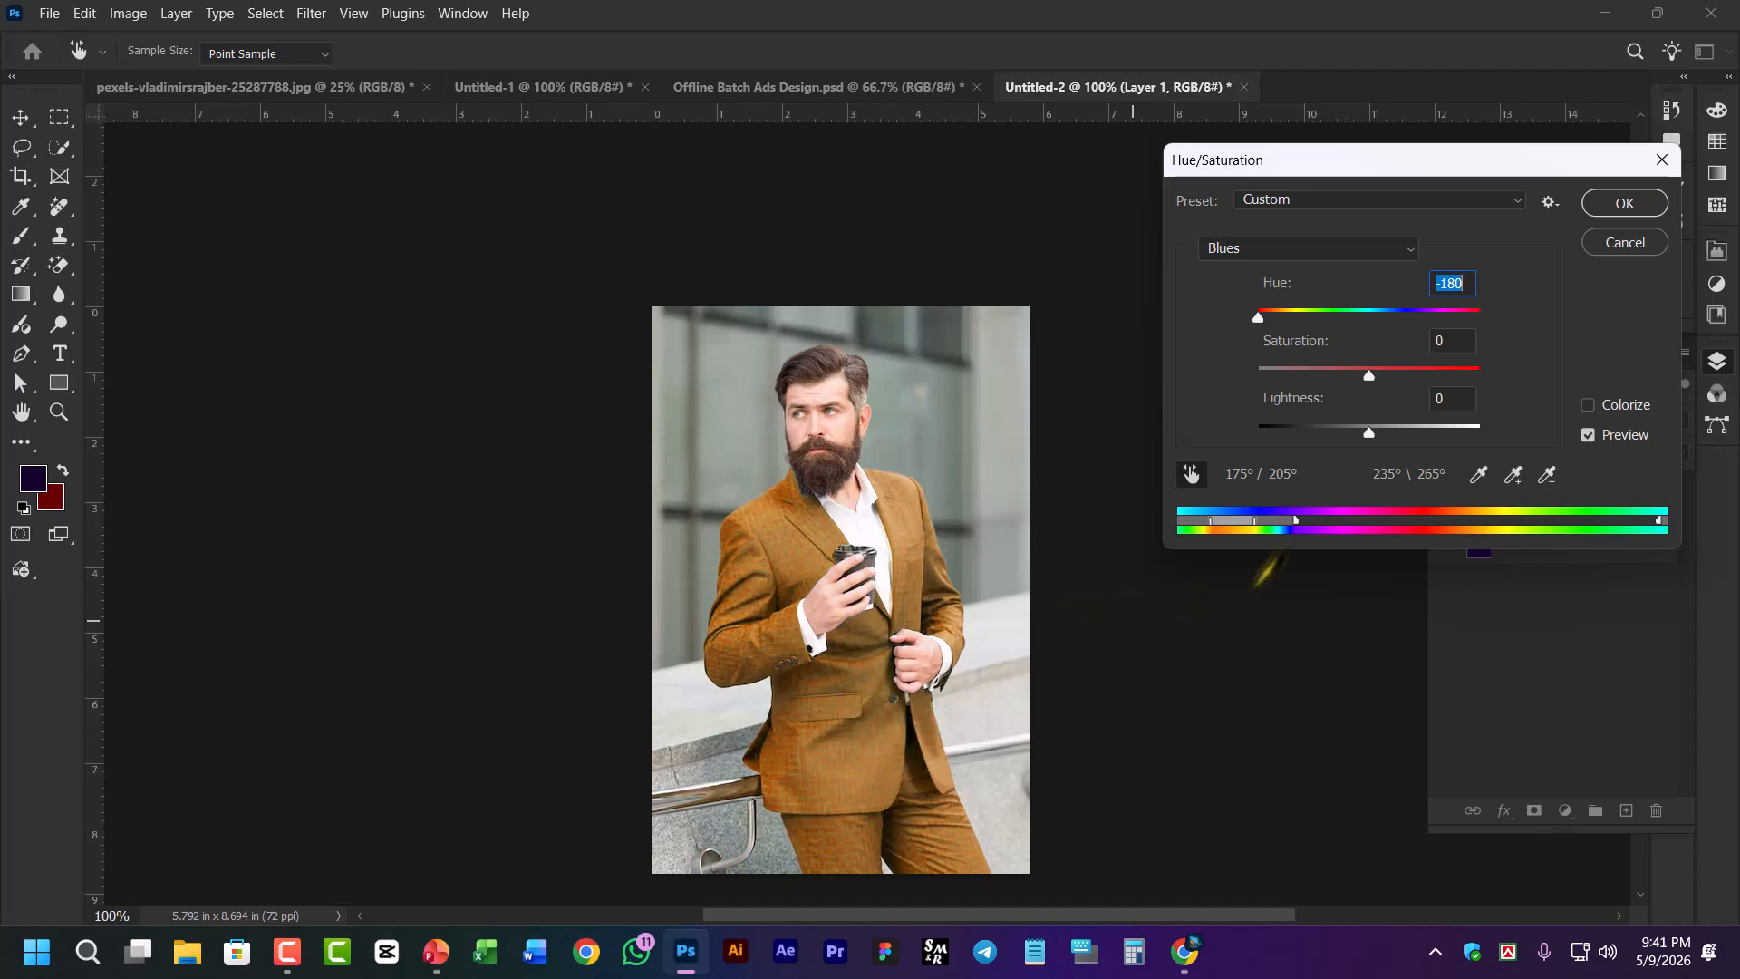
left_click_drag(1241, 534, 1252, 538)
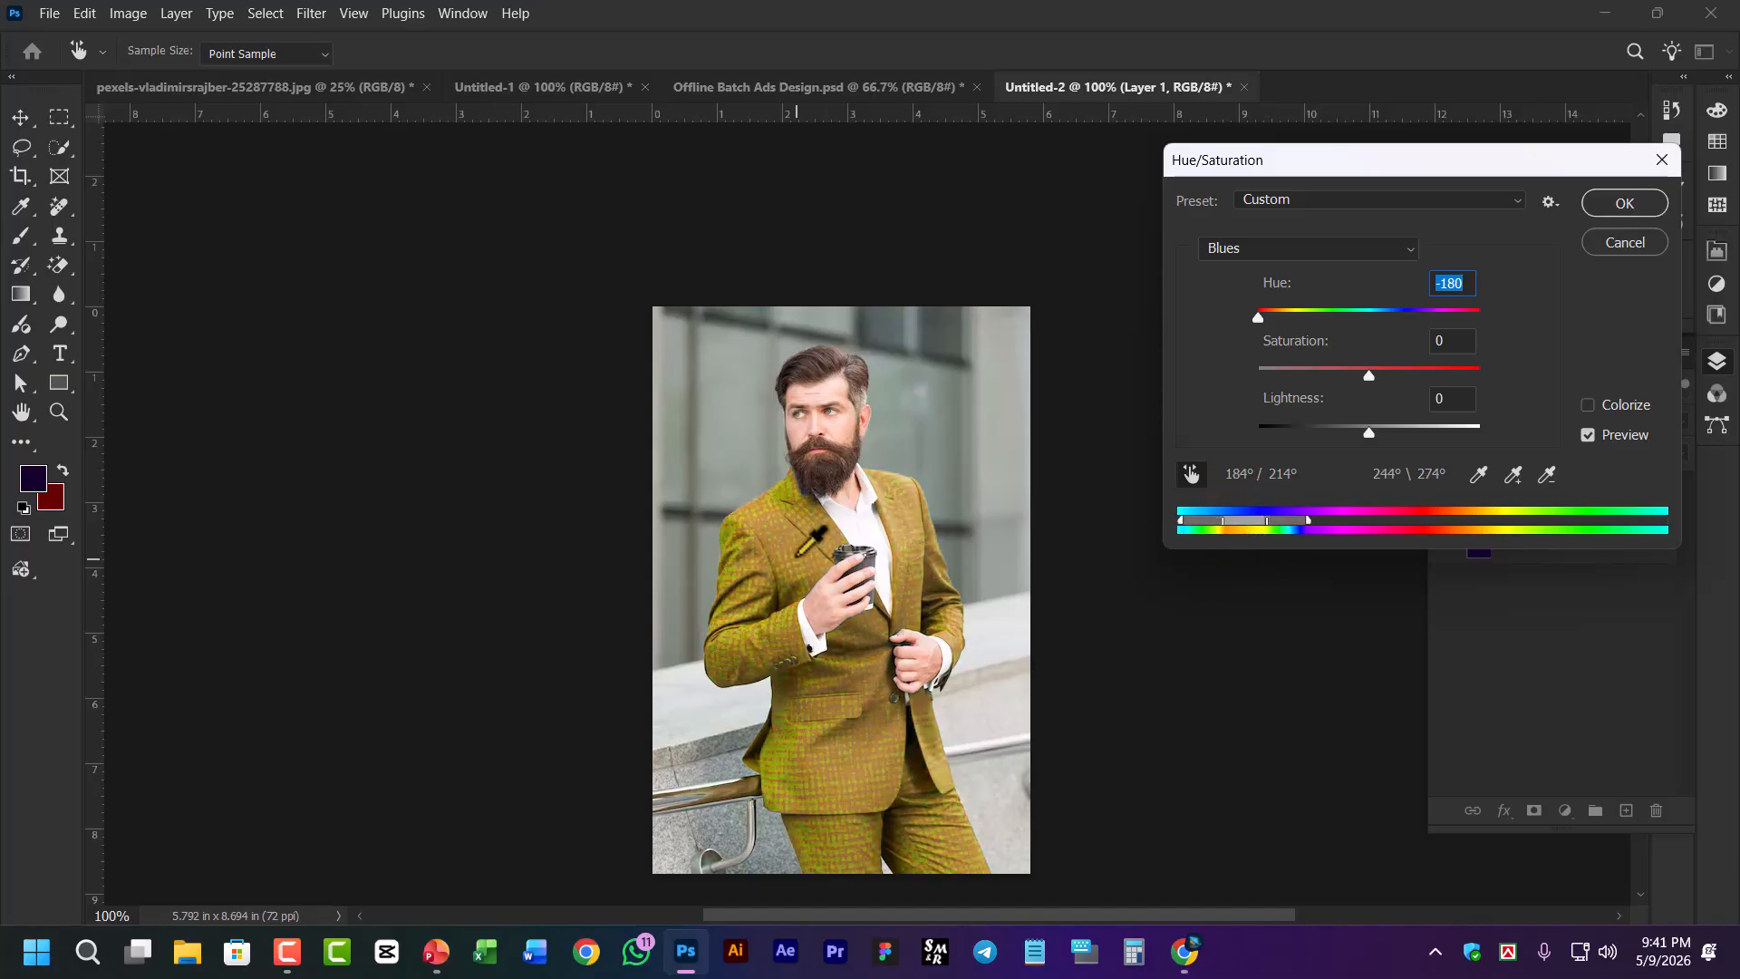
key("ctrl+plus")
key("ctrl+plus")
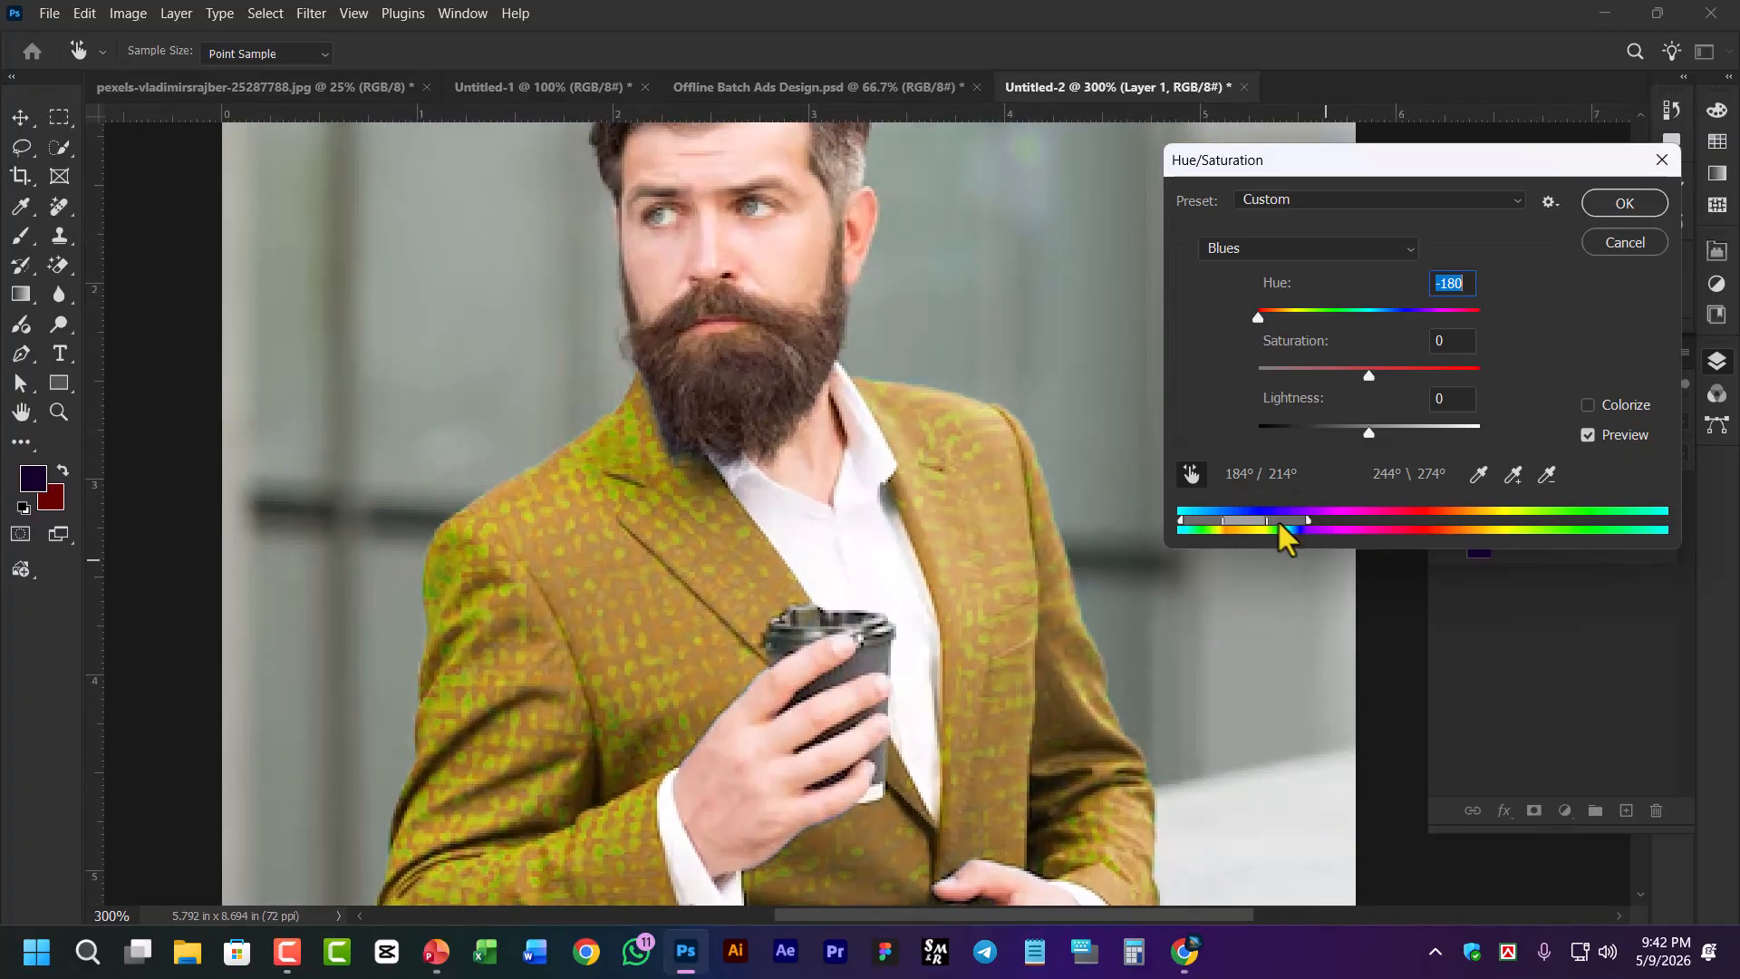
left_click_drag(1249, 530, 1244, 533)
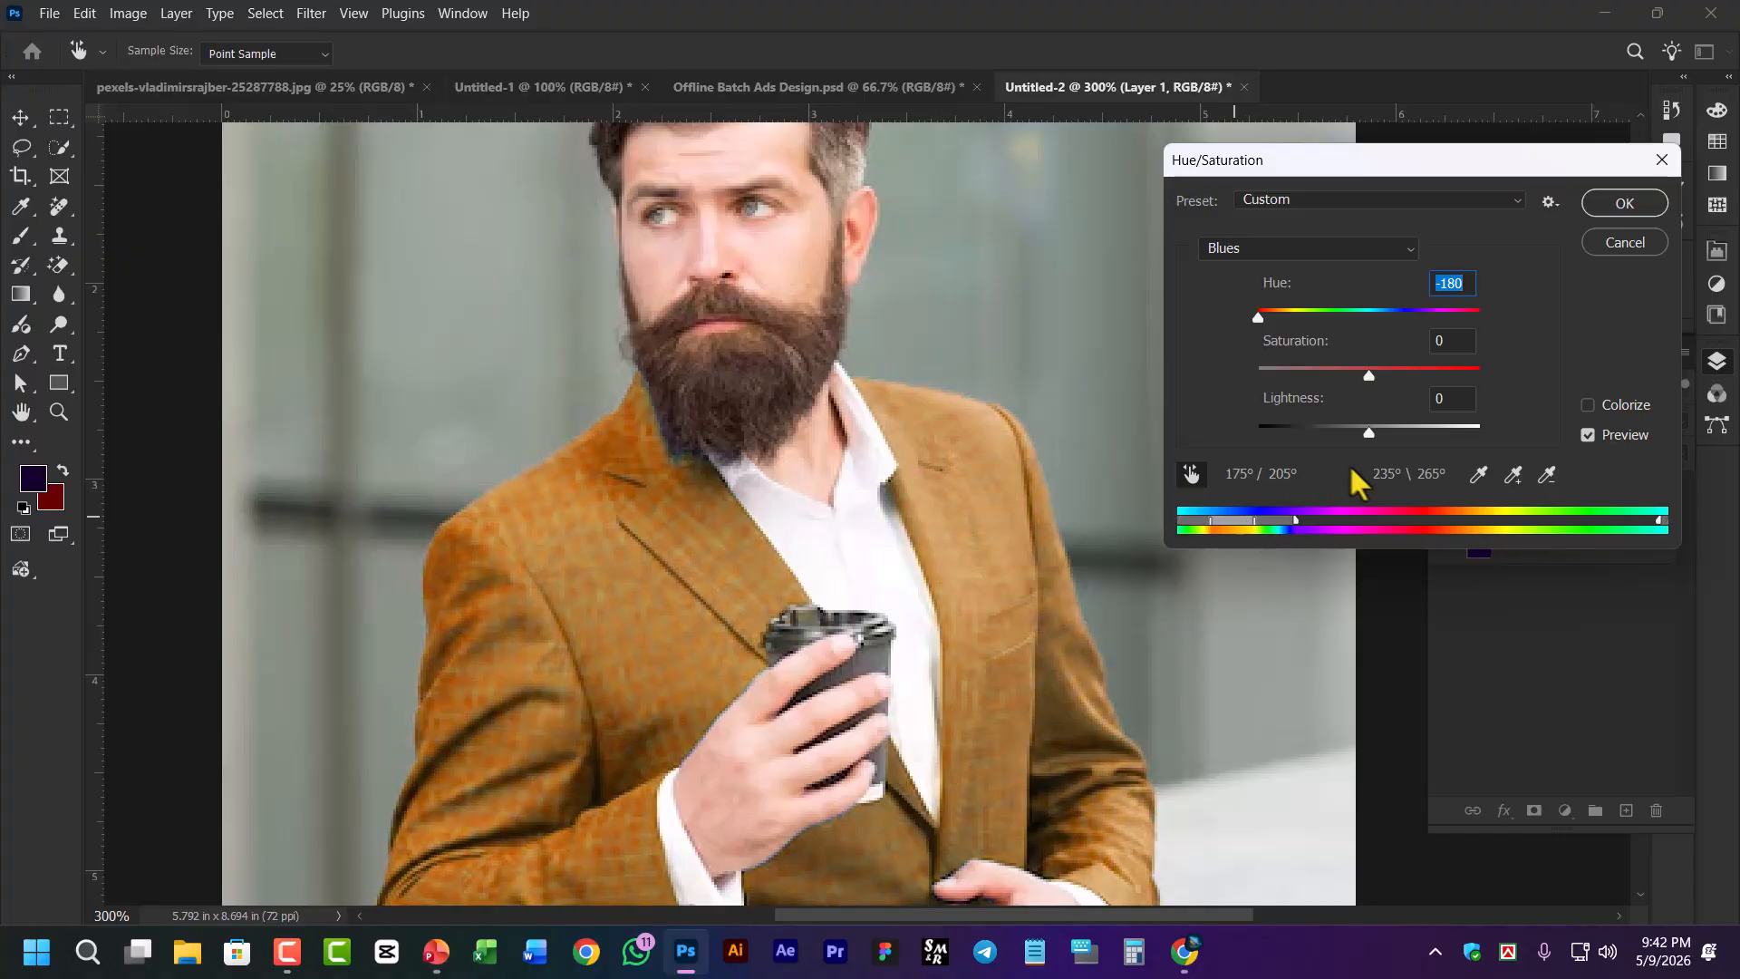
left_click(1632, 245)
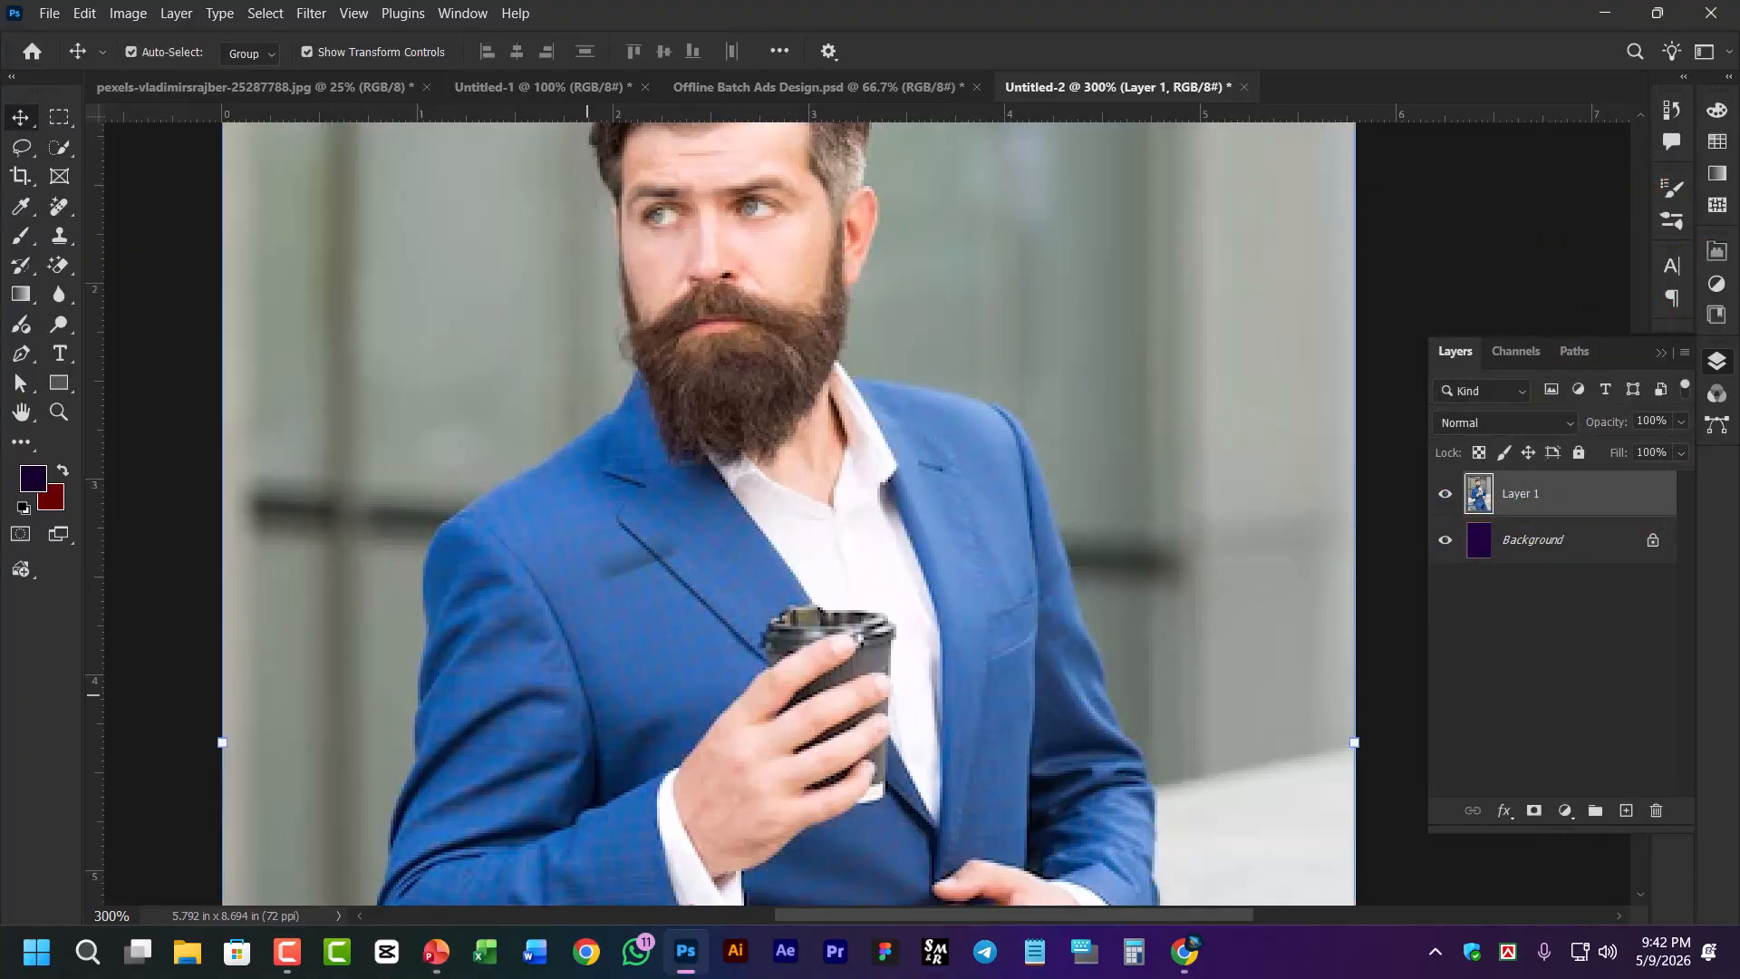
Close the Untitled-2 document with the blue suit photo without saving it
key("ctrl+minus")
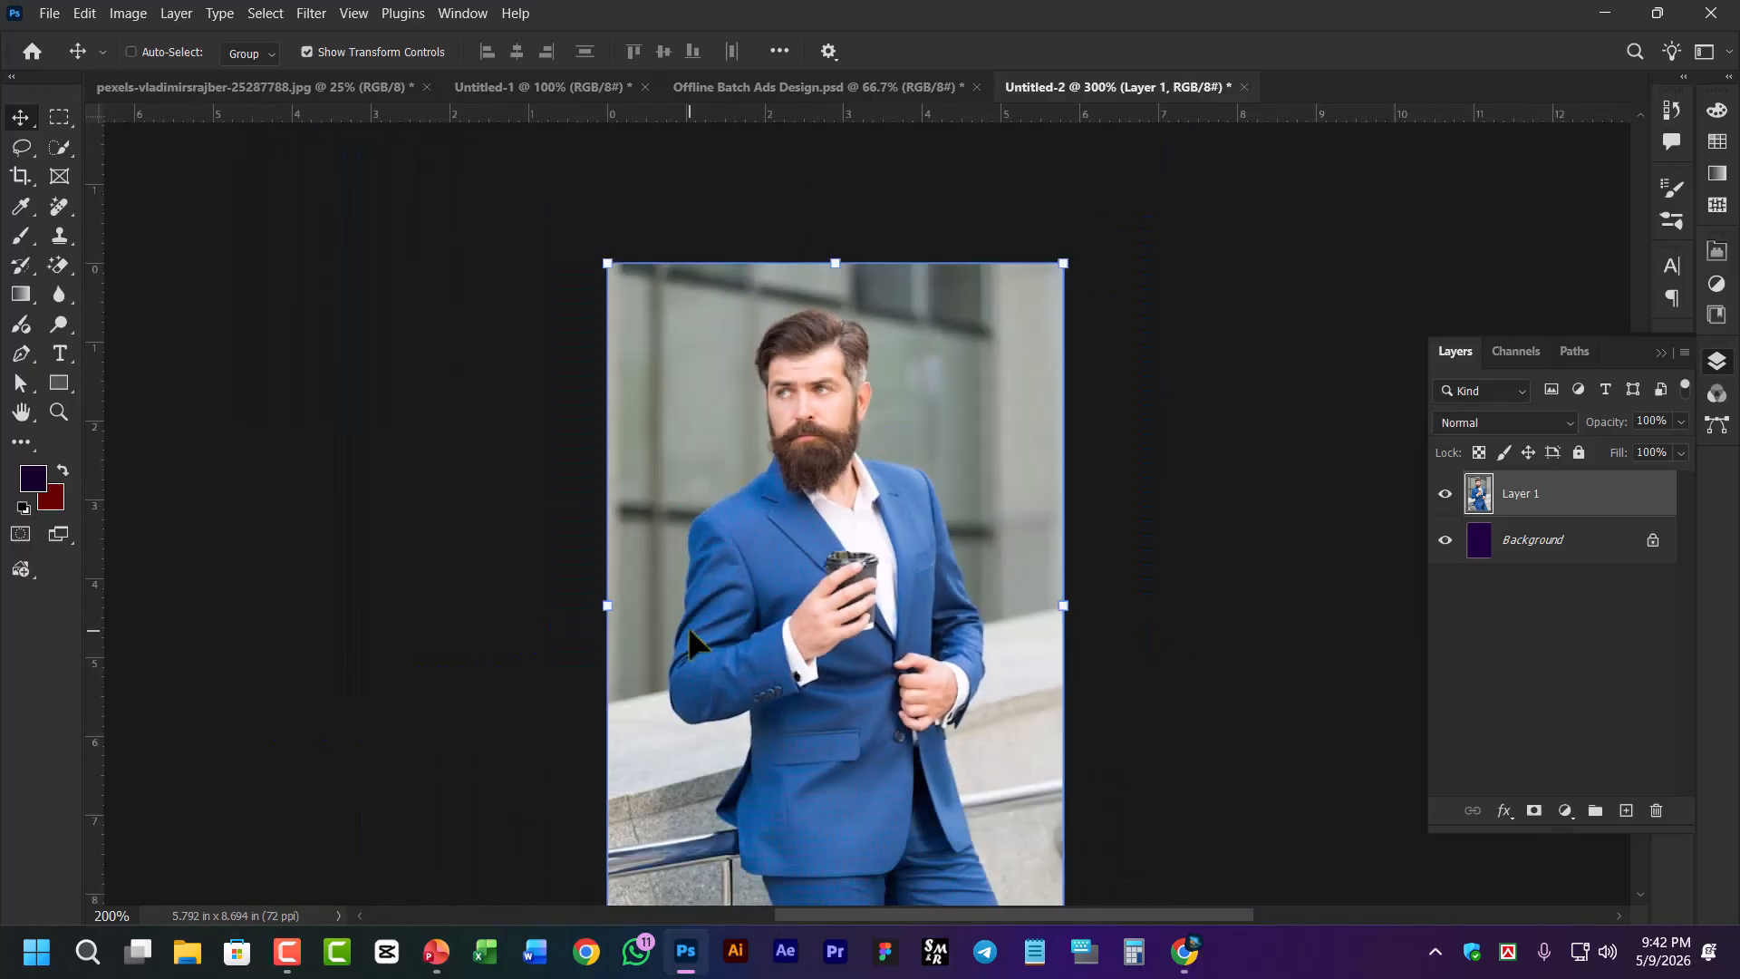
key("ctrl+minus")
key("ctrl+w")
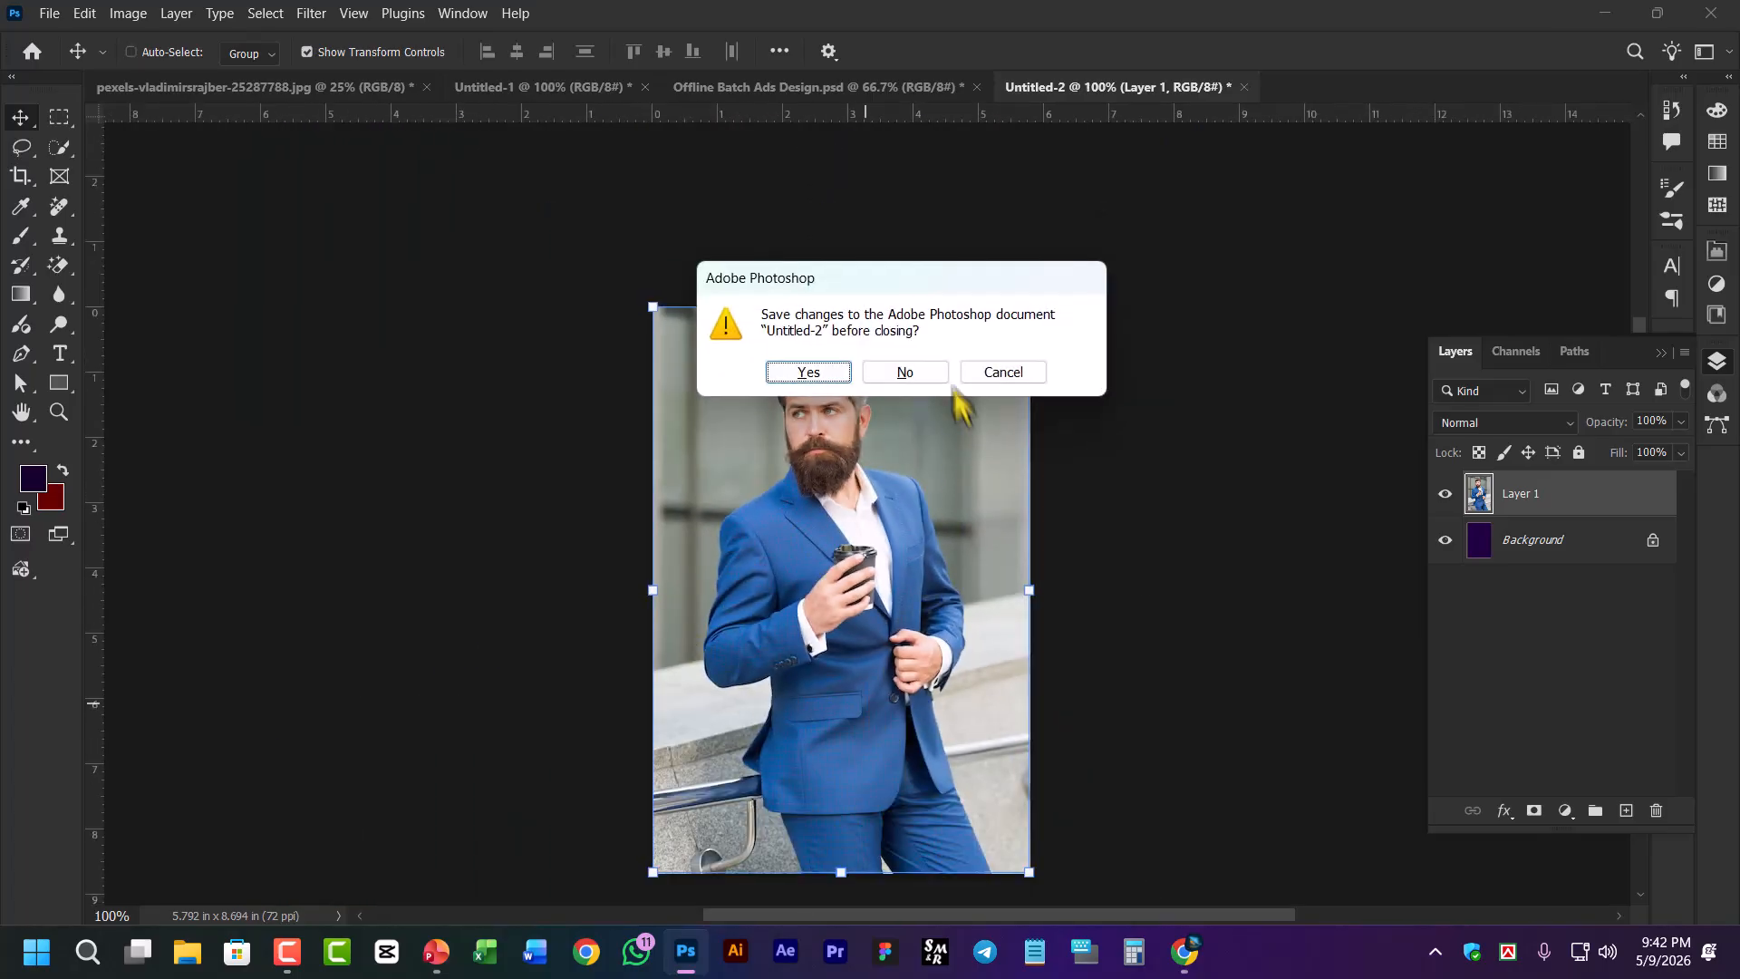
left_click(929, 372)
In Chrome, find and copy the Dream Decoder Dictionary photo of a man in a blue suit, and return to Photoshop
left_click(1605, 13)
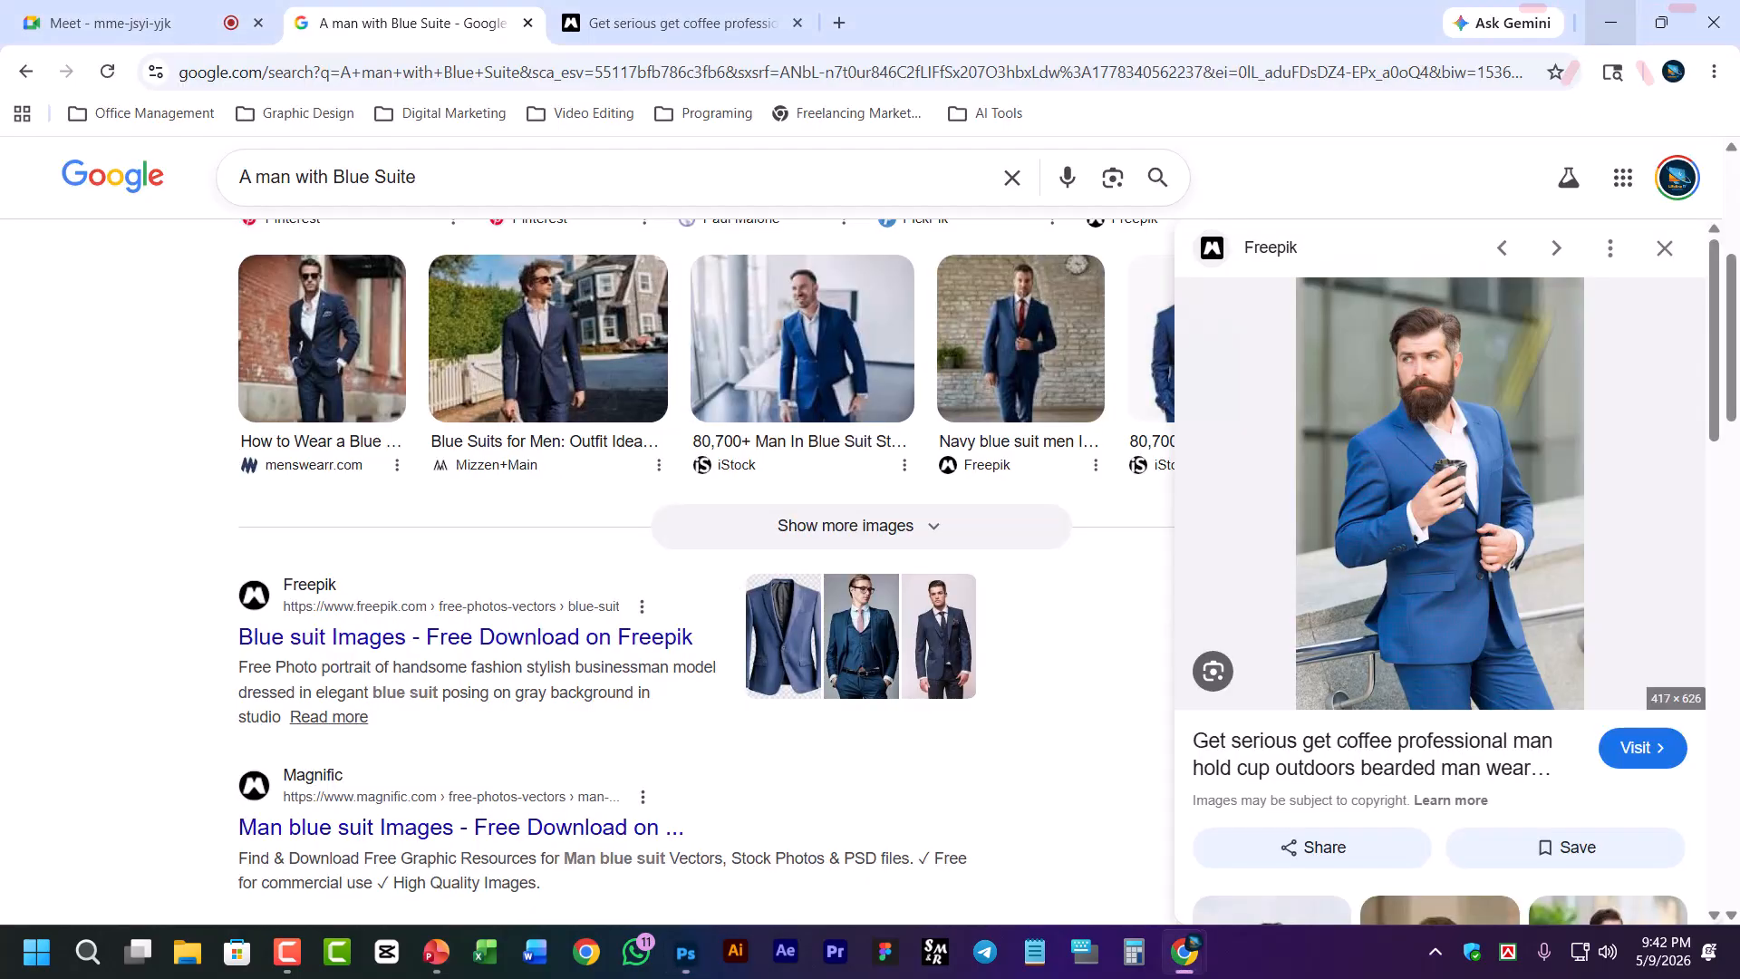
scroll(1541, 816, "down", 5)
left_click(1605, 796)
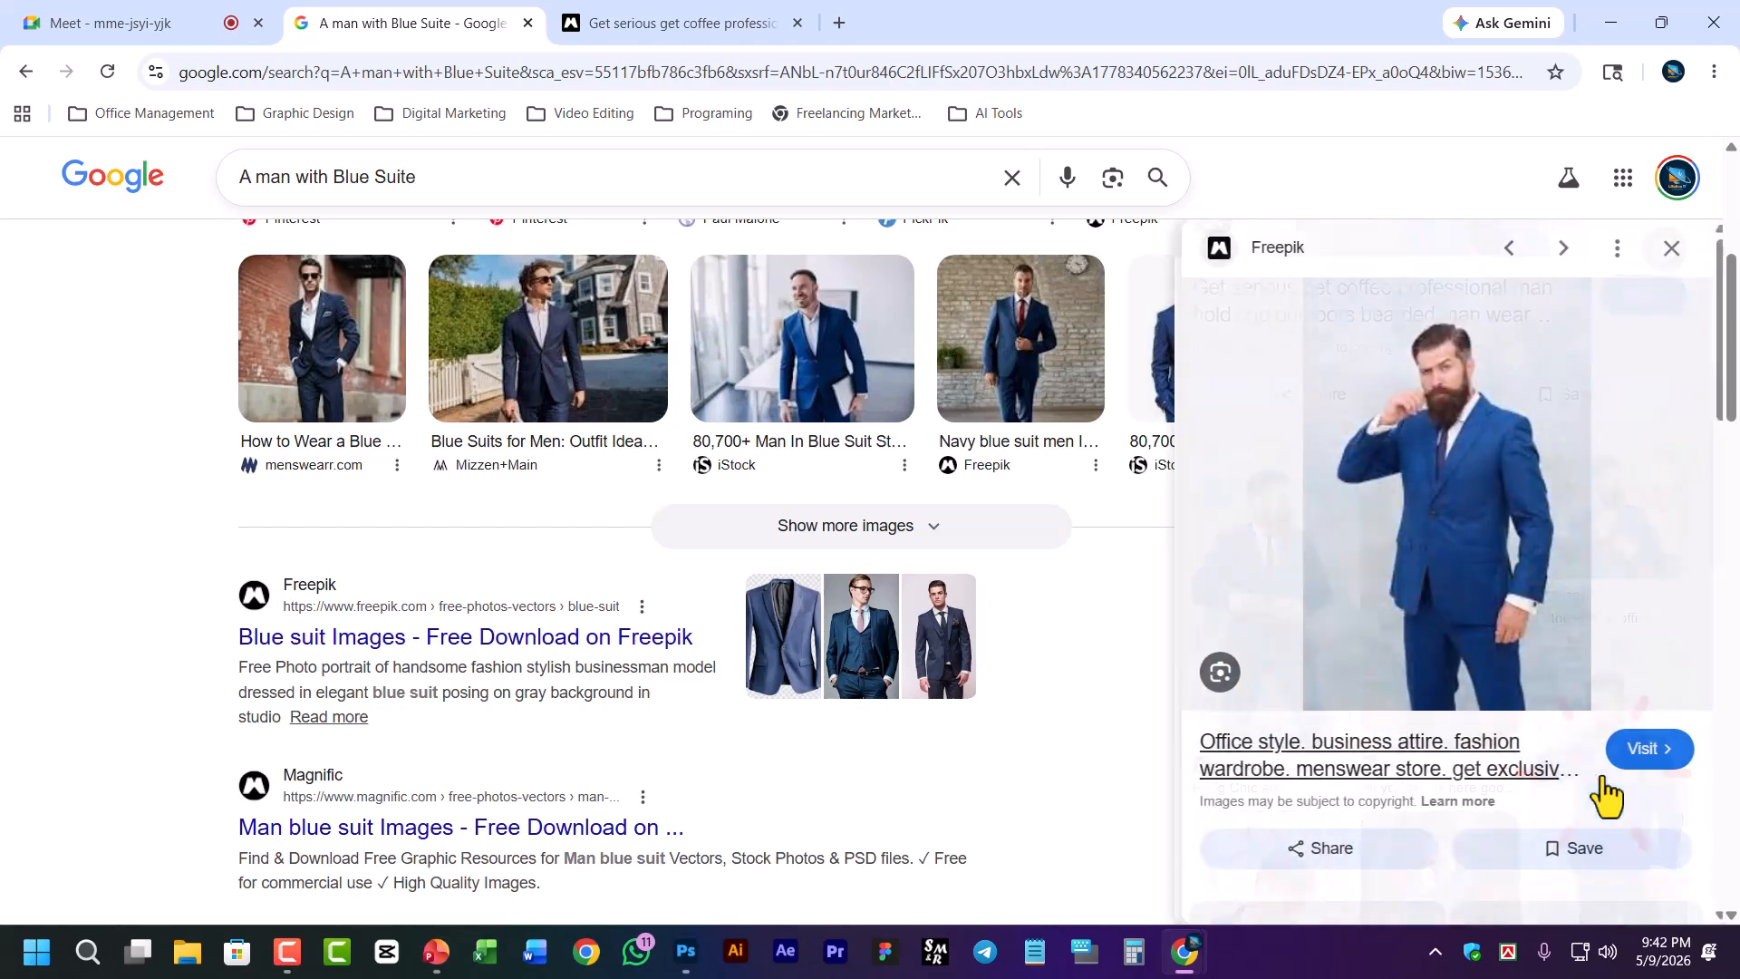
left_click(873, 398)
scroll(1569, 635, "down", 5)
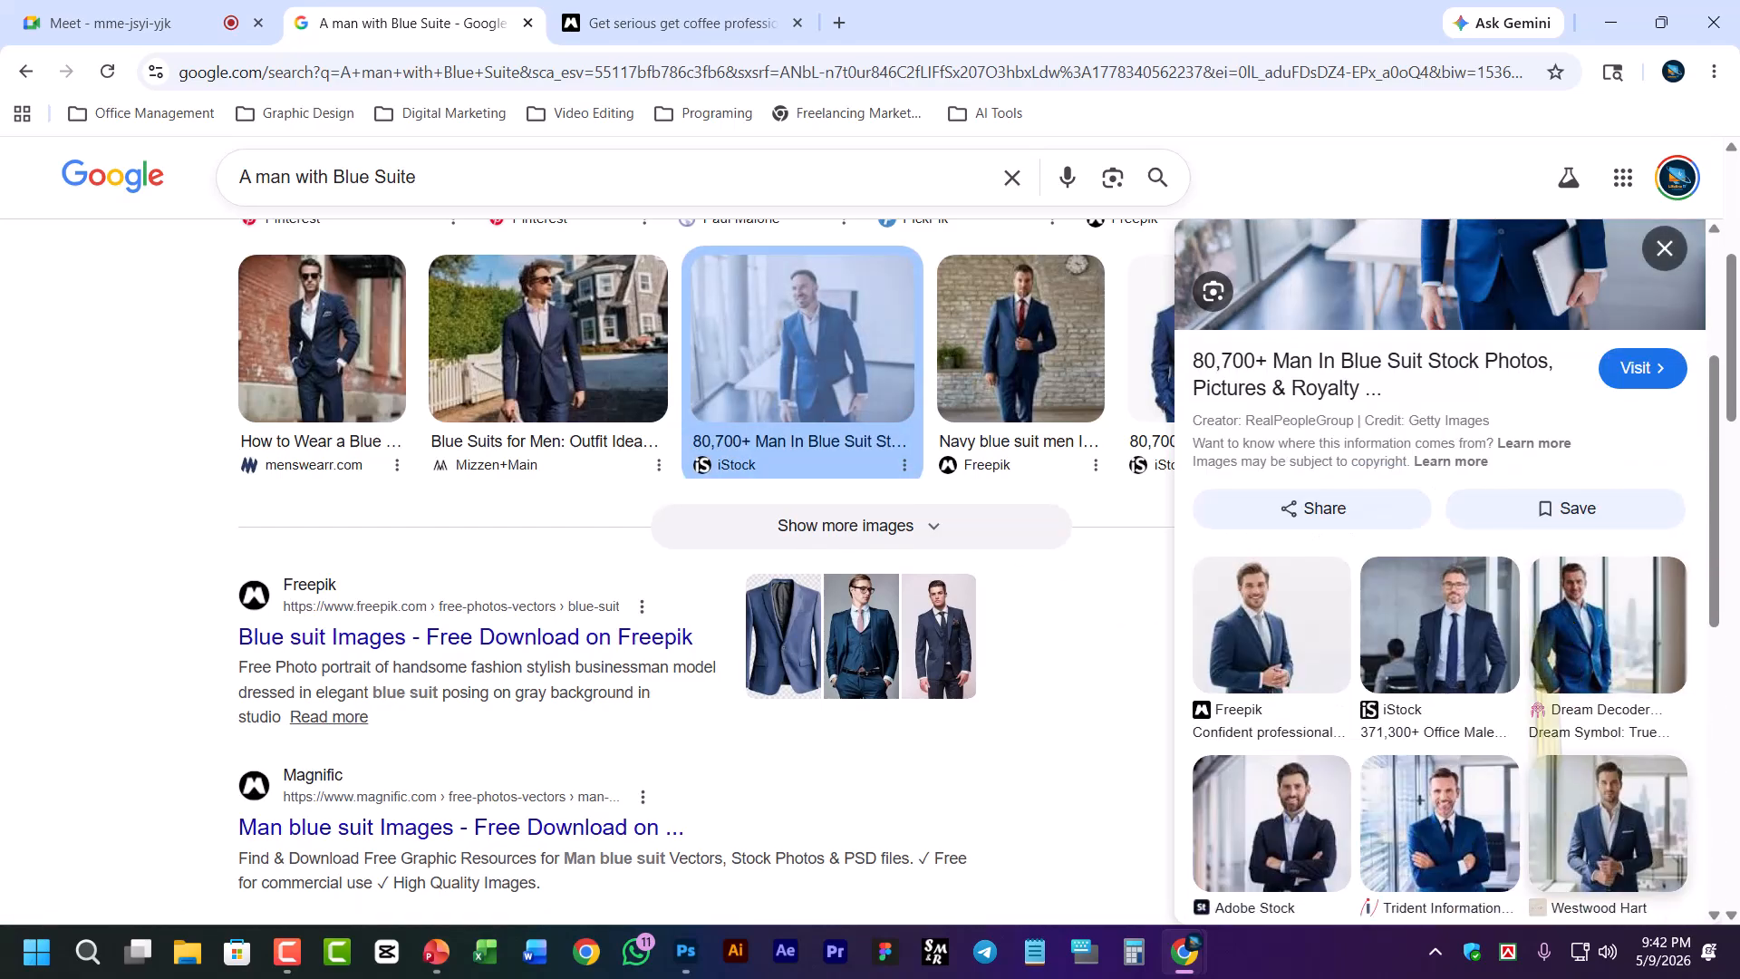
scroll(1612, 668, "down", 5)
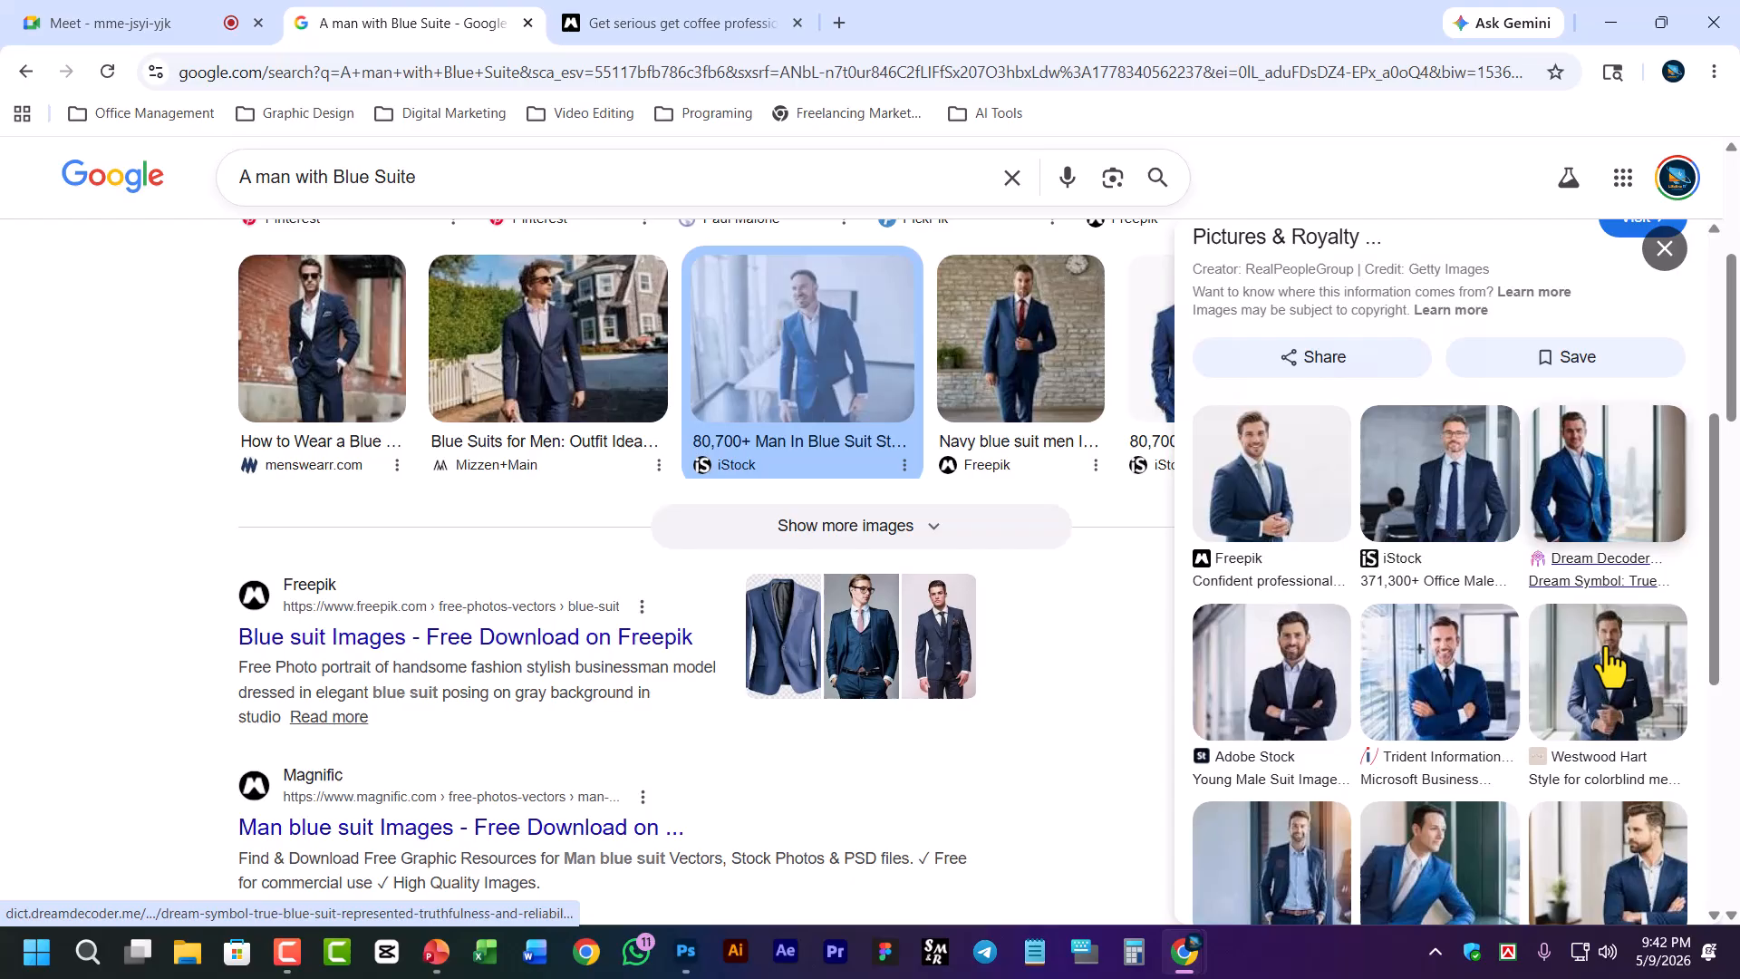
left_click(1600, 528)
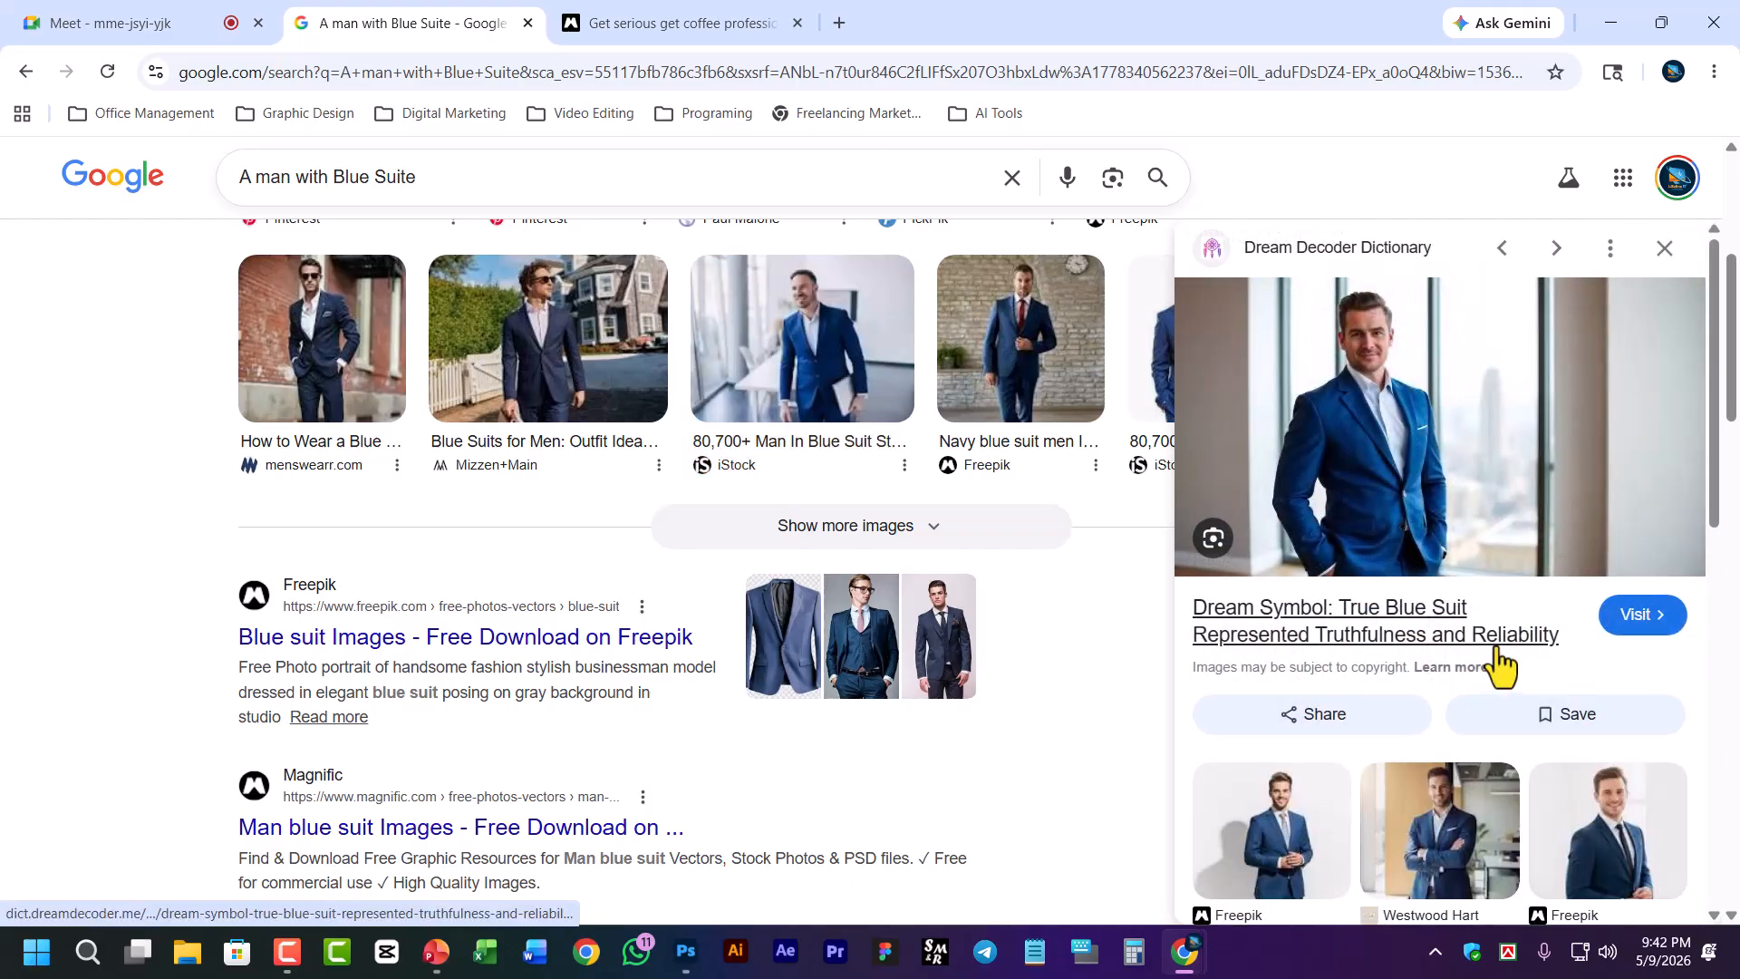
right_click(1418, 447)
left_click(1233, 745)
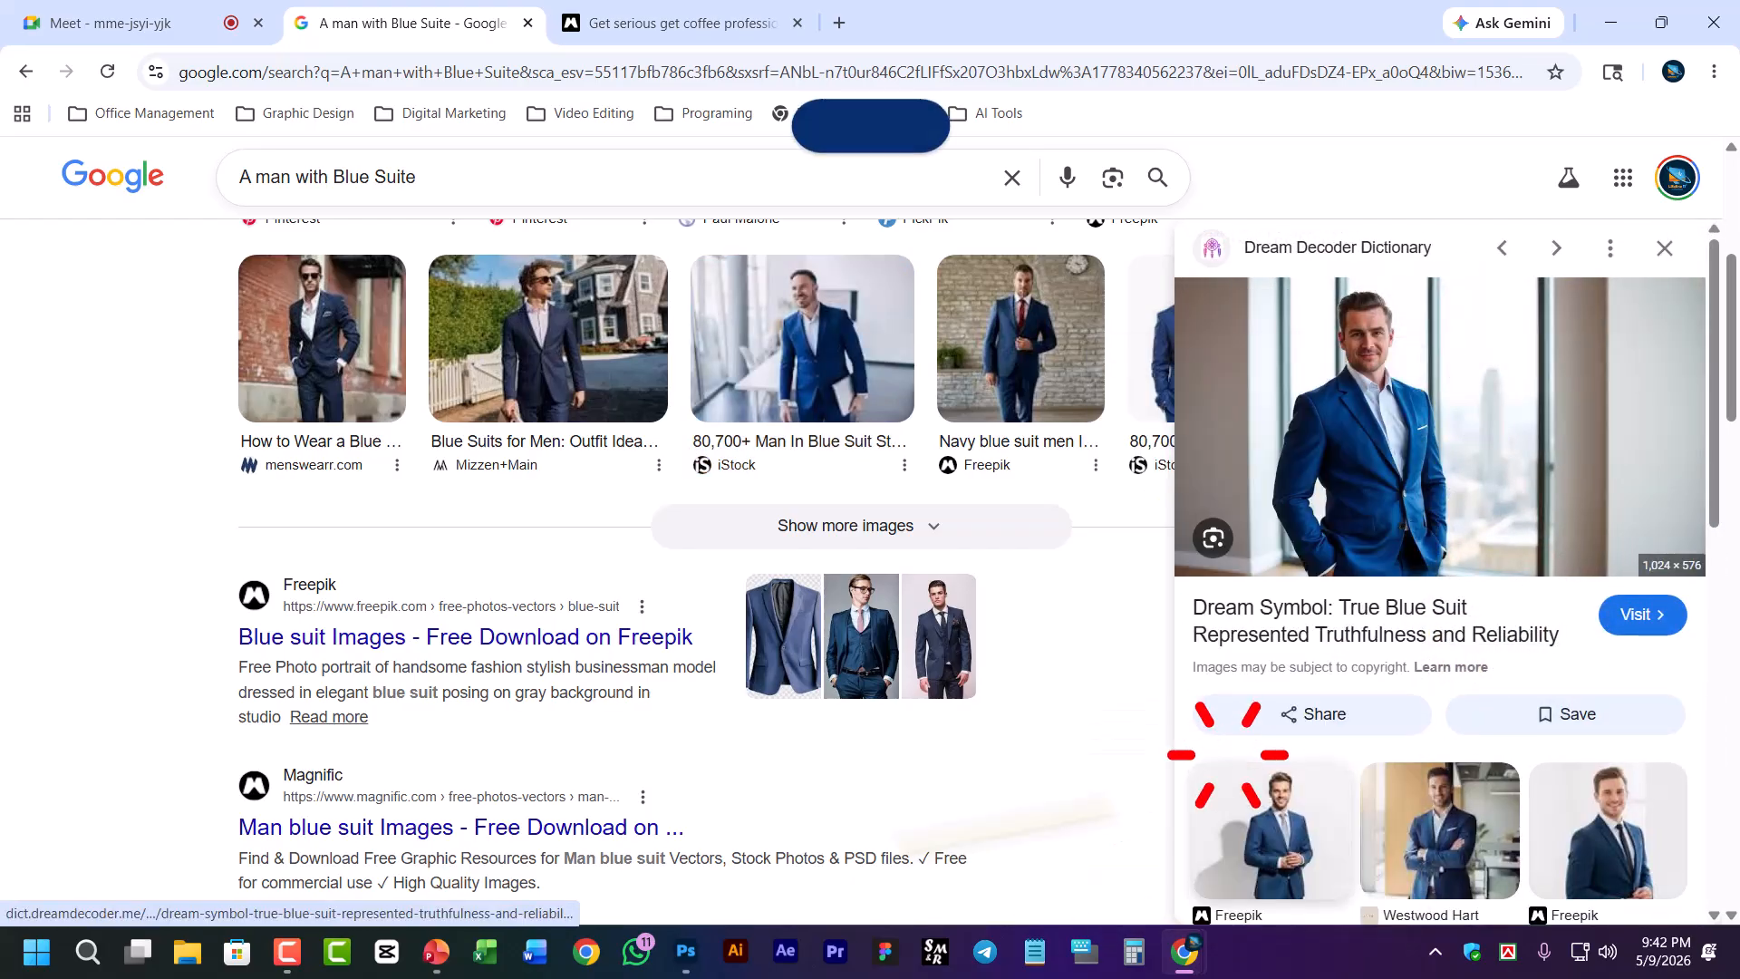
left_click(686, 952)
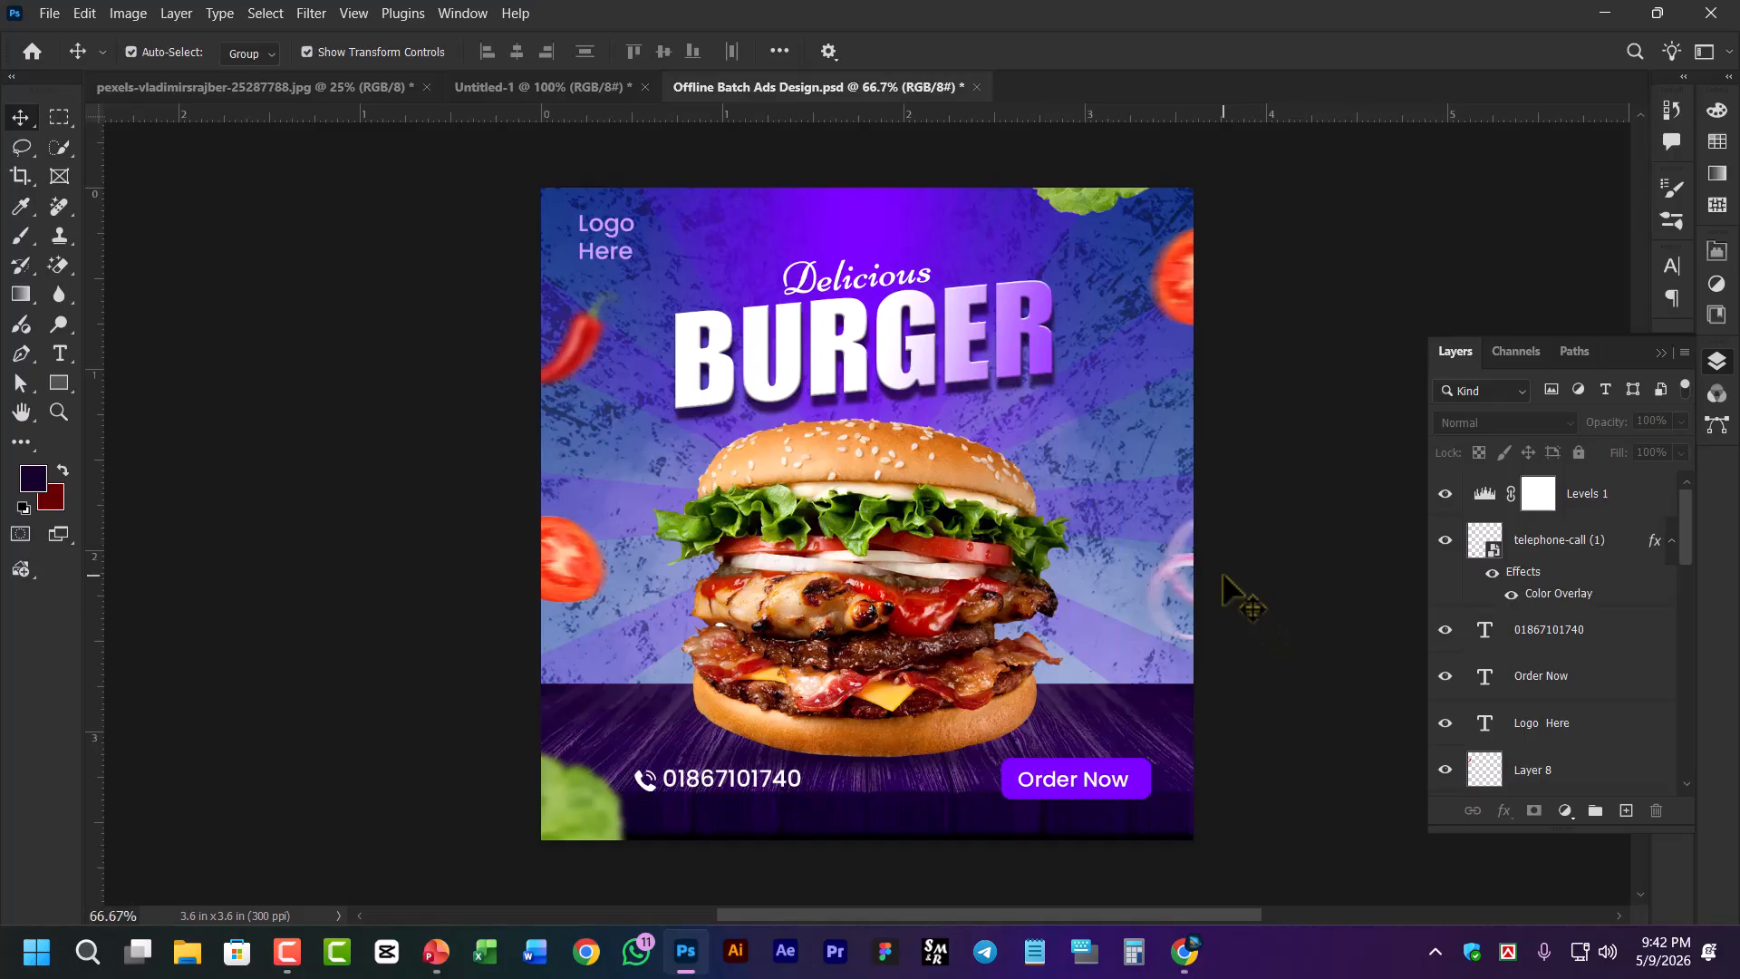
Create a new document from the copied photo's dimensions, paste the photo of the man in the blue suit, and merge the visible layers
key("ctrl+n")
left_click(1266, 789)
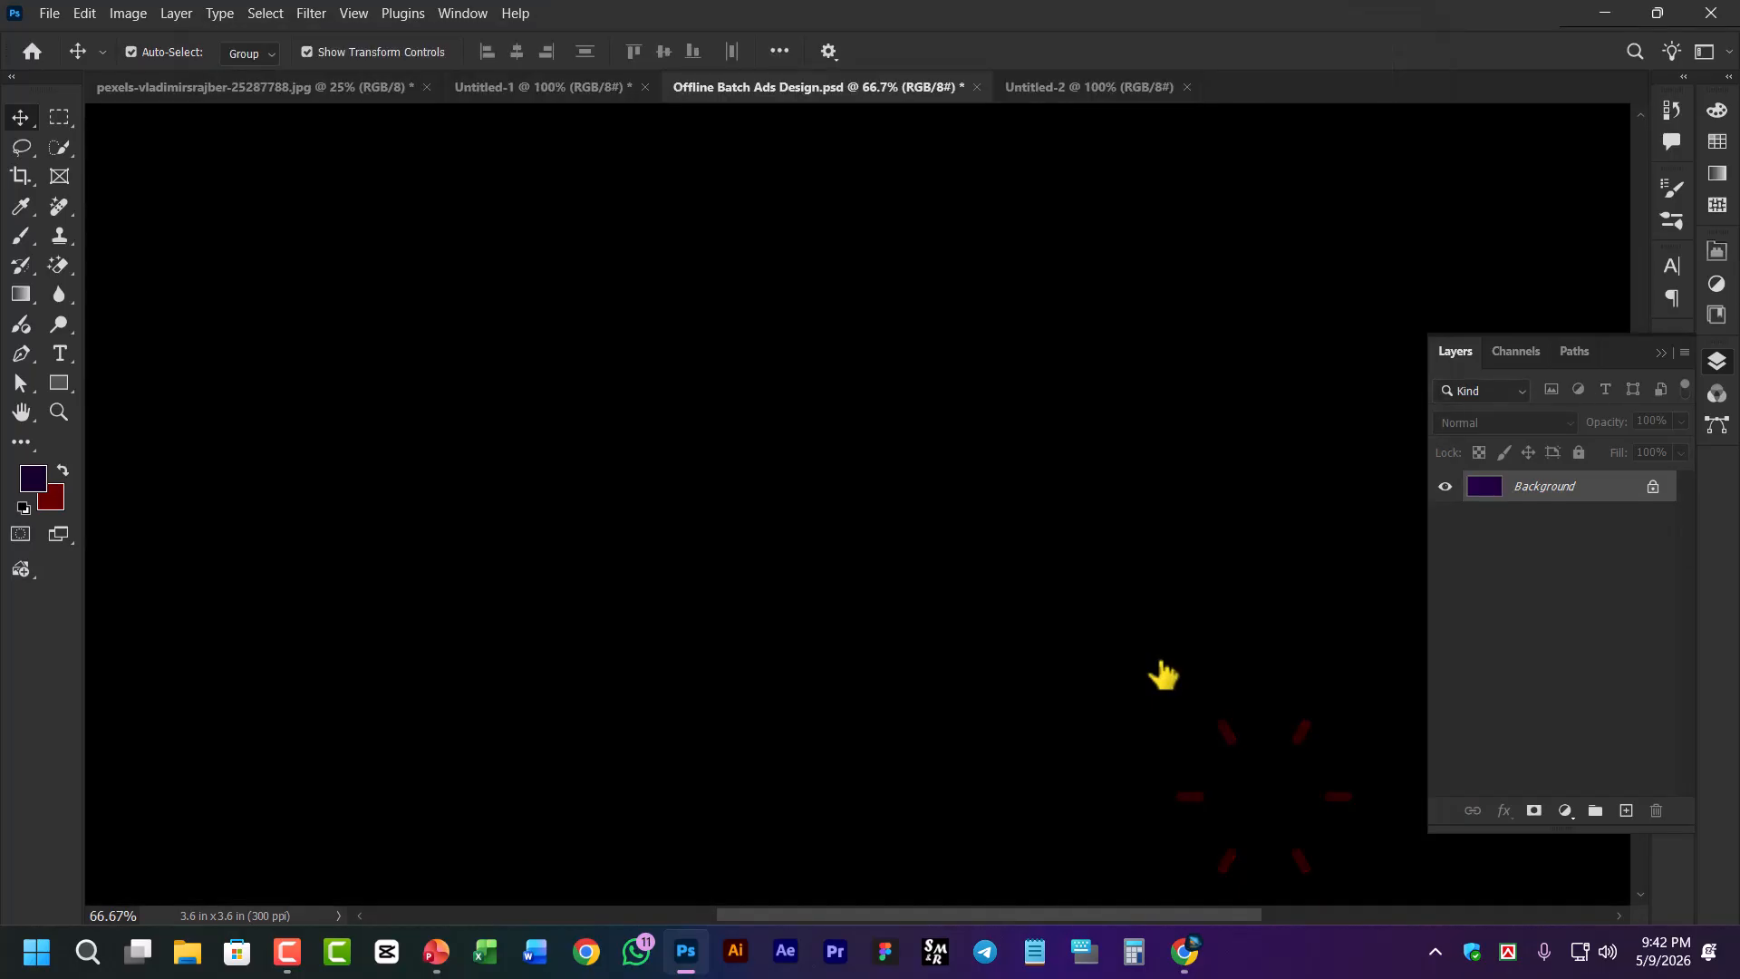
key("ctrl+v")
key("ctrl+shift+e")
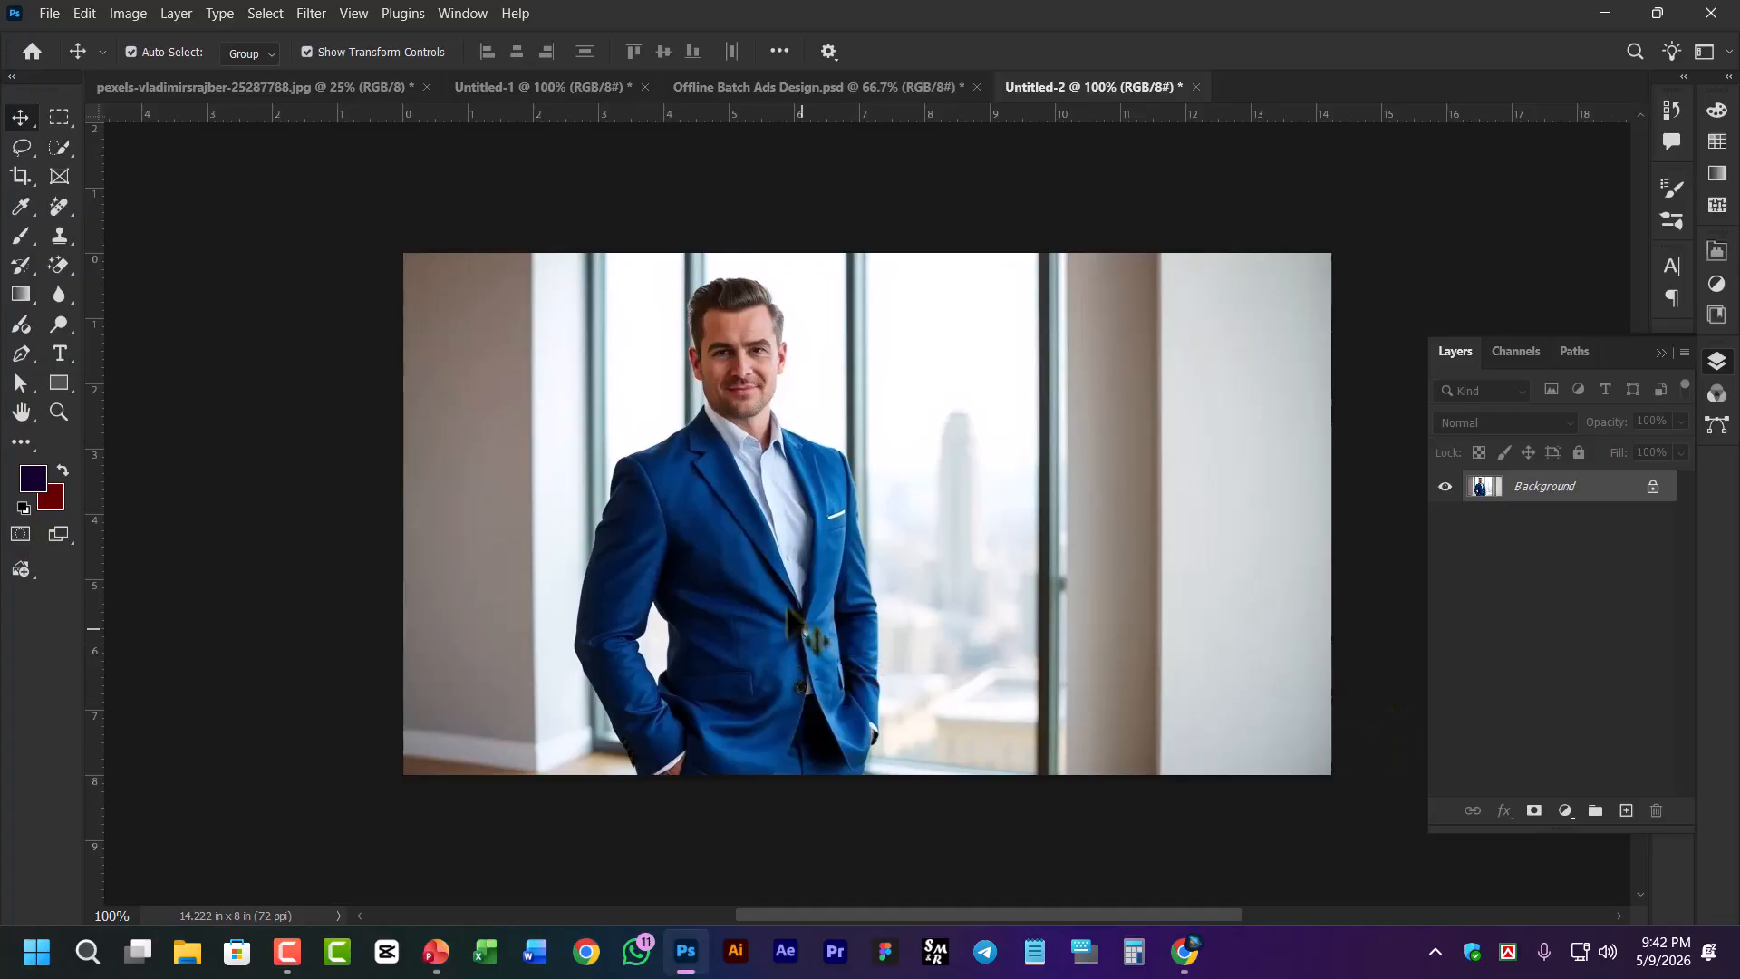
Start a Hue/Saturation adjustment, sample the suit jacket to target Blues, and set the hue to -180
left_click(125, 14)
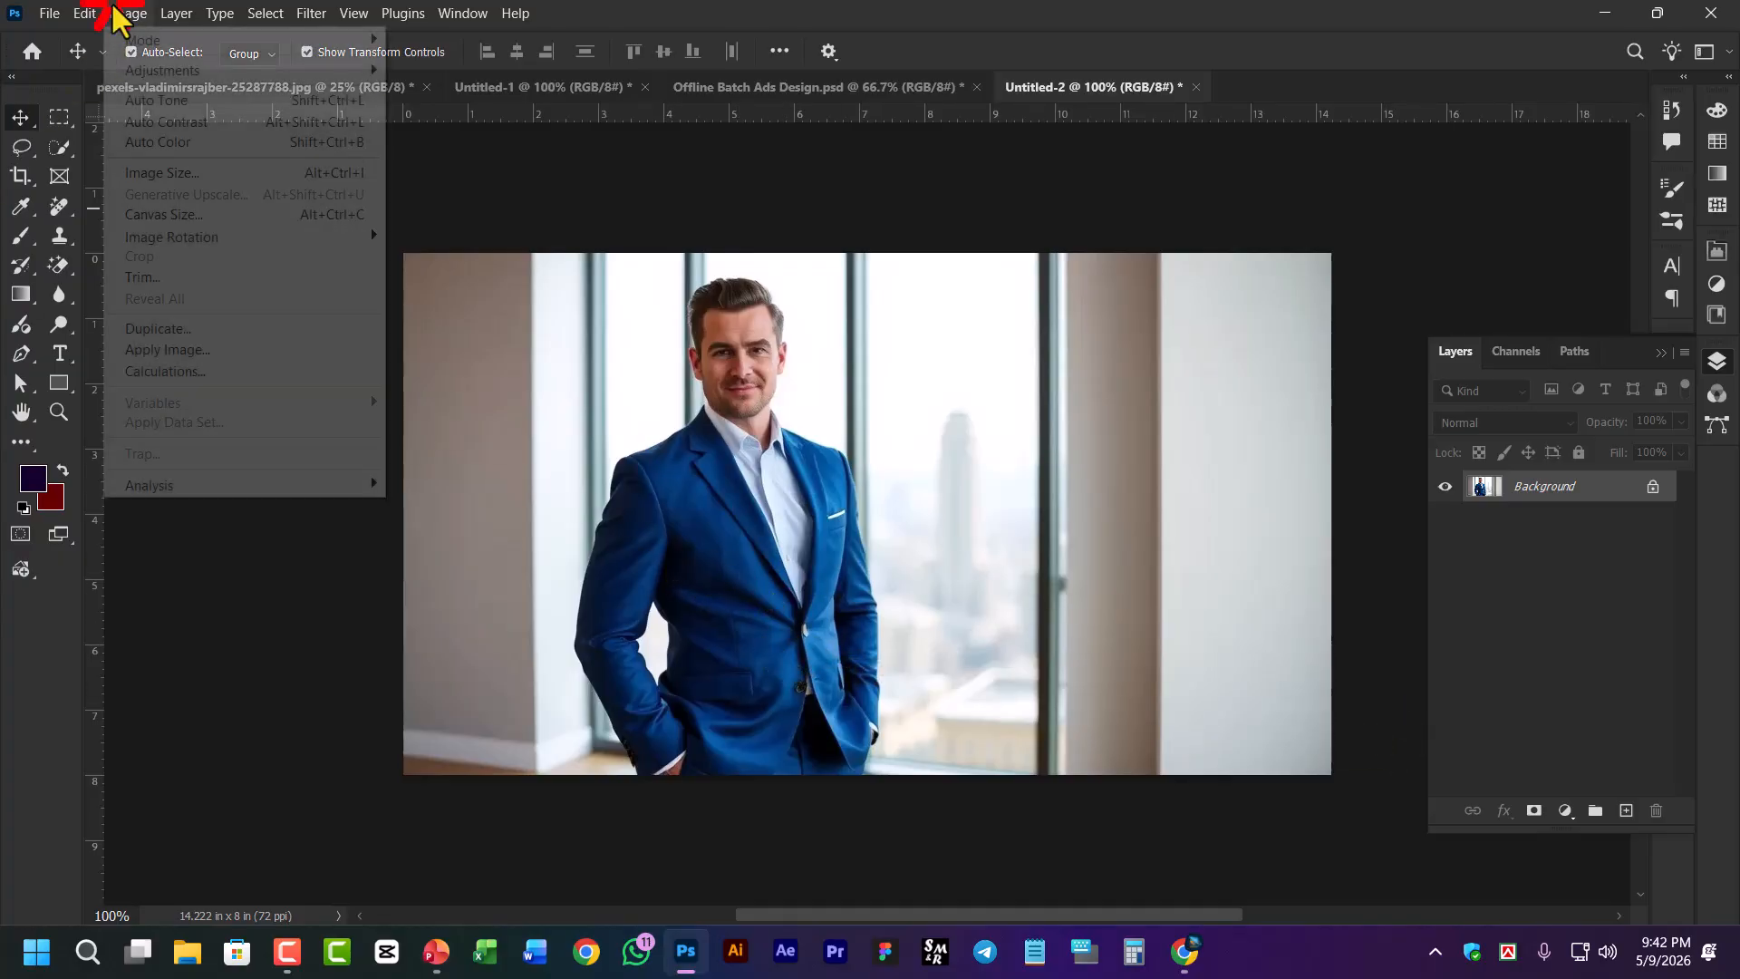
mouse_move(163, 70)
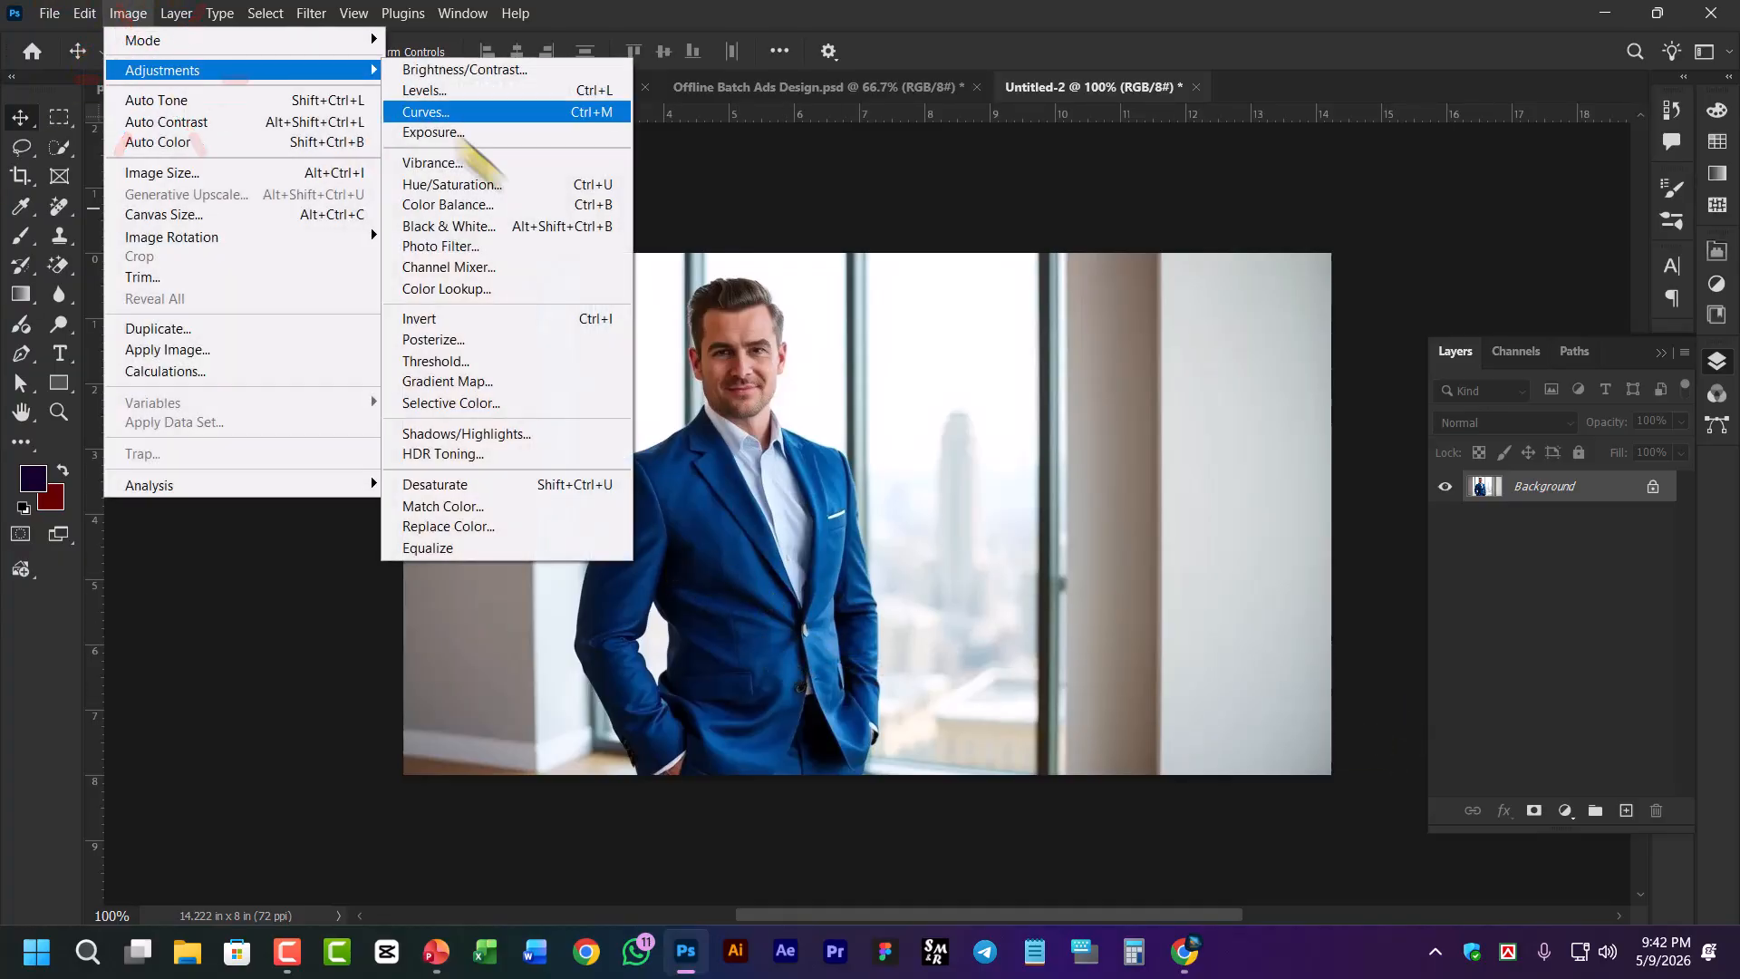
left_click(497, 183)
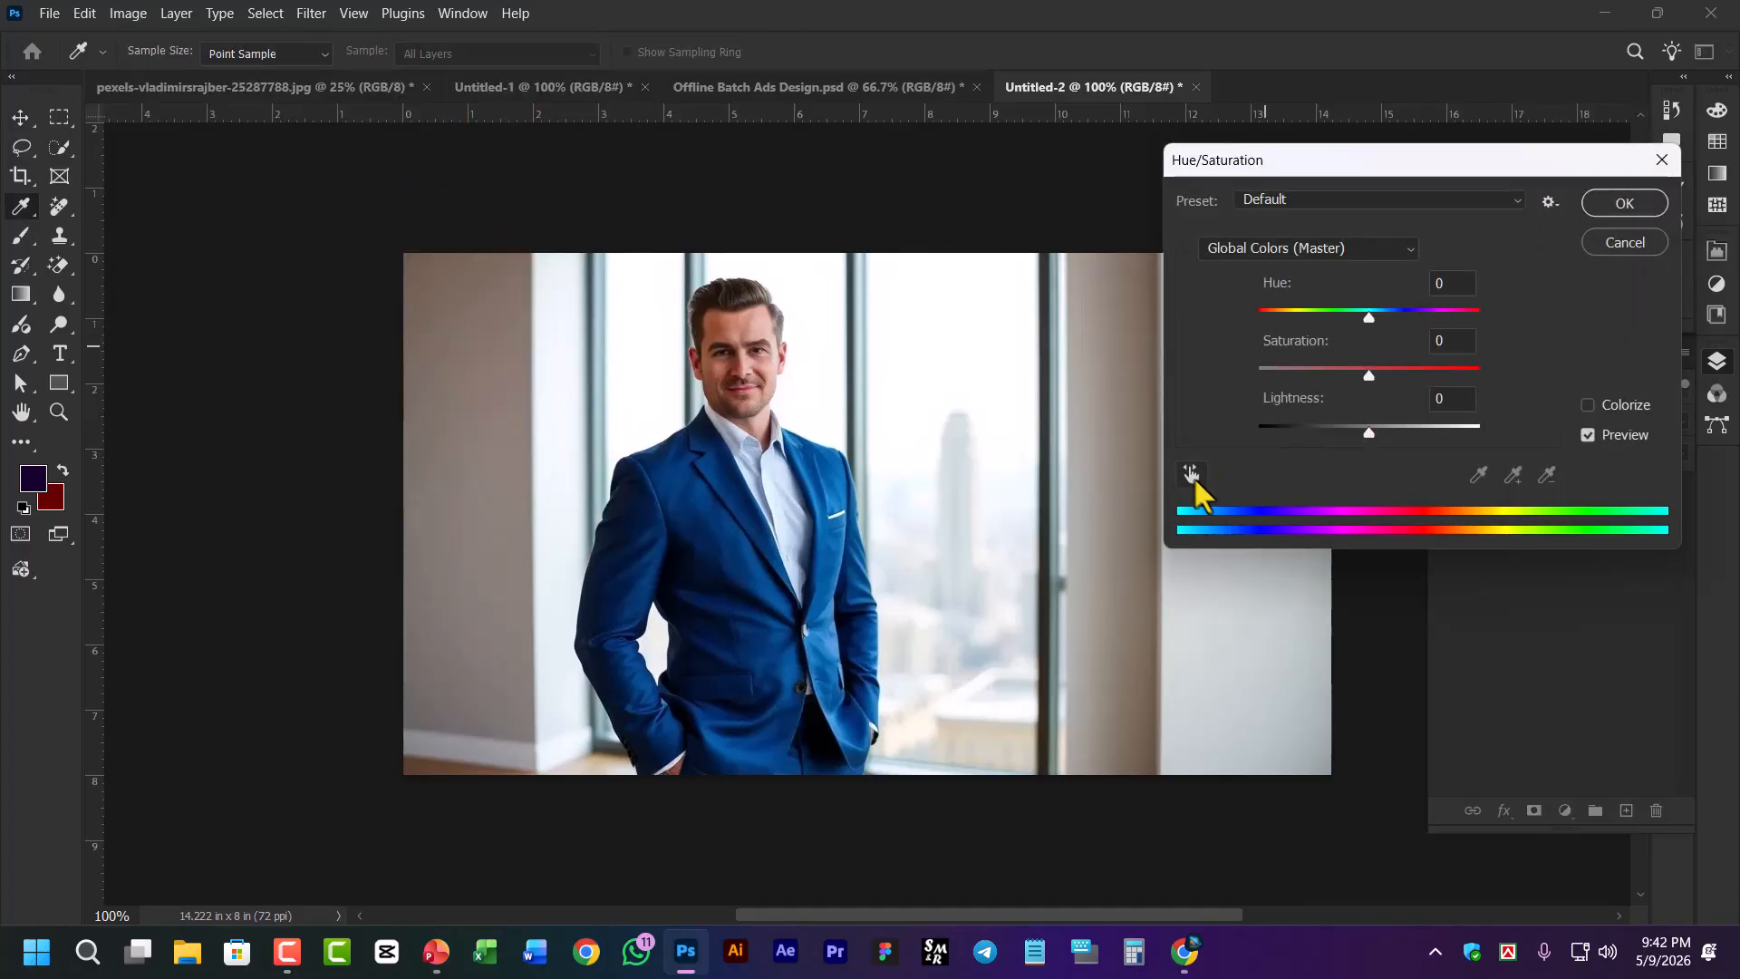
left_click(1191, 474)
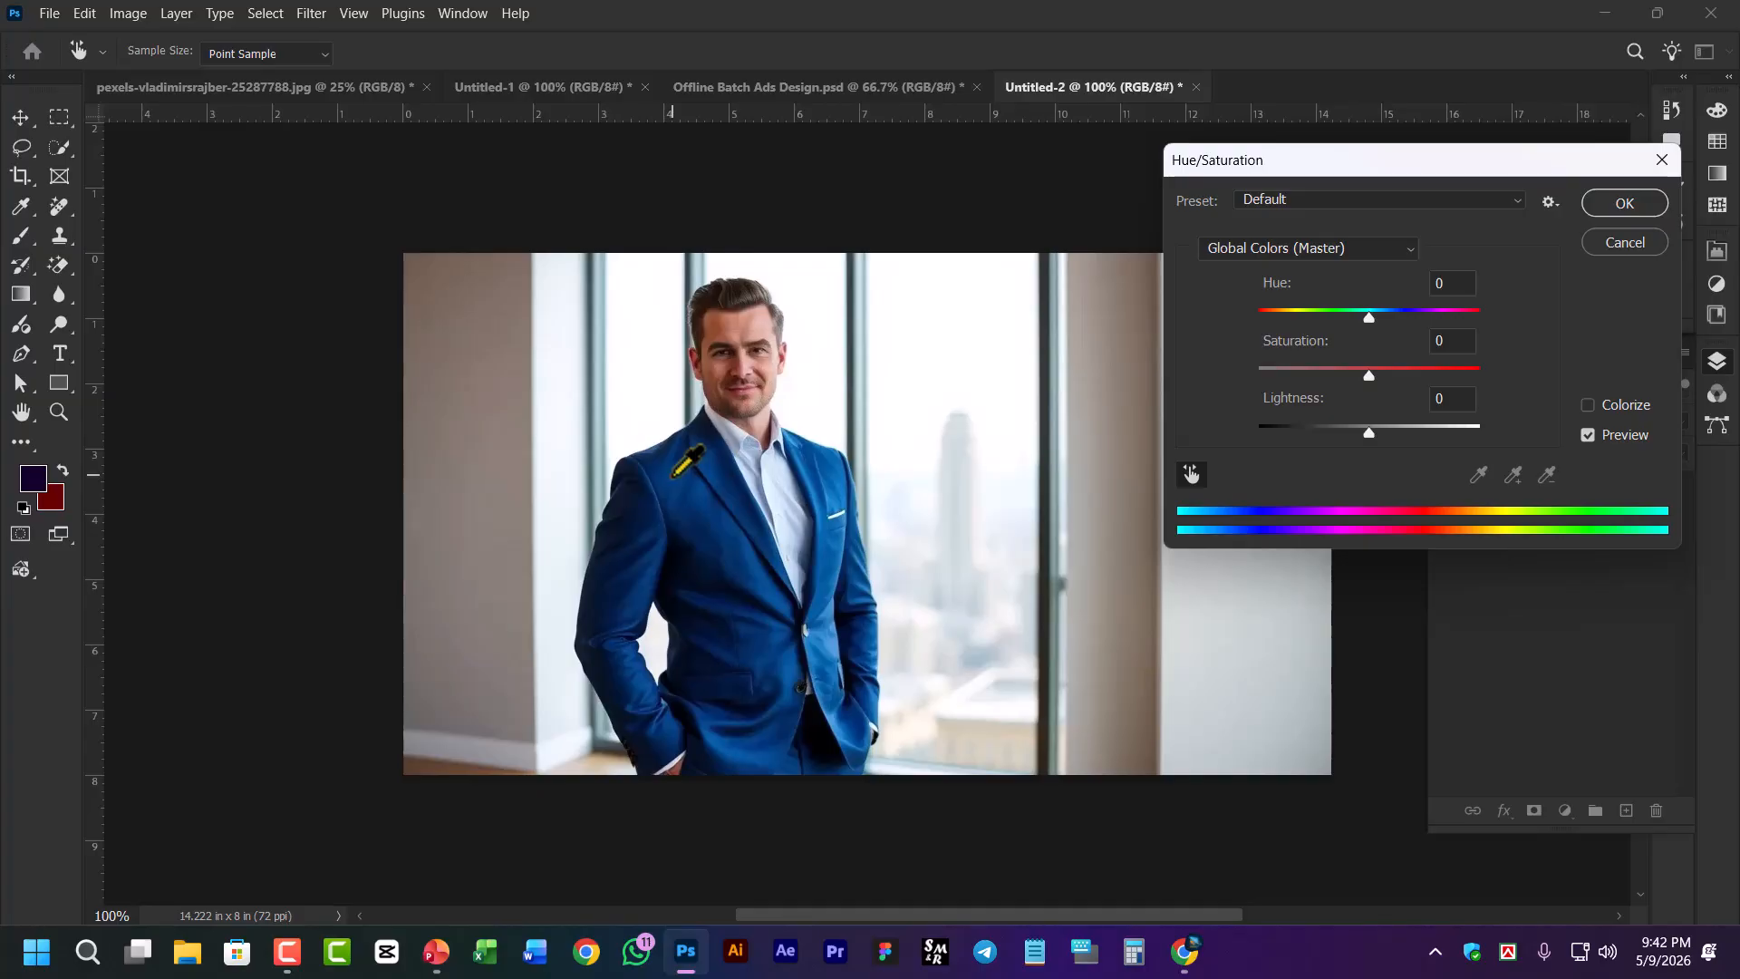
left_click(674, 474)
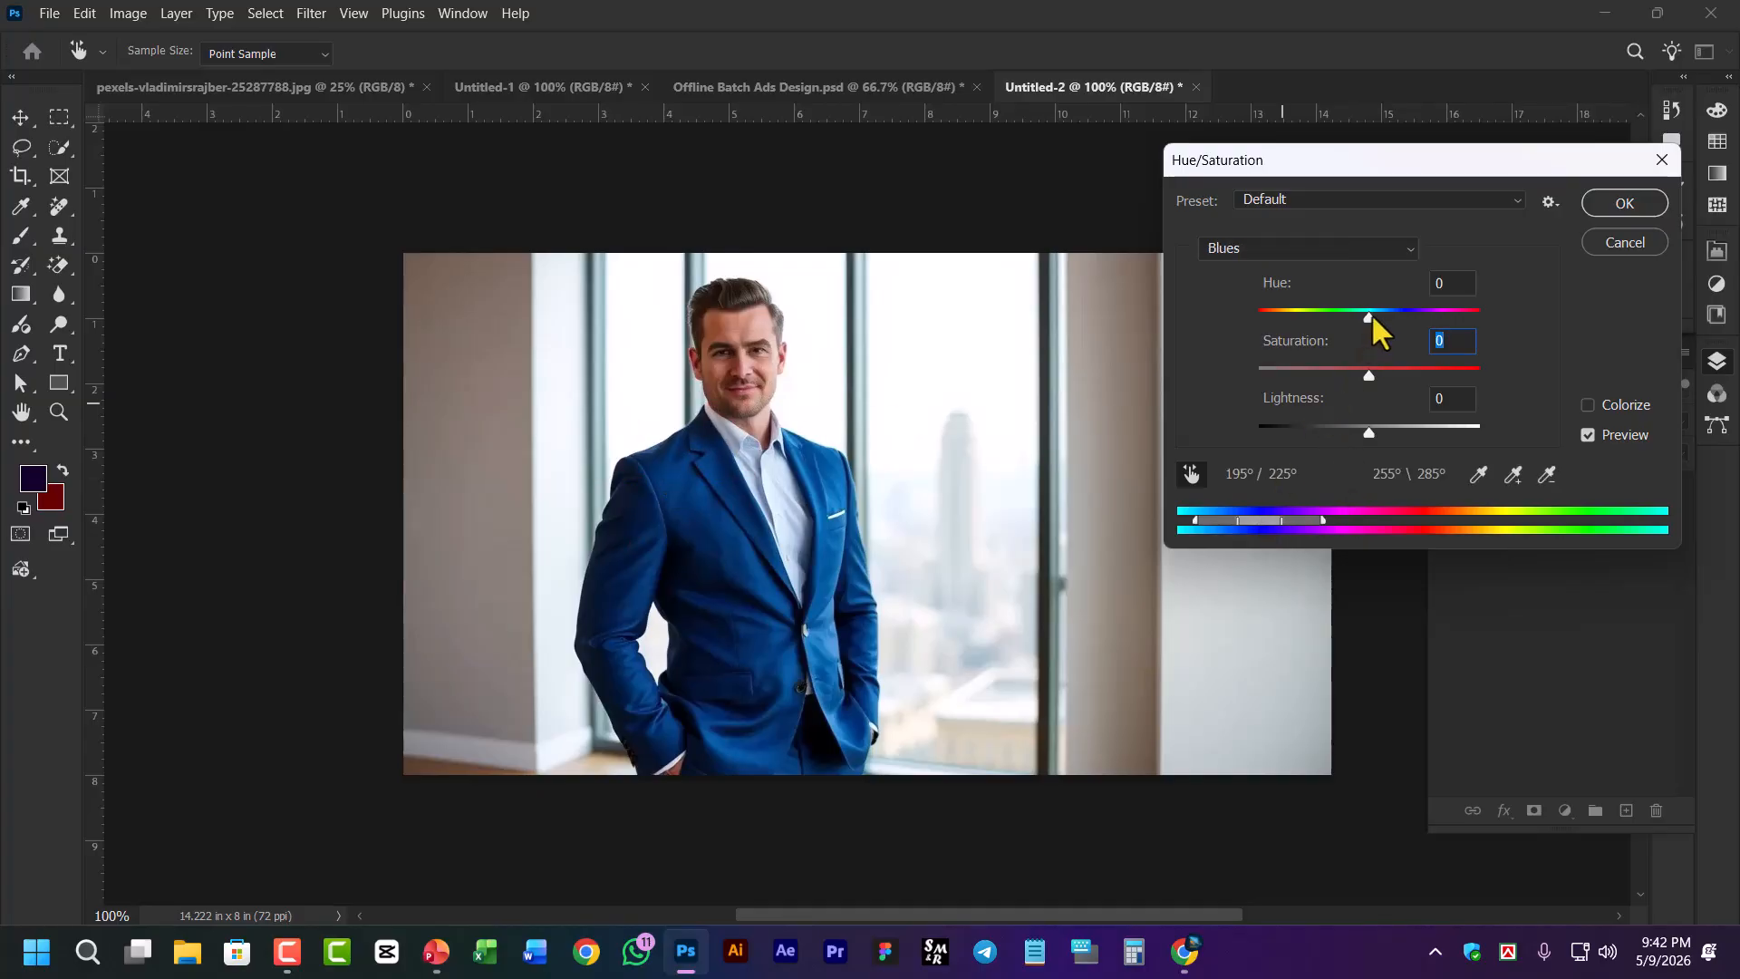
left_click_drag(1370, 315, 1292, 337)
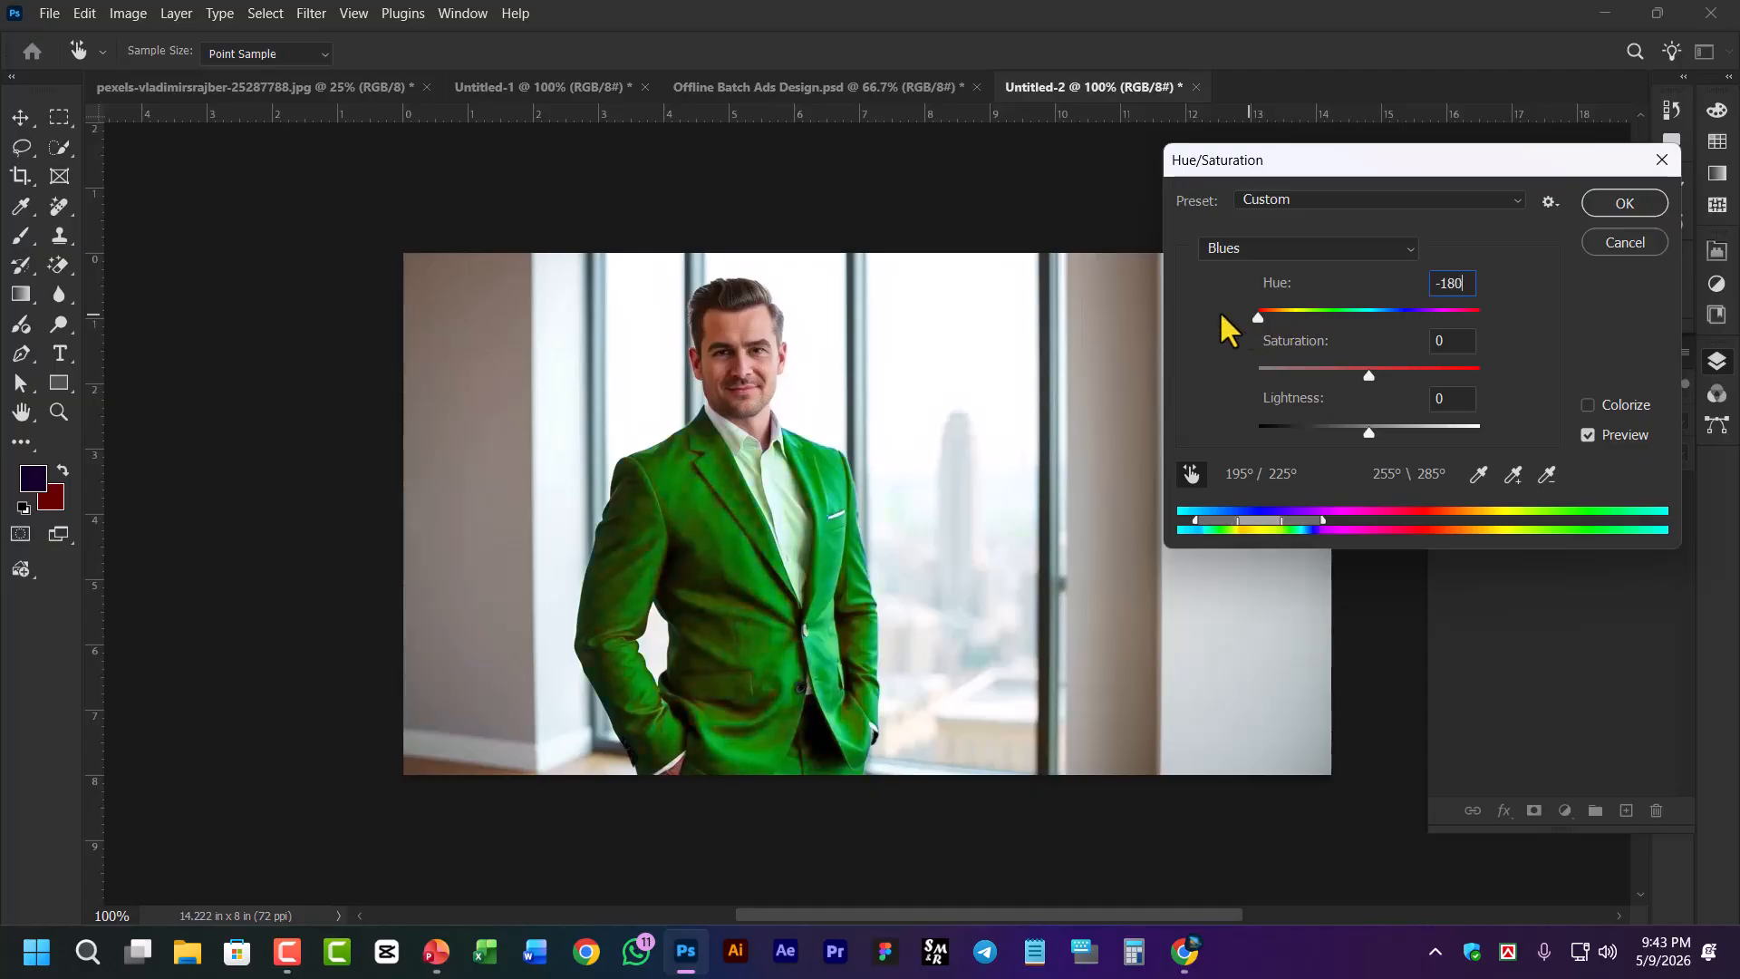
left_click_drag(1221, 313, 1222, 317)
Shift the affected Blues range to 168°/198° and 228°\258°, inspecting the recolored suit close up
left_click_drag(1252, 527, 1211, 519)
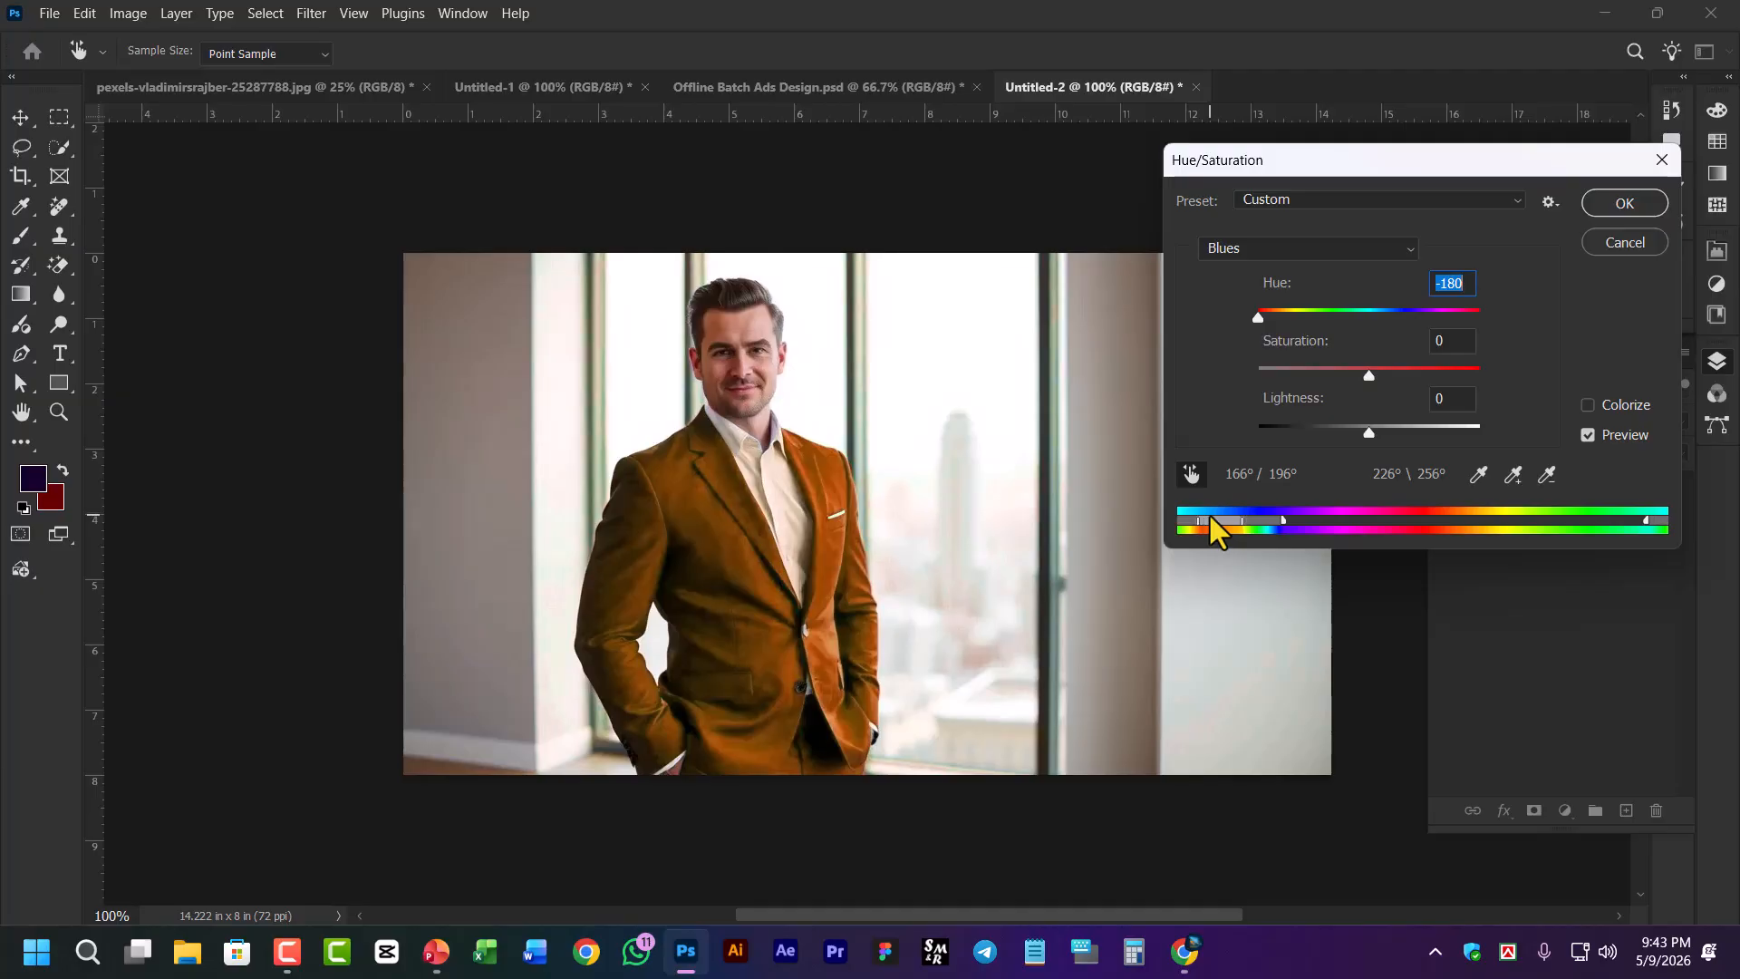
key("ctrl+plus")
key("ctrl+plus")
key("ctrl+plus")
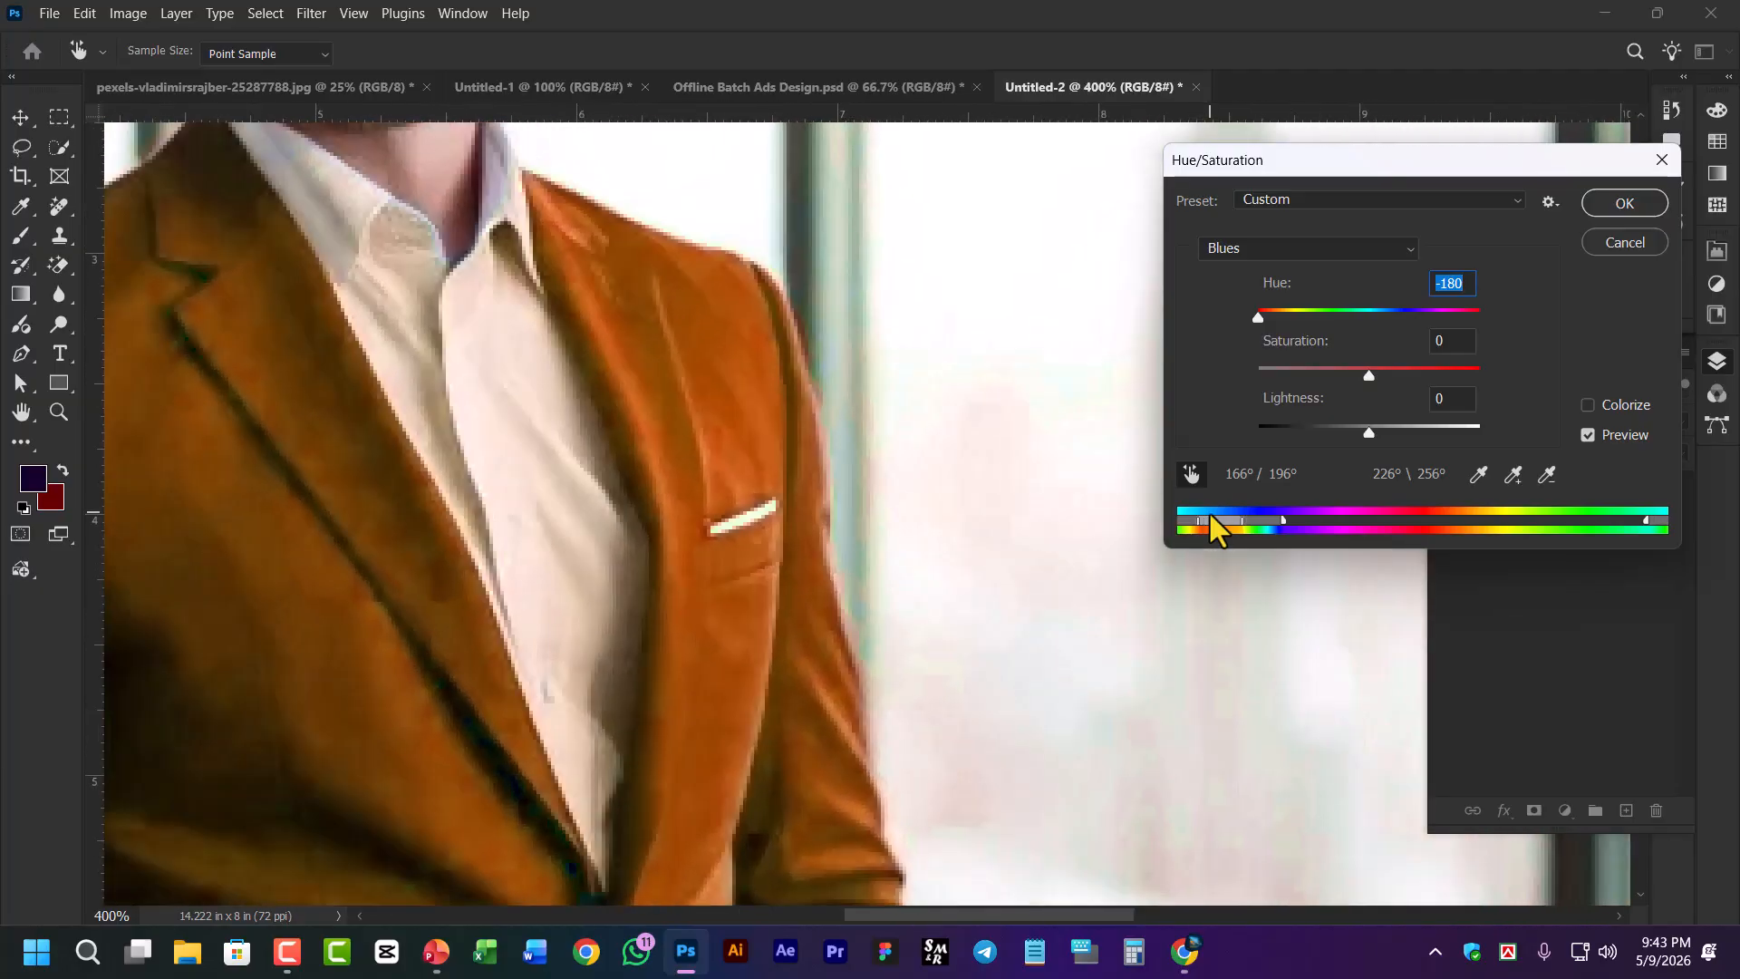
key("ctrl+minus")
key("ctrl+minus")
key("ctrl+minus")
key("ctrl+minus")
key("ctrl+plus")
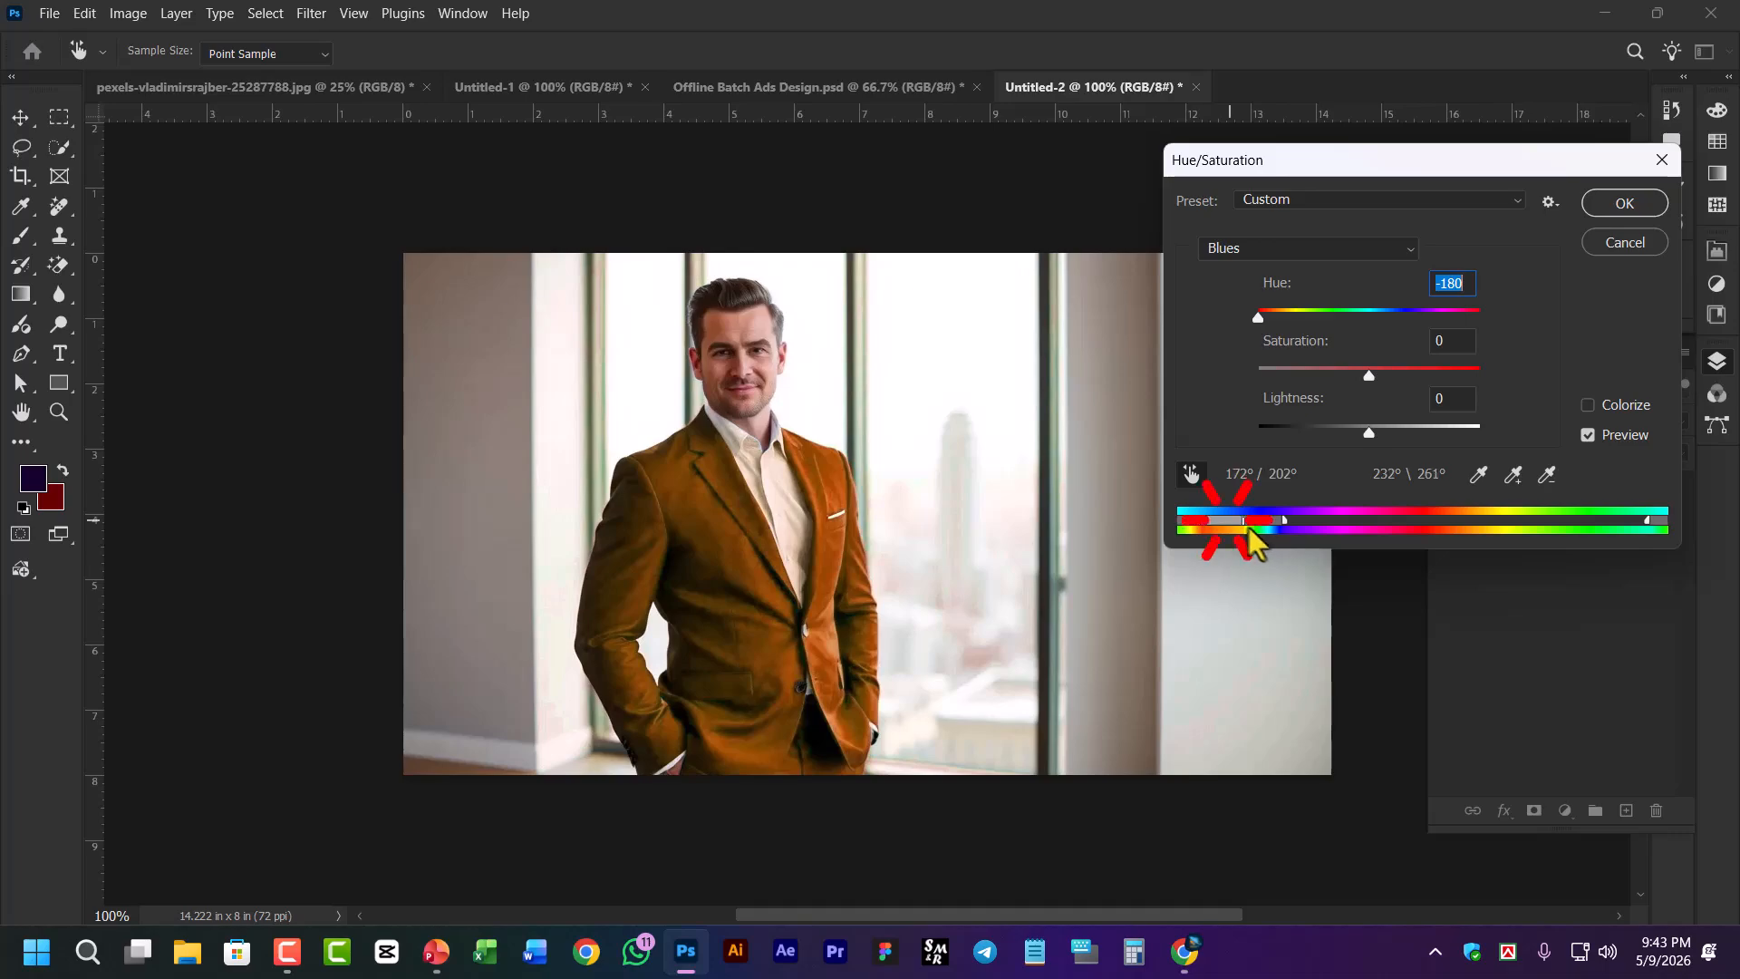
mouse_move(1254, 541)
left_mouse_down()
mouse_move(1417, 542)
mouse_move(1216, 533)
mouse_move(1255, 544)
mouse_move(1219, 535)
mouse_move(1233, 526)
left_mouse_up()
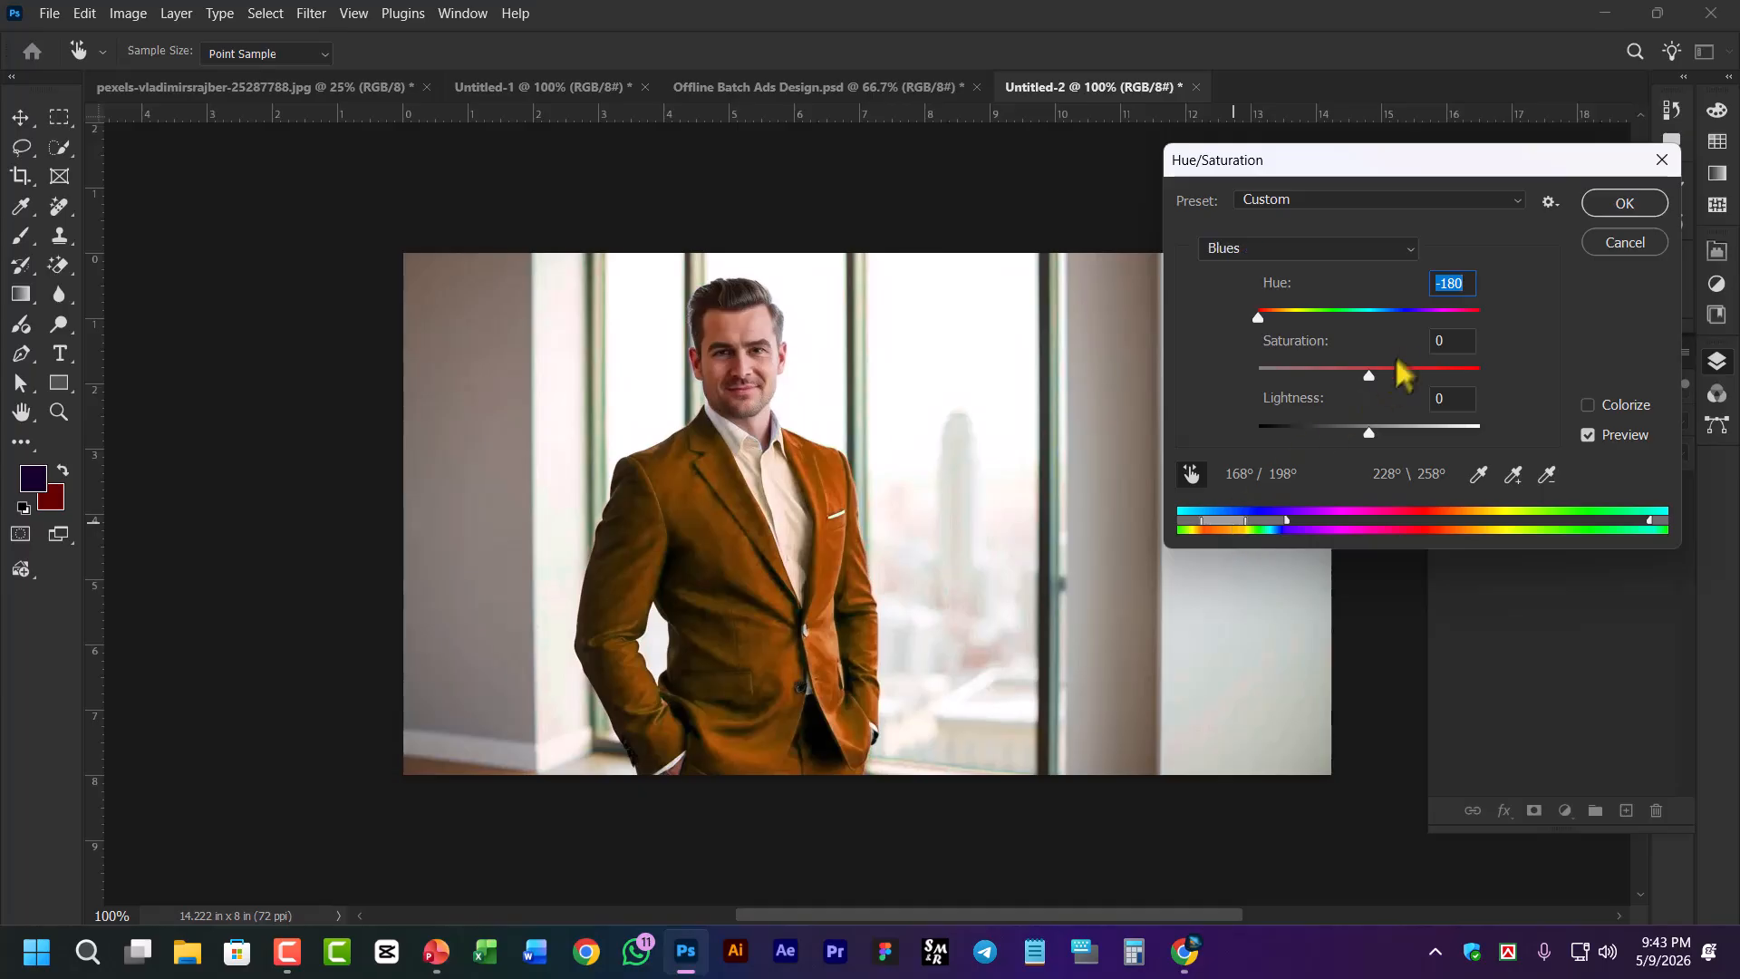
Set the Blues hue to +155, apply the adjustment, and compare the suit before and after by undoing and redoing it
left_click_drag(1283, 312, 1479, 366)
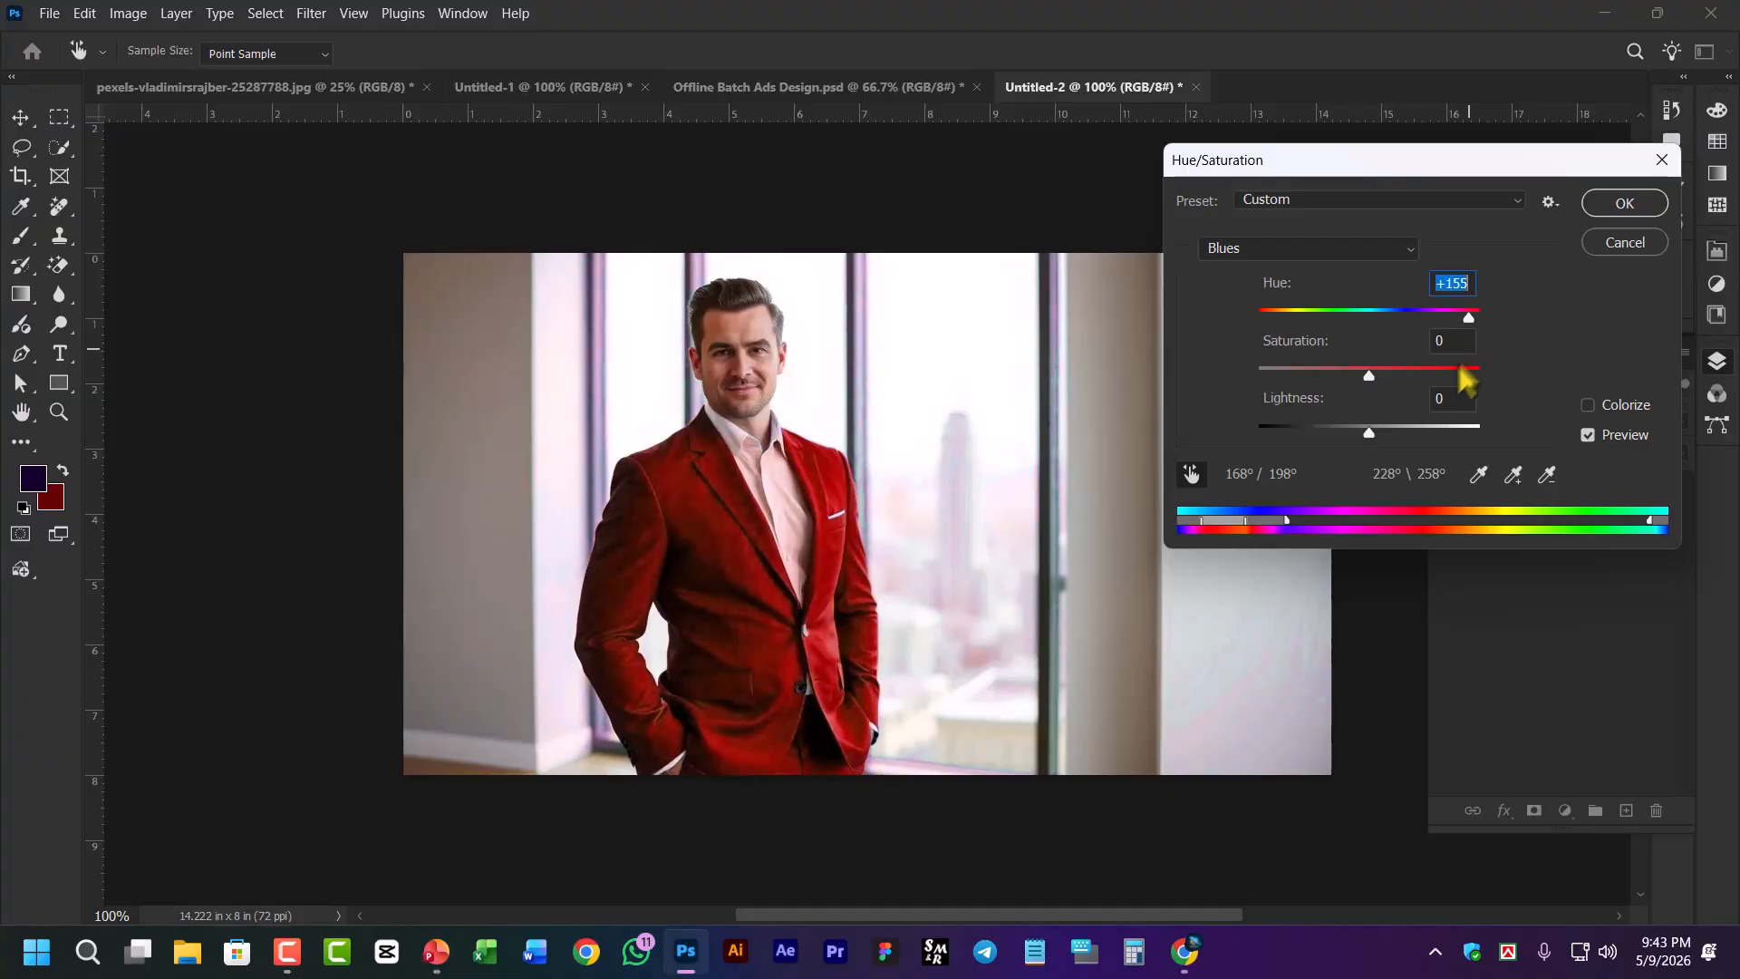
left_click(1627, 242)
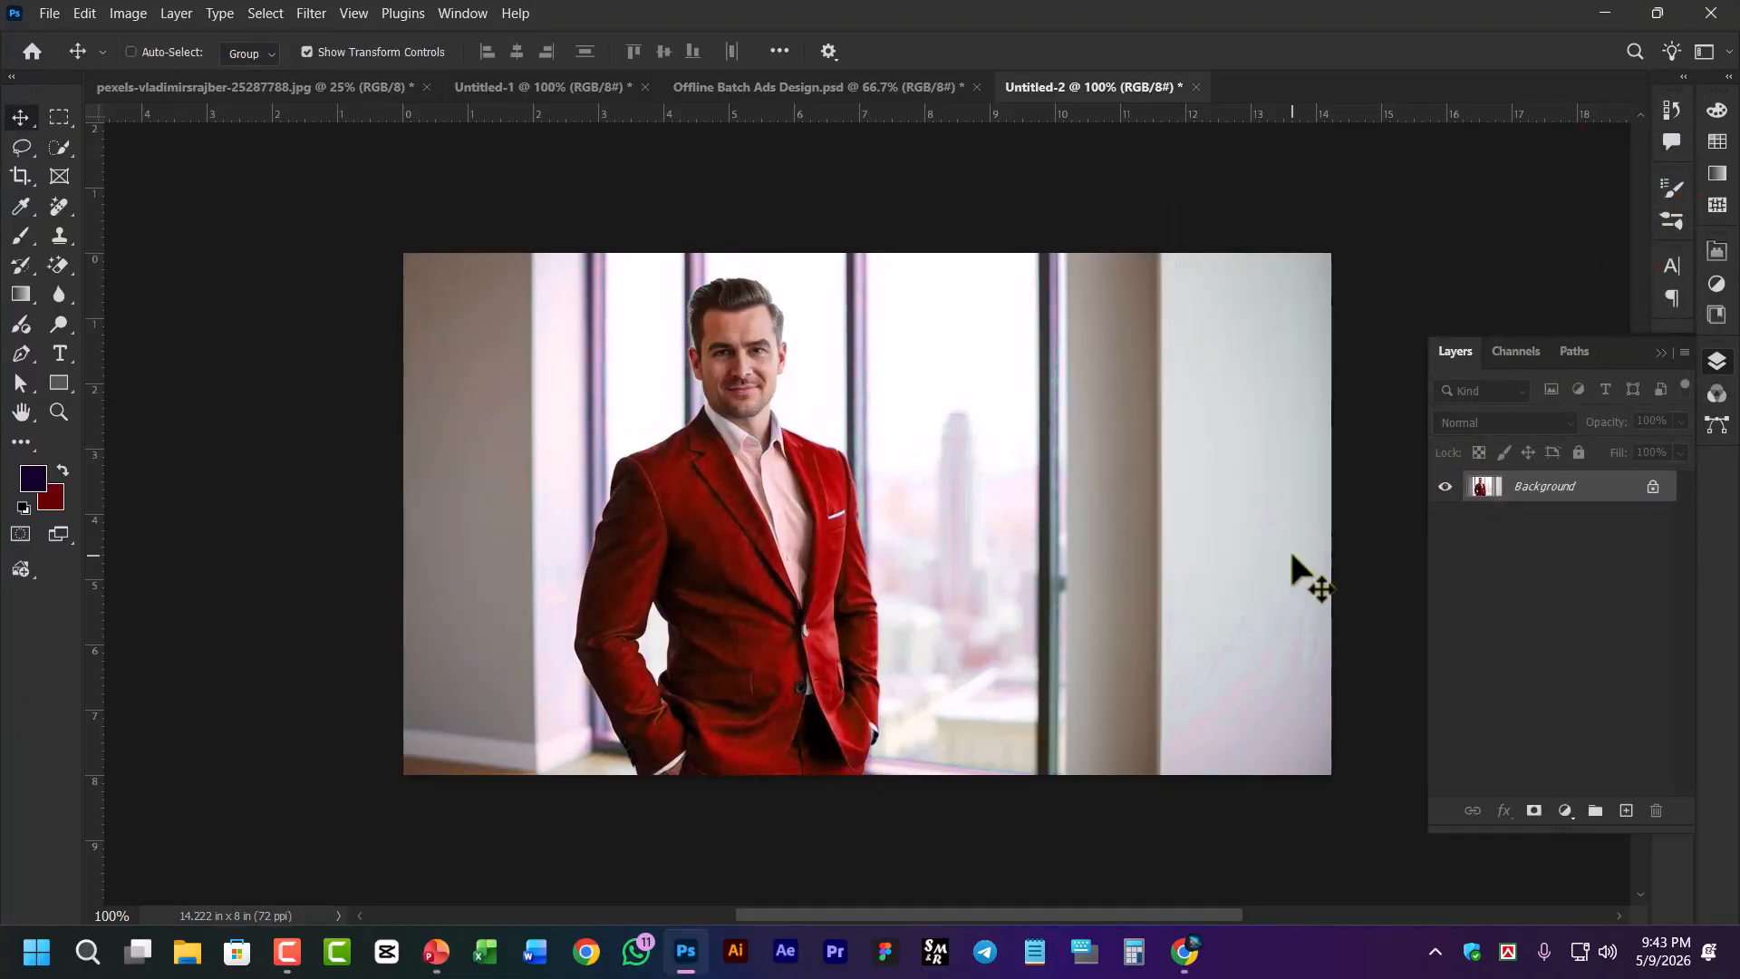
key("ctrl+z")
key("ctrl+z")
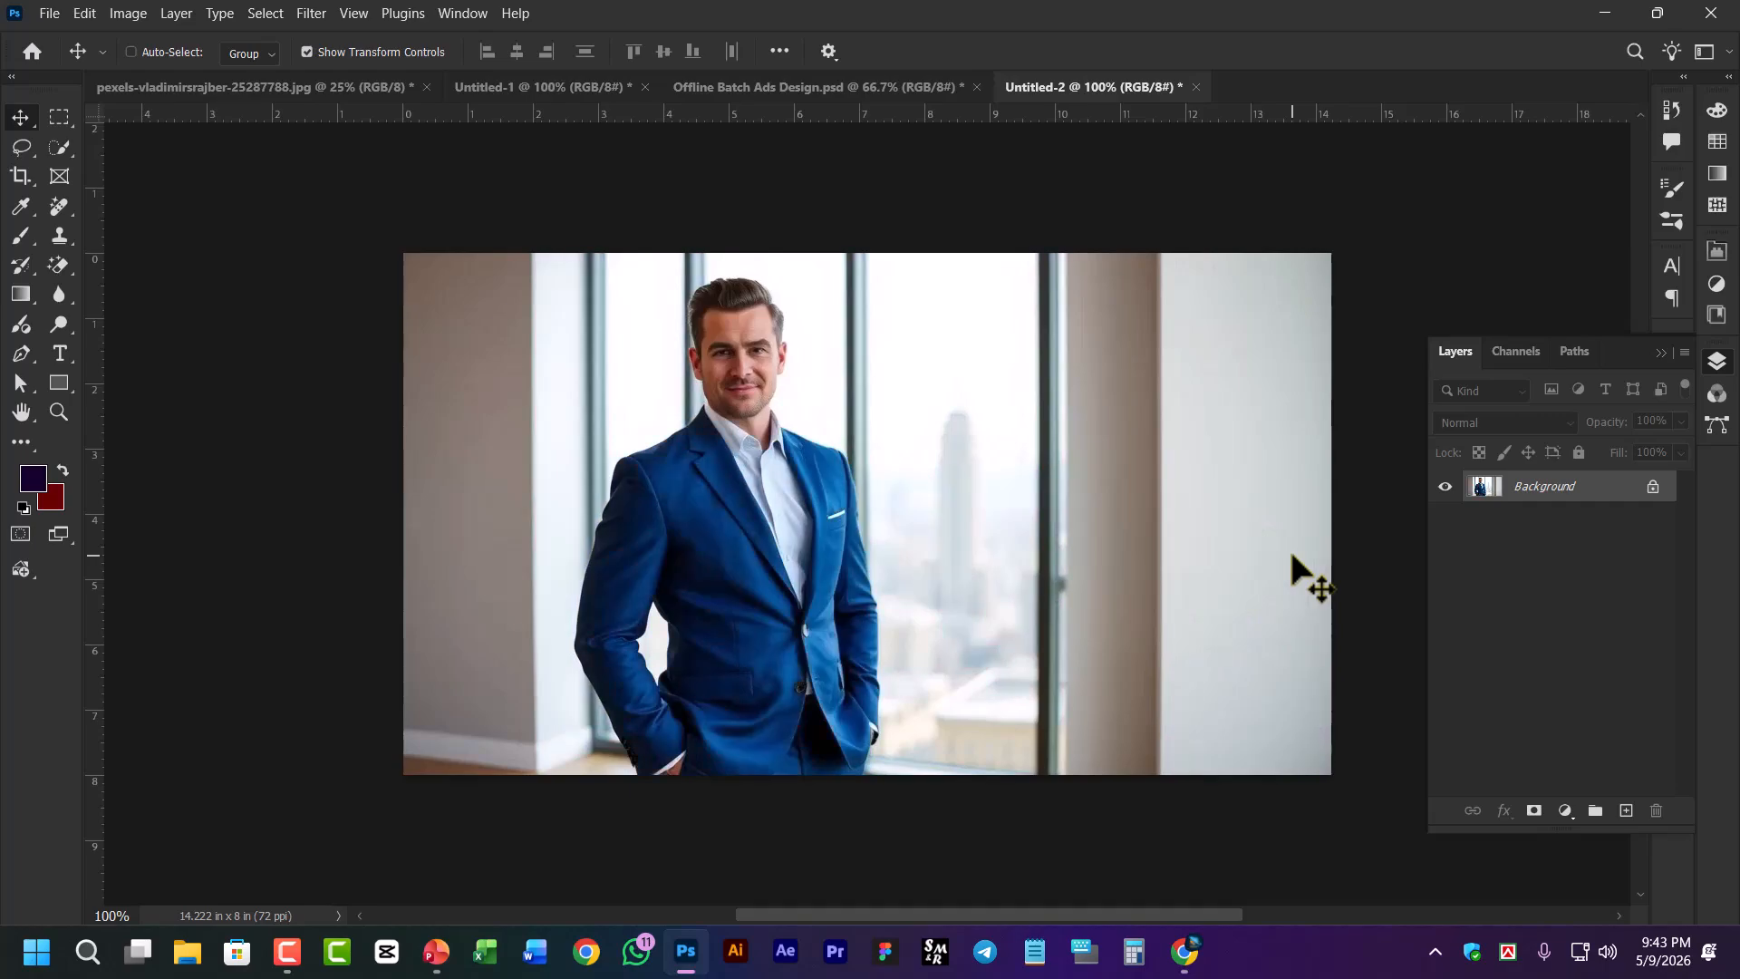
key("ctrl+z")
key("ctrl+z")
key("ctrl+z")
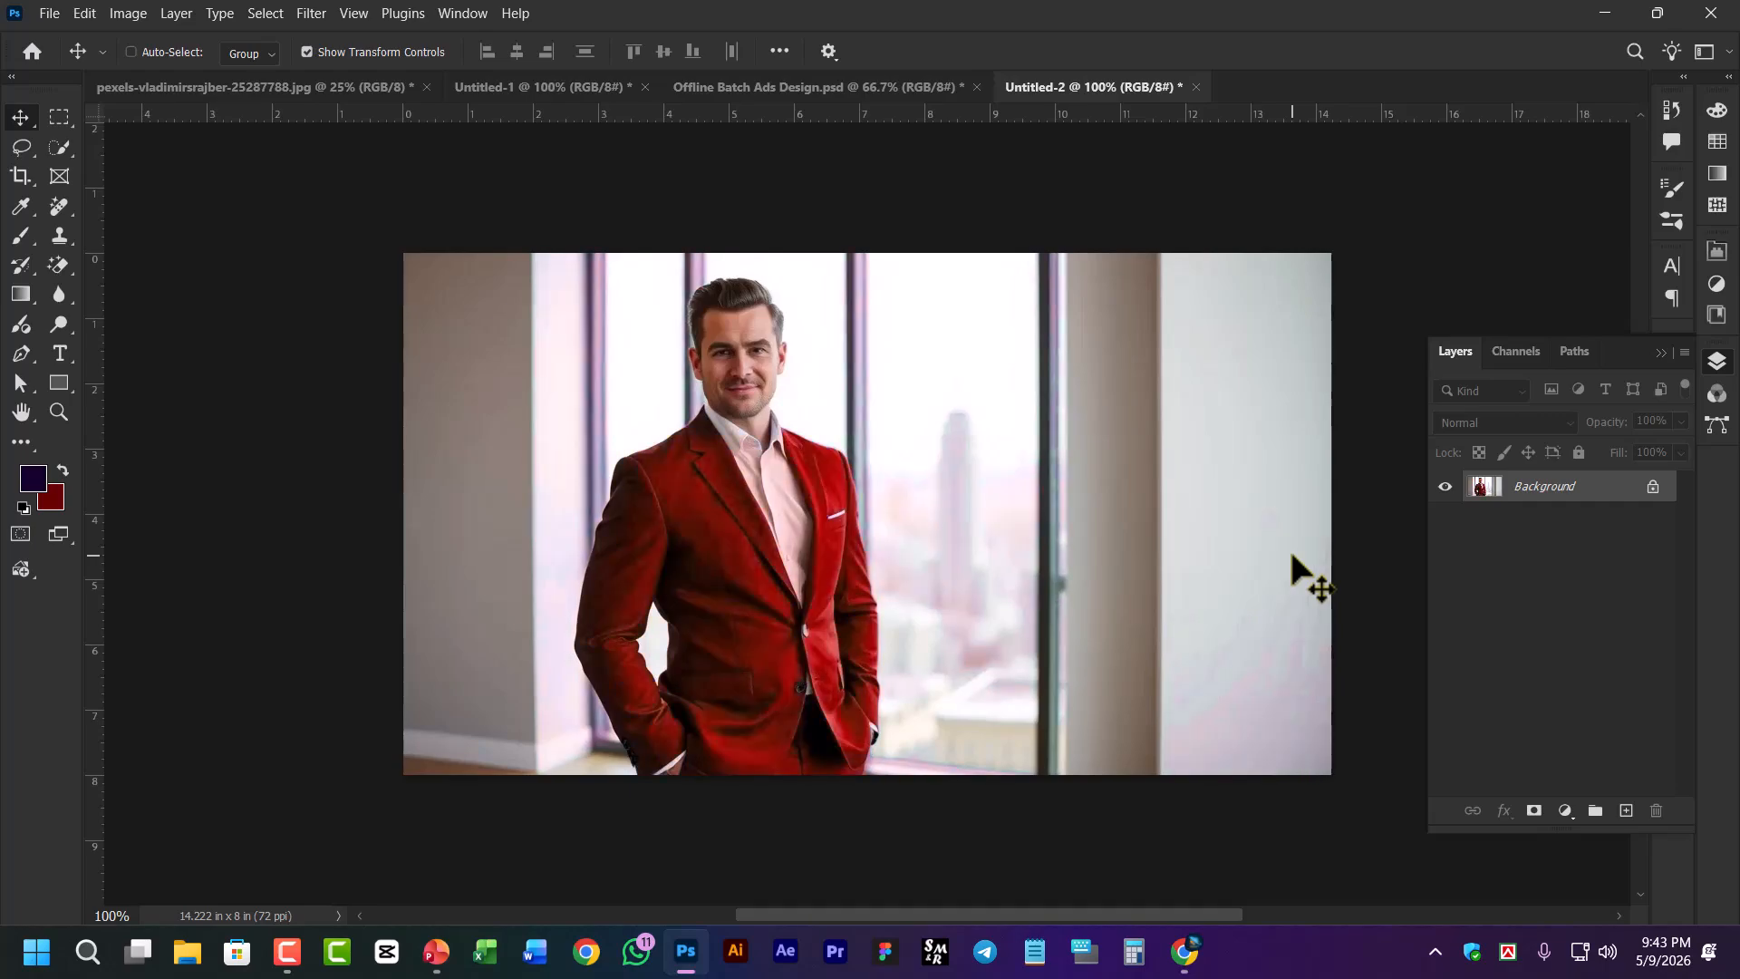
left_click(1565, 811)
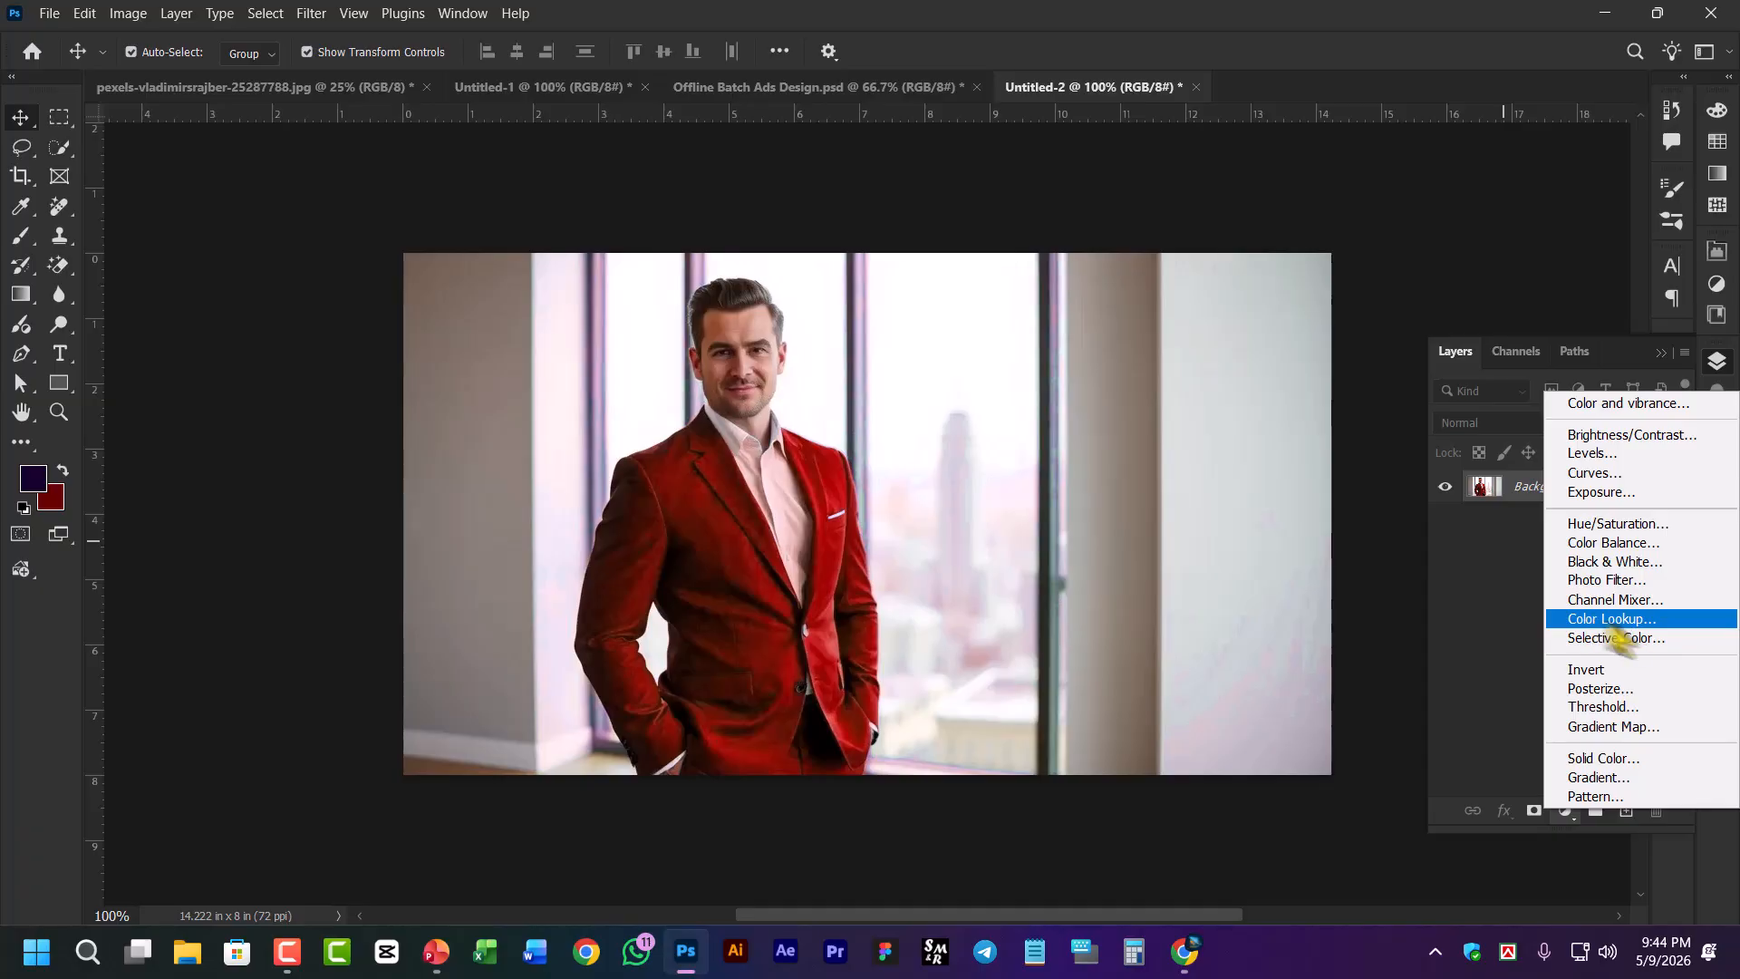
left_click(128, 14)
left_click(128, 15)
mouse_move(163, 70)
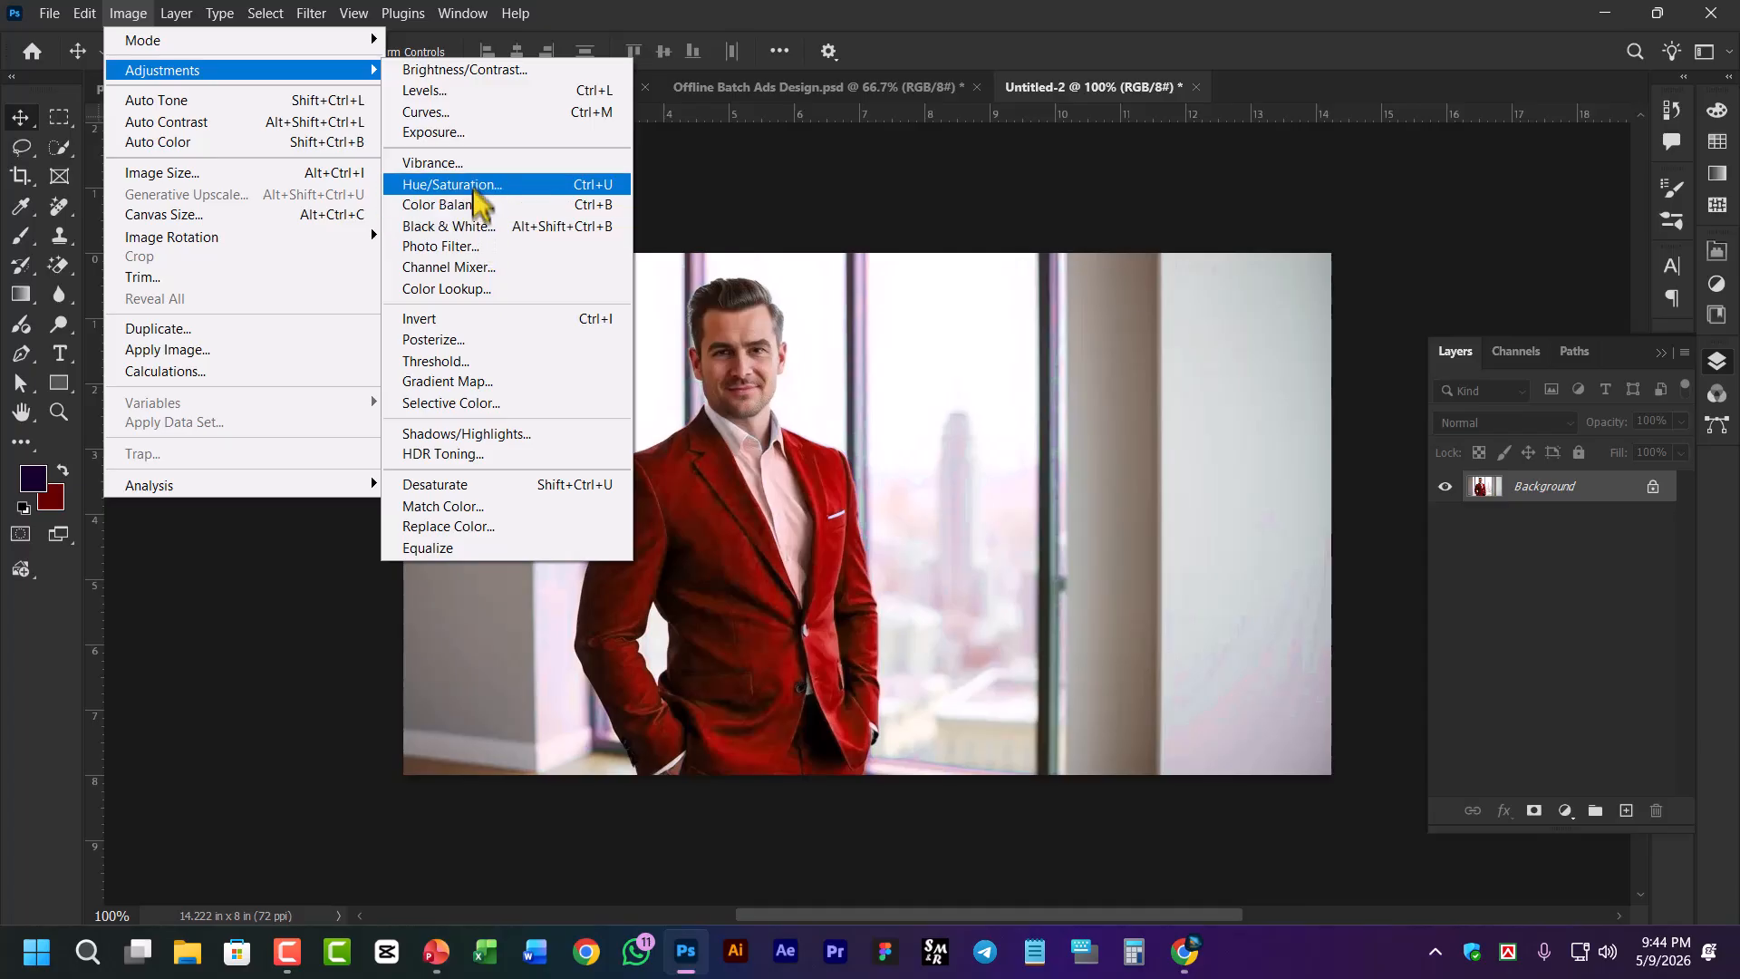
left_click(451, 108)
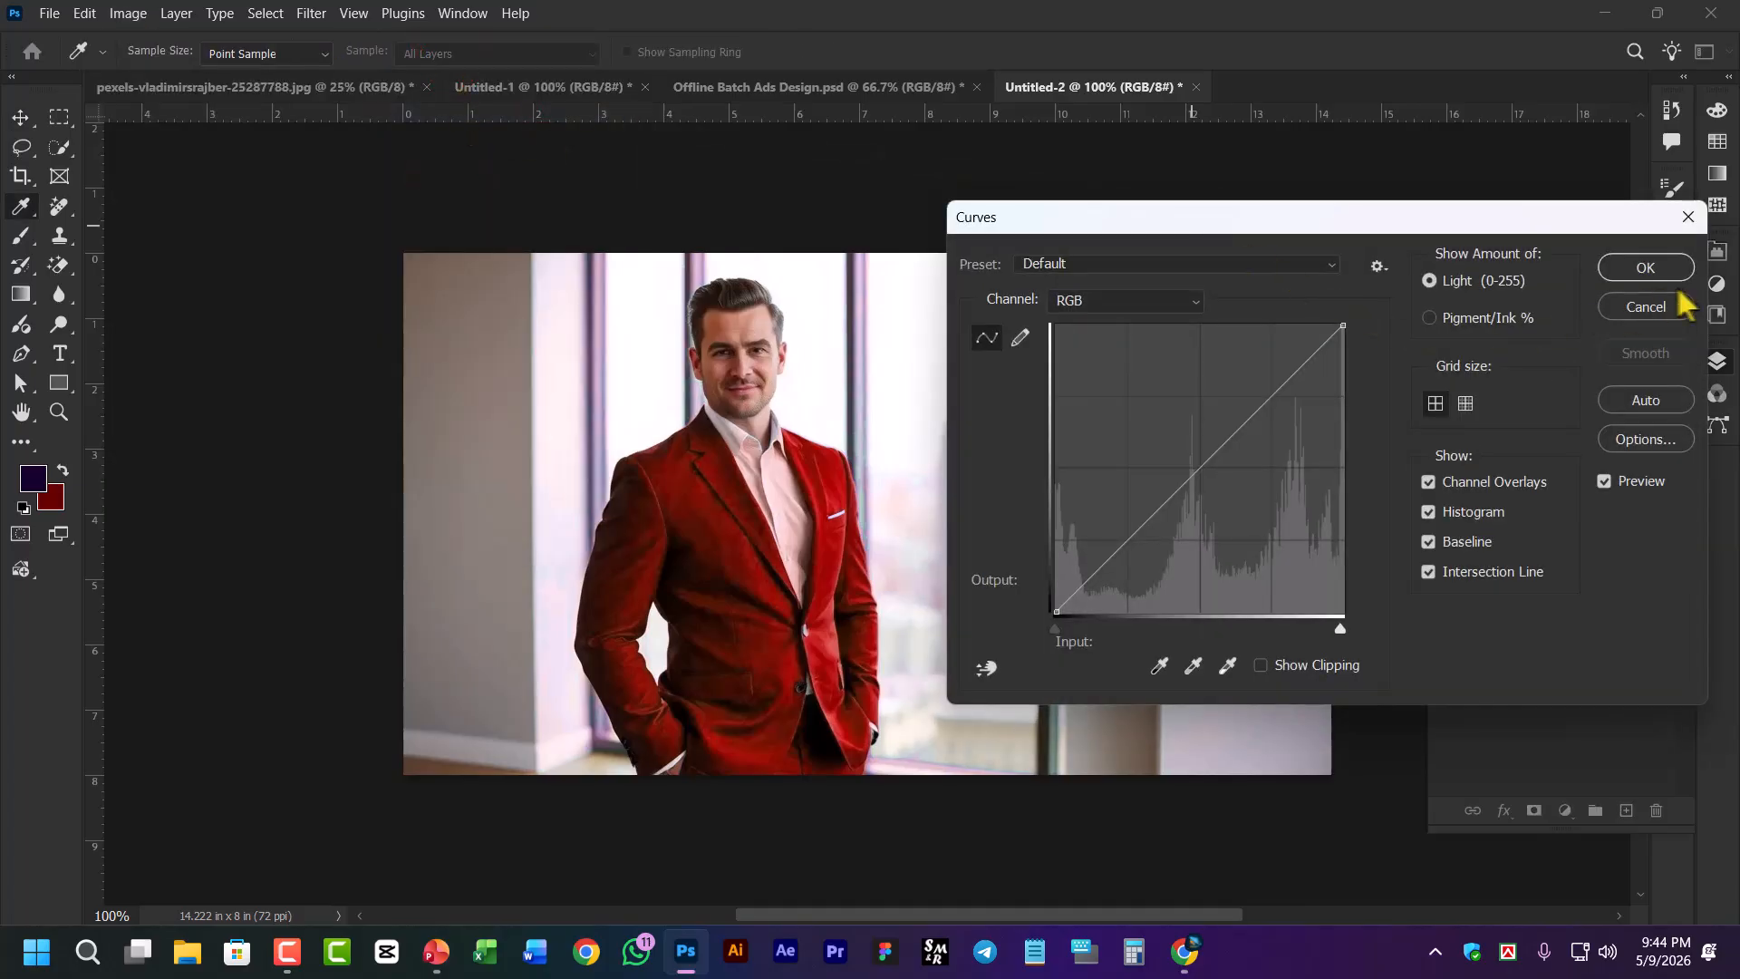
left_click(1650, 306)
Start a Color Lookup adjustment and try the 3D LUTs Crisp_Warm.look, filmstock_50.3dl and Fuji REALA 500D Kodak 2393 on the red suit photo
left_click(128, 14)
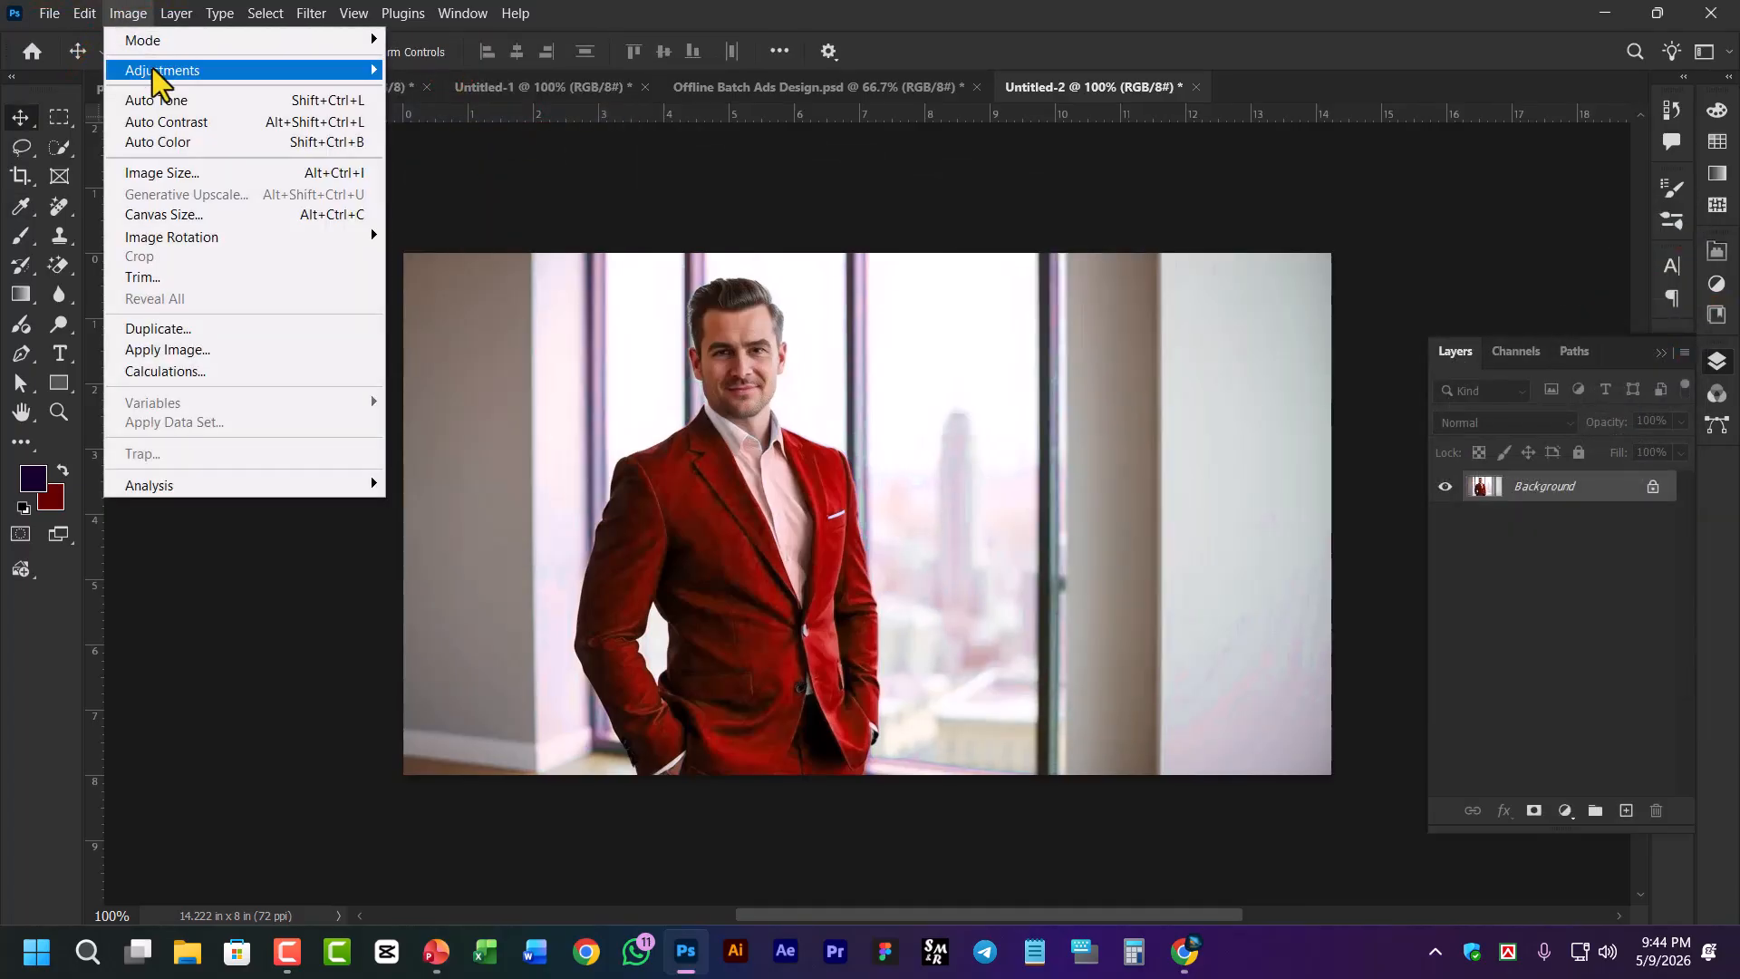
mouse_move(152, 68)
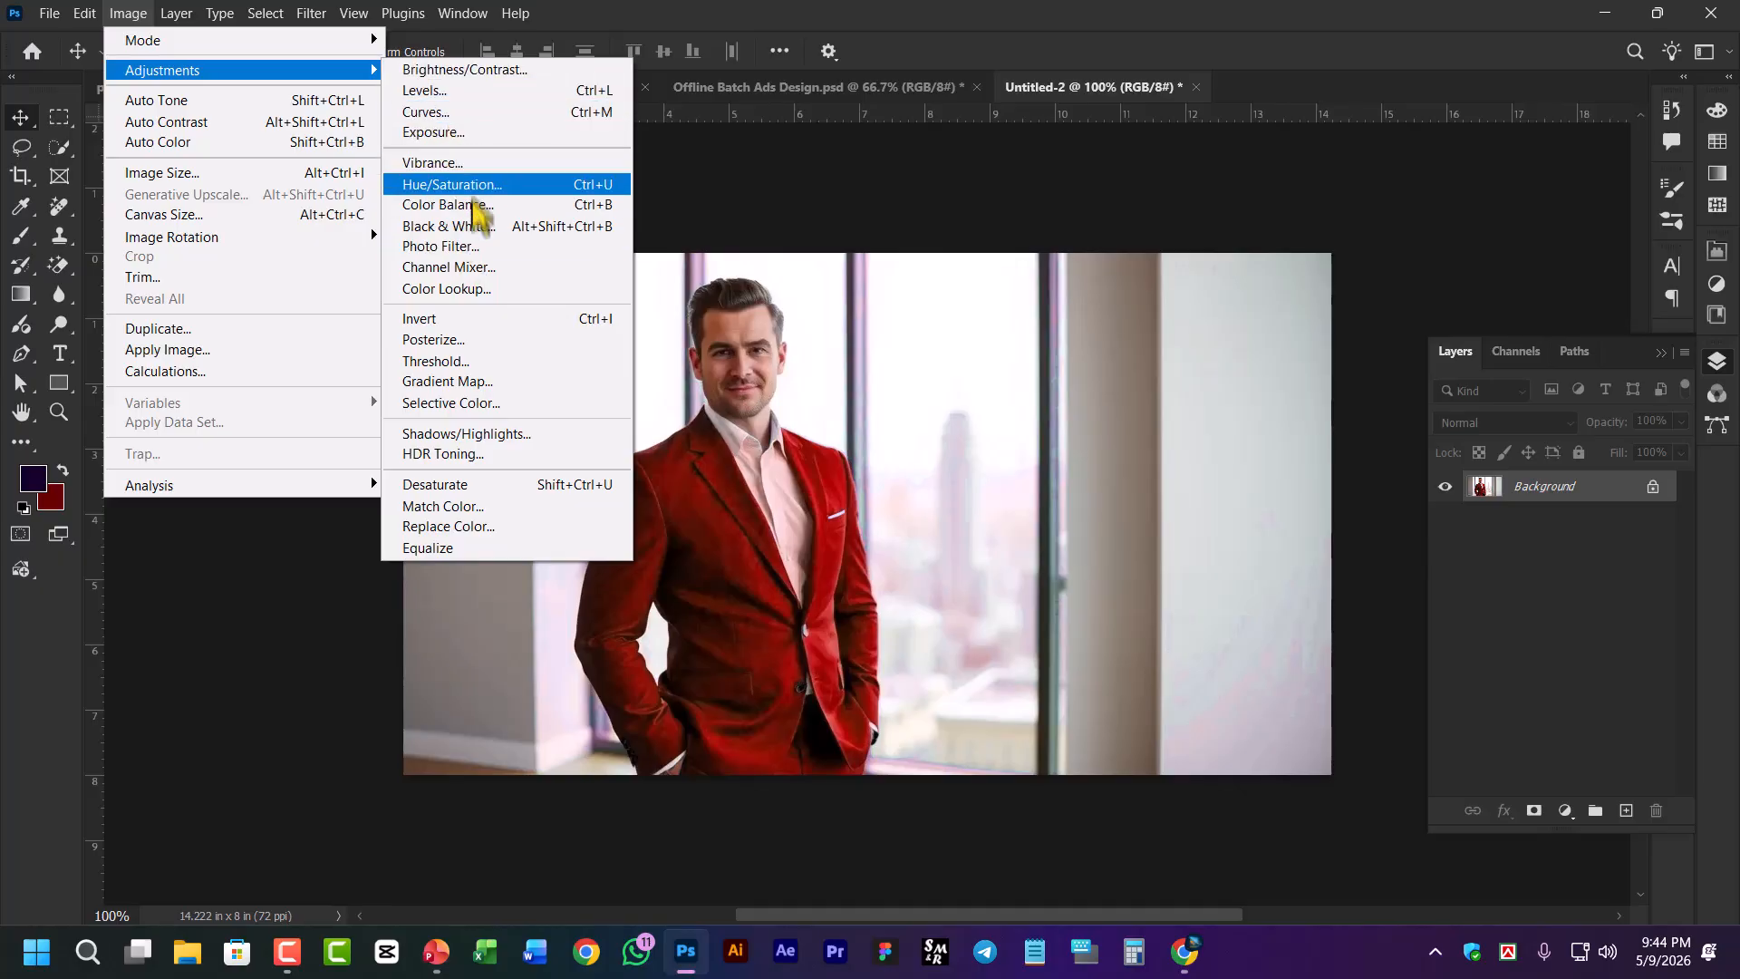
left_click(462, 289)
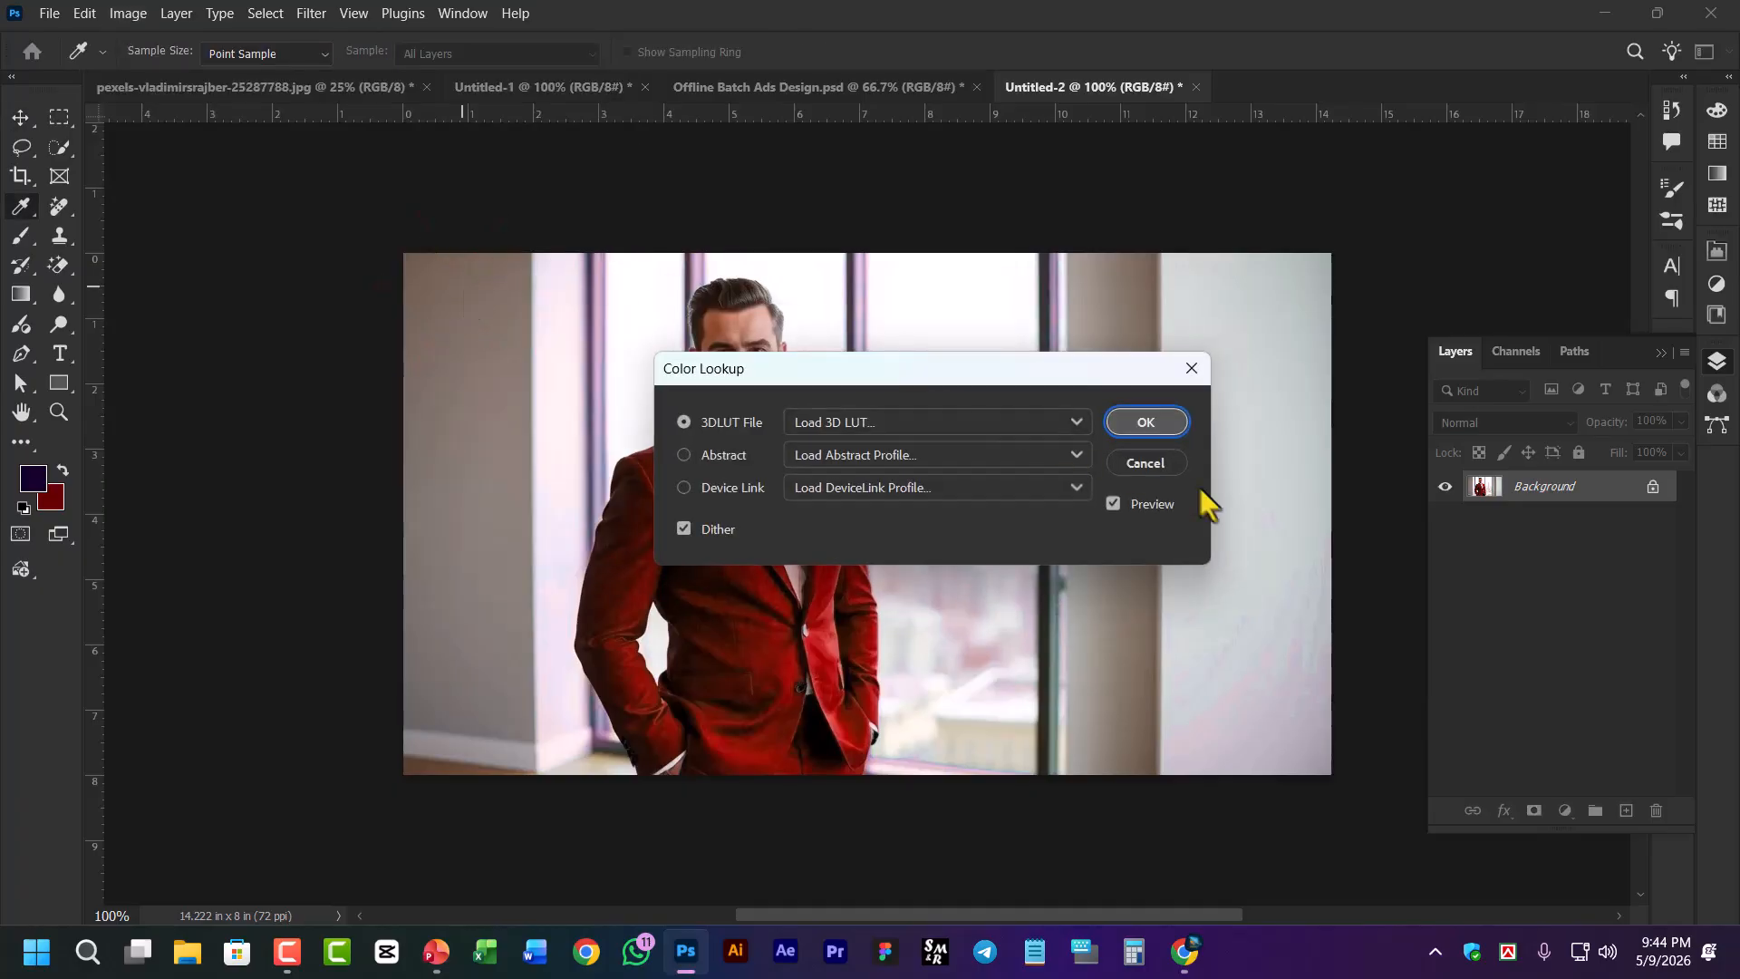
left_click_drag(970, 369, 1287, 281)
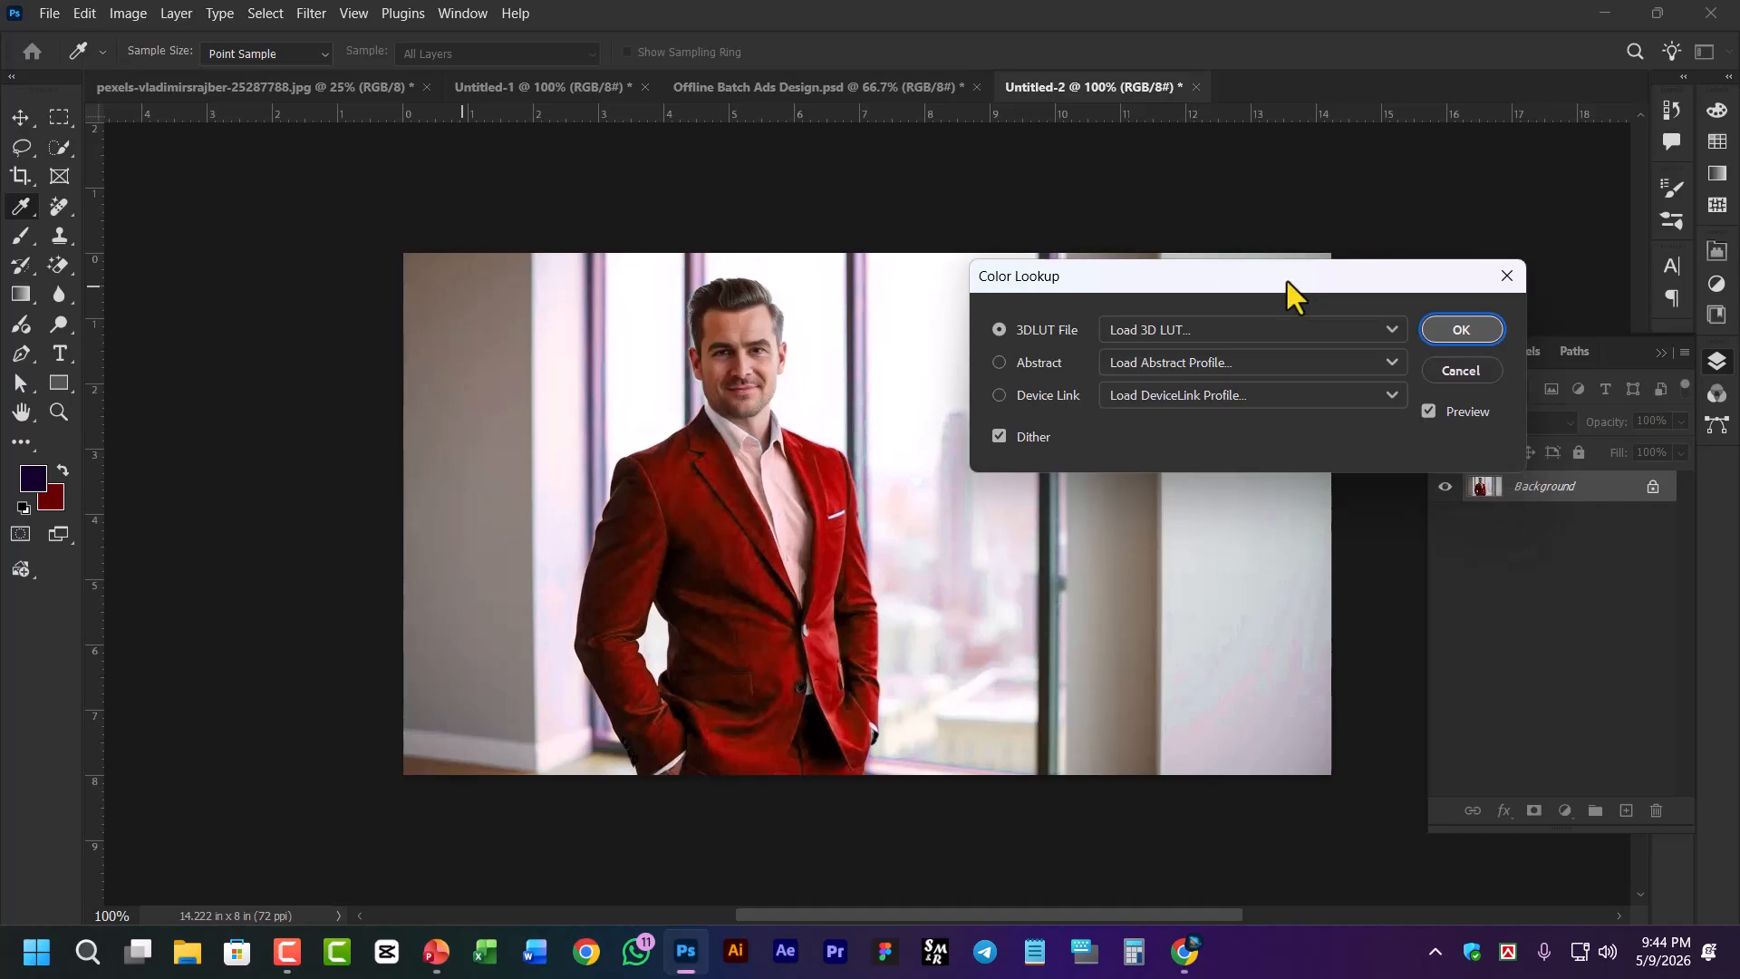
left_click(1205, 333)
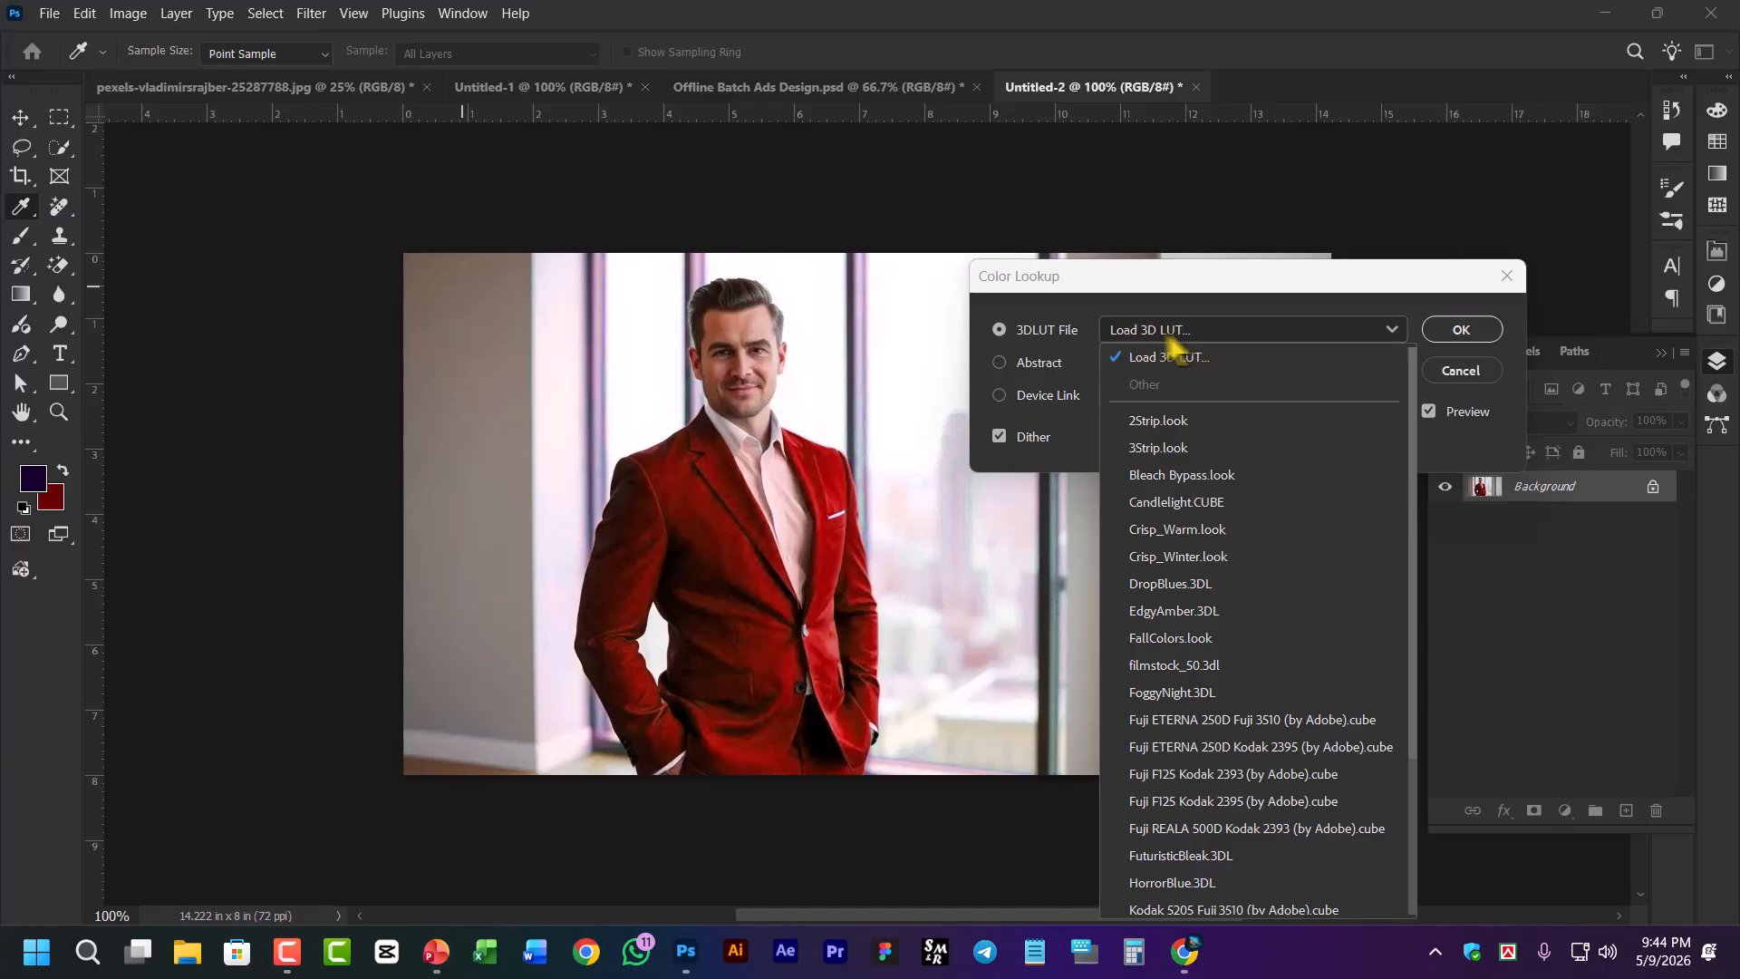
left_click(1188, 529)
left_click(1198, 328)
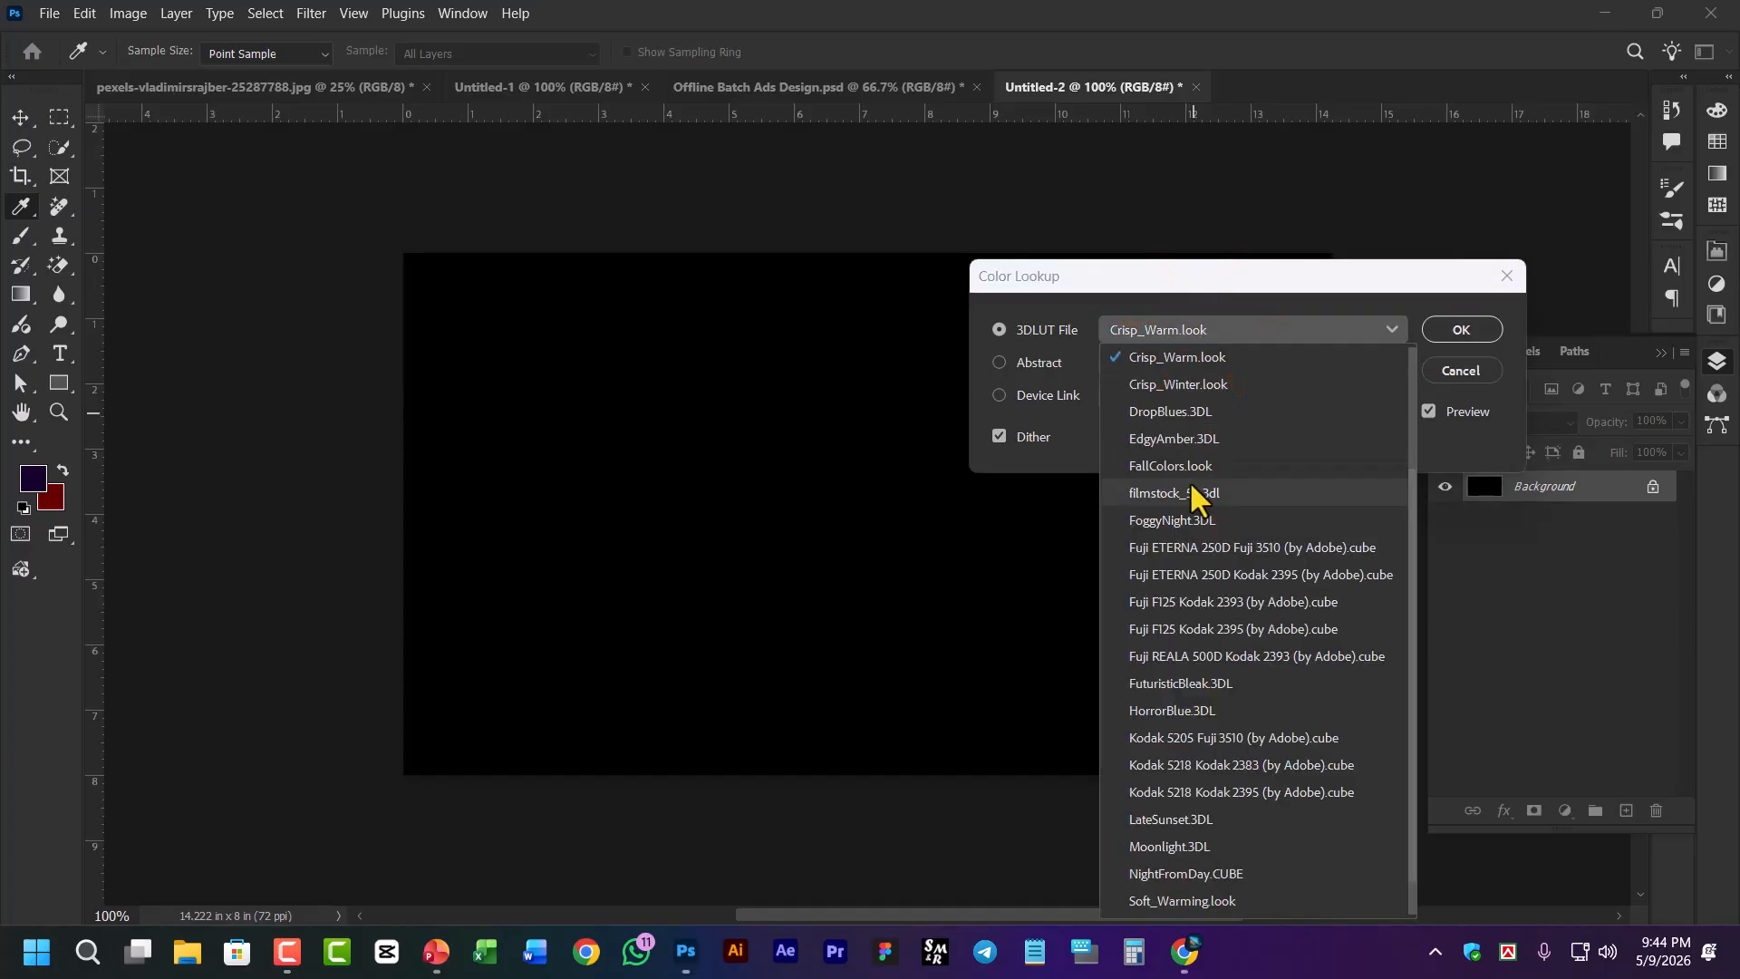
left_click(1192, 492)
left_click(1193, 330)
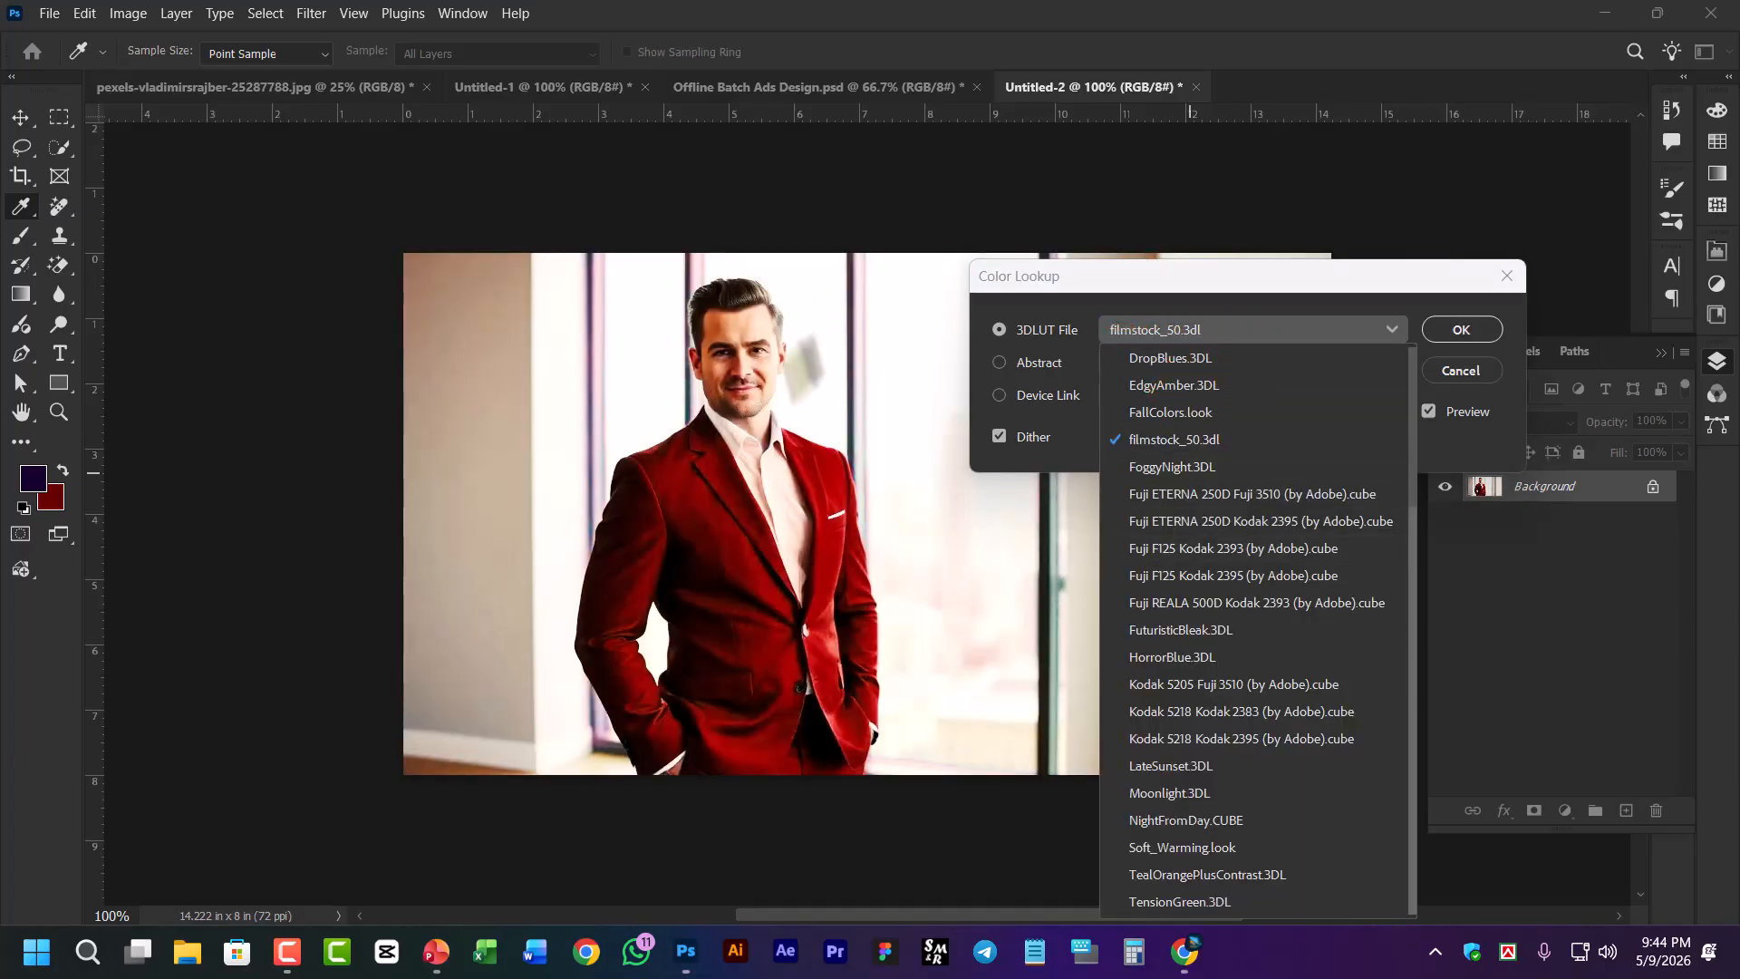
left_click(1226, 602)
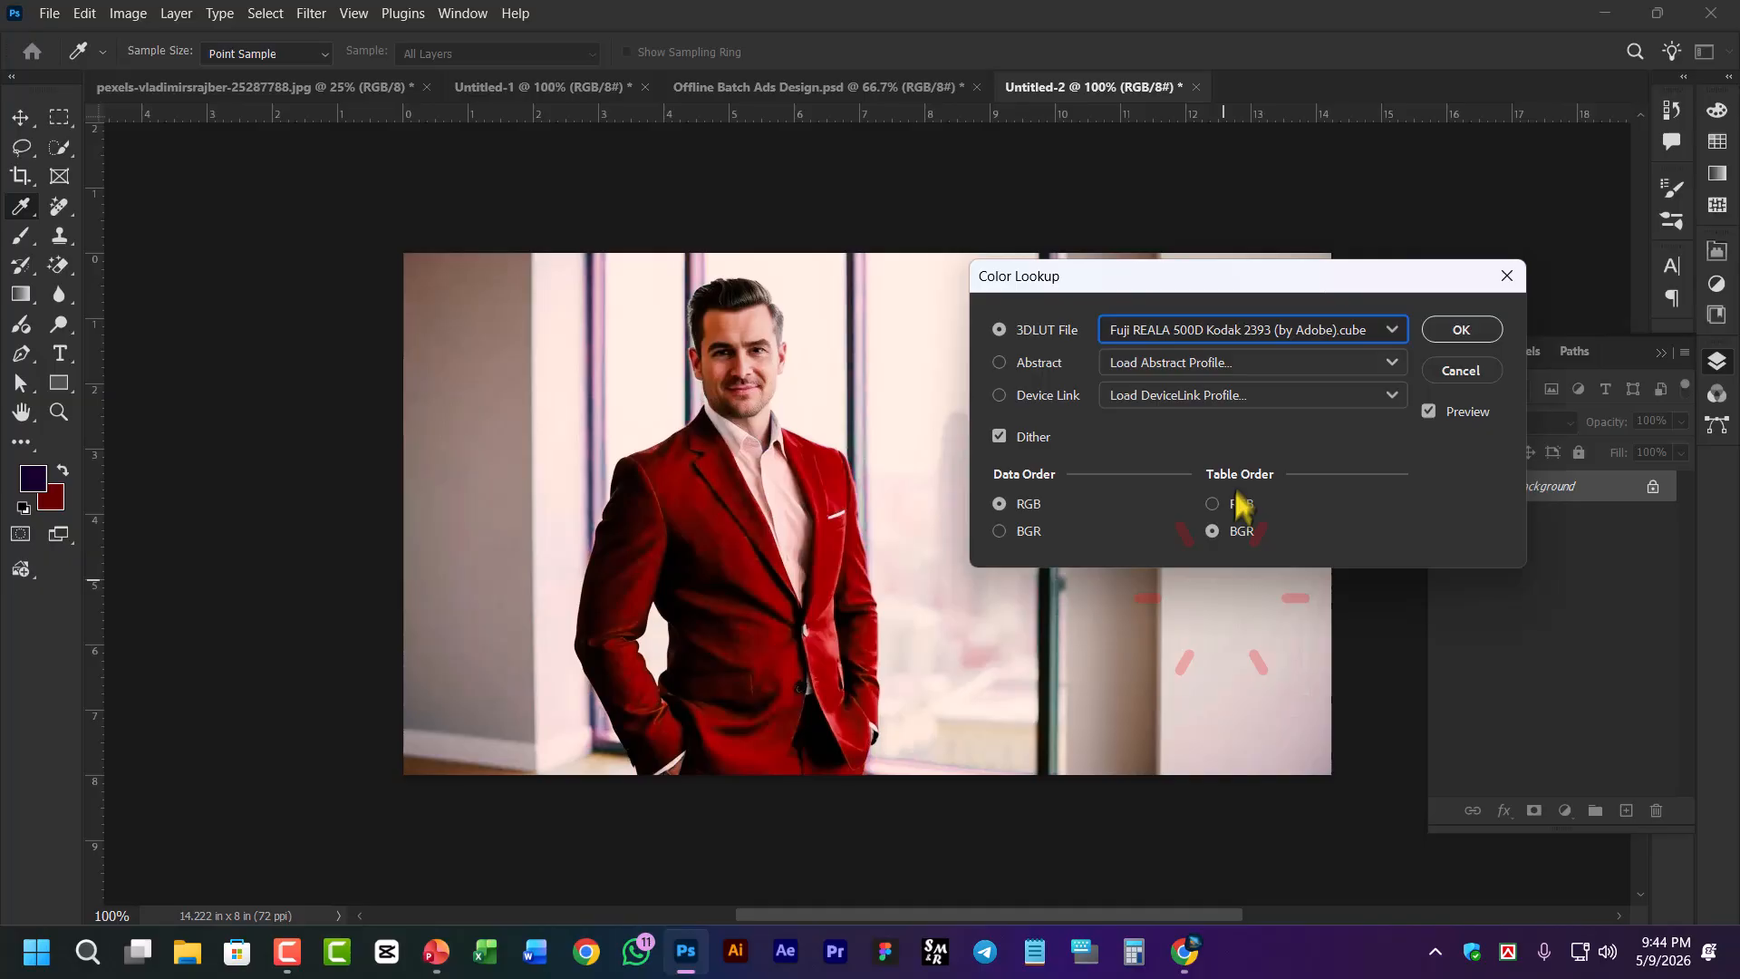
Try the LateSunset.3DL, Kodak 5205 Fuji 3510 and Fuji REALA 500D Kodak 2393 LUTs, and cancel the Color Lookup adjustment
left_click(1238, 331)
left_click(1217, 766)
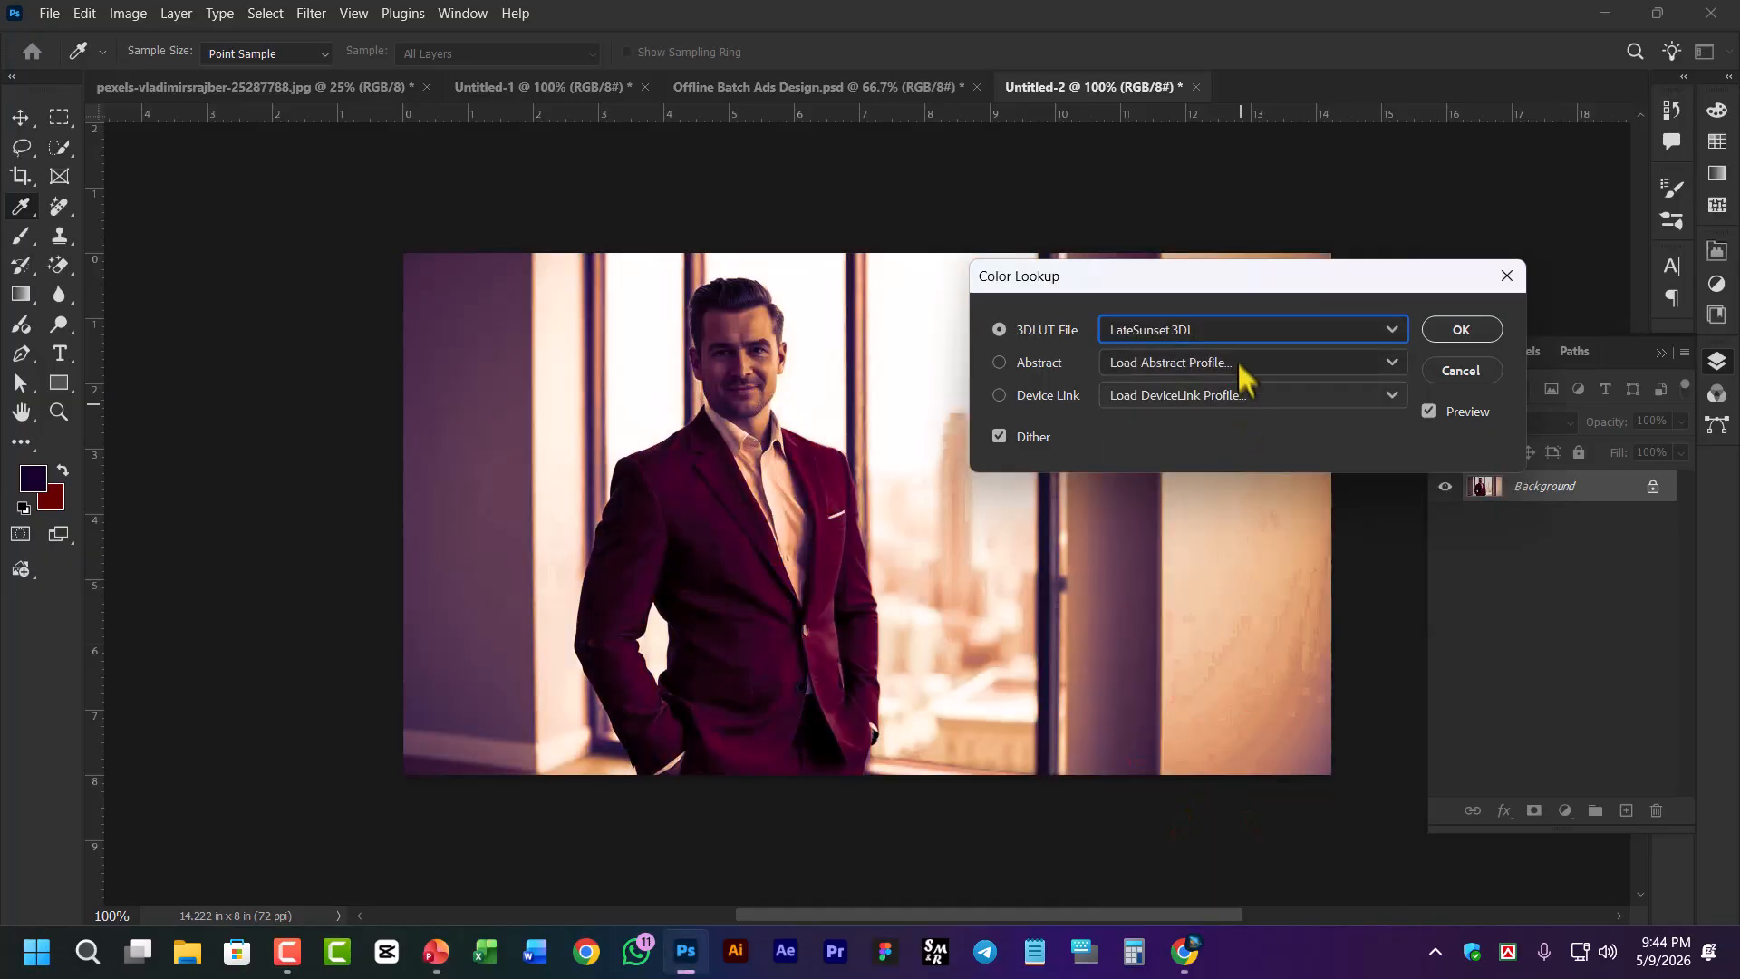
left_click(1223, 330)
left_click(1179, 689)
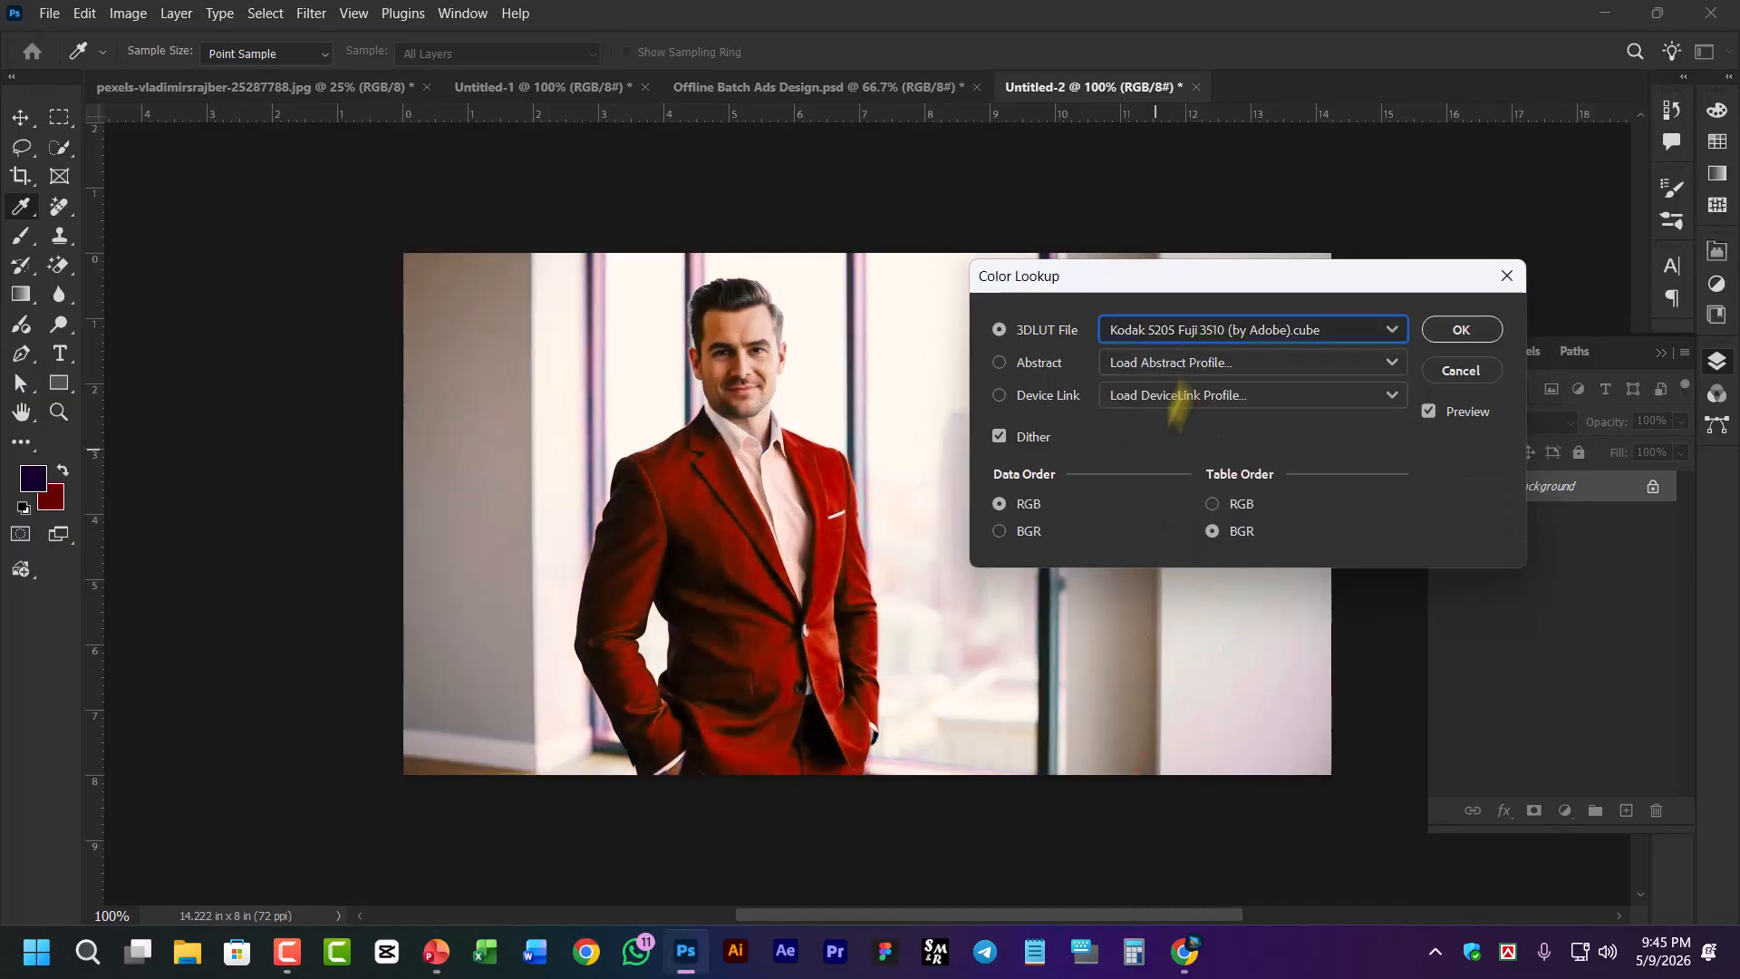
left_click(1203, 330)
left_click(1189, 607)
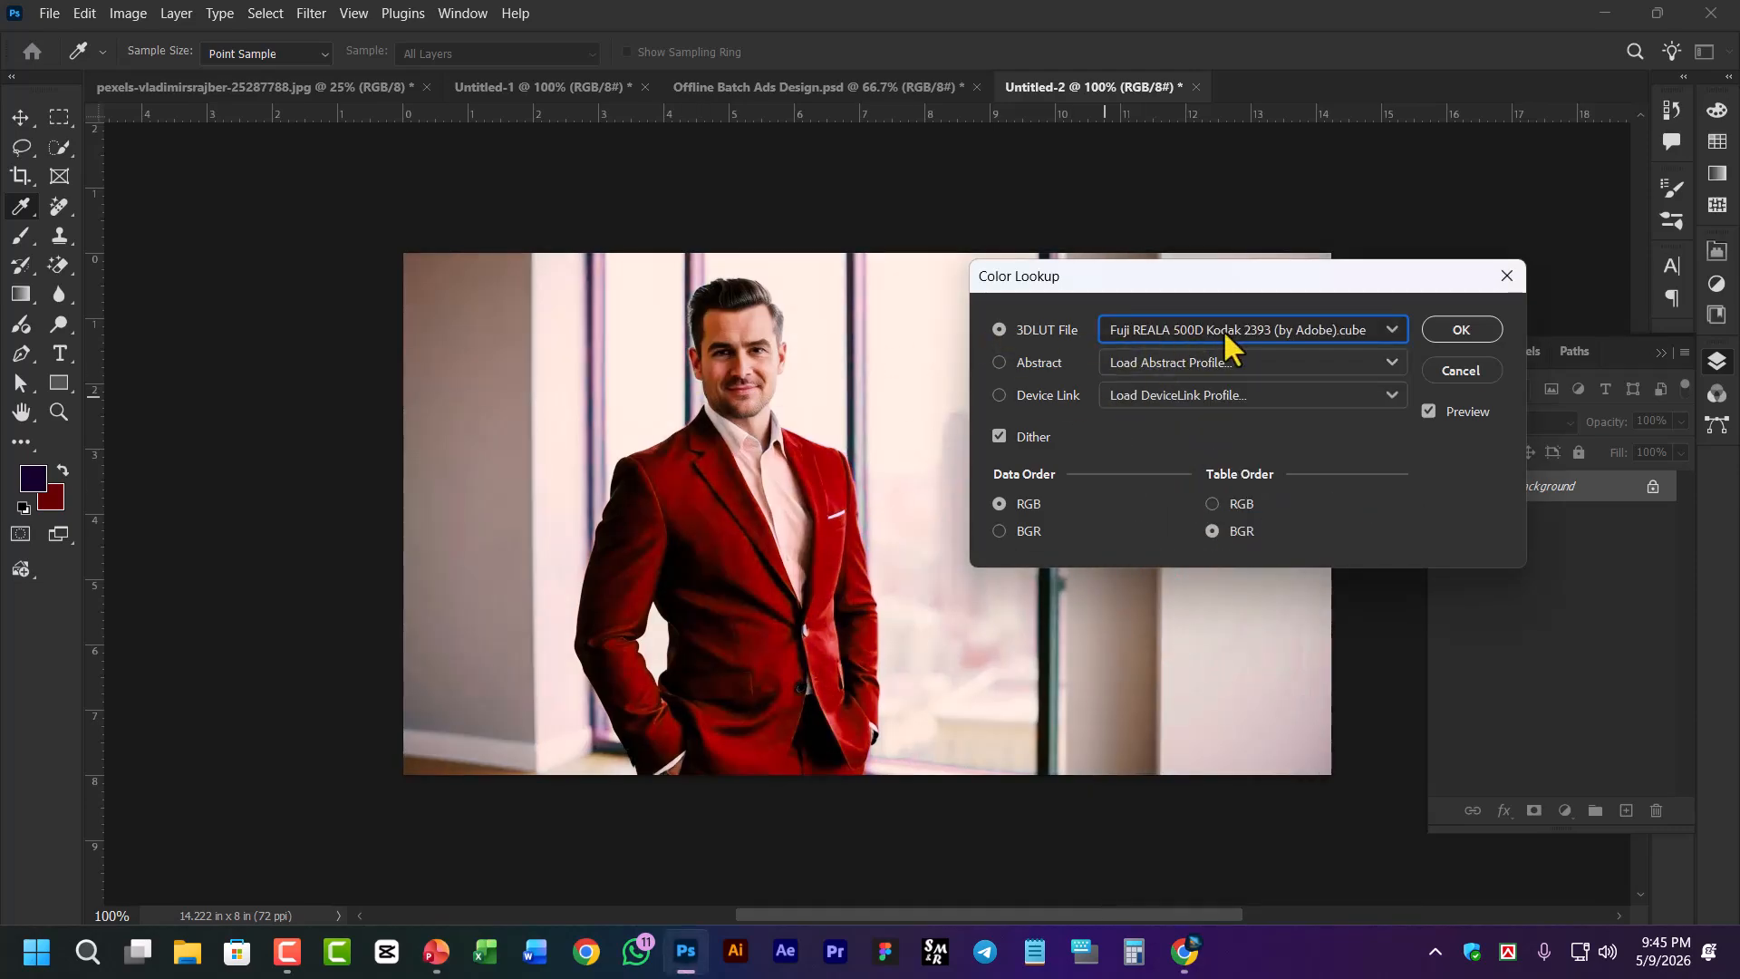
left_click(1461, 332)
key("v")
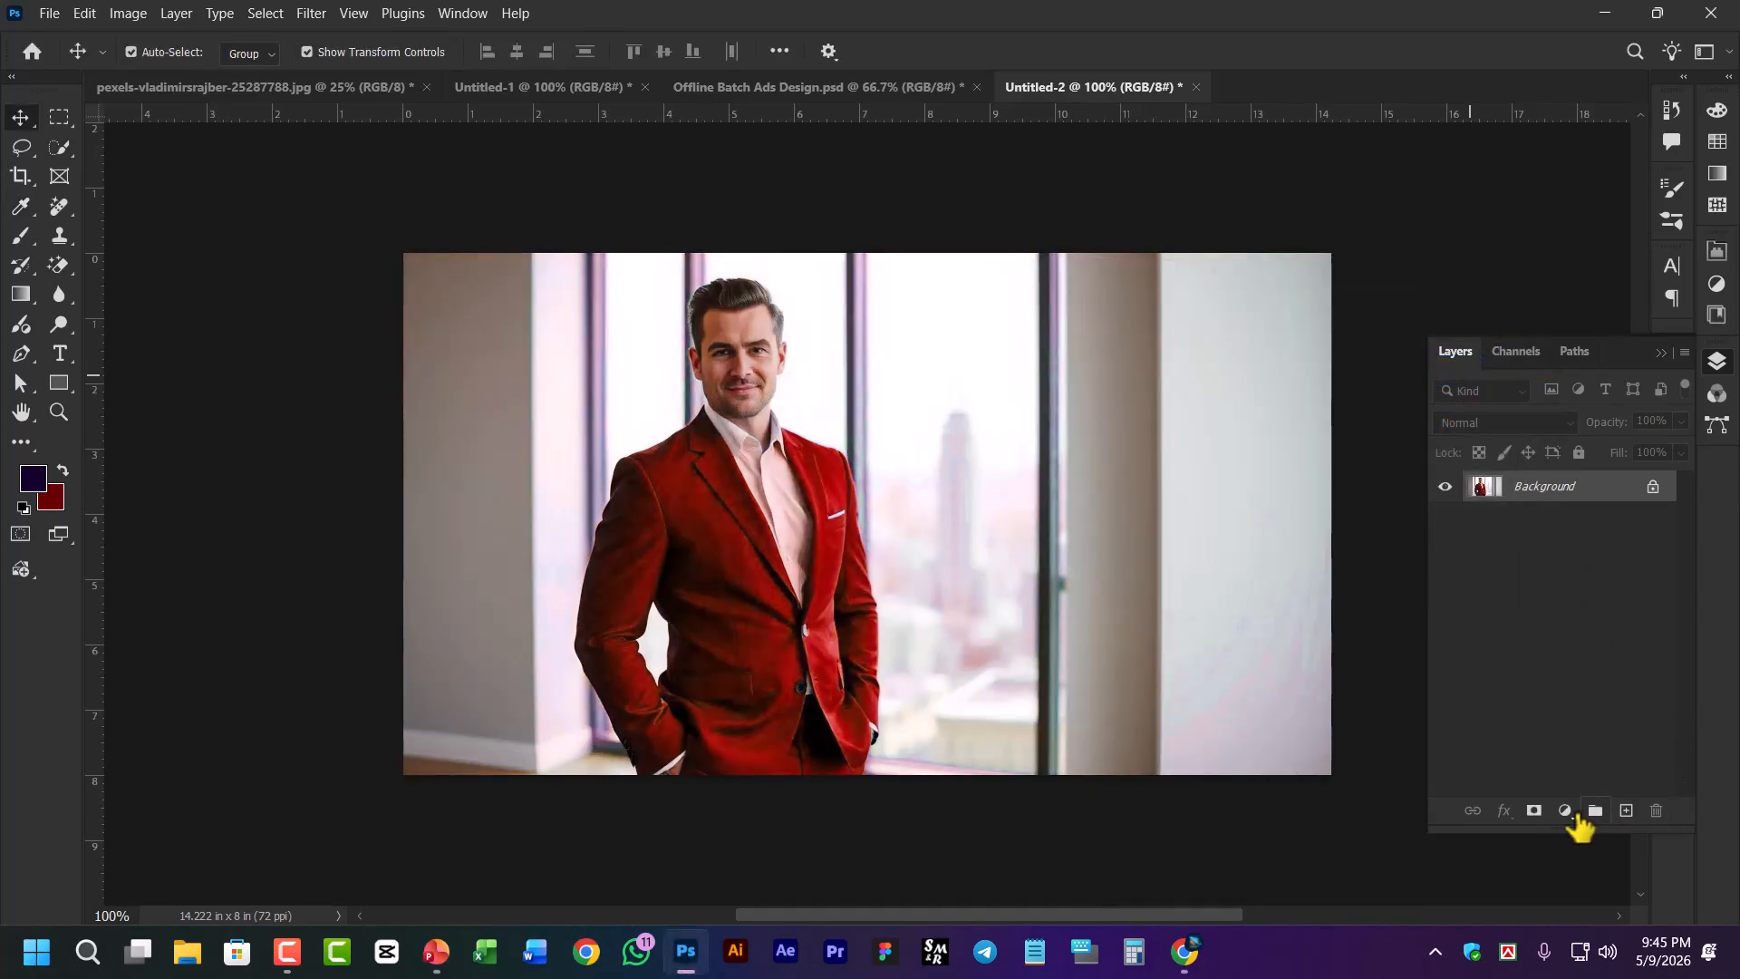
Add a Color Lookup adjustment layer above the Background, browse Downloads for a custom 3D LUT file, and cancel the loading
left_click(1569, 813)
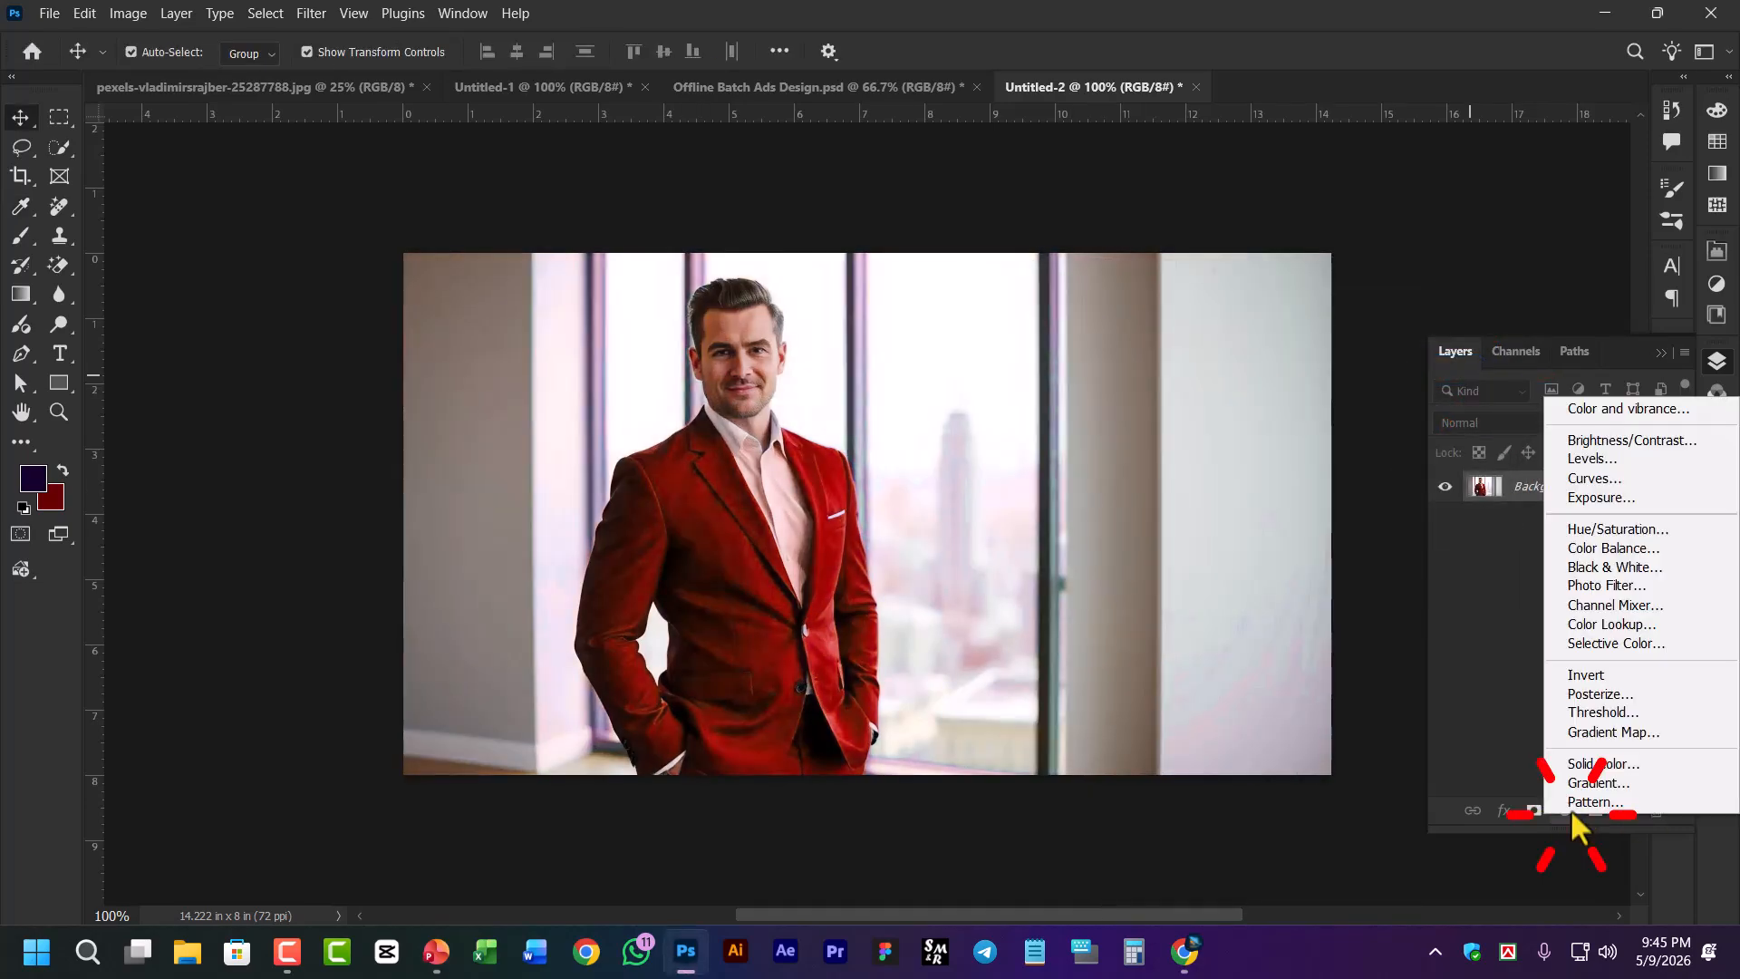
left_click(1615, 625)
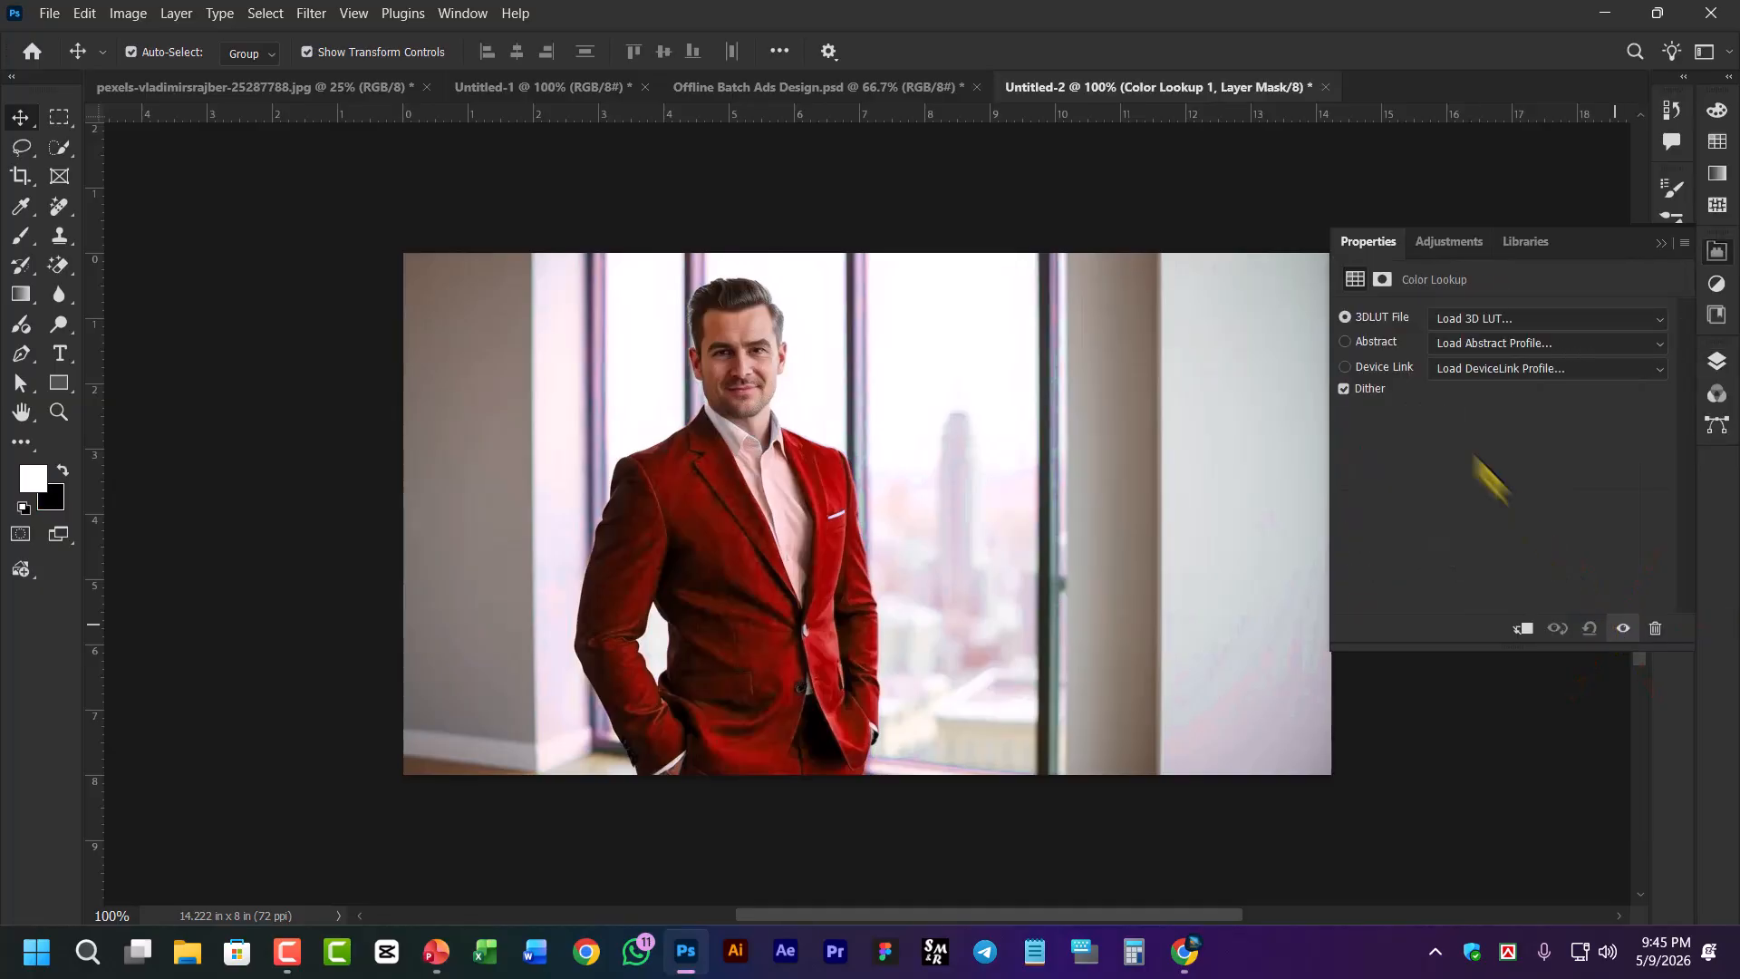
left_click(1481, 322)
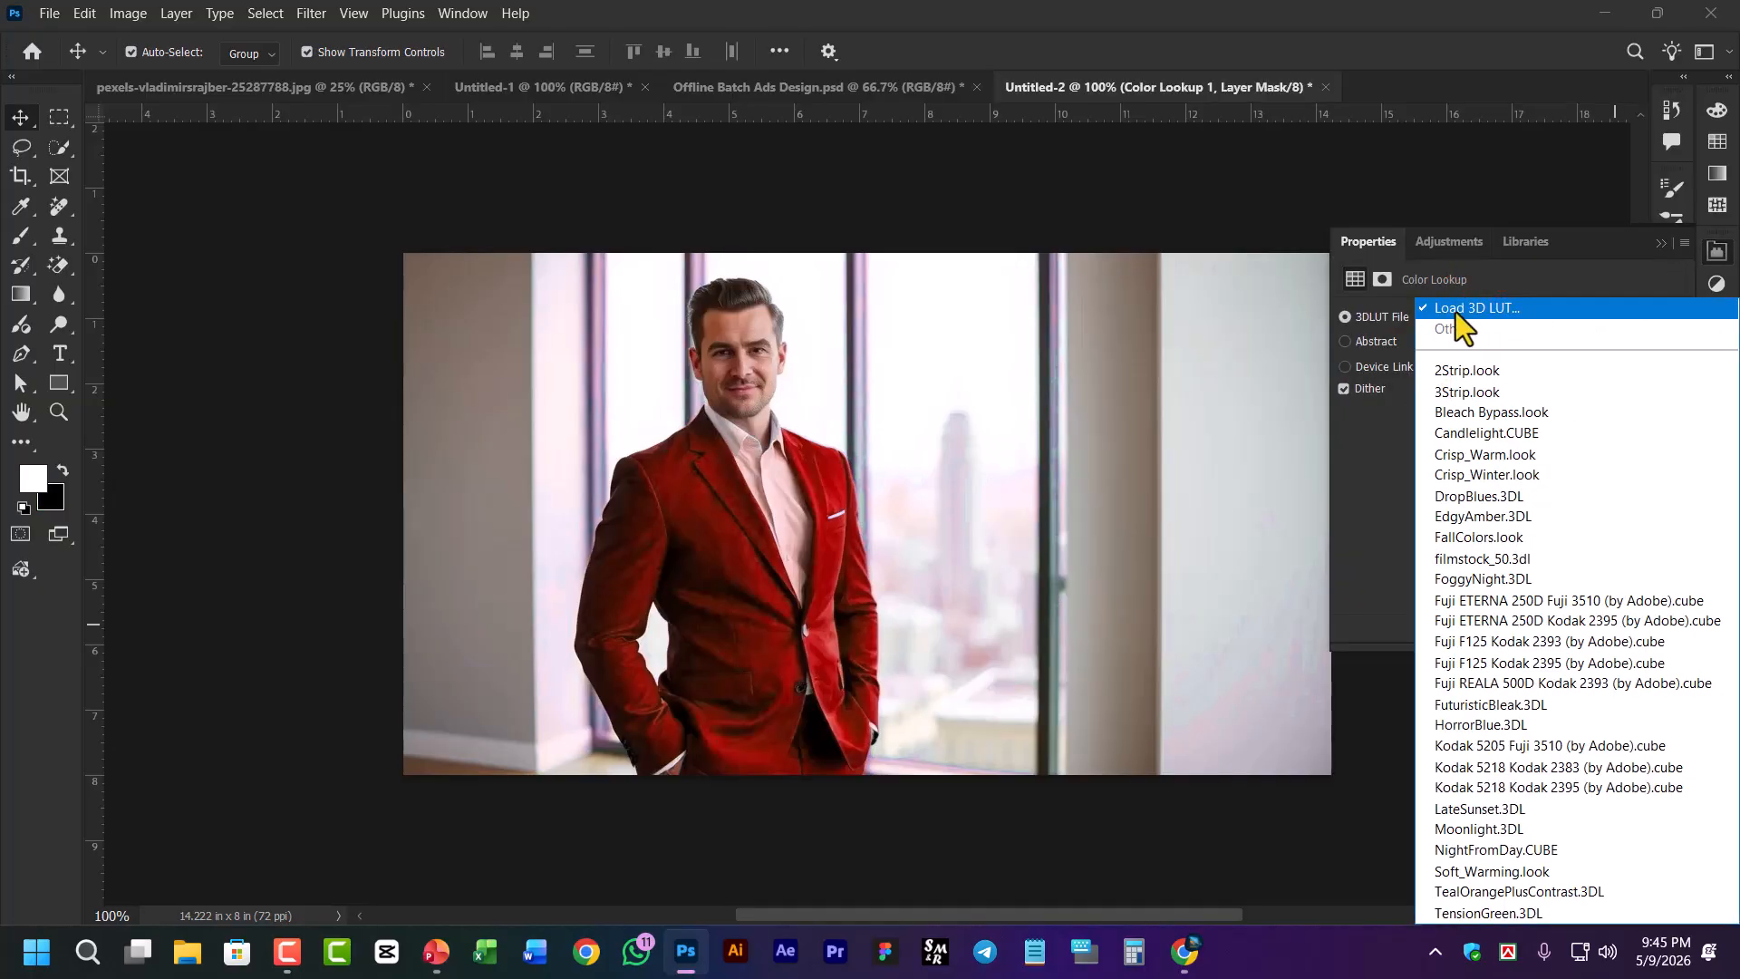
left_click(1499, 310)
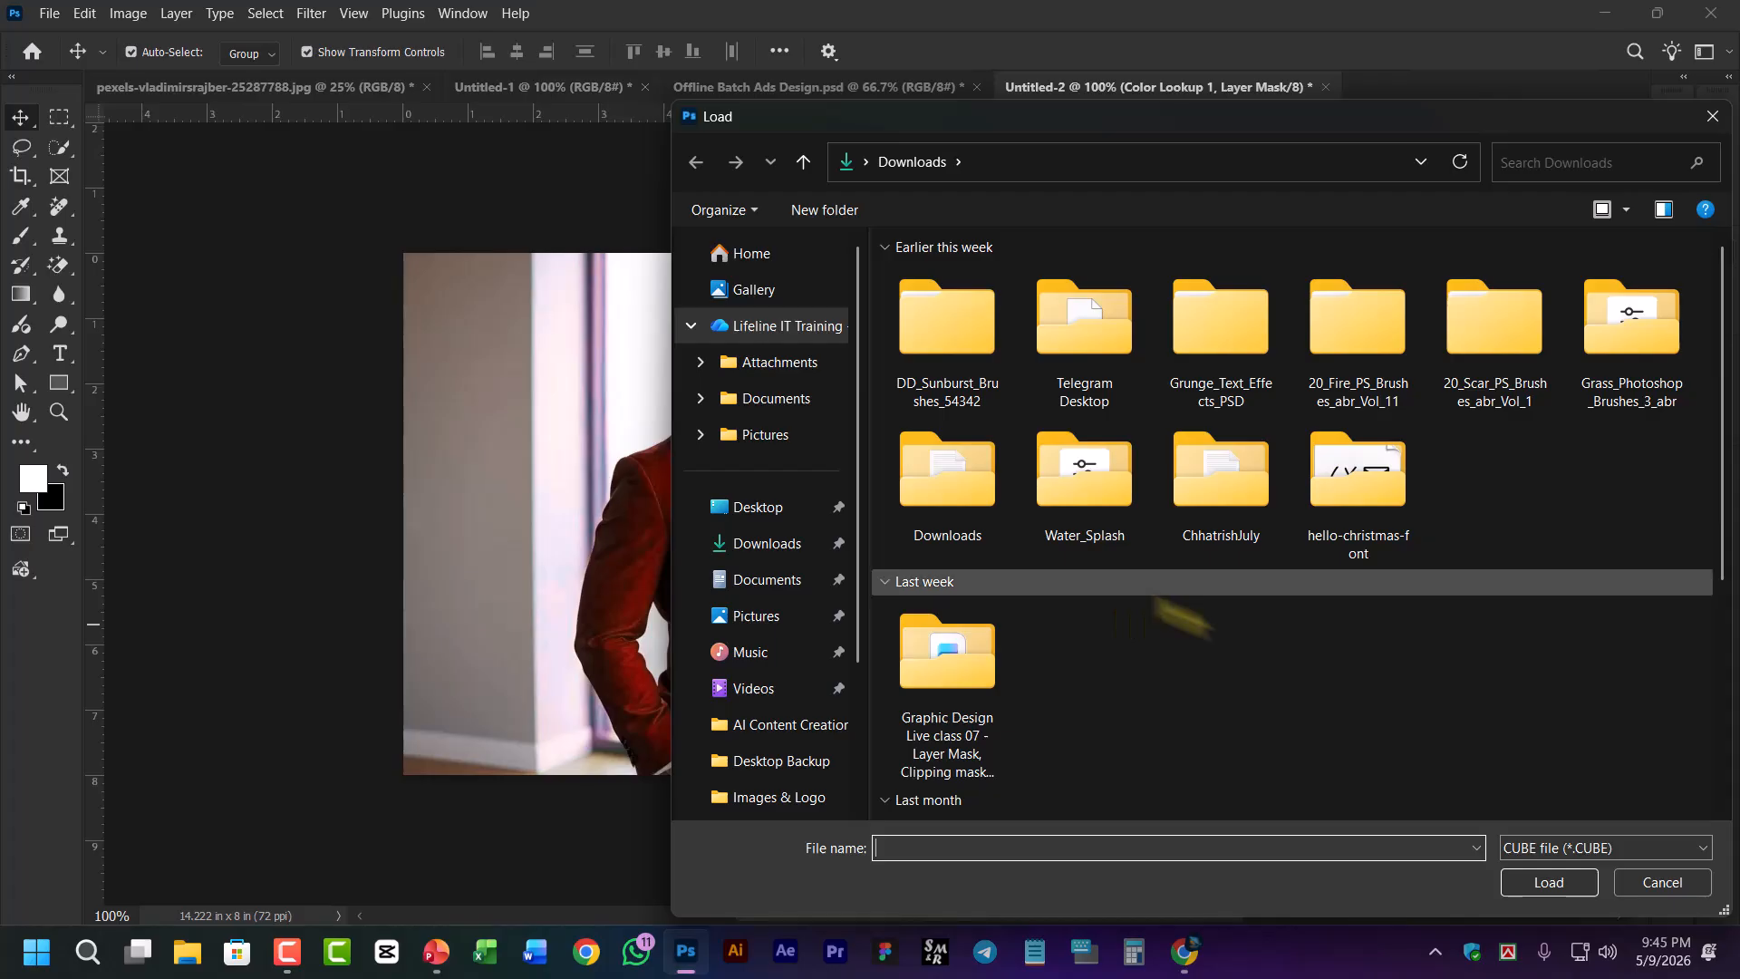
left_click(1643, 877)
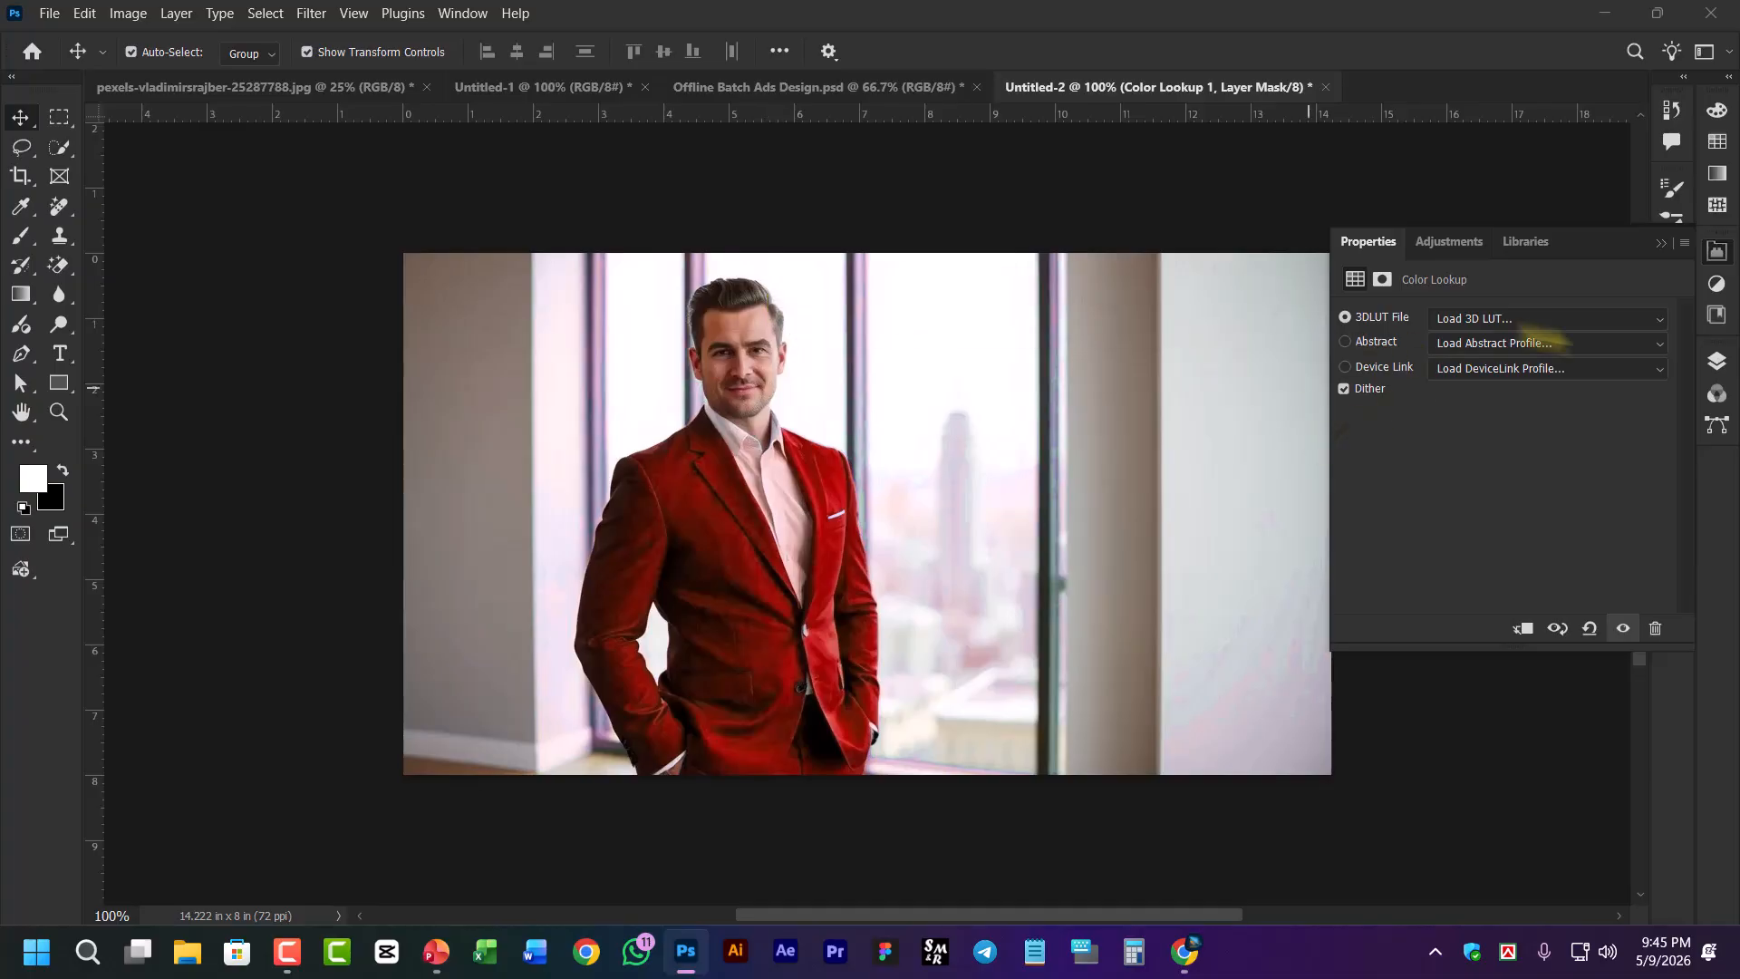
left_click(1710, 364)
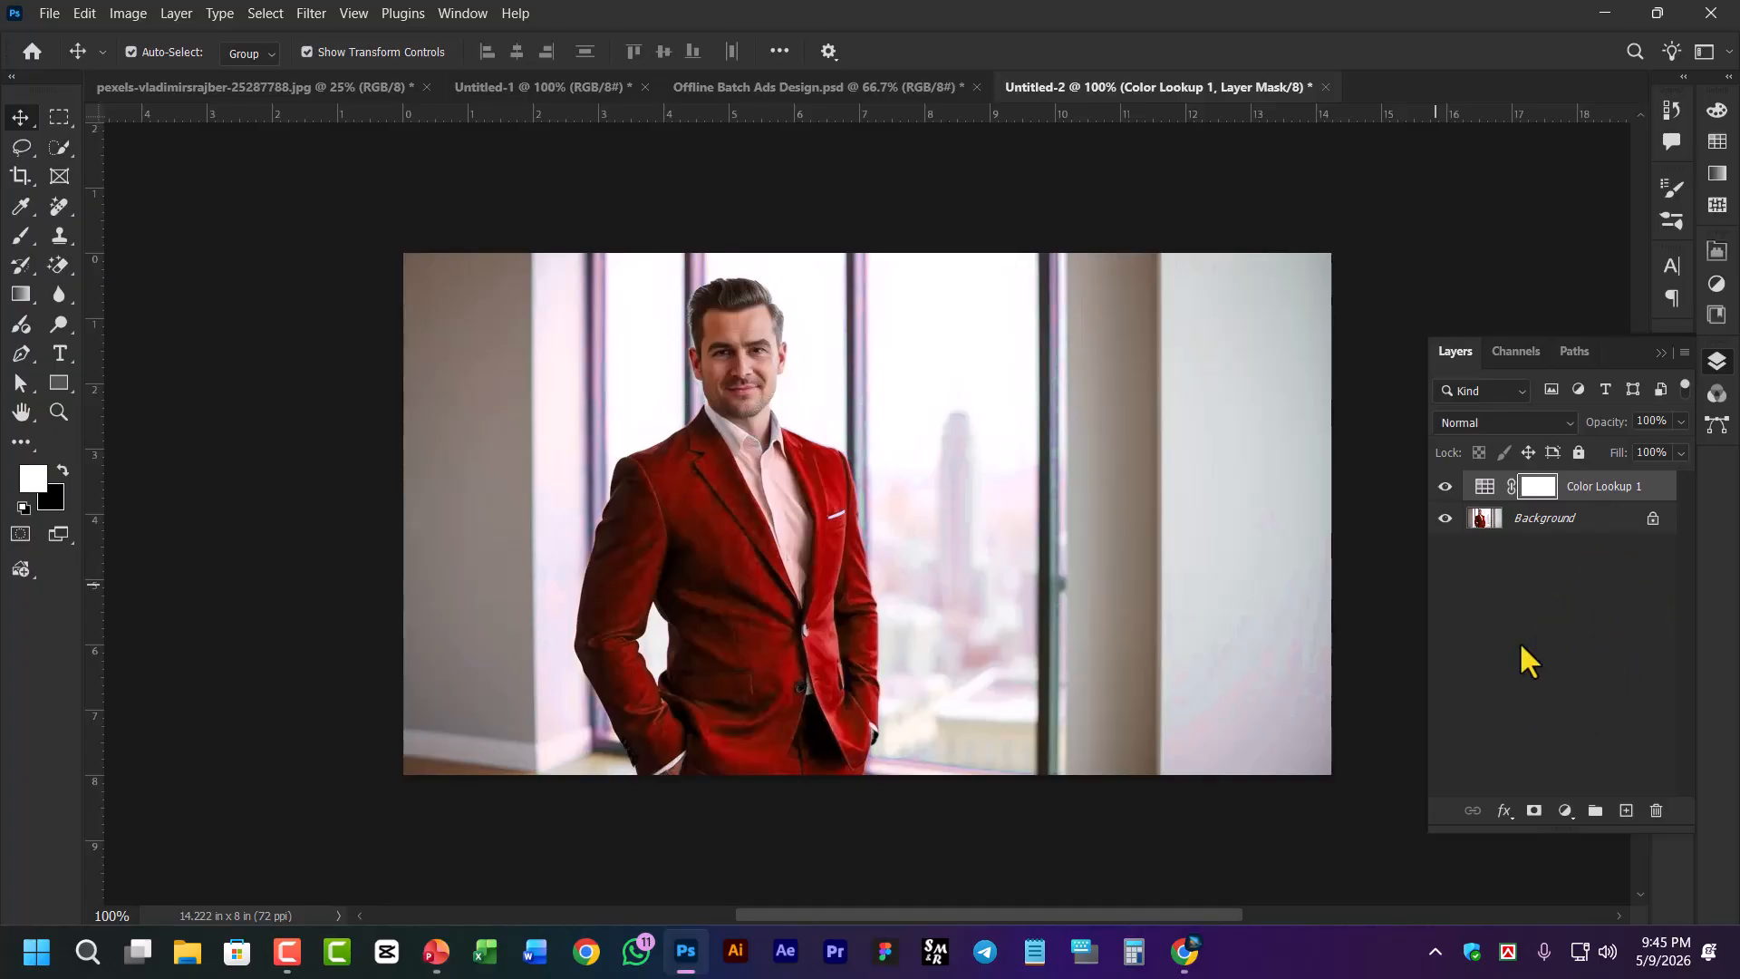
left_click(1566, 810)
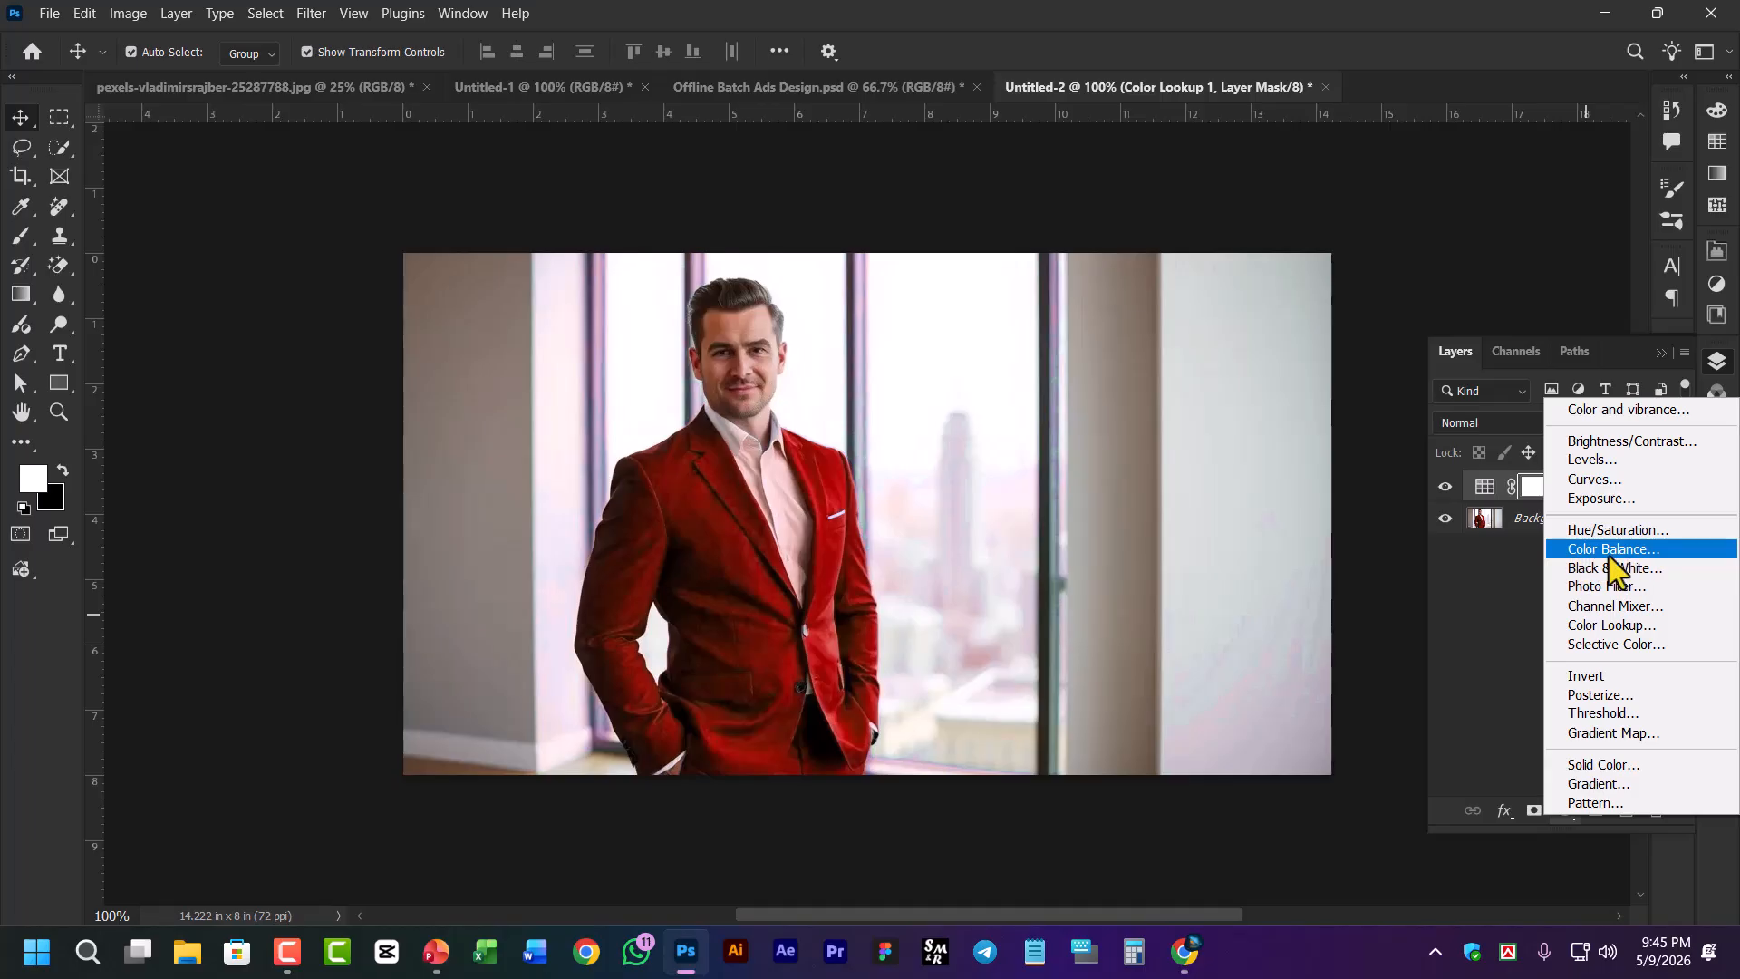
left_click(1494, 585)
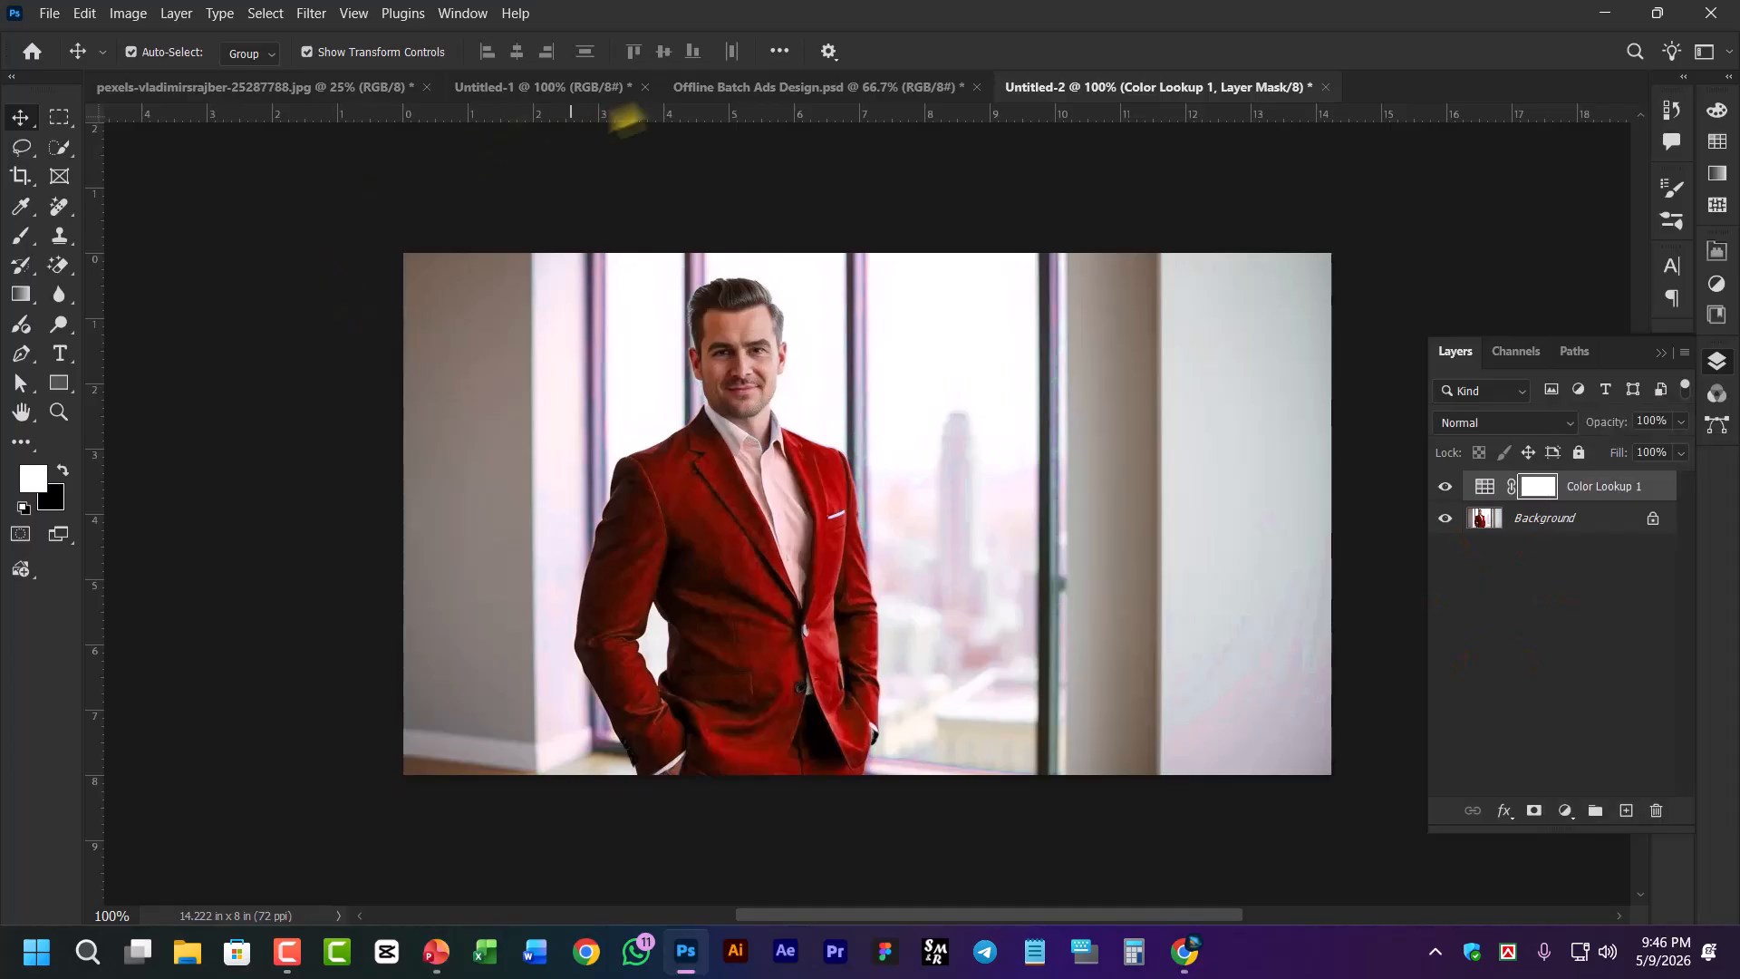
Switch to the Offline Batch Ads Design.psd document and select the dark wooden table layer behind the contact details
left_click(764, 91)
left_click(645, 726)
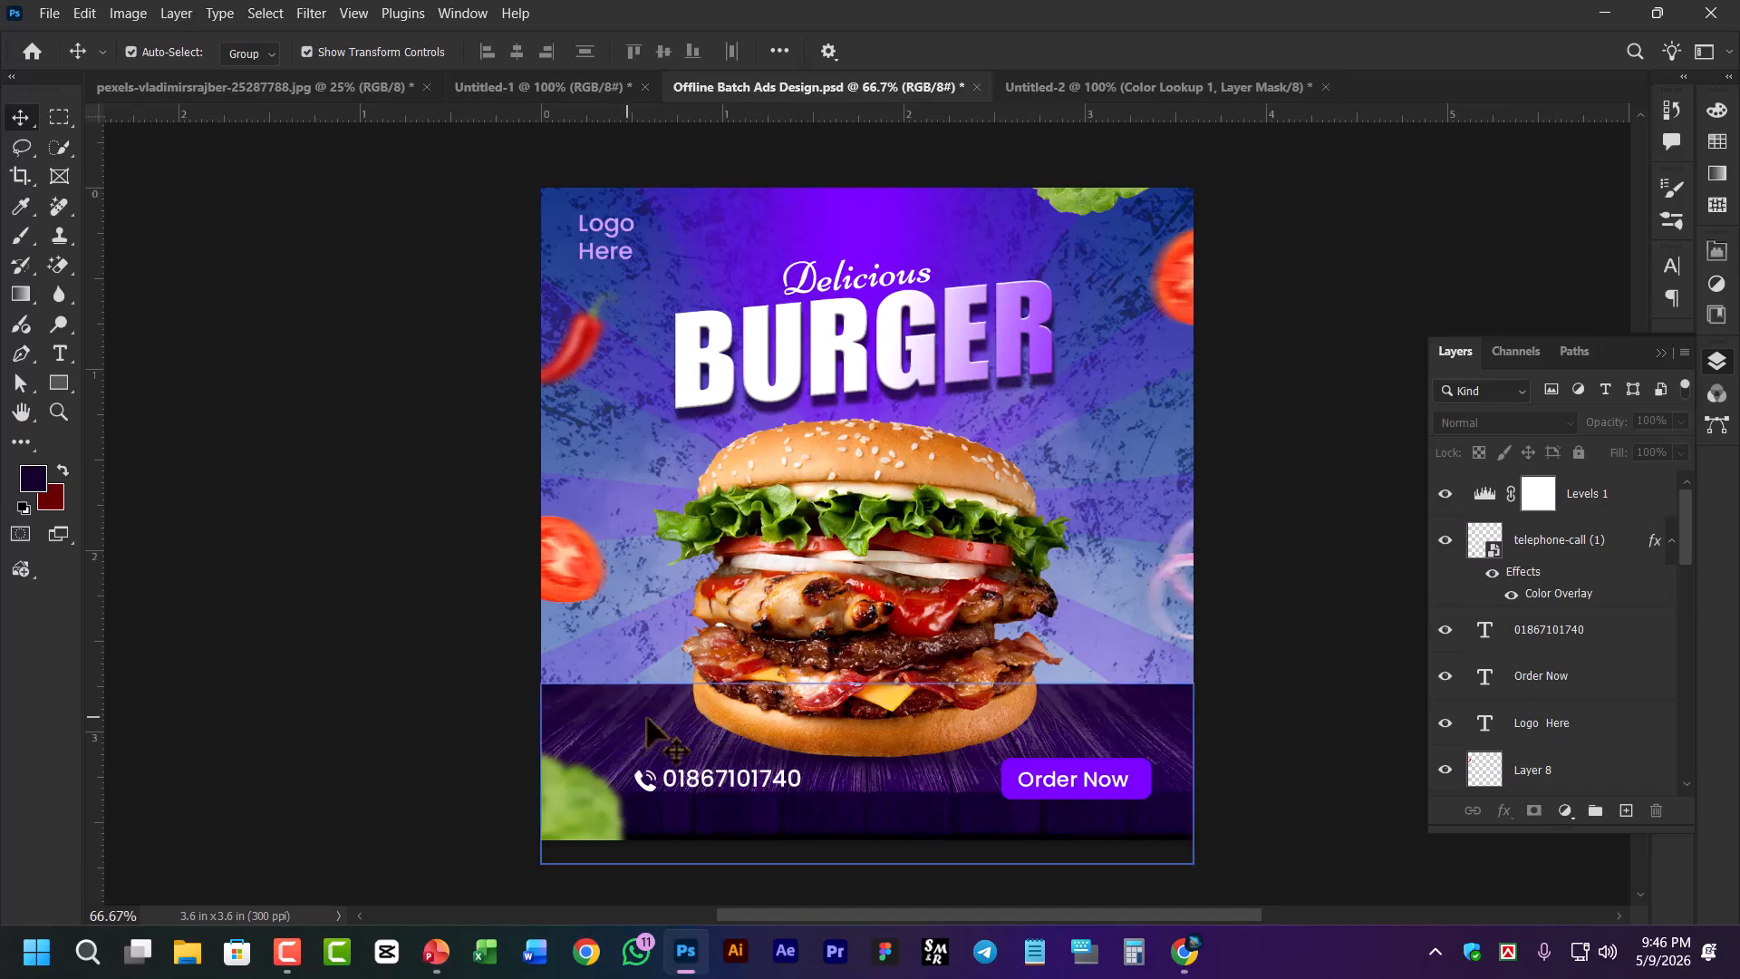
left_click(603, 733)
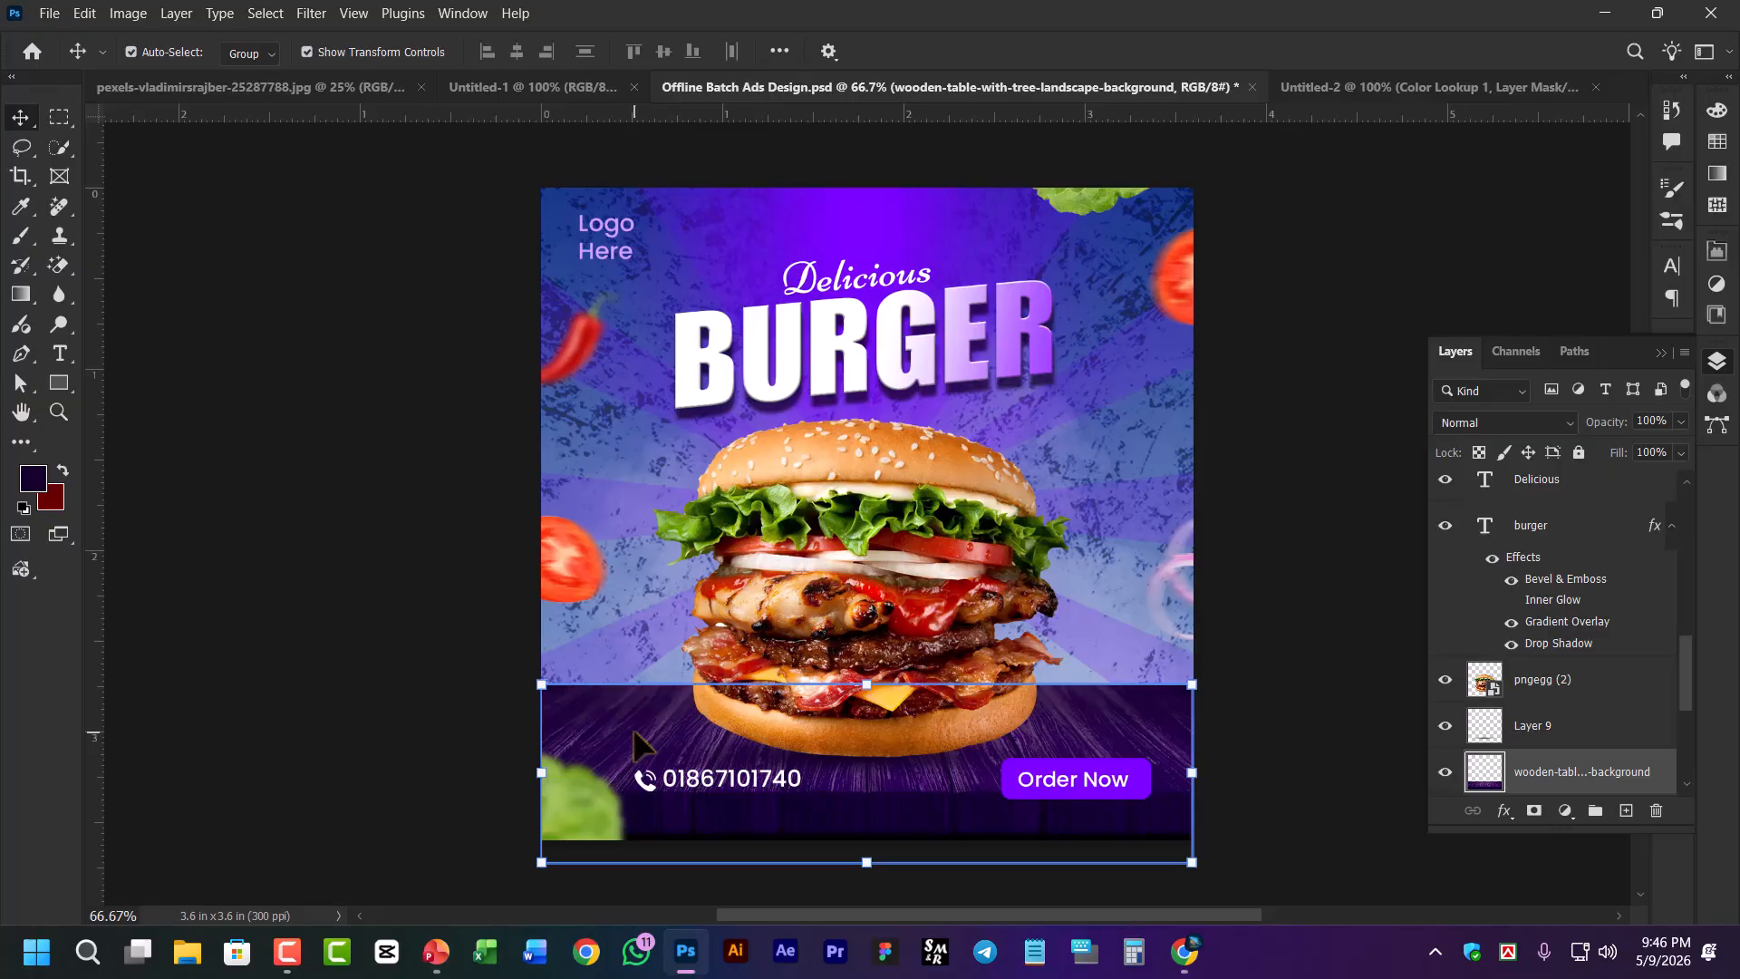
left_click(632, 766)
left_click(619, 723)
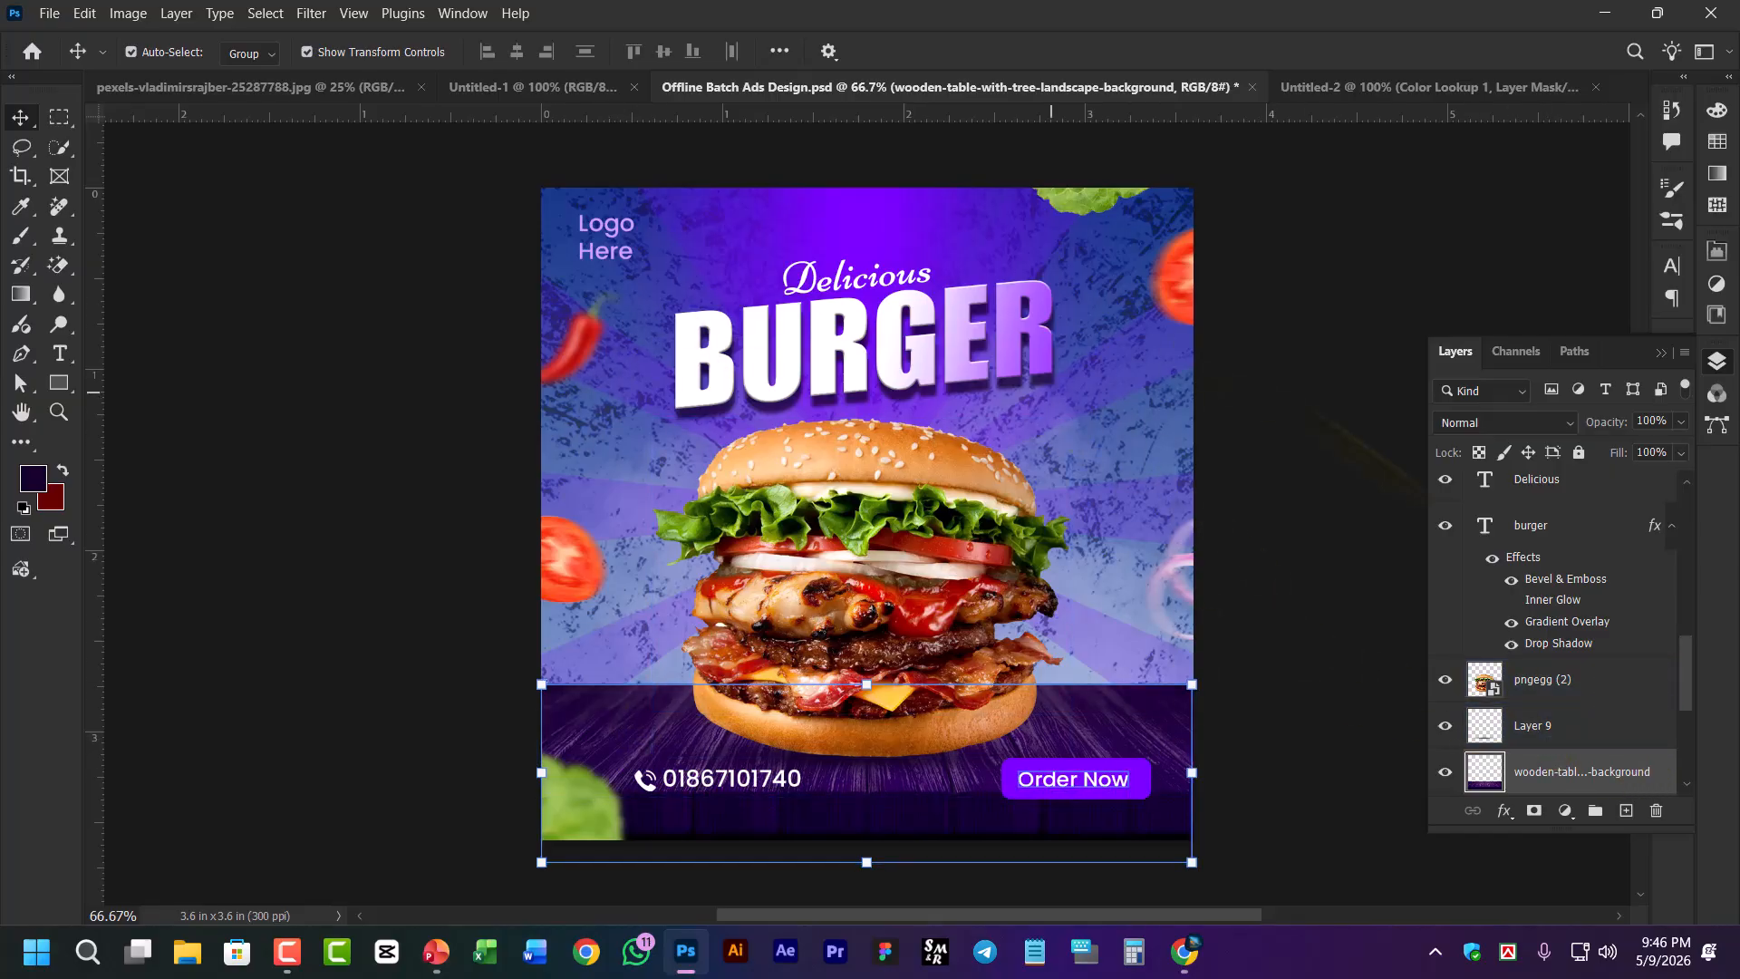
Delete the Levels 1 adjustment layer from the top of the burger ad's layer stack
scroll(1605, 726, "up", 2)
scroll(1600, 723, "up", 5)
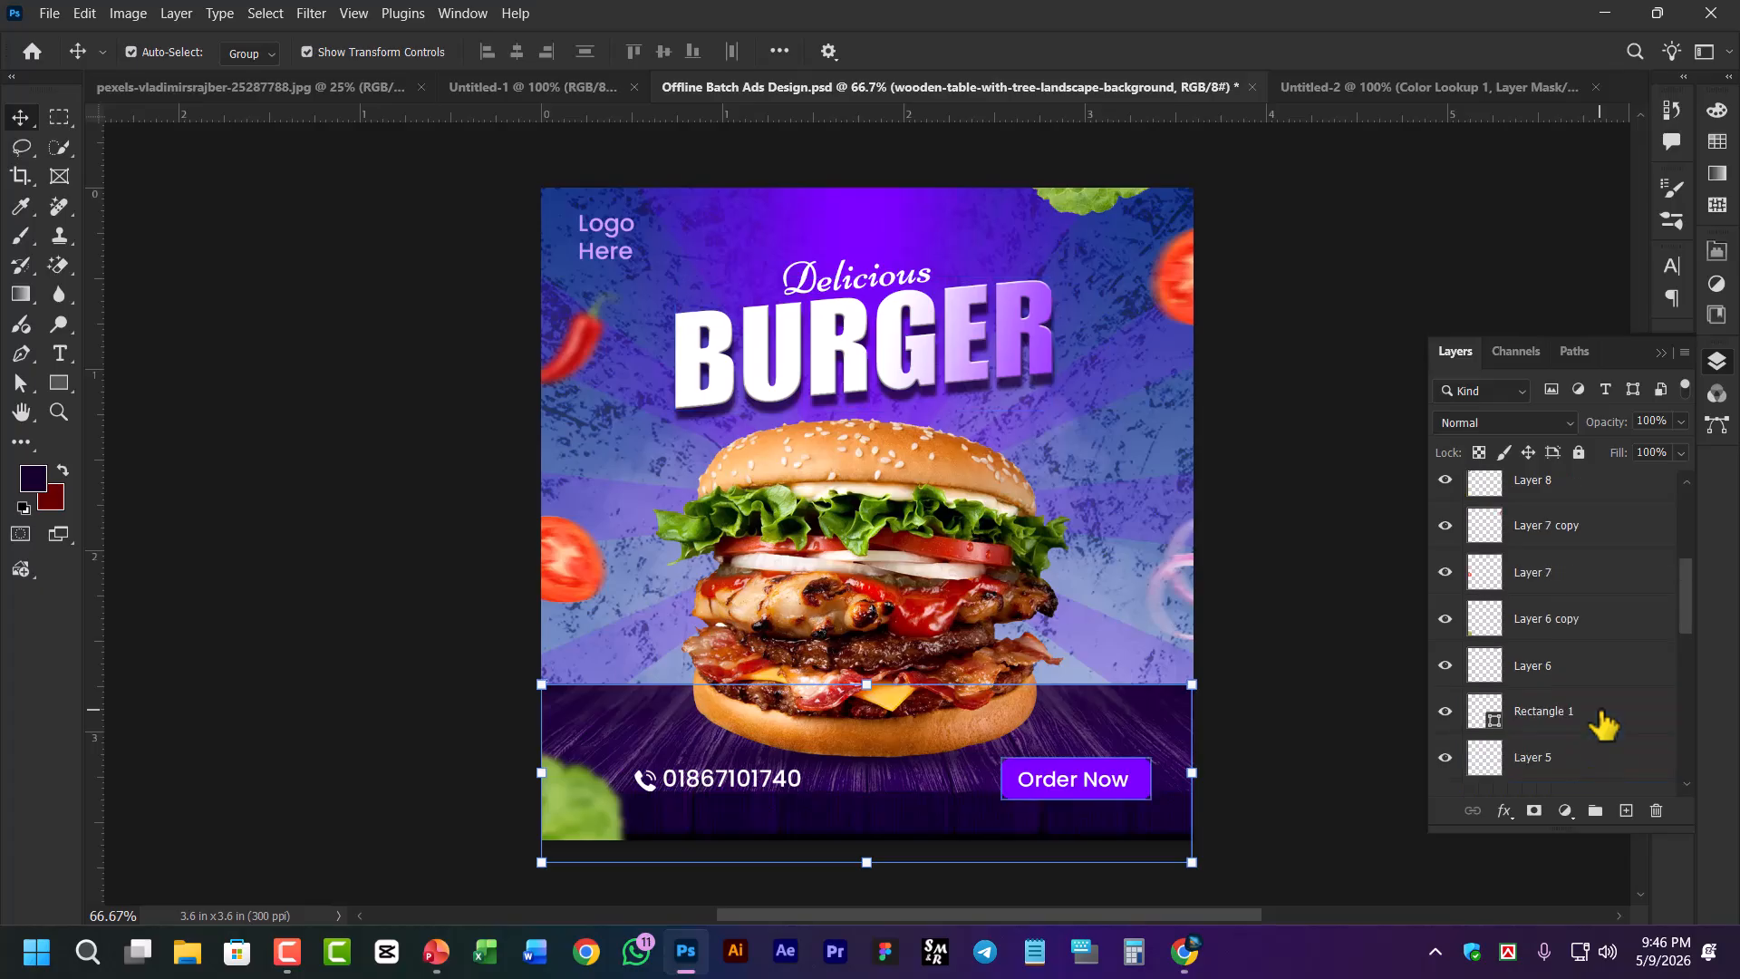
left_click(1629, 499)
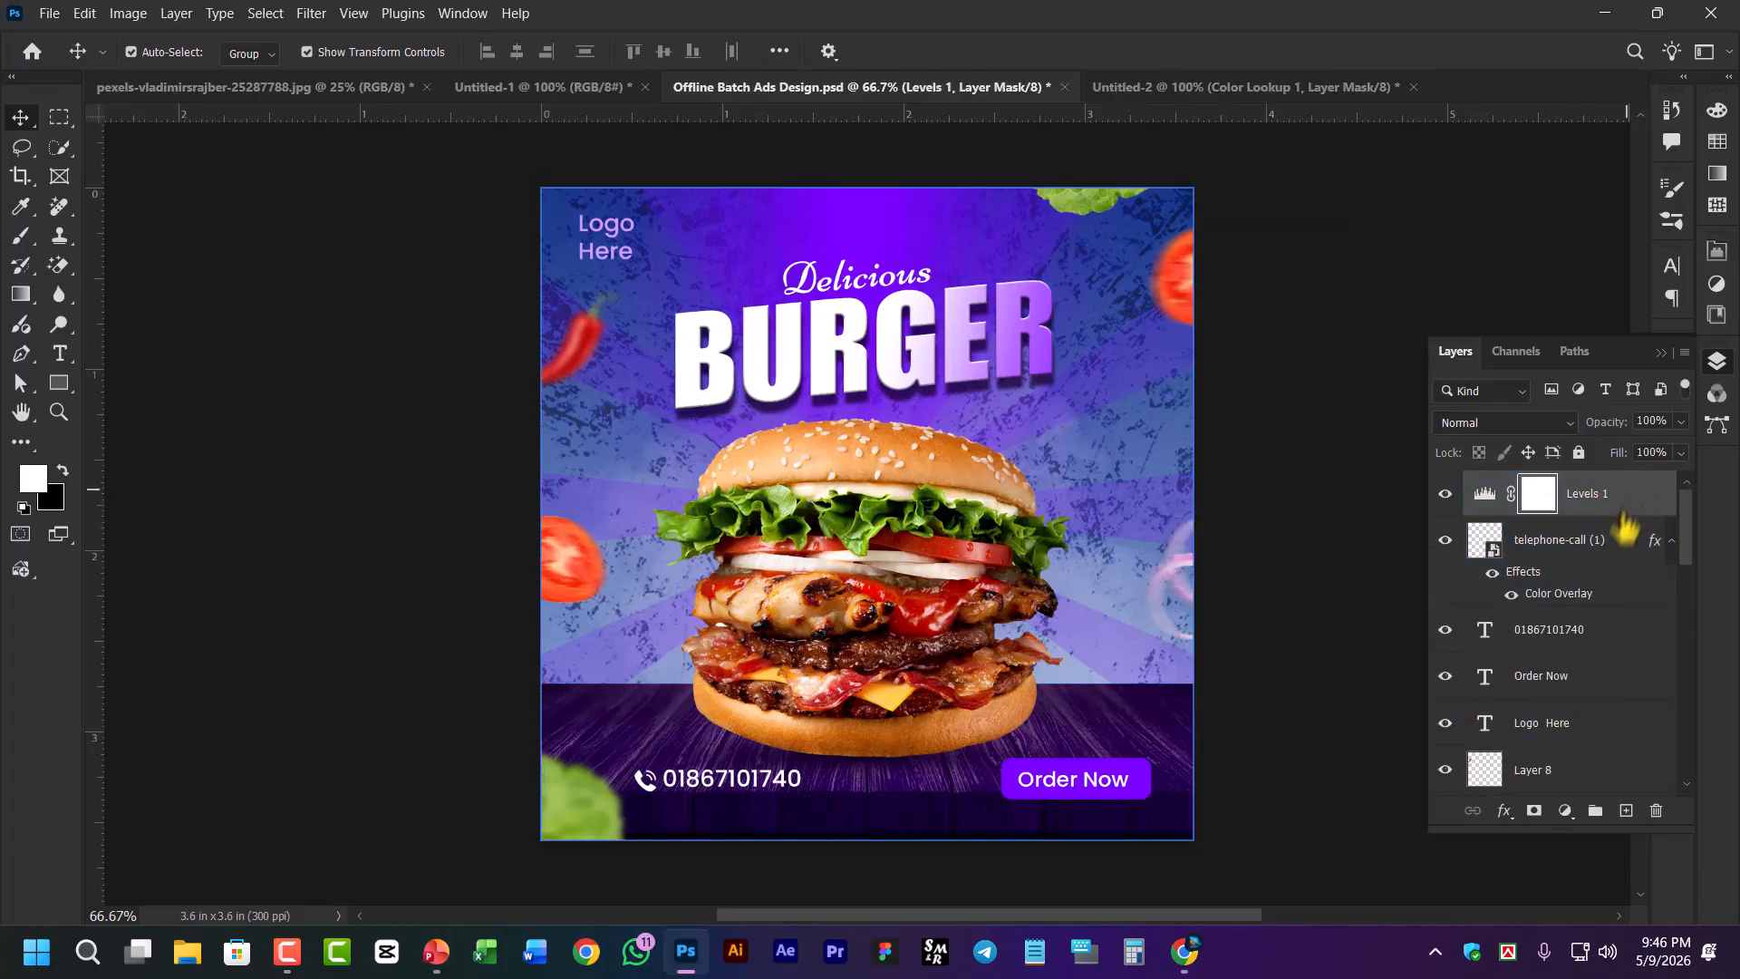
key("Delete")
left_click(1586, 497)
key("Delete")
Delete the Gradient Fill 1 layer above the Background of the purple burger ad and clear the layer selection
scroll(1593, 717, "down", 10)
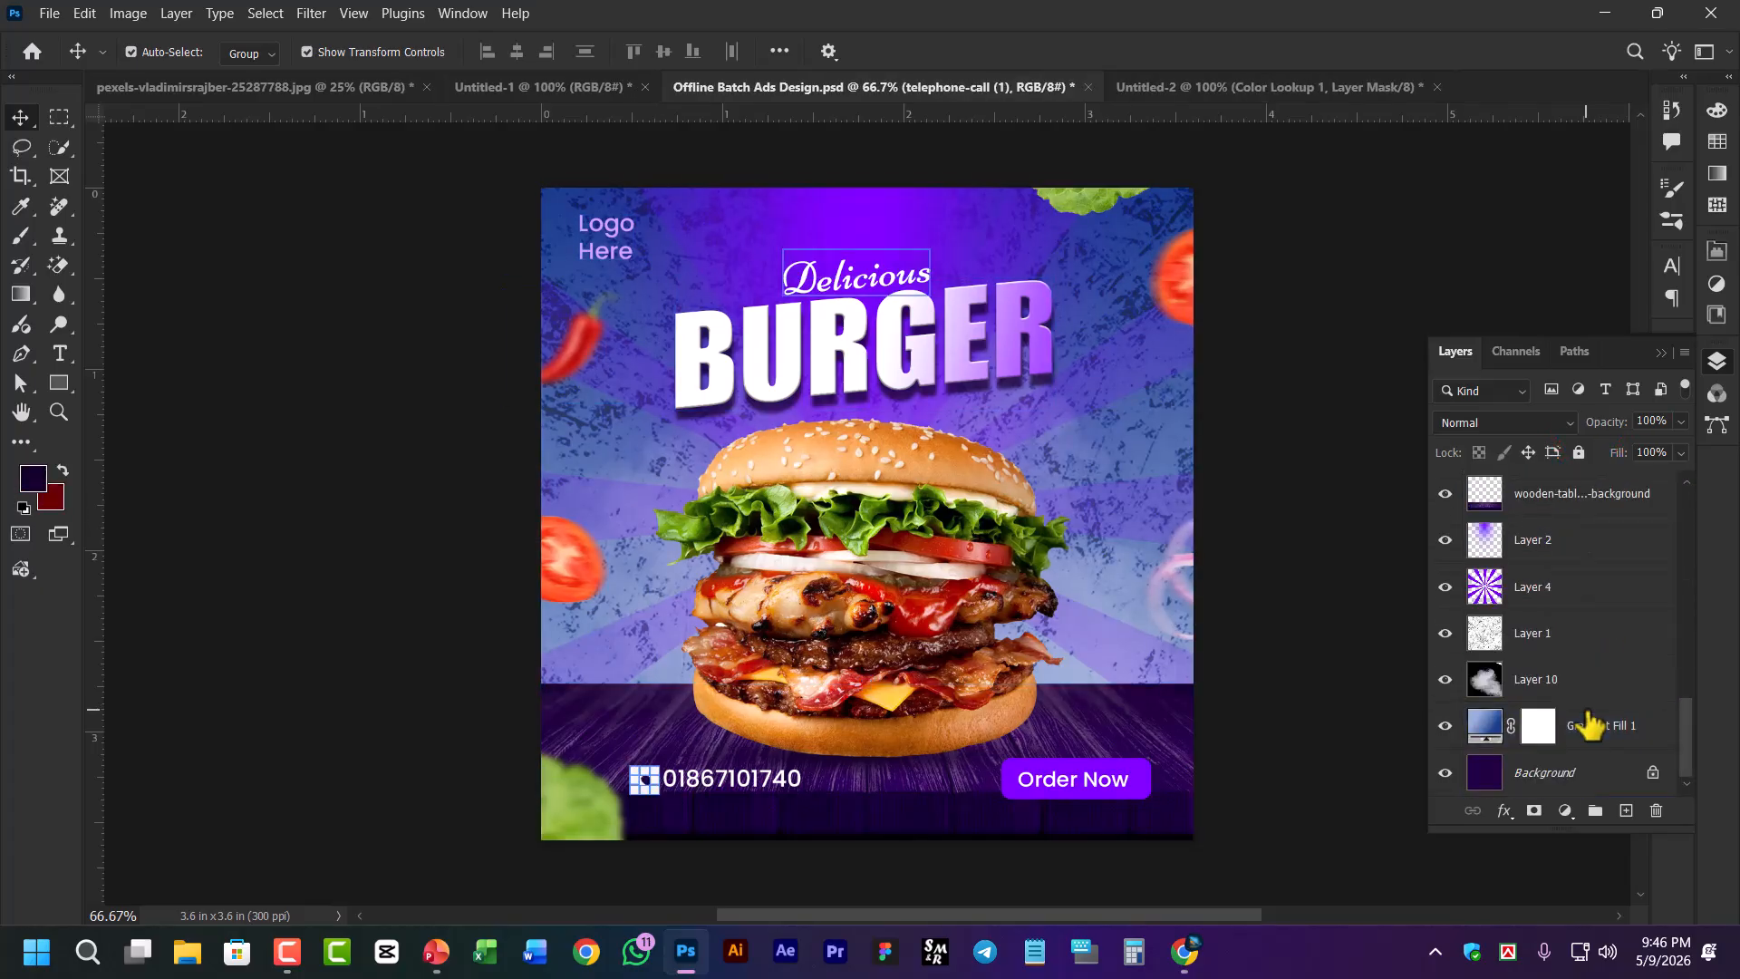
left_click(1601, 725)
key("Delete")
left_click(1308, 470)
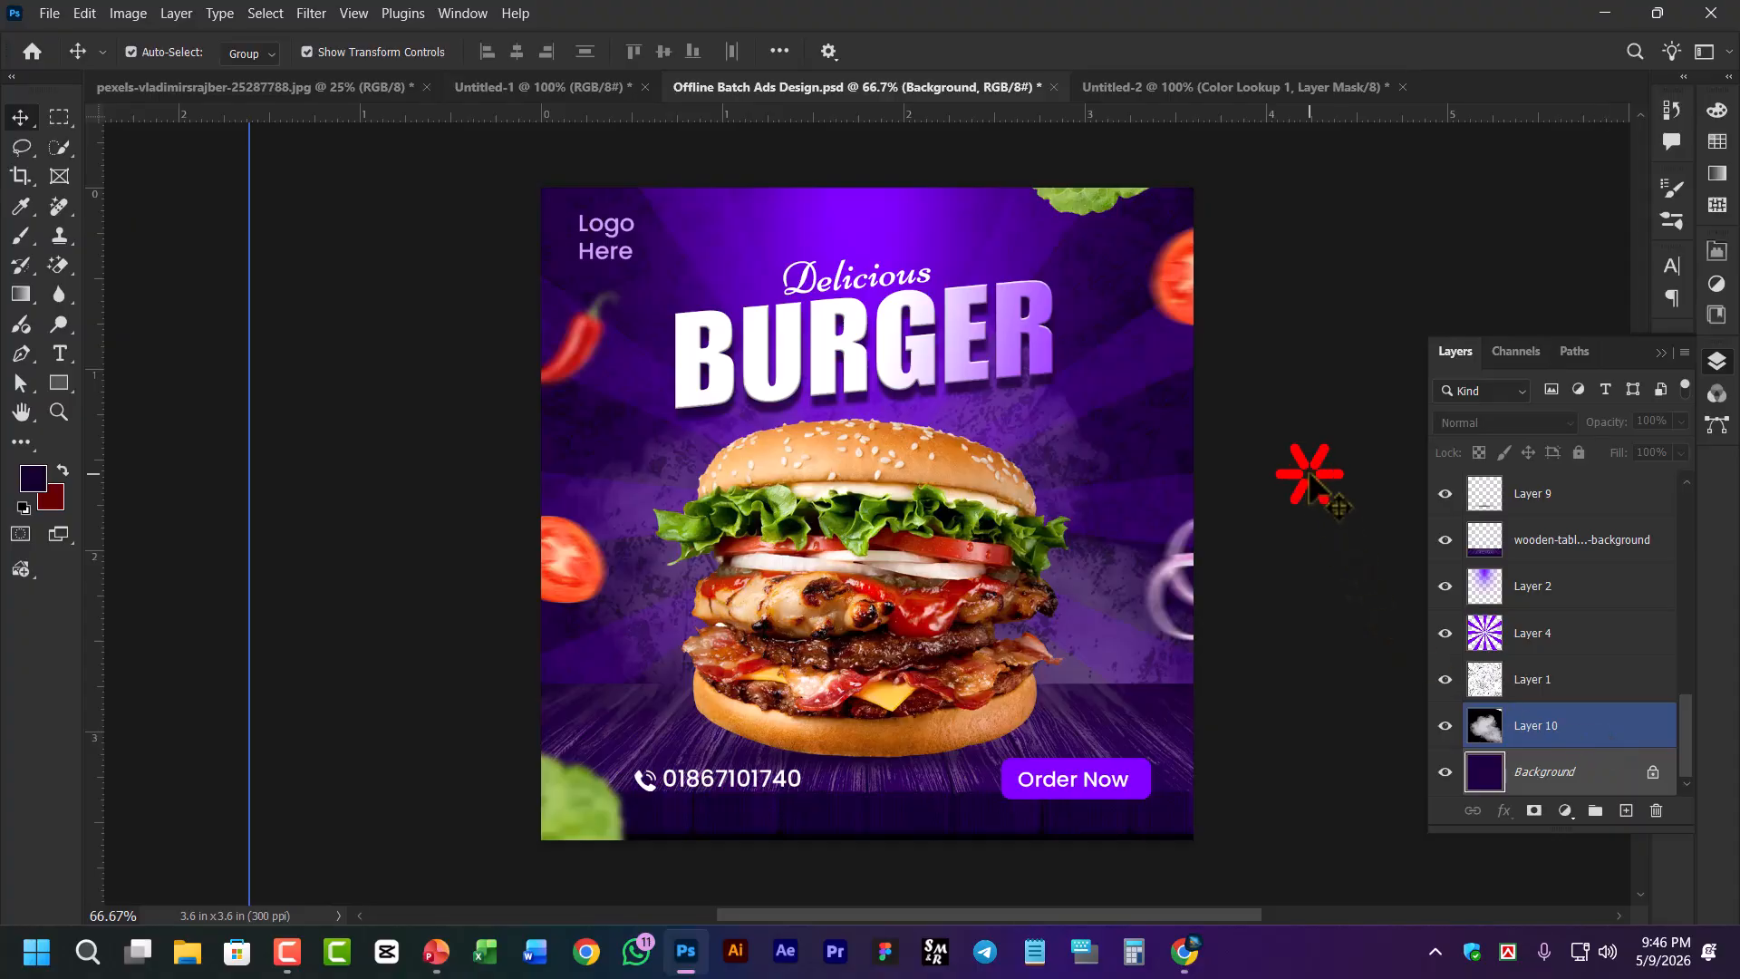
left_click(1464, 207)
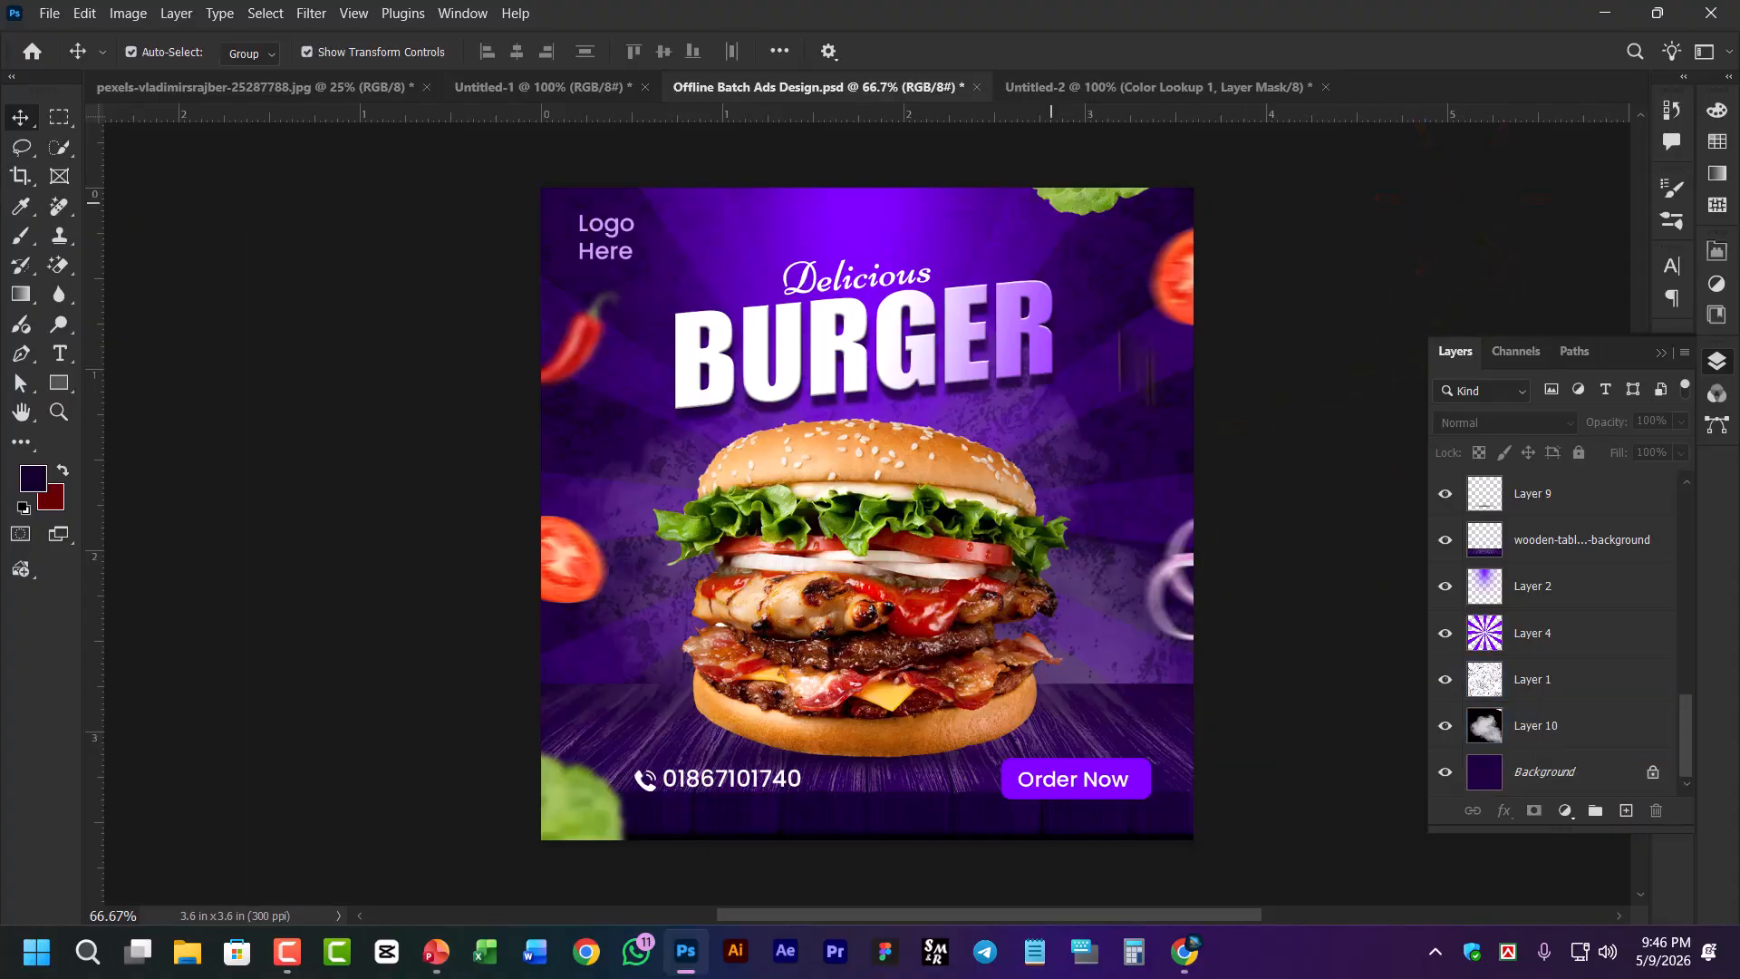
left_click(1178, 449)
left_click(1100, 737)
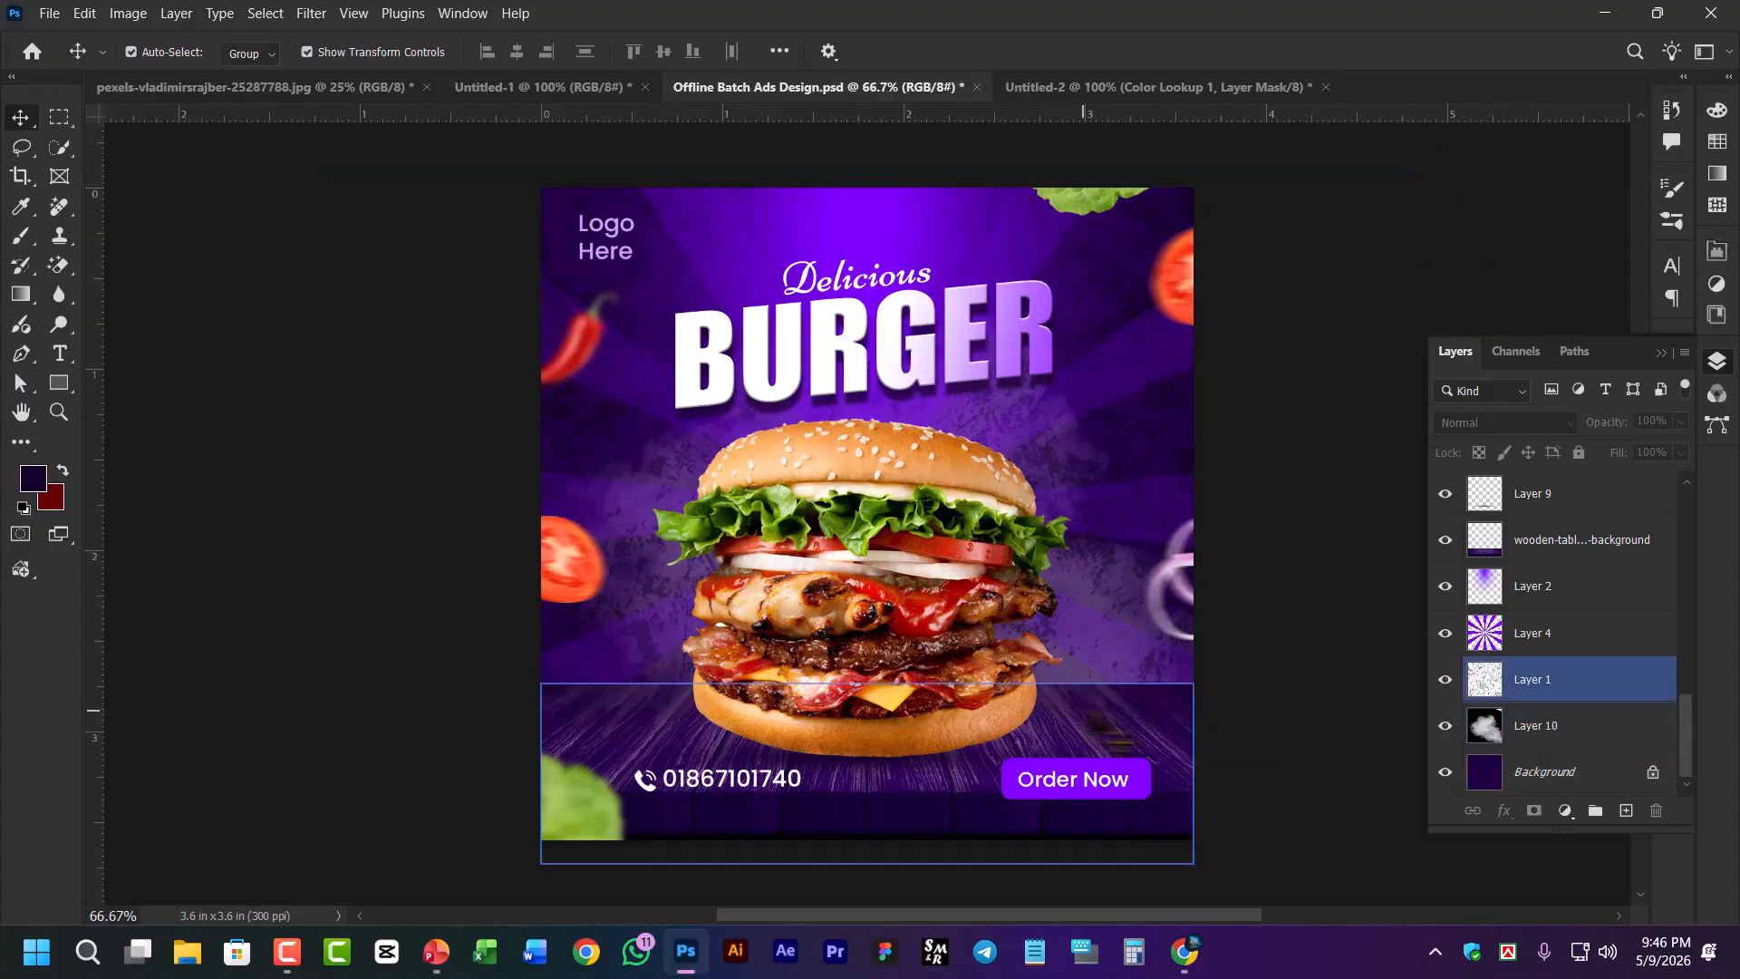
left_click(1125, 716)
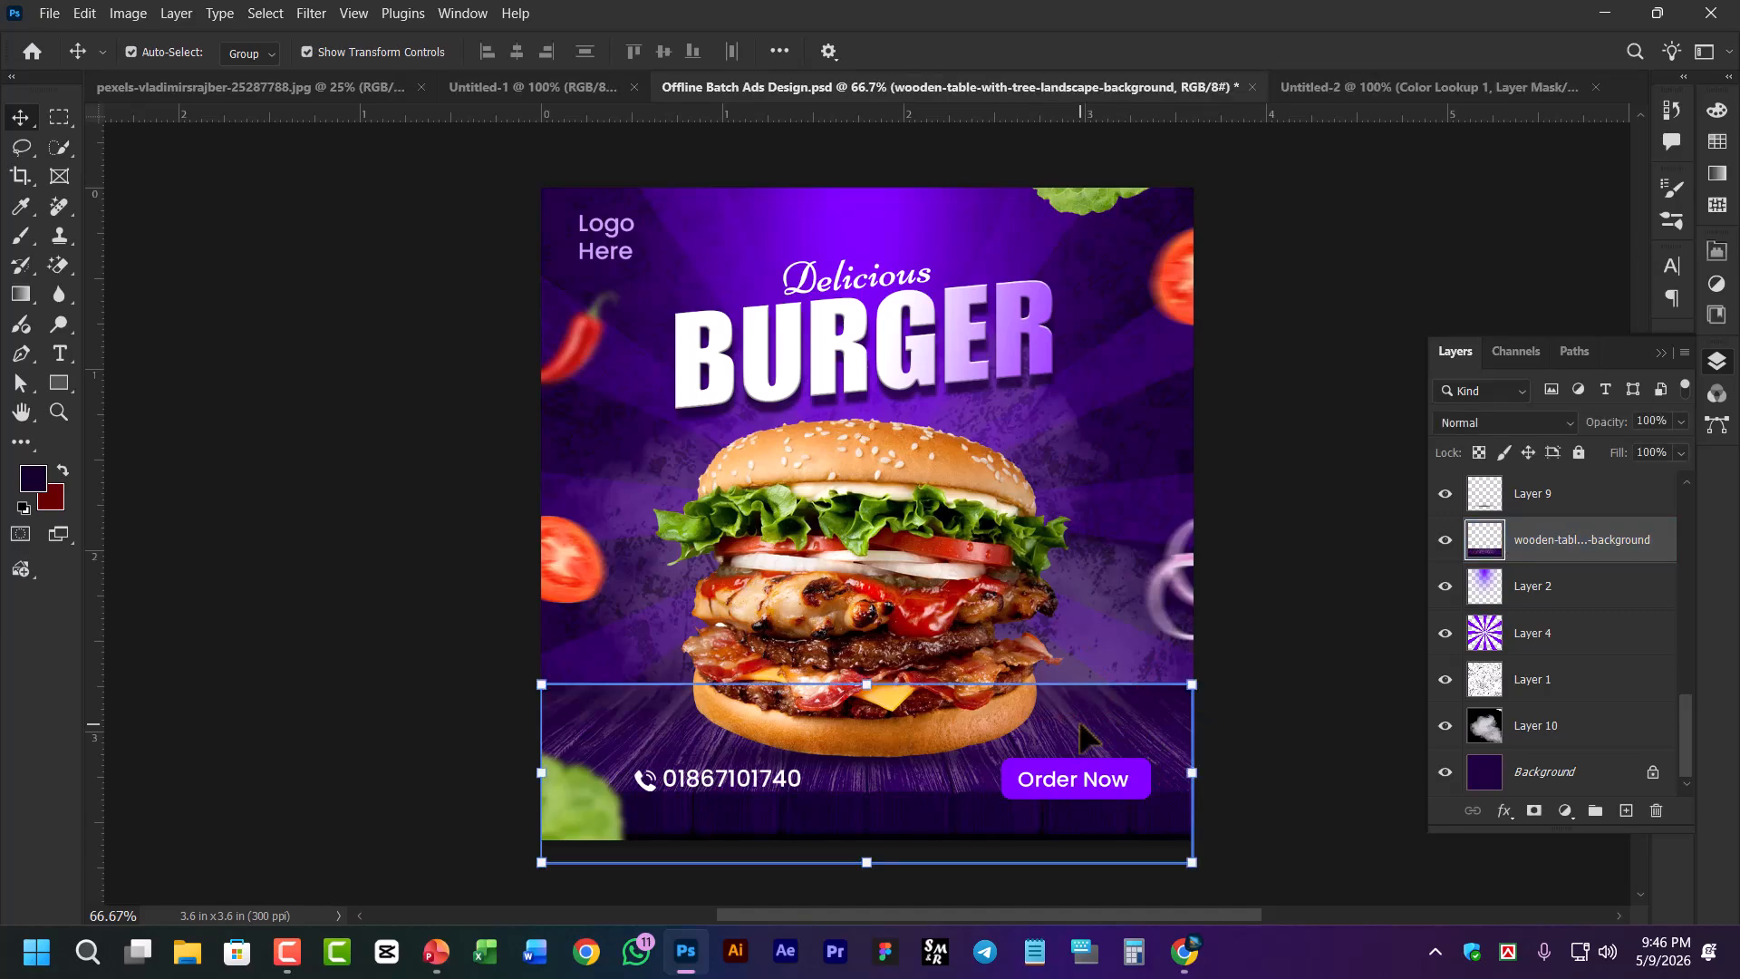
left_click(1348, 856)
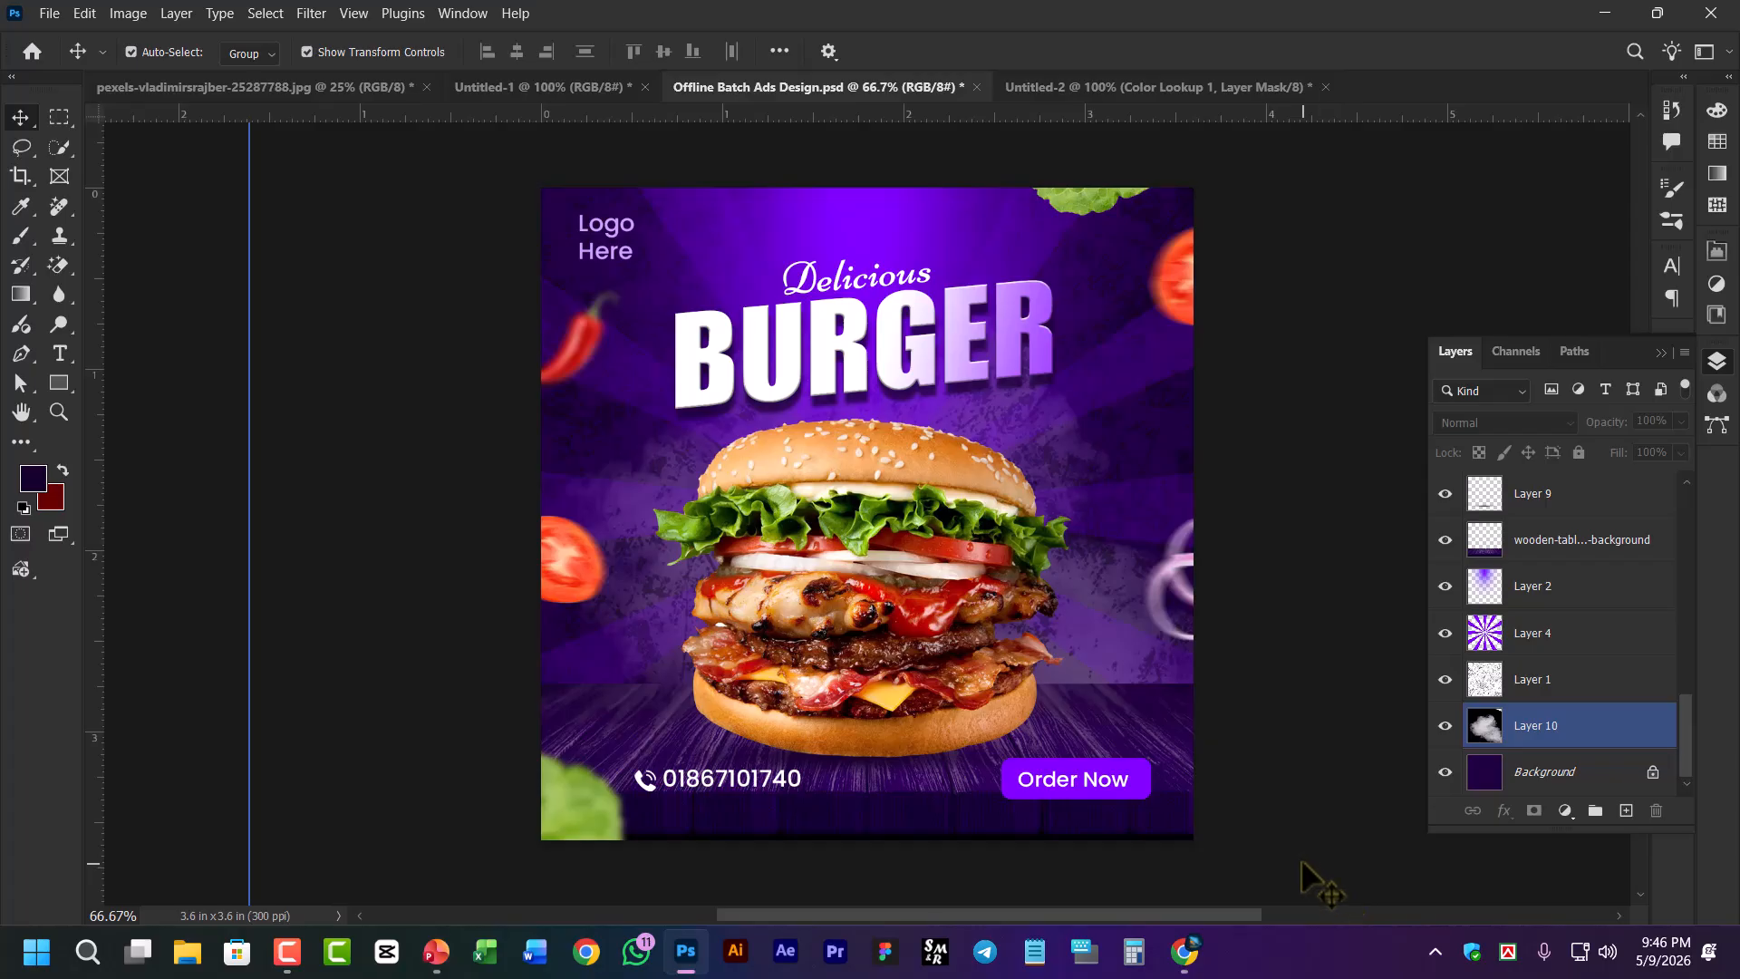
Open the recent file Food ads Design.psd and select the wooden table layer below the burger
left_click(49, 13)
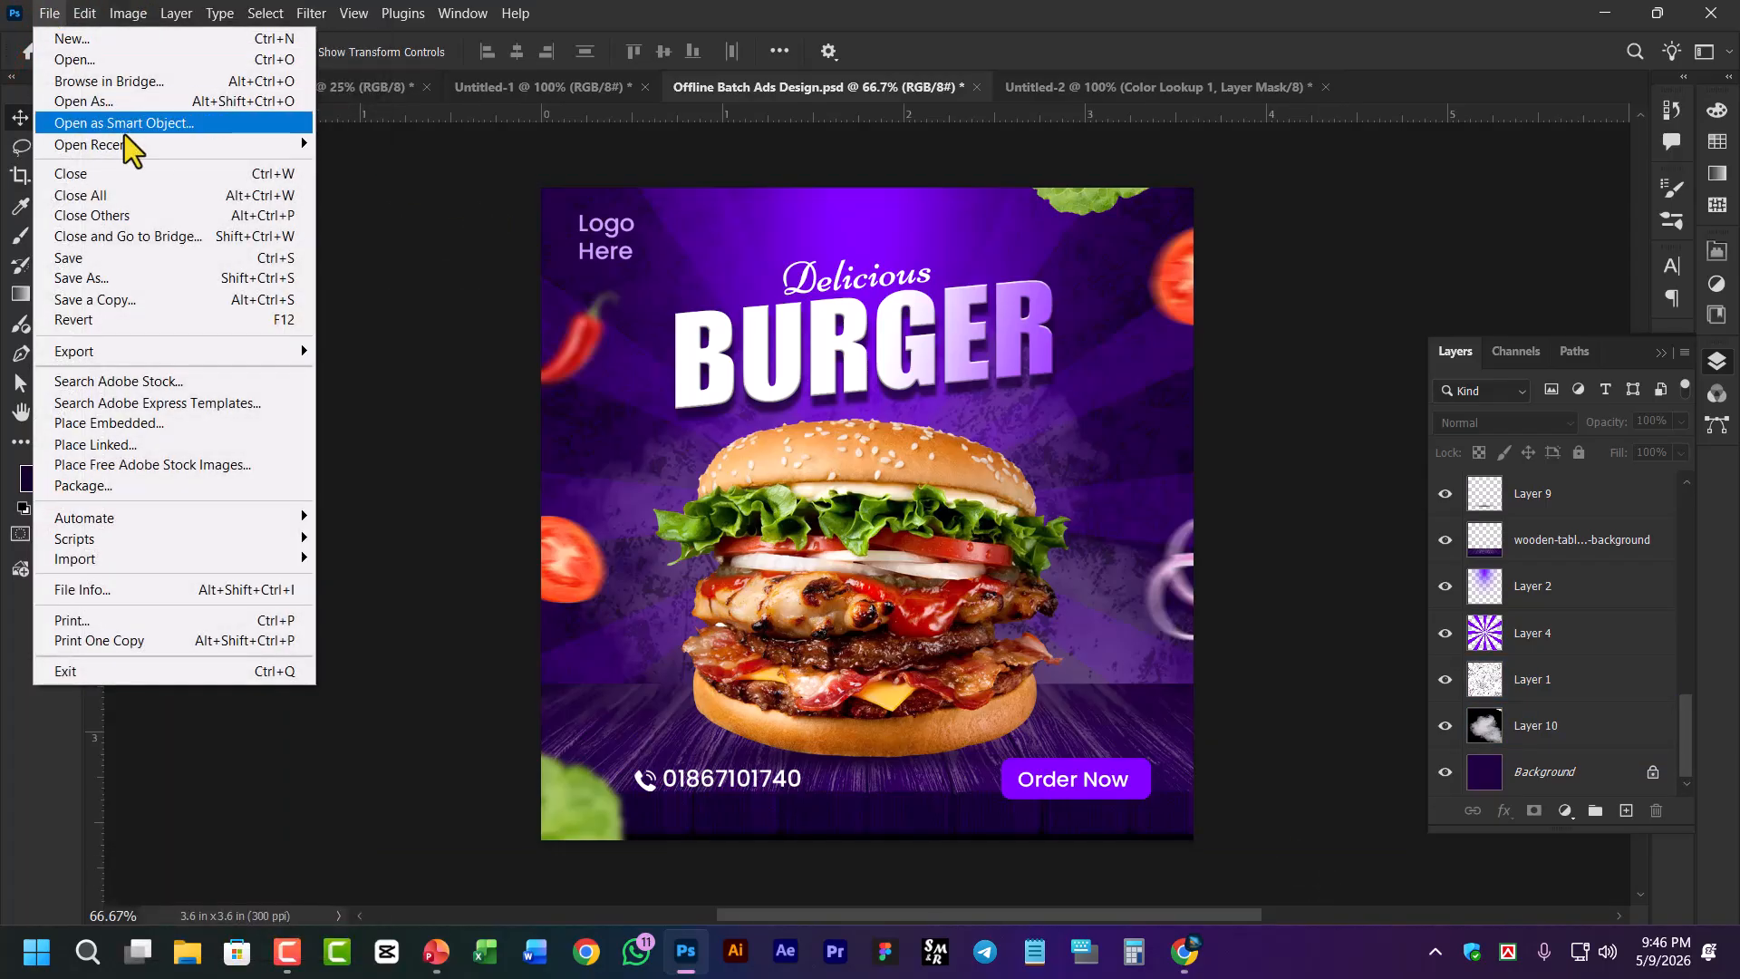
mouse_move(125, 144)
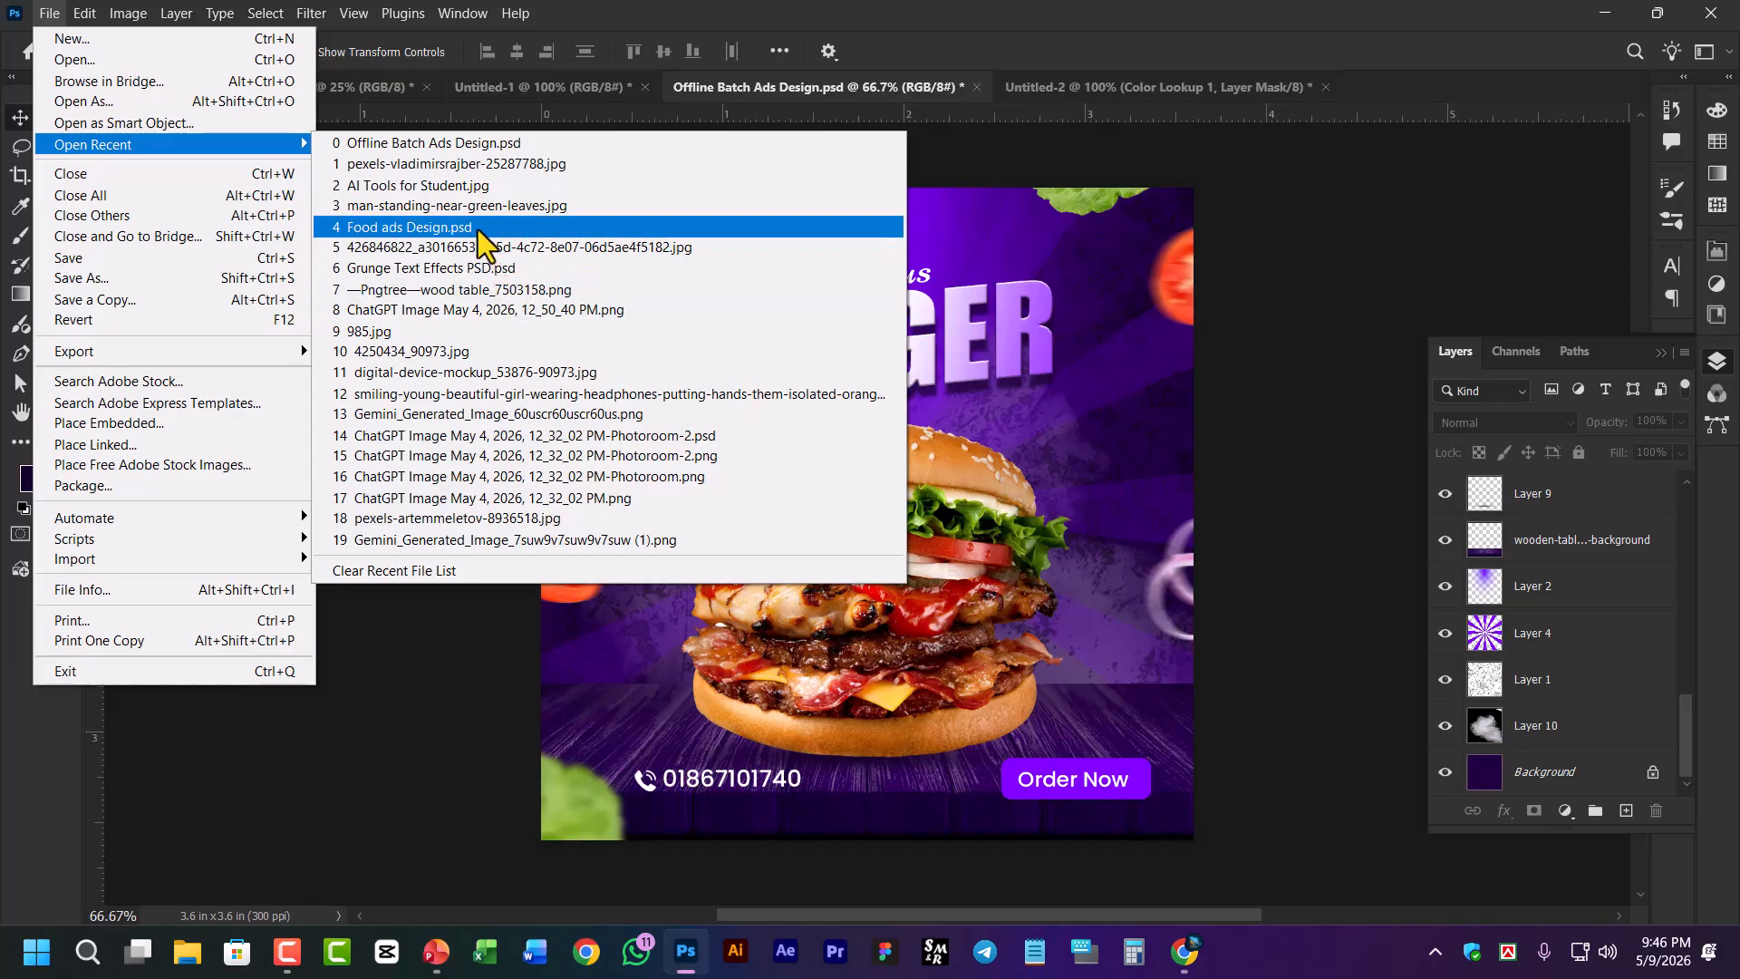
left_click(408, 227)
scroll(1327, 727, "up", 2)
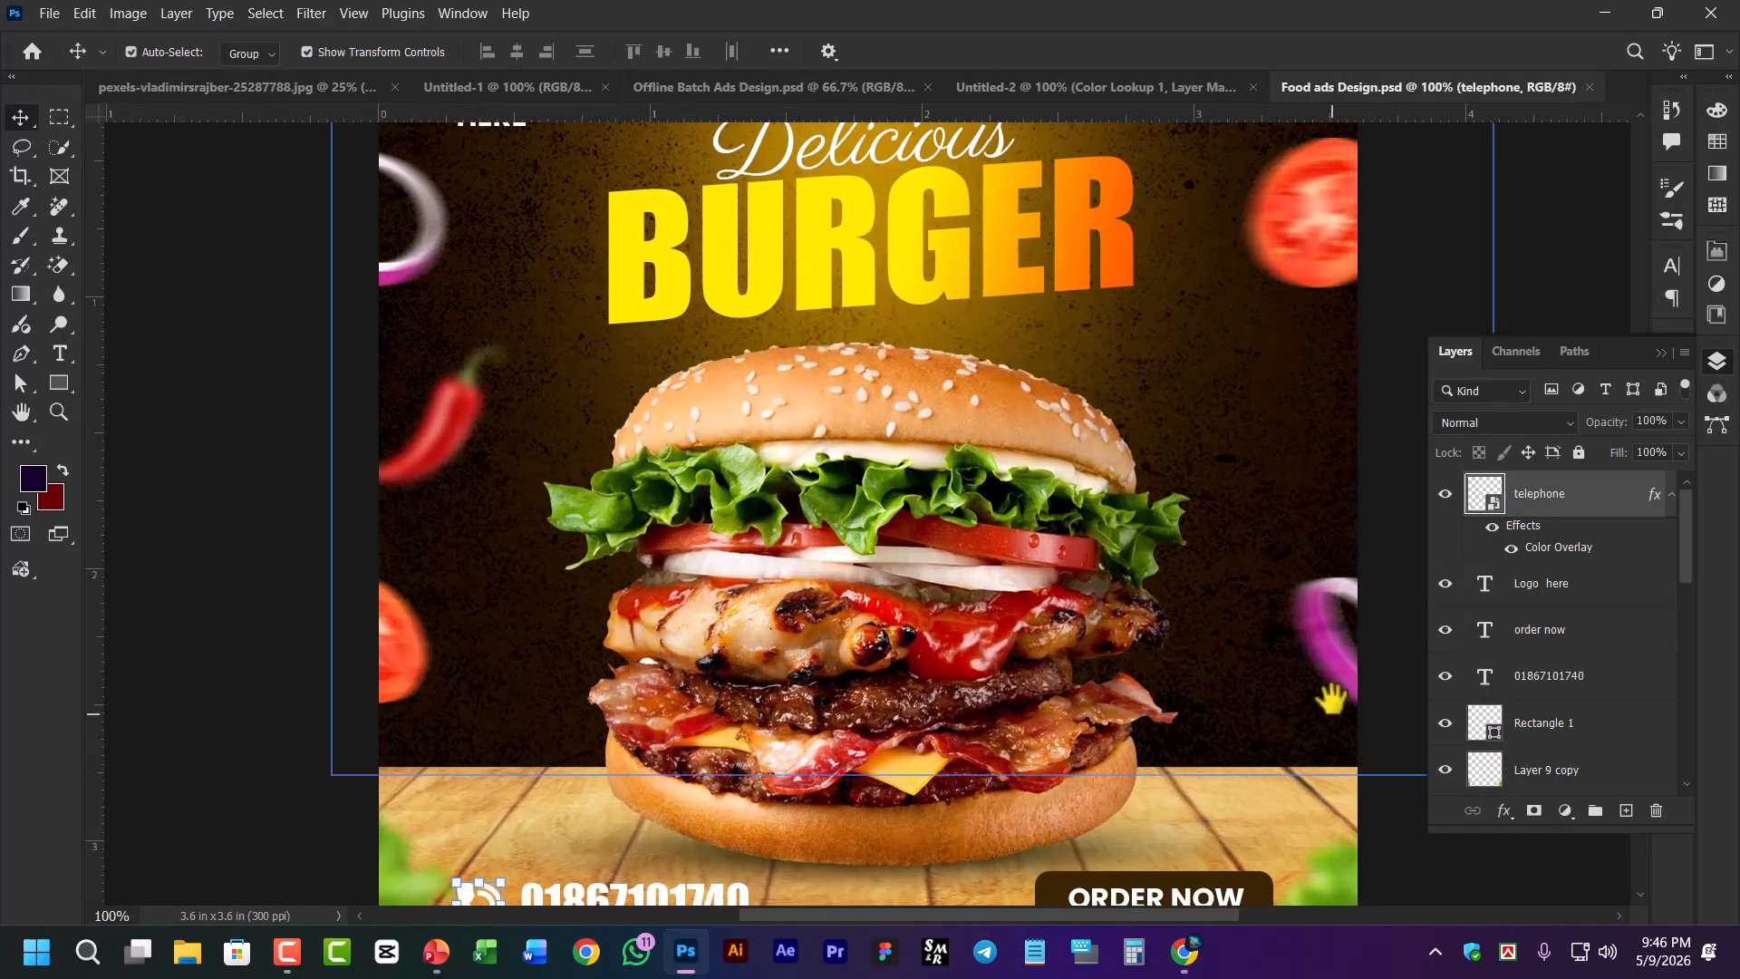
left_click_drag(1333, 698, 1156, 459)
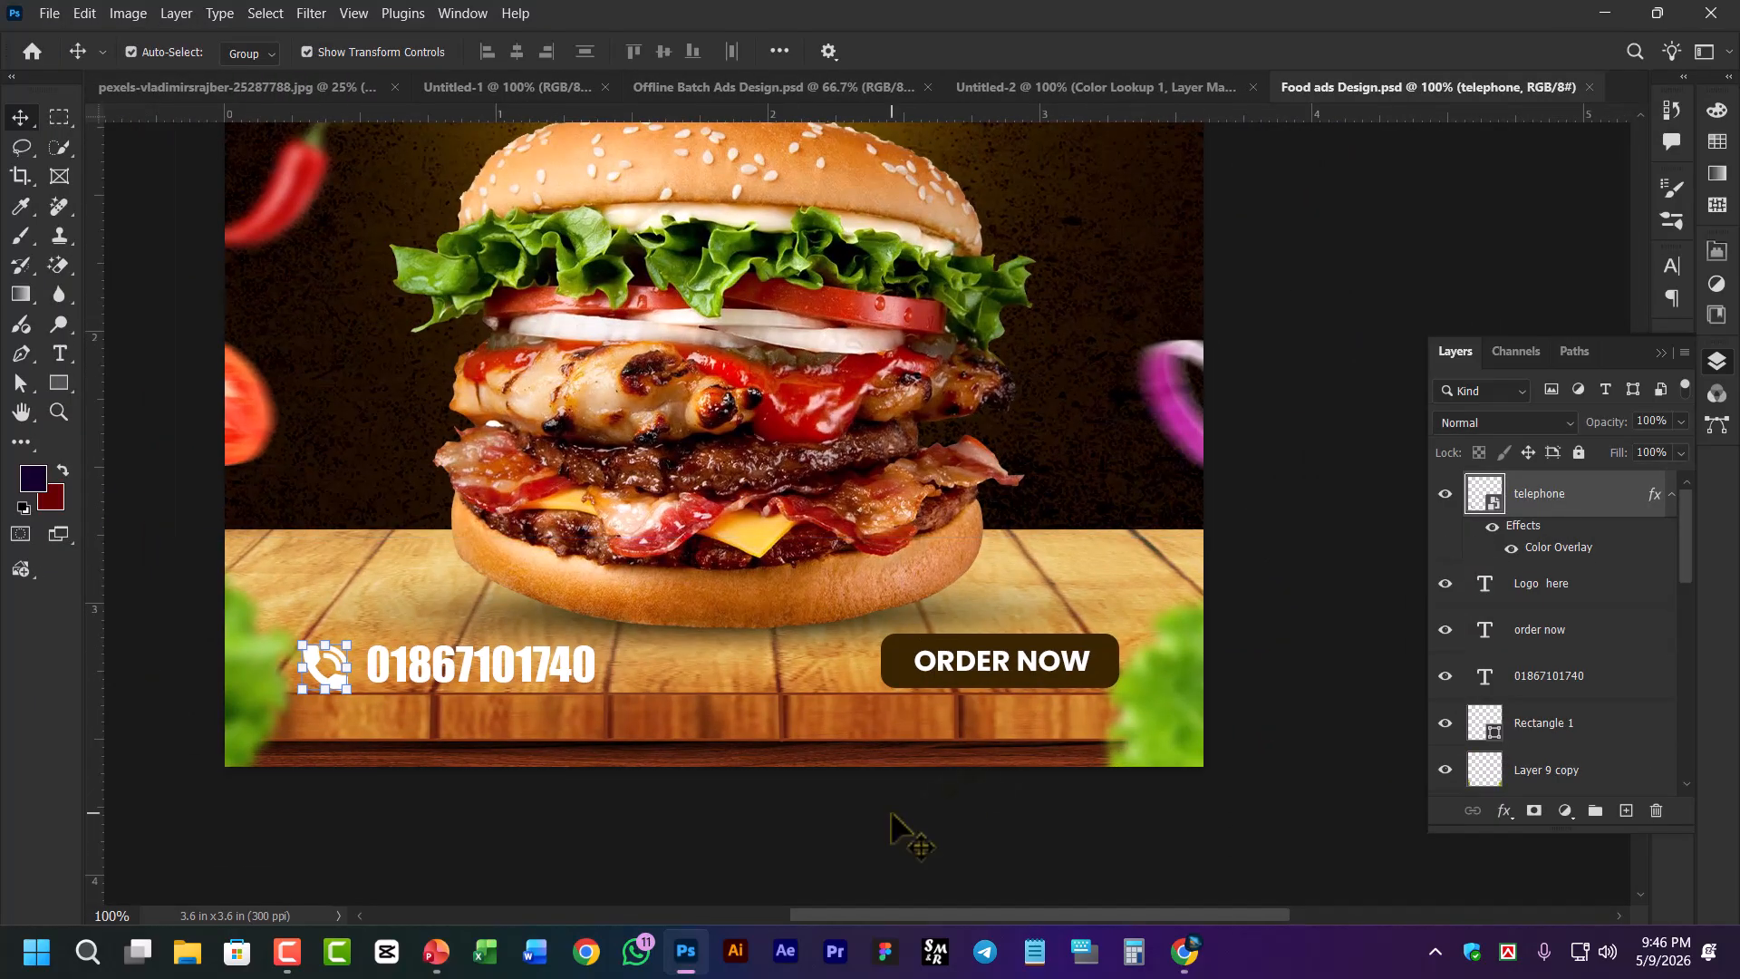
left_click(321, 576)
key("ctrl+minus")
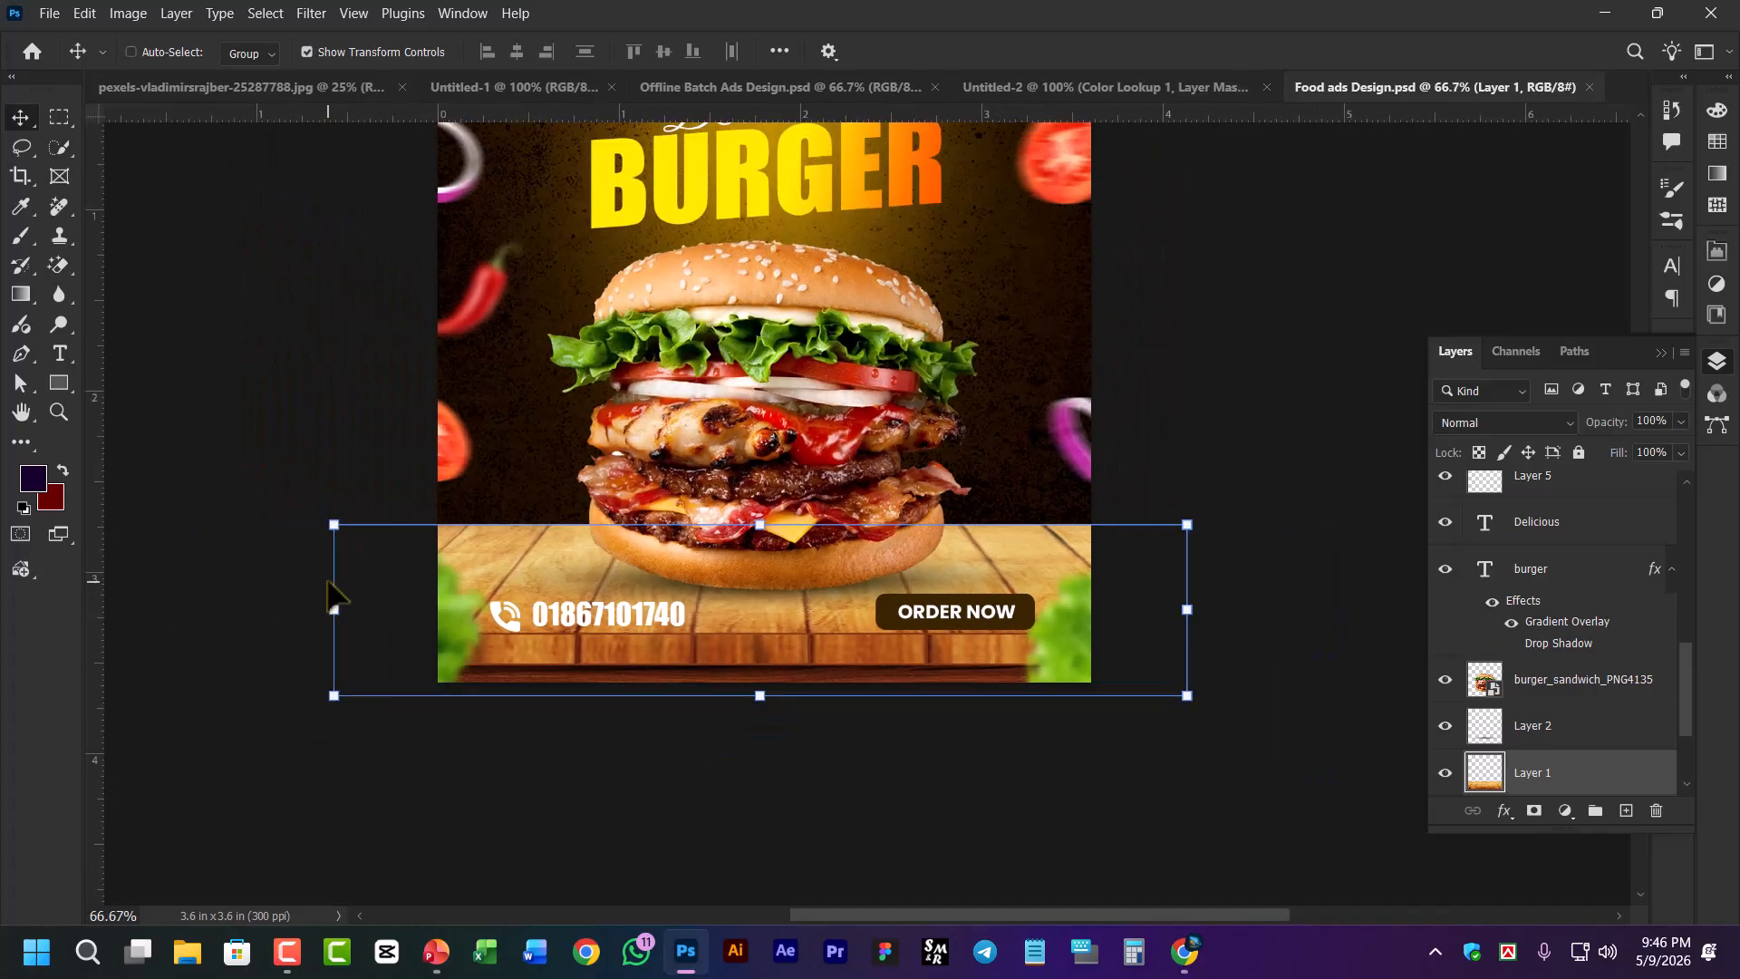
left_click_drag(498, 634, 473, 711)
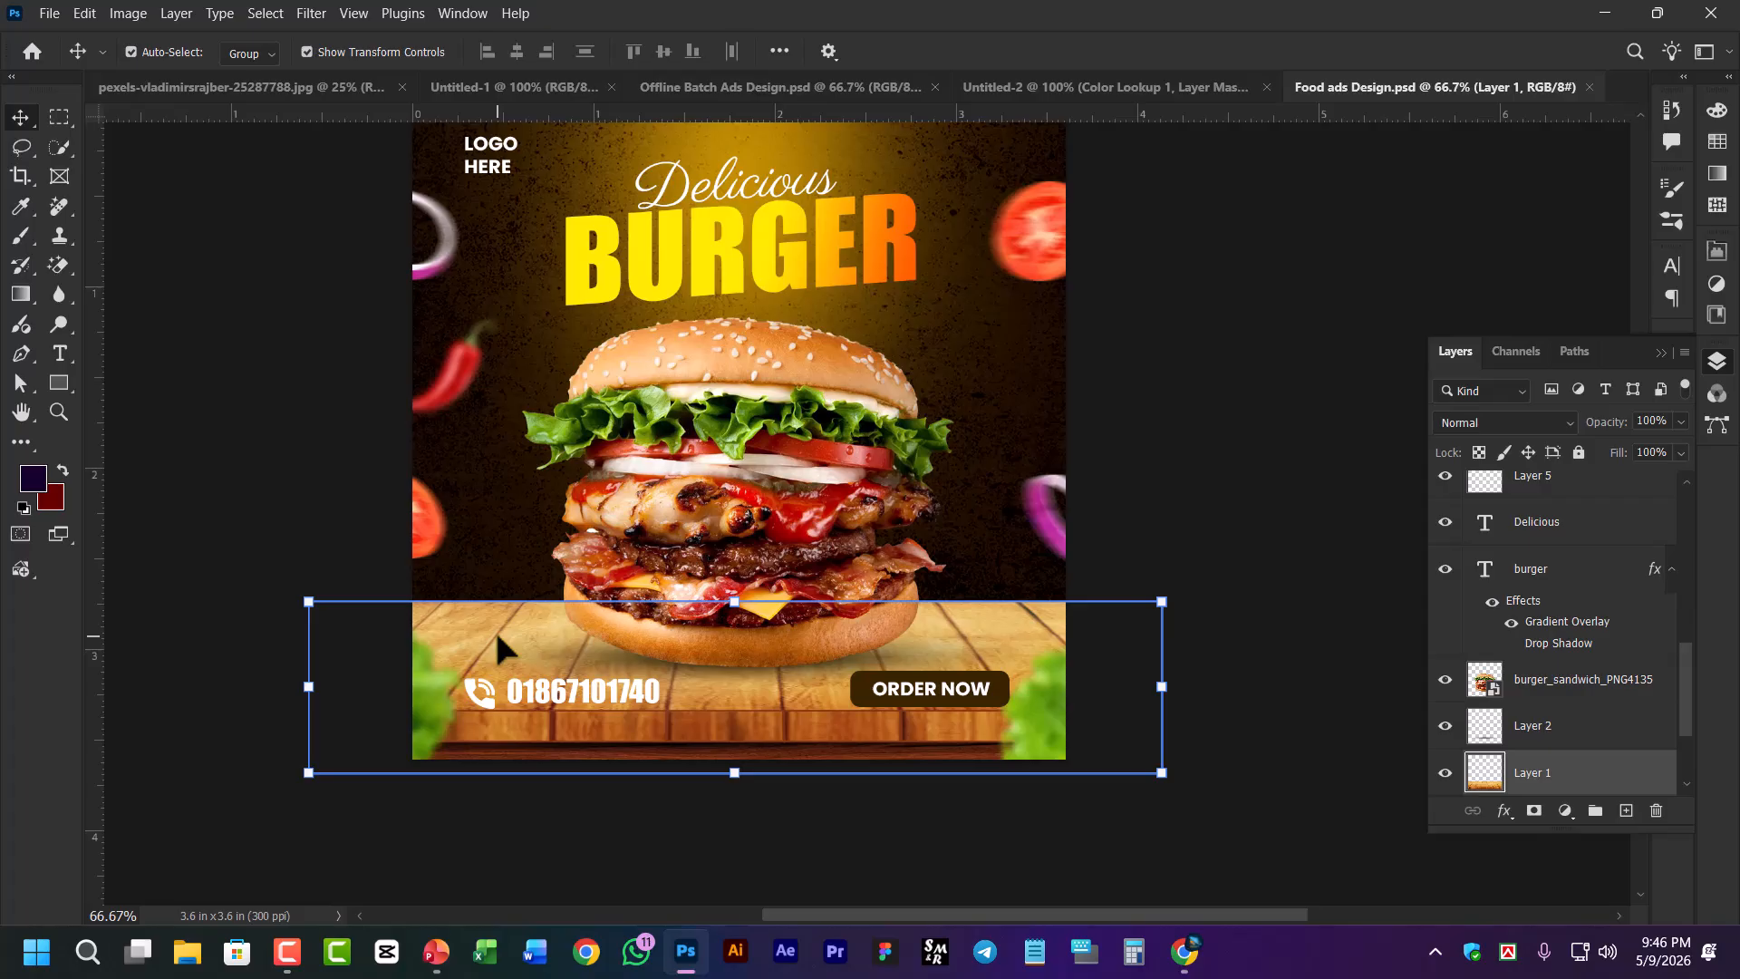
Try a Hue/Saturation recolor of the wooden table with Yellows hue -180 and range 345°/14° to 44°\74°, and cancel it
left_click(310, 12)
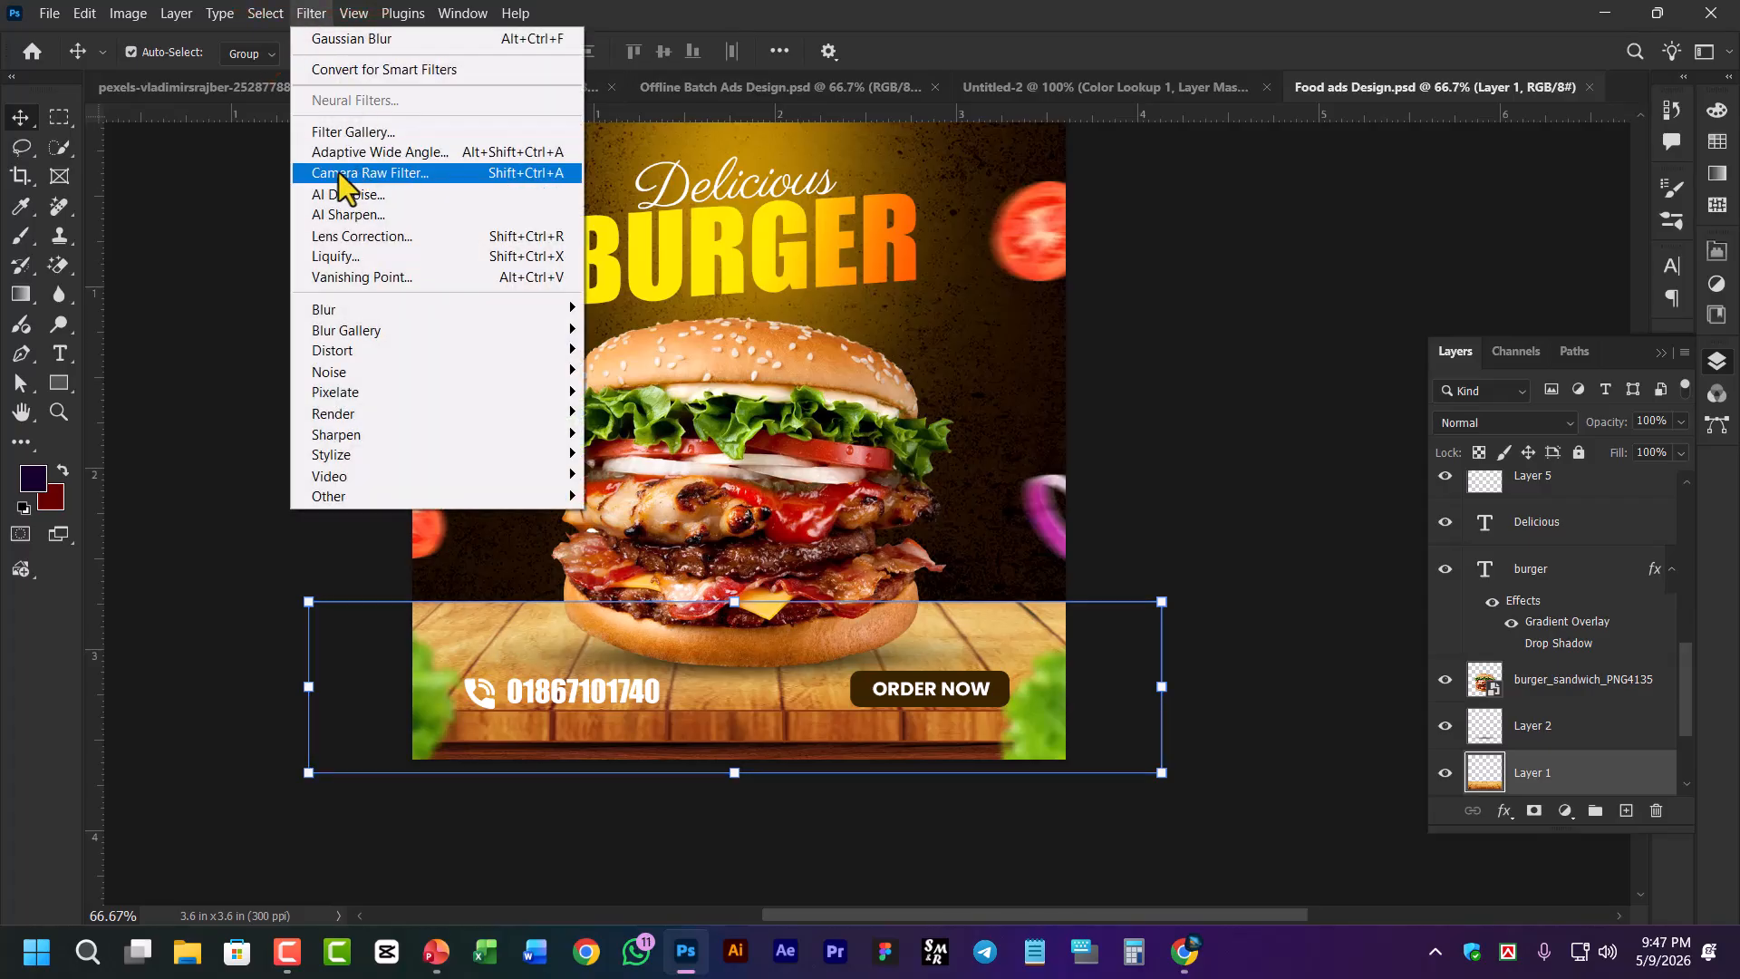
mouse_move(127, 13)
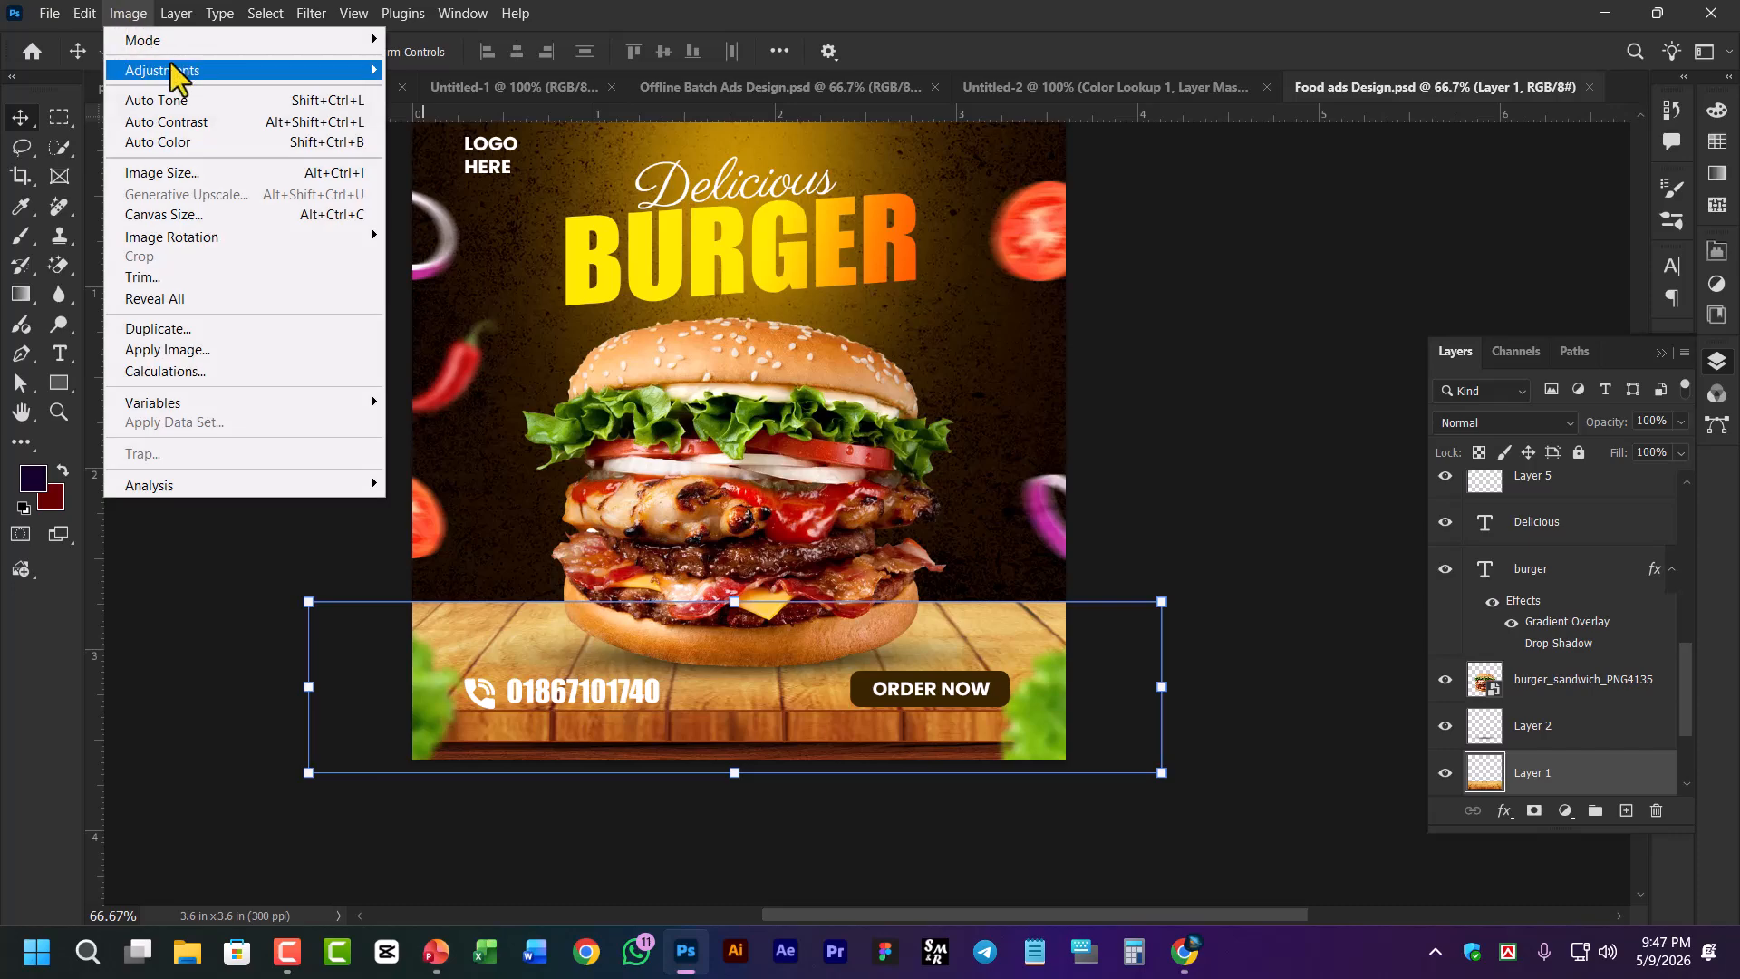
mouse_move(172, 70)
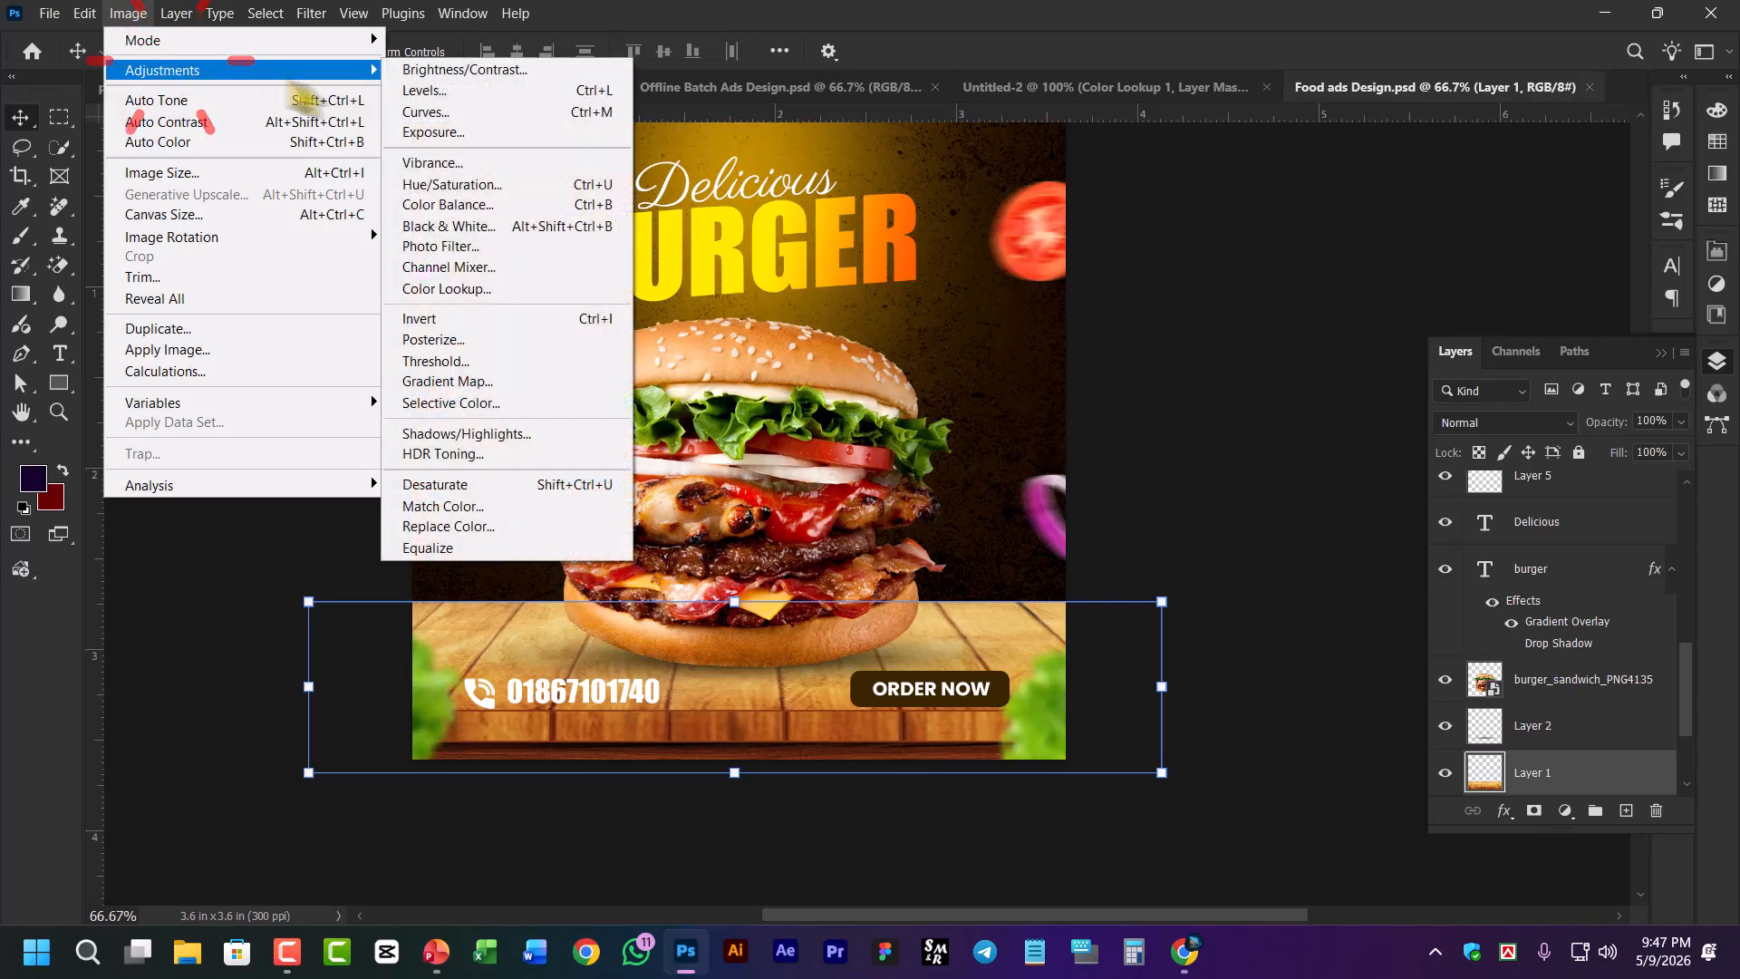
left_click(482, 186)
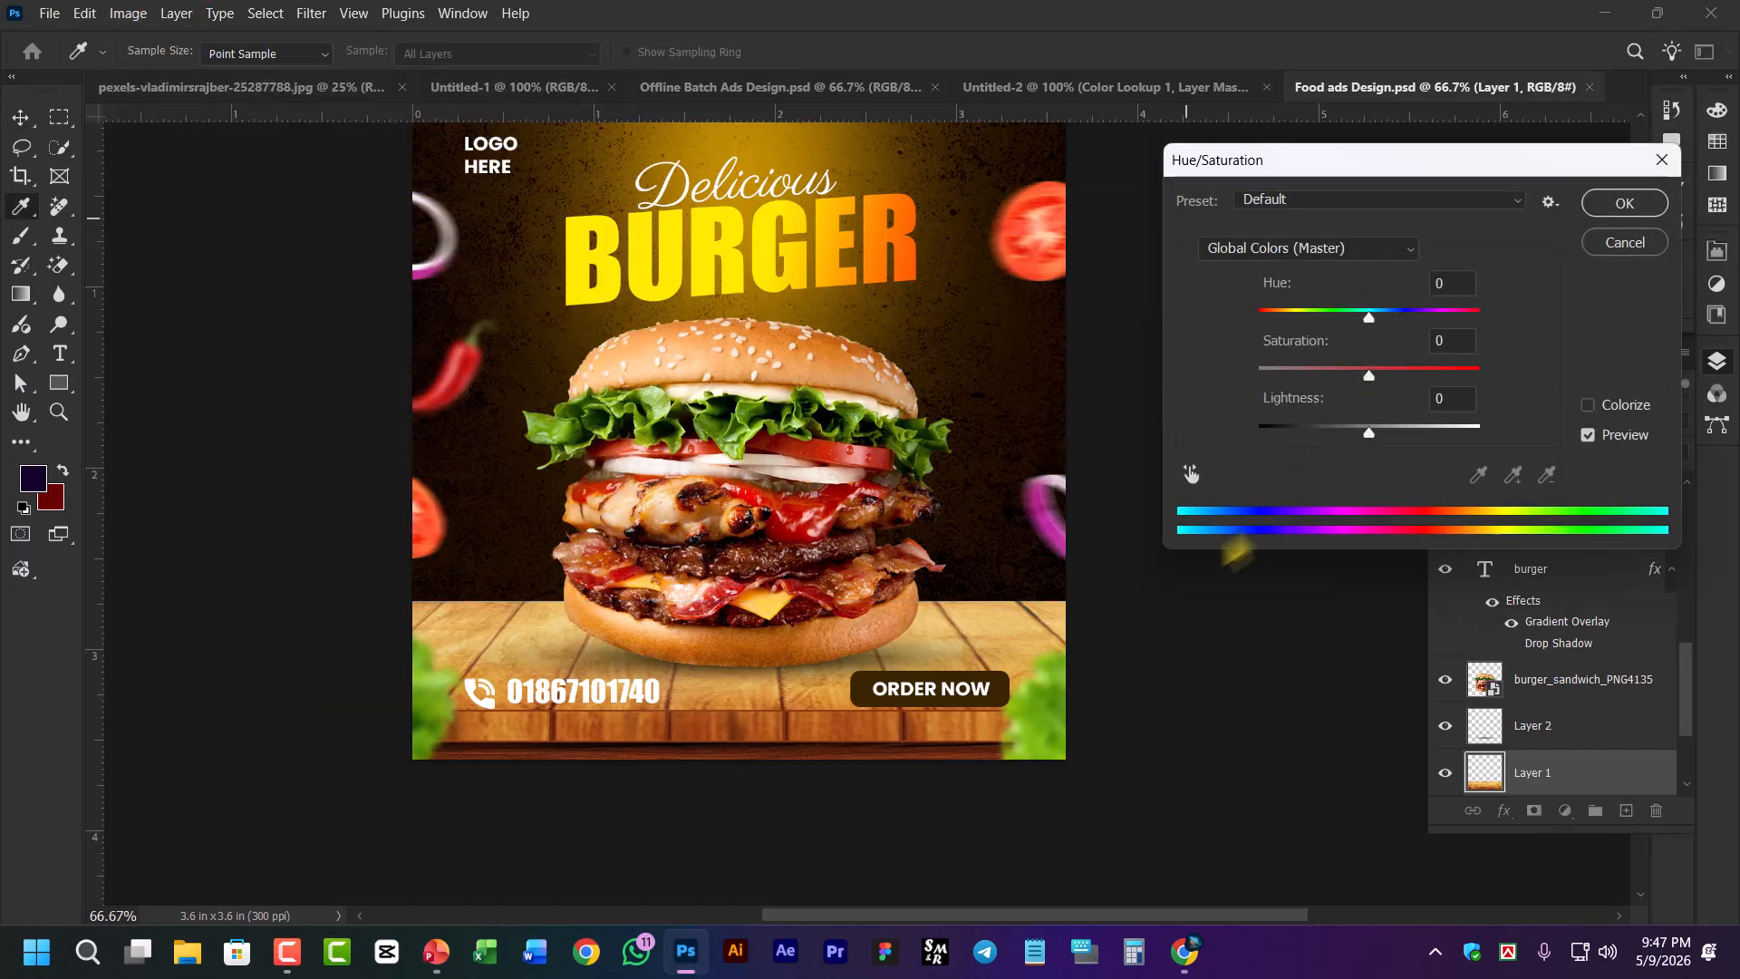
left_click(1191, 473)
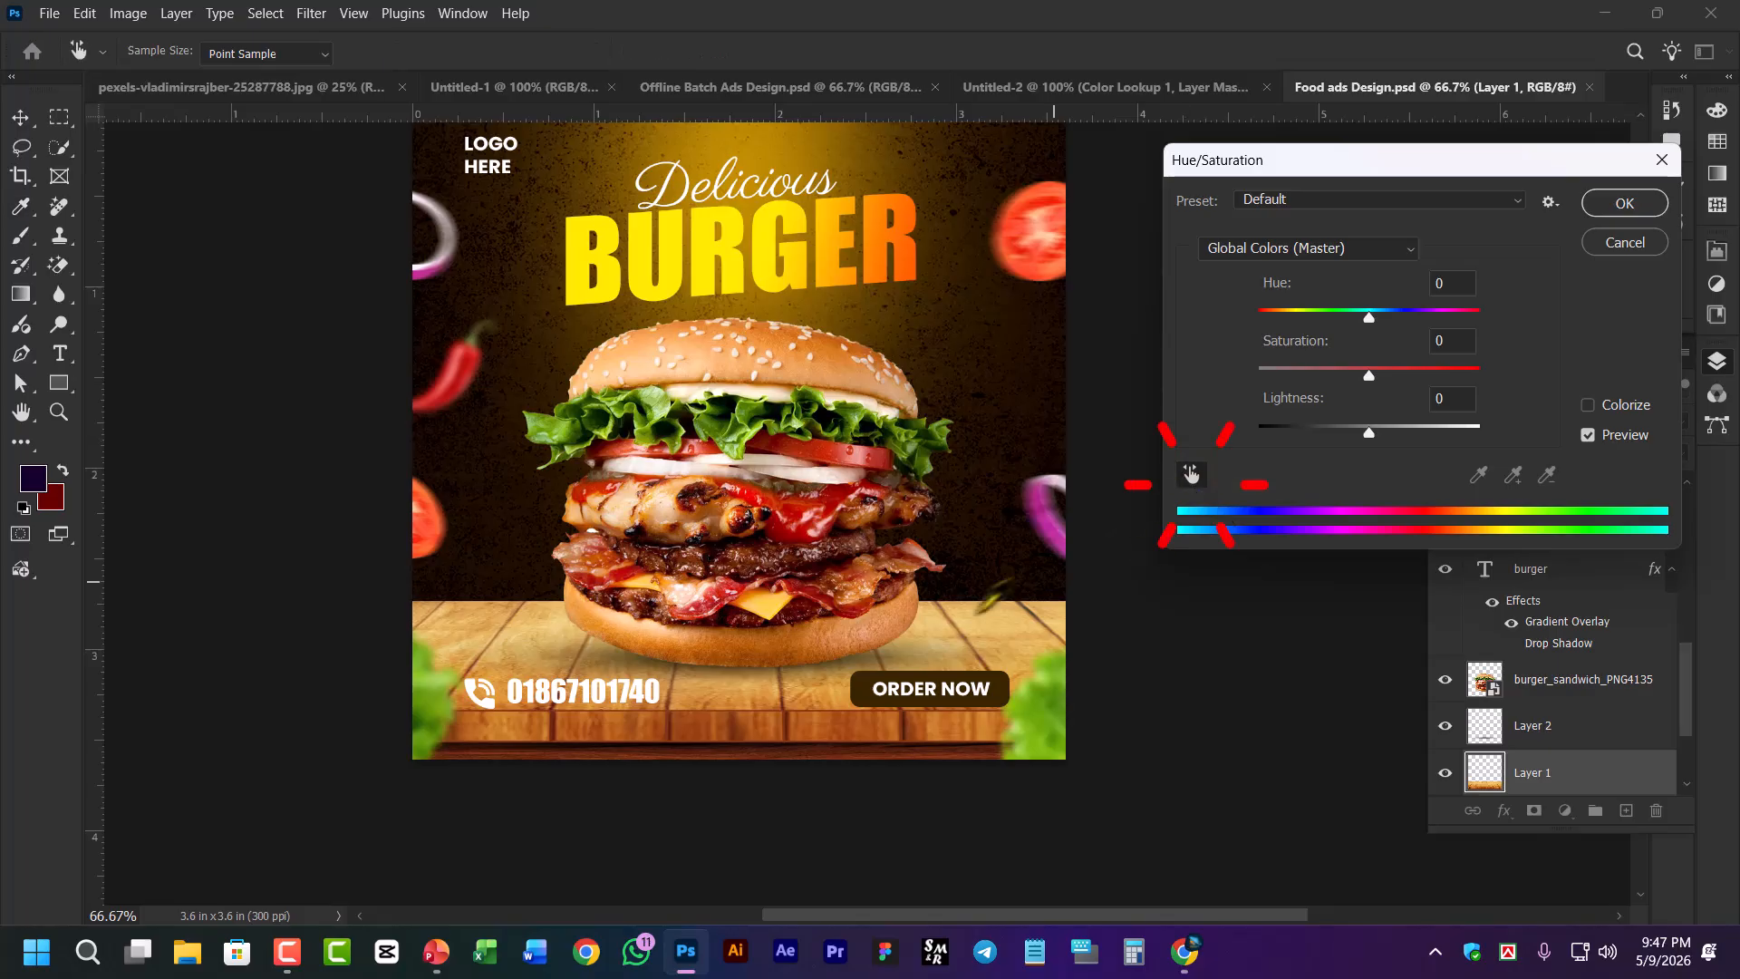
left_click(939, 645)
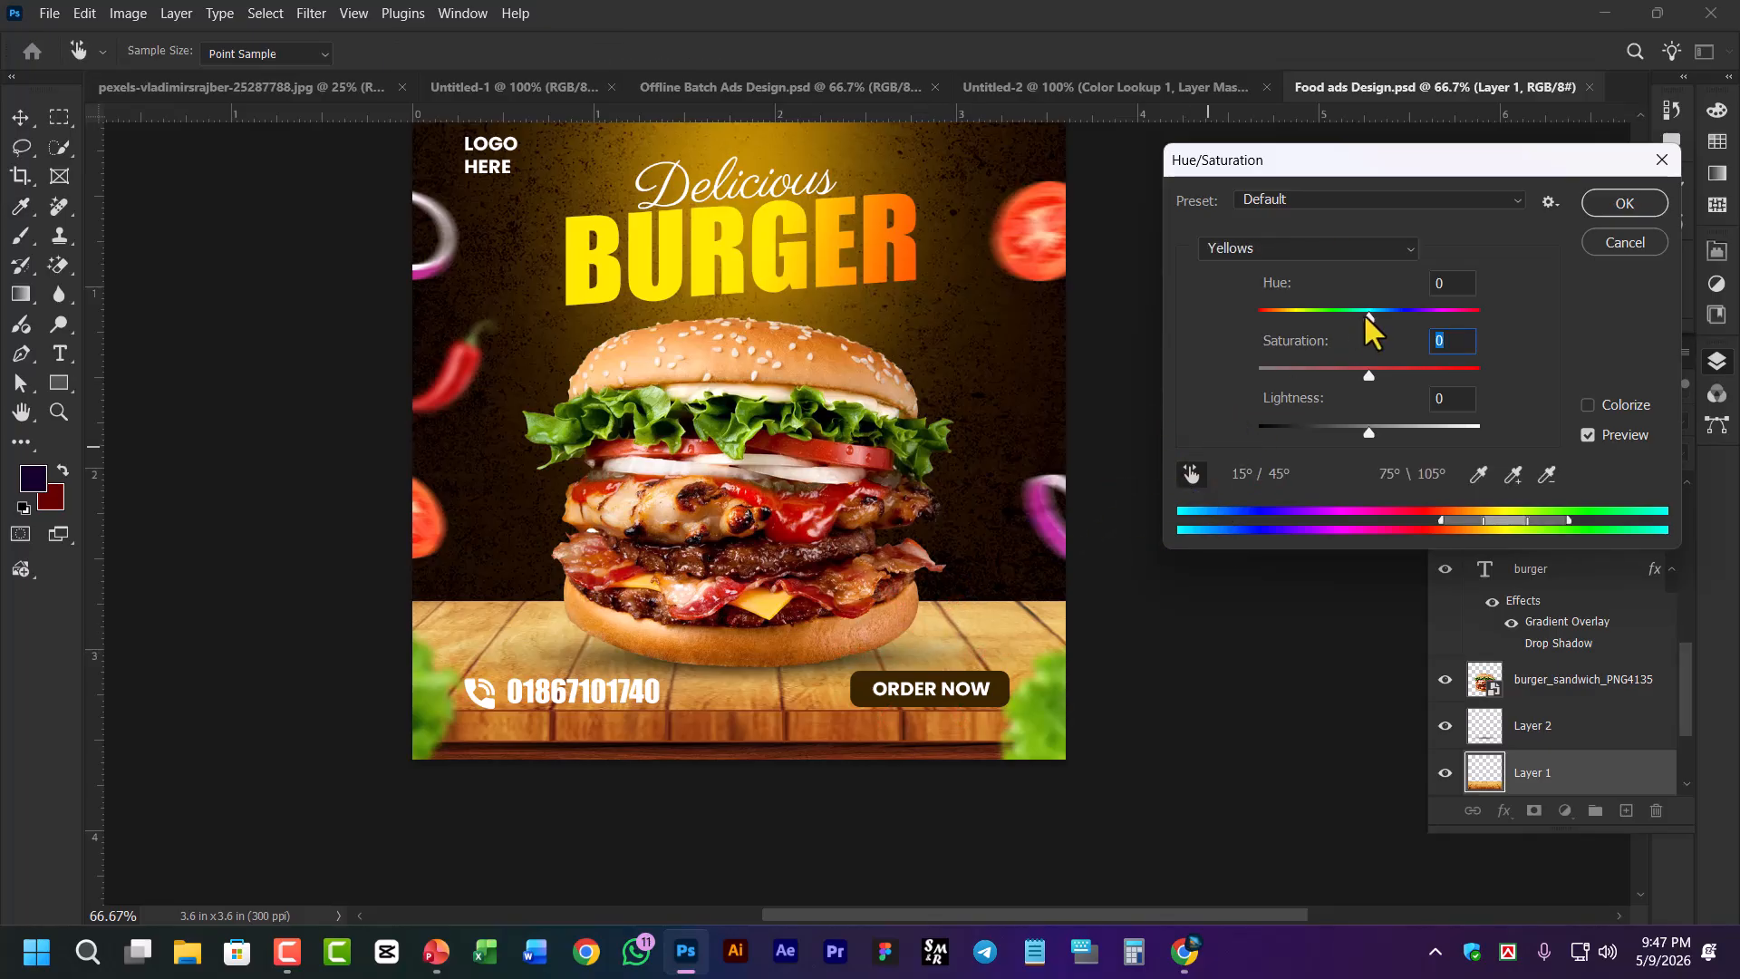
left_click_drag(1367, 315, 1219, 327)
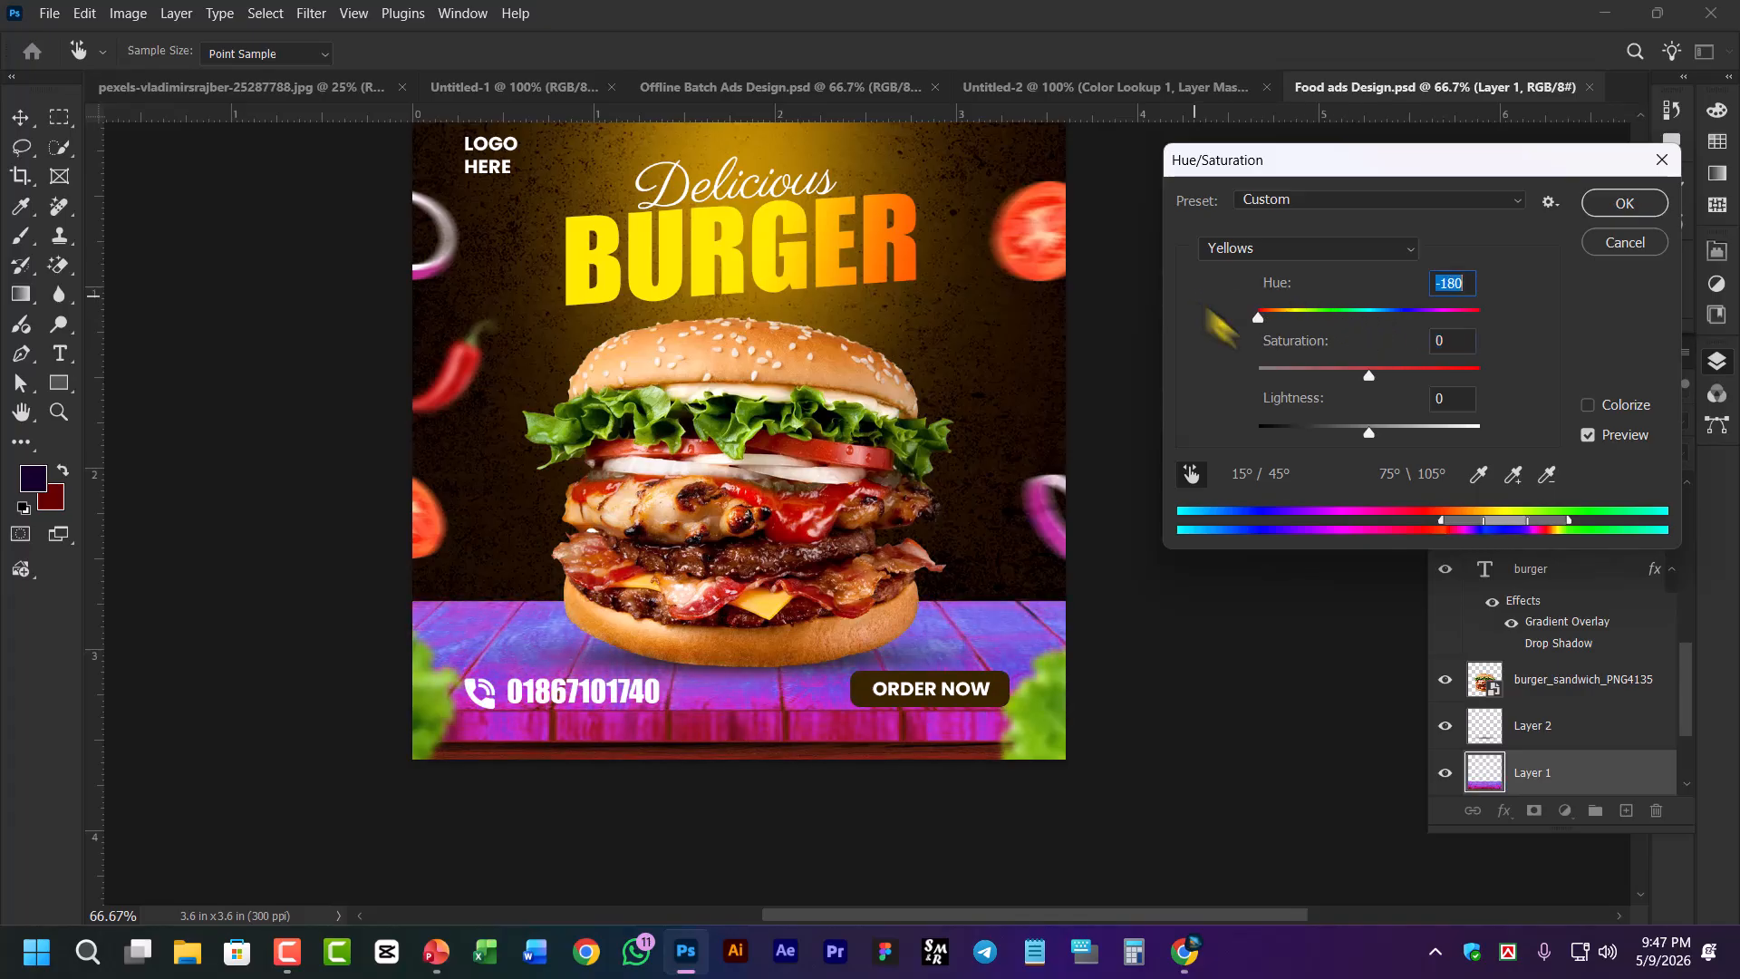
left_click_drag(1494, 518, 1456, 521)
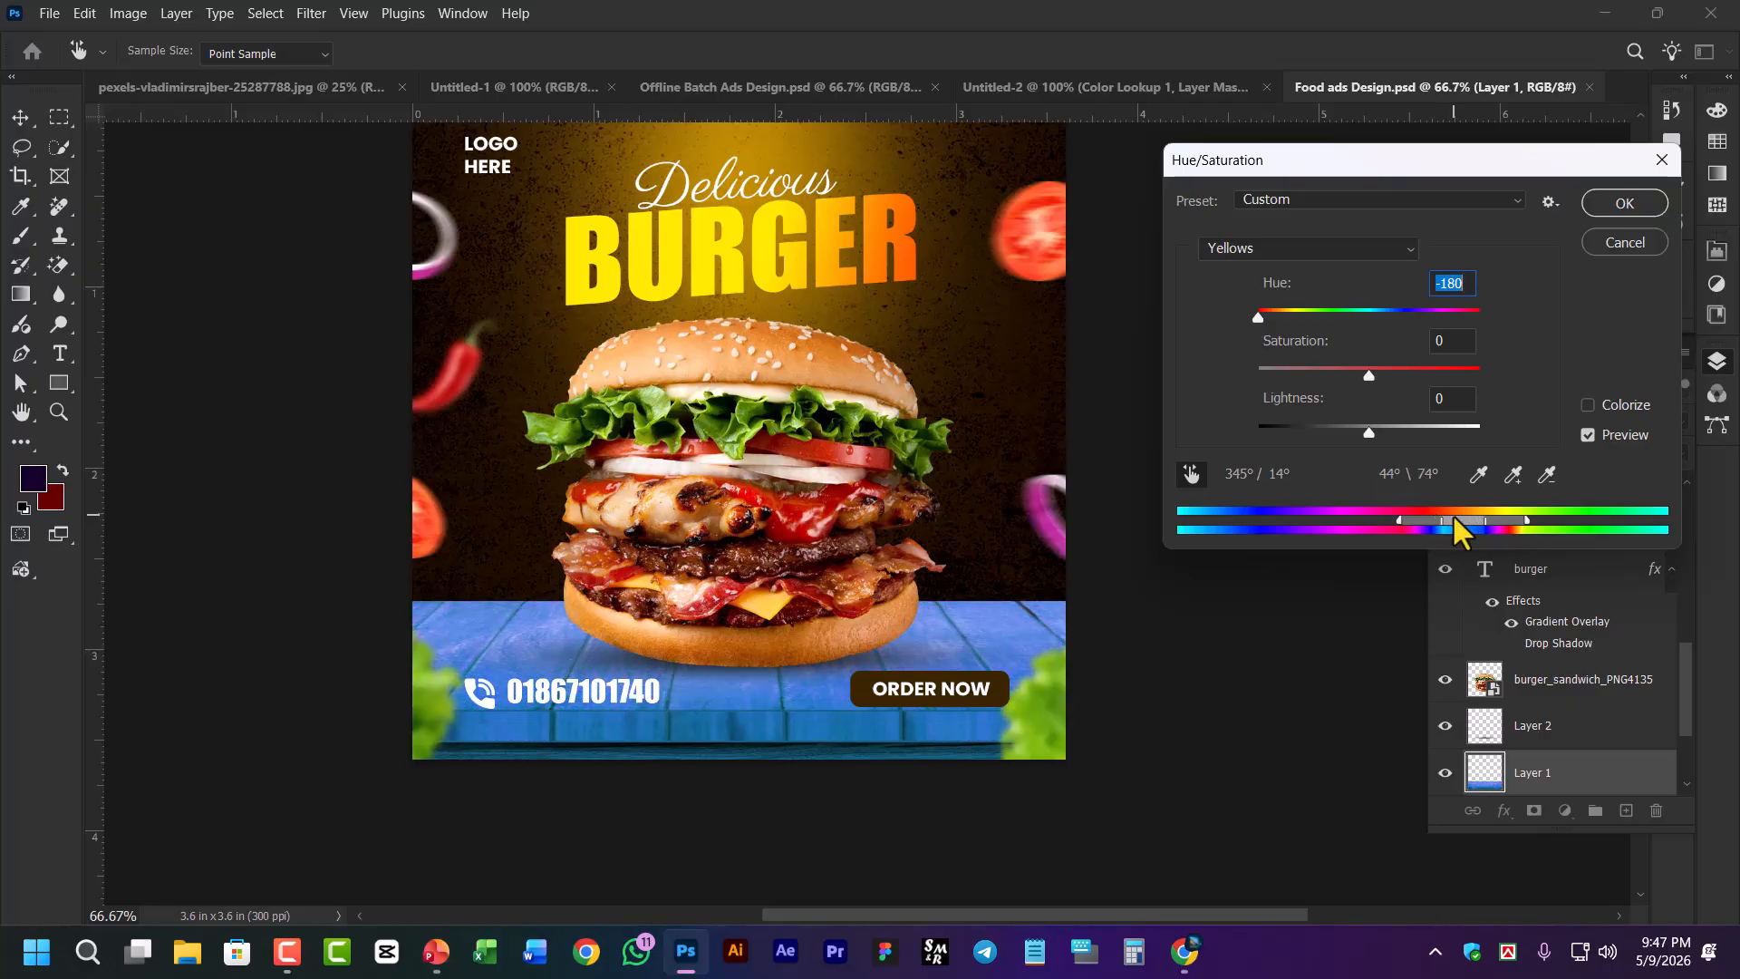
left_click(1624, 241)
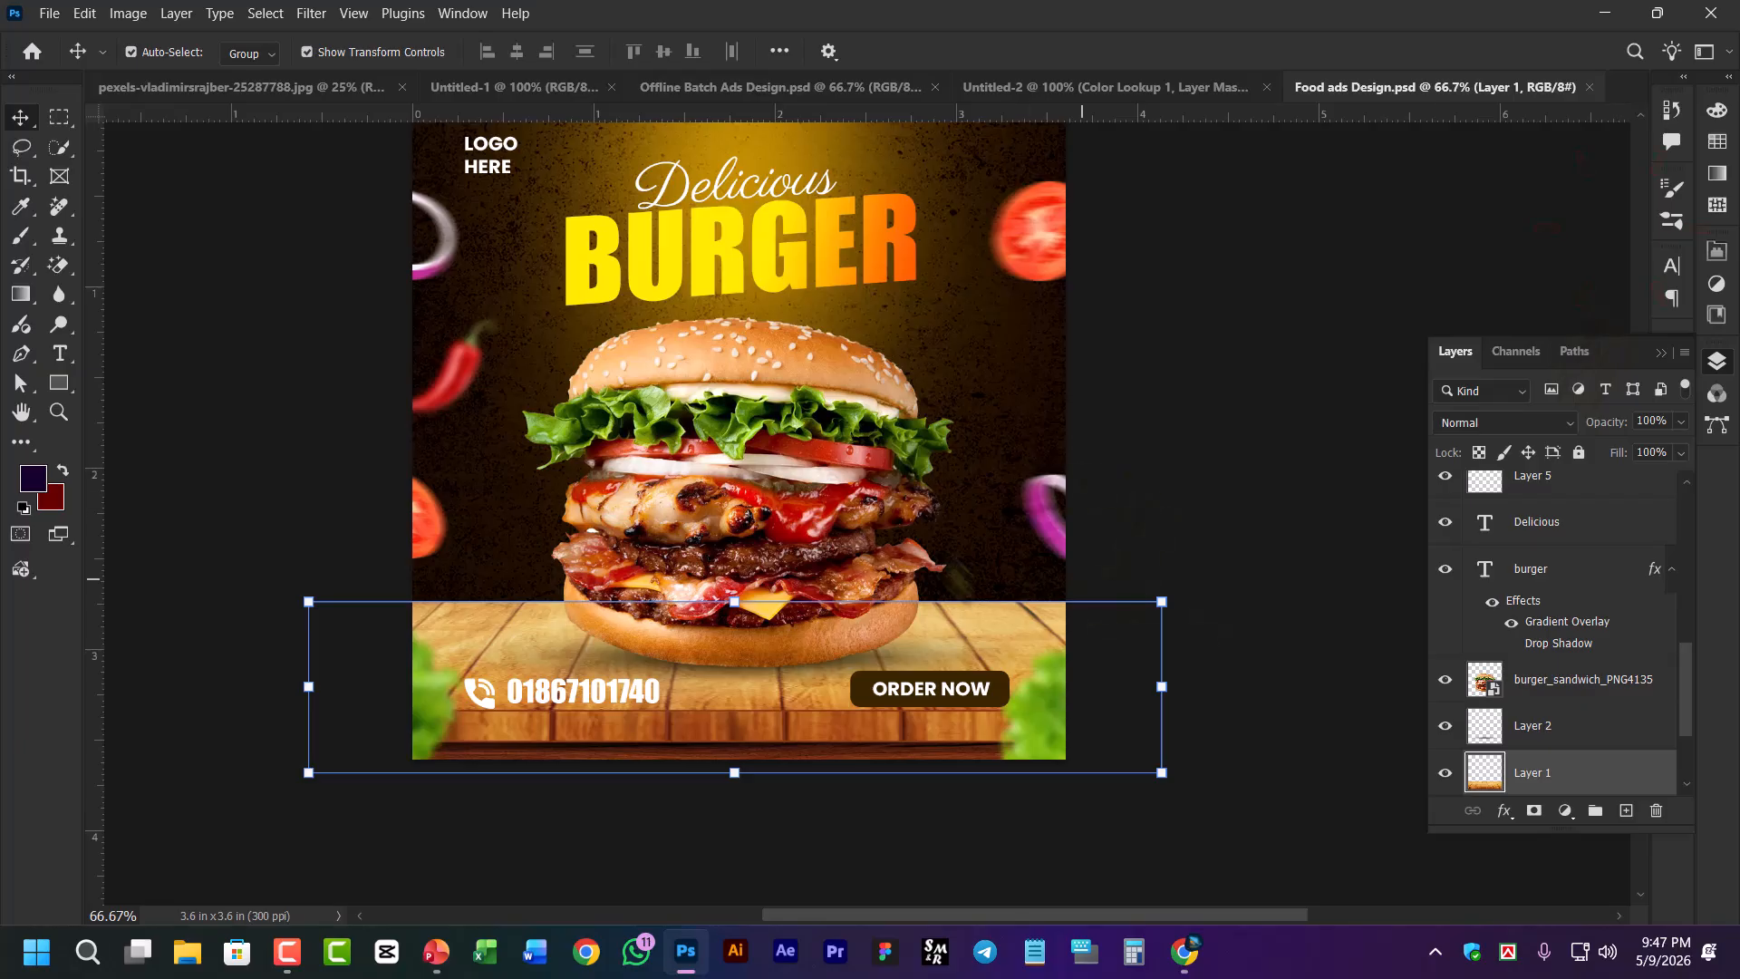
Try a Color Balance on the wooden table with Cyan to Red -74 and Yellow to Blue +7, and cancel it
left_click(128, 13)
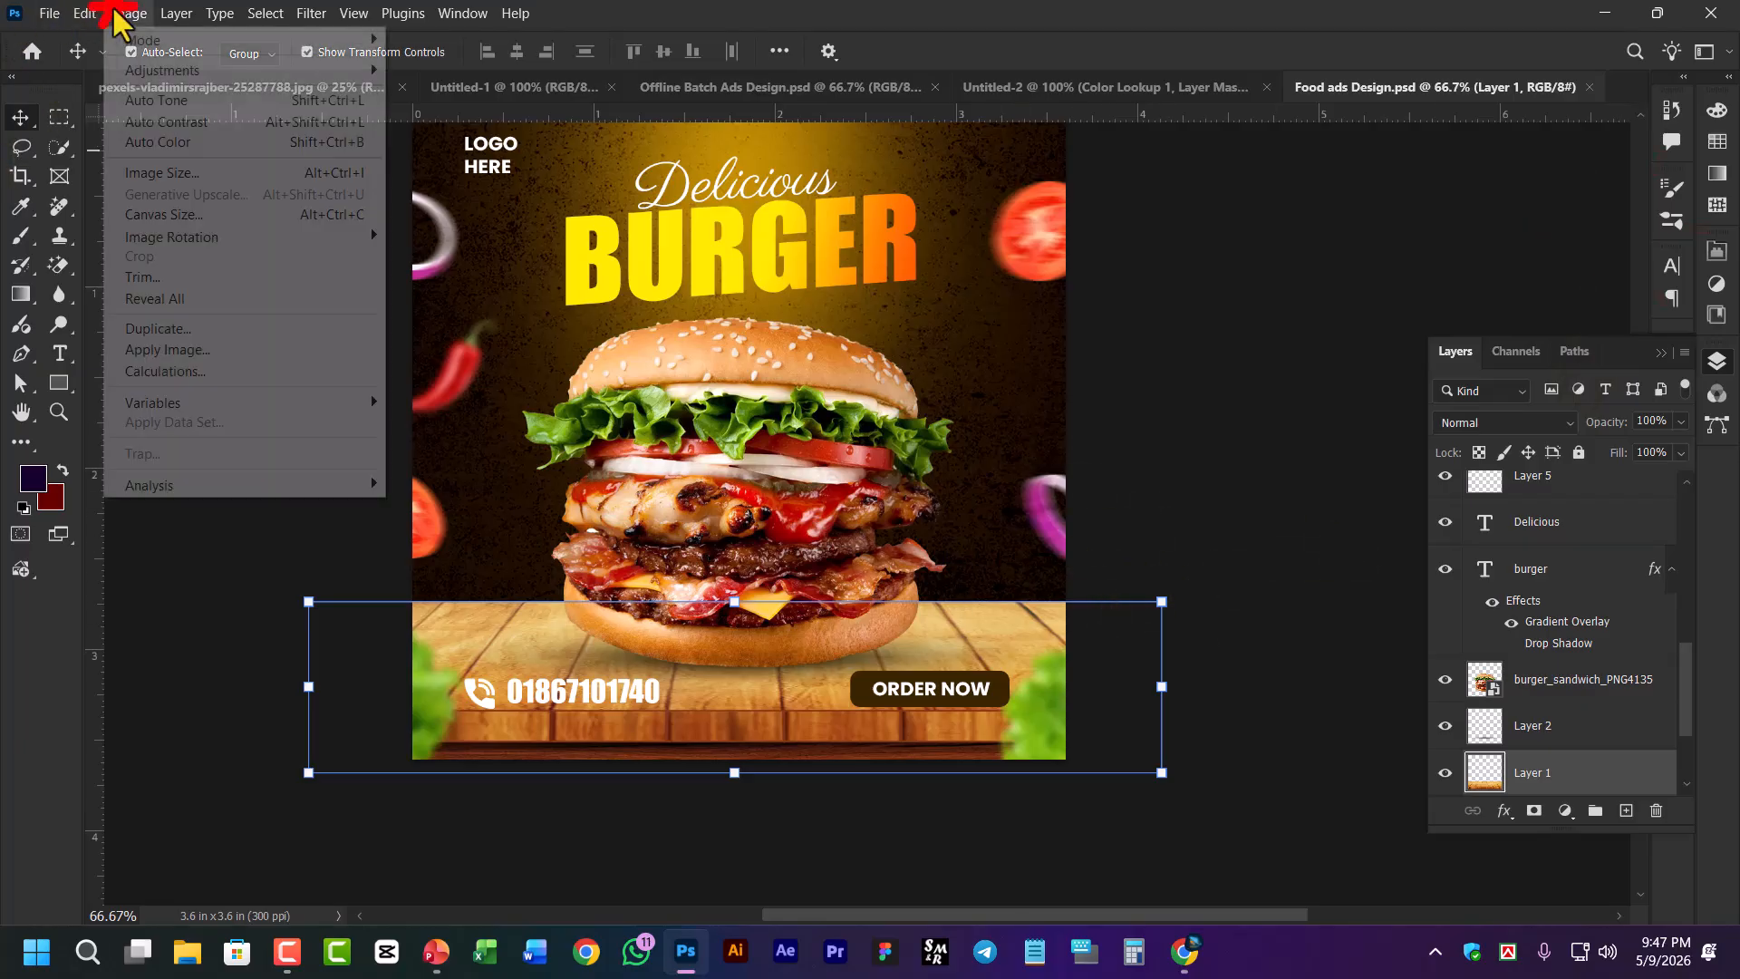
left_click(184, 72)
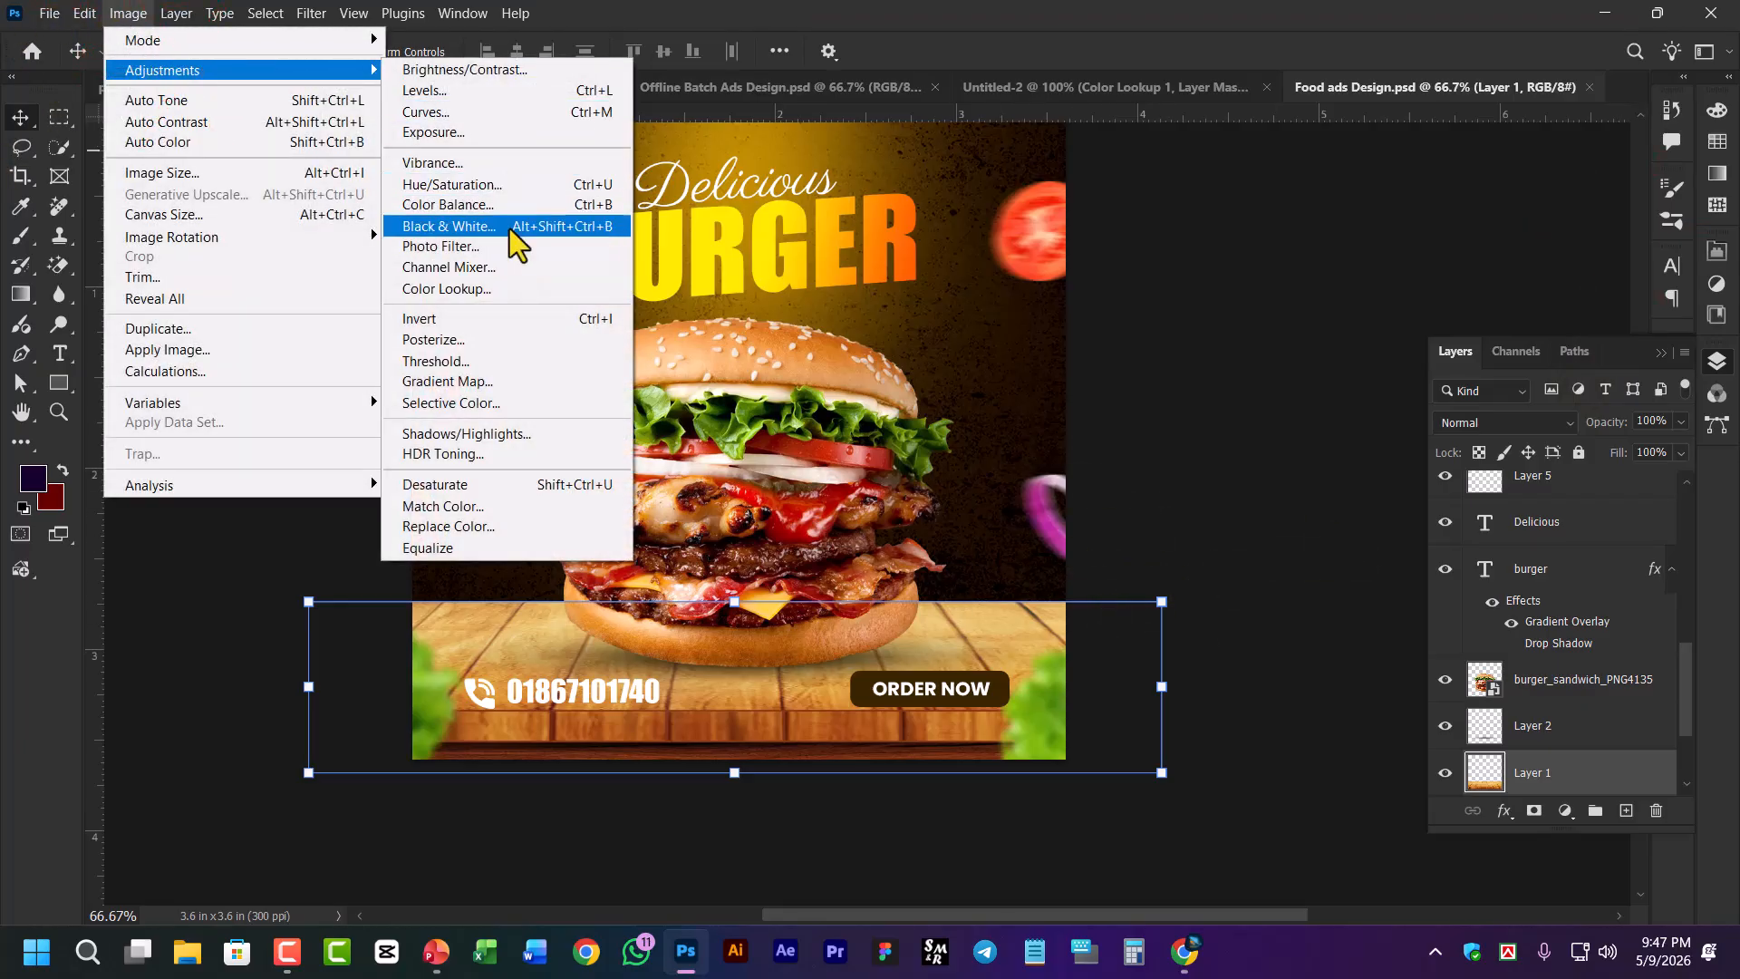
left_click(491, 205)
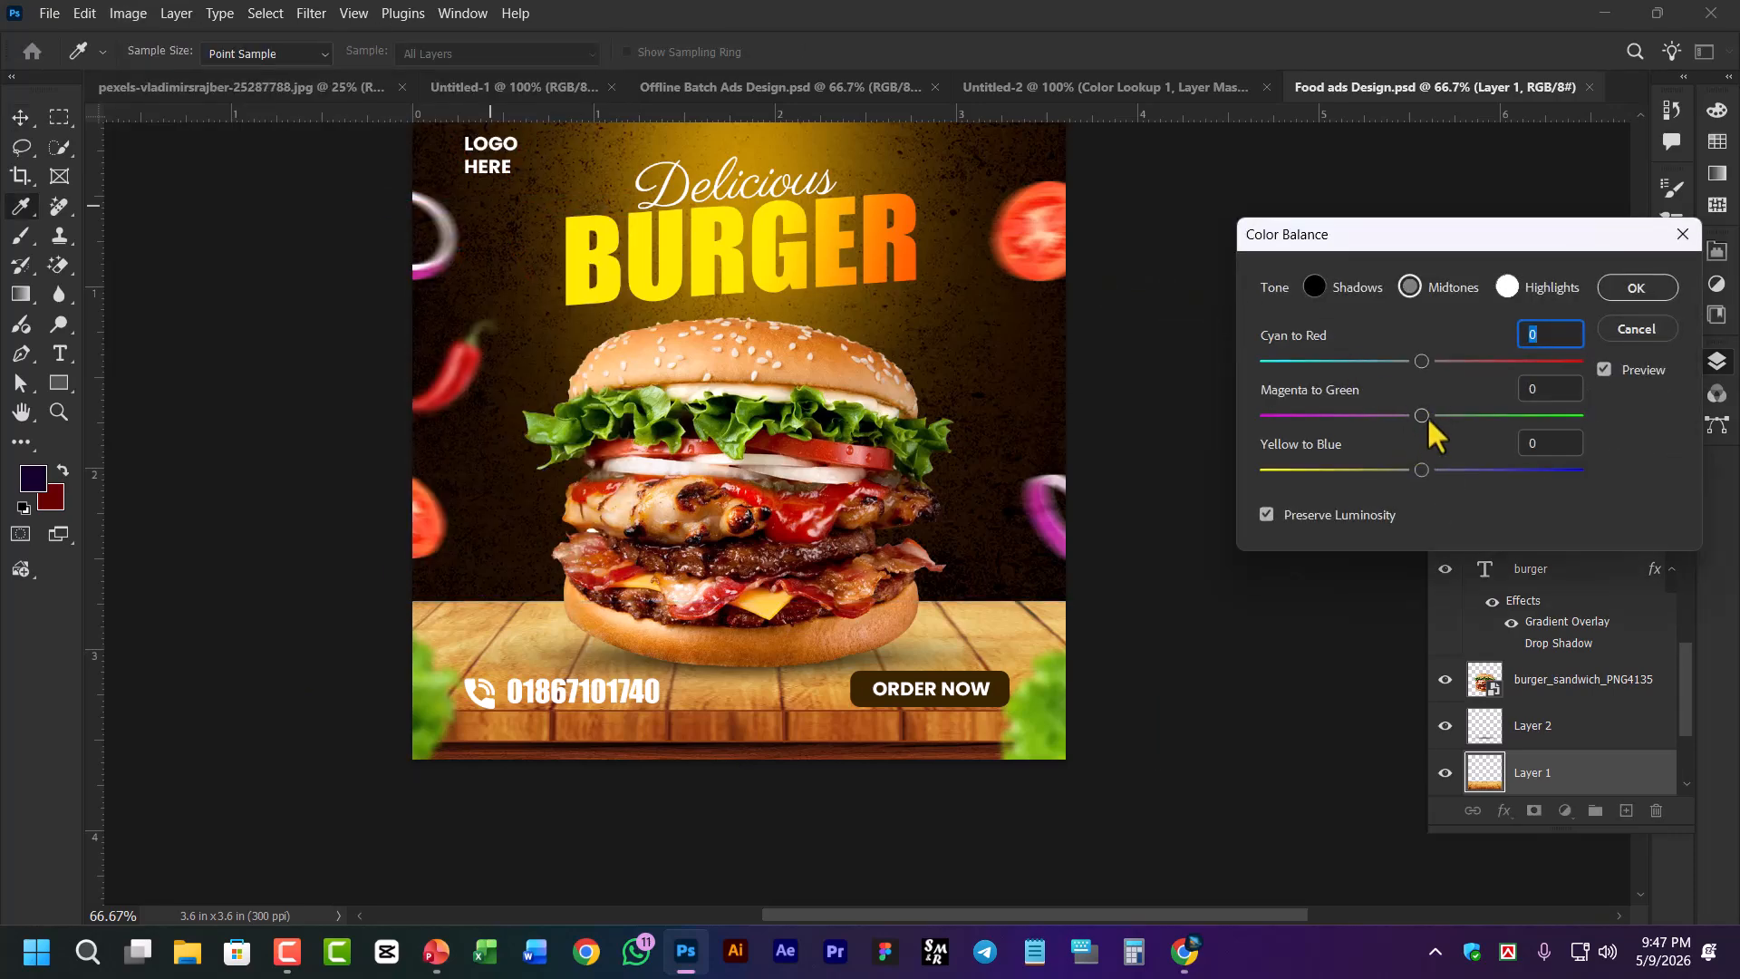
left_click_drag(1428, 419, 1379, 419)
left_click_drag(1421, 361, 1310, 363)
mouse_move(1422, 470)
left_mouse_down()
mouse_move(1637, 470)
mouse_move(1323, 448)
mouse_move(1597, 468)
mouse_move(1421, 471)
mouse_move(1480, 473)
mouse_move(1436, 472)
left_mouse_up()
left_click(1385, 414)
left_click_drag(1391, 417, 1423, 419)
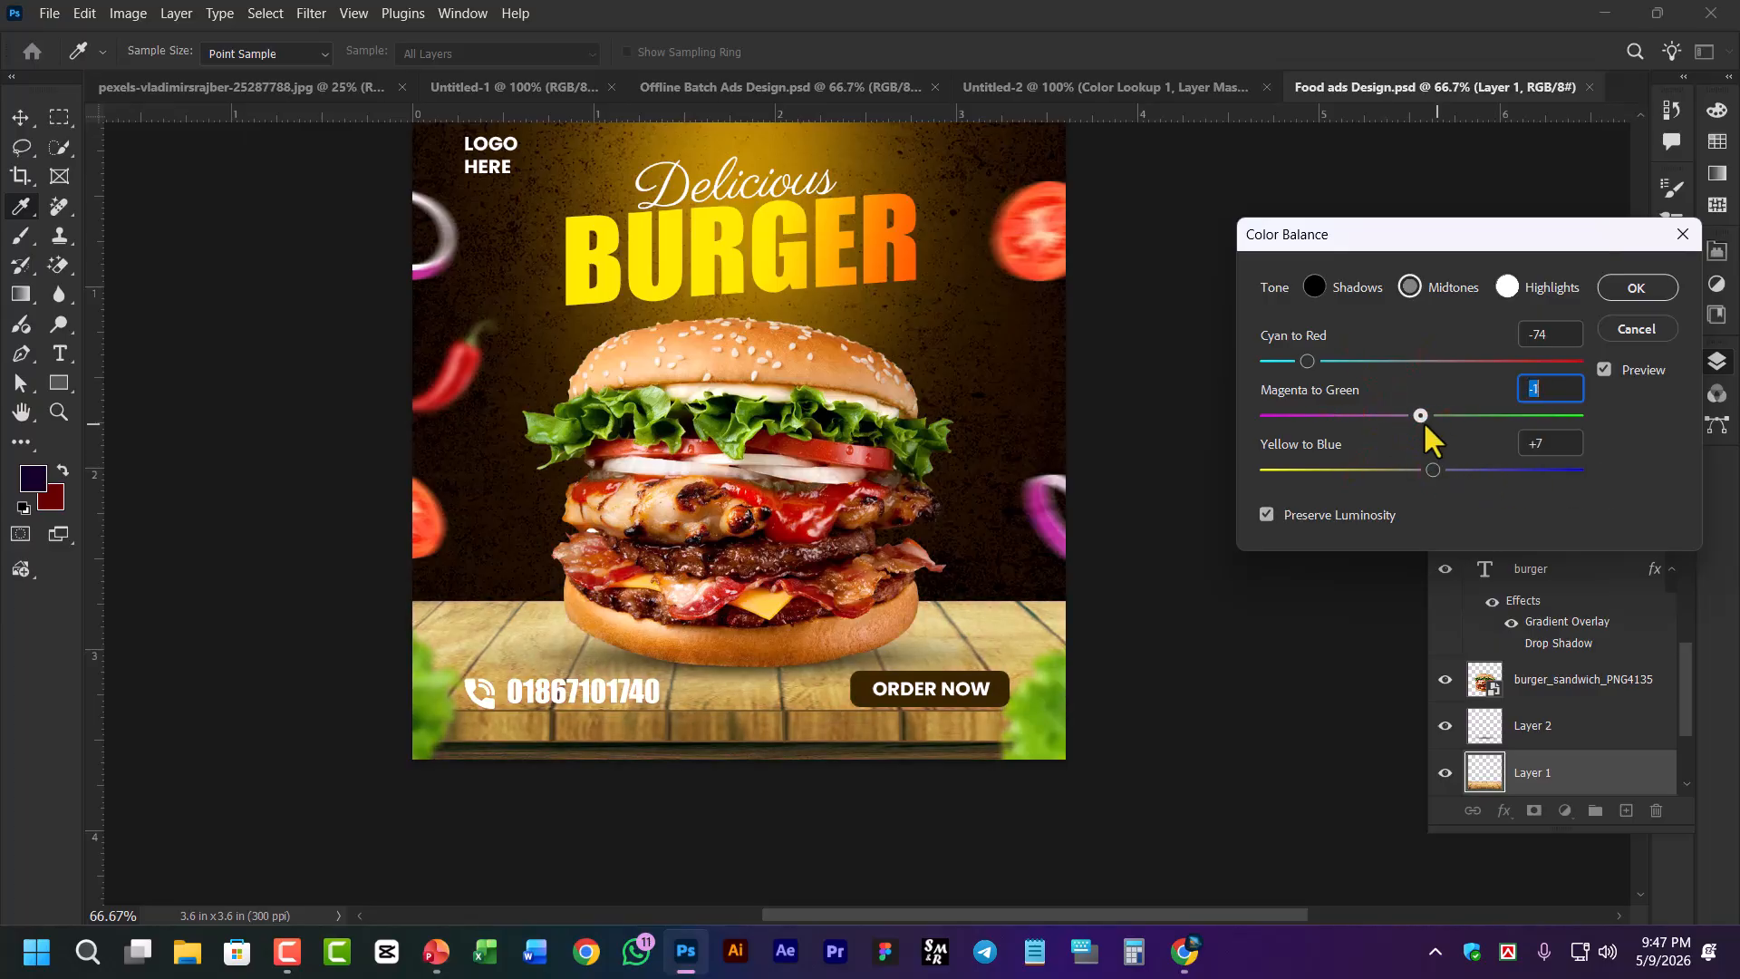
left_click_drag(1307, 360, 1423, 359)
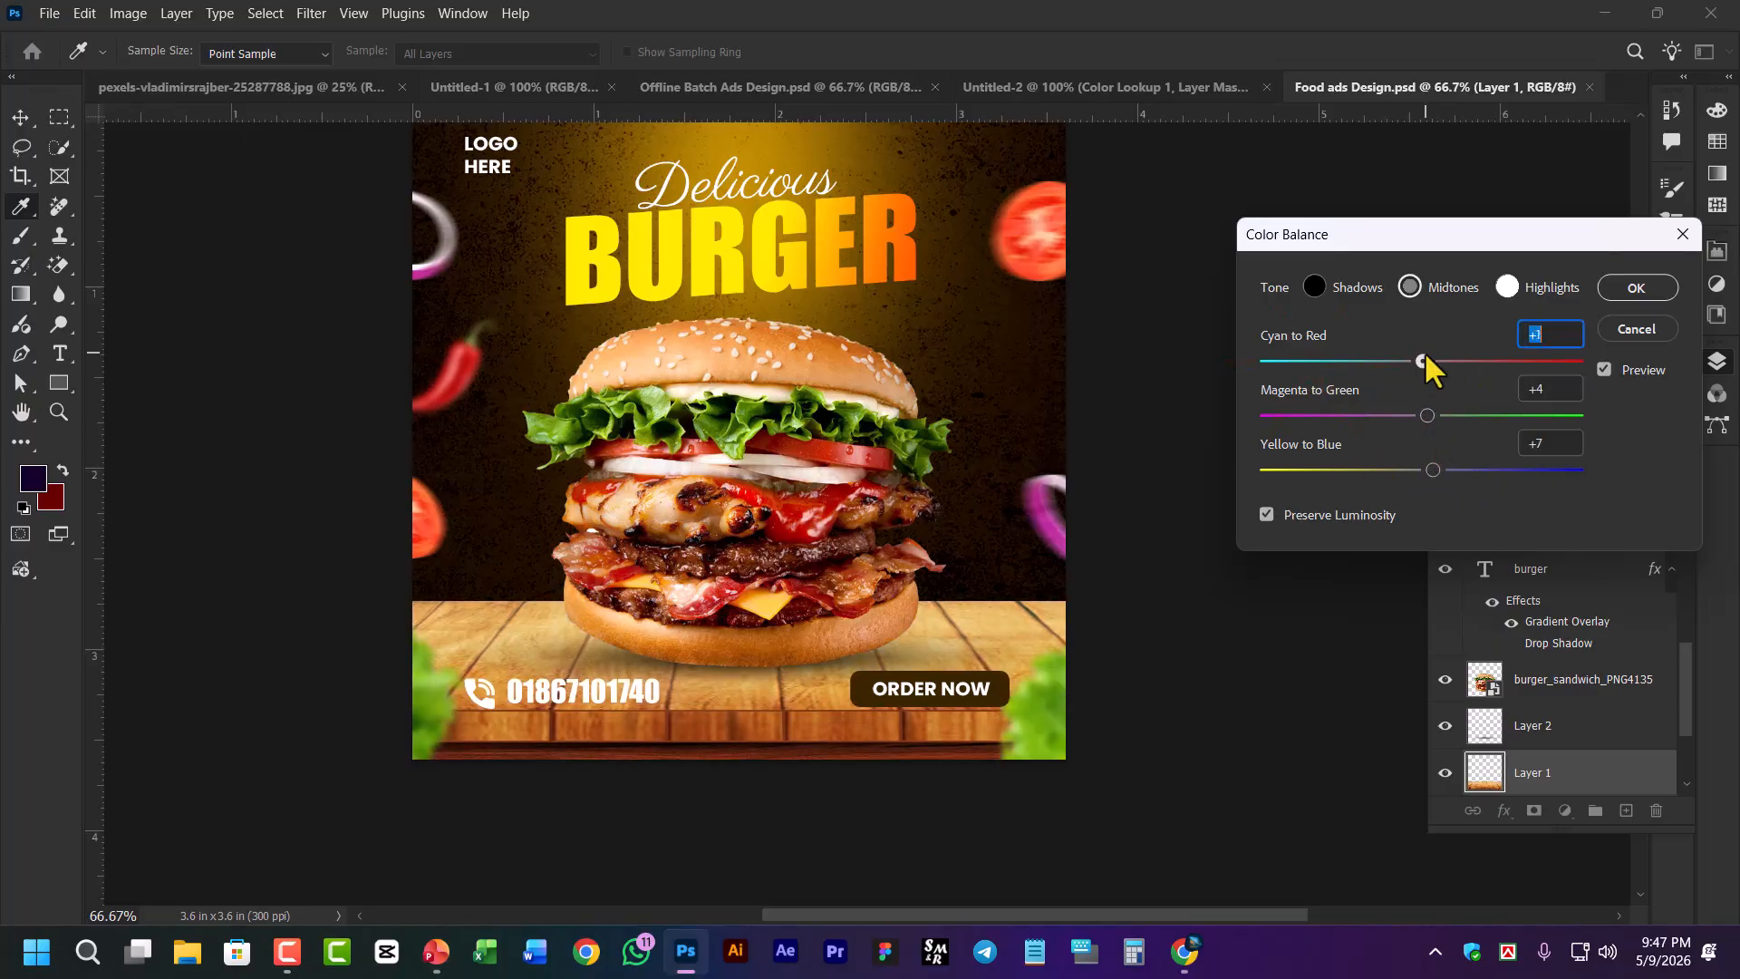
left_click(1666, 328)
Look over the image adjustment commands and clear the layer selection in the burger ad
key("v")
left_click(128, 13)
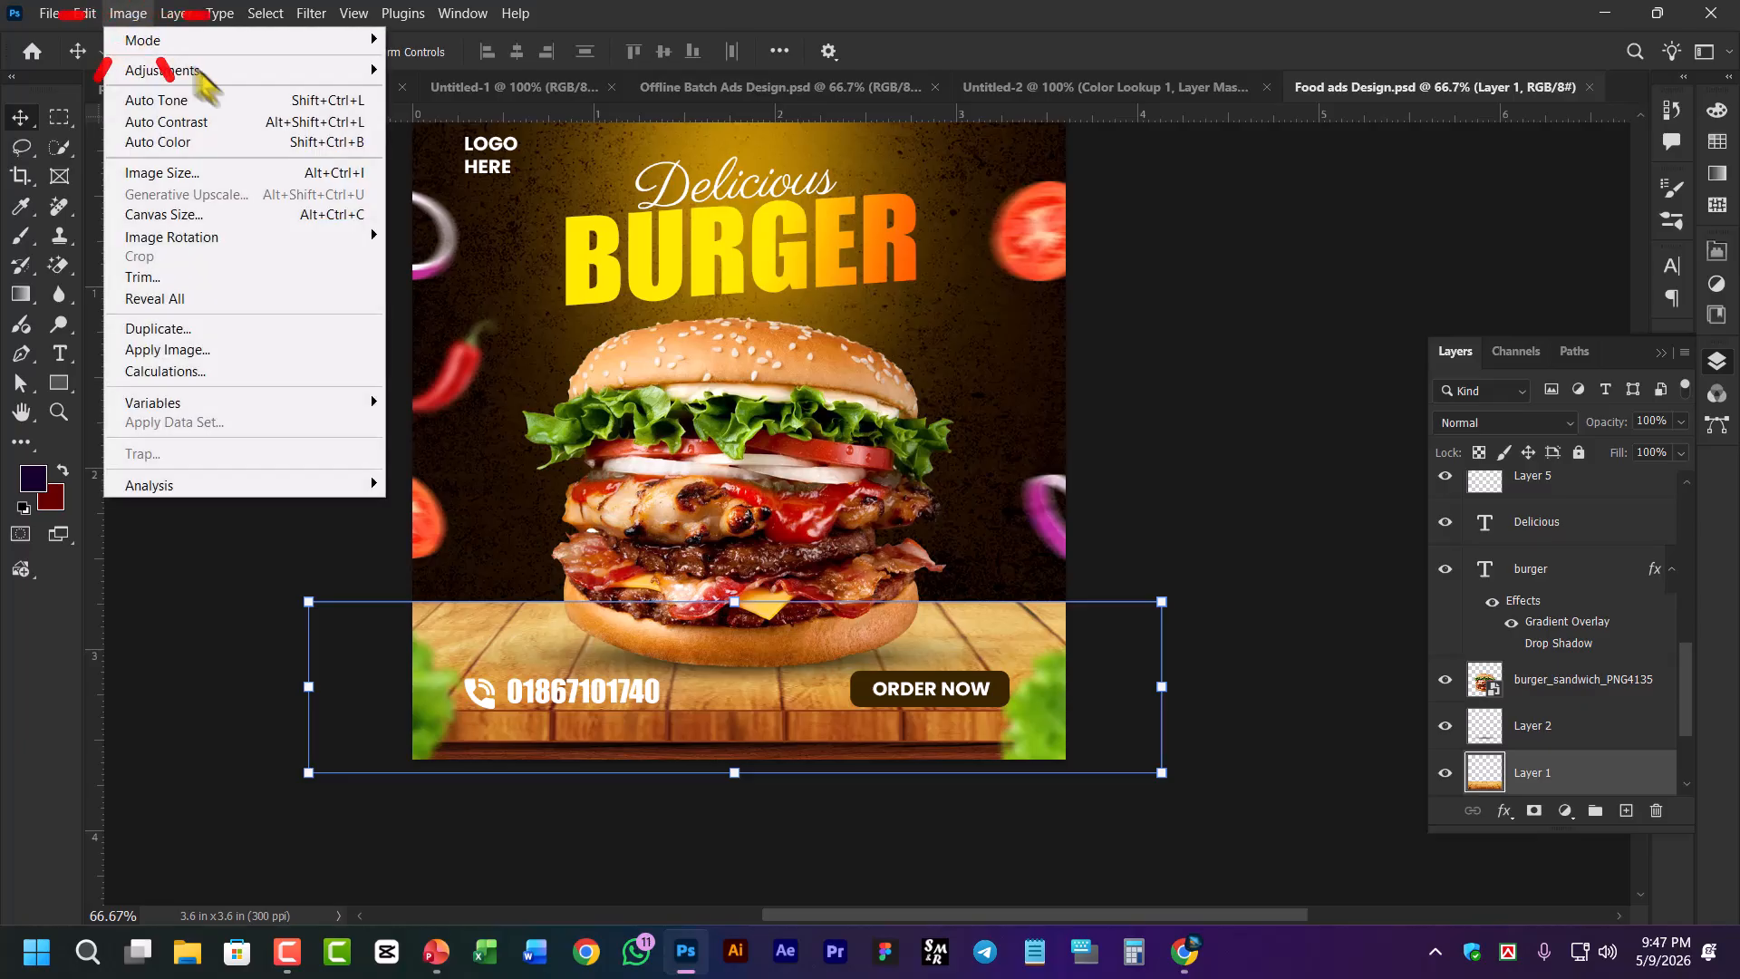
left_click(198, 71)
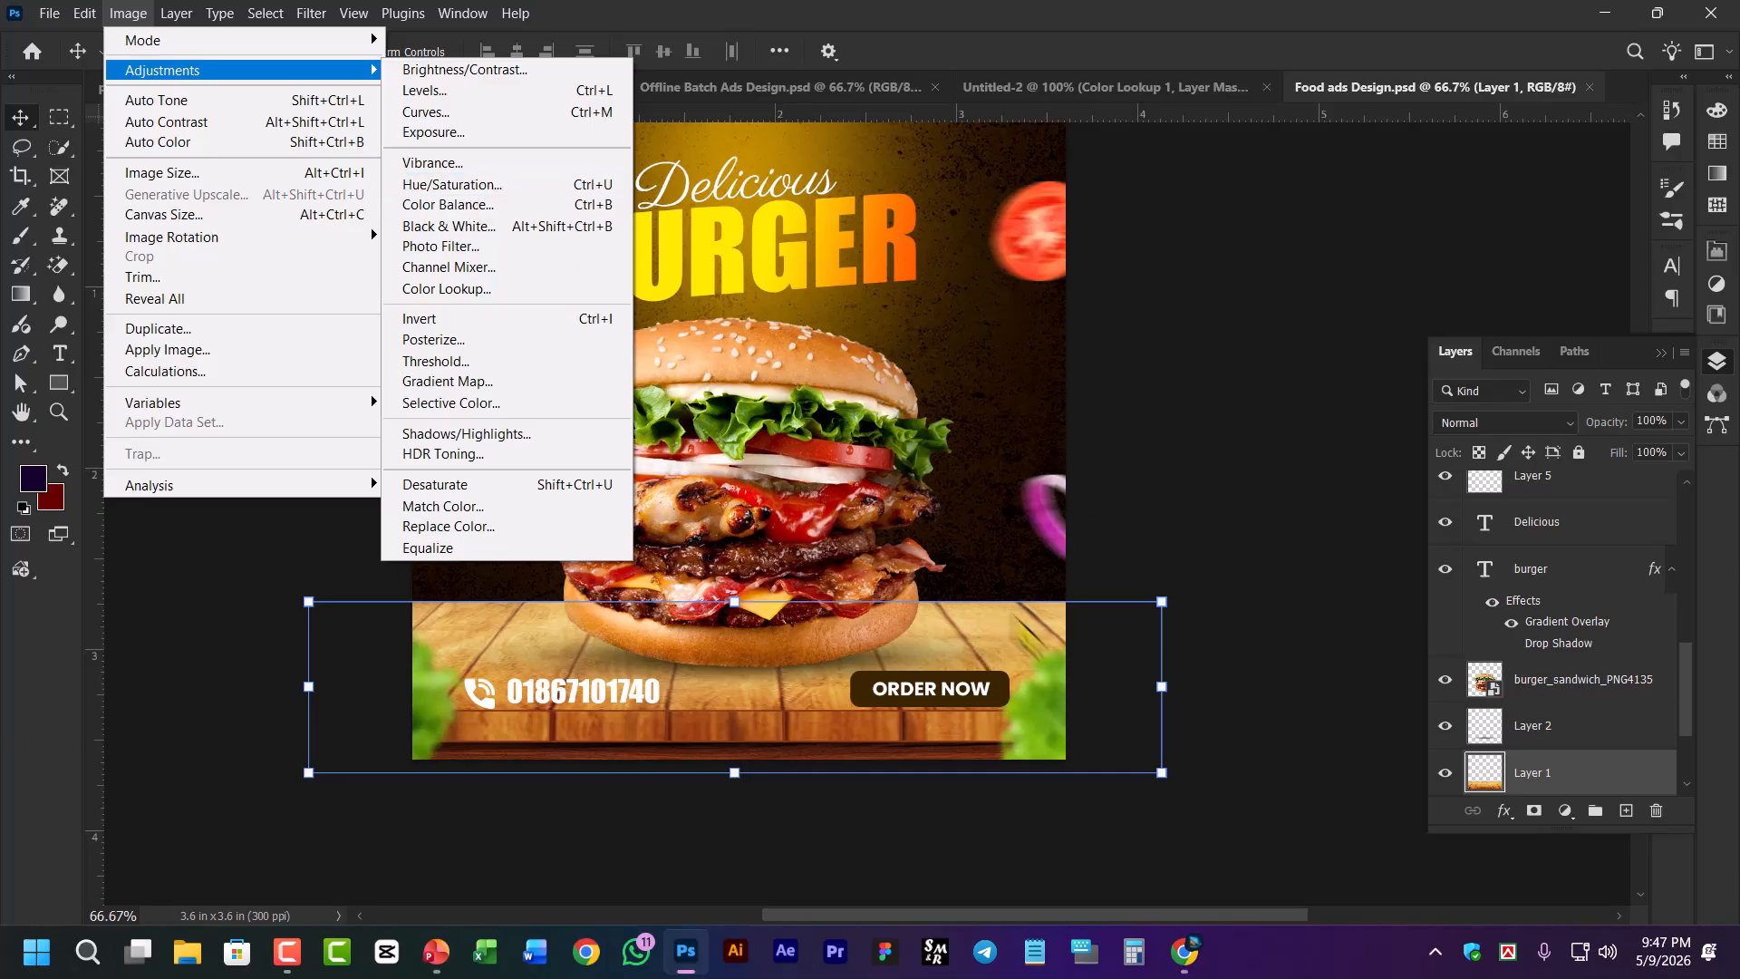
left_click(1137, 441)
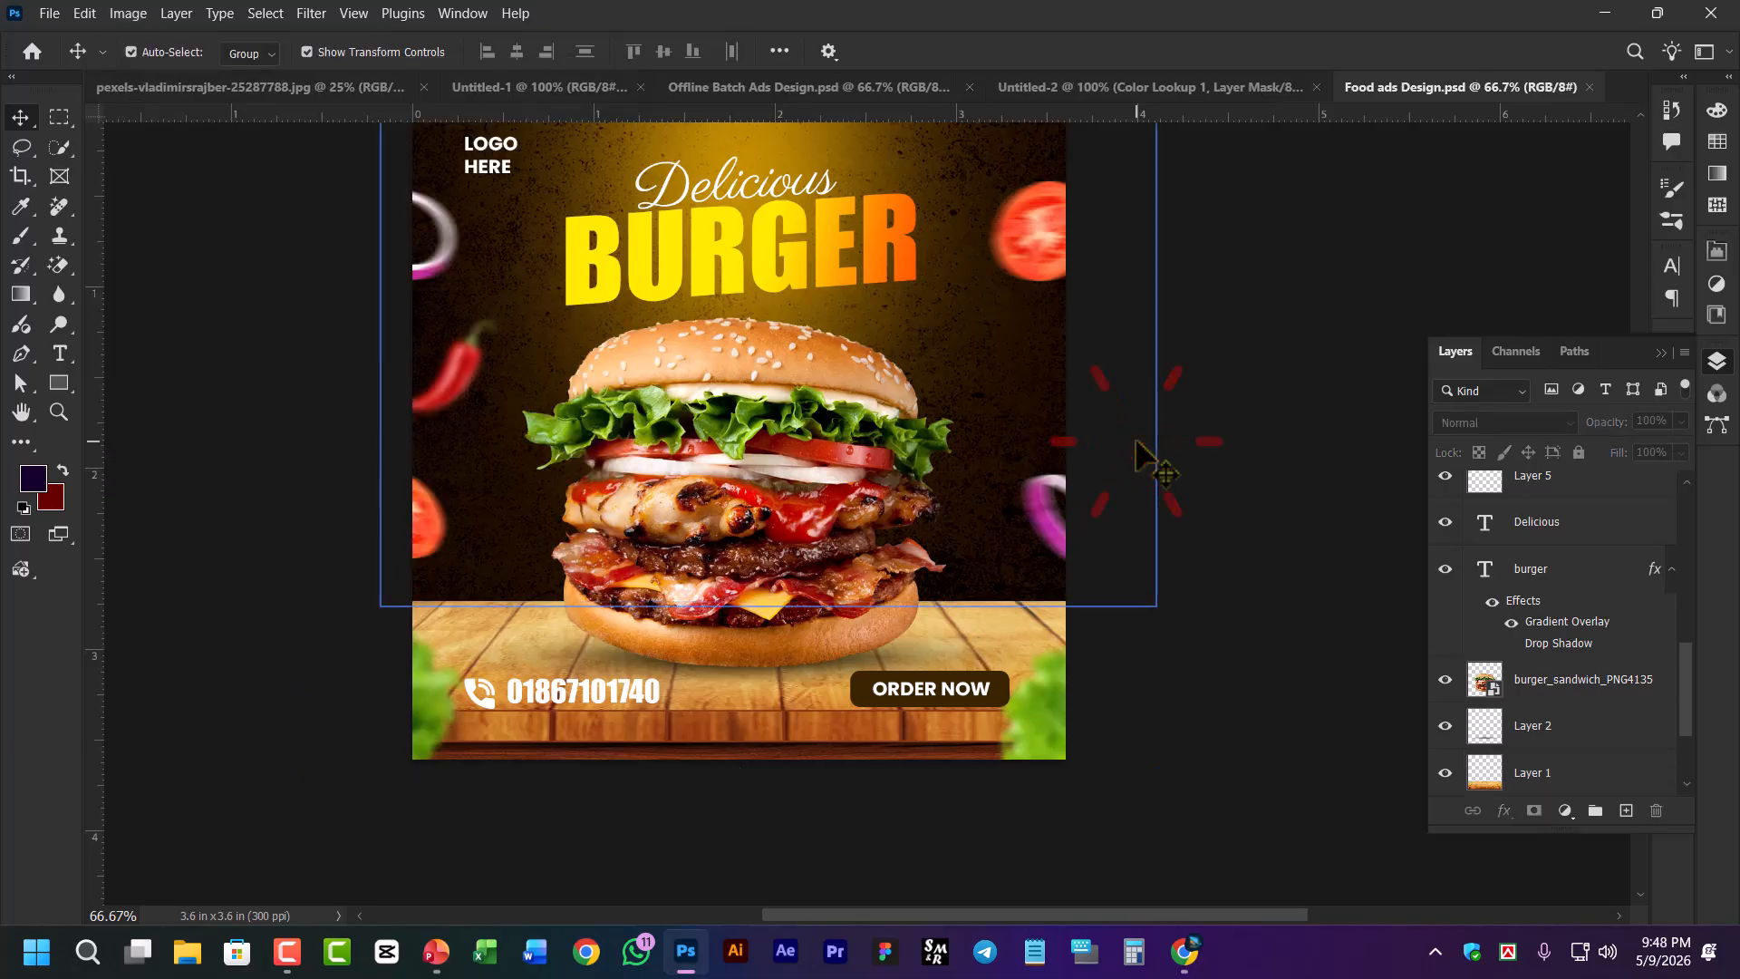
Switch to PowerPoint and delete "Blend Option," from row 2 of the Class# 09 topic table on slide 3
left_click(436, 951)
left_click(1025, 622)
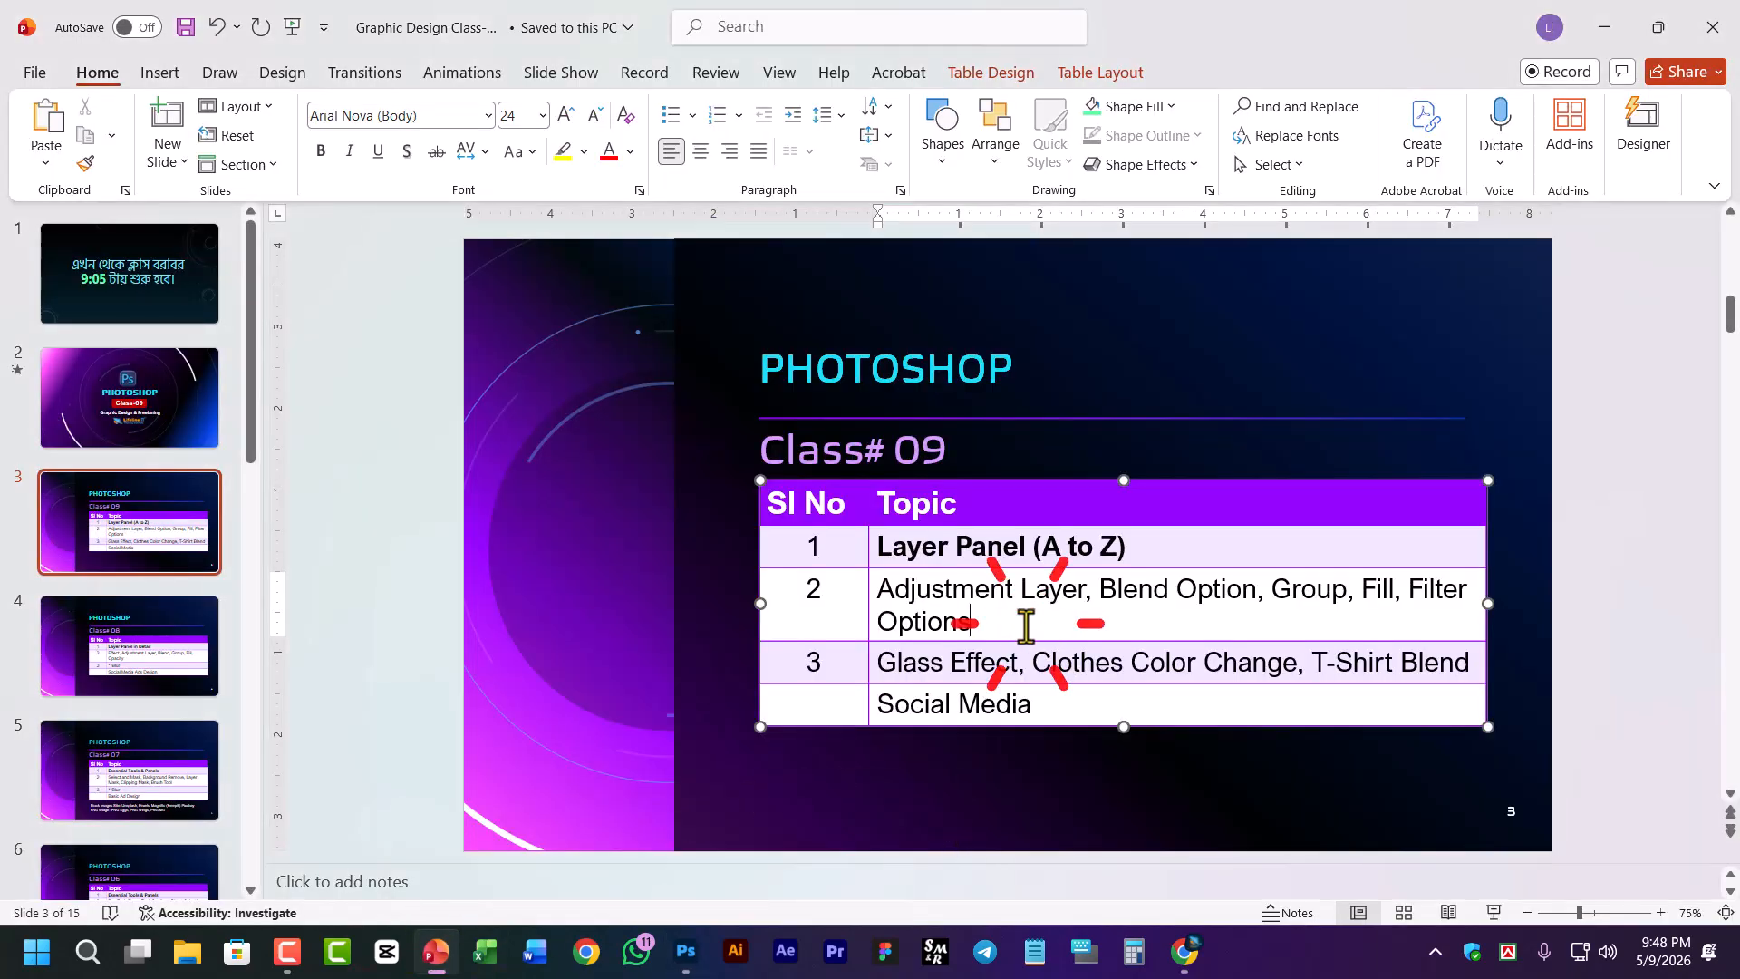
left_click(885, 584)
left_click_drag(875, 584, 886, 585)
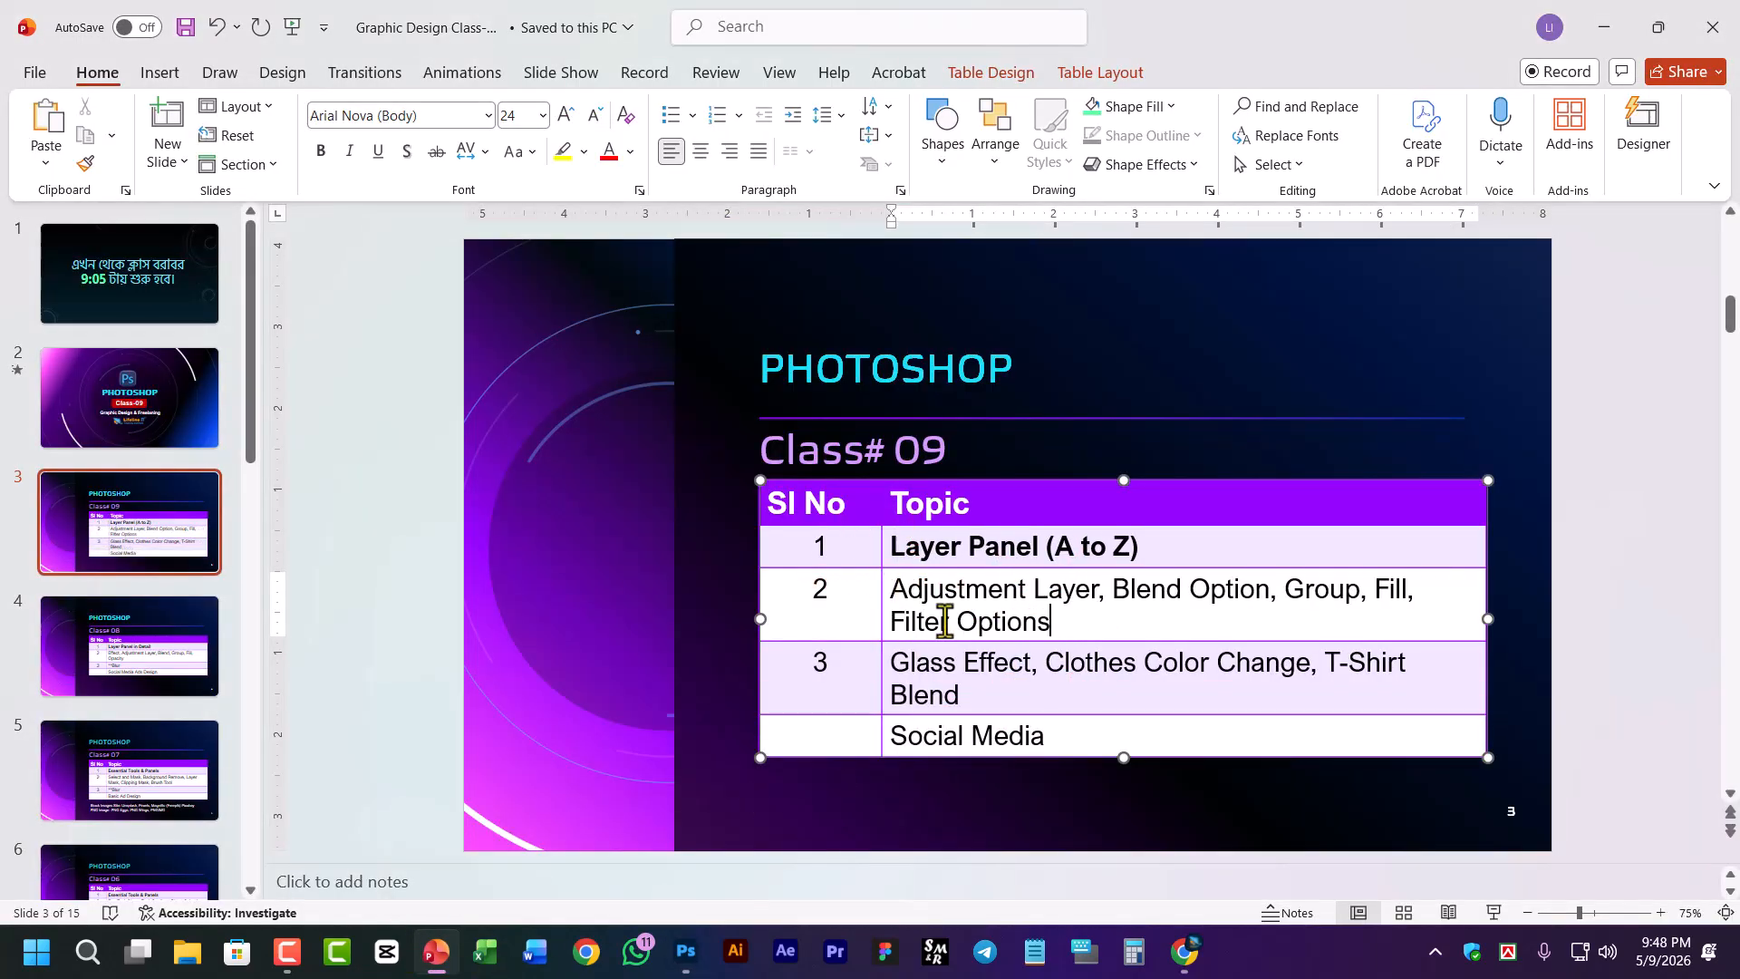
key("ctrl+z")
left_click_drag(1100, 589, 1265, 596)
key("Delete")
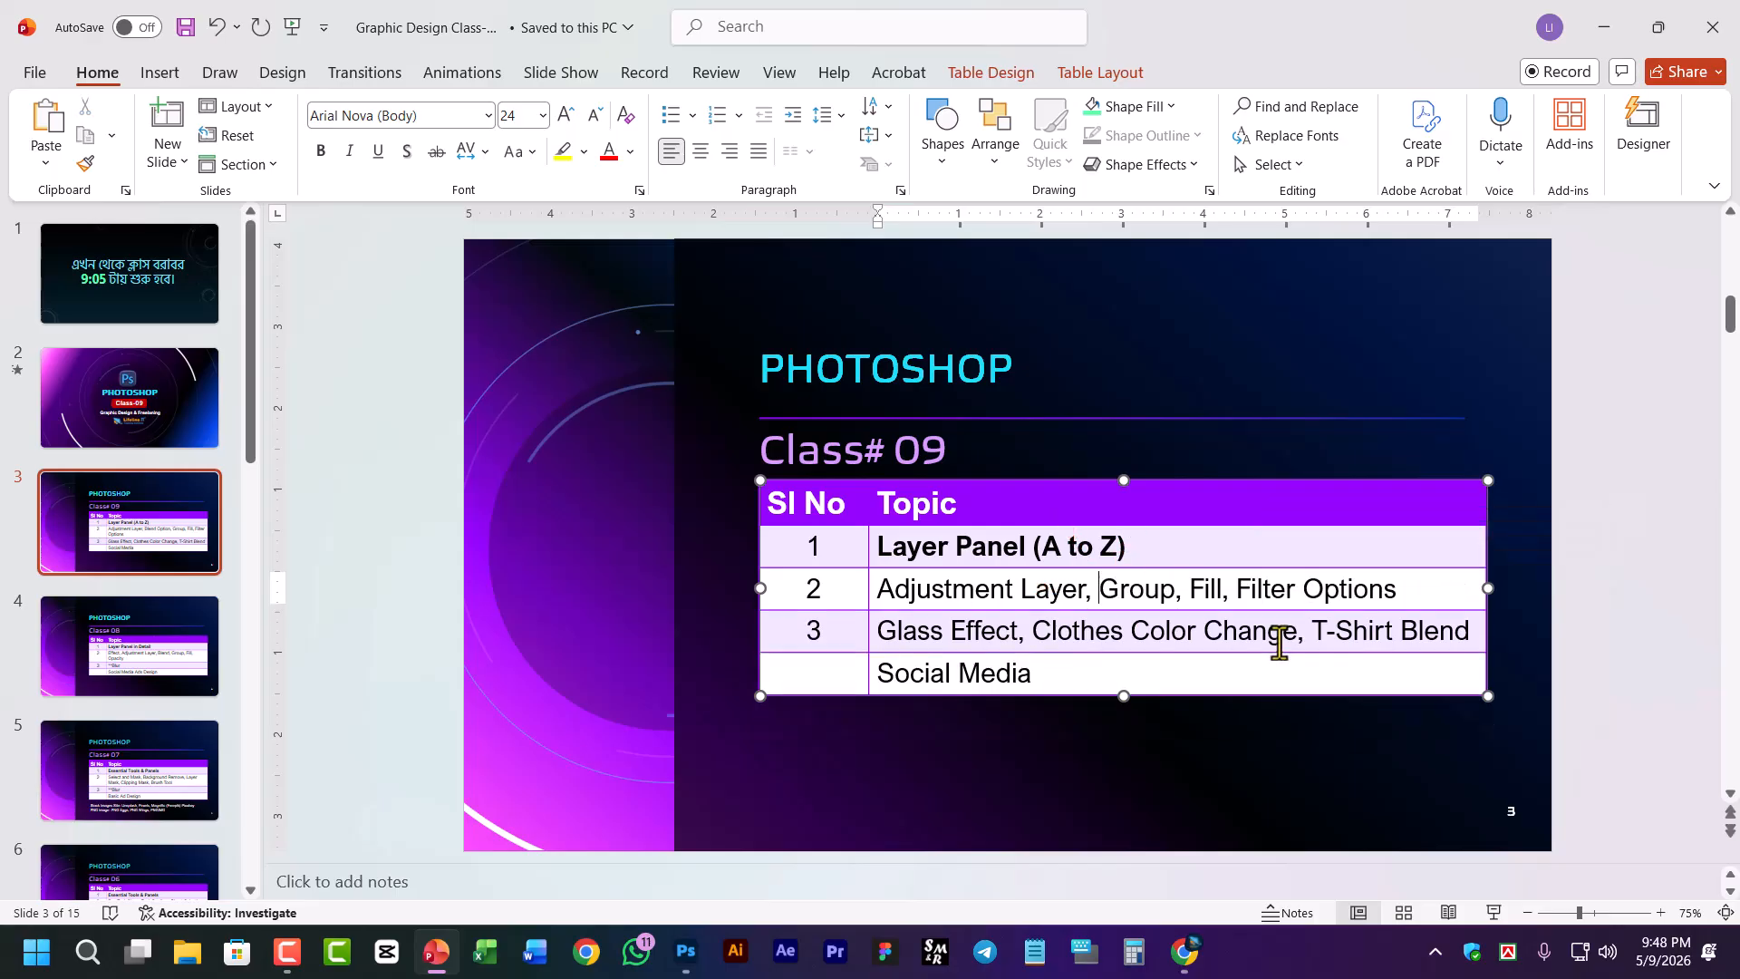
left_click(1541, 562)
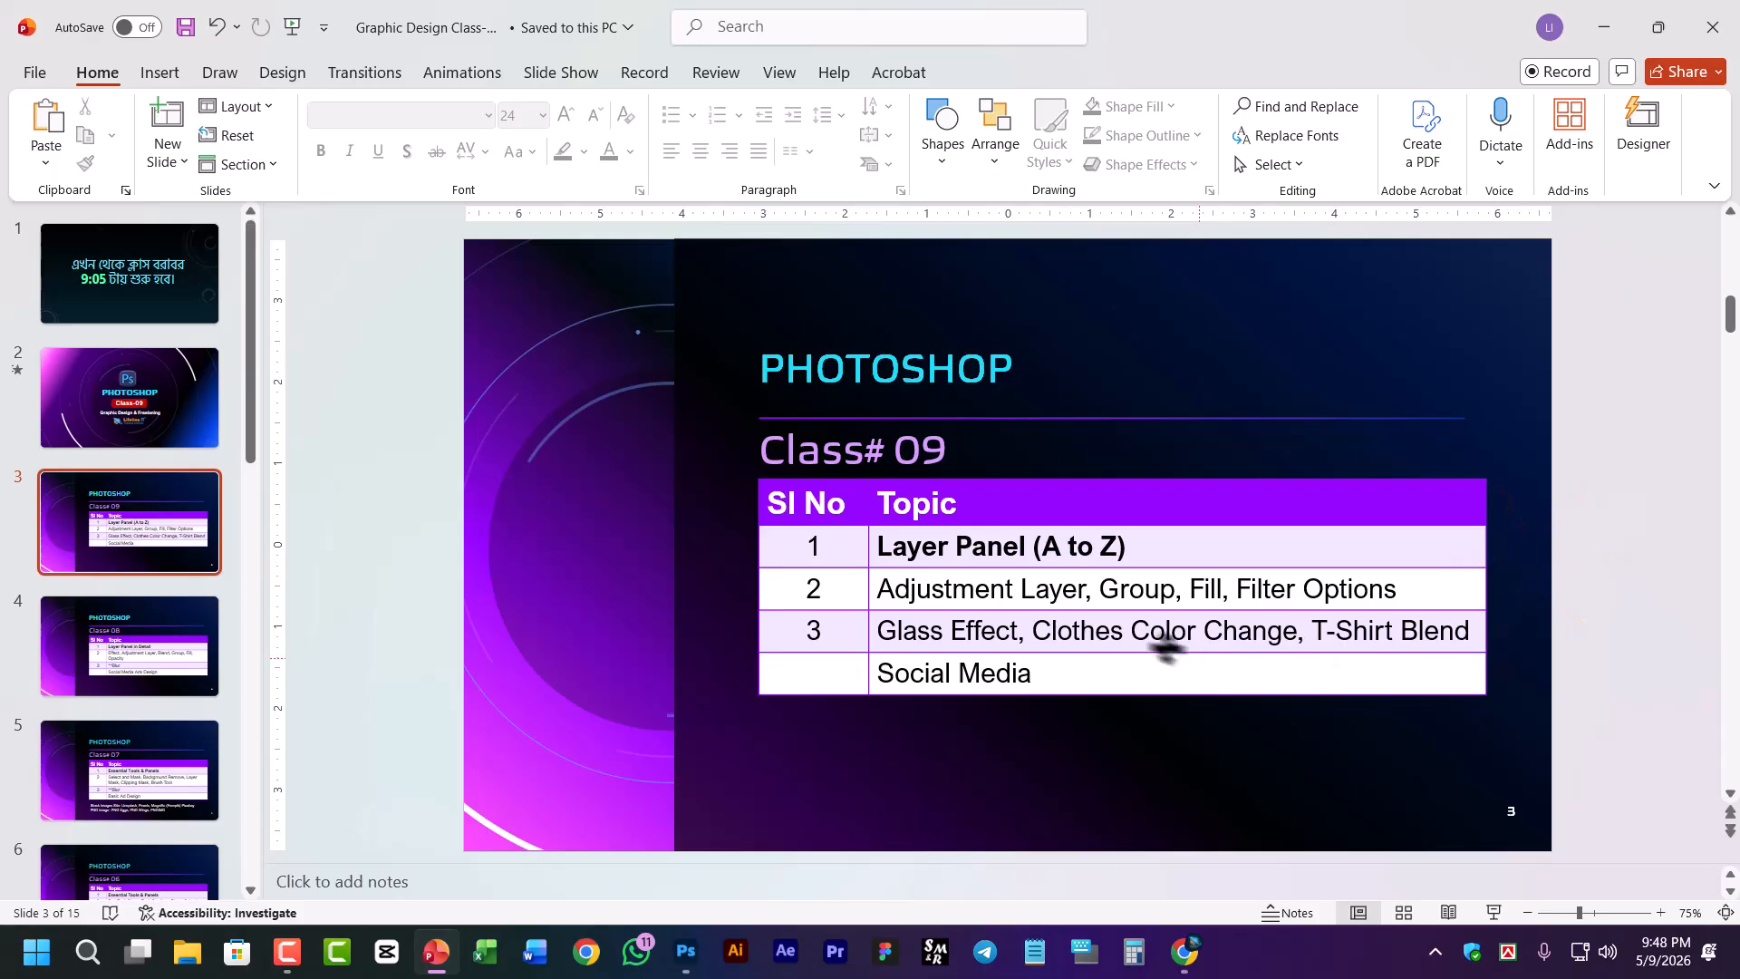
Remove ", T-Shirt Blend" from row 3 of the Class# 09 topic table and deselect the table
left_click_drag(1185, 589, 1403, 589)
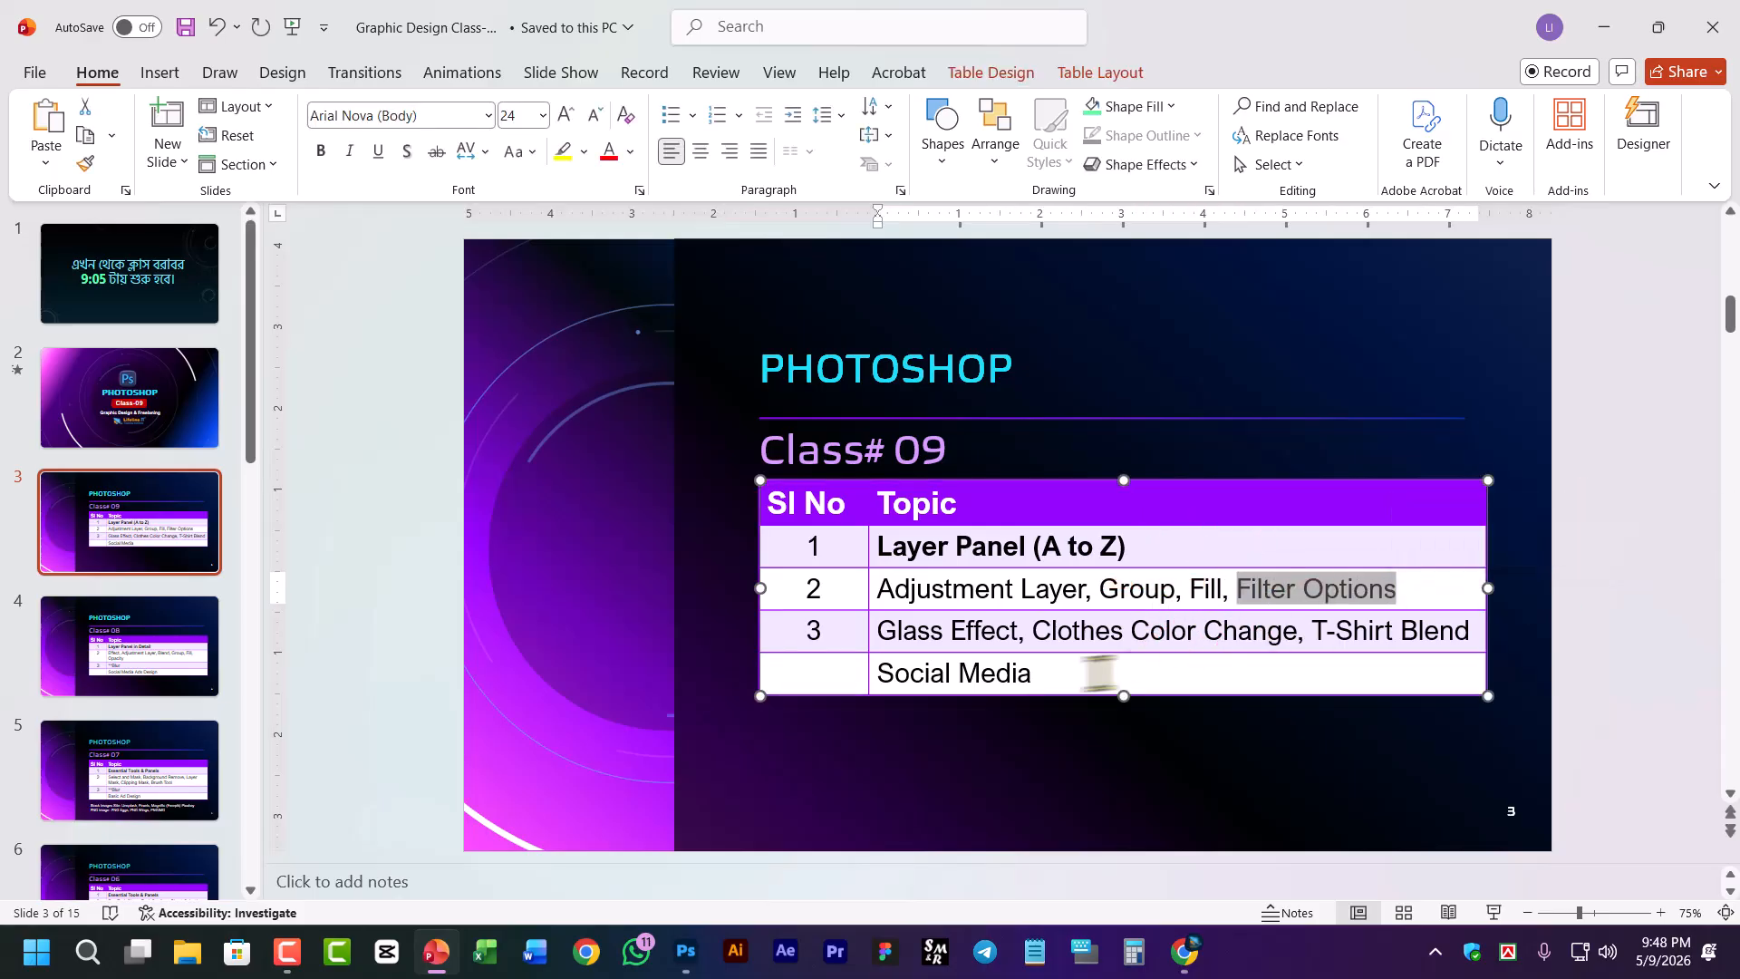
left_click_drag(1032, 635, 1460, 641)
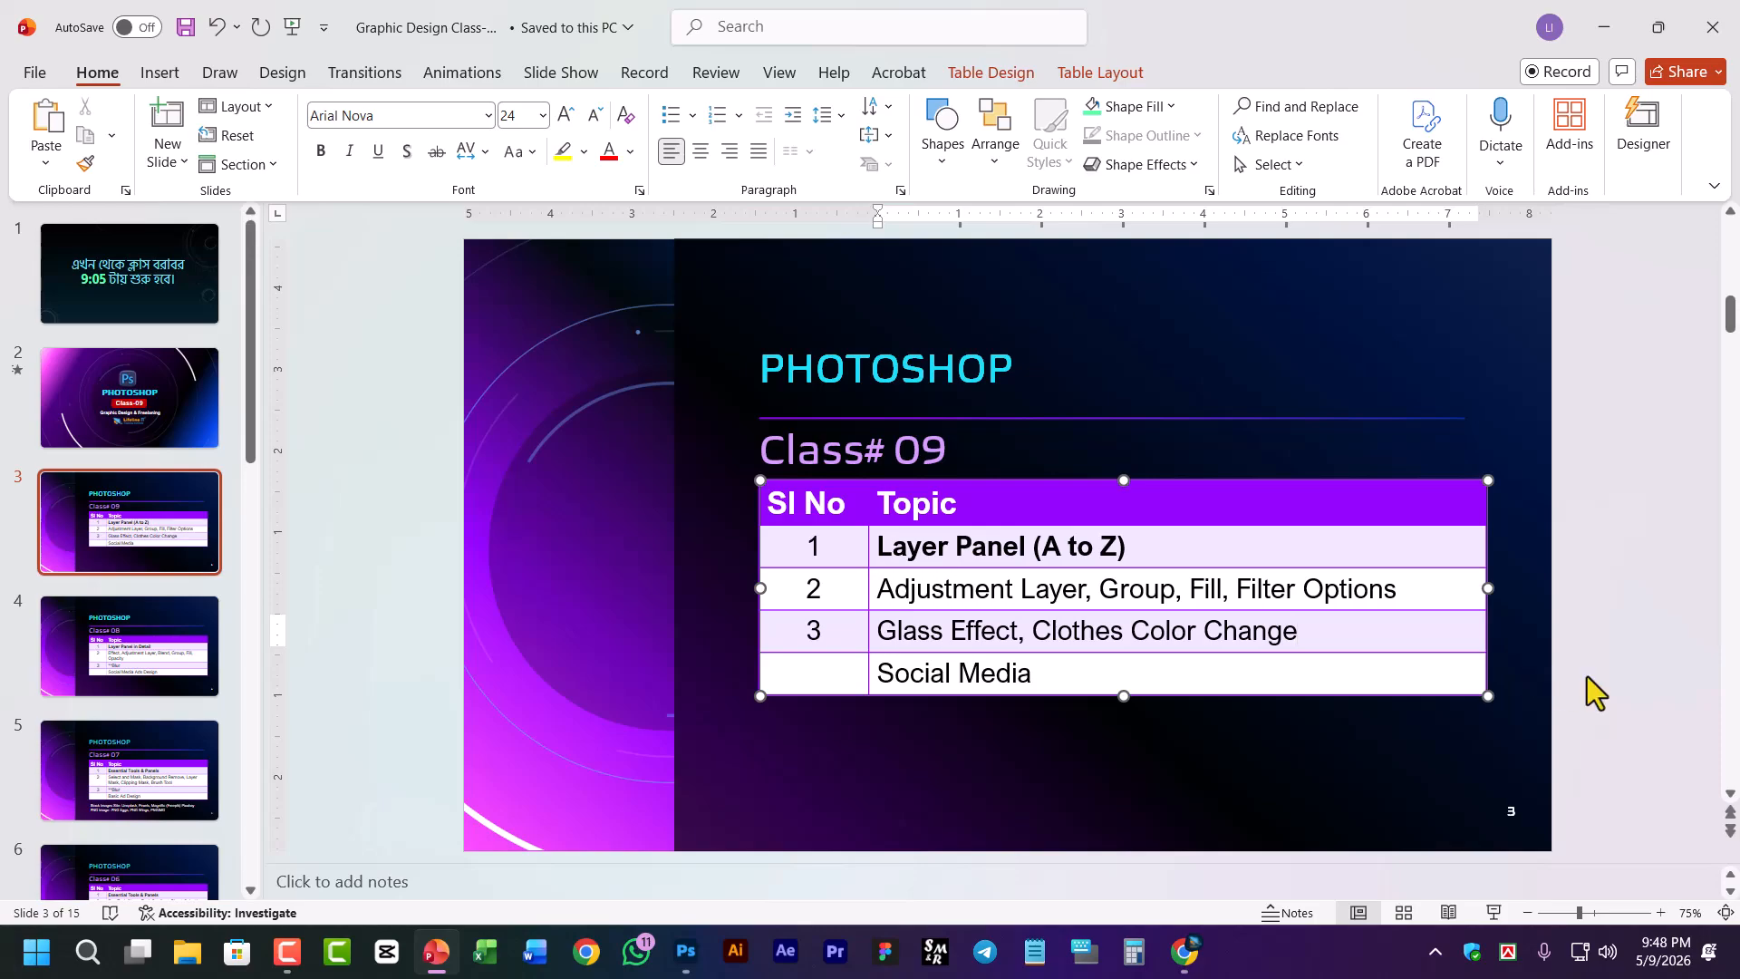
left_click(1600, 622)
left_click(1358, 632)
left_click(1277, 764)
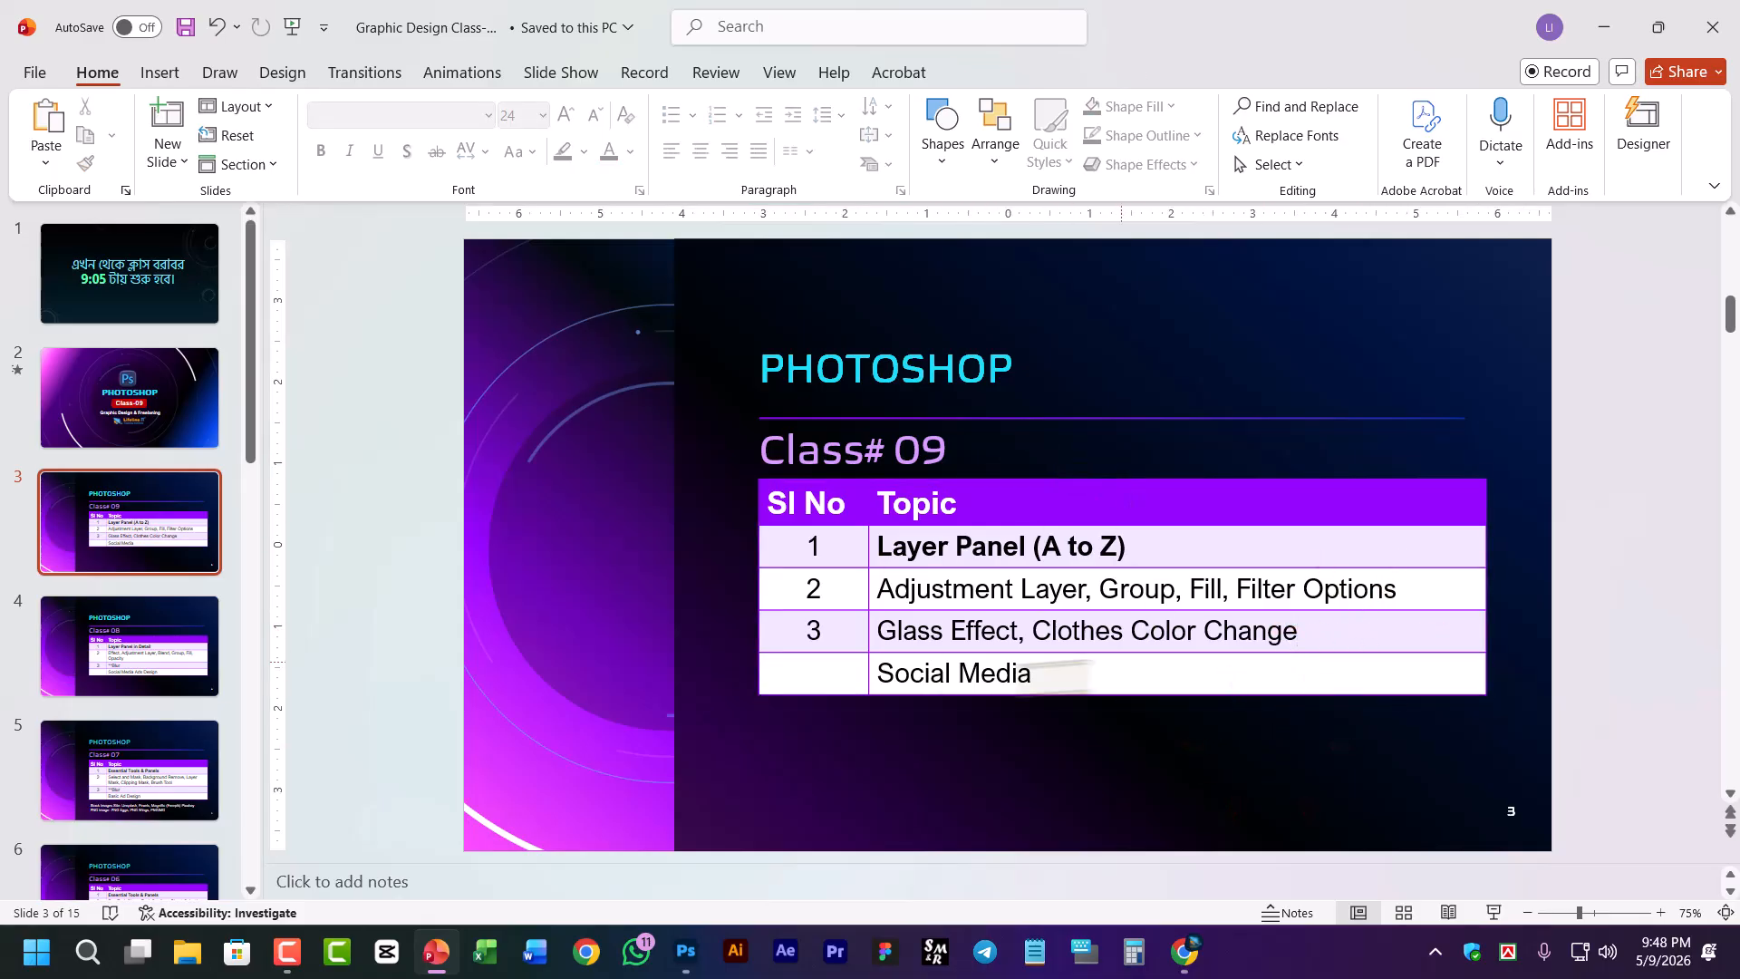
Return to the burger ad in Photoshop and check the in-call messages of the Google Meet session
left_click(686, 956)
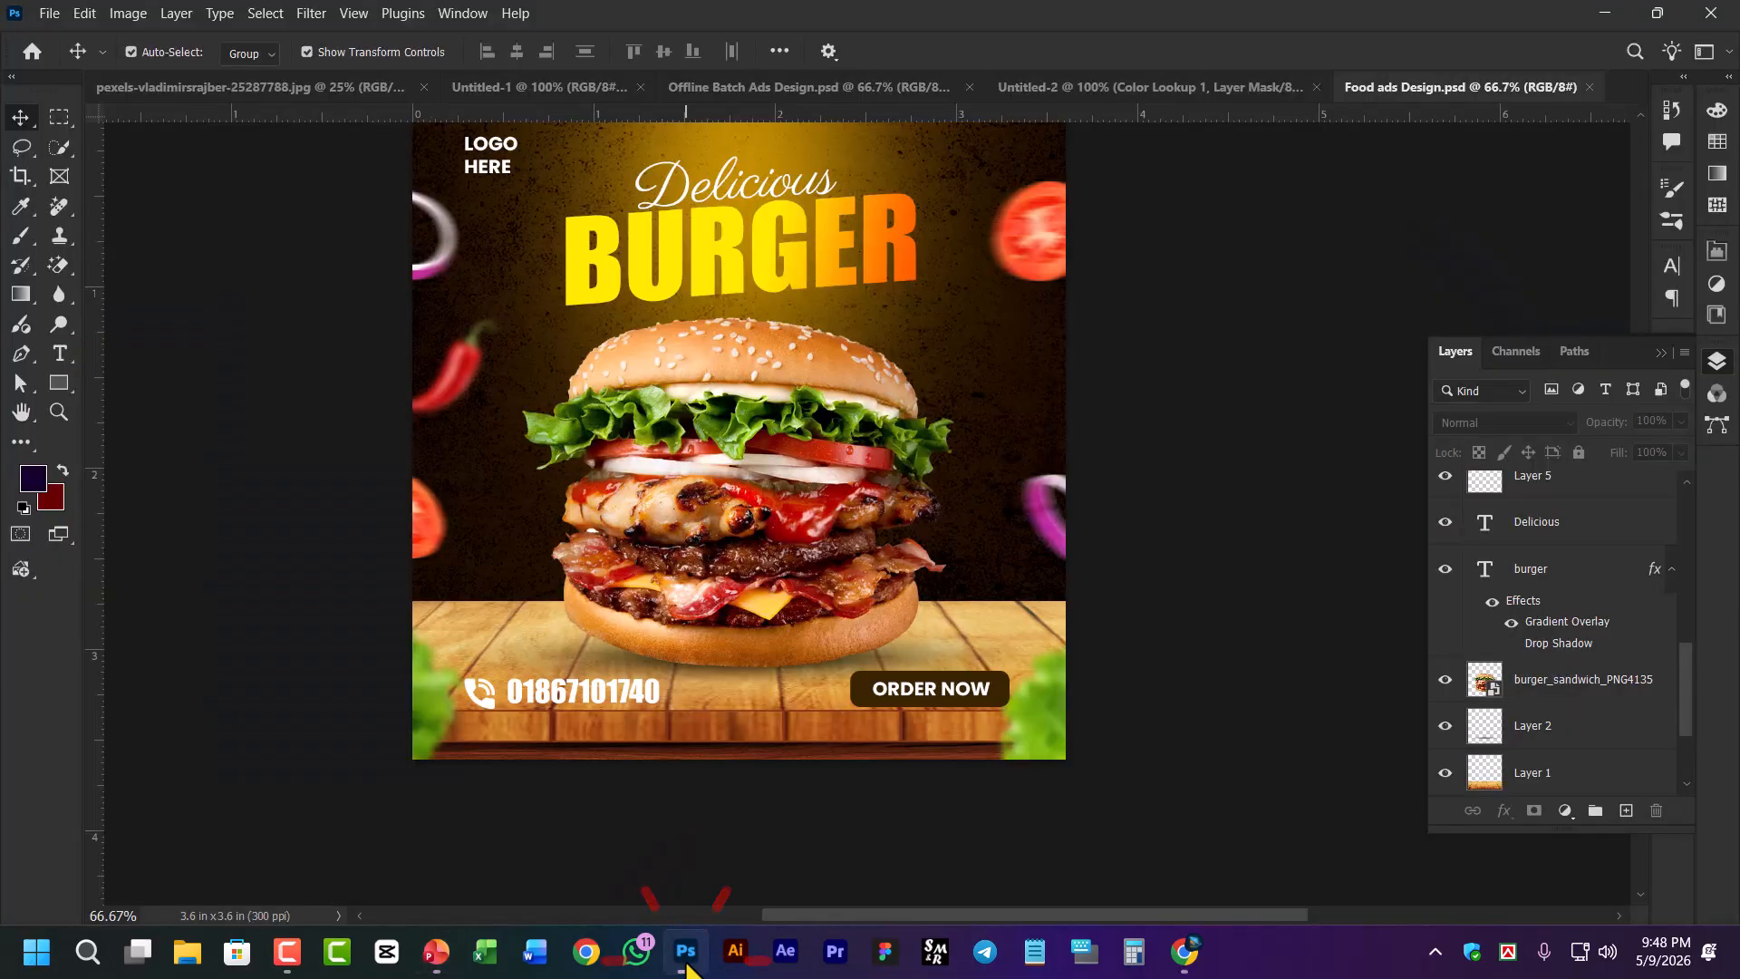
left_click(1151, 426)
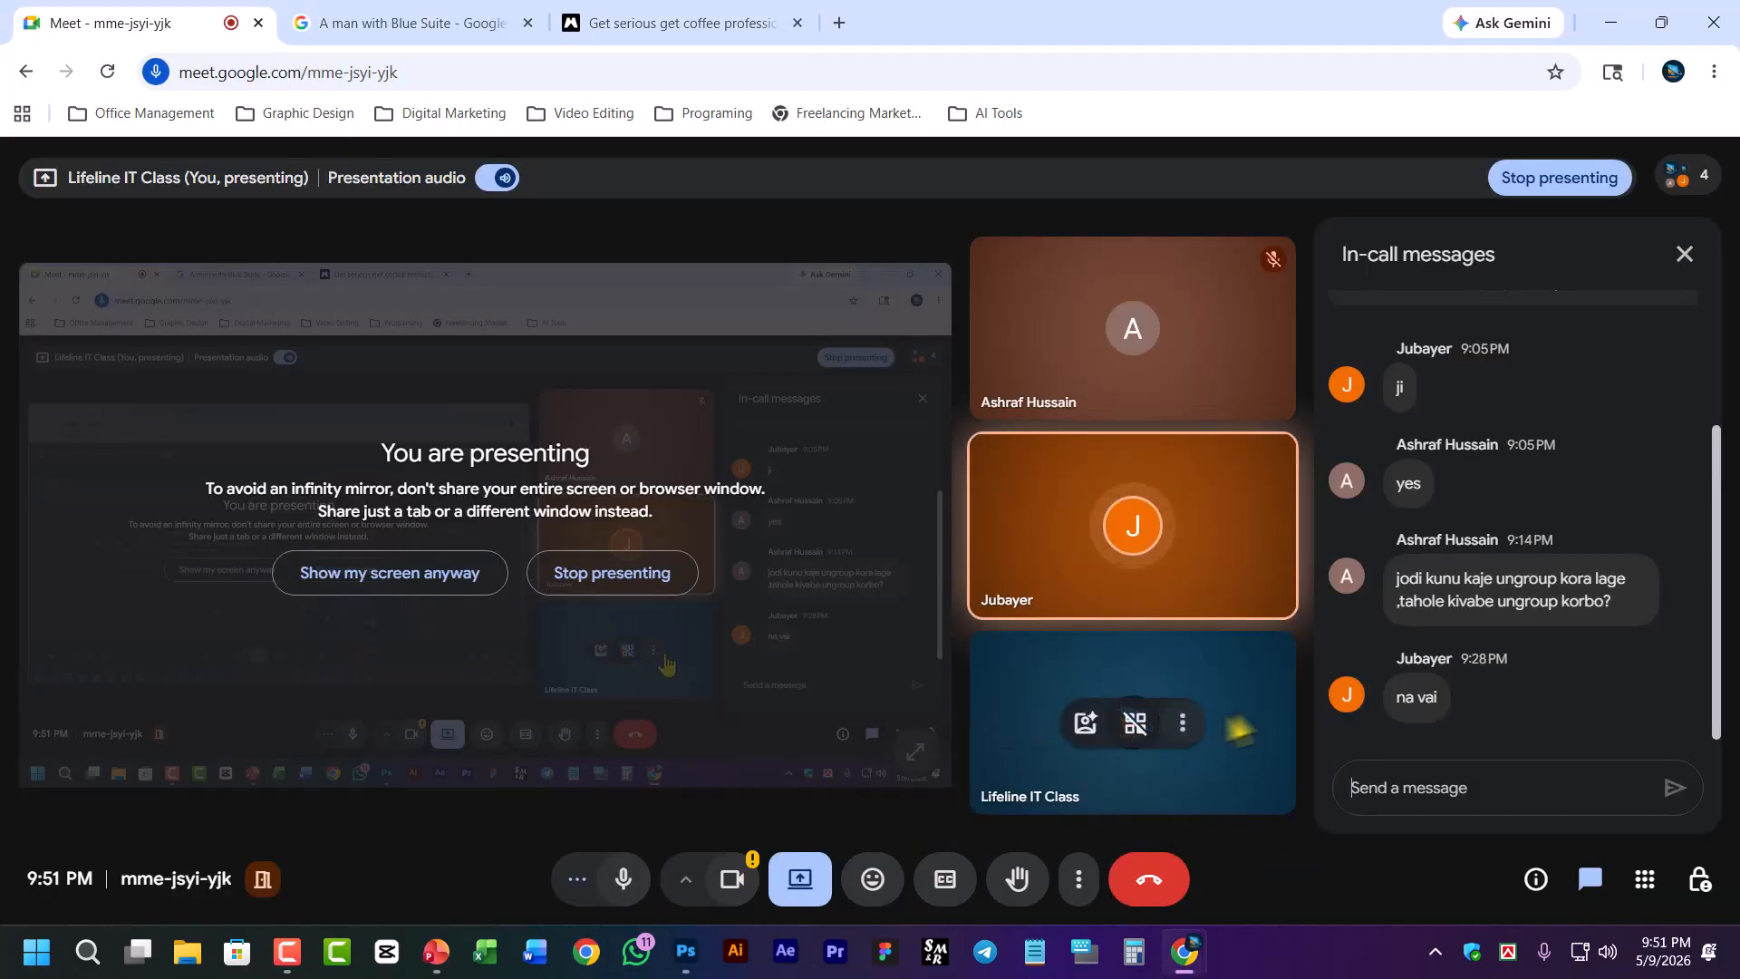
left_click(1432, 797)
left_click(1430, 791)
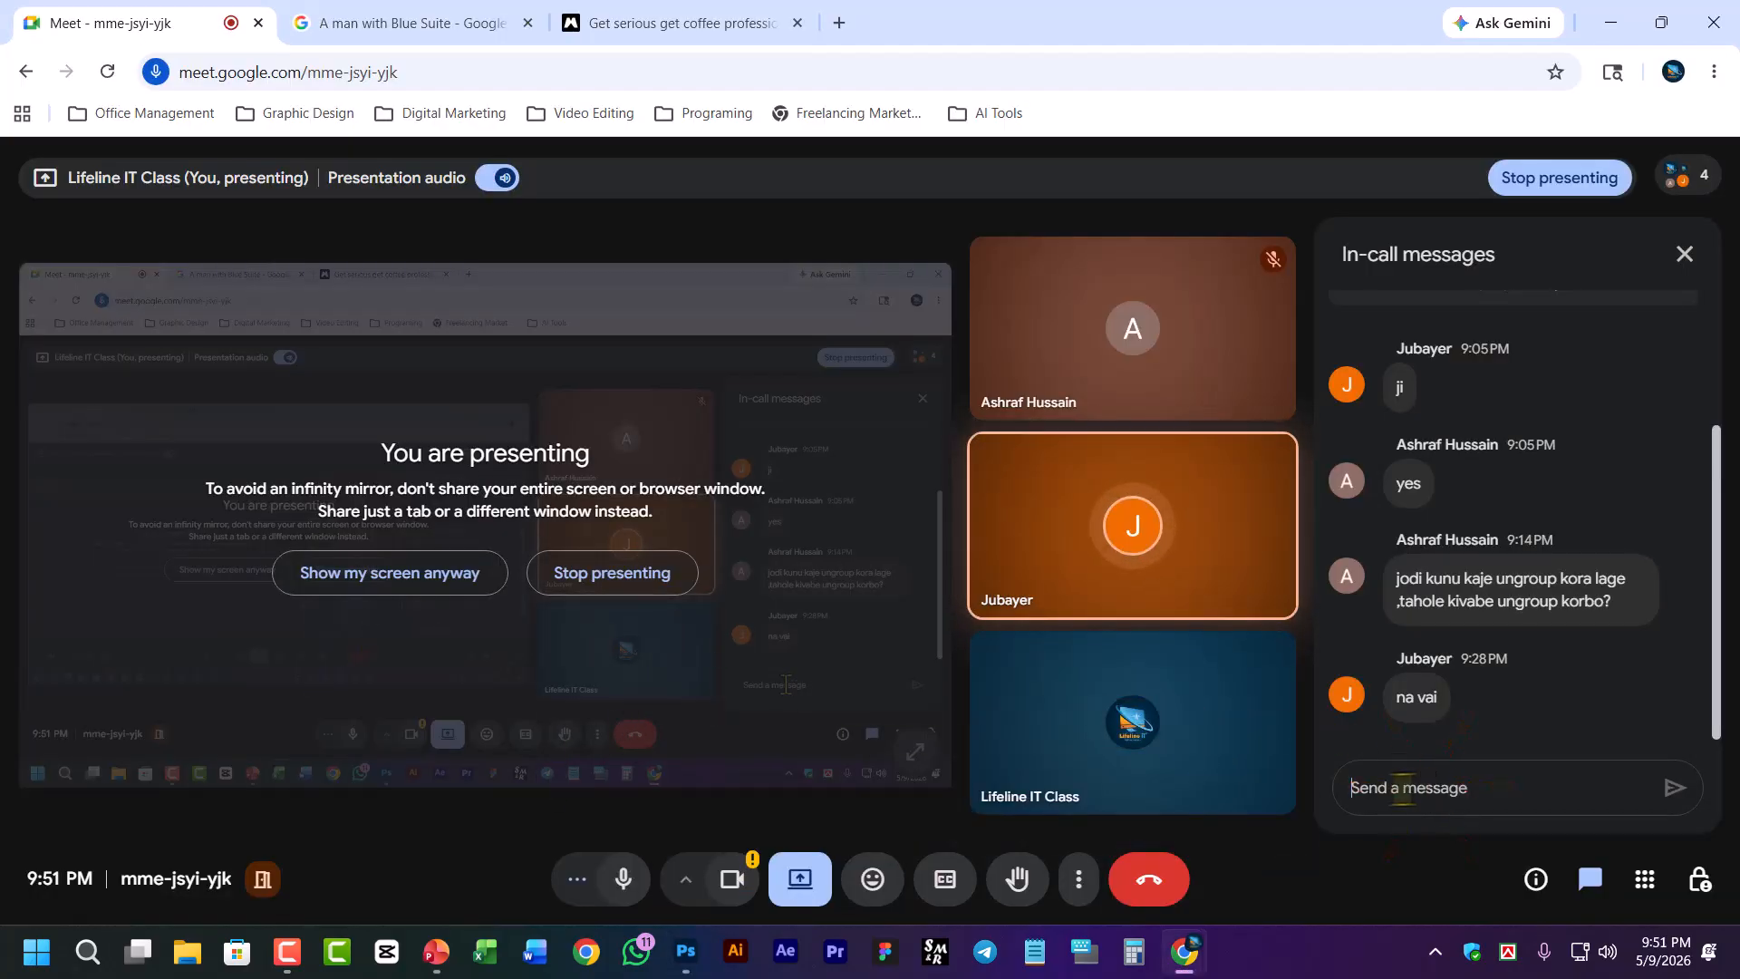
Switch to Photoshop and create a 1024 x 576 px, 72 ppi RGB document with the custom dark purple background
left_click(691, 959)
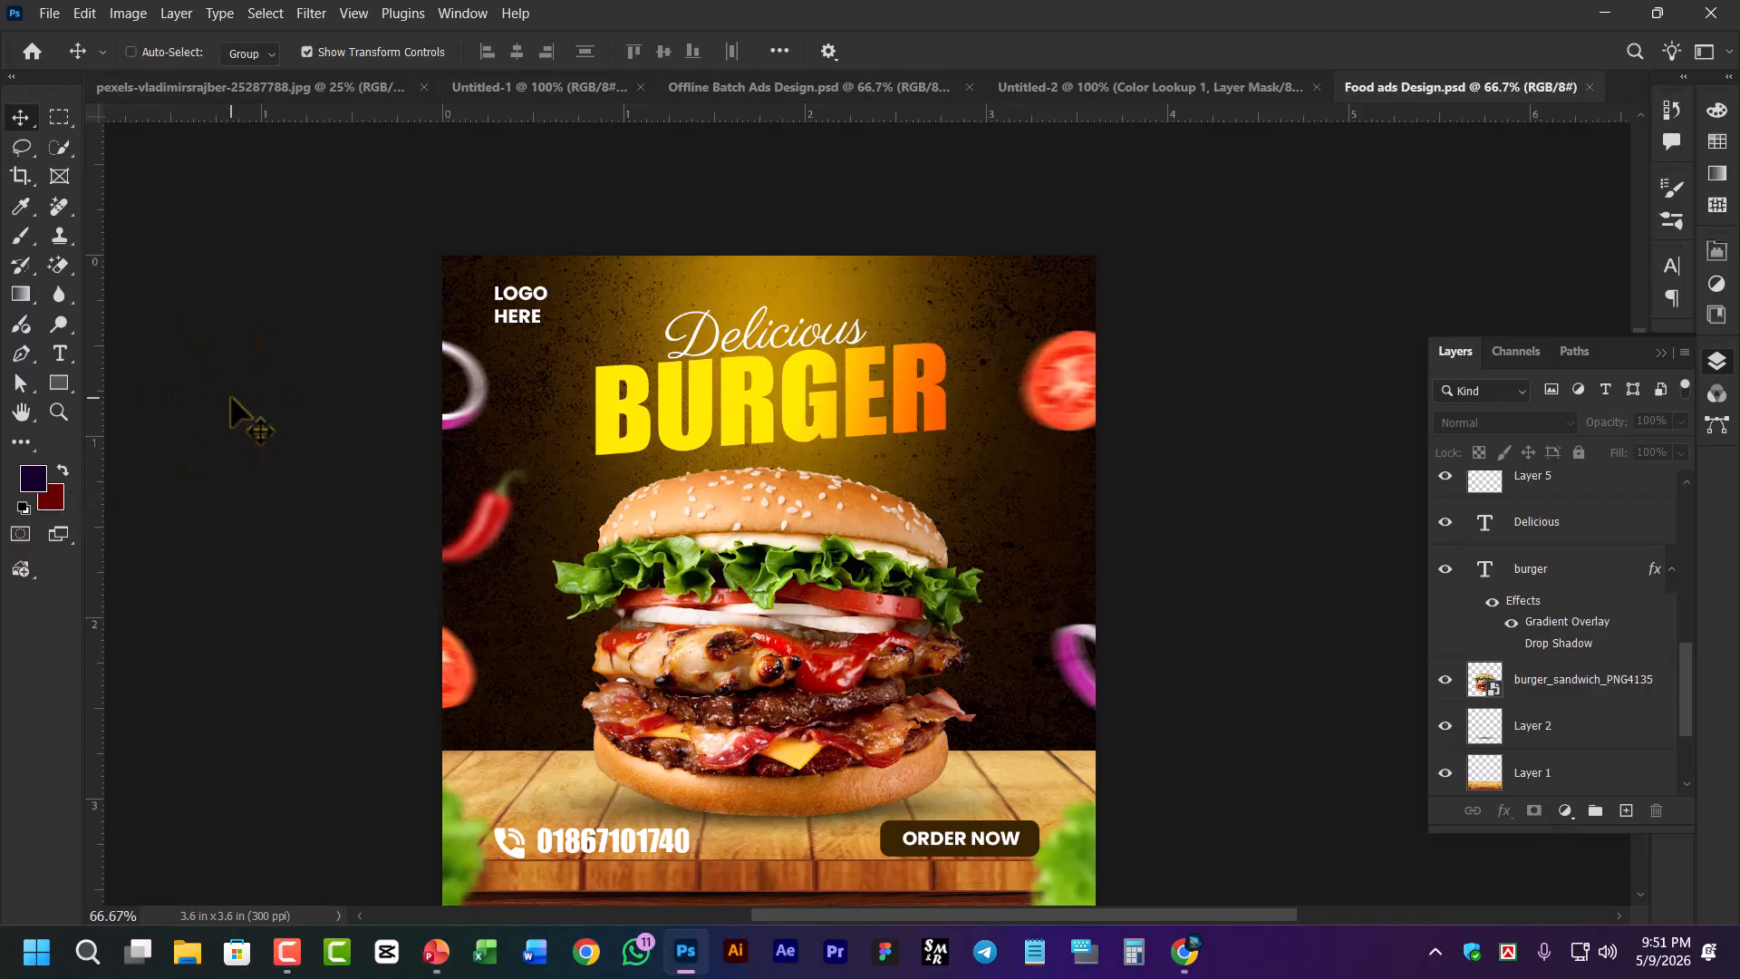
key("ctrl+n")
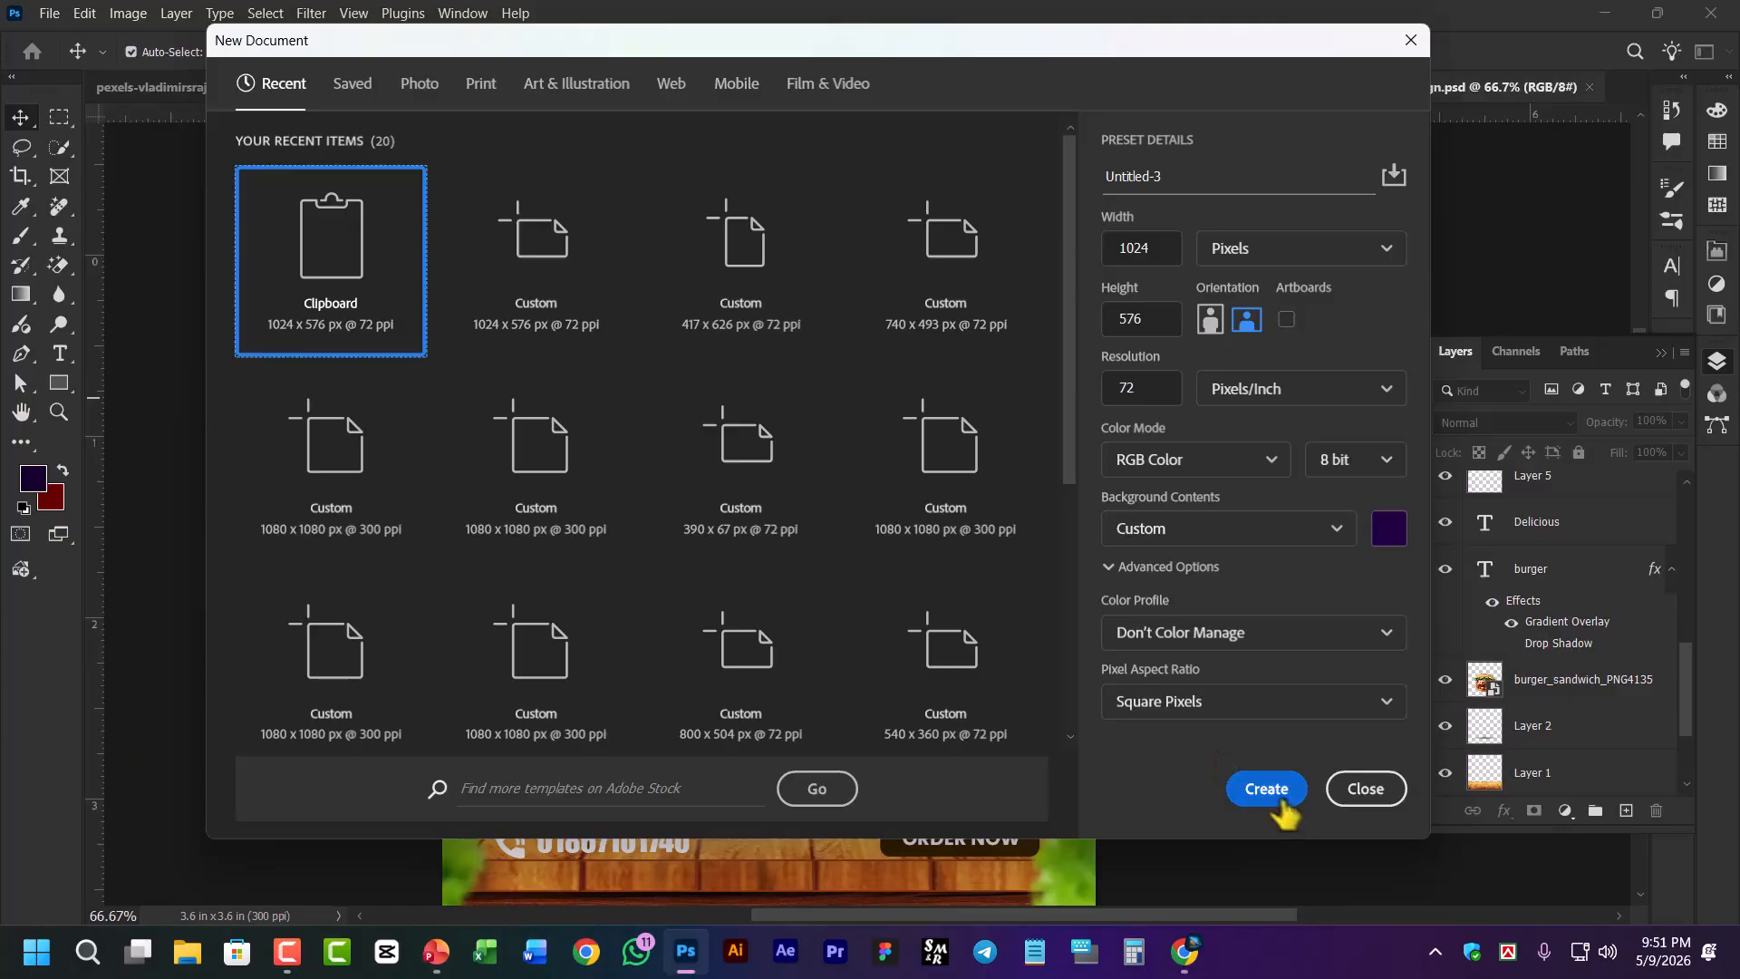
left_click(1269, 789)
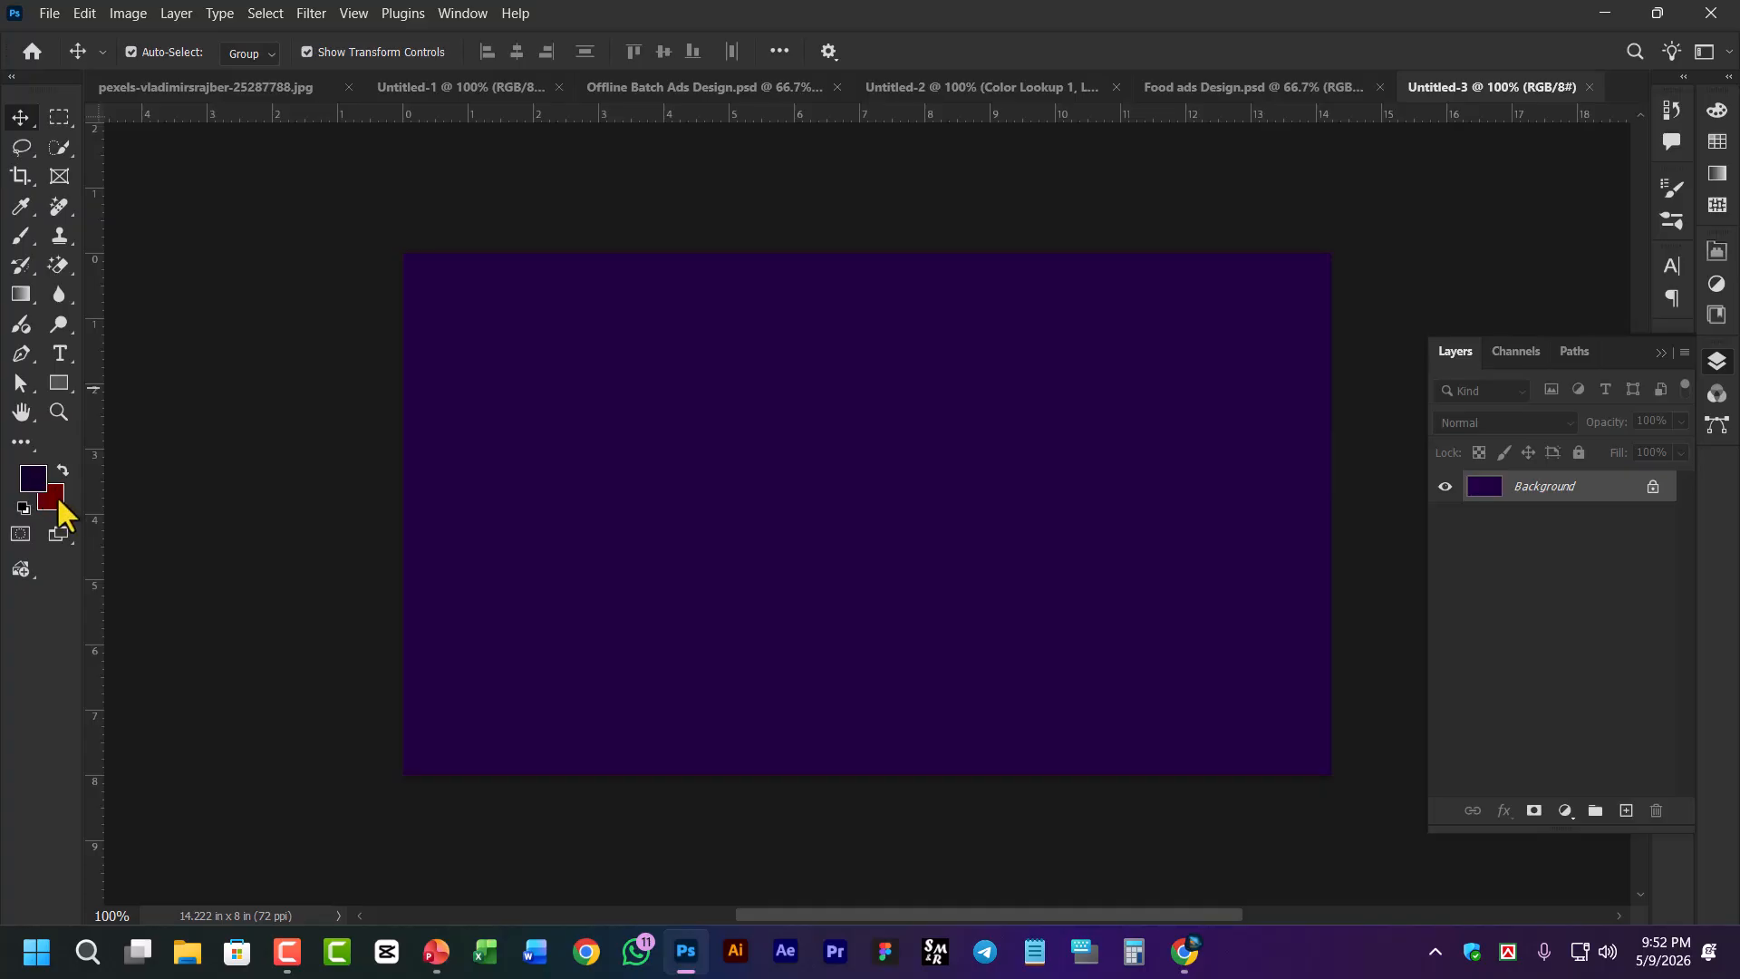
Activate the Brush tool and set its opacity to 100%
left_click(15, 240)
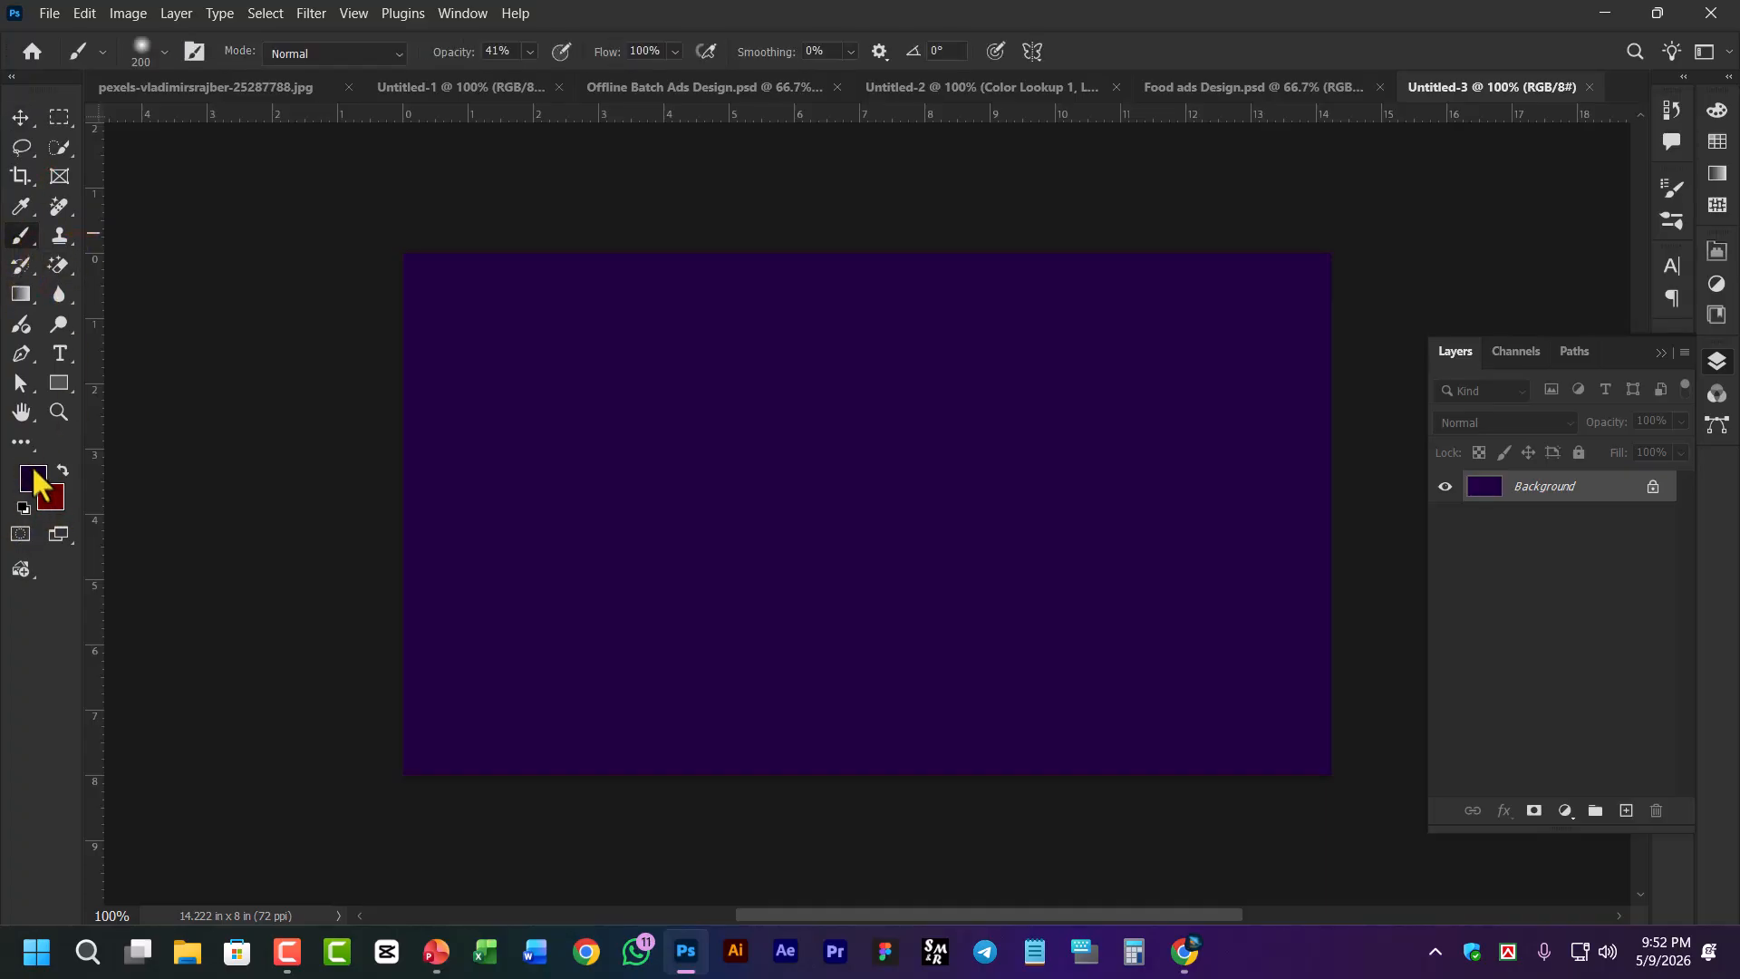
key("v")
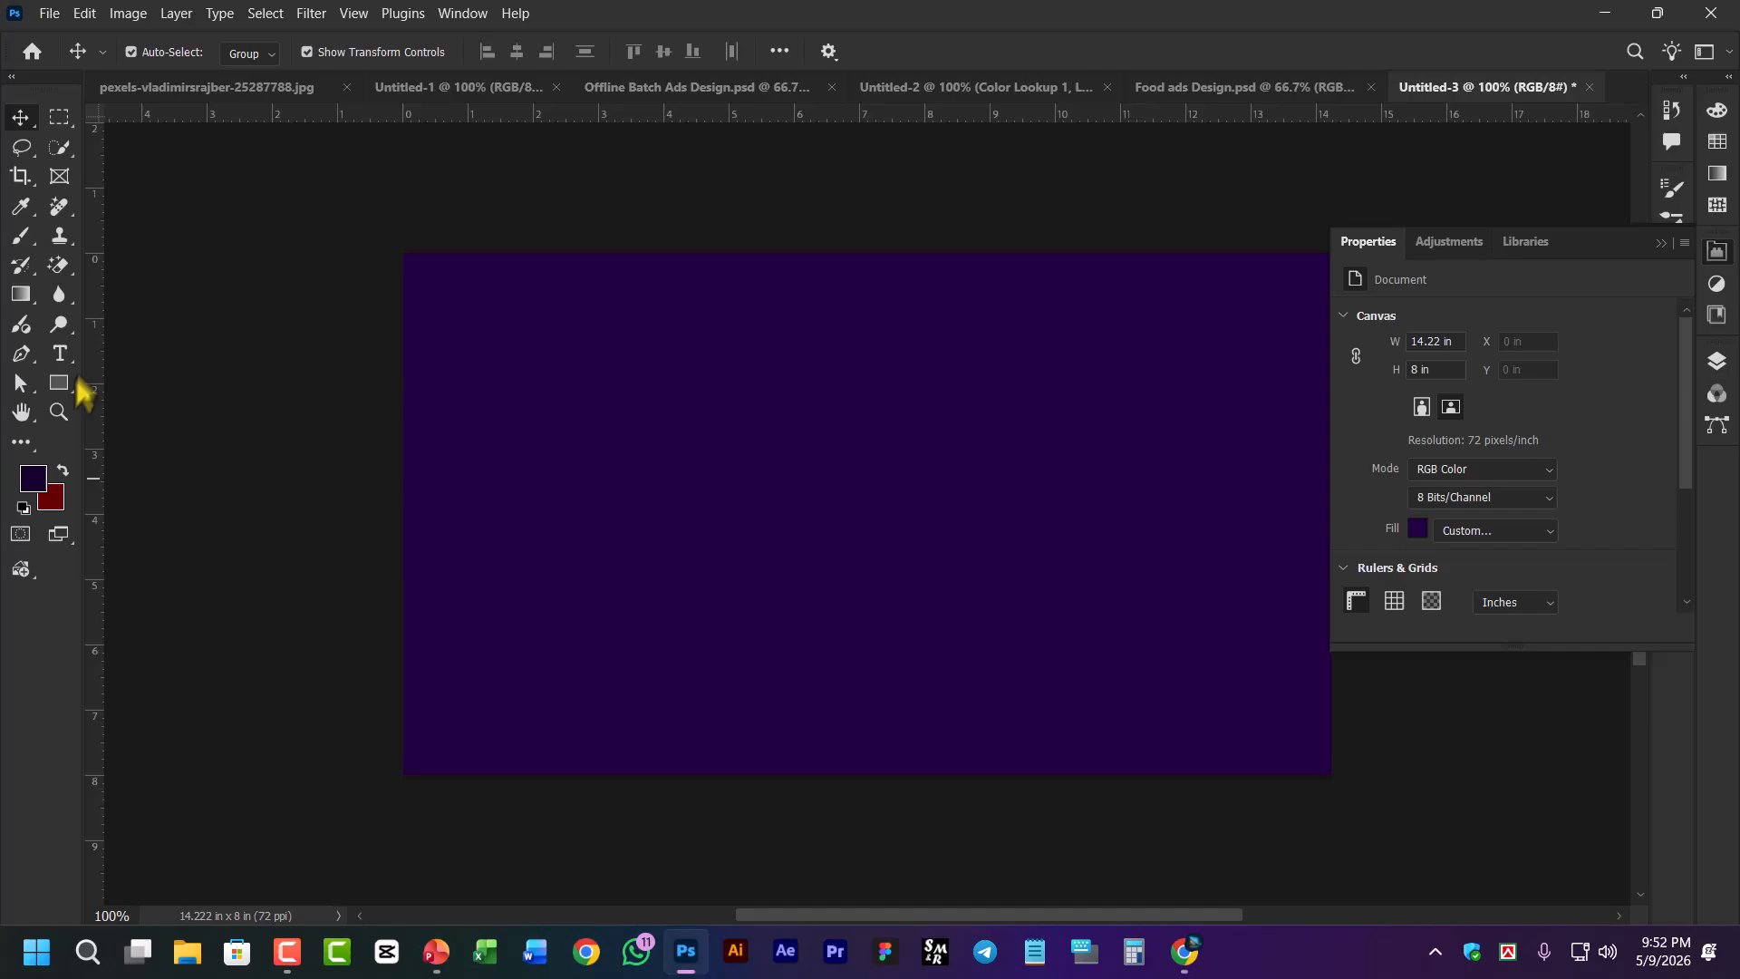
left_click(22, 237)
right_click(19, 247)
left_click(109, 236)
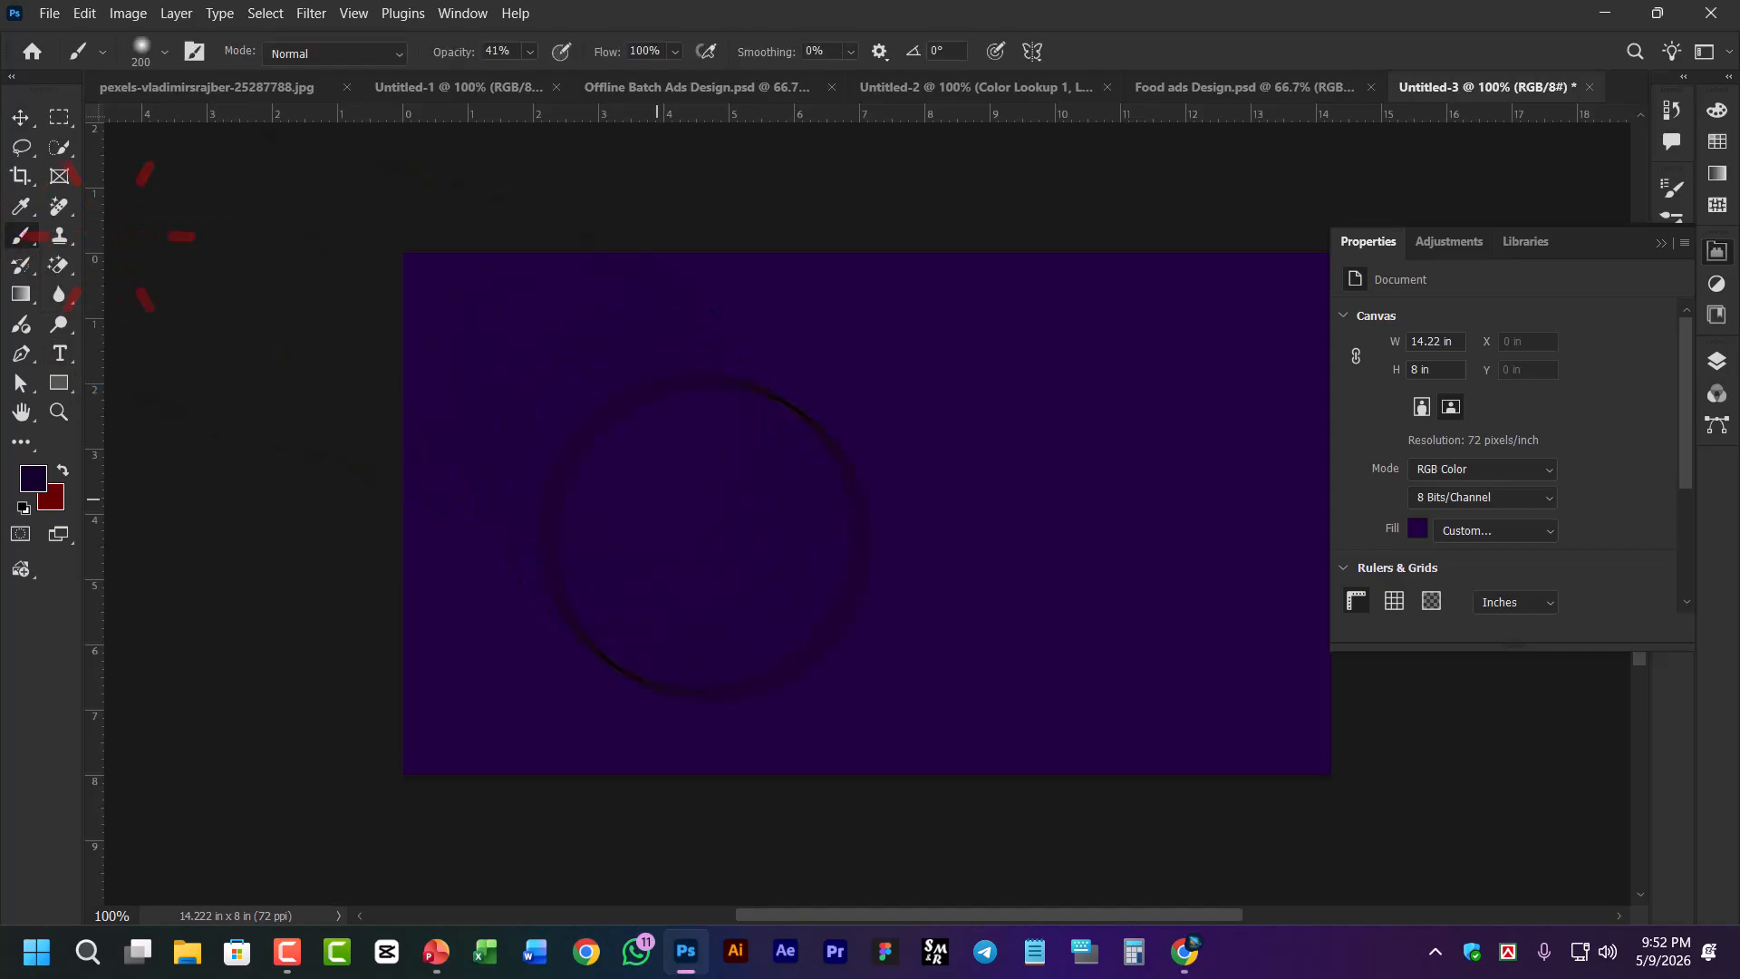
left_click(700, 460)
left_click(531, 53)
left_click_drag(538, 76, 887, 118)
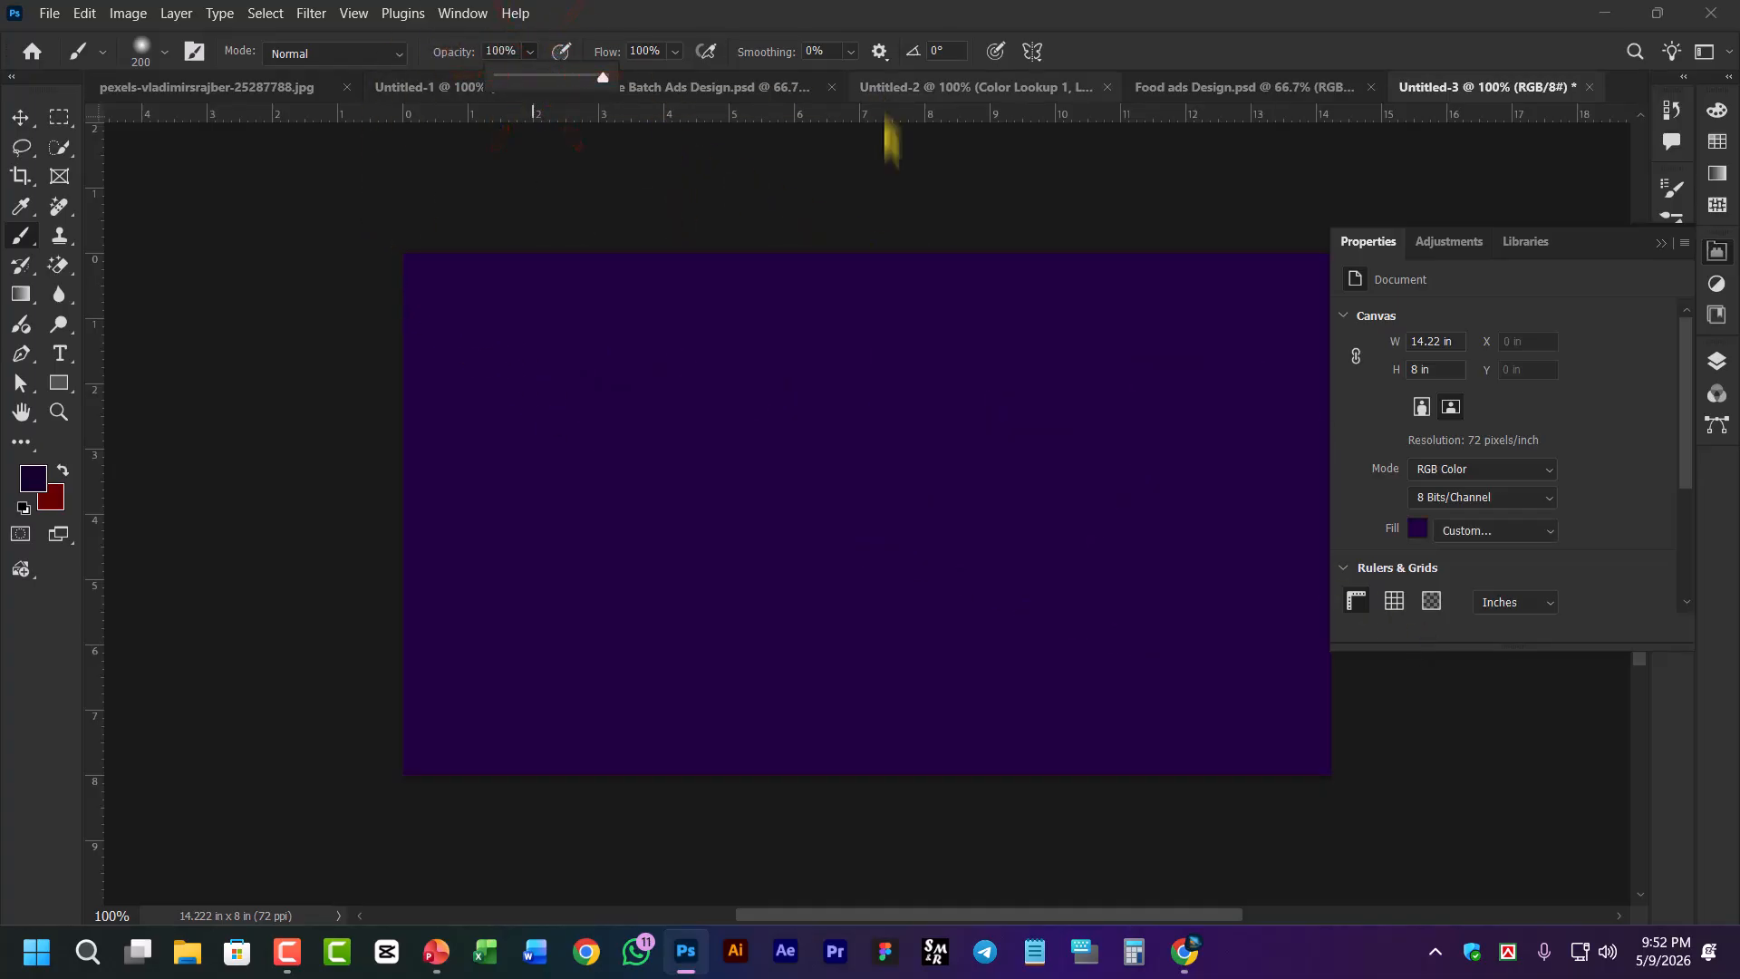
Test a dark purple brush dab, swap the foreground and background colors, test a dark red dab, and undo the dabs
left_click(678, 490)
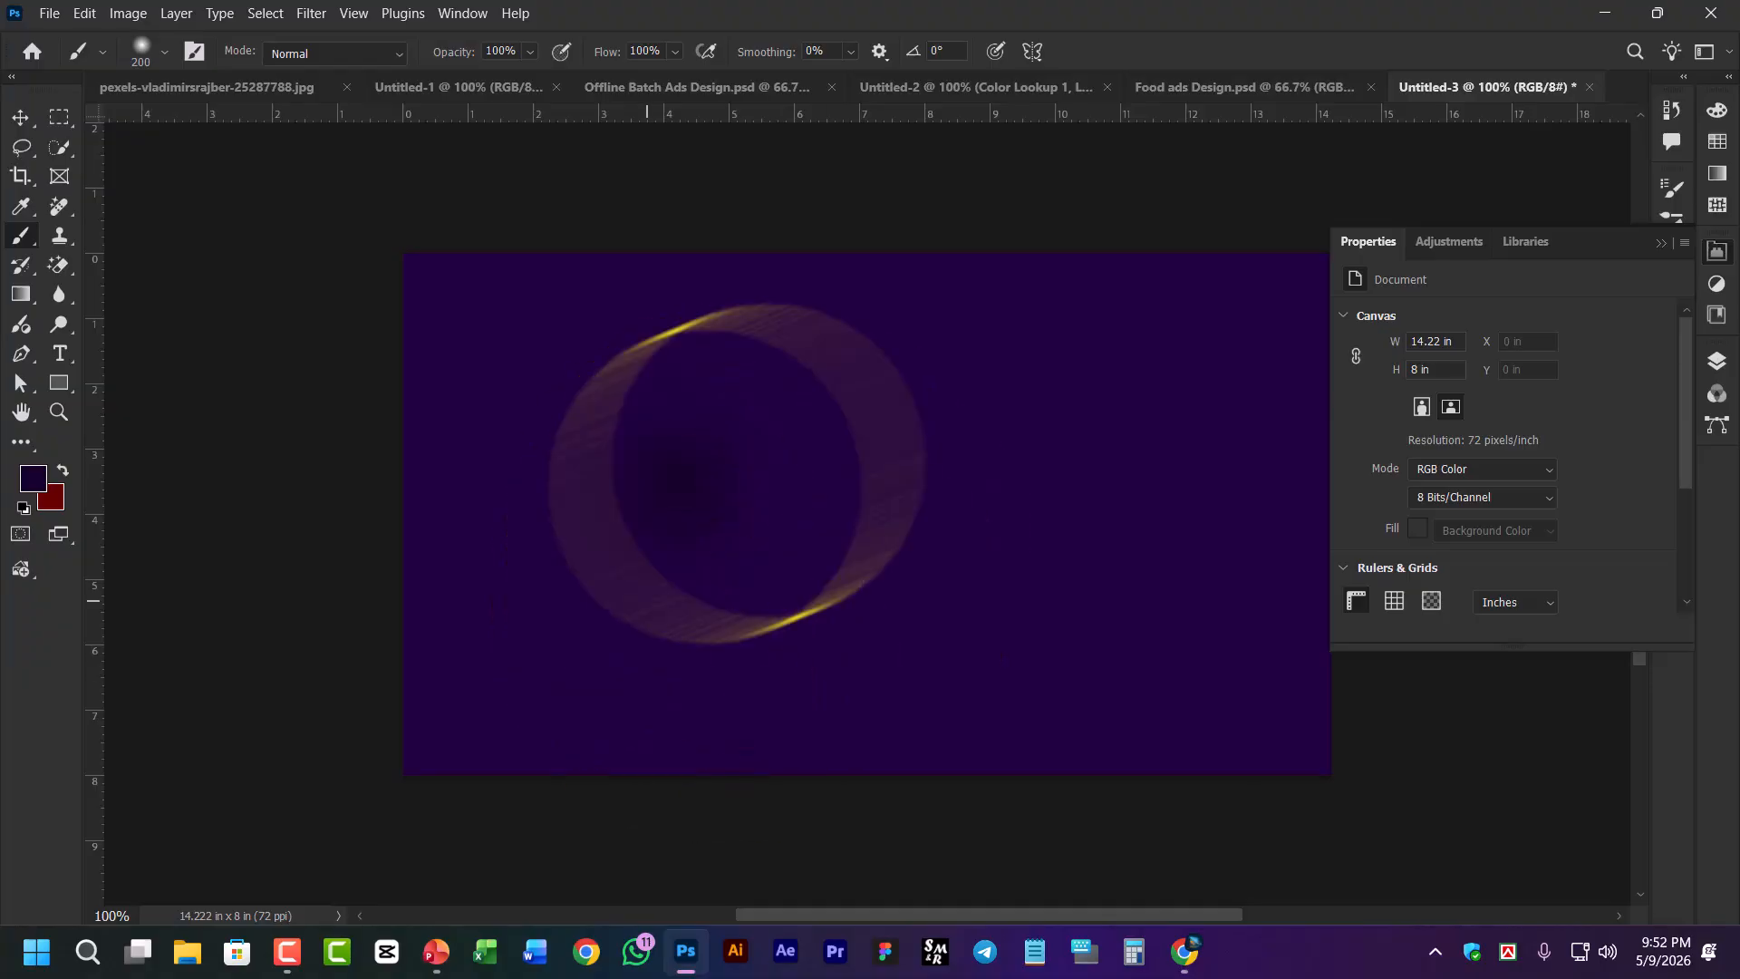
left_click(62, 472)
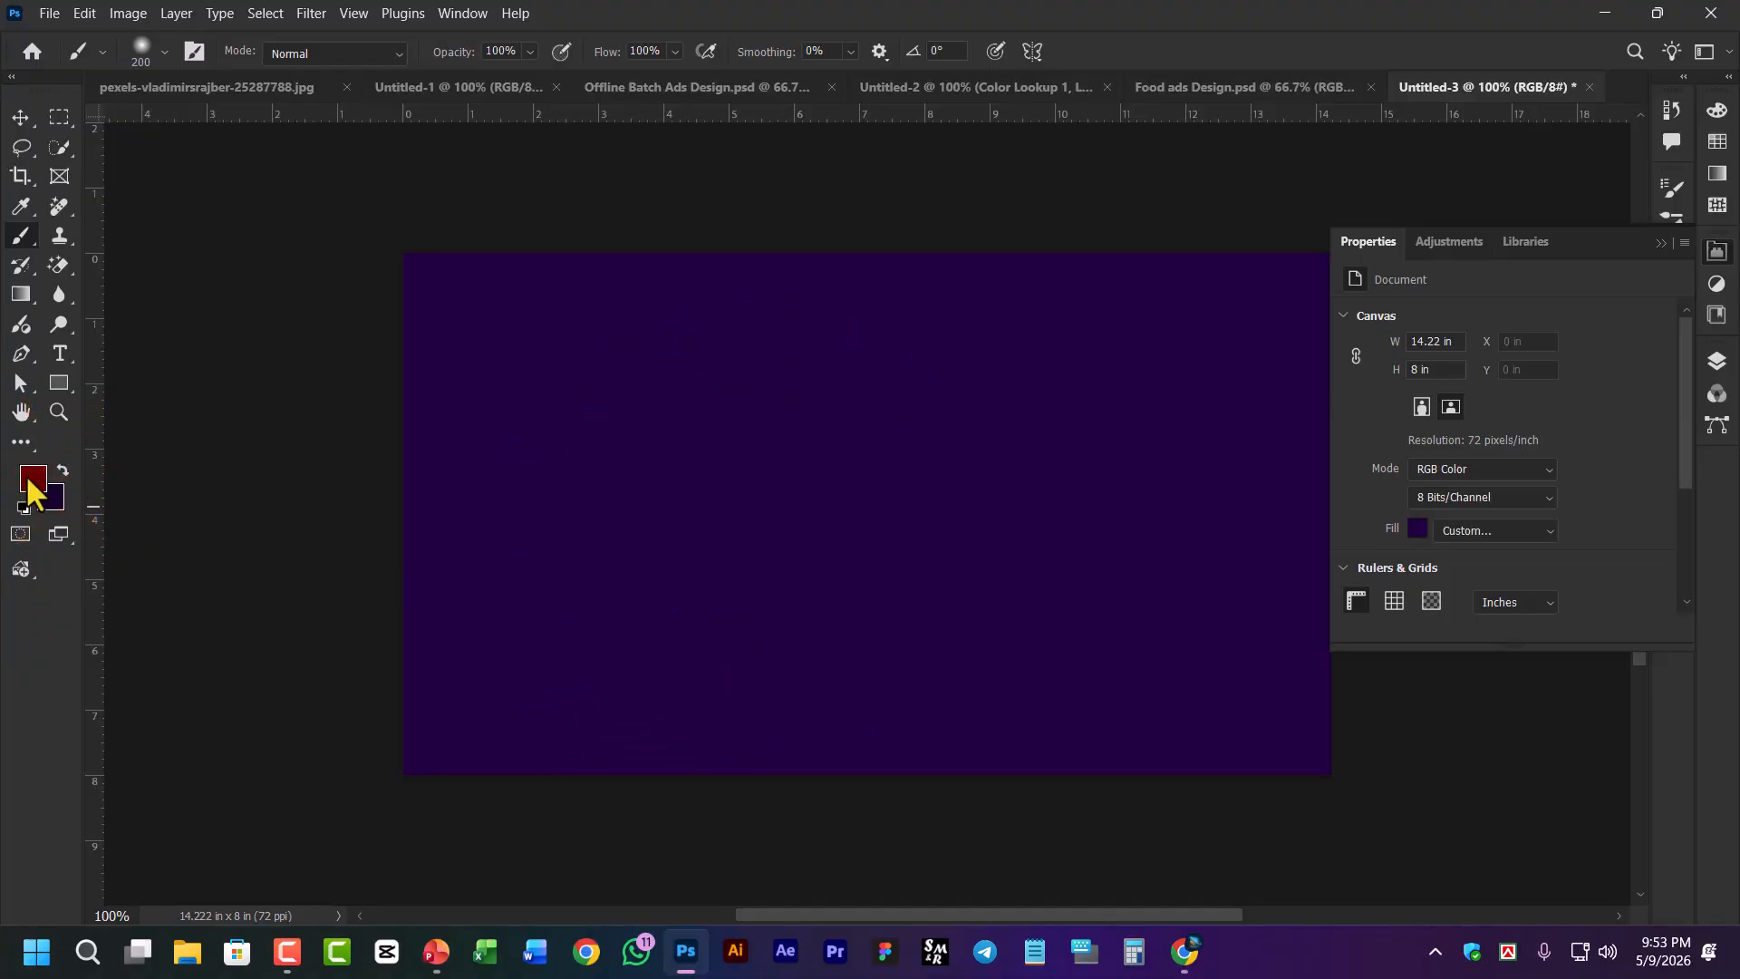
left_click(601, 501)
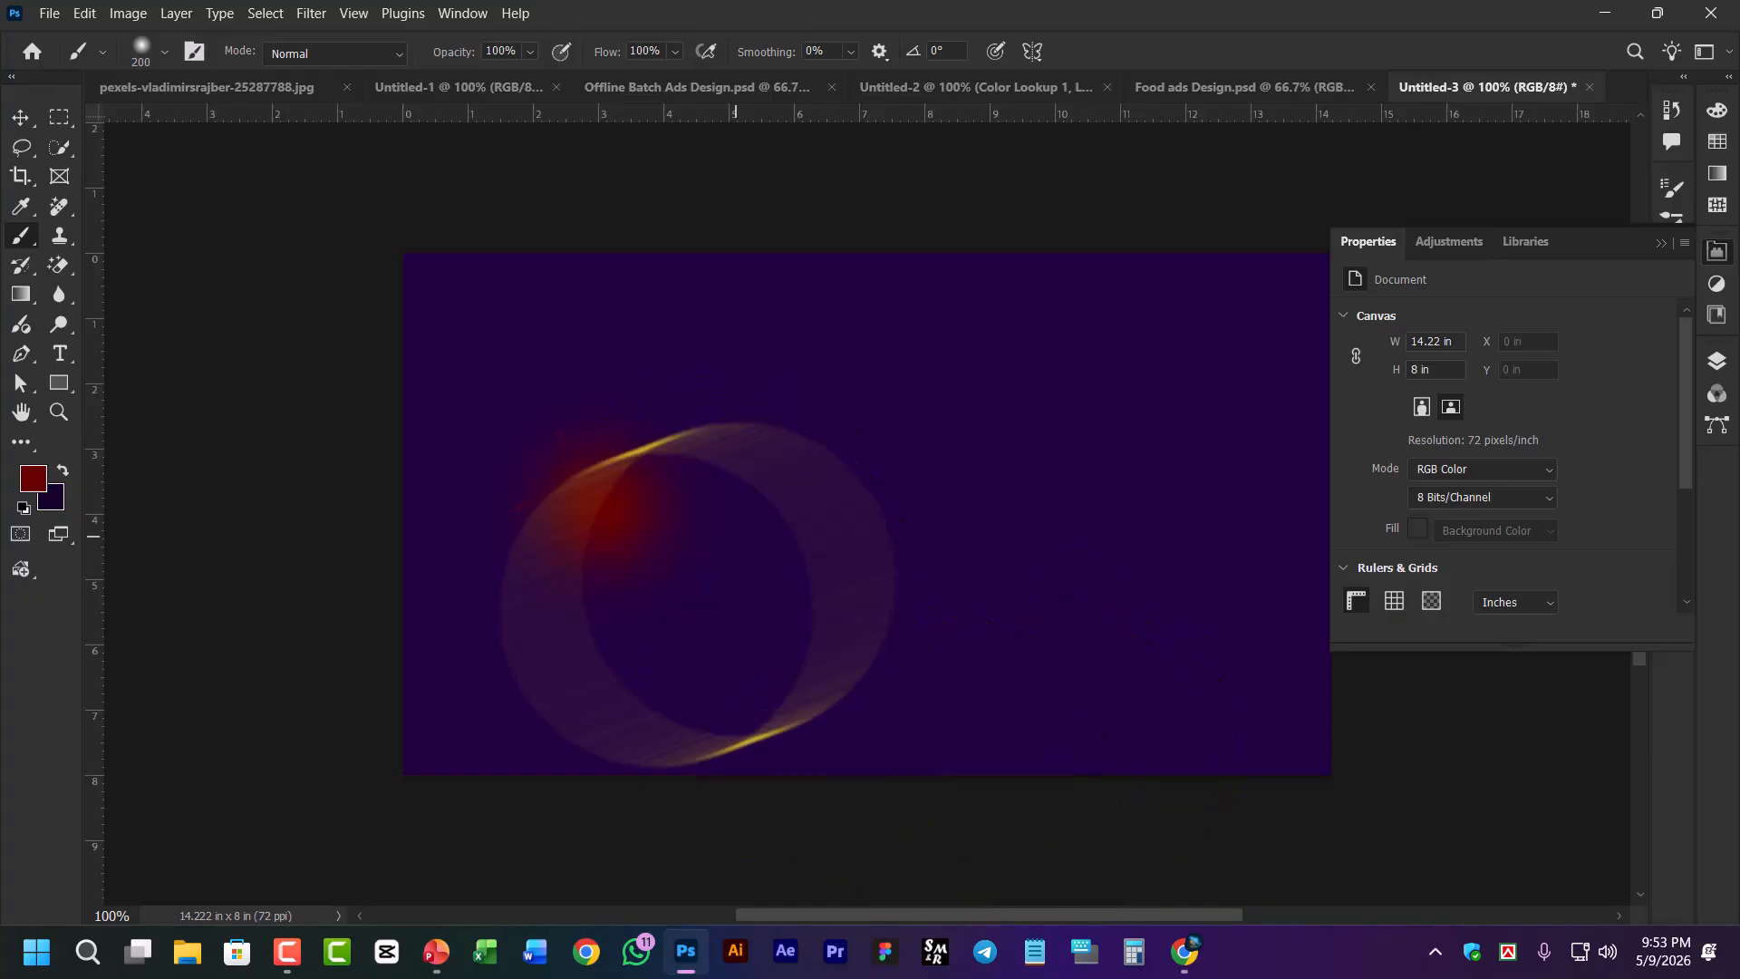
key("ctrl+z")
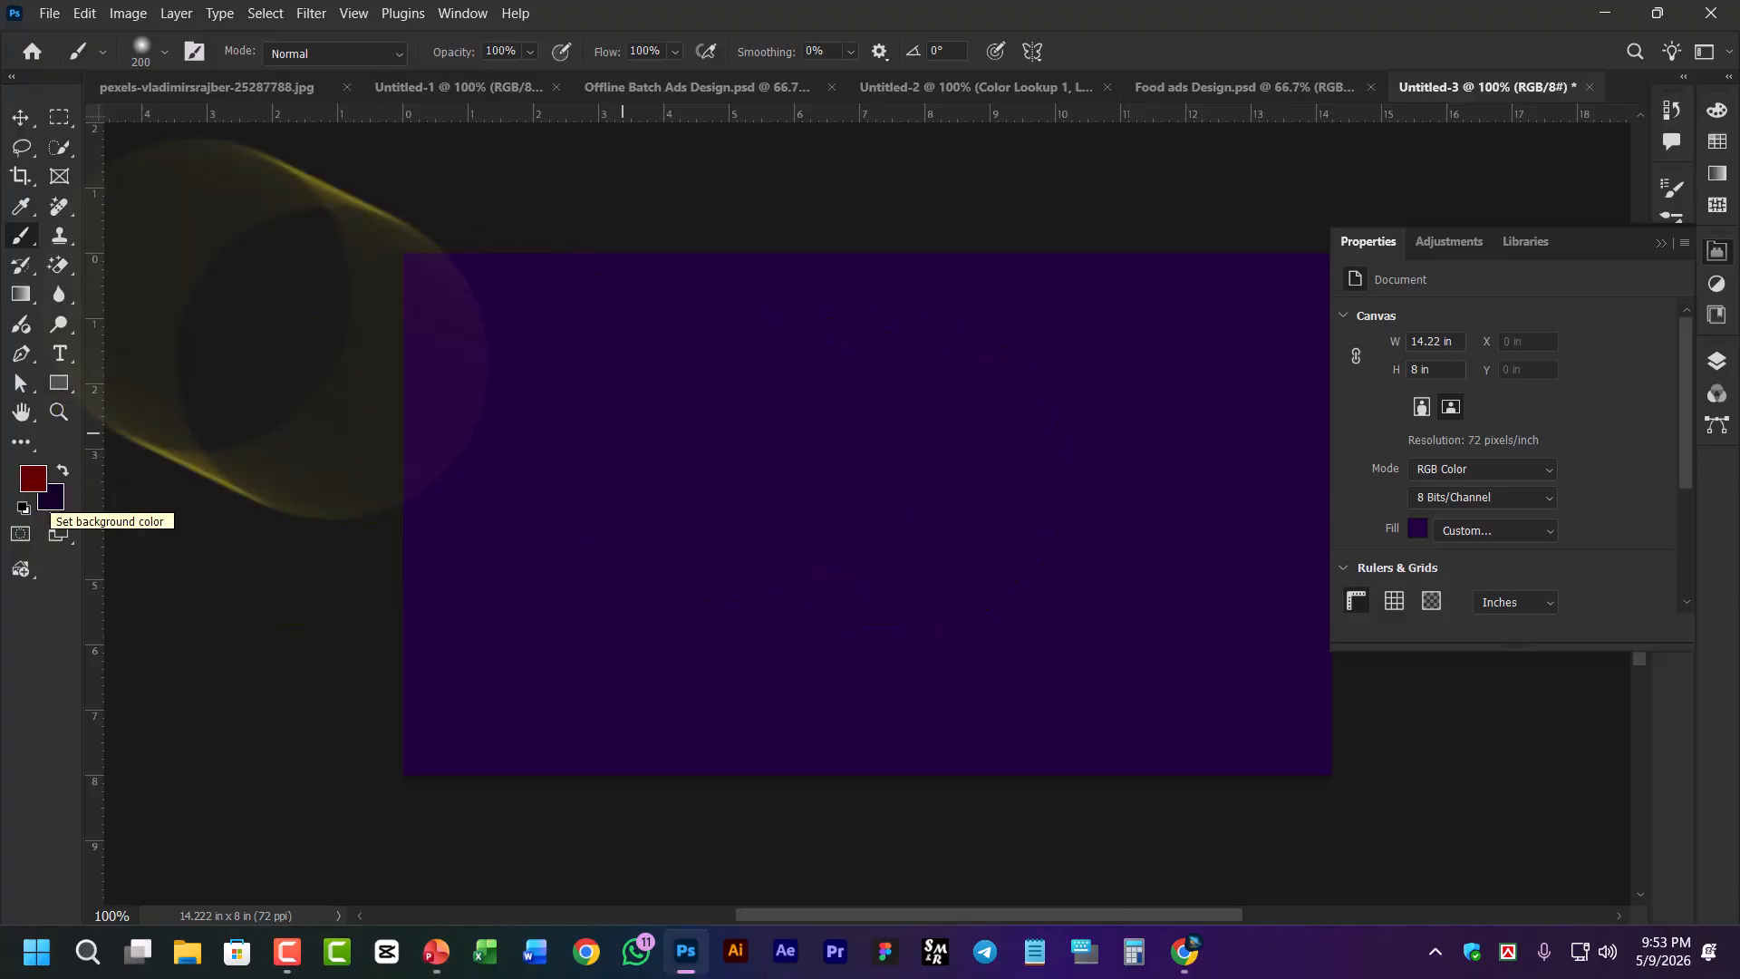
Draw a rectangular selection about 6 x 4 in on the canvas, fill it with Background Color at 100% opacity, and deselect it
left_click(62, 116)
left_click_drag(517, 380, 912, 653)
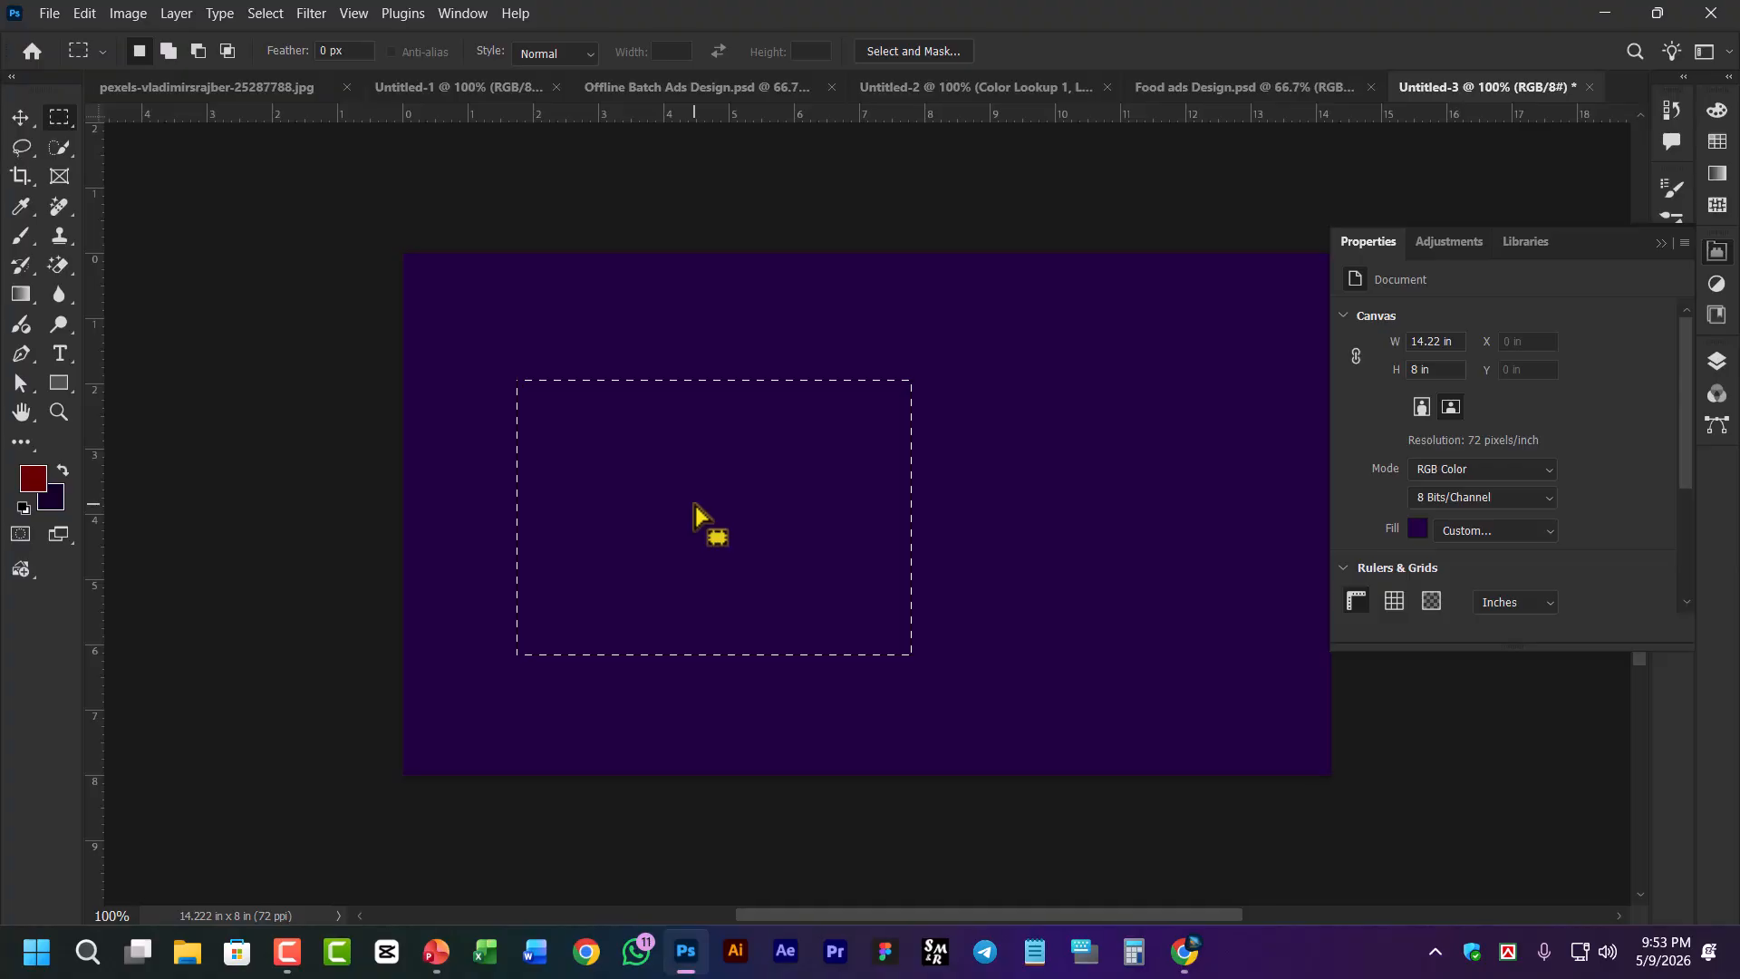
key("shift+F5")
left_click(911, 305)
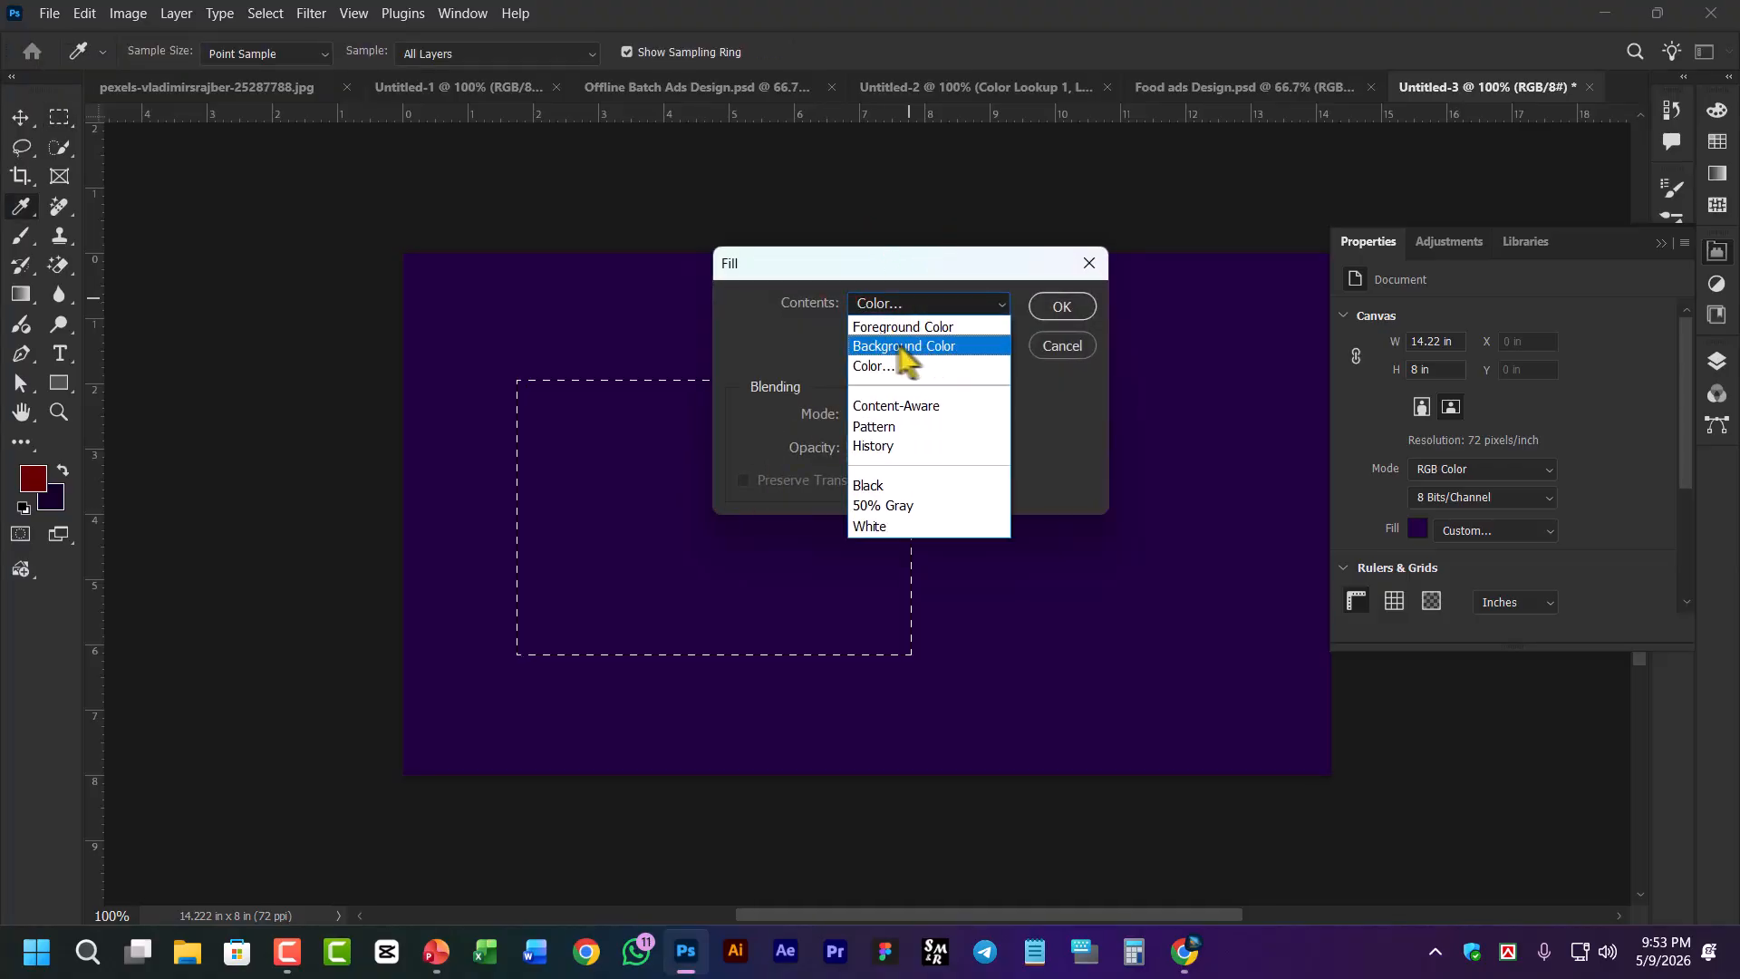
left_click(929, 347)
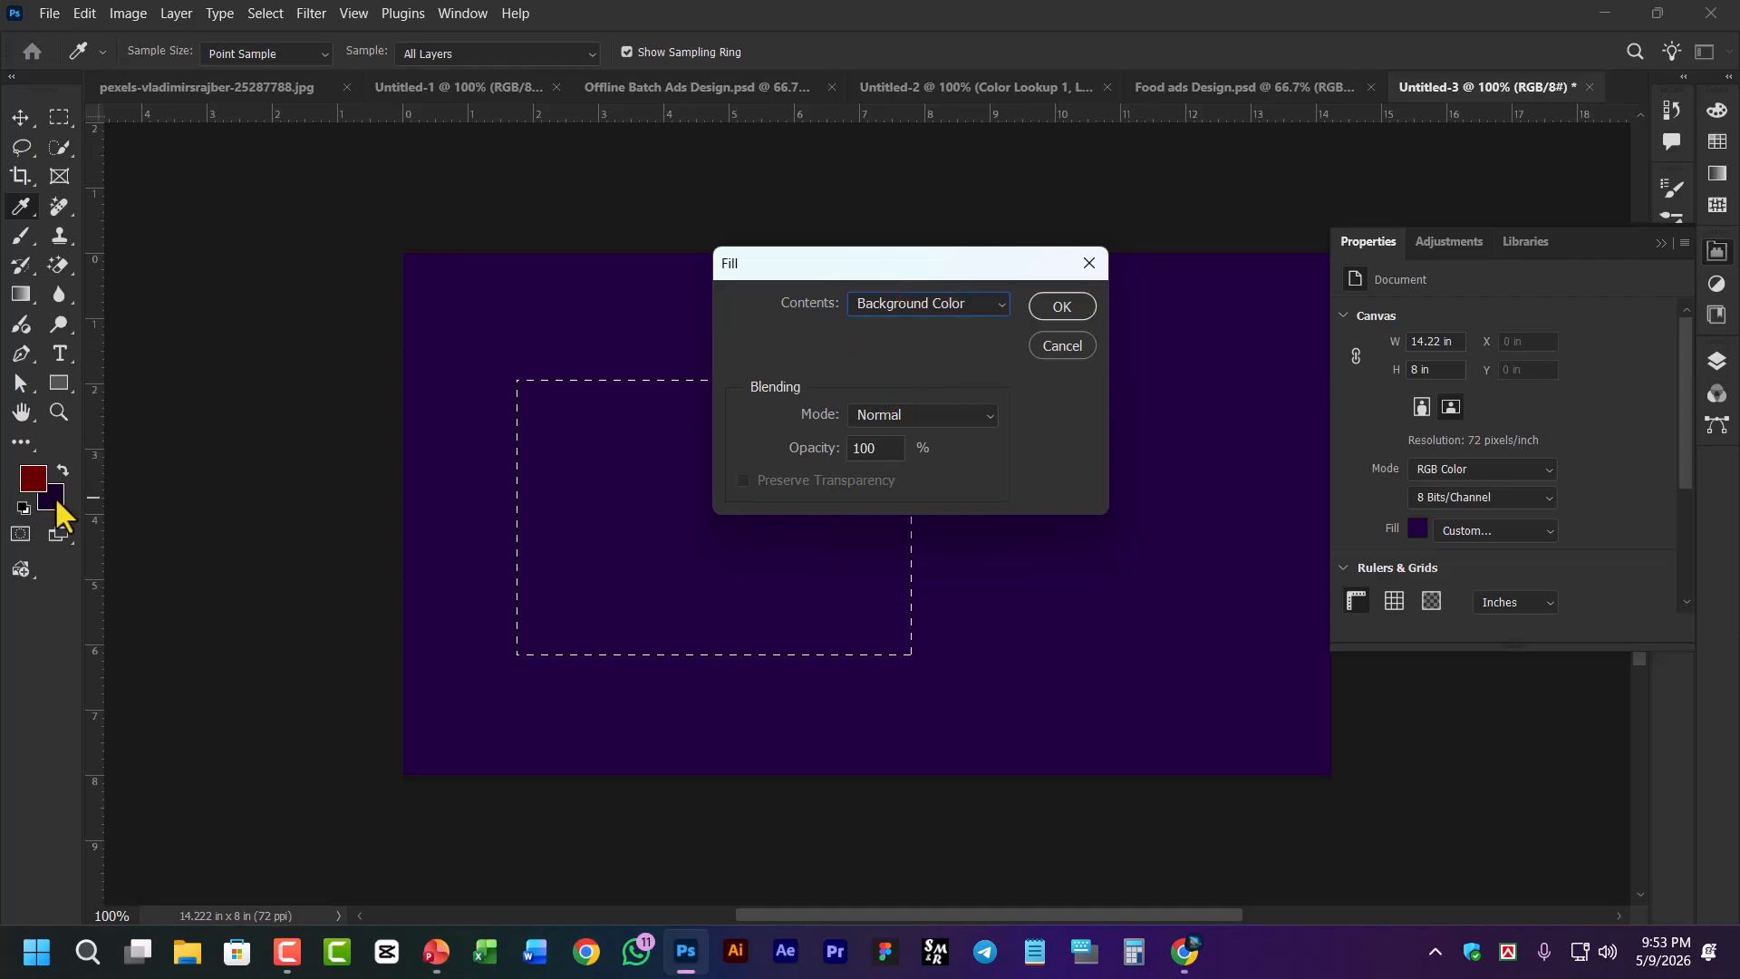
left_click(944, 304)
left_click(945, 306)
left_click(1053, 308)
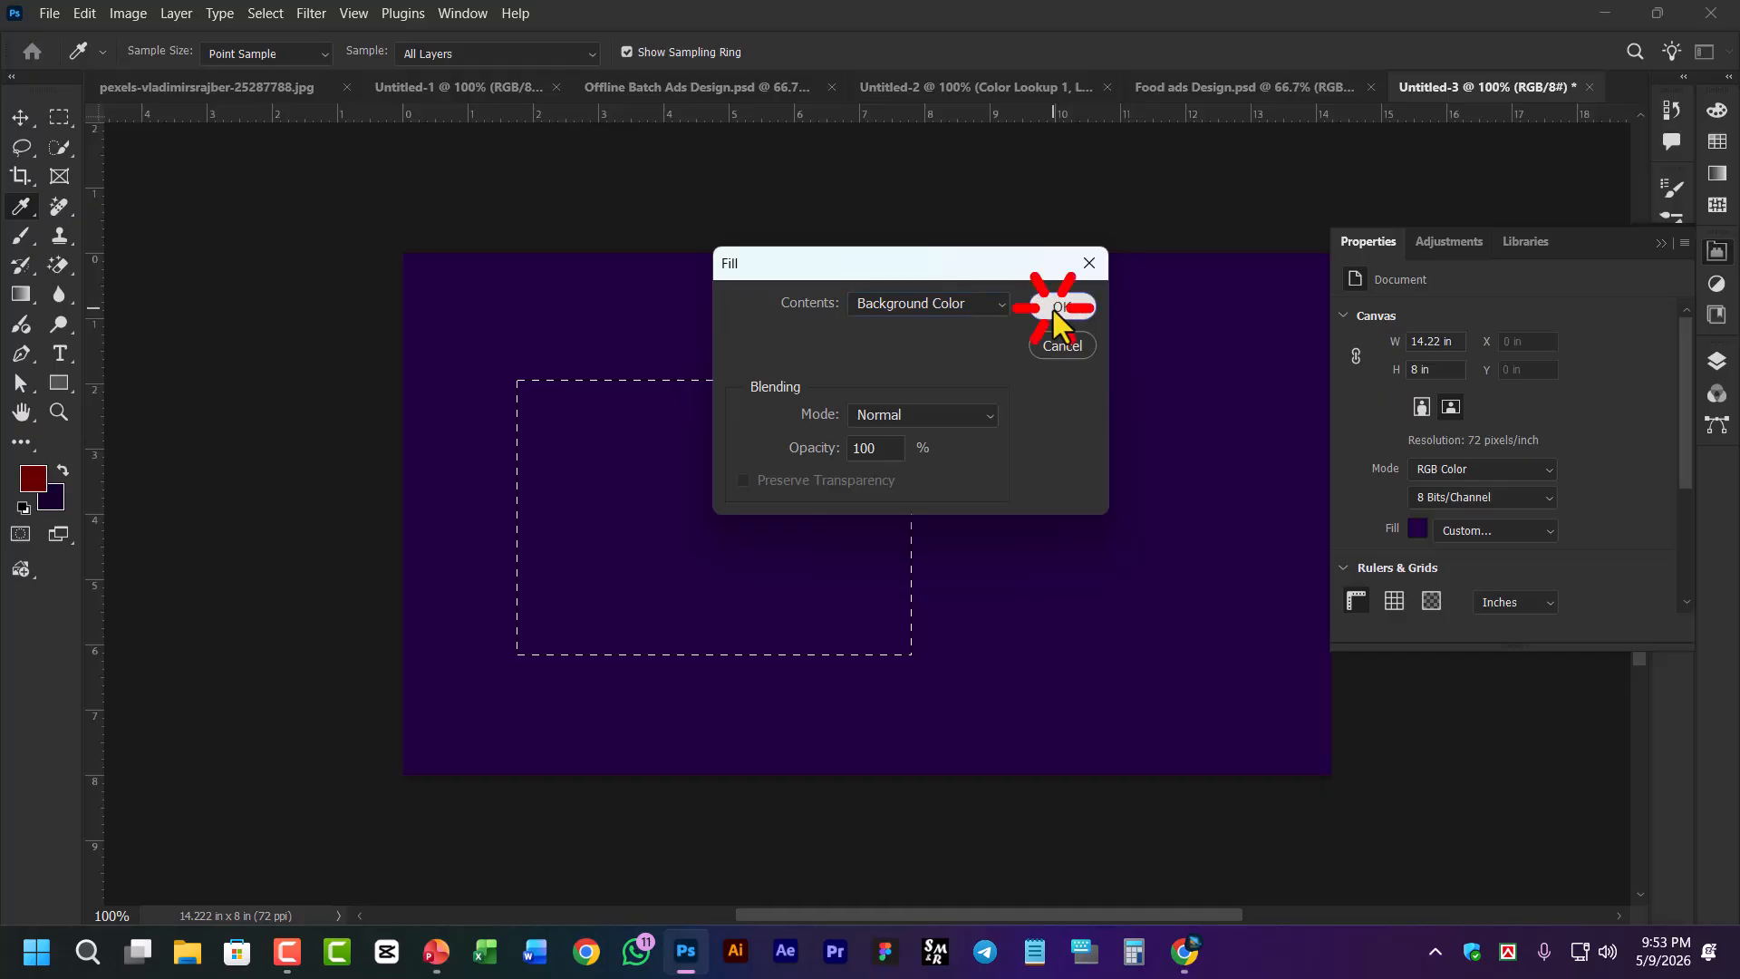
left_click(1034, 495)
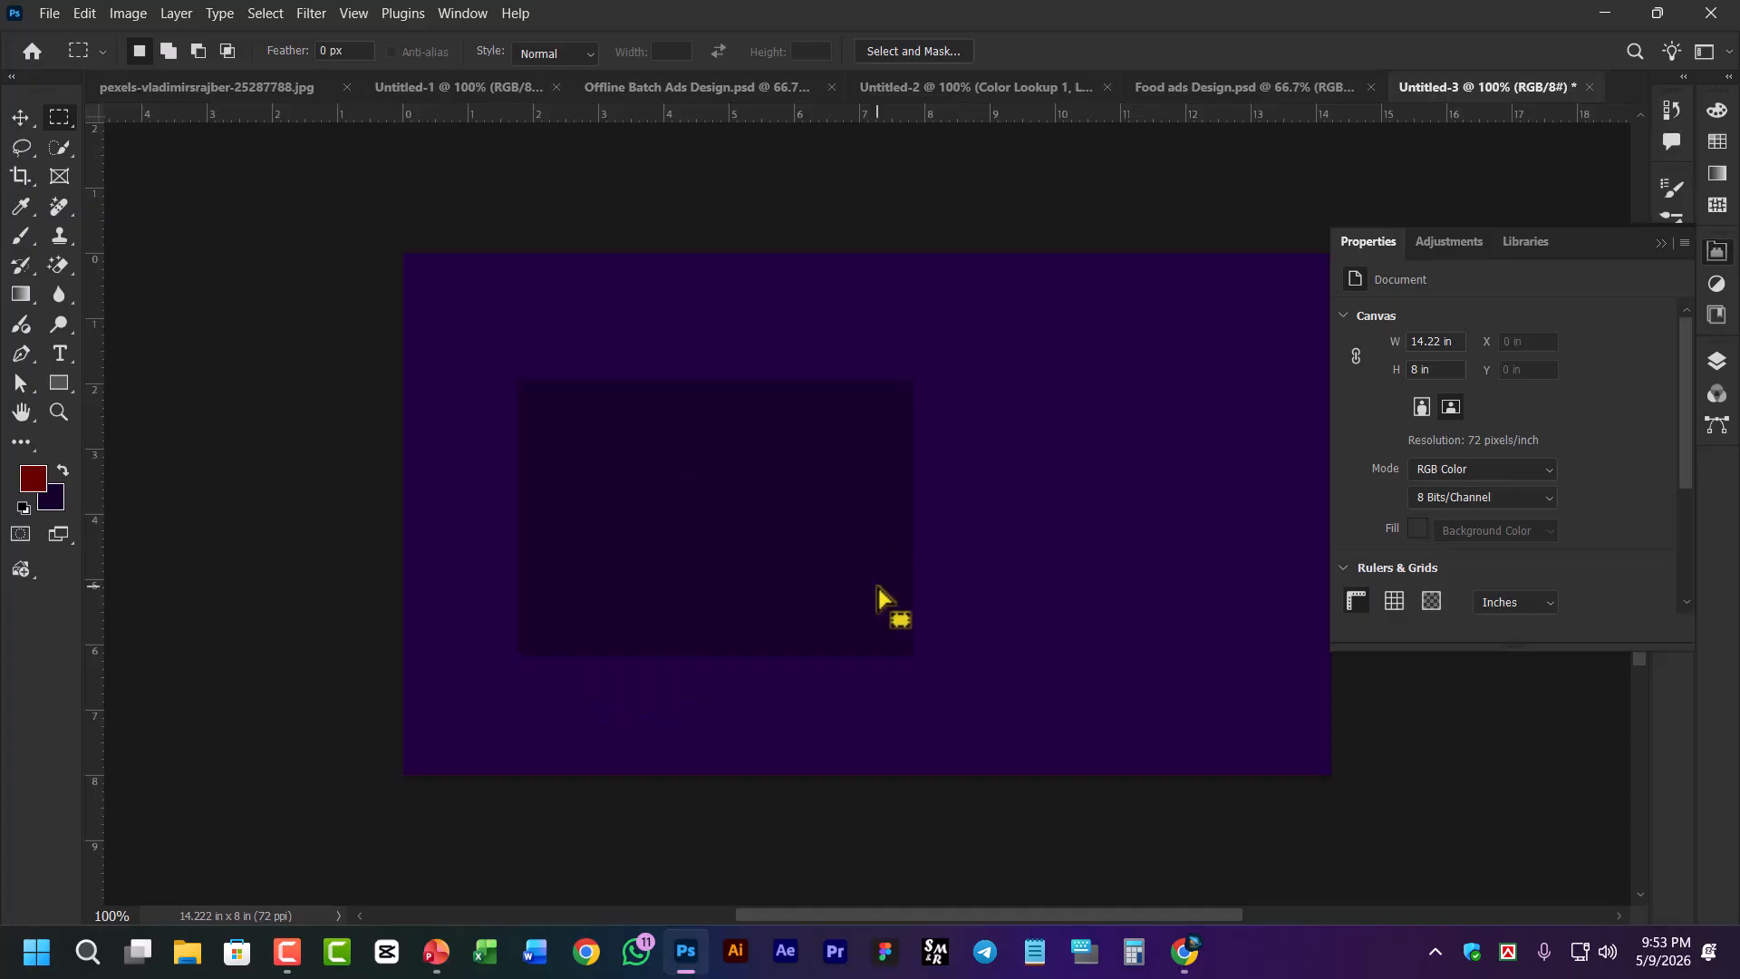
Undo the background color fill of the rectangle and clear the selection
key("ctrl+z")
key("ctrl+z")
left_click(478, 399)
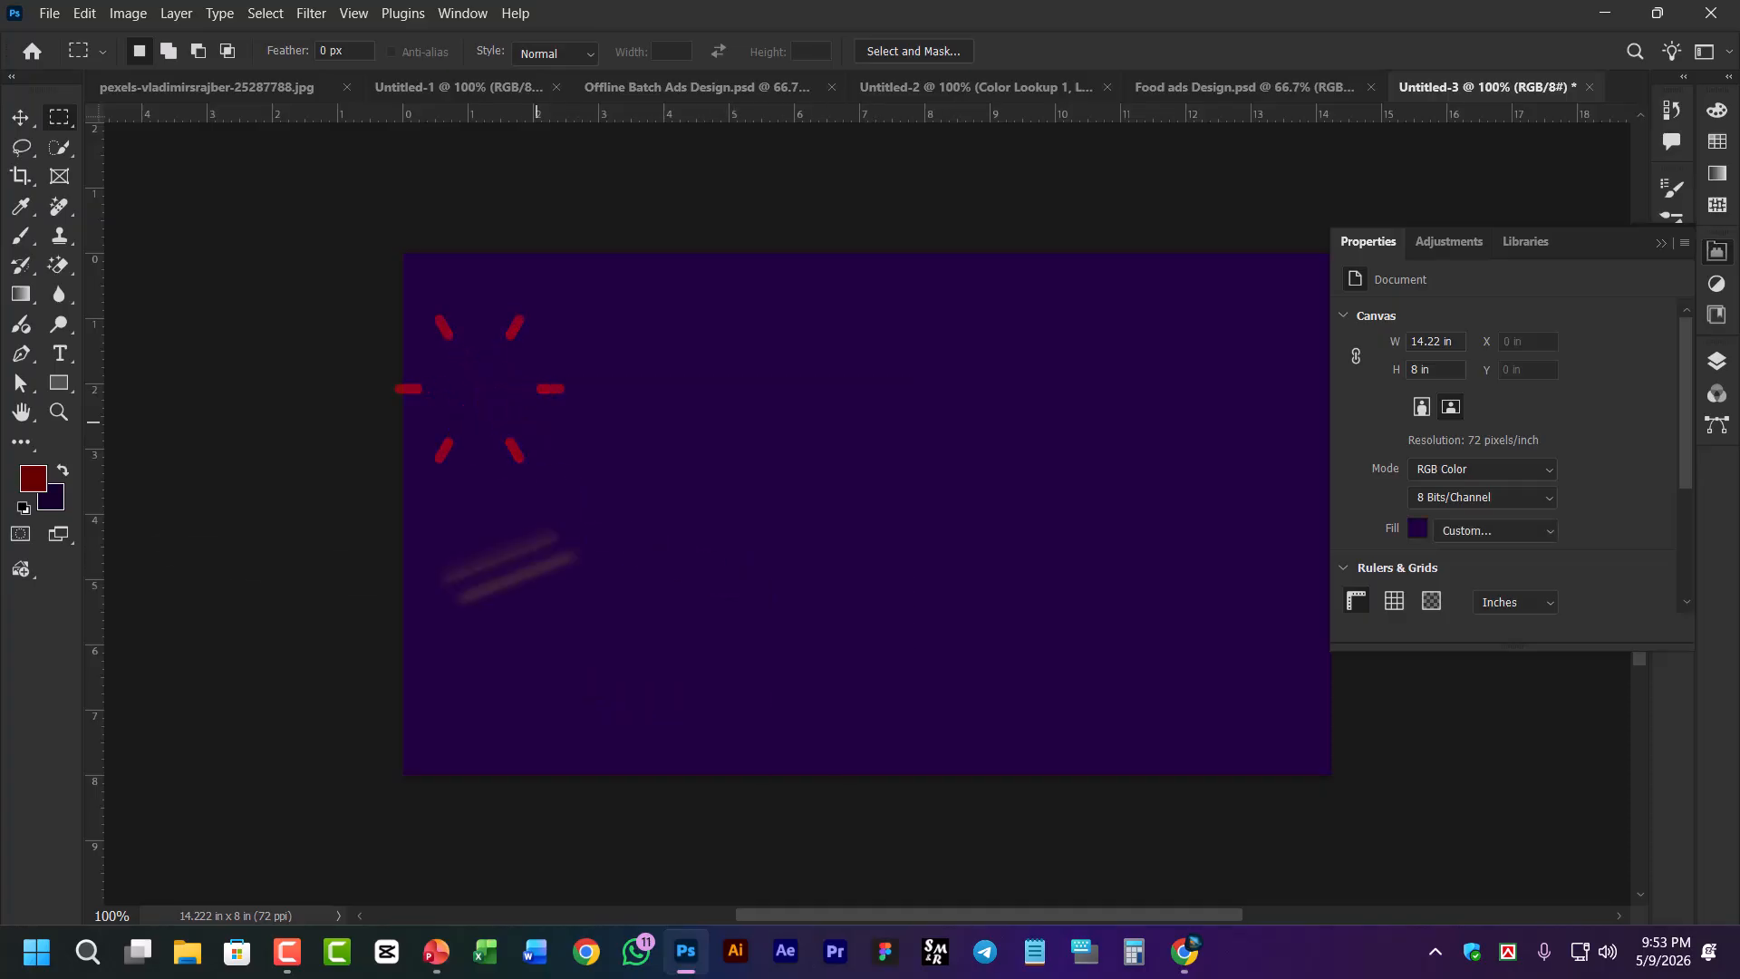
Set the background color to white (ffffff)
left_click(54, 500)
left_click_drag(1263, 583, 1048, 257)
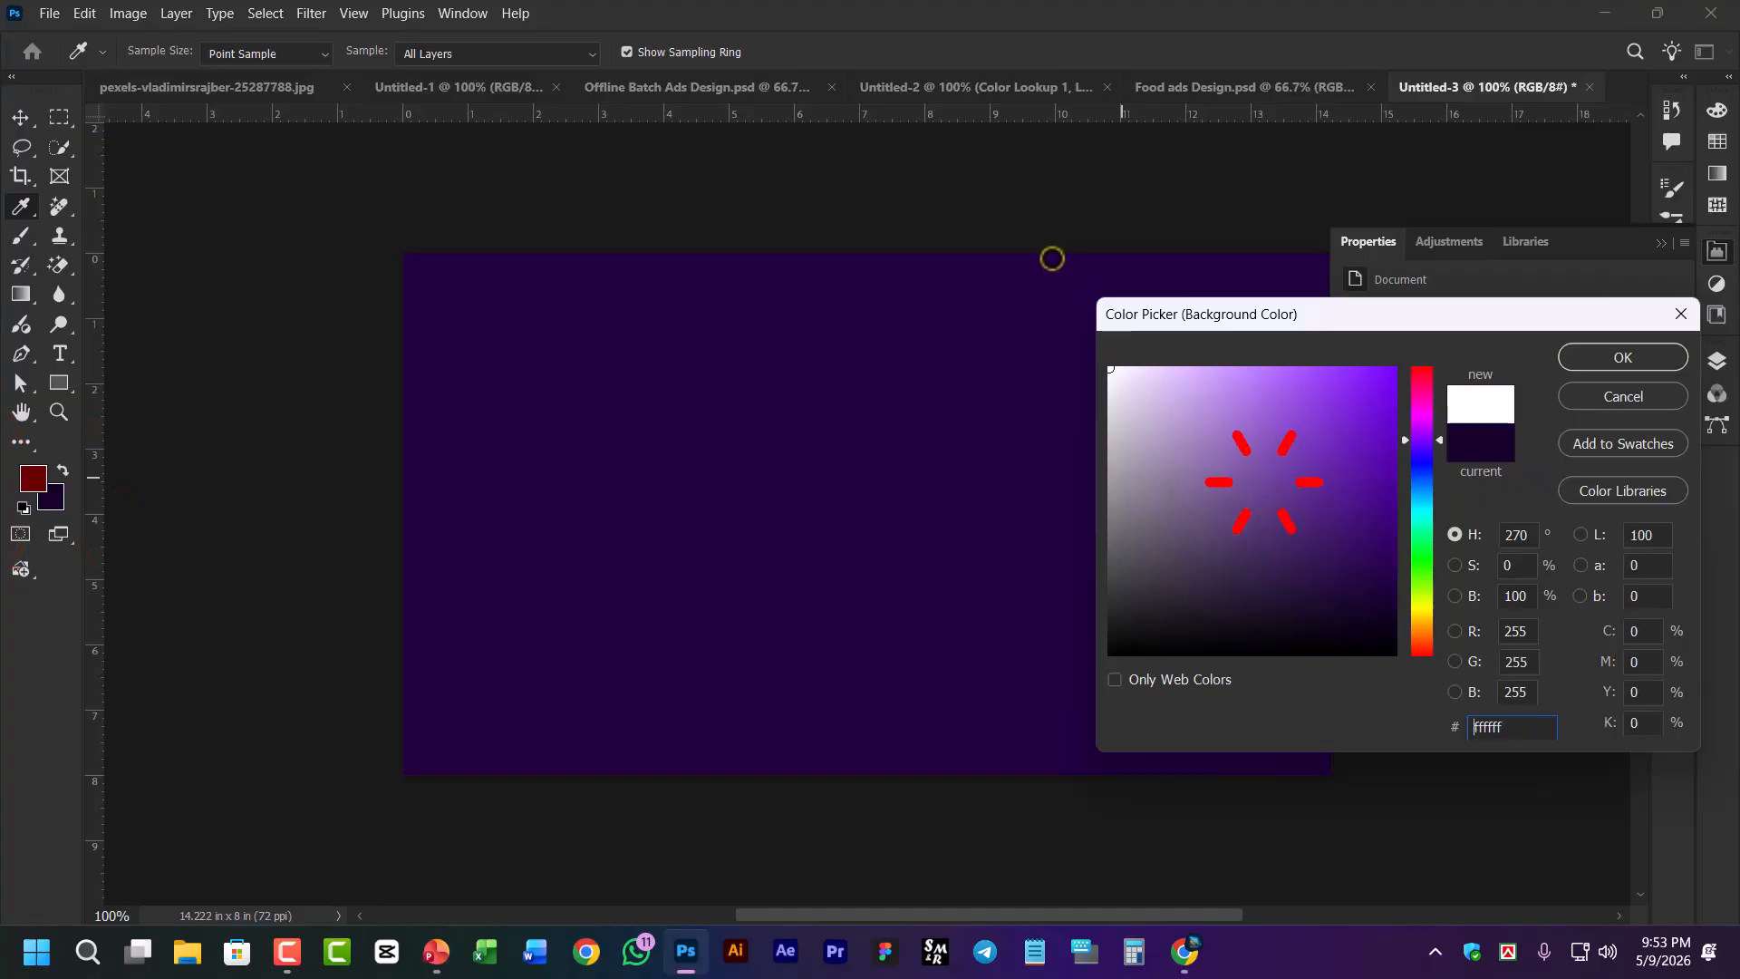
left_click(1639, 358)
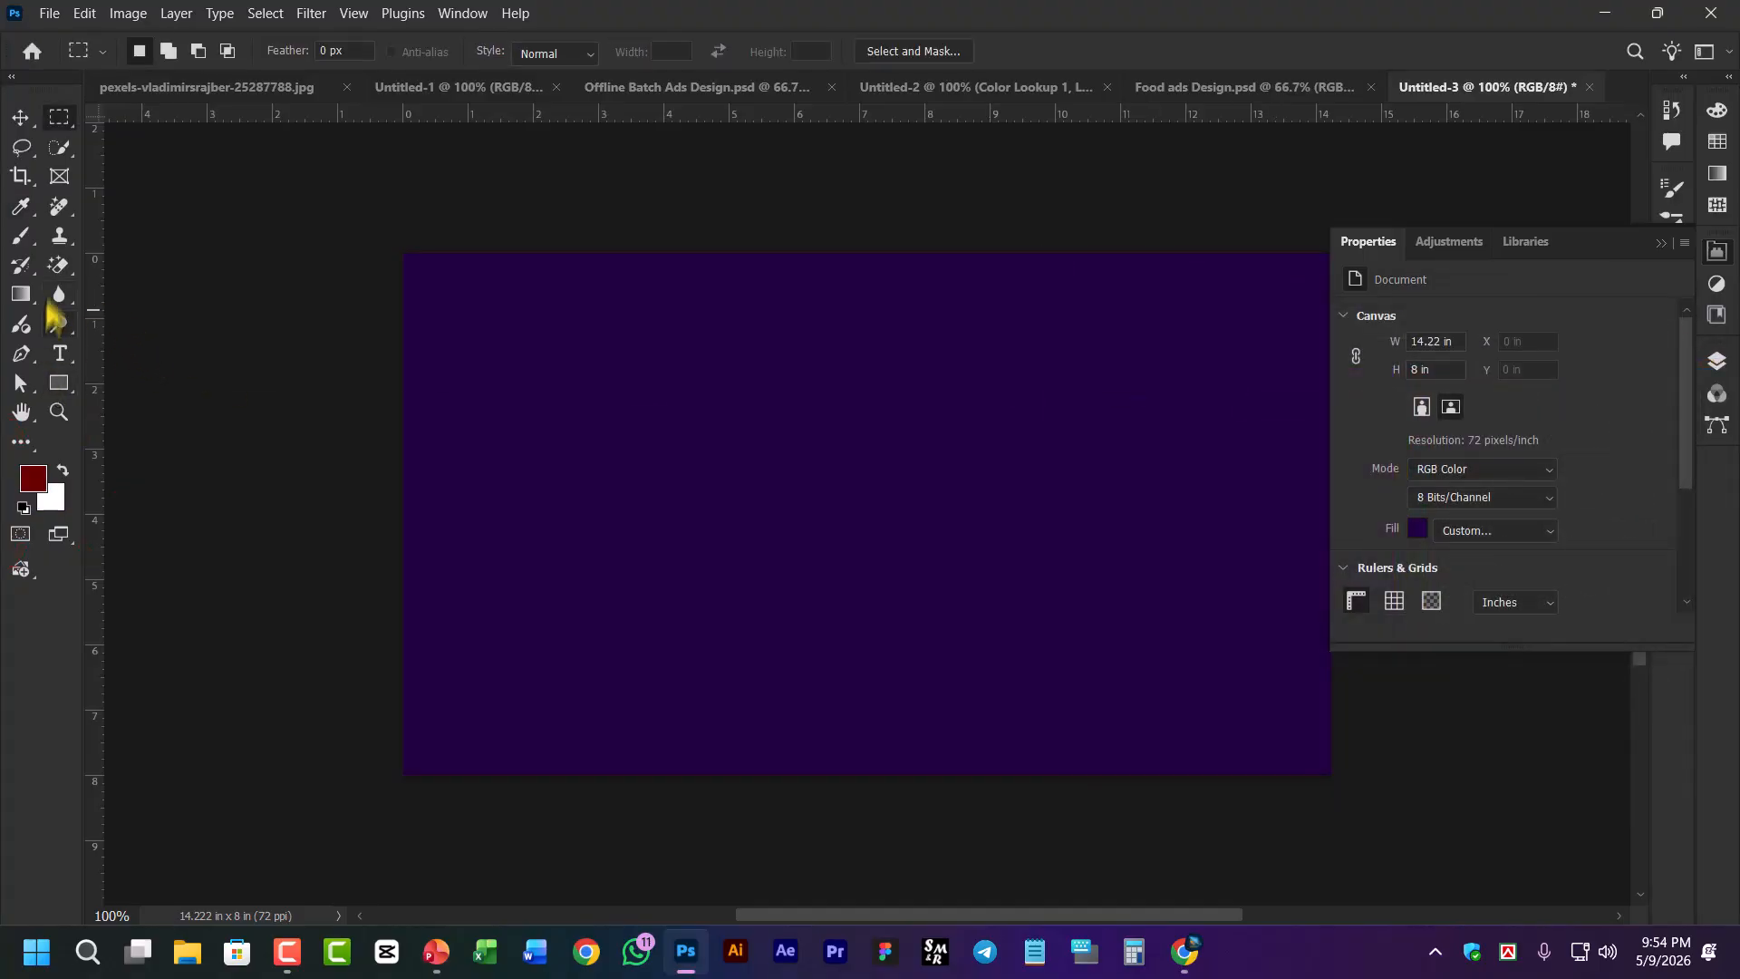
Activate the Eraser tool and enlarge its brush to 250 px
left_click(59, 264)
left_click(145, 265)
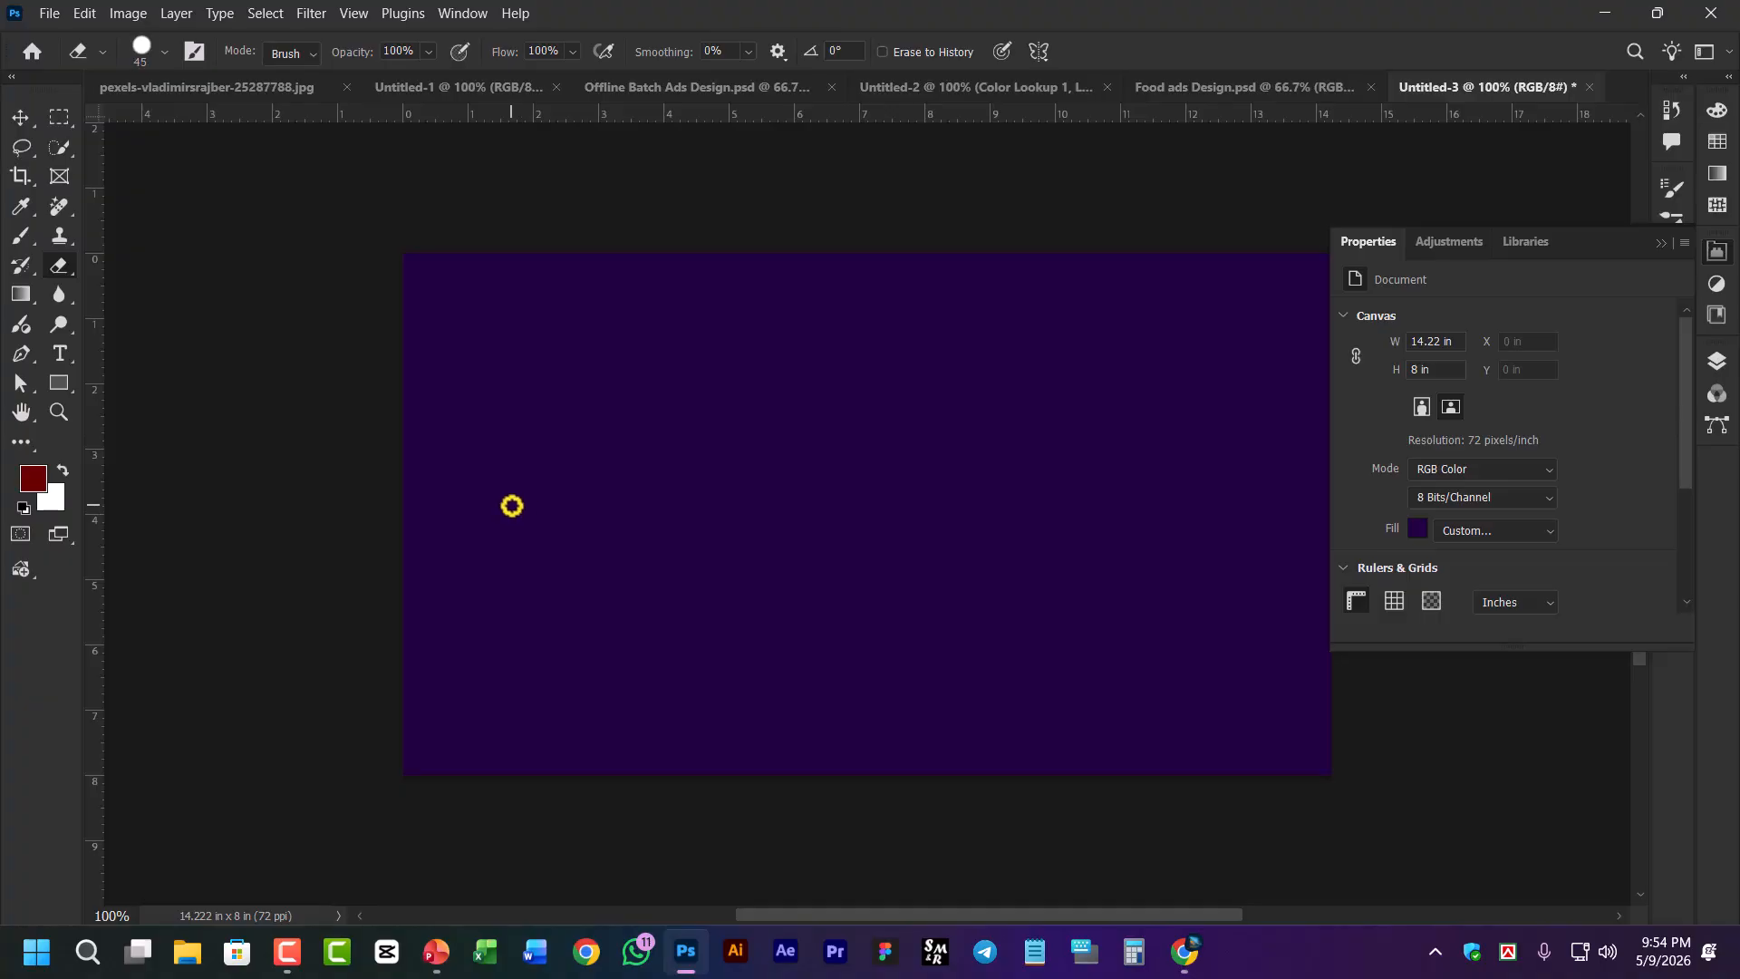
key("bracketright")
key("bracketright")
key("bracketright")
key("bracketright")
Test the Eraser with a broad white stroke from the canvas's left edge past its middle, and undo it
mouse_move(362, 463)
left_mouse_down()
mouse_move(557, 435)
mouse_move(577, 501)
mouse_move(808, 509)
mouse_move(920, 467)
left_mouse_up()
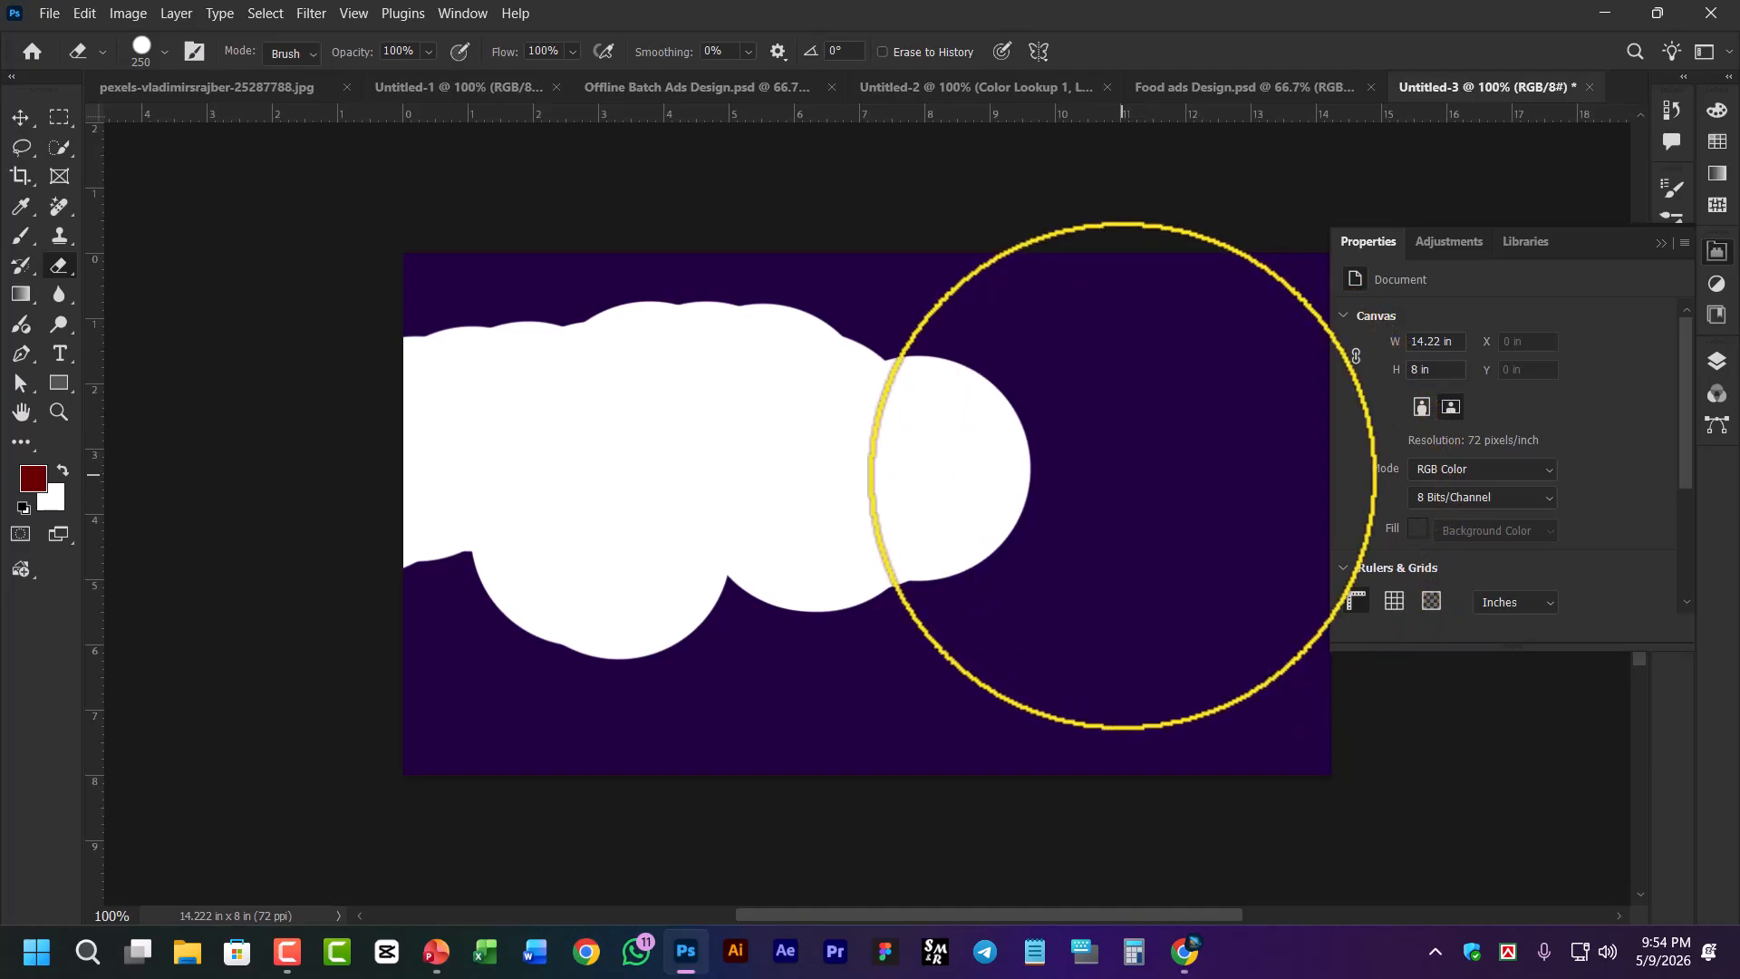
key("ctrl+z")
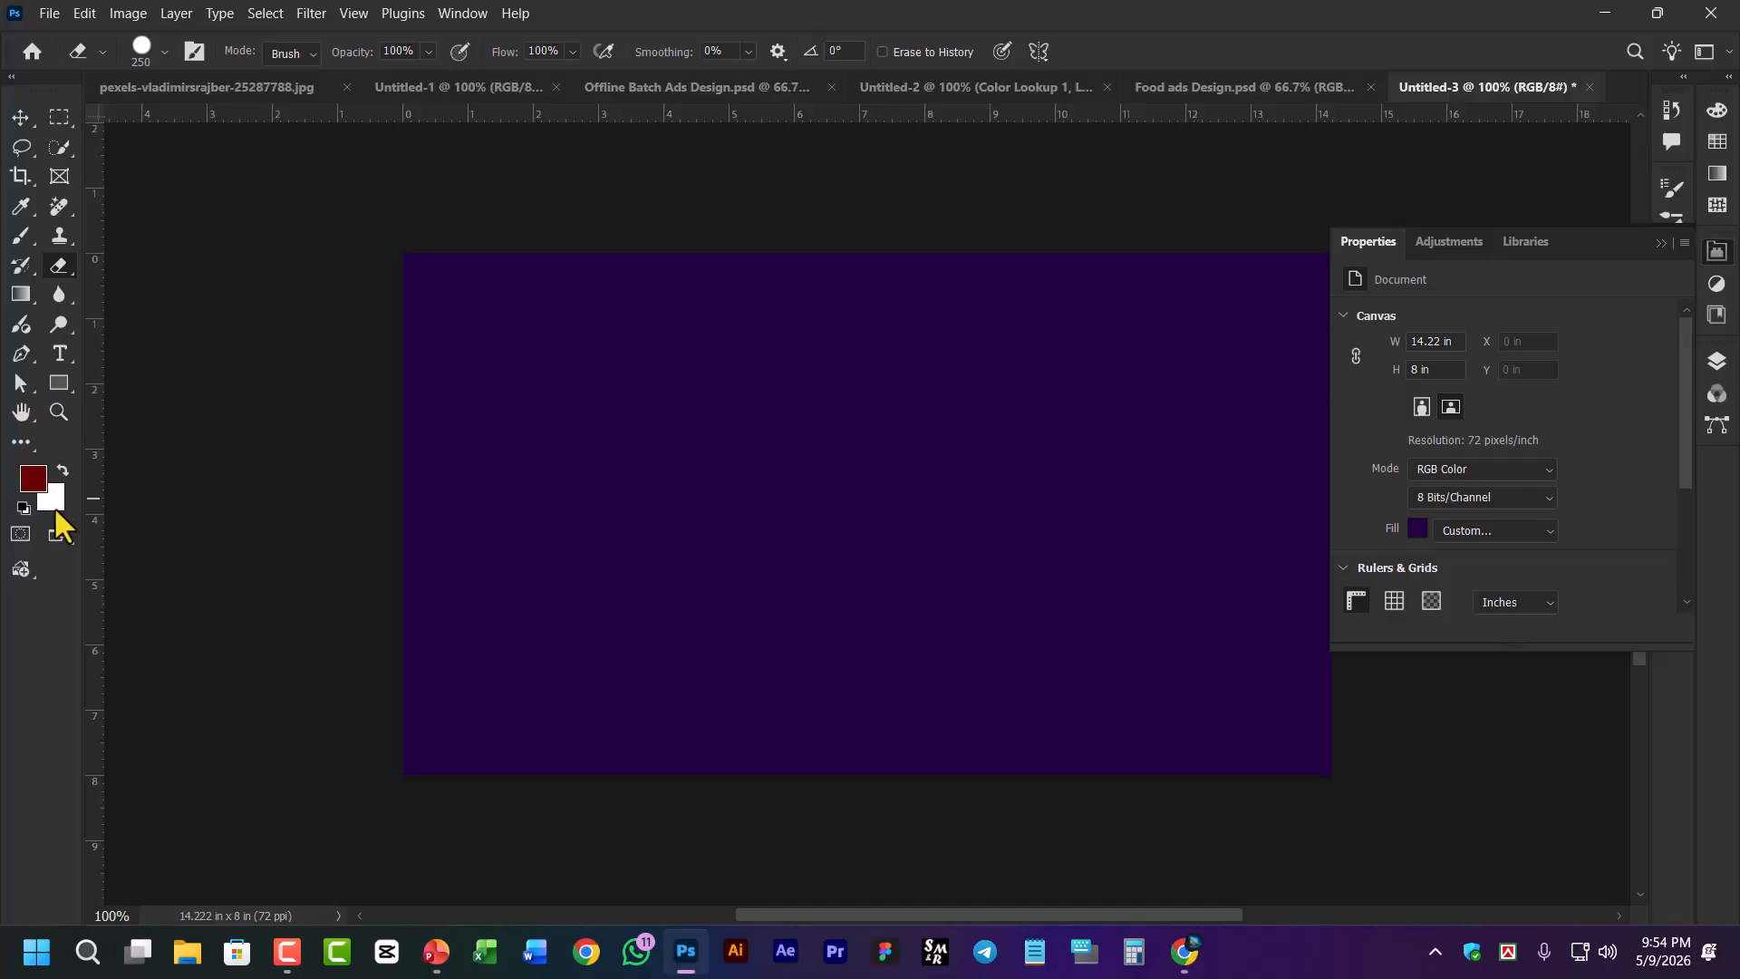
Set the background color to bright red and erase two broad strokes across the purple canvas
left_click(52, 504)
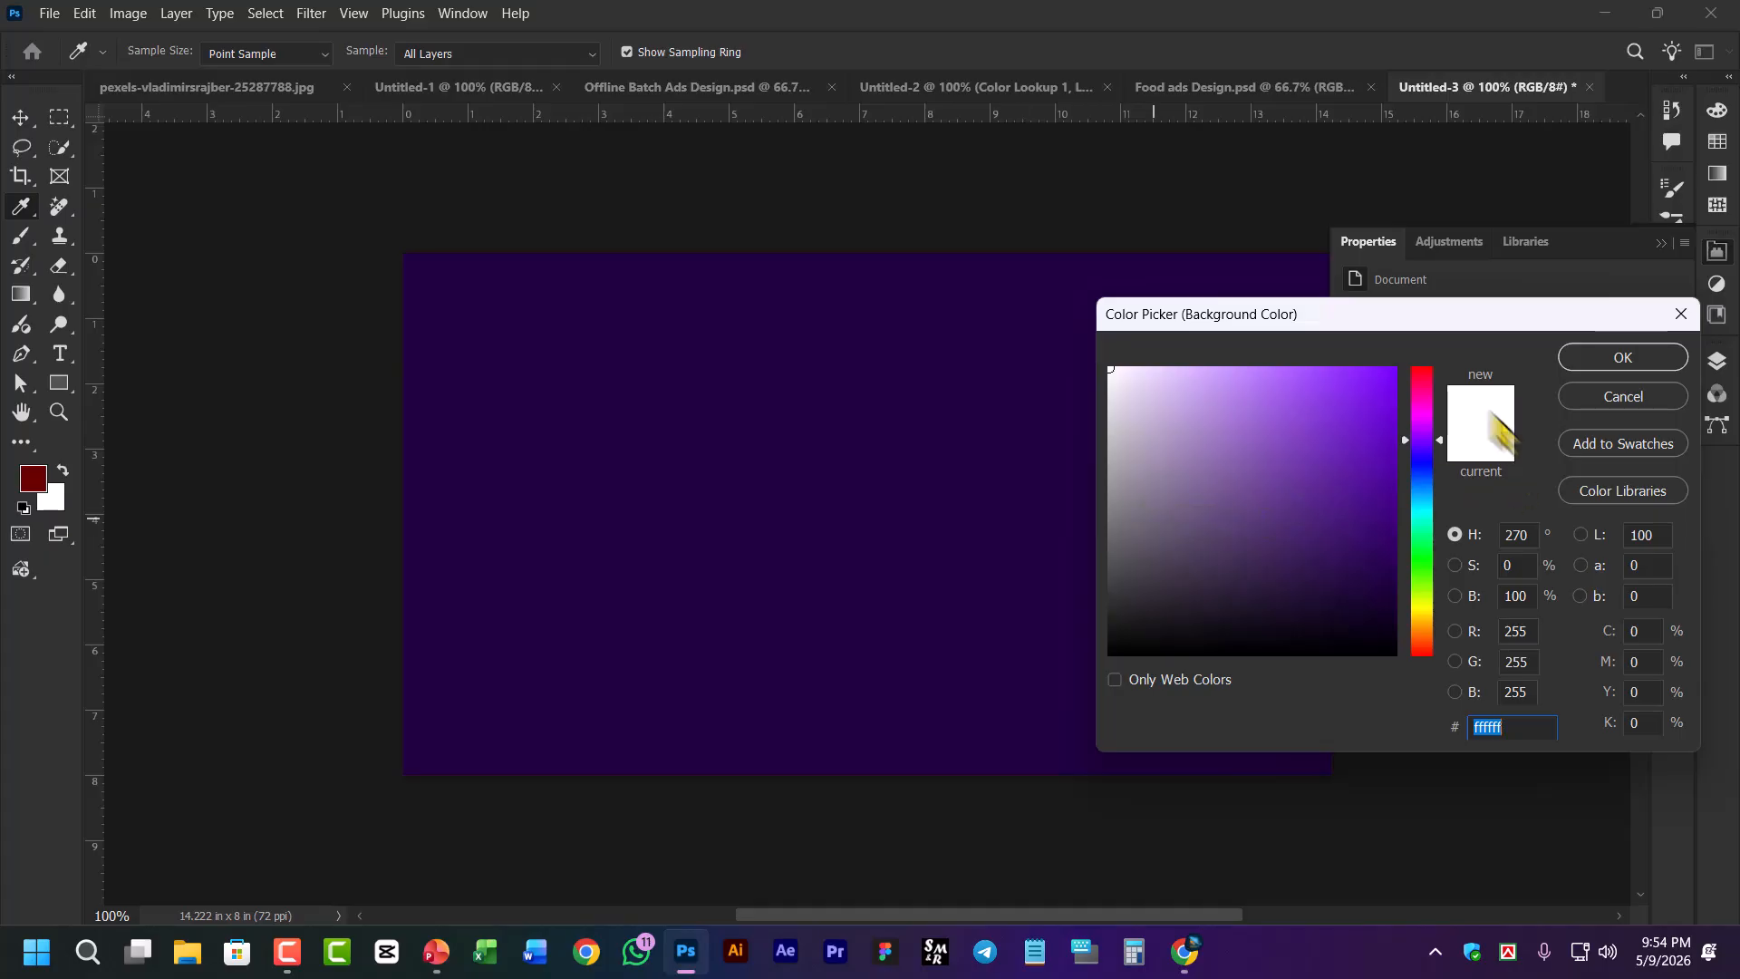
left_click(1625, 363)
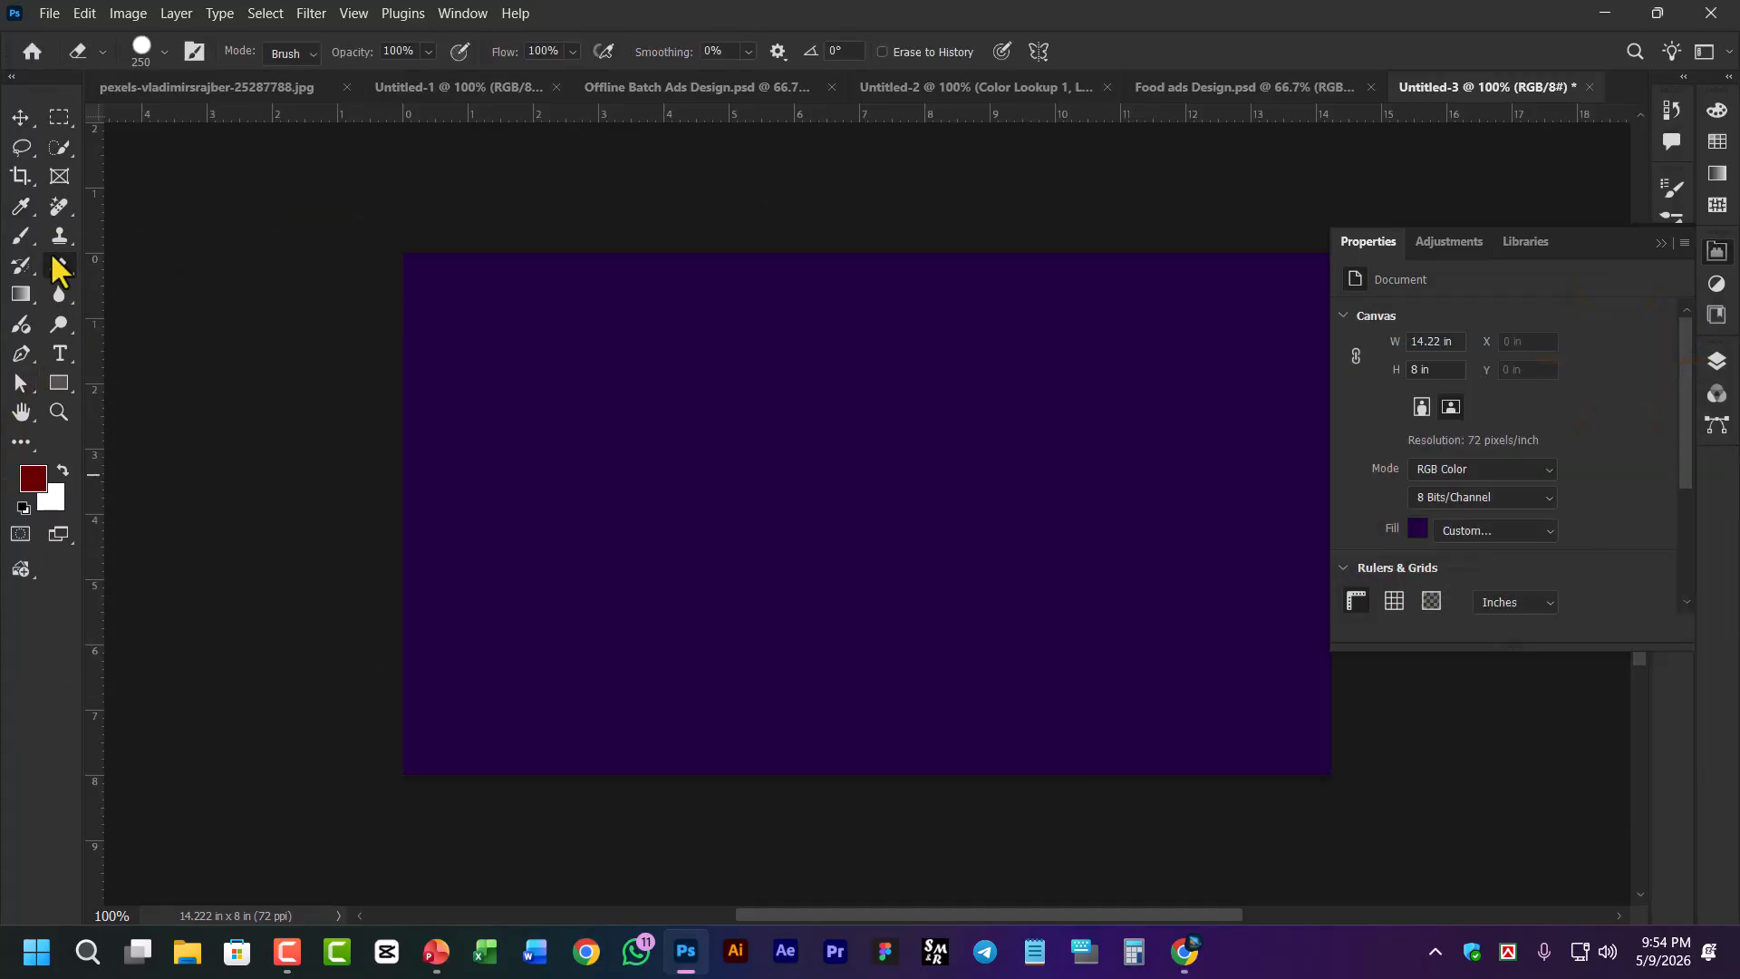
left_click(55, 504)
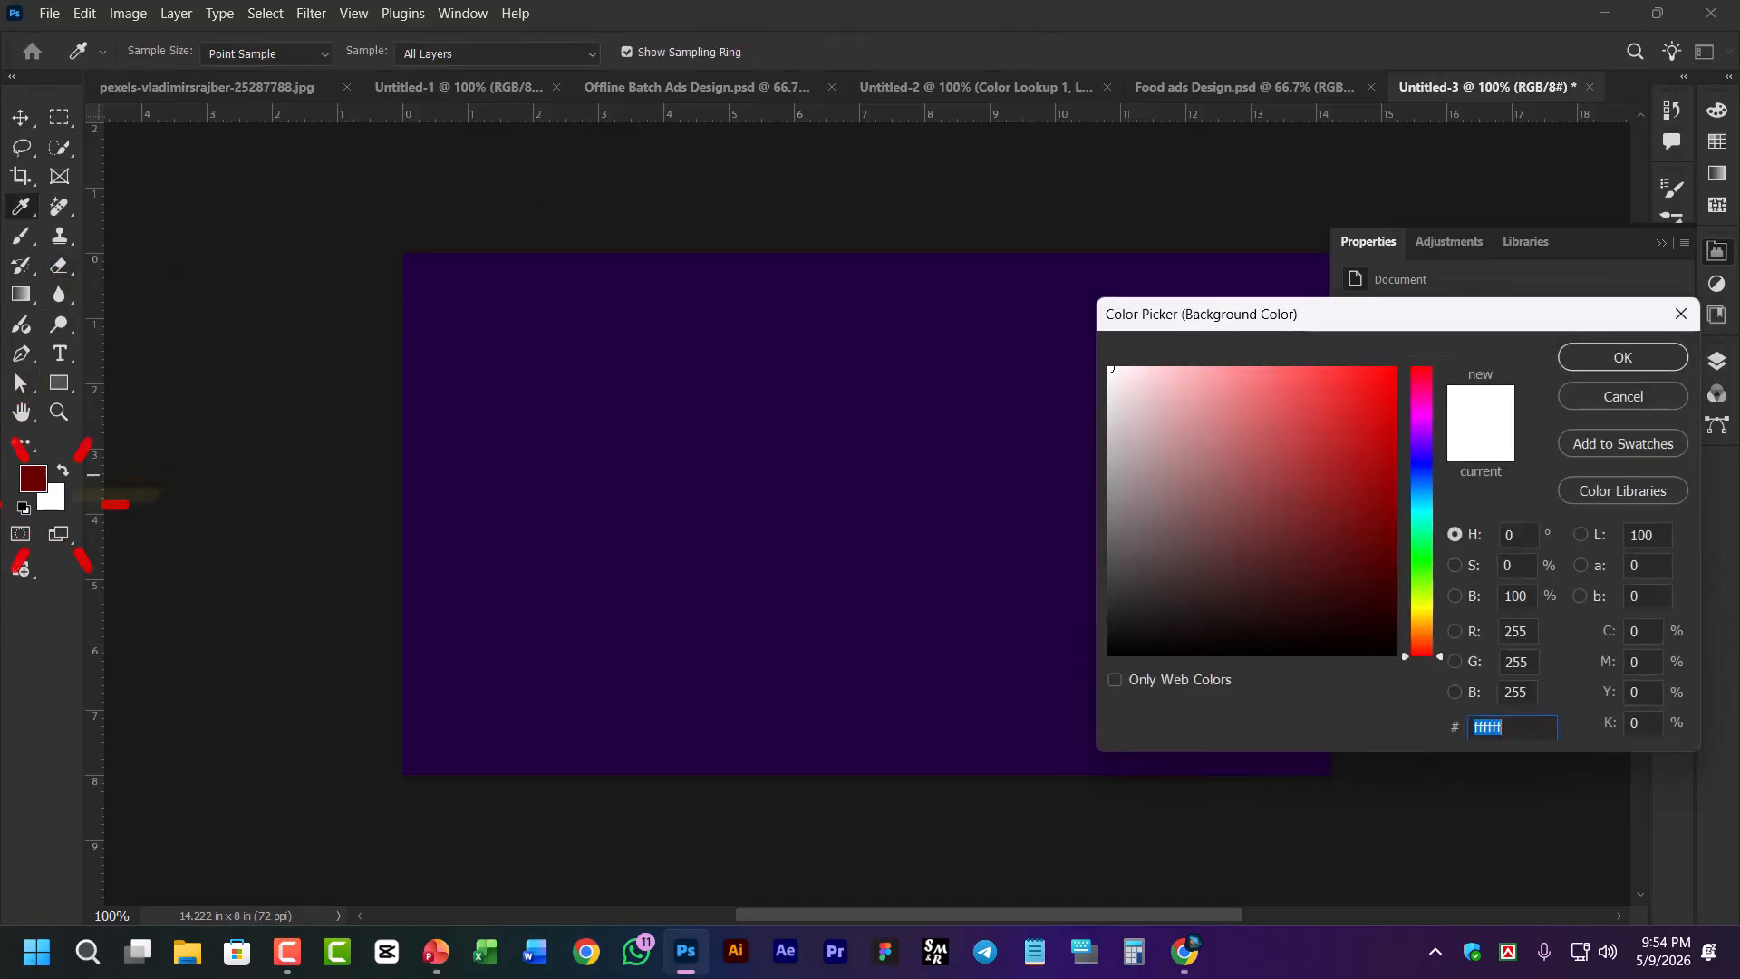
left_click_drag(1255, 494, 1400, 365)
left_click(1612, 359)
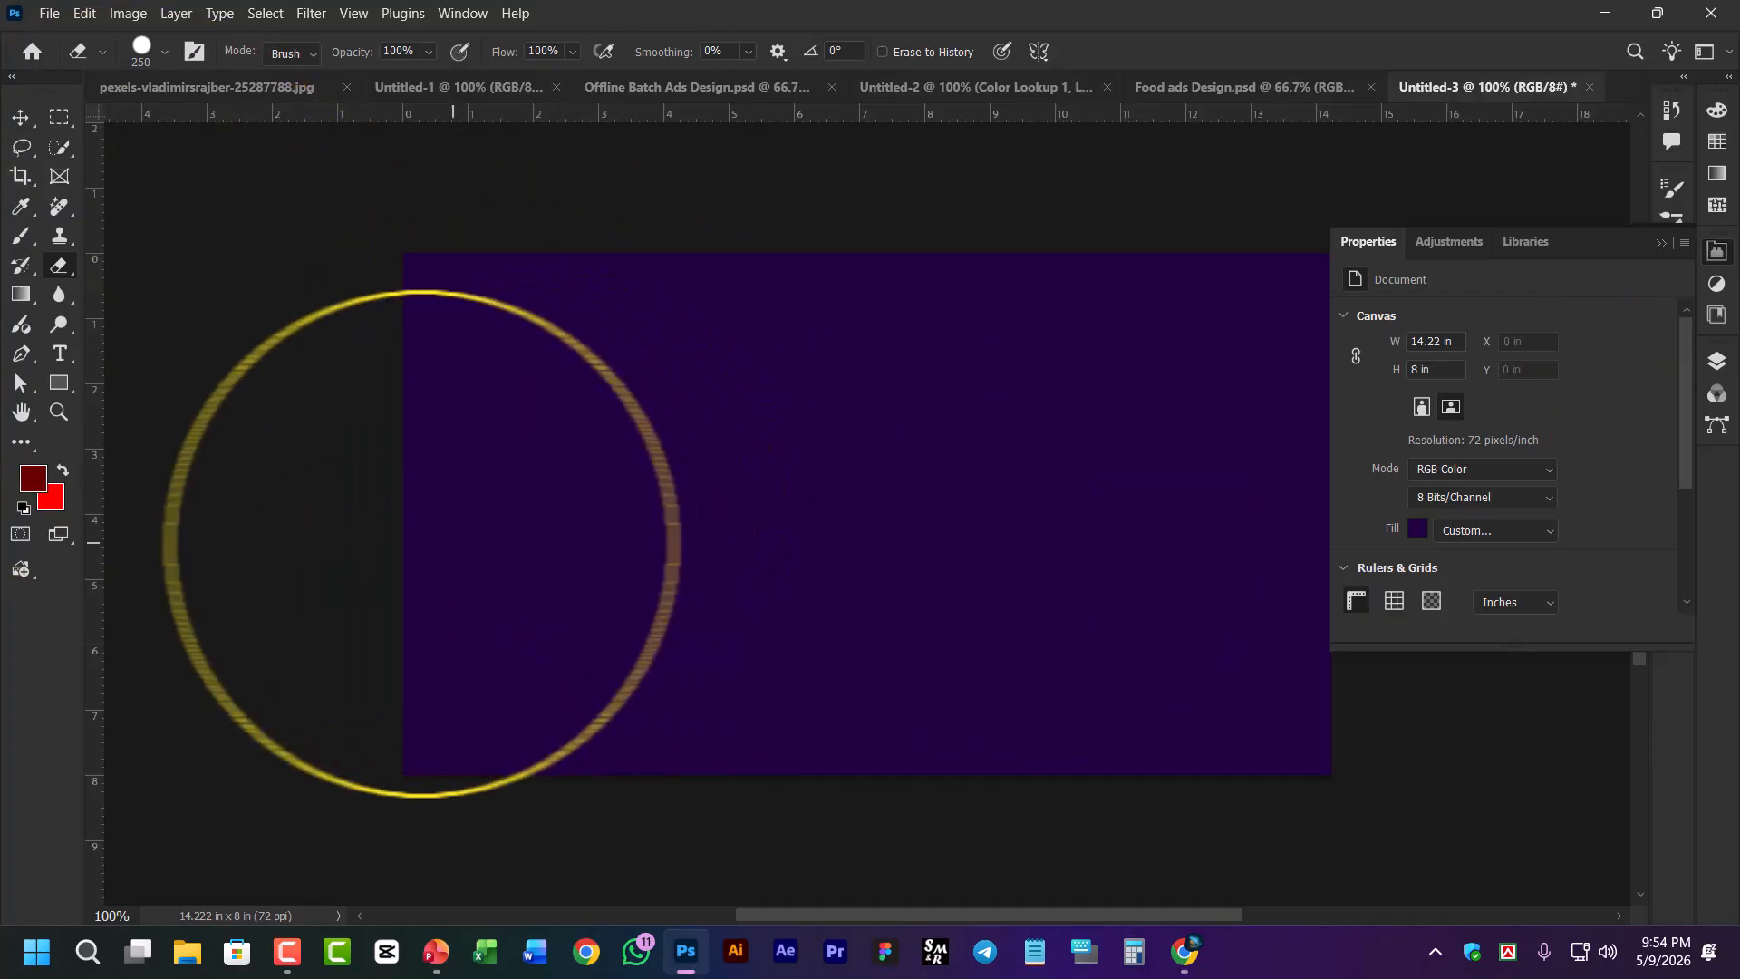
mouse_move(342, 396)
left_mouse_down()
mouse_move(588, 576)
mouse_move(696, 438)
left_mouse_up()
mouse_move(1170, 290)
left_mouse_down()
mouse_move(703, 688)
mouse_move(653, 797)
left_mouse_up()
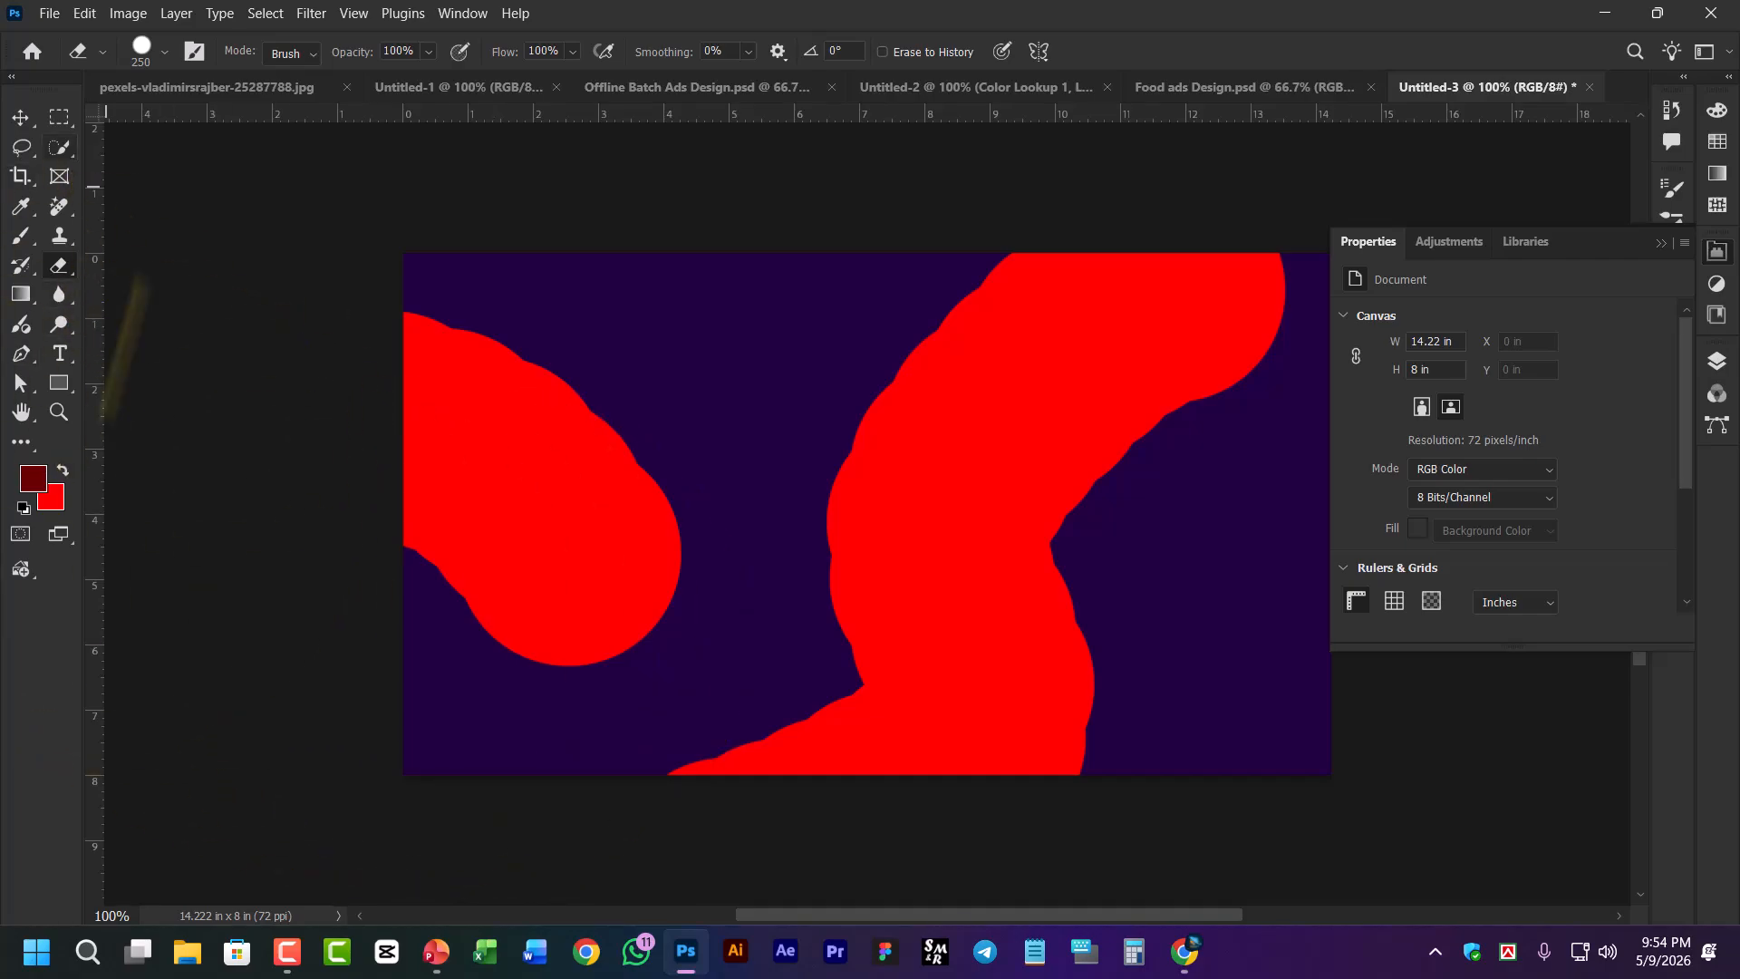
Switch to the Google Meet window in Chrome
mouse_move(1184, 952)
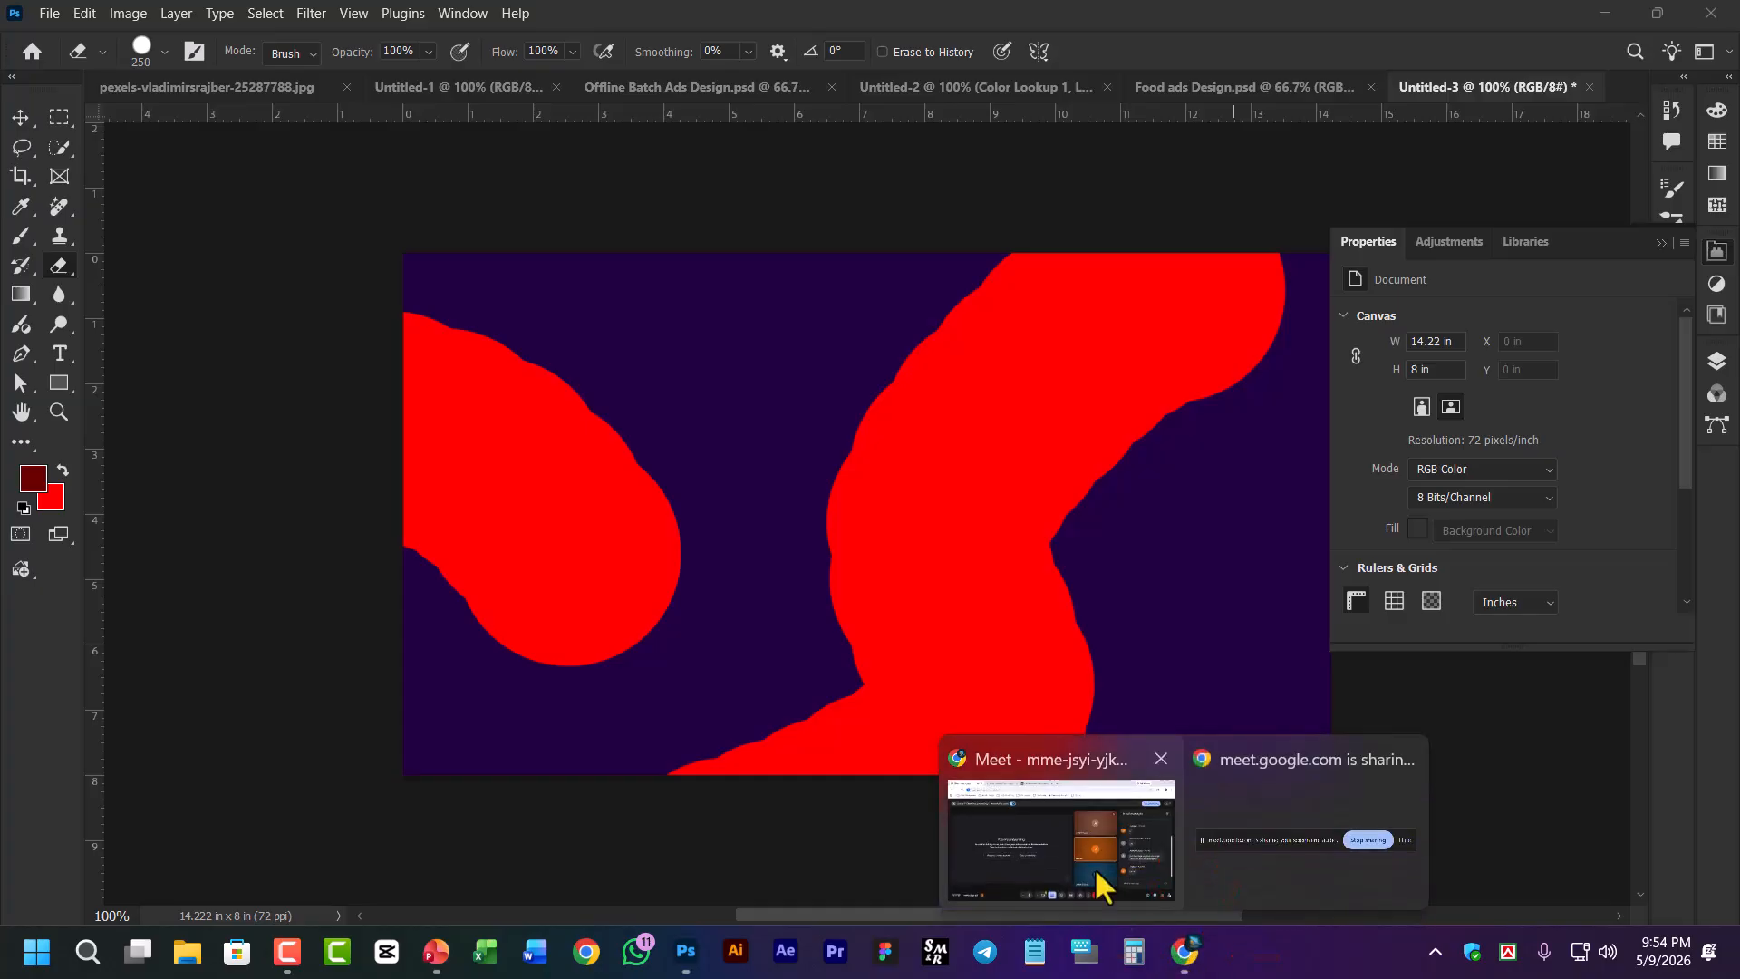
left_click(1095, 868)
mouse_move(1291, 799)
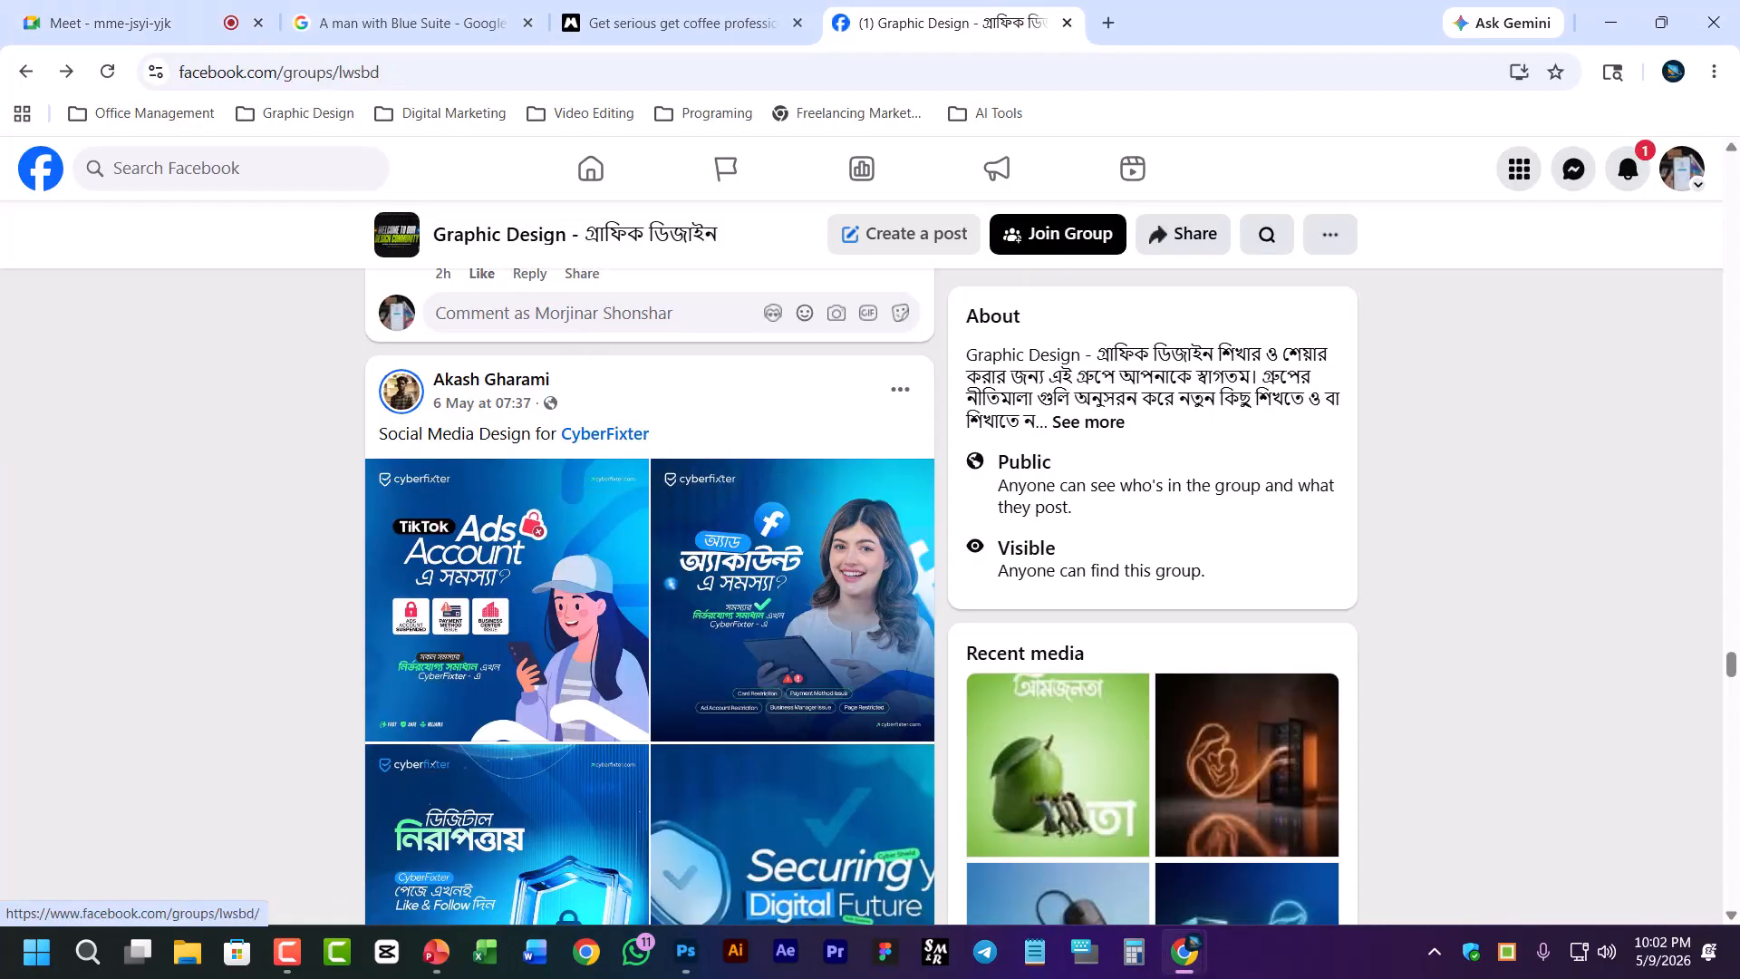
Switch to Photoshop's burger ad and on to the Class 09 topic slide in PowerPoint
left_click(687, 967)
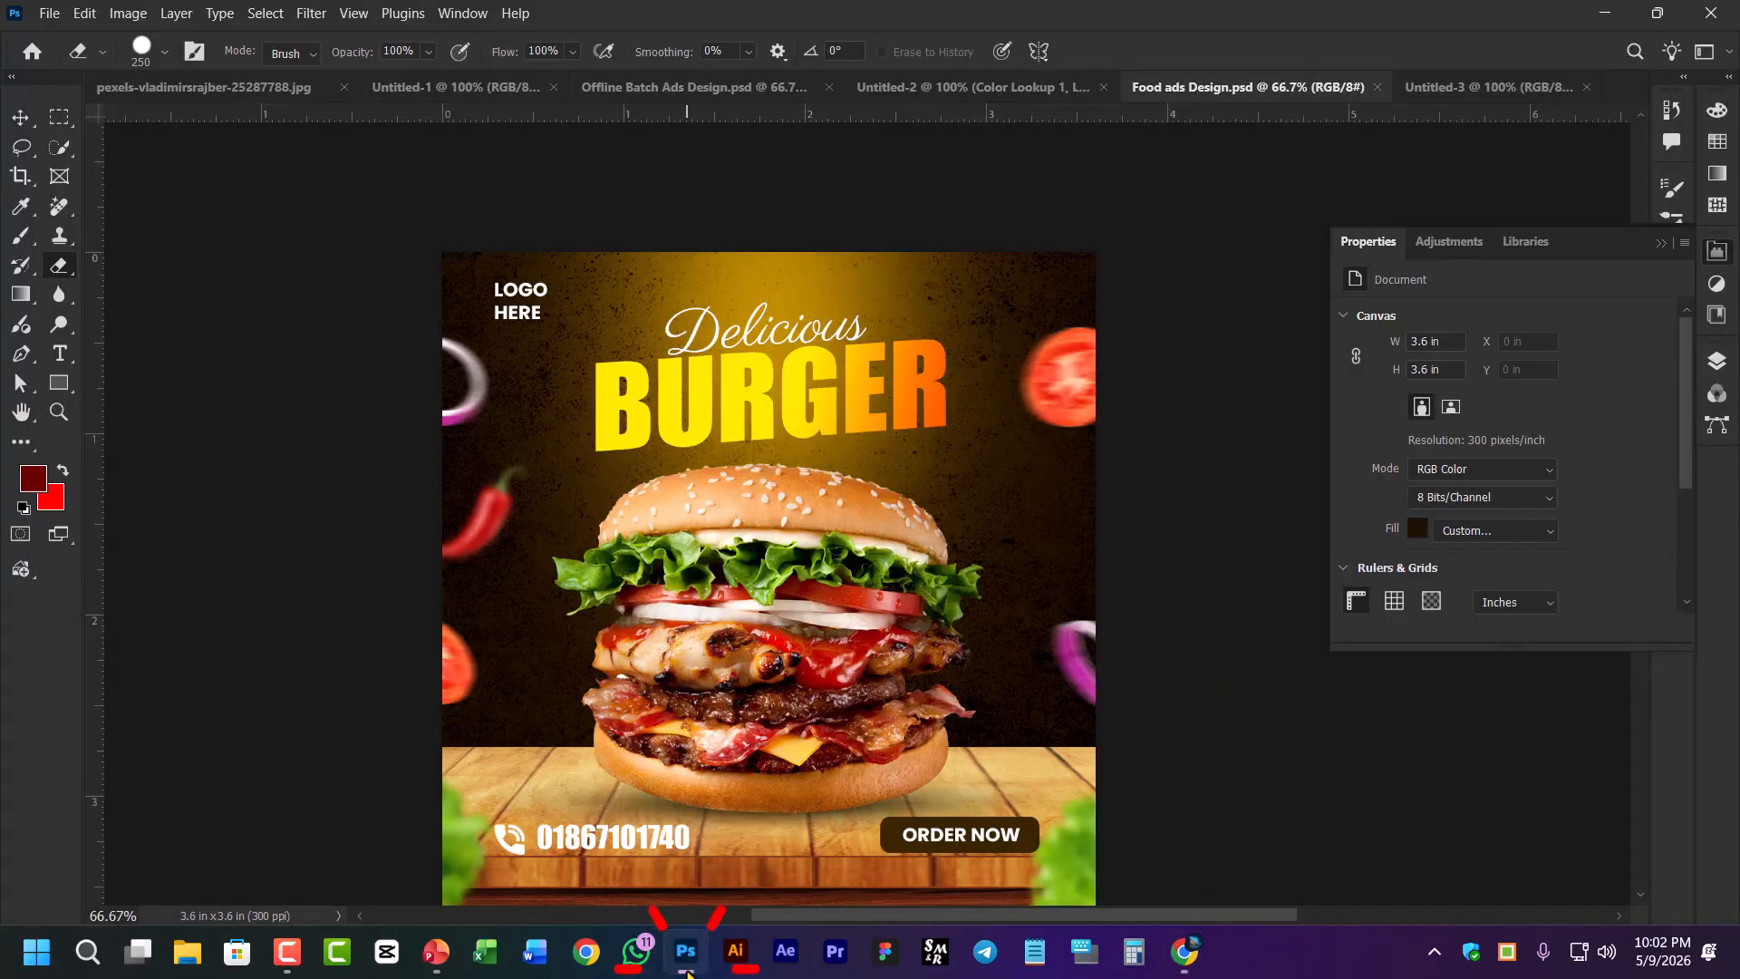
left_click(687, 967)
left_click(687, 966)
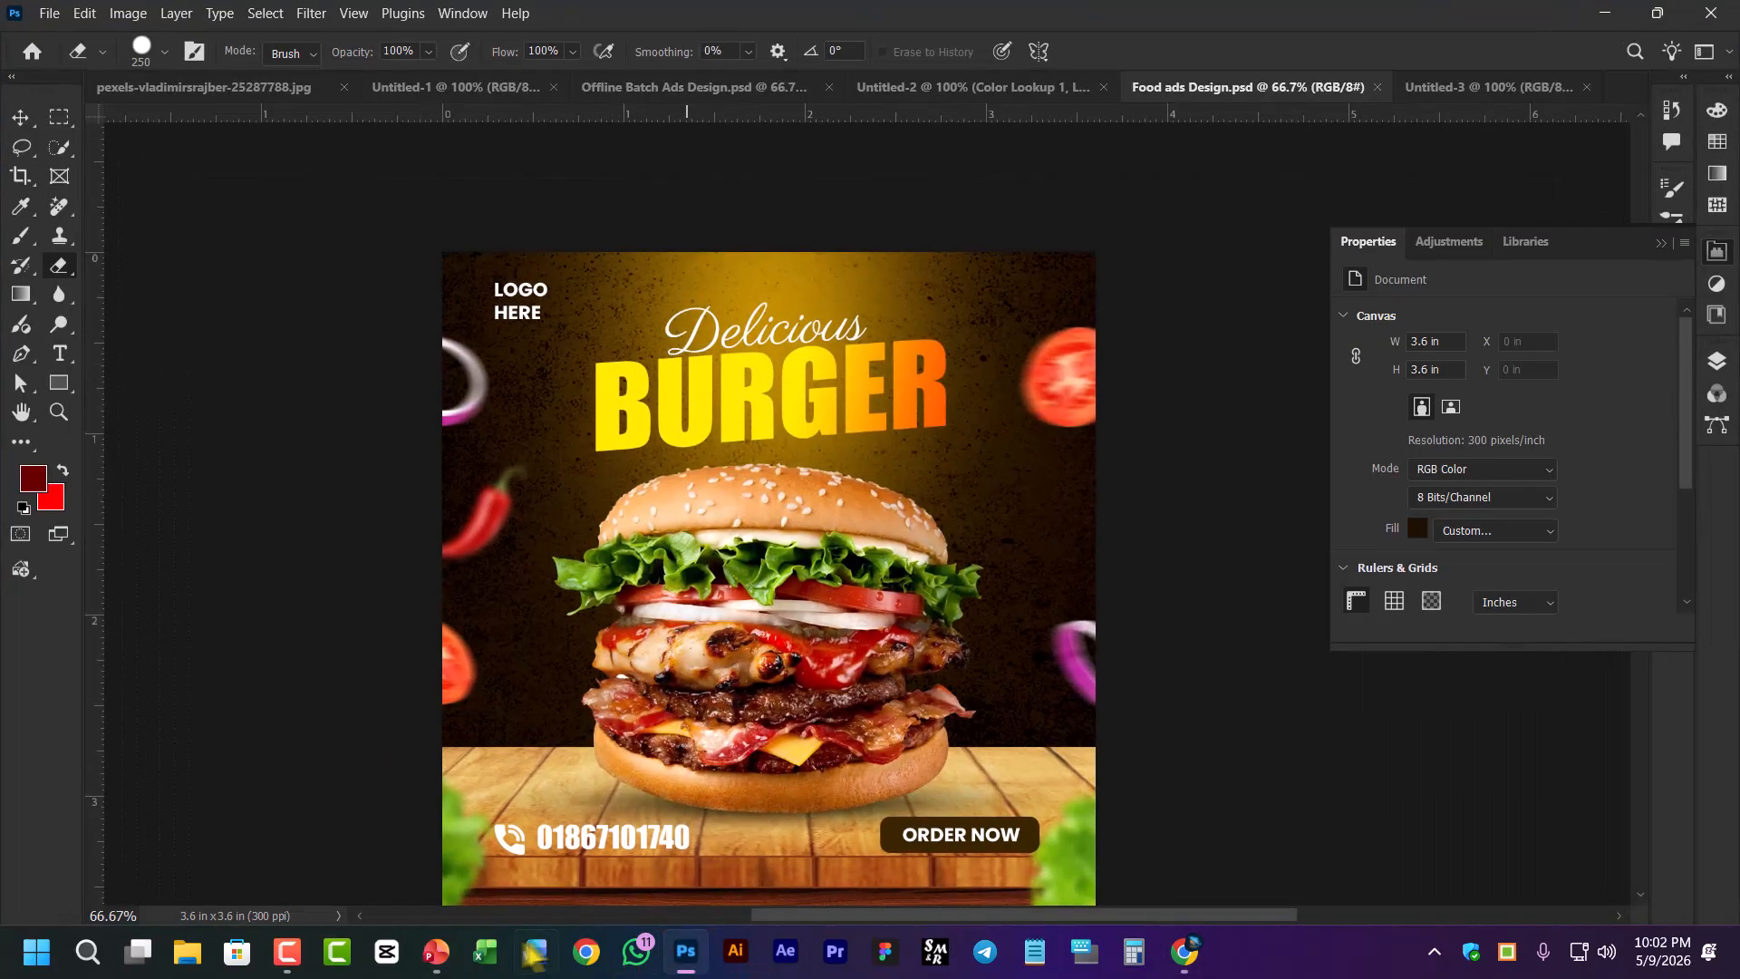
left_click(437, 953)
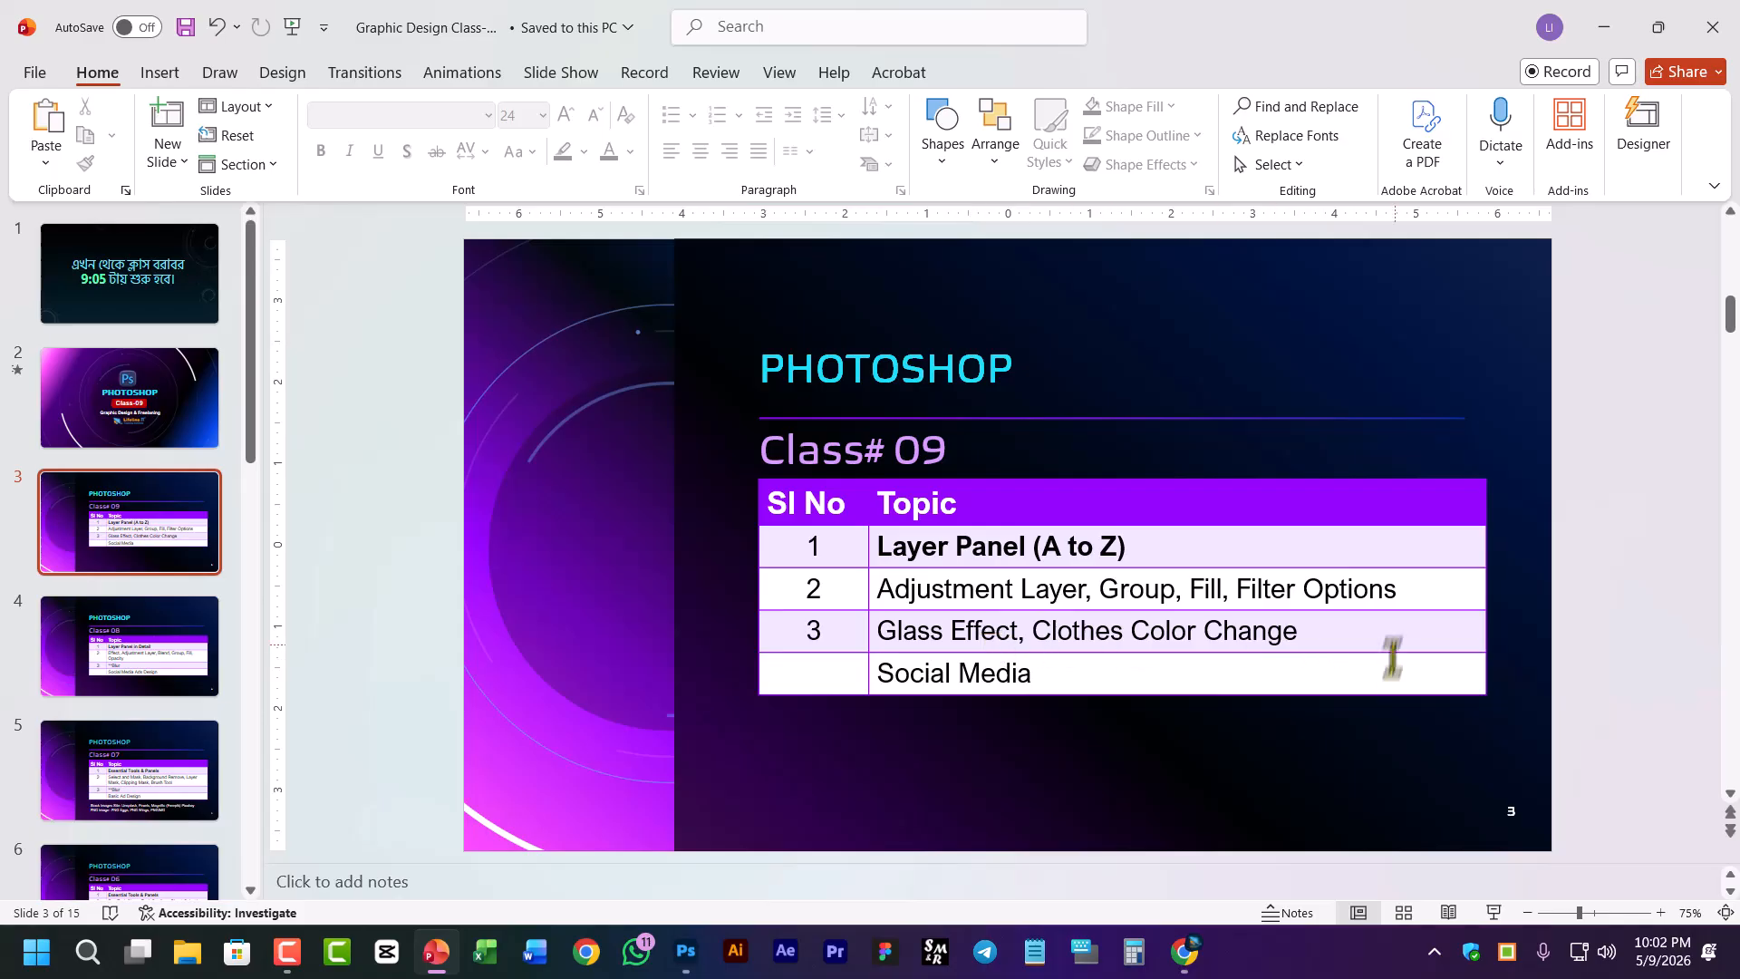
Switch from PowerPoint to Chrome
mouse_move(1188, 952)
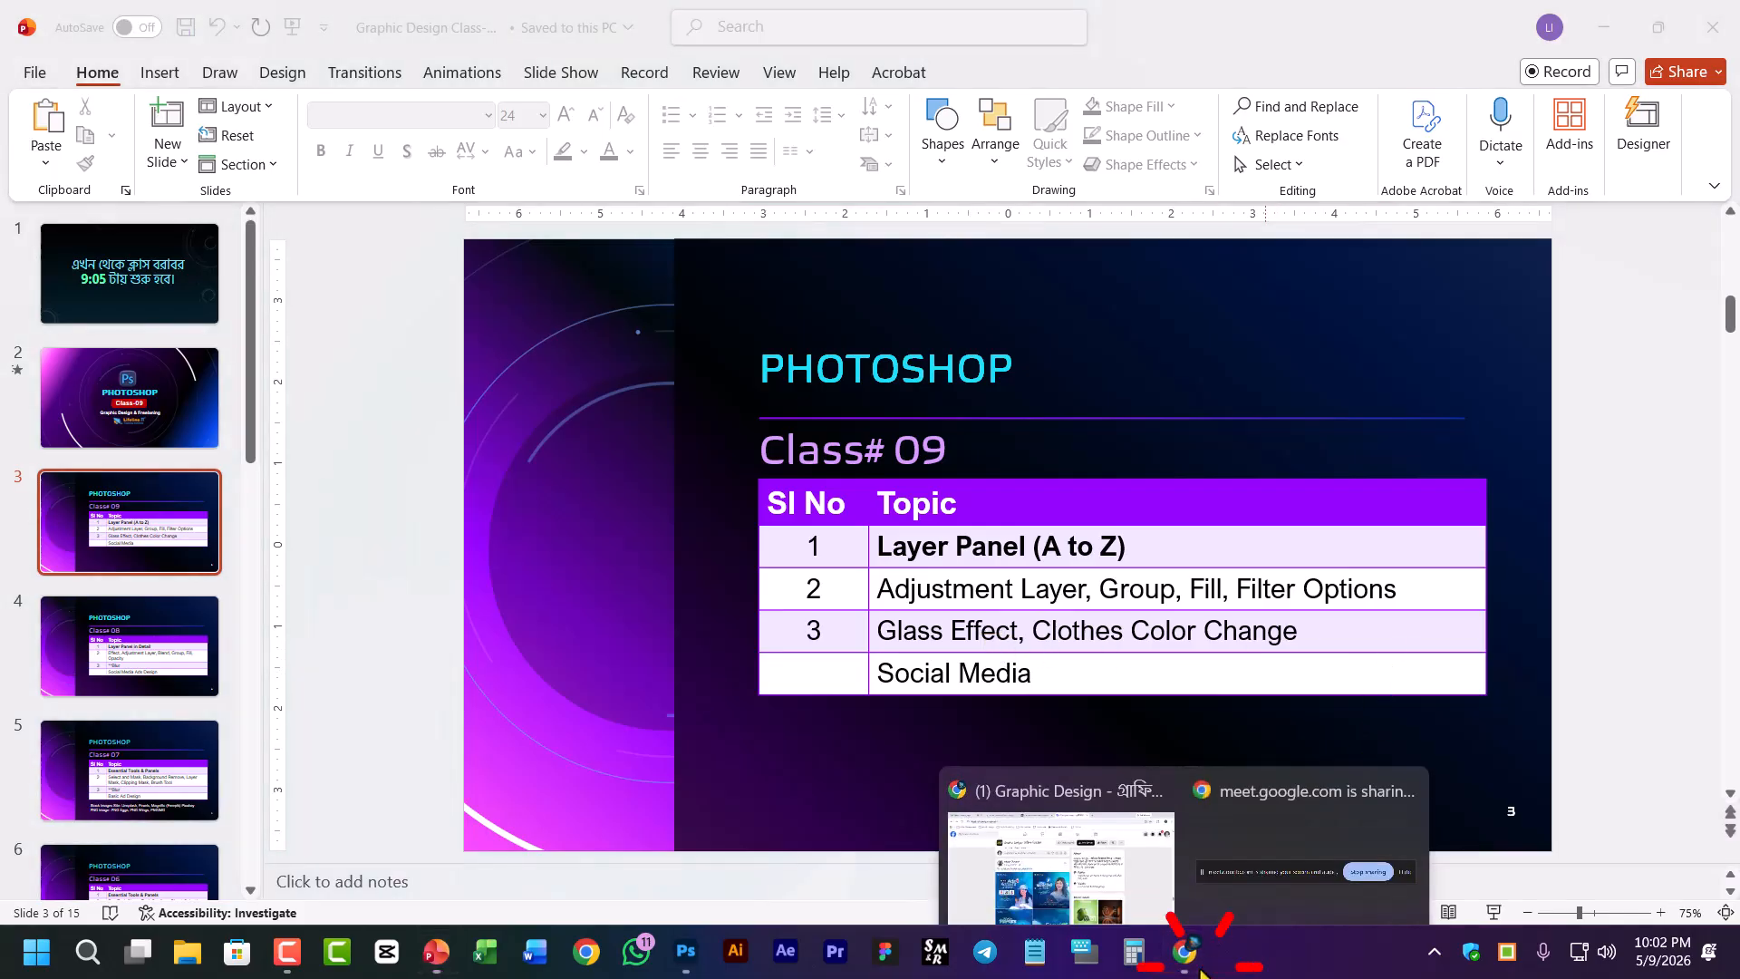